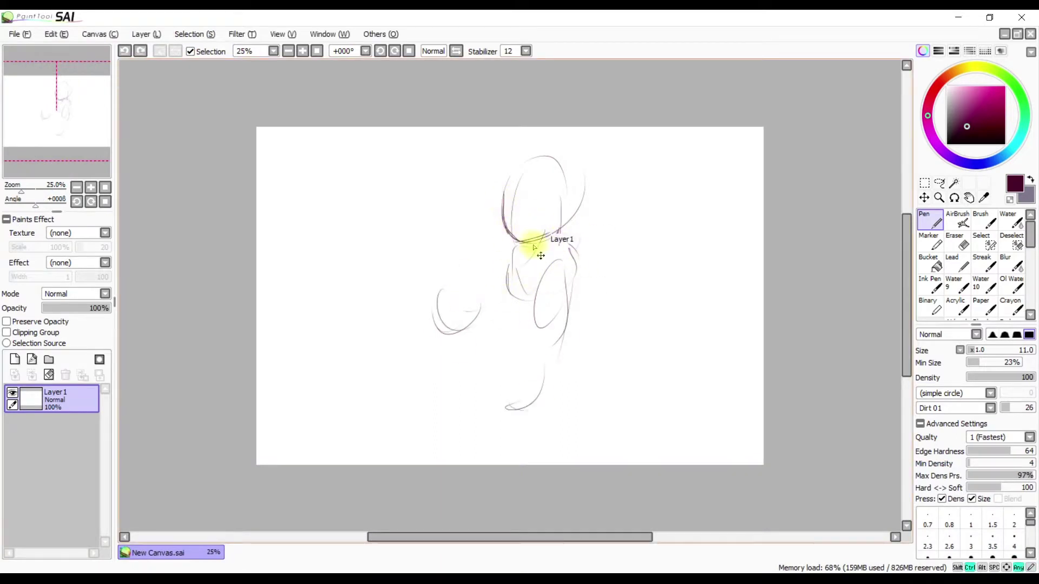
# Reposition and tilt the rough figure sketch with a transform and add strokes for the hair, arms and hands
pyautogui.hotkey('ctrl', 't')
pyautogui.press('Return')
pyautogui.moveTo(622, 186)
pyautogui.mouseDown()
pyautogui.moveTo(472, 269)
pyautogui.moveTo(526, 306)
pyautogui.moveTo(573, 367)
pyautogui.moveTo(609, 330)
pyautogui.mouseUp()
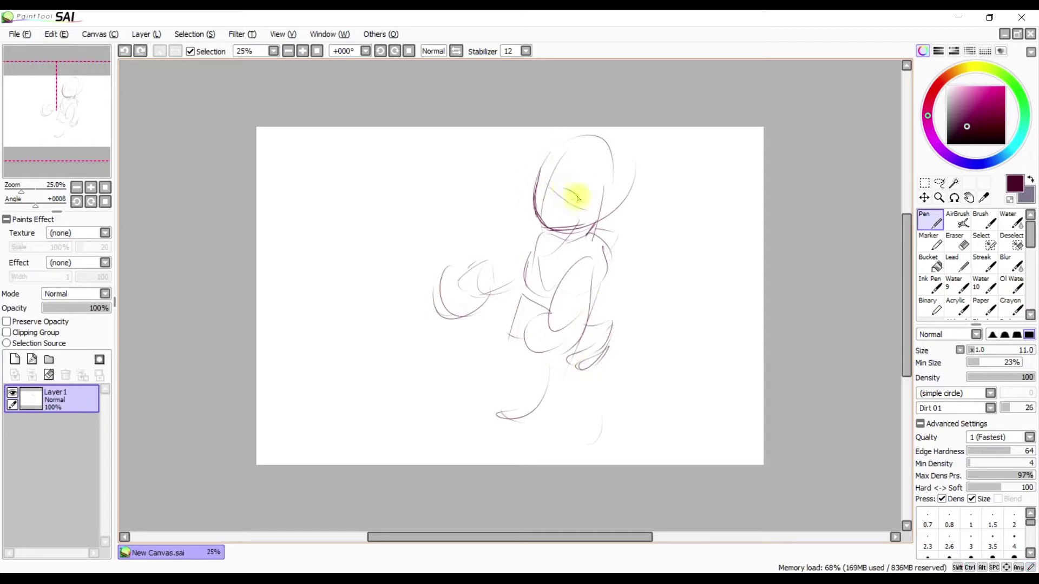
# Rotate the whole figure sketch back to a more upright pose and apply the transform
pyautogui.hotkey('ctrl', 't')
pyautogui.moveTo(427, 326); pyautogui.dragTo(487, 379)
pyautogui.click(940, 425)
# Sketch the outer hair outline, the hair falling behind the head and a flower ornament on the side of the hair
pyautogui.moveTo(514, 134); pyautogui.dragTo(568, 145)
pyautogui.moveTo(591, 184); pyautogui.dragTo(589, 238)
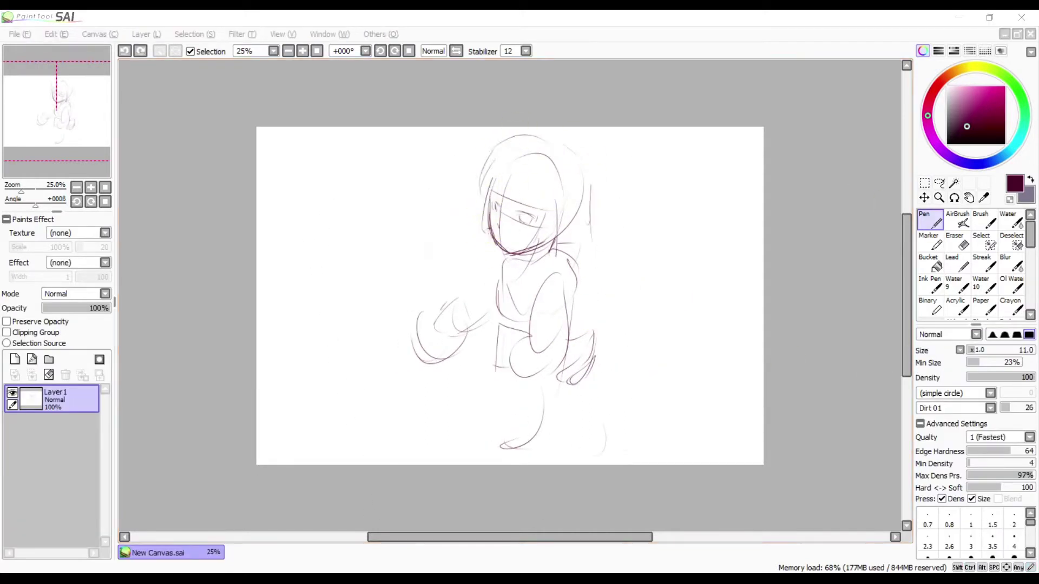
pyautogui.moveTo(569, 176); pyautogui.dragTo(565, 185)
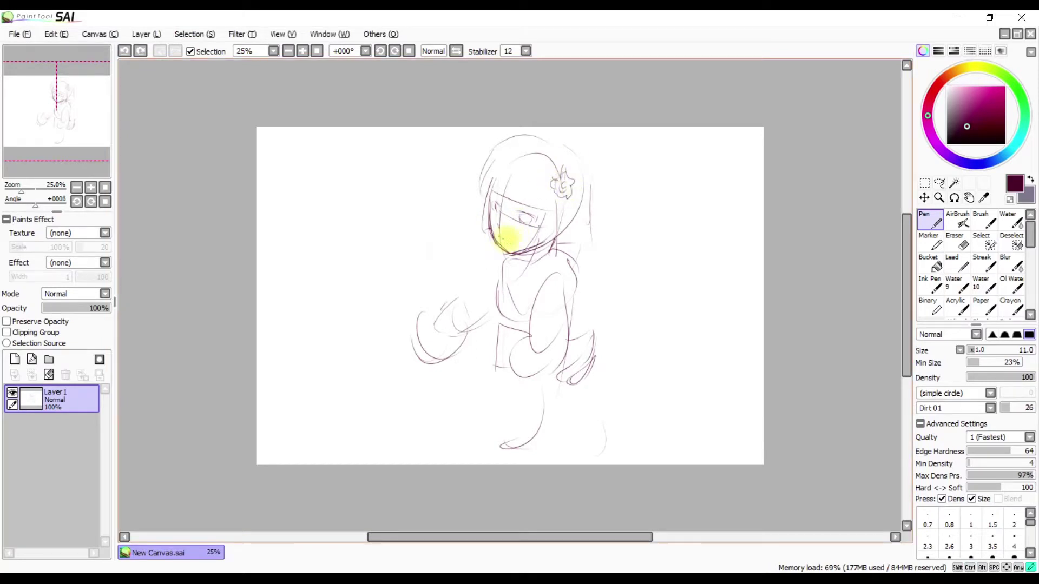
# Undo the last stroke and sketch the raised hand and the lines of the sleeve beside the hip
pyautogui.hotkey('ctrl', 'z')
pyautogui.moveTo(439, 293); pyautogui.dragTo(455, 280)
pyautogui.moveTo(593, 358); pyautogui.dragTo(528, 371)
# Sketch rough perspective lines for the background on both sides of the figure
pyautogui.moveTo(592, 192)
pyautogui.mouseDown()
pyautogui.moveTo(690, 138)
pyautogui.moveTo(646, 233)
pyautogui.mouseUp()
pyautogui.moveTo(257, 233); pyautogui.dragTo(303, 266)
pyautogui.moveTo(257, 417); pyautogui.dragTo(308, 379)
pyautogui.moveTo(587, 390); pyautogui.dragTo(563, 454)
pyautogui.moveTo(611, 403); pyautogui.dragTo(741, 441)
pyautogui.moveTo(345, 306); pyautogui.dragTo(346, 367)
pyautogui.moveTo(341, 368); pyautogui.dragTo(259, 411)
# Sketch the kimono's lower body with long fold lines running from the waist to the canvas edge
pyautogui.moveTo(495, 392); pyautogui.dragTo(533, 387)
pyautogui.moveTo(547, 333); pyautogui.dragTo(528, 443)
pyautogui.moveTo(483, 409); pyautogui.dragTo(474, 466)
pyautogui.moveTo(563, 247); pyautogui.dragTo(576, 292)
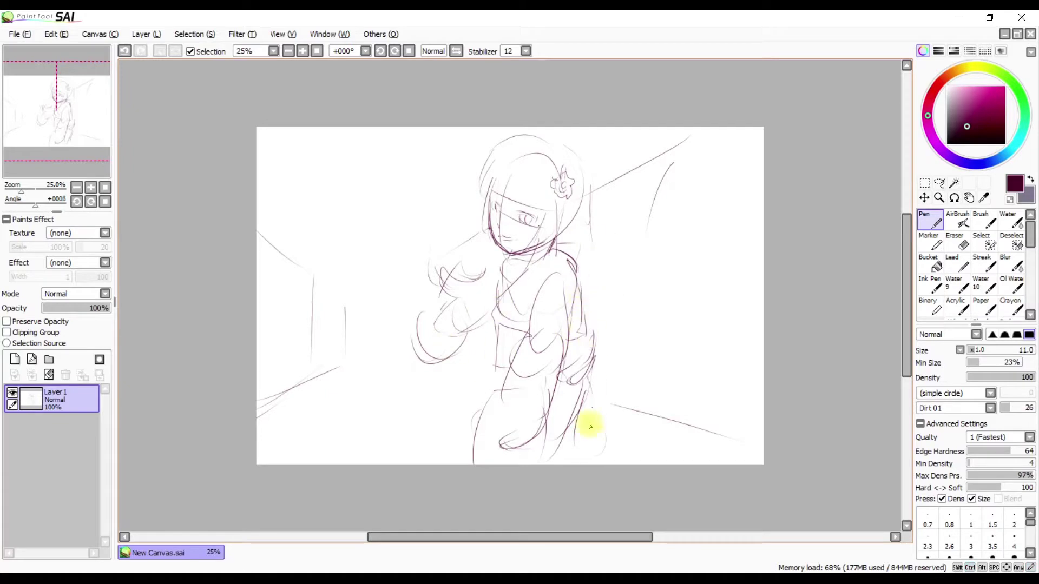
# Sketch loose background shapes in front of the figure and refine the raised hand, checking the mirrored view
pyautogui.moveTo(476, 236); pyautogui.dragTo(398, 261)
pyautogui.moveTo(379, 298); pyautogui.dragTo(457, 357)
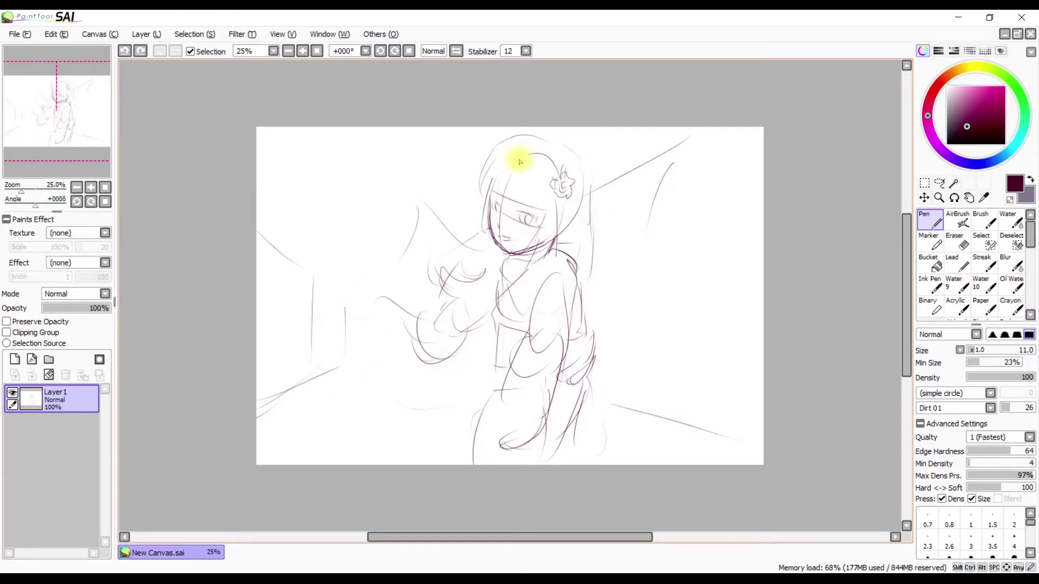
pyautogui.press('h')
pyautogui.press('h')
pyautogui.hotkey('ctrl', 'z')
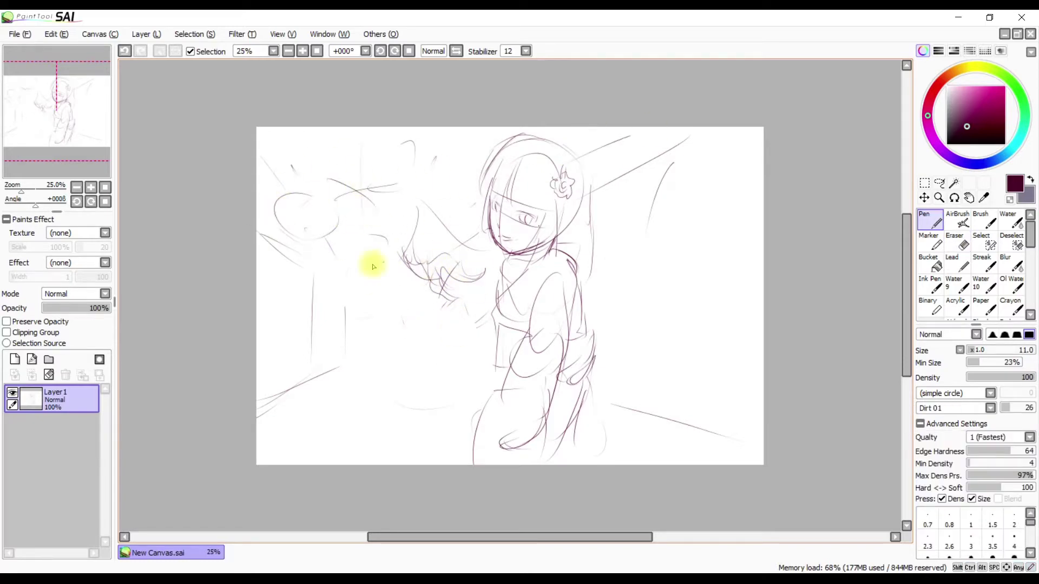
# Sketch the raised arm's hanging sleeve and a side lock of hair, checking the pose in the mirrored view
pyautogui.press('h')
pyautogui.press('h')
pyautogui.press('h')
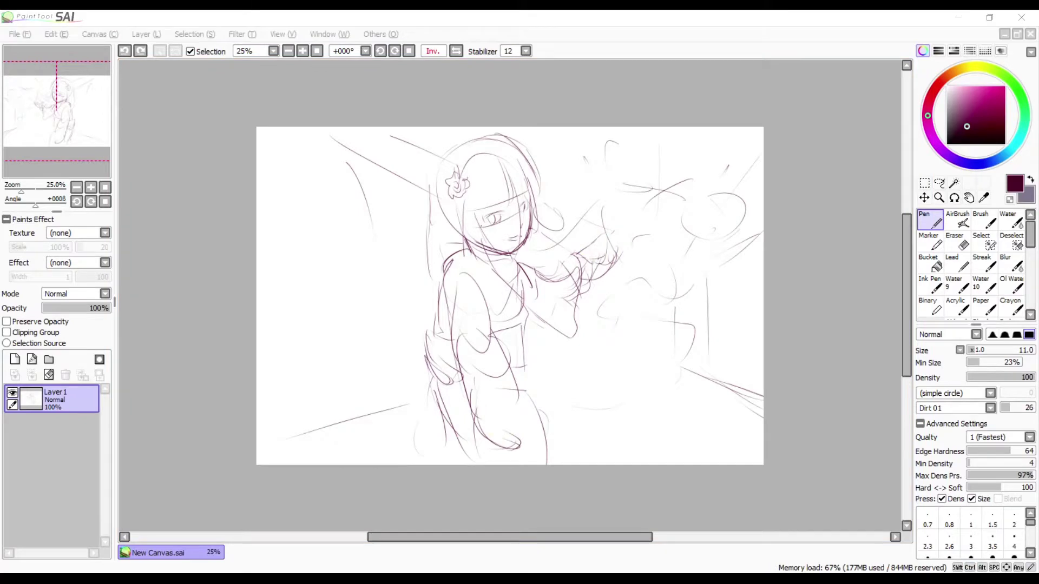
pyautogui.press('h')
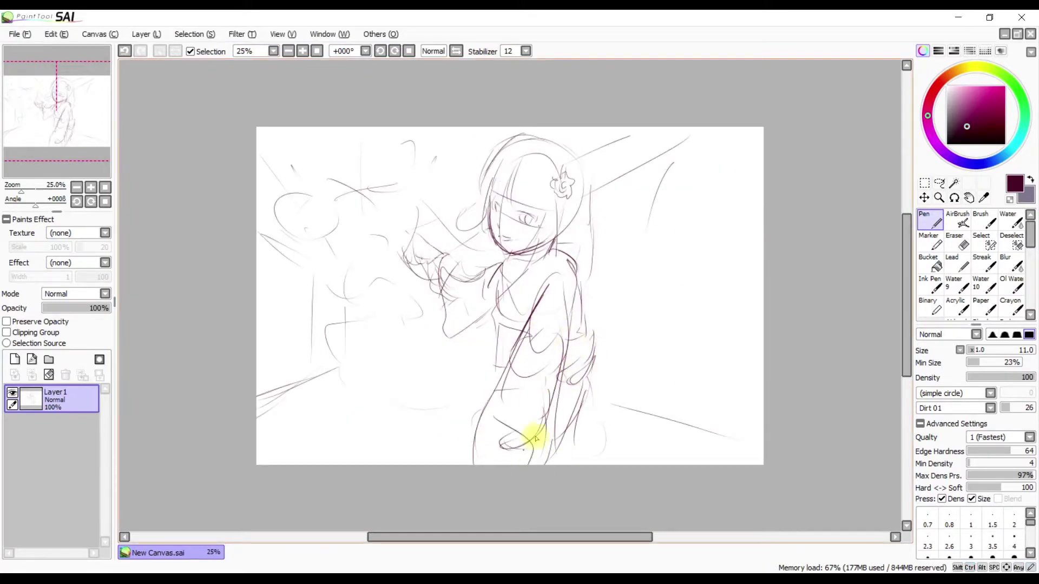
# Redraw the kimono skirt with a flared front edge, undoing misplaced strokes and checking the drawing mirrored
pyautogui.moveTo(545, 425)
pyautogui.mouseDown()
pyautogui.moveTo(482, 453)
pyautogui.moveTo(544, 285)
pyautogui.mouseUp()
pyautogui.hotkey('ctrl', 'z')
pyautogui.hotkey('ctrl', 'z')
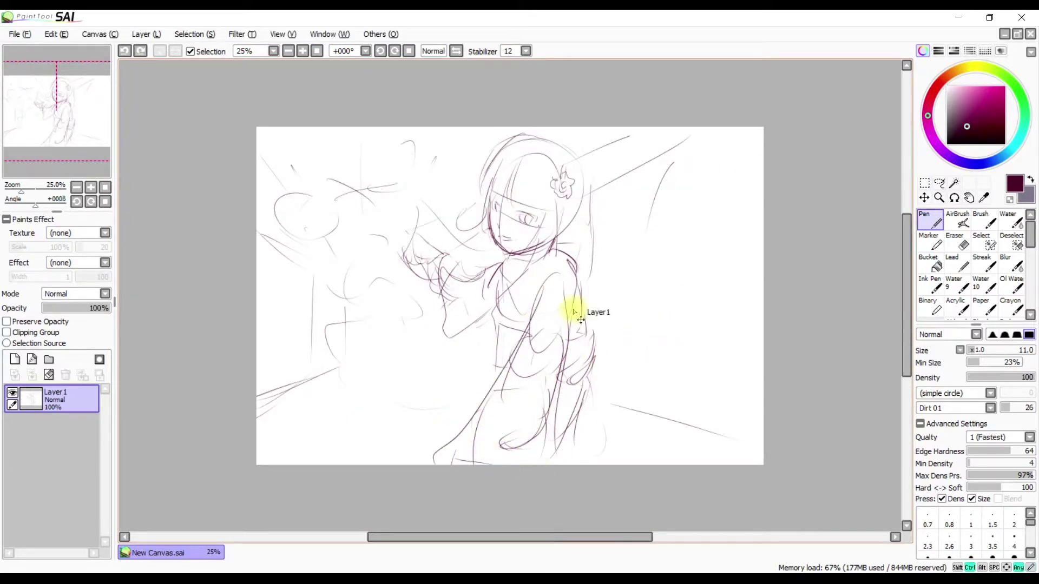
pyautogui.press('h')
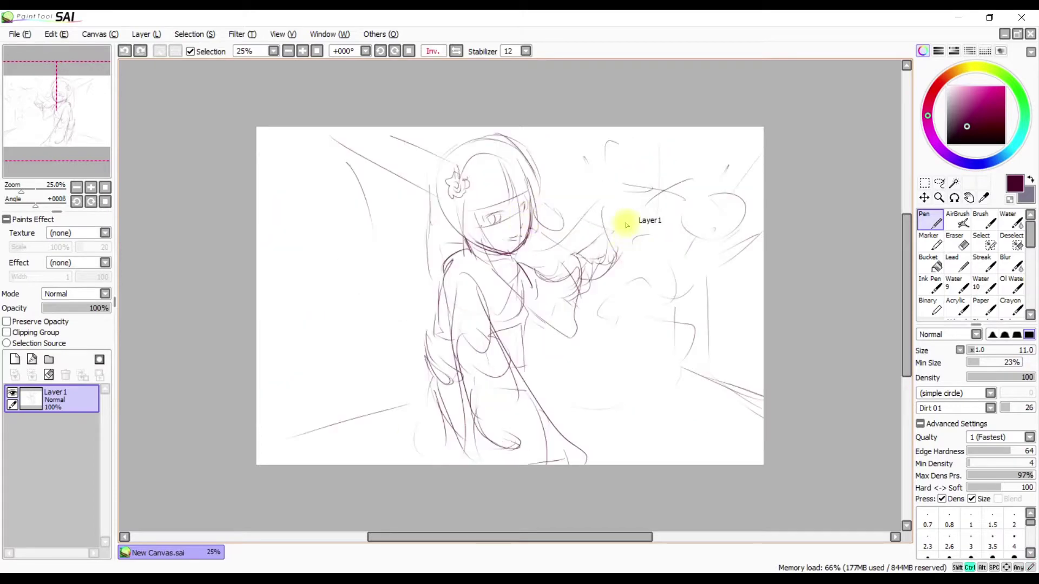
pyautogui.press('h')
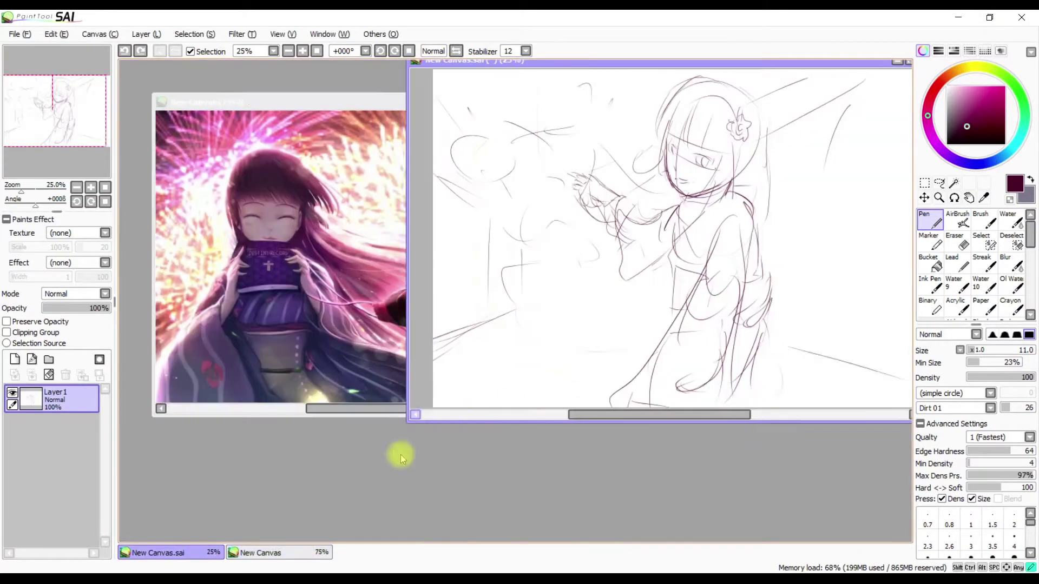
# Enlarge the fireworks kimono reference illustration to 75% beside the sketch and return to the sketch in mirrored view
pyautogui.click(265, 378)
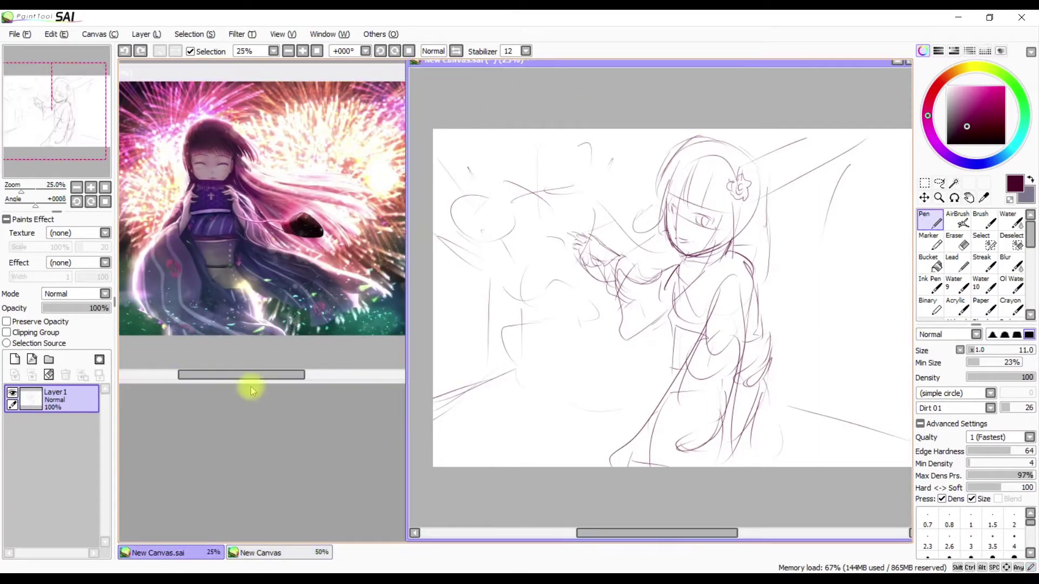
pyautogui.scroll(1, 262, 270)
pyautogui.click(798, 196)
pyautogui.press('h')
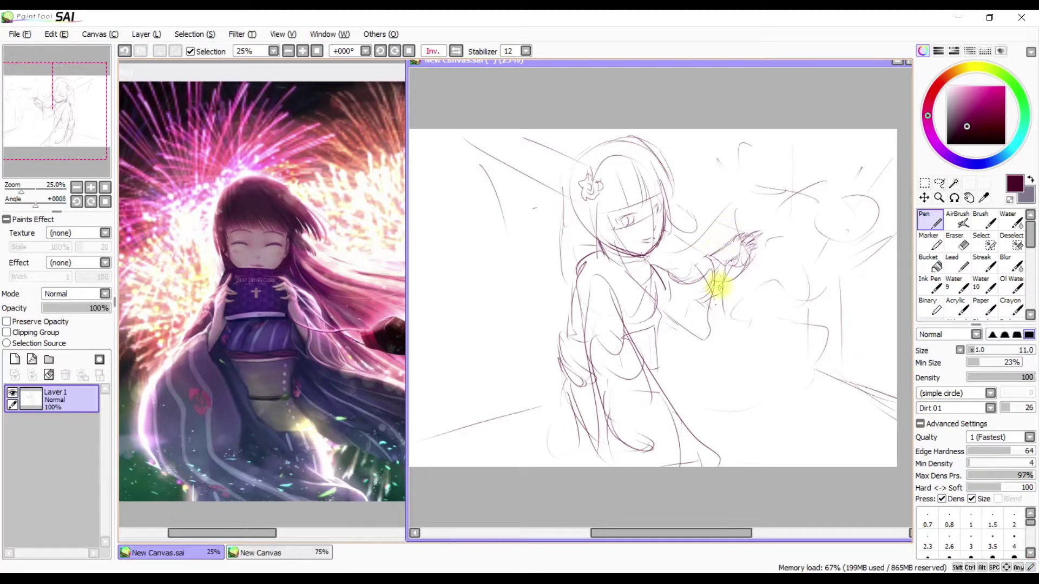
# Sketch a drawstring pouch hanging below the raised hand and long hair down the back, checking both view orientations
pyautogui.moveTo(747, 335)
pyautogui.mouseDown()
pyautogui.moveTo(765, 355)
pyautogui.moveTo(779, 336)
pyautogui.moveTo(765, 383)
pyautogui.moveTo(781, 337)
pyautogui.mouseUp()
pyautogui.press('h')
pyautogui.press('h')
pyautogui.press('h')
pyautogui.press('h')
pyautogui.moveTo(553, 319); pyautogui.dragTo(565, 200)
pyautogui.press('h')
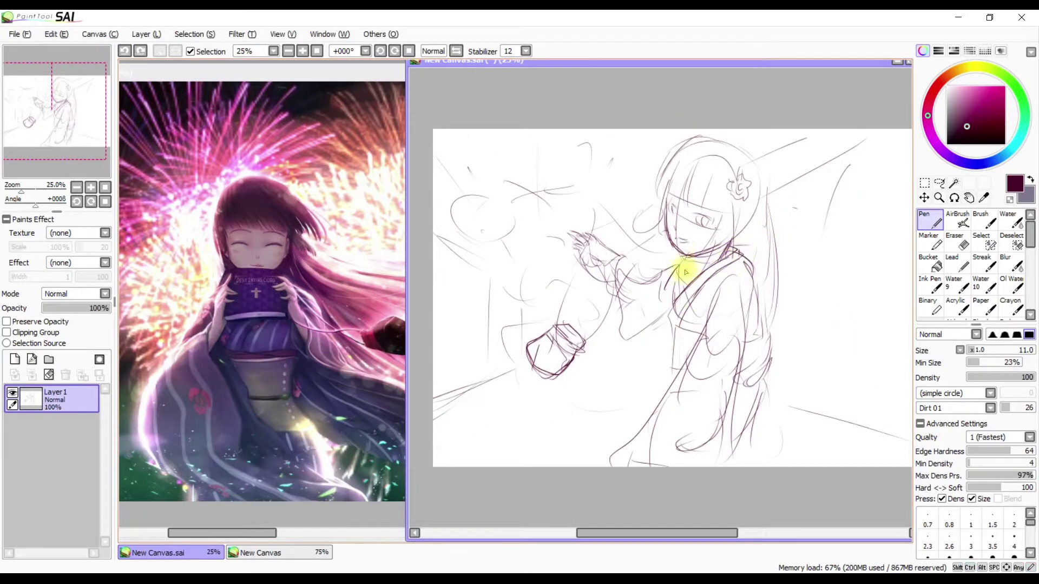
# Undo the last stroke and sketch the kimono's crossed collar and front waist, checking the mirrored view
pyautogui.hotkey('ctrl', 'z')
pyautogui.moveTo(676, 328); pyautogui.dragTo(666, 365)
pyautogui.press('h')
pyautogui.press('h')
# Transform the figure and pouch, shifting them slightly down and away from the open background area
pyautogui.hotkey('ctrl', 't')
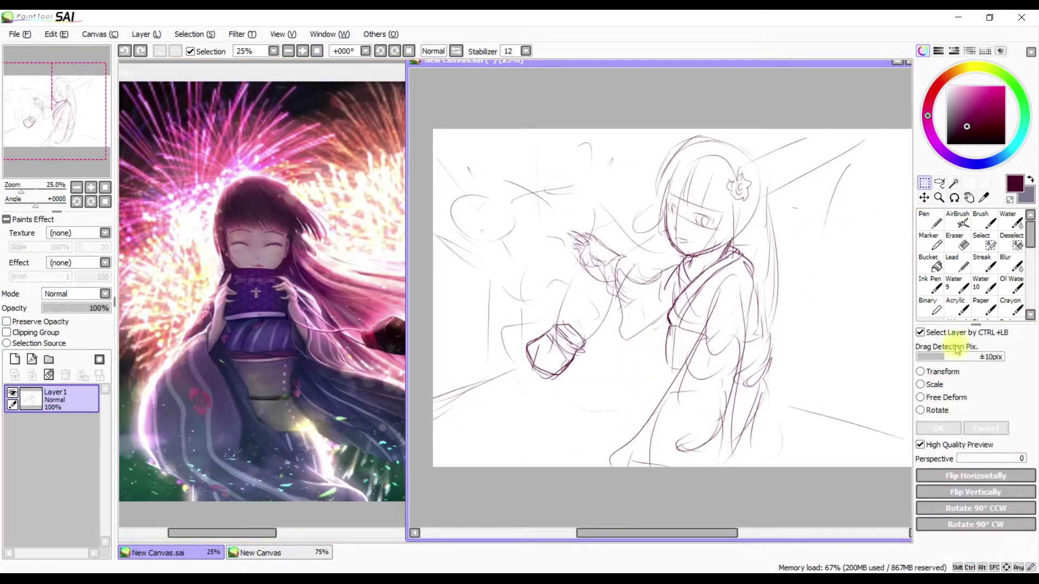
pyautogui.moveTo(799, 239)
pyautogui.mouseDown()
pyautogui.moveTo(850, 302)
pyautogui.moveTo(793, 271)
pyautogui.moveTo(865, 301)
pyautogui.moveTo(800, 328)
pyautogui.mouseUp()
pyautogui.press('Return')
pyautogui.hotkey('ctrl', 't')
pyautogui.press('Return')
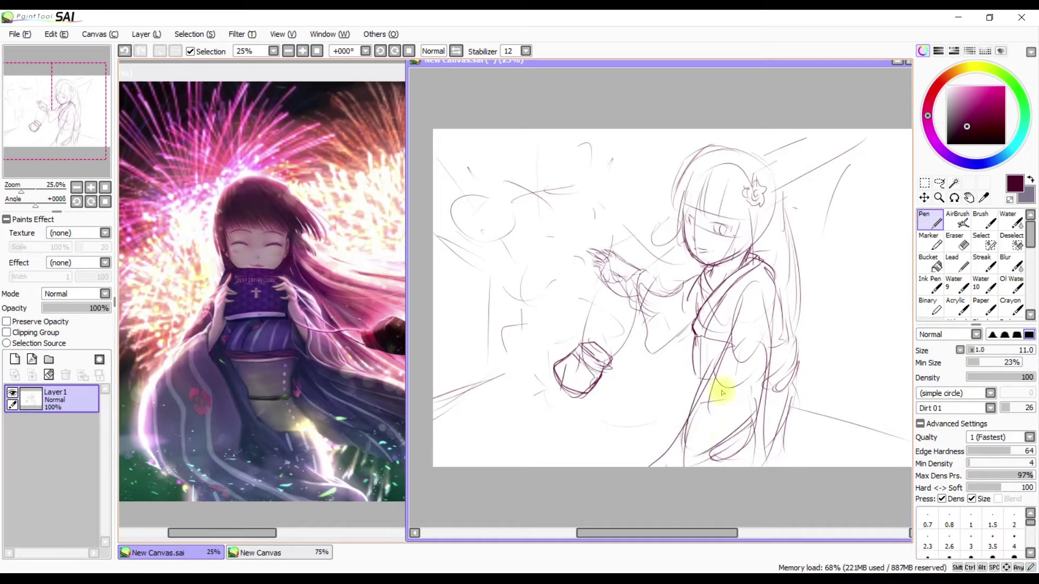
# Sketch the gathered shape behind the waist and fold lines on the obi, undoing misplaced strokes
pyautogui.hotkey('ctrl', 'z')
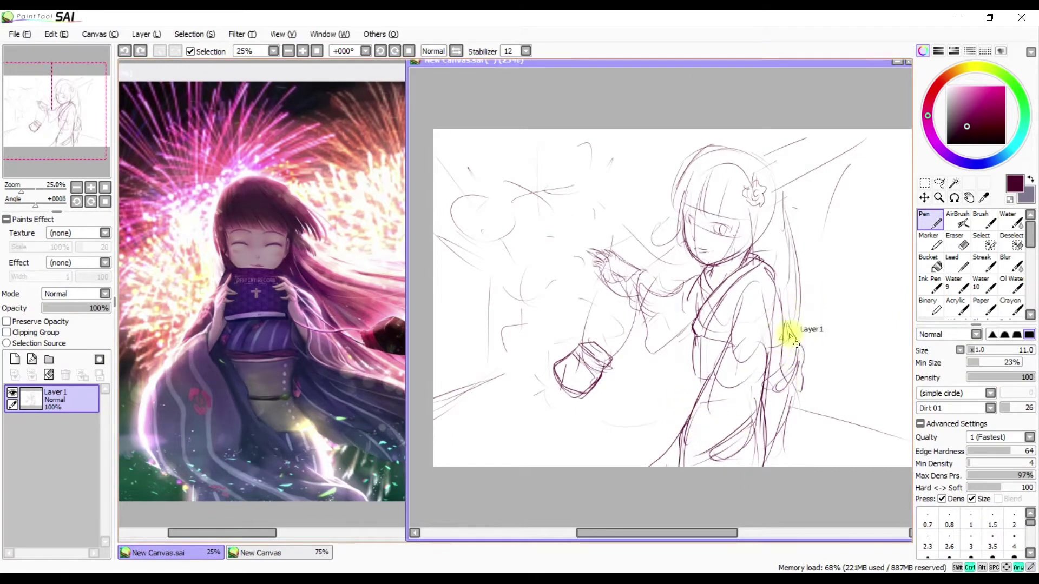
pyautogui.moveTo(807, 396)
pyautogui.mouseDown()
pyautogui.moveTo(818, 407)
pyautogui.moveTo(796, 406)
pyautogui.moveTo(779, 331)
pyautogui.moveTo(793, 388)
pyautogui.mouseUp()
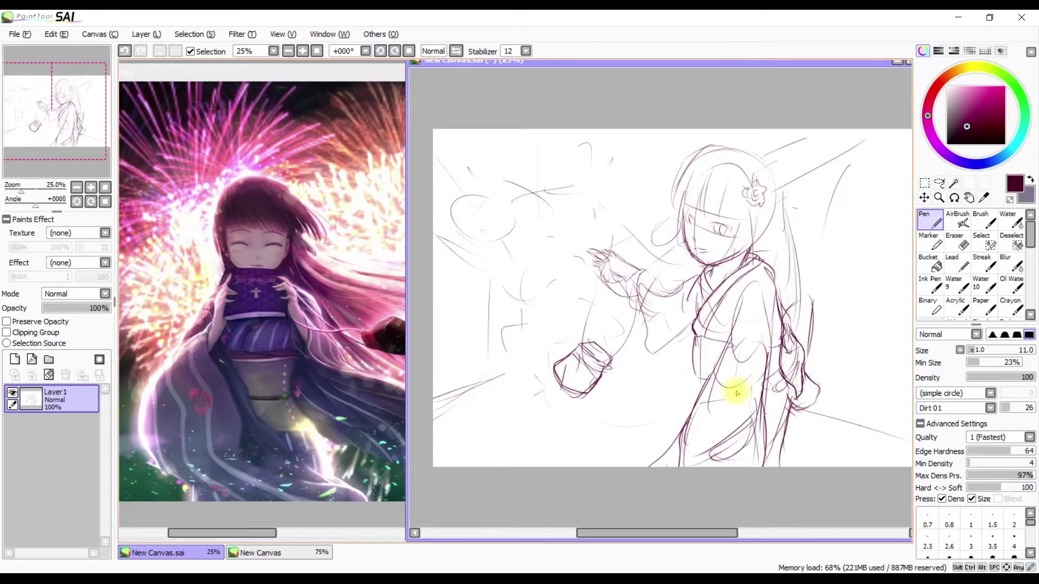
pyautogui.moveTo(719, 353); pyautogui.dragTo(719, 350)
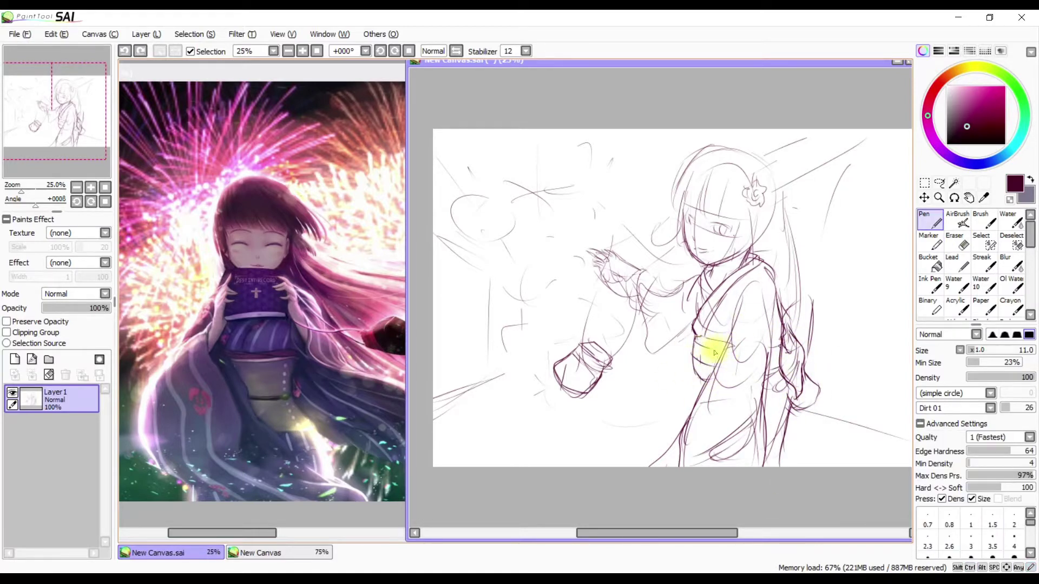
pyautogui.hotkey('ctrl', 'z')
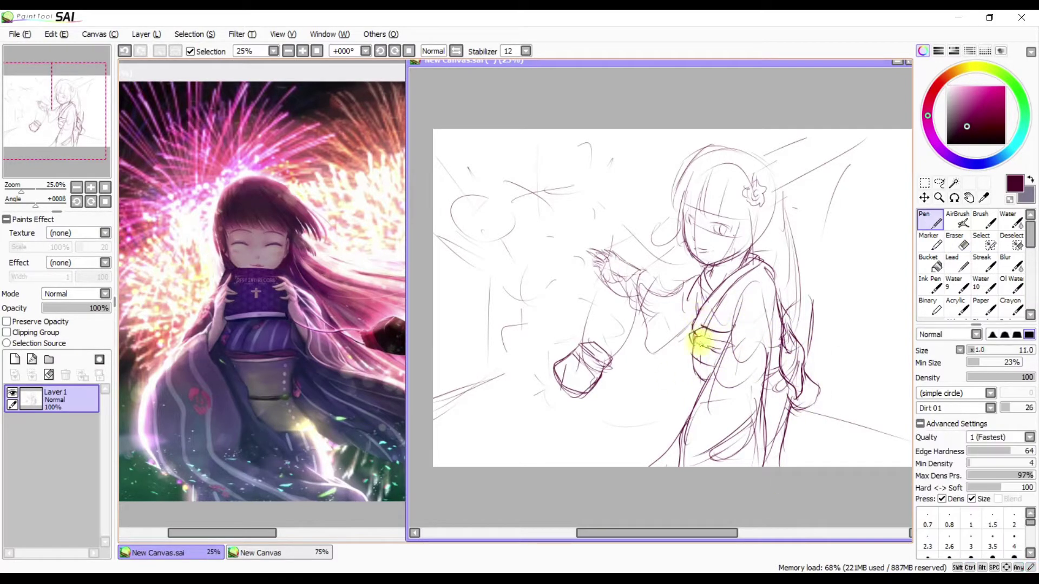
# Sketch the skirt's front edge and a longer hanging sleeve on the raised arm, checking the mirrored view
pyautogui.moveTo(698, 373); pyautogui.dragTo(649, 460)
pyautogui.press('h')
pyautogui.press('h')
pyautogui.moveTo(757, 267)
pyautogui.mouseDown()
pyautogui.moveTo(717, 367)
pyautogui.moveTo(679, 371)
pyautogui.mouseUp()
pyautogui.hotkey('ctrl', 'z')
pyautogui.moveTo(651, 285)
pyautogui.mouseDown()
pyautogui.moveTo(683, 340)
pyautogui.moveTo(720, 346)
pyautogui.mouseUp()
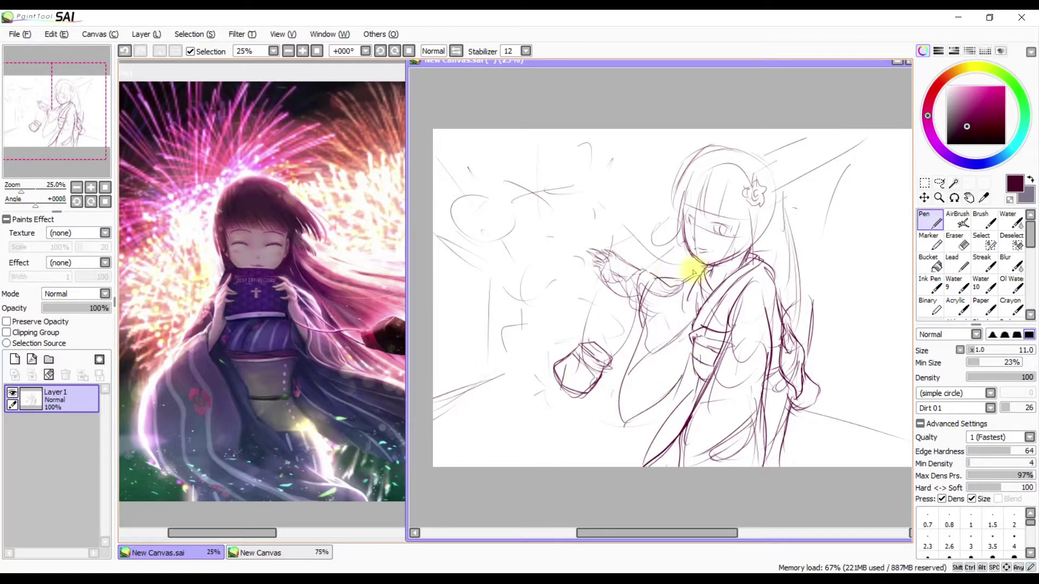
# Erase the rough facial lines and redraw both eyes, adding the iris of the nearer eye
pyautogui.press('e')
pyautogui.press('n')
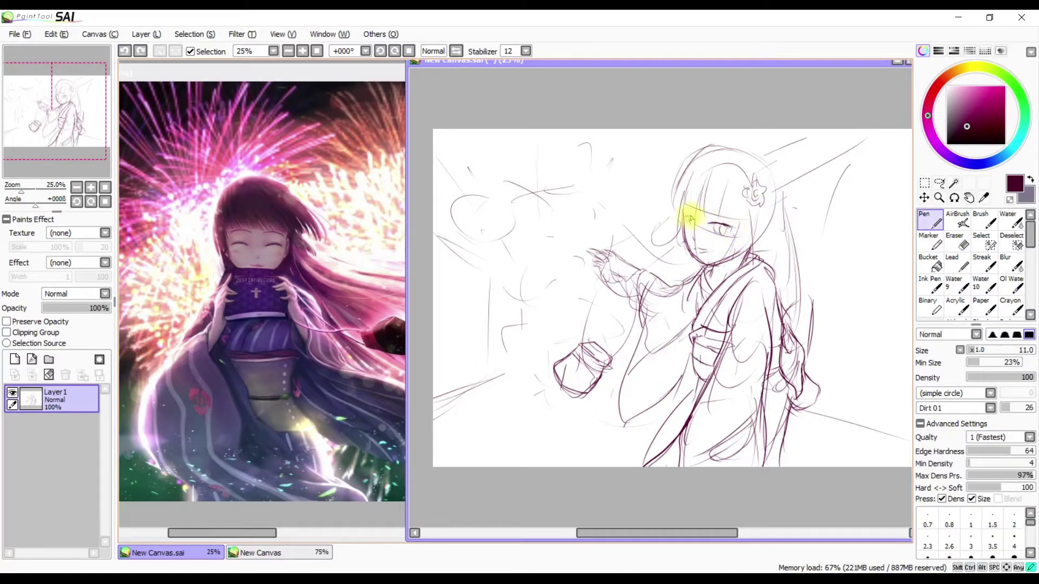
pyautogui.press('e')
pyautogui.press('n')
pyautogui.moveTo(716, 231); pyautogui.dragTo(731, 233)
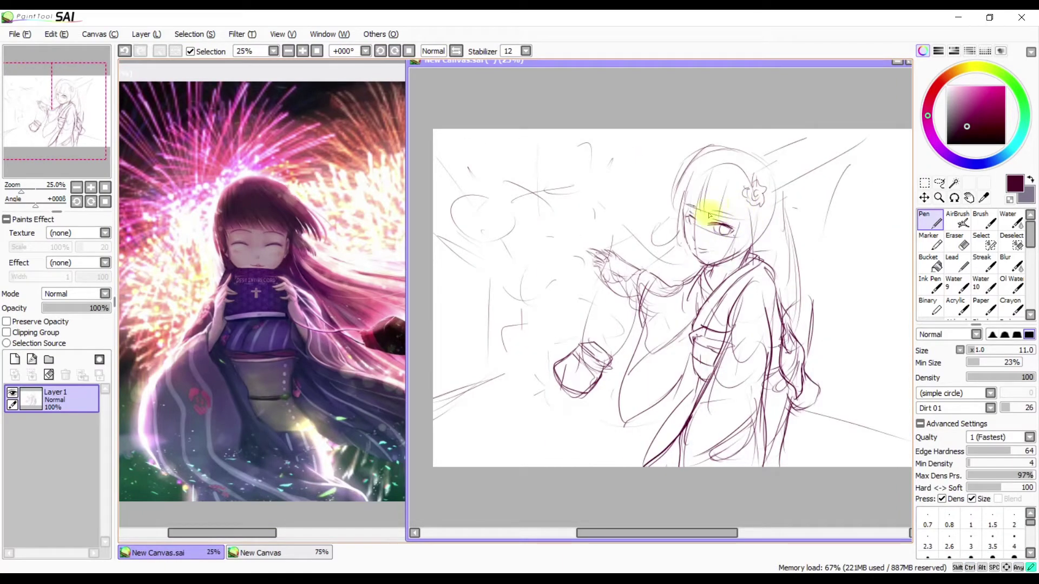
# Rework the eyes' lash lines and shapes by alternately erasing and redrawing, undoing unwanted strokes
pyautogui.press('e')
pyautogui.press('n')
pyautogui.hotkey('ctrl', 'z')
pyautogui.press('e')
pyautogui.press('n')
pyautogui.hotkey('ctrl', 'z')
pyautogui.press('e')
pyautogui.press('n')
pyautogui.hotkey('ctrl', 'y')
pyautogui.press('e')
pyautogui.press('n')
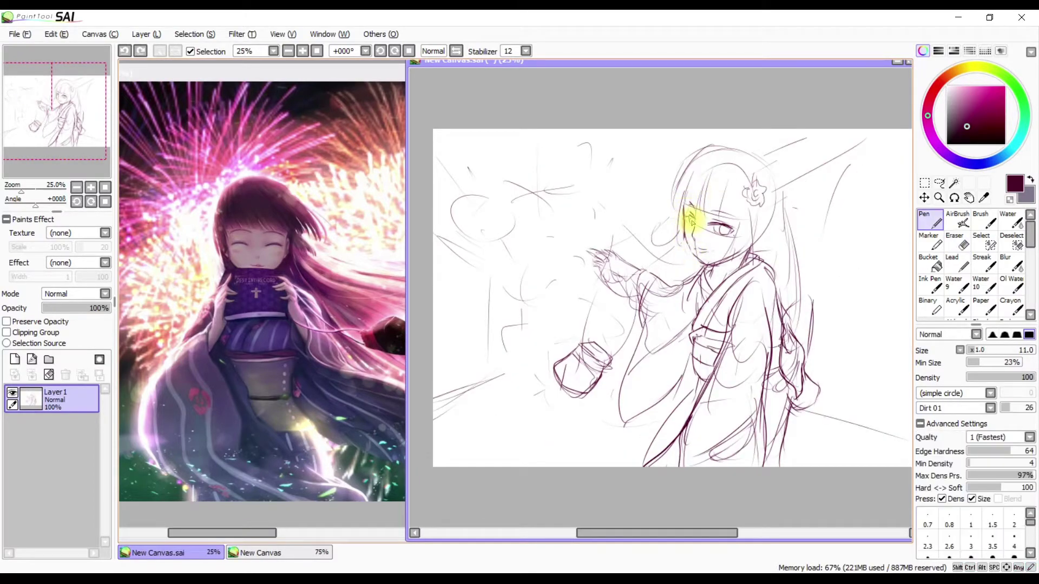
# Refine the far eye, face contour and jawline by cleaning up stray lines and redrawing them
pyautogui.press('e')
pyautogui.press('n')
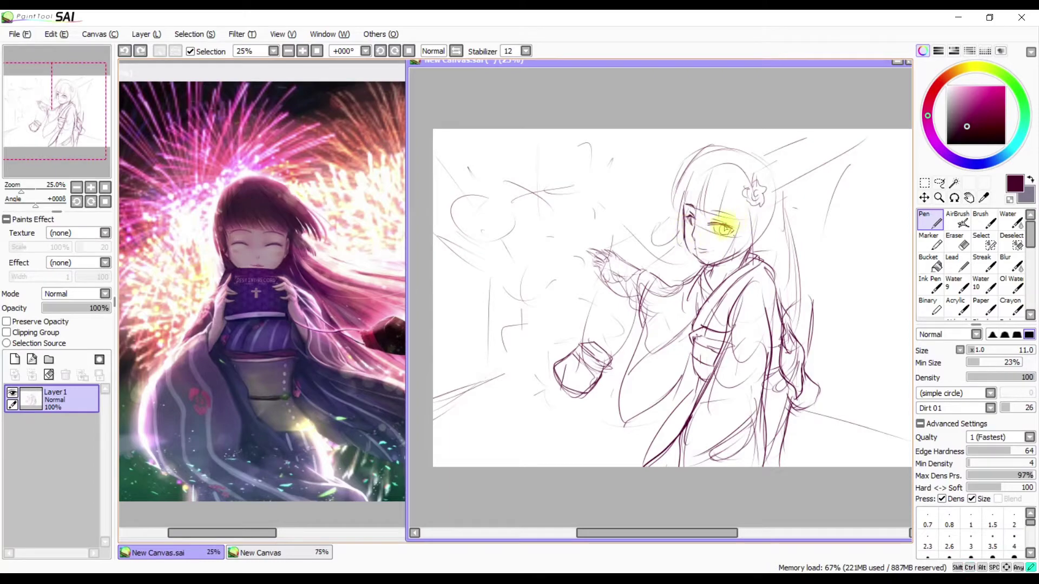
pyautogui.press('e')
pyautogui.press('n')
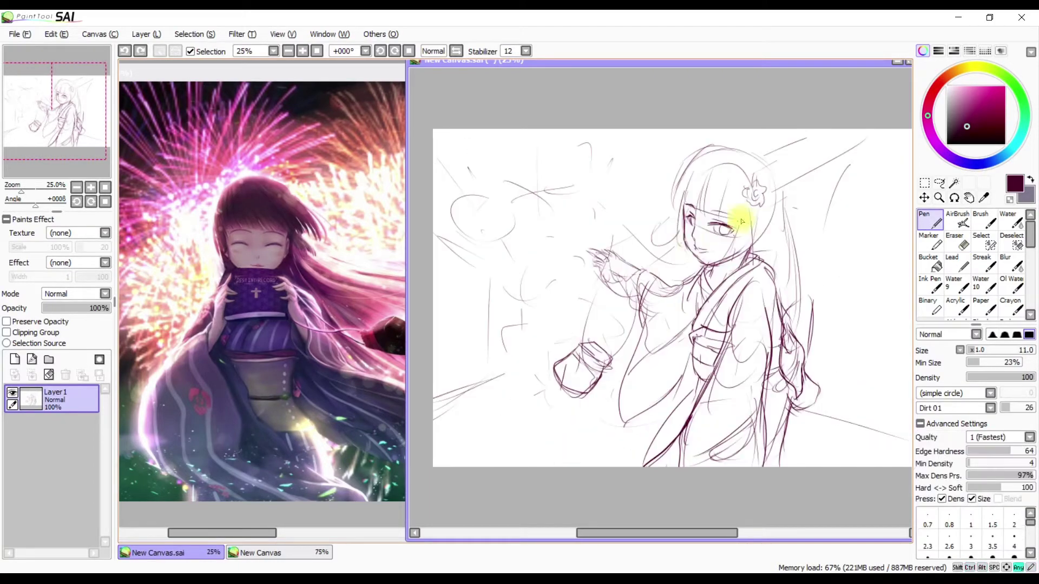
pyautogui.hotkey('ctrl', 'y')
pyautogui.press('e')
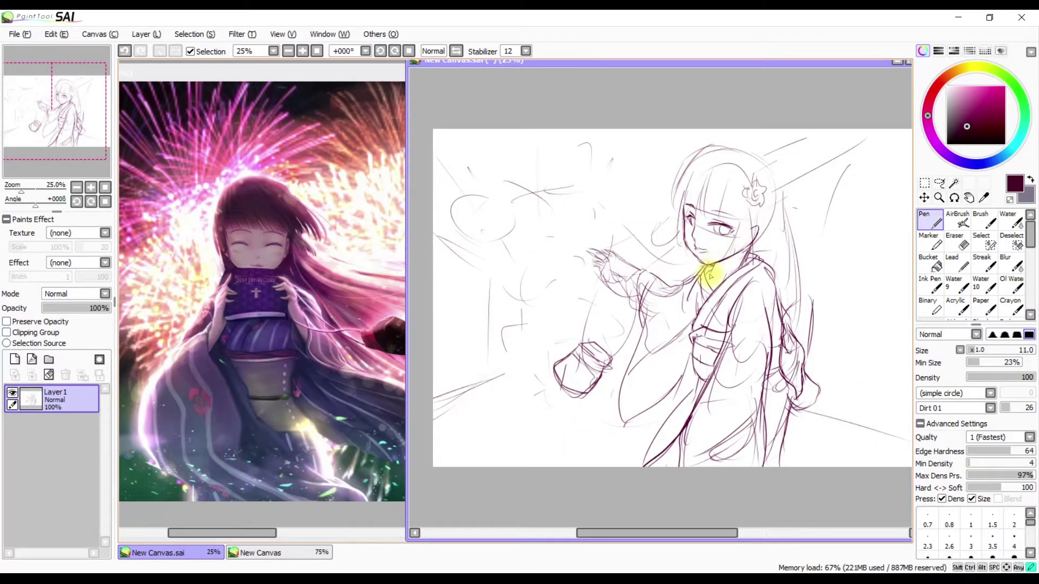
pyautogui.press('n')
# Correct the facial features by erasing and redrawing strokes while comparing the normal and mirrored views
pyautogui.press('h')
pyautogui.press('h')
pyautogui.press('h')
pyautogui.press('h')
pyautogui.press('e')
pyautogui.press('n')
pyautogui.press('e')
pyautogui.press('h')
pyautogui.press('h')
pyautogui.press('n')
pyautogui.press('e')
pyautogui.press('n')
# Check the face in mirrored view and adjust the selected near eye with a transform
pyautogui.press('h')
pyautogui.press('h')
pyautogui.press('h')
pyautogui.press('h')
pyautogui.hotkey('ctrl', 't')
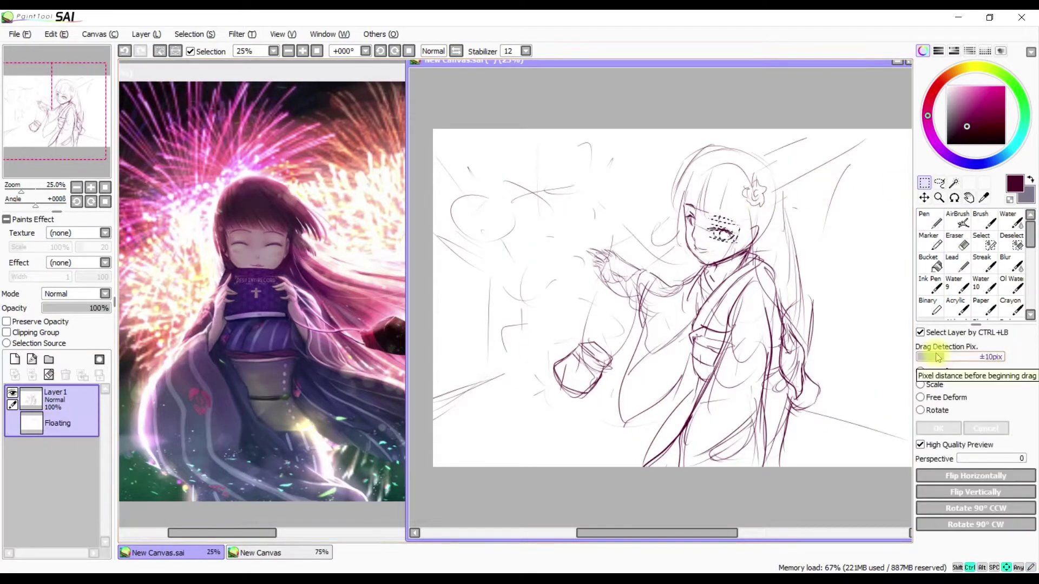
pyautogui.press('Return')
# Redraw the mouth and the side lock of hair beside the face, checking the result mirrored
pyautogui.press('n')
pyautogui.press('e')
pyautogui.press('n')
pyautogui.press('h')
pyautogui.press('h')
pyautogui.press('e')
pyautogui.press('n')
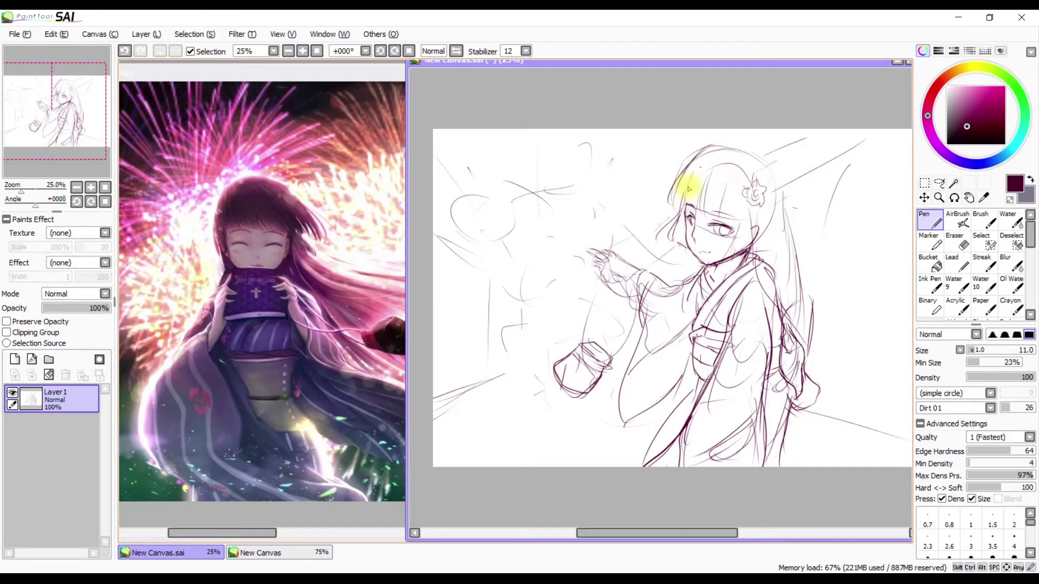
# Darken the bangs after a mirrored check and save the drawing as ruri_hbd2019.sai
pyautogui.press('h')
pyautogui.press('h')
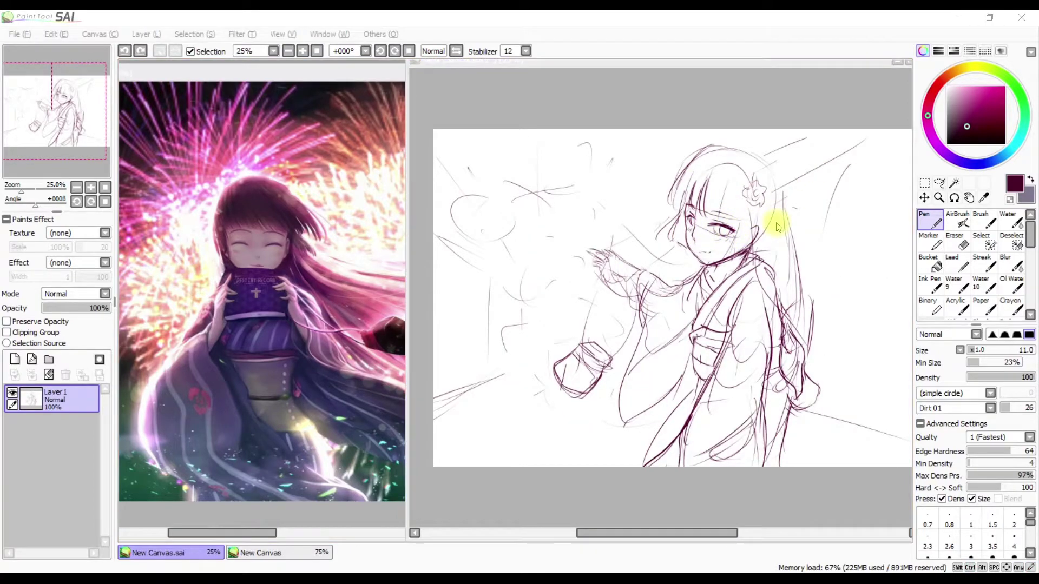
pyautogui.press('Return')
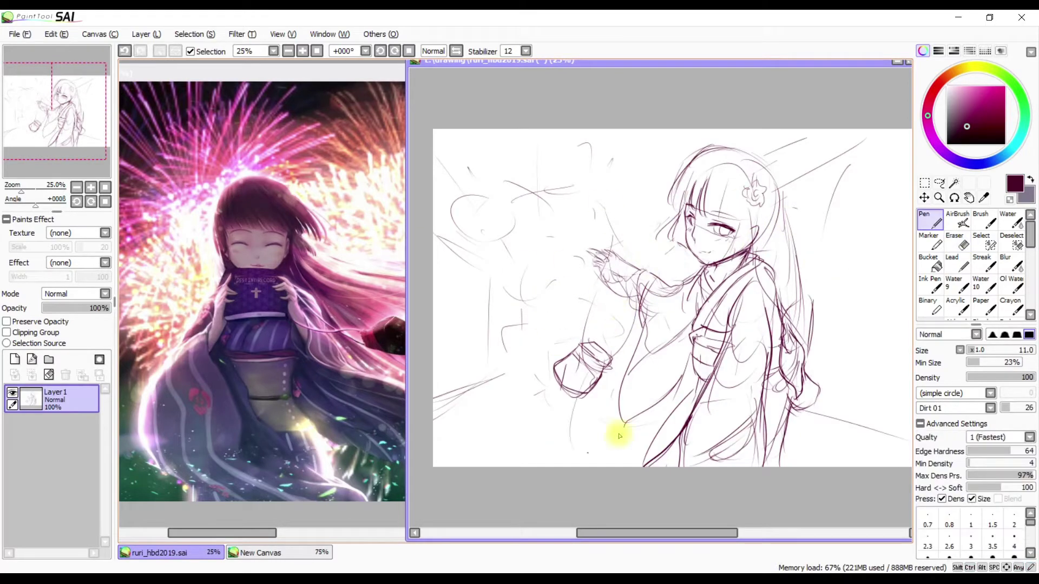
# Redraw the raised hand as a closed fist in mirrored view and rotate it with a transform
pyautogui.moveTo(634, 278); pyautogui.dragTo(608, 202)
pyautogui.press('h')
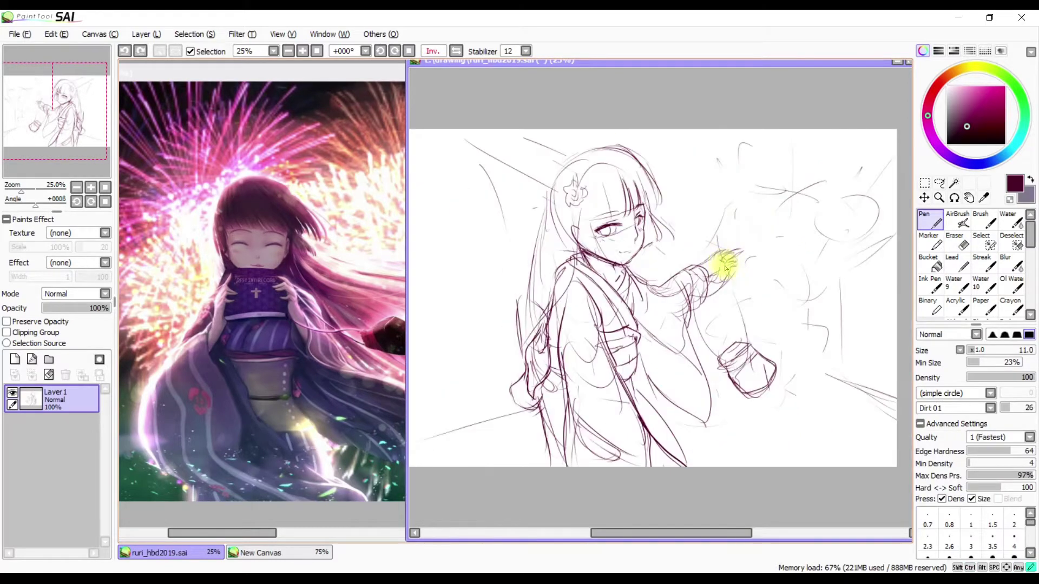
pyautogui.hotkey('ctrl', 'z')
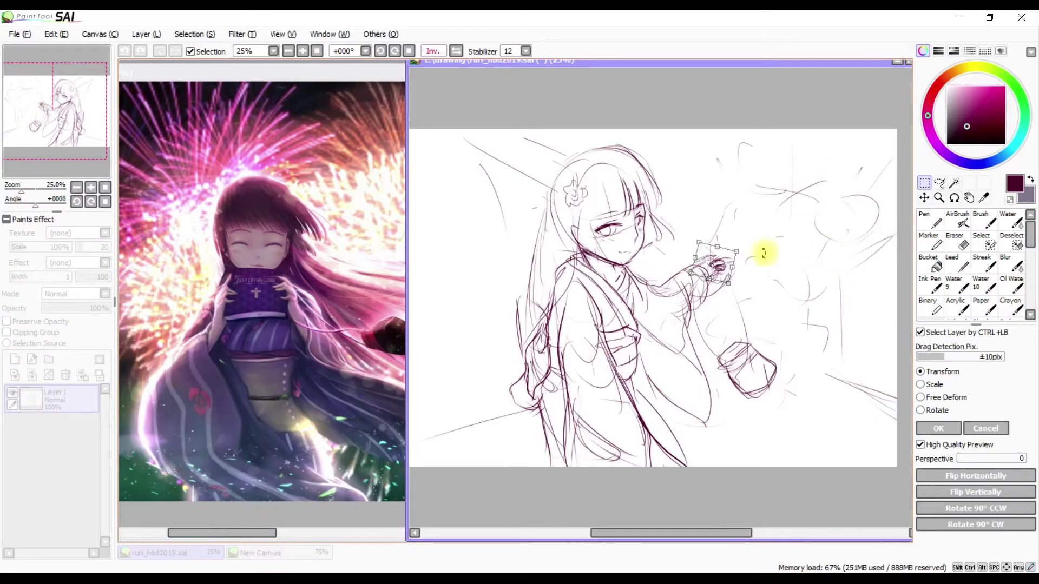
pyautogui.moveTo(728, 256); pyautogui.dragTo(734, 256)
# Reposition the raised forearm and fist with a transform and redraw the sleeve around it, checking the mirrored view
pyautogui.hotkey('ctrl', 't')
pyautogui.press('h')
pyautogui.moveTo(633, 204); pyautogui.dragTo(712, 316)
pyautogui.press('Return')
pyautogui.moveTo(679, 260)
pyautogui.mouseDown()
pyautogui.moveTo(668, 343)
pyautogui.moveTo(640, 417)
pyautogui.moveTo(779, 304)
pyautogui.mouseUp()
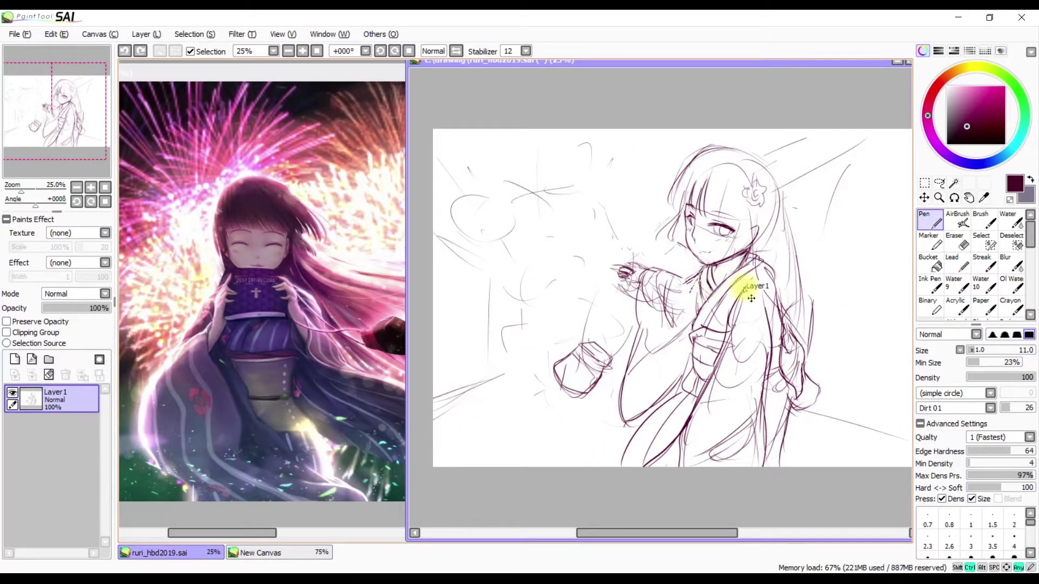
pyautogui.press('h')
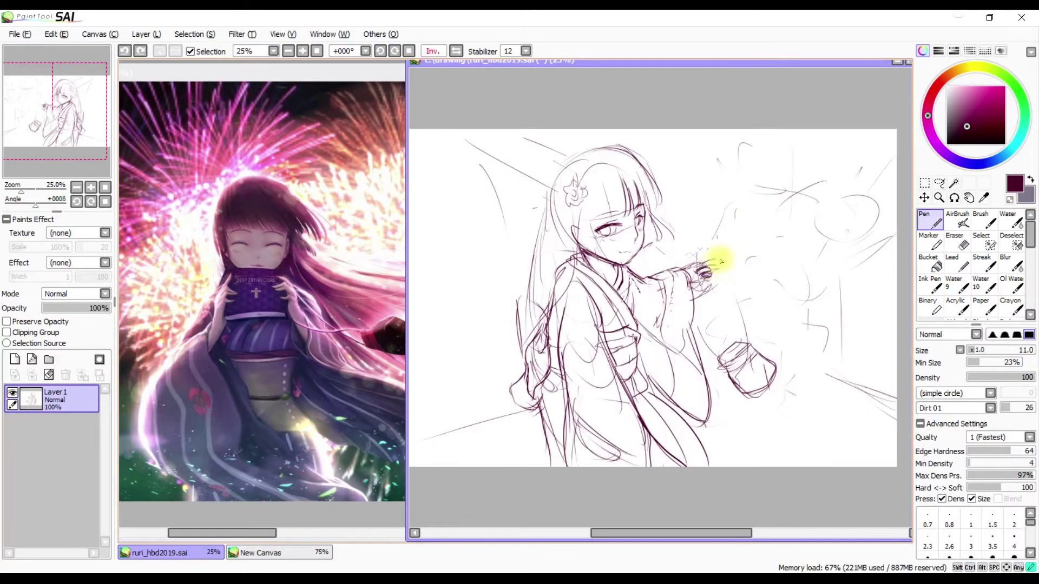
# Undo the latest hand strokes and redraw the raised hand with an extended finger, checking it mirrored
pyautogui.hotkey('ctrl', 'z')
pyautogui.hotkey('ctrl', 'z')
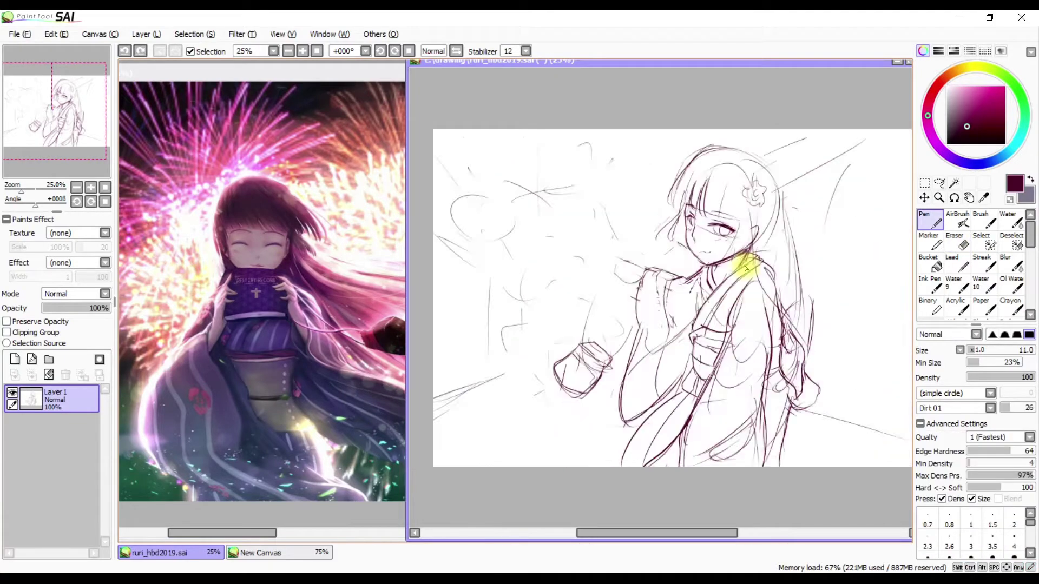
pyautogui.hotkey('ctrl', 'z')
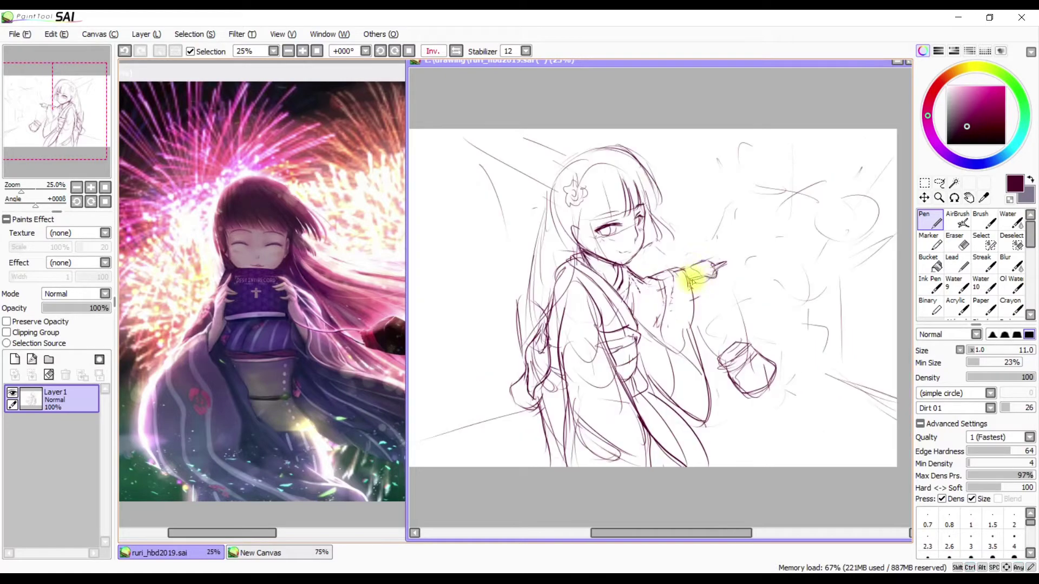
# Select the drawstring pouch with the lasso and shrink it closer to the raised hand
pyautogui.click(939, 183)
pyautogui.moveTo(725, 303); pyautogui.dragTo(742, 343)
pyautogui.moveTo(787, 316); pyautogui.dragTo(779, 292)
pyautogui.hotkey('ctrl', 'd')
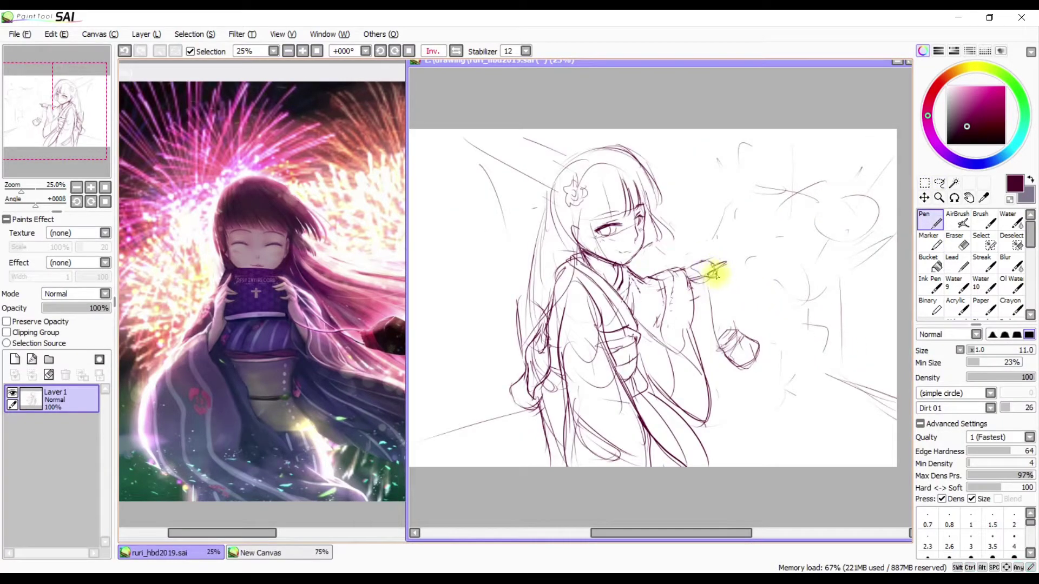
# Redraw the hand gripping the pouch's cord and swing the pouch slightly outward with a transform
pyautogui.press('e')
pyautogui.hotkey('ctrl', 'z')
pyautogui.hotkey('ctrl', 'z')
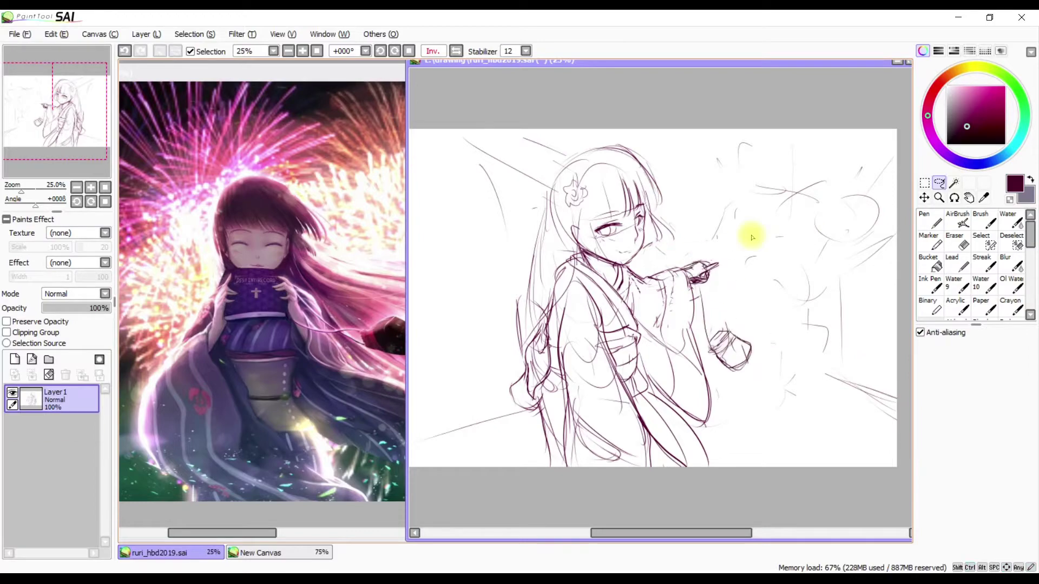
pyautogui.hotkey('ctrl', 't')
pyautogui.moveTo(765, 271); pyautogui.dragTo(818, 271)
pyautogui.press('Return')
# Hatch a narrow vertical shape in the background and redraw the long hair line behind the shoulder
pyautogui.press('n')
pyautogui.hotkey('ctrl', 'z')
pyautogui.moveTo(752, 187); pyautogui.dragTo(748, 238)
pyautogui.press('h')
pyautogui.moveTo(788, 196); pyautogui.dragTo(788, 262)
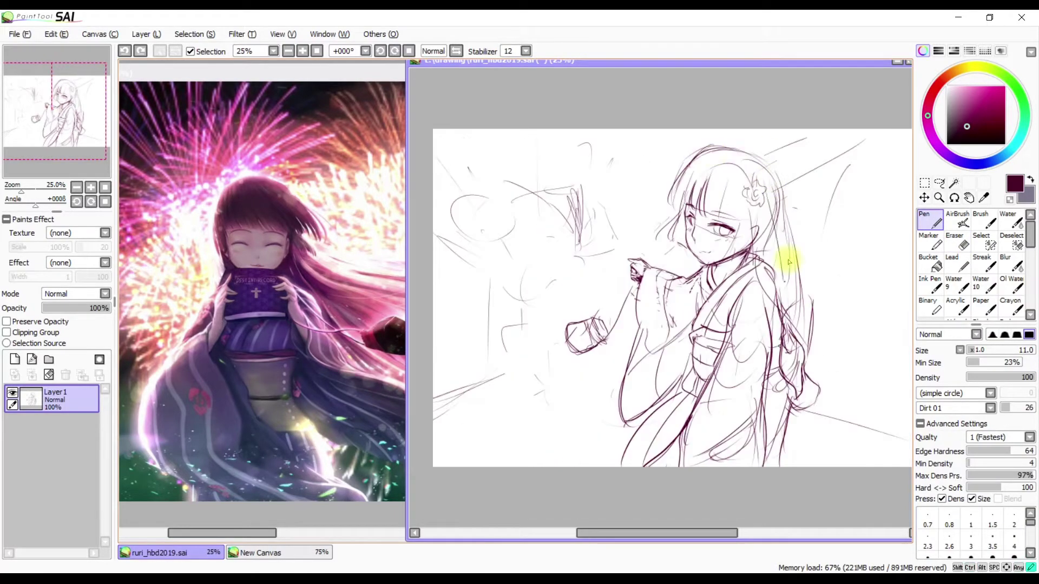
# Rework the chin, collar and side hair near the cheek with pen and eraser, checking the mirrored view
pyautogui.moveTo(704, 250); pyautogui.dragTo(712, 259)
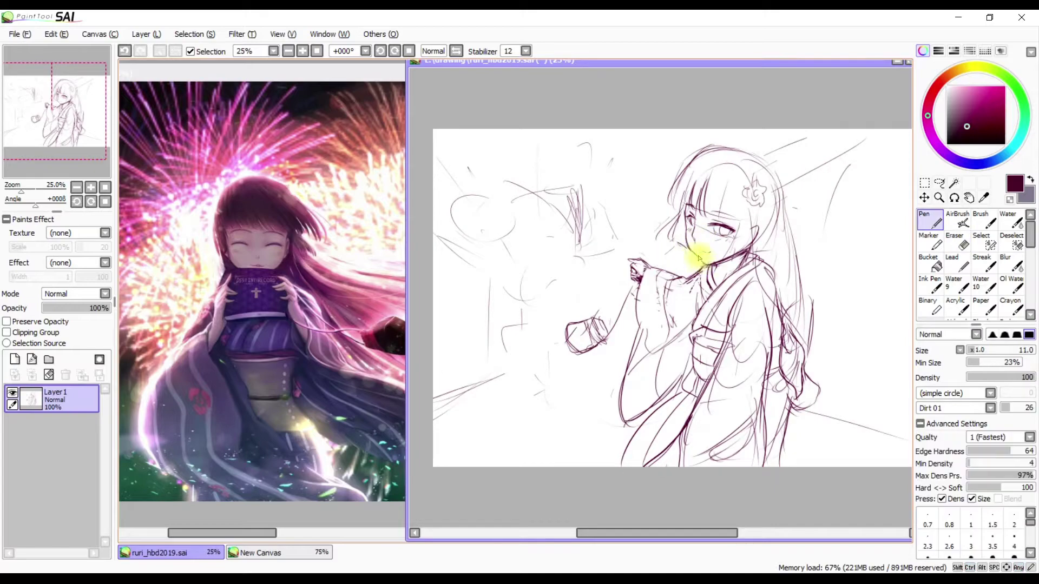
pyautogui.press('e')
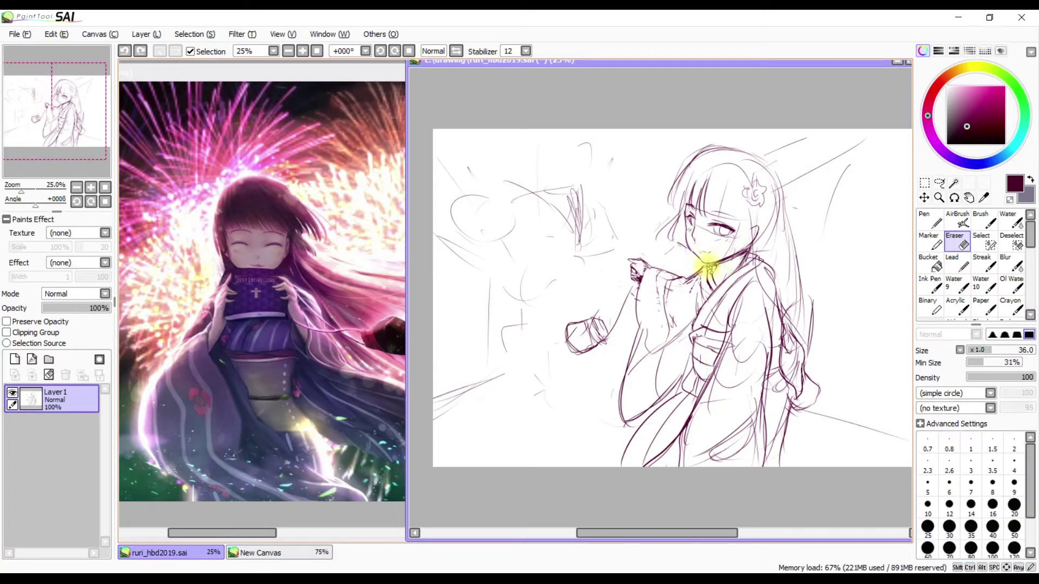
pyautogui.moveTo(733, 227); pyautogui.dragTo(743, 226)
pyautogui.press('n')
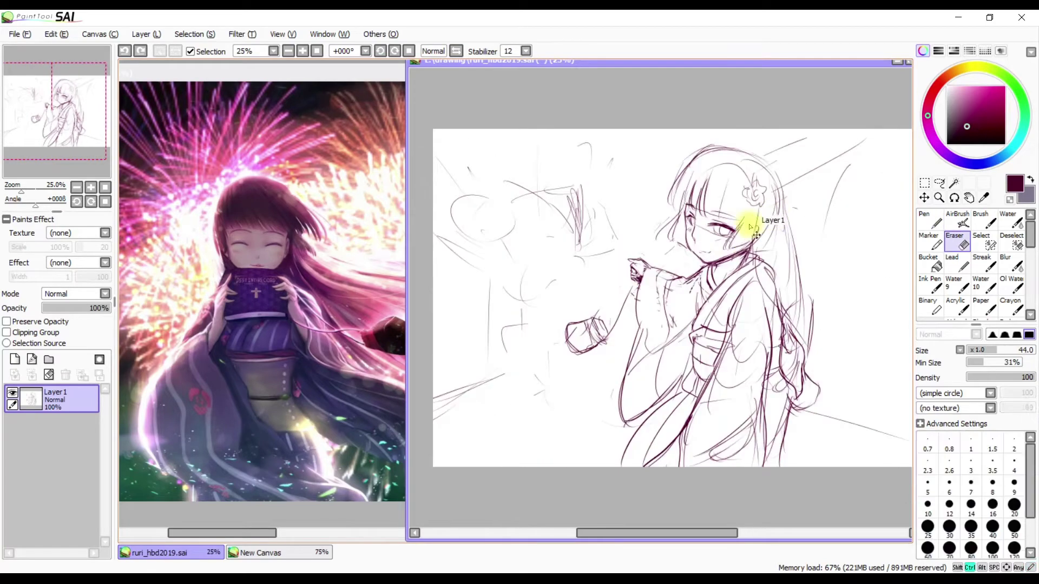
pyautogui.hotkey('ctrl', 'z')
pyautogui.press('h')
pyautogui.press('h')
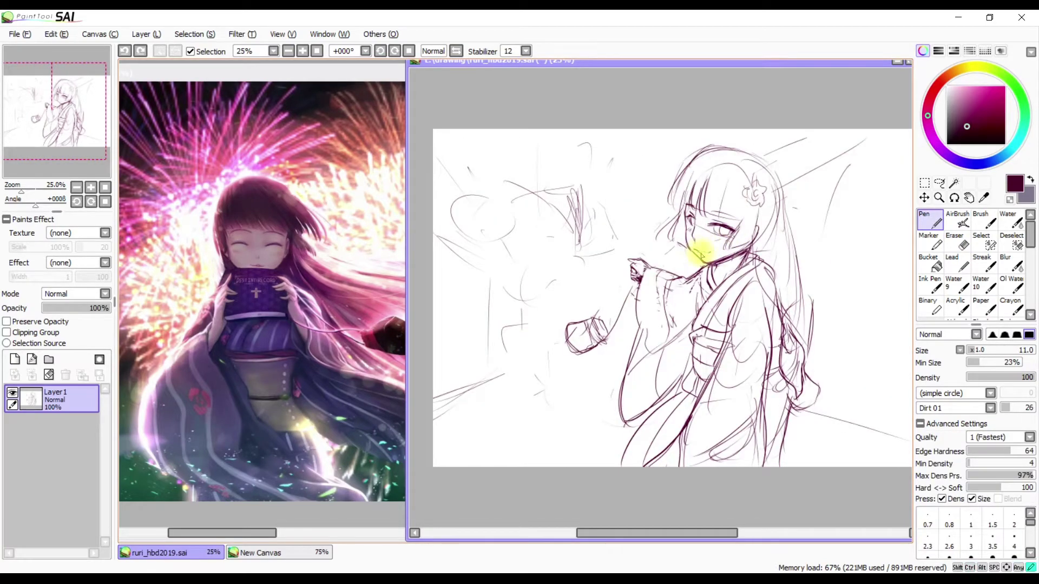
# Erase and redraw the mouth and lower face, comparing the normal and mirrored views
pyautogui.press('e')
pyautogui.press('n')
pyautogui.moveTo(703, 250); pyautogui.dragTo(689, 214)
pyautogui.press('h')
pyautogui.press('h')
pyautogui.press('e')
pyautogui.press('n')
pyautogui.press('h')
pyautogui.press('h')
pyautogui.press('h')
pyautogui.press('h')
# Undo the last face stroke and redraw the eyebrow and eyes with a slanted, stern look
pyautogui.hotkey('ctrl', 'z')
pyautogui.moveTo(724, 217); pyautogui.dragTo(704, 238)
pyautogui.press('e')
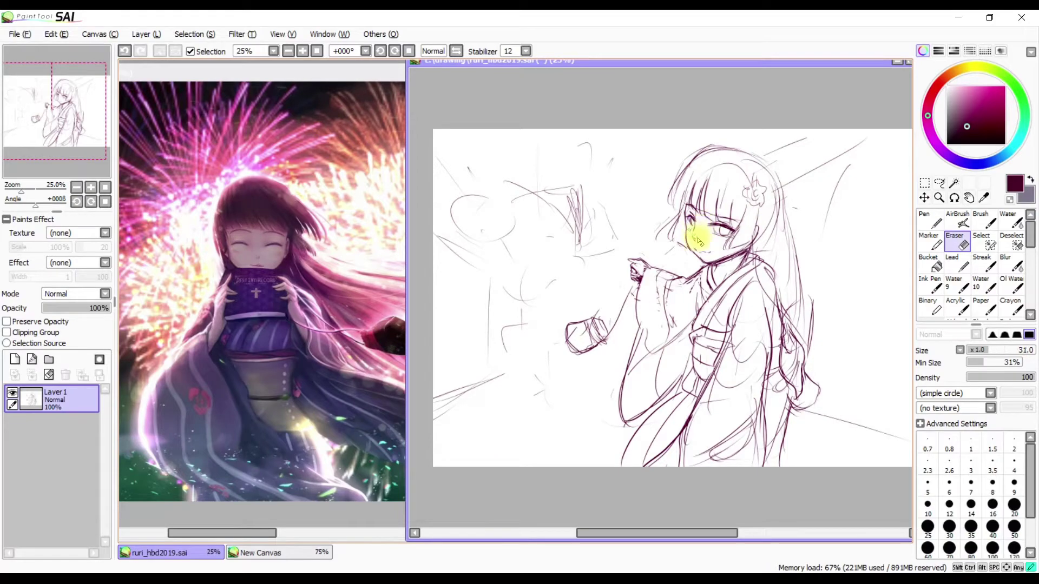
# Redefine the face and kimono collar, and erase the stray construction lines inside the near sleeve
pyautogui.press('n')
pyautogui.press('e')
pyautogui.press('n')
pyautogui.press('e')
pyautogui.press('n')
pyautogui.press('e')
pyautogui.press('n')
pyautogui.press('e')
pyautogui.press('h')
pyautogui.press('h')
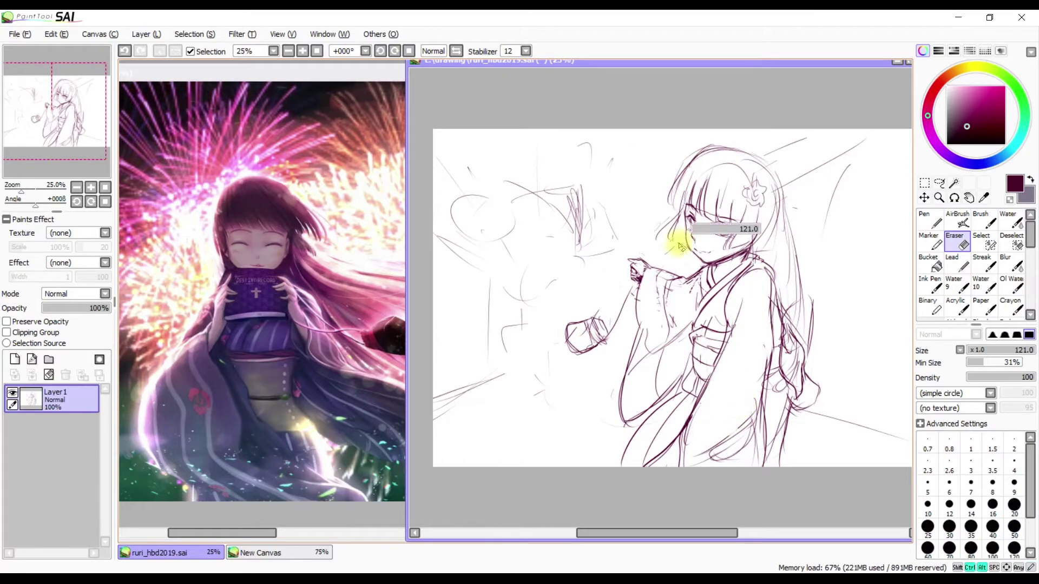
# Reduce the eraser size and refine the eyes and cheek outline, checking them mirrored
pyautogui.press('[')
pyautogui.press('[')
pyautogui.press('[')
pyautogui.press('[')
pyautogui.press('[')
pyautogui.press('[')
pyautogui.press('[')
pyautogui.press('n')
pyautogui.press('e')
pyautogui.press('h')
pyautogui.press('n')
pyautogui.press('h')
pyautogui.press('h')
pyautogui.press('h')
pyautogui.press('e')
pyautogui.moveTo(728, 234); pyautogui.dragTo(722, 234)
# Redraw the far side lock of hair beside the face, undoing unsatisfactory strokes
pyautogui.press('n')
pyautogui.press('e')
pyautogui.press('n')
pyautogui.press('h')
pyautogui.press('h')
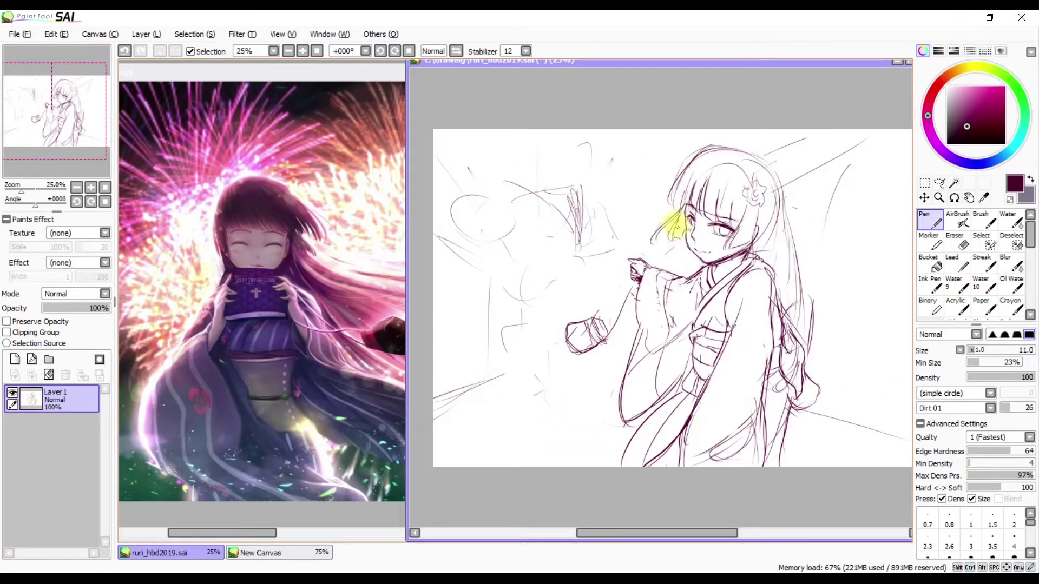
pyautogui.hotkey('ctrl', 'z')
pyautogui.hotkey('ctrl', 'z')
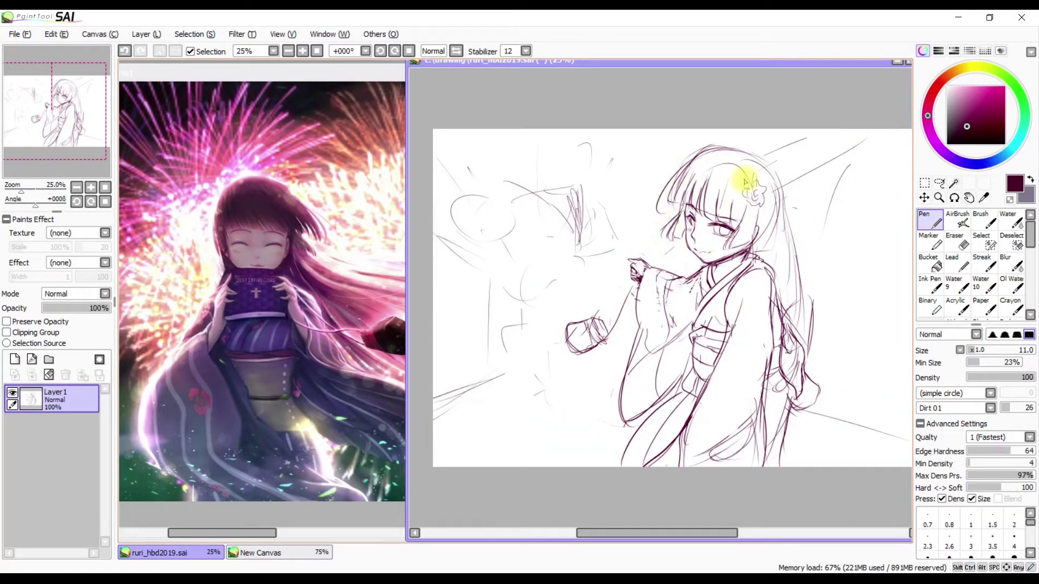
# Redraw the long back hair and the large obi bow, and add arcs around the pouch cord
pyautogui.moveTo(795, 171); pyautogui.dragTo(788, 261)
pyautogui.press('h')
pyautogui.press('h')
pyautogui.press('h')
pyautogui.press('h')
pyautogui.press('h')
pyautogui.press('h')
pyautogui.press('h')
pyautogui.press('h')
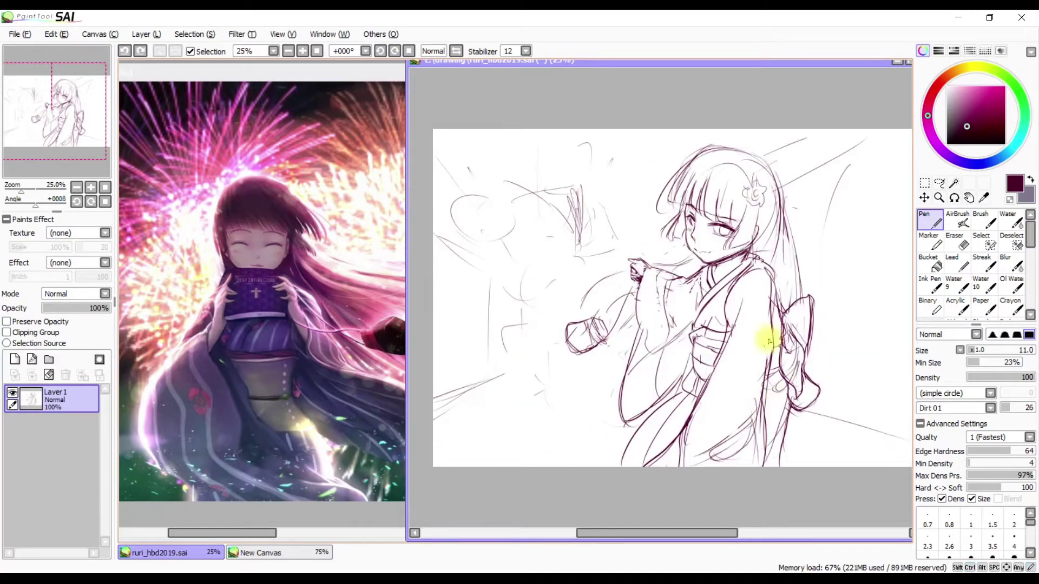
pyautogui.press('h')
# Sketch the near sleeve's lower opening at the canvas edge, comparing the normal and mirrored views
pyautogui.moveTo(734, 400)
pyautogui.mouseDown()
pyautogui.moveTo(725, 431)
pyautogui.moveTo(703, 445)
pyautogui.moveTo(737, 440)
pyautogui.mouseUp()
pyautogui.press('e')
pyautogui.press('h')
pyautogui.press('h')
pyautogui.press('h')
pyautogui.press('h')
pyautogui.press('h')
pyautogui.press('h')
pyautogui.press('h')
# Clean up the near sleeve and the neckline with alternating eraser and pen strokes
pyautogui.press('n')
pyautogui.press('e')
pyautogui.moveTo(691, 261); pyautogui.dragTo(683, 265)
pyautogui.press('n')
pyautogui.press('e')
pyautogui.press('h')
pyautogui.press('h')
pyautogui.press('n')
pyautogui.press('h')
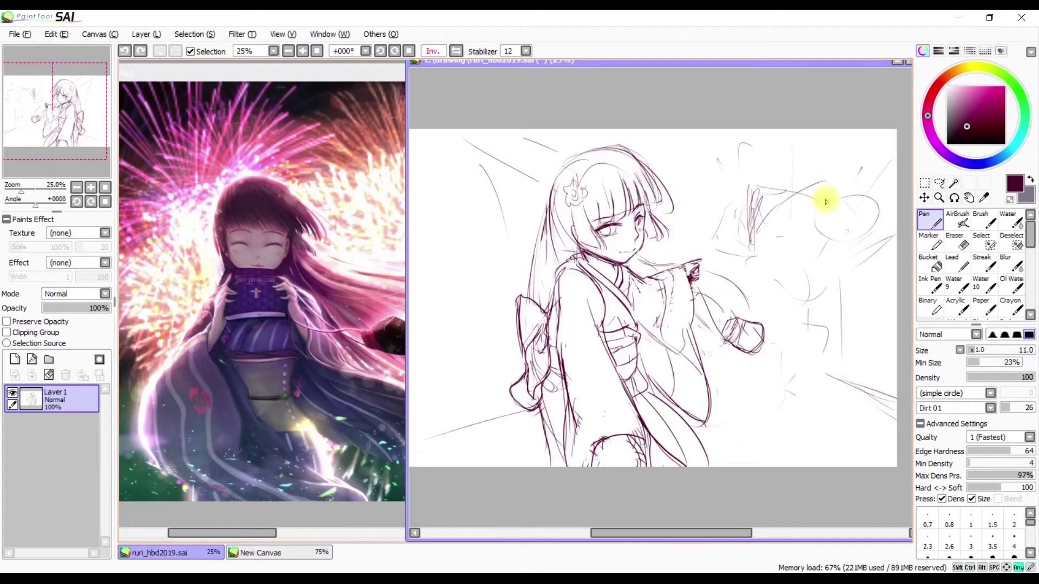
# Erase and redraw the kimono collar around the neck and shoulder, undoing a stray stroke
pyautogui.press('h')
pyautogui.press('e')
pyautogui.press('h')
pyautogui.press('n')
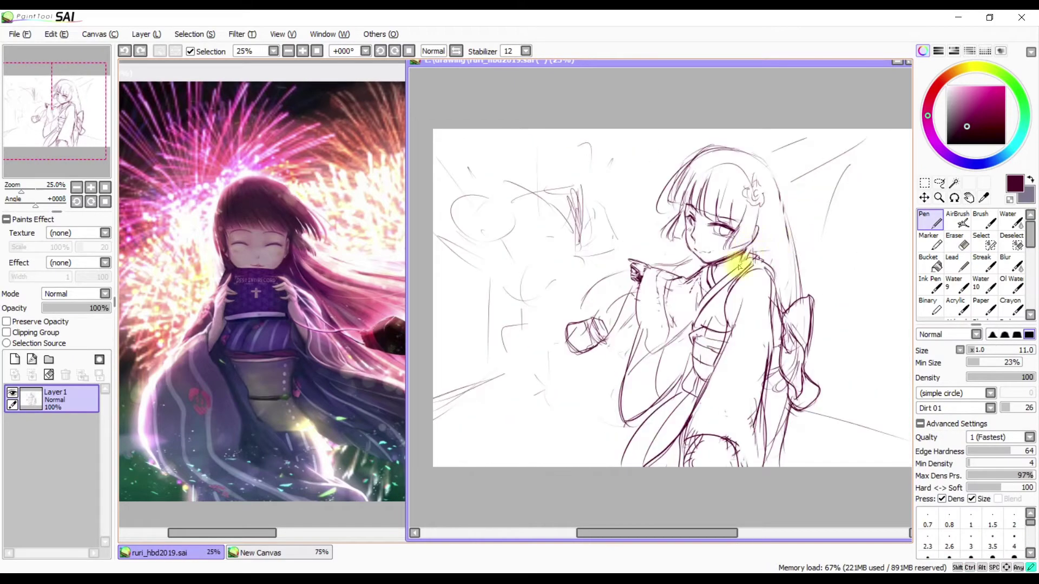
pyautogui.hotkey('ctrl', 'z')
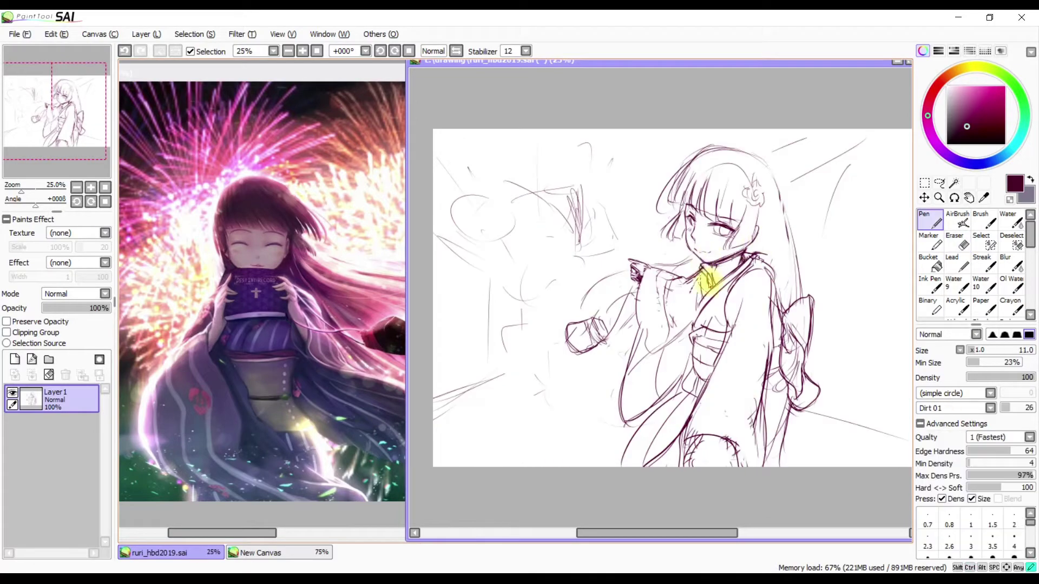
pyautogui.press('e')
pyautogui.press('n')
pyautogui.press('e')
pyautogui.press('n')
pyautogui.press('e')
pyautogui.press('n')
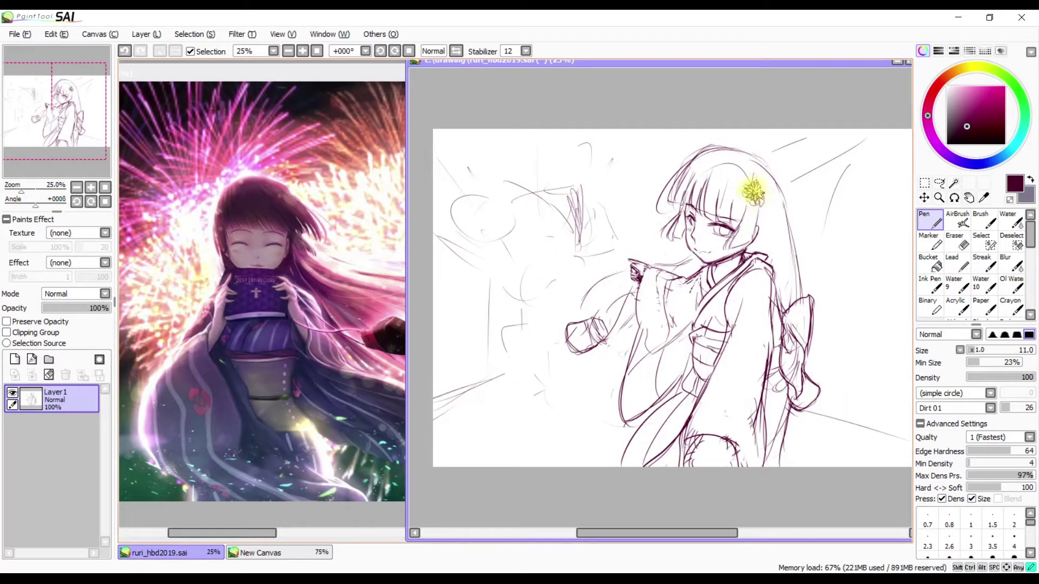
# Replace the hair flower with a dense many-petaled blossom and touch up the bangs
pyautogui.press('e')
pyautogui.press('n')
pyautogui.press('e')
pyautogui.press('n')
pyautogui.press('h')
pyautogui.press('h')
pyautogui.press('e')
pyautogui.press('n')
pyautogui.press('e')
pyautogui.press('n')
pyautogui.moveTo(744, 177); pyautogui.dragTo(697, 180)
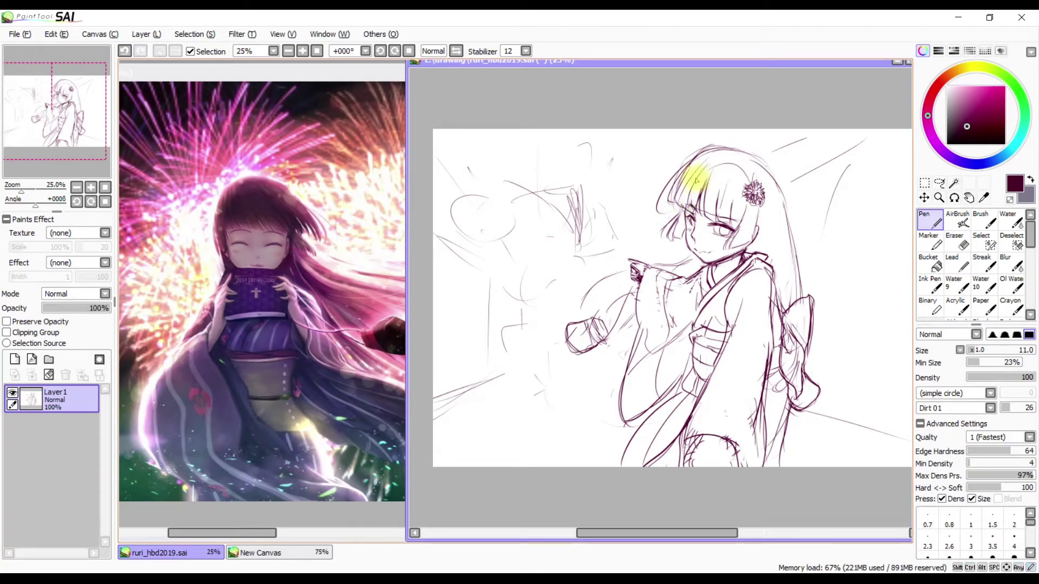
# Lasso the girl, move her to a separate layer above the background, and lower the background layer's opacity to 45%
pyautogui.press('l')
pyautogui.hotkey('ctrl', 'shift', 'n')
pyautogui.moveTo(720, 135)
pyautogui.mouseDown()
pyautogui.moveTo(556, 332)
pyautogui.moveTo(725, 133)
pyautogui.mouseUp()
pyautogui.click(54, 429)
pyautogui.hotkey('ctrl', 'x')
pyautogui.hotkey('ctrl', 'v')
pyautogui.click(54, 429)
pyautogui.moveTo(102, 308); pyautogui.dragTo(73, 307)
pyautogui.hotkey('ctrl', 'd')
# Shift the figure layer's line color toward purple with Hue and Saturation, using hue -24 and a lower luminescence
pyautogui.press('n')
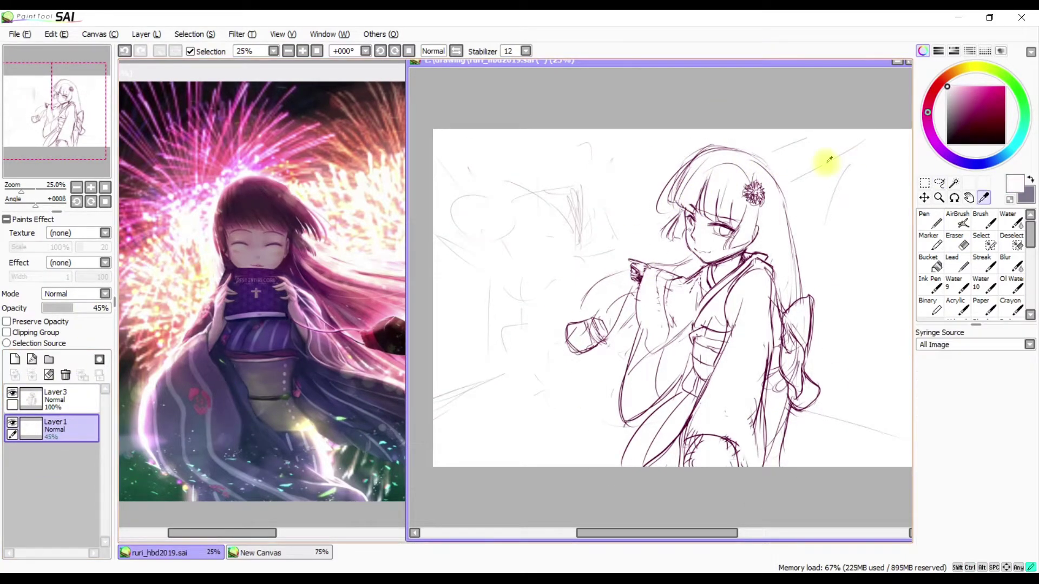
pyautogui.hotkey('ctrl', 'u')
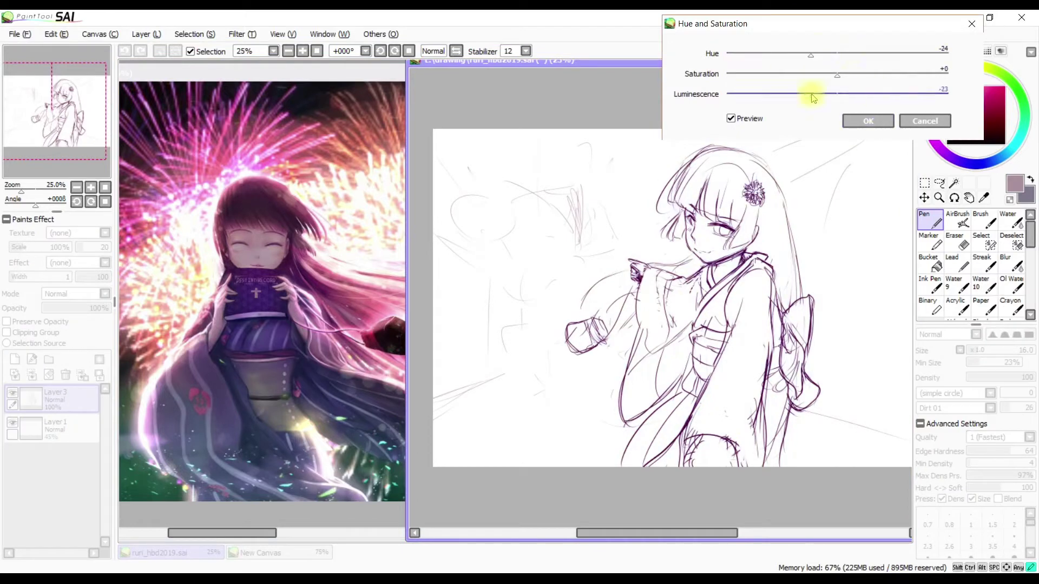
pyautogui.click(867, 121)
# Sketch loose round shapes in the open background area on Layer1 in a muted pink-grey
pyautogui.hotkey('ctrl', 'z')
pyautogui.moveTo(533, 279); pyautogui.dragTo(493, 243)
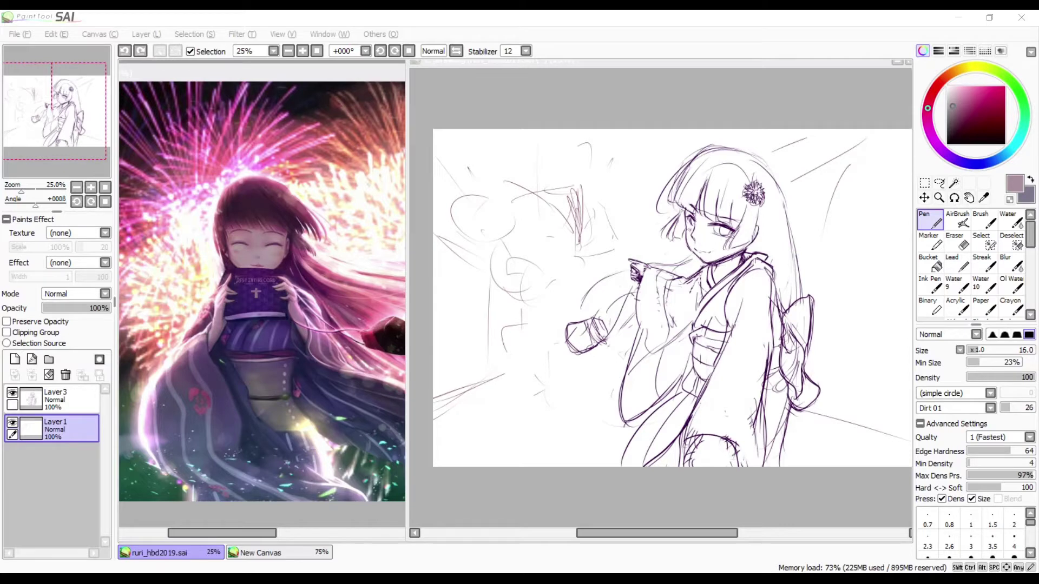
pyautogui.moveTo(503, 255)
pyautogui.mouseDown()
pyautogui.moveTo(598, 232)
pyautogui.moveTo(522, 255)
pyautogui.mouseUp()
pyautogui.moveTo(496, 195)
pyautogui.mouseDown()
pyautogui.moveTo(463, 204)
pyautogui.moveTo(511, 238)
pyautogui.mouseUp()
pyautogui.press('e')
pyautogui.press('n')
# Draw diagonal perspective lines converging on a vanishing point beside the pouch, replacing the stray background lines behind the girl
pyautogui.moveTo(476, 380); pyautogui.dragTo(529, 343)
pyautogui.press('h')
pyautogui.press('h')
pyautogui.press('e')
pyautogui.moveTo(849, 168); pyautogui.dragTo(815, 136)
pyautogui.press('h')
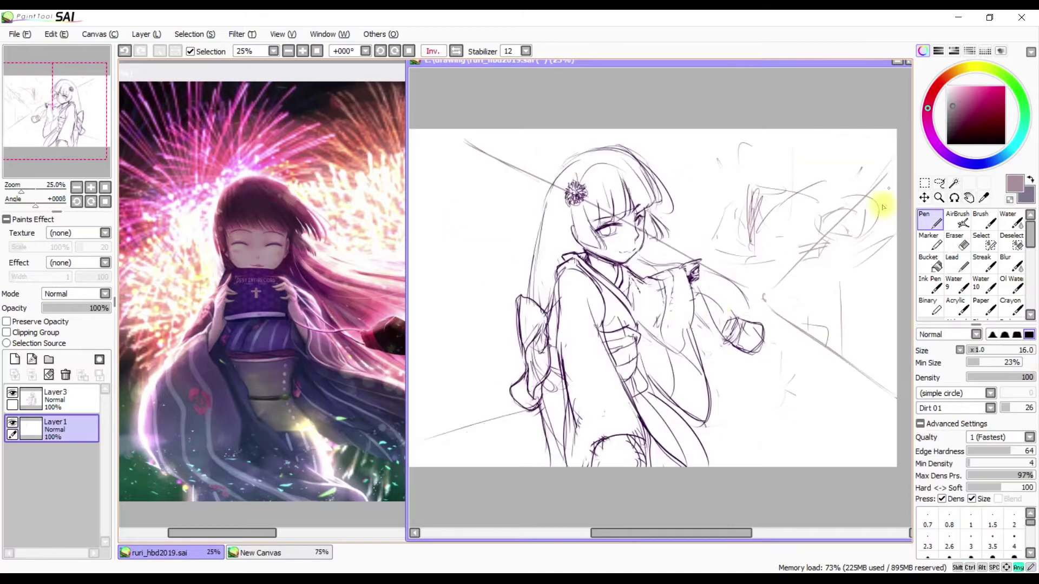
# Extend the perspective guides with further diagonals, a vertical through the vanishing point and a horizontal horizon line
pyautogui.press('n')
pyautogui.moveTo(608, 382); pyautogui.dragTo(760, 294)
pyautogui.press('h')
pyautogui.moveTo(562, 460); pyautogui.dragTo(559, 300)
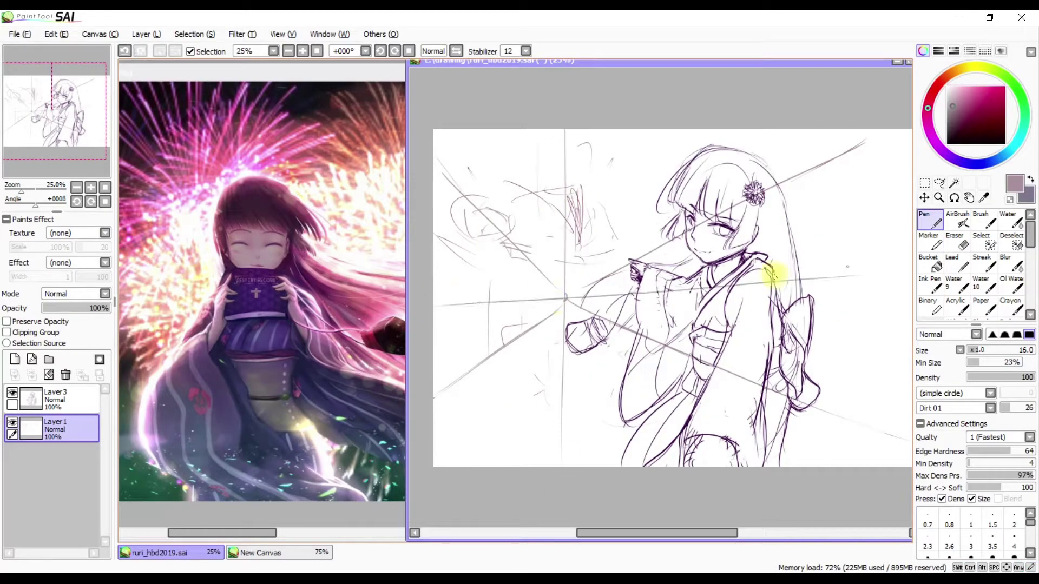
pyautogui.moveTo(406, 301); pyautogui.dragTo(459, 301)
pyautogui.press('h')
pyautogui.moveTo(477, 359); pyautogui.dragTo(858, 360)
pyautogui.press('h')
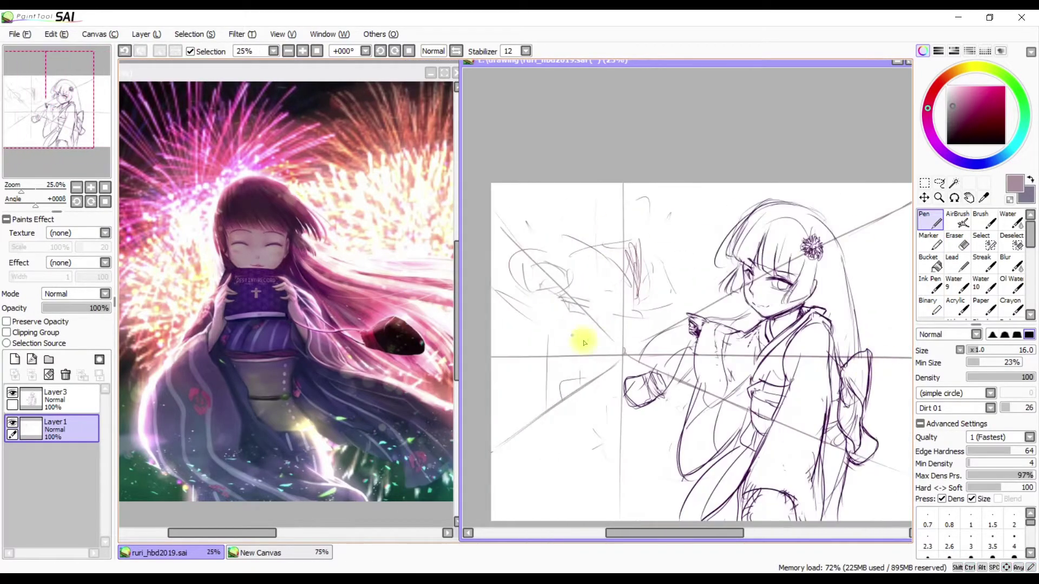
# Sketch loose foliage and vertical structures along the perspective guides in the background in front of the girl
pyautogui.moveTo(552, 403)
pyautogui.mouseDown()
pyautogui.moveTo(538, 302)
pyautogui.moveTo(556, 424)
pyautogui.moveTo(499, 274)
pyautogui.moveTo(528, 246)
pyautogui.mouseUp()
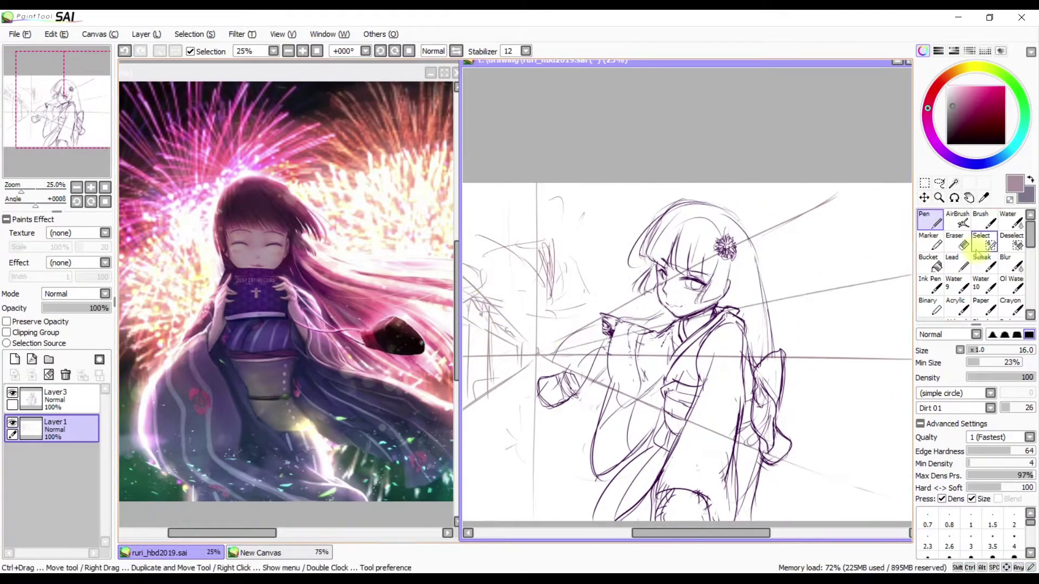
pyautogui.scroll(-1, 794, 294)
pyautogui.scroll(1, 703, 222)
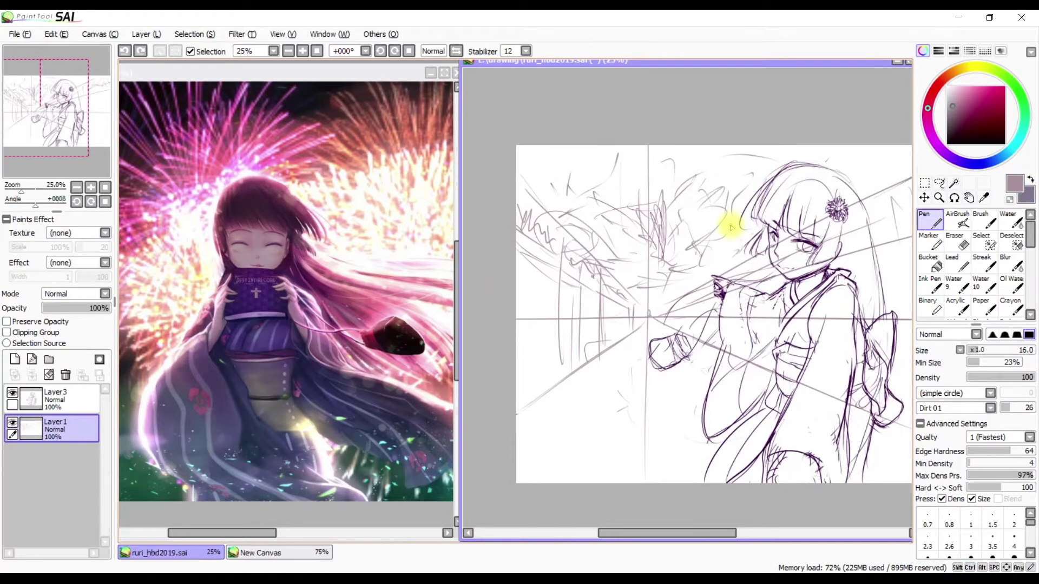
# Sketch a banner shape and round tree forms along the perspective guides behind the girl, checking the mirrored view
pyautogui.moveTo(579, 334)
pyautogui.mouseDown()
pyautogui.moveTo(633, 301)
pyautogui.moveTo(663, 308)
pyautogui.moveTo(671, 208)
pyautogui.moveTo(524, 343)
pyautogui.mouseUp()
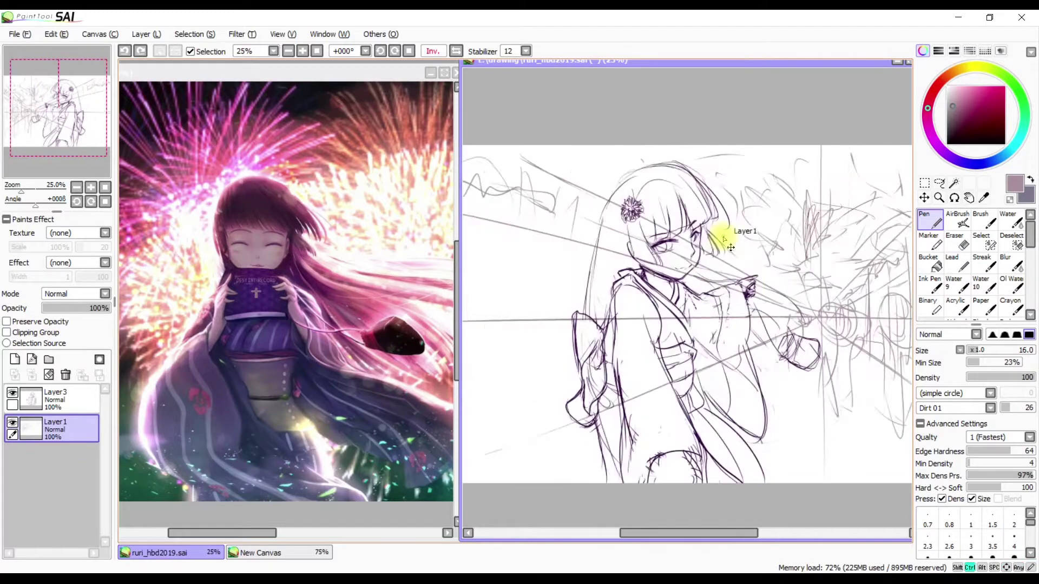
pyautogui.scroll(-1, 828, 238)
pyautogui.moveTo(828, 239)
pyautogui.mouseDown()
pyautogui.moveTo(828, 320)
pyautogui.moveTo(789, 267)
pyautogui.mouseUp()
pyautogui.moveTo(595, 303)
pyautogui.mouseDown()
pyautogui.moveTo(568, 283)
pyautogui.moveTo(626, 324)
pyautogui.mouseUp()
pyautogui.press('h')
pyautogui.press('h')
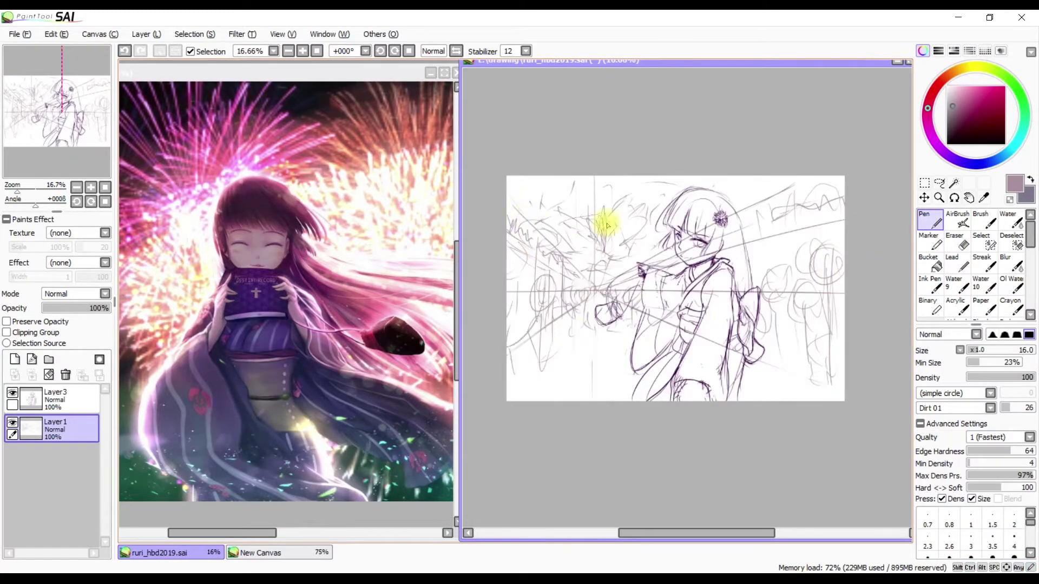
# Mask out the background lines on Layer1 where they cross the girl's figure, then enlarge the drawing's view beside the reference
pyautogui.scroll(1, 712, 167)
pyautogui.press('e')
pyautogui.moveTo(719, 294)
pyautogui.mouseDown()
pyautogui.moveTo(823, 313)
pyautogui.moveTo(828, 424)
pyautogui.mouseUp()
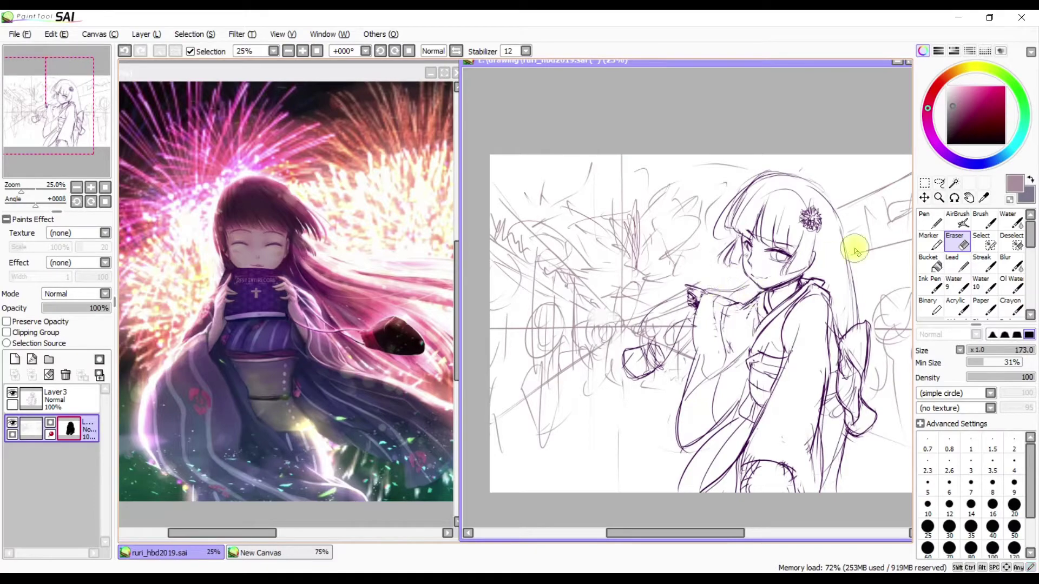
pyautogui.click(324, 343)
pyautogui.scroll(-2, 335, 342)
pyautogui.click(557, 424)
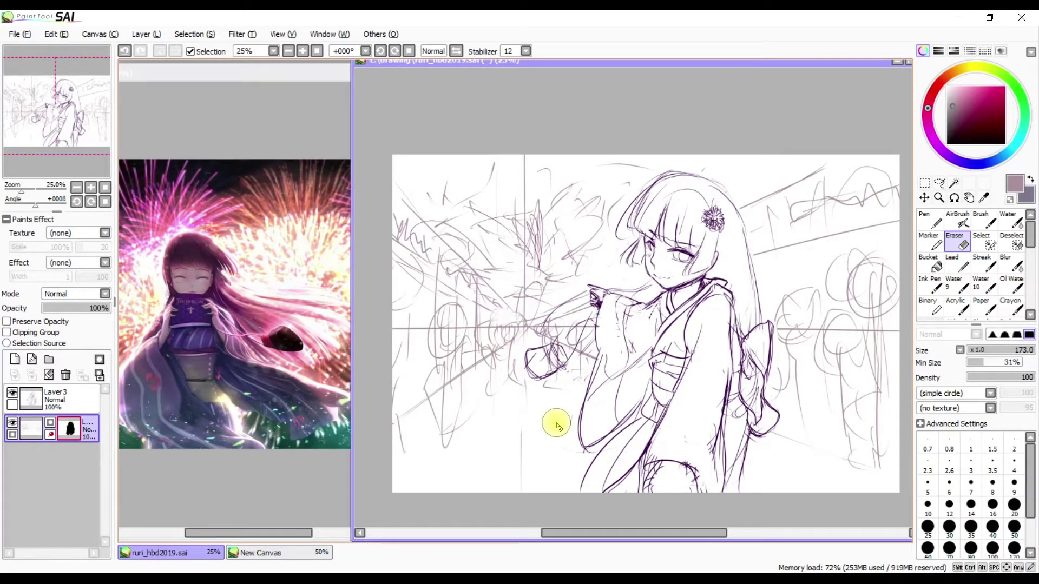
# Redraw the obi lines on Layer3 and shift the lassoed back bow slightly toward the girl's back
pyautogui.press('n')
pyautogui.hotkey('ctrl', 'z')
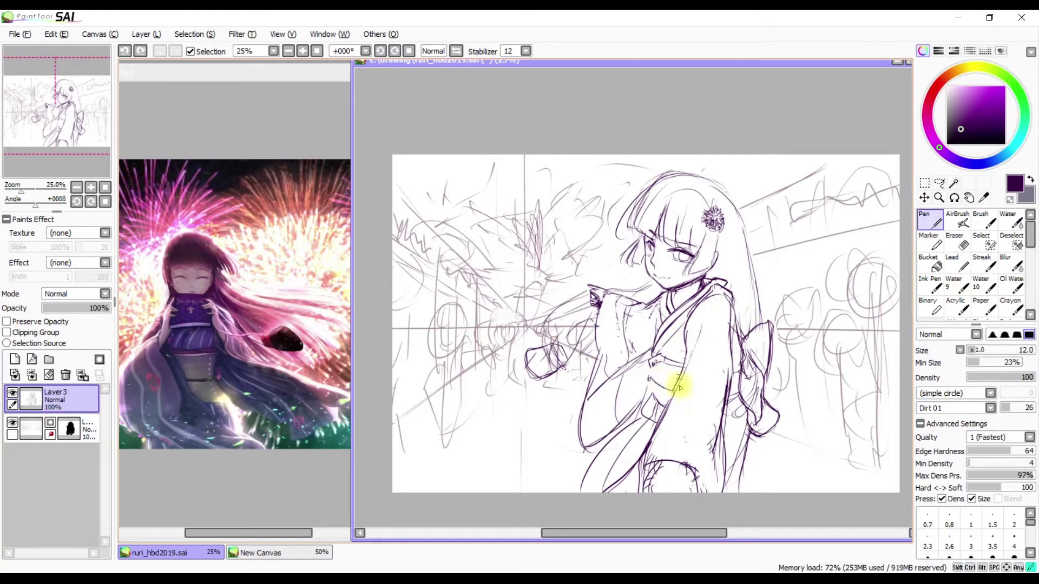
pyautogui.press('l')
pyautogui.moveTo(727, 295); pyautogui.dragTo(731, 302)
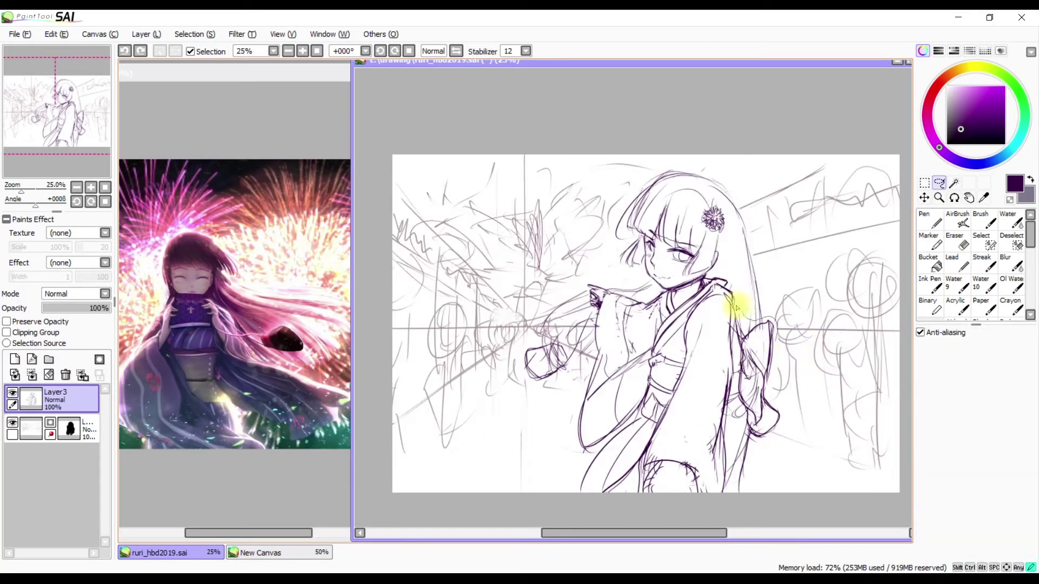
pyautogui.hotkey('ctrl', 't')
pyautogui.press('h')
pyautogui.press('h')
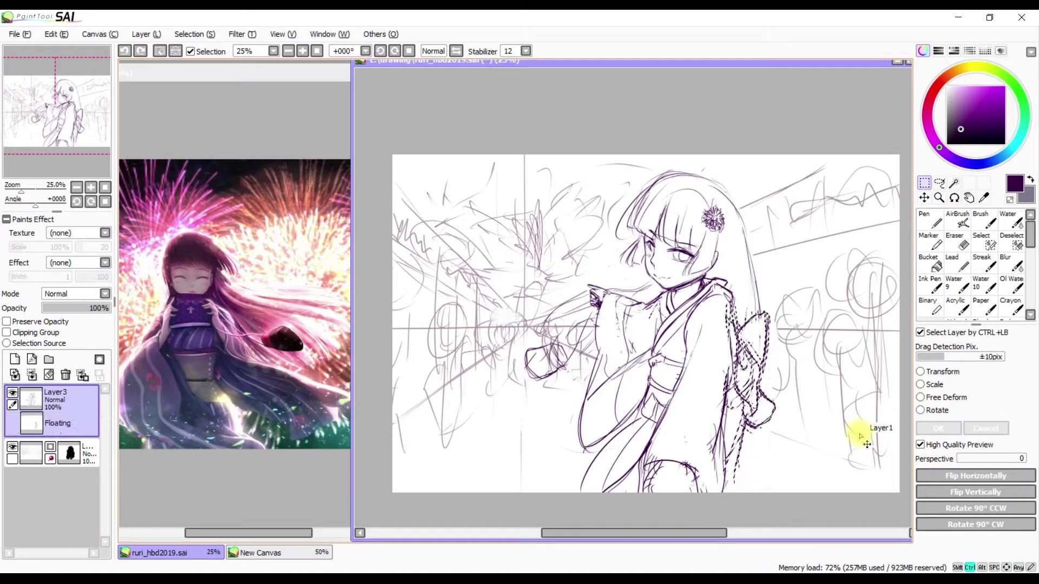
pyautogui.press('Return')
# Try to transform the obi bow closer to the girl's body and erase around it
pyautogui.click(939, 183)
pyautogui.hotkey('ctrl', 't')
pyautogui.moveTo(812, 314); pyautogui.dragTo(723, 336)
pyautogui.press('n')
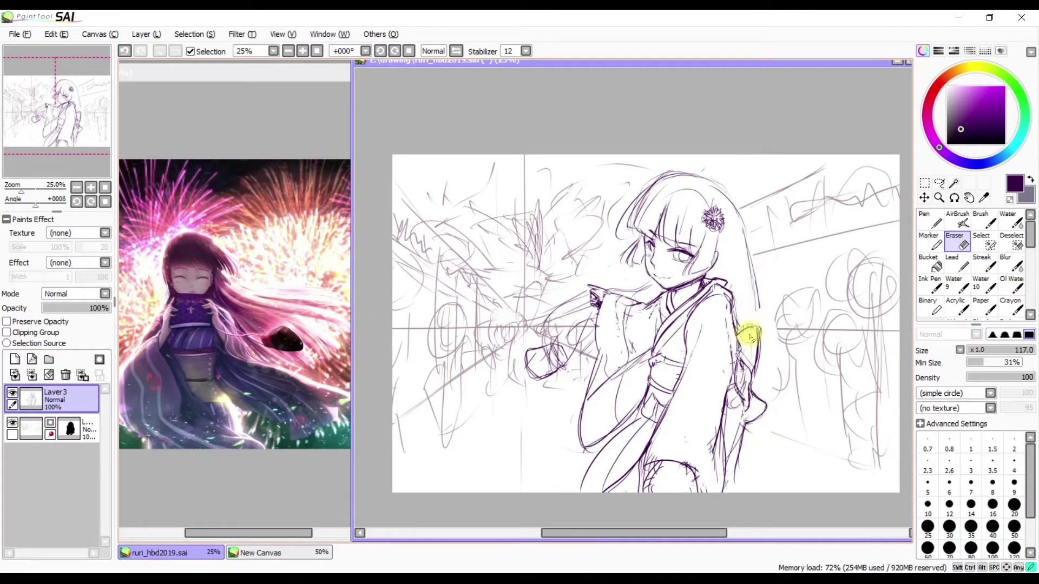
pyautogui.hotkey('ctrl', 'z')
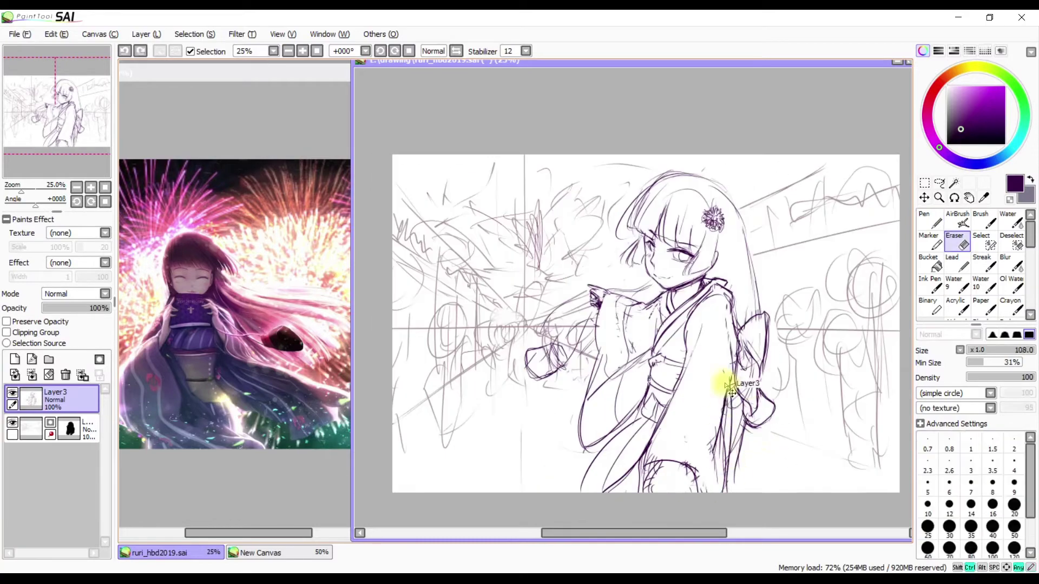
pyautogui.hotkey('ctrl', 'z')
pyautogui.hotkey('ctrl', 'y')
pyautogui.hotkey('ctrl', 'y')
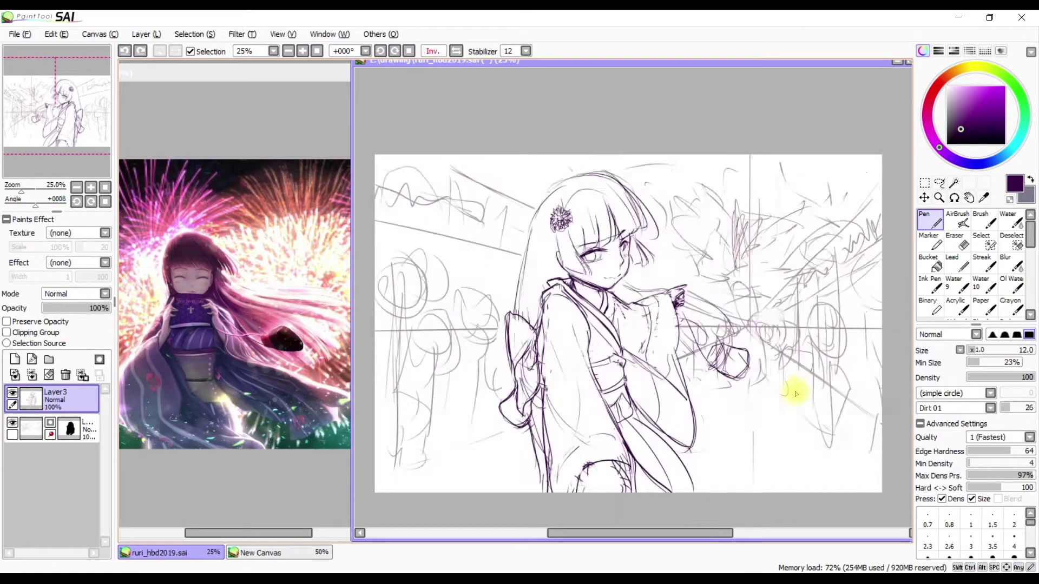
# Lower the background sketch layer's opacity to 30%
pyautogui.scroll(-1, 794, 385)
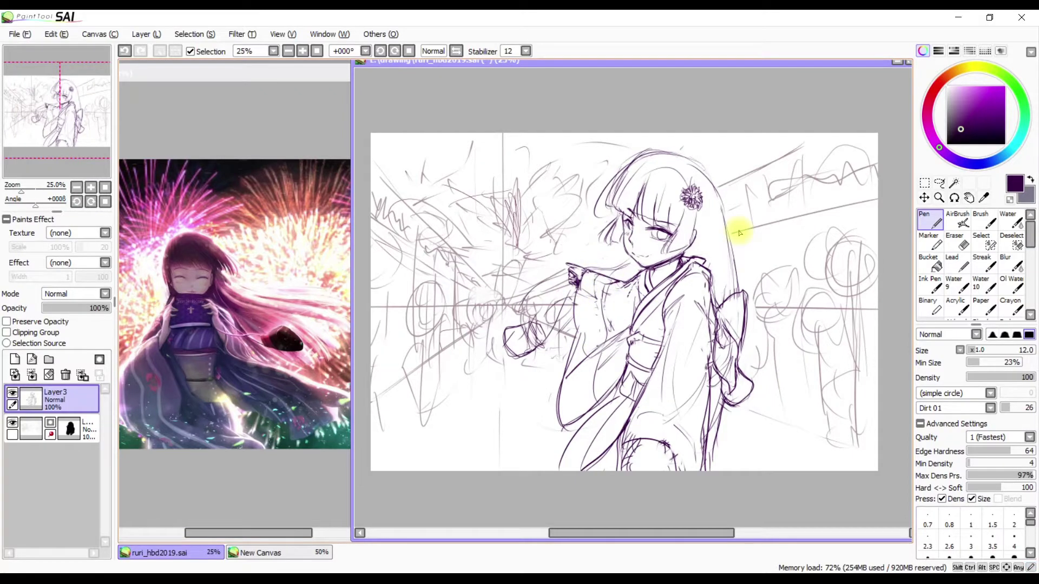
pyautogui.click(31, 429)
pyautogui.click(60, 310)
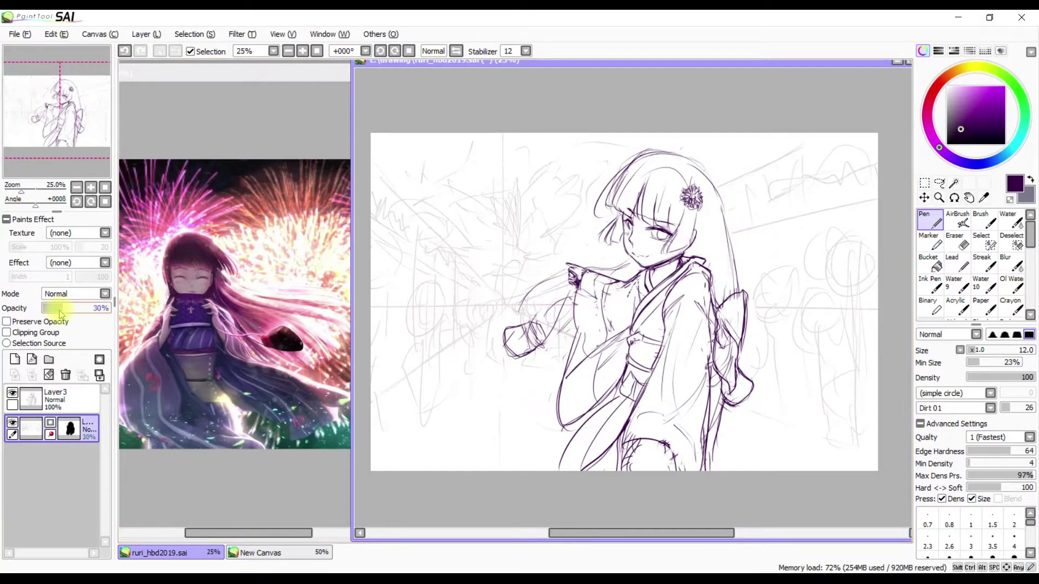
pyautogui.hotkey('ctrl', 't')
pyautogui.moveTo(904, 281); pyautogui.dragTo(893, 348)
pyautogui.press('Escape')
# Group the figure and background layers in a layer set, then rotate the whole drawing clockwise and enlarge it
pyautogui.click(69, 399)
pyautogui.hotkey('ctrl', 't')
pyautogui.moveTo(844, 378)
pyautogui.mouseDown()
pyautogui.moveTo(805, 408)
pyautogui.moveTo(907, 344)
pyautogui.moveTo(888, 406)
pyautogui.moveTo(849, 303)
pyautogui.moveTo(865, 162)
pyautogui.moveTo(891, 190)
pyautogui.moveTo(869, 174)
pyautogui.mouseUp()
pyautogui.scroll(-1, 899, 347)
pyautogui.click(938, 430)
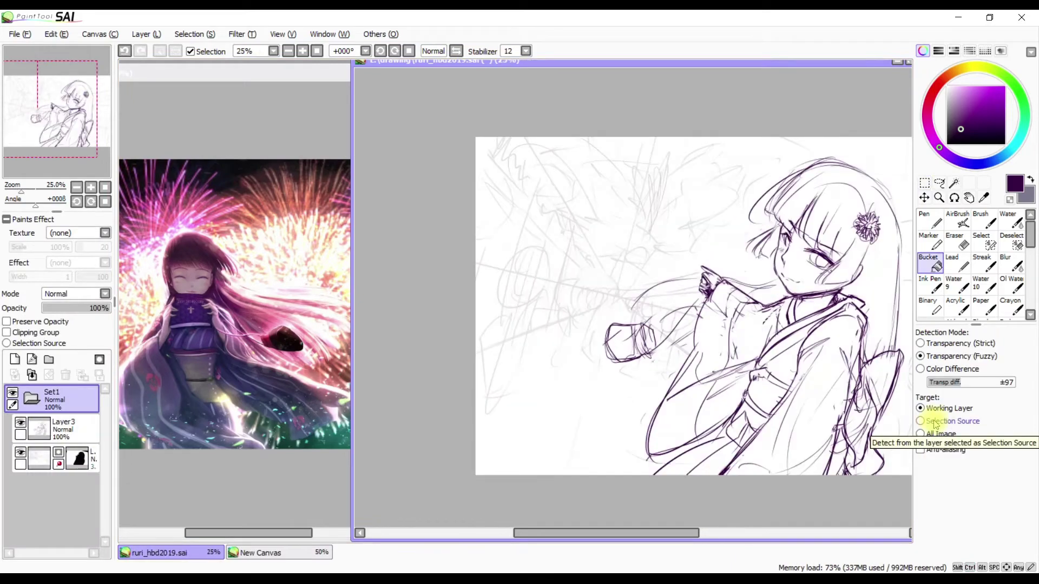
# Refine the girl's eyes, nose and mouth lines on Layer3 with the Pen and a small Eraser
pyautogui.scroll(1, 708, 197)
pyautogui.press('e')
pyautogui.keyDown('ctrl'); pyautogui.click(765, 151); pyautogui.keyUp('ctrl')
pyautogui.press('h')
pyautogui.press('h')
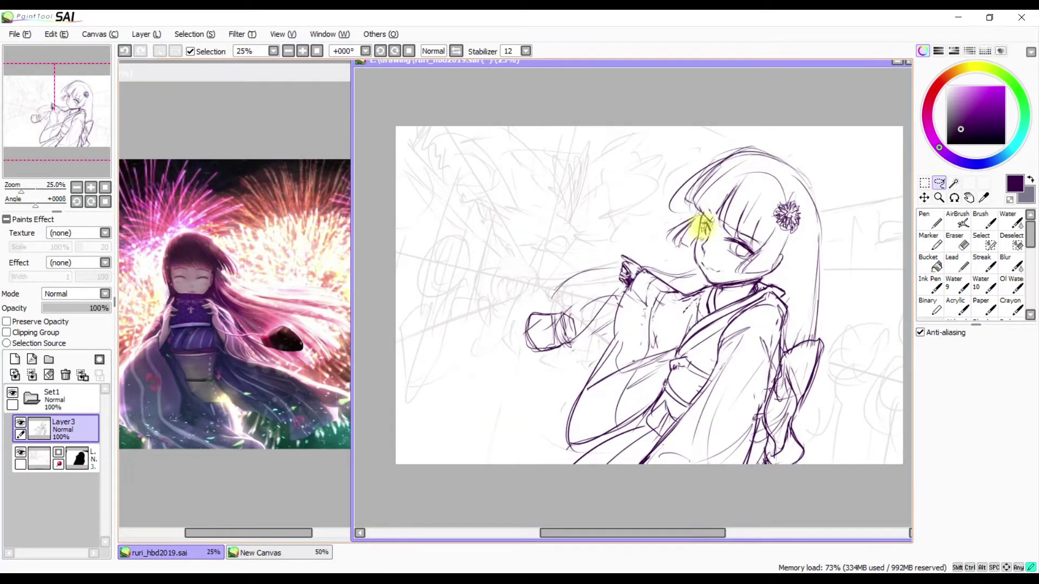
pyautogui.press('n')
pyautogui.press('e')
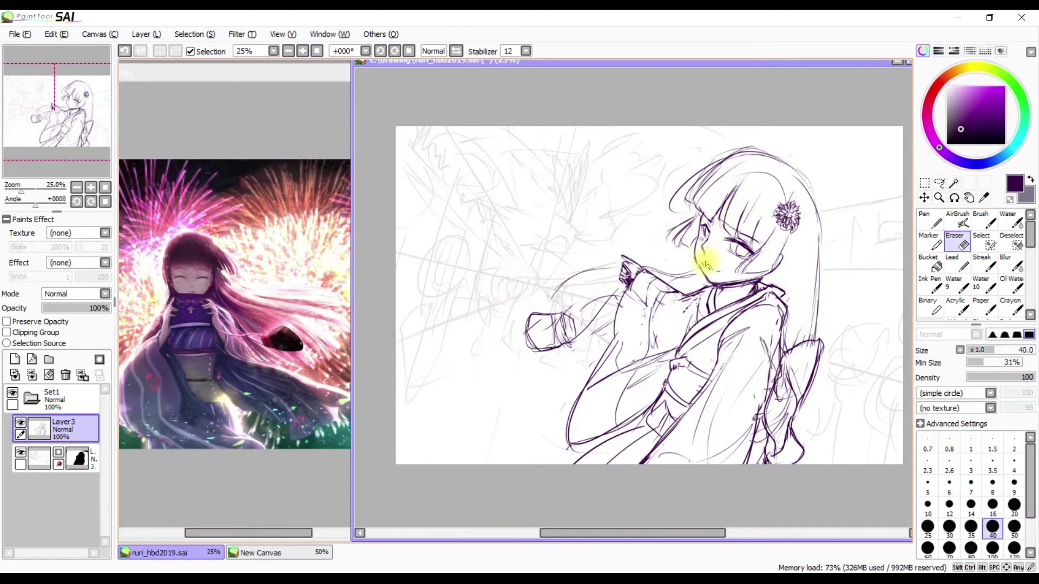
pyautogui.press('n')
pyautogui.press('e')
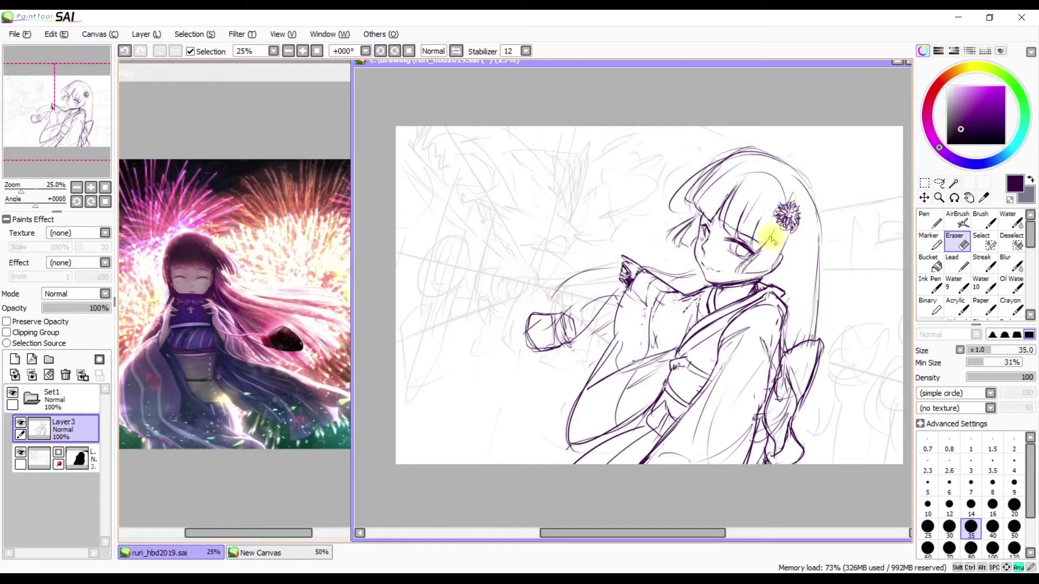
# Adjust the placement of the near eye and the mouth on the face using lasso selections
pyautogui.press('l')
pyautogui.hotkey('ctrl', 't')
pyautogui.press('h')
pyautogui.press('h')
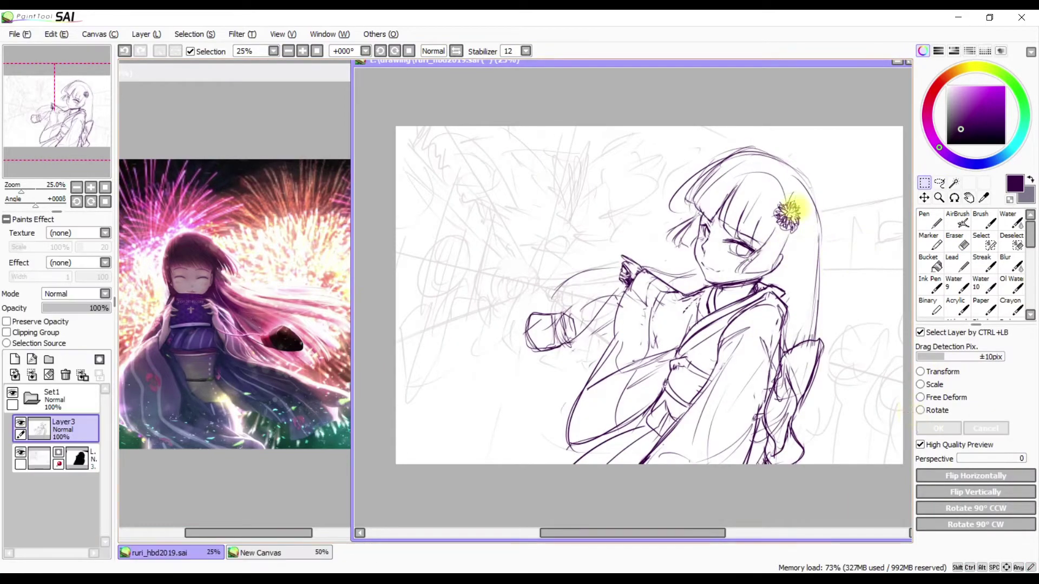
pyautogui.press('n')
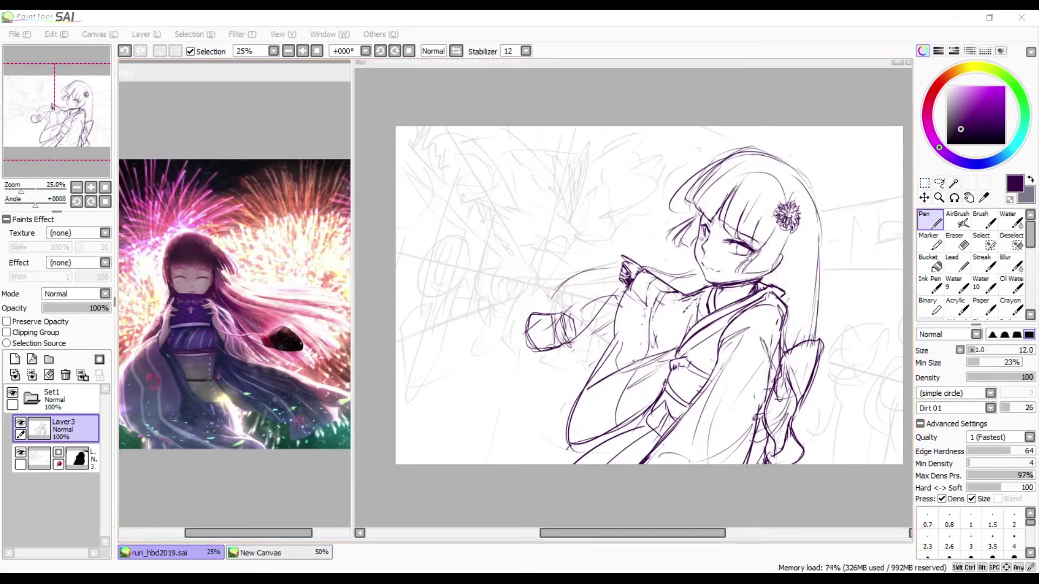
pyautogui.click(718, 180)
pyautogui.press('e')
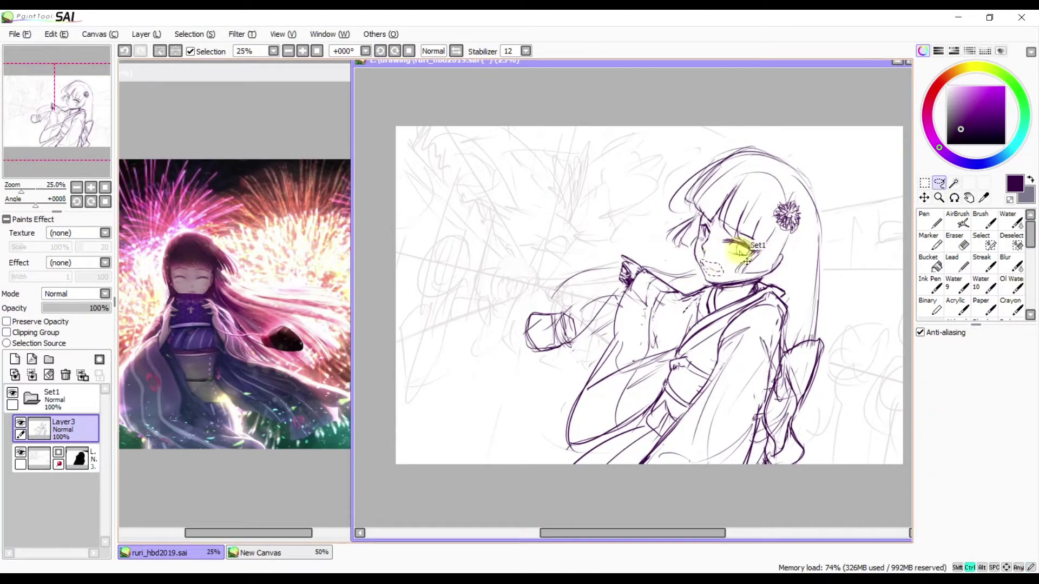
pyautogui.press('h')
pyautogui.press('h')
pyautogui.press('n')
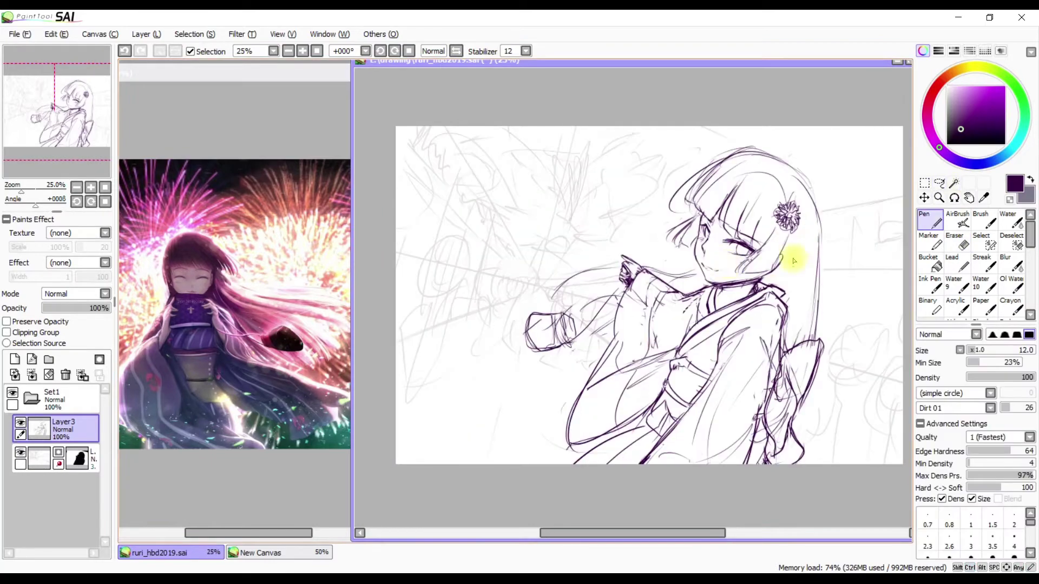
# Erase and redraw the near eye's lashes and iris in a closer view of the face
pyautogui.moveTo(794, 262); pyautogui.dragTo(796, 200)
pyautogui.hotkey('ctrl', '+')
pyautogui.press('Return')
pyautogui.press('Delete')
pyautogui.press('e')
pyautogui.press('n')
pyautogui.press('e')
pyautogui.press('h')
pyautogui.press('h')
pyautogui.press('n')
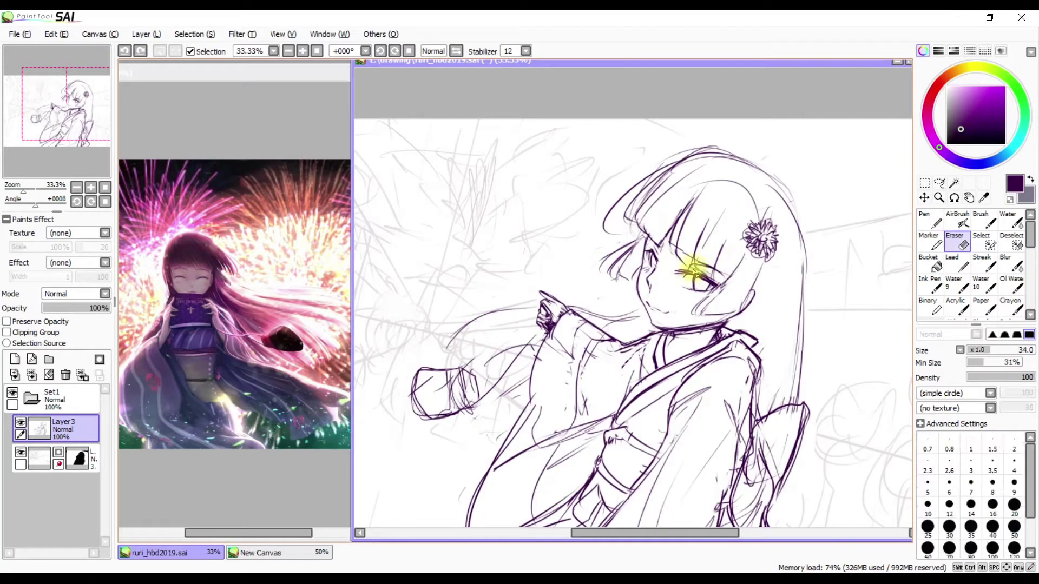
# Darken the far eye and touch up the bangs beside it with the size 12 Pen
pyautogui.press('ctrl')
pyautogui.press('h')
pyautogui.press('h')
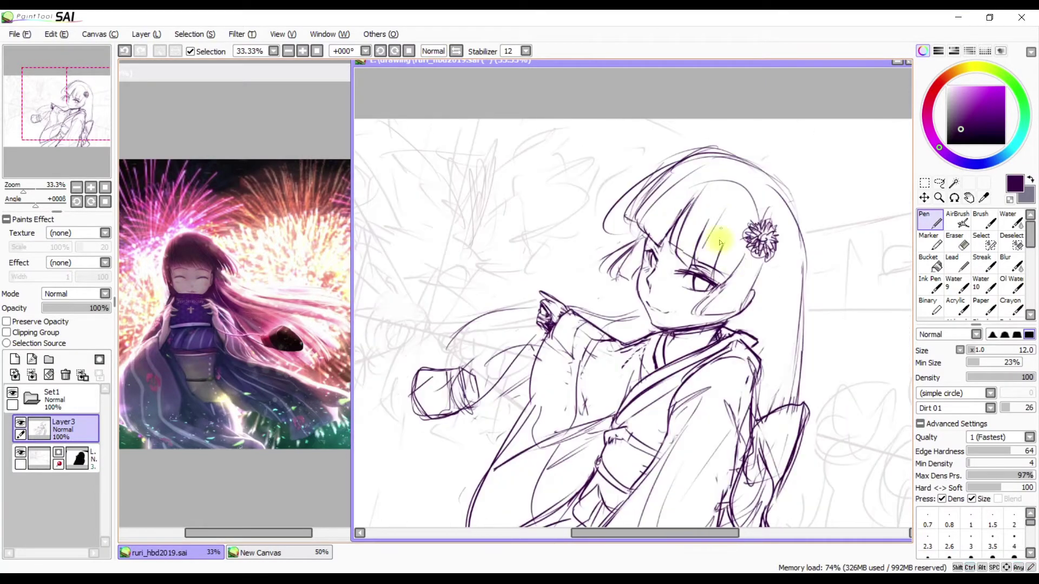
pyautogui.press('e')
pyautogui.press('n')
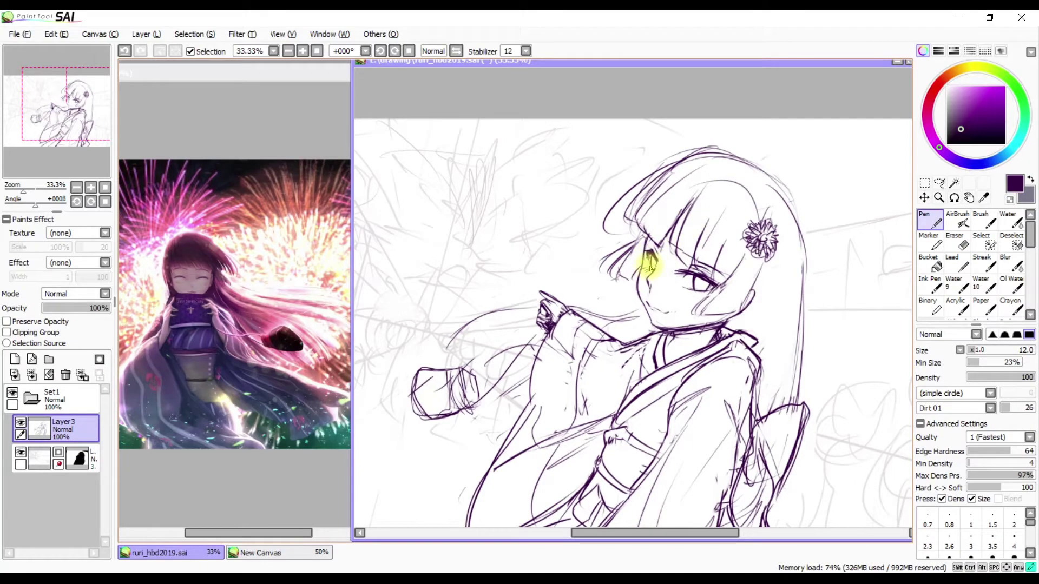
pyautogui.press('Delete')
pyautogui.press('Delete')
pyautogui.press('Delete')
# Add fine blush and face detail strokes across the cheeks with the Pen at size 6
pyautogui.moveTo(683, 254); pyautogui.dragTo(725, 259)
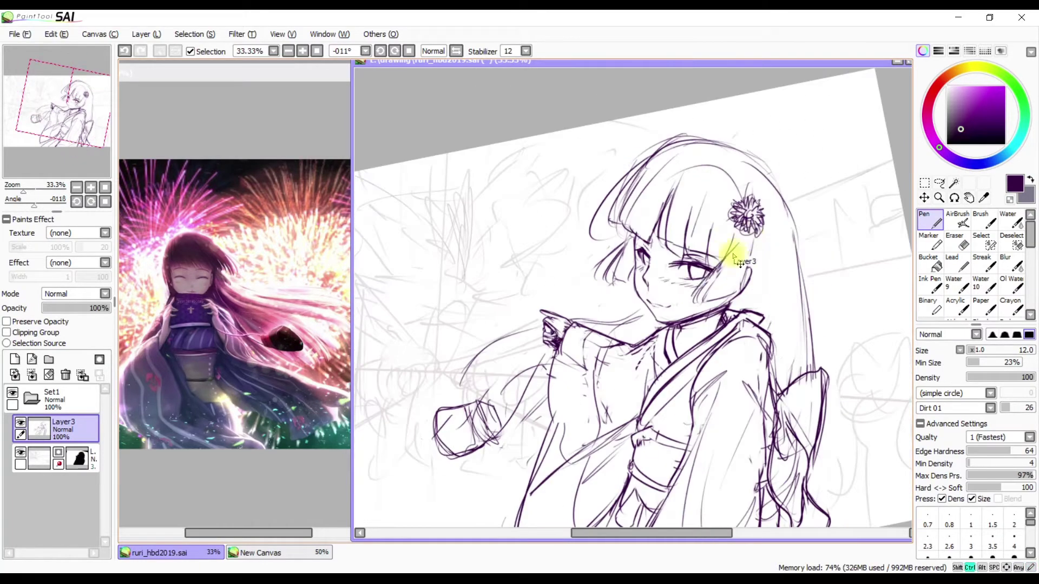
pyautogui.press('h')
pyautogui.press('h')
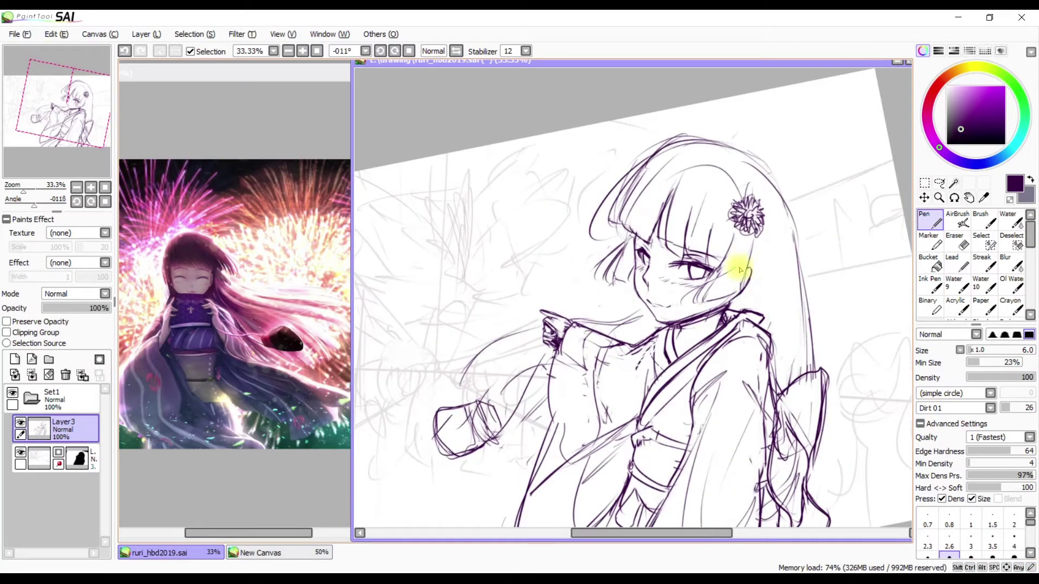
pyautogui.press('e')
pyautogui.press('e')
pyautogui.press('e')
pyautogui.press('e')
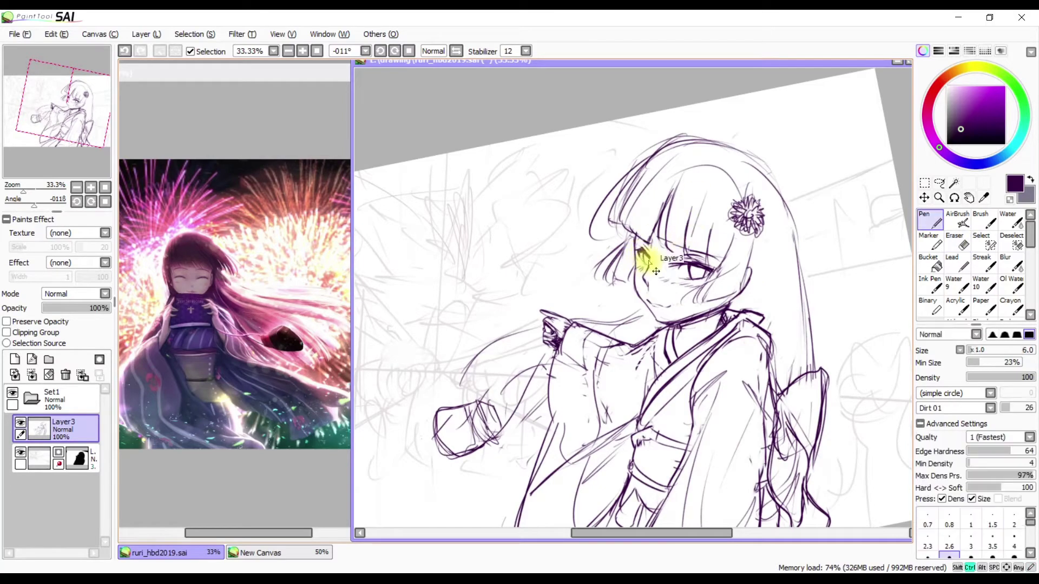
pyautogui.press('e')
pyautogui.press('e')
# Rework the eyebrows and eye lines under the bangs with the Pen at size 12
pyautogui.moveTo(689, 274)
pyautogui.mouseDown()
pyautogui.moveTo(784, 186)
pyautogui.moveTo(745, 226)
pyautogui.mouseUp()
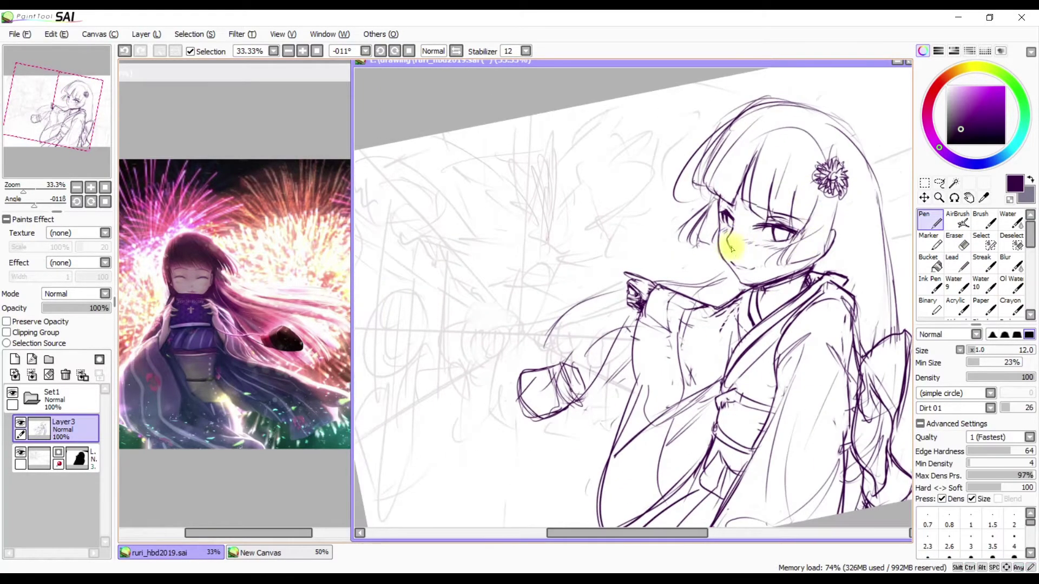
pyautogui.press('e')
pyautogui.press('e')
pyautogui.press('e')
pyautogui.press('e')
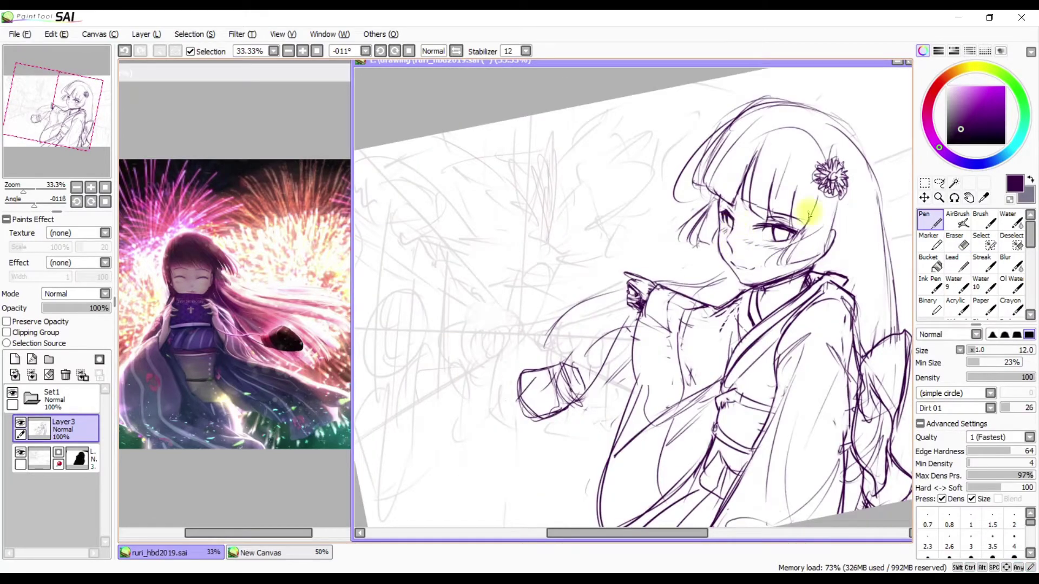
pyautogui.press('h')
pyautogui.press('h')
pyautogui.press('Home')
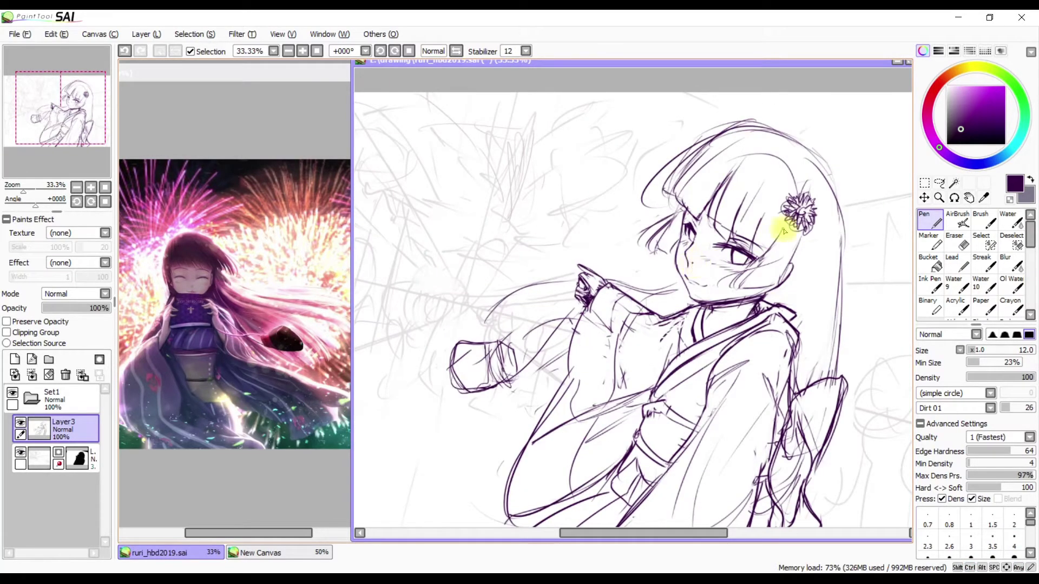
# Clean up the eyes and mouth with a size 13 Eraser and redraw their lines
pyautogui.press('Delete')
pyautogui.press('e')
pyautogui.scroll(-1, 685, 264)
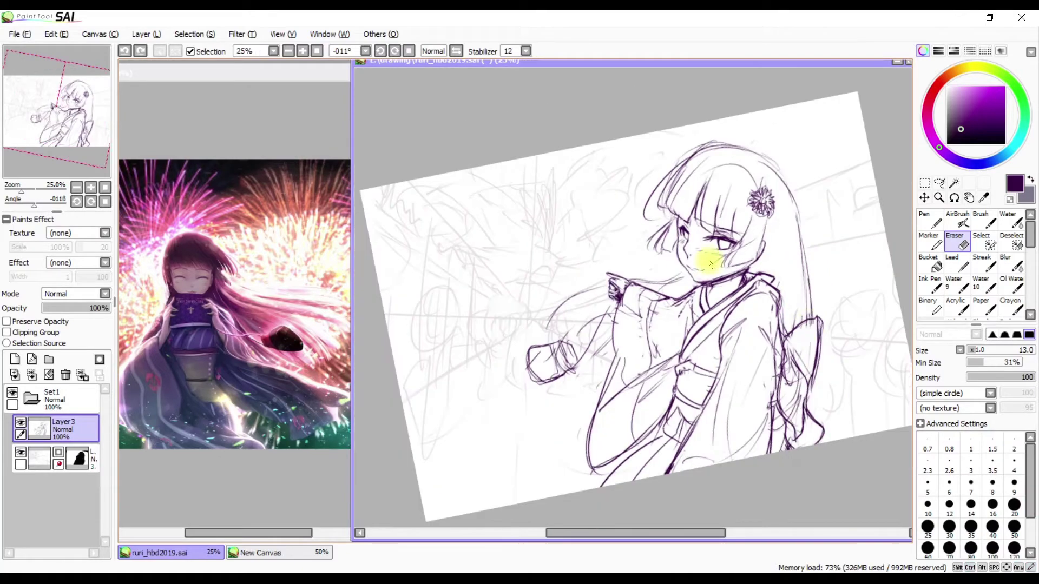
pyautogui.press('n')
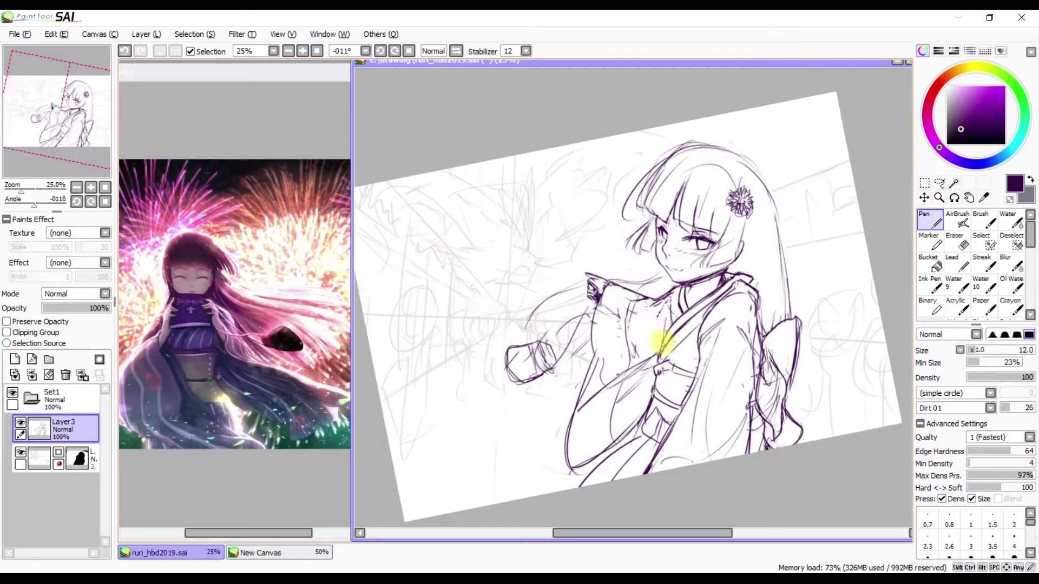
# Erase and redraw the obi's bands and front knot at the girl's waist
pyautogui.press('h')
pyautogui.moveTo(676, 398)
pyautogui.mouseDown()
pyautogui.moveTo(700, 366)
pyautogui.moveTo(682, 392)
pyautogui.mouseUp()
pyautogui.press('h')
pyautogui.press('e')
pyautogui.press('n')
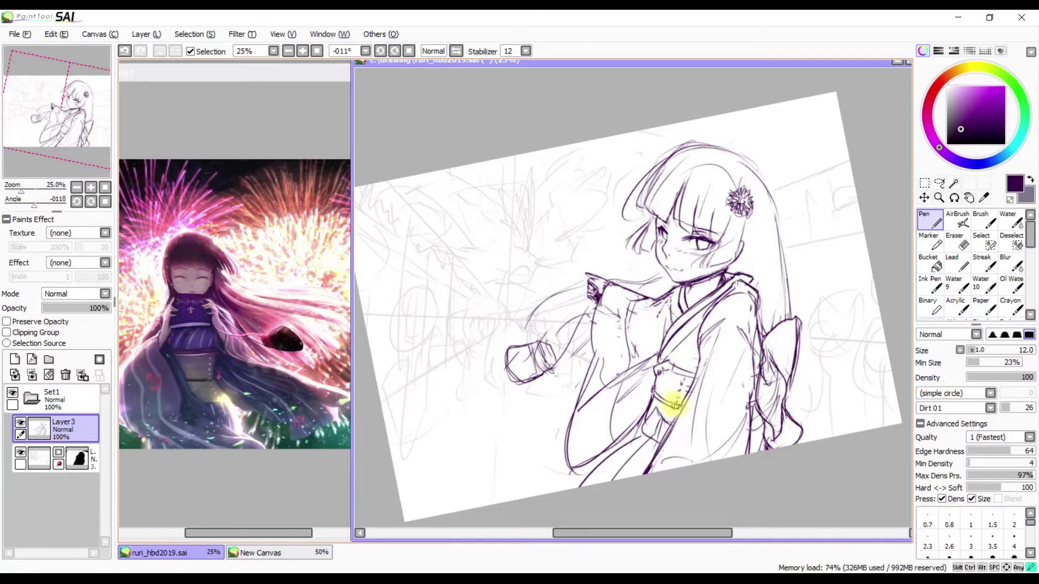
pyautogui.press('e')
pyautogui.press('n')
pyautogui.press('e')
pyautogui.press('n')
# Reshape the kimono front above the obi and redraw the obi's upper edge and lower bands
pyautogui.moveTo(680, 389)
pyautogui.mouseDown()
pyautogui.moveTo(727, 358)
pyautogui.moveTo(657, 408)
pyautogui.mouseUp()
pyautogui.press('e')
pyautogui.press('n')
pyautogui.press('h')
pyautogui.press('h')
pyautogui.press('e')
pyautogui.moveTo(663, 369); pyautogui.dragTo(659, 380)
pyautogui.press('n')
pyautogui.hotkey('ctrl', 'z')
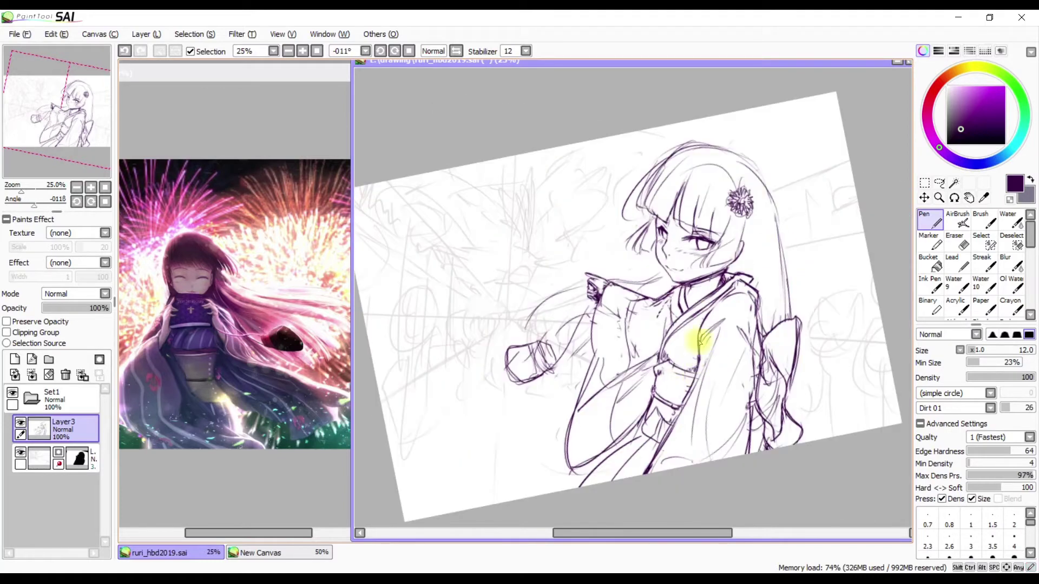
# Add short fold strokes to the kimono front above the obi and darken the obi's upper band
pyautogui.moveTo(679, 363); pyautogui.dragTo(660, 367)
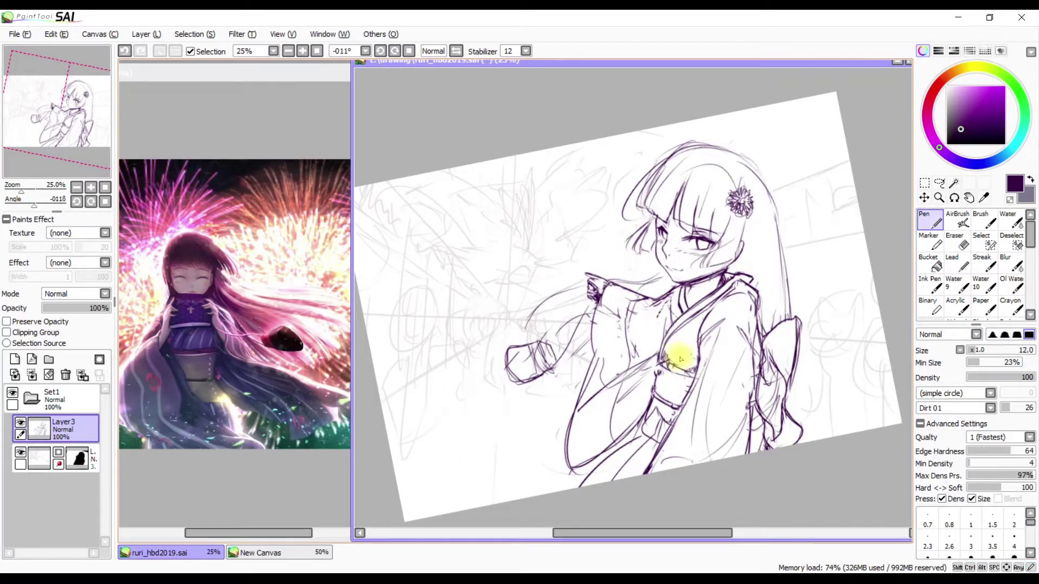
pyautogui.moveTo(665, 369); pyautogui.dragTo(697, 403)
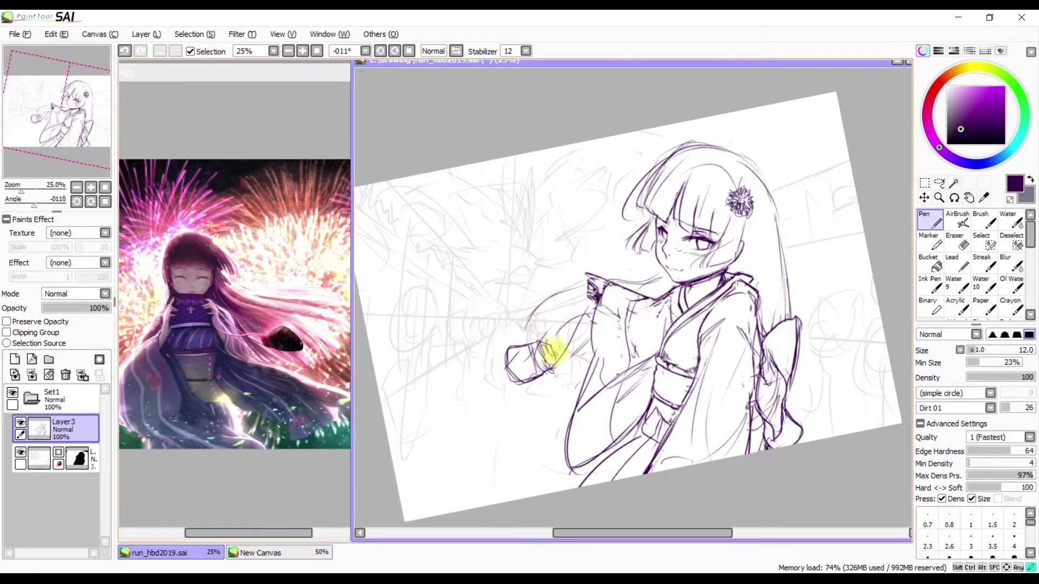
# Redraw the drawstring pouch's gathered neck and its curved cord up to the girl's hand
pyautogui.hotkey('ctrl', 'z')
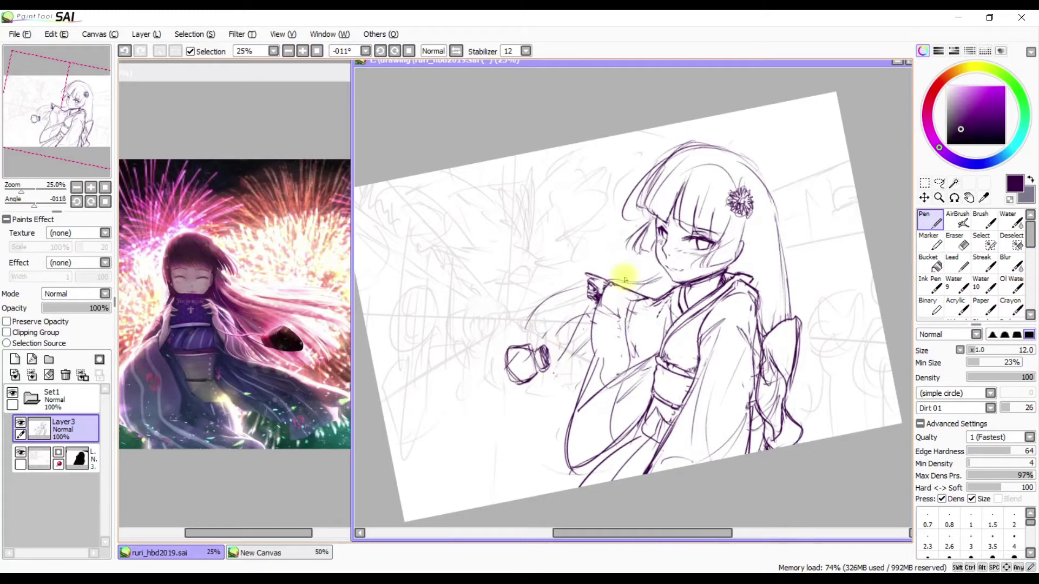
pyautogui.hotkey('ctrl', 'z')
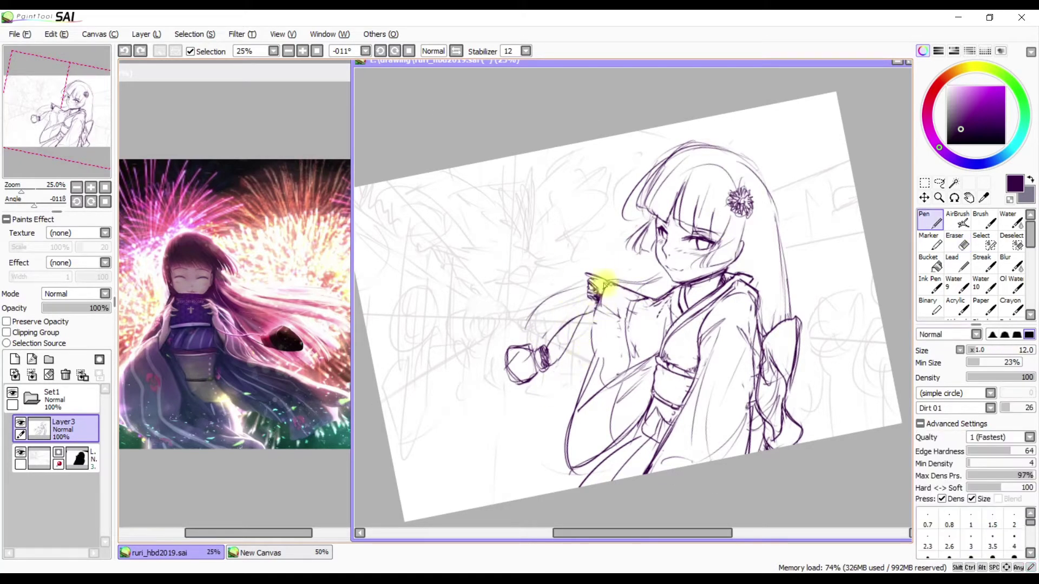
pyautogui.press('h')
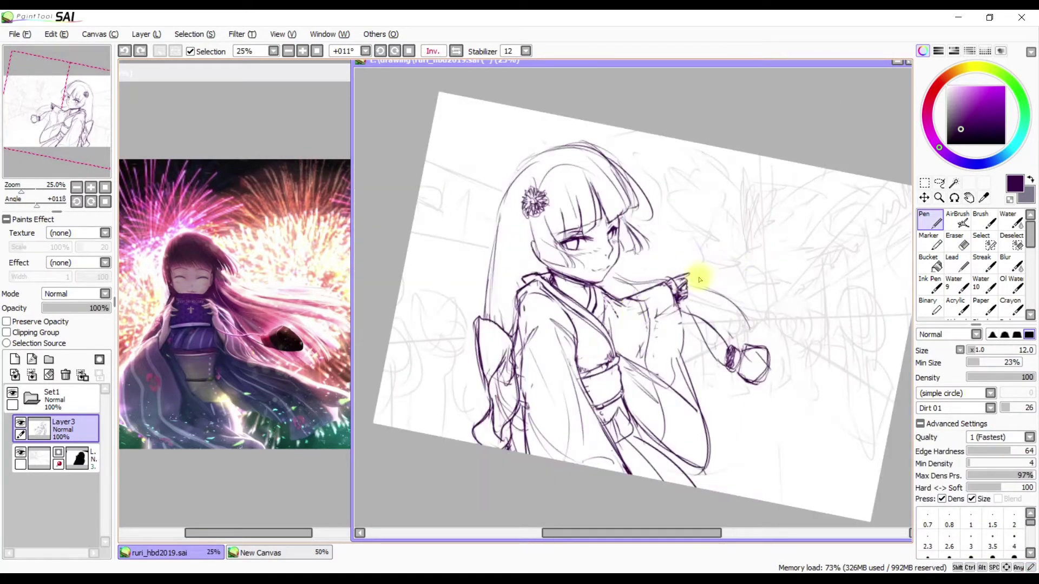
# Erase the girl's outstretched hand and redraw it with clearly separated, extended fingers
pyautogui.press('e')
pyautogui.press('n')
pyautogui.press('e')
pyautogui.moveTo(687, 290)
pyautogui.mouseDown()
pyautogui.moveTo(678, 272)
pyautogui.moveTo(688, 274)
pyautogui.moveTo(676, 272)
pyautogui.mouseUp()
pyautogui.press('n')
pyautogui.press('e')
pyautogui.press('n')
pyautogui.press('e')
pyautogui.press('n')
pyautogui.press('h')
pyautogui.press('h')
pyautogui.press('h')
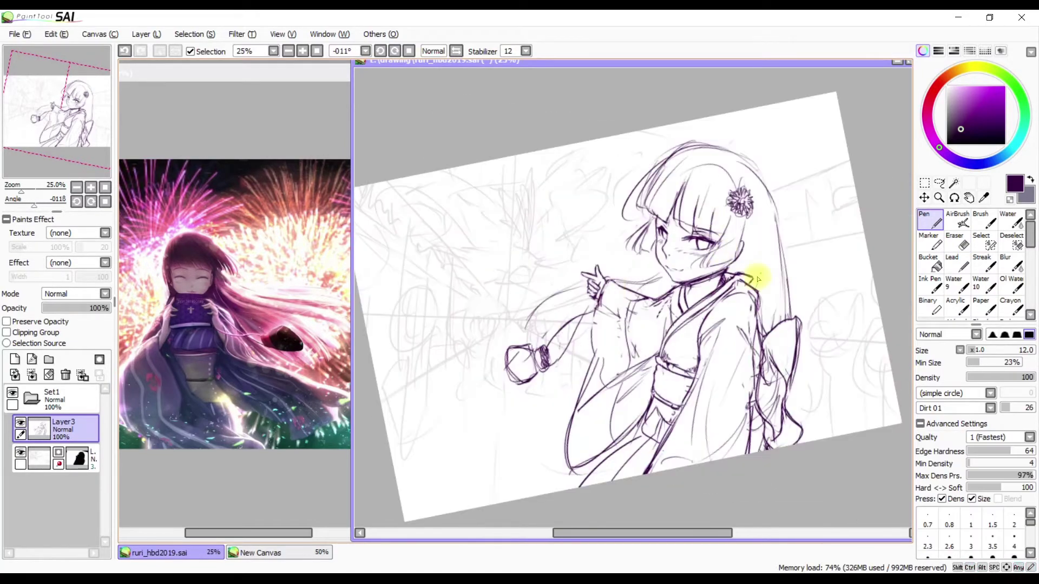
# Redraw the outstretched arm's upper edge and the sleeve's inner fold line with the Pen at size 18
pyautogui.press('h')
pyautogui.press('n')
pyautogui.press('h')
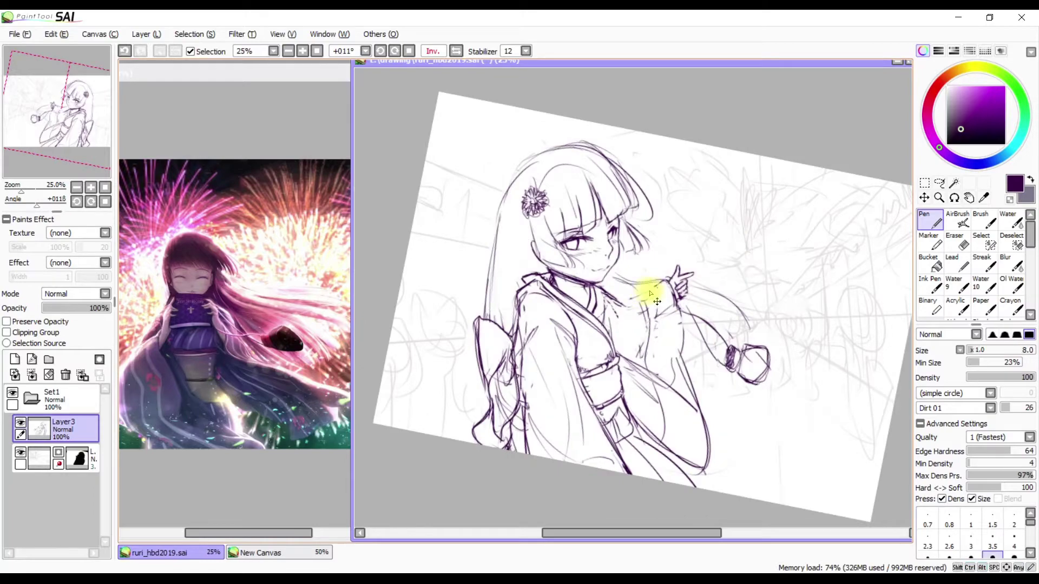
pyautogui.press('h')
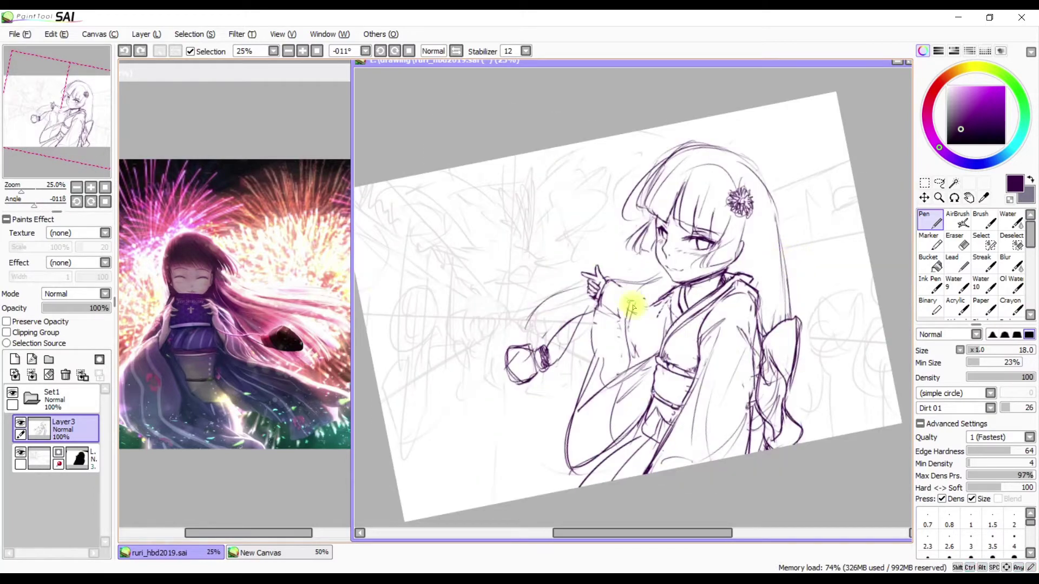
pyautogui.press('h')
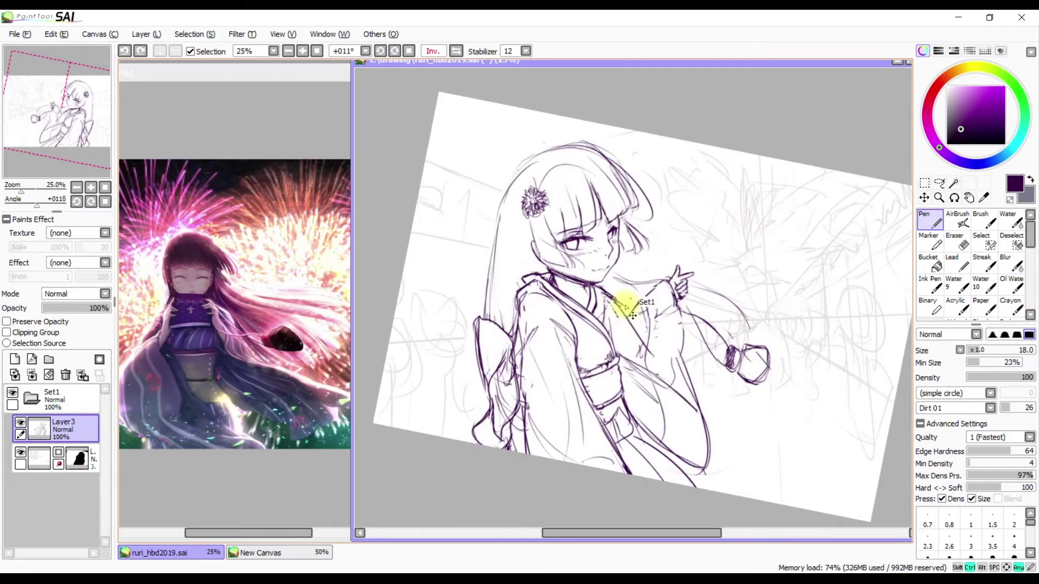
pyautogui.press('h')
pyautogui.press('h')
pyautogui.press('h')
pyautogui.press('h')
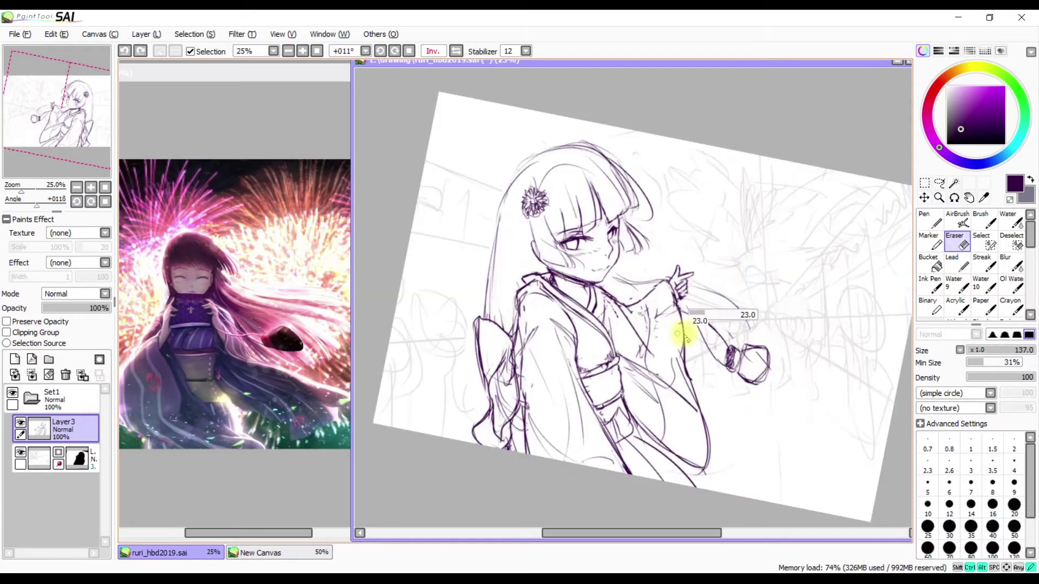
# Erase the long hair line behind the girl's back and redraw it lightly with a size 9 Pen
pyautogui.press('h')
pyautogui.press('h')
pyautogui.press('Home')
pyautogui.press('e')
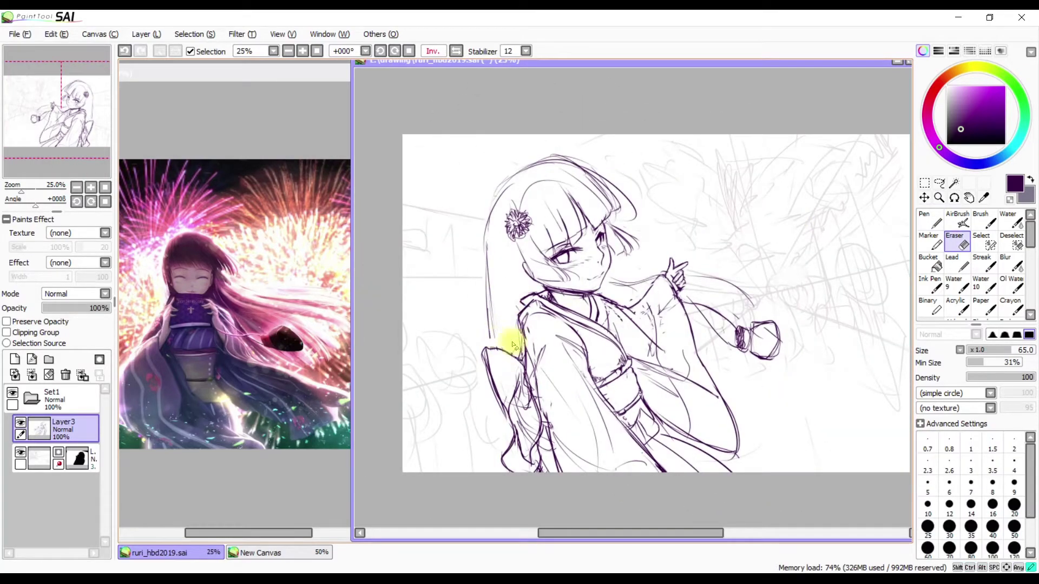
pyautogui.press('n')
pyautogui.press('ctrl')
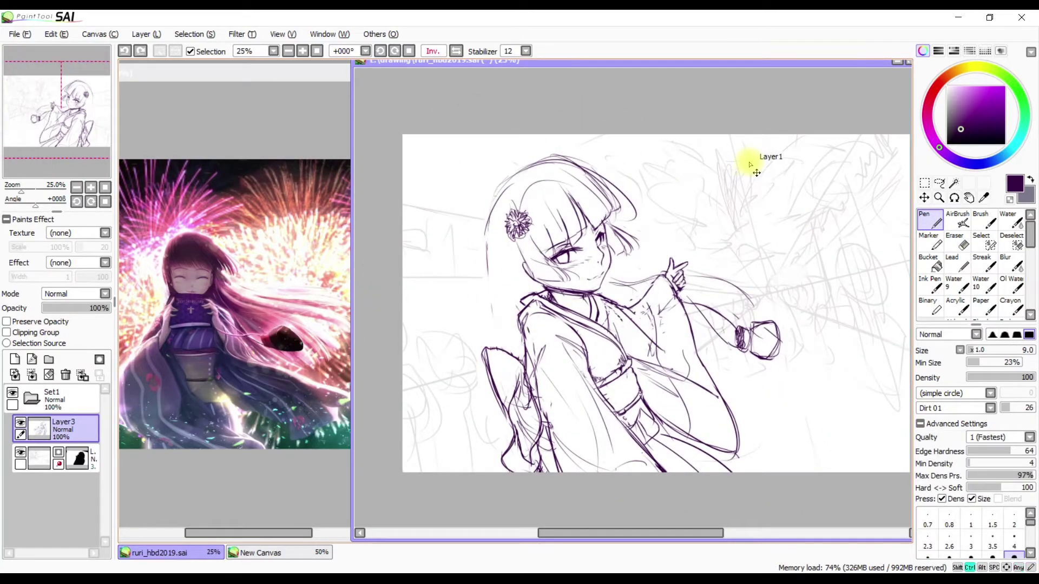
pyautogui.press('h')
pyautogui.press('e')
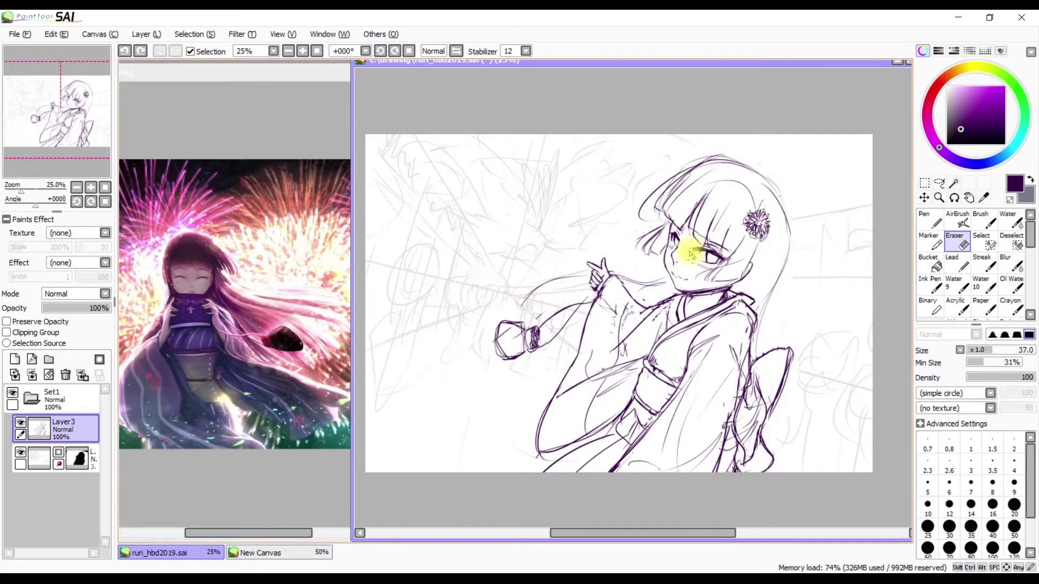
pyautogui.press('n')
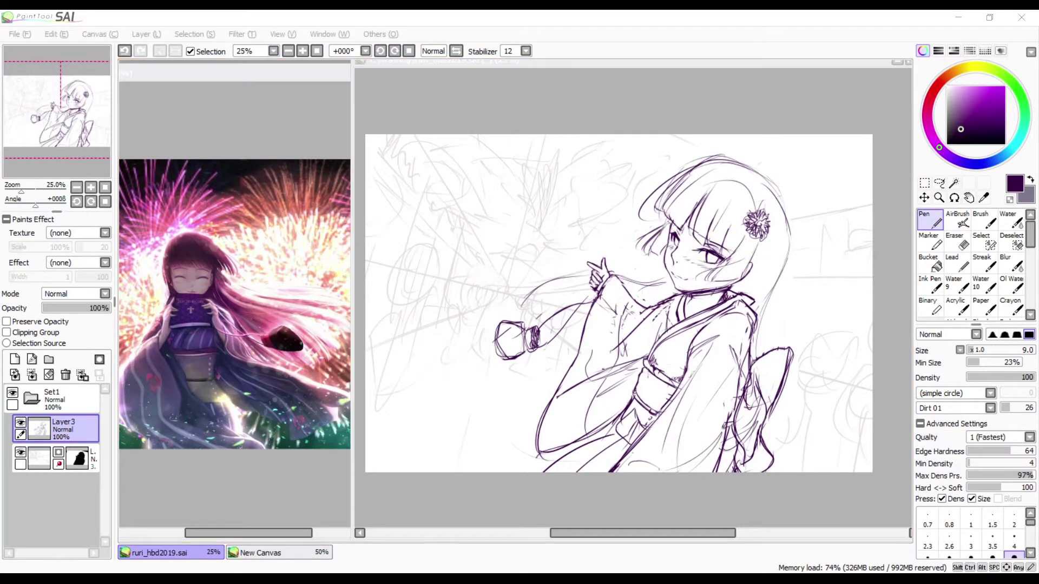
# Redraw the pointed central strands of the bangs with the Pen at size 16
pyautogui.moveTo(719, 412); pyautogui.dragTo(730, 199)
pyautogui.press('Home')
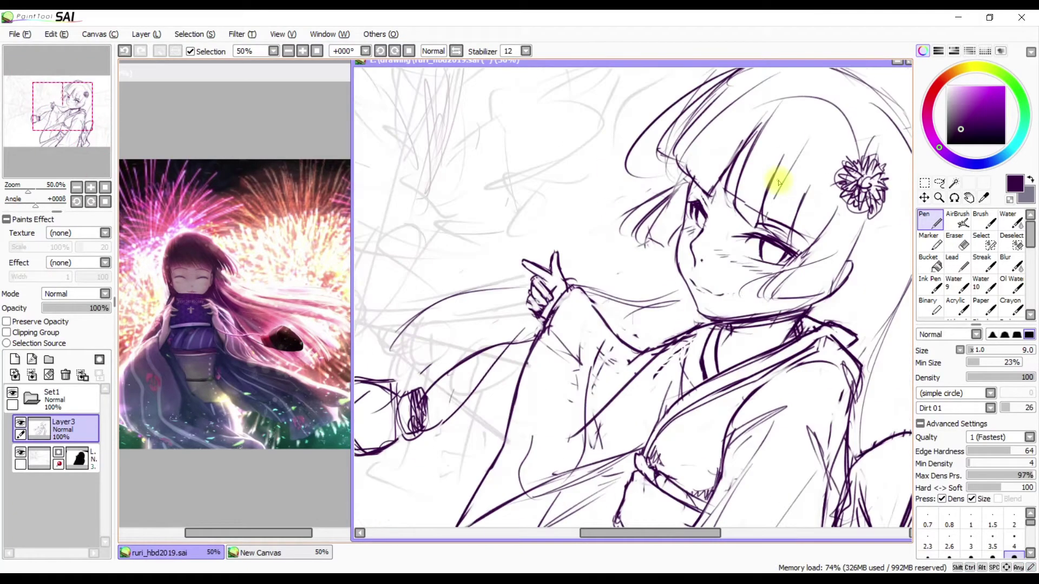
pyautogui.hotkey('ctrl', '-')
pyautogui.press('e')
pyautogui.press('n')
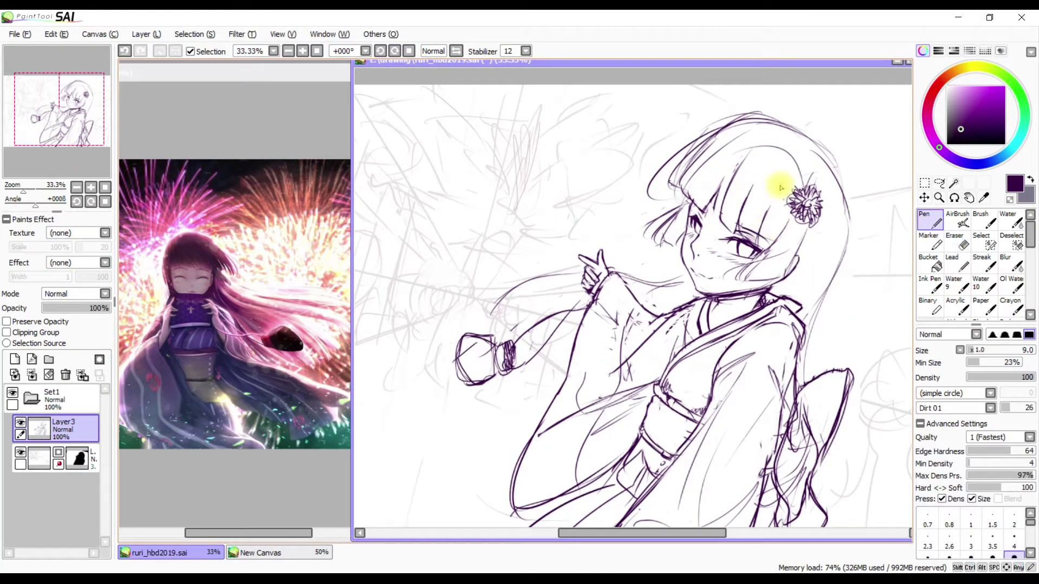
pyautogui.moveTo(776, 193); pyautogui.dragTo(713, 231)
pyautogui.press('h')
pyautogui.press('h')
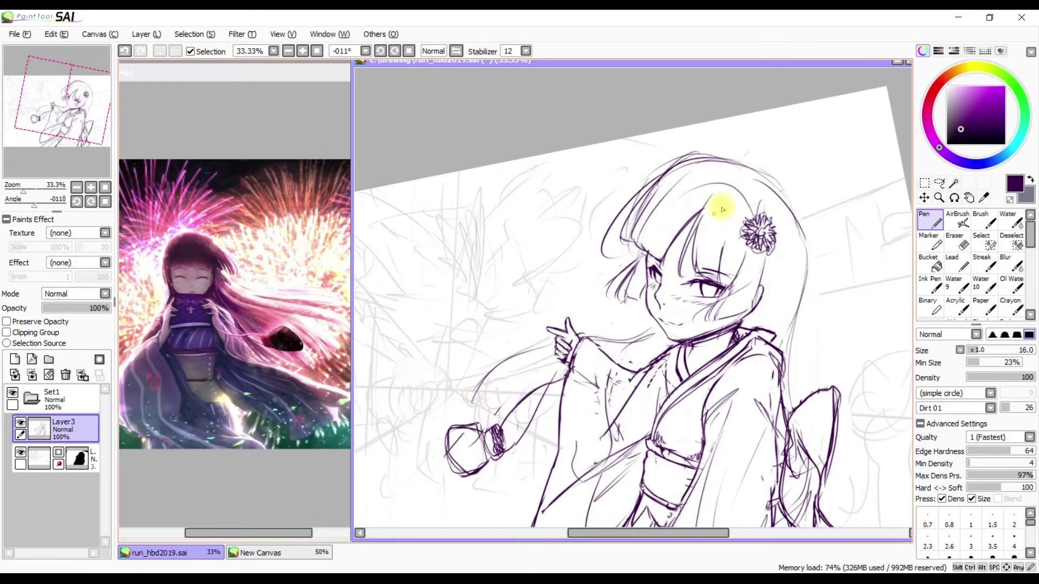
pyautogui.press('h')
pyautogui.press('h')
pyautogui.press('h')
pyautogui.press('h')
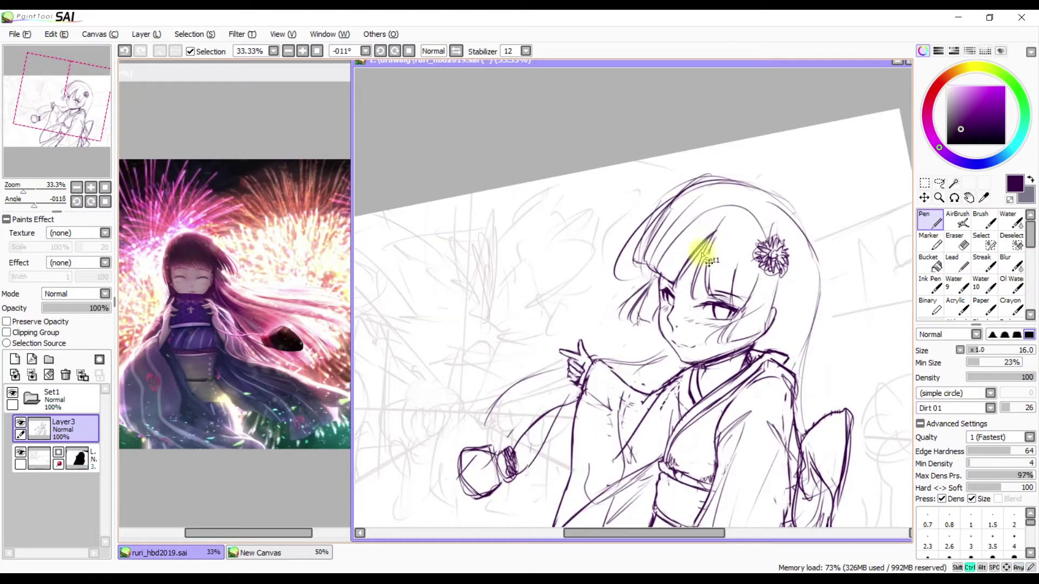
# Try reworking the bangs into swept strands with a size 34 Eraser and a size 16 Pen
pyautogui.press('e')
pyautogui.press('h')
pyautogui.press('h')
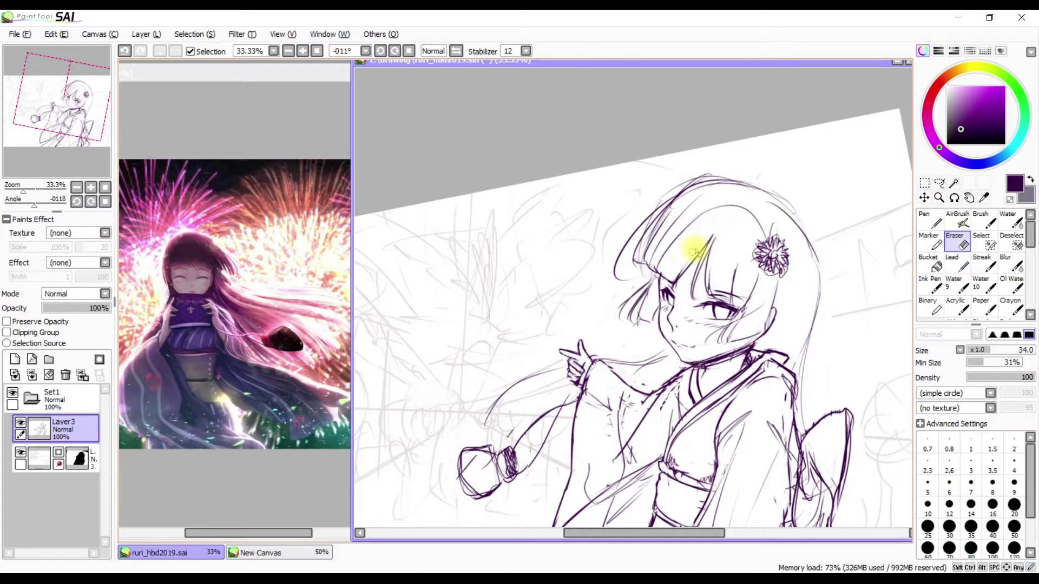
pyautogui.hotkey('ctrl', 'z')
pyautogui.press('n')
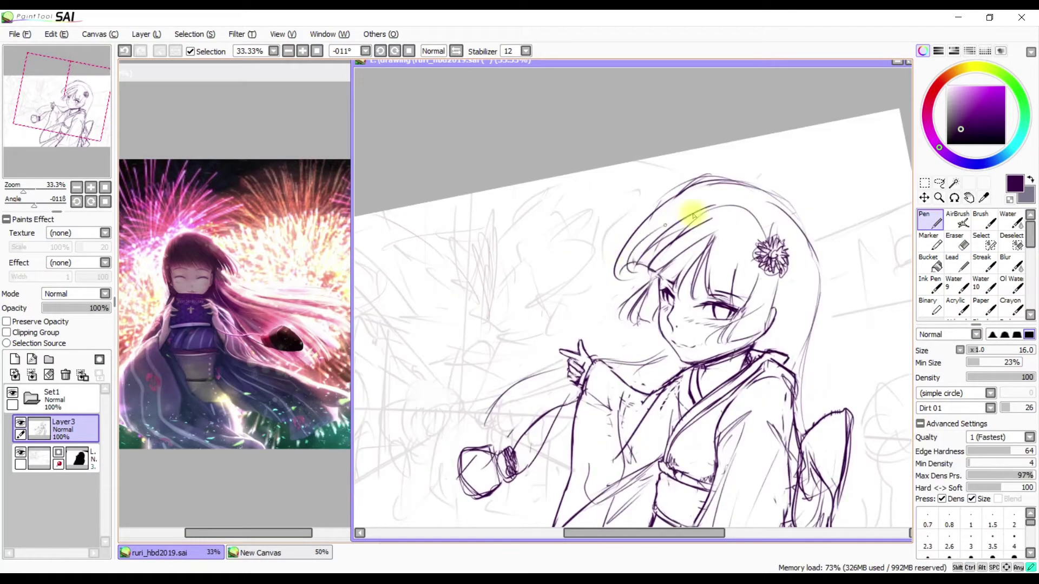
pyautogui.press('Delete')
pyautogui.press('Delete')
pyautogui.press('Home')
pyautogui.press('h')
pyautogui.press('h')
# Try a windblown strand at the crown by lassoing and transforming the top hair lines
pyautogui.hotkey('ctrl', 'z')
pyautogui.hotkey('ctrl', 't')
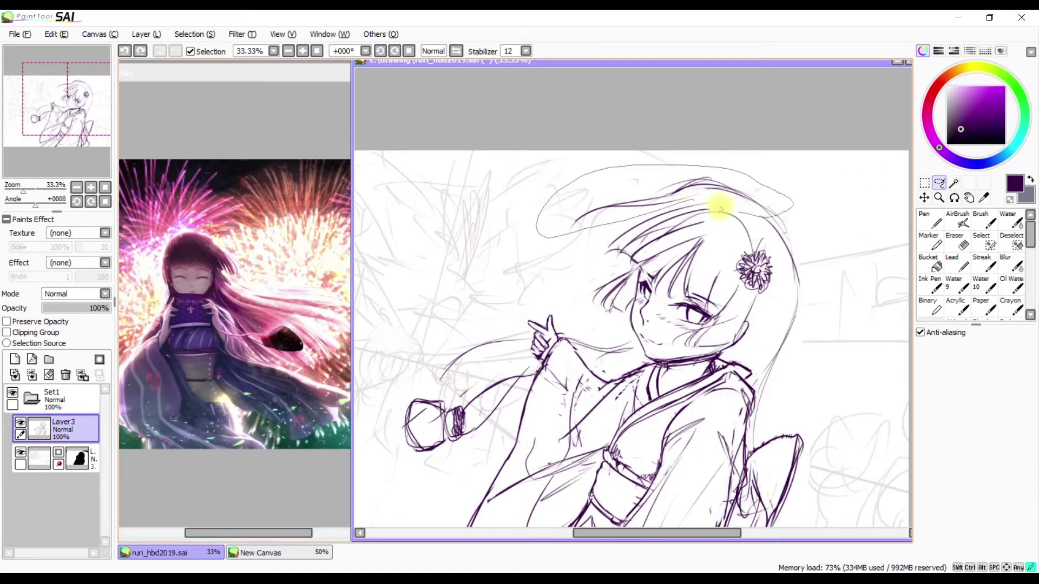
pyautogui.press('h')
pyautogui.press('h')
pyautogui.press('h')
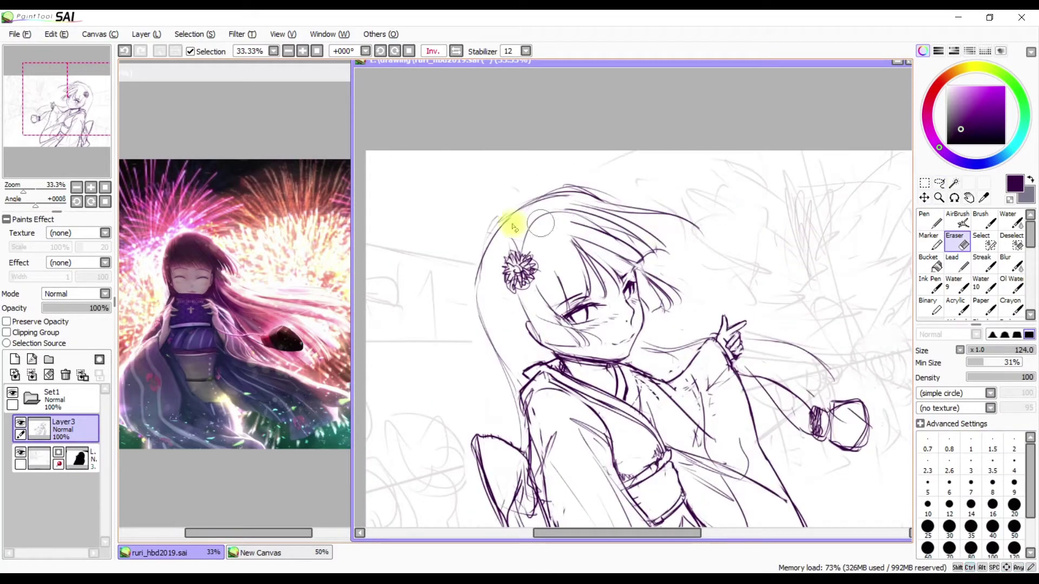
pyautogui.press('Return')
pyautogui.press('e')
pyautogui.press('h')
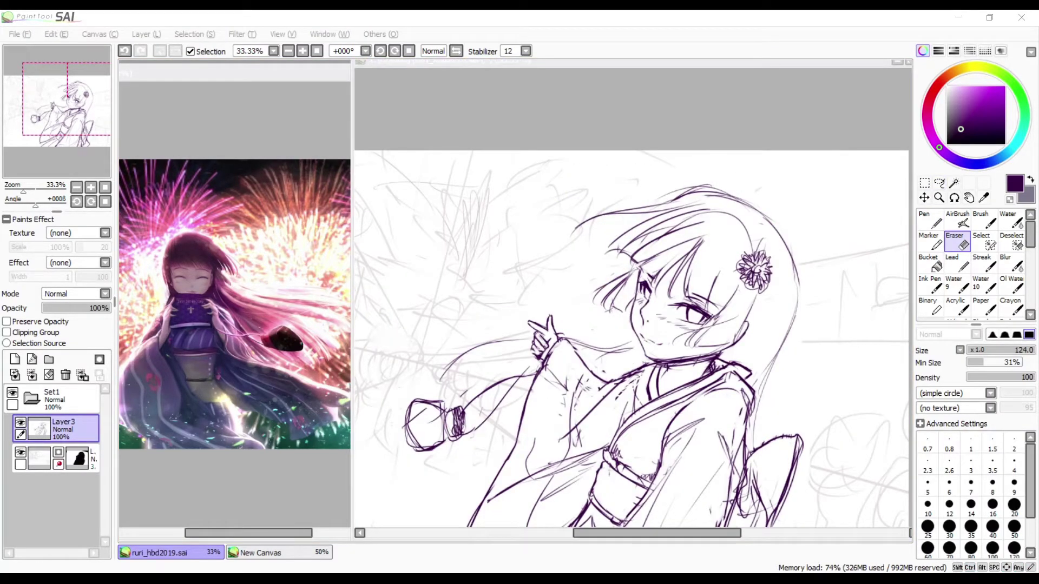
pyautogui.scroll(-1, 858, 406)
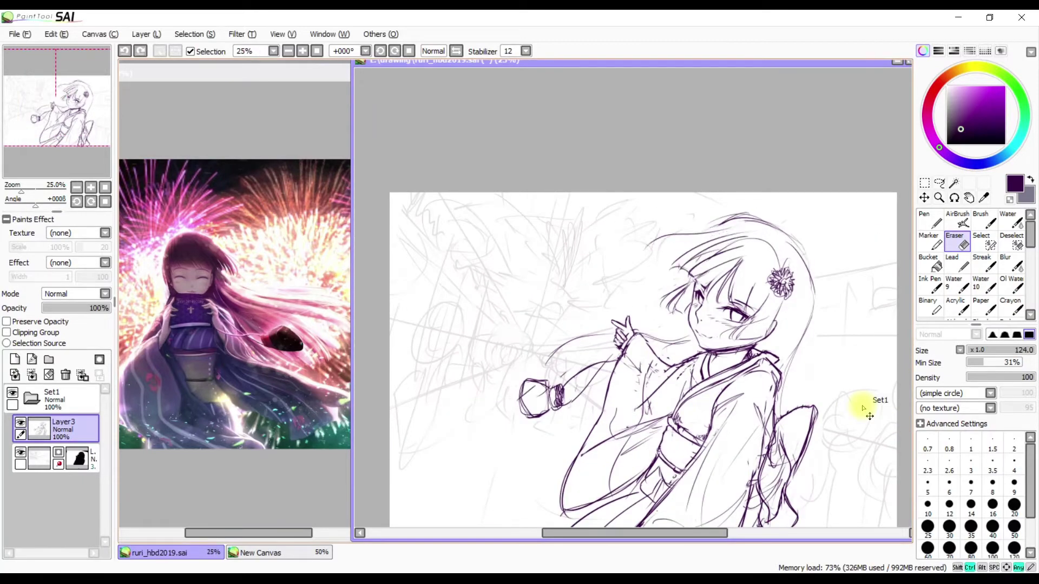
# Redraw the crown and back outline of the hair with a size 16 Pen and extend the loose strand past the hand
pyautogui.moveTo(864, 407); pyautogui.dragTo(758, 298)
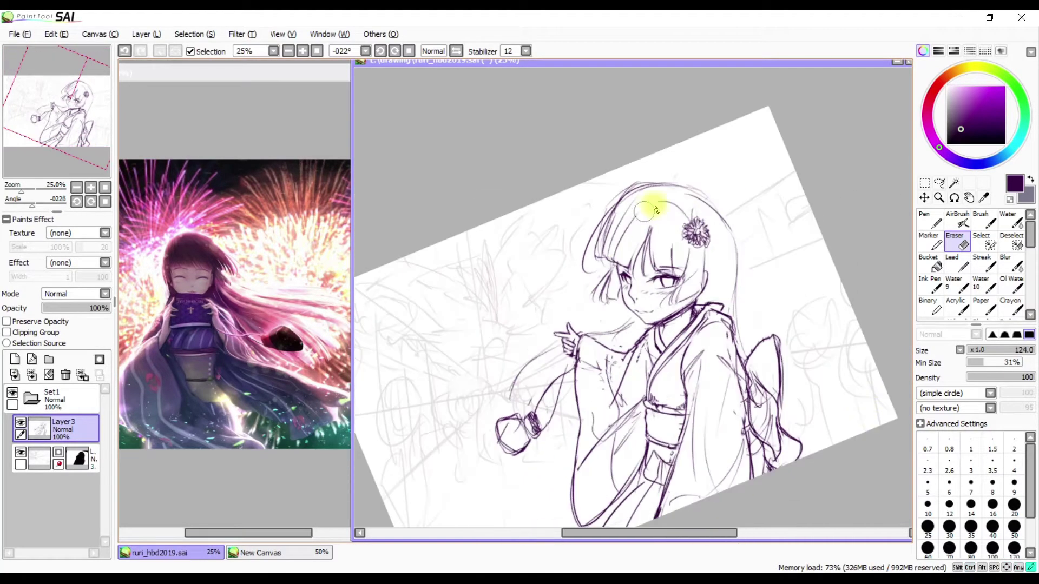
pyautogui.press('n')
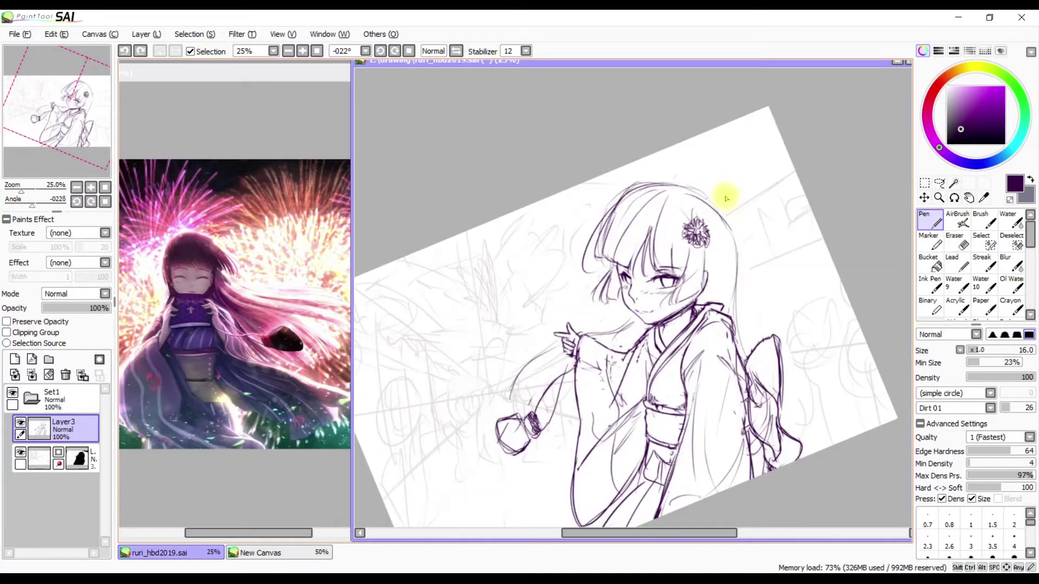
pyautogui.press('h')
pyautogui.press('h')
pyautogui.press('h')
pyautogui.press('h')
pyautogui.press('h')
pyautogui.press('h')
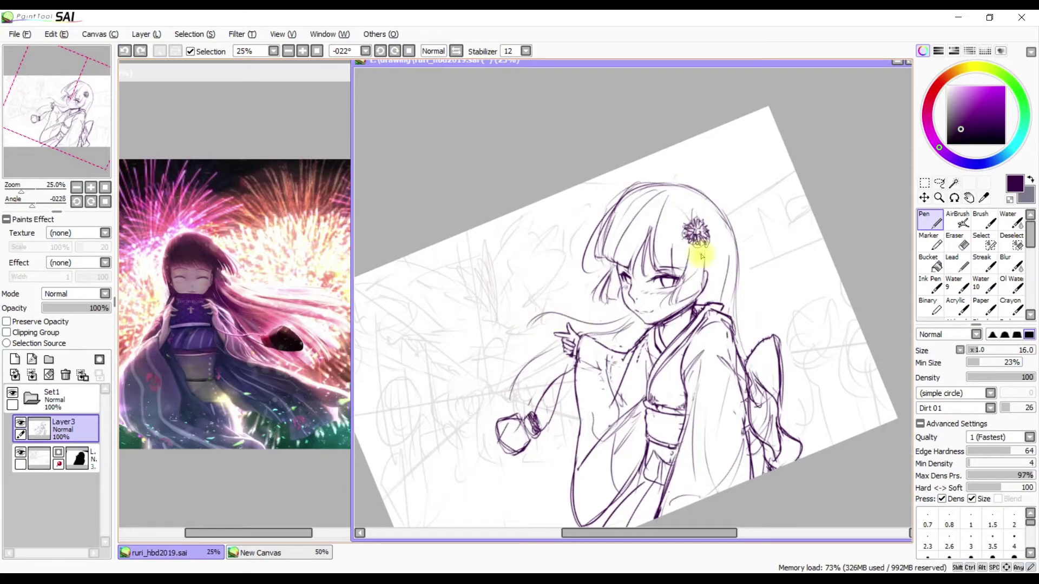
# Refine the long back hair strands beside the face and shoulder with the Pen at size 15
pyautogui.press('h')
pyautogui.press('h')
pyautogui.scroll(2, 698, 254)
pyautogui.scroll(-2, 717, 247)
pyautogui.press('End')
pyautogui.press('End')
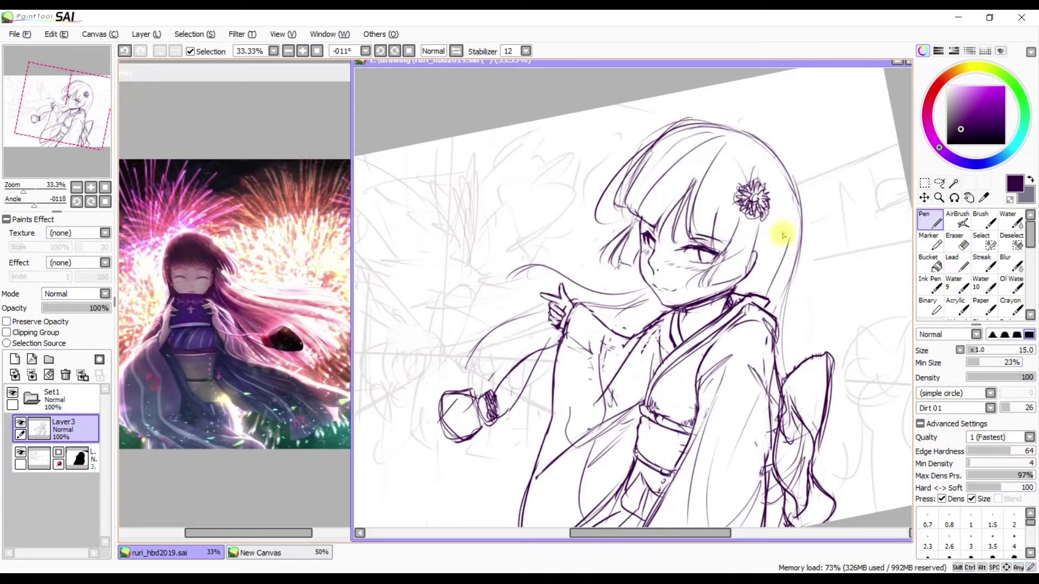
pyautogui.press('ctrl')
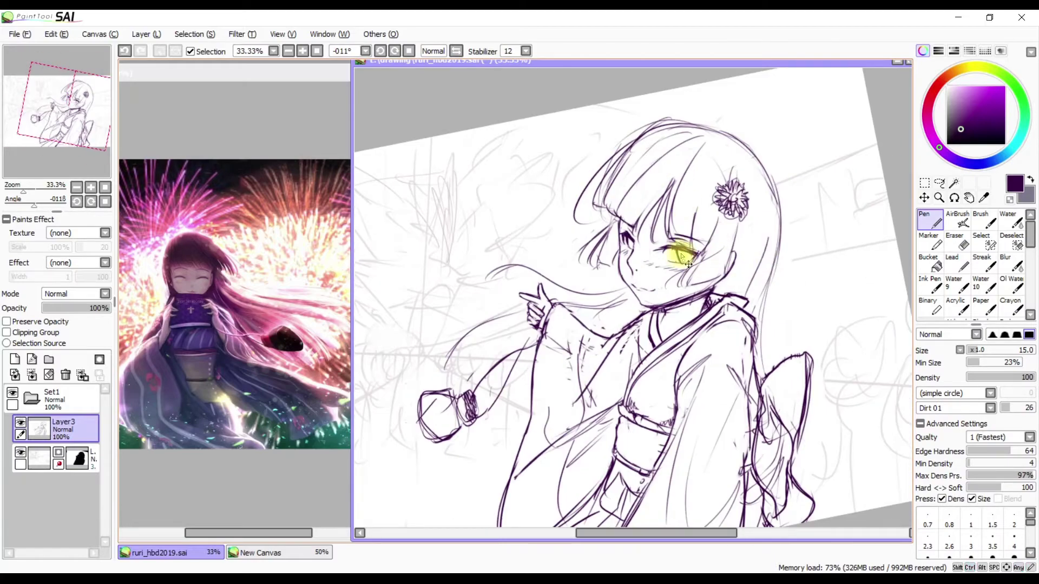
# Rework the lashes and iris of the eye nearest the hair flower using a size 19 Eraser and size 15 Pen
pyautogui.press('Delete')
pyautogui.press('h')
pyautogui.press('h')
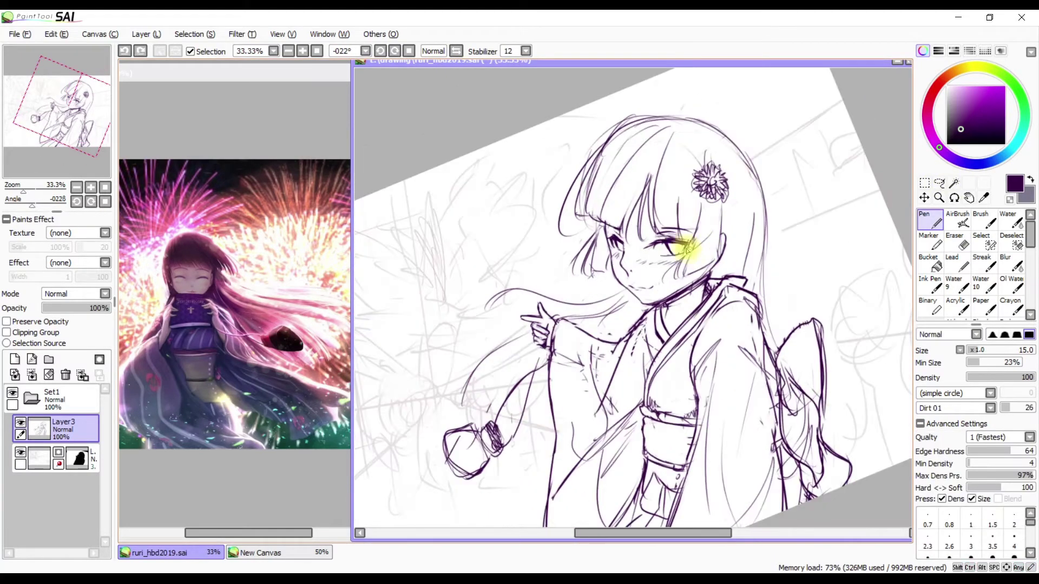
pyautogui.press('End')
pyautogui.press('End')
pyautogui.press('e')
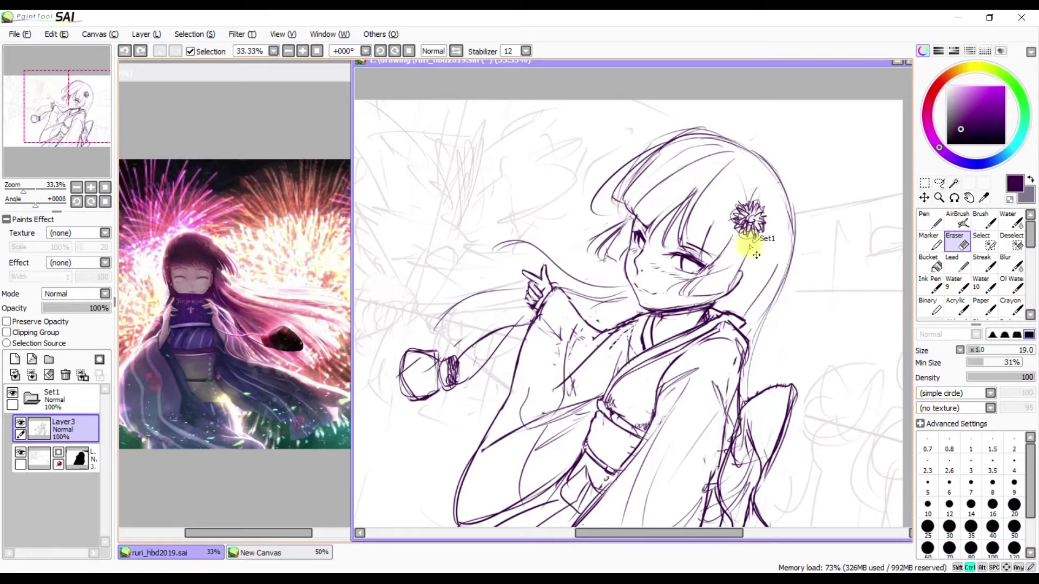
pyautogui.press('n')
pyautogui.press('e')
pyautogui.press('n')
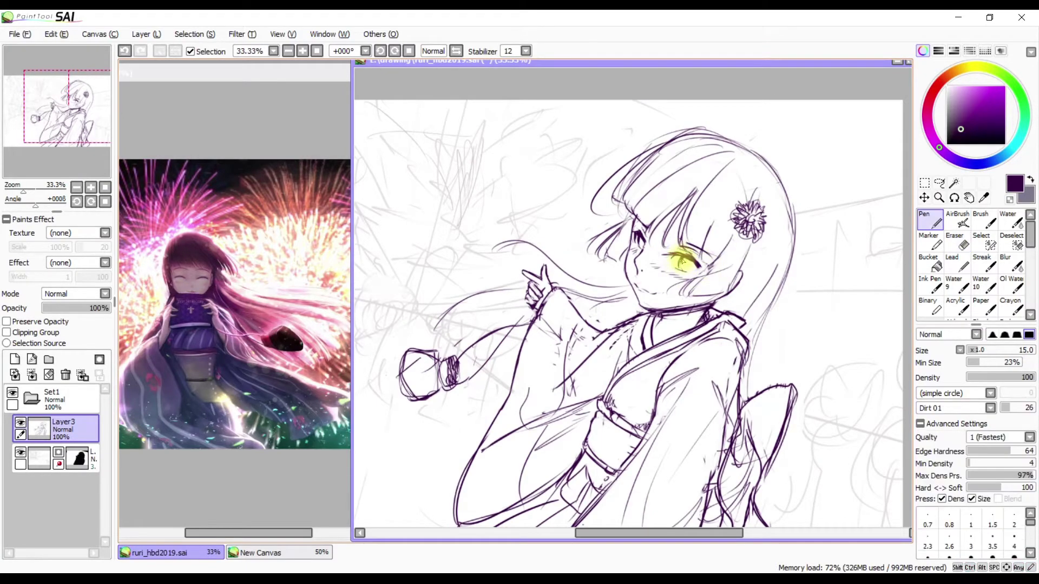
# Erase the iris of the eye nearest the flower and redraw it as a rounder, open shape
pyautogui.press('Delete')
pyautogui.press('Delete')
pyautogui.press('e')
pyautogui.press('n')
pyautogui.press('End')
pyautogui.press('End')
pyautogui.press('Delete')
pyautogui.press('h')
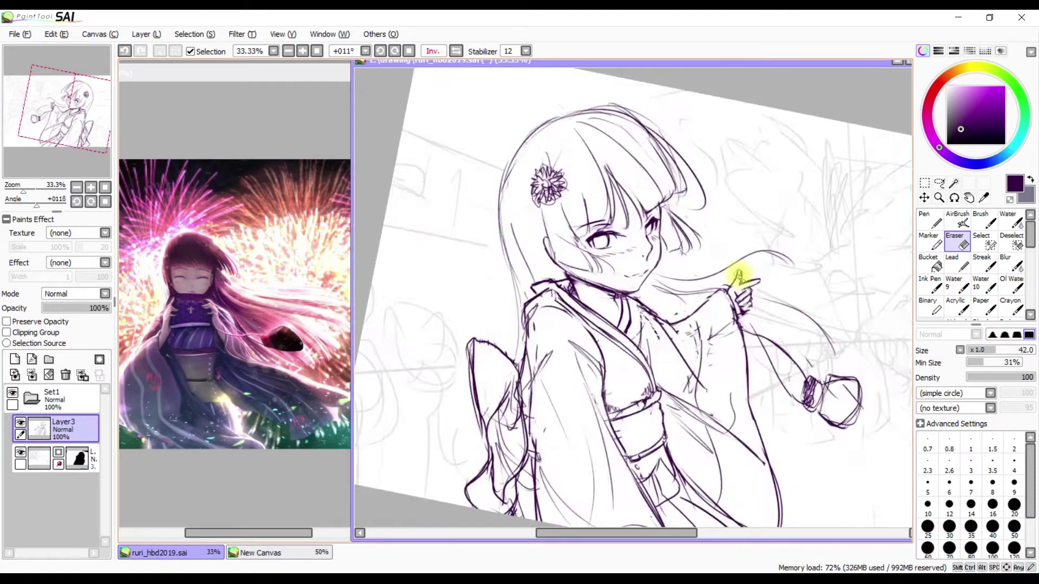
# Clean up the ear area with a size 28 Eraser and draw the side lock below the flower with a size 15 Pen
pyautogui.press('h')
pyautogui.press('ctrl')
pyautogui.press('h')
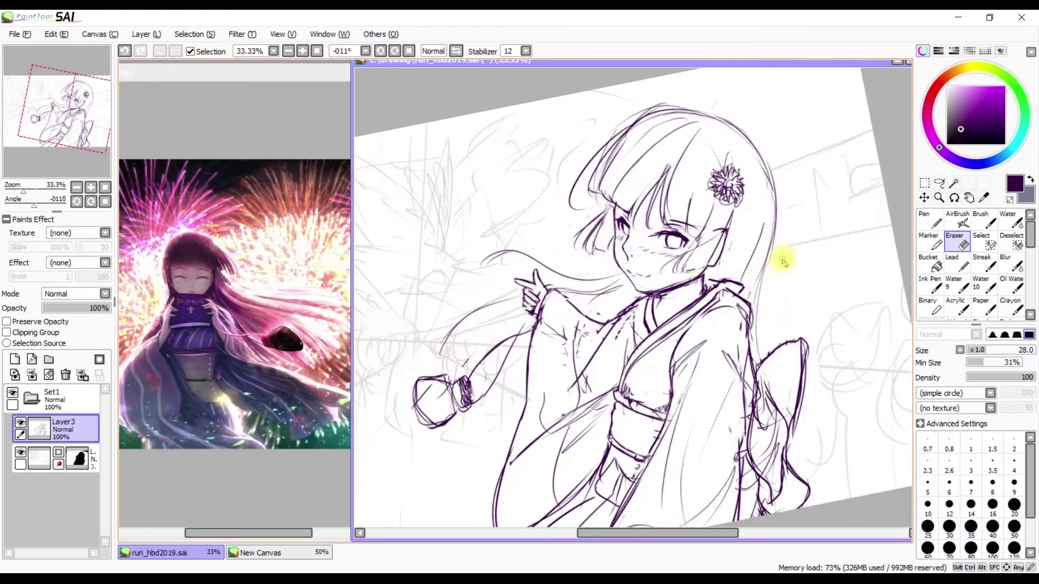
pyautogui.press('h')
pyautogui.hscroll(3, 700, 279)
pyautogui.press('e')
pyautogui.press('n')
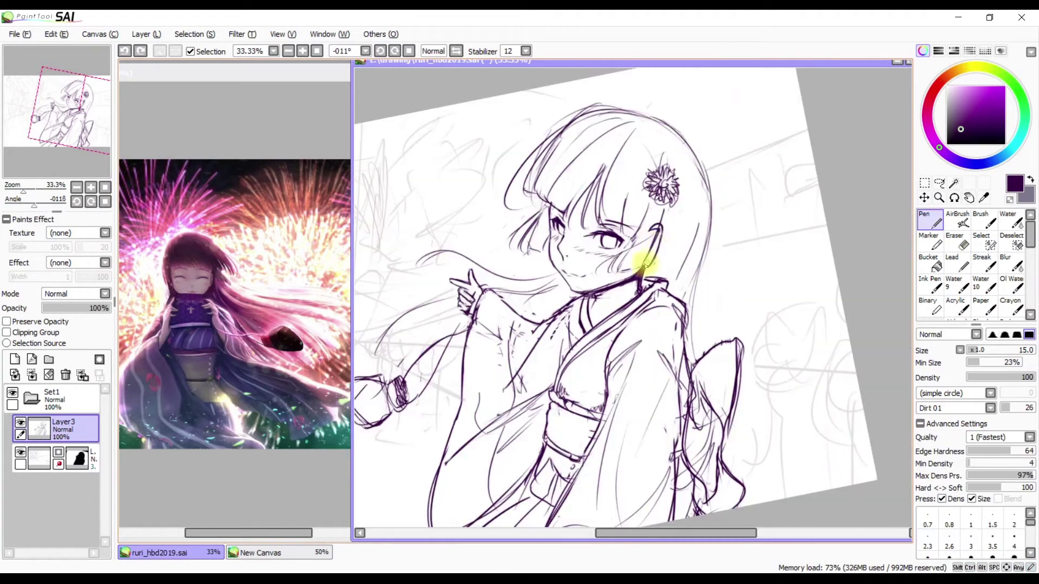
# Redraw the ear below the hair flower as a cleaner, rounder outline using the Eraser and the Pen at size 15
pyautogui.press('h')
pyautogui.press('h')
pyautogui.press('e')
pyautogui.press('n')
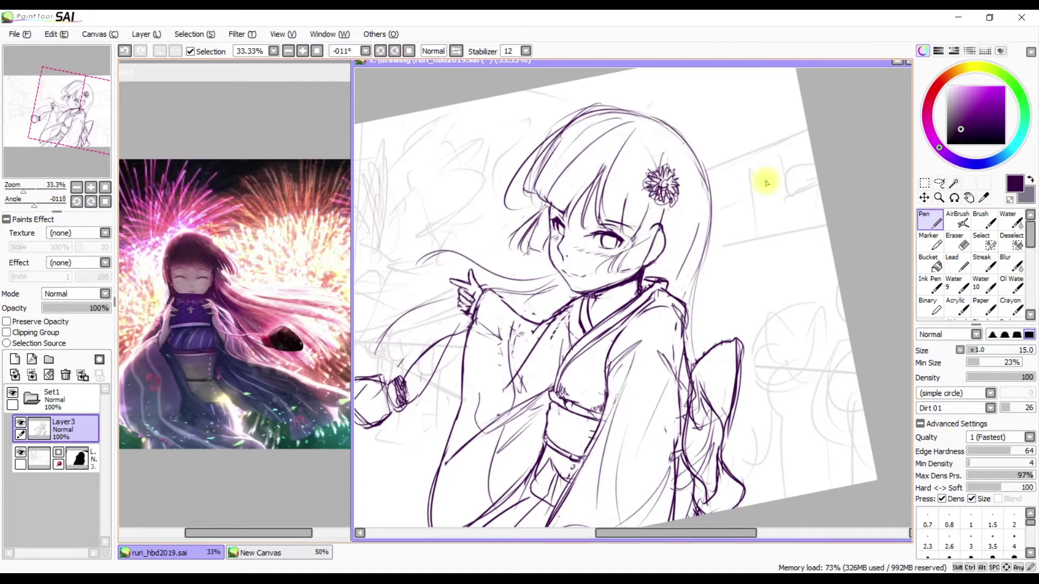
# Touch up the face and ear lines with the Eraser and fine Pen strokes at sizes 7 and 12, checking the mirrored view
pyautogui.press('Home')
pyautogui.press('e')
pyautogui.press('n')
pyautogui.press('e')
pyautogui.press('n')
pyautogui.press('h')
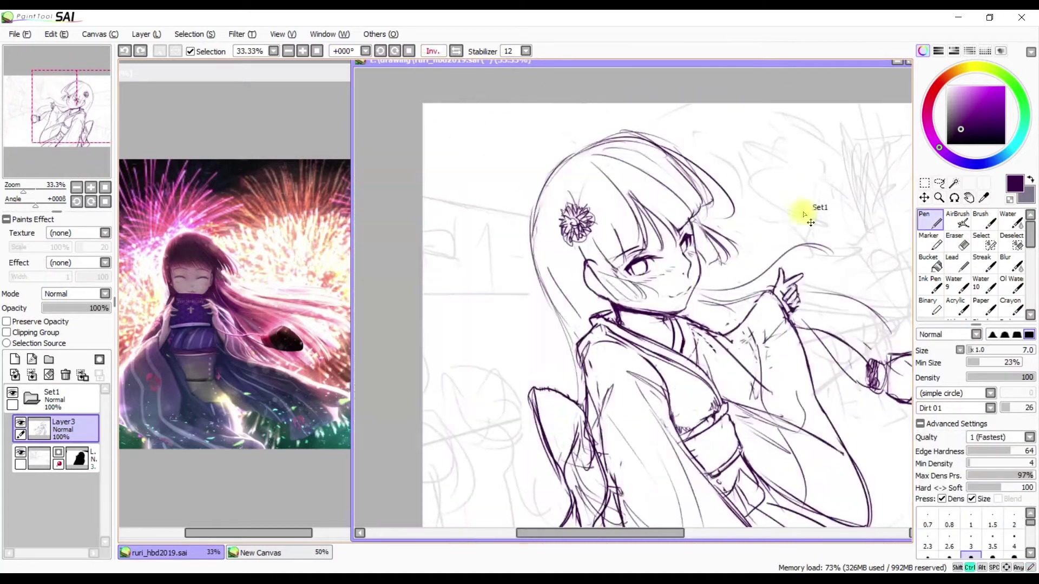
pyautogui.press('h')
pyautogui.press('Delete')
pyautogui.press('Delete')
pyautogui.press('Home')
pyautogui.press('h')
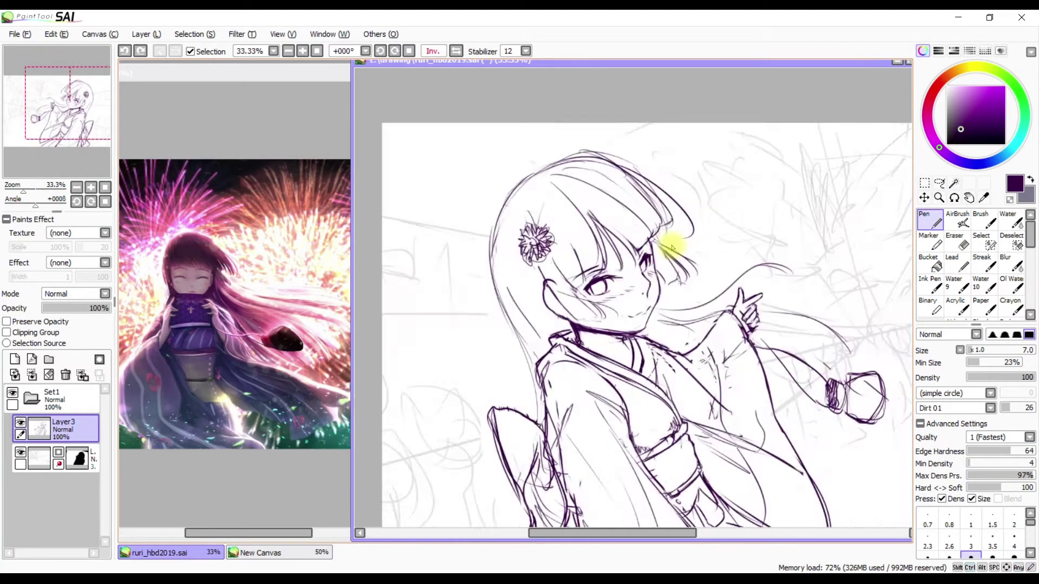
pyautogui.press('h')
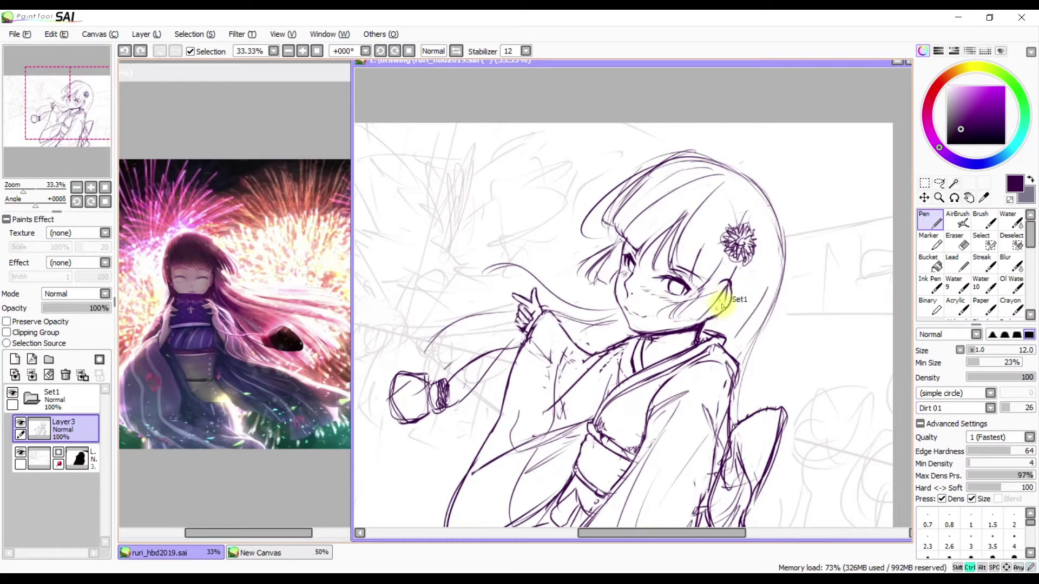
# Select the ear on Layer3 and adjust its placement with a free transform
pyautogui.press('Delete')
pyautogui.press('Delete')
pyautogui.press('Delete')
pyautogui.press('m')
pyautogui.hotkey('ctrl', 't')
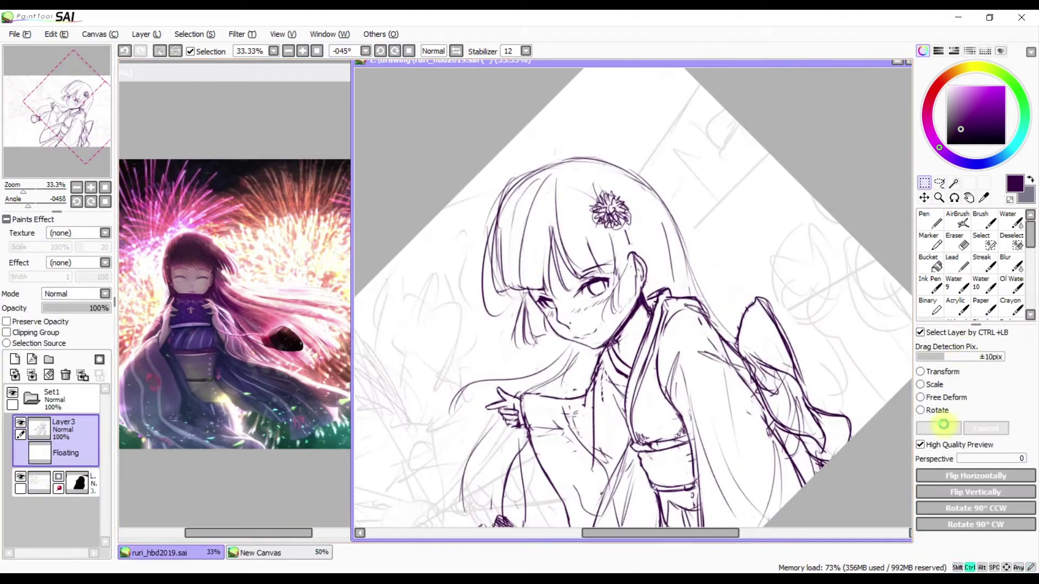
pyautogui.hotkey('ctrl', 't')
pyautogui.click(920, 372)
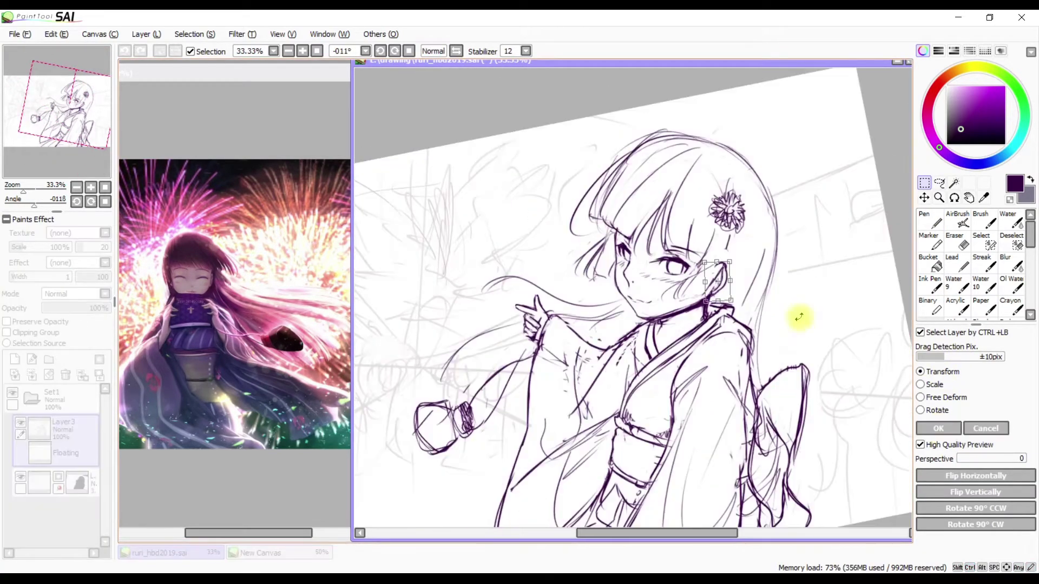
pyautogui.press('Return')
# Clean up stray lines around the fringe, cheek and eyes with the Eraser at sizes 28, 22 and 11
pyautogui.press('e')
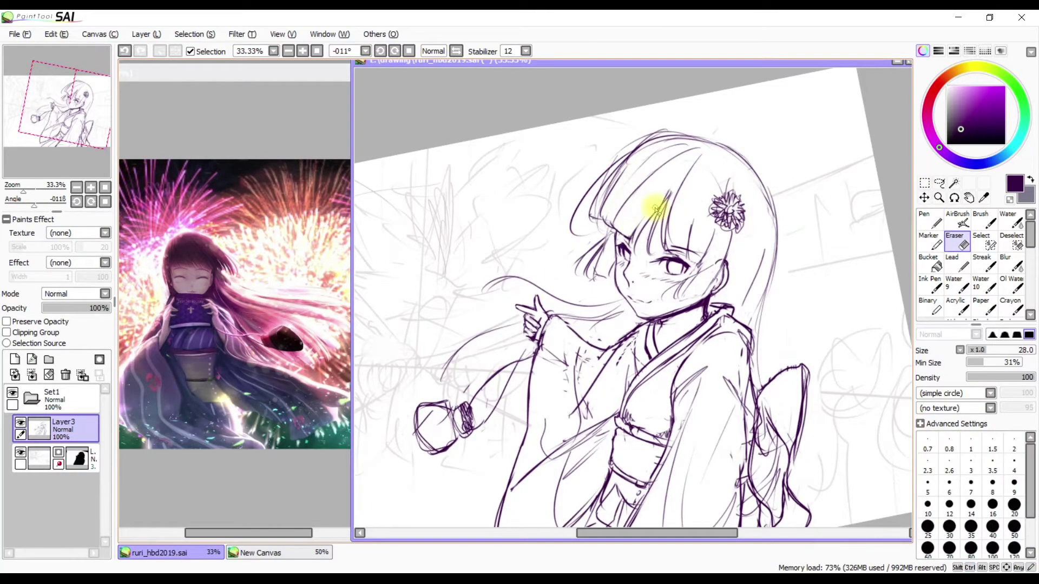
pyautogui.press('h')
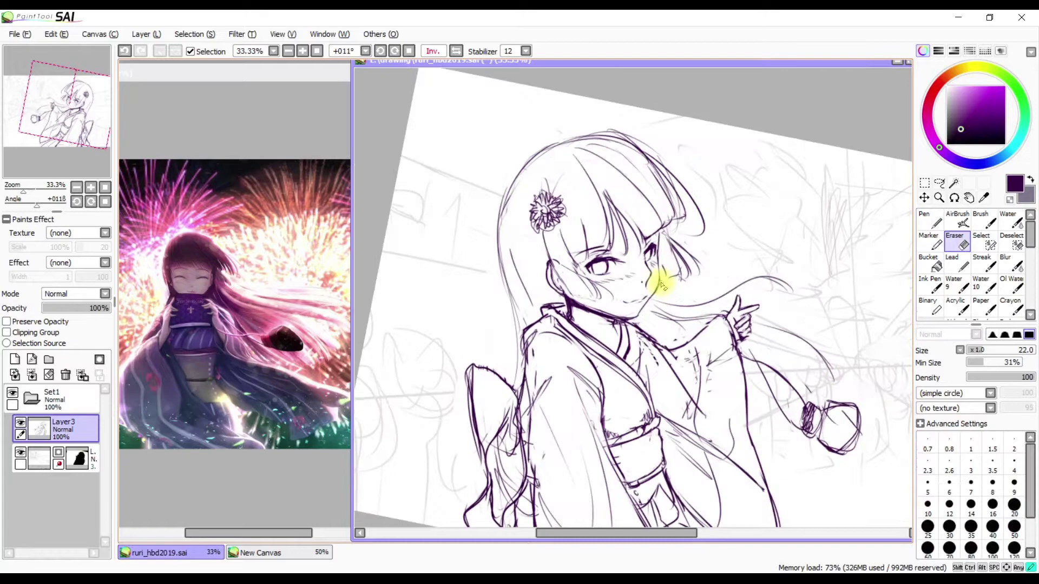
pyautogui.press('h')
pyautogui.press('-')
pyautogui.press('+')
pyautogui.press('h')
pyautogui.press('h')
pyautogui.press('n')
pyautogui.press('e')
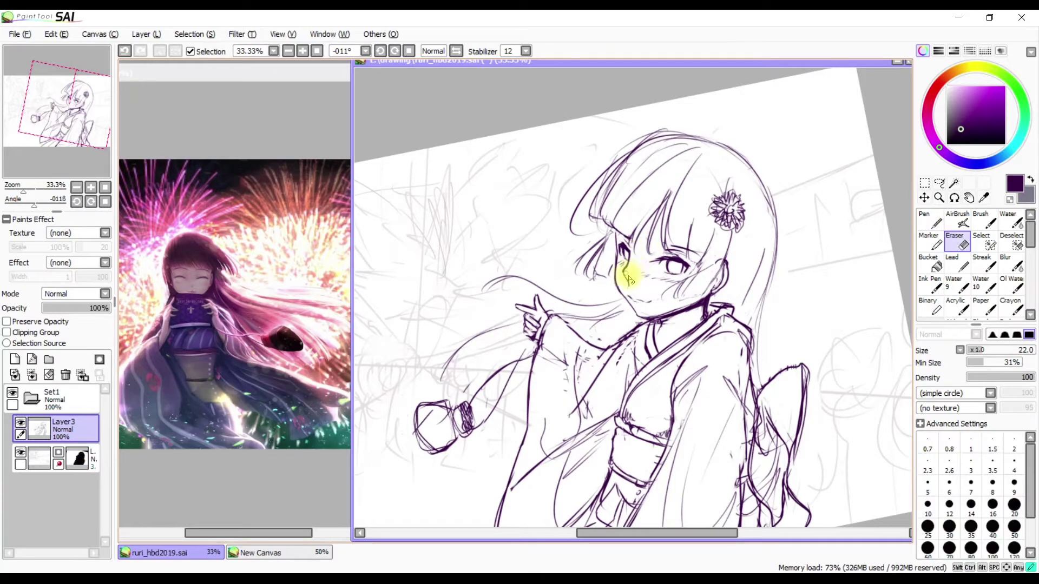
pyautogui.press('h')
pyautogui.press('h')
pyautogui.moveTo(665, 267); pyautogui.dragTo(670, 269)
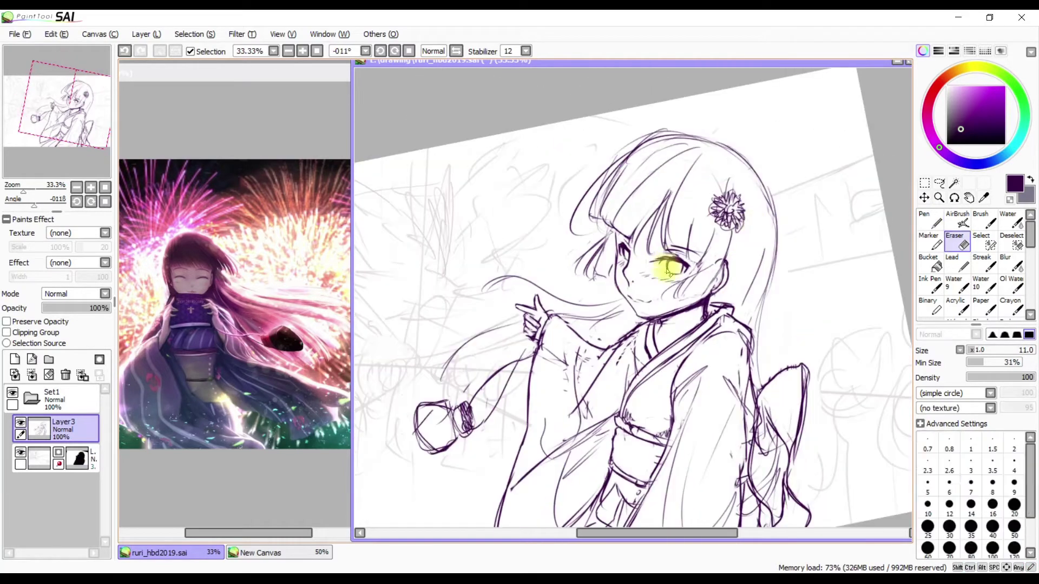
# Refine the lines of the eye nearest the flower with the Pen at size 12
pyautogui.press('n')
pyautogui.press('h')
pyautogui.press('h')
pyautogui.press('h')
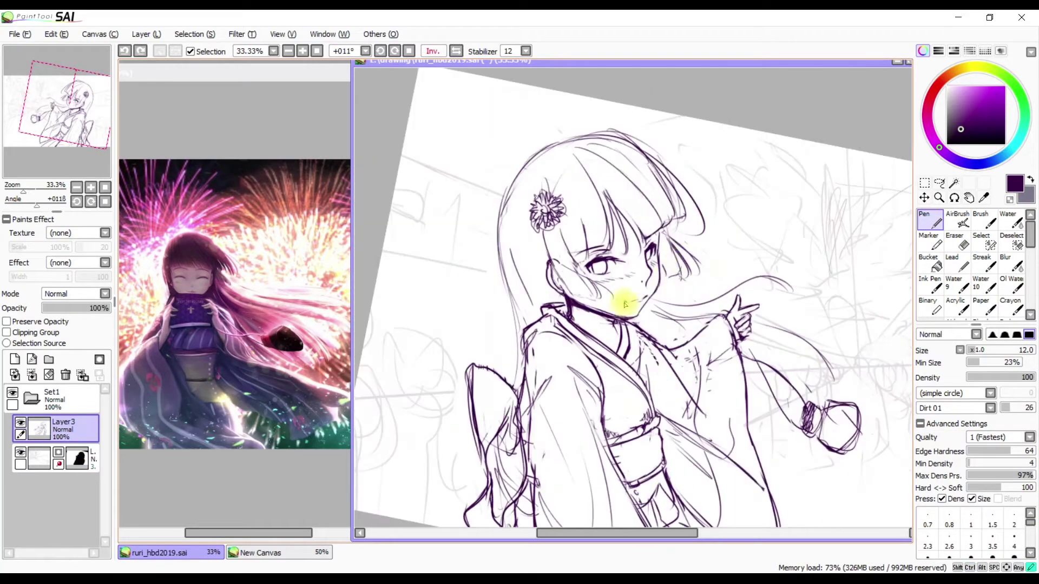
pyautogui.press('h')
pyautogui.moveTo(675, 274); pyautogui.dragTo(712, 234)
pyautogui.press('e')
pyautogui.press('h')
pyautogui.press('h')
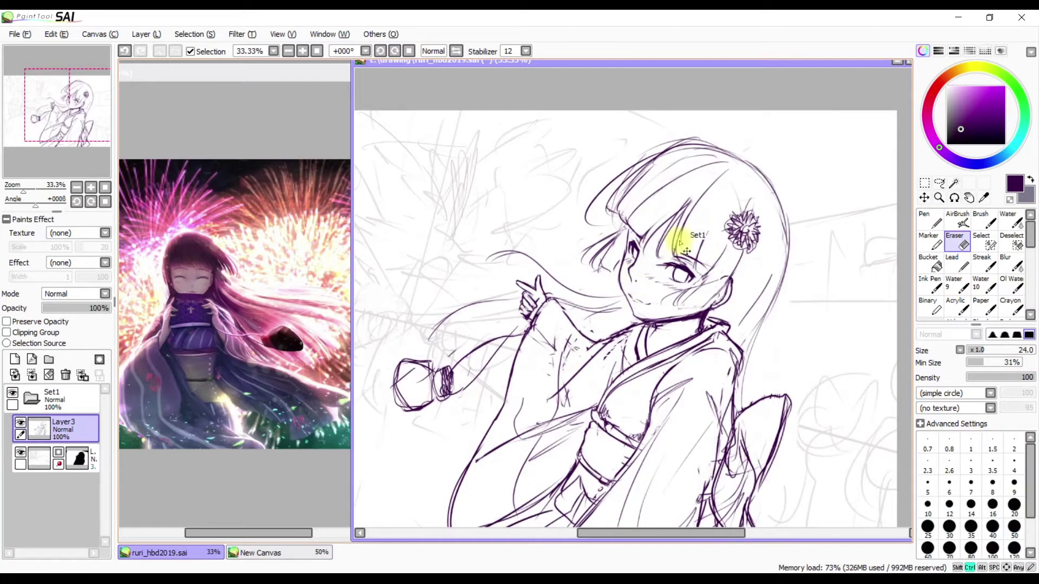
# Rework the fringe strands beside the flower using the Eraser from size 24 and the Pen at size 14
pyautogui.moveTo(695, 162); pyautogui.dragTo(681, 244)
pyautogui.press(']')
pyautogui.press(']')
pyautogui.press('h')
pyautogui.press(']')
pyautogui.press(']')
pyautogui.press(']')
pyautogui.press(']')
pyautogui.press('h')
pyautogui.press('h')
pyautogui.press('h')
pyautogui.press('Home')
pyautogui.press('-')
pyautogui.press('n')
pyautogui.press('h')
pyautogui.press('h')
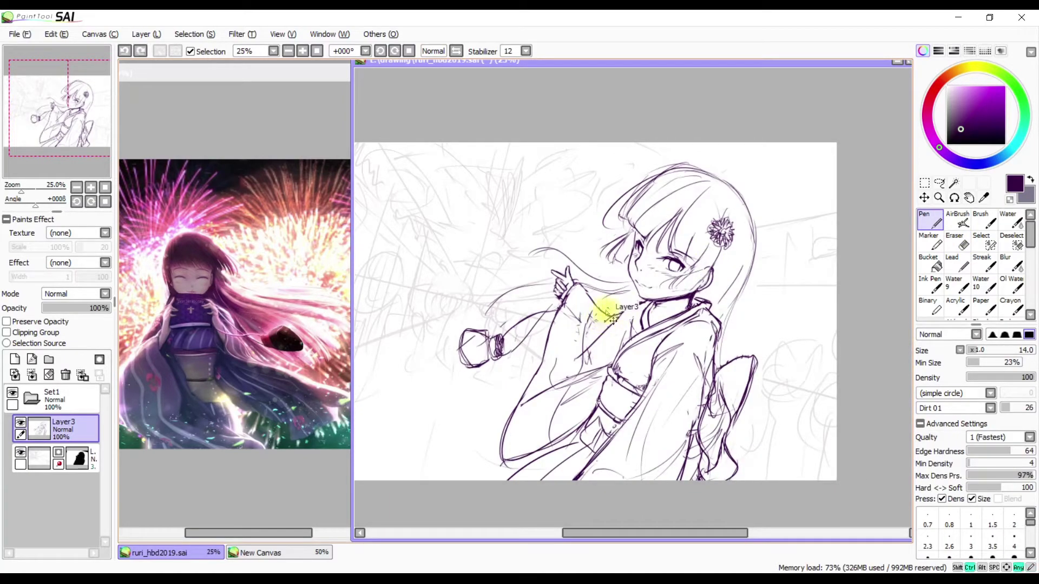
# Redraw the outline of the back of the head behind the flower with the Pen at size 14
pyautogui.press('h')
pyautogui.press('e')
pyautogui.press('h')
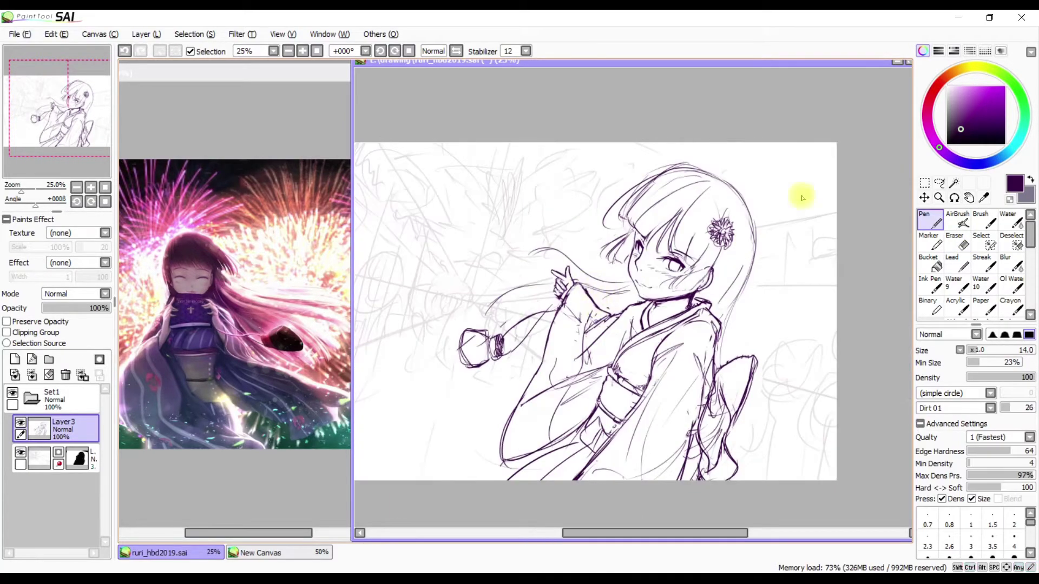
pyautogui.moveTo(739, 202); pyautogui.dragTo(691, 132)
pyautogui.press('n')
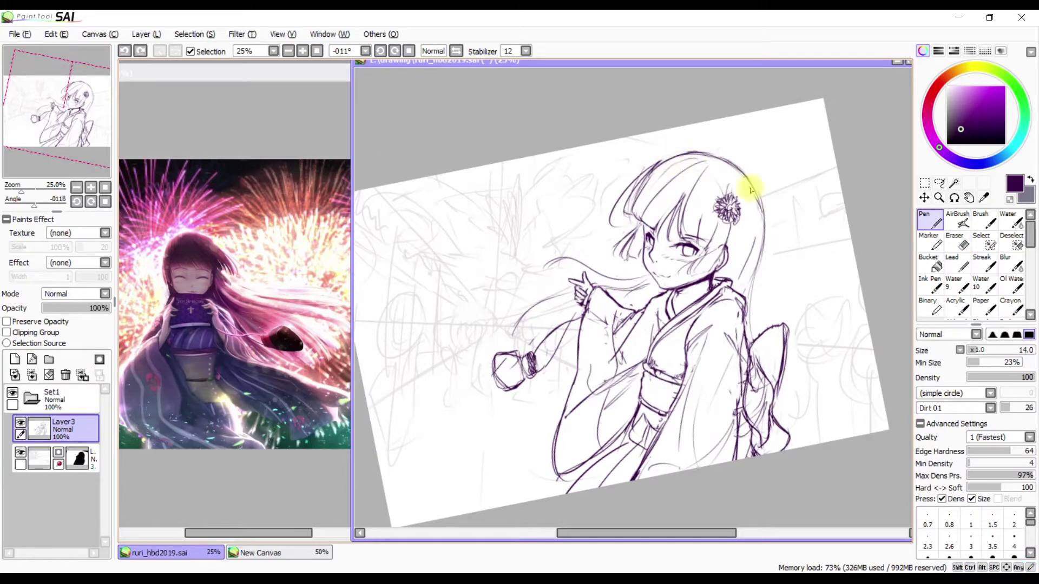
# Clean up the crown outline and draw the back hair behind the shoulder with the Eraser and size 14 Pen
pyautogui.press('h')
pyautogui.press('e')
pyautogui.press('h')
pyautogui.press('h')
pyautogui.press('h')
pyautogui.press('h')
pyautogui.press('n')
pyautogui.press('h')
pyautogui.press('h')
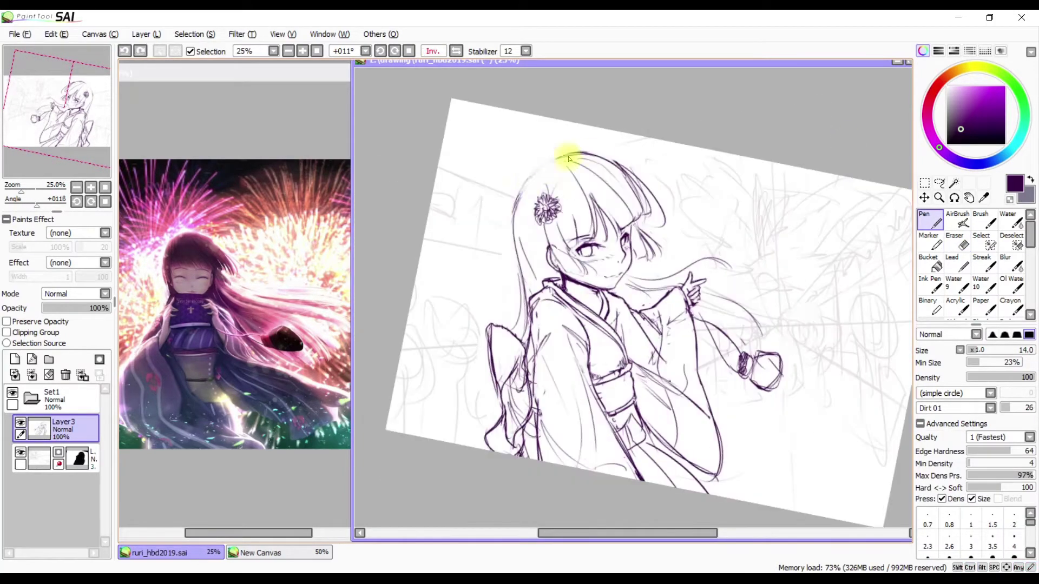
pyautogui.press('h')
pyautogui.press('Home')
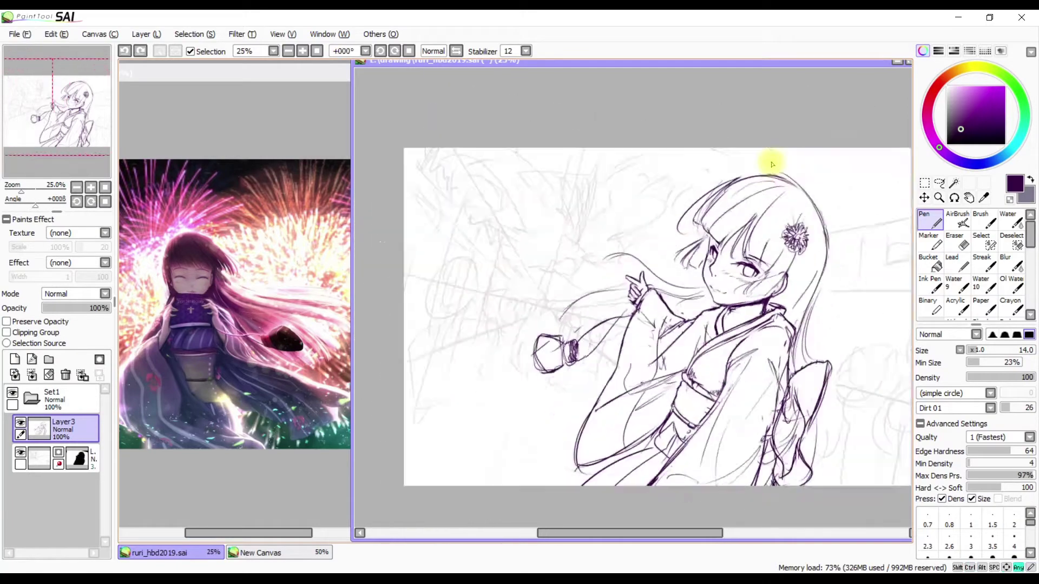
# Refine the long back hair strands falling toward the bow, then undo the last stroke
pyautogui.press('h')
pyautogui.press('h')
pyautogui.press('h')
pyautogui.press('h')
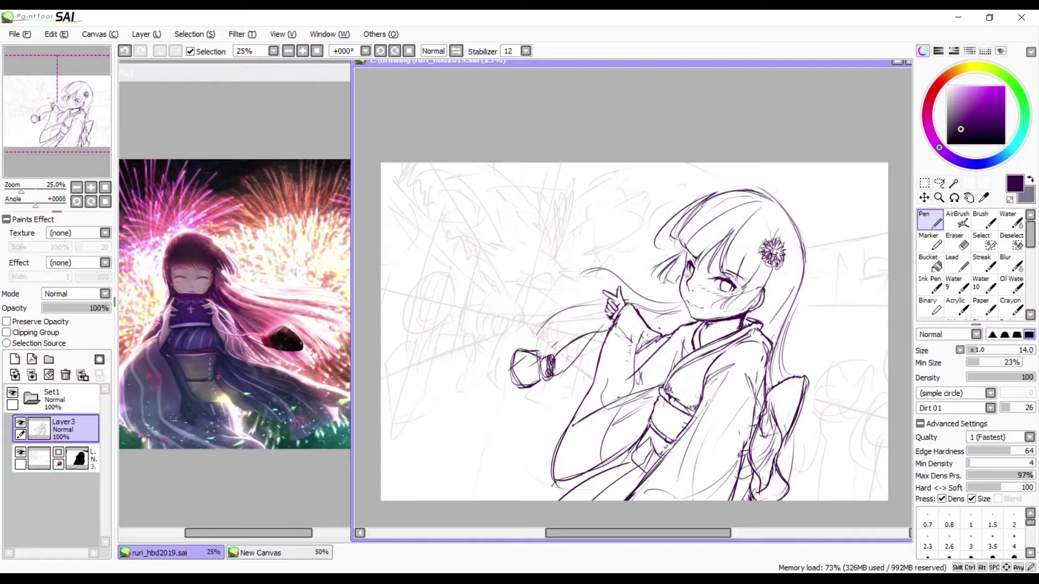
pyautogui.hotkey('ctrl', 'z')
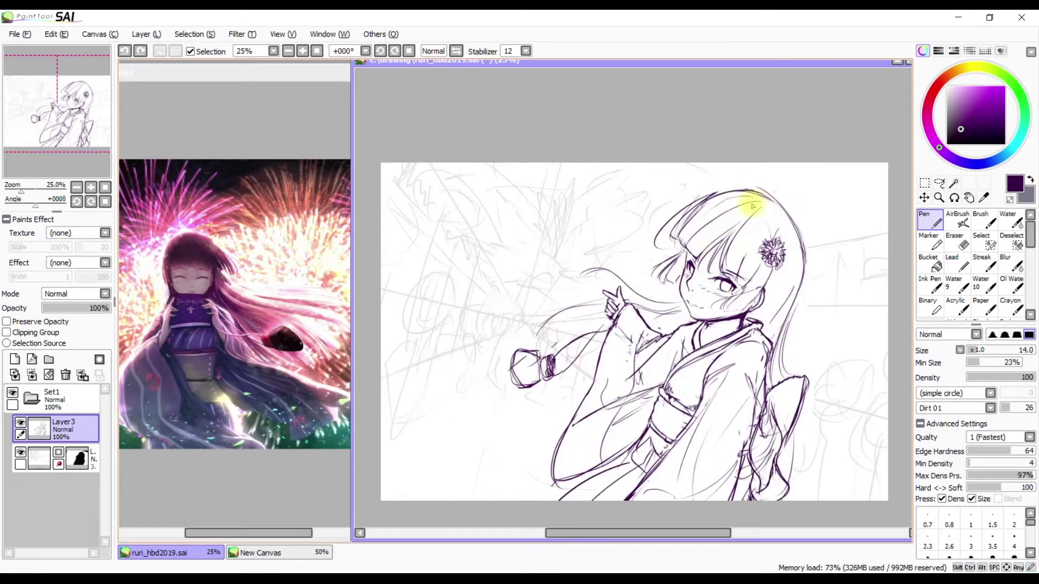
# Add fine strands through the fringe and around the flower with the size 14 Pen, undoing a misplaced stroke
pyautogui.press('h')
pyautogui.press('h')
pyautogui.press('h')
pyautogui.press('h')
pyautogui.moveTo(675, 241); pyautogui.dragTo(685, 249)
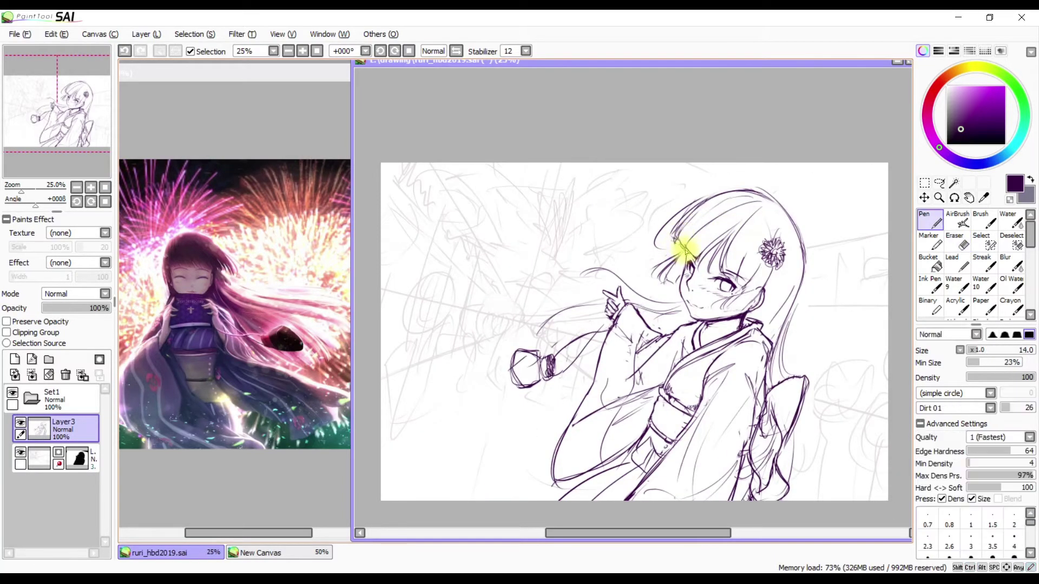
pyautogui.hotkey('ctrl', 'z')
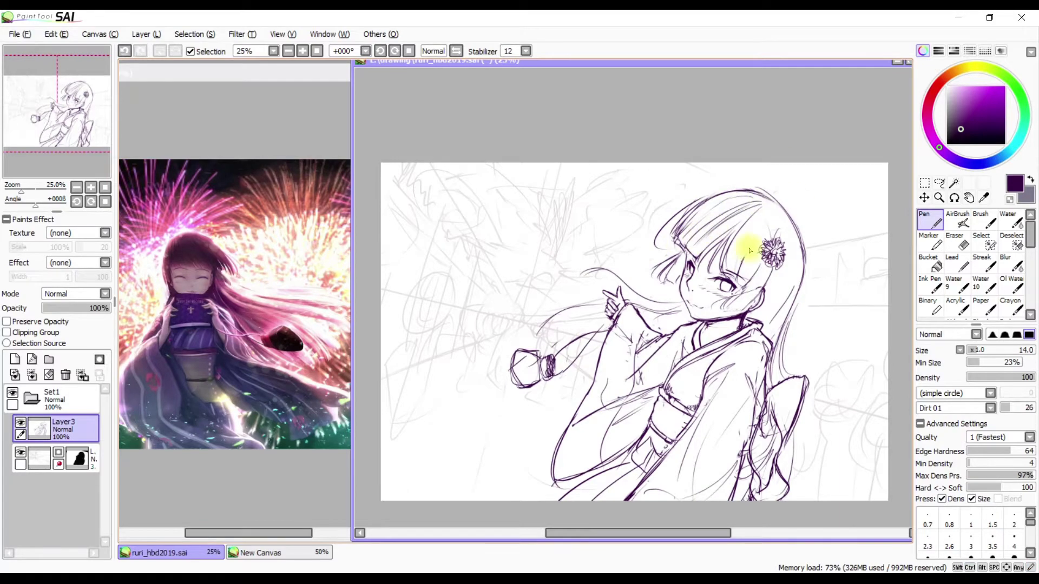
pyautogui.press('h')
pyautogui.moveTo(487, 238)
pyautogui.mouseDown()
pyautogui.moveTo(510, 274)
pyautogui.moveTo(490, 217)
pyautogui.mouseUp()
pyautogui.press('h')
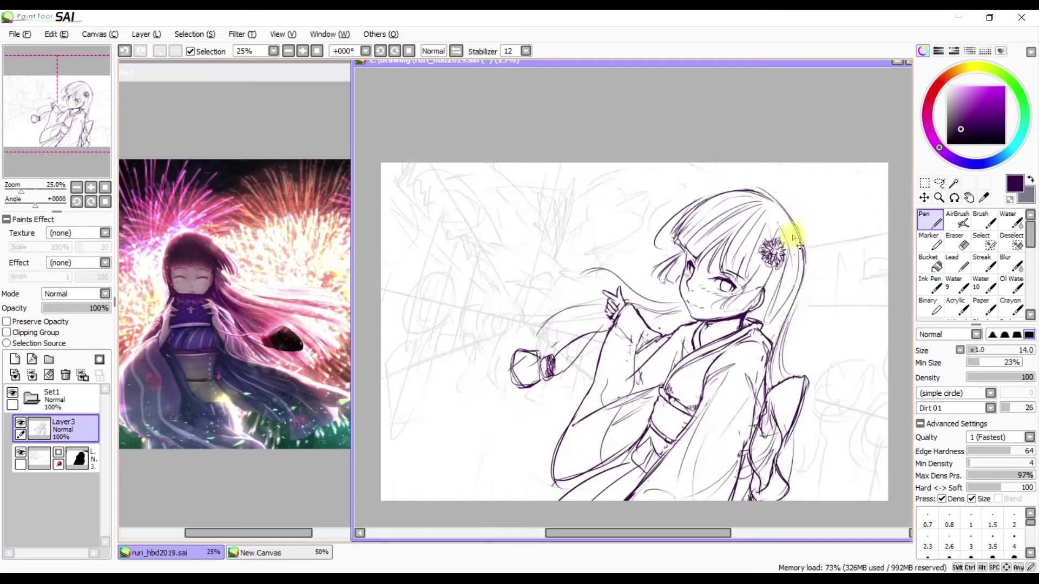
# Sketch additional wind-blown hair strands near the raised sleeve and pouch cord with the size 14 Pen
pyautogui.press('h')
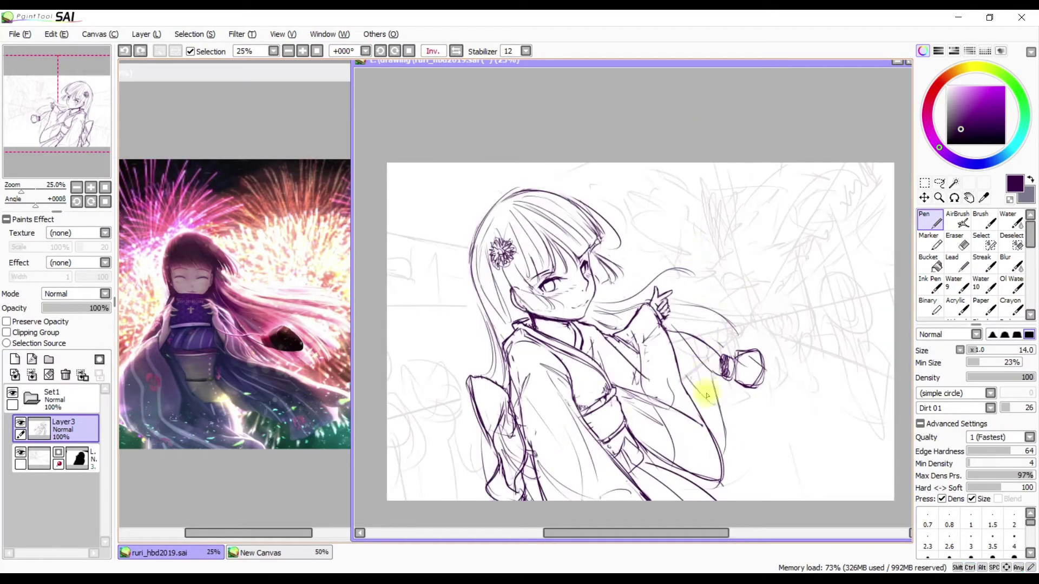
pyautogui.press('h')
pyautogui.press('h')
pyautogui.moveTo(676, 365)
pyautogui.mouseDown()
pyautogui.moveTo(719, 359)
pyautogui.moveTo(752, 333)
pyautogui.mouseUp()
pyautogui.press('h')
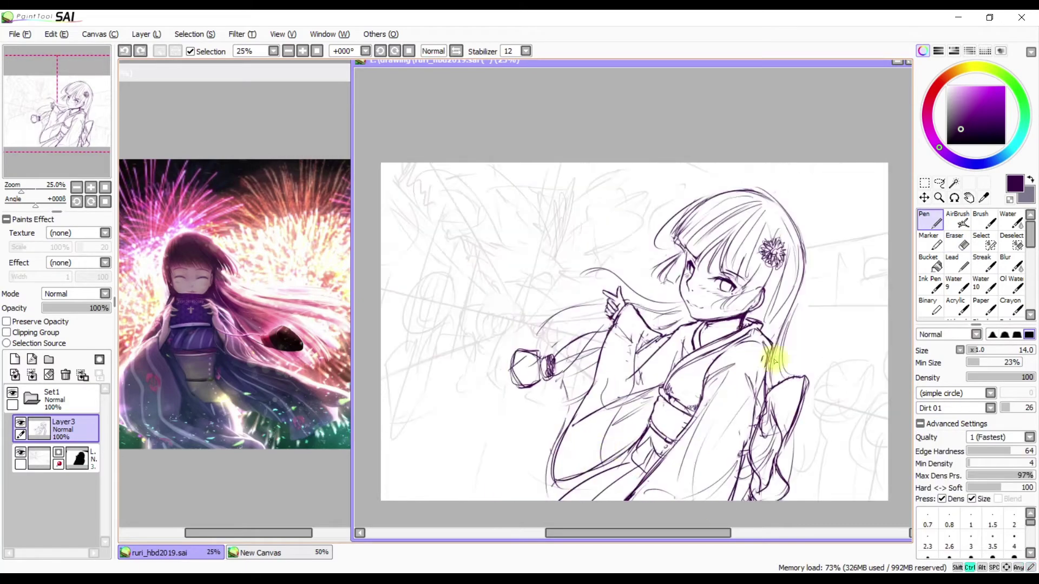
# Erase and redraw the flowing hair strands around the raised sleeve using a size 71 Eraser and size 14 Pen
pyautogui.press('e')
pyautogui.press('h')
pyautogui.press('n')
pyautogui.press('e')
pyautogui.press('n')
pyautogui.moveTo(691, 364); pyautogui.dragTo(719, 332)
pyautogui.press('h')
pyautogui.press('h')
pyautogui.press('e')
pyautogui.moveTo(698, 398); pyautogui.dragTo(703, 354)
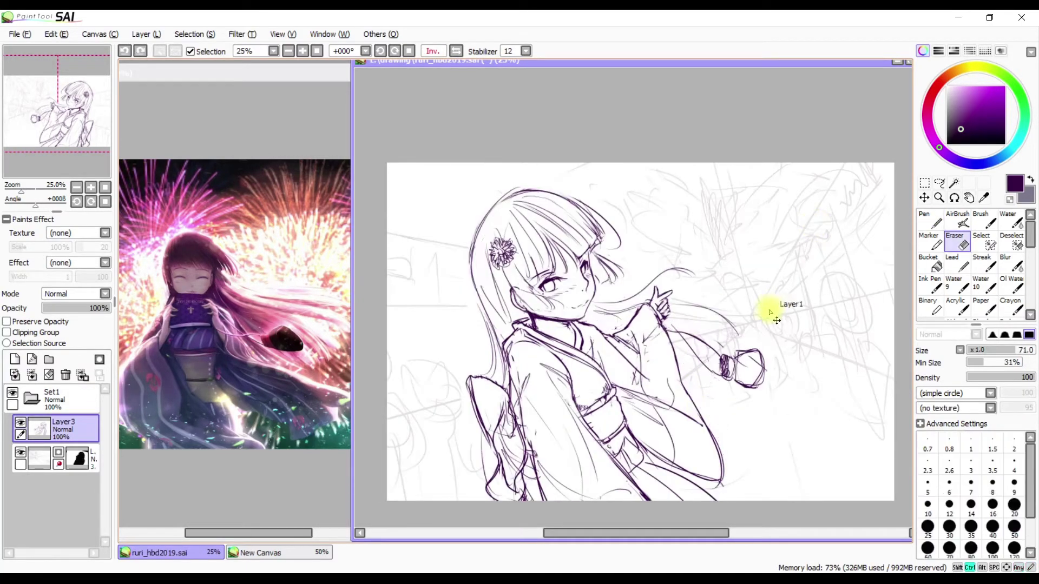
# Draw more loose hair strands streaming between the sleeve and the pouch with the size 14 Pen
pyautogui.press('h')
pyautogui.press('n')
pyautogui.press('e')
pyautogui.moveTo(584, 361)
pyautogui.mouseDown()
pyautogui.moveTo(565, 405)
pyautogui.moveTo(573, 428)
pyautogui.mouseUp()
pyautogui.press('n')
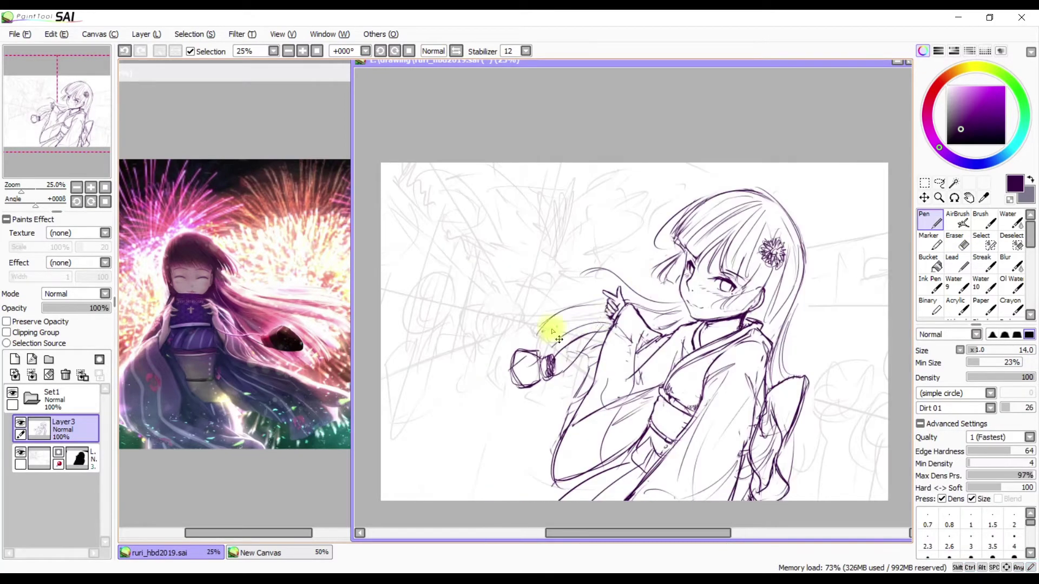
pyautogui.press('h')
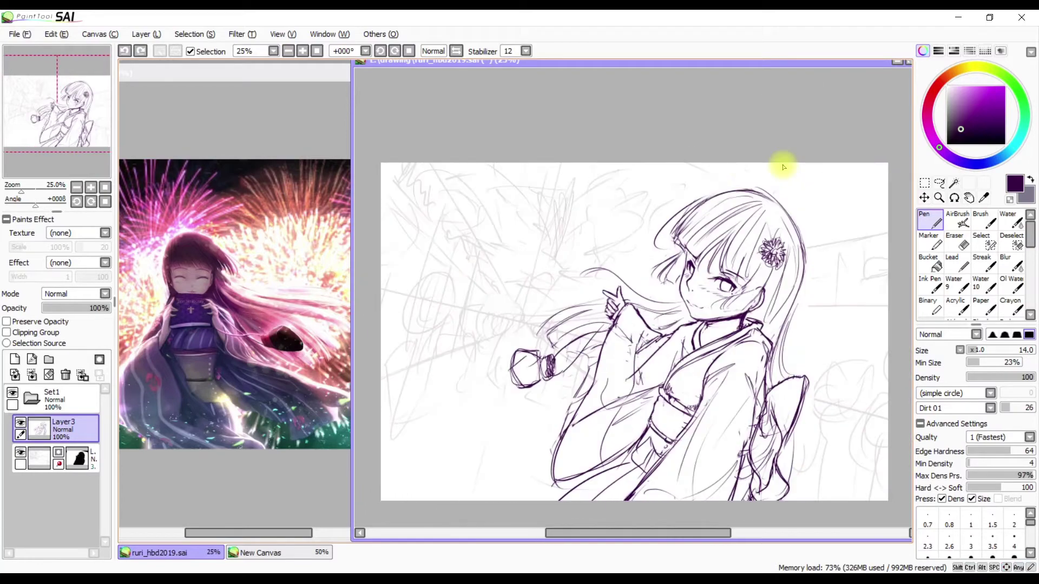
# Set Layer3 to Multiply, add a new layer in folder Set2 below it, and choose a muted purple for the Pen
pyautogui.hotkey('ctrl', 'shift', 'n')
pyautogui.keyDown('alt'); pyautogui.click(784, 162); pyautogui.keyUp('alt')
pyautogui.press('b')
pyautogui.press('h')
pyautogui.press('n')
# Fill the girl's hair, face, kimono and bow with a flat muted purple silhouette on Layer4
pyautogui.moveTo(626, 172)
pyautogui.mouseDown()
pyautogui.moveTo(719, 261)
pyautogui.moveTo(749, 375)
pyautogui.mouseUp()
pyautogui.press('h')
pyautogui.moveTo(487, 206); pyautogui.dragTo(505, 325)
pyautogui.moveTo(519, 205); pyautogui.dragTo(568, 217)
pyautogui.press('h')
pyautogui.moveTo(681, 216); pyautogui.dragTo(738, 239)
pyautogui.moveTo(768, 379); pyautogui.dragTo(765, 486)
pyautogui.moveTo(596, 413)
pyautogui.mouseDown()
pyautogui.moveTo(608, 424)
pyautogui.moveTo(631, 341)
pyautogui.moveTo(657, 364)
pyautogui.mouseUp()
# Tidy the silhouette's edges and fill in the raised hand using a size 41 Eraser and size 67 Pen
pyautogui.press('e')
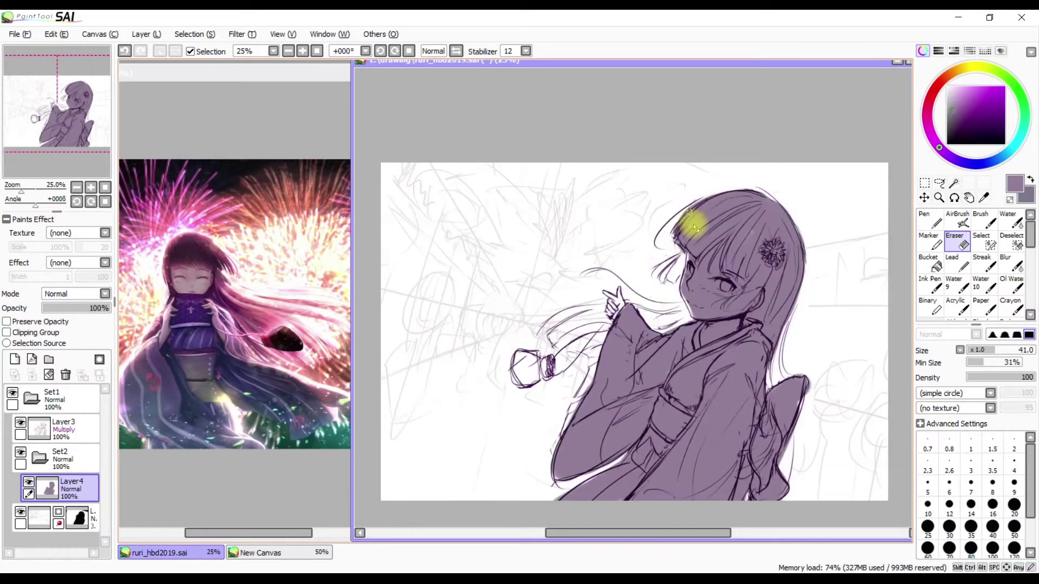
pyautogui.press('n')
pyautogui.press('e')
pyautogui.press('n')
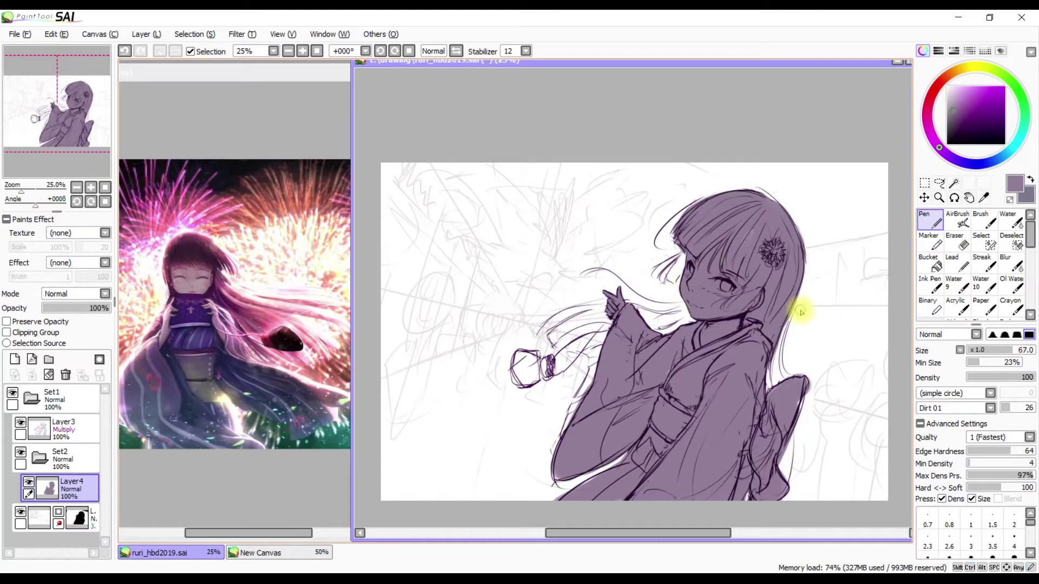
pyautogui.moveTo(799, 309); pyautogui.dragTo(801, 313)
# Select the eye nearest the flower on Layer3 and adjust it with a transform, checking the mirrored view
pyautogui.keyDown('ctrl'); pyautogui.click(801, 313); pyautogui.keyUp('ctrl')
pyautogui.press('m')
pyautogui.moveTo(643, 212)
pyautogui.mouseDown()
pyautogui.moveTo(671, 227)
pyautogui.moveTo(666, 250)
pyautogui.mouseUp()
pyautogui.hotkey('ctrl', 't')
pyautogui.press('Delete')
pyautogui.press('h')
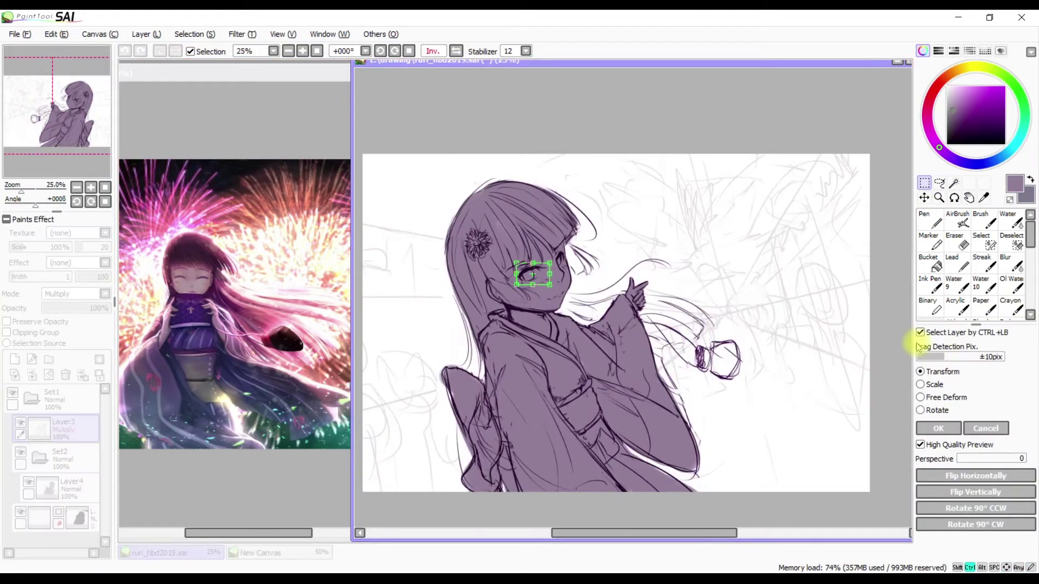
pyautogui.click(938, 428)
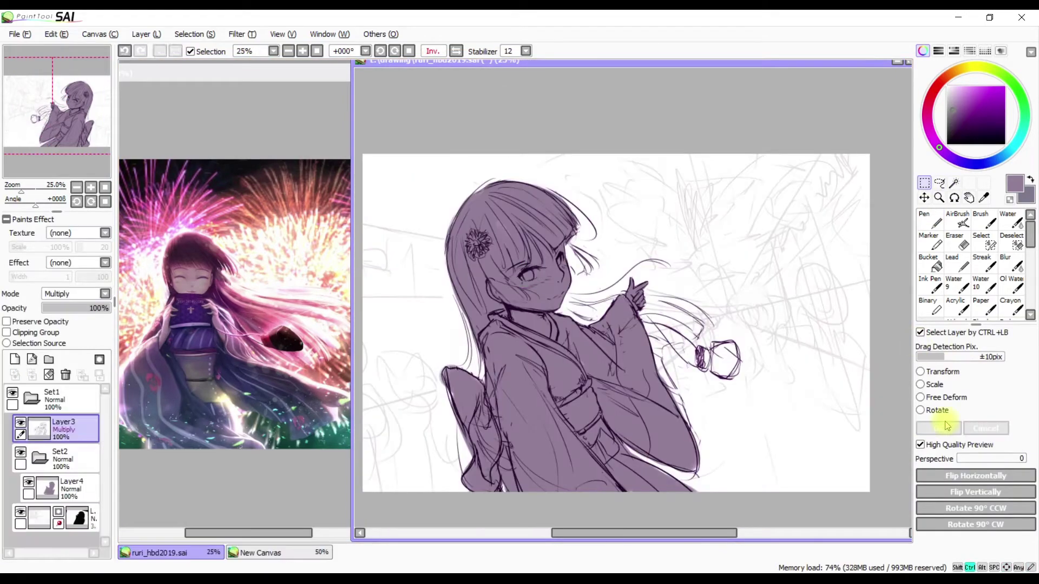
# Undo the last change, transform the eye nearest the flower again, and clear the selection
pyautogui.press('h')
pyautogui.press('Delete')
pyautogui.hotkey('ctrl', '+')
pyautogui.hotkey('ctrl', 'z')
pyautogui.hotkey('ctrl', 't')
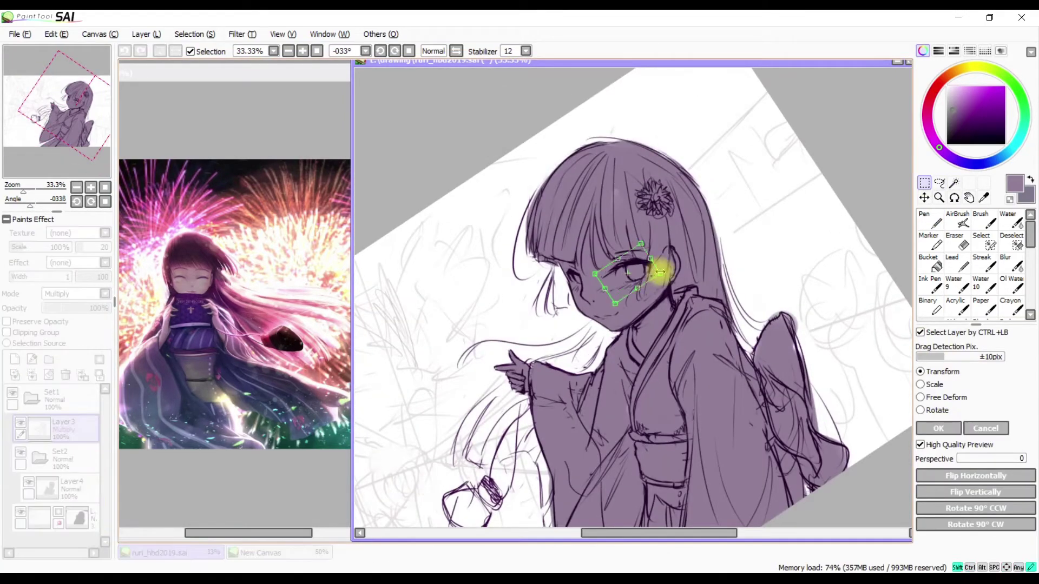
pyautogui.press('Delete')
pyautogui.hotkey('ctrl', 'd')
pyautogui.press('h')
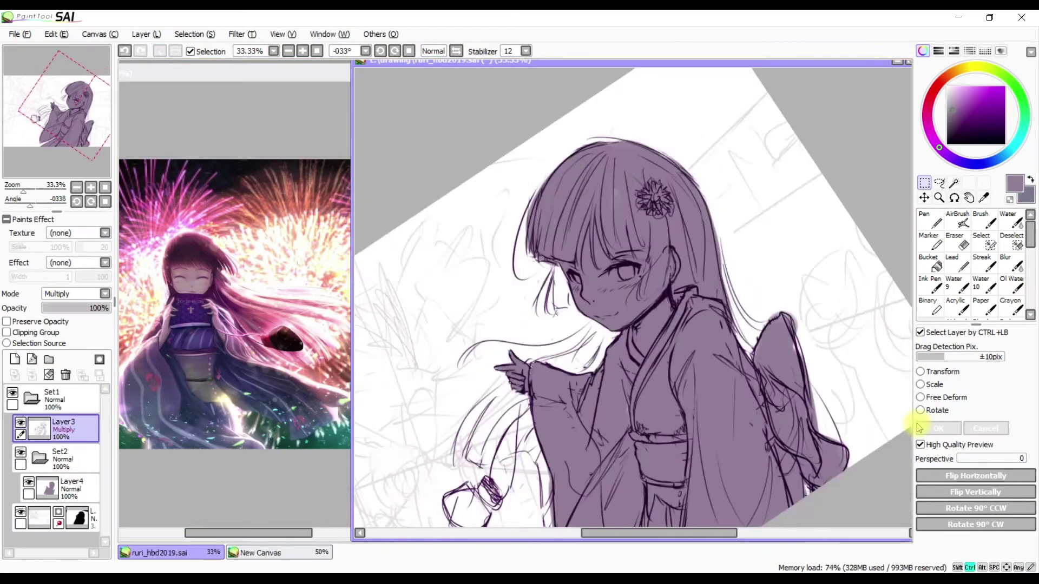
# Fill the drawstring pouch with the muted purple on Layer4 using an enlarged Pen at size 119
pyautogui.press('h')
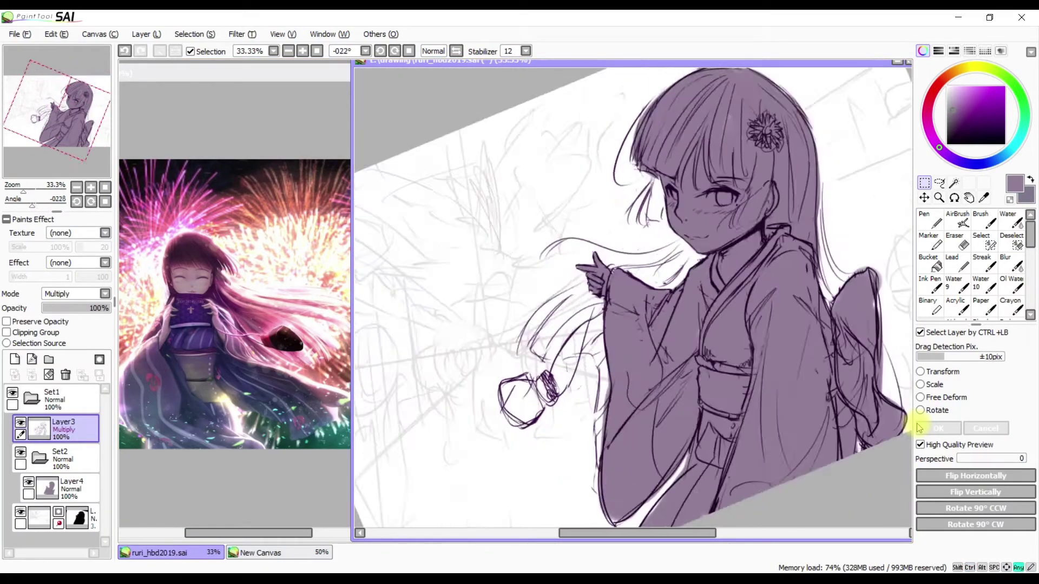
pyautogui.hotkey('ctrl', '-')
pyautogui.press('n')
pyautogui.keyDown('ctrl'); pyautogui.click(828, 371); pyautogui.keyUp('ctrl')
pyautogui.press(']')
pyautogui.press(']')
pyautogui.press(']')
pyautogui.press(']')
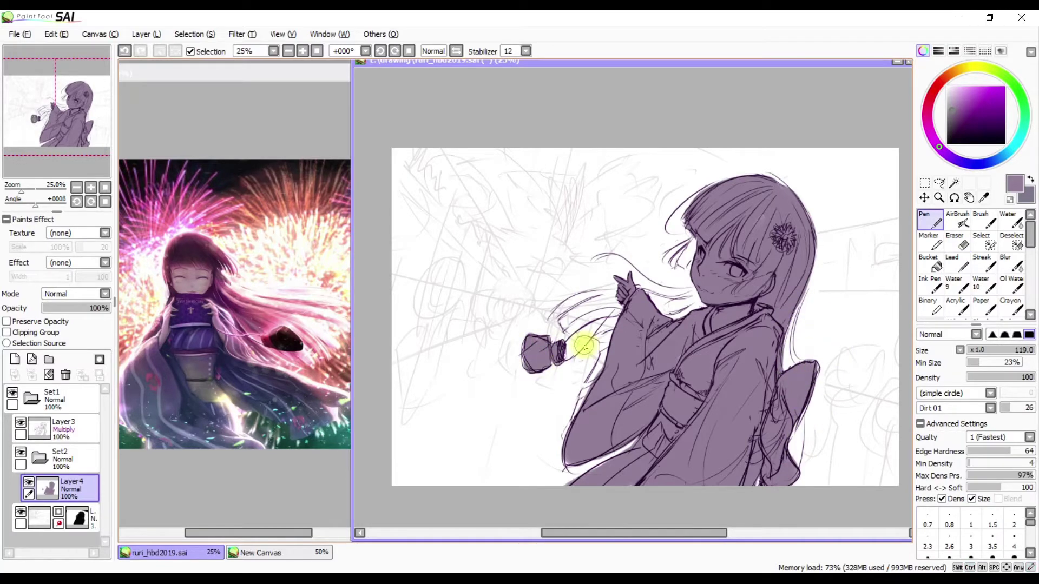
# Paint the flowing hair strands near the raised hand in light greyish purple on a new layer beneath Layer4, using the Pen at size 141
pyautogui.hotkey('ctrl', 'shift', 'n')
pyautogui.click(948, 102)
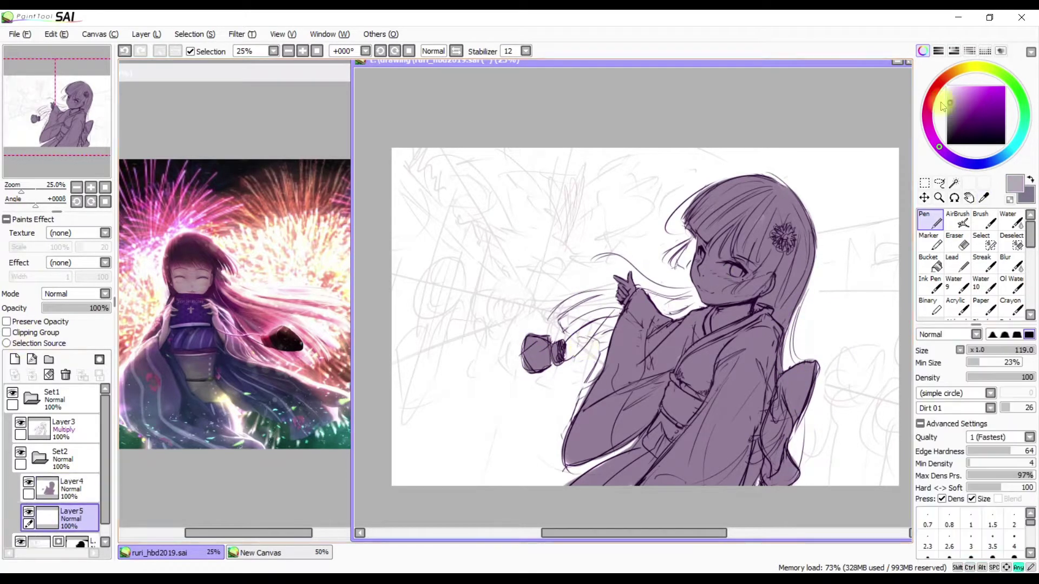
pyautogui.press(']')
pyautogui.press(']')
pyautogui.moveTo(598, 287); pyautogui.dragTo(693, 300)
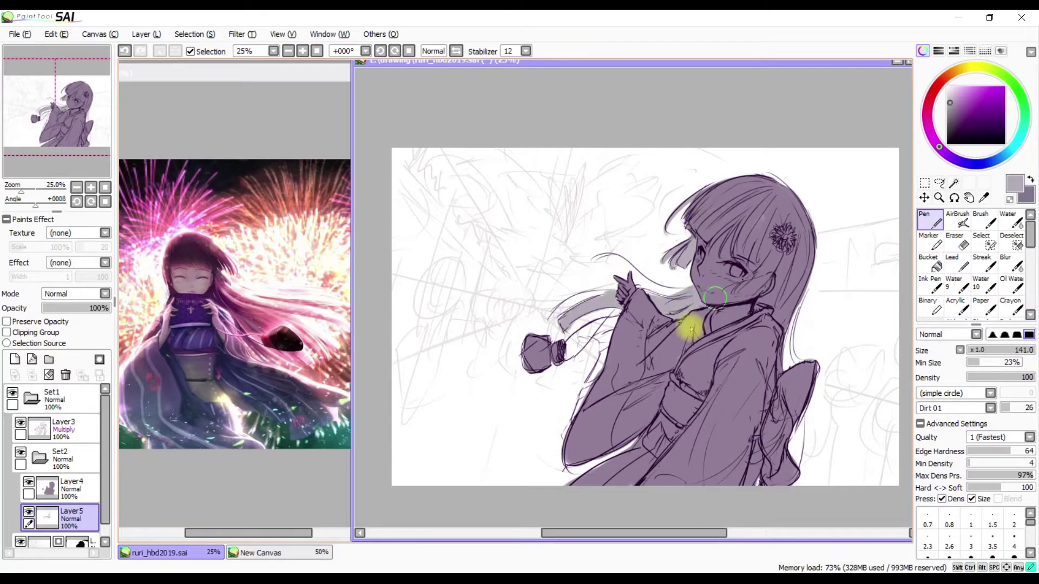
# Fill the remaining hair strands, including those behind the back, then tint Layer5 bluish grey with Preserve Opacity on
pyautogui.press('h')
pyautogui.press('h')
pyautogui.press('h')
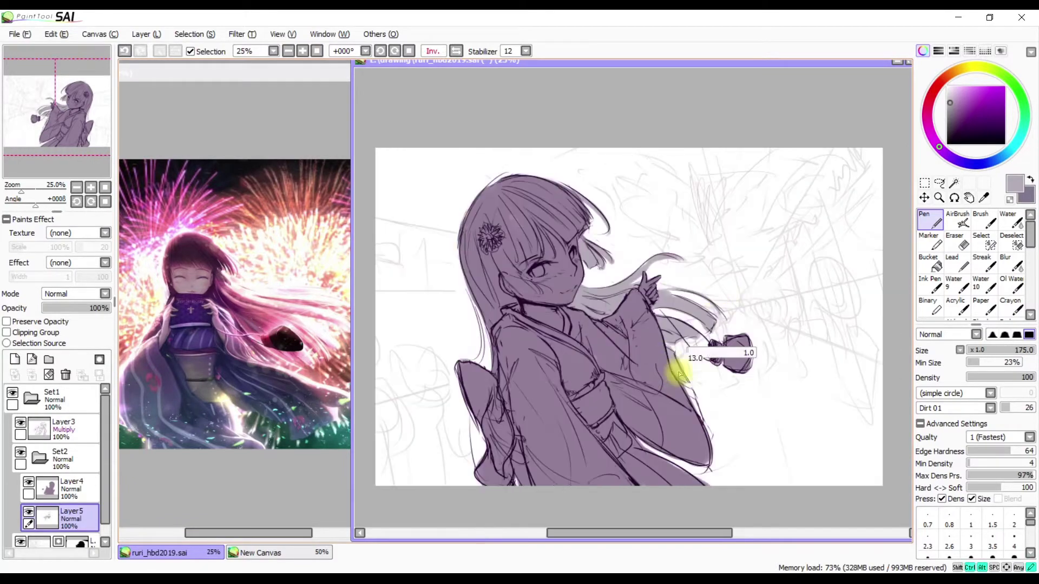
pyautogui.press('h')
pyautogui.press('h')
pyautogui.press('h')
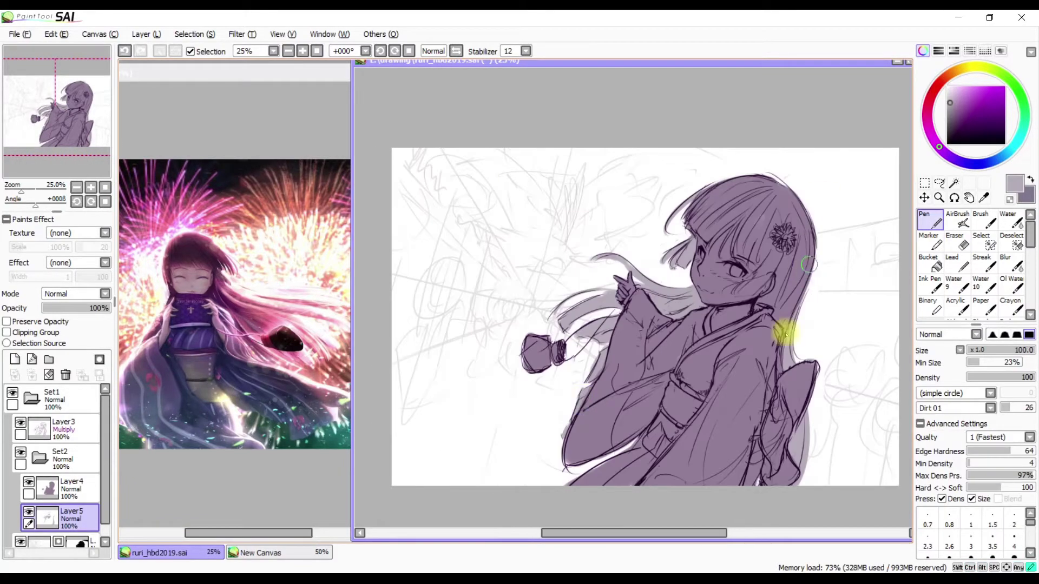
pyautogui.hotkey('ctrl', 'u')
pyautogui.click(868, 121)
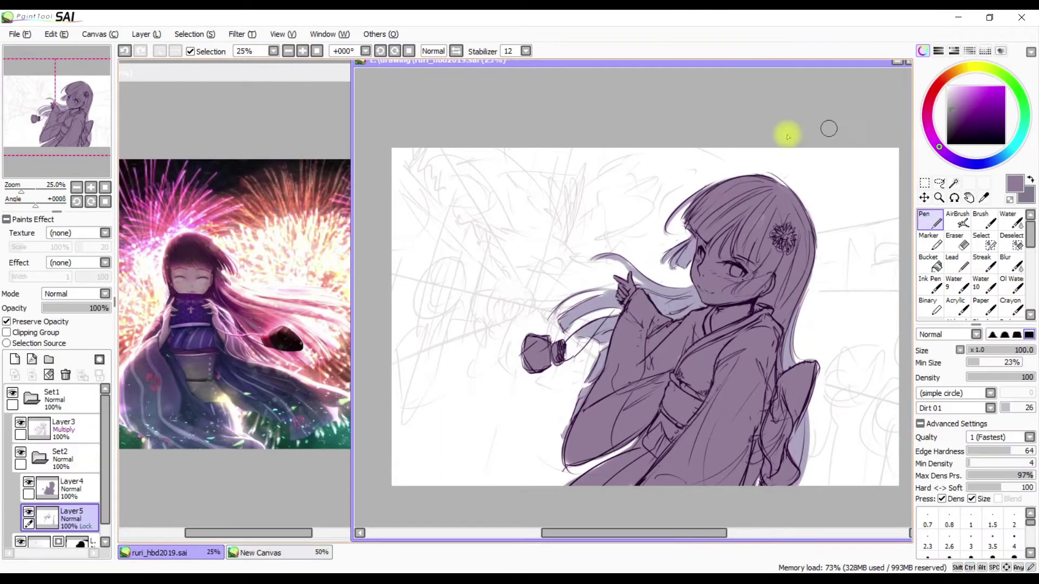
# Clean up the hair edges on Layer5 with the Eraser, enlarging it to size 188 and up to 500, with Preserve Opacity off
pyautogui.press('e')
pyautogui.press('h')
pyautogui.press(']')
pyautogui.press(']')
pyautogui.press(']')
pyautogui.press(']')
pyautogui.press(']')
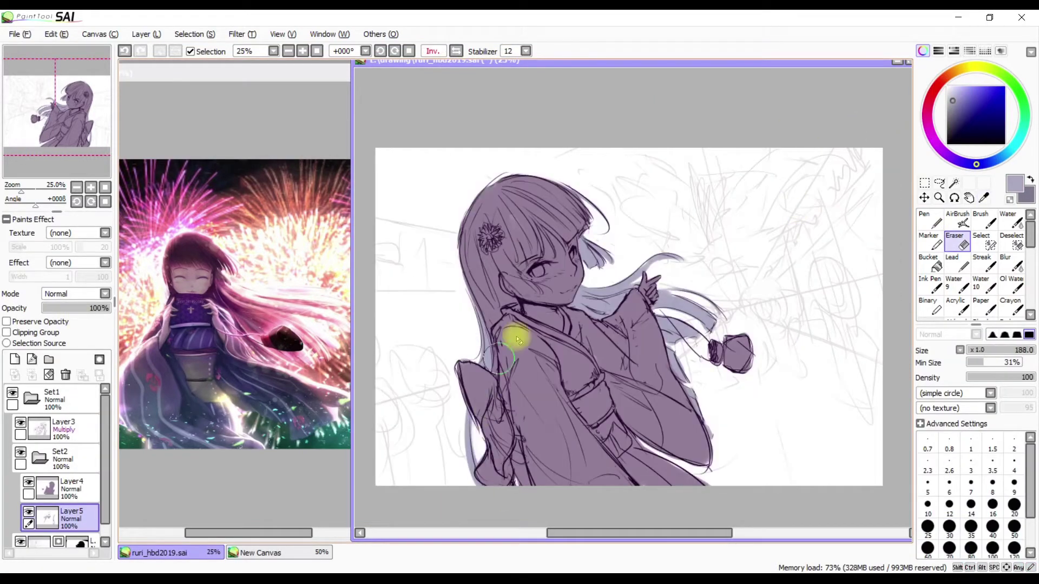
pyautogui.press('h')
pyautogui.press(']')
pyautogui.press(']')
pyautogui.press(']')
pyautogui.press(']')
pyautogui.press(']')
pyautogui.press(']')
pyautogui.press(']')
pyautogui.hscroll(-2, 677, 215)
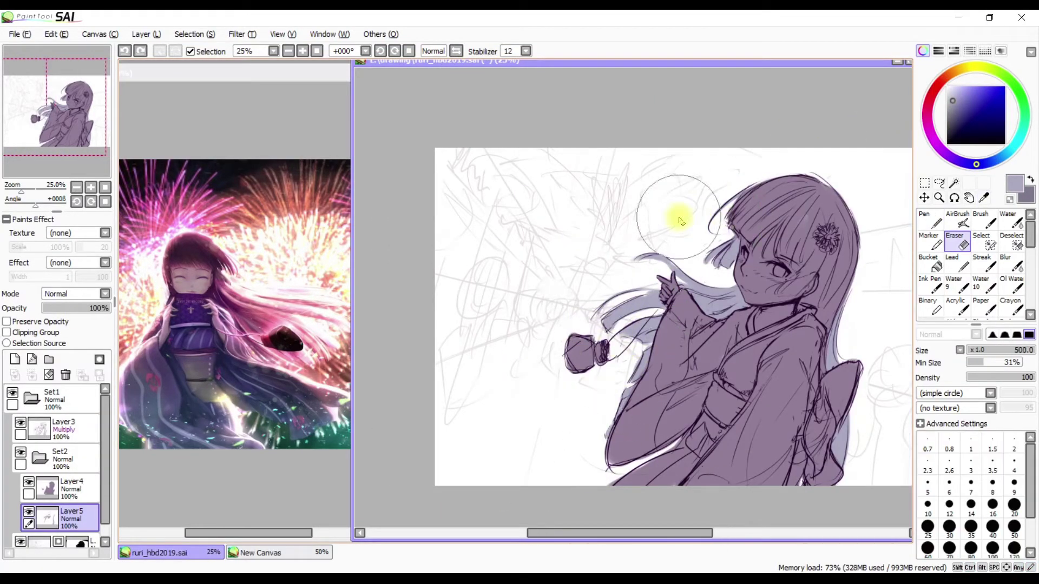
# Create the Set3 folder at the bottom of the stack and block in a pale blue wall behind the girl on a new layer inside it
pyautogui.press('Delete')
pyautogui.click(70, 499)
pyautogui.press('n')
pyautogui.hotkey('ctrl', 'shift', 'n')
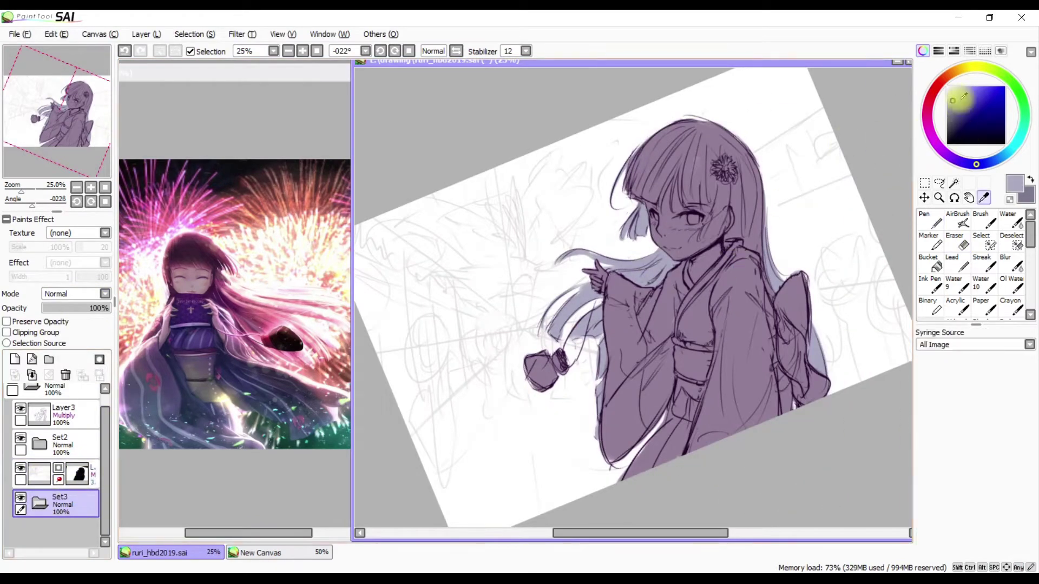
pyautogui.keyDown('alt'); pyautogui.click(607, 225); pyautogui.keyUp('alt')
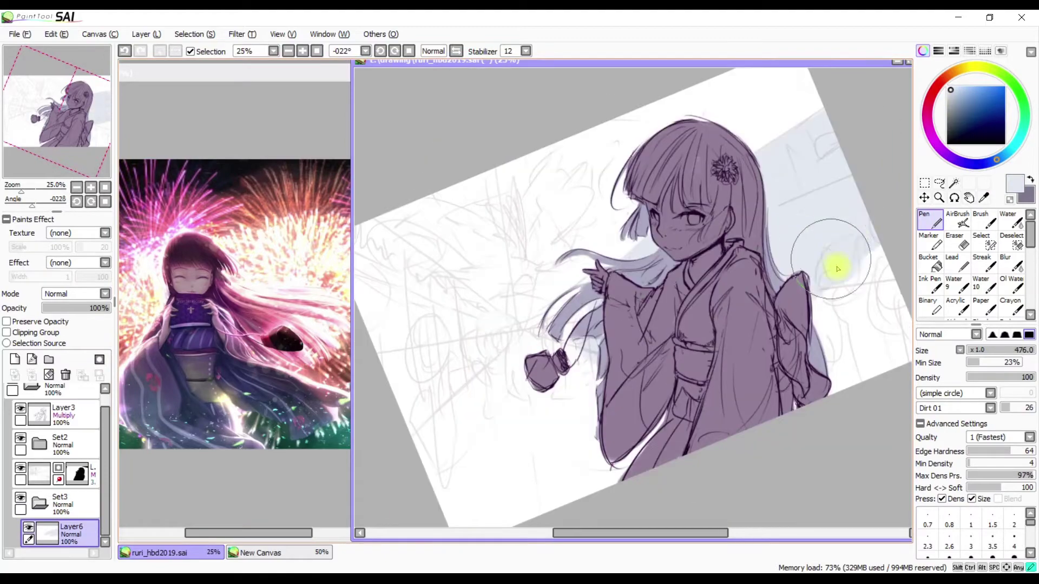
# Add a Multiply clipping layer above Set2 and fill it with pale bluish grey using the Bucket
pyautogui.press('Delete')
pyautogui.press('-')
pyautogui.click(63, 447)
pyautogui.hotkey('ctrl', 'shift', 'n')
pyautogui.keyDown('alt'); pyautogui.click(701, 275); pyautogui.keyUp('alt')
pyautogui.press('g')
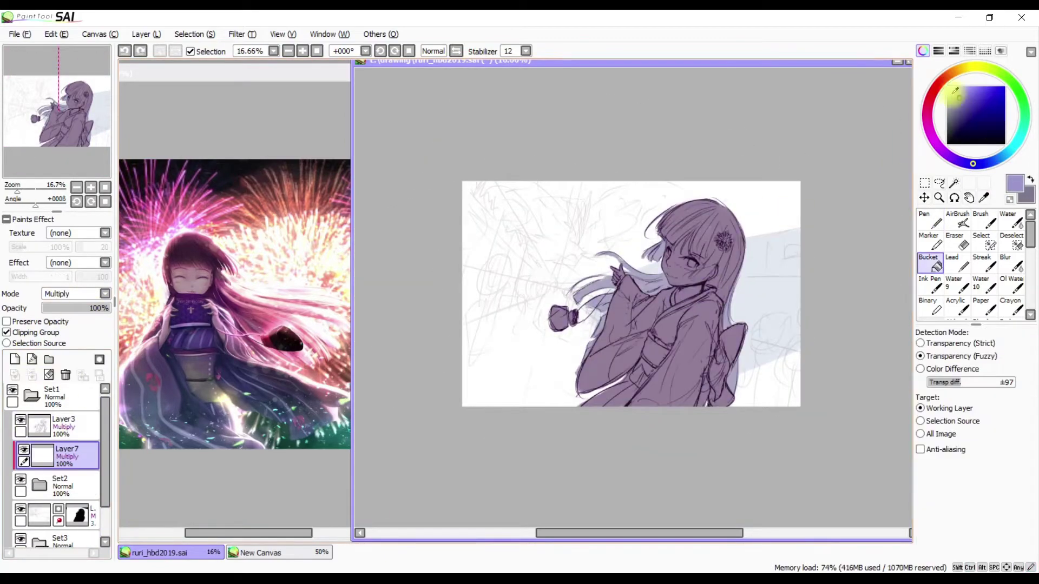
pyautogui.click(810, 211)
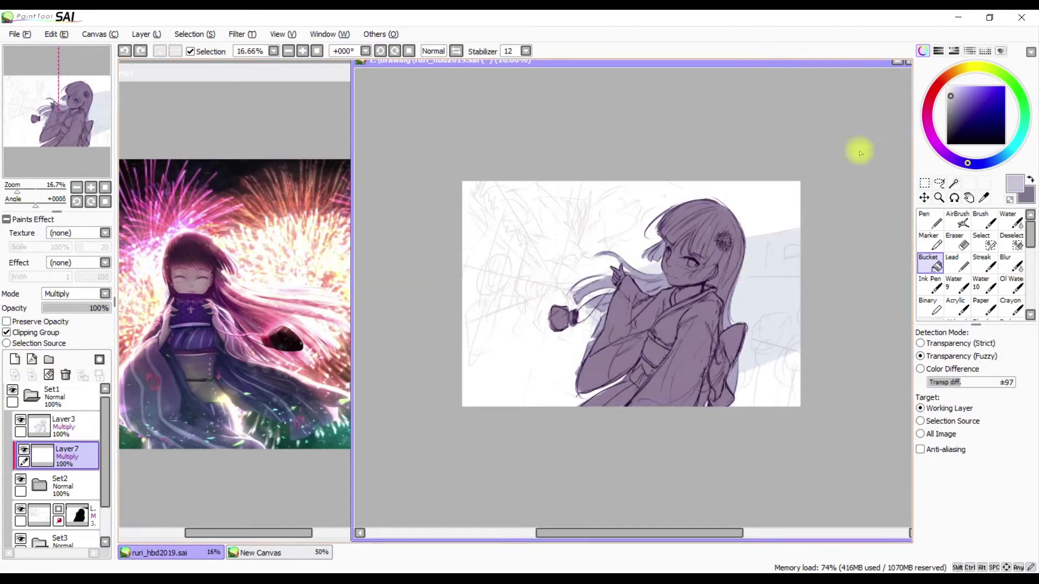
# Block in the wall opposite the girl and the ground in pale blue on Layer6, using the Pen at sizes 306 and 500
pyautogui.click(81, 528)
pyautogui.press('n')
pyautogui.press('h')
pyautogui.moveTo(649, 299); pyautogui.dragTo(765, 283)
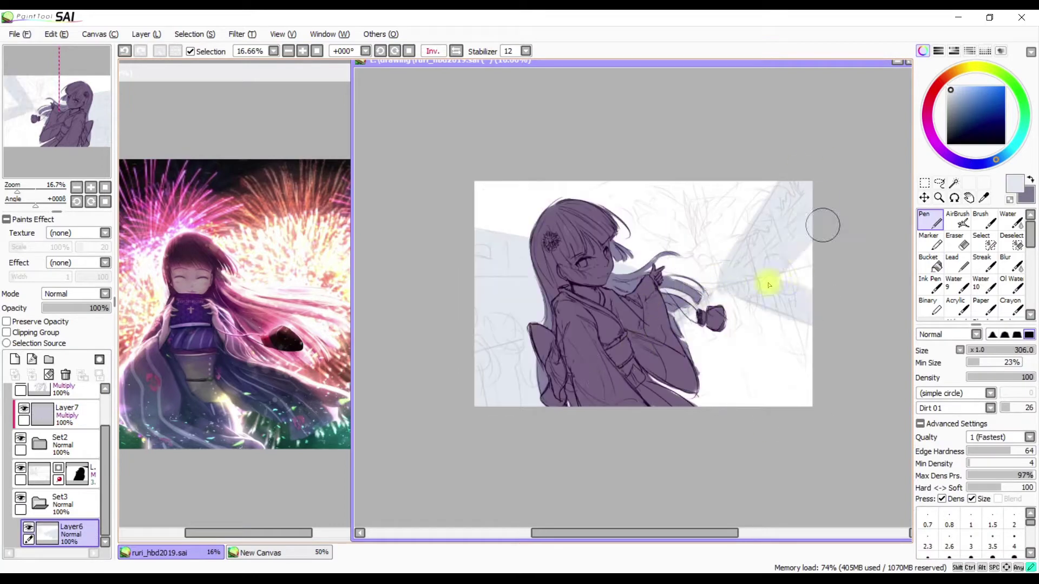
pyautogui.press('h')
pyautogui.moveTo(538, 301); pyautogui.dragTo(728, 352)
pyautogui.press('h')
pyautogui.press('e')
pyautogui.press('n')
pyautogui.press('h')
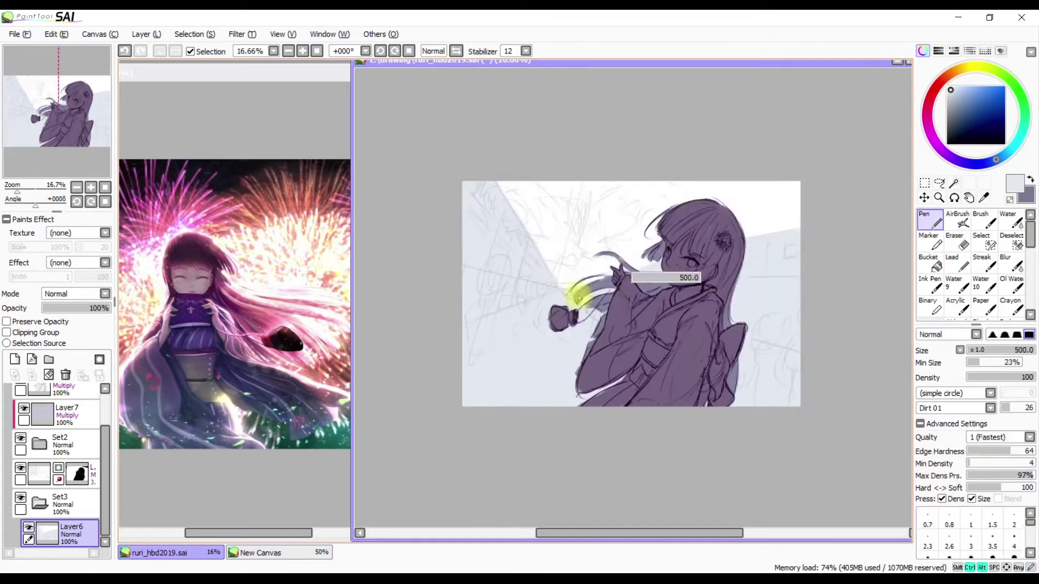
# Fill a new layer beneath Layer6 with dark slate purple for the sky, and add an Overlay layer above that fill
pyautogui.click(929, 263)
pyautogui.click(807, 168)
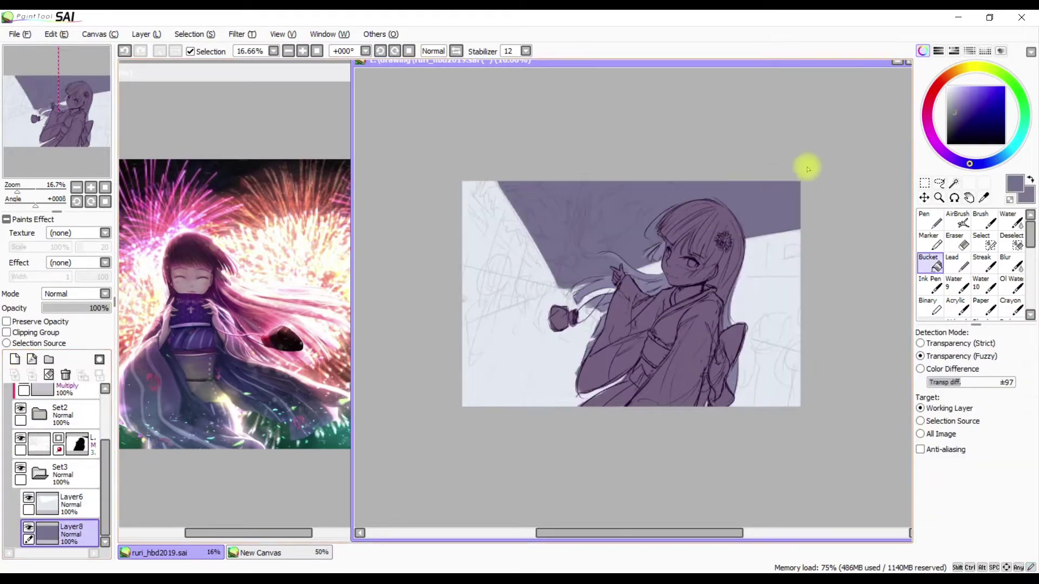
pyautogui.click(961, 87)
pyautogui.press('b')
pyautogui.click(105, 294)
pyautogui.click(59, 328)
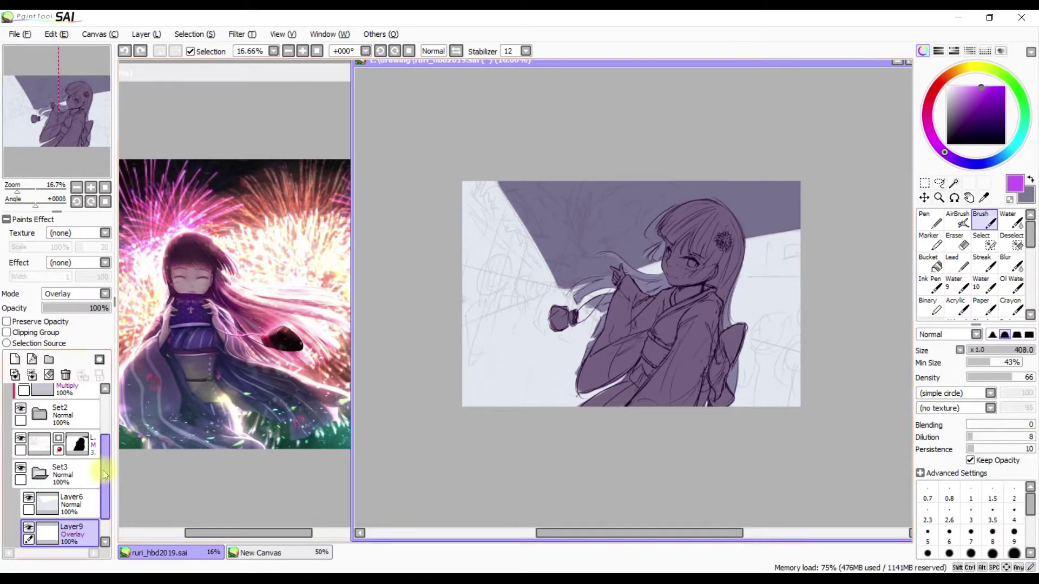
# Shade the sky on the Overlay layer with a purple gradient and pinkish horizon, blending with the Brush and Water tools
pyautogui.moveTo(599, 231); pyautogui.dragTo(629, 249)
pyautogui.press('h')
pyautogui.press('h')
pyautogui.moveTo(703, 195)
pyautogui.mouseDown()
pyautogui.moveTo(638, 186)
pyautogui.moveTo(596, 209)
pyautogui.mouseUp()
pyautogui.press('h')
pyautogui.moveTo(758, 206); pyautogui.dragTo(677, 217)
pyautogui.press('h')
pyautogui.press('w')
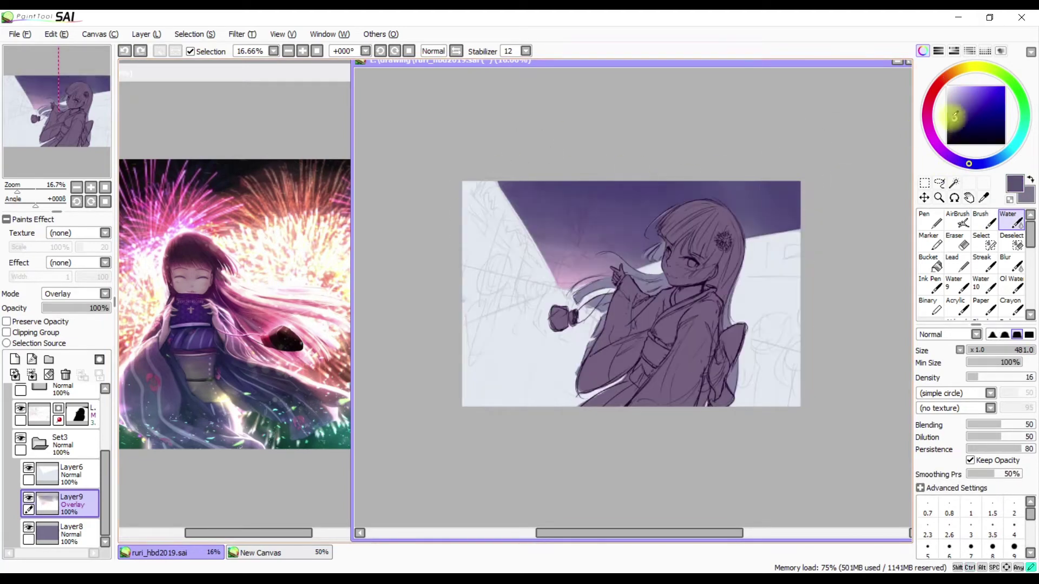
pyautogui.press('h')
pyautogui.press('h')
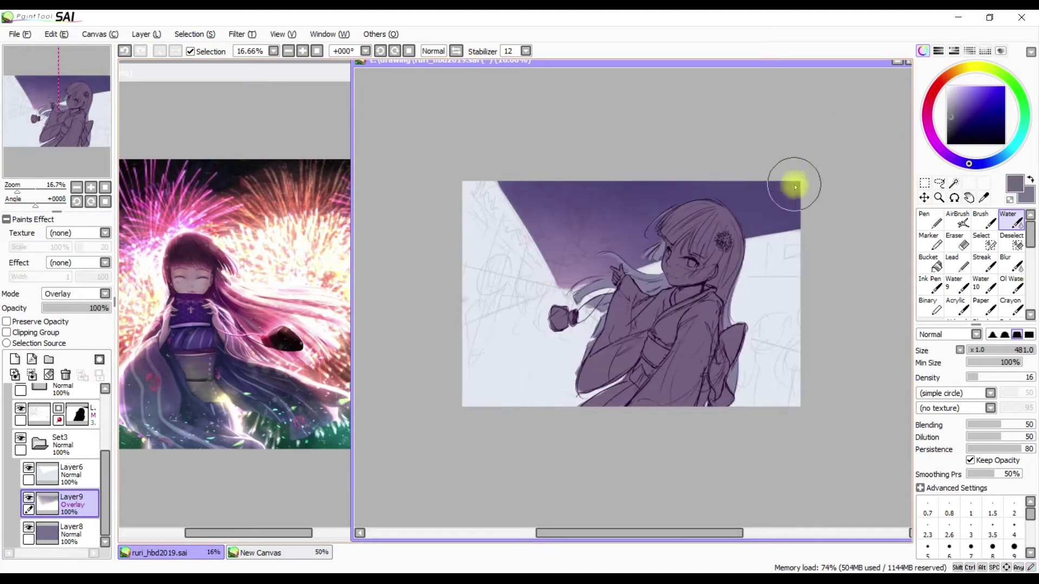
# Block in the ground wedge in muted purple on a new clipping layer above Layer6, using the Brush and Pen
pyautogui.click(15, 359)
pyautogui.click(49, 334)
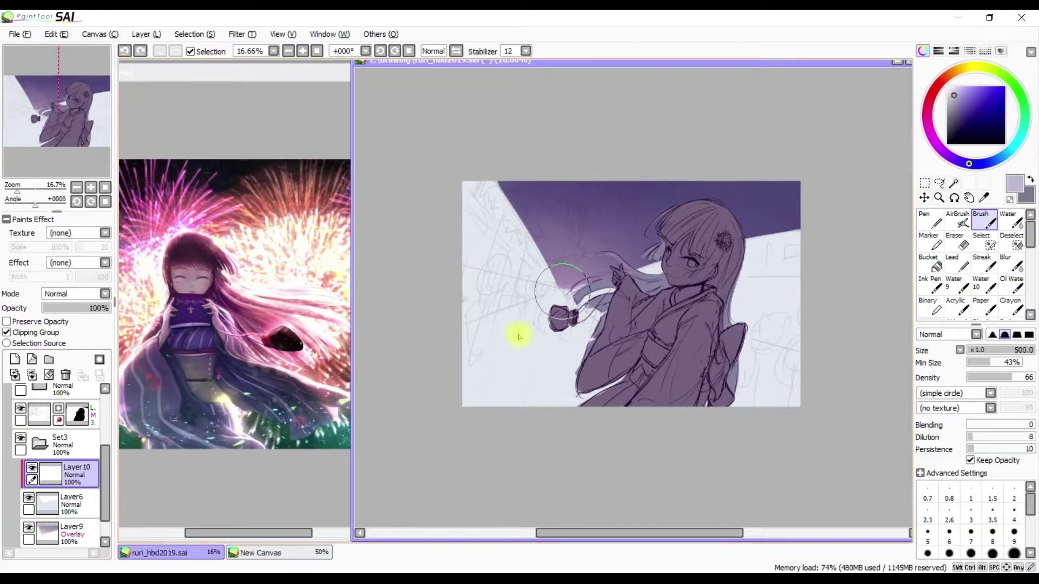
pyautogui.press('b')
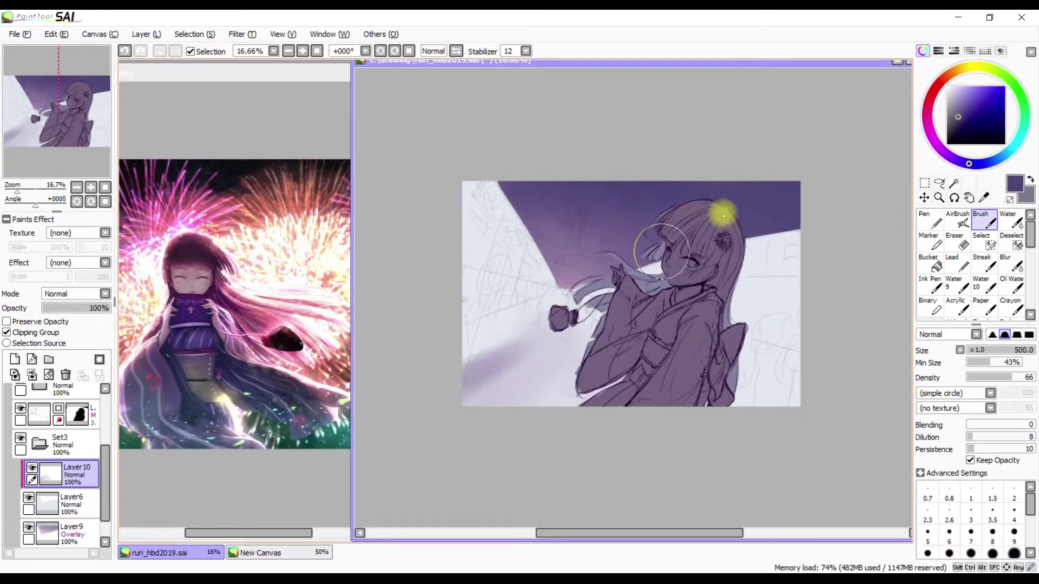
pyautogui.press('h')
pyautogui.press('h')
pyautogui.keyDown('alt'); pyautogui.click(575, 260); pyautogui.keyUp('alt')
pyautogui.moveTo(487, 357)
pyautogui.mouseDown()
pyautogui.moveTo(551, 305)
pyautogui.moveTo(487, 390)
pyautogui.mouseUp()
pyautogui.press('n')
pyautogui.press('h')
pyautogui.press('h')
pyautogui.press('e')
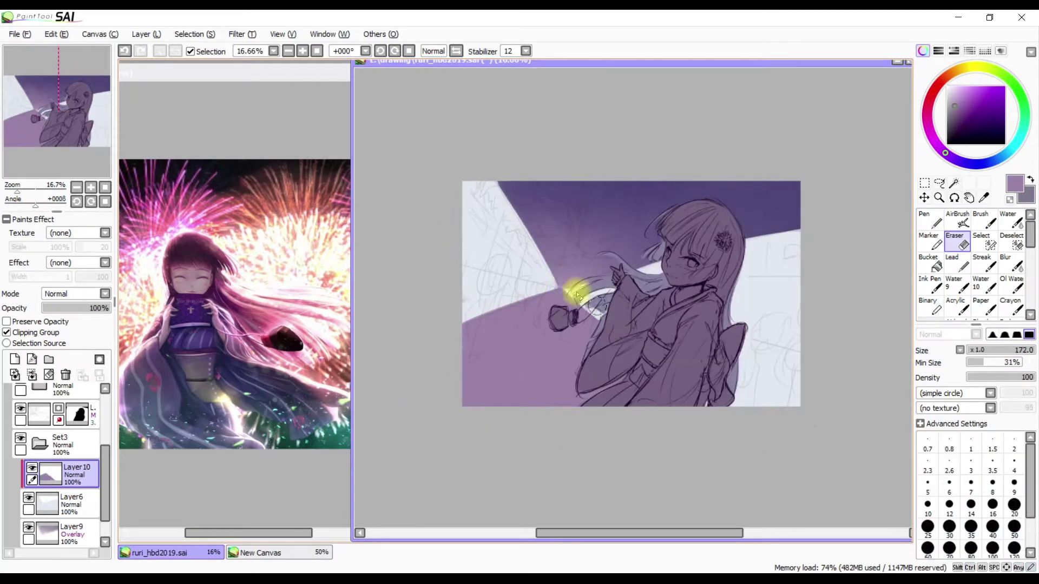
# Refine the ground and wall edges around the vanishing point on Layer10 and Layer6 with the size 172 Eraser
pyautogui.hotkey('ctrl', 'z')
pyautogui.moveTo(620, 328); pyautogui.dragTo(491, 296)
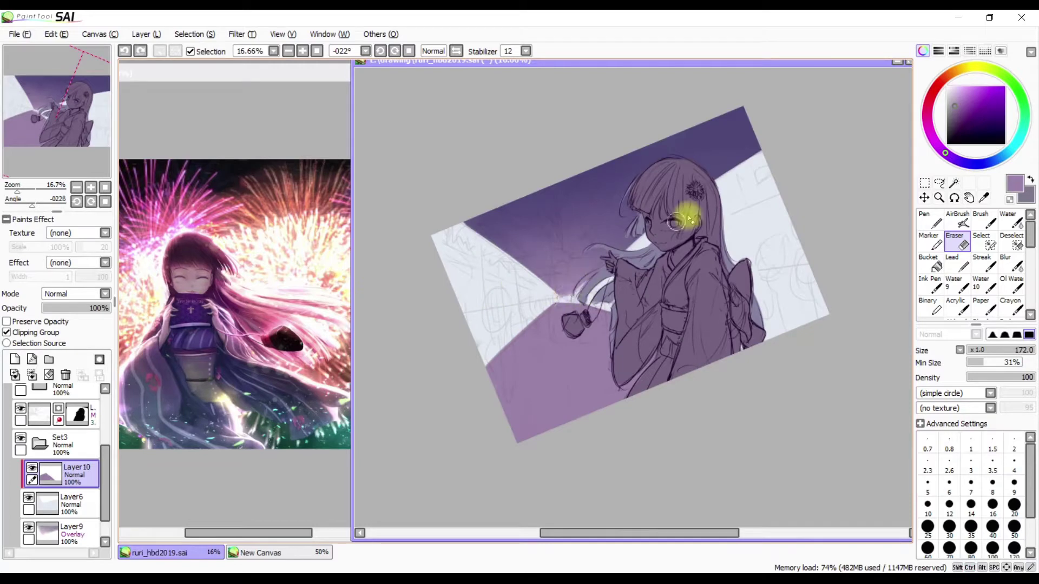
pyautogui.press('Down')
pyautogui.moveTo(597, 297)
pyautogui.mouseDown()
pyautogui.moveTo(565, 291)
pyautogui.moveTo(690, 188)
pyautogui.mouseUp()
pyautogui.hotkey('ctrl', 'z')
pyautogui.hotkey('ctrl', 'z')
# Blend a sampled pinkish purple into the far end of the ground on Layer10 with Preserve Opacity on and a size 500 Brush
pyautogui.press('b')
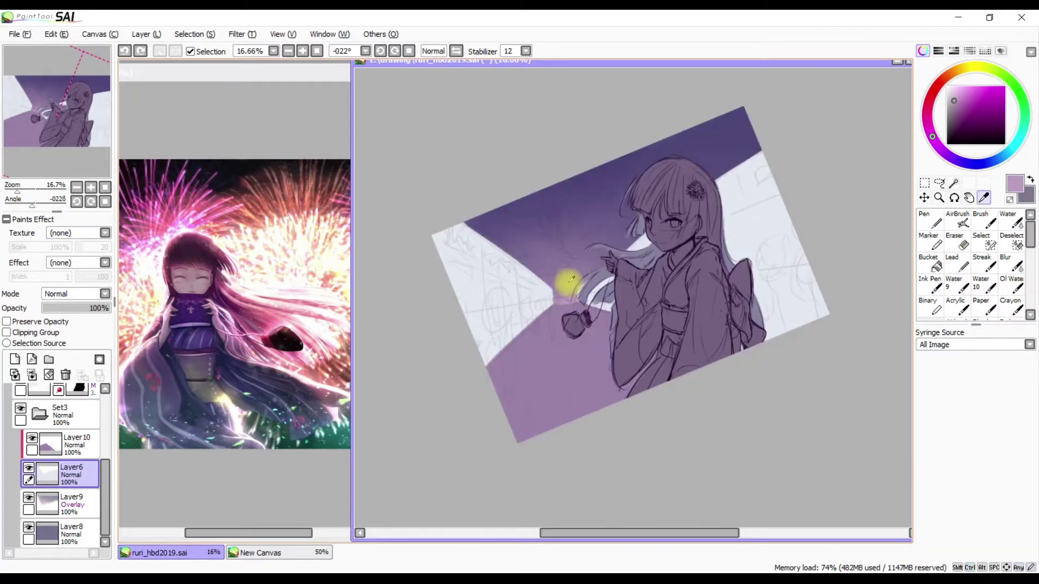
pyautogui.press('Up')
pyautogui.keyDown('alt'); pyautogui.click(575, 292); pyautogui.keyUp('alt')
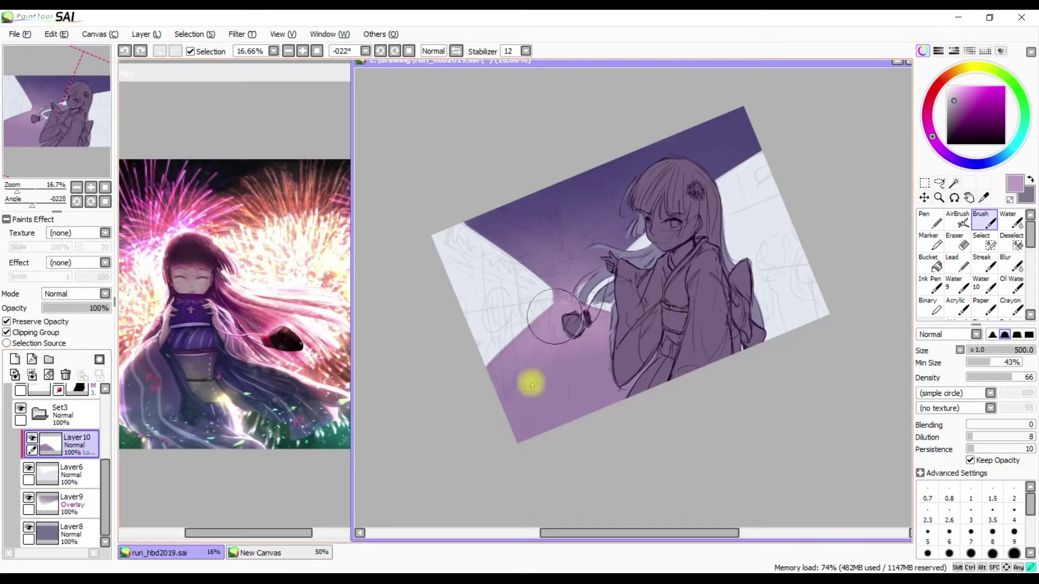
pyautogui.press('ctrl')
pyautogui.press('h')
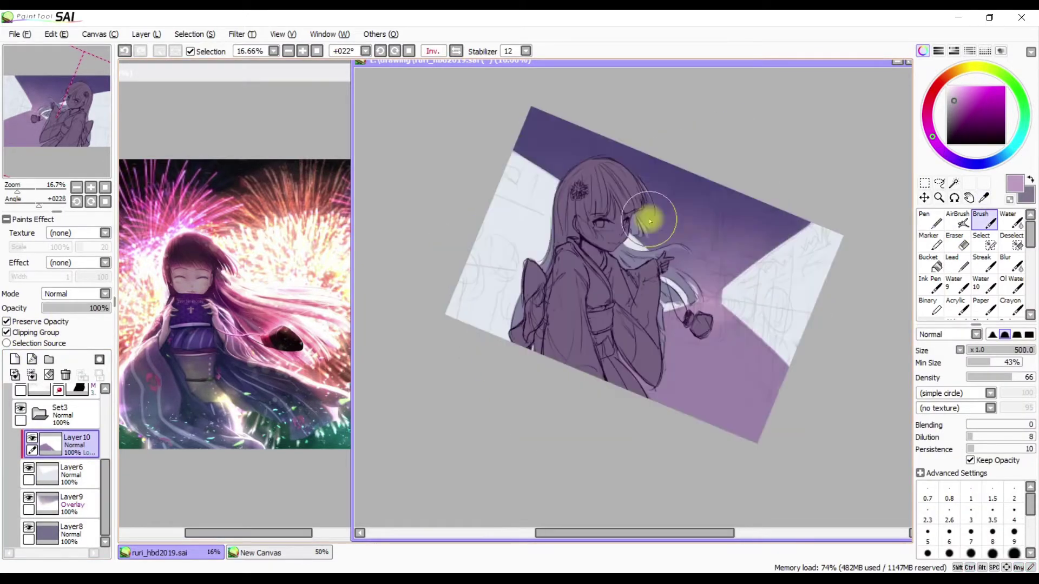
pyautogui.press('h')
# Cover both walls with reddish brown on a new clipping layer above Layer6
pyautogui.hotkey('ctrl', 'shift', 'n')
pyautogui.moveTo(91, 476); pyautogui.dragTo(91, 477)
pyautogui.moveTo(765, 158)
pyautogui.mouseDown()
pyautogui.moveTo(830, 220)
pyautogui.moveTo(553, 296)
pyautogui.mouseUp()
pyautogui.click(571, 285)
# Tint the walls pink and magenta on a new Overlay clipping layer above Layer11, using the Brush at size 500
pyautogui.hotkey('ctrl', 'shift', 'n')
pyautogui.press('b')
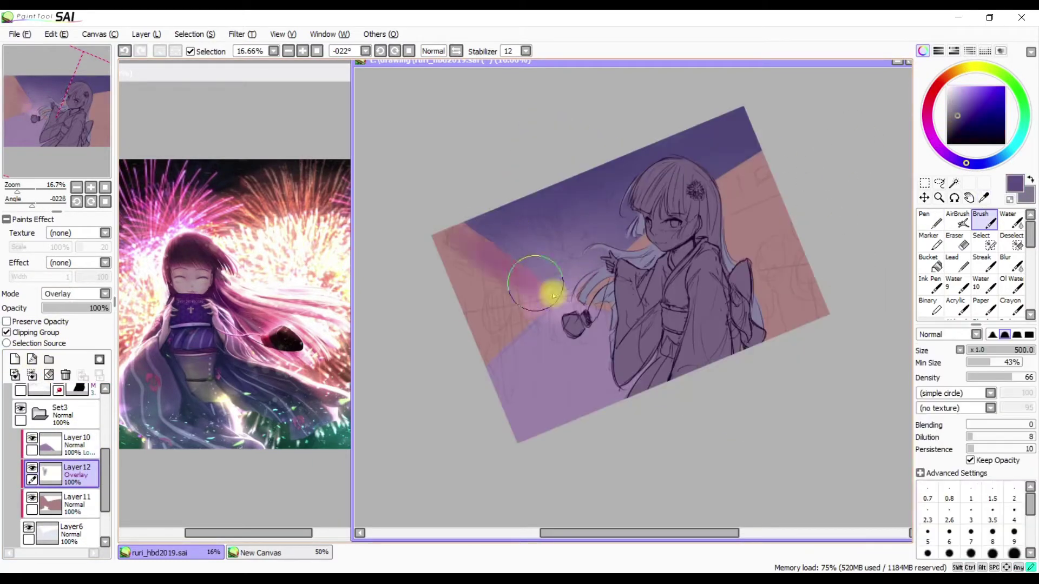
pyautogui.keyDown('alt'); pyautogui.click(696, 204); pyautogui.keyUp('alt')
pyautogui.moveTo(696, 204)
pyautogui.mouseDown()
pyautogui.moveTo(447, 233)
pyautogui.moveTo(540, 170)
pyautogui.moveTo(724, 200)
pyautogui.mouseUp()
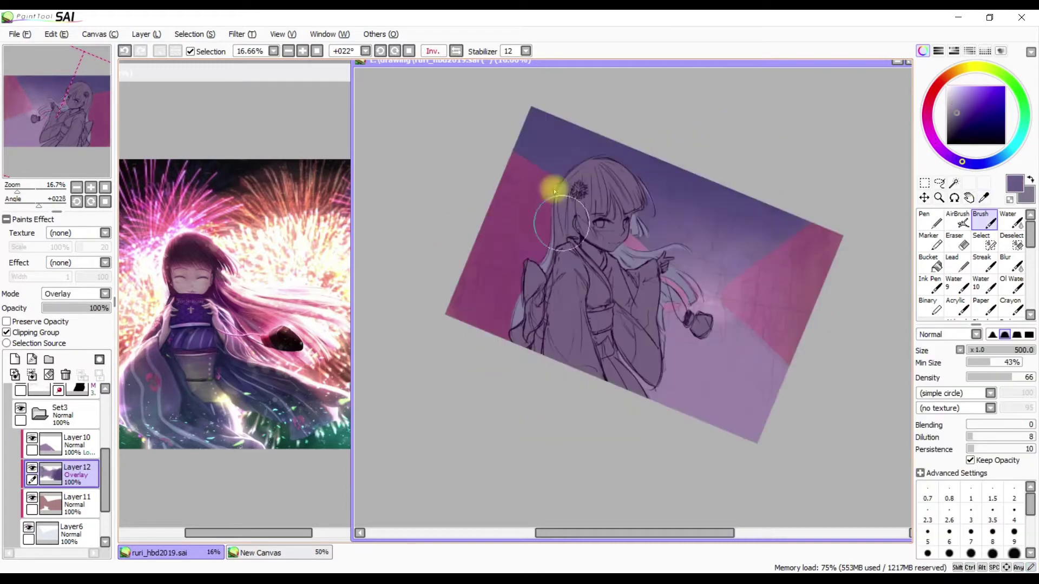
# Draw bright firework streaks in the sky beside the girl with the Pen on a new Luminosity layer
pyautogui.hotkey('ctrl', 'shift', 'n')
pyautogui.click(76, 294)
pyautogui.click(65, 338)
pyautogui.keyDown('alt'); pyautogui.click(610, 213); pyautogui.keyUp('alt')
pyautogui.press('n')
pyautogui.moveTo(556, 256); pyautogui.dragTo(587, 230)
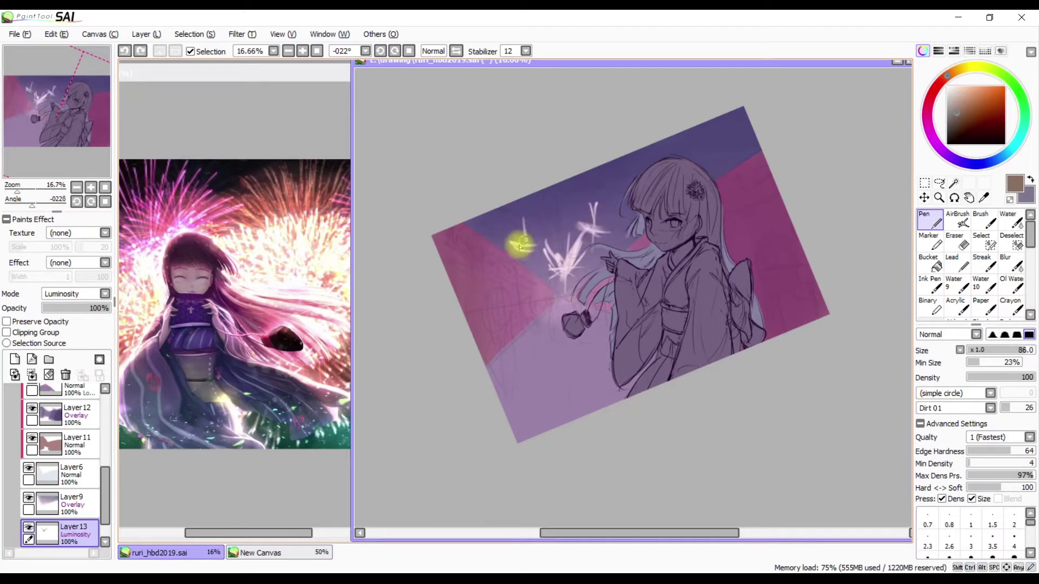
# Thin out and extend the firework bursts on Layer13, alternating the Eraser with the Pen at sizes 51 and 45
pyautogui.press('e')
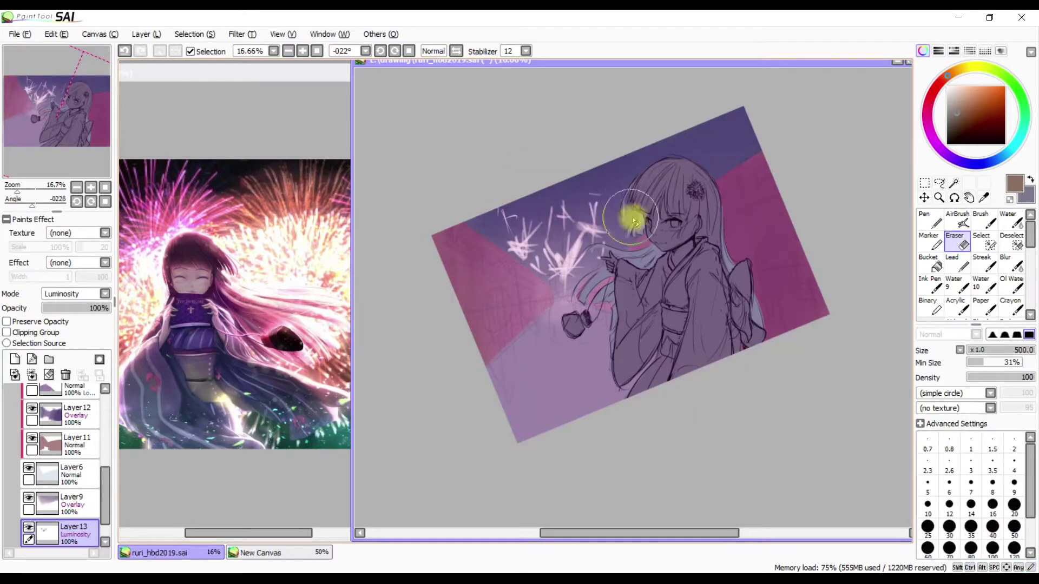
pyautogui.press('n')
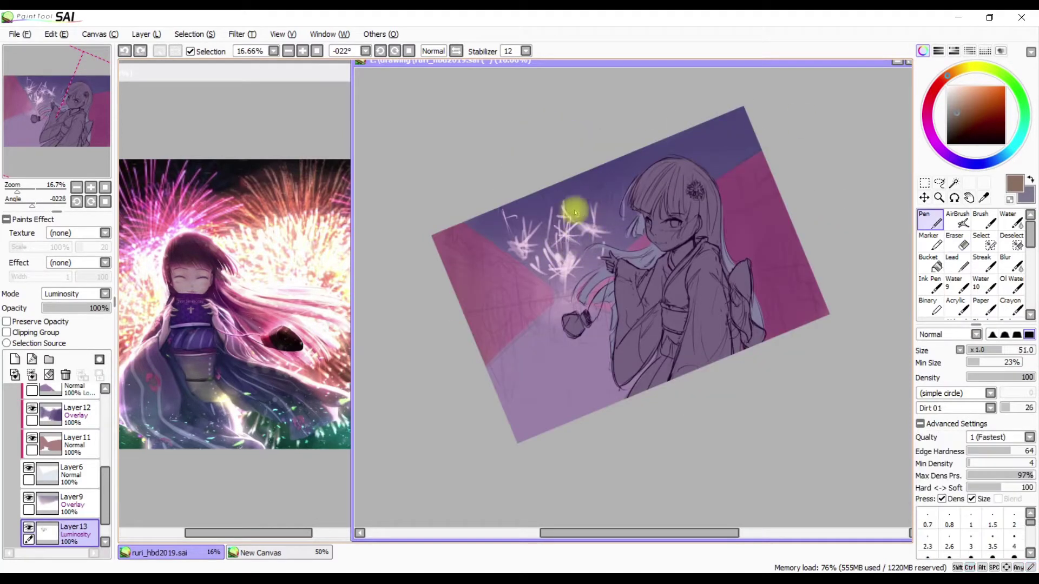
pyautogui.press('e')
pyautogui.press('n')
pyautogui.press('h')
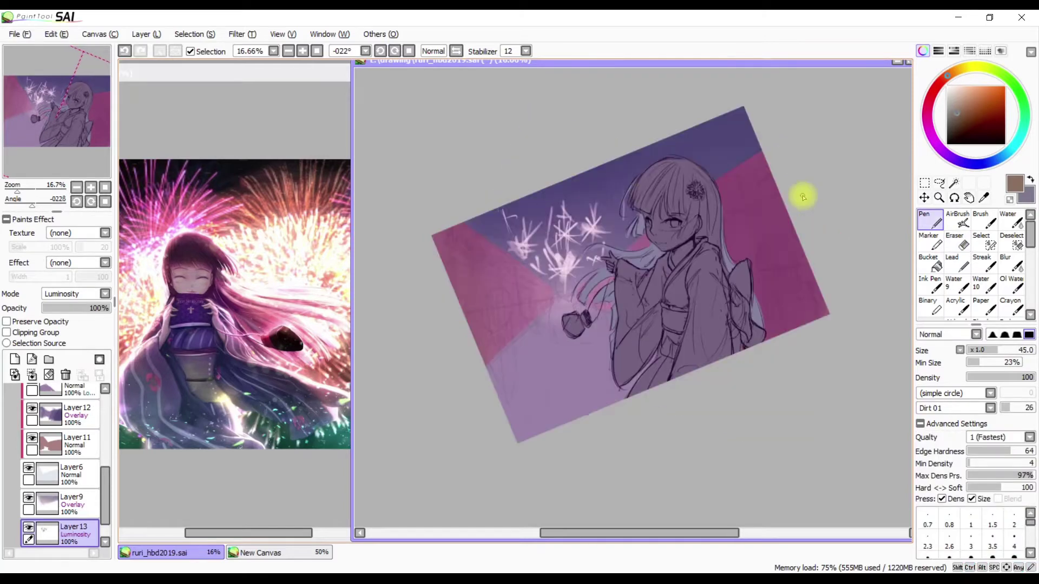
pyautogui.press('h')
# Sketch dark poles and overhead lines along both walls on a new Multiply layer above Layer10, using the Pen at size 40
pyautogui.scroll(-1, 92, 482)
pyautogui.click(15, 359)
pyautogui.click(963, 162)
pyautogui.hotkey('ctrl', 'z')
pyautogui.hotkey('ctrl', 'z')
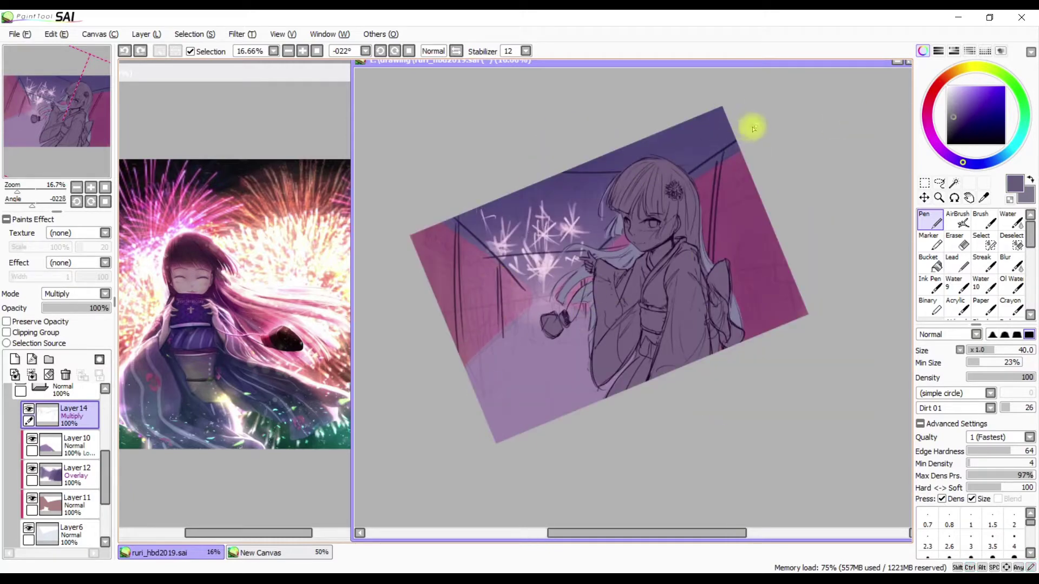
# Paint a pale orange glow around the fireworks with the Brush and Water tools on a new Overlay clipping layer above Set3
pyautogui.scroll(-3, 106, 427)
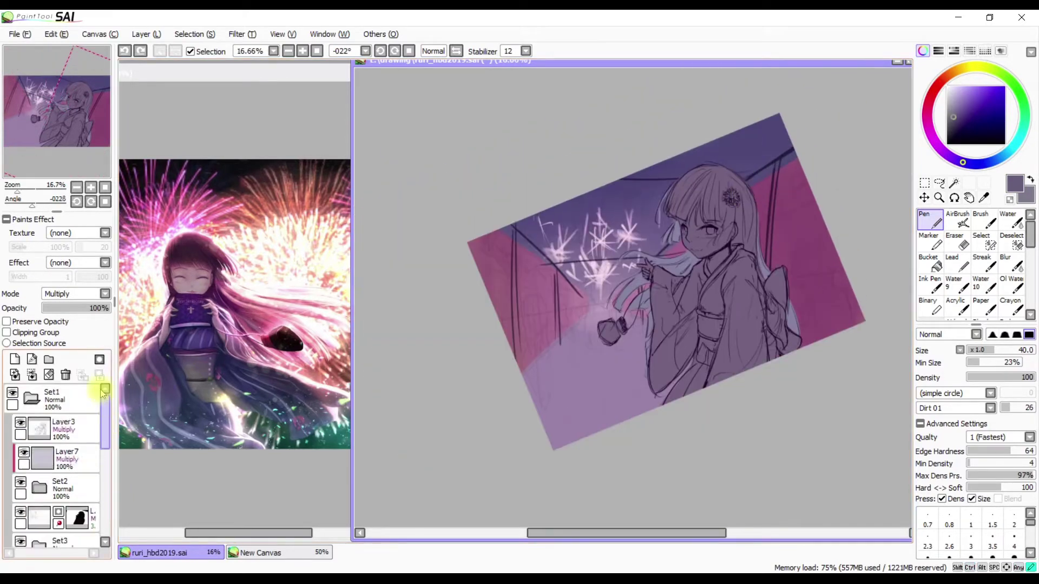
pyautogui.click(81, 294)
pyautogui.click(57, 336)
pyautogui.click(7, 332)
pyautogui.press('b')
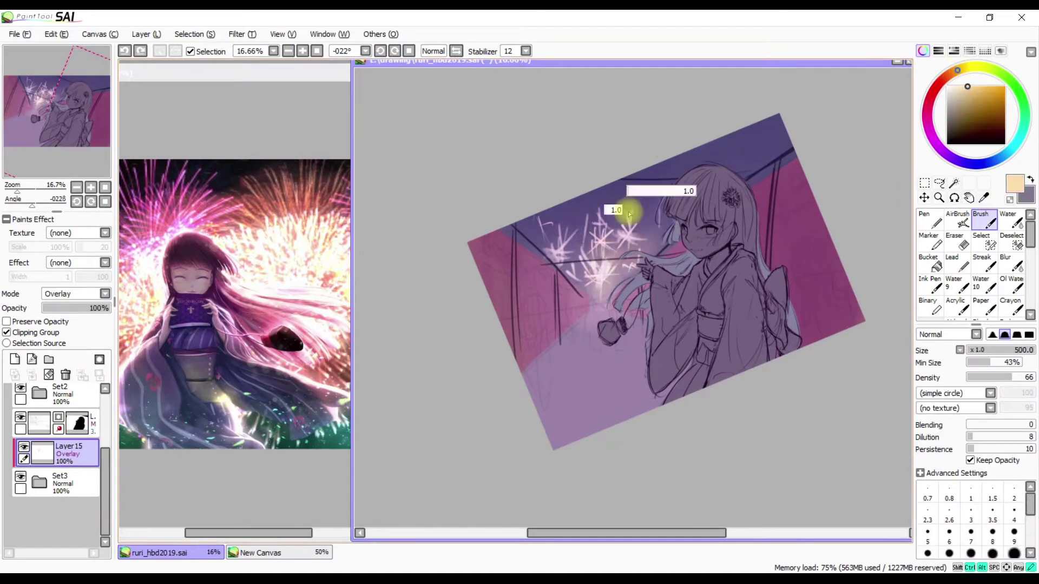
pyautogui.moveTo(678, 227); pyautogui.dragTo(573, 346)
pyautogui.press('w')
pyautogui.press('h')
pyautogui.press('h')
pyautogui.press('b')
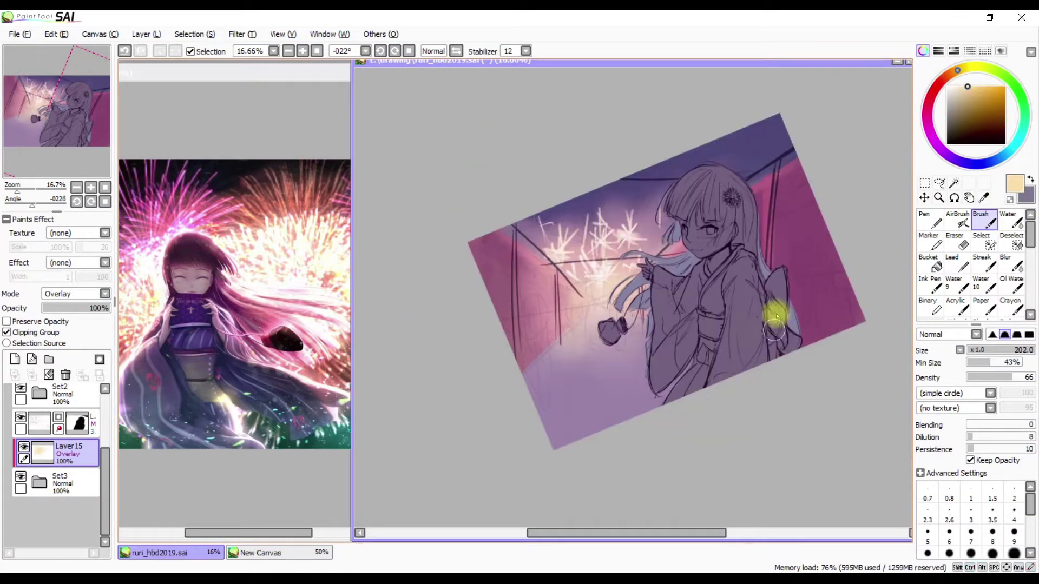
# Spread the soft glow onto the walls and ground of Layer15 with the Brush at sizes 202 and 500, checking the mirrored view
pyautogui.press('h')
pyautogui.press('h')
pyautogui.press('h')
pyautogui.press('h')
pyautogui.press('h')
pyautogui.press('h')
pyautogui.press('h')
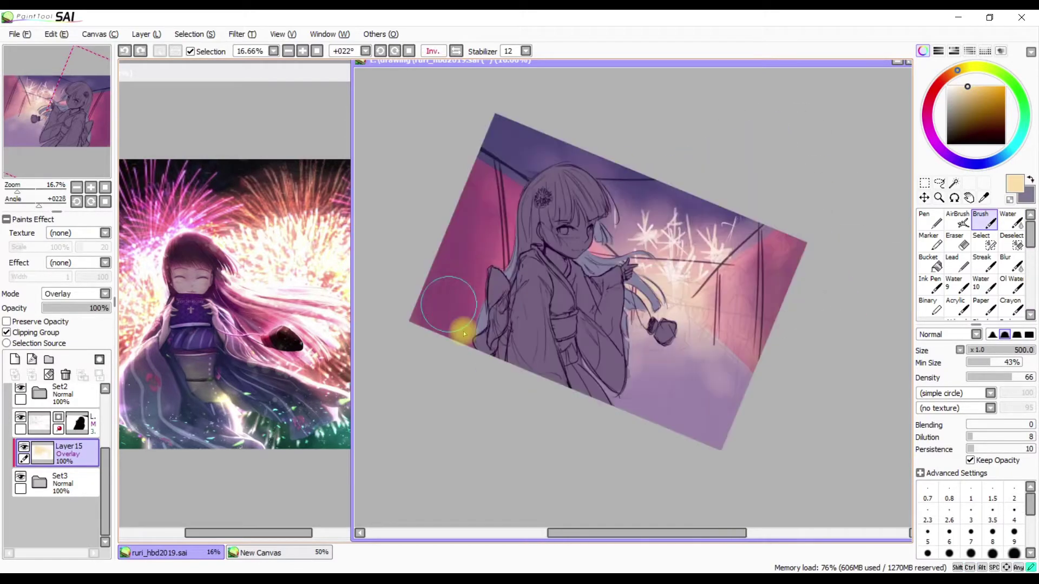
# Add a new Luminosity layer as a clipping group directly above Layer15
pyautogui.click(40, 482)
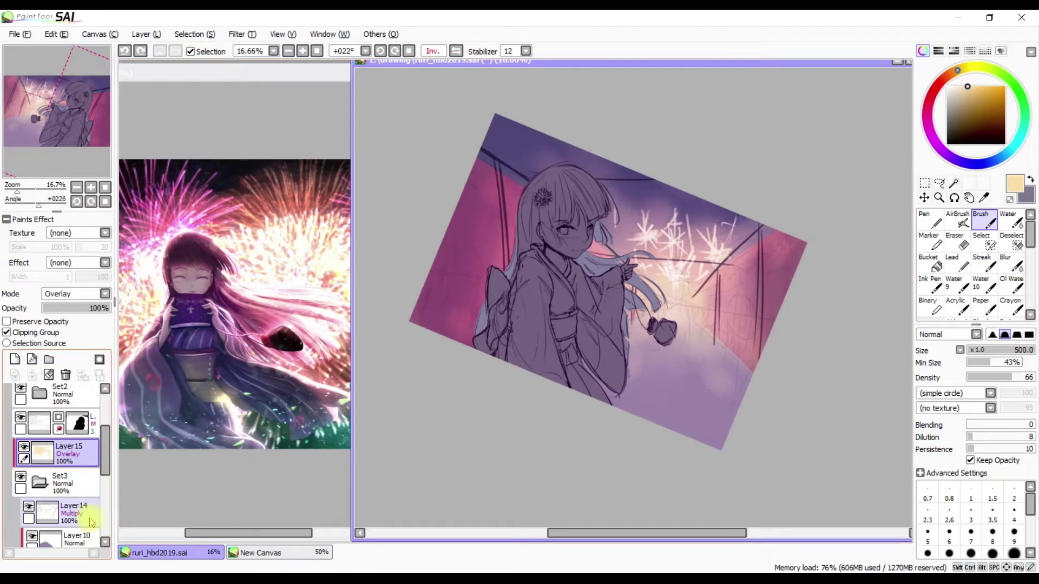
pyautogui.click(40, 482)
pyautogui.click(15, 359)
pyautogui.click(103, 294)
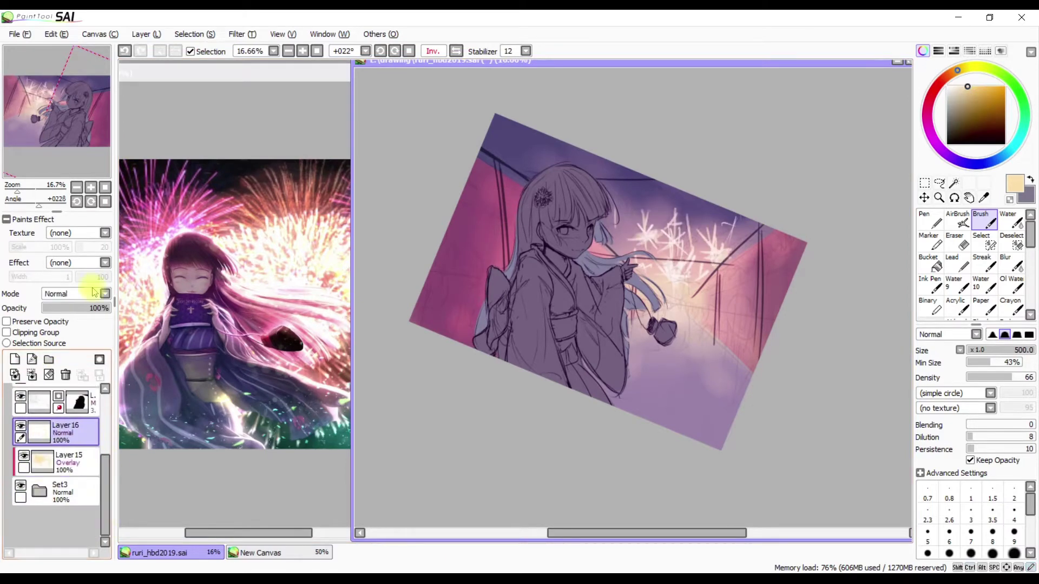
pyautogui.click(60, 338)
# Paint a bright muted-pink glow over the fireworks and far end of the street on Layer16, using the Brush at size 413
pyautogui.keyDown('alt'); pyautogui.click(732, 245); pyautogui.keyUp('alt')
pyautogui.moveTo(731, 245); pyautogui.dragTo(714, 270)
pyautogui.press('h')
pyautogui.press('h')
pyautogui.moveTo(676, 217); pyautogui.dragTo(720, 319)
pyautogui.press('h')
pyautogui.press('h')
pyautogui.press('h')
pyautogui.press('h')
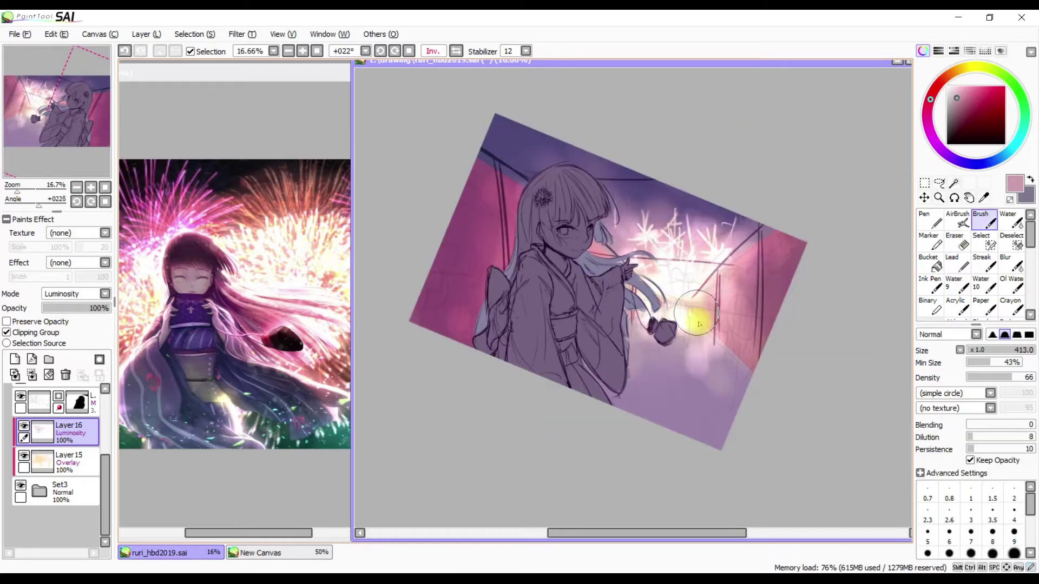
# Brighten the flowing hair strands with the Brush on a new Luminosity clipping layer above Layer5 in Set2, checking the mirrored view
pyautogui.press('h')
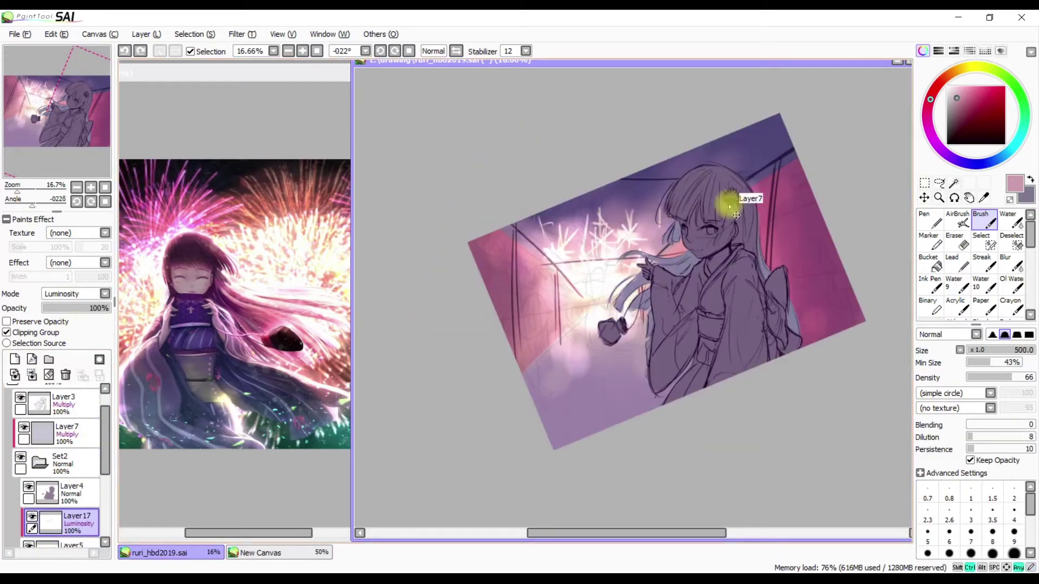
pyautogui.press('h')
pyautogui.press('h')
pyautogui.press('h')
pyautogui.press('h')
pyautogui.press('h')
pyautogui.press('h')
pyautogui.press('h')
# Tint the hair edges pink with the Brush at size 459 on a new Overlay layer, clipped directly above Layer7
pyautogui.hotkey('ctrl', 'shift', 'n')
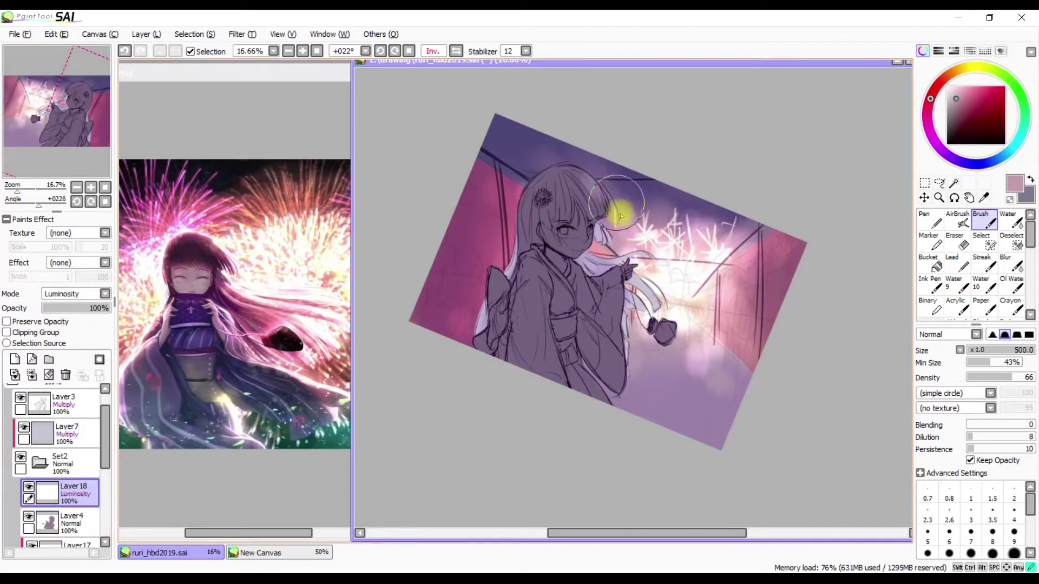
pyautogui.press('h')
pyautogui.press('h')
pyautogui.press('n')
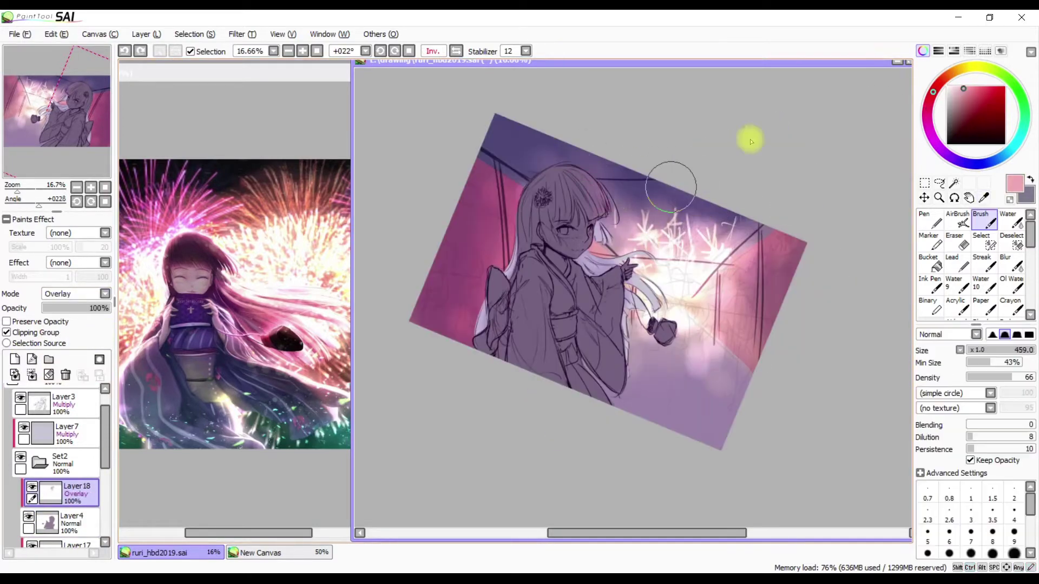
pyautogui.press('h')
pyautogui.press('h')
pyautogui.press('b')
pyautogui.keyDown('alt'); pyautogui.click(676, 199); pyautogui.keyUp('alt')
pyautogui.press('h')
pyautogui.press('h')
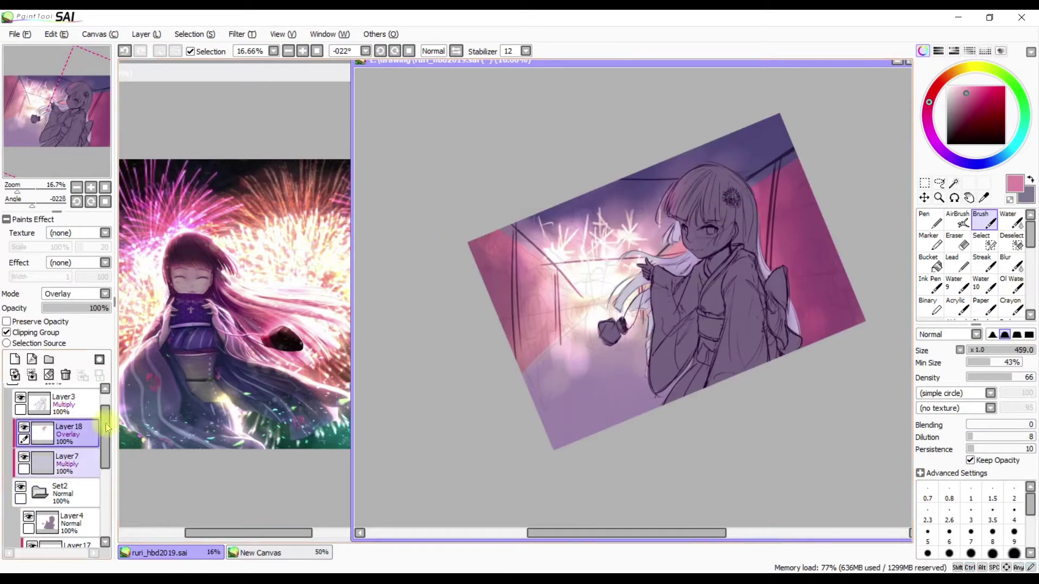
# Colour the hair, pouch and kimono on Layer18 with purple, dark blue and near-black tones, using the Brush at size 500
pyautogui.press('h')
pyautogui.keyDown('alt'); pyautogui.click(732, 164); pyautogui.keyUp('alt')
pyautogui.press('h')
pyautogui.press('h')
pyautogui.press('h')
pyautogui.keyDown('alt'); pyautogui.click(563, 341); pyautogui.keyUp('alt')
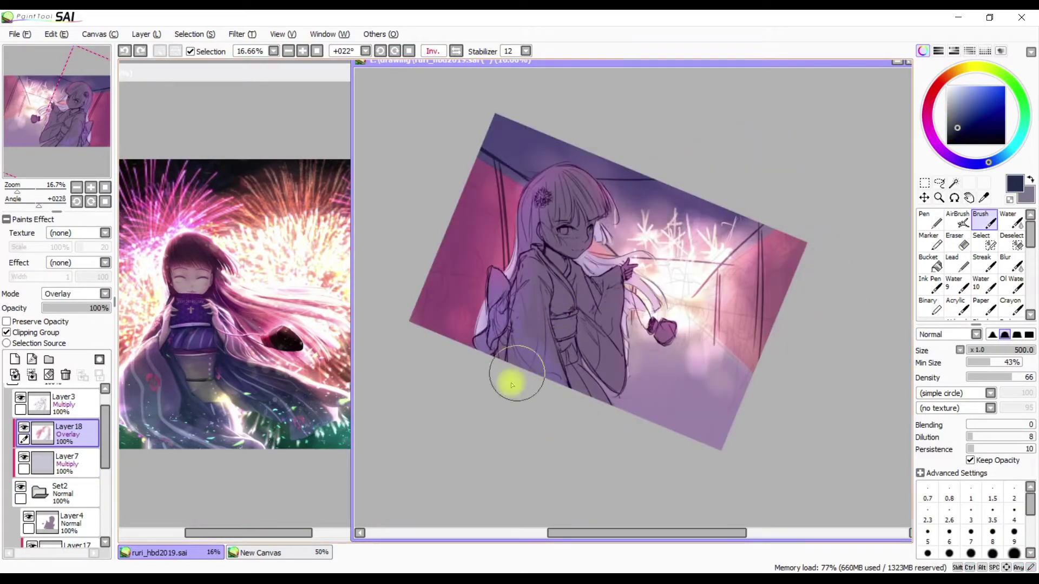
pyautogui.press('h')
pyautogui.moveTo(703, 303); pyautogui.dragTo(774, 376)
pyautogui.press('h')
pyautogui.press('h')
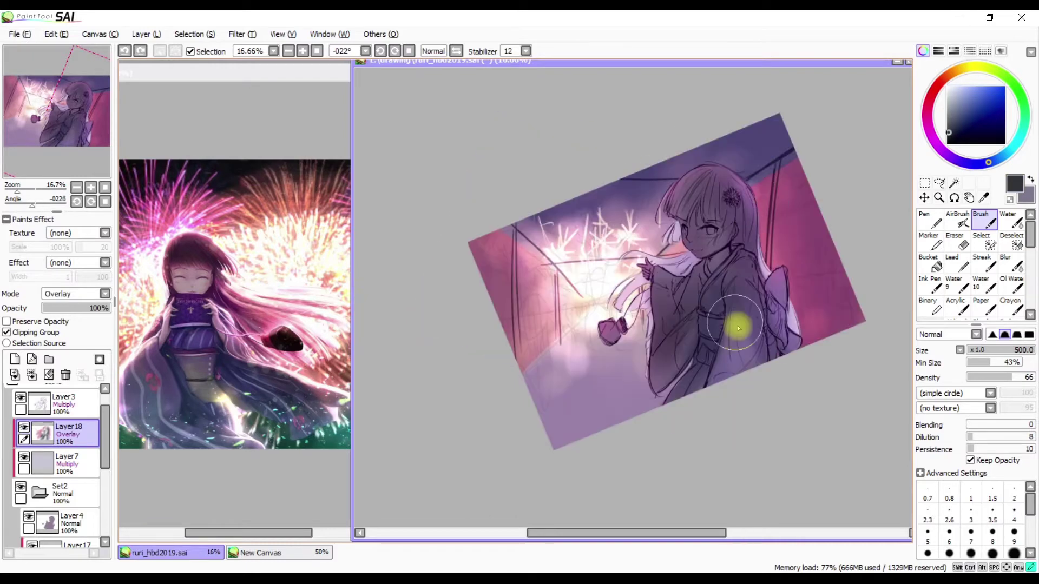
# Rework the kimono tint on Layer18 with the Eraser and add magenta and blue-purple tones over the hair and kimono, Brush at size 500
pyautogui.press('e')
pyautogui.press('h')
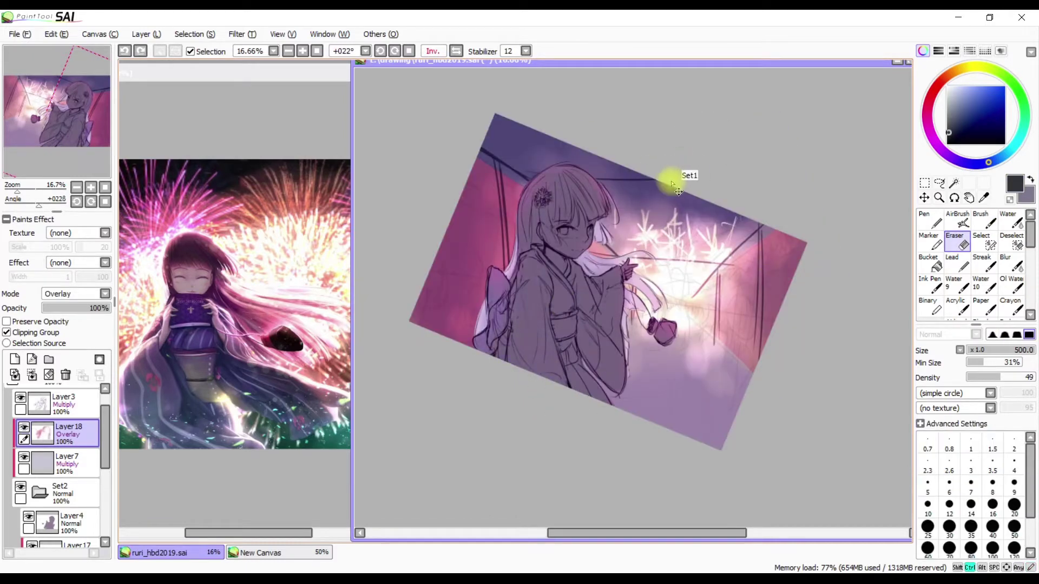
pyautogui.press('h')
pyautogui.press('b')
pyautogui.keyDown('alt'); pyautogui.click(783, 216); pyautogui.keyUp('alt')
pyautogui.keyDown('alt'); pyautogui.click(753, 279); pyautogui.keyUp('alt')
pyautogui.press('h')
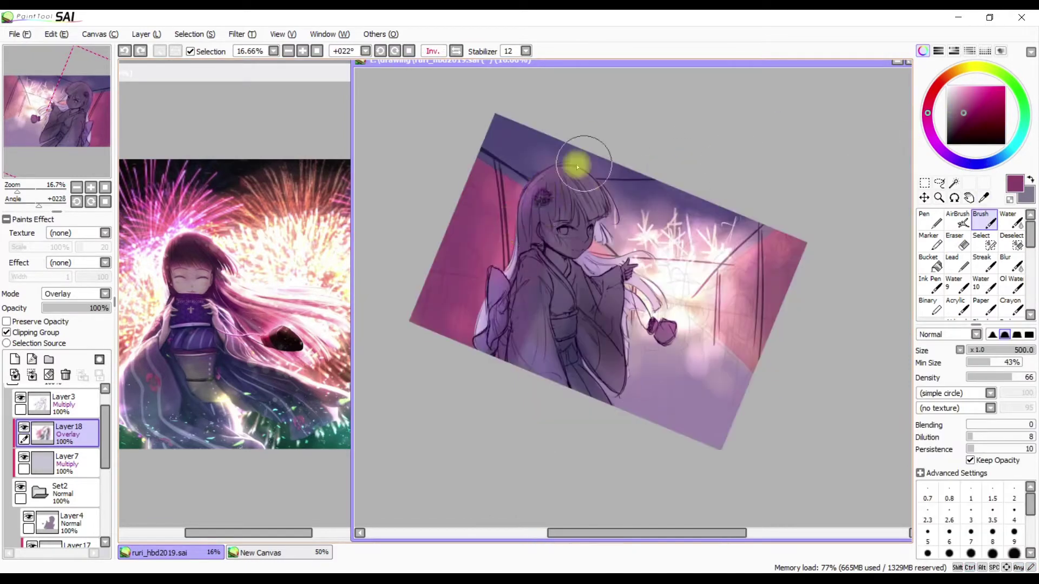
pyautogui.press('h')
pyautogui.press('h')
pyautogui.keyDown('alt'); pyautogui.click(545, 371); pyautogui.keyUp('alt')
pyautogui.press('h')
pyautogui.press('h')
# Soften the painted glow on the girl's hair with the Eraser, comparing it in the mirrored view
pyautogui.scroll(-2, 44, 514)
pyautogui.click(44, 500)
pyautogui.press('e')
pyautogui.press('h')
pyautogui.press('h')
pyautogui.press('h')
pyautogui.press('h')
pyautogui.press('h')
# Block in dark crowd heads along both walls on a new layer above Layer16, using the Pen at size 302 and a dark magenta
pyautogui.scroll(-3, 82, 487)
pyautogui.click(65, 473)
pyautogui.press('n')
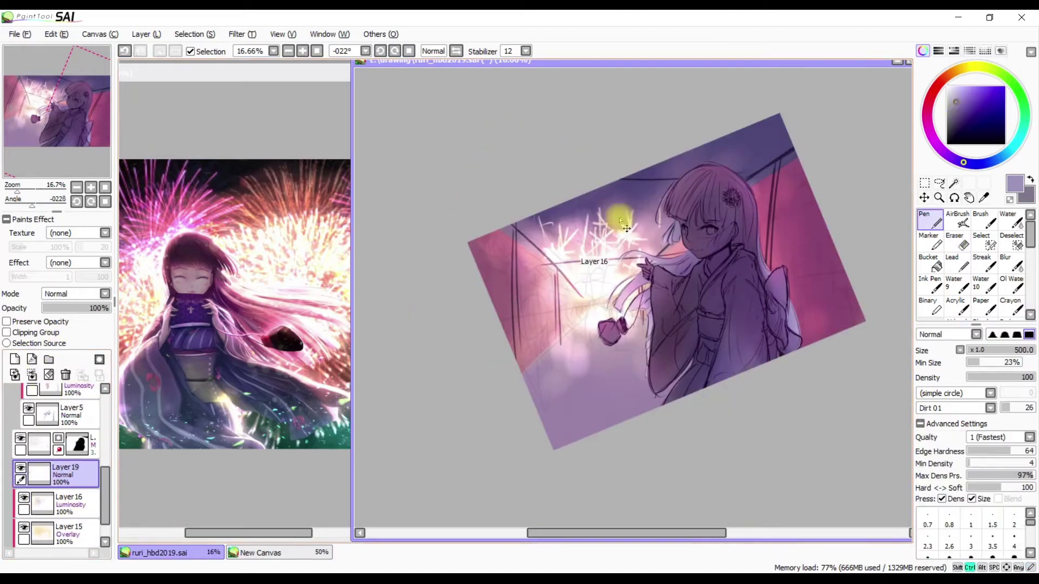
pyautogui.press('m')
pyautogui.press('n')
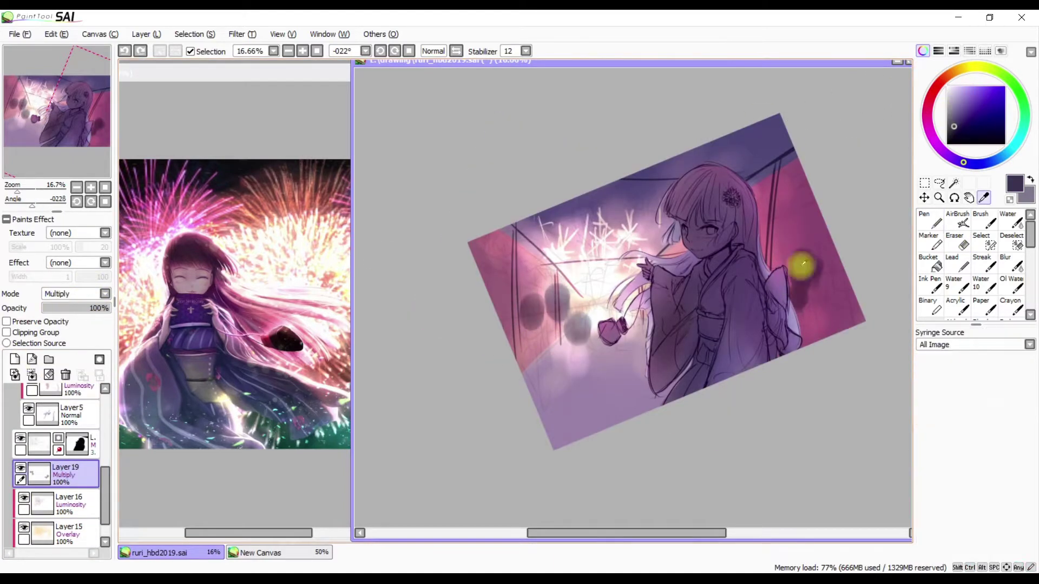
pyautogui.press('l')
pyautogui.click(927, 120)
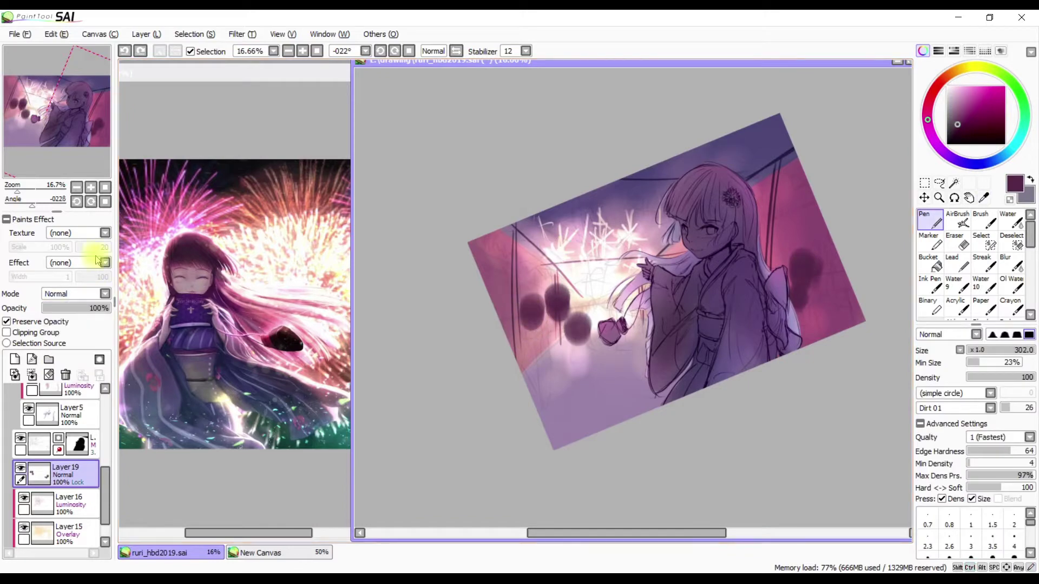
# Set Layer19 to Multiply and extend the crowd with bodies, feet and wall shadows, using the Pen at sizes 329 and 355
pyautogui.press('m')
pyautogui.moveTo(536, 355)
pyautogui.mouseDown()
pyautogui.moveTo(578, 330)
pyautogui.moveTo(561, 371)
pyautogui.mouseUp()
pyautogui.press('h')
pyautogui.press('h')
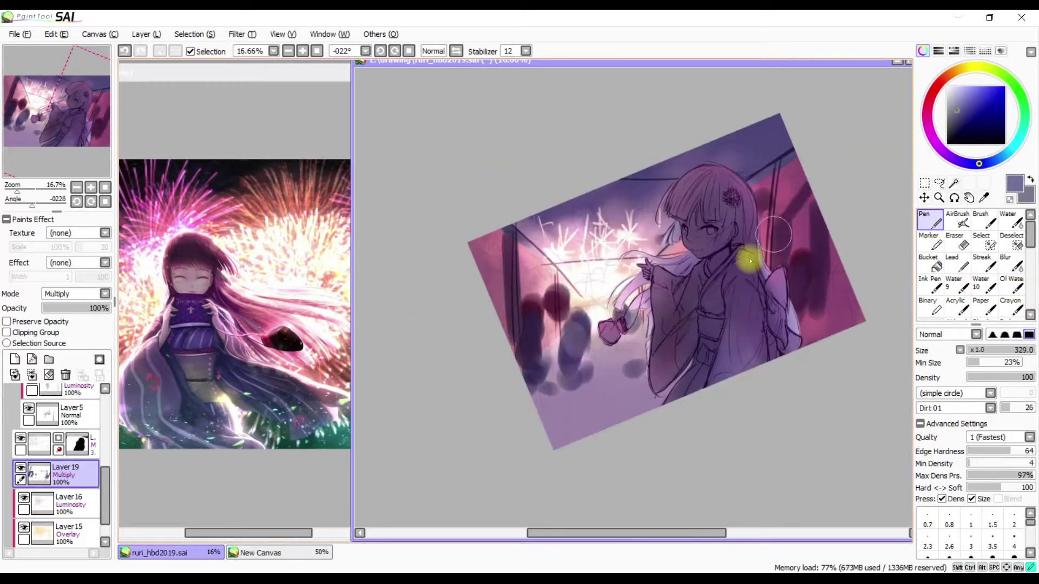
pyautogui.moveTo(835, 248); pyautogui.dragTo(850, 303)
pyautogui.moveTo(503, 249); pyautogui.dragTo(533, 293)
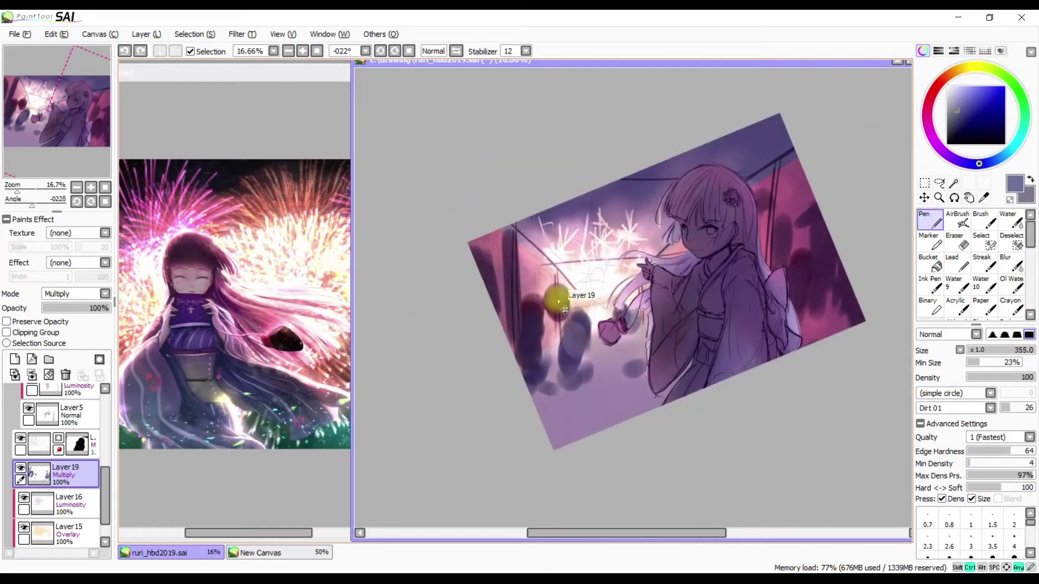
# Thin out and soften the crowd shapes on Layer19 with the Eraser at size 451 and the Brush at size 444
pyautogui.press('e')
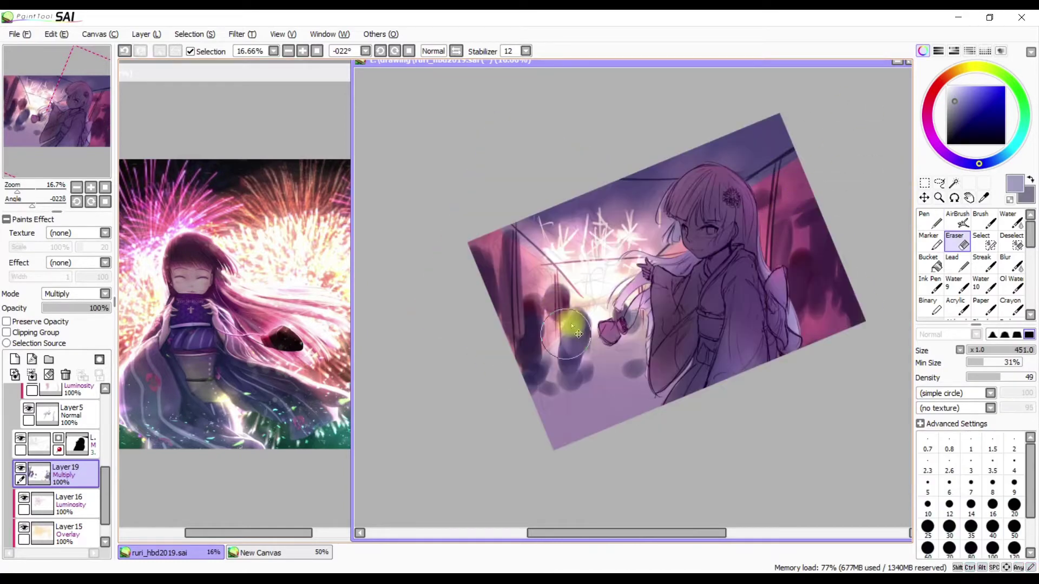
pyautogui.press('h')
pyautogui.press('h')
pyautogui.press('n')
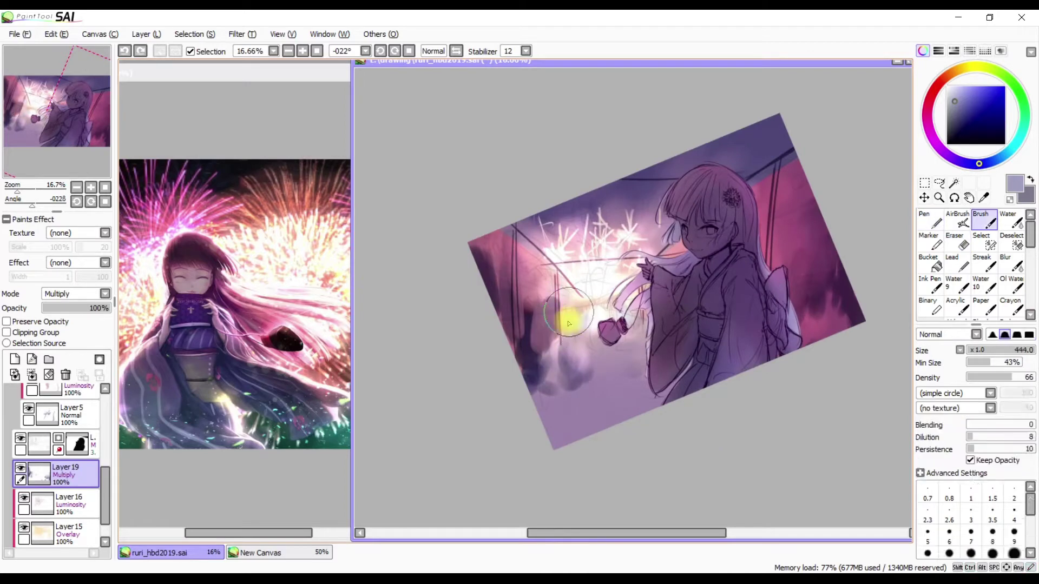
pyautogui.hotkey('ctrl', 'z')
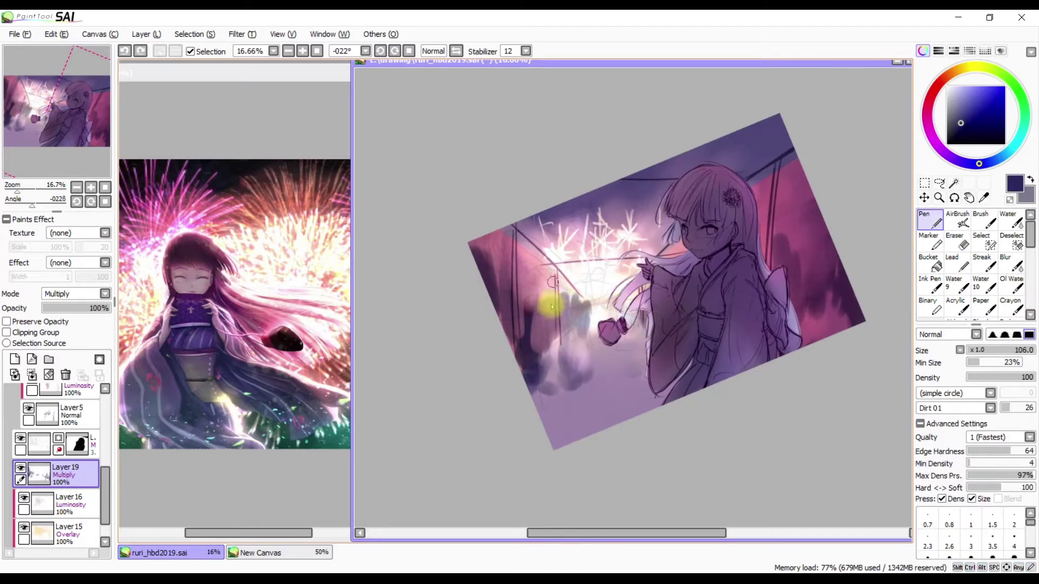
# Paint dark vertical figures along both walls with the Pen at sizes 106 and 205, softening them with the Eraser at size 450
pyautogui.moveTo(557, 325); pyautogui.dragTo(533, 260)
pyautogui.press('h')
pyautogui.press('h')
pyautogui.moveTo(827, 268); pyautogui.dragTo(825, 308)
pyautogui.press('h')
pyautogui.press('h')
pyautogui.press('h')
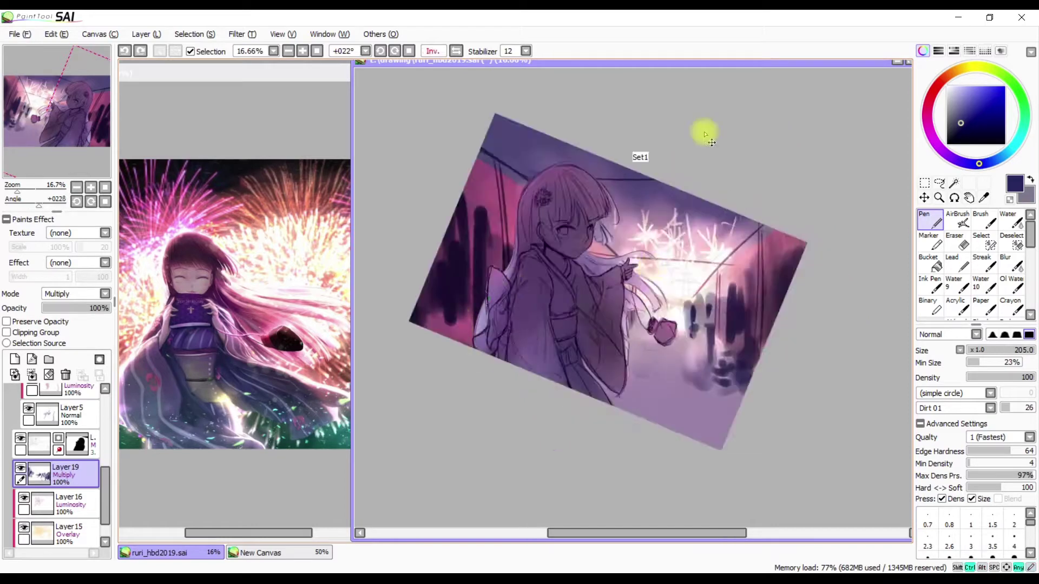
pyautogui.press('h')
pyautogui.press('e')
pyautogui.press('h')
pyautogui.press('h')
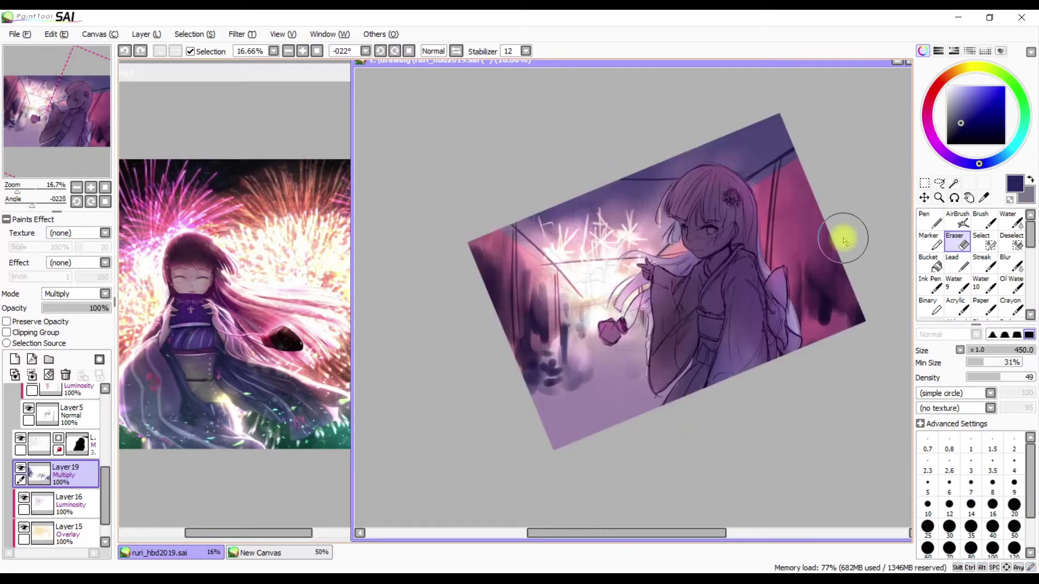
# Move Layer19 beneath Layer15 as a clipping group on Set3 and lower its opacity to 63%
pyautogui.click(90, 309)
pyautogui.moveTo(81, 475); pyautogui.dragTo(82, 506)
pyautogui.click(7, 333)
pyautogui.click(108, 308)
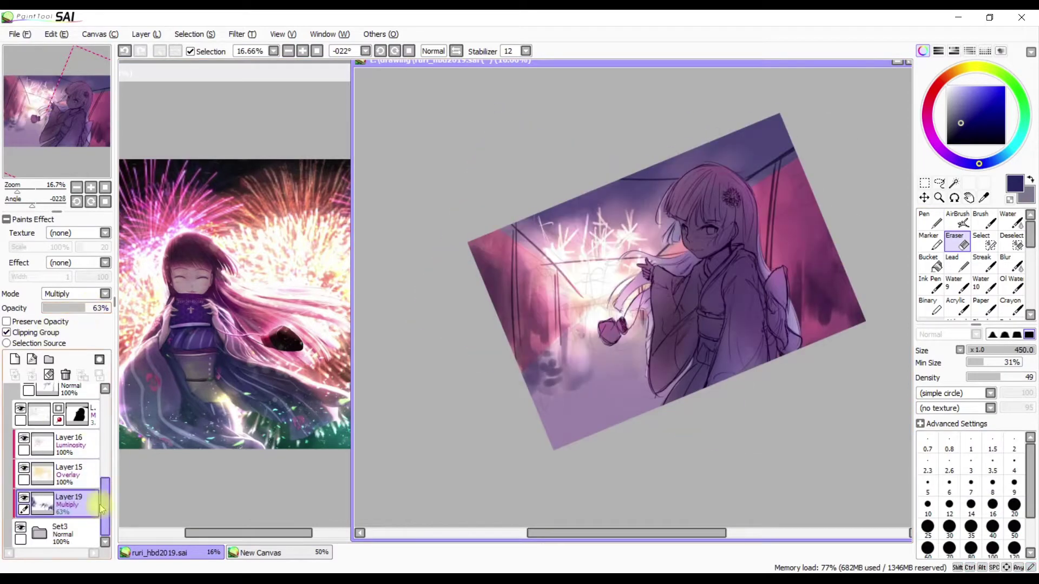
pyautogui.press('n')
pyautogui.keyDown('alt'); pyautogui.click(559, 239); pyautogui.keyUp('alt')
pyautogui.moveTo(559, 239)
pyautogui.mouseDown()
pyautogui.moveTo(608, 198)
pyautogui.moveTo(603, 265)
pyautogui.mouseUp()
pyautogui.hotkey('ctrl', 'z')
pyautogui.hotkey('ctrl', 'z')
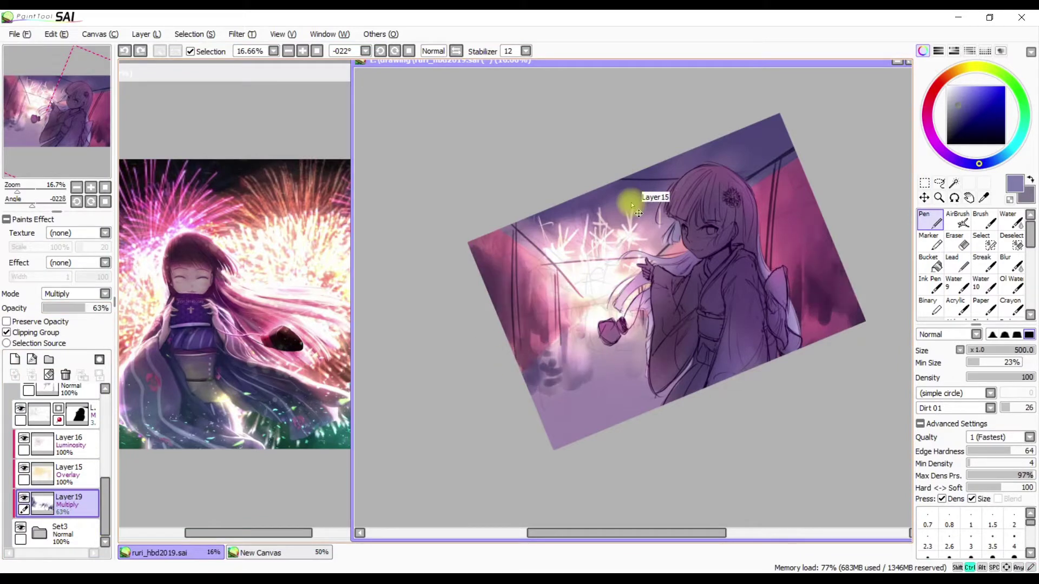
# Place the new Multiply clipping layer, Layer20, directly above Layer10 inside the Set3 folder
pyautogui.press('e')
pyautogui.scroll(-5, 60, 487)
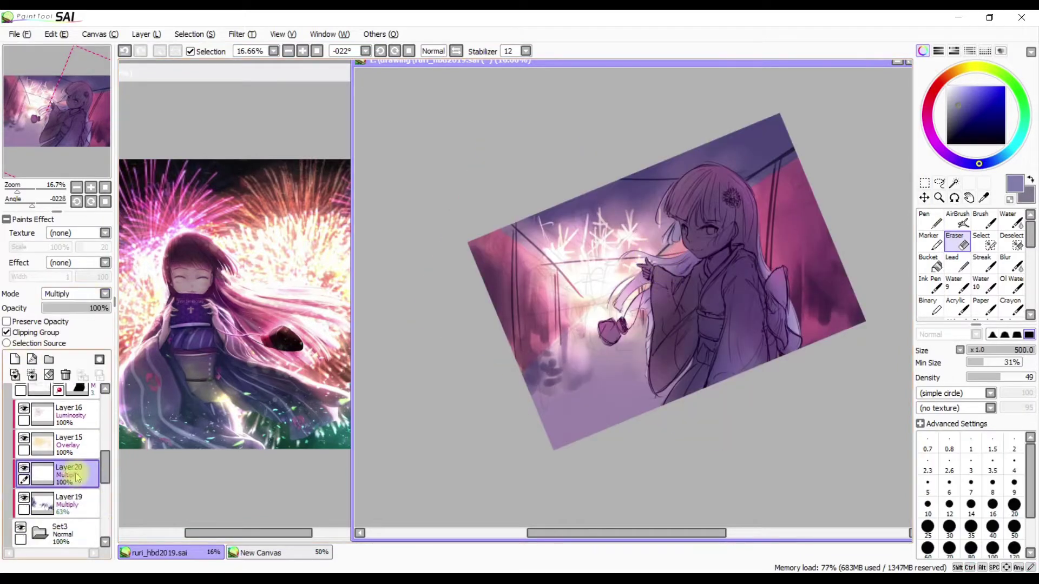
pyautogui.click(75, 426)
pyautogui.press('n')
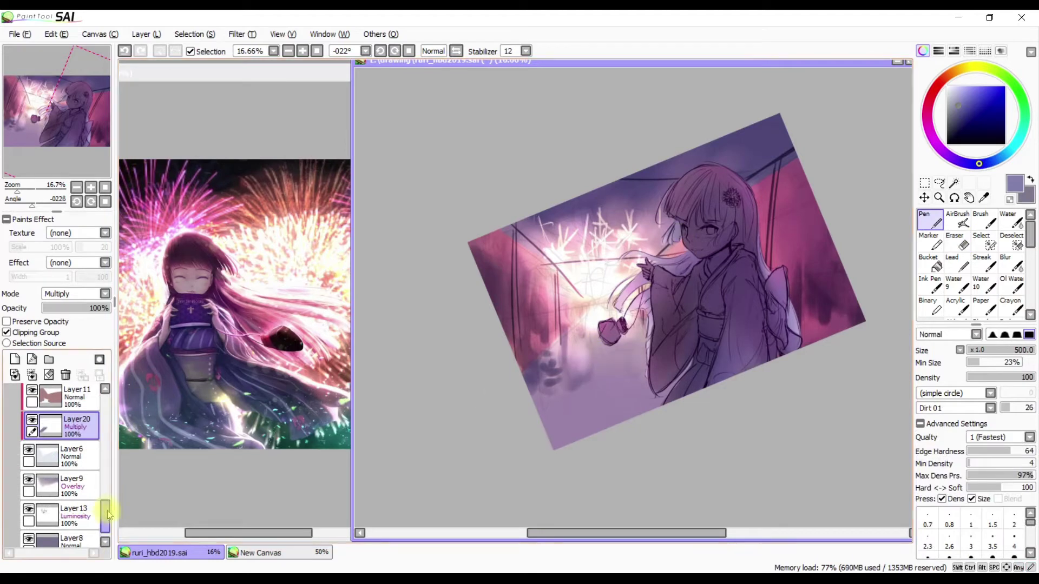
pyautogui.moveTo(75, 426); pyautogui.dragTo(75, 395)
# Paint blue-purple shadows across the street ground on Layer20 with the Pen at size 500 and blend them with the Water tool
pyautogui.moveTo(622, 341); pyautogui.dragTo(529, 390)
pyautogui.press('h')
pyautogui.press('h')
pyautogui.hotkey('ctrl', 'z')
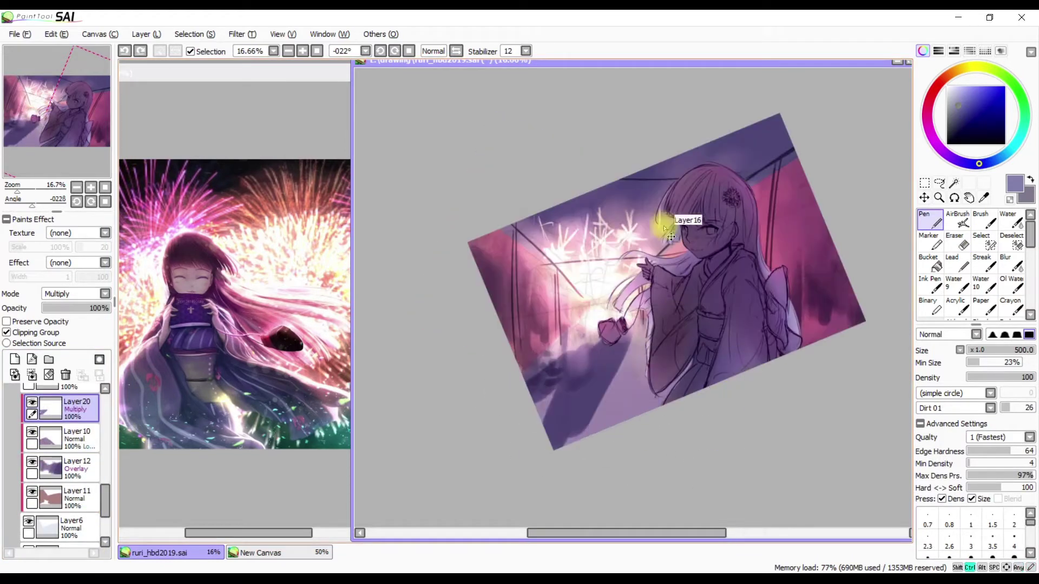
pyautogui.press('h')
pyautogui.press('h')
pyautogui.press('w')
pyautogui.press('h')
pyautogui.press('h')
pyautogui.moveTo(676, 346); pyautogui.dragTo(631, 360)
# Carve light streaks into the ground shadow with the Eraser at size 346 and smooth it with the Water tool at size 500
pyautogui.press('e')
pyautogui.press('h')
pyautogui.press('h')
pyautogui.moveTo(573, 395); pyautogui.dragTo(644, 352)
pyautogui.press('h')
pyautogui.press('h')
pyautogui.hotkey('ctrl', 'z')
pyautogui.press('h')
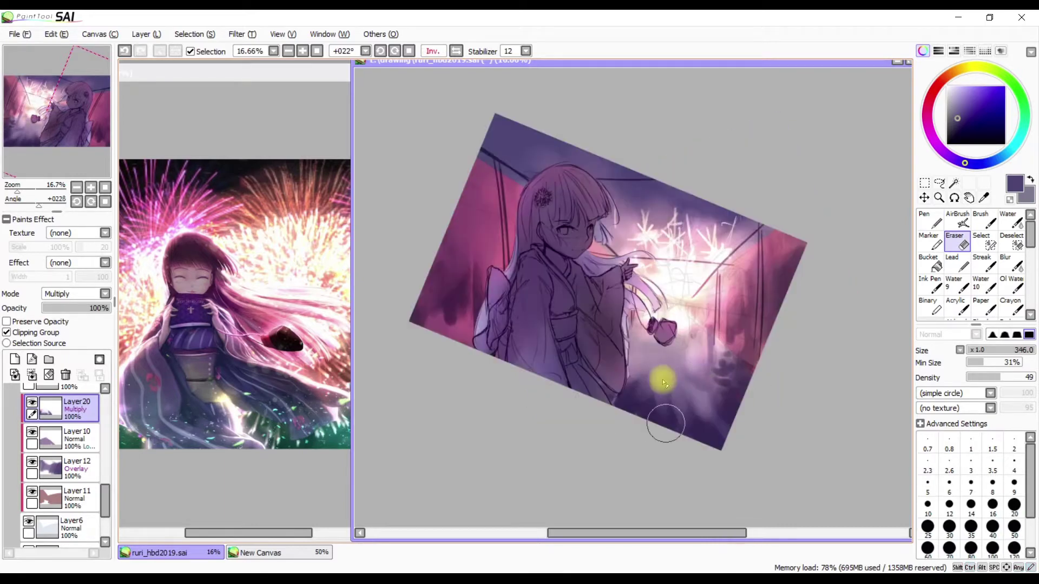
pyautogui.press('w')
pyautogui.press('h')
# Erase the messy fold lines in the hanging sleeve on Layer3 with the Eraser at size 85 and redraw them with the Pen at size 16
pyautogui.click(33, 414)
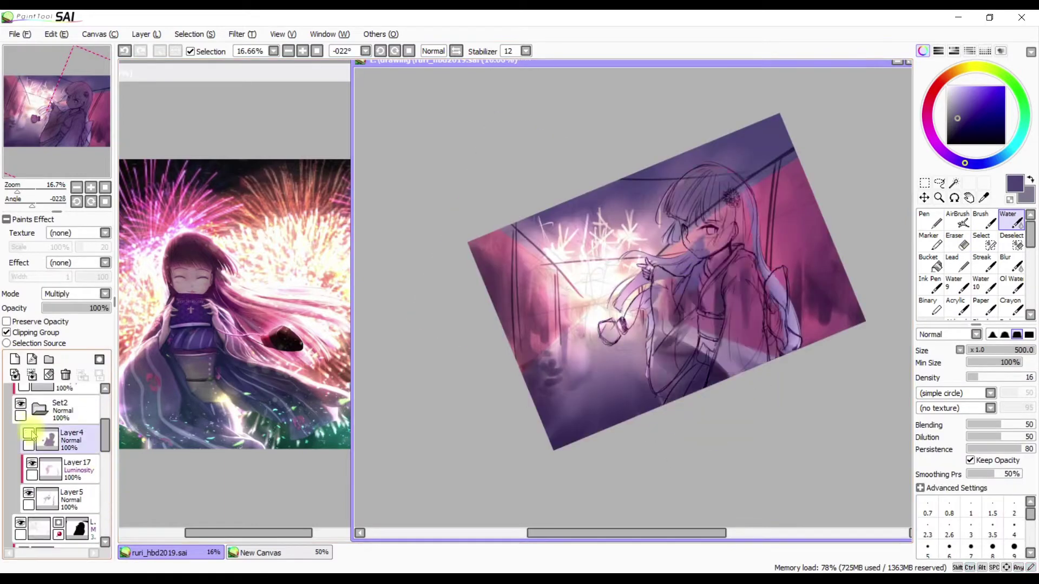
pyautogui.scroll(3, 32, 414)
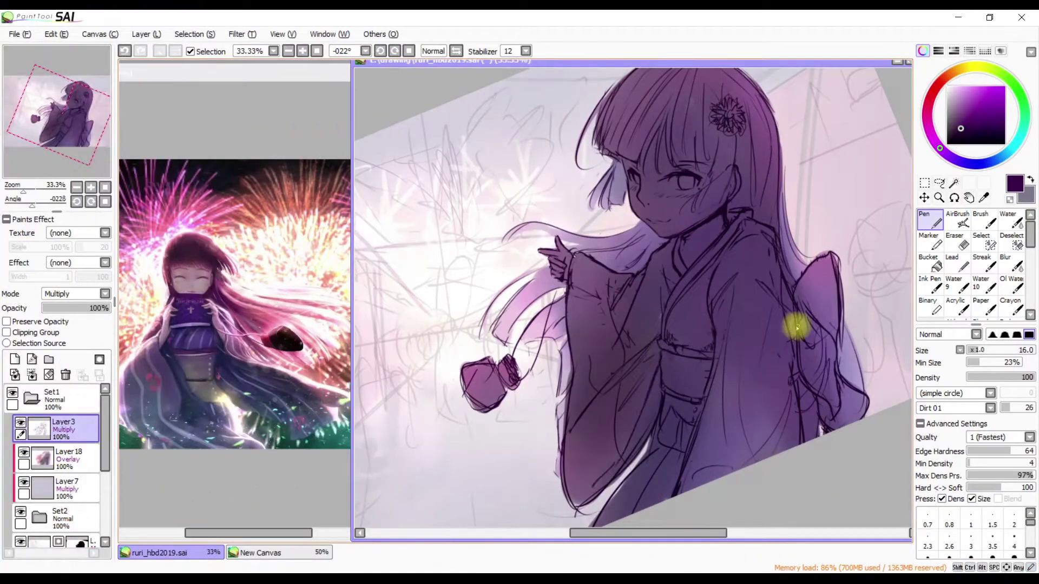
pyautogui.press('e')
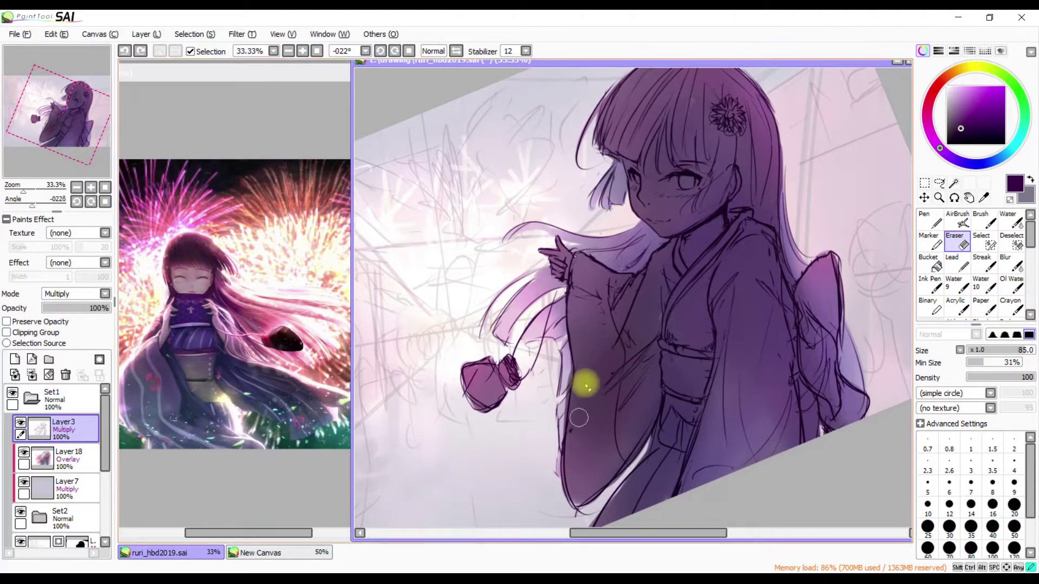
pyautogui.press('n')
pyautogui.press('h')
pyautogui.press('h')
pyautogui.hotkey('ctrl', 'z')
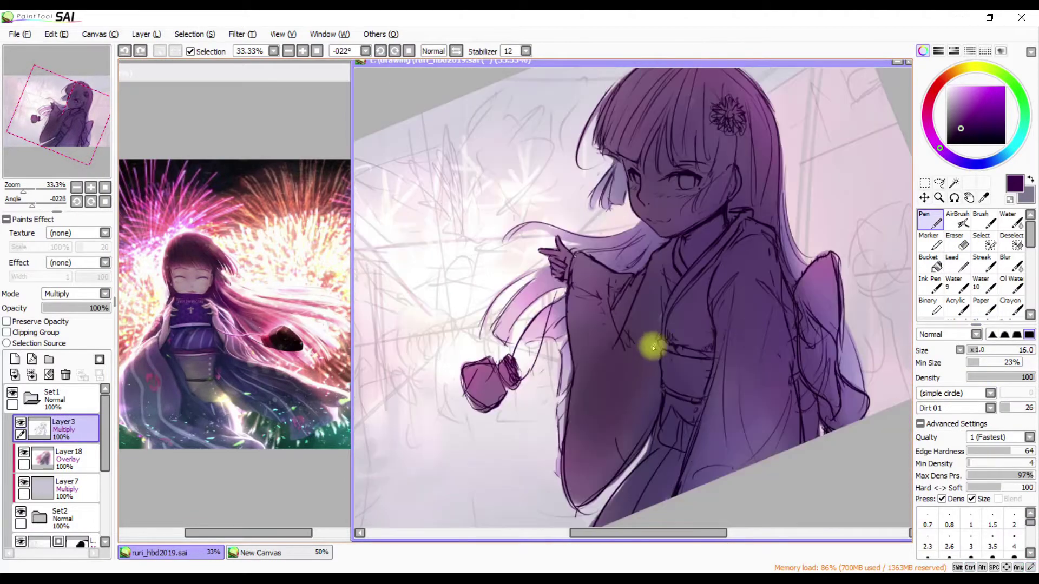
pyautogui.hotkey('ctrl', 'z')
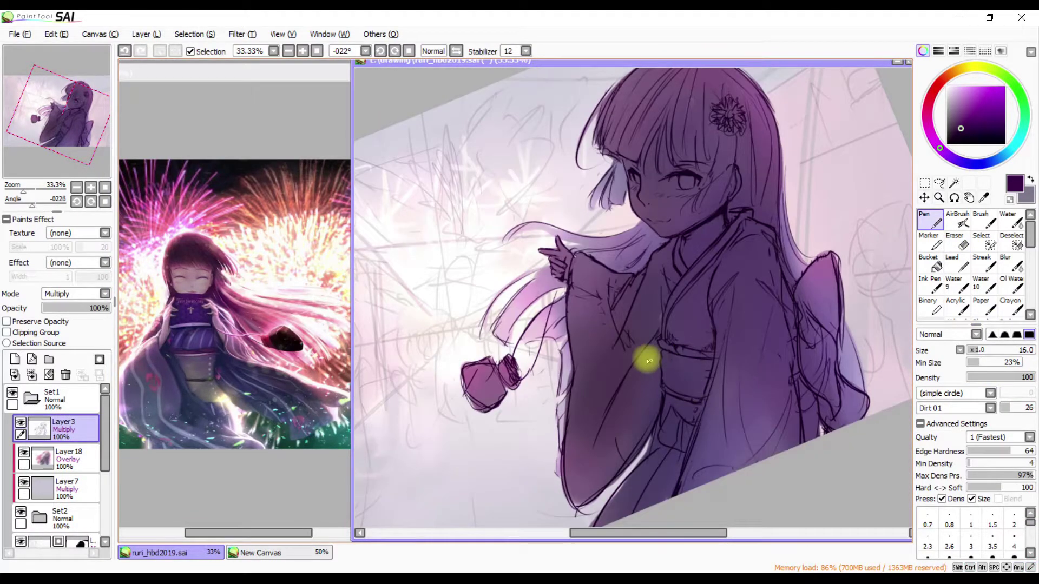
pyautogui.press('h')
pyautogui.press('h')
pyautogui.hotkey('ctrl', 'z')
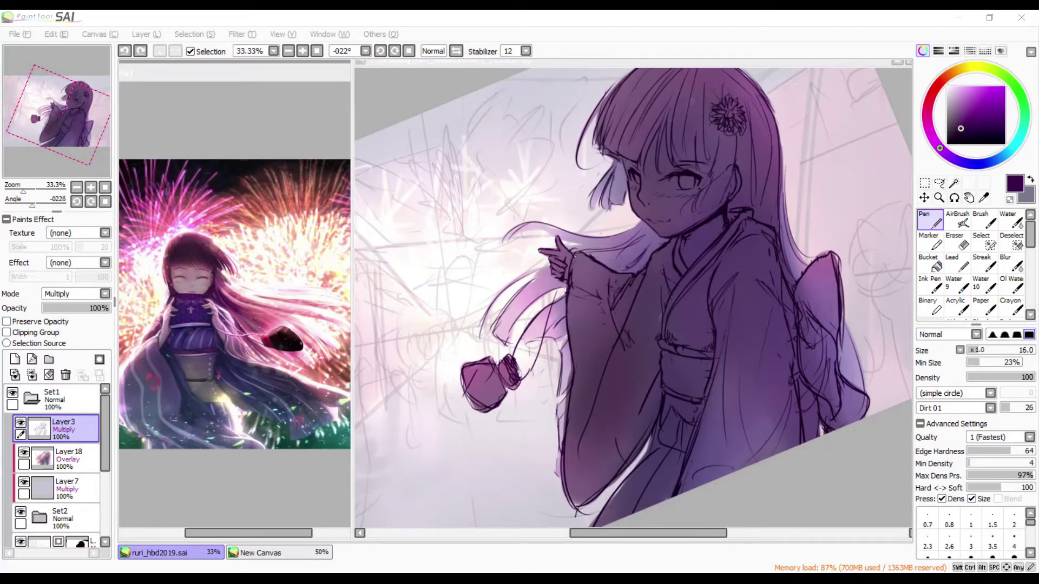
# Refine the long folds of the sleeve on Layer3 with the Pen at size 16, checking the mirrored view
pyautogui.click(665, 317)
pyautogui.press('h')
pyautogui.press('h')
pyautogui.press('h')
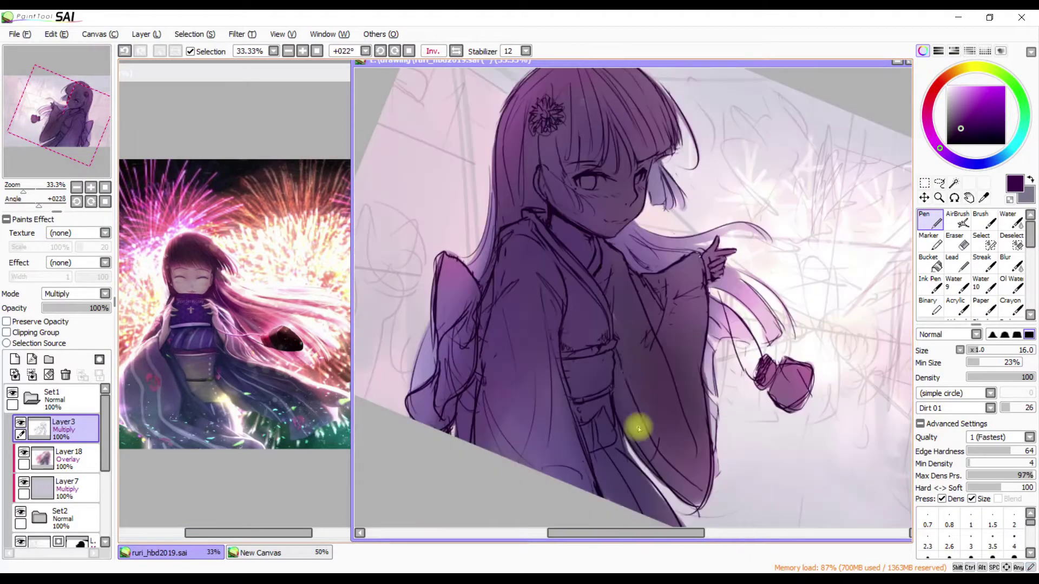
pyautogui.press('h')
pyautogui.keyDown('ctrl'); pyautogui.keyDown('shift'); pyautogui.click(606, 453); pyautogui.keyUp('shift'); pyautogui.keyUp('ctrl')
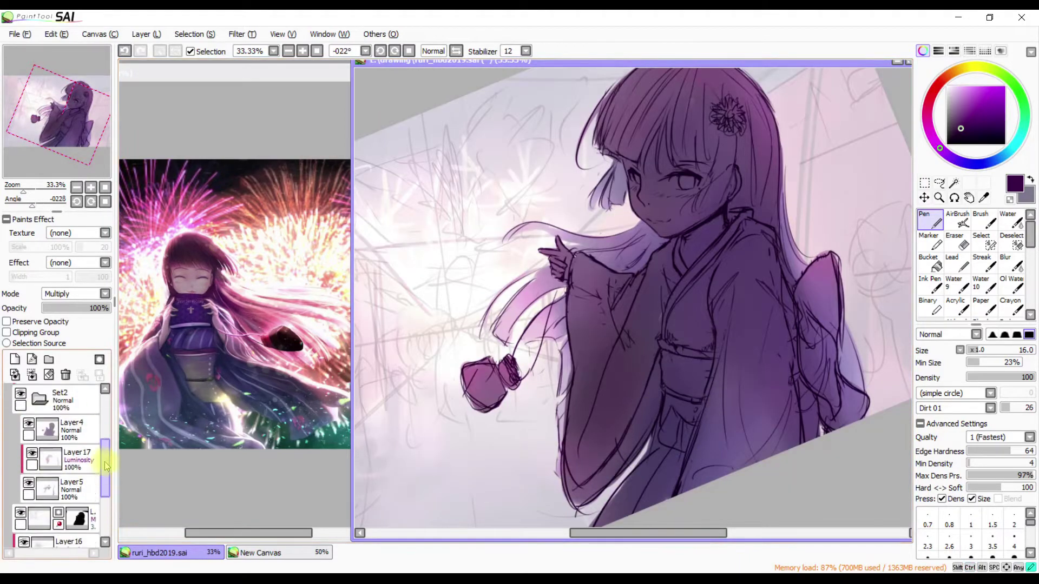
# Trim the hanging sleeve's lower tip with the Eraser, removing its colour on Layer4 and its line art on Layer3
pyautogui.press('e')
pyautogui.press('h')
pyautogui.press('[')
pyautogui.press('[')
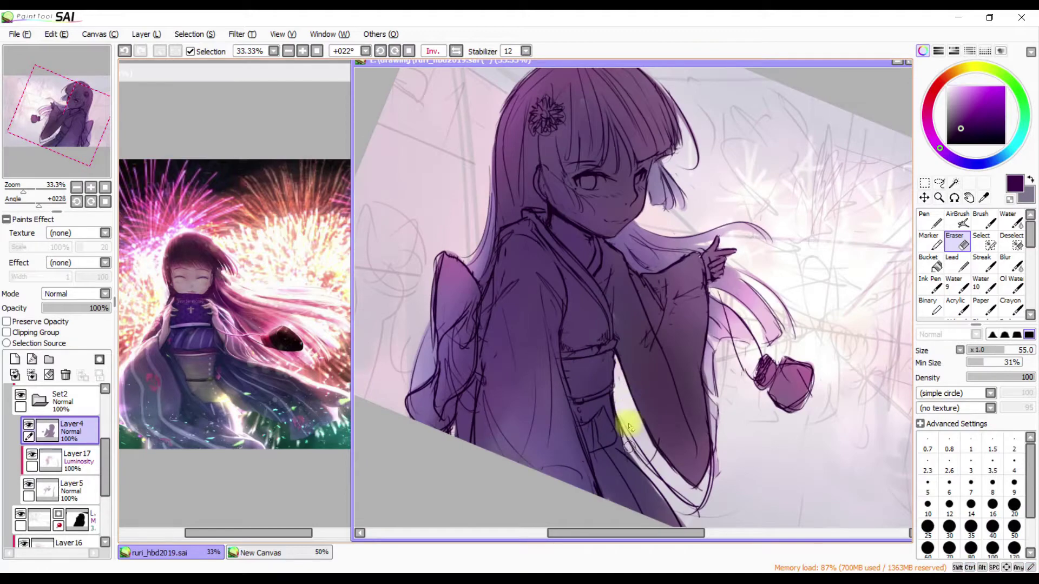
pyautogui.press('h')
pyautogui.keyDown('ctrl'); pyautogui.keyDown('shift'); pyautogui.click(572, 460); pyautogui.keyUp('shift'); pyautogui.keyUp('ctrl')
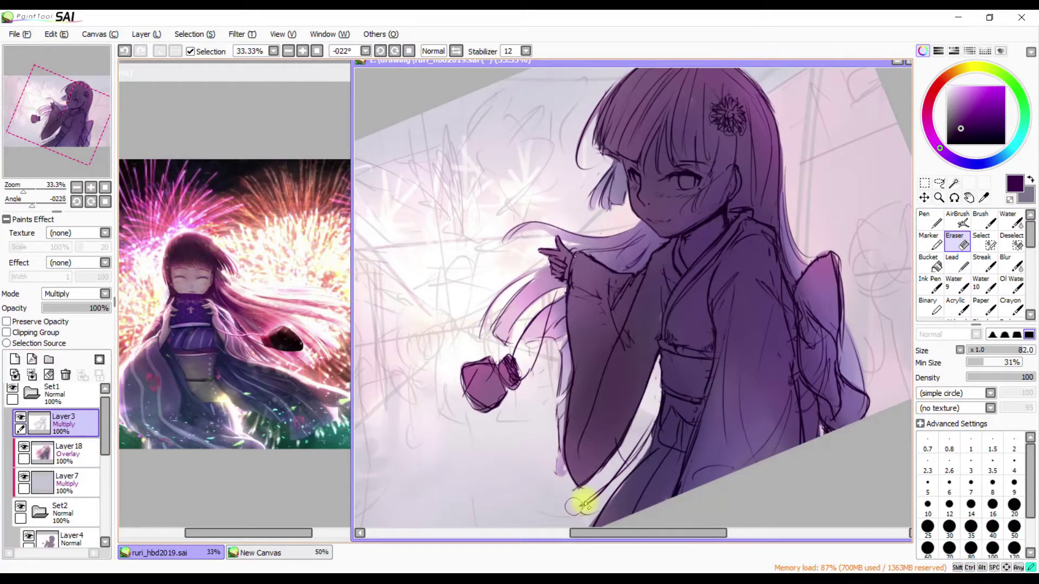
pyautogui.scroll(-2, 96, 475)
pyautogui.click(96, 475)
pyautogui.press('-')
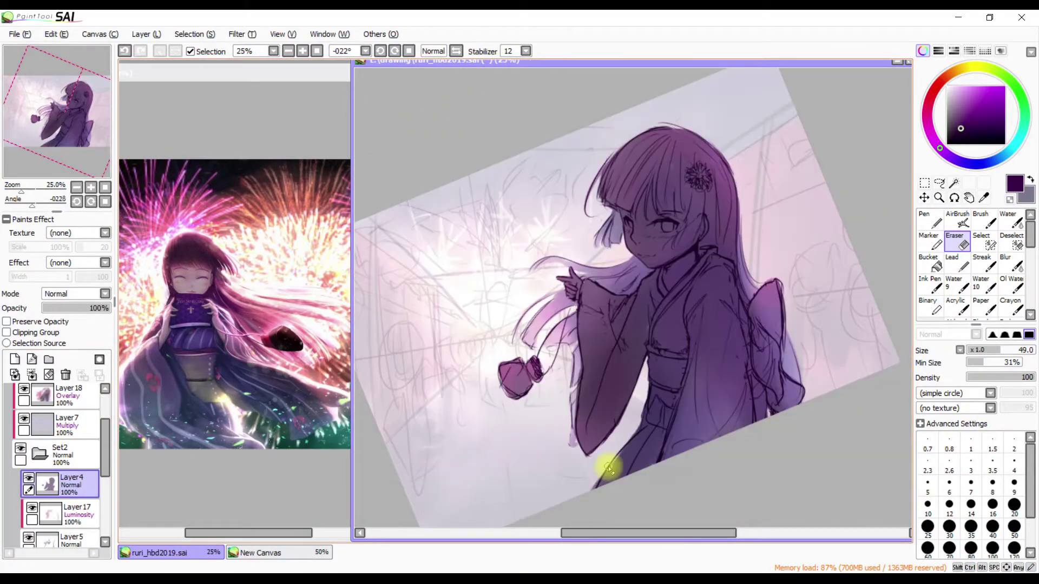
# Redraw a wider outline for the hanging sleeve on Layer3 with the Pen at size 16 and erase the leftover edge lines
pyautogui.keyDown('ctrl'); pyautogui.keyDown('shift'); pyautogui.click(609, 469); pyautogui.keyUp('shift'); pyautogui.keyUp('ctrl')
pyautogui.press('n')
pyautogui.press('h')
pyautogui.press('h')
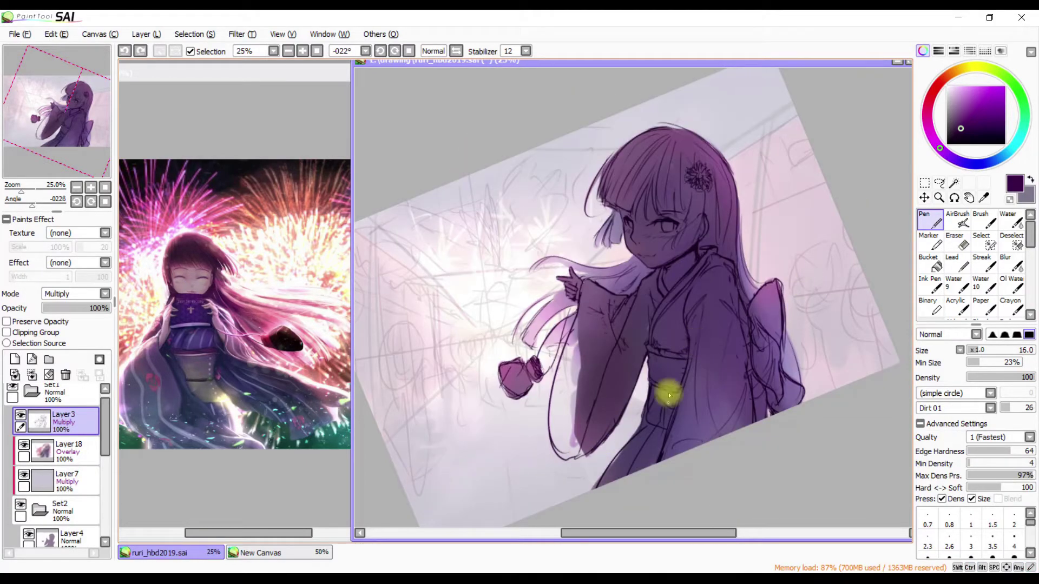
pyautogui.press('h')
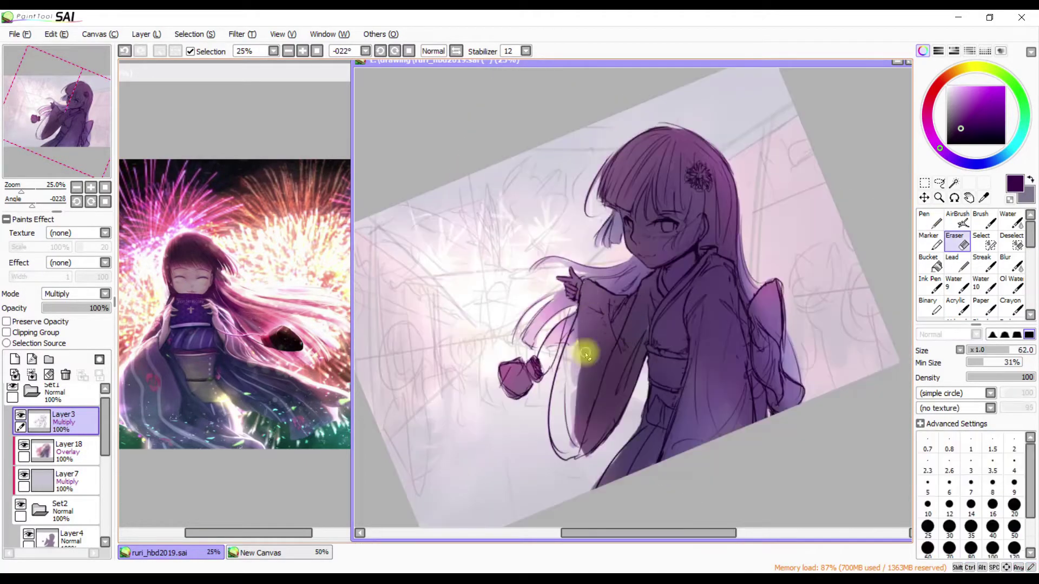
# Fill the widened part of the hanging sleeve on Layer4 with the muted purple base colour using the Pen at size 116
pyautogui.keyDown('ctrl'); pyautogui.click(595, 446); pyautogui.keyUp('ctrl')
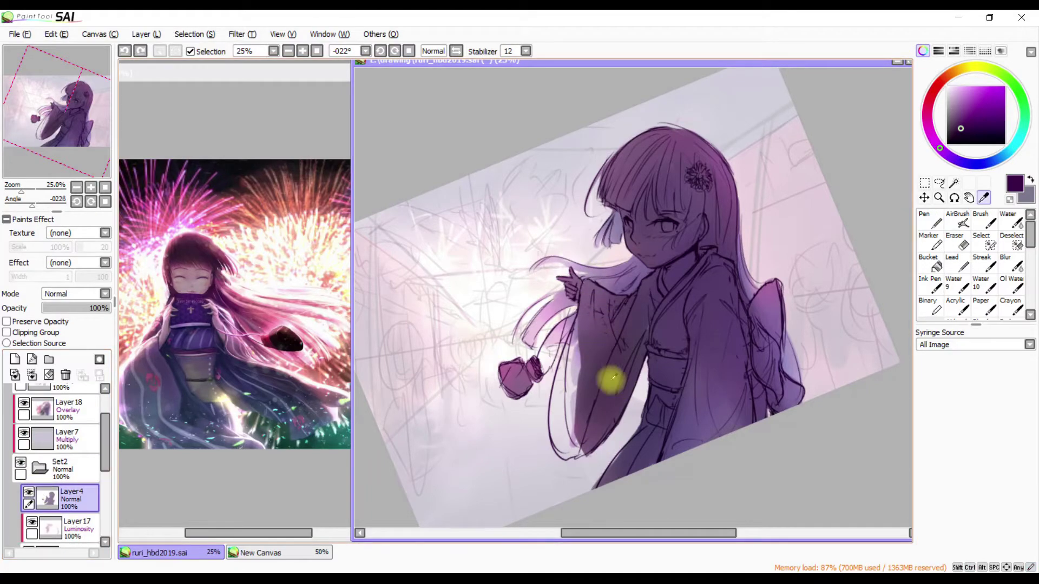
pyautogui.keyDown('alt'); pyautogui.click(614, 303); pyautogui.keyUp('alt')
pyautogui.click(24, 422)
pyautogui.click(24, 453)
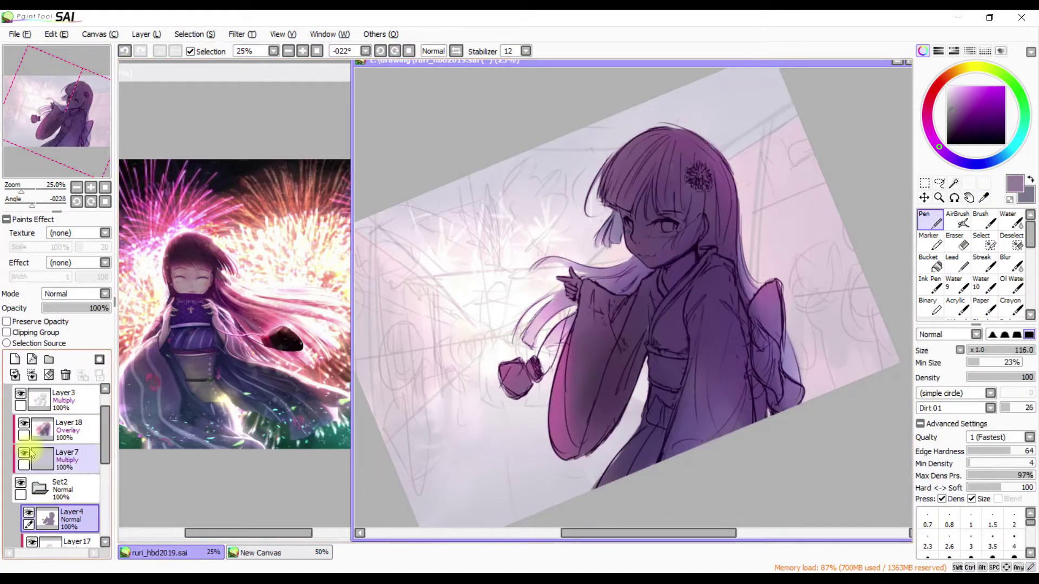
# Draw inner fold lines in the hanging sleeve on Layer3 with the Pen at size 17, using the dark purple line colour
pyautogui.keyDown('ctrl'); pyautogui.click(607, 355); pyautogui.keyUp('ctrl')
pyautogui.moveTo(601, 373); pyautogui.dragTo(643, 343)
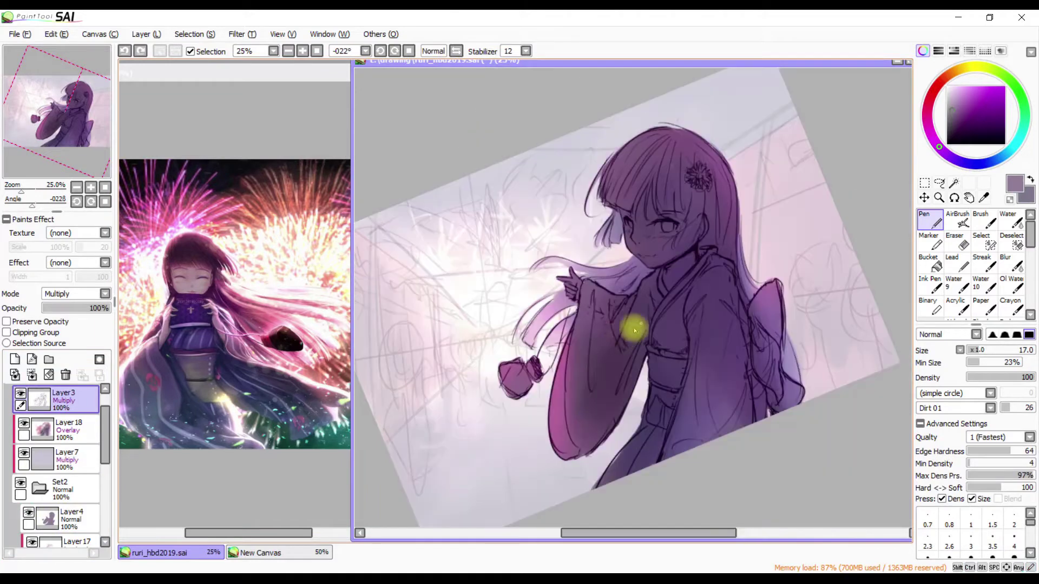
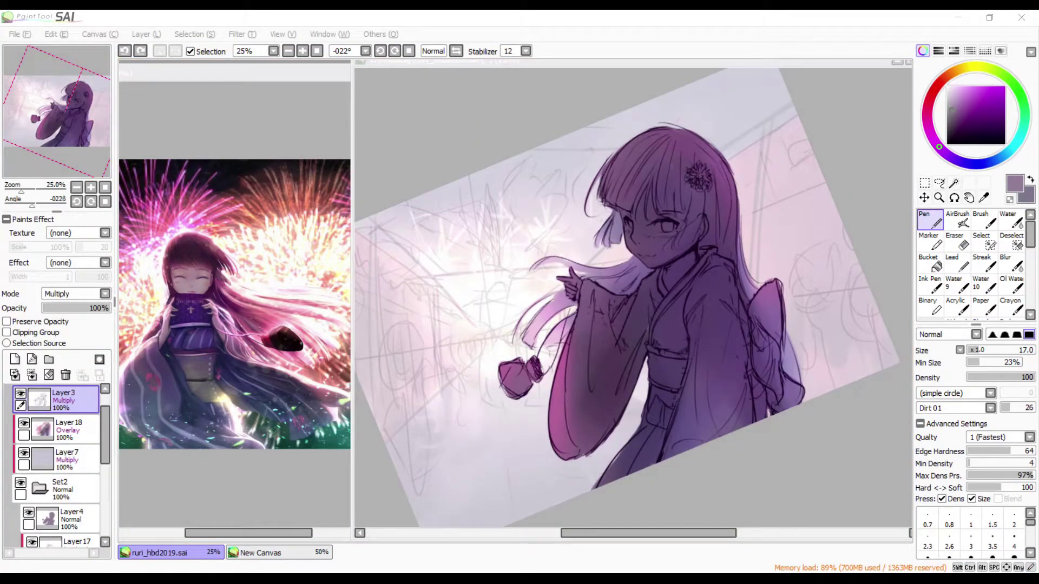
pyautogui.click(631, 339)
pyautogui.press('h')
pyautogui.press('h')
pyautogui.keyDown('alt'); pyautogui.click(642, 348); pyautogui.keyUp('alt')
pyautogui.click(75, 293)
pyautogui.click(89, 318)
# Refine the kimono's elbow and shoulder lines on Layer3, checking the mirrored view, and clean the sleeve edge with the Eraser at size 45
pyautogui.press('h')
pyautogui.press('h')
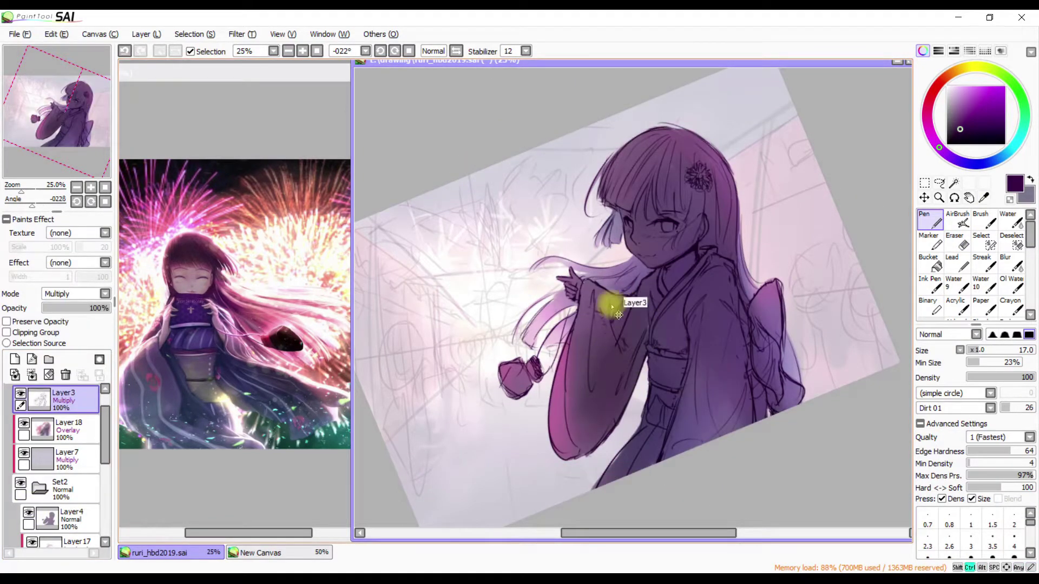
pyautogui.press('h')
pyautogui.press('h')
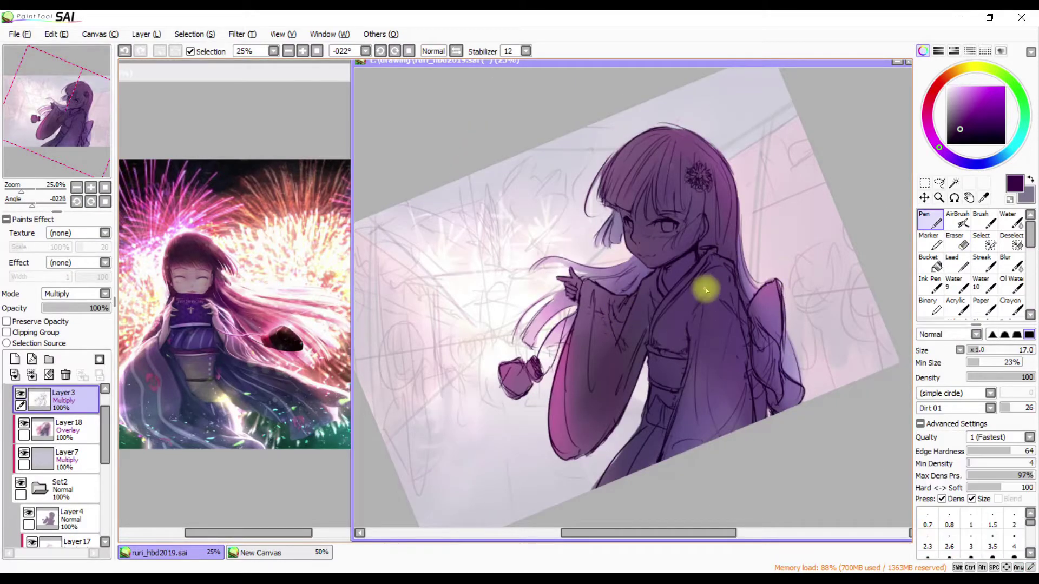
pyautogui.press('h')
pyautogui.press('h')
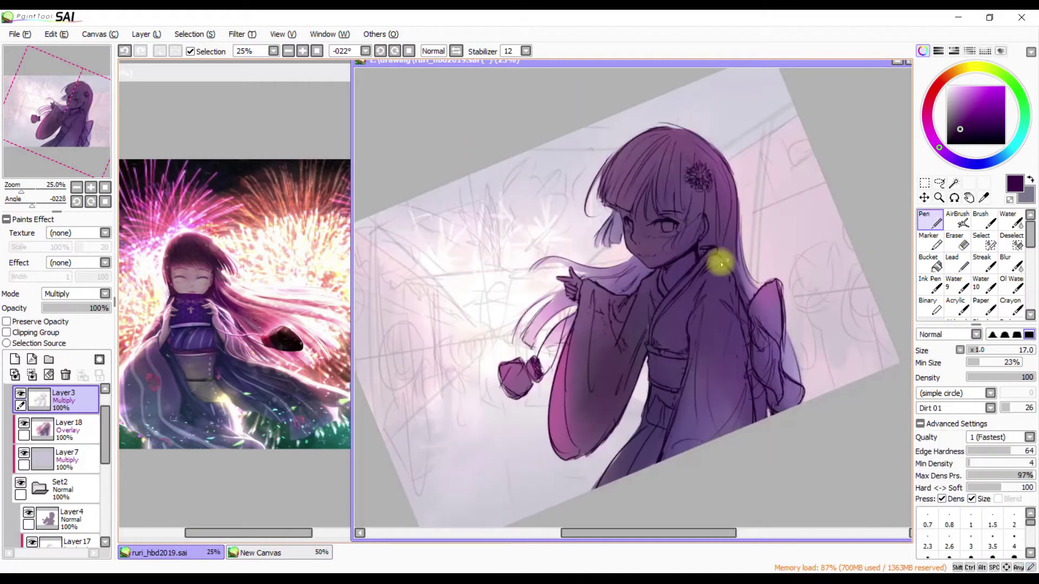
pyautogui.scroll(-1, 853, 343)
pyautogui.press('e')
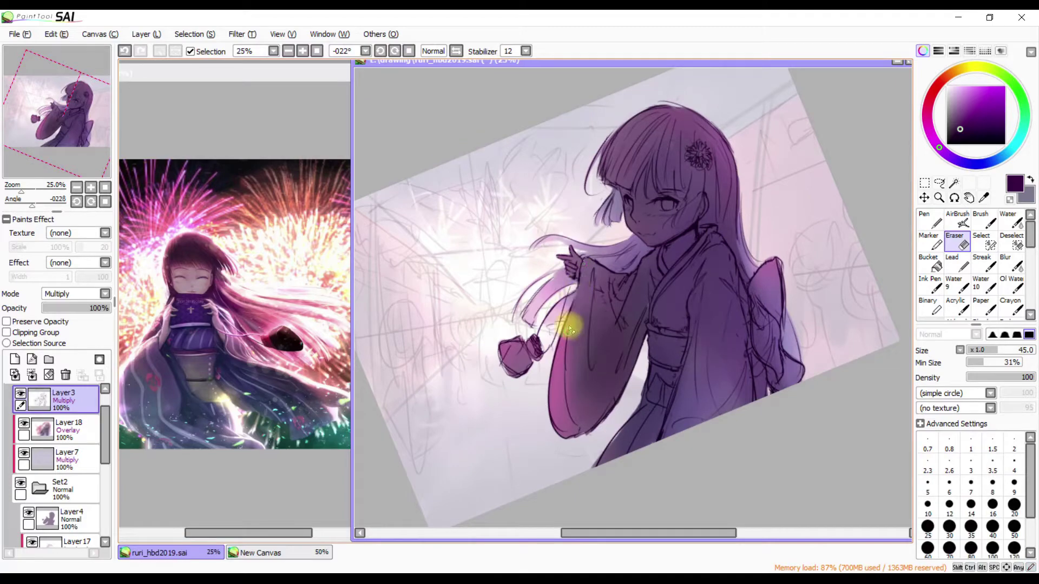
# Put Layer3 in Normal mode inside a Multiply layer folder and add a new line layer above it
pyautogui.press('n')
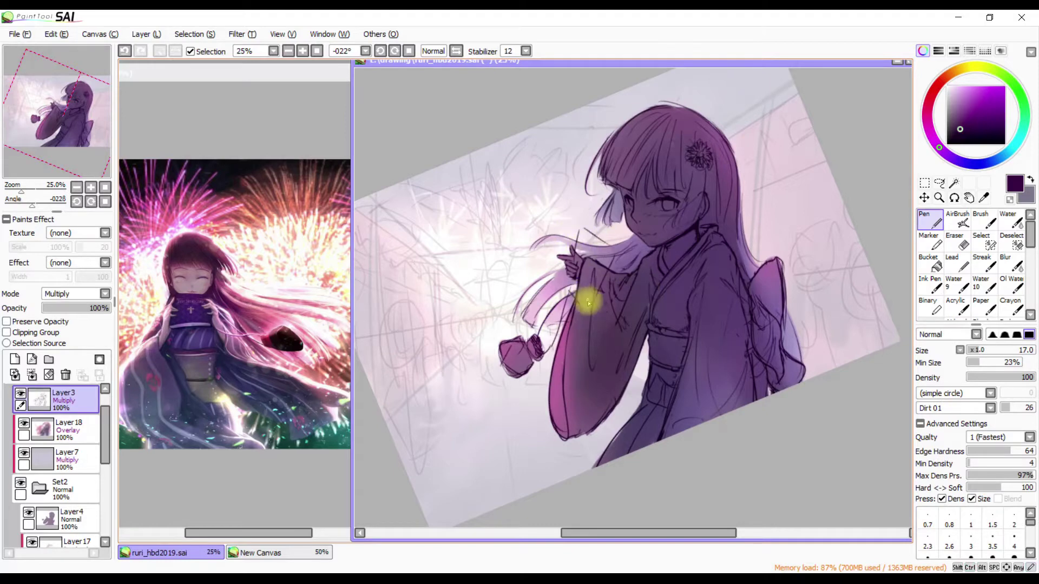
pyautogui.click(103, 293)
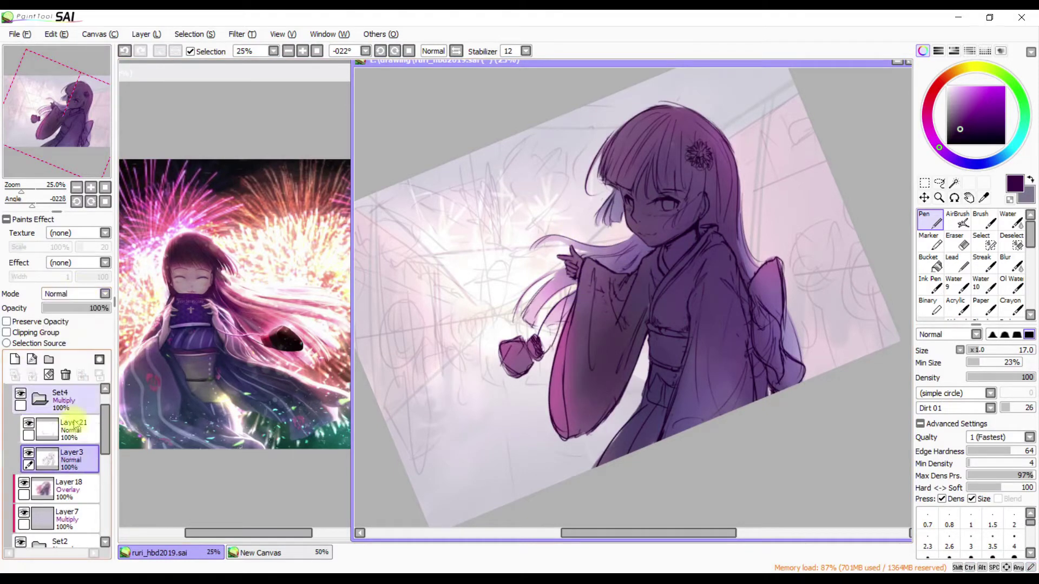
pyautogui.click(70, 405)
pyautogui.press('h')
pyautogui.press('h')
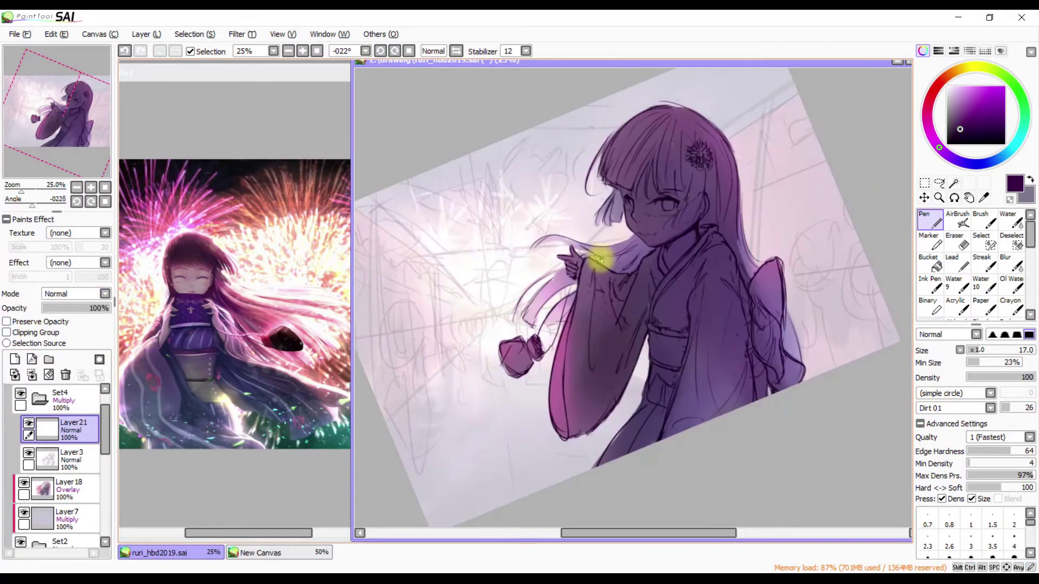
# Draw a tilted rectangular book in the raised hand on Layer21 with the Pen at size 17, checking the mirrored view
pyautogui.hotkey('ctrl', 'z')
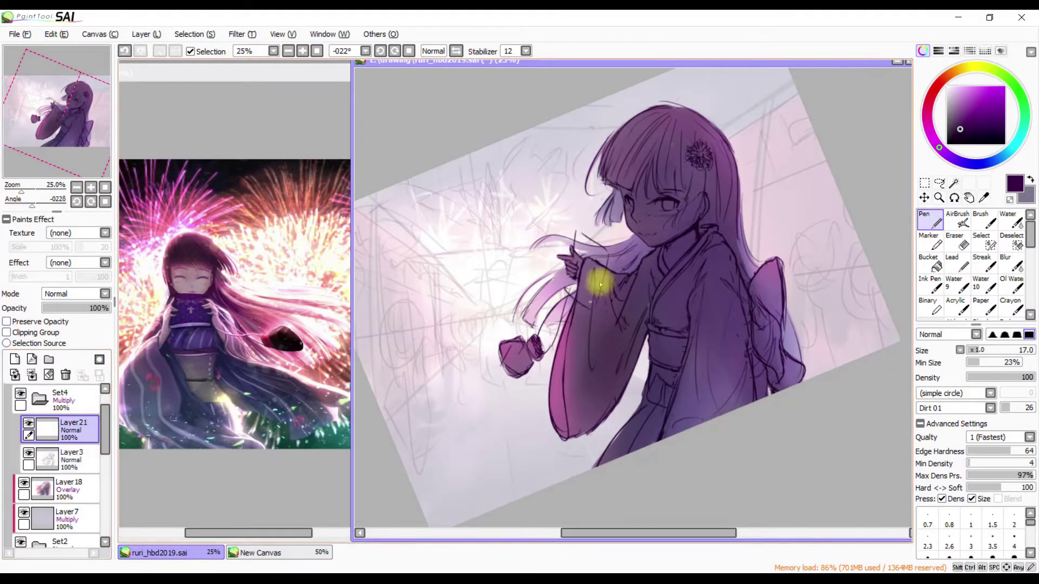
pyautogui.press('h')
pyautogui.press('h')
pyautogui.press('h')
pyautogui.press('h')
pyautogui.moveTo(578, 237); pyautogui.dragTo(605, 256)
pyautogui.press('h')
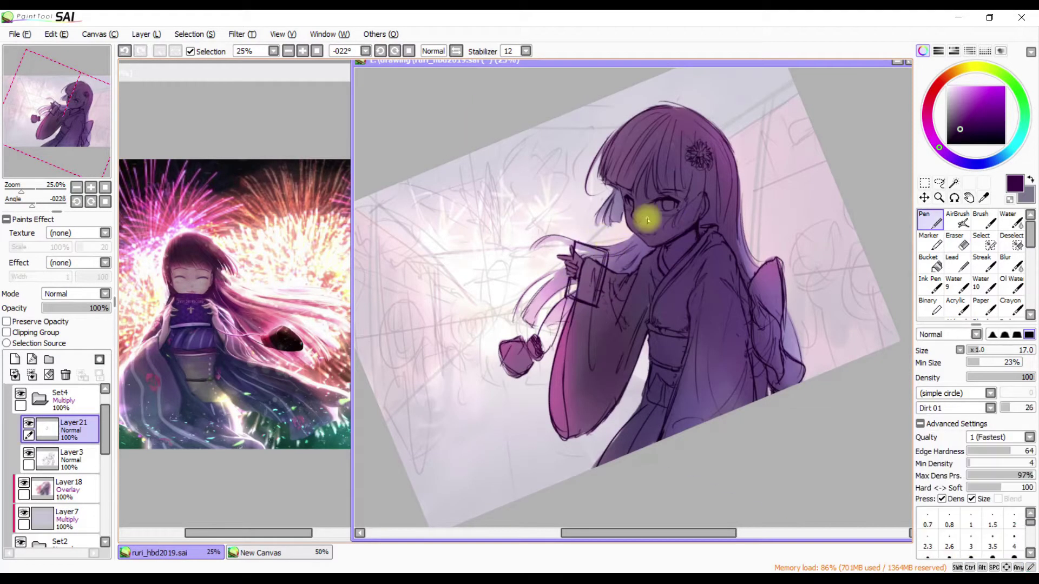
pyautogui.press('h')
# Add a mask to Layer3 and hide the cuff and sleeve lines that show through the book
pyautogui.click(81, 457)
pyautogui.press('e')
pyautogui.press('n')
pyautogui.press('e')
pyautogui.press('[')
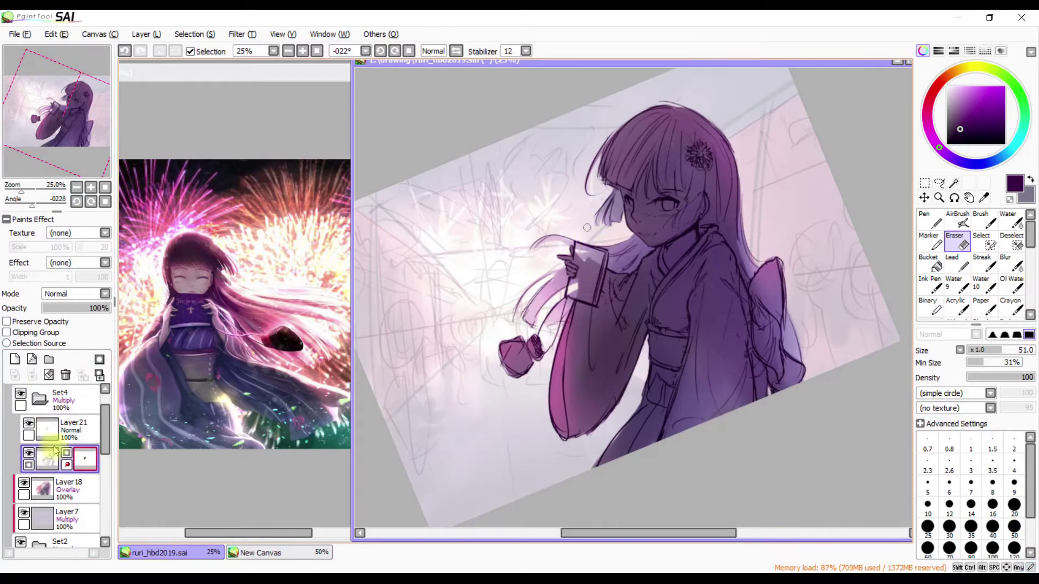
# Erase the book lines crossing the fingers on Layer21 with the Eraser at size 30 and tidy the outline with the Pen
pyautogui.press('h')
pyautogui.press('[')
pyautogui.press('[')
pyautogui.press('[')
pyautogui.press('[')
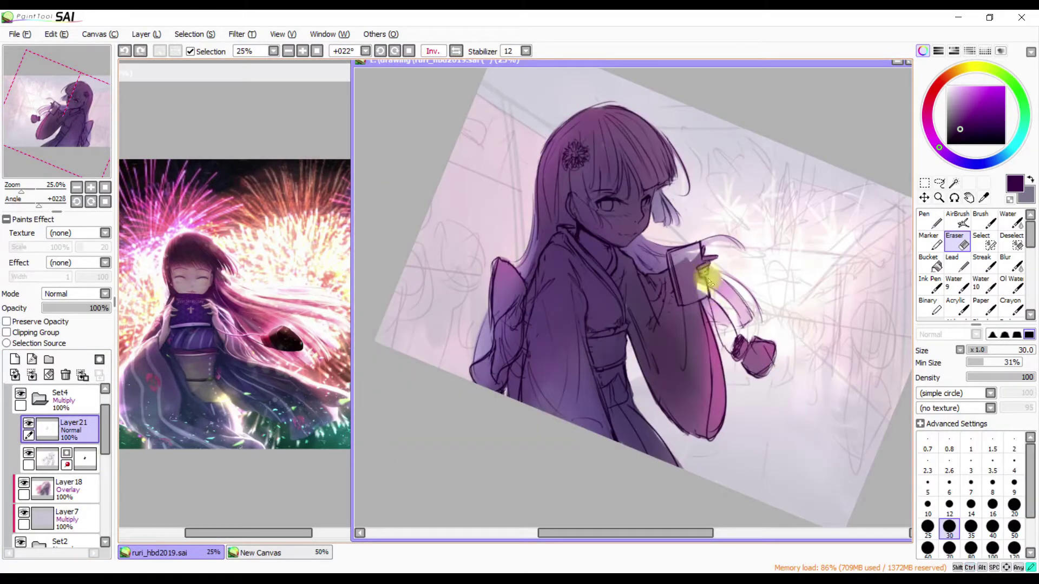
pyautogui.press('h')
pyautogui.press('n')
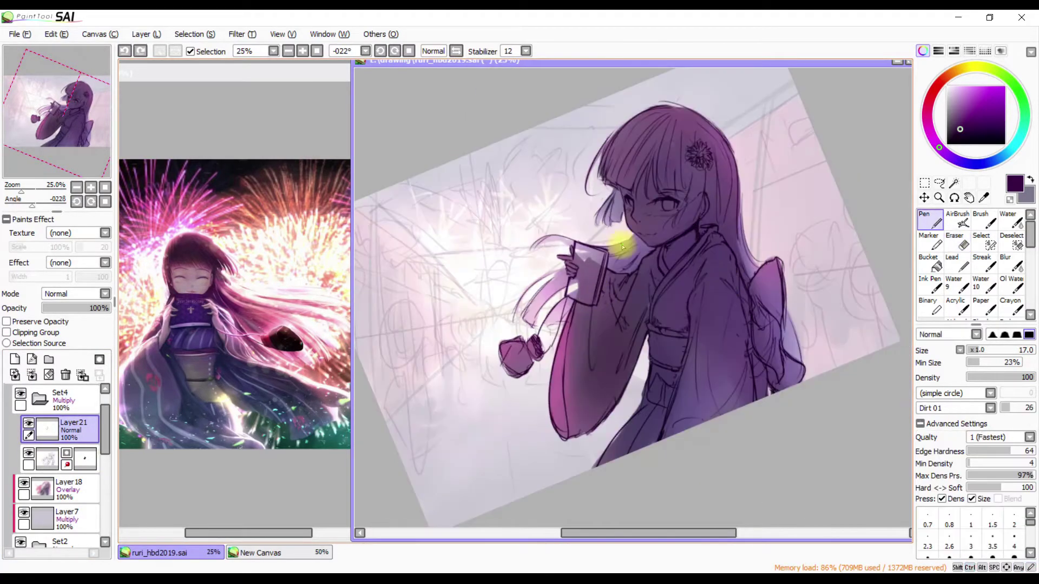
# Fill the book on Layer4 with the muted purple base colour using the Pen at size 61
pyautogui.keyDown('alt'); pyautogui.click(575, 274); pyautogui.keyUp('alt')
pyautogui.press('[')
pyautogui.press('[')
pyautogui.press('[')
pyautogui.click(24, 445)
pyautogui.click(24, 415)
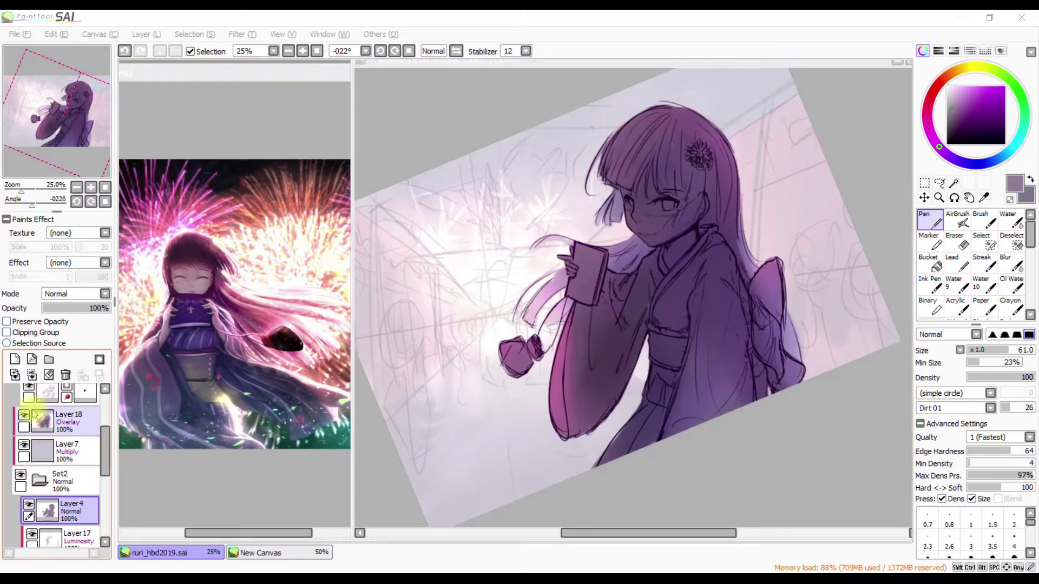
# Add a new layer clipped to Layer4 and paint light lilac stripes down the hanging sleeve
pyautogui.click(15, 360)
pyautogui.click(6, 332)
pyautogui.keyDown('alt'); pyautogui.click(589, 319); pyautogui.keyUp('alt')
pyautogui.moveTo(610, 364)
pyautogui.mouseDown()
pyautogui.moveTo(590, 338)
pyautogui.moveTo(602, 367)
pyautogui.mouseUp()
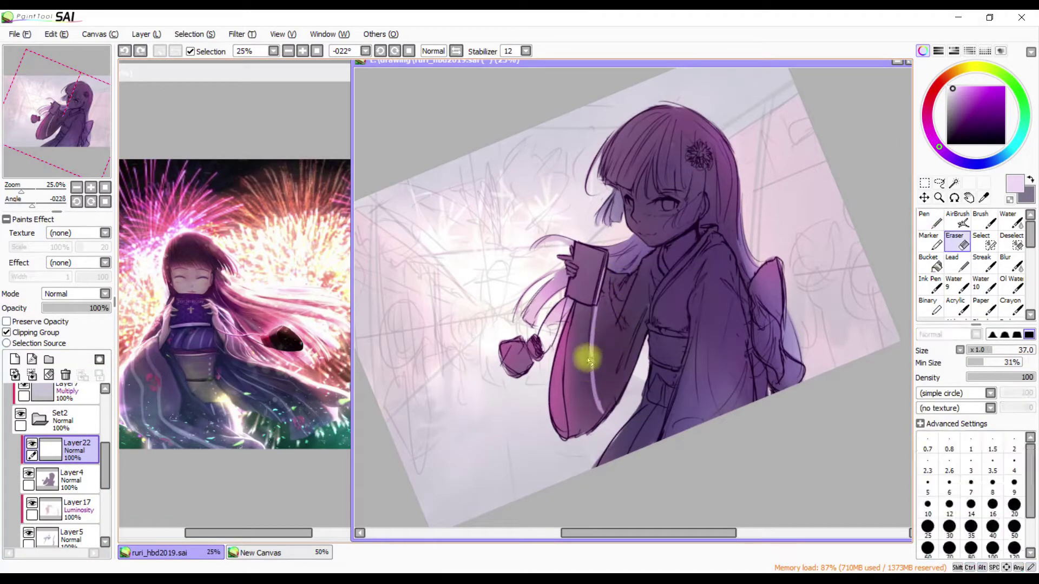
pyautogui.moveTo(624, 351); pyautogui.dragTo(629, 385)
# Paint curved lilac stripes across the kimono's shoulder, chest and near sleeve on Layer22 with the Pen at size 32
pyautogui.moveTo(680, 299); pyautogui.dragTo(736, 282)
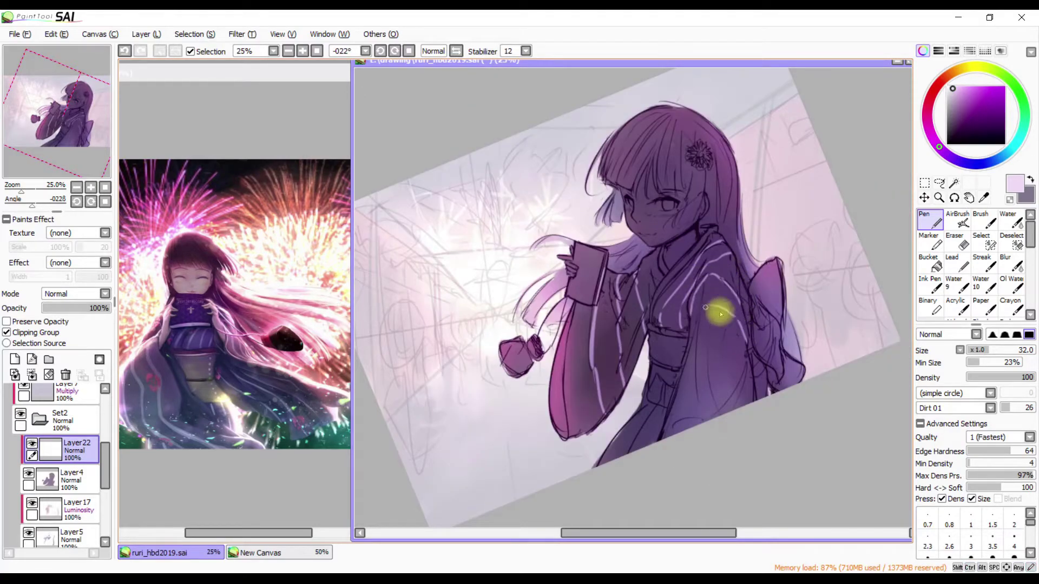
pyautogui.moveTo(752, 394)
pyautogui.mouseDown()
pyautogui.moveTo(705, 359)
pyautogui.moveTo(687, 385)
pyautogui.mouseUp()
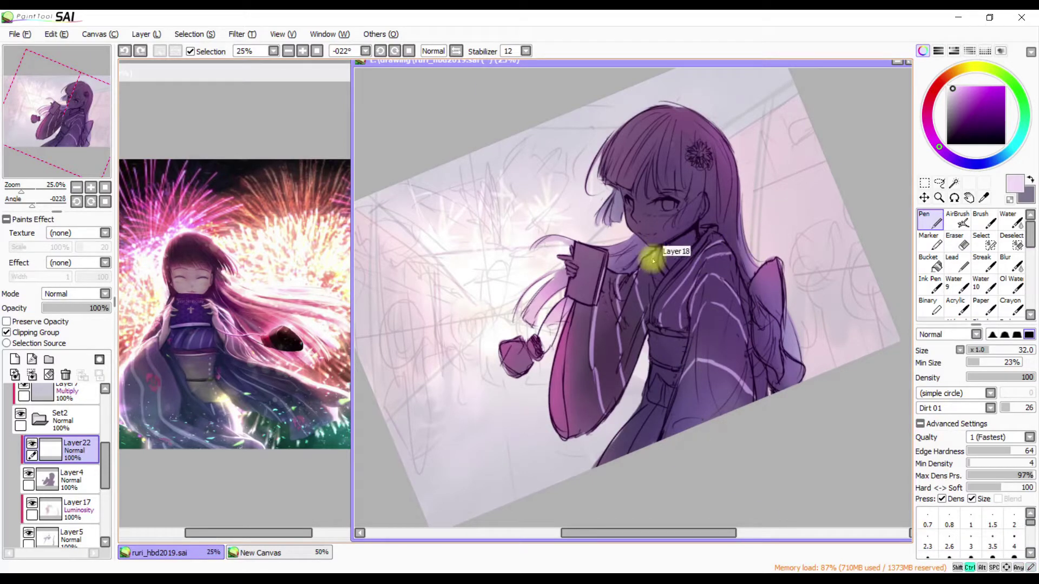
pyautogui.moveTo(649, 297); pyautogui.dragTo(694, 417)
# Add finer lilac stripes to the kimono's bodice on Layer22 with a smaller Pen, checking the mirrored view
pyautogui.press('h')
pyautogui.press('h')
pyautogui.press('[')
pyautogui.press('[')
pyautogui.press('h')
pyautogui.press('h')
pyautogui.press(']')
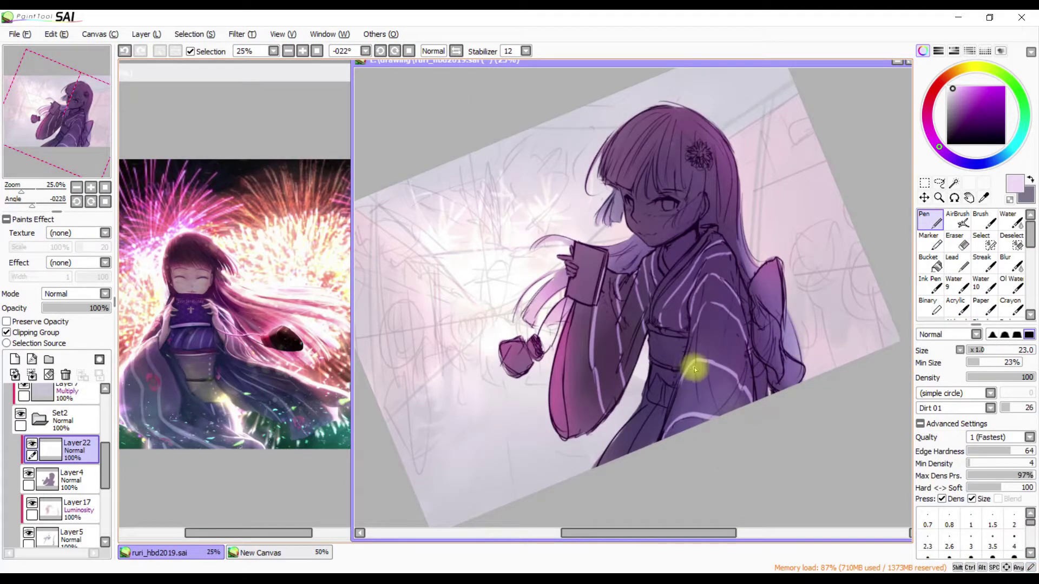
# Erase messy lines beside the obi on Layer3 with the Eraser at size 43 and extend the stripes onto the skirt on Layer22
pyautogui.keyDown('ctrl'); pyautogui.click(695, 370); pyautogui.keyUp('ctrl')
pyautogui.press('e')
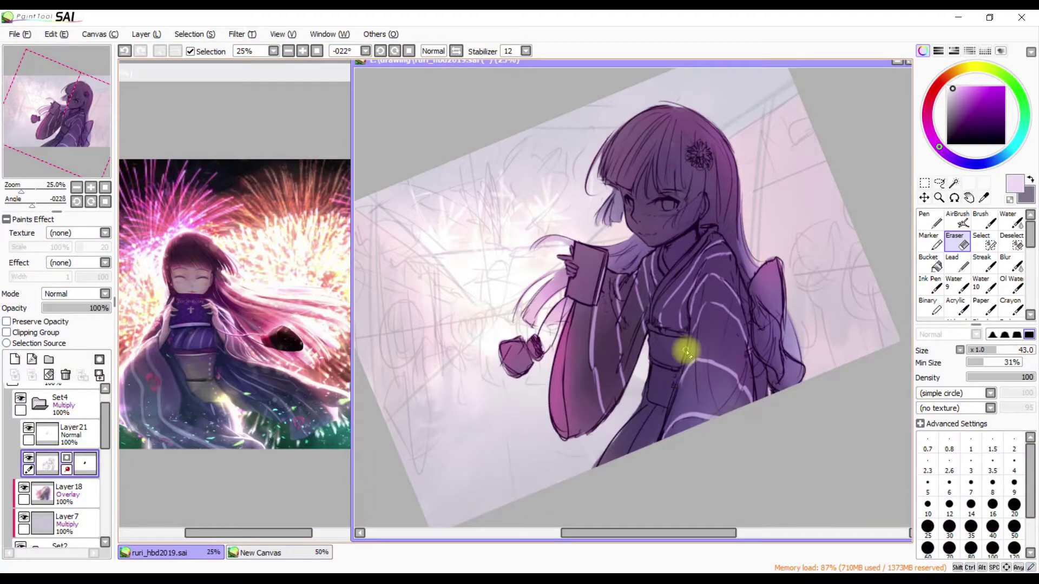
pyautogui.keyDown('ctrl'); pyautogui.click(683, 360); pyautogui.keyUp('ctrl')
pyautogui.press('n')
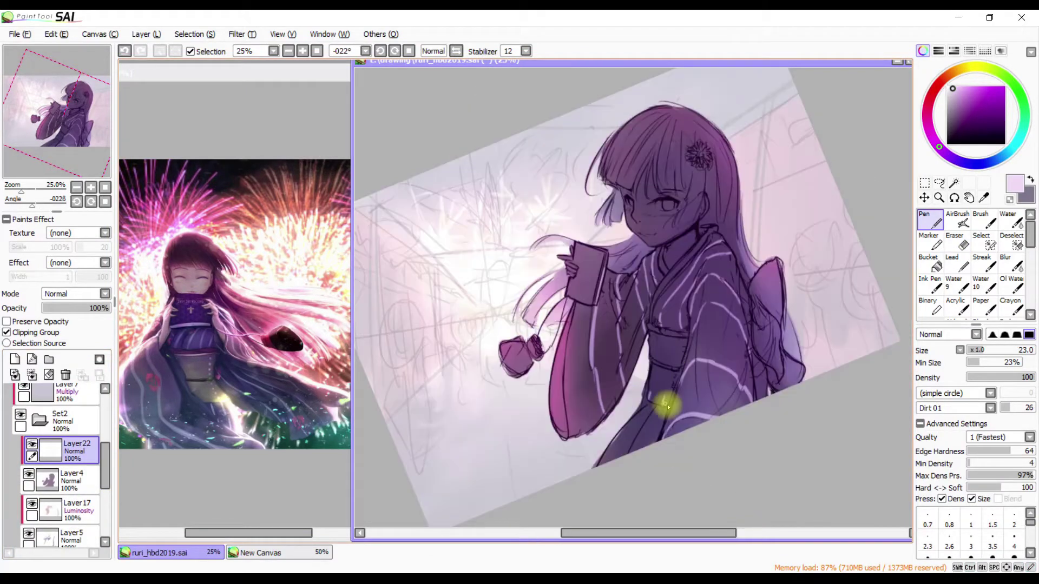
pyautogui.keyDown('ctrl'); pyautogui.click(763, 346); pyautogui.keyUp('ctrl')
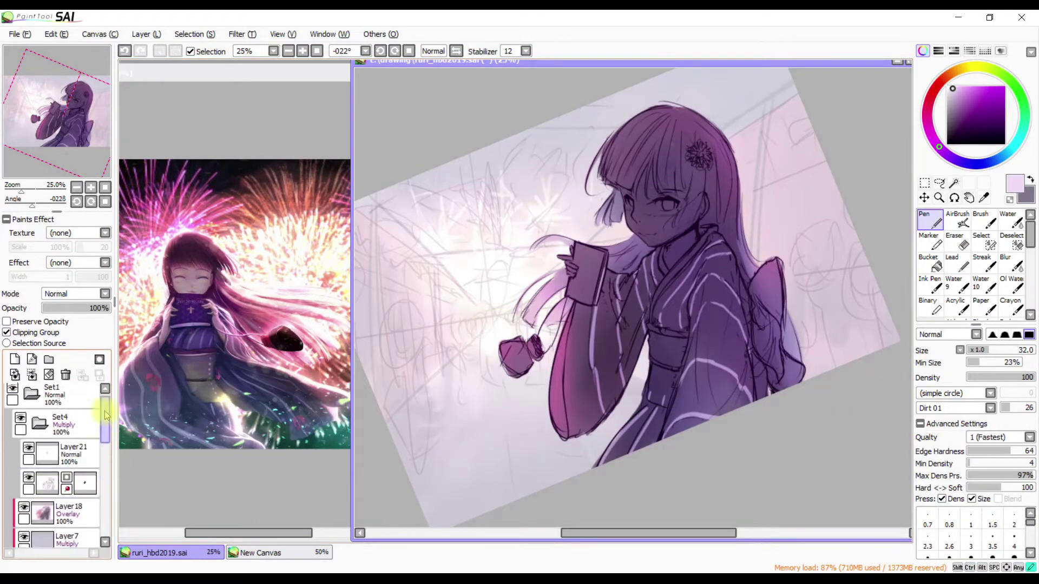
# Redraw the obi and its cord lines on Layer3 in dark purple with the Pen at size 16
pyautogui.press('[')
pyautogui.press('[')
pyautogui.press('[')
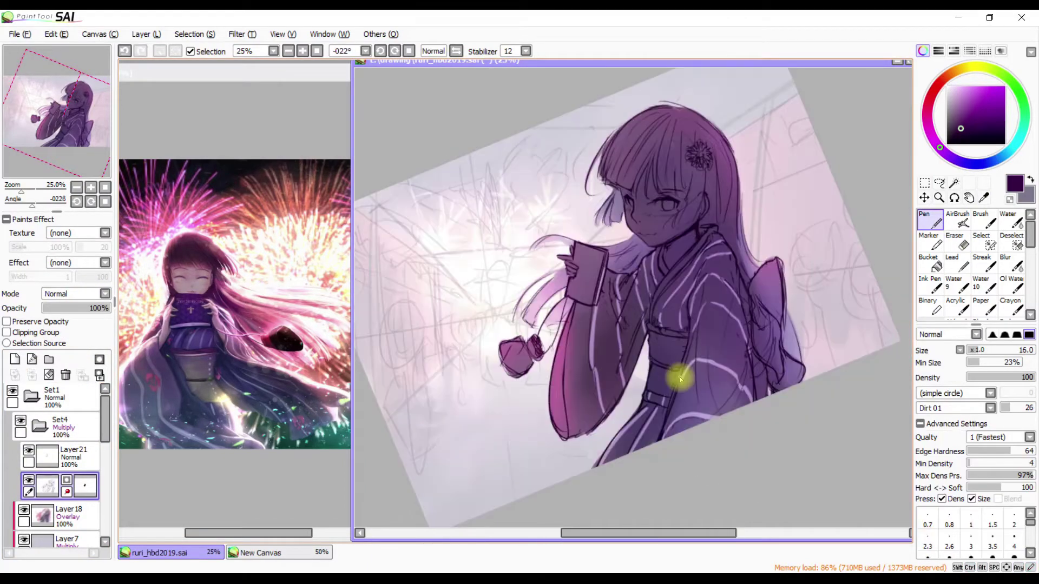
# Add a clipped layer above Layer22 and paint a round dark red floral motif on the near sleeve with the Pen and Eraser
pyautogui.keyDown('ctrl'); pyautogui.click(680, 378); pyautogui.keyUp('ctrl')
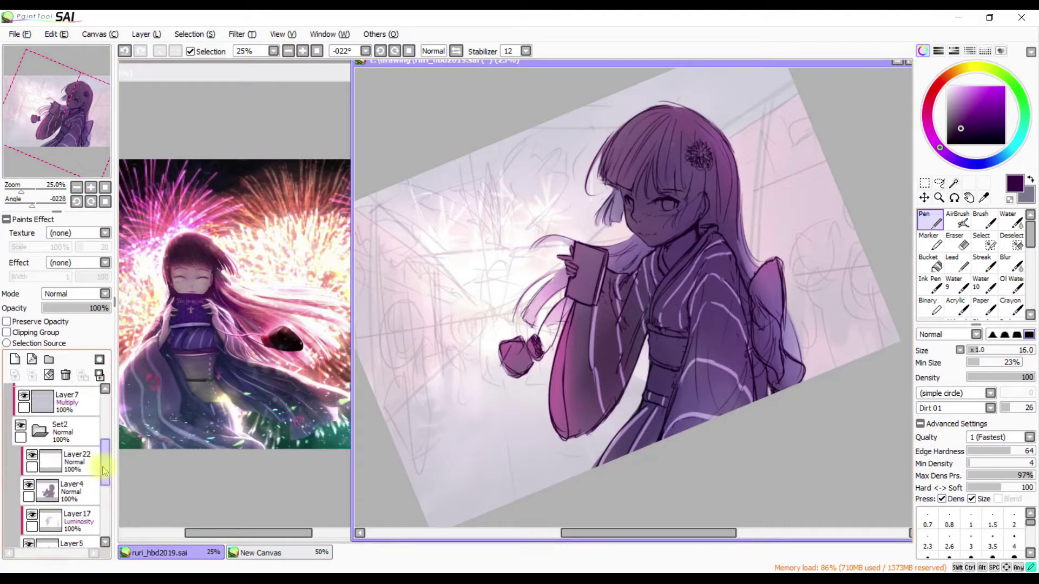
pyautogui.keyDown('alt'); pyautogui.click(737, 427); pyautogui.keyUp('alt')
pyautogui.click(81, 294)
pyautogui.click(59, 296)
pyautogui.press('h')
pyautogui.press('h')
pyautogui.click(722, 327)
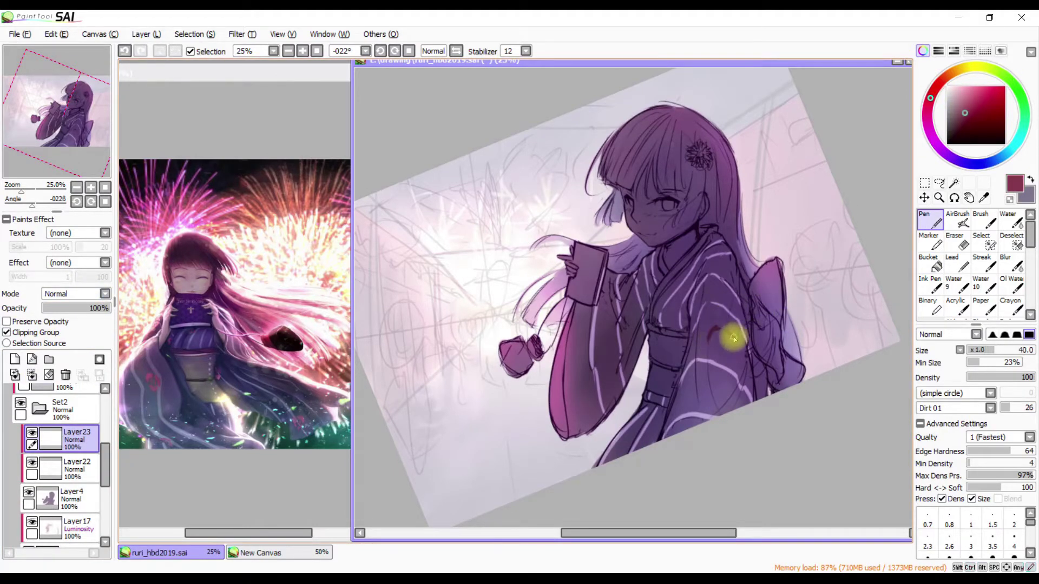
pyautogui.press('h')
pyautogui.press('h')
pyautogui.moveTo(723, 336); pyautogui.dragTo(717, 331)
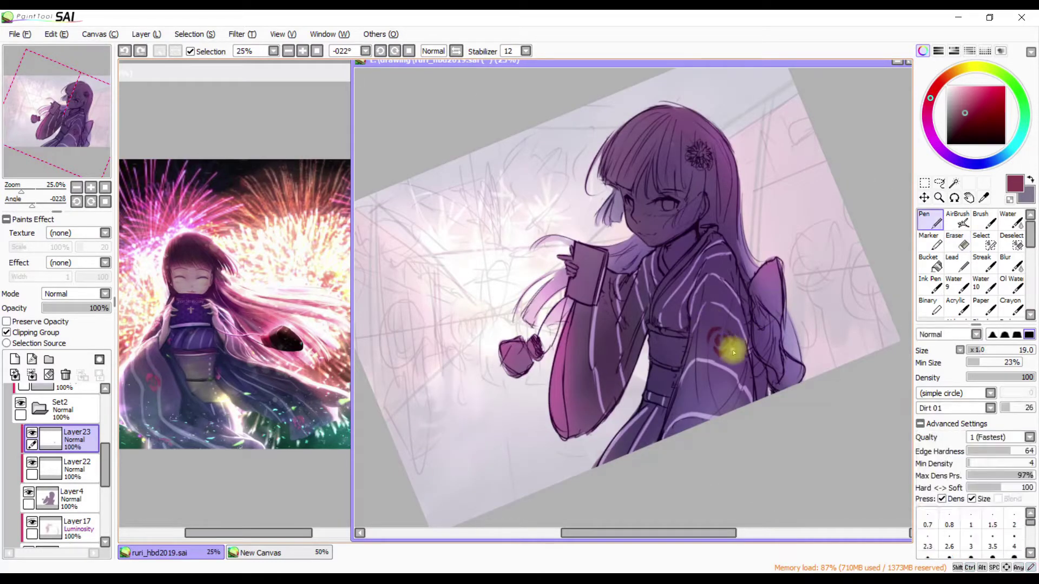
pyautogui.press('e')
# Paste copies of the red floral motif and place them on the near sleeve, the far sleeve and the bodice
pyautogui.hotkey('ctrl', 'v')
pyautogui.hotkey('ctrl', 't')
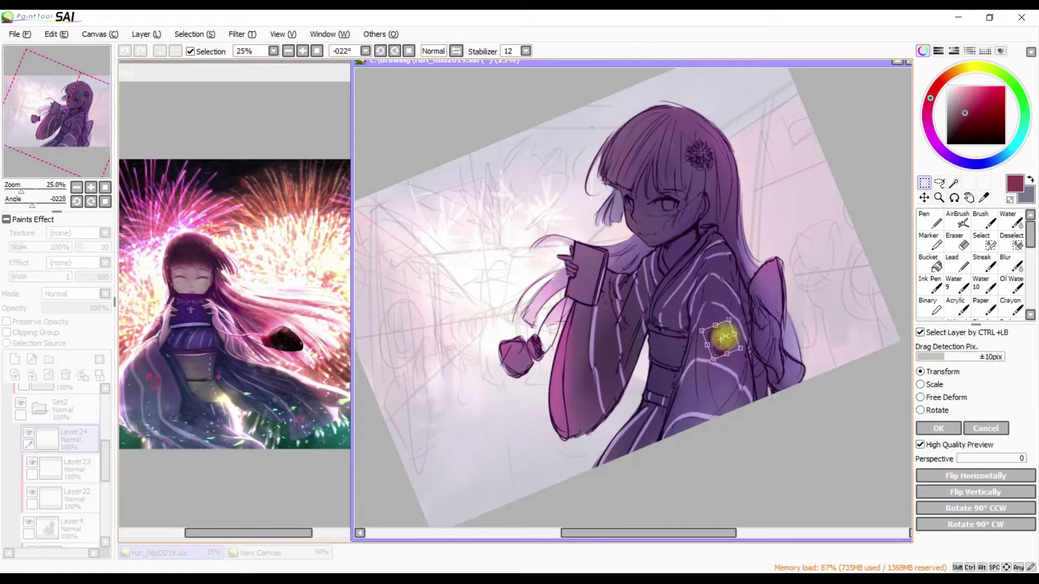
pyautogui.press('Return')
pyautogui.hotkey('ctrl', 'v')
pyautogui.hotkey('ctrl', 't')
pyautogui.moveTo(677, 316); pyautogui.dragTo(675, 332)
pyautogui.press('Return')
# Paste two more red floral motifs and position them at the near sleeve's lower edge and on the skirt
pyautogui.hotkey('ctrl', 'v')
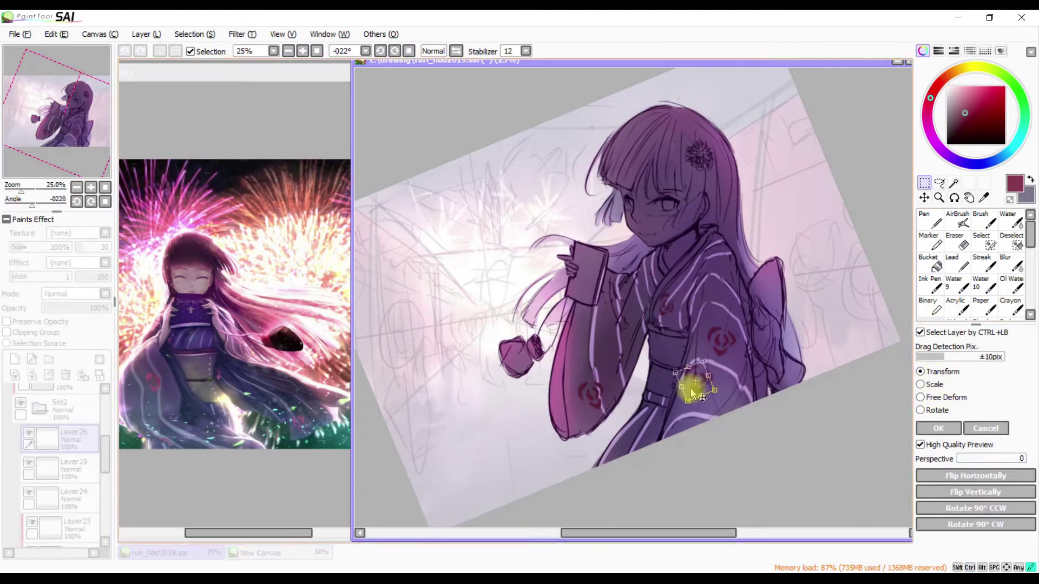
pyautogui.hotkey('ctrl', 't')
pyautogui.press('Return')
pyautogui.hotkey('ctrl', 'v')
pyautogui.hotkey('ctrl', 't')
pyautogui.click(939, 428)
# Paste further motifs near the far shoulder and below the book, fitting the latter to the sleeve with Free Deform
pyautogui.hotkey('ctrl', 'v')
pyautogui.hotkey('ctrl', 't')
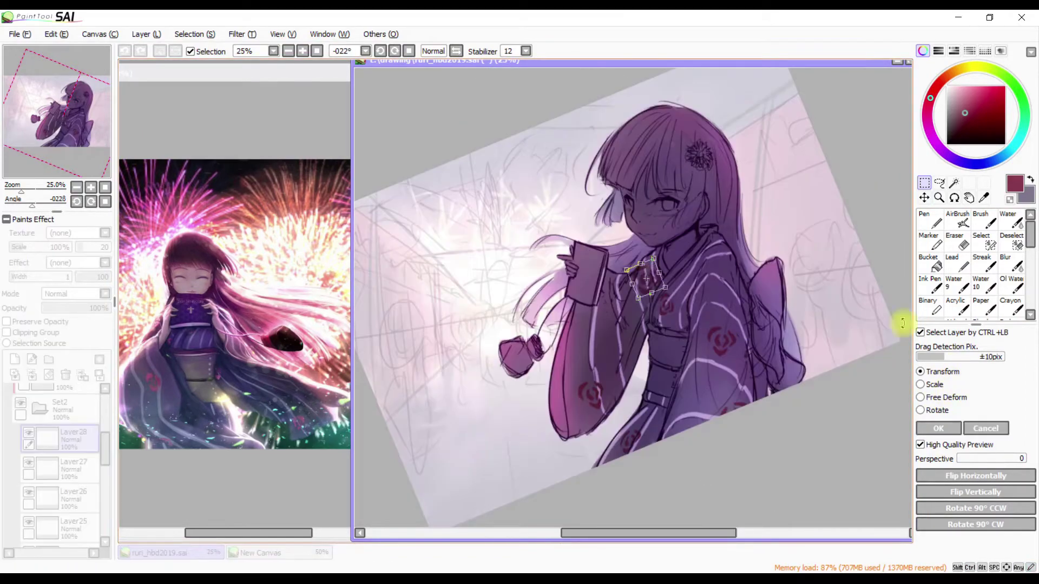
pyautogui.press('Return')
pyautogui.hotkey('ctrl', 'v')
pyautogui.hotkey('ctrl', 't')
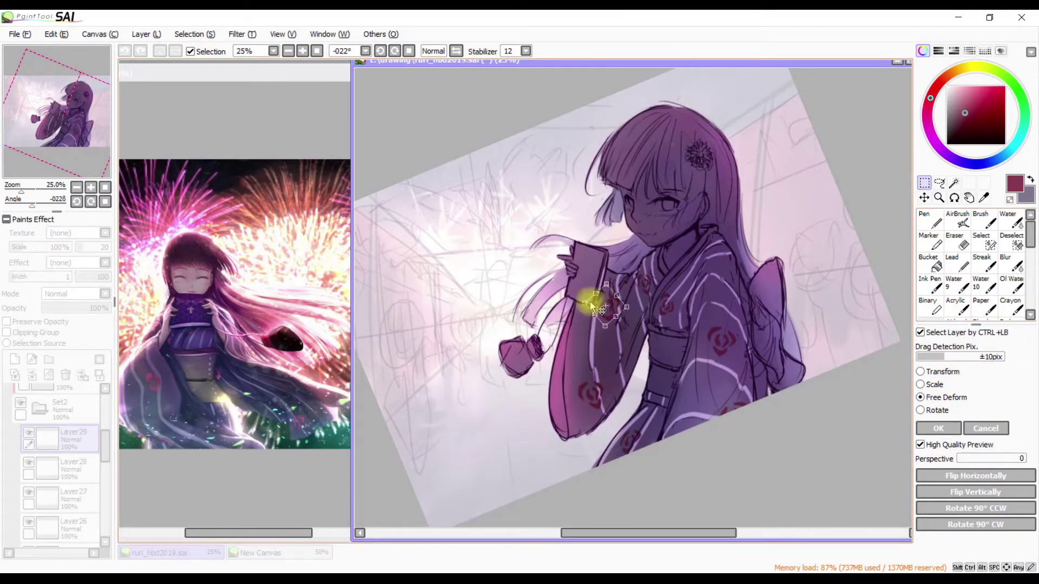
pyautogui.press('Return')
pyautogui.press('h')
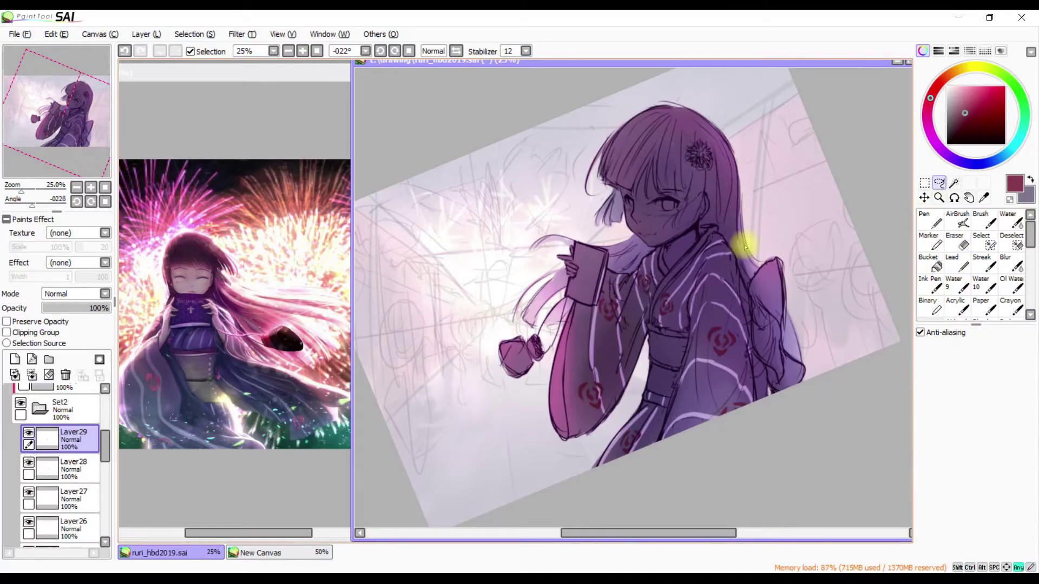
# Erase parts of the stripes on the far sleeve beside the book on Layer22 with the Eraser at size 48
pyautogui.press('h')
pyautogui.press('e')
pyautogui.scroll(-3, 40, 410)
pyautogui.click(40, 410)
pyautogui.click(49, 454)
pyautogui.moveTo(593, 297); pyautogui.dragTo(635, 278)
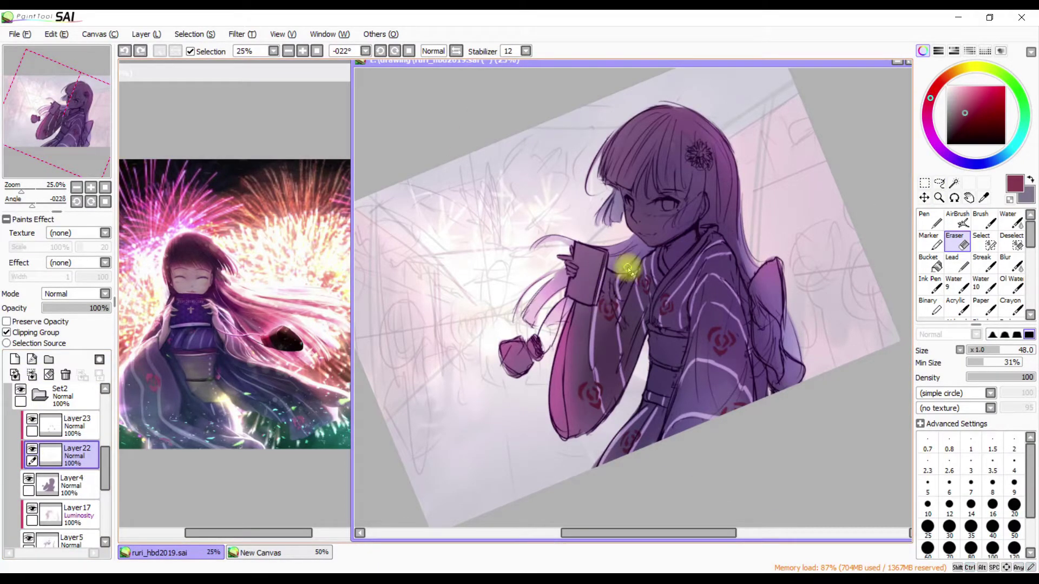
pyautogui.keyDown('ctrl'); pyautogui.click(635, 278); pyautogui.keyUp('ctrl')
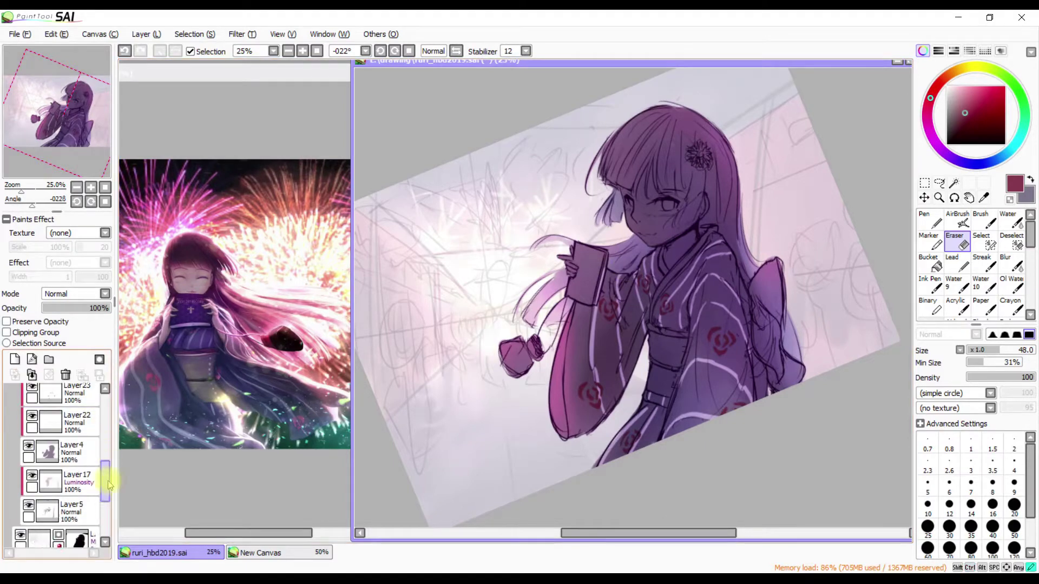
# Paint the face, neck and hand in a pale skin tone on a clipped layer with the Pen
pyautogui.press('n')
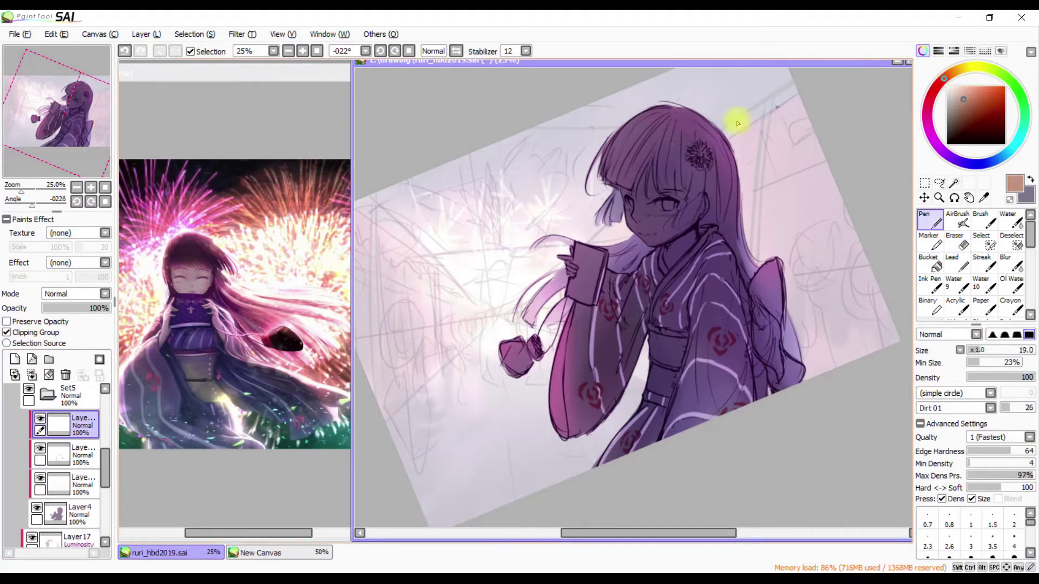
pyautogui.keyDown('alt'); pyautogui.click(648, 174); pyautogui.keyUp('alt')
pyautogui.click(674, 238)
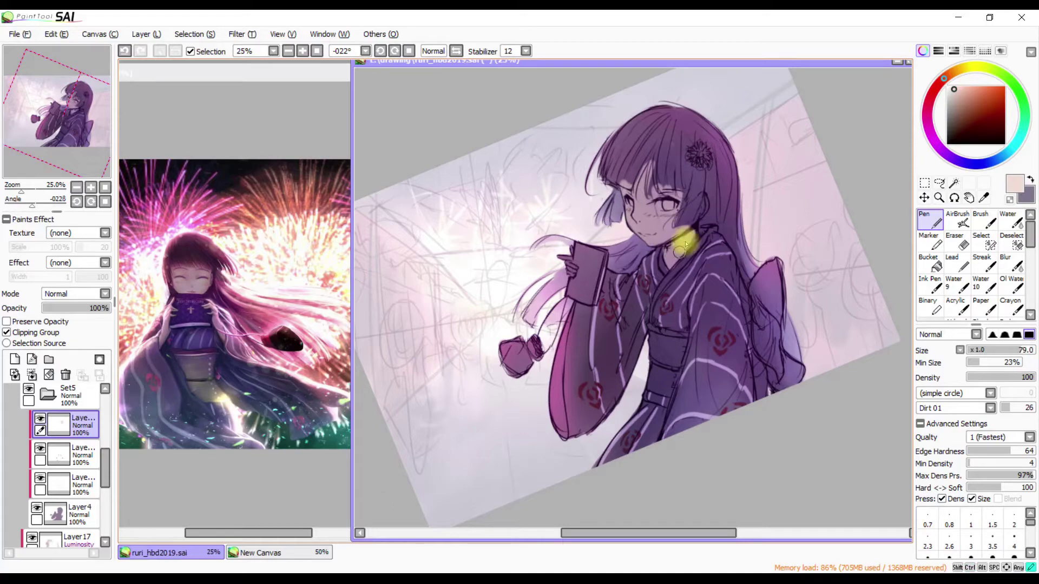
pyautogui.moveTo(672, 174)
pyautogui.mouseDown()
pyautogui.moveTo(638, 139)
pyautogui.moveTo(672, 167)
pyautogui.mouseUp()
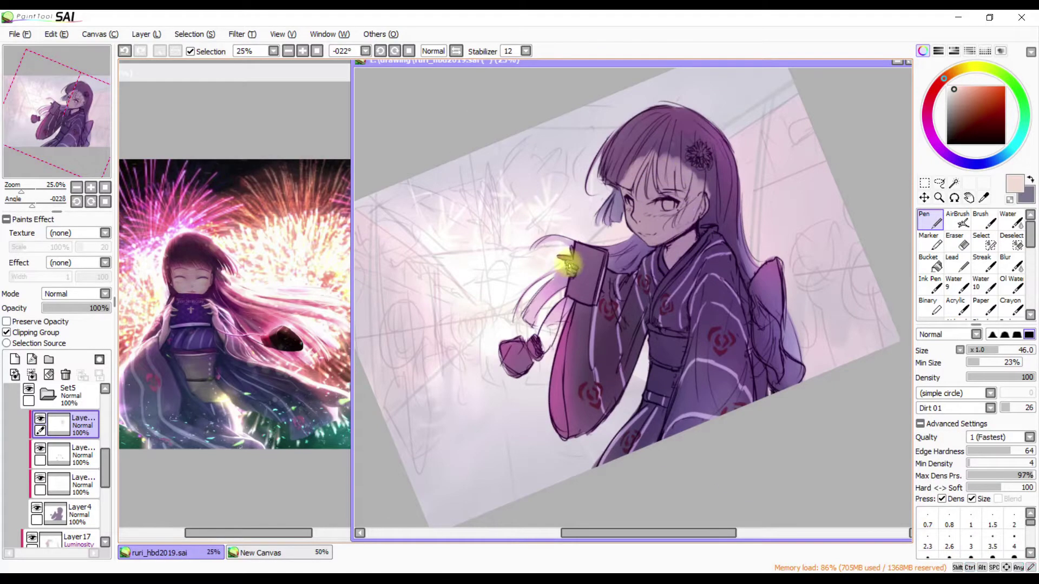
pyautogui.press('e')
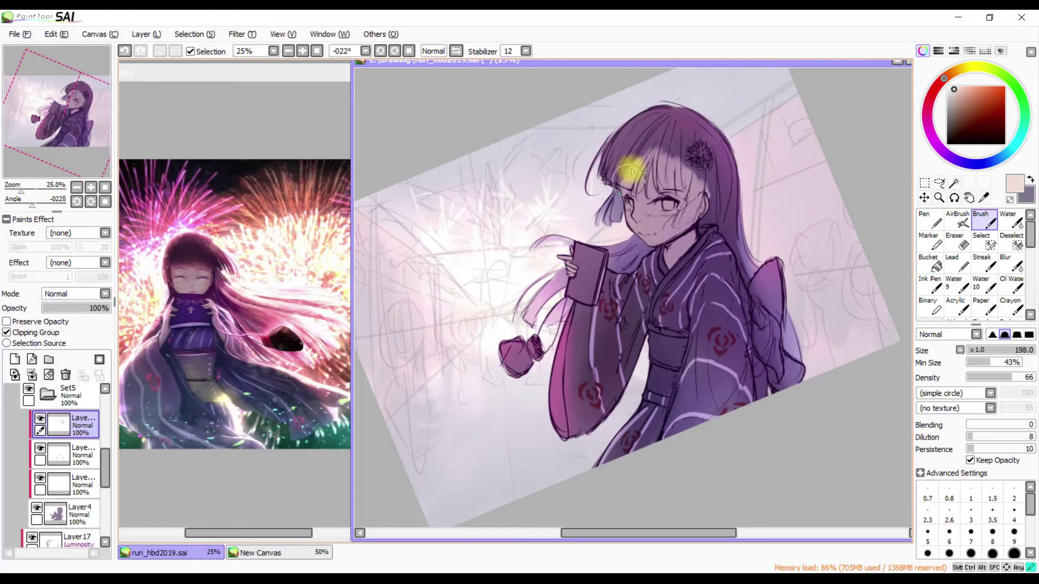
# Paint the fringe and crown of the hair dark blue-violet in a separate clipped layer set with the Brush and Pen
pyautogui.keyDown('alt'); pyautogui.click(743, 189); pyautogui.keyUp('alt')
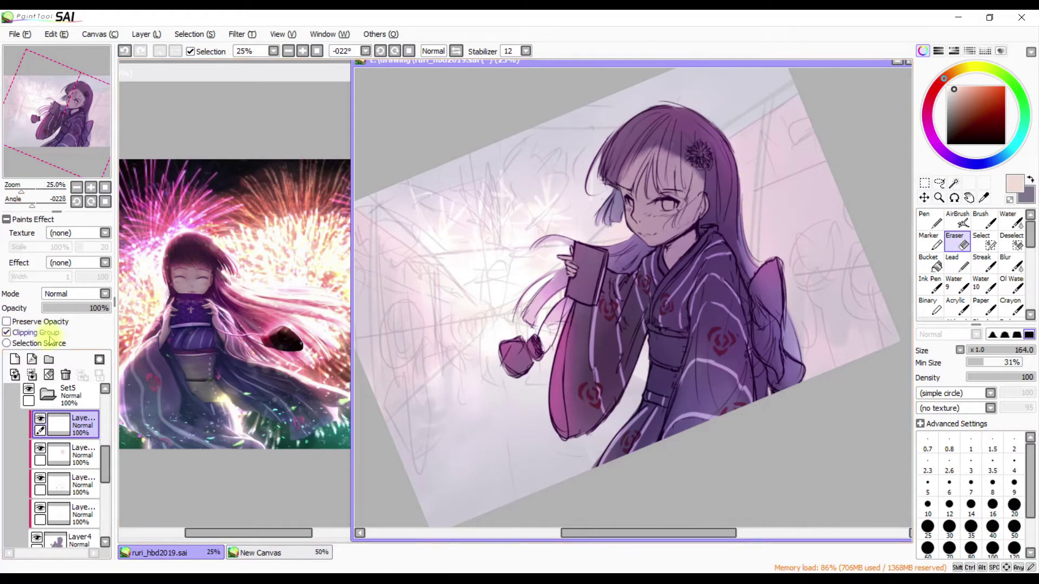
pyautogui.click(82, 448)
pyautogui.click(655, 128)
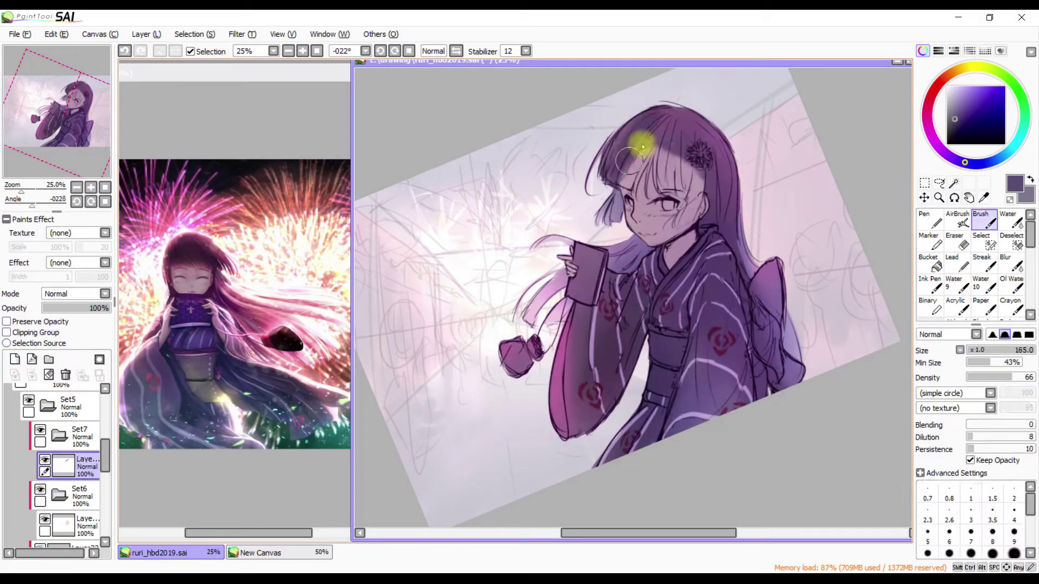
pyautogui.press('n')
pyautogui.moveTo(676, 126)
pyautogui.mouseDown()
pyautogui.moveTo(686, 133)
pyautogui.moveTo(677, 144)
pyautogui.mouseUp()
pyautogui.moveTo(690, 217); pyautogui.dragTo(687, 181)
pyautogui.press('h')
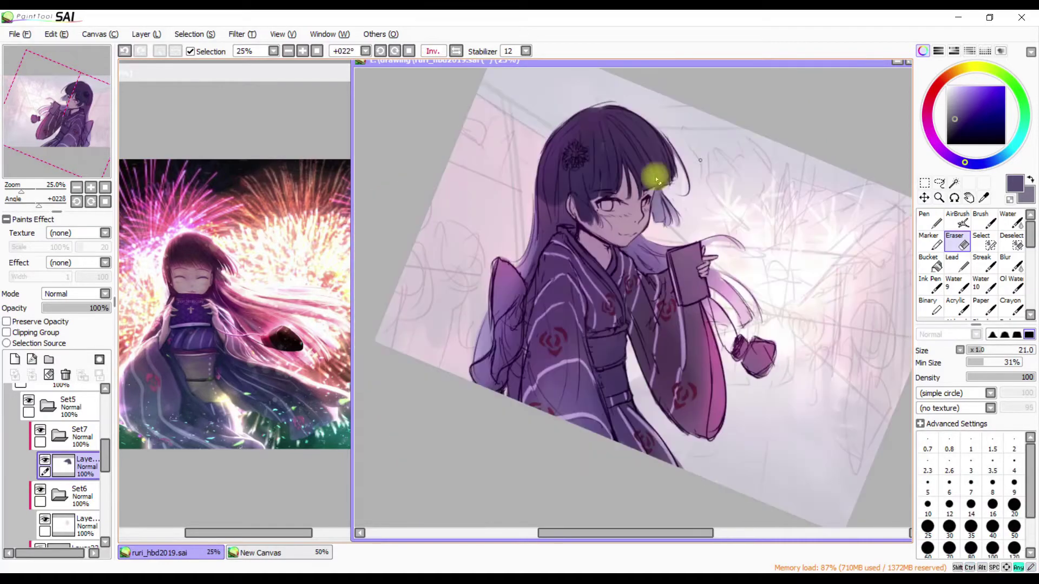
# Extend the dark hair colour down the back and trim it around the face and ear with the Eraser
pyautogui.press('h')
pyautogui.moveTo(725, 232); pyautogui.dragTo(739, 233)
pyautogui.press('h')
pyautogui.press('h')
pyautogui.press('e')
pyautogui.moveTo(680, 204); pyautogui.dragTo(696, 190)
pyautogui.press('n')
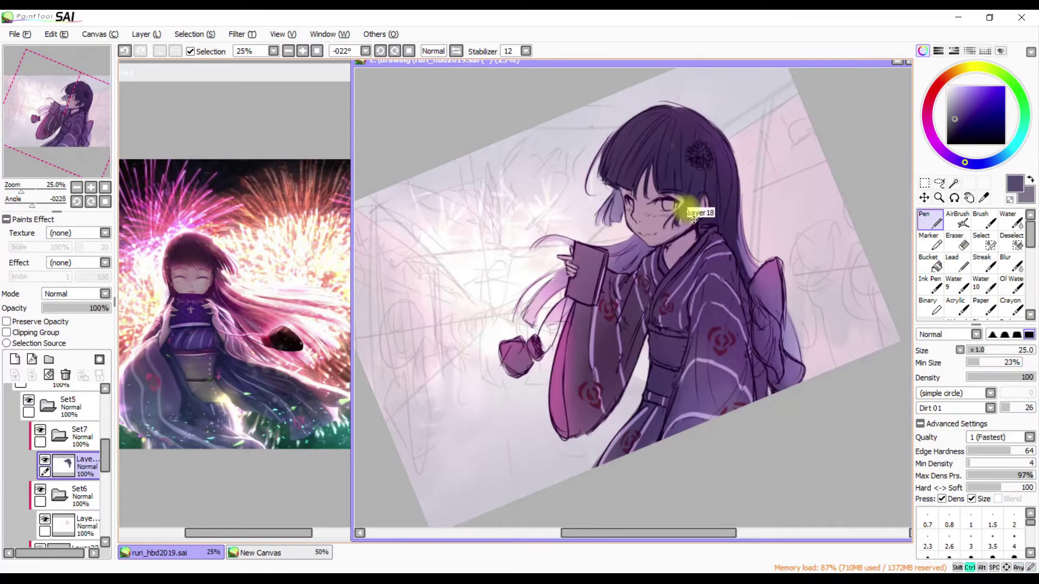
# Refine the side lock and fringe edges with the Pen and Eraser, comparing the normal and mirrored views
pyautogui.press('e')
pyautogui.press('h')
pyautogui.press('h')
pyautogui.press('n')
pyautogui.press('e')
pyautogui.press('h')
pyautogui.press('h')
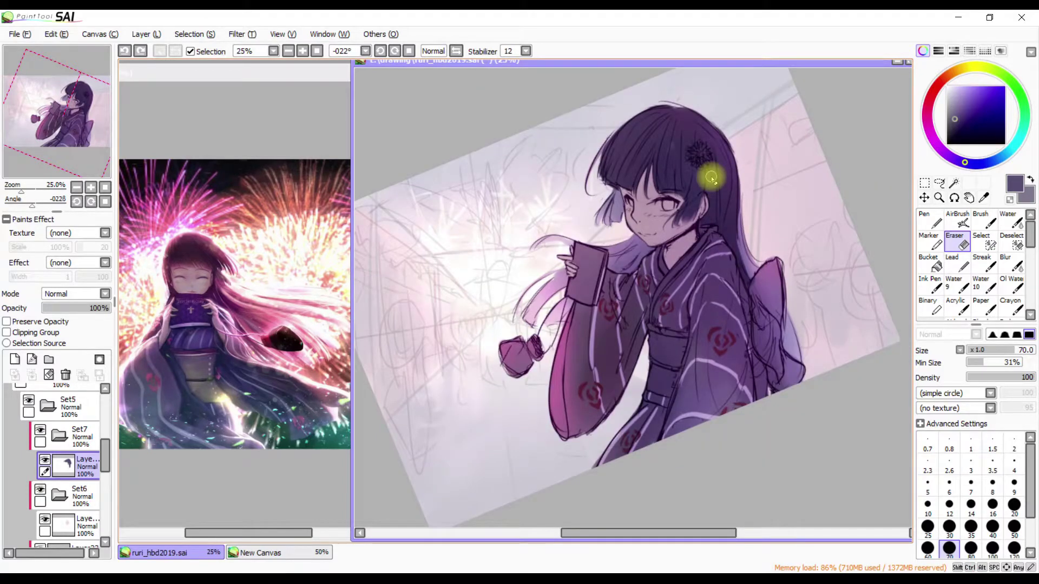
# Add a new layer set for the eyes and paint the irises purple with the Pen
pyautogui.click(48, 360)
pyautogui.click(77, 459)
pyautogui.press('n')
pyautogui.keyDown('alt'); pyautogui.click(681, 196); pyautogui.keyUp('alt')
pyautogui.scroll(2, 681, 196)
pyautogui.moveTo(754, 167)
pyautogui.mouseDown()
pyautogui.moveTo(502, 236)
pyautogui.moveTo(612, 243)
pyautogui.mouseUp()
# Paint the whites of the eyes on a separate layer and clean their edges with the Eraser at size 18
pyautogui.hotkey('ctrl', 'shift', 'n')
pyautogui.press('h')
pyautogui.press('h')
pyautogui.press('e')
pyautogui.press('h')
pyautogui.press('h')
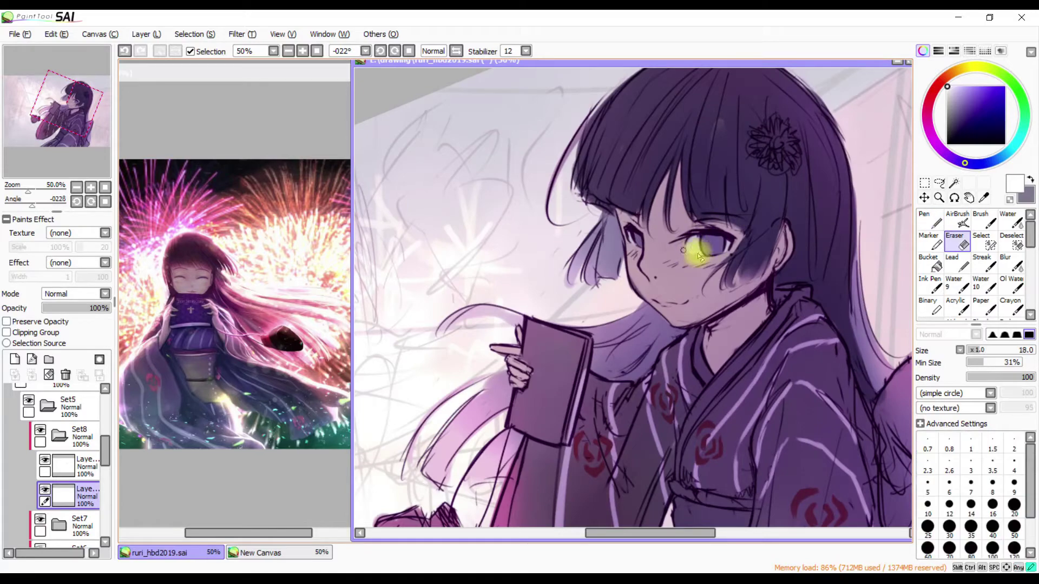
# Set the eye shading layer to Multiply, clip it and shade the eyes in lilac with the Pen
pyautogui.press('h')
pyautogui.press('h')
pyautogui.click(76, 294)
pyautogui.click(65, 321)
pyautogui.click(7, 332)
pyautogui.press('n')
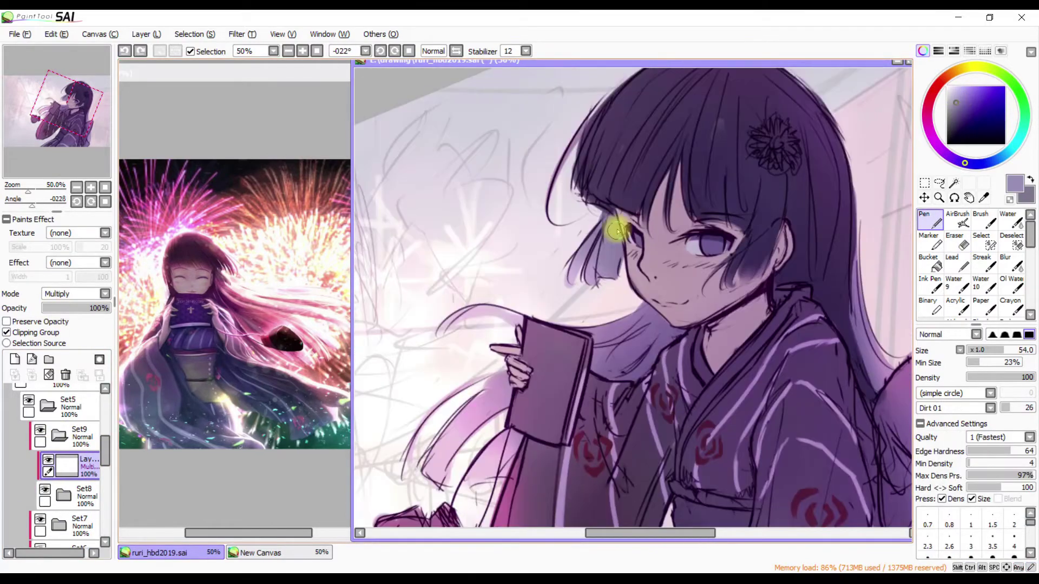
# Place a Multiply layer above Set2 and clip it to the whole character for pale lilac shading
pyautogui.scroll(-2, 618, 231)
pyautogui.moveTo(27, 440); pyautogui.dragTo(63, 377)
pyautogui.click(7, 332)
pyautogui.moveTo(676, 249); pyautogui.dragTo(698, 248)
pyautogui.moveTo(106, 458); pyautogui.dragTo(106, 453)
# Shade the hair and upper body on the Multiply layer with a large Pen and erase the shadow over the face
pyautogui.press('h')
pyautogui.scroll(-1, 630, 482)
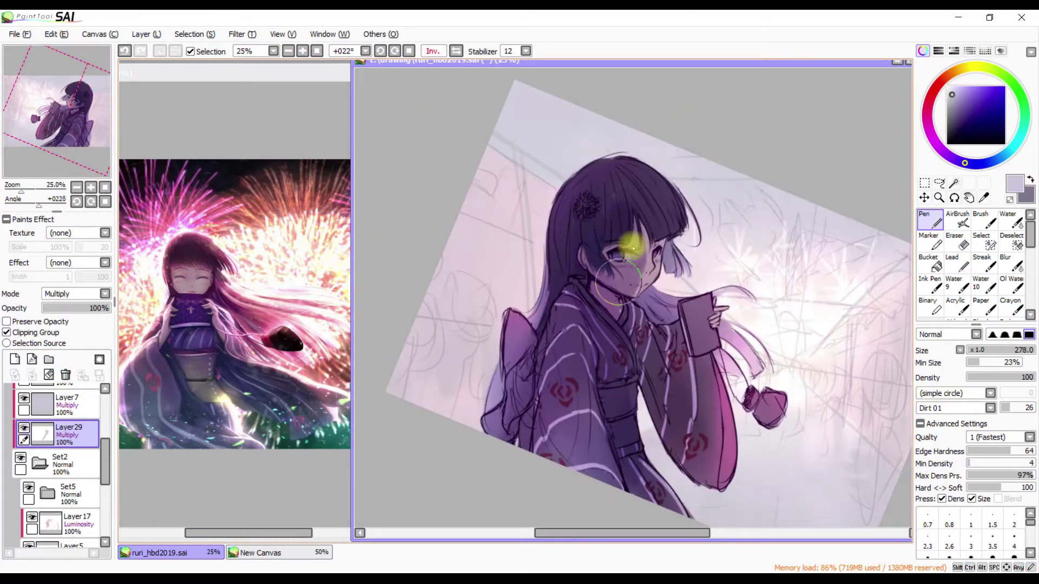
pyautogui.press('h')
pyautogui.moveTo(673, 165); pyautogui.dragTo(768, 305)
pyautogui.press('h')
pyautogui.press('h')
pyautogui.press('e')
pyautogui.moveTo(619, 267); pyautogui.dragTo(675, 239)
pyautogui.press('n')
# Brush pale lilac shadows over the kimono and the hanging far sleeve on Layer29, checking the mirrored view
pyautogui.press('h')
pyautogui.press('h')
pyautogui.moveTo(742, 321); pyautogui.dragTo(680, 371)
pyautogui.press('h')
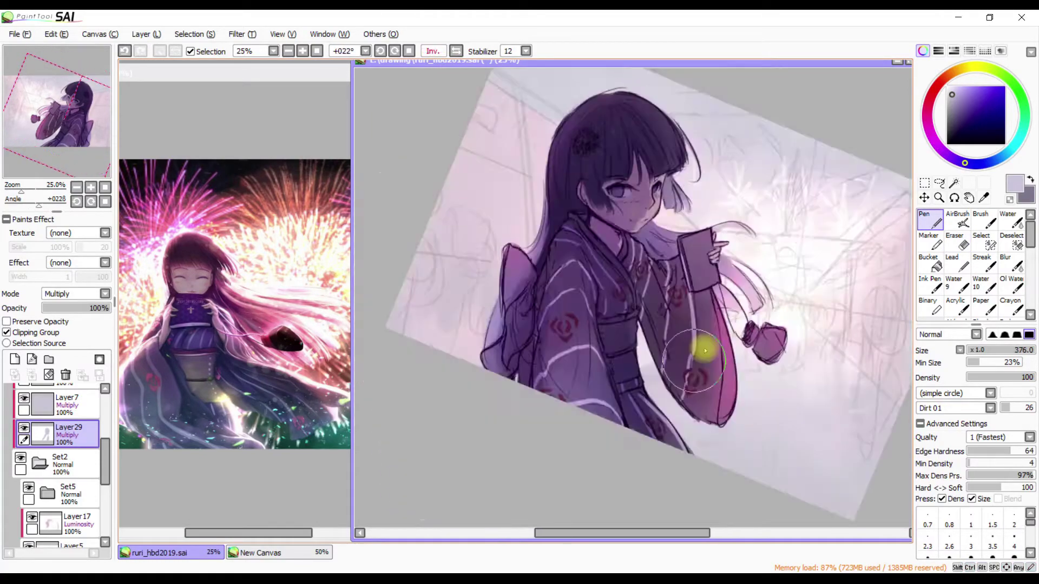
pyautogui.press('h')
pyautogui.moveTo(652, 249); pyautogui.dragTo(585, 399)
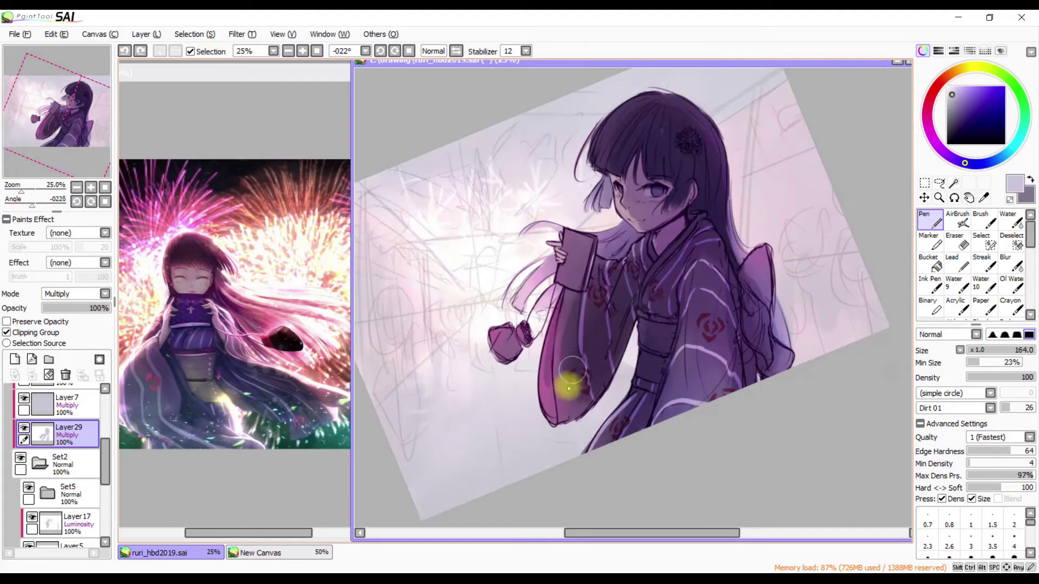
# Shade the crown of the hair on Layer29 with the Pen at about size 160 and toggle the layer's visibility
pyautogui.press('h')
pyautogui.press('h')
pyautogui.moveTo(663, 92); pyautogui.dragTo(672, 121)
pyautogui.scroll(2, 38, 436)
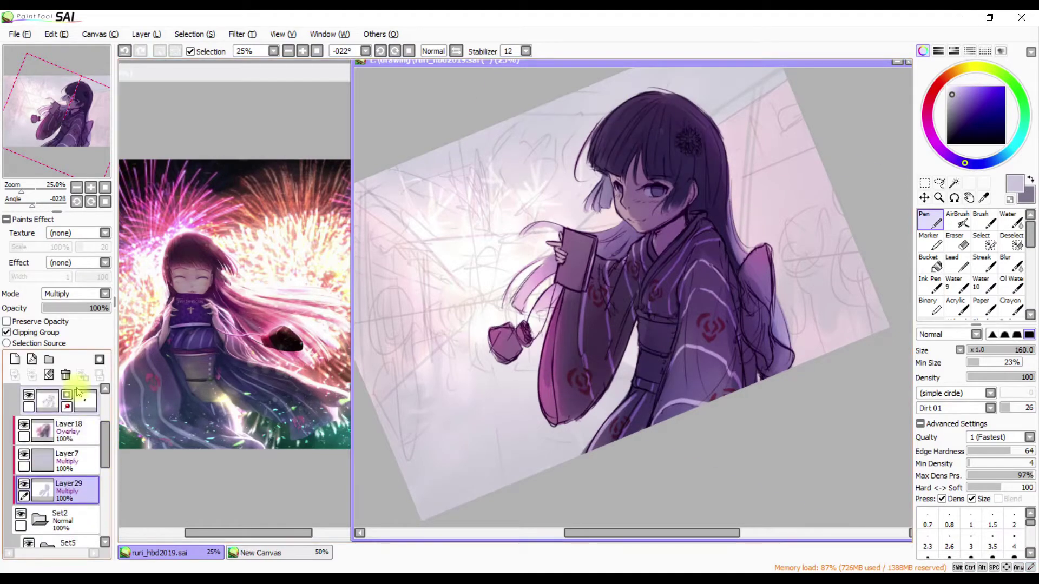
pyautogui.click(680, 112)
pyautogui.click(25, 452)
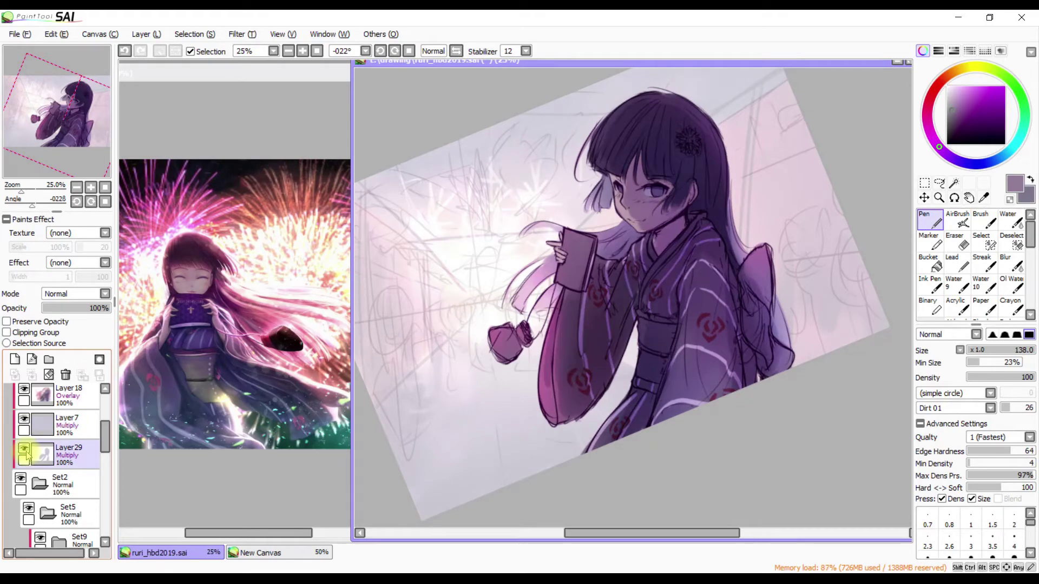
# Erase messy lines around the neck and collar on the Set4 line layer with the Eraser at sizes 35 and 20
pyautogui.keyDown('ctrl'); pyautogui.click(685, 208); pyautogui.keyUp('ctrl')
pyautogui.press('e')
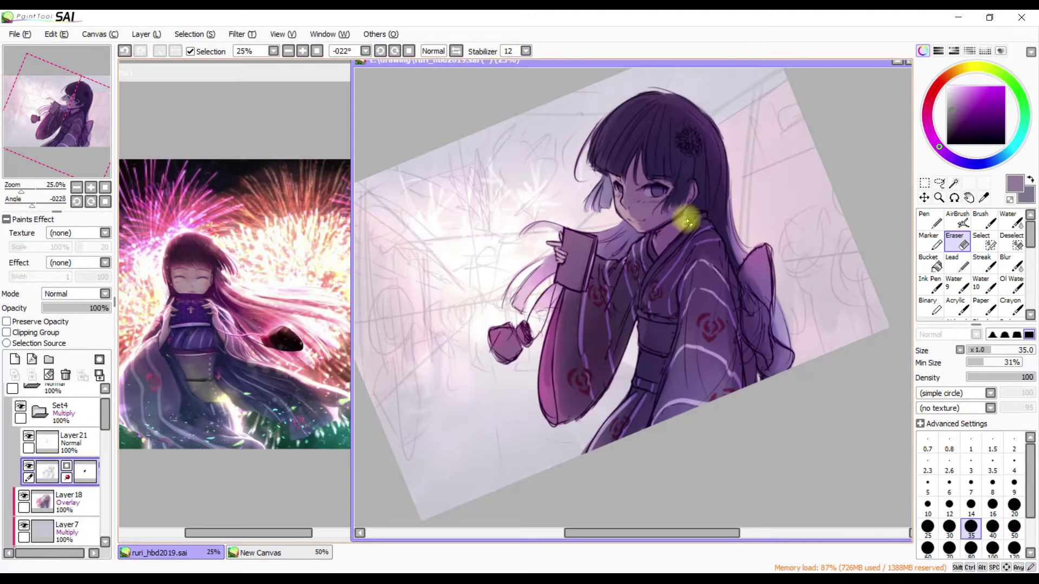
pyautogui.keyDown('ctrl'); pyautogui.click(726, 178); pyautogui.keyUp('ctrl')
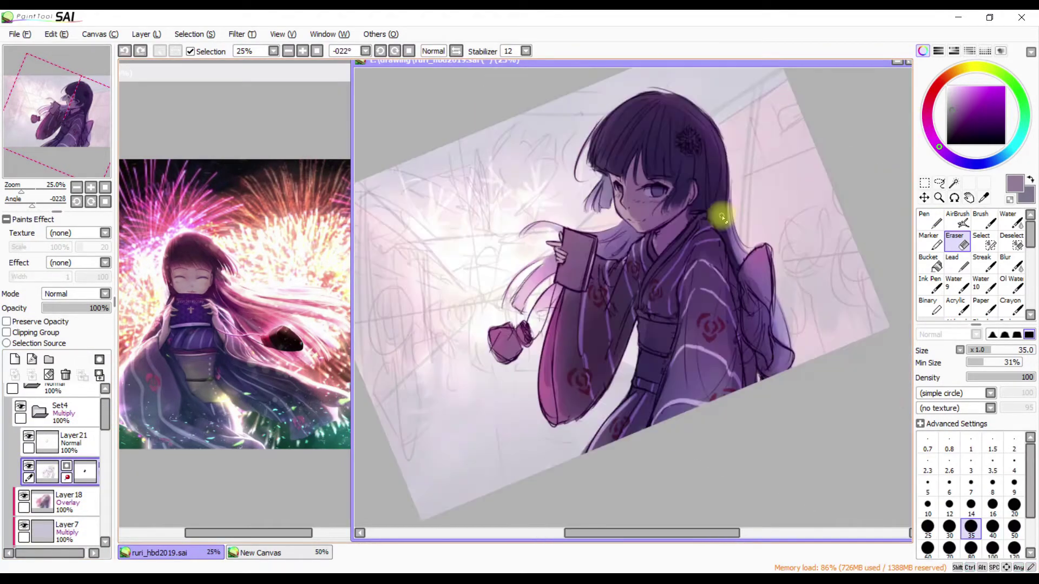
pyautogui.scroll(4, 690, 263)
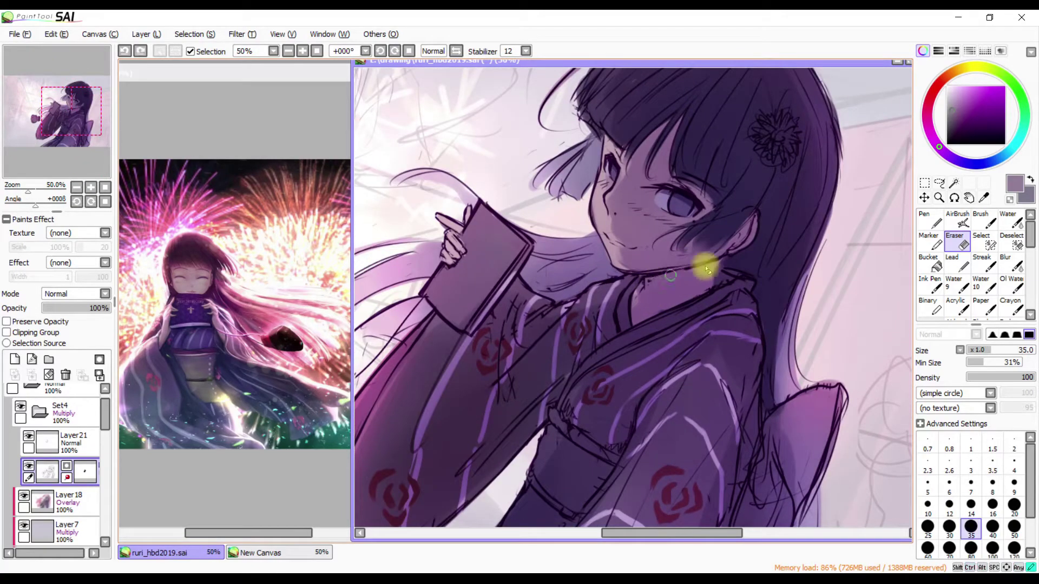
pyautogui.press('[')
pyautogui.press('[')
pyautogui.press('[')
pyautogui.scroll(-1, 731, 202)
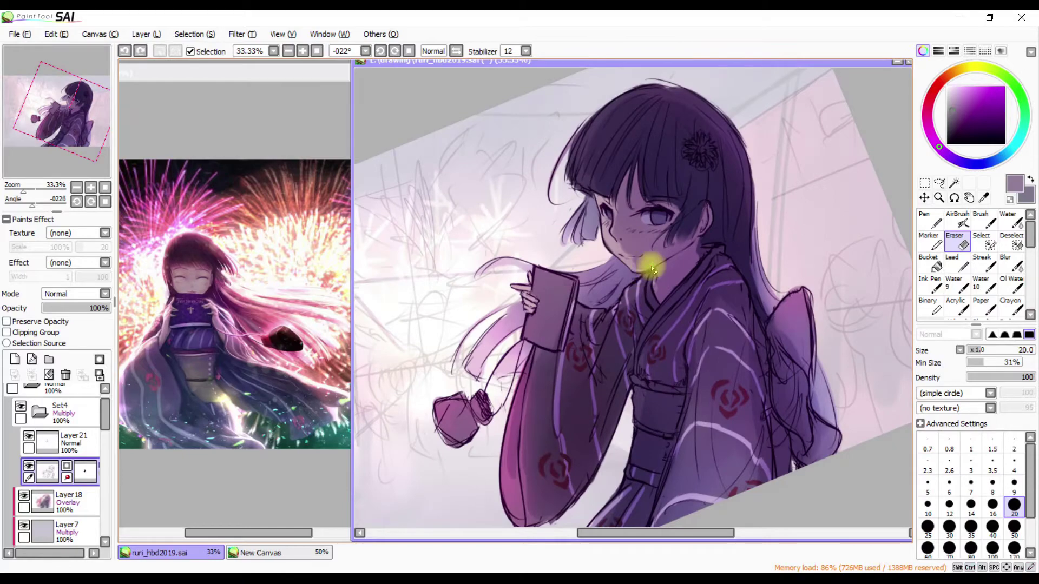
# Tidy the finer lines around the chin and collar with the Eraser at size 12, checking the mirrored view
pyautogui.press('h')
pyautogui.press('h')
pyautogui.scroll(-1, 621, 262)
pyautogui.press('[')
pyautogui.press('[')
pyautogui.press('[')
# Add a clipped layer set inside Set5 and colour the hair flower in pale beige with the Pen
pyautogui.scroll(3, 89, 441)
pyautogui.click(58, 427)
pyautogui.click(7, 332)
pyautogui.scroll(2, 634, 199)
pyautogui.click(947, 80)
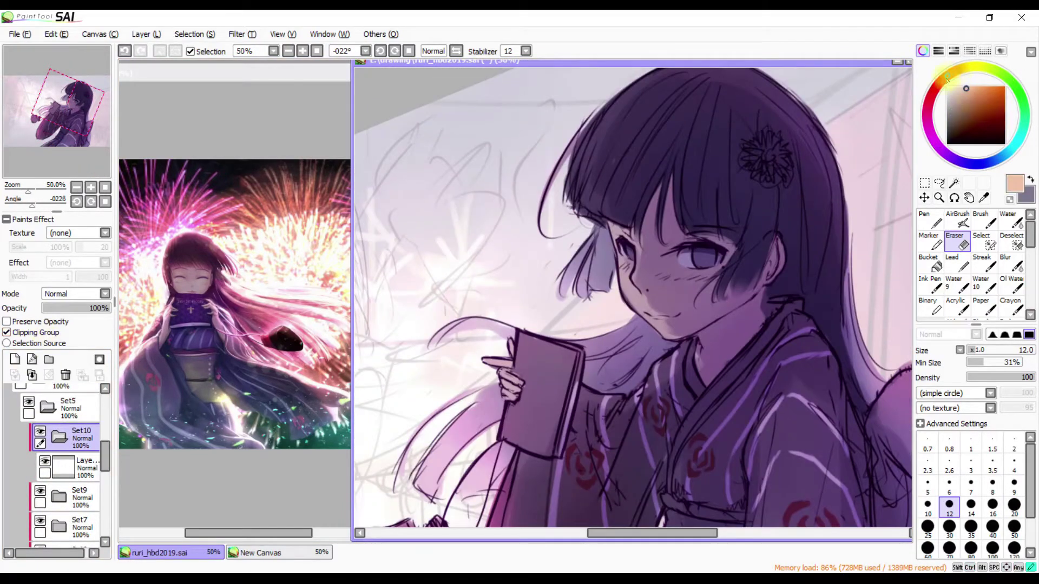
pyautogui.moveTo(947, 80); pyautogui.dragTo(955, 71)
pyautogui.press('n')
# Trim the hair flower's colour with the Eraser at size 22, comparing the normal and mirrored views
pyautogui.press('h')
pyautogui.press('e')
pyautogui.press('h')
pyautogui.press('h')
pyautogui.press('h')
pyautogui.scroll(-2, 818, 186)
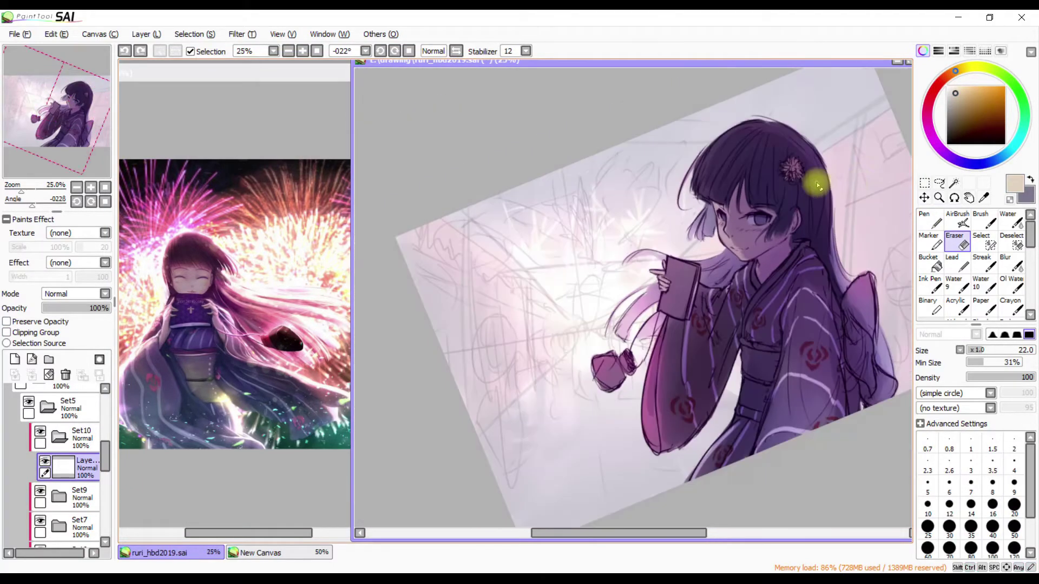
# Pick a soft yellow and paint the obi band with the Pen on a layer in the kimono's set
pyautogui.scroll(-5, 65, 465)
pyautogui.press('n')
pyautogui.moveTo(950, 125); pyautogui.dragTo(984, 97)
pyautogui.moveTo(684, 325)
pyautogui.mouseDown()
pyautogui.moveTo(698, 325)
pyautogui.moveTo(707, 386)
pyautogui.mouseUp()
pyautogui.moveTo(706, 349); pyautogui.dragTo(709, 366)
# Paint the obi bow behind the back yellow with the Pen at sizes 62 to 73
pyautogui.press('h')
pyautogui.moveTo(465, 276); pyautogui.dragTo(438, 398)
pyautogui.press('h')
pyautogui.press('h')
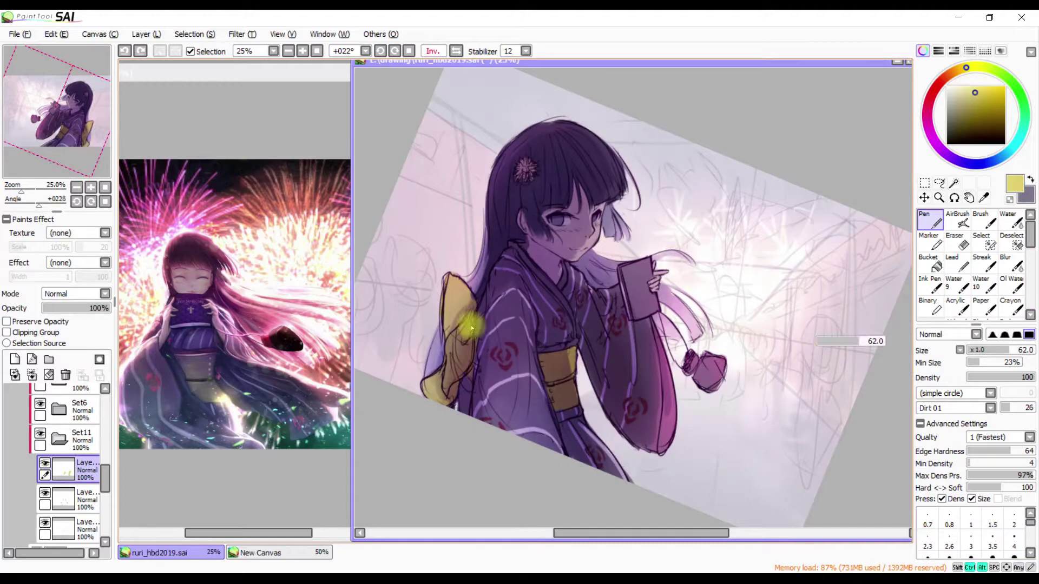
pyautogui.moveTo(465, 371); pyautogui.dragTo(487, 358)
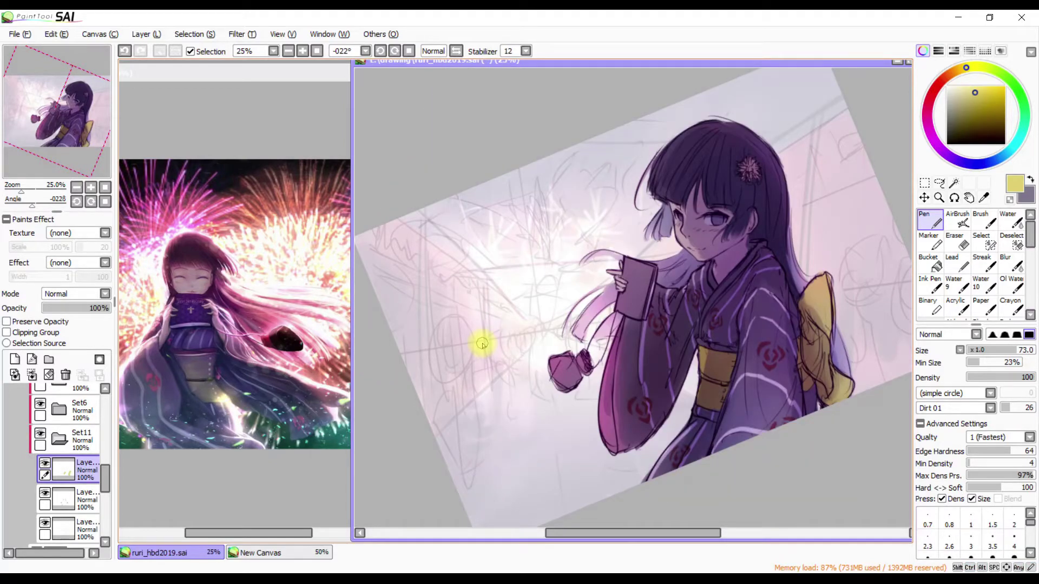
pyautogui.moveTo(842, 285)
pyautogui.mouseDown()
pyautogui.moveTo(790, 320)
pyautogui.moveTo(865, 301)
pyautogui.mouseUp()
# Lasso the bow's line art on the Set4 line layer, shift it slightly towards the body and deselect it
pyautogui.press('h')
pyautogui.press('h')
pyautogui.press('h')
pyautogui.press('h')
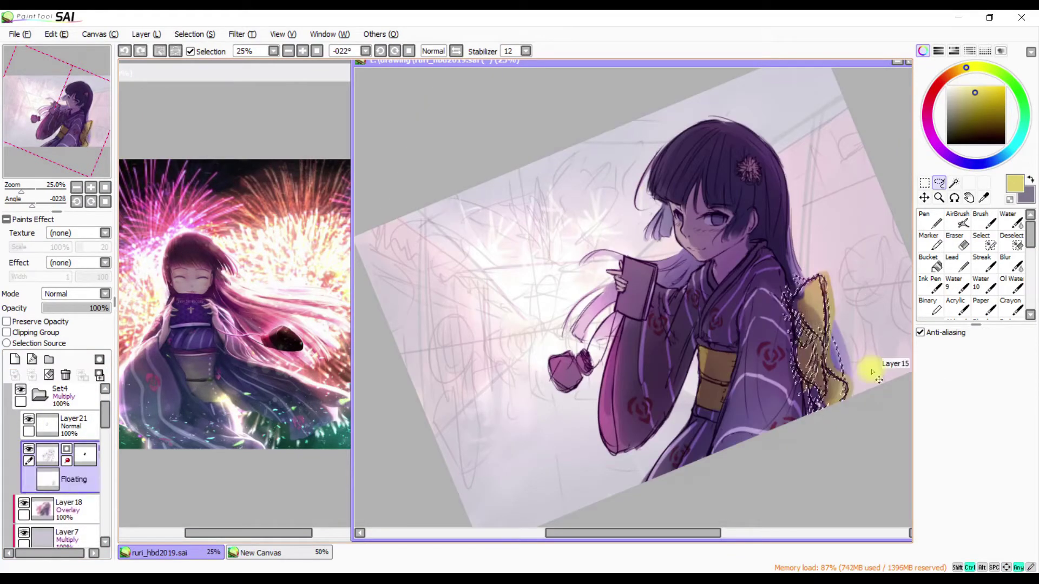
pyautogui.hotkey('ctrl', 'd')
# Erase messy lines inside the bow on the line layer with the Eraser
pyautogui.press('e')
pyautogui.keyDown('ctrl'); pyautogui.click(806, 349); pyautogui.keyUp('ctrl')
pyautogui.moveTo(806, 349); pyautogui.dragTo(833, 351)
# Touch up the yellow fill of the obi bow on the obi colour layer with the Pen at sizes 83 to 105
pyautogui.press('n')
pyautogui.keyDown('ctrl'); pyautogui.click(809, 292); pyautogui.keyUp('ctrl')
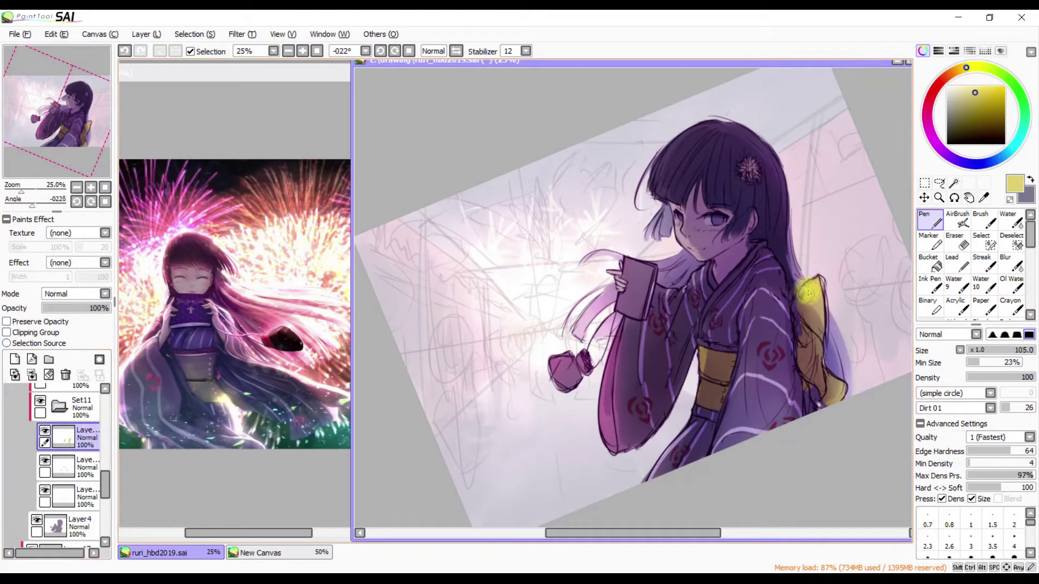
pyautogui.keyDown('ctrl'); pyautogui.click(846, 289); pyautogui.keyUp('ctrl')
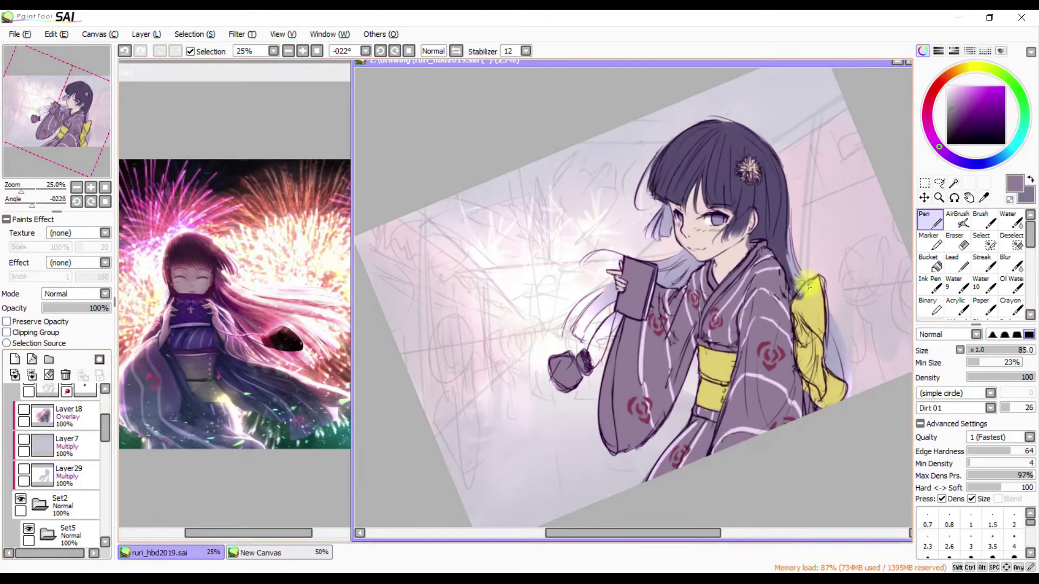
pyautogui.scroll(-1, 104, 490)
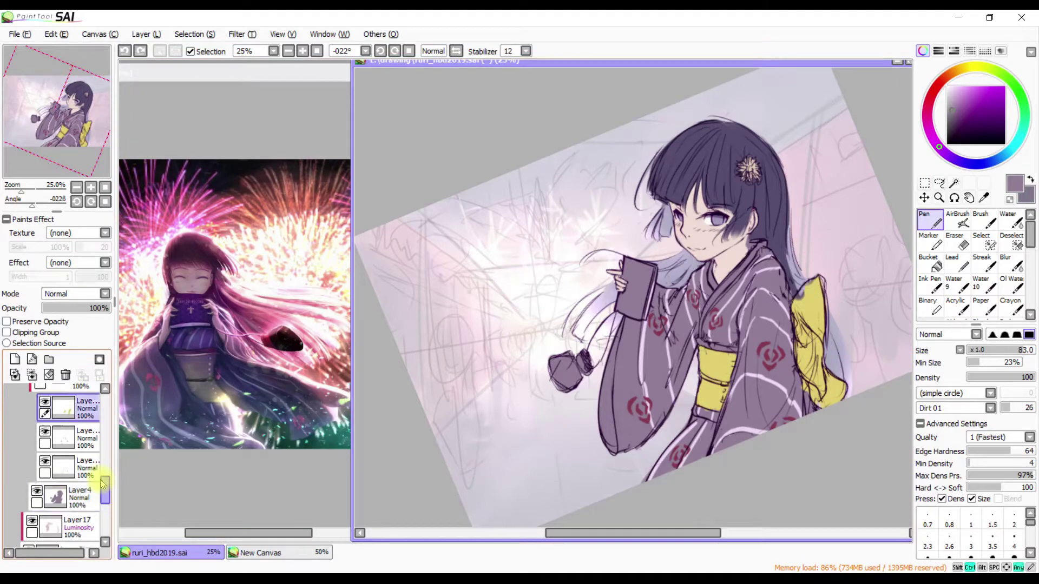
# Show the shading layers again and erase the Multiply shading on Layer29 around the bow with the Eraser at size 374
pyautogui.press('e')
pyautogui.keyDown('ctrl'); pyautogui.click(851, 278); pyautogui.keyUp('ctrl')
pyautogui.click(24, 505)
pyautogui.click(60, 509)
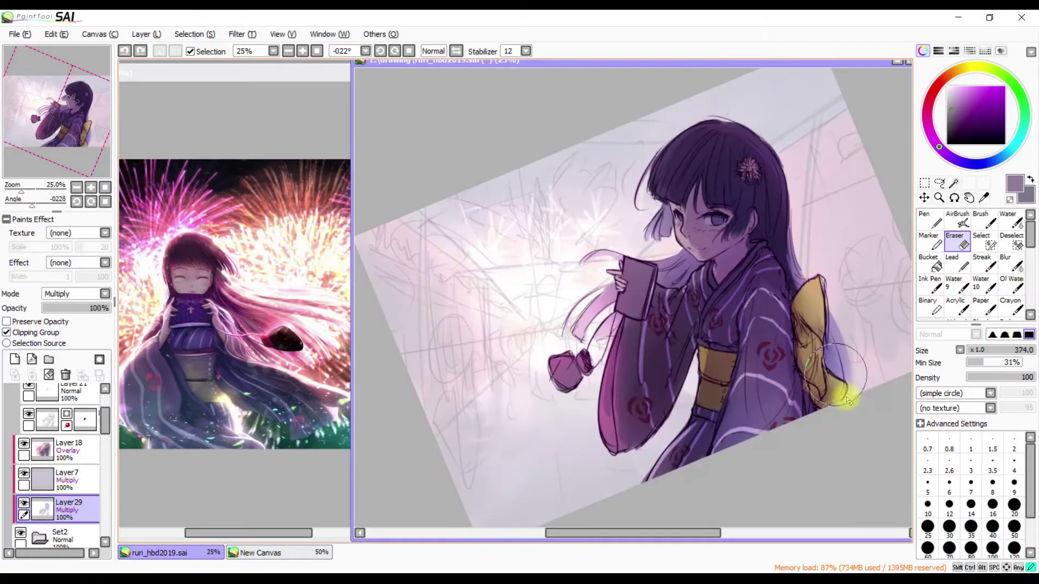
# Create a new set with a layer above Set11 and paint the held book dark indigo with the Pen at size 60
pyautogui.press('Home')
pyautogui.scroll(-5, 82, 477)
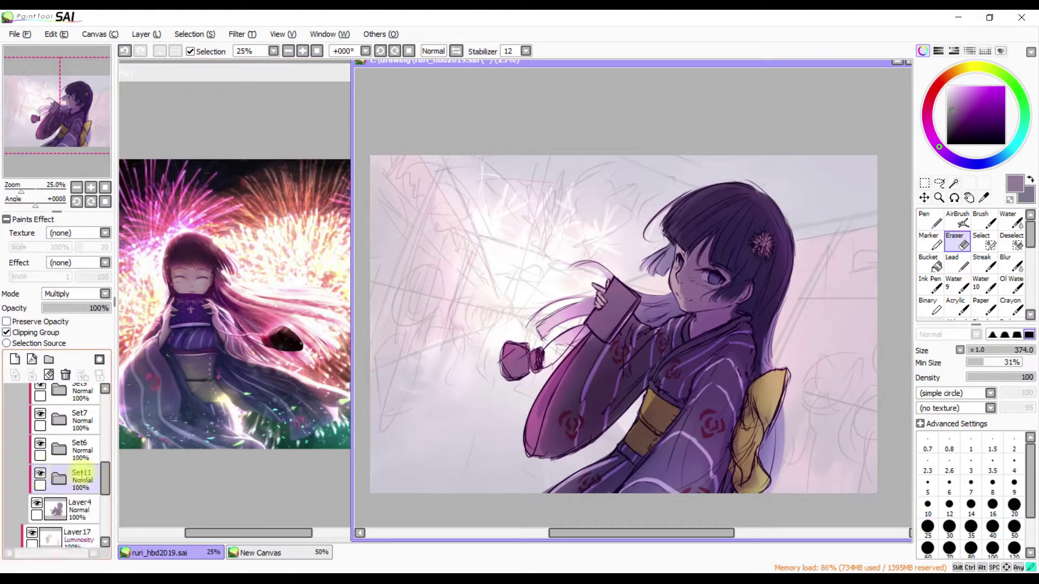
pyautogui.click(48, 359)
pyautogui.click(15, 359)
pyautogui.press('n')
pyautogui.moveTo(617, 297); pyautogui.dragTo(632, 309)
pyautogui.press('h')
pyautogui.press('h')
pyautogui.hotkey('ctrl', 'z')
# Rework the shading over the held book on Layer29 and Layer18, using the Eraser at size 170 and the Pen at 101
pyautogui.click(23, 404)
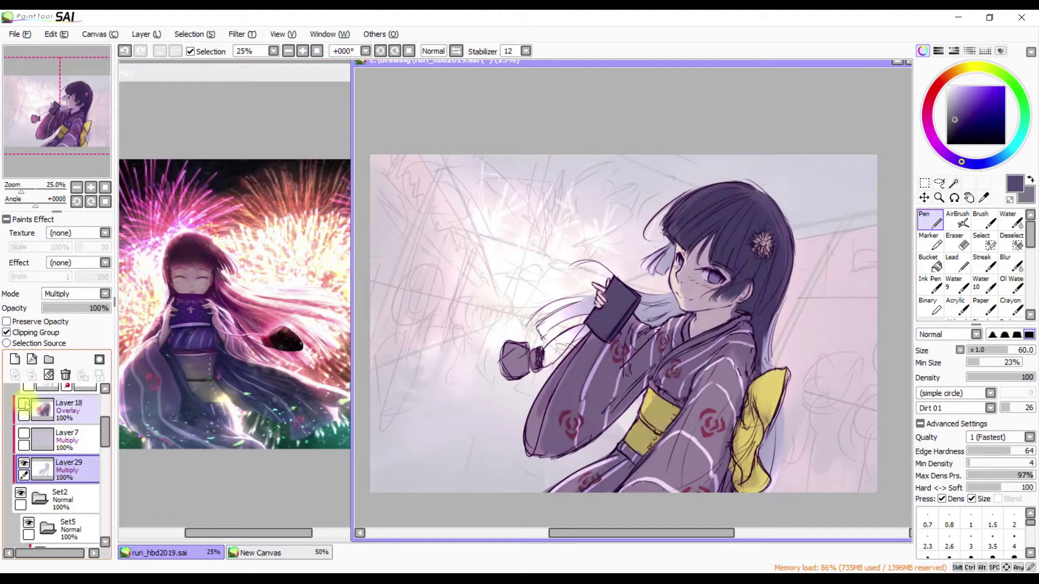
pyautogui.keyDown('alt'); pyautogui.click(615, 322); pyautogui.keyUp('alt')
pyautogui.moveTo(616, 339); pyautogui.dragTo(630, 303)
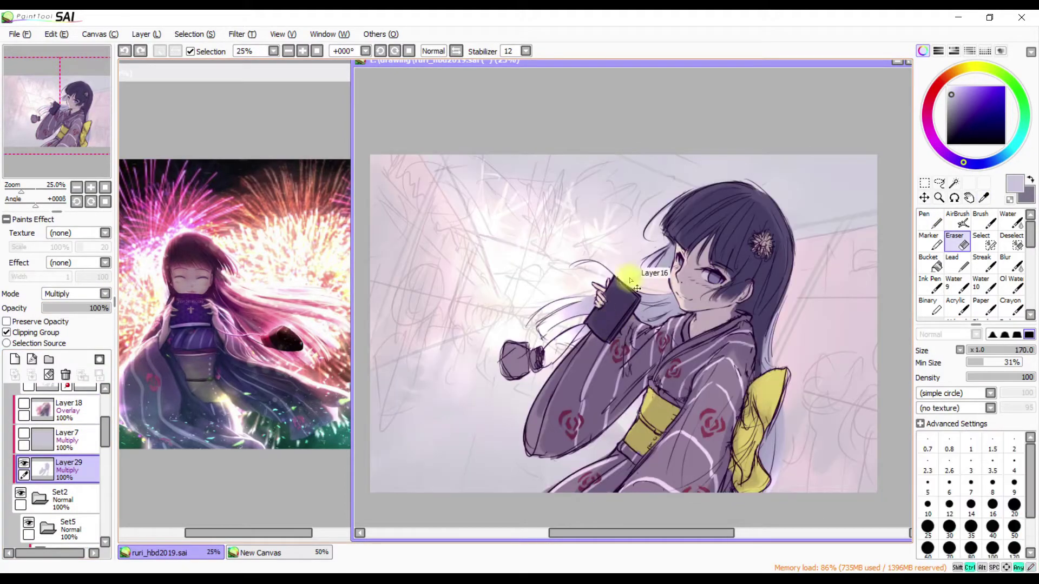
pyautogui.click(70, 411)
pyautogui.click(24, 424)
pyautogui.press('Delete')
pyautogui.press('Delete')
pyautogui.press('Delete')
pyautogui.press('Home')
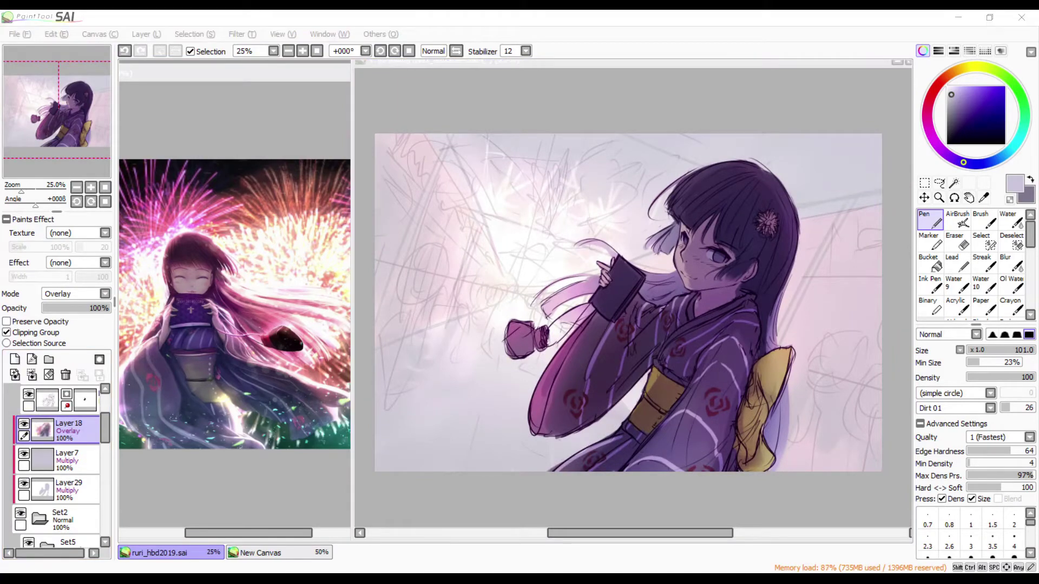
# Add a clipped Overlay layer above Set1 and paint a soft peach glow around the fireworks and hand with the Brush at size 500
pyautogui.scroll(-4, 54, 471)
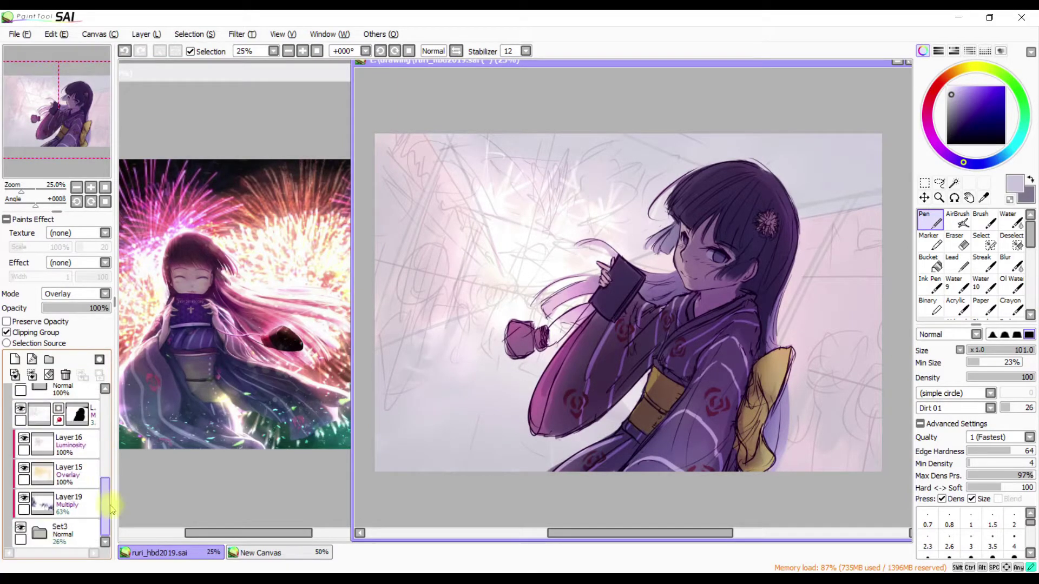
pyautogui.click(41, 436)
pyautogui.click(42, 436)
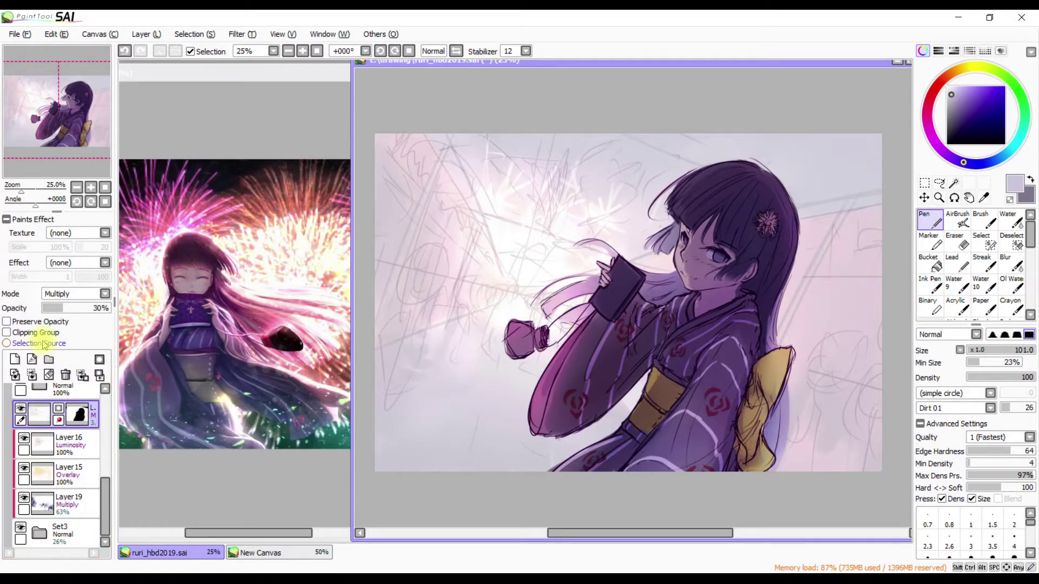
pyautogui.click(31, 427)
pyautogui.click(48, 398)
pyautogui.click(7, 332)
pyautogui.press('b')
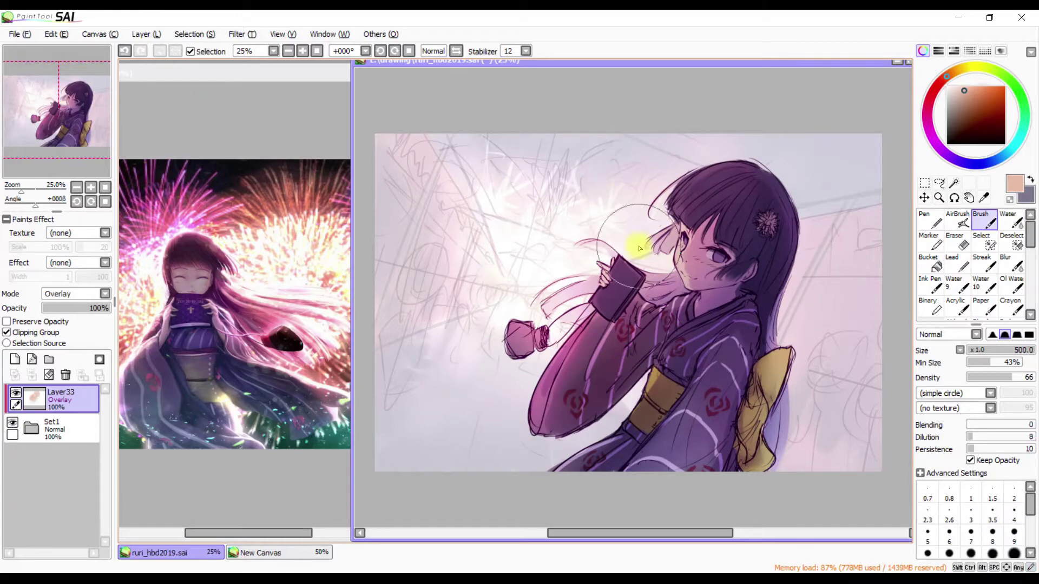
# Set Set3's opacity to 64% and extend the peach glow across the scene with the Brush at sizes 439 to 500
pyautogui.moveTo(92, 307); pyautogui.dragTo(84, 306)
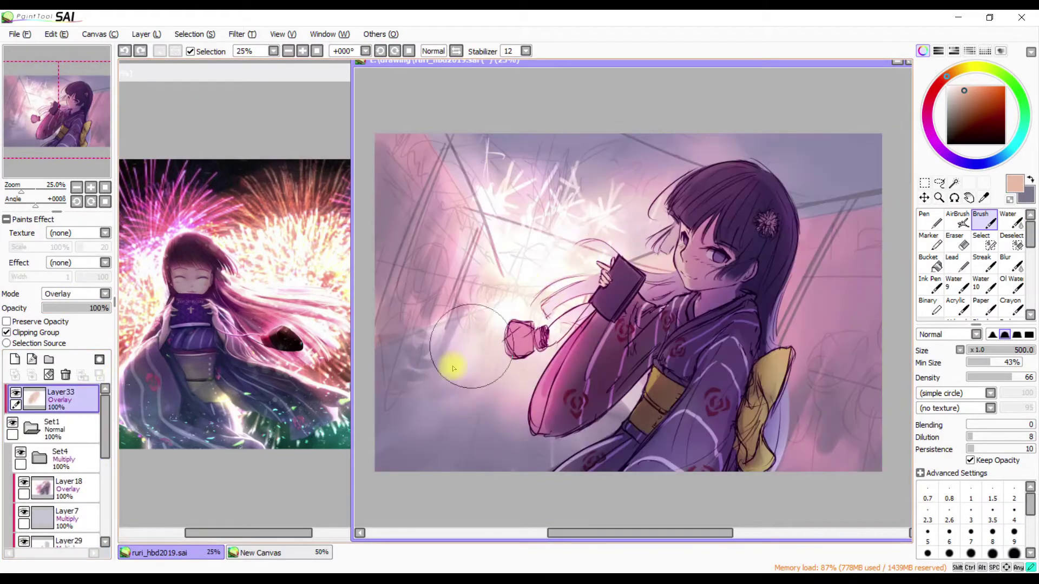
pyautogui.moveTo(684, 185); pyautogui.dragTo(417, 185)
pyautogui.press('h')
pyautogui.press('h')
pyautogui.press('h')
pyautogui.press('w')
pyautogui.press('b')
pyautogui.press('h')
pyautogui.press('h')
pyautogui.press('h')
pyautogui.press('h')
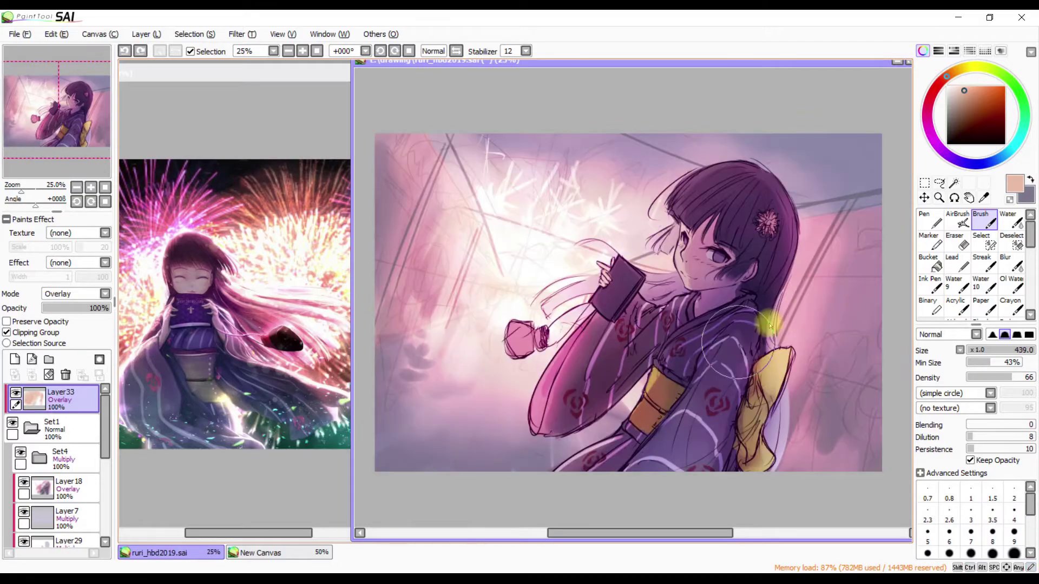
# Erase the peach overlay behind the girl at sizes 483 to 500, then refine it around her hair with the Brush at 210 to 220
pyautogui.press('h')
pyautogui.press('e')
pyautogui.press('h')
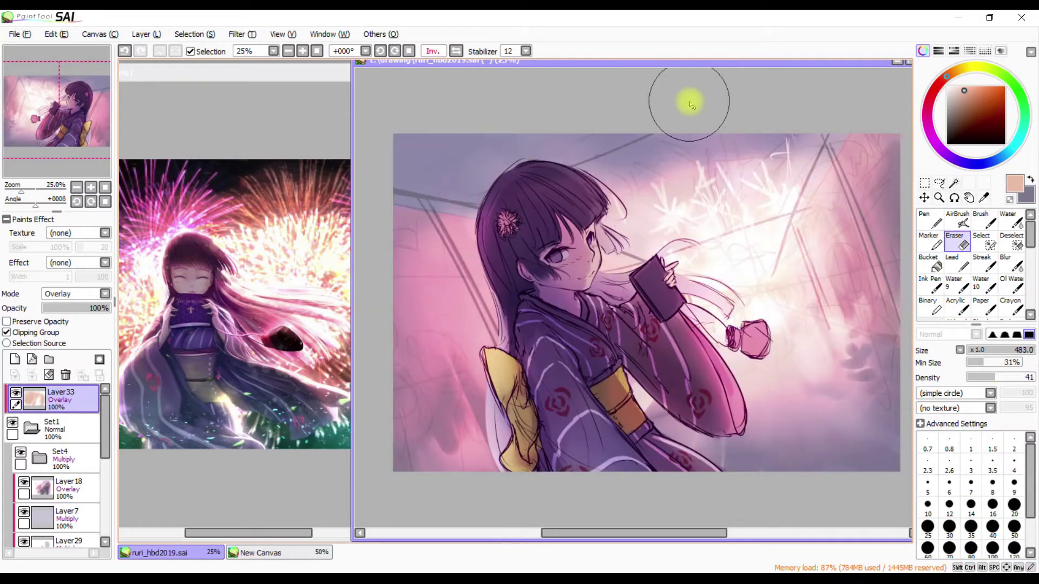
pyautogui.press('h')
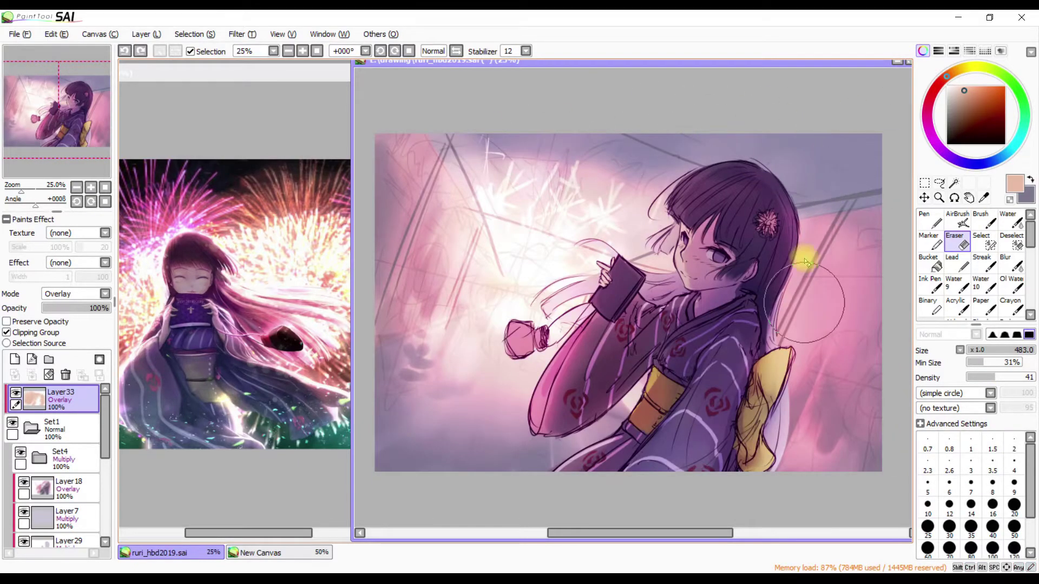
pyautogui.moveTo(851, 228); pyautogui.dragTo(863, 396)
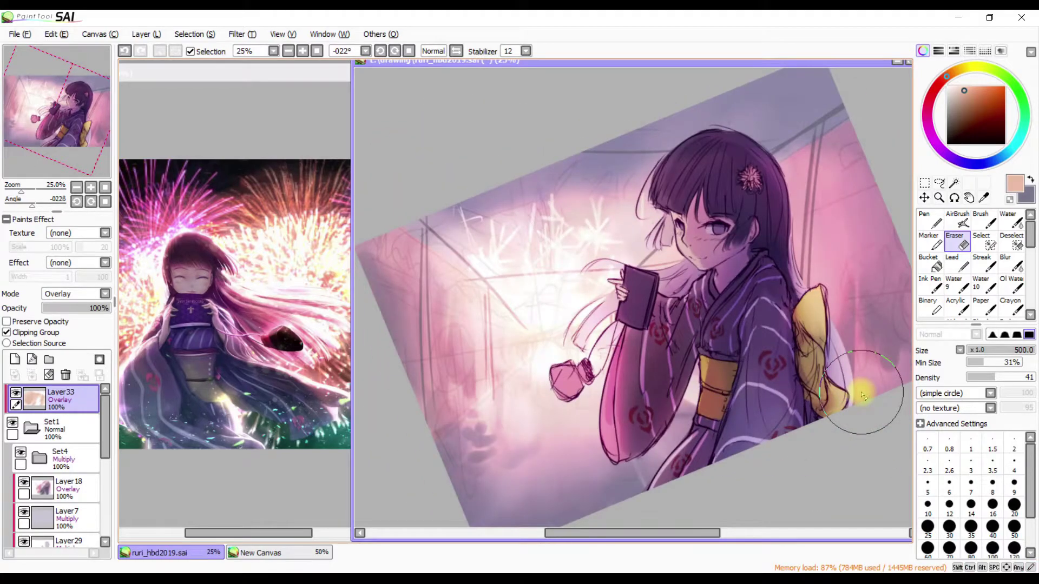
pyautogui.press('b')
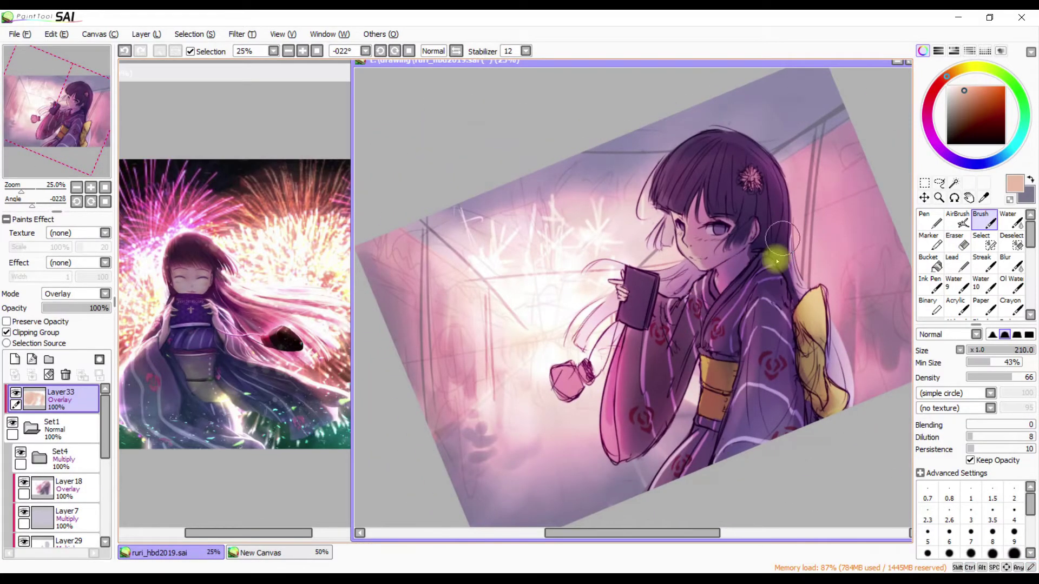
pyautogui.moveTo(766, 294)
pyautogui.mouseDown()
pyautogui.moveTo(765, 343)
pyautogui.moveTo(728, 131)
pyautogui.mouseUp()
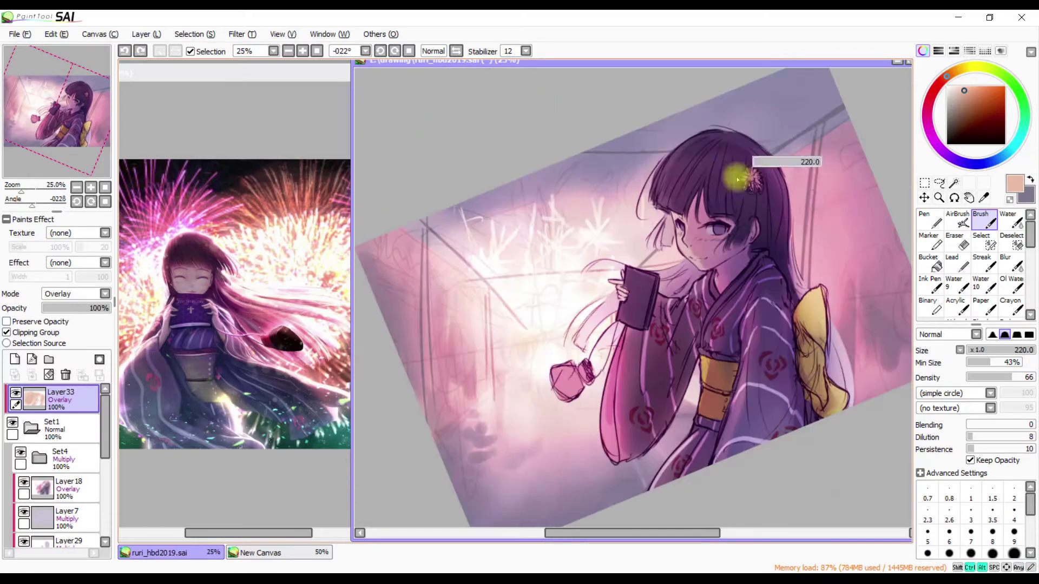
# Turn off clipping on the peach layer and place it in an Overlay set with a new layer above it
pyautogui.click(7, 333)
pyautogui.click(49, 360)
pyautogui.click(69, 393)
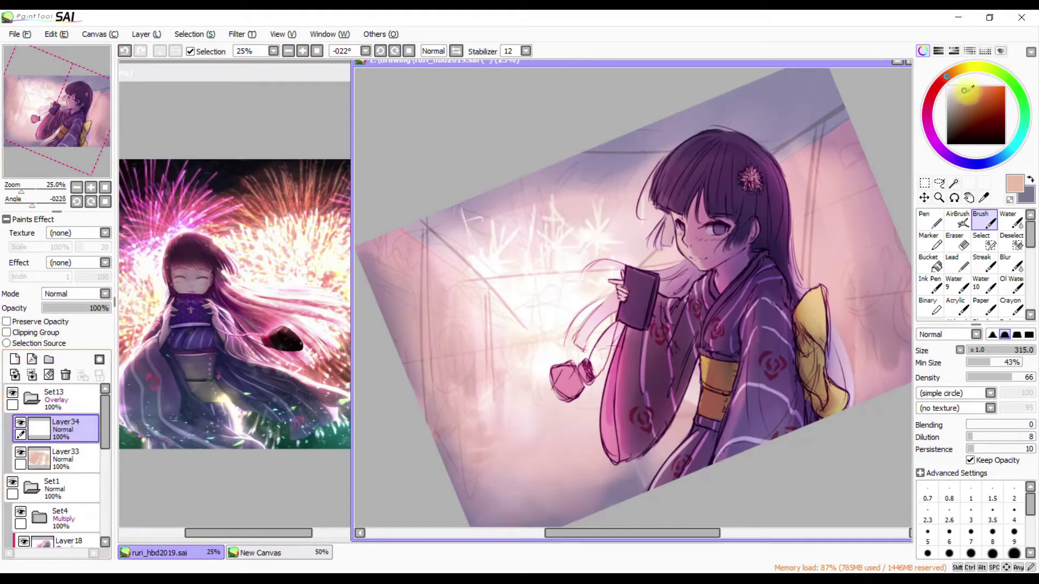
# Brush light green over the outer areas of the picture on the new layer at size 500 and soften it with the Eraser
pyautogui.click(1025, 109)
pyautogui.press(']')
pyautogui.press(']')
pyautogui.press(']')
pyautogui.press(']')
pyautogui.scroll(-1, 603, 262)
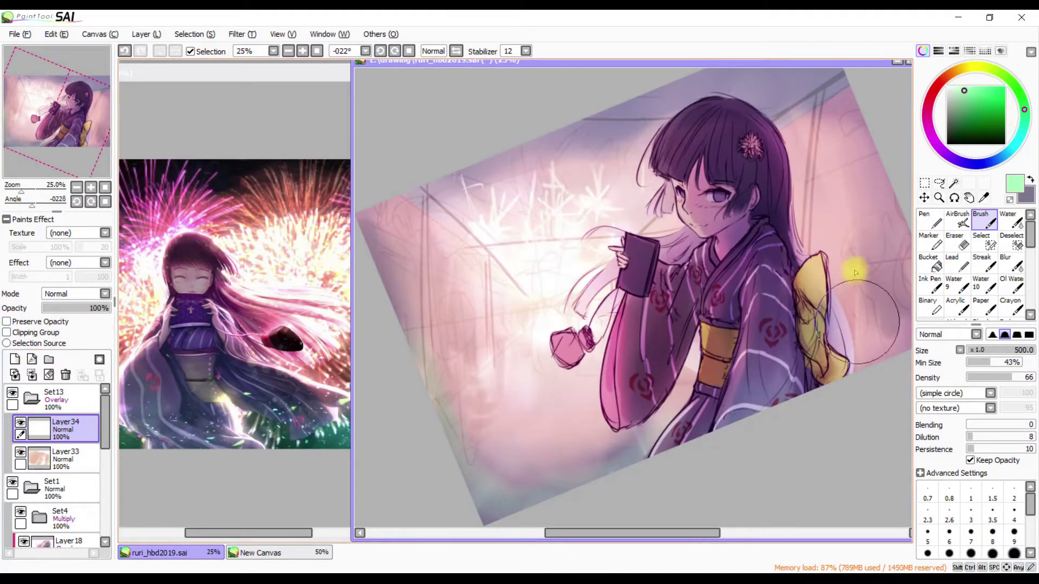
pyautogui.press('h')
pyautogui.press('h')
pyautogui.scroll(-1, 383, 390)
pyautogui.press('h')
pyautogui.press('h')
pyautogui.press('e')
pyautogui.press('h')
pyautogui.press('h')
# Adjust the background colours in Set3 with Hue and Saturation
pyautogui.press('Down')
pyautogui.press('Down')
pyautogui.press('Down')
pyautogui.press('Down')
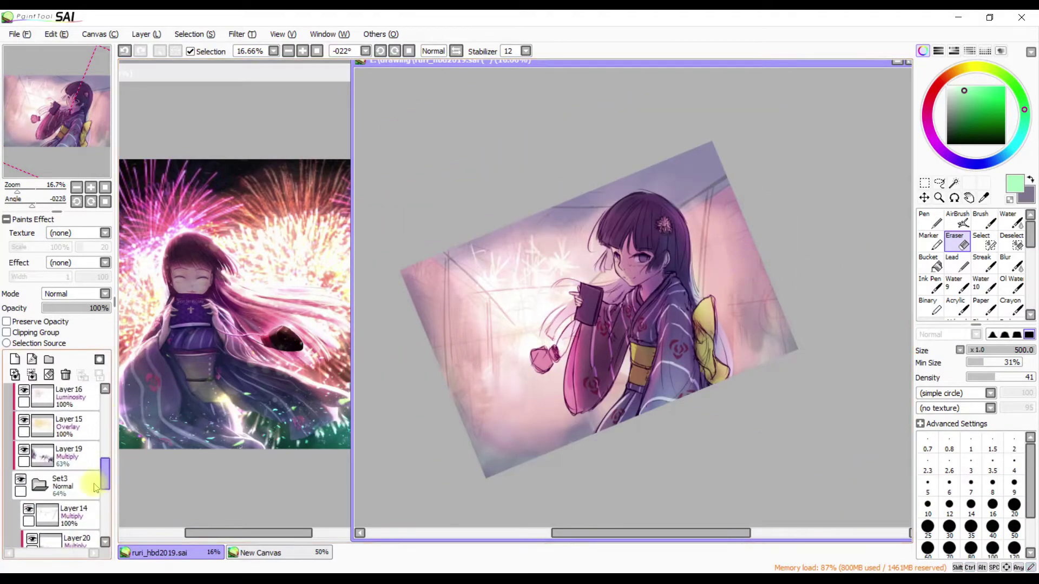
pyautogui.hotkey('ctrl', 'u')
pyautogui.moveTo(862, 87)
pyautogui.mouseDown()
pyautogui.moveTo(835, 95)
pyautogui.moveTo(855, 96)
pyautogui.mouseUp()
pyautogui.click(863, 119)
pyautogui.scroll(-1, 105, 489)
pyautogui.hotkey('ctrl', 'u')
pyautogui.click(863, 118)
# Darken the background set Set3 with Hue and Saturation at luminescence -25
pyautogui.scroll(1, 57, 424)
pyautogui.hotkey('ctrl', 'u')
pyautogui.moveTo(837, 93)
pyautogui.mouseDown()
pyautogui.moveTo(872, 88)
pyautogui.moveTo(784, 86)
pyautogui.moveTo(837, 95)
pyautogui.mouseUp()
pyautogui.moveTo(800, 63); pyautogui.dragTo(810, 87)
pyautogui.hotkey('ctrl', '+')
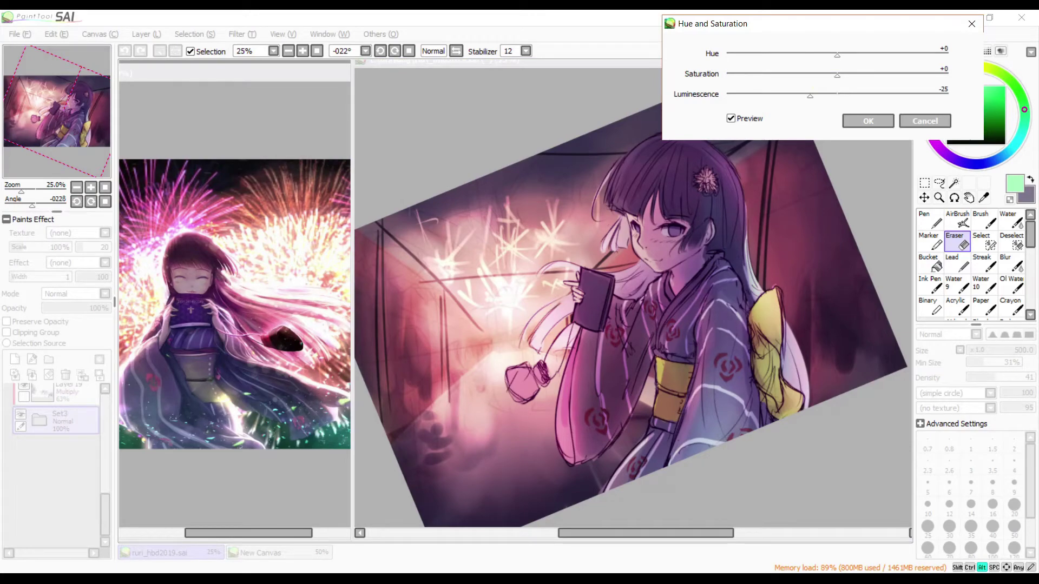
pyautogui.click(850, 122)
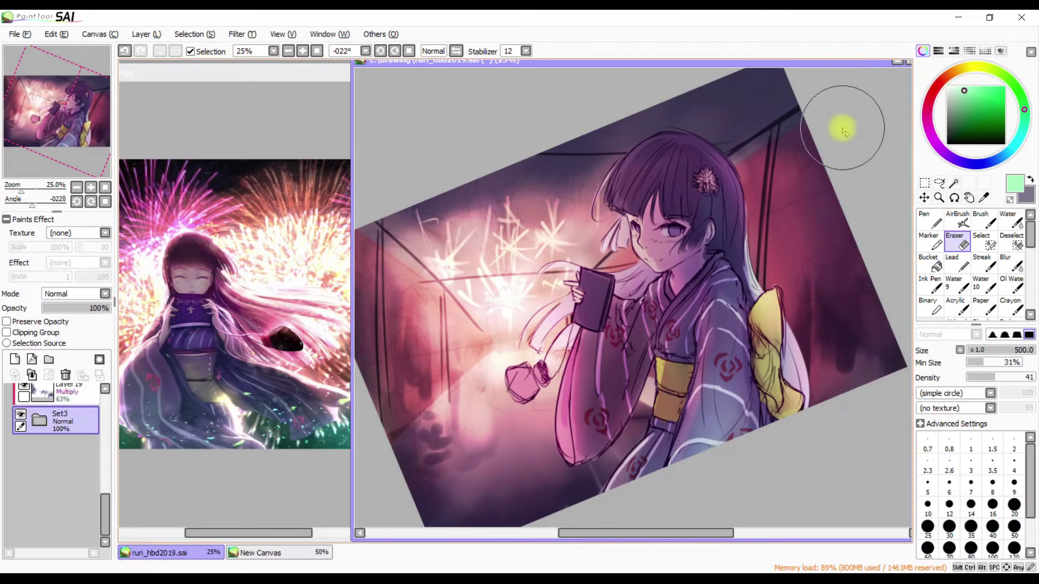
# Add a new set with a layer above the background layers, test a dark Pen stroke and set the layer to Multiply
pyautogui.scroll(5, 109, 483)
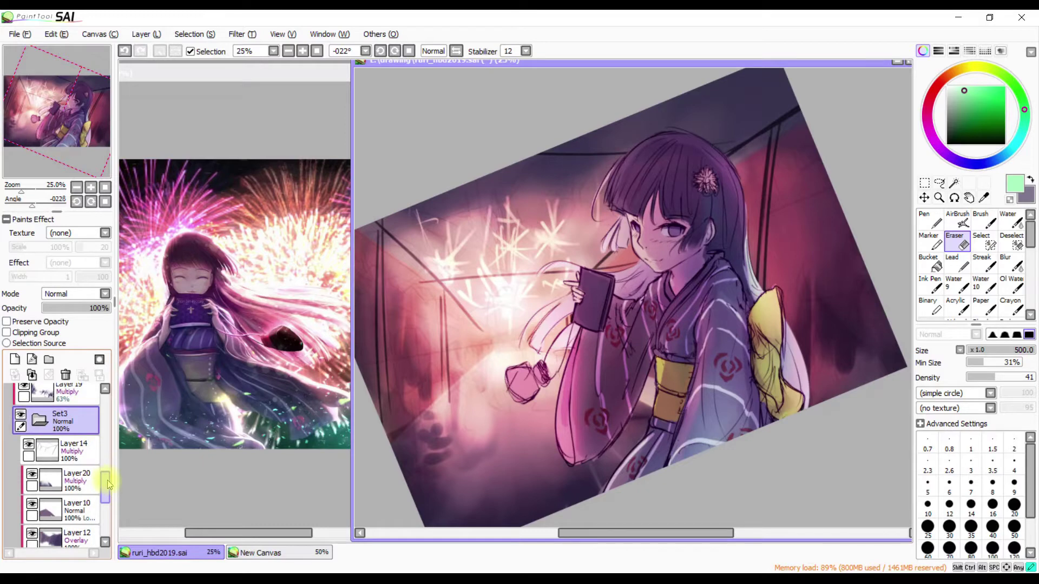
pyautogui.scroll(-5, 60, 465)
pyautogui.click(59, 416)
pyautogui.click(15, 359)
pyautogui.click(929, 263)
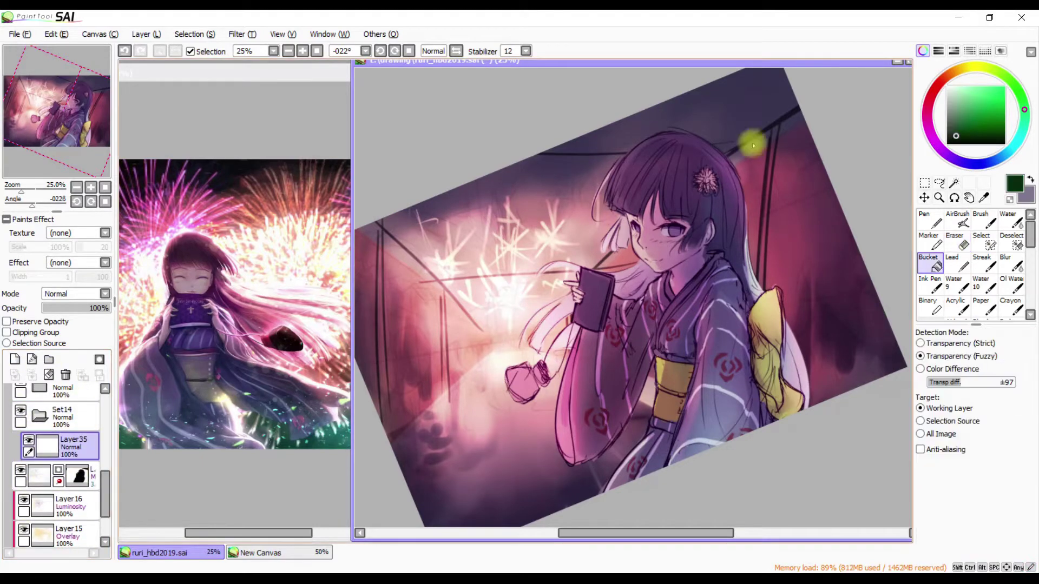
pyautogui.press('n')
pyautogui.keyDown('alt'); pyautogui.click(694, 165); pyautogui.keyUp('alt')
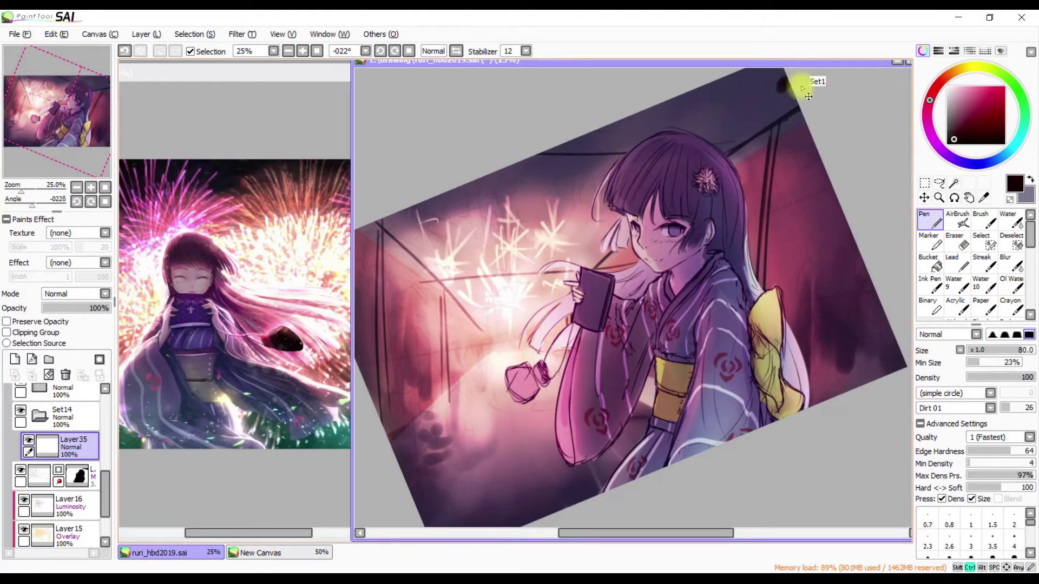
pyautogui.click(75, 293)
pyautogui.click(60, 303)
# Pick a dark navy and paint dark masses above the wall behind the girl with the Gore brush at sizes 114 to 214
pyautogui.keyDown('alt'); pyautogui.click(839, 199); pyautogui.keyUp('alt')
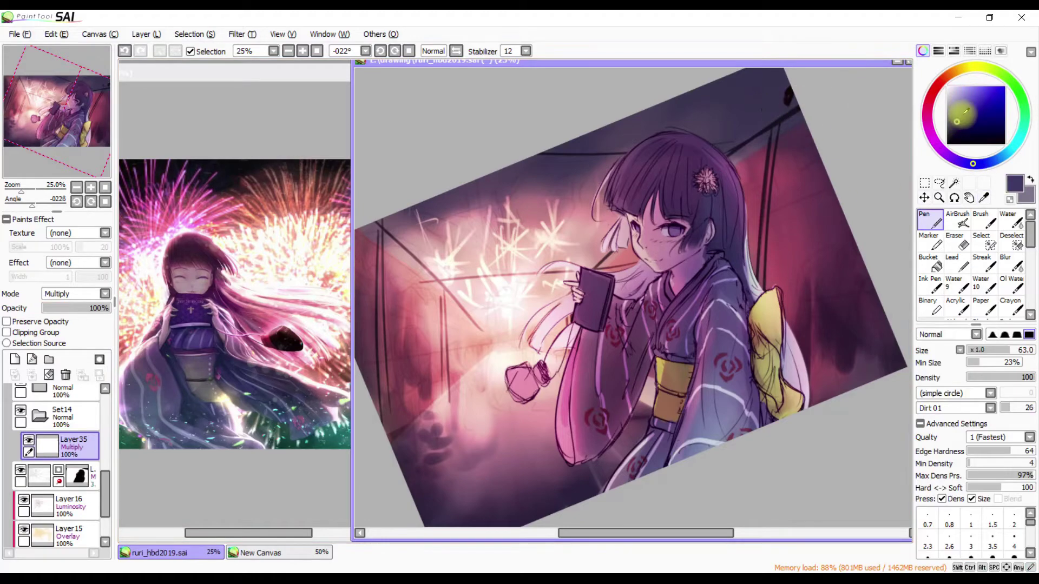
pyautogui.keyDown('alt'); pyautogui.click(779, 94); pyautogui.keyUp('alt')
pyautogui.press('g')
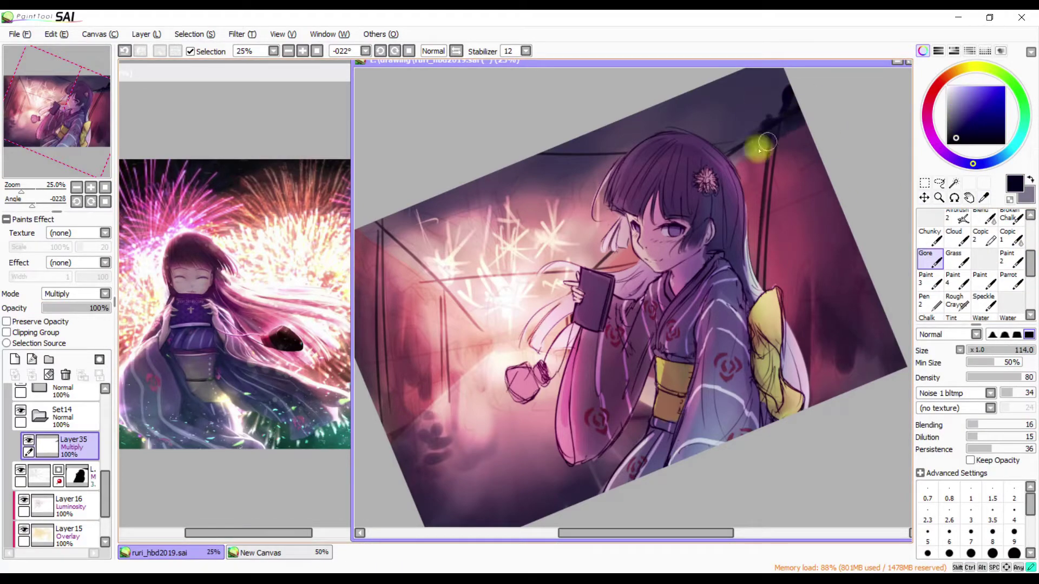
pyautogui.scroll(-1, 807, 164)
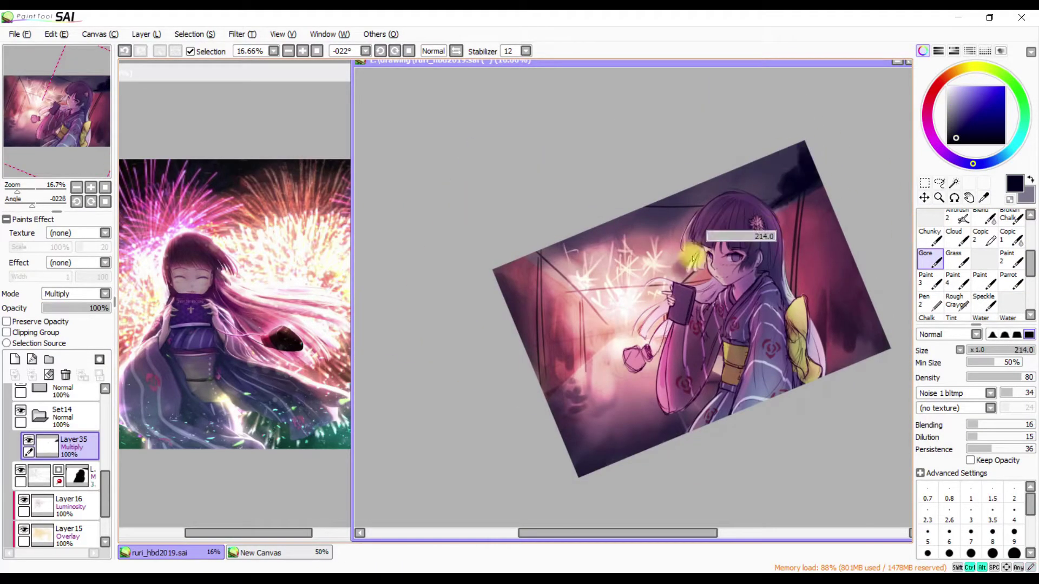
pyautogui.press('h')
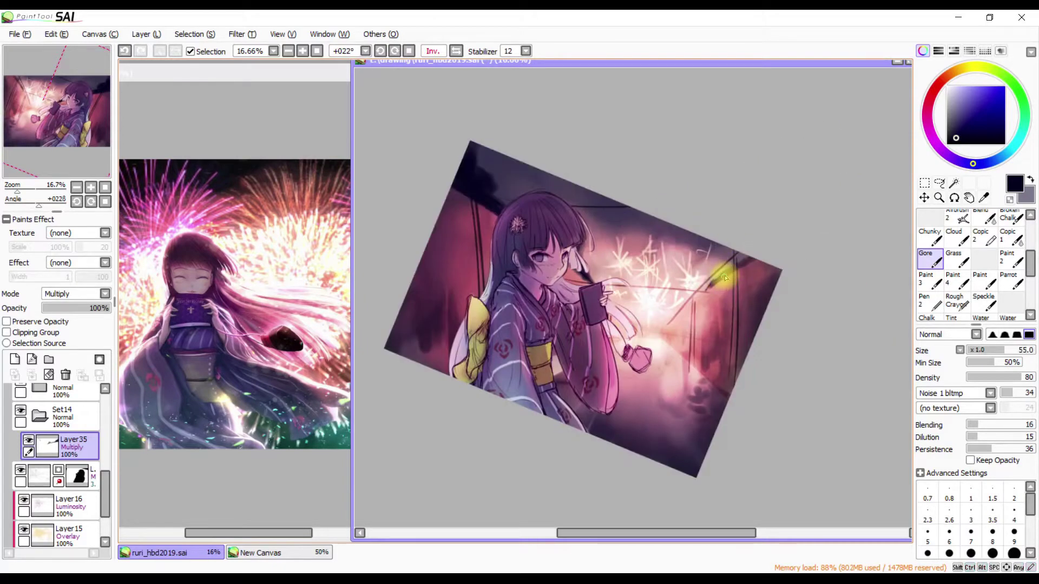
# Build up the dark roof shape across the alley with the Gore brush at sizes 45 to 70 and trim it with the Eraser at 168
pyautogui.press('h')
pyautogui.press('h')
pyautogui.press('h')
pyautogui.scroll(1, 1031, 258)
pyautogui.scroll(1, 1031, 258)
pyautogui.press('b')
pyautogui.press('h')
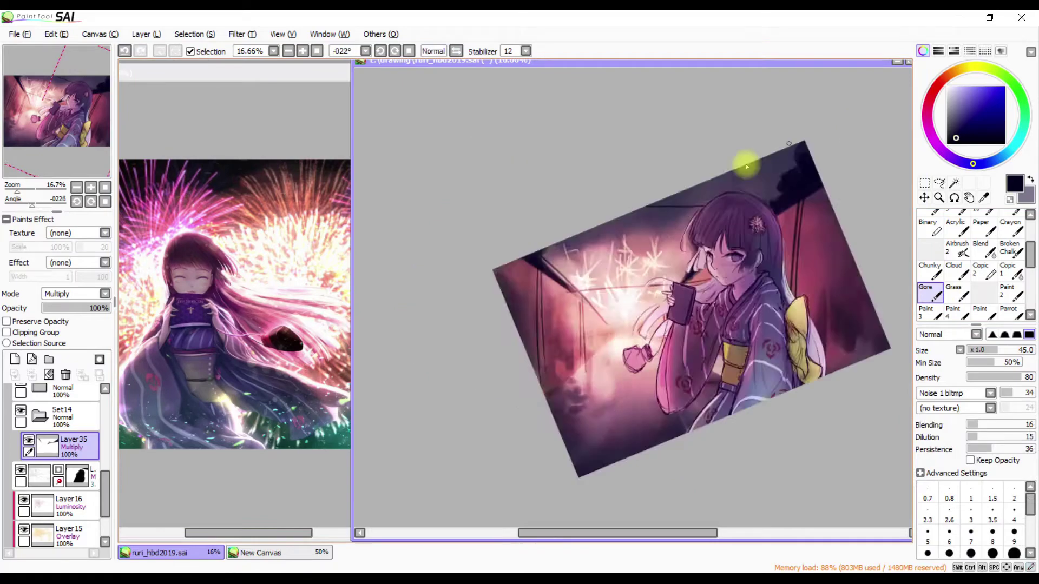
pyautogui.press('h')
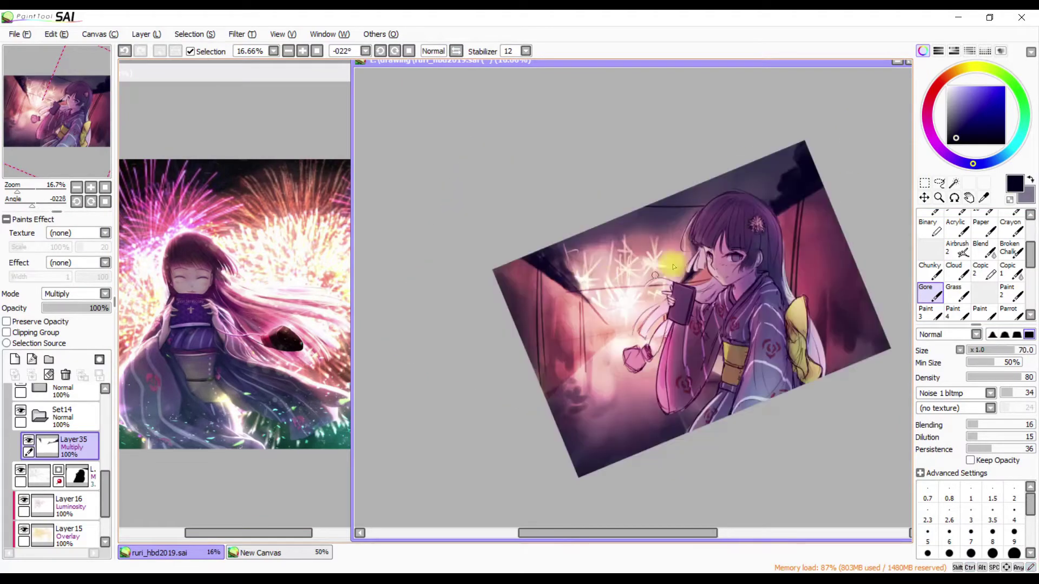
pyautogui.press('h')
pyautogui.press('e')
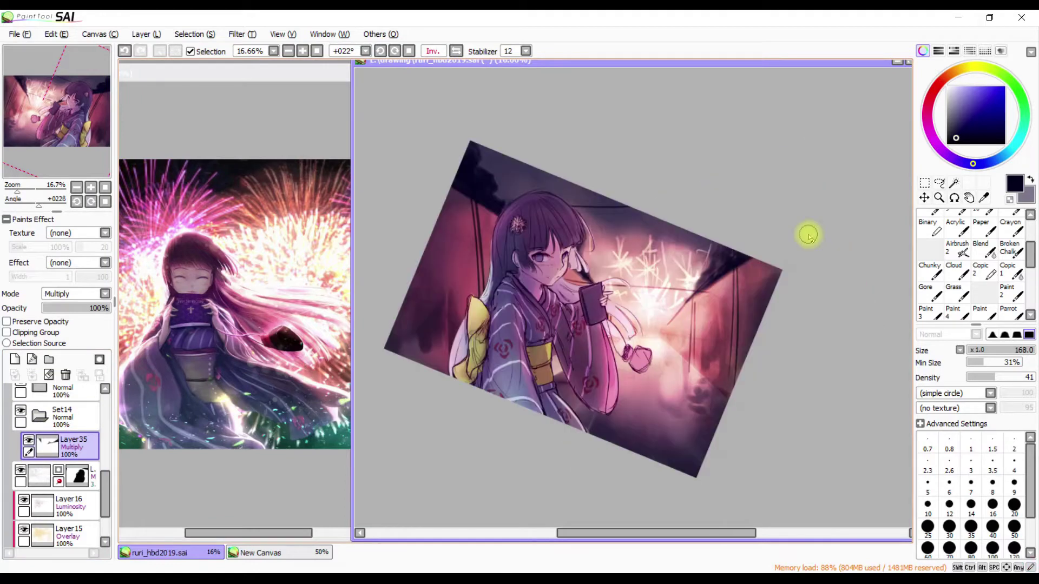
pyautogui.scroll(1, 808, 235)
pyautogui.scroll(-1, 60, 433)
# Paint dark silhouettes of a distant crowd across the alley with the Chunky brush at sizes 55 to 116
pyautogui.press('b')
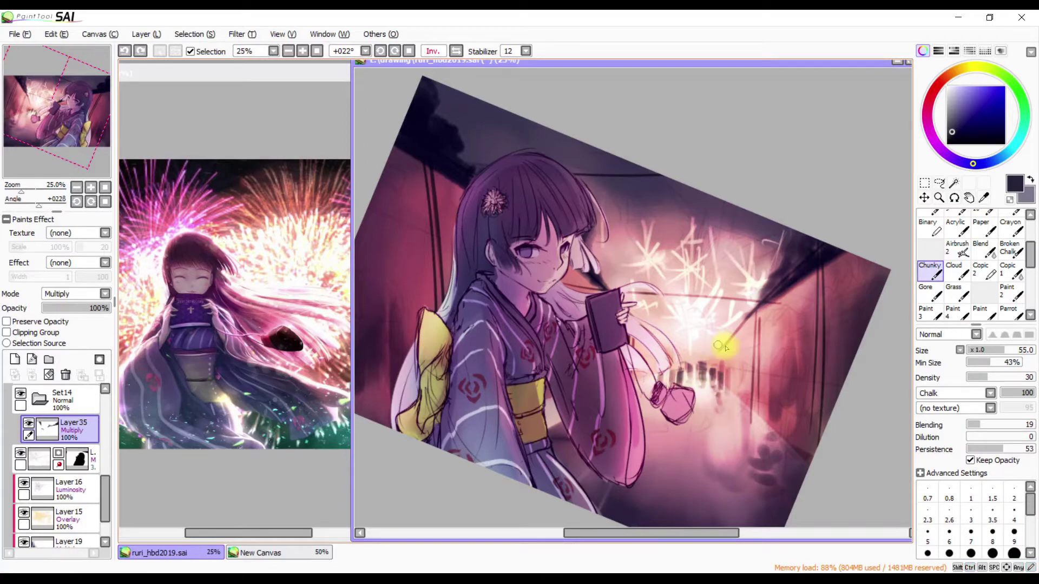
pyautogui.press('h')
pyautogui.press('h')
pyautogui.moveTo(757, 363)
pyautogui.mouseDown()
pyautogui.moveTo(684, 424)
pyautogui.moveTo(649, 378)
pyautogui.mouseUp()
pyautogui.press('h')
pyautogui.moveTo(514, 379); pyautogui.dragTo(546, 424)
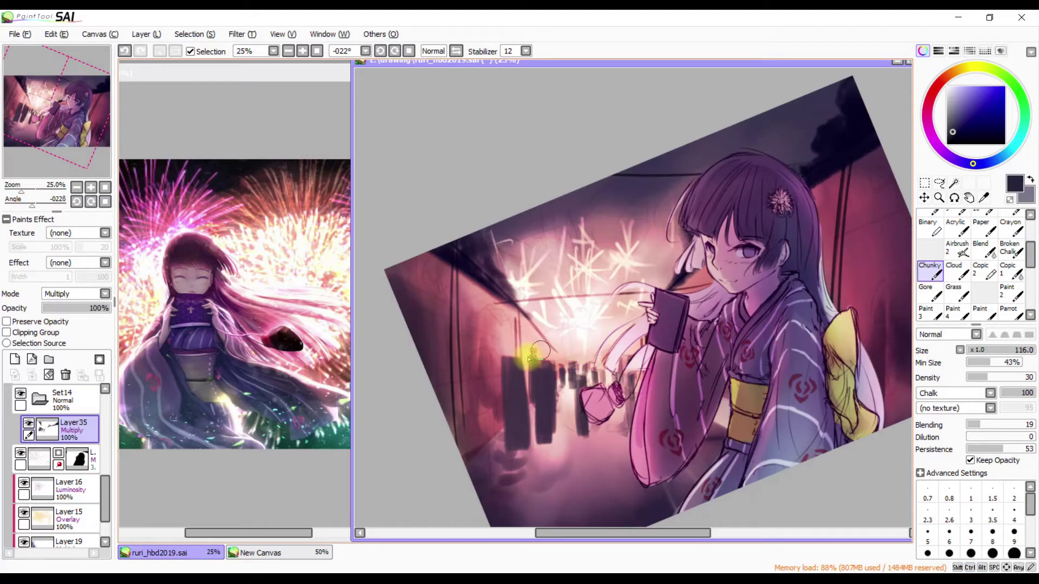
pyautogui.press('h')
pyautogui.moveTo(747, 352); pyautogui.dragTo(665, 401)
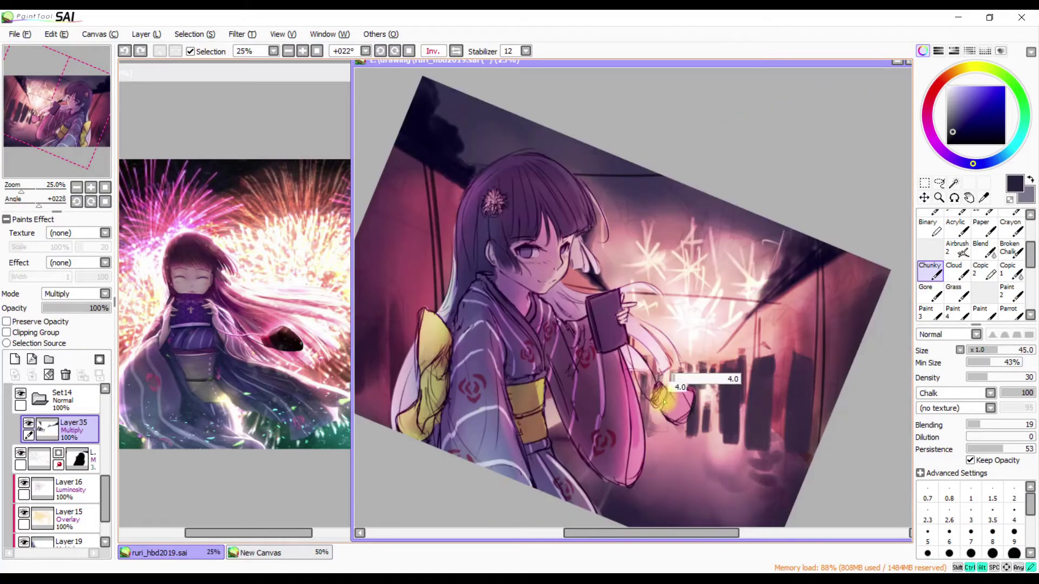
# Undo the last two crowd strokes and repaint smaller, varied dark figures along the alley with the Chunky brush
pyautogui.hotkey('ctrl', 'z')
pyautogui.hotkey('ctrl', 'z')
pyautogui.moveTo(705, 378)
pyautogui.mouseDown()
pyautogui.moveTo(717, 424)
pyautogui.moveTo(835, 359)
pyautogui.moveTo(900, 267)
pyautogui.mouseUp()
pyautogui.press('h')
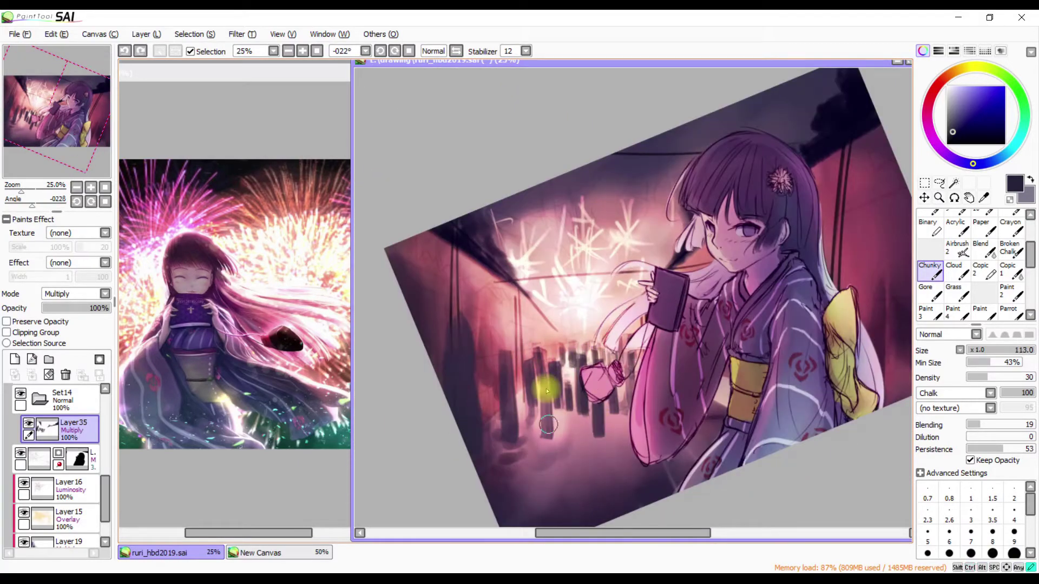
pyautogui.press('h')
pyautogui.press('h')
# Trim the tops of the crowd silhouettes with the Eraser
pyautogui.press('e')
pyautogui.moveTo(539, 344); pyautogui.dragTo(560, 336)
pyautogui.press('h')
pyautogui.press('h')
# Add larger dark figures near the alley wall with the Chunky brush at size 231 and soften them with the Eraser at 500
pyautogui.press('b')
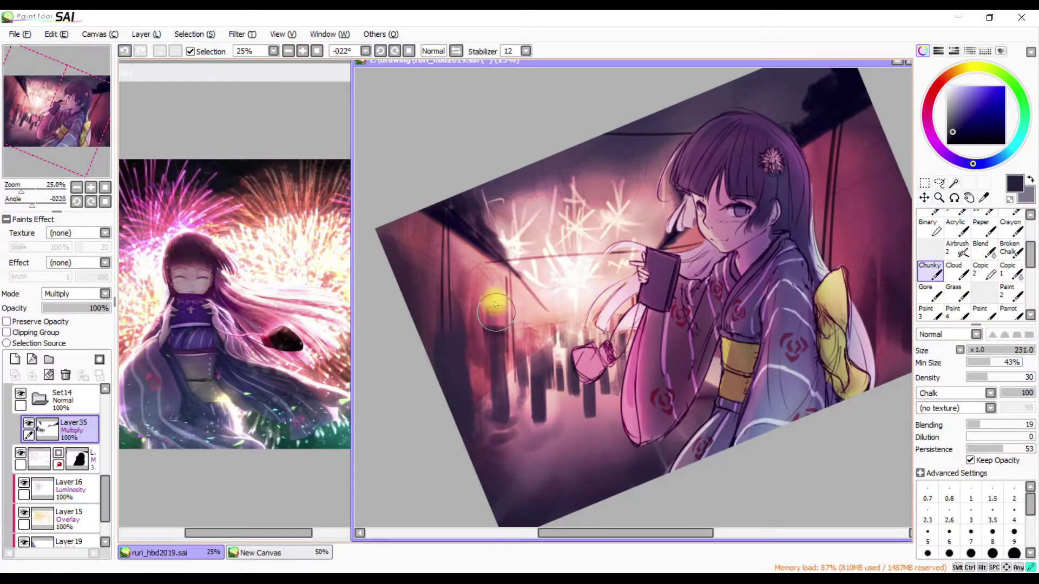
pyautogui.press('h')
pyautogui.press('h')
pyautogui.press('e')
pyautogui.press('h')
pyautogui.press('h')
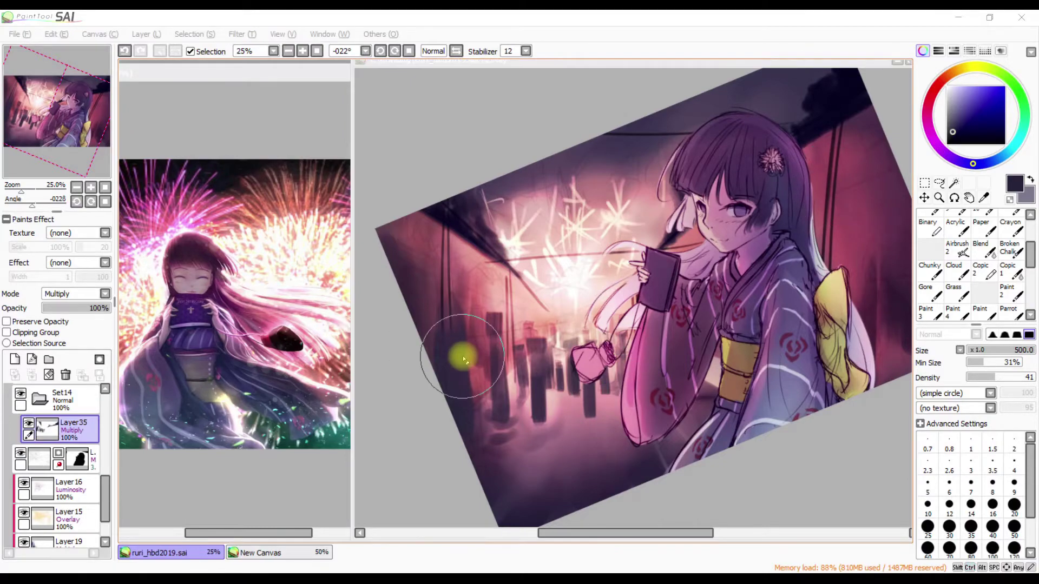
# Select the Multiply layer Layer20 in Set3 and rework the alley's ground shading with a soft brush at size 449
pyautogui.scroll(-5, 54, 465)
pyautogui.click(59, 439)
pyautogui.click(12, 435)
pyautogui.click(12, 435)
pyautogui.click(31, 439)
pyautogui.click(29, 415)
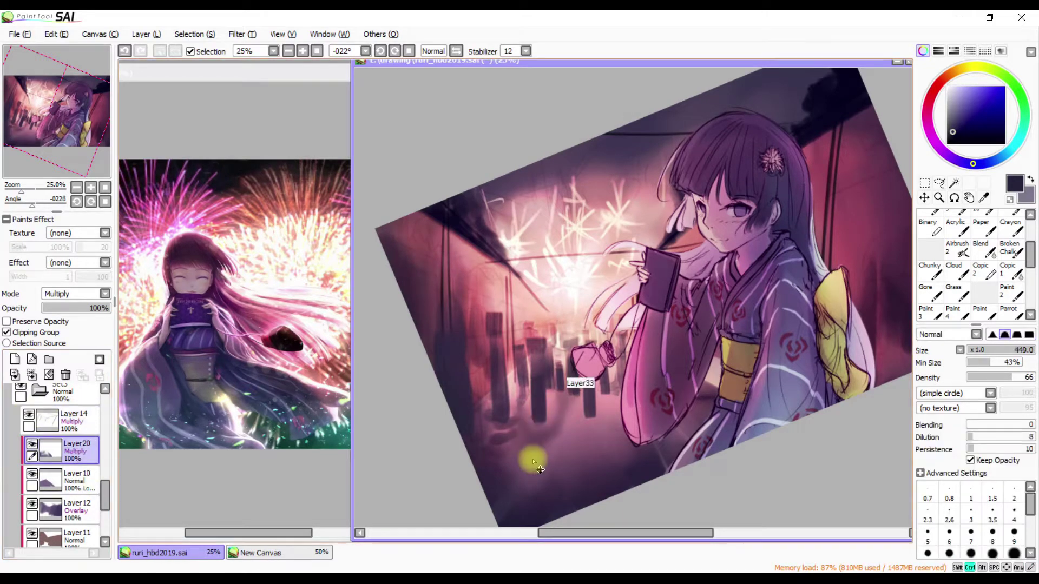
pyautogui.click(34, 460)
pyautogui.click(65, 485)
pyautogui.press('h')
pyautogui.press('h')
# Select Layer10 in Set3, turn off its opacity preservation and soften the ground's edge with the Eraser at size 268
pyautogui.scroll(-3, 59, 465)
pyautogui.click(21, 424)
pyautogui.click(21, 425)
pyautogui.scroll(-2, 107, 485)
pyautogui.scroll(-1, 106, 486)
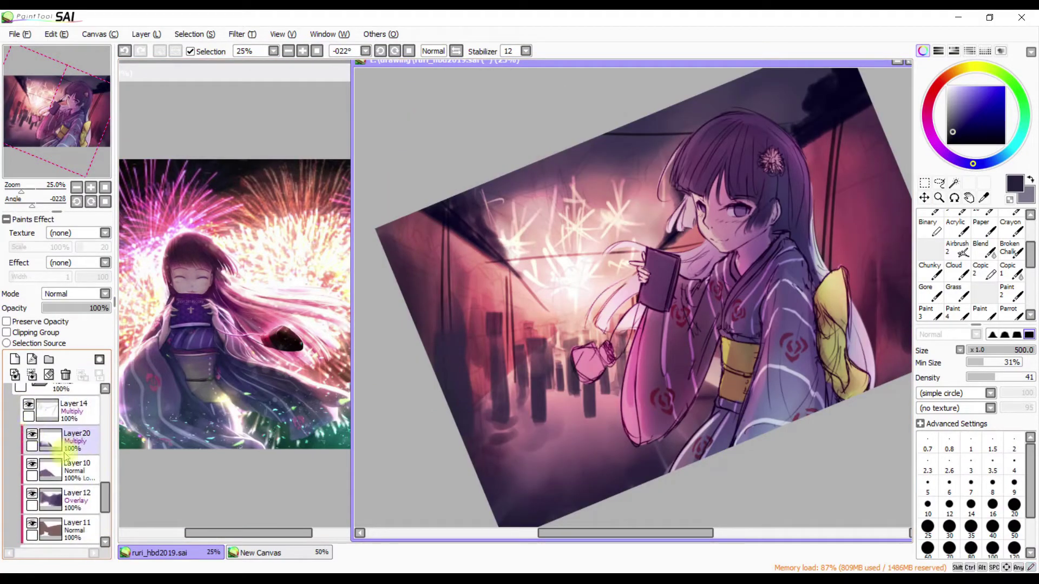
pyautogui.click(75, 427)
pyautogui.press('h')
pyautogui.press('h')
pyautogui.click(48, 334)
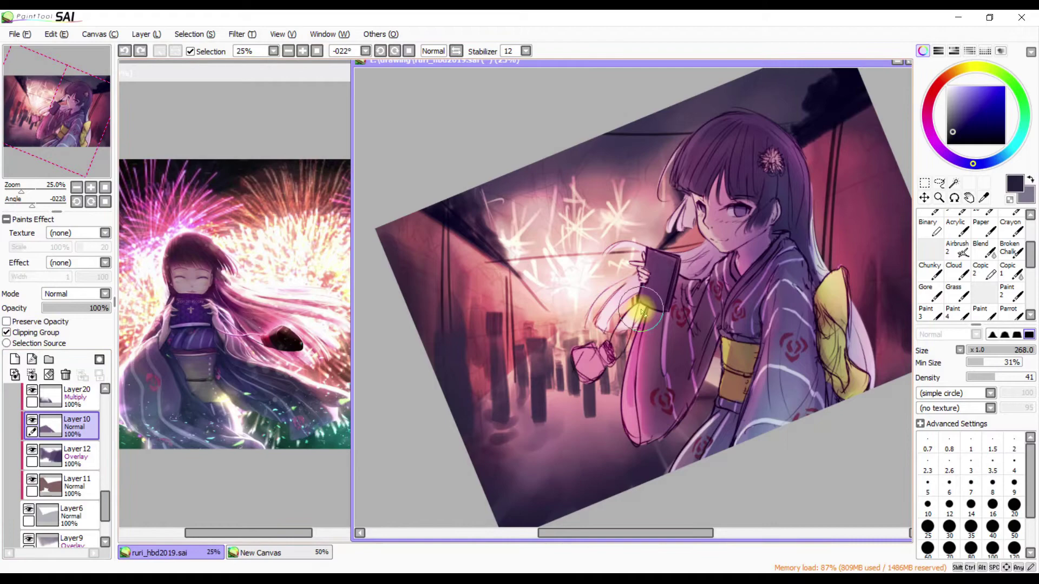
pyautogui.press('Delete')
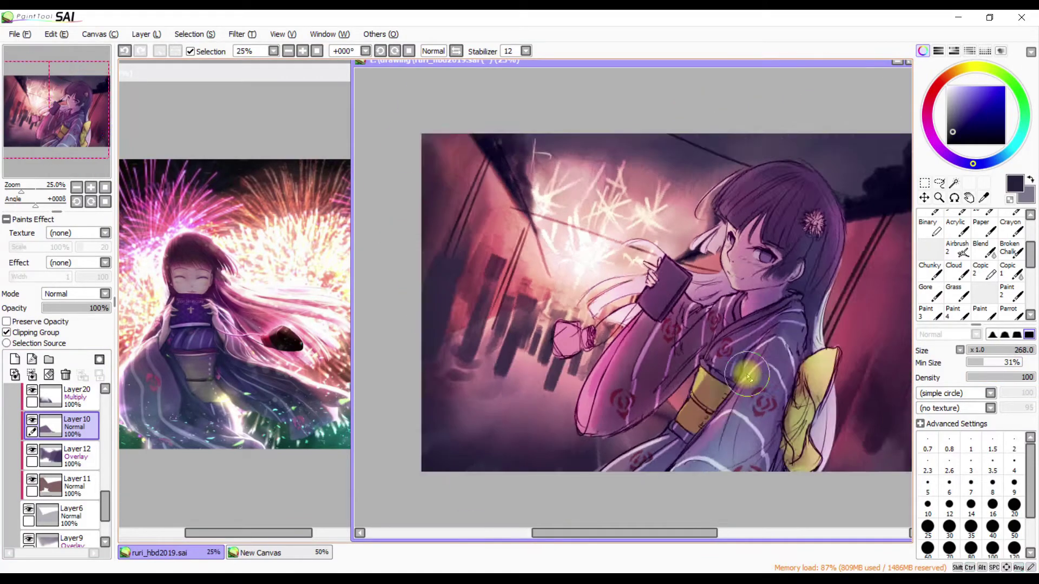
# Gather the background layers into a new set and resize it with Transform to cover the canvas
pyautogui.scroll(3, 92, 444)
pyautogui.moveTo(71, 506); pyautogui.dragTo(38, 443)
pyautogui.hotkey('ctrl', 't')
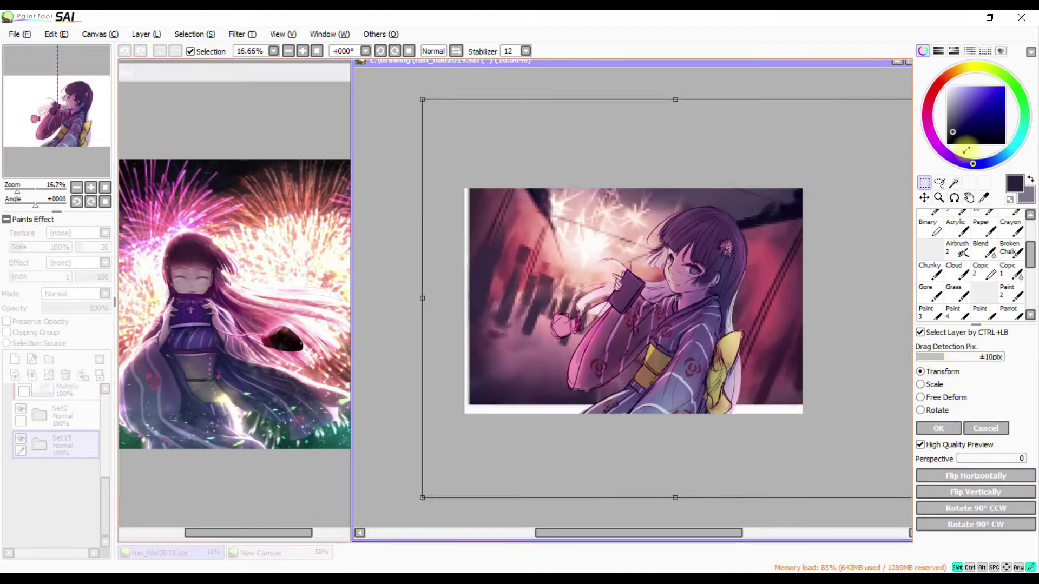
pyautogui.press('Return')
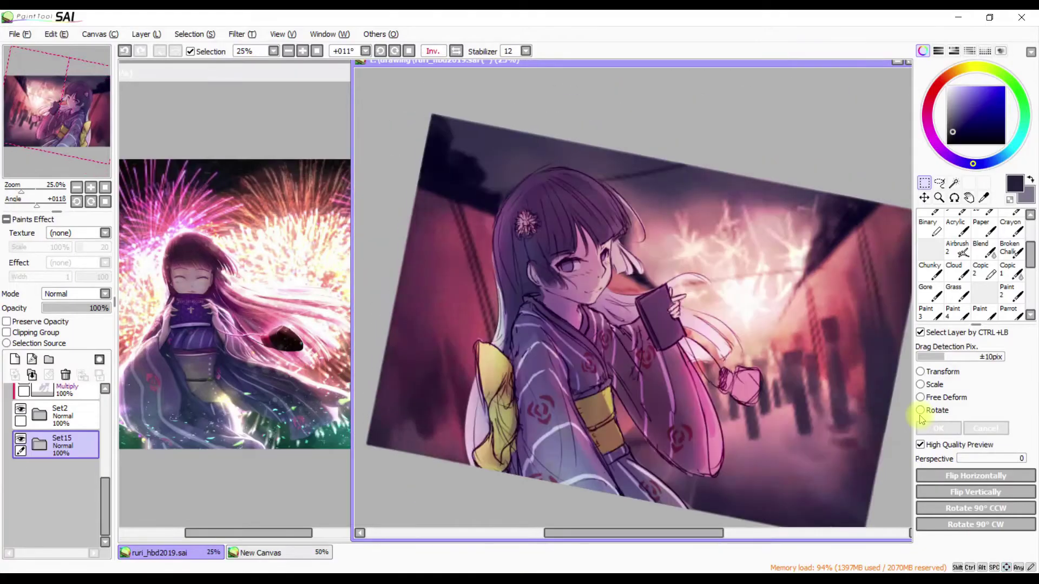
# Expand the new background set and hide the line sketch on Layer14 inside Set3
pyautogui.click(39, 444)
pyautogui.scroll(-3, 54, 476)
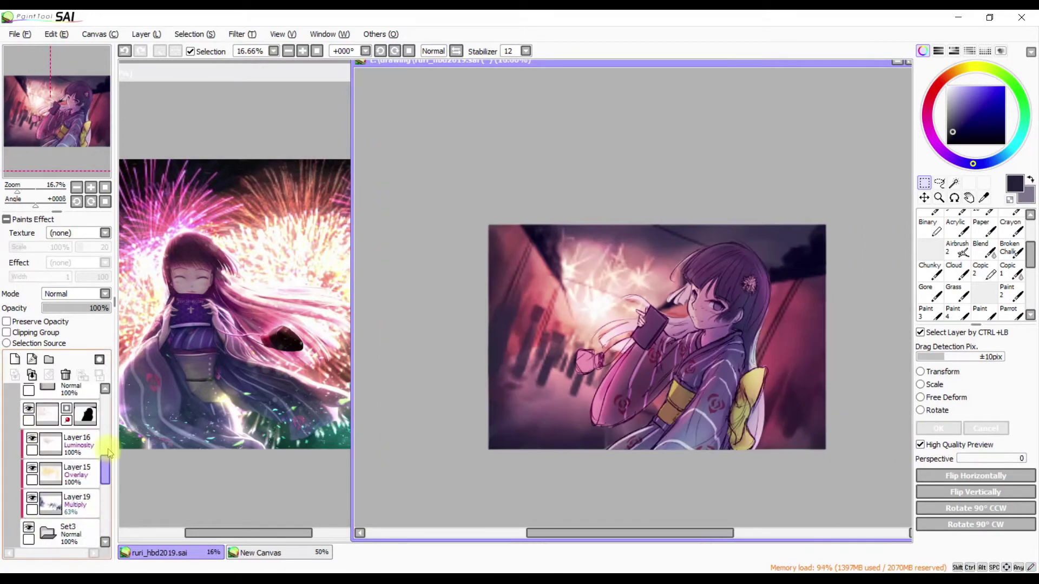
pyautogui.press('Delete')
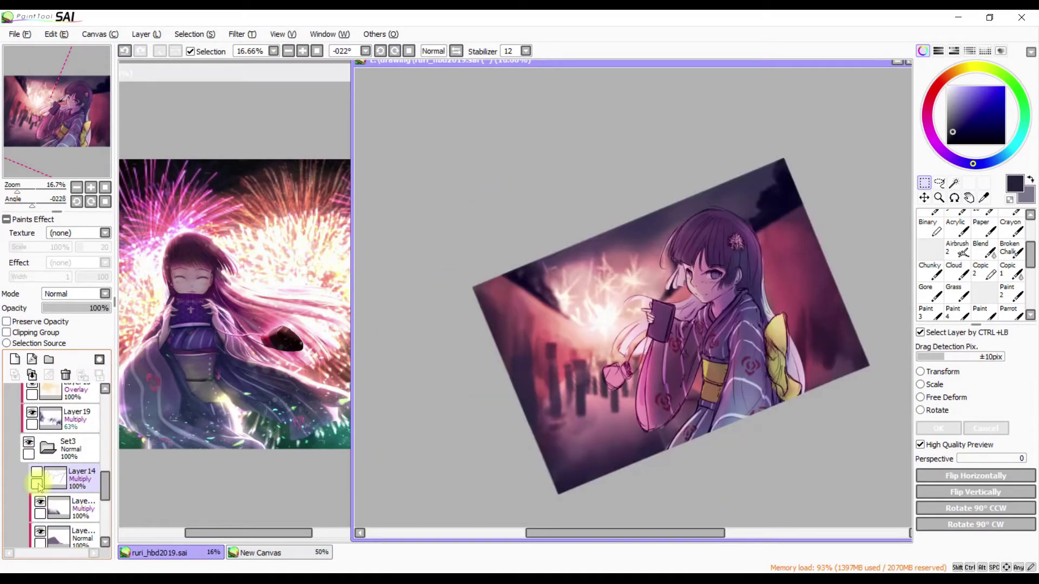
pyautogui.hotkey('ctrl', '+')
pyautogui.press('End')
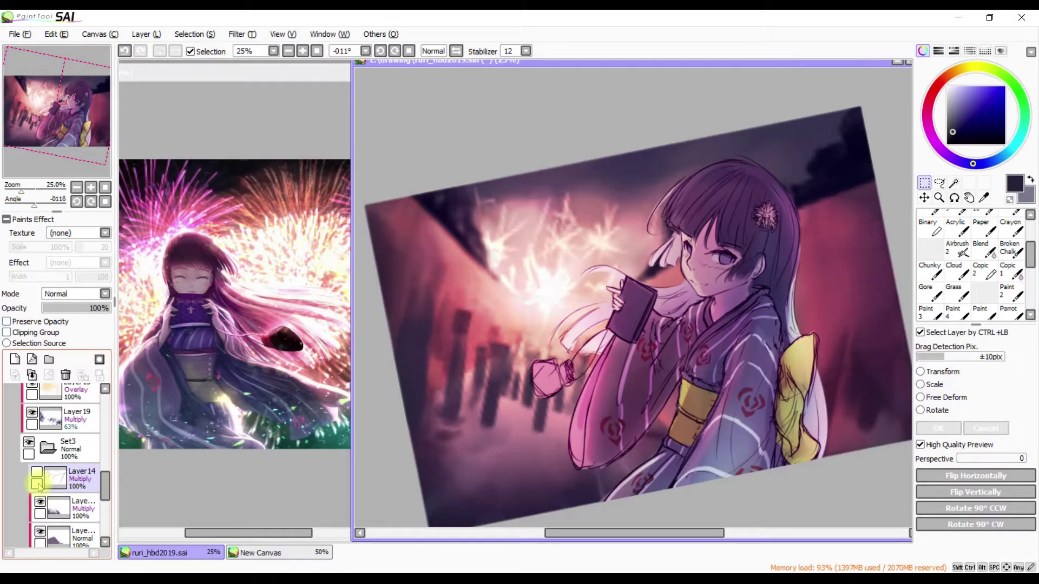
# Add a Luminosity layer above Set4 in Set1, unclip it, test a brush stroke and undo it
pyautogui.scroll(5, 38, 485)
pyautogui.click(64, 437)
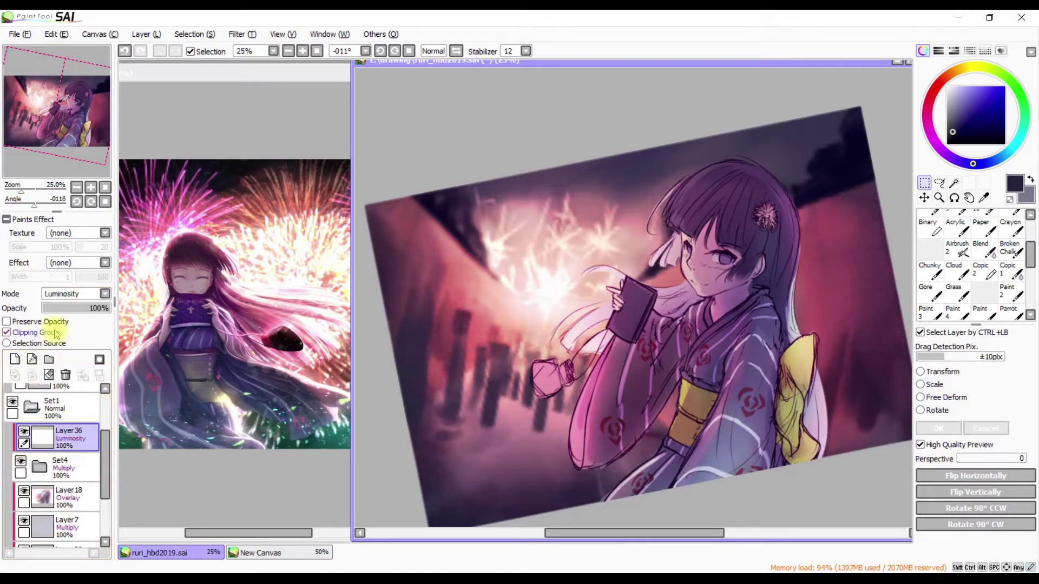
pyautogui.press('b')
pyautogui.hotkey('ctrl', '+')
pyautogui.press('[')
pyautogui.hotkey('ctrl', 'z')
pyautogui.press('h')
pyautogui.press('h')
# Enlarge the textured brush to size 28 and pick a muted red for glowing highlights on the girl
pyautogui.press(']')
pyautogui.press(']')
pyautogui.press(']')
pyautogui.press(']')
pyautogui.keyDown('alt'); pyautogui.click(767, 222); pyautogui.keyUp('alt')
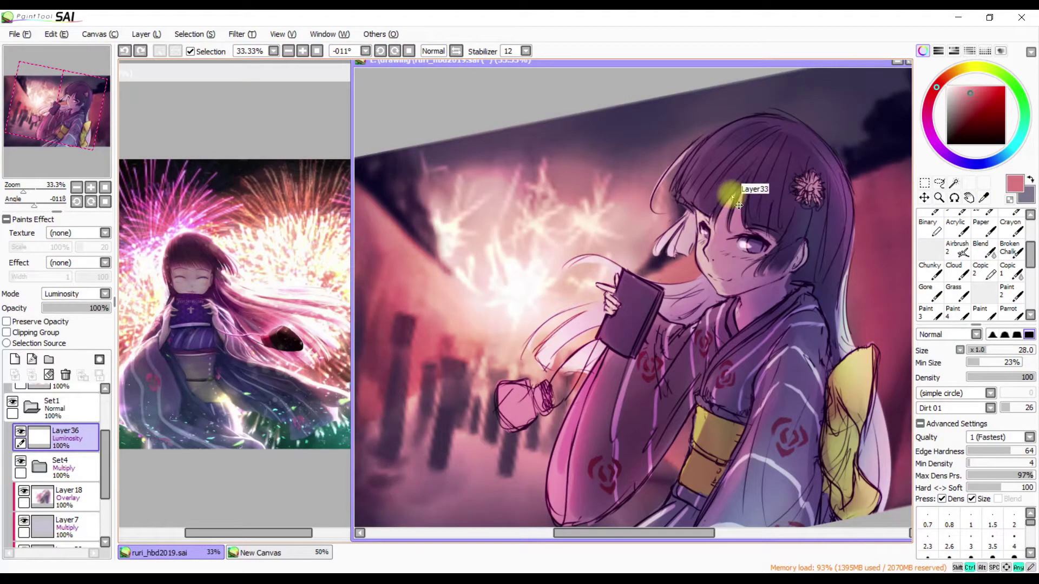
# Add a clipped Normal layer between the Luminosity layer and the Multiply set Set4
pyautogui.press('b')
pyautogui.keyDown('ctrl'); pyautogui.keyDown('alt'); pyautogui.click(712, 213); pyautogui.keyUp('alt'); pyautogui.keyUp('ctrl')
pyautogui.press('h')
pyautogui.press('h')
pyautogui.scroll(1, 72, 425)
pyautogui.moveTo(72, 426); pyautogui.dragTo(47, 461)
pyautogui.hotkey('ctrl', 'shift', 'n')
# Tint the line art of the raised sleeve and pouch dark red with a large brush, then clean up excess colour with the eraser
pyautogui.press('v')
pyautogui.press('h')
pyautogui.press('h')
pyautogui.moveTo(673, 162); pyautogui.dragTo(697, 175)
pyautogui.press('-')
pyautogui.press('h')
pyautogui.press('h')
pyautogui.press('h')
pyautogui.moveTo(649, 313); pyautogui.dragTo(622, 341)
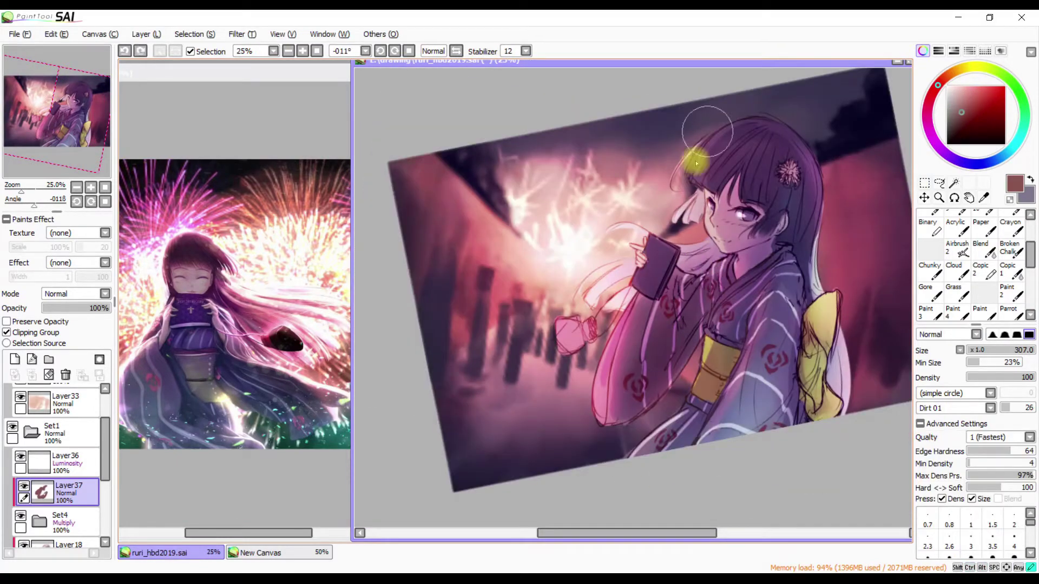
pyautogui.press('e')
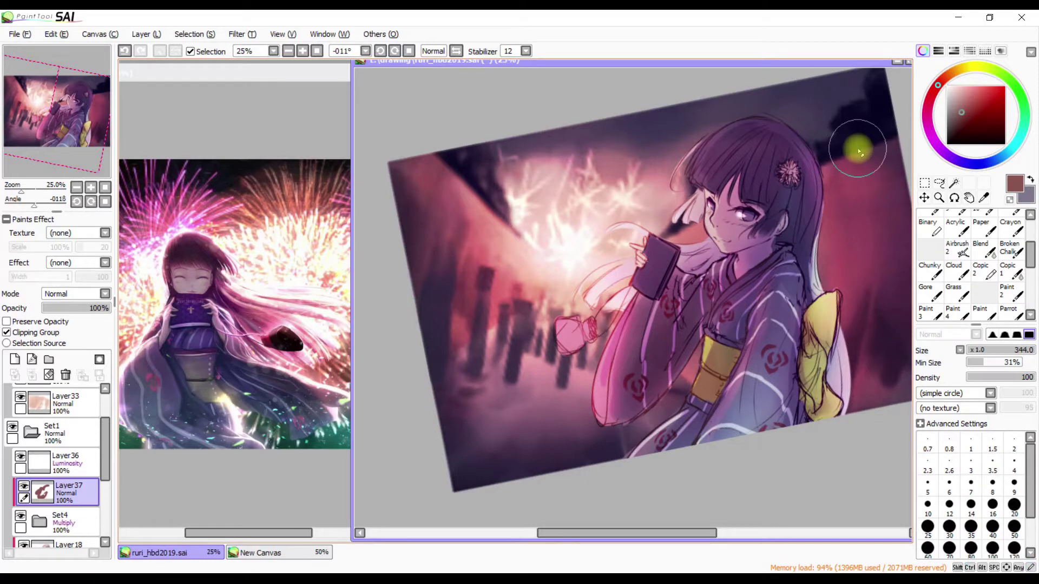
# Place Layer18 in a clipped Overlay layer set and add a new Normal layer above it
pyautogui.scroll(-3, 60, 465)
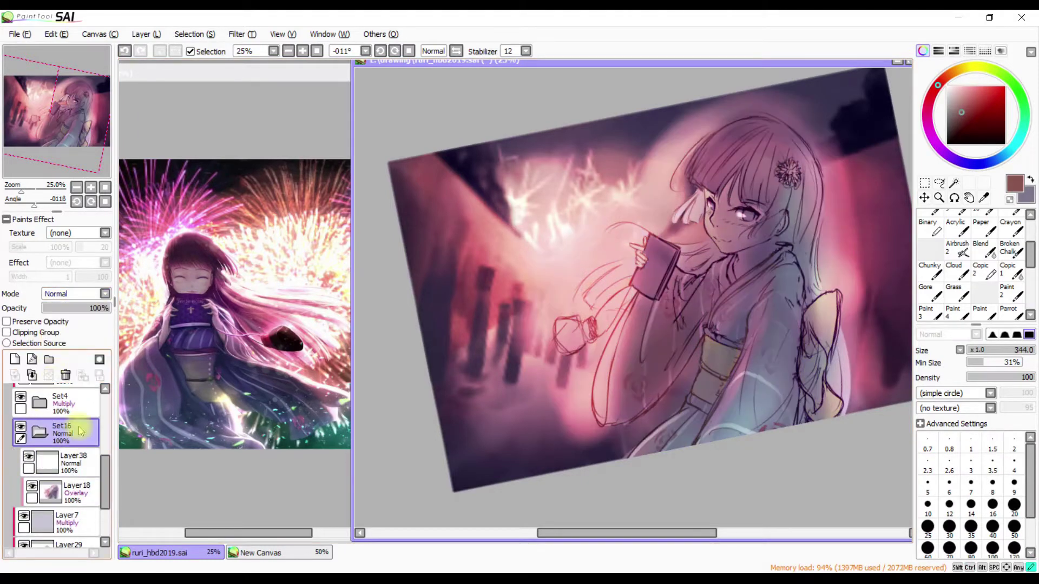
pyautogui.click(73, 490)
pyautogui.click(70, 464)
# Brush pale warm light onto the hair tips beside the face and the hair behind the phone, and erase the excess
pyautogui.press('b')
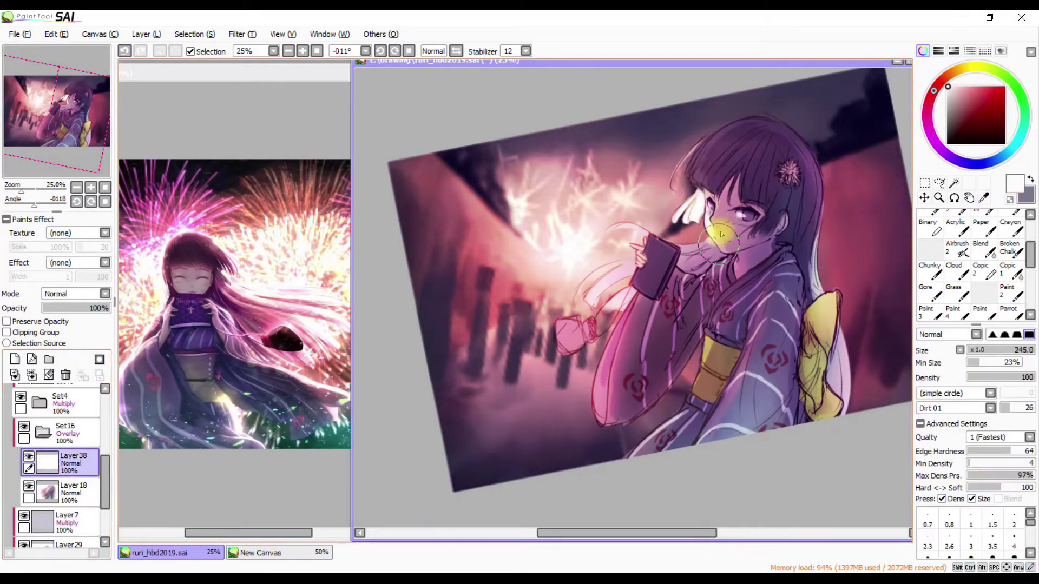
pyautogui.press('h')
pyautogui.press('h')
pyautogui.press('h')
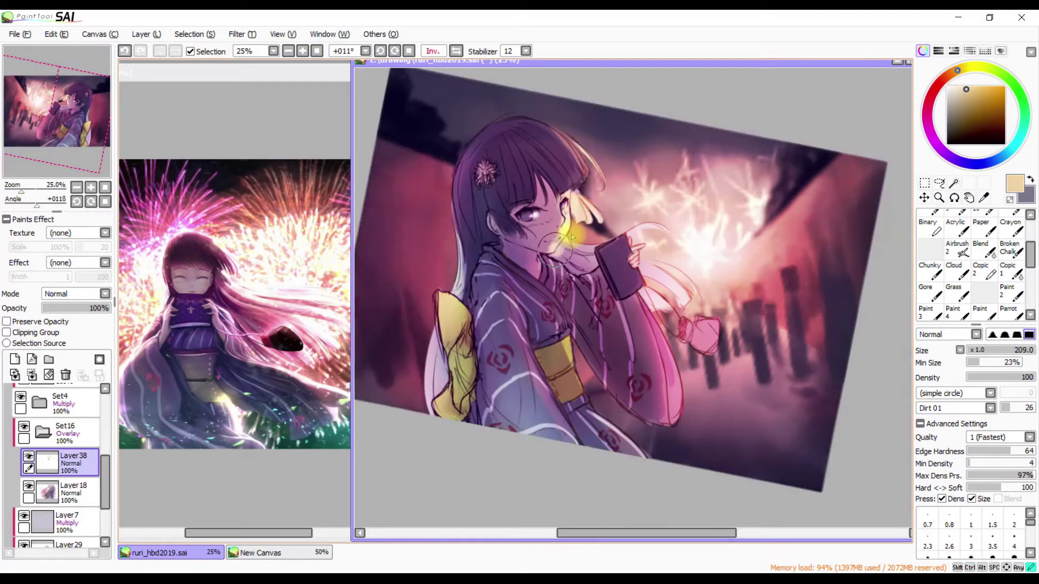
pyautogui.press('e')
pyautogui.press('h')
pyautogui.click(1001, 350)
pyautogui.press('h')
pyautogui.press('h')
# Refine the warm light on the face, neck and top of the hair, erasing and blending around the brow
pyautogui.press('b')
pyautogui.scroll(1, 756, 190)
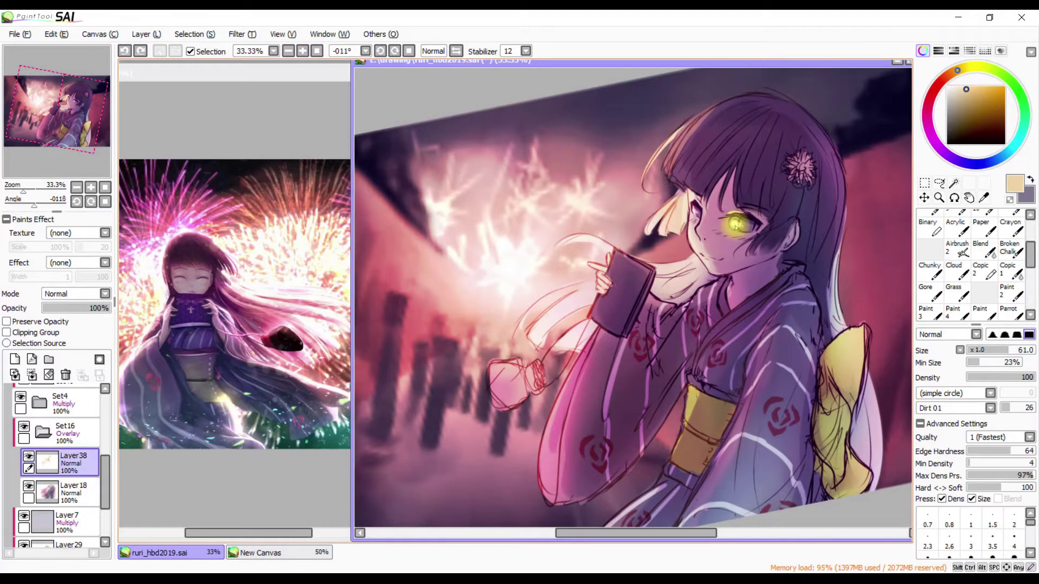
pyautogui.press('e')
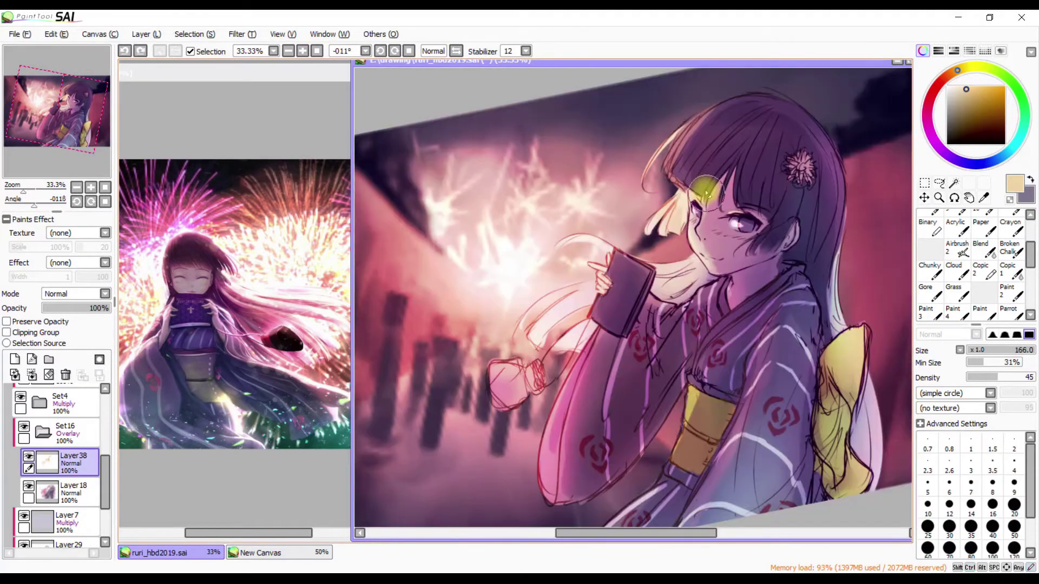
pyautogui.moveTo(702, 189); pyautogui.dragTo(708, 230)
pyautogui.press('b')
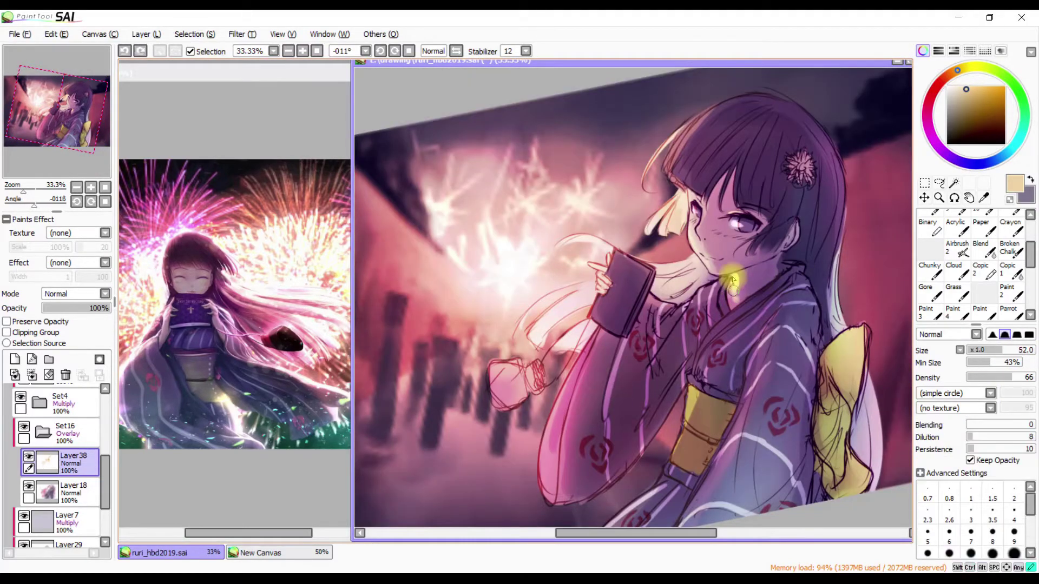
pyautogui.press(']')
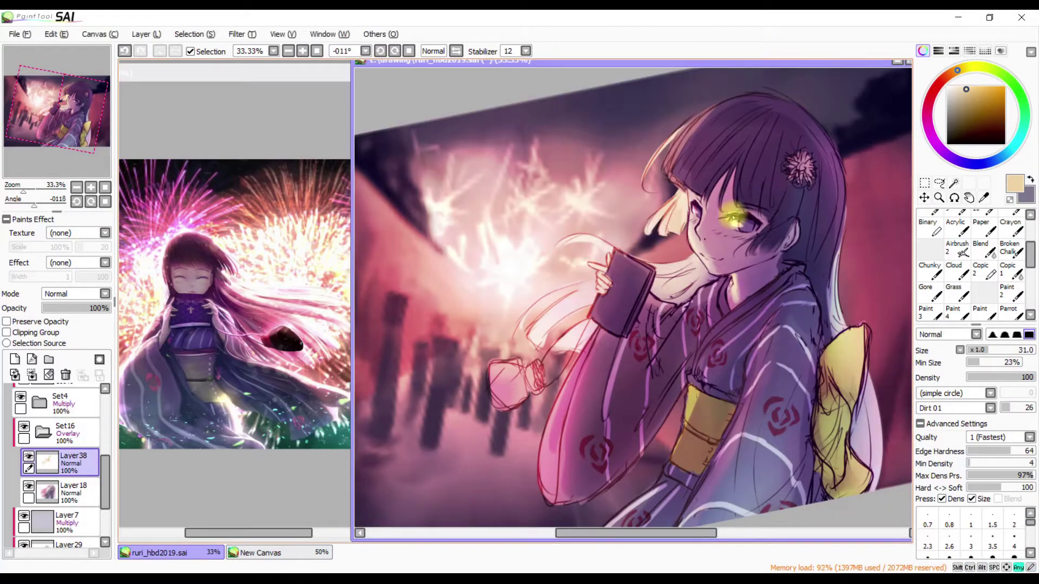
pyautogui.moveTo(779, 97); pyautogui.dragTo(745, 111)
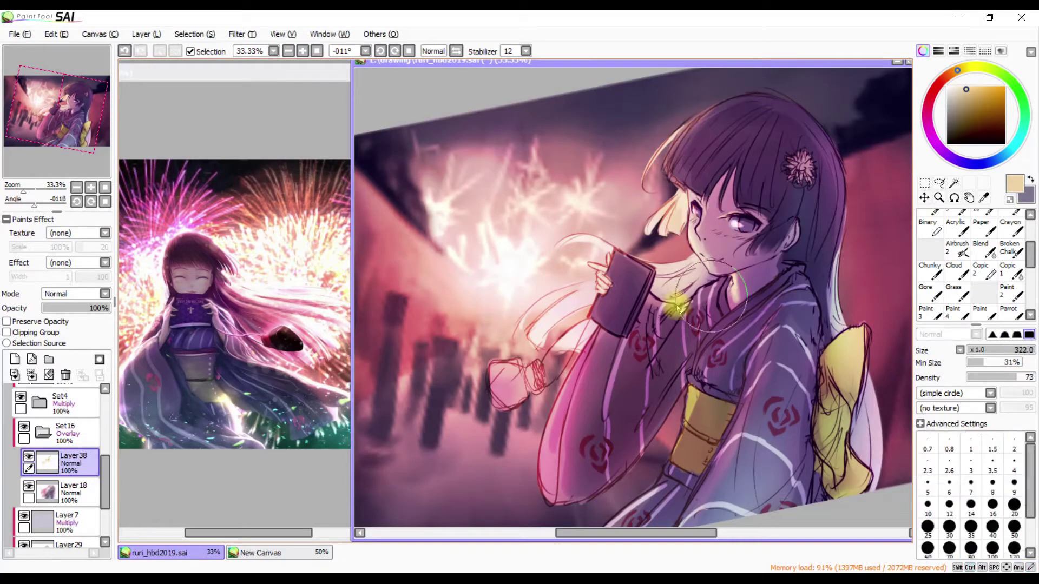
# Trim the light with the eraser and blend it softly over the kimono's collar, chest and sleeve
pyautogui.moveTo(842, 293); pyautogui.dragTo(868, 276)
pyautogui.press('b')
pyautogui.scroll(-1, 868, 276)
pyautogui.moveTo(758, 252)
pyautogui.mouseDown()
pyautogui.moveTo(768, 292)
pyautogui.moveTo(751, 321)
pyautogui.moveTo(754, 280)
pyautogui.mouseUp()
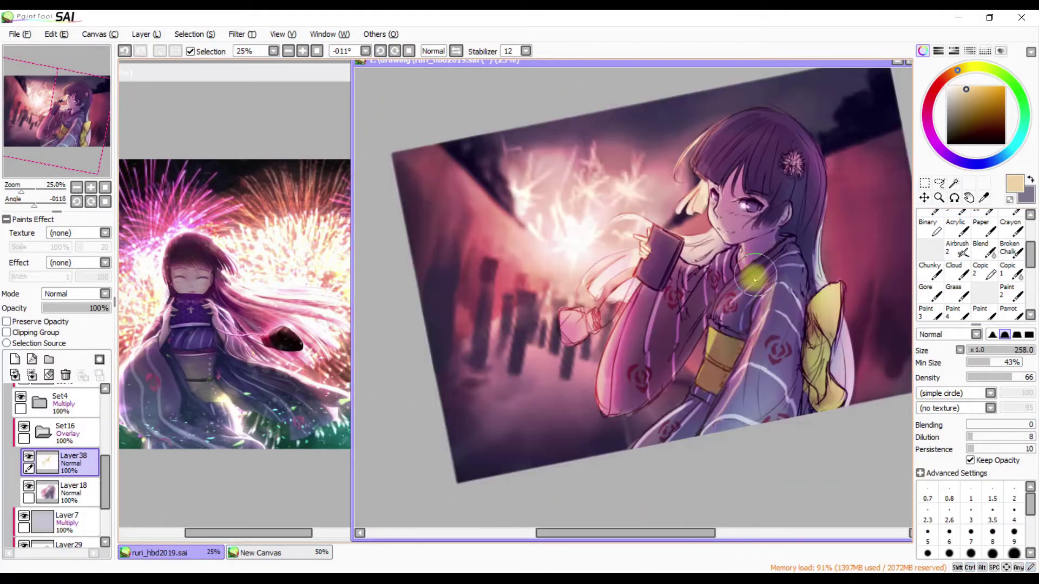
pyautogui.press('h')
pyautogui.press('h')
pyautogui.press('h')
pyautogui.press('h')
pyautogui.moveTo(693, 387); pyautogui.dragTo(687, 389)
pyautogui.press('h')
pyautogui.press('h')
# Erase excess warm light around the hair strands and the hand holding the phone with smaller eraser sizes
pyautogui.press('e')
pyautogui.scroll(2, 724, 314)
pyautogui.scroll(-1, 724, 314)
pyautogui.press('h')
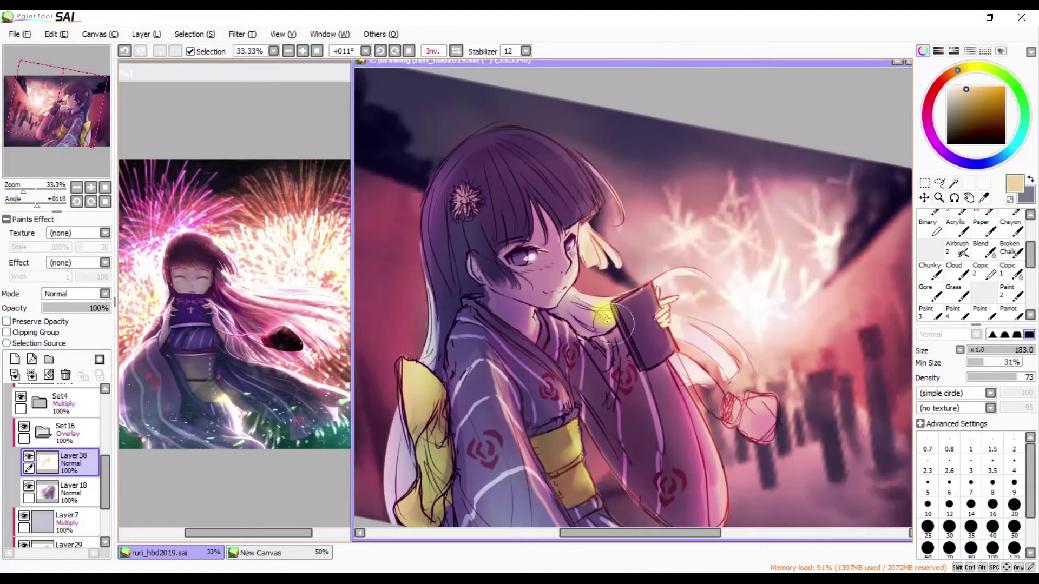
pyautogui.press('h')
pyautogui.moveTo(724, 311); pyautogui.dragTo(731, 303)
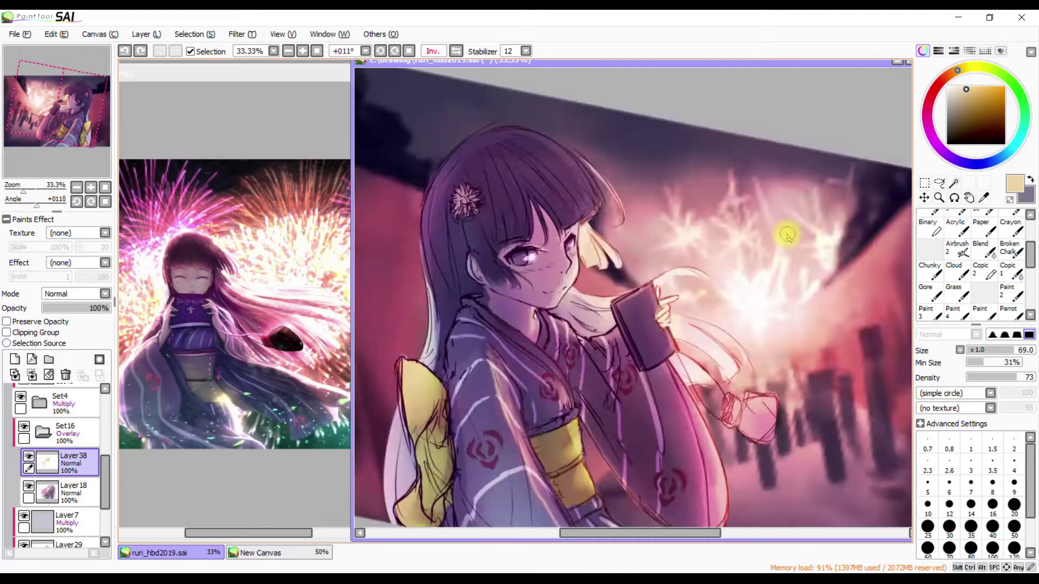
pyautogui.scroll(-1, 784, 243)
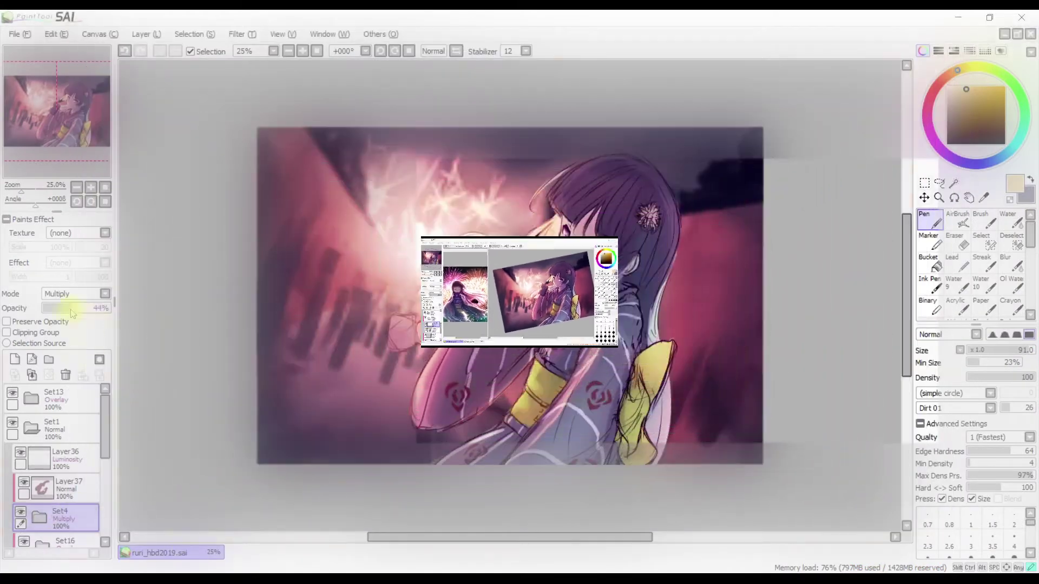
# Set the opacity of the Multiply set Set4 to 31% and duplicate the Set1 layer set
pyautogui.moveTo(71, 313); pyautogui.dragTo(65, 316)
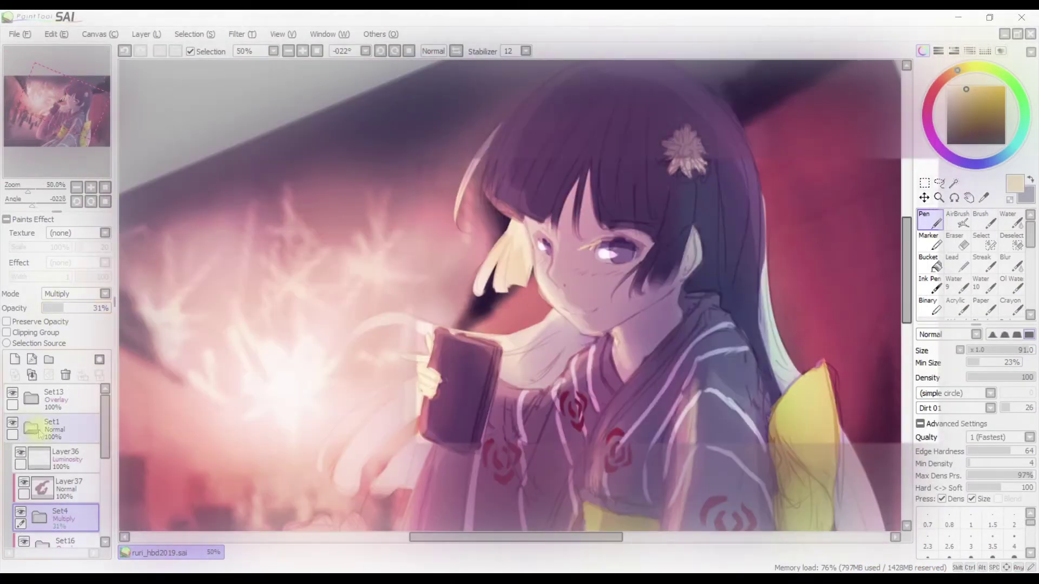
pyautogui.scroll(-1, 27, 500)
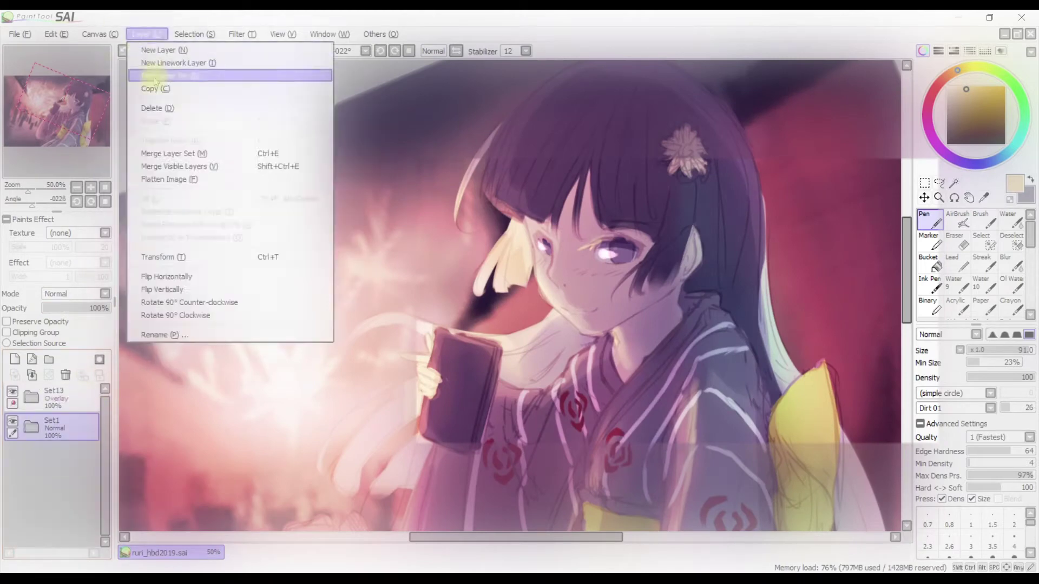
pyautogui.click(144, 33)
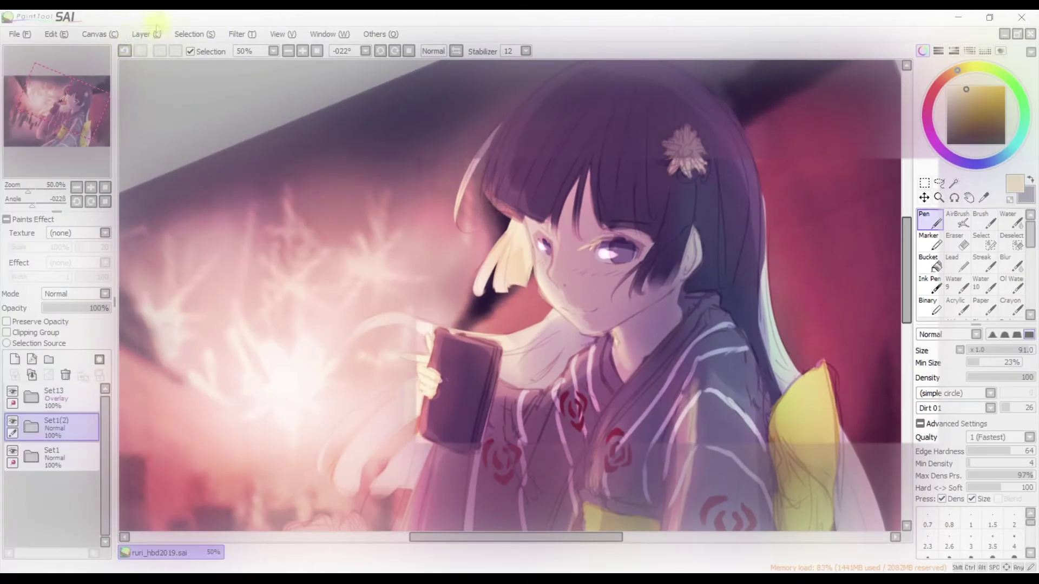
pyautogui.click(120, 35)
pyautogui.click(120, 35)
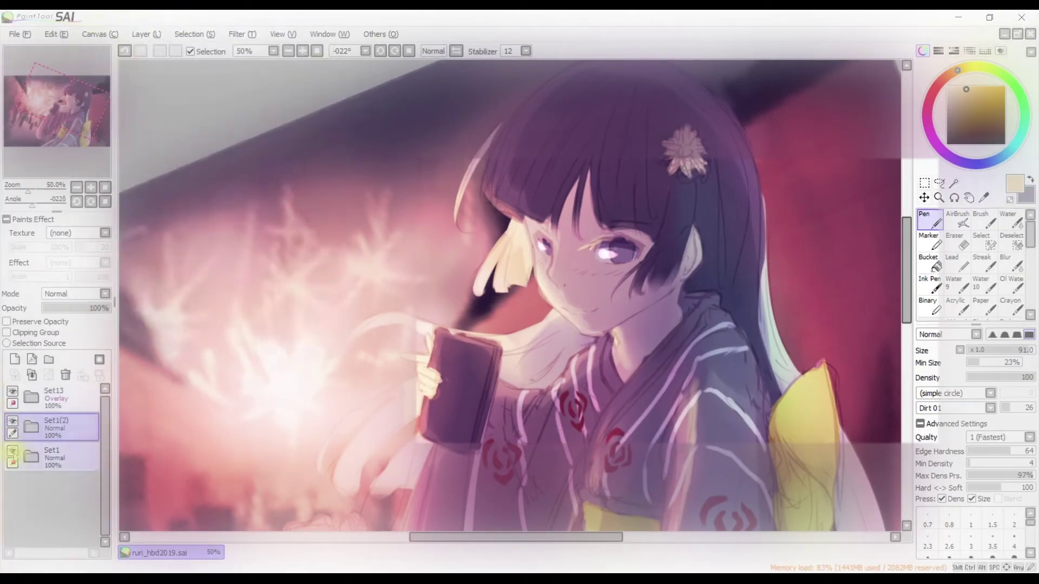
# Hide the original Set1 and the background set Set15(2) inside the copy, leaving only the character on white
pyautogui.scroll(1, 54, 460)
pyautogui.click(20, 500)
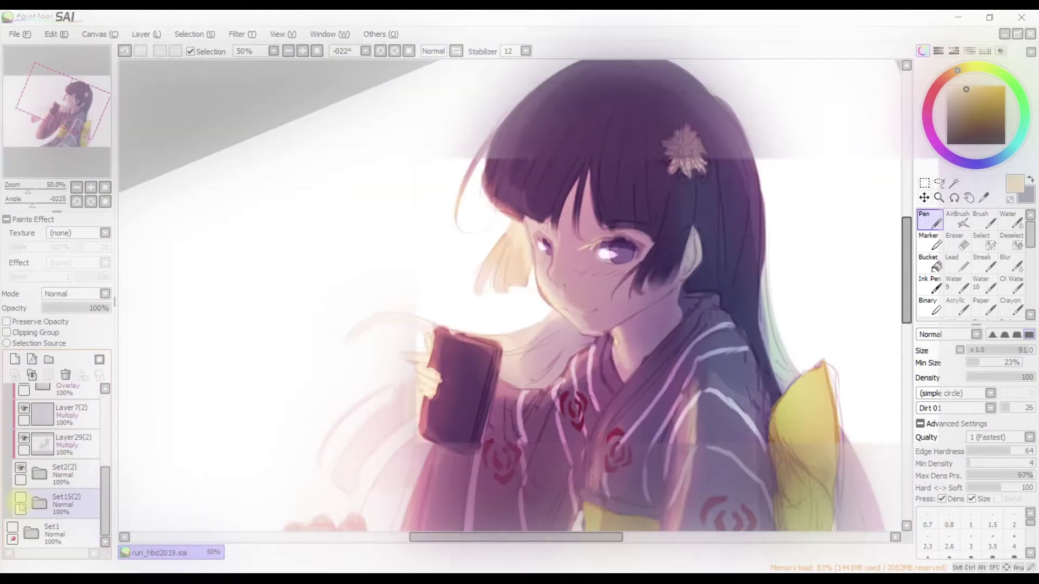
pyautogui.scroll(2, 54, 459)
pyautogui.click(13, 407)
pyautogui.click(12, 408)
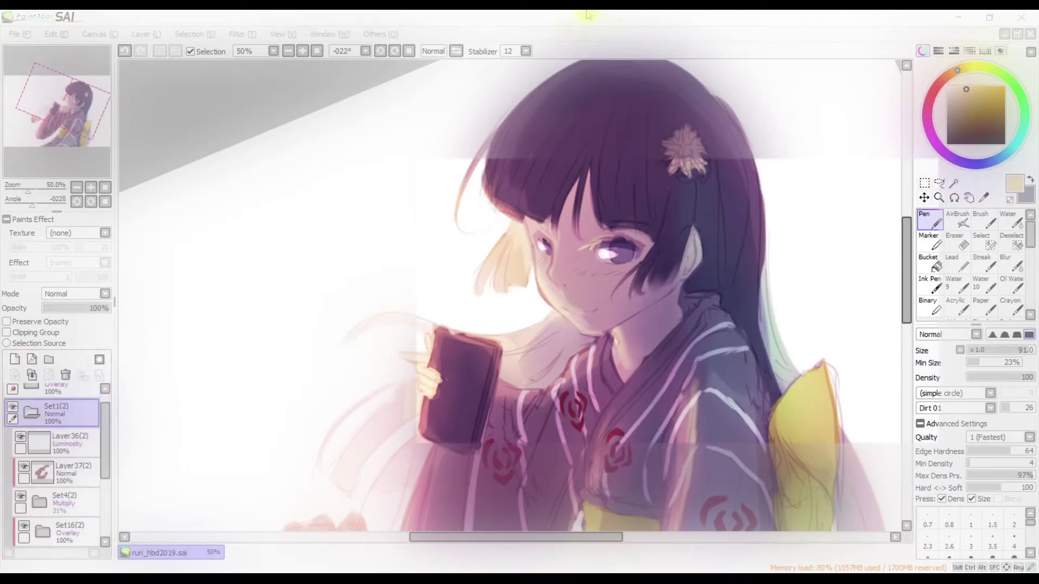
# Merge the duplicated layer set Set1(2) into a single layer
pyautogui.click(146, 34)
pyautogui.click(163, 63)
pyautogui.click(15, 359)
pyautogui.hotkey('ctrl', 'z')
# Sample a dark reddish colour from the eye and ink the eyelid lines with a thin pen on a new clipped Multiply layer
pyautogui.click(929, 264)
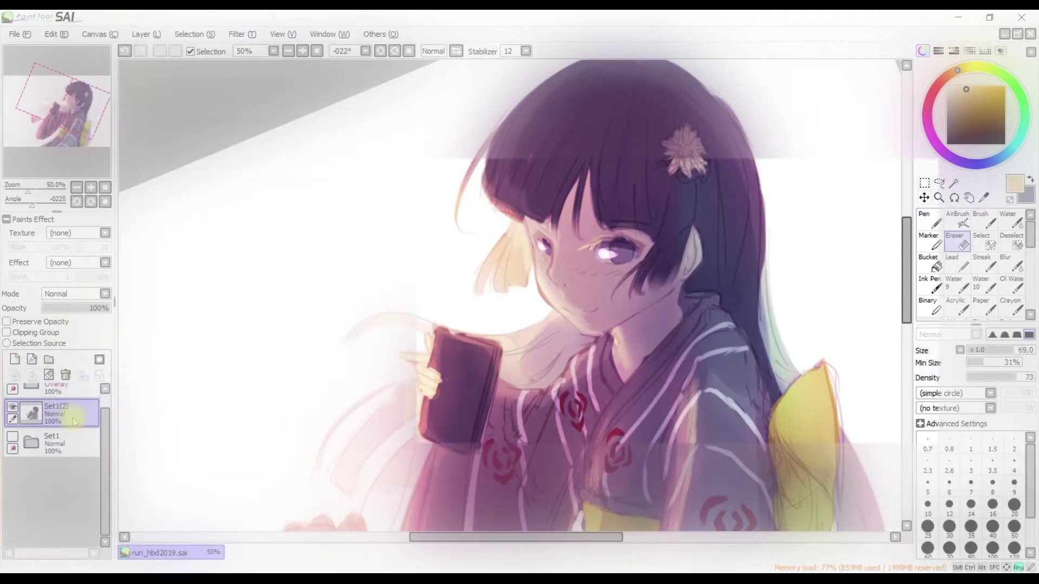
pyautogui.keyDown('alt'); pyautogui.click(618, 242); pyautogui.keyUp('alt')
pyautogui.press('n')
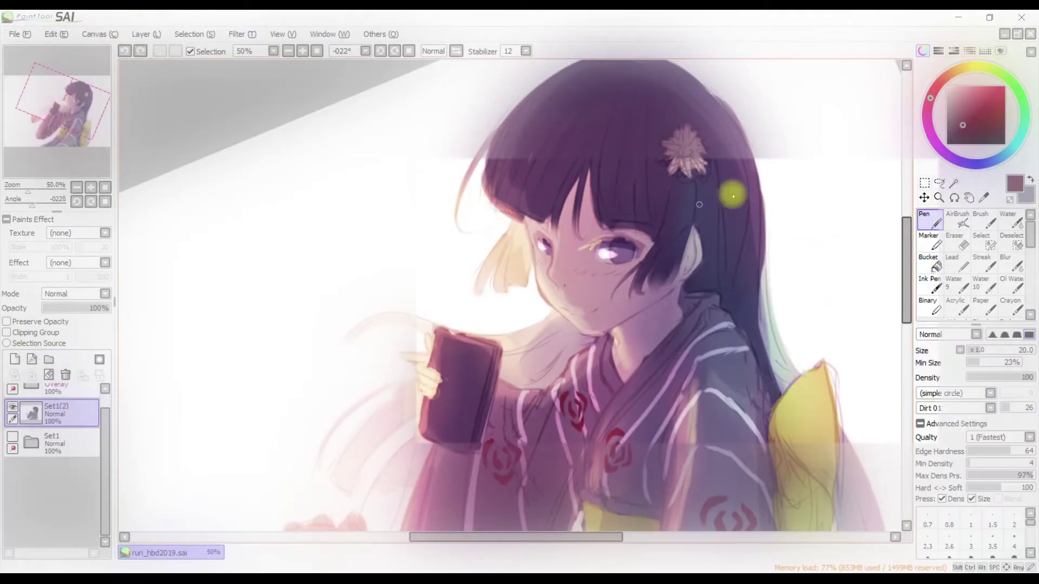
pyautogui.hotkey('ctrl', 'y')
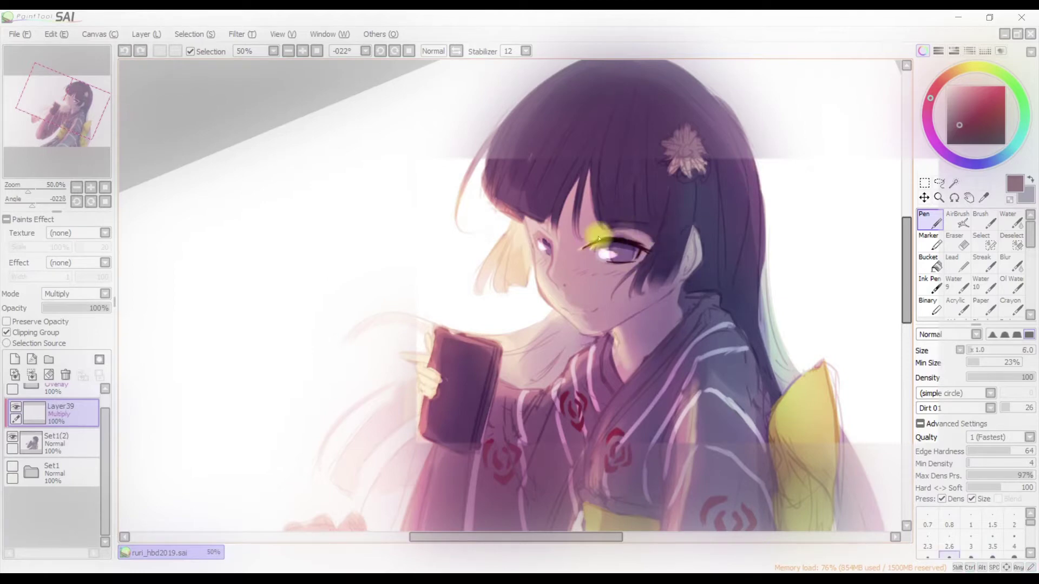
pyautogui.press('h')
pyautogui.press('h')
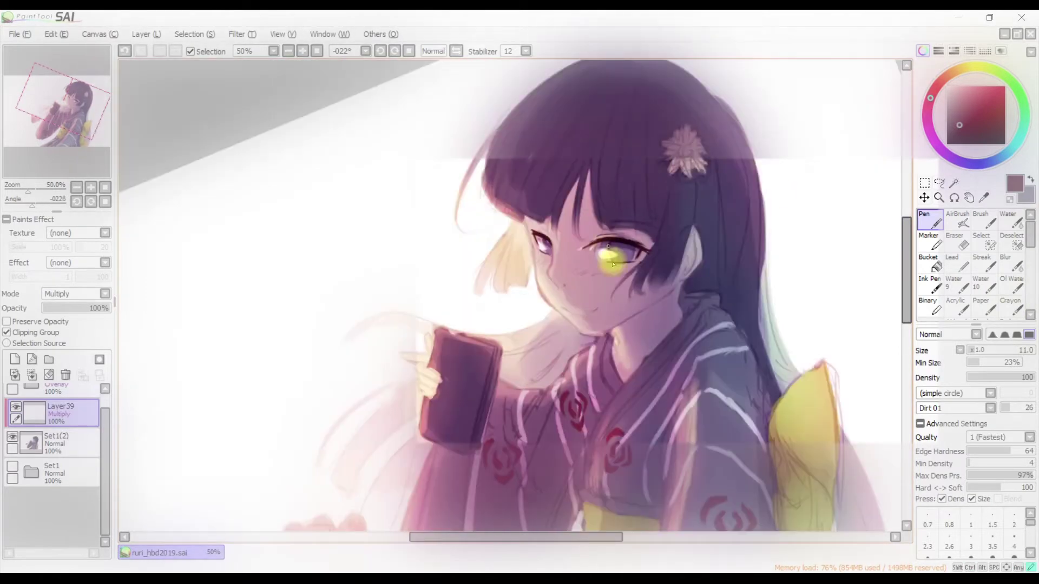
# Group the eye line layer in a clipped Multiply set and add a second Normal layer beneath it
pyautogui.hotkey('ctrl', 'shift', 'n')
pyautogui.hotkey('ctrl', 'g')
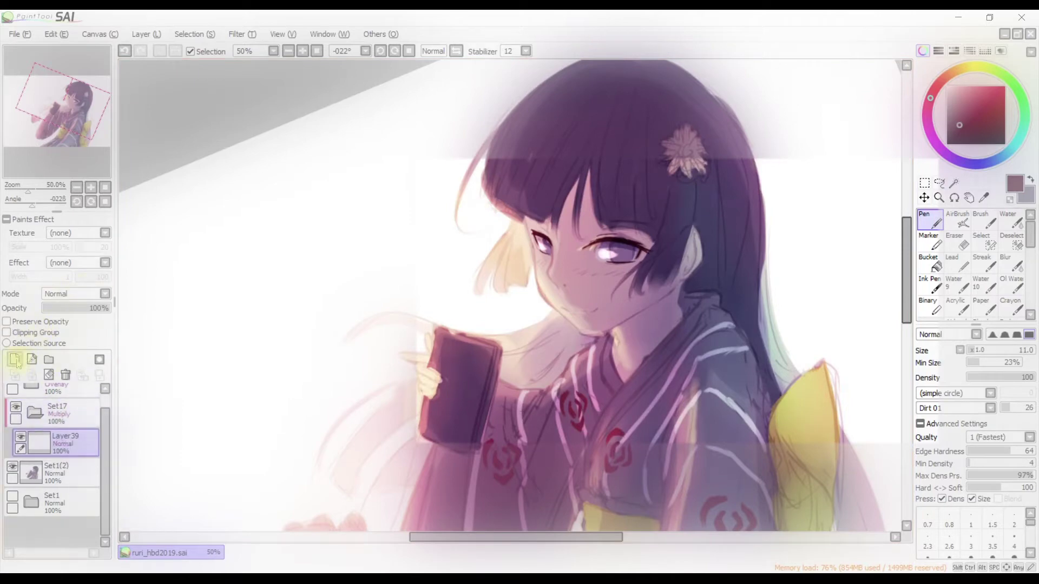
pyautogui.hotkey('ctrl', '[')
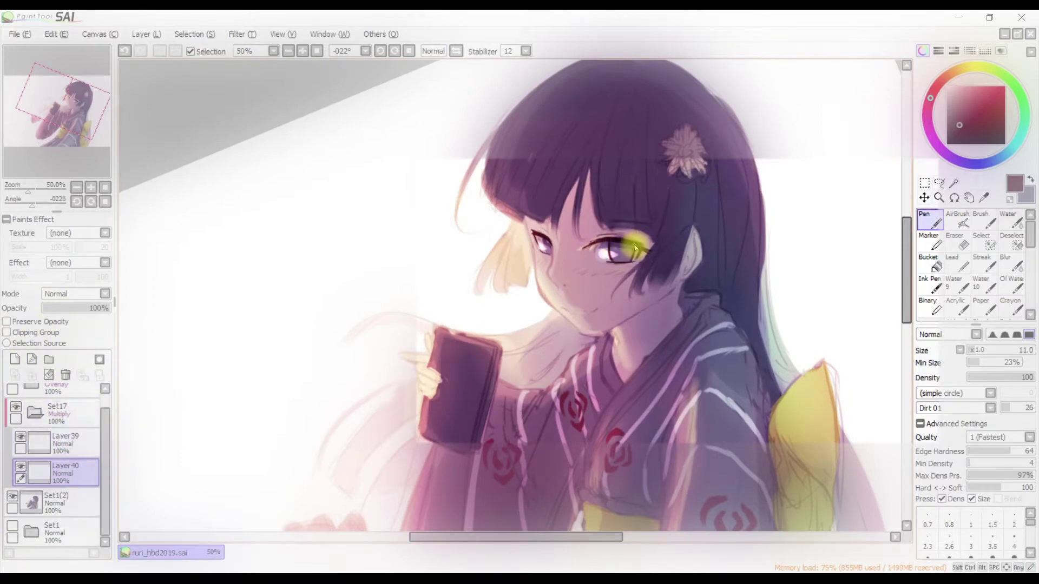
# Draw the dark pupils and iris details of both eyes on the lower layer with the size 11 pen
pyautogui.moveTo(630, 264); pyautogui.dragTo(683, 191)
pyautogui.scroll(2, 668, 218)
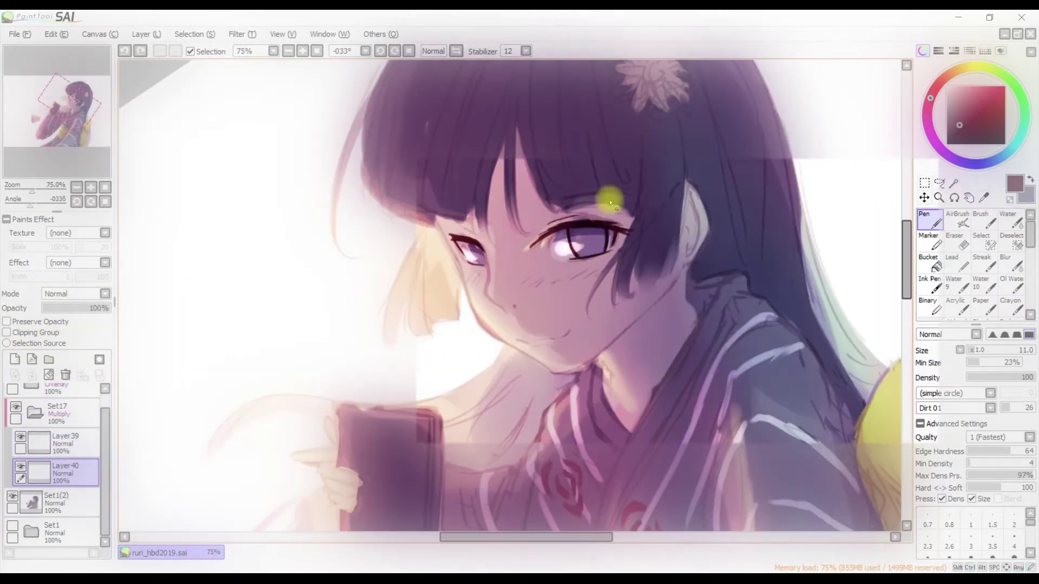
pyautogui.hotkey('ctrl', 'z')
pyautogui.moveTo(467, 243); pyautogui.dragTo(493, 243)
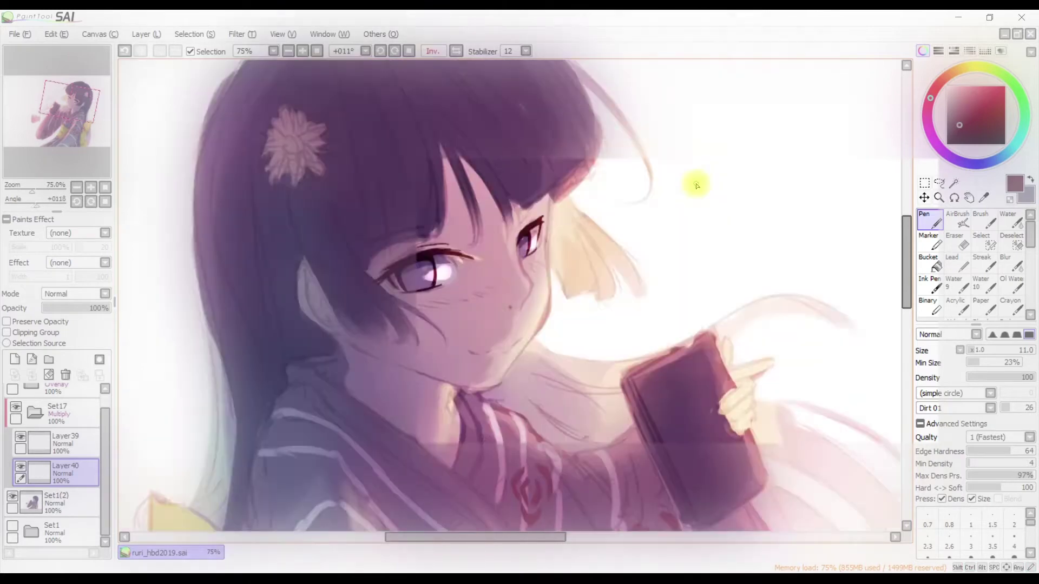
pyautogui.scroll(-2, 508, 249)
pyautogui.scroll(2, 507, 250)
# Ink the nose line down from the far eye on the upper line layer with the size 8 pen
pyautogui.moveTo(507, 260); pyautogui.dragTo(495, 286)
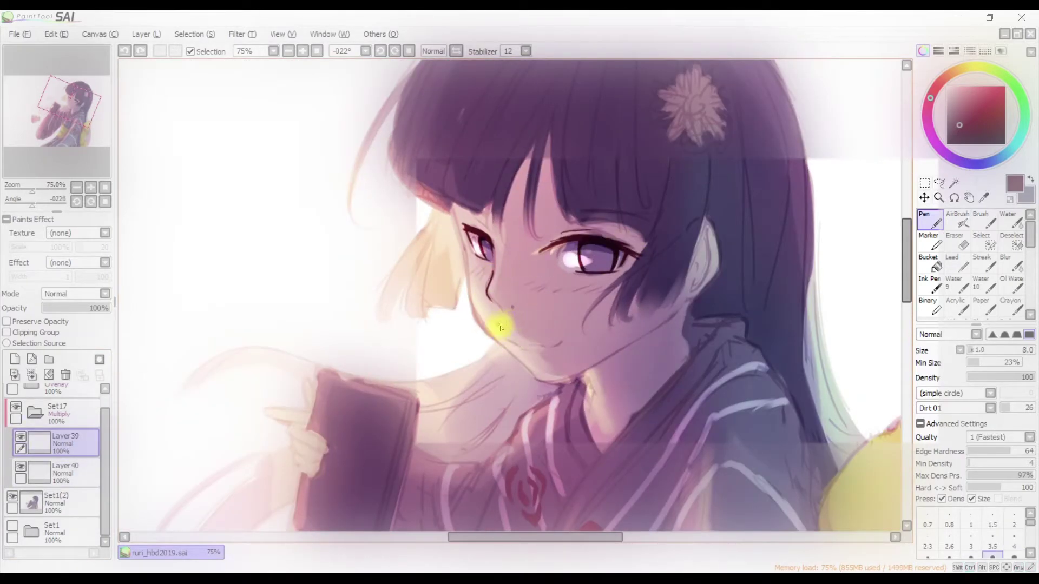
pyautogui.press('h')
pyautogui.press('h')
pyautogui.scroll(-2, 653, 297)
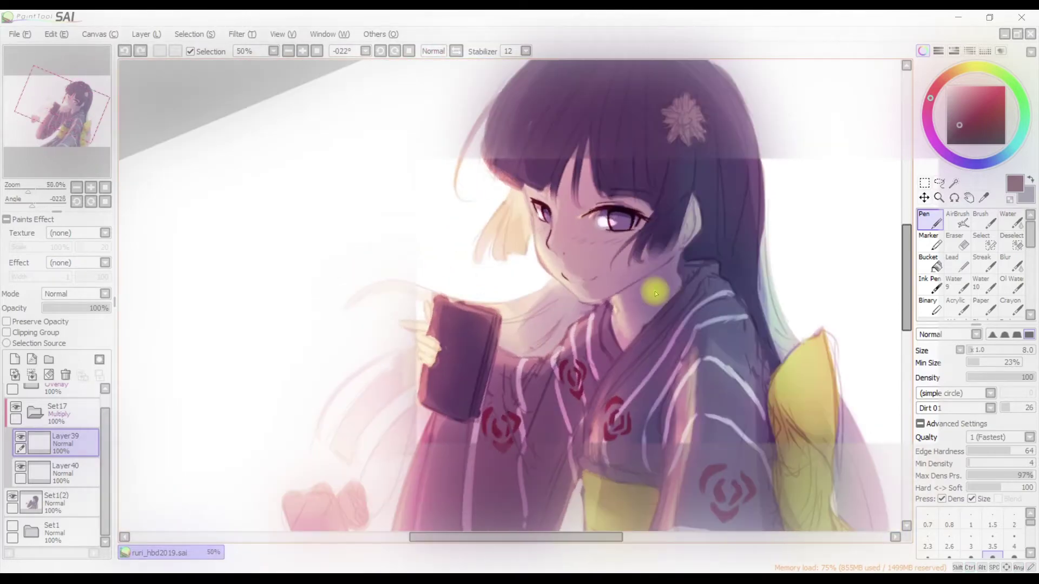
pyautogui.press('h')
pyautogui.press('h')
# Try out a smiling mouth line on the face with the size 8 pen
pyautogui.moveTo(563, 274)
pyautogui.mouseDown()
pyautogui.moveTo(597, 275)
pyautogui.moveTo(580, 259)
pyautogui.mouseUp()
pyautogui.press('h')
pyautogui.press('h')
pyautogui.press('h')
pyautogui.press('h')
pyautogui.press('Delete')
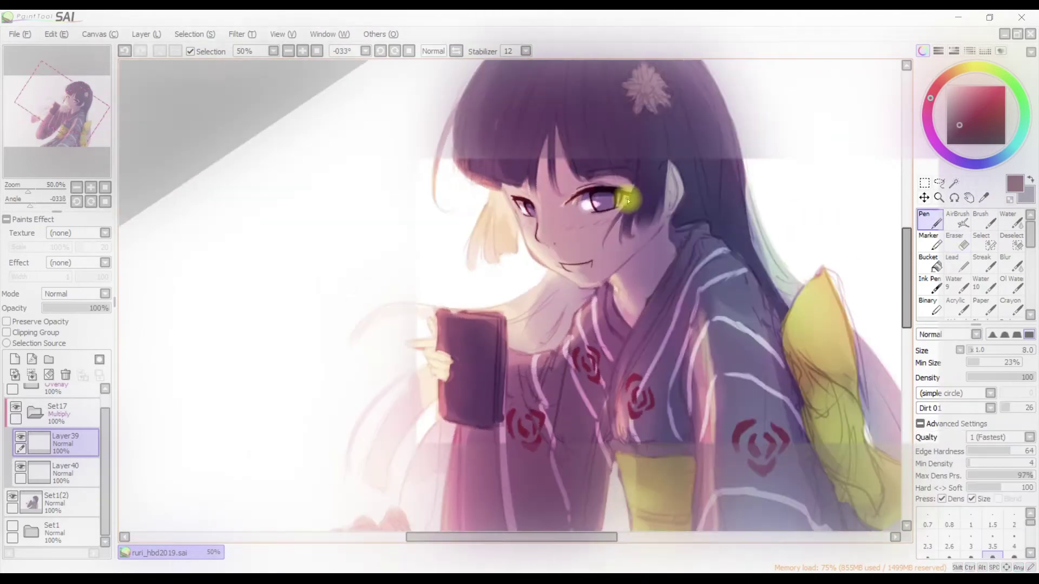
pyautogui.press('End')
pyautogui.press('End')
# Ink the near eyebrow over the fringe and erase the trial mouth line
pyautogui.press('h')
pyautogui.press('h')
pyautogui.press('h')
pyautogui.press('h')
pyautogui.press('h')
pyautogui.press('h')
pyautogui.press('Delete')
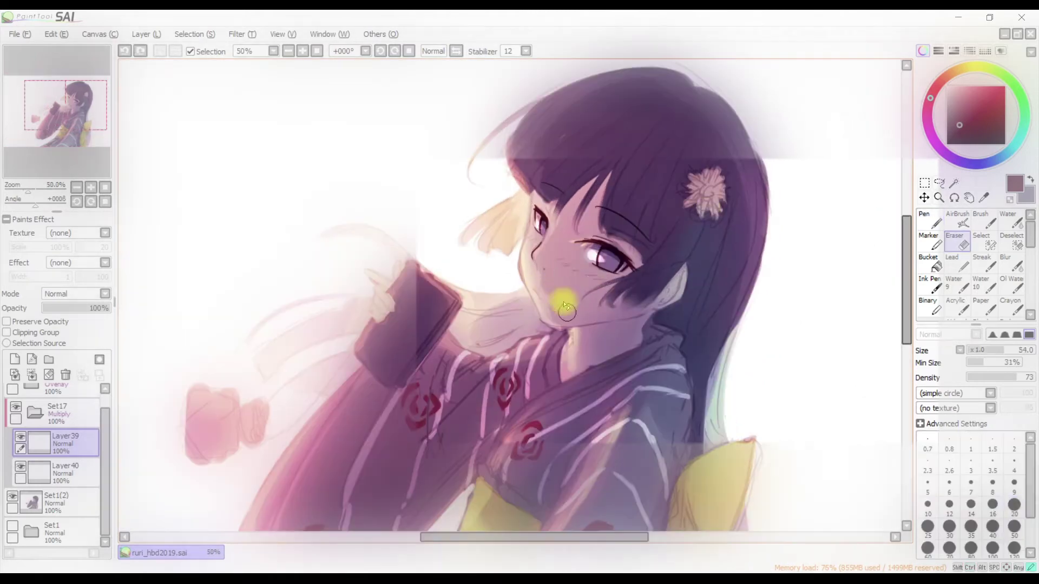
# Redraw the mouth as a curved smile and ink the far eyebrow with the size 8 pen
pyautogui.press('h')
pyautogui.press('h')
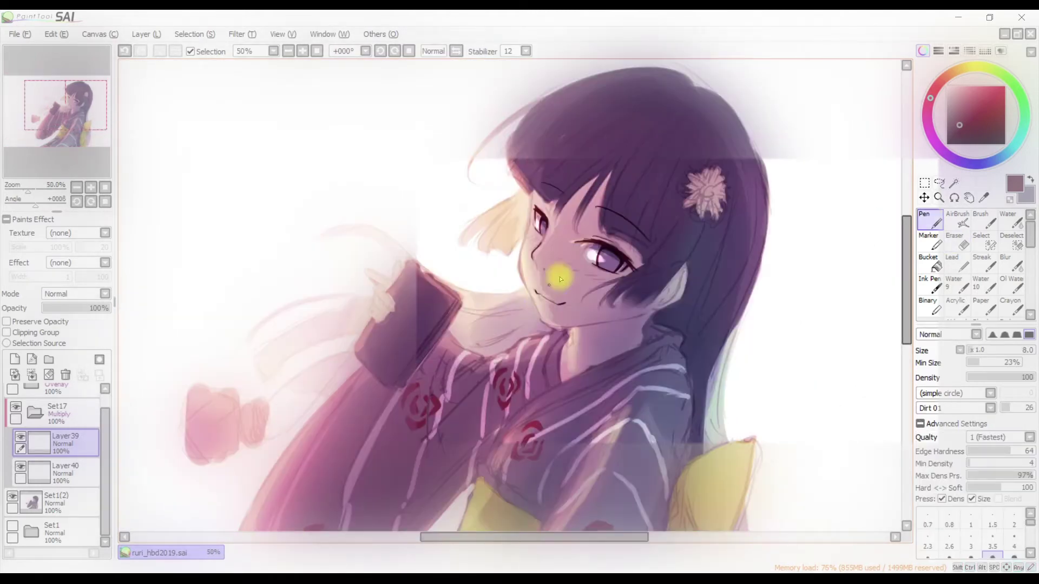
pyautogui.press('h')
pyautogui.press('h')
pyautogui.scroll(1, 470, 313)
pyautogui.press('End')
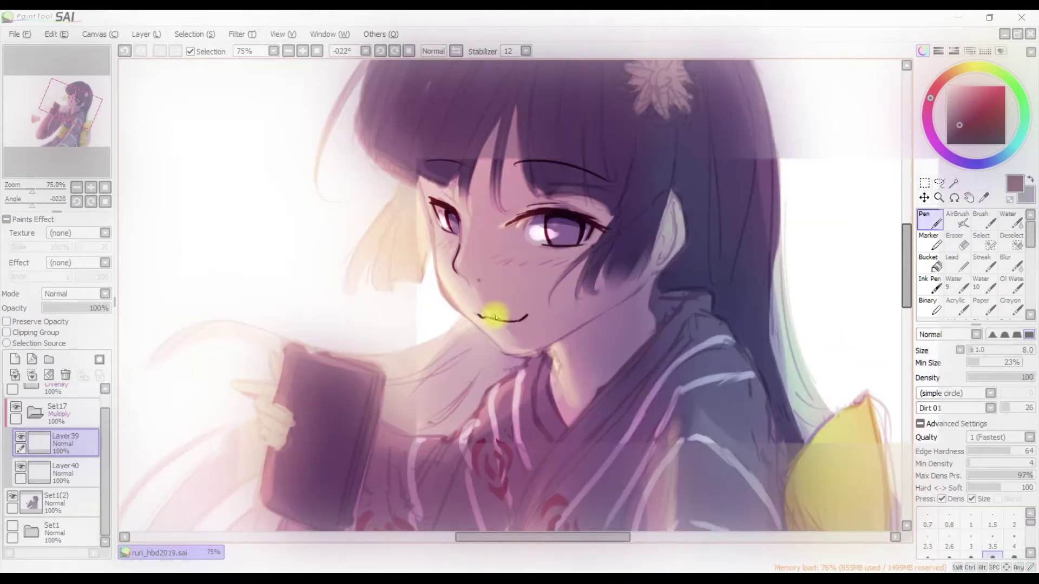
# Refine the smiling mouth line on the upper line layer with the size 4 pen
pyautogui.press('e')
pyautogui.press('h')
pyautogui.press('h')
pyautogui.press('n')
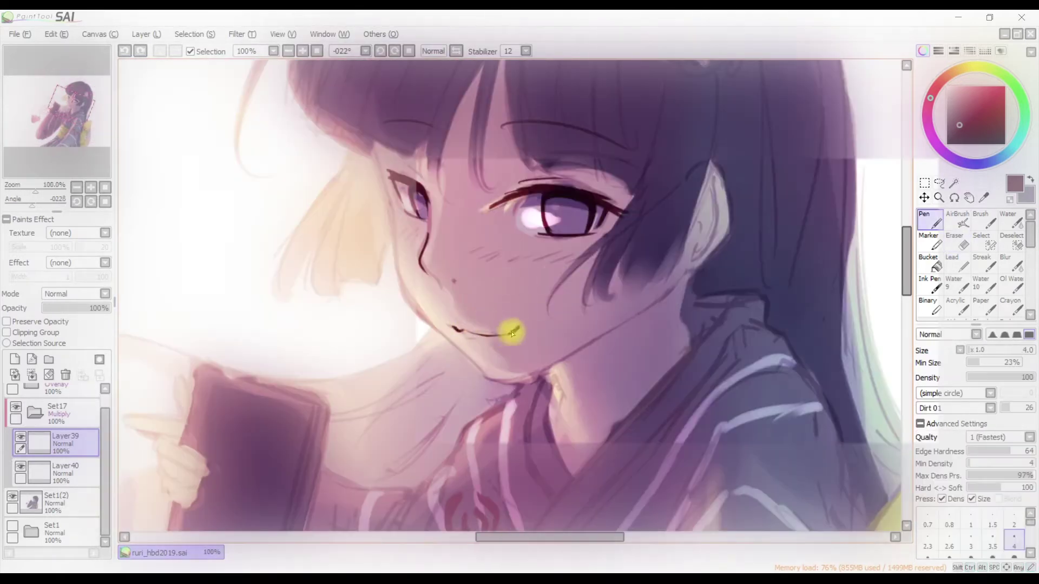
pyautogui.press('h')
pyautogui.press('h')
# Thicken the near corner of the smile with the size 13 pen and trim it with the size 9 eraser
pyautogui.scroll(-3, 589, 291)
pyautogui.press('Delete')
pyautogui.scroll(1, 607, 267)
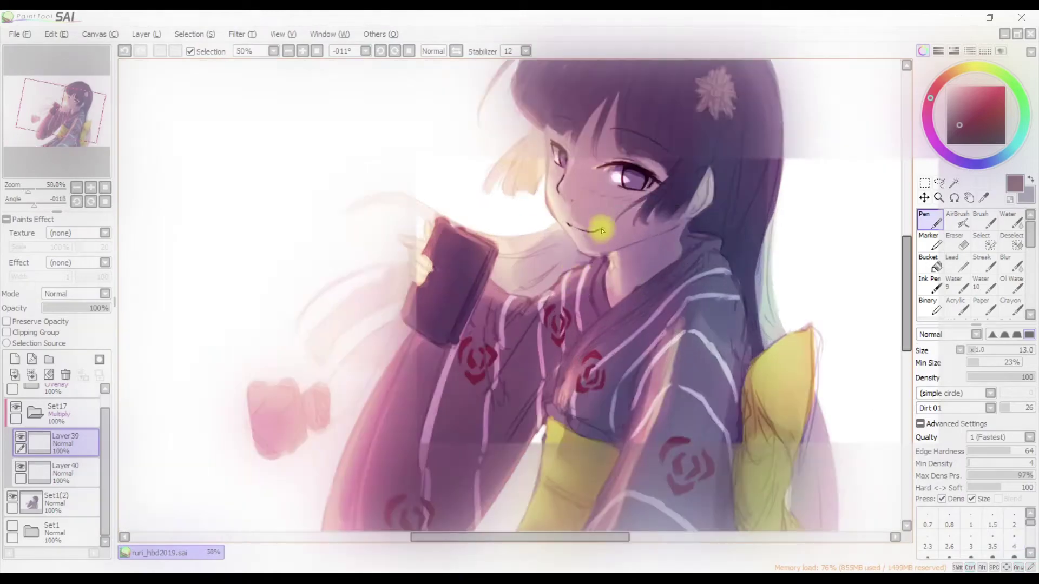
pyautogui.press('h')
pyautogui.press('h')
pyautogui.press('e')
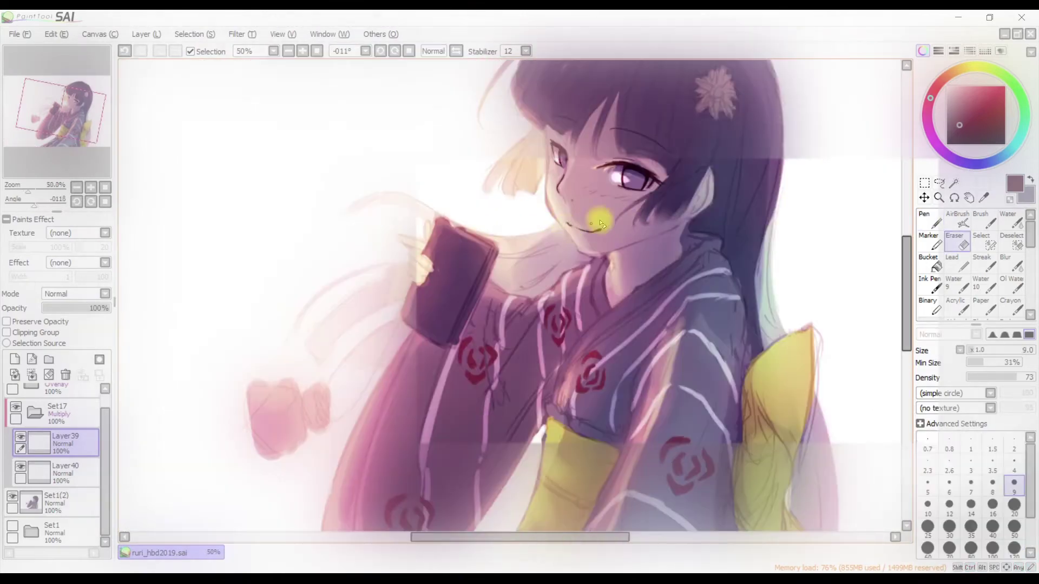
pyautogui.press('Delete')
pyautogui.scroll(1, 648, 204)
pyautogui.moveTo(649, 204); pyautogui.dragTo(677, 195)
# Extend the far eye's upper lash with the size 10 pen and tidy the lines with the size 11 eraser
pyautogui.press('n')
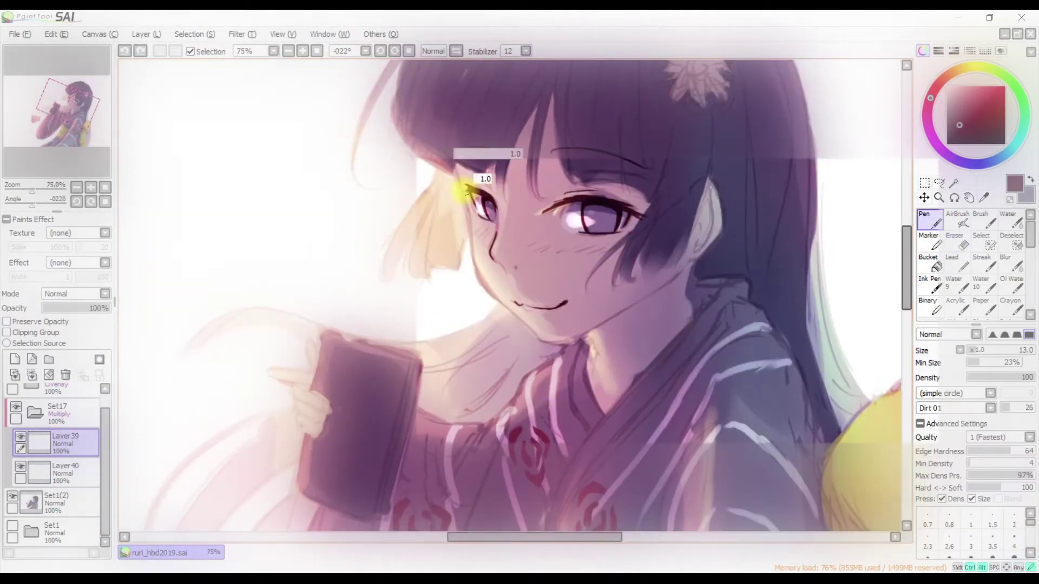
pyautogui.press('h')
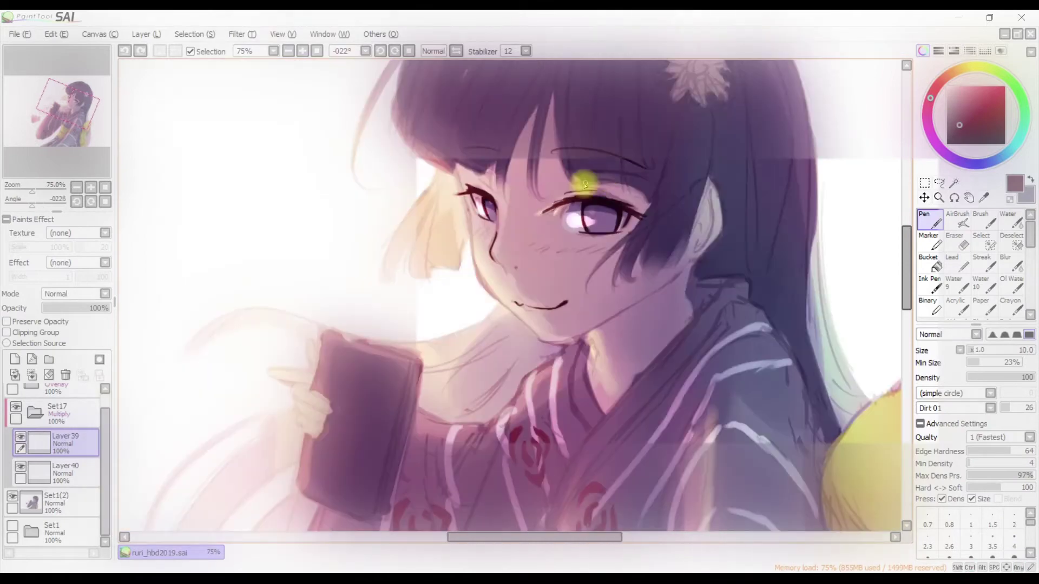
pyautogui.press('e')
pyautogui.press('h')
pyautogui.scroll(-1, 598, 186)
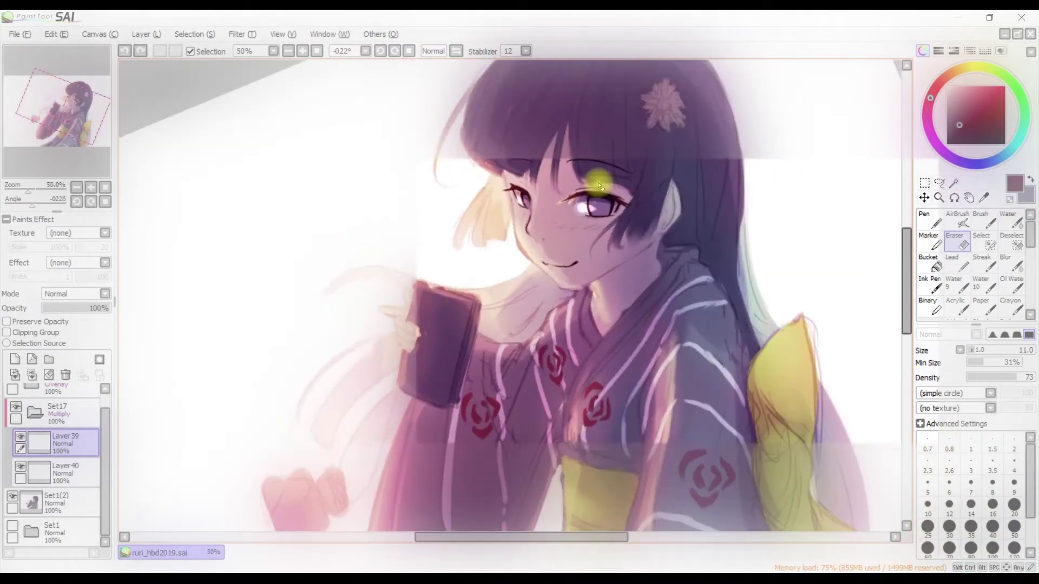
# Repaint the near eye's iris on the Set1(2) layer with dark tones, using the pen and the size 20 brush
pyautogui.click(27, 500)
pyautogui.scroll(1, 693, 160)
pyautogui.press('n')
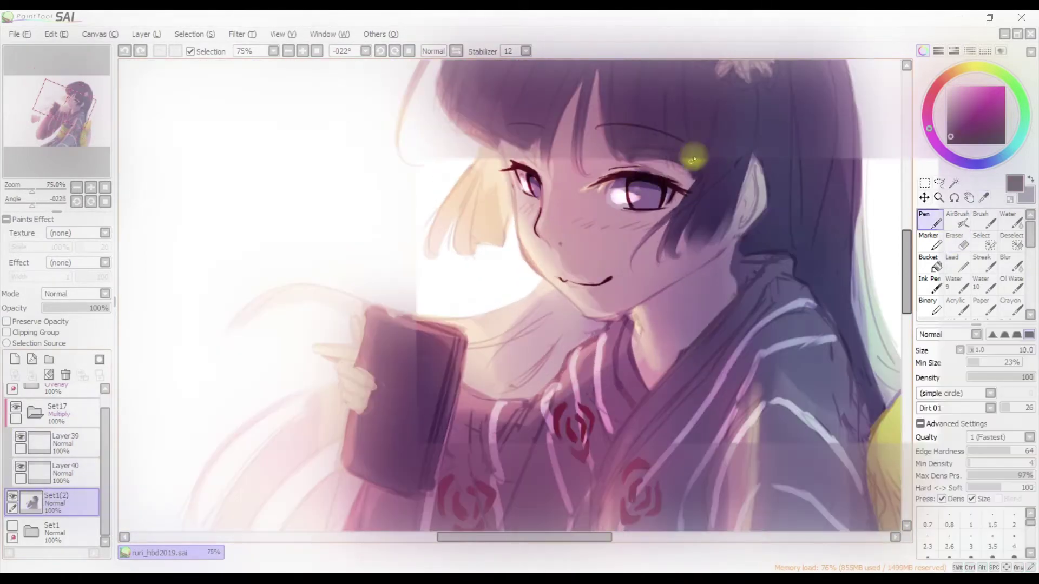
pyautogui.press('b')
pyautogui.press('n')
pyautogui.press('b')
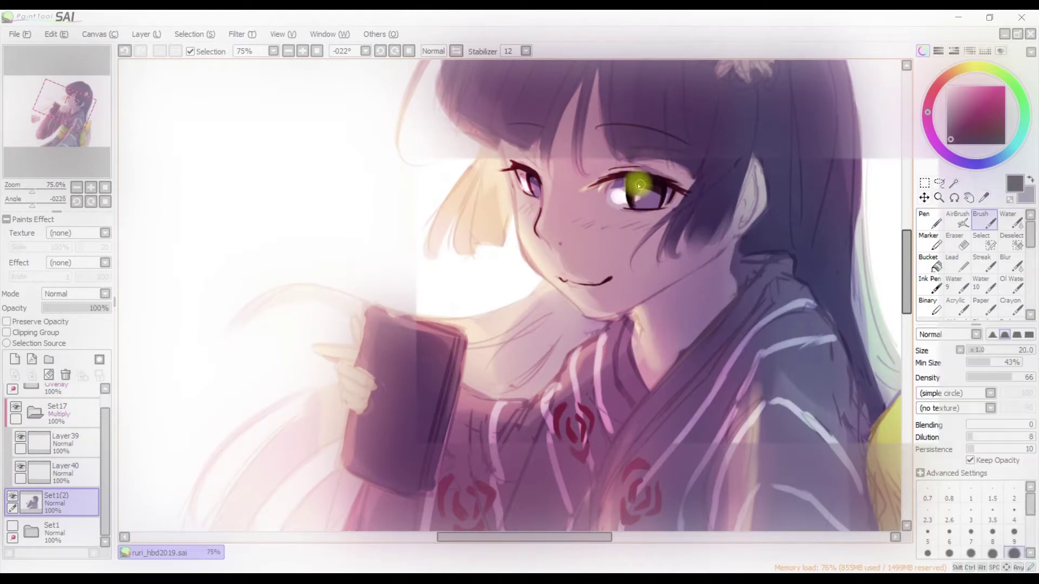
pyautogui.press('n')
pyautogui.press('b')
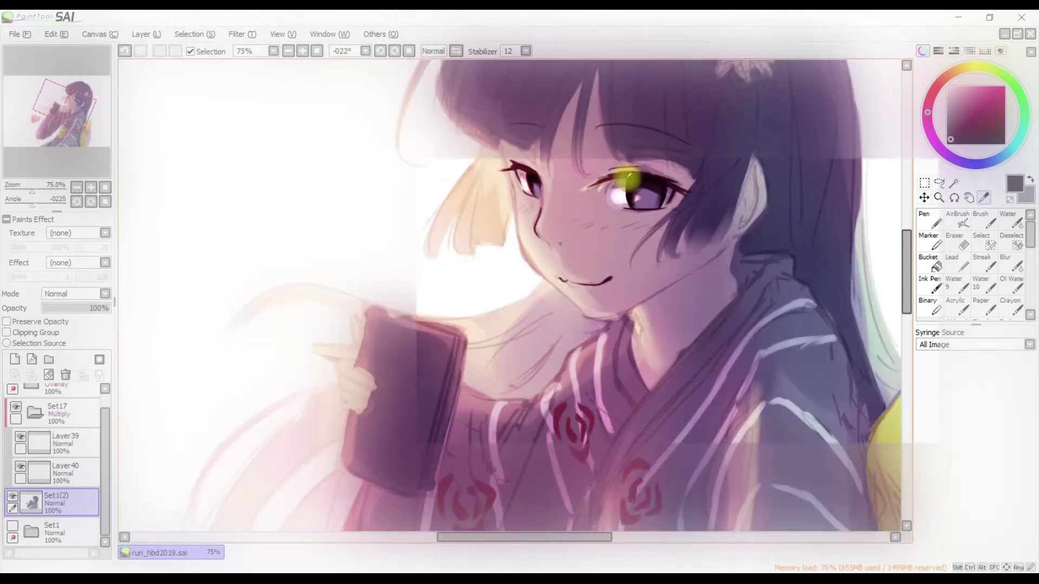
pyautogui.keyDown('alt'); pyautogui.click(656, 204); pyautogui.keyUp('alt')
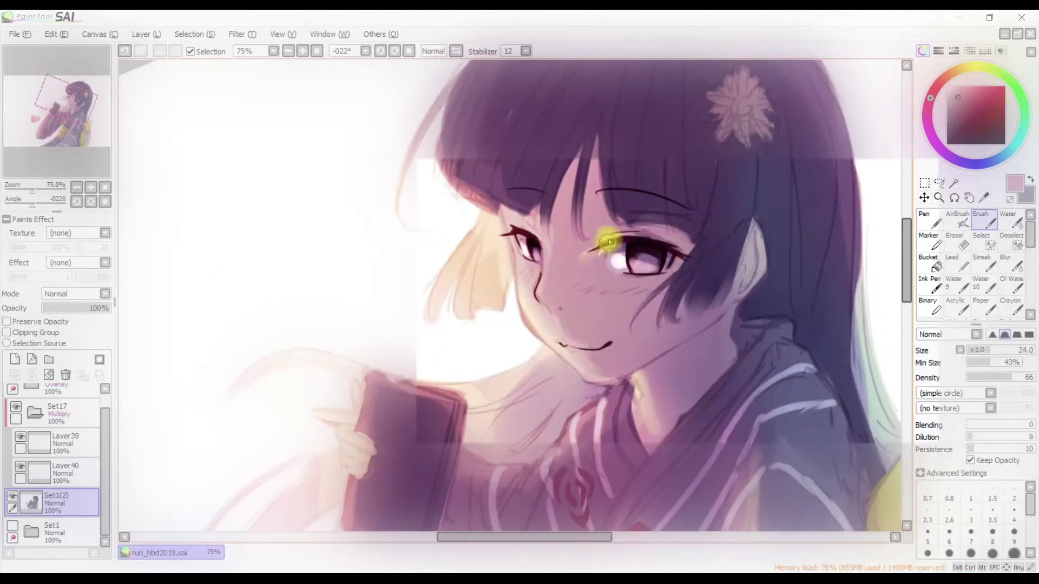
# Merge a copy of the Set13 overlay lighting into the Set1(2) layer and hide the original Set13 group
pyautogui.click(12, 394)
pyautogui.keyDown('alt'); pyautogui.click(608, 238); pyautogui.keyUp('alt')
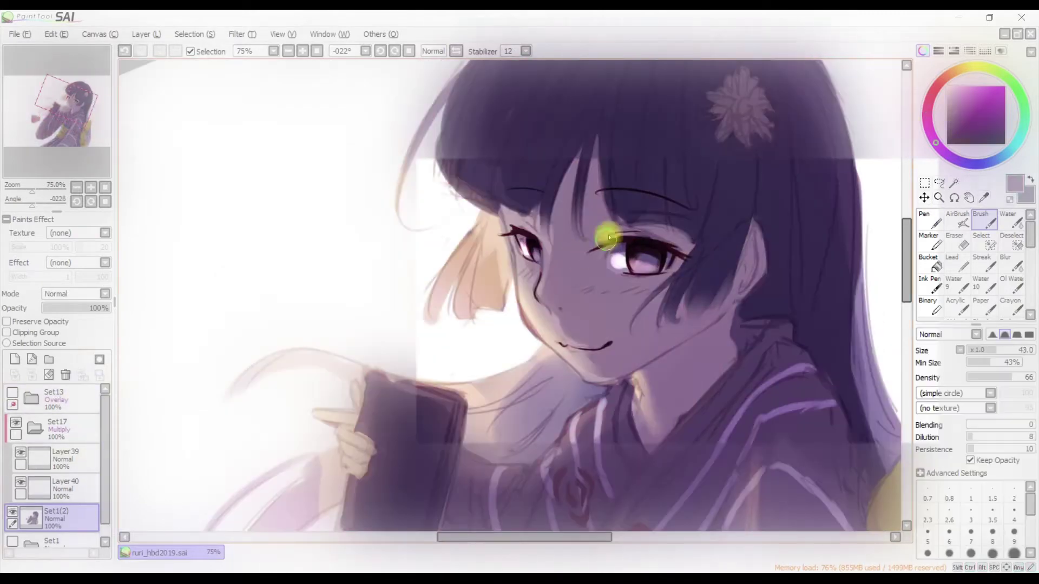
pyautogui.click(12, 393)
pyautogui.click(36, 406)
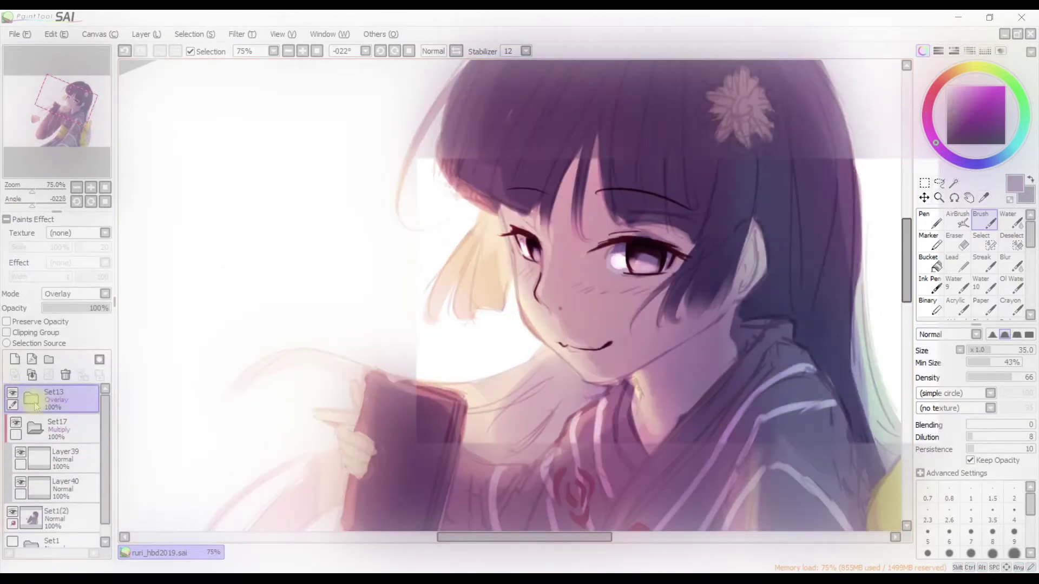
pyautogui.press('n')
pyautogui.keyDown('alt'); pyautogui.click(557, 241); pyautogui.keyUp('alt')
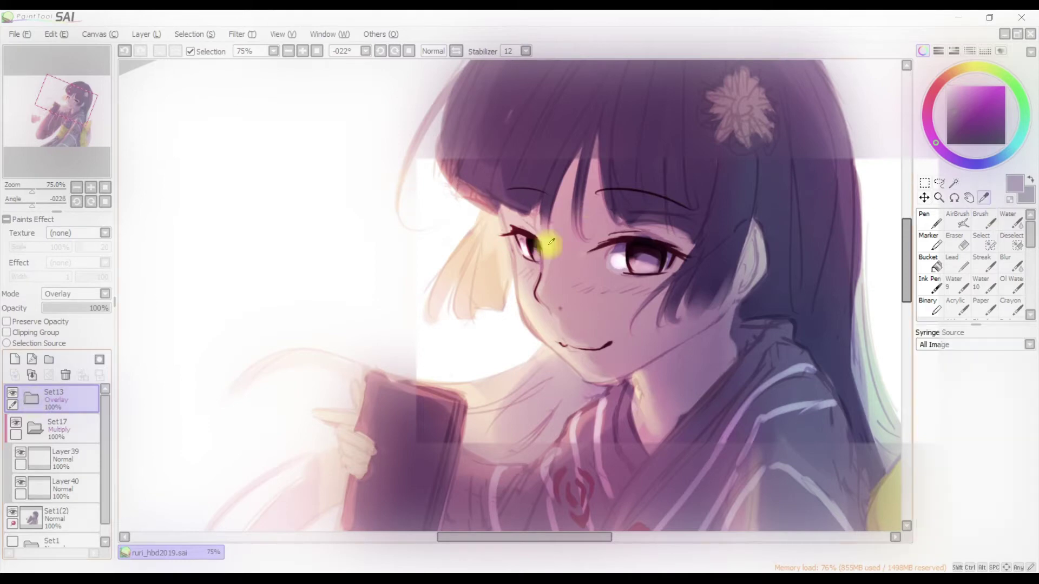
pyautogui.keyDown('alt'); pyautogui.click(644, 231); pyautogui.keyUp('alt')
pyautogui.hotkey('ctrl', 'j')
pyautogui.click(65, 375)
pyautogui.click(13, 392)
pyautogui.click(56, 517)
# Retouch the near eye's upper lid and clean up the far cheek's edge on Set1(2) with sampled colours and the pen
pyautogui.keyDown('alt'); pyautogui.click(669, 248); pyautogui.keyUp('alt')
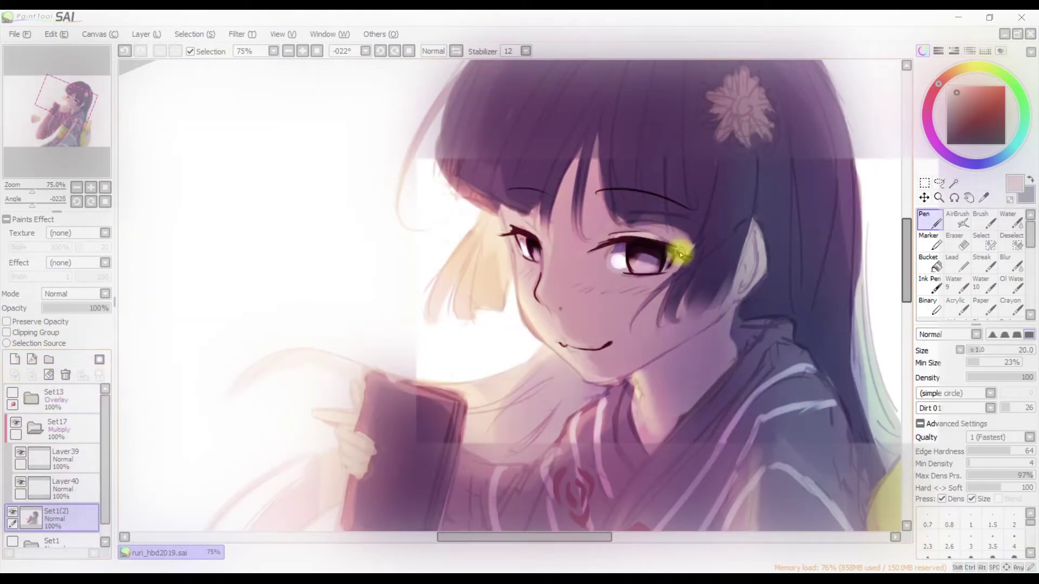
pyautogui.moveTo(659, 238); pyautogui.dragTo(644, 240)
pyautogui.keyDown('alt'); pyautogui.click(667, 200); pyautogui.keyUp('alt')
pyautogui.moveTo(521, 257); pyautogui.dragTo(528, 317)
pyautogui.moveTo(513, 227); pyautogui.dragTo(529, 290)
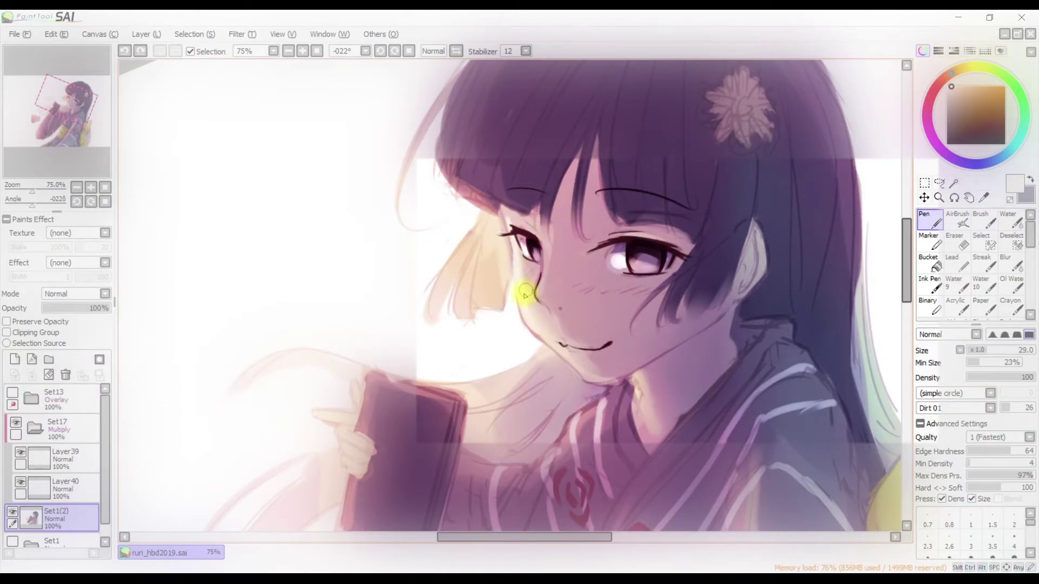
# Blend the skin below the far eye with a sampled skin tone and the size 27 brush
pyautogui.press('b')
pyautogui.keyDown('alt'); pyautogui.click(530, 258); pyautogui.keyUp('alt')
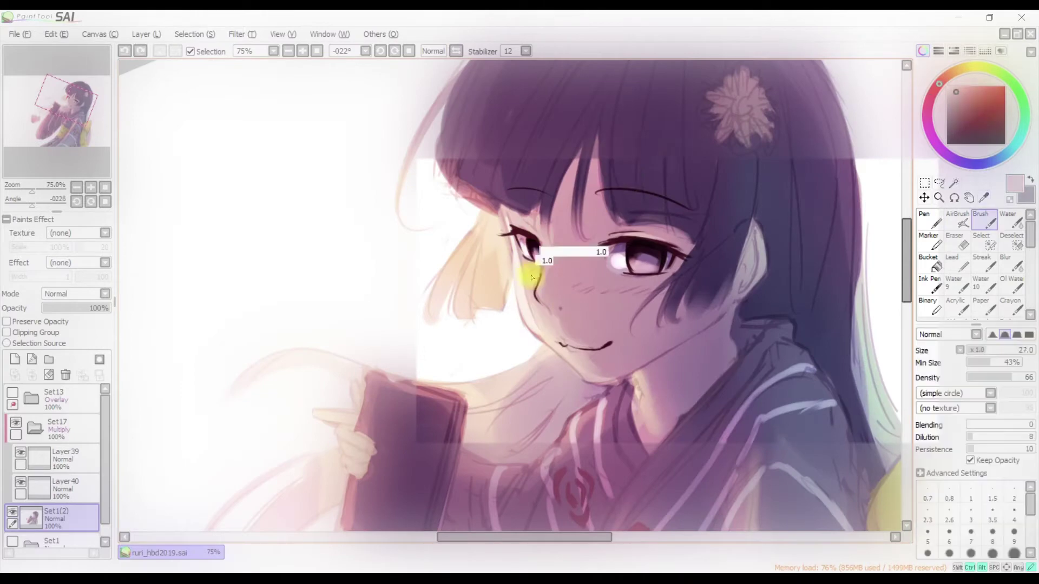
pyautogui.keyDown('ctrl'); pyautogui.click(592, 330); pyautogui.keyUp('ctrl')
pyautogui.keyDown('alt'); pyautogui.click(581, 344); pyautogui.keyUp('alt')
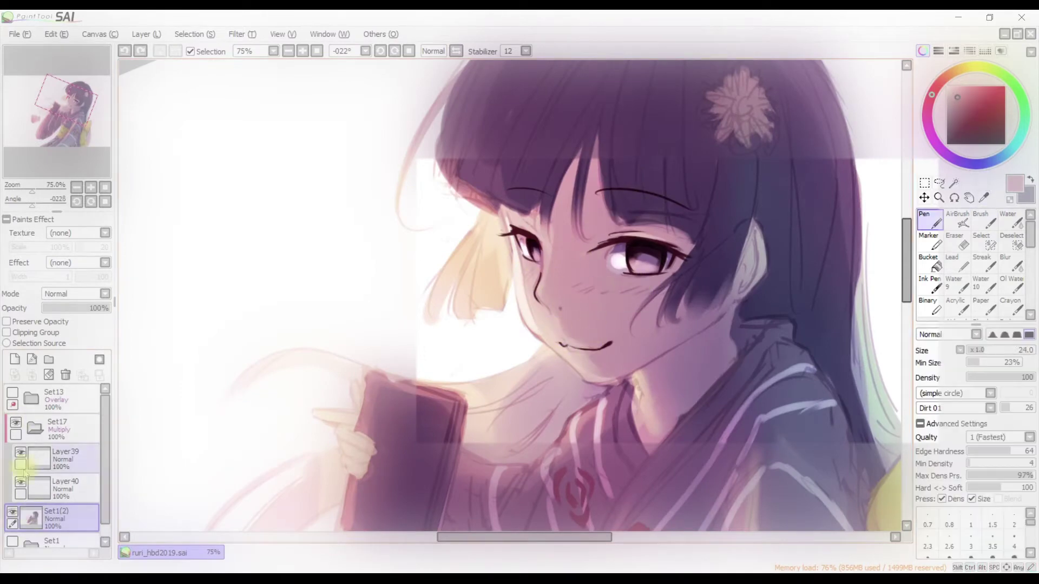
# Smooth the skin around the mouth and along the jaw with the size 45 brush
pyautogui.press('e')
pyautogui.keyDown('ctrl'); pyautogui.click(608, 354); pyautogui.keyUp('ctrl')
pyautogui.press('b')
pyautogui.moveTo(615, 277); pyautogui.dragTo(595, 308)
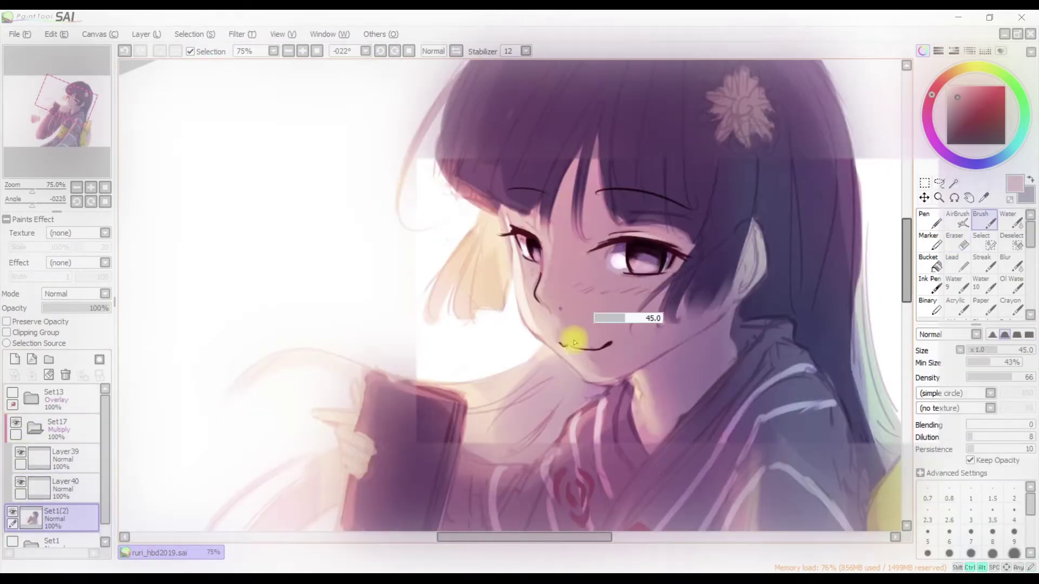
pyautogui.moveTo(668, 336); pyautogui.dragTo(620, 390)
# Clean up the skin around the near eye and cheek with sampled skin tones, alternating the pen and the brush
pyautogui.keyDown('alt'); pyautogui.click(608, 252); pyautogui.keyUp('alt')
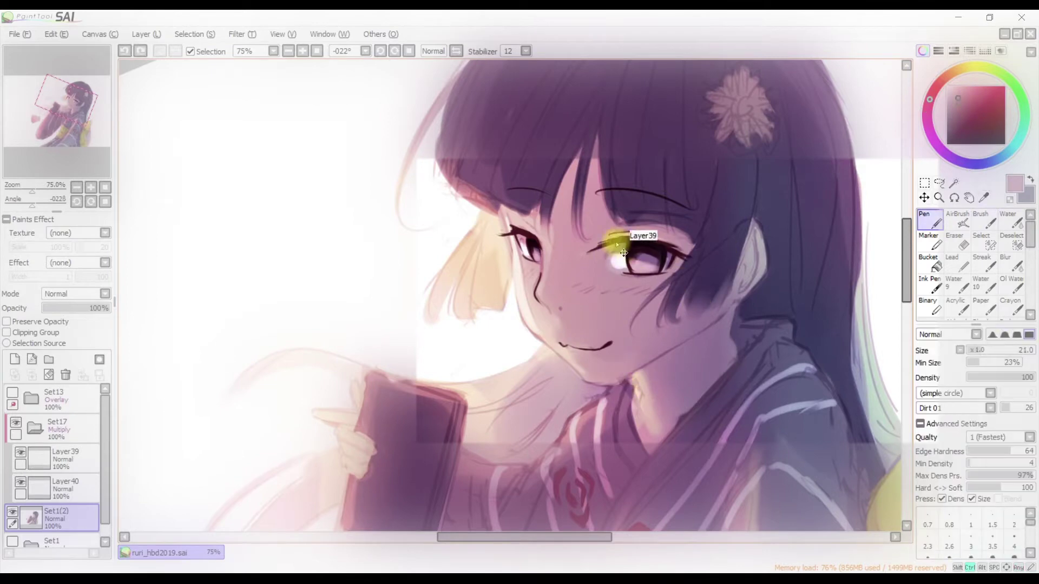
pyautogui.press('[')
pyautogui.press('[')
pyautogui.press('[')
pyautogui.press('[')
pyautogui.press('[')
pyautogui.press('h')
pyautogui.keyDown('alt'); pyautogui.click(672, 336); pyautogui.keyUp('alt')
pyautogui.press('h')
pyautogui.press('n')
pyautogui.press('b')
pyautogui.press('n')
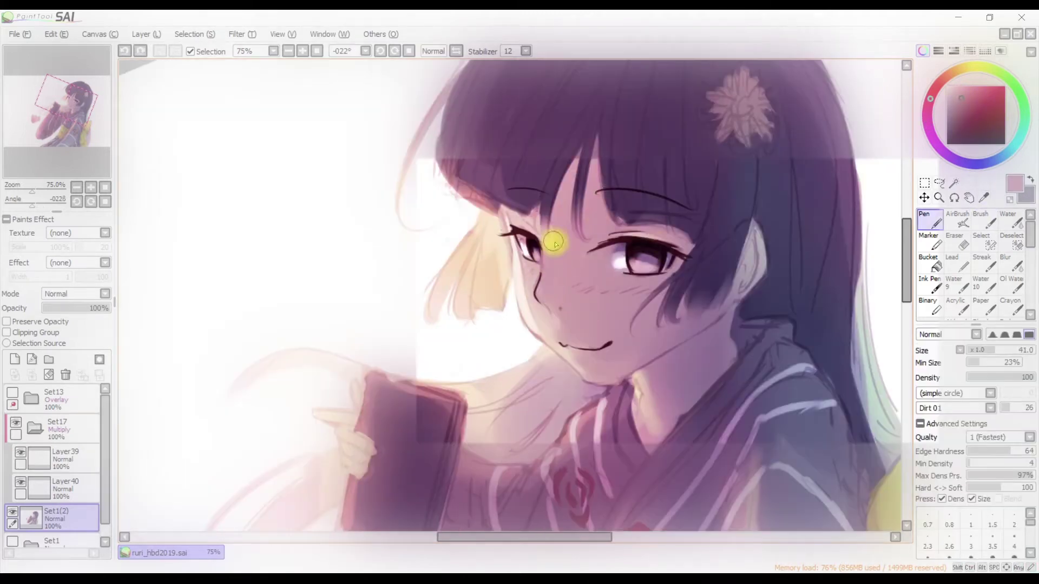
# Smooth the nose bridge and the skin between the eyes with sampled tones and a large brush, and check the face mirrored
pyautogui.press('b')
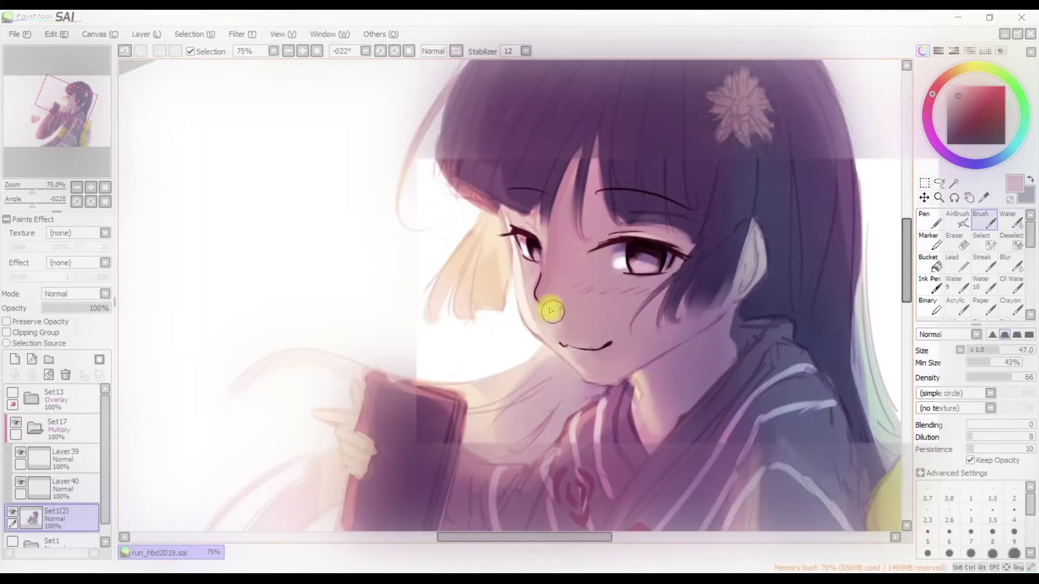
pyautogui.keyDown('alt'); pyautogui.click(537, 291); pyautogui.keyUp('alt')
pyautogui.moveTo(540, 265); pyautogui.dragTo(537, 291)
pyautogui.keyDown('alt'); pyautogui.click(557, 232); pyautogui.keyUp('alt')
pyautogui.moveTo(557, 232); pyautogui.dragTo(626, 232)
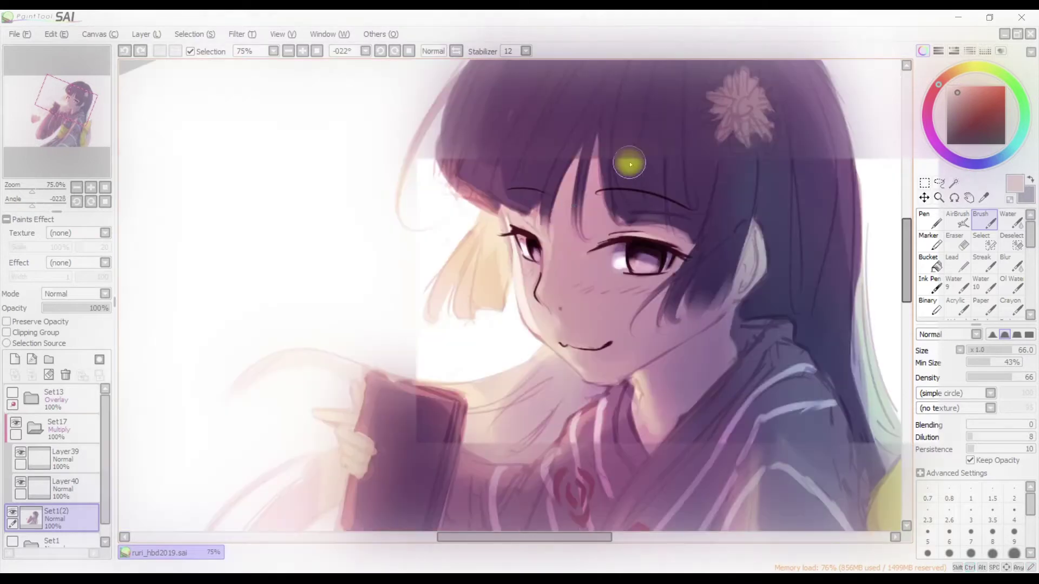
pyautogui.scroll(-2, 602, 216)
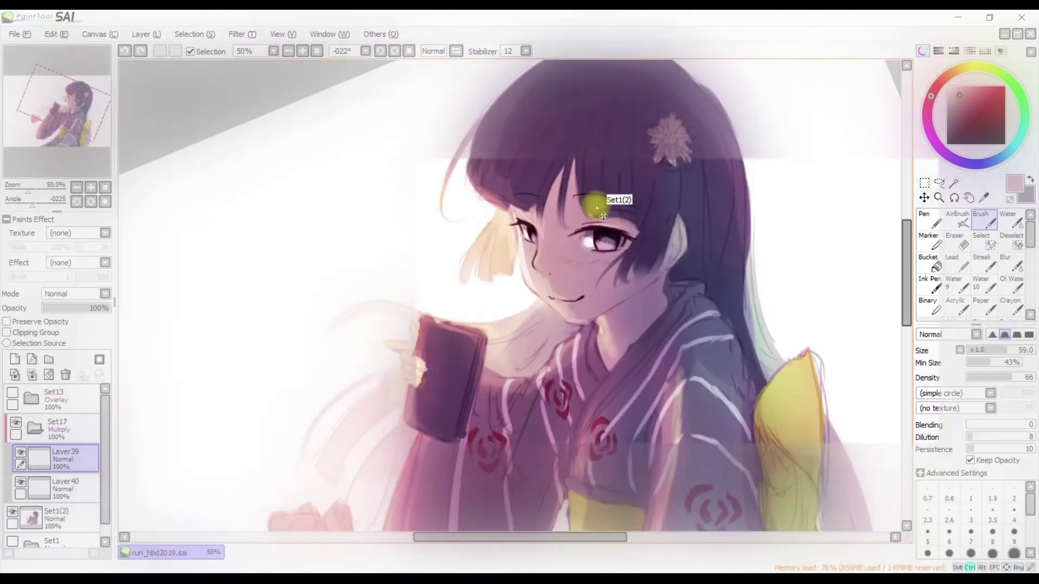
pyautogui.press('h')
pyautogui.press('h')
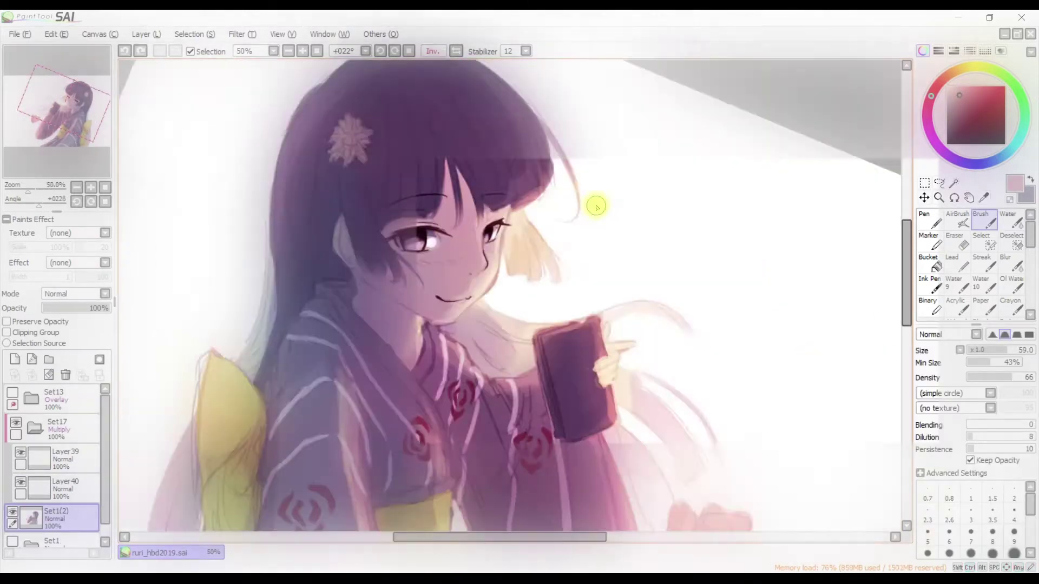
# Try painting a pale cream rim light along the front edge of the hair with the Chunky brush
pyautogui.press('alt')
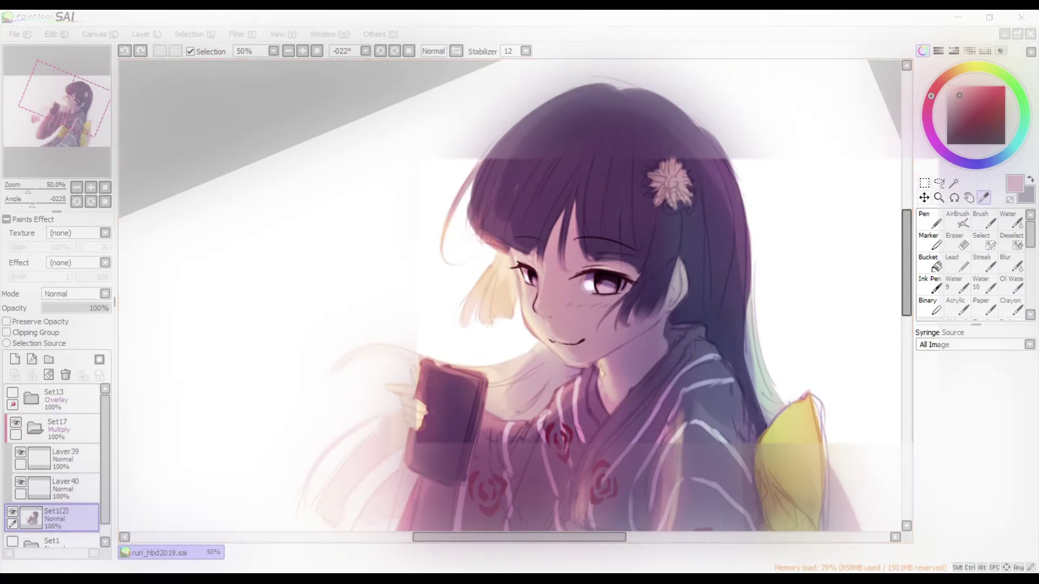
pyautogui.keyDown('alt'); pyautogui.click(496, 181); pyautogui.keyUp('alt')
pyautogui.moveTo(496, 181)
pyautogui.mouseDown()
pyautogui.moveTo(587, 109)
pyautogui.moveTo(552, 111)
pyautogui.mouseUp()
pyautogui.press('c')
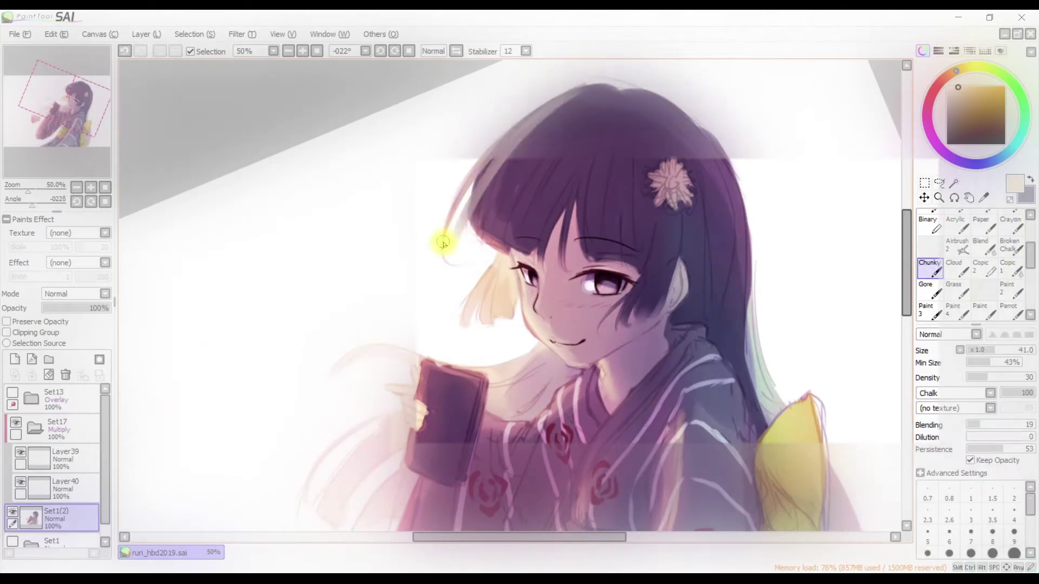
pyautogui.press('h')
pyautogui.press('h')
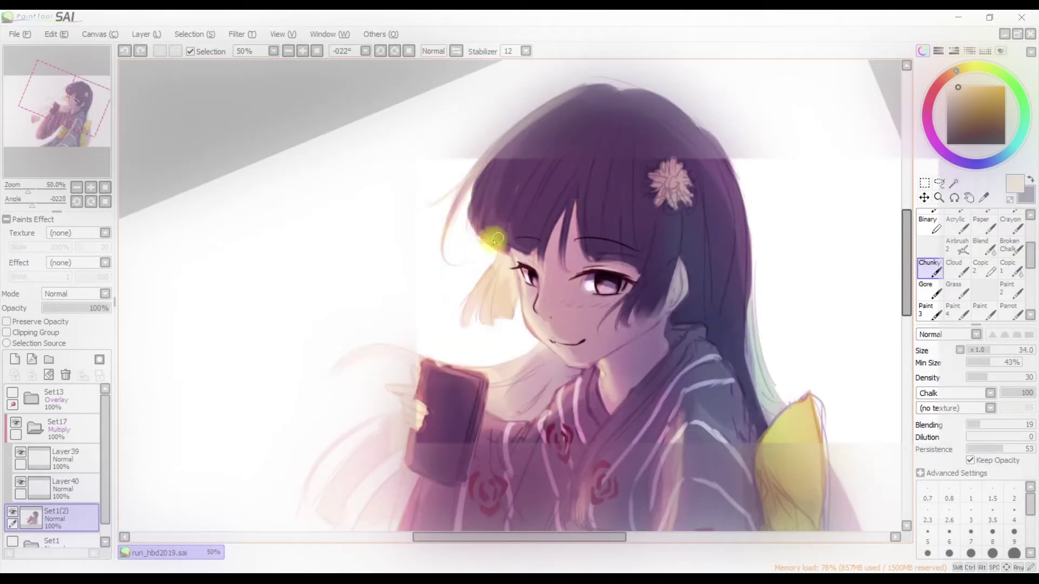
# Paint a soft light edge along the front of the hair with a sampled tone and the Chunky brush
pyautogui.keyDown('alt'); pyautogui.click(557, 97); pyautogui.keyUp('alt')
pyautogui.moveTo(552, 97); pyautogui.dragTo(550, 98)
pyautogui.press('h')
pyautogui.press('h')
pyautogui.press('[')
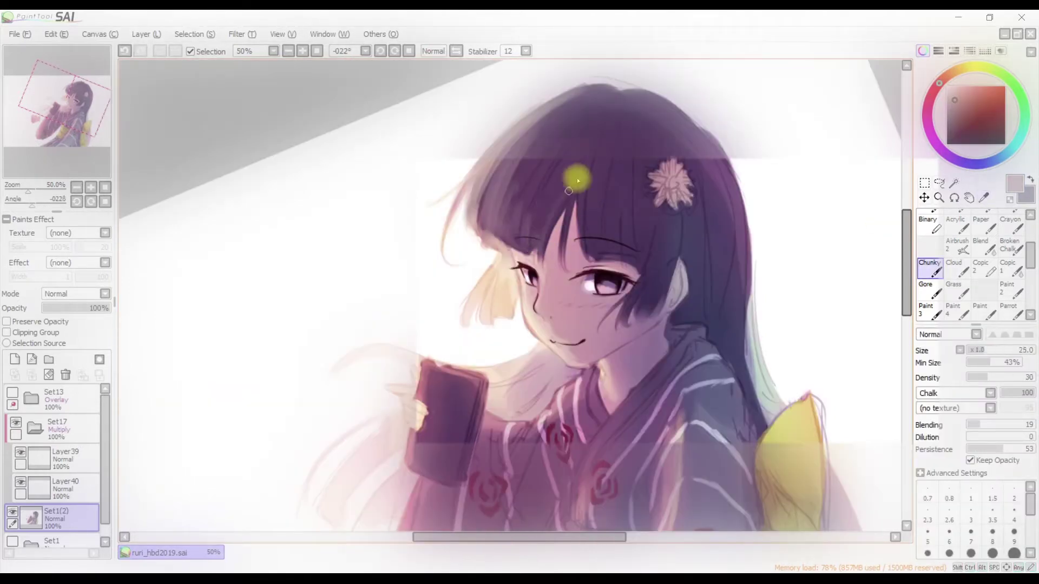
# Brush soft light strands into the fringe and side lock with the Chunky brush
pyautogui.moveTo(625, 254); pyautogui.dragTo(643, 252)
pyautogui.press('h')
pyautogui.press('h')
pyautogui.moveTo(695, 255); pyautogui.dragTo(693, 262)
pyautogui.press('h')
pyautogui.press('h')
# Lighten the long back hair with broad Chunky brush strokes and check the figure mirrored
pyautogui.moveTo(817, 186); pyautogui.dragTo(747, 294)
pyautogui.press('h')
pyautogui.moveTo(277, 201); pyautogui.dragTo(273, 353)
pyautogui.press('h')
pyautogui.press('h')
pyautogui.moveTo(732, 350); pyautogui.dragTo(349, 113)
pyautogui.scroll(-2, 297, 209)
pyautogui.press('h')
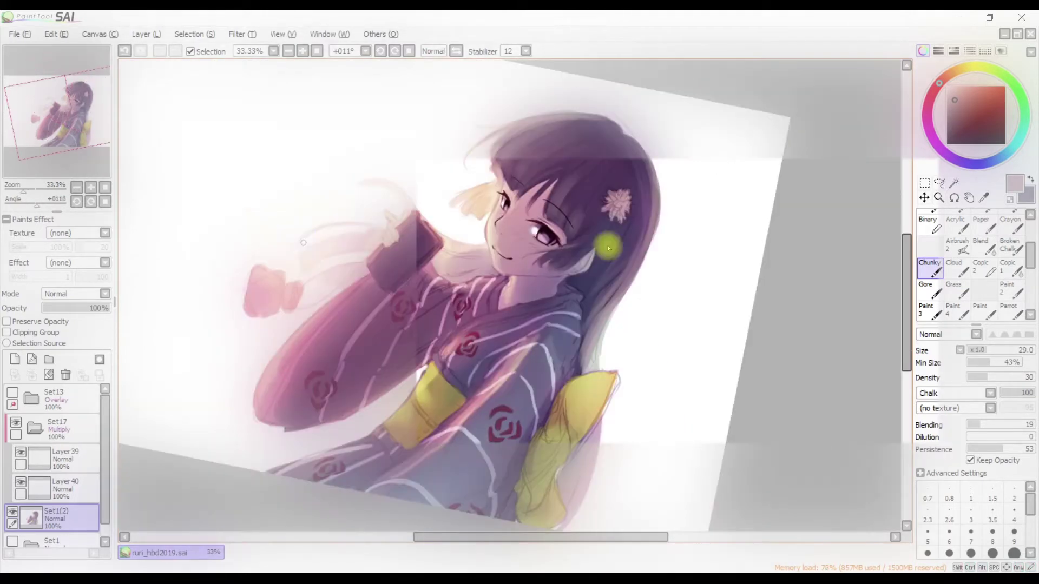
pyautogui.press('h')
# Try a Chunky brush stroke in a colour sampled from the raised kimono sleeve and undo it
pyautogui.press('e')
pyautogui.press('h')
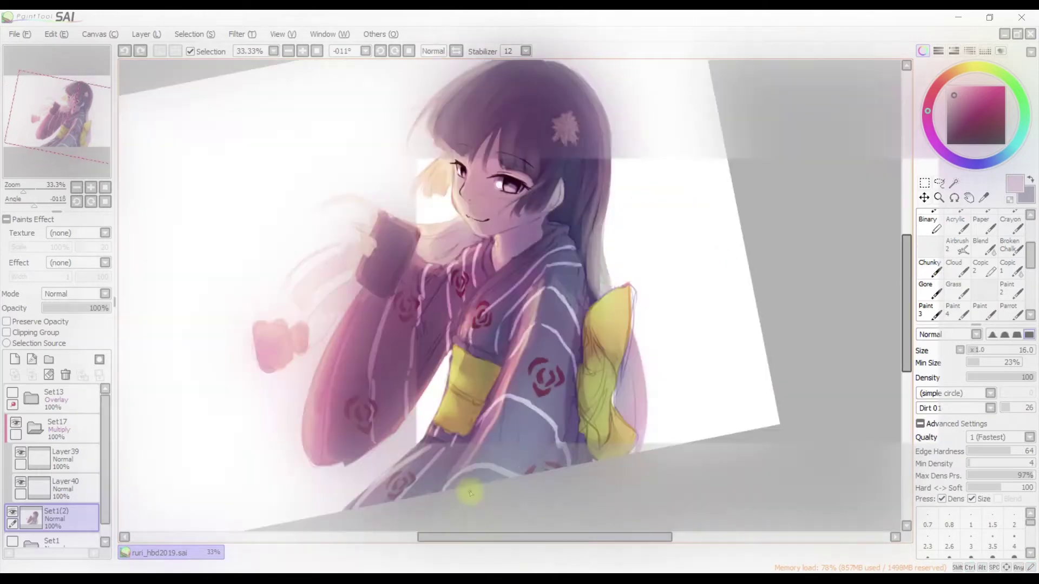
pyautogui.press('h')
pyautogui.keyDown('alt'); pyautogui.click(425, 302); pyautogui.keyUp('alt')
pyautogui.press('c')
pyautogui.hotkey('ctrl', 'z')
pyautogui.press('h')
pyautogui.press('h')
# Shade the pale hair between the chin and the phone with a sampled mauve, using the Chunky brush at size 49
pyautogui.moveTo(449, 217); pyautogui.dragTo(440, 213)
pyautogui.press('h')
pyautogui.press('h')
pyautogui.press('h')
pyautogui.press('h')
pyautogui.press(']')
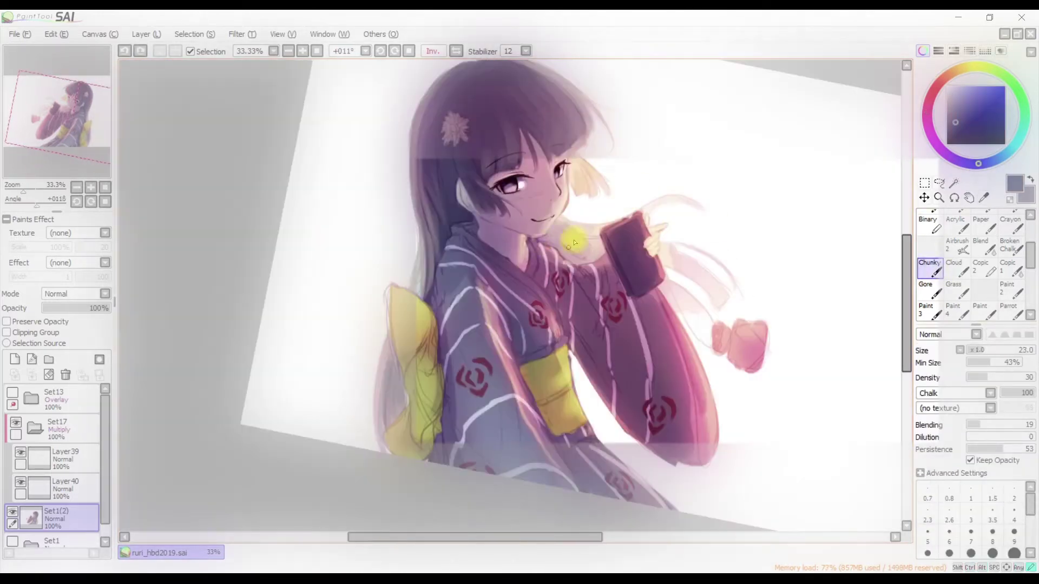
pyautogui.keyDown('alt'); pyautogui.click(551, 235); pyautogui.keyUp('alt')
pyautogui.press(']')
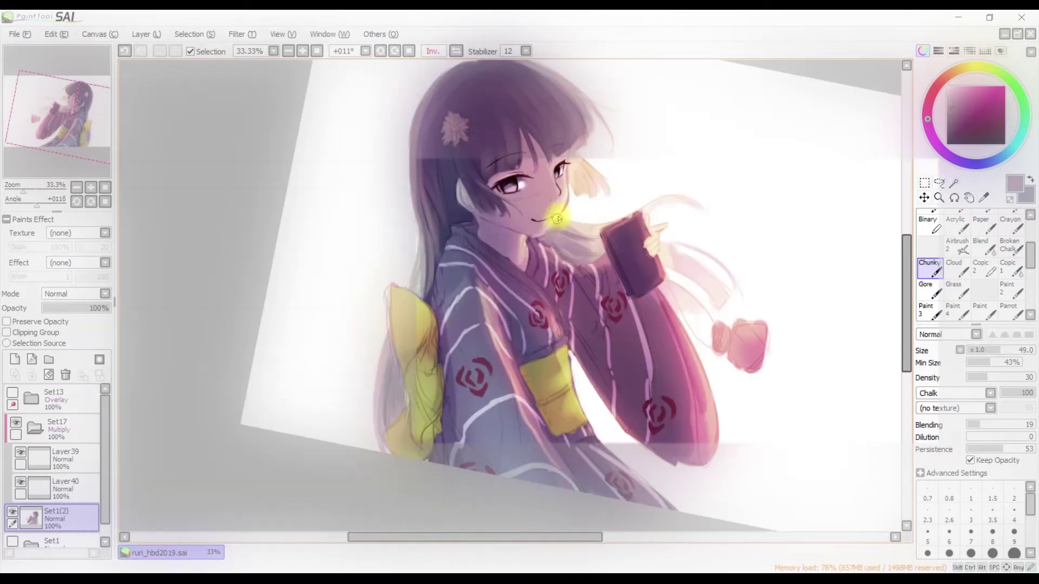
pyautogui.press('[')
# Undo the last hair stroke and rework the area beside the phone with a freshly sampled tone and a smaller brush
pyautogui.scroll(1, 559, 218)
pyautogui.press('h')
pyautogui.press('h')
pyautogui.hotkey('ctrl', 'z')
pyautogui.keyDown('alt'); pyautogui.click(655, 255); pyautogui.keyUp('alt')
pyautogui.press('h')
pyautogui.press('h')
pyautogui.press('[')
pyautogui.press('[')
pyautogui.press('h')
pyautogui.scroll(-1, 782, 247)
# Paint over the pale hair near the chin with a sampled cream tone and the size 36 Chunky brush
pyautogui.keyDown('alt'); pyautogui.click(782, 248); pyautogui.keyUp('alt')
pyautogui.press('h')
pyautogui.press(']')
pyautogui.press(']')
pyautogui.press(']')
pyautogui.press(']')
pyautogui.press(']')
pyautogui.press('h')
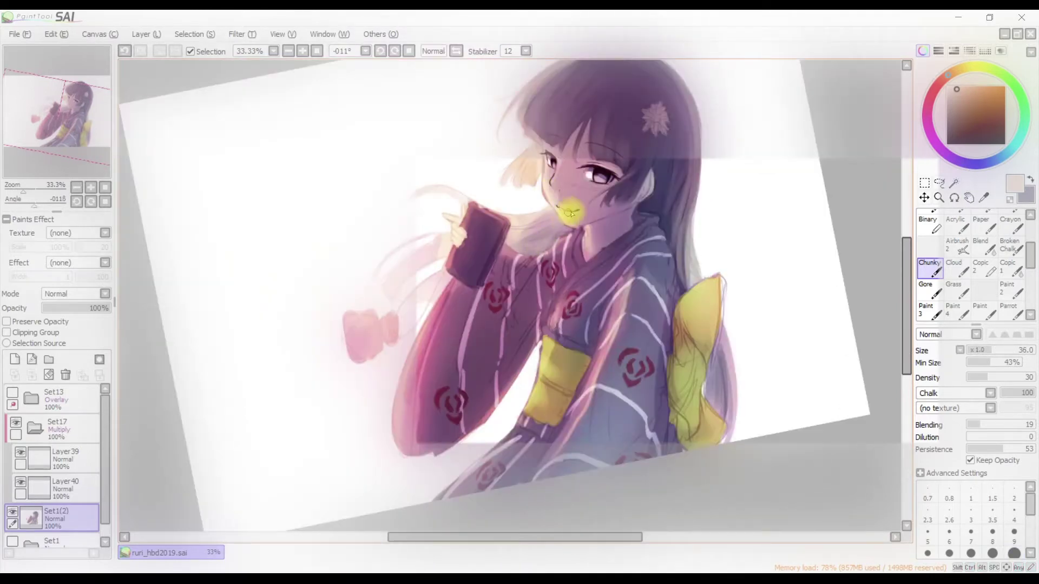
# Straighten the canvas view and show the Set17 line group again above the painting
pyautogui.press('Delete')
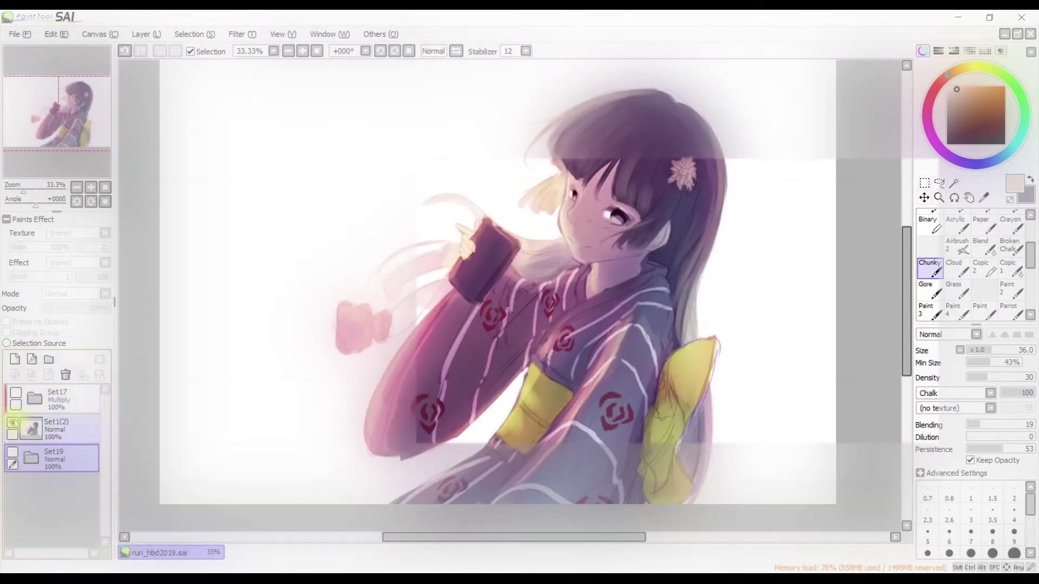
pyautogui.click(15, 394)
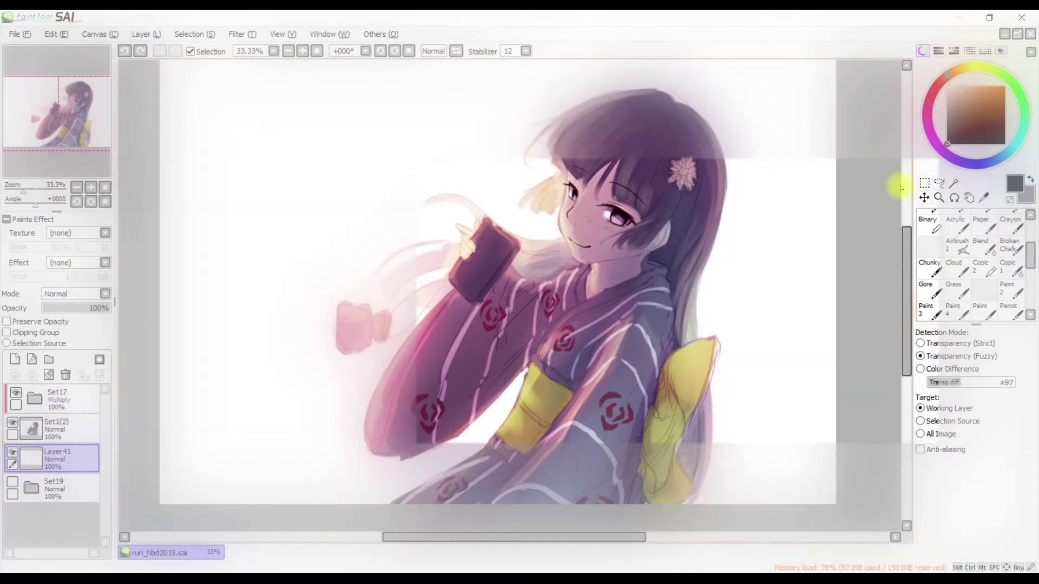
# Select the Set1(2) layer and paint along the far edge of the cheek and jaw with sampled skin tones
pyautogui.hotkey('ctrl', '+')
pyautogui.press('Delete')
pyautogui.click(72, 429)
pyautogui.press('b')
pyautogui.keyDown('alt'); pyautogui.click(436, 191); pyautogui.keyUp('alt')
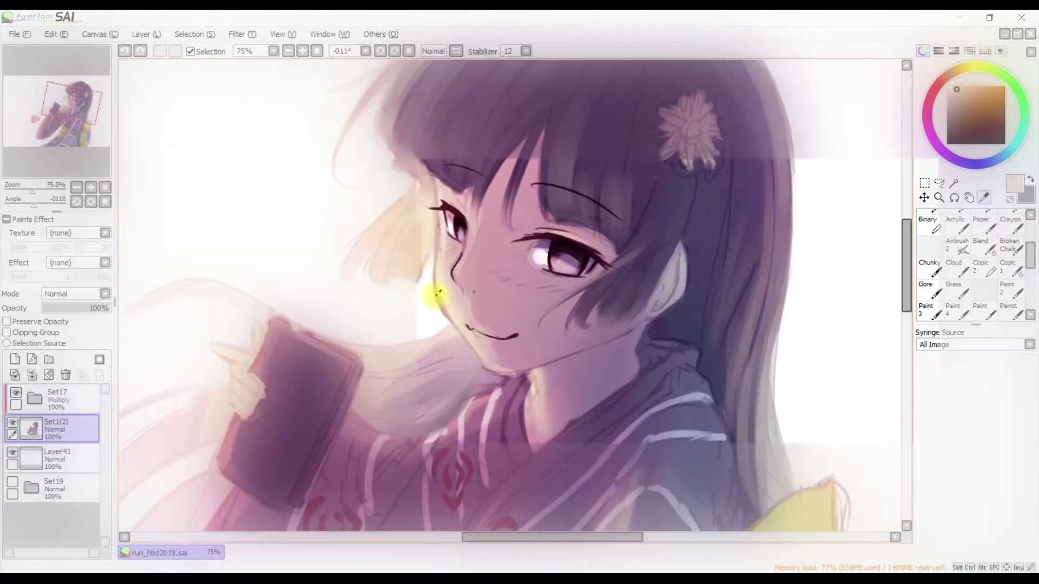
pyautogui.keyDown('alt'); pyautogui.click(621, 169); pyautogui.keyUp('alt')
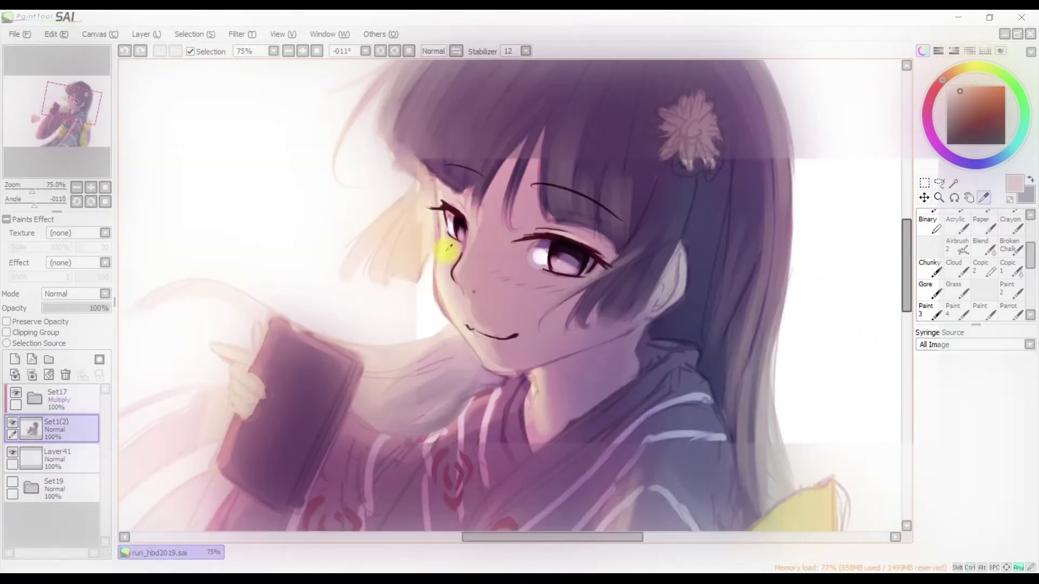
pyautogui.moveTo(449, 324); pyautogui.dragTo(466, 292)
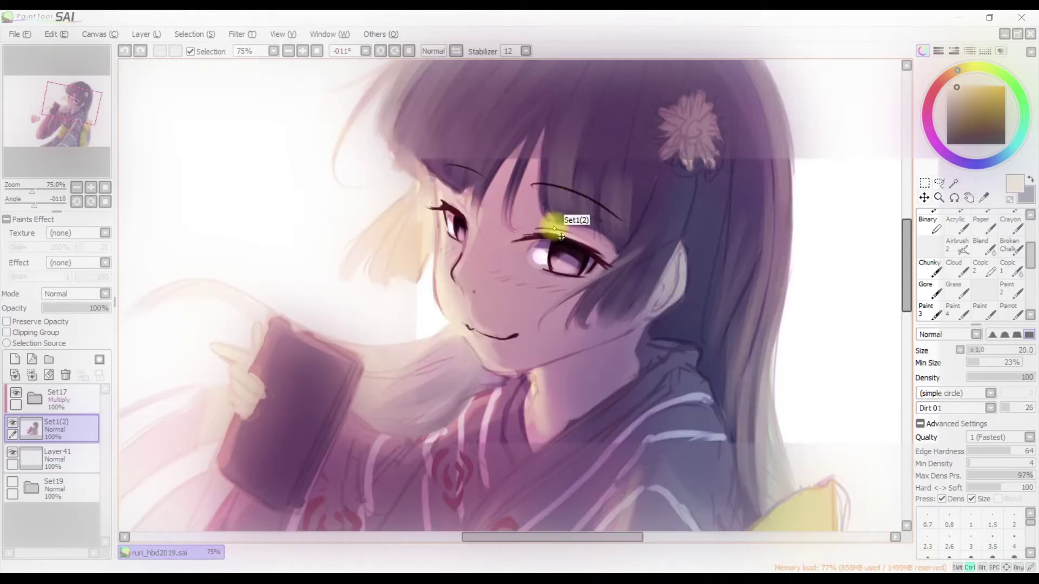
# Smooth the skin around the mouth with sampled pinks and tidy the far mouth corner with a size 9 brush
pyautogui.press('b')
pyautogui.keyDown('alt'); pyautogui.click(452, 313); pyautogui.keyUp('alt')
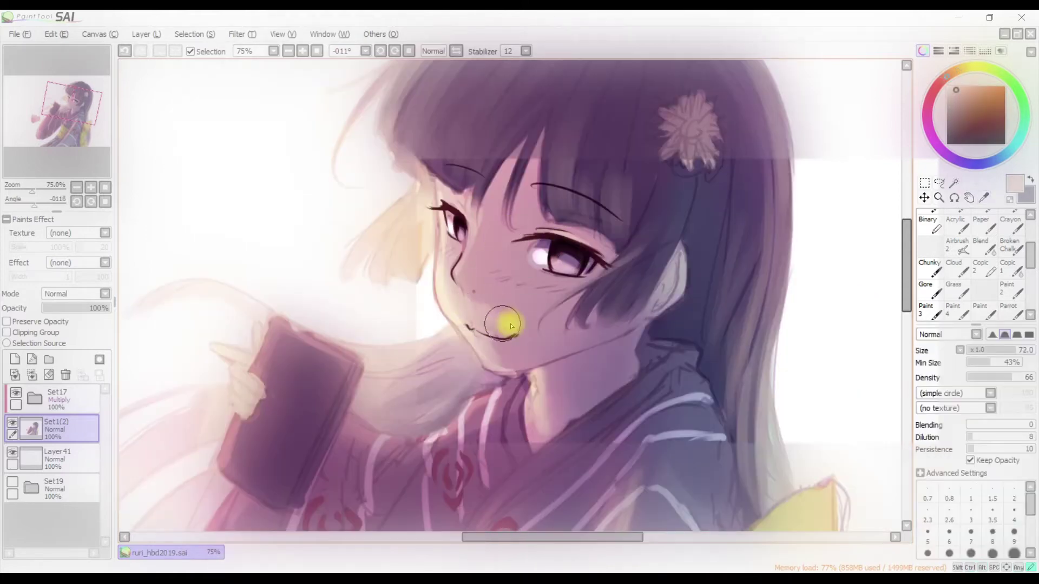
pyautogui.keyDown('alt'); pyautogui.click(463, 293); pyautogui.keyUp('alt')
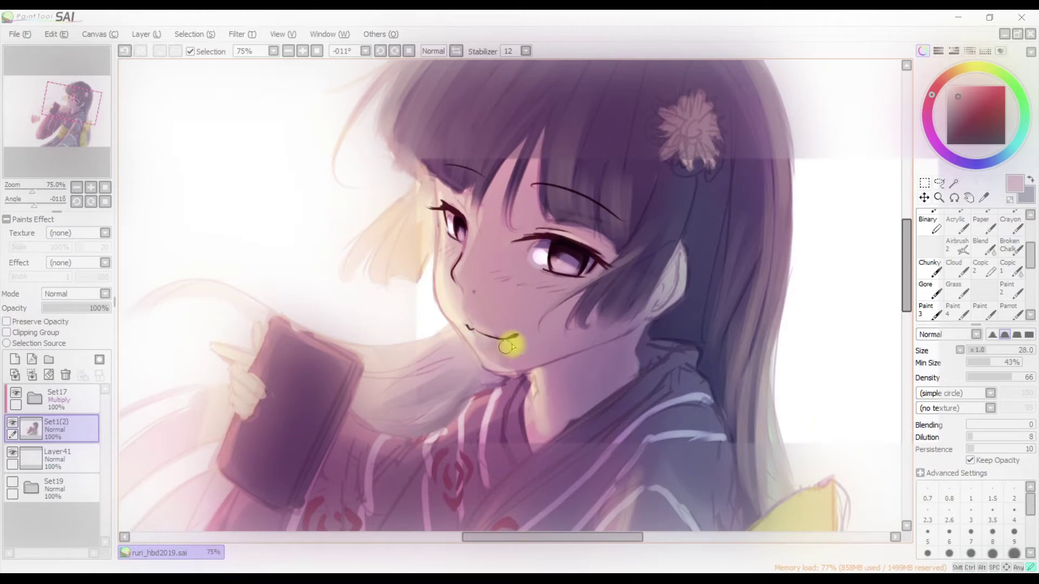
pyautogui.press('h')
pyautogui.press('n')
pyautogui.keyDown('alt'); pyautogui.click(517, 333); pyautogui.keyUp('alt')
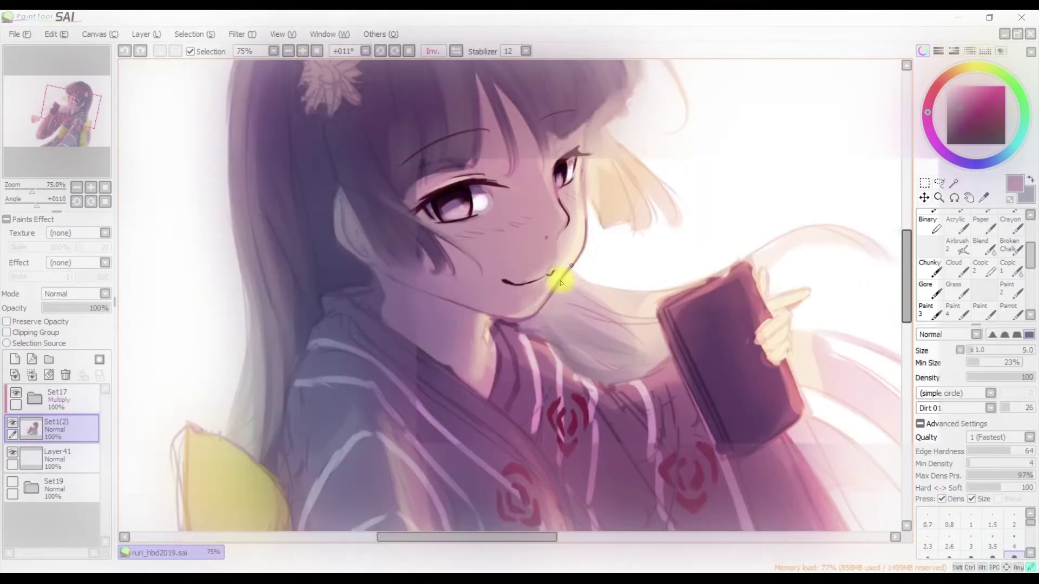
# Blend the chin and the jaw outline below the mouth with a sampled pink at brush sizes 21 and 15
pyautogui.press('h')
pyautogui.press('b')
pyautogui.keyDown('alt'); pyautogui.click(484, 291); pyautogui.keyUp('alt')
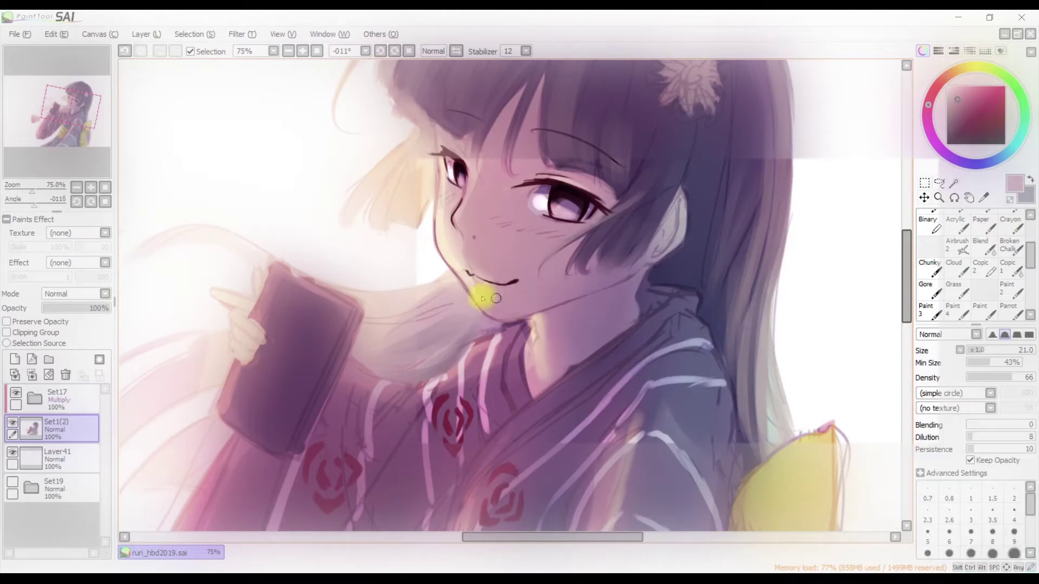
pyautogui.press('h')
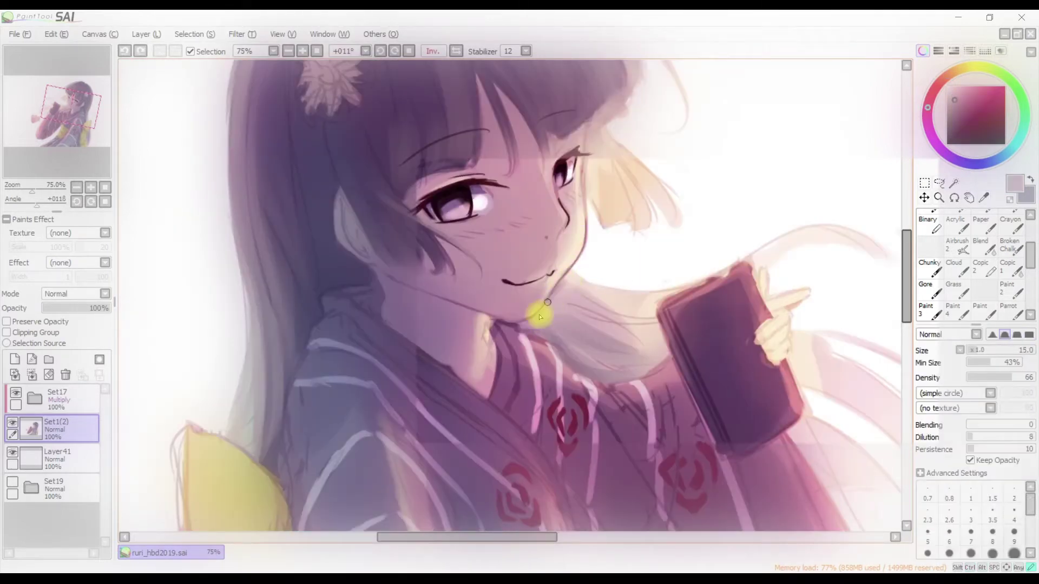
pyautogui.press('h')
# Paint out the old bangs strand in the middle of the forehead with a sampled skin tone
pyautogui.keyDown('alt'); pyautogui.click(527, 410); pyautogui.keyUp('alt')
pyautogui.keyDown('alt'); pyautogui.click(482, 241); pyautogui.keyUp('alt')
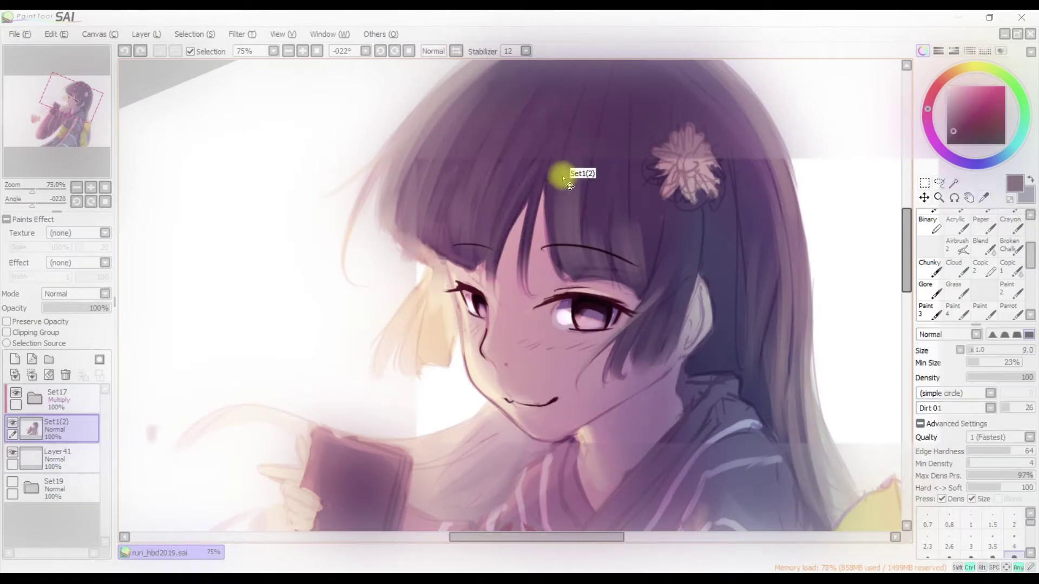
pyautogui.scroll(1, 569, 186)
pyautogui.keyDown('alt'); pyautogui.click(524, 335); pyautogui.keyUp('alt')
pyautogui.keyDown('alt'); pyautogui.click(557, 234); pyautogui.keyUp('alt')
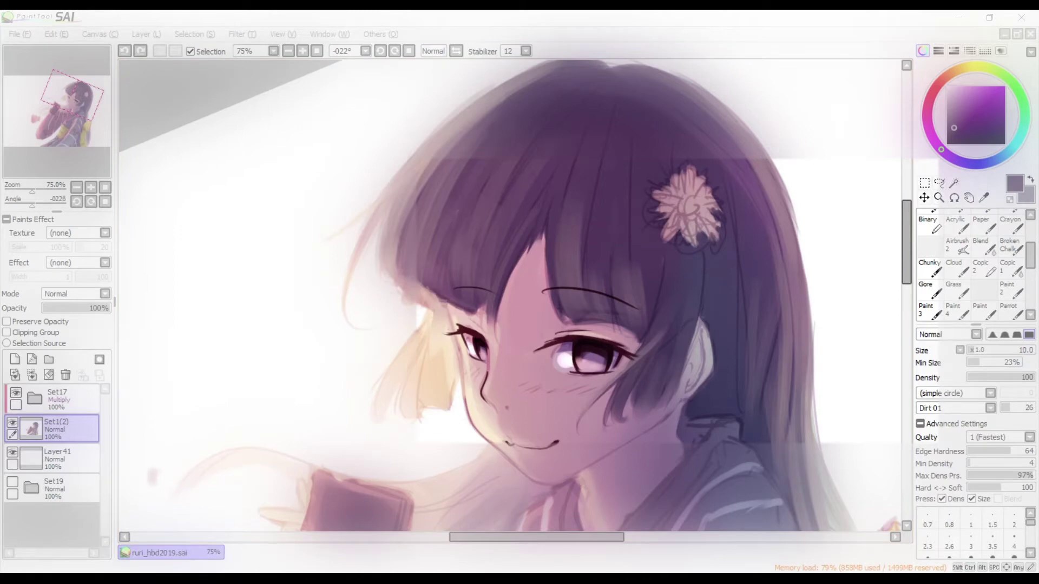
# Draw new thin bangs strands down the middle of the forehead in sampled hair purple with a size 10 brush
pyautogui.click(560, 190)
pyautogui.moveTo(528, 241); pyautogui.dragTo(535, 319)
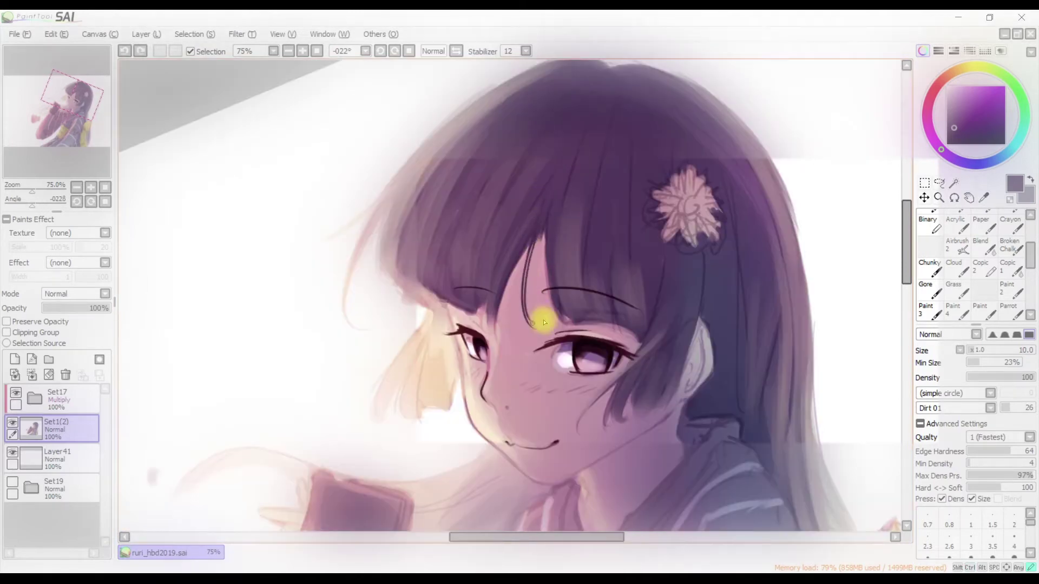
pyautogui.moveTo(541, 234)
pyautogui.mouseDown()
pyautogui.moveTo(544, 338)
pyautogui.moveTo(532, 311)
pyautogui.moveTo(582, 325)
pyautogui.mouseUp()
# Cut thin skin-pink gaps into the bangs above the near eye with a smaller brush
pyautogui.keyDown('alt'); pyautogui.click(707, 233); pyautogui.keyUp('alt')
pyautogui.press('[')
pyautogui.press('[')
pyautogui.press('[')
pyautogui.press('[')
pyautogui.press('[')
pyautogui.press('[')
pyautogui.moveTo(591, 246); pyautogui.dragTo(584, 324)
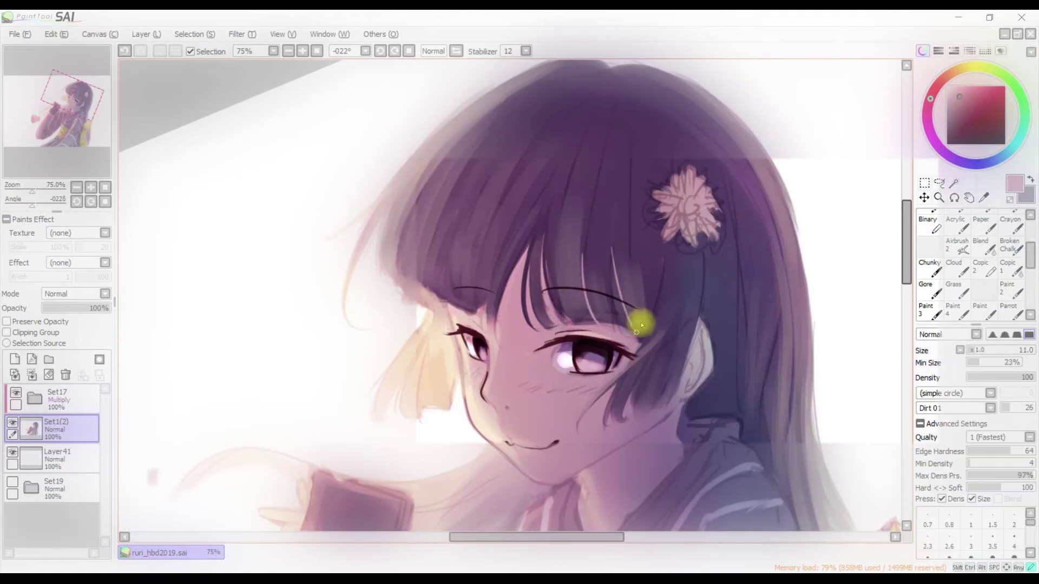
# Trim the gaps in the bangs above the near eye with strokes of sampled dark hair purple
pyautogui.press('h')
pyautogui.press('h')
pyautogui.keyDown('alt'); pyautogui.click(587, 181); pyautogui.keyUp('alt')
pyautogui.moveTo(587, 243); pyautogui.dragTo(562, 325)
pyautogui.moveTo(574, 260); pyautogui.dragTo(569, 322)
pyautogui.press('n')
pyautogui.press('b')
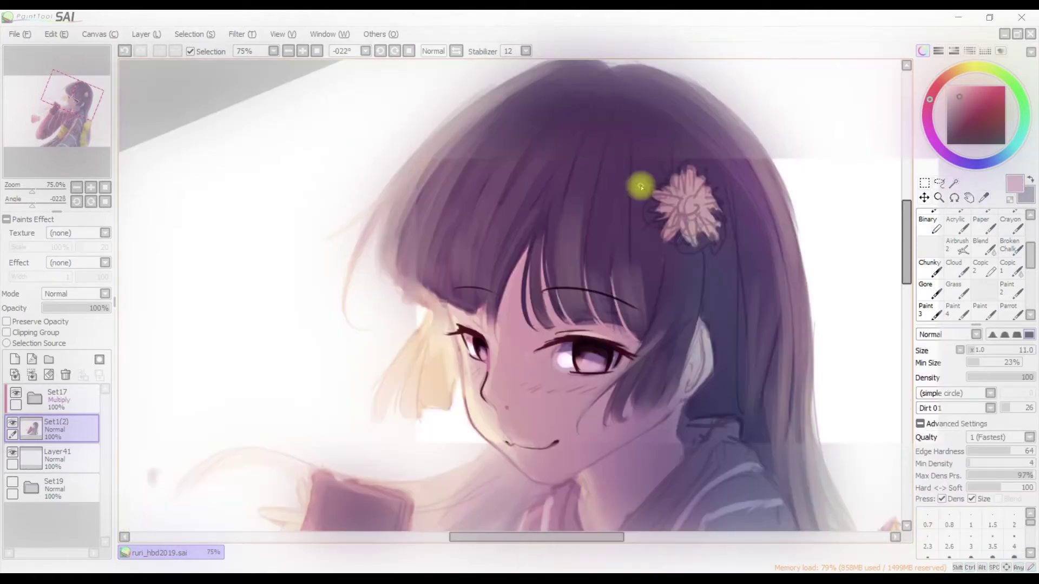
# Undo the last bangs strokes and rework the strands above the near eye with resampled hair and skin tones
pyautogui.press(']')
pyautogui.press(']')
pyautogui.hotkey('ctrl', 'z')
pyautogui.press('[')
pyautogui.press('[')
pyautogui.keyDown('alt'); pyautogui.click(588, 238); pyautogui.keyUp('alt')
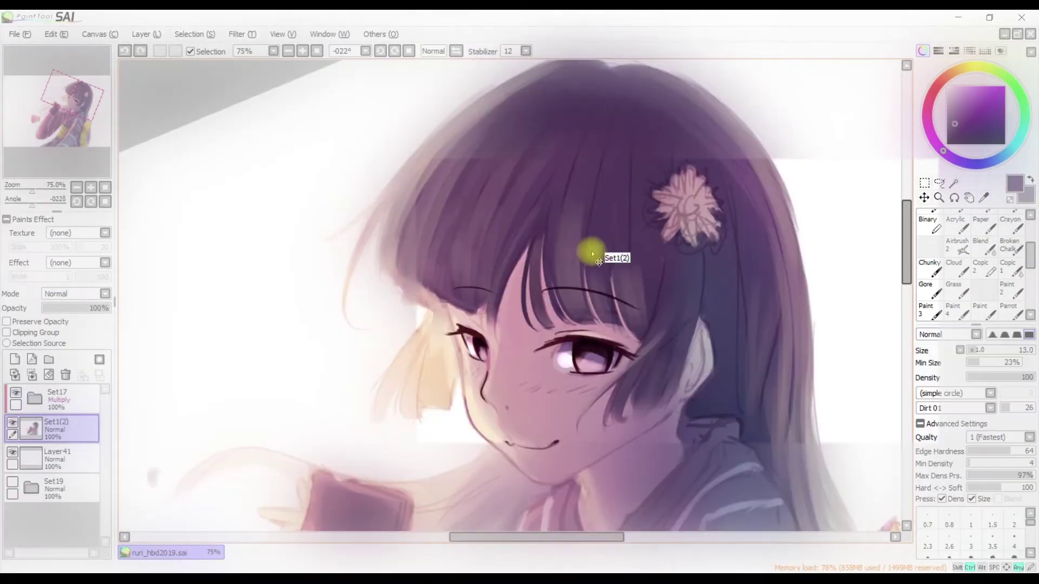
pyautogui.press('[')
pyautogui.press('[')
pyautogui.press('[')
pyautogui.hotkey('ctrl', 'z')
pyautogui.keyDown('alt'); pyautogui.click(643, 294); pyautogui.keyUp('alt')
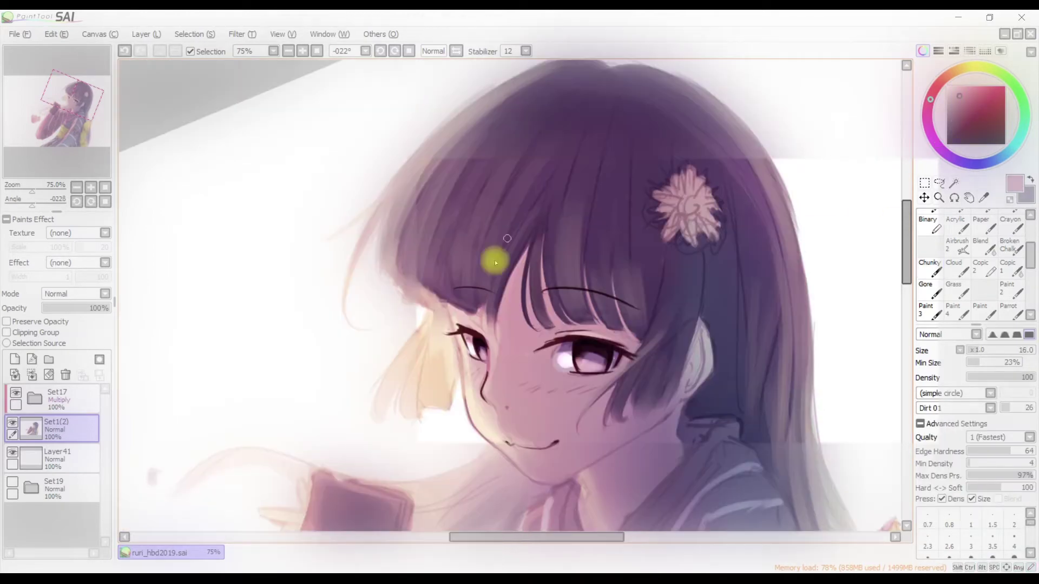
# Paint thin skin-coloured gaps into the bangs over the far eyebrow with a sampled light tone
pyautogui.moveTo(497, 253); pyautogui.dragTo(463, 324)
pyautogui.keyDown('alt'); pyautogui.click(490, 284); pyautogui.keyUp('alt')
pyautogui.moveTo(489, 284); pyautogui.dragTo(470, 319)
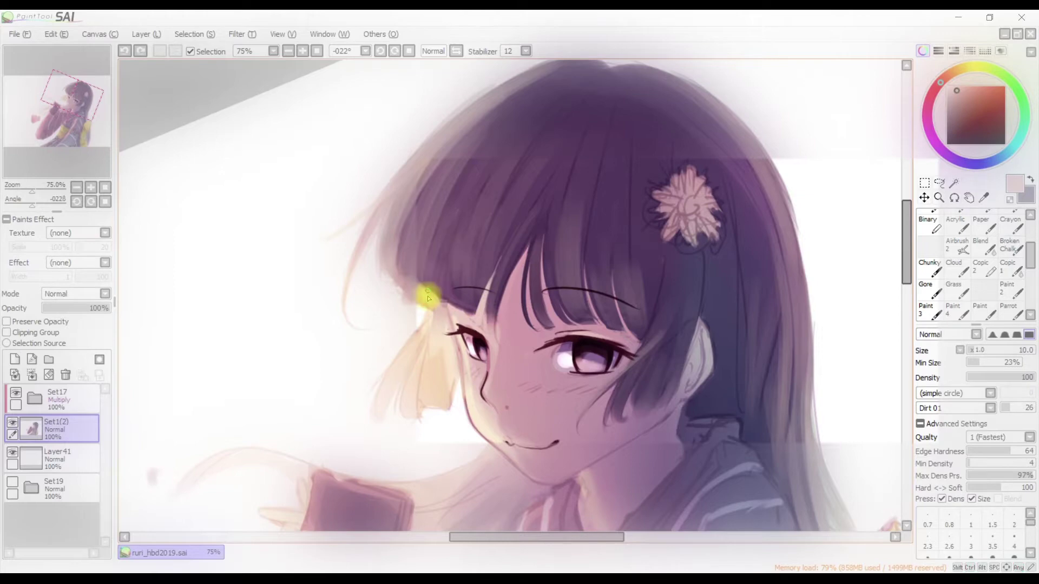
pyautogui.moveTo(449, 297); pyautogui.dragTo(453, 254)
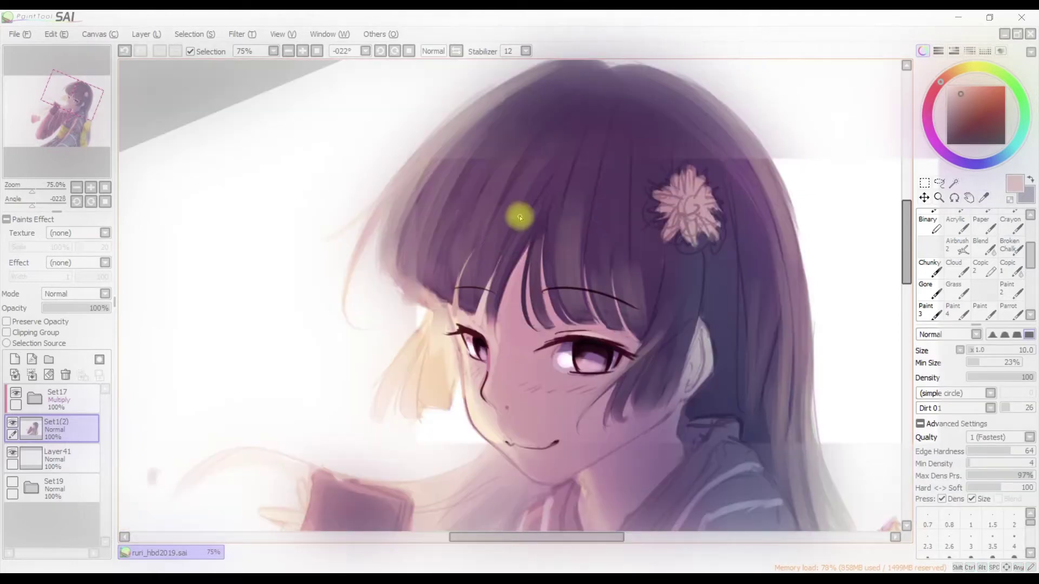
# Straighten the canvas and refine the gaps over the far eyebrow with sampled cream at size 8 and hair purple
pyautogui.press('Home')
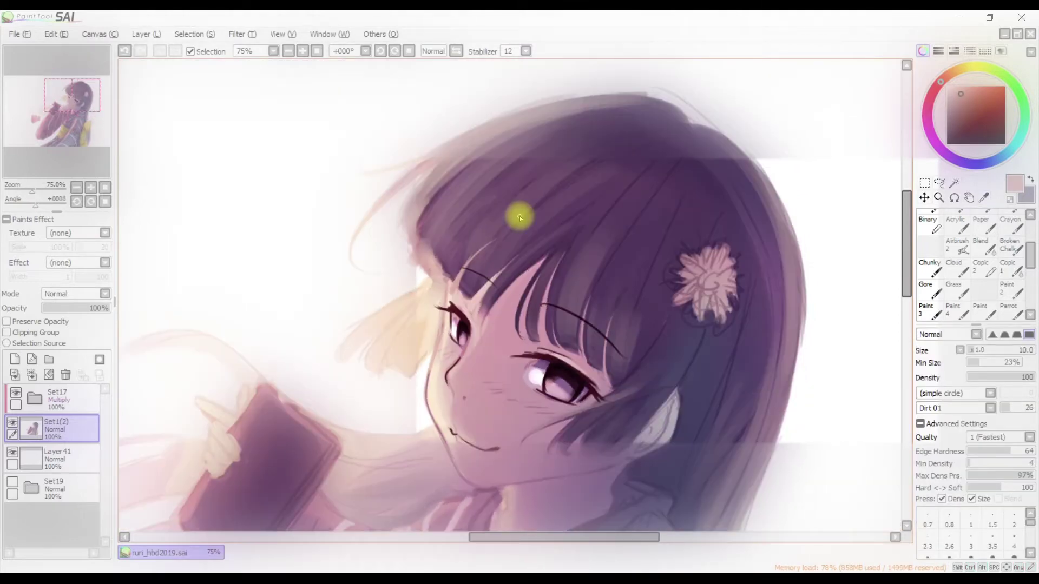
pyautogui.keyDown('alt'); pyautogui.click(461, 271); pyautogui.keyUp('alt')
pyautogui.press(']')
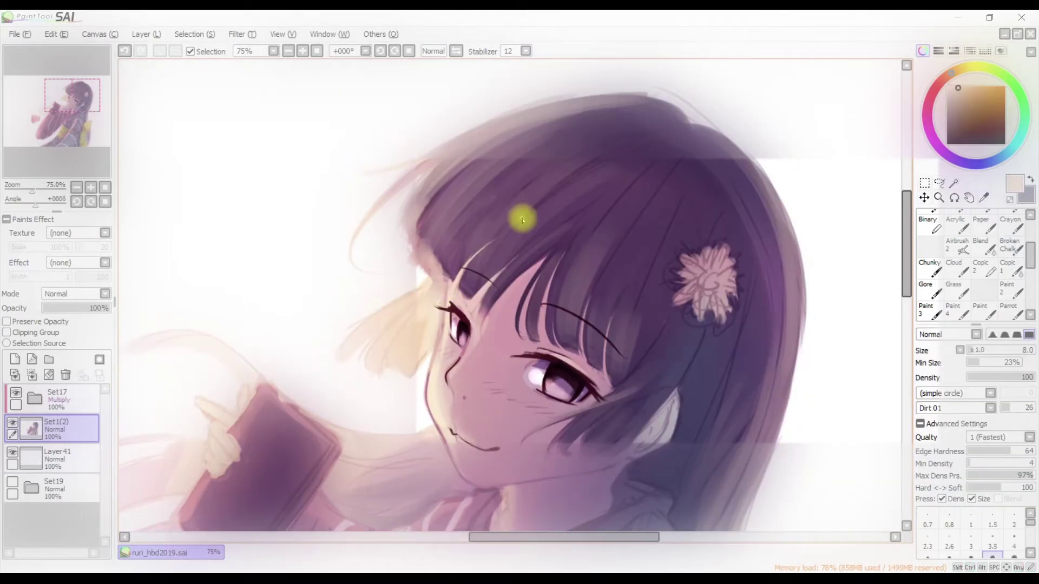
pyautogui.keyDown('alt'); pyautogui.click(482, 242); pyautogui.keyUp('alt')
pyautogui.press('b')
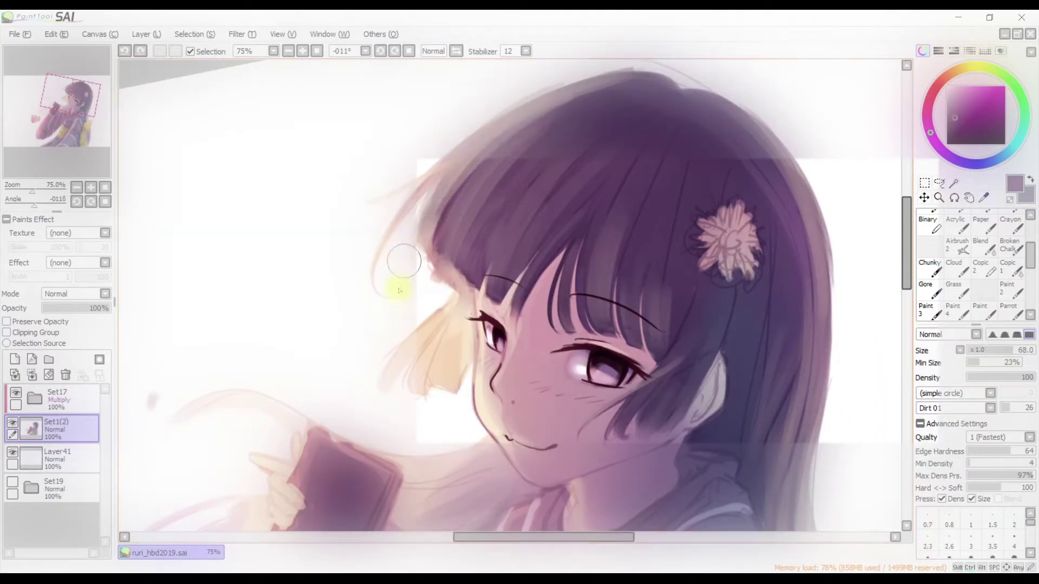
# Blend the dark hair beside the near eye with the Chunky brush at sizes 30 and 33
pyautogui.press('c')
pyautogui.press('h')
pyautogui.press('h')
pyautogui.press('h')
pyautogui.press('h')
pyautogui.press('[')
pyautogui.press('[')
pyautogui.press('[')
pyautogui.press('h')
pyautogui.press('h')
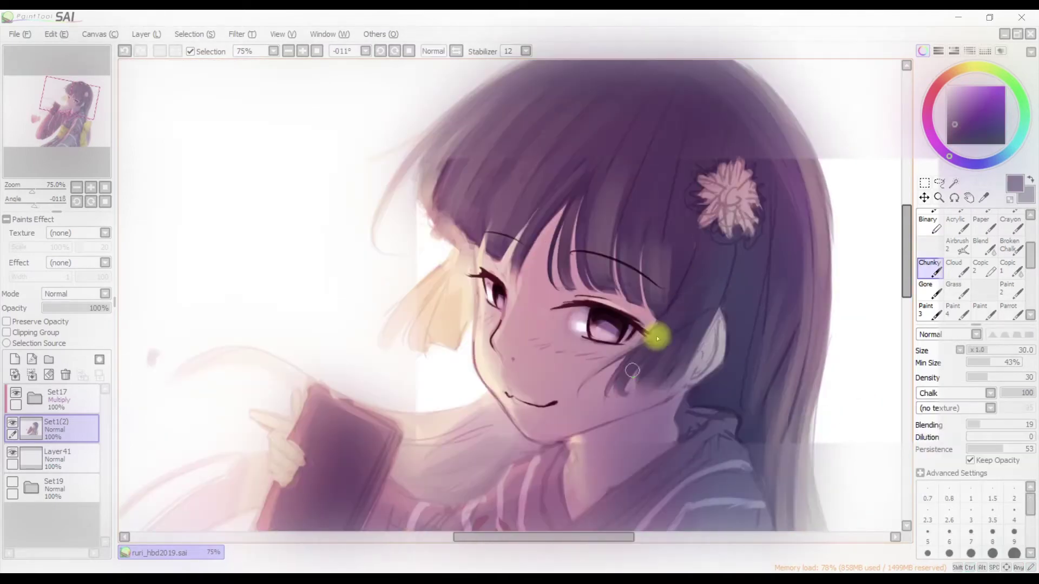
pyautogui.press('h')
pyautogui.press('h')
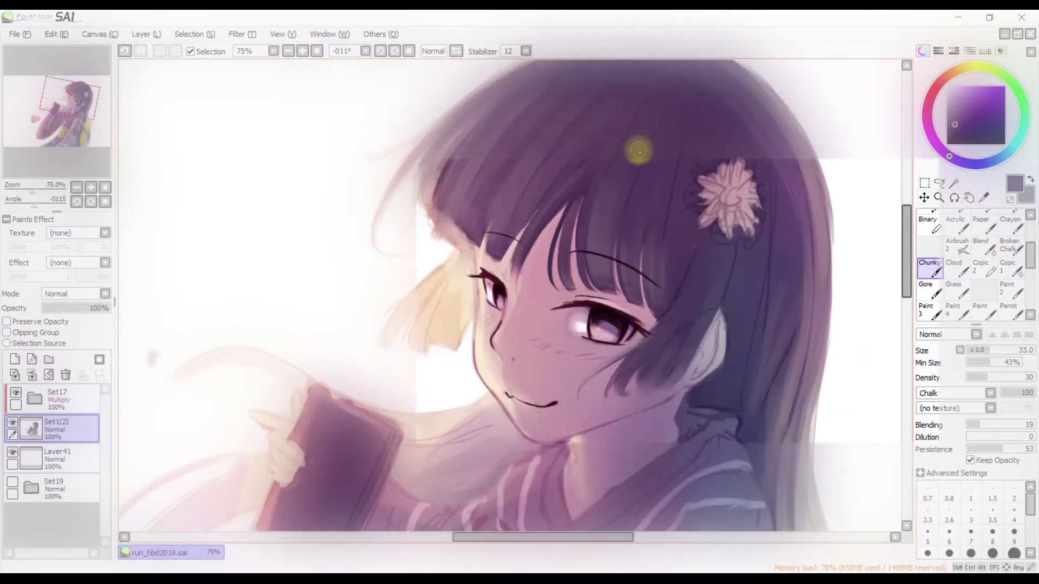
pyautogui.press('h')
pyautogui.press('h')
# Touch up the skin and fringe edge around the far eye with a sampled skin tone at sizes 13 and 9
pyautogui.keyDown('alt'); pyautogui.click(570, 266); pyautogui.keyUp('alt')
pyautogui.press('h')
pyautogui.press('h')
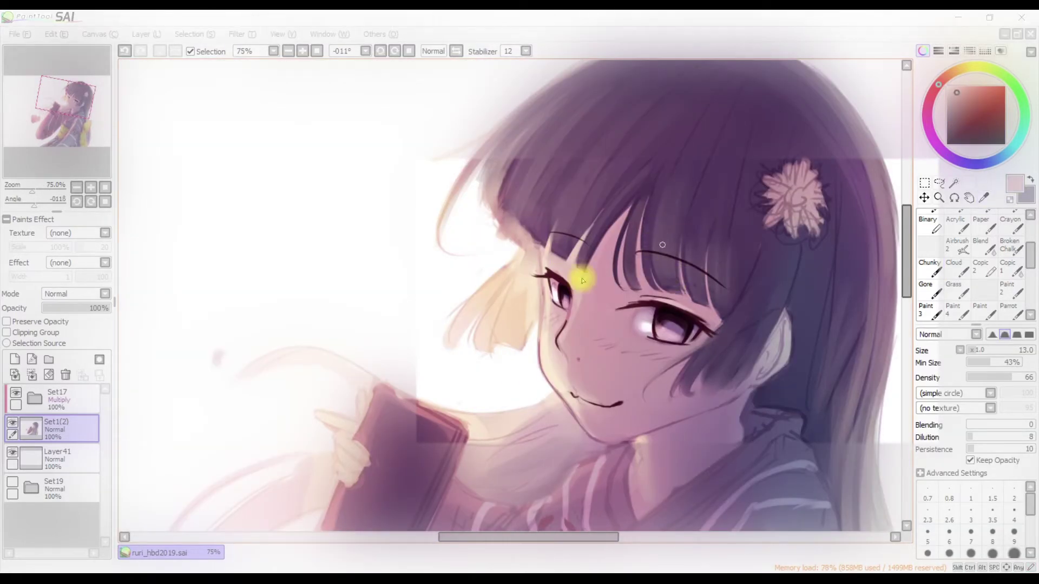
pyautogui.press('b')
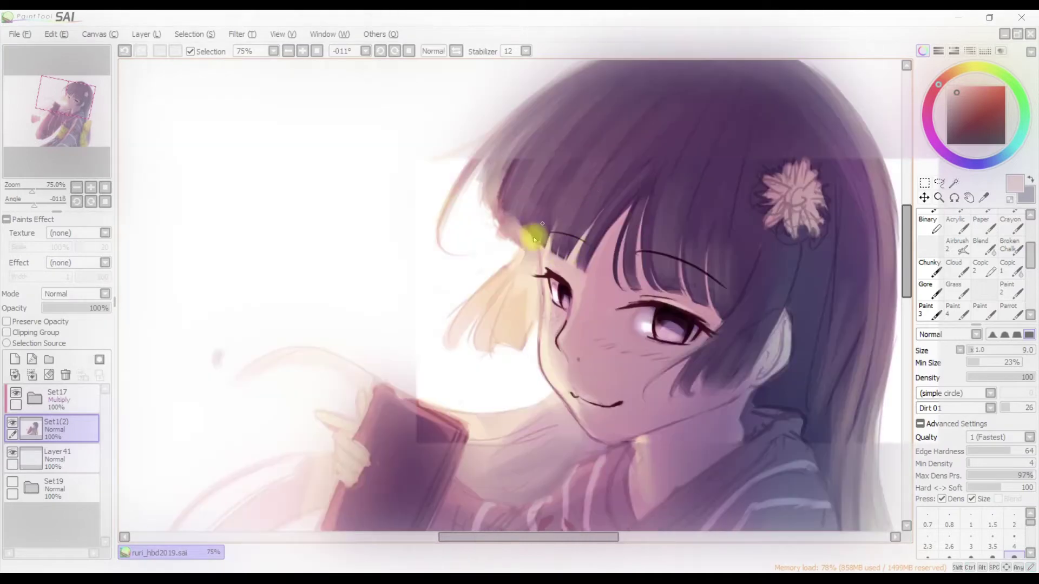
pyautogui.press('h')
pyautogui.press('h')
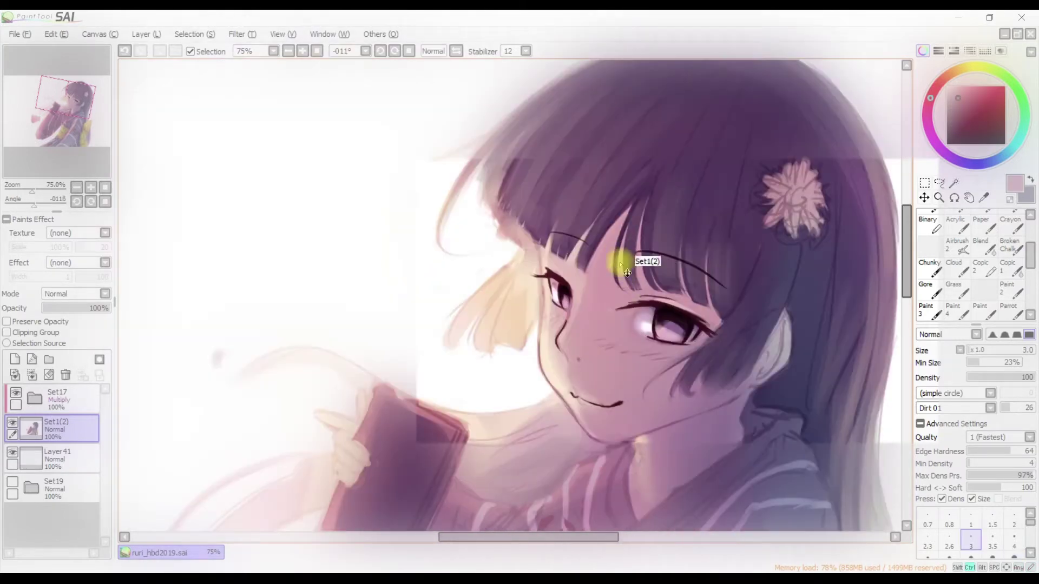
# Add fine pink gaps to the bangs above the near eye with a size 5 brush and review the face mirrored
pyautogui.press('h')
pyautogui.press('h')
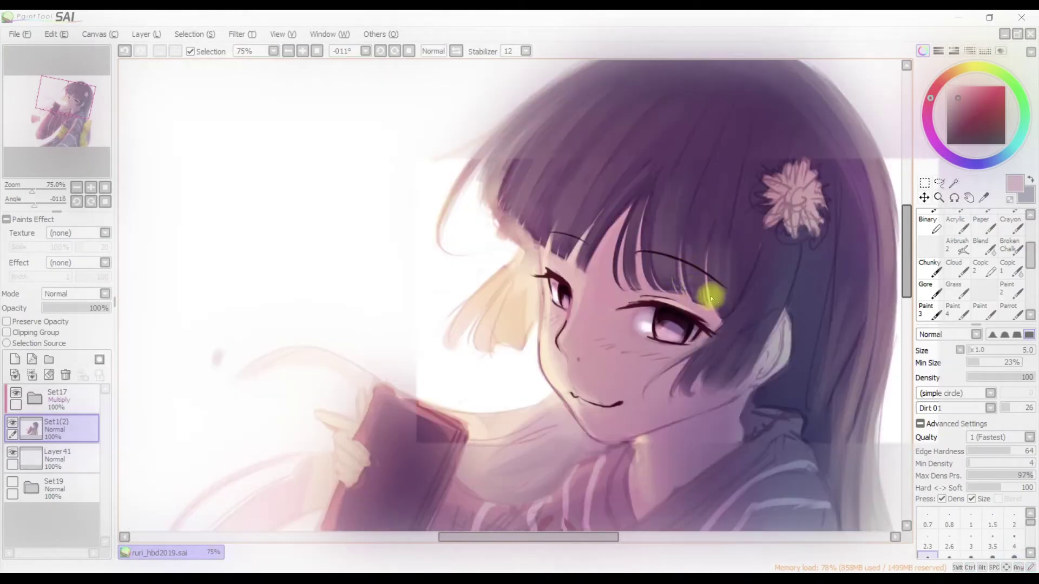
pyautogui.press('h')
pyautogui.press('v')
pyautogui.press('b')
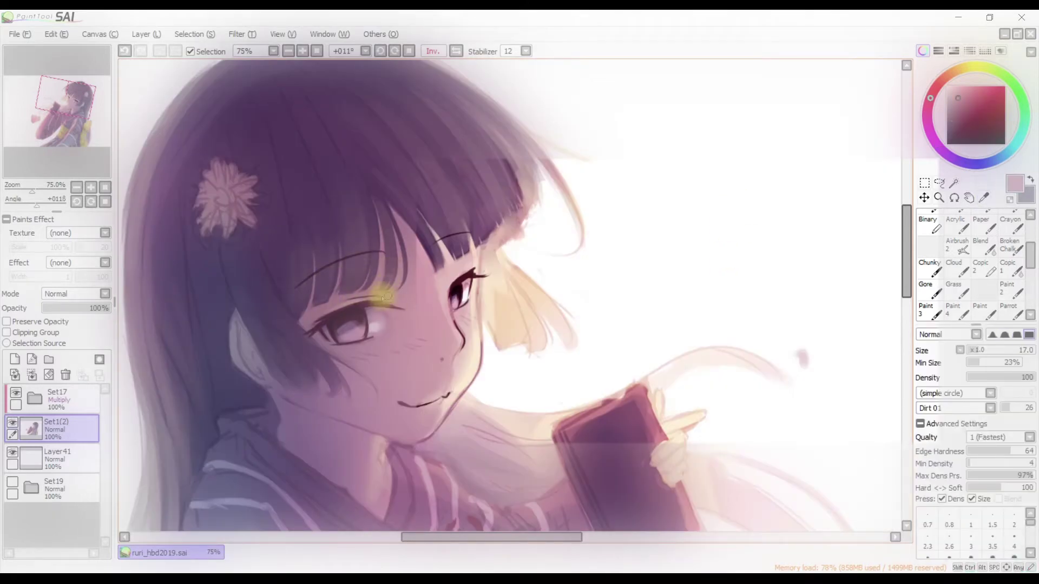
pyautogui.press('h')
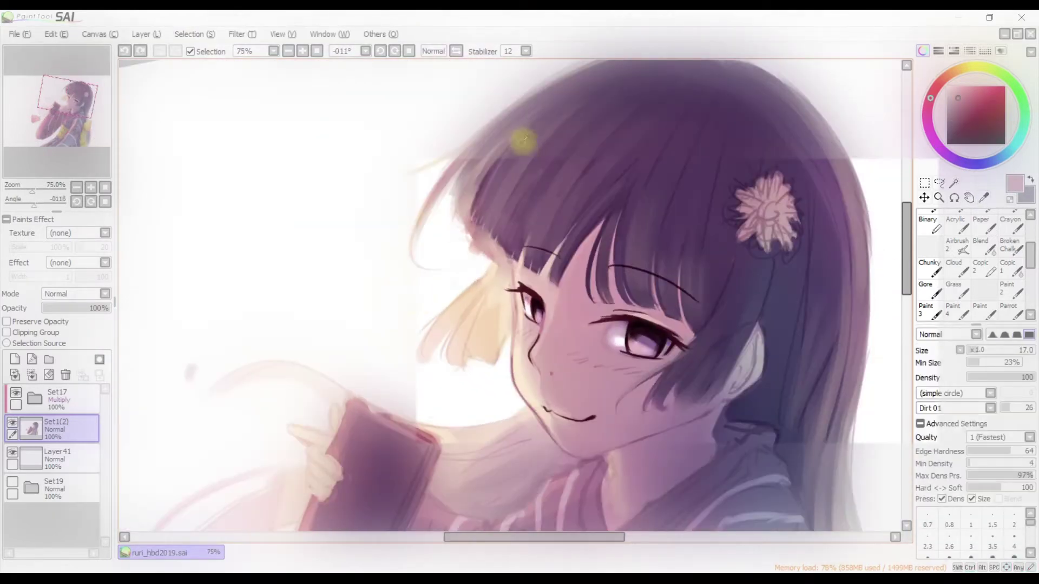
# Repaint the outer tip of the bangs with a sampled mauve, using the Chunky brush at size 9
pyautogui.keyDown('alt'); pyautogui.click(487, 166); pyautogui.keyUp('alt')
pyautogui.press('c')
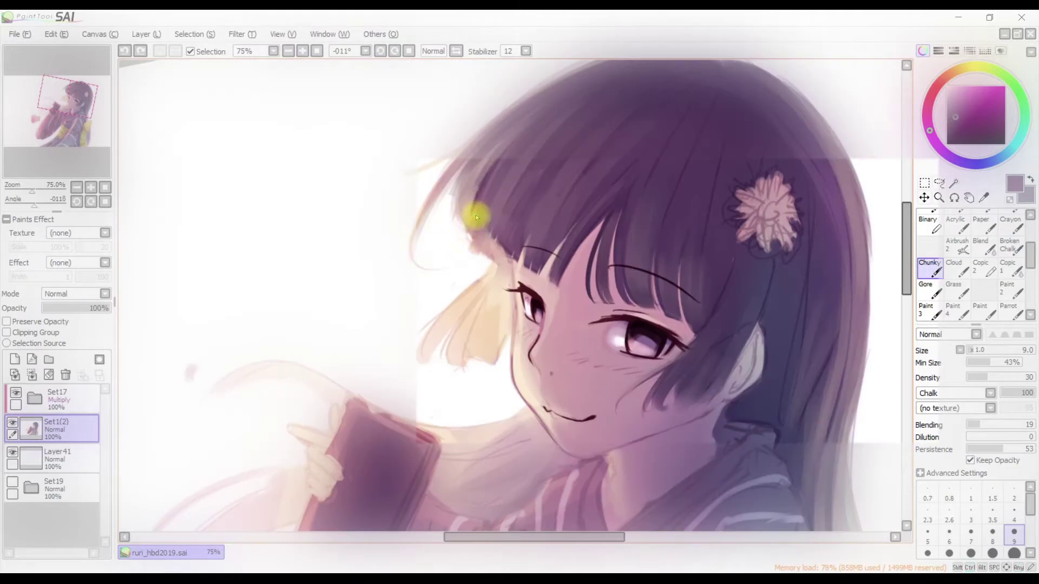
pyautogui.moveTo(488, 234); pyautogui.dragTo(487, 225)
# Darken the pupil and iris of the near eye with a dark mauve brush at about size 20
pyautogui.scroll(-2, 550, 204)
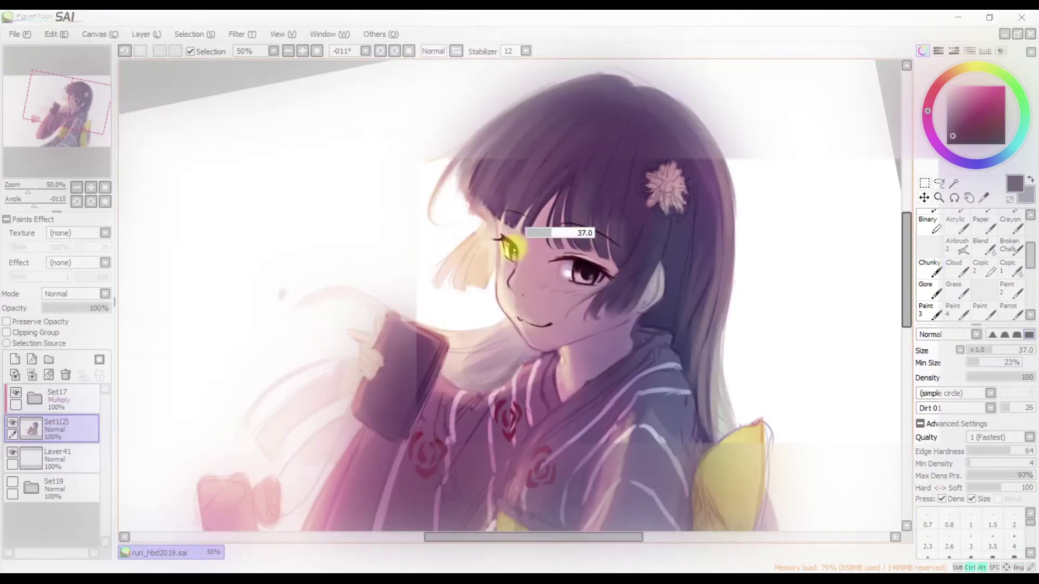
pyautogui.scroll(1, 573, 219)
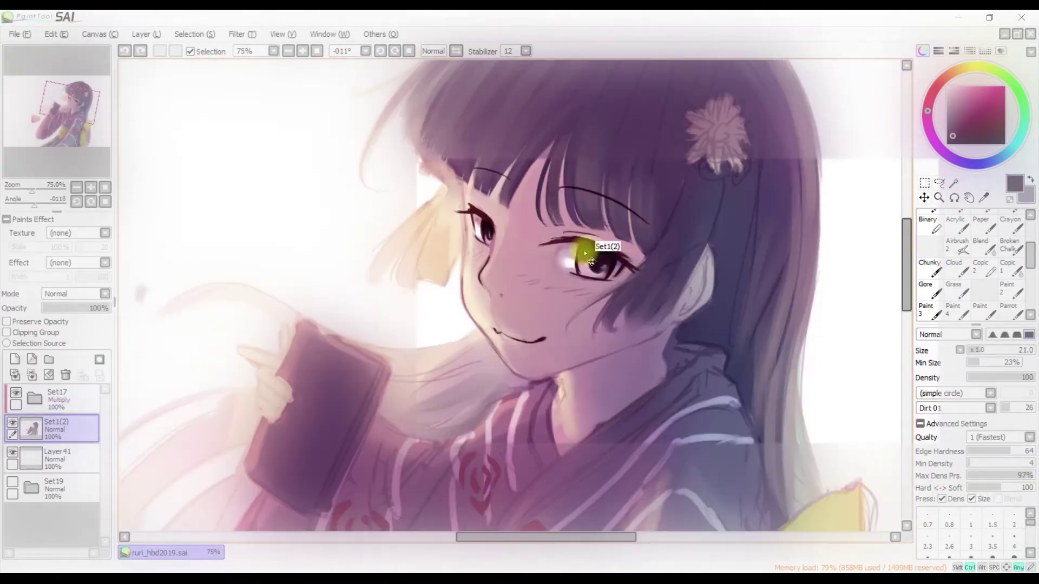
pyautogui.moveTo(591, 265); pyautogui.dragTo(607, 278)
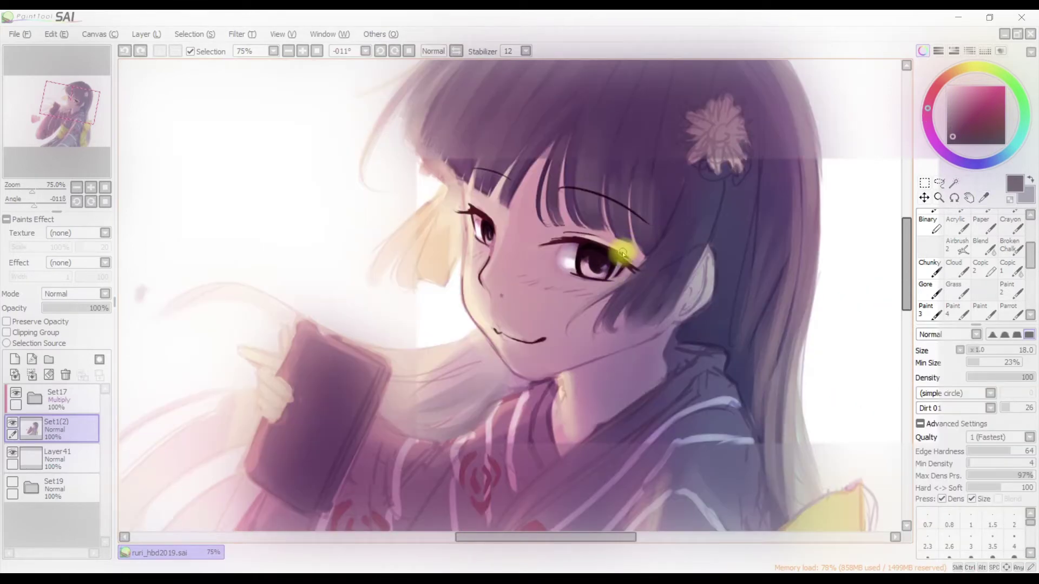
# Paint a pale cyan highlight in the near eye on a new Luminosity layer clipped to Set1(2), using the Chunky brush
pyautogui.hotkey('ctrl', 'shift', 'n')
pyautogui.hotkey('ctrl', 'alt', 'g')
pyautogui.press('c')
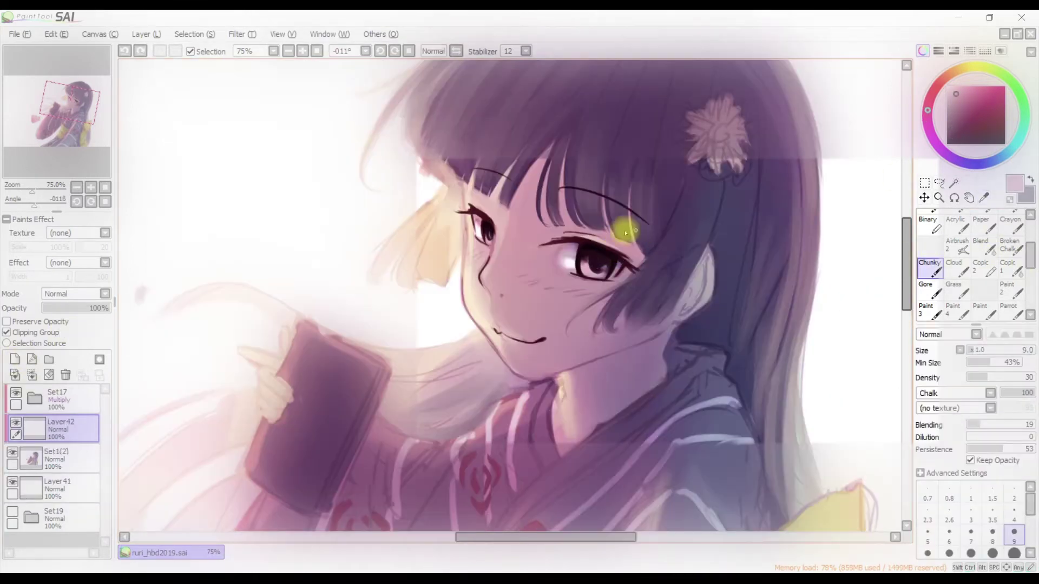
pyautogui.click(102, 293)
pyautogui.click(70, 340)
pyautogui.click(1014, 145)
pyautogui.moveTo(644, 246)
pyautogui.mouseDown()
pyautogui.moveTo(659, 250)
pyautogui.moveTo(606, 258)
pyautogui.mouseUp()
# Raise the eye highlight layer's saturation to +33, leaving hue and luminescence at 0
pyautogui.hotkey('ctrl', 'u')
pyautogui.moveTo(837, 53)
pyautogui.mouseDown()
pyautogui.moveTo(860, 53)
pyautogui.moveTo(837, 55)
pyautogui.mouseUp()
pyautogui.press('h')
pyautogui.moveTo(904, 75); pyautogui.dragTo(872, 74)
pyautogui.moveTo(837, 95); pyautogui.dragTo(854, 99)
pyautogui.press('h')
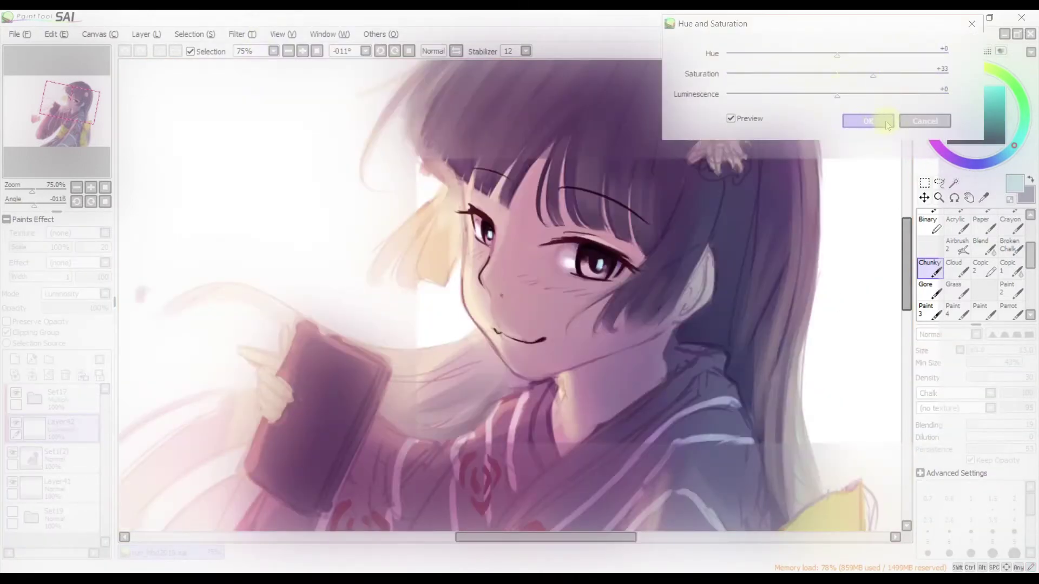
pyautogui.click(887, 122)
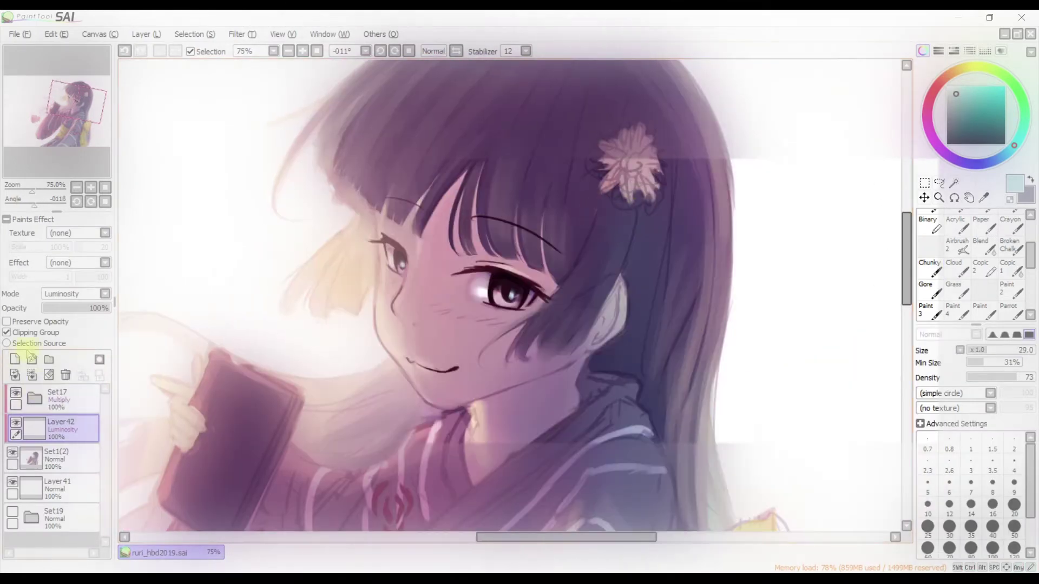
# Group the eye highlight layer in a Luminosity folder and paint pale cyan highlights in both eyes on a new layer inside it
pyautogui.click(49, 359)
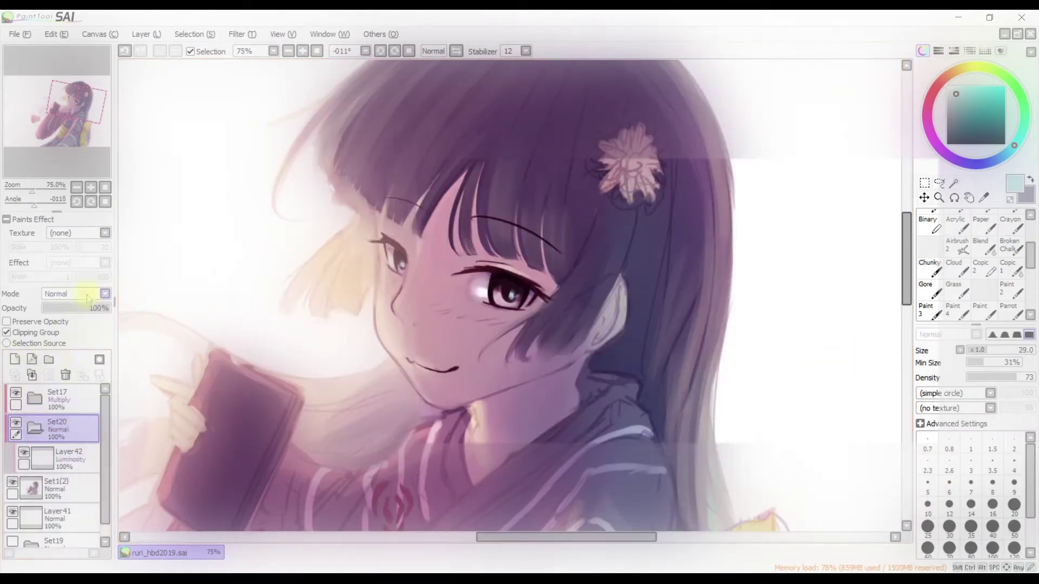
pyautogui.click(15, 359)
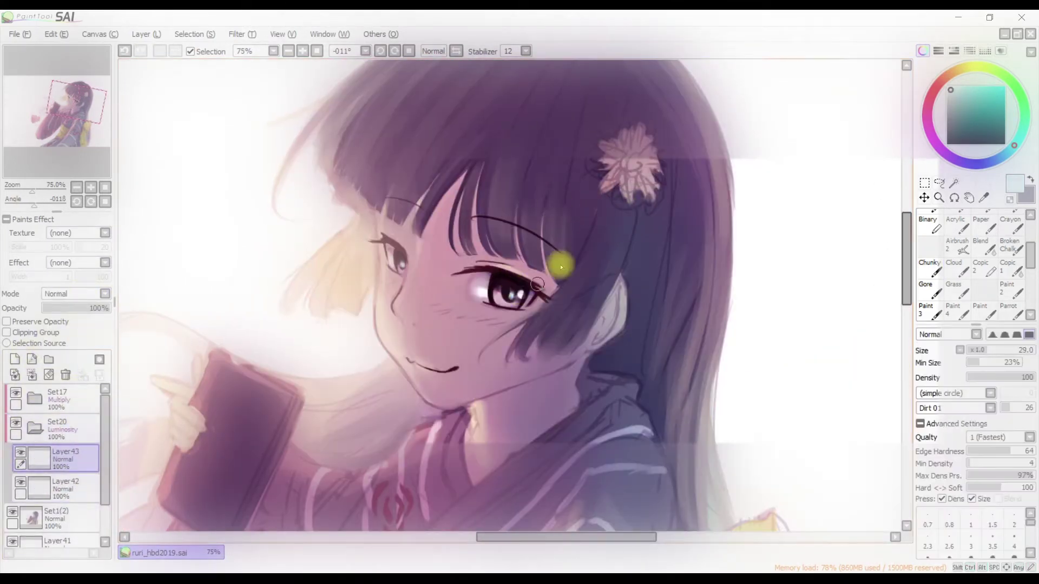
pyautogui.moveTo(554, 260); pyautogui.dragTo(508, 284)
pyautogui.press('h')
pyautogui.press('h')
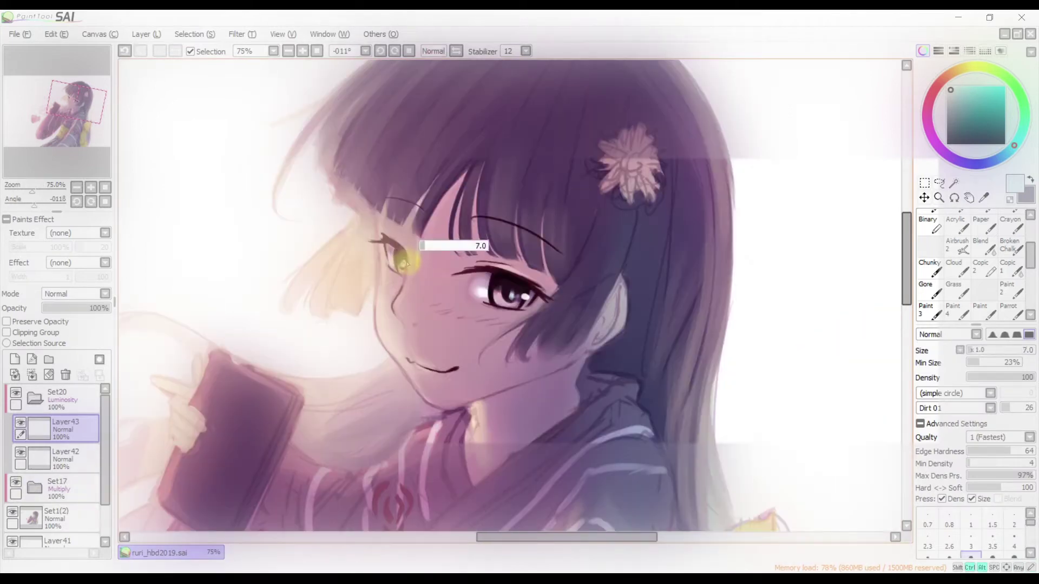
pyautogui.press('h')
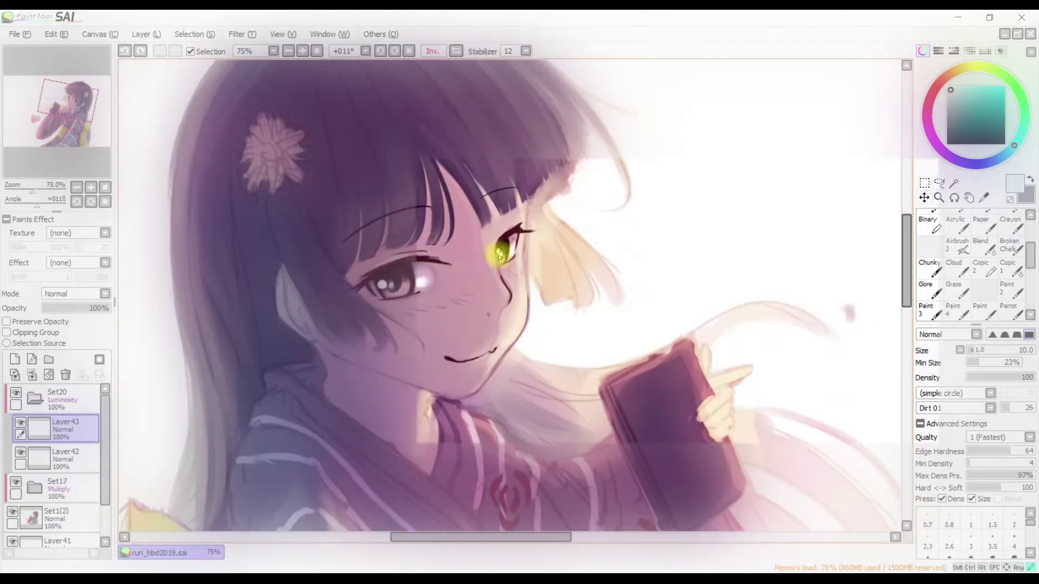
pyautogui.press('h')
# Refine the hair strands and skin around the outer corner of the near eye with sampled mauve and pink tones
pyautogui.keyDown('alt'); pyautogui.click(679, 311); pyautogui.keyUp('alt')
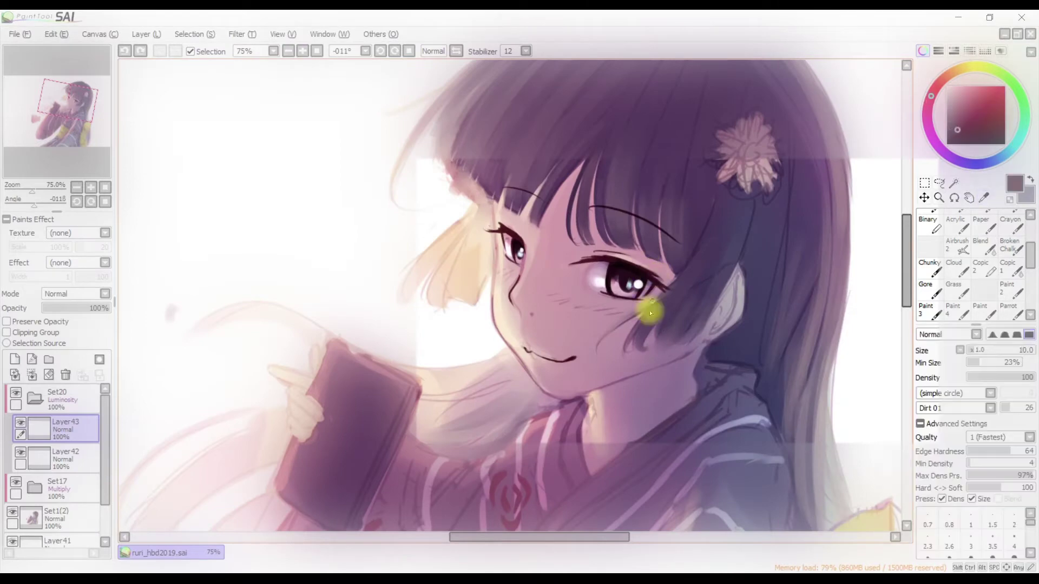
pyautogui.keyDown('ctrl'); pyautogui.keyDown('shift'); pyautogui.click(614, 327); pyautogui.keyUp('shift'); pyautogui.keyUp('ctrl')
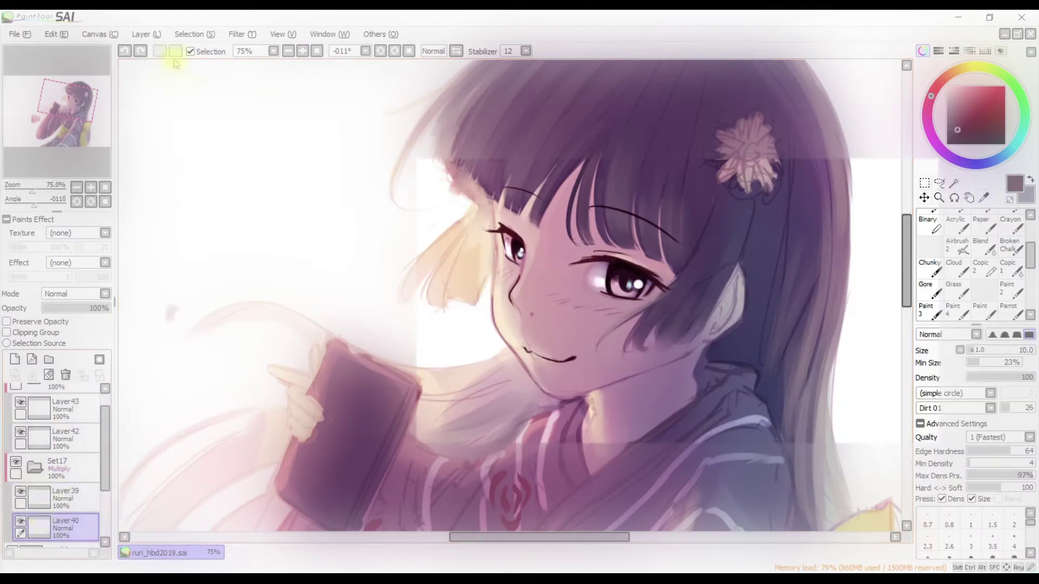
pyautogui.hotkey('ctrl', 'shift', 'n')
pyautogui.keyDown('alt'); pyautogui.click(644, 254); pyautogui.keyUp('alt')
pyautogui.moveTo(667, 219); pyautogui.dragTo(708, 224)
pyautogui.keyDown('ctrl'); pyautogui.keyDown('shift'); pyautogui.click(626, 220); pyautogui.keyUp('shift'); pyautogui.keyUp('ctrl')
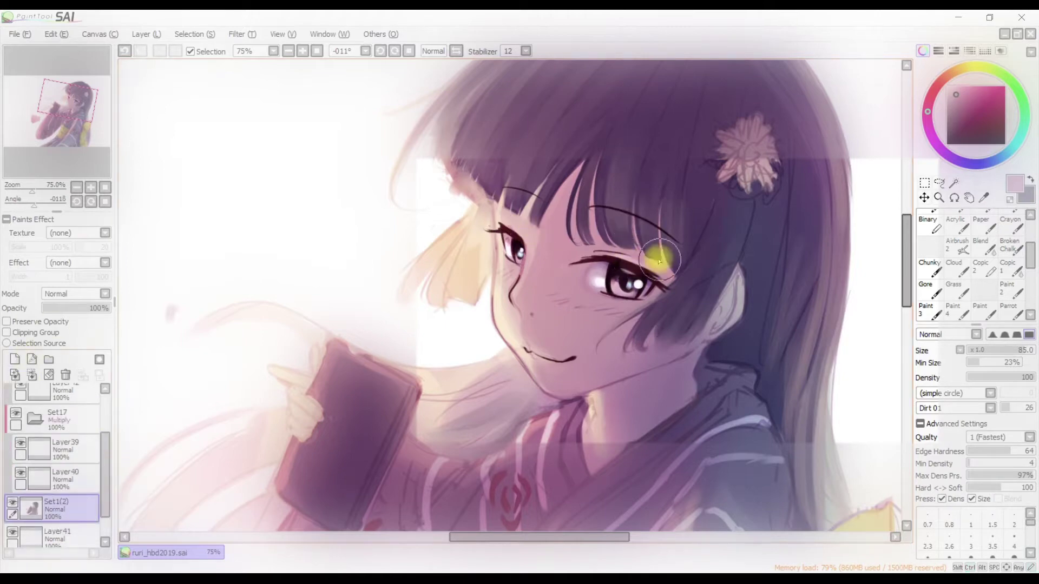
# Repaint the skin around the outer lashes of the far eye with sampled pink on Set1(2)
pyautogui.press('h')
pyautogui.press('h')
pyautogui.press('b')
pyautogui.keyDown('alt'); pyautogui.click(489, 233); pyautogui.keyUp('alt')
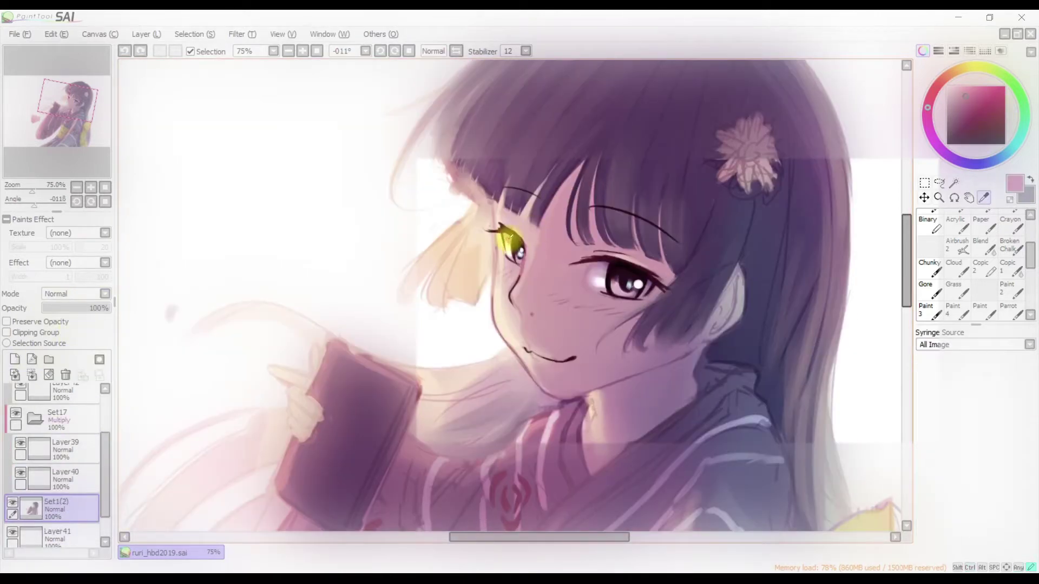
pyautogui.press('h')
pyautogui.press('h')
pyautogui.press('n')
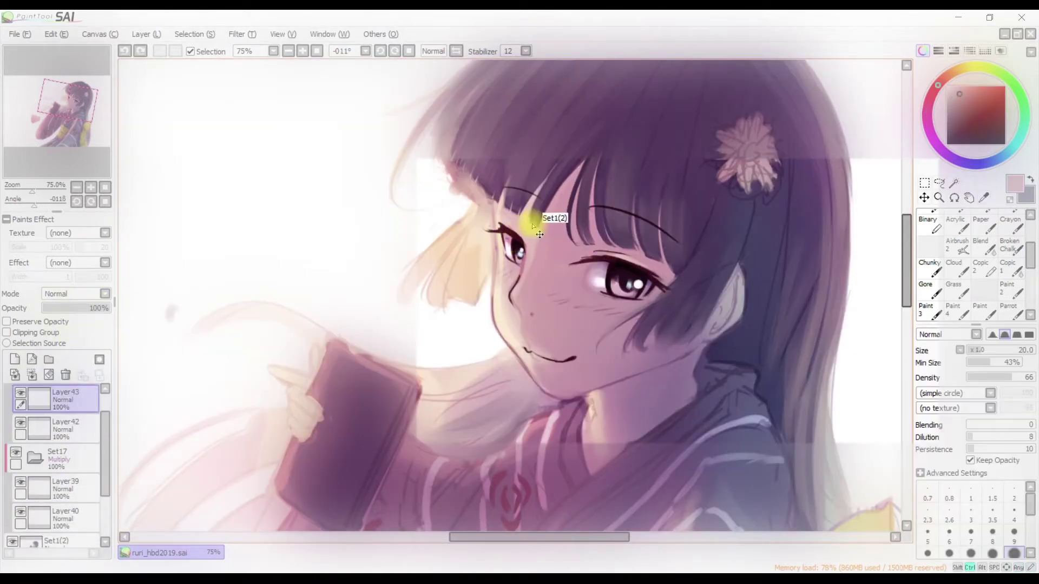
# Touch up the upper part of the far eye with a sampled greyish purple at brush size 5
pyautogui.keyDown('alt'); pyautogui.click(511, 241); pyautogui.keyUp('alt')
pyautogui.press('h')
pyautogui.press('h')
pyautogui.press('b')
pyautogui.keyDown('alt'); pyautogui.click(507, 235); pyautogui.keyUp('alt')
pyautogui.moveTo(510, 238); pyautogui.dragTo(508, 238)
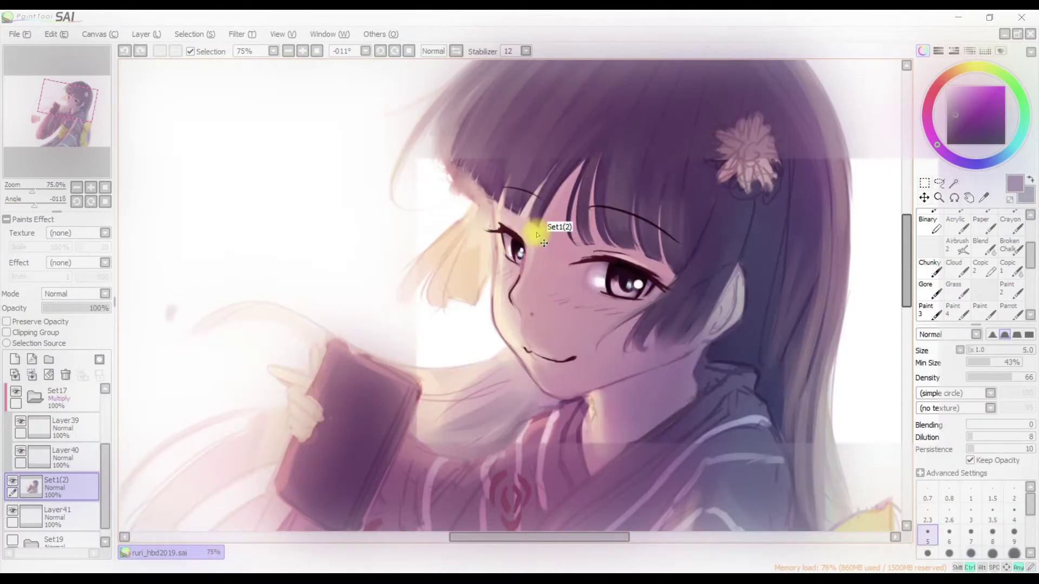
# Repaint the upper eyelid of the near eye with a sampled pink at brush size 15
pyautogui.scroll(-1, 519, 237)
pyautogui.scroll(1, 536, 234)
pyautogui.press('h')
pyautogui.press('n')
pyautogui.keyDown('alt'); pyautogui.click(622, 276); pyautogui.keyUp('alt')
pyautogui.press('h')
pyautogui.moveTo(485, 271)
pyautogui.mouseDown()
pyautogui.moveTo(532, 225)
pyautogui.moveTo(745, 304)
pyautogui.mouseUp()
pyautogui.keyDown('alt'); pyautogui.click(637, 272); pyautogui.keyUp('alt')
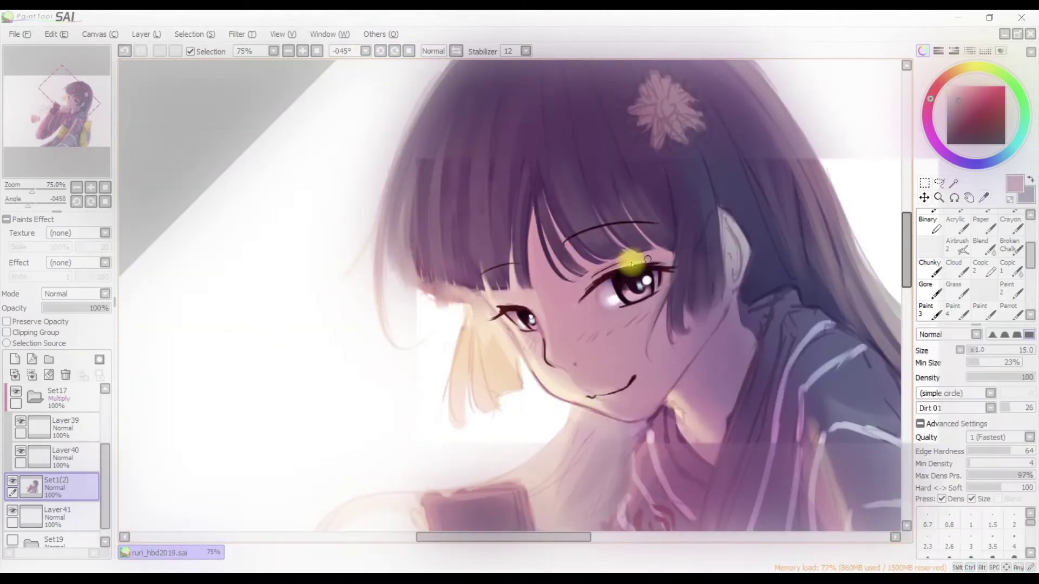
# Refine the outer eyelid and hair edge of the near eye with sampled mauve, starting at brush size 5
pyautogui.keyDown('alt'); pyautogui.click(611, 274); pyautogui.keyUp('alt')
pyautogui.press('[')
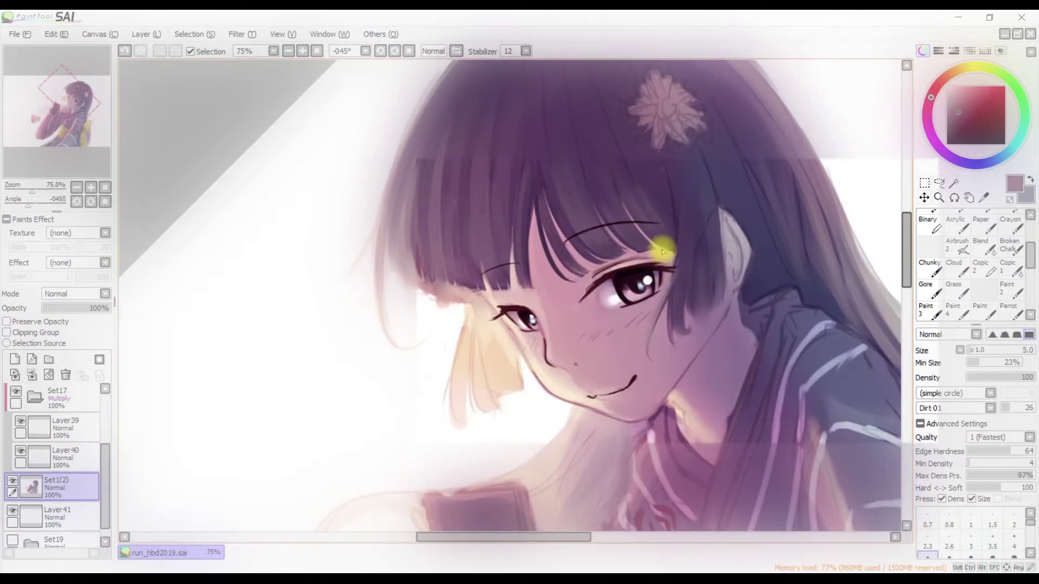
pyautogui.moveTo(662, 251); pyautogui.dragTo(679, 290)
pyautogui.press(']')
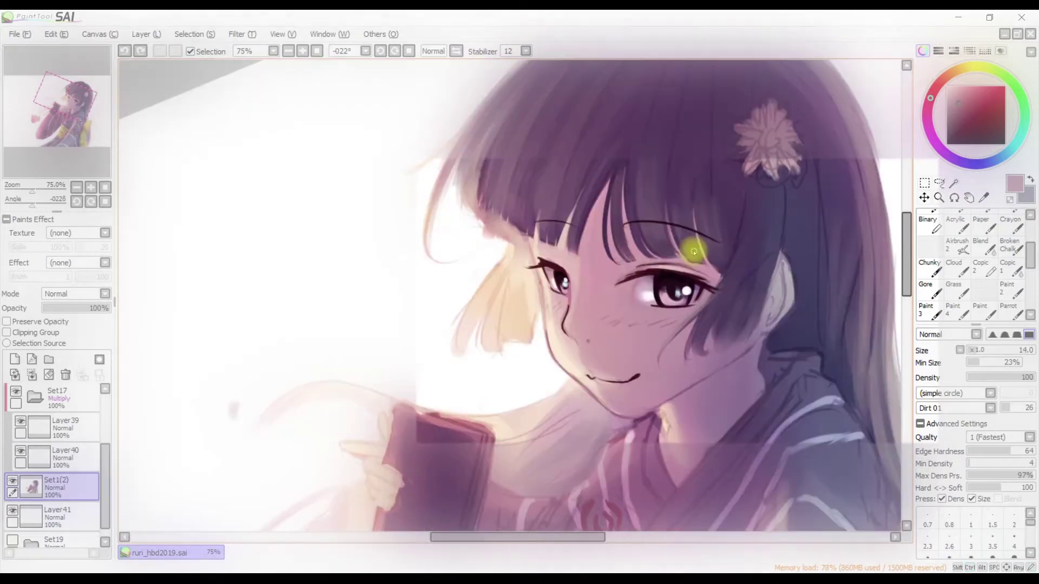
# Add a new layer clipped to Layer39 in Set17 and tint the line art around the eyes with pink at size 75
pyautogui.keyDown('ctrl'); pyautogui.click(693, 317); pyautogui.keyUp('ctrl')
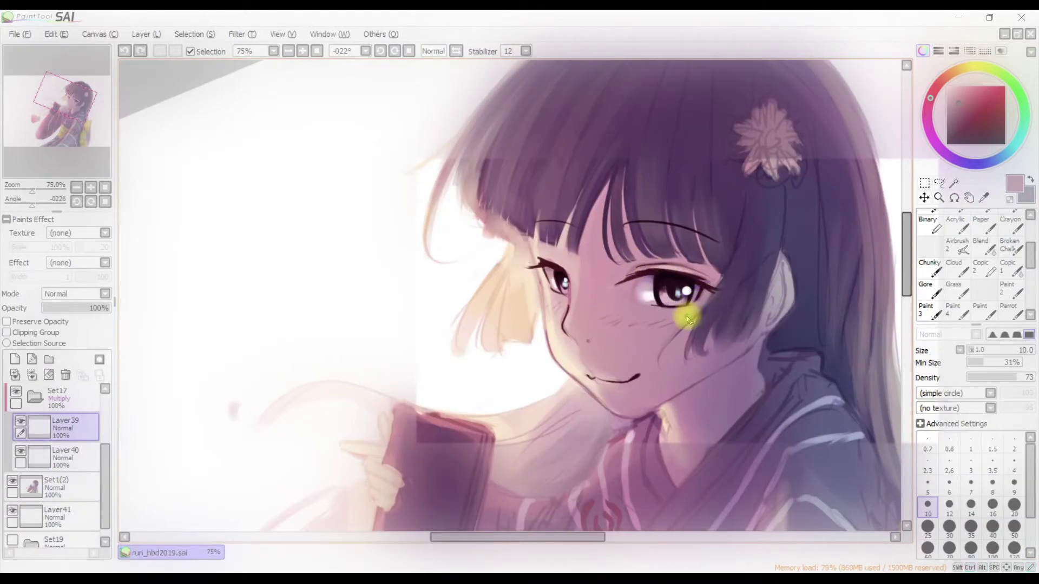
pyautogui.click(70, 394)
pyautogui.hotkey('ctrl', 'shift', 'n')
pyautogui.press('h')
pyautogui.press('h')
pyautogui.moveTo(54, 398)
pyautogui.mouseDown()
pyautogui.moveTo(48, 422)
pyautogui.moveTo(70, 441)
pyautogui.mouseUp()
pyautogui.press(']')
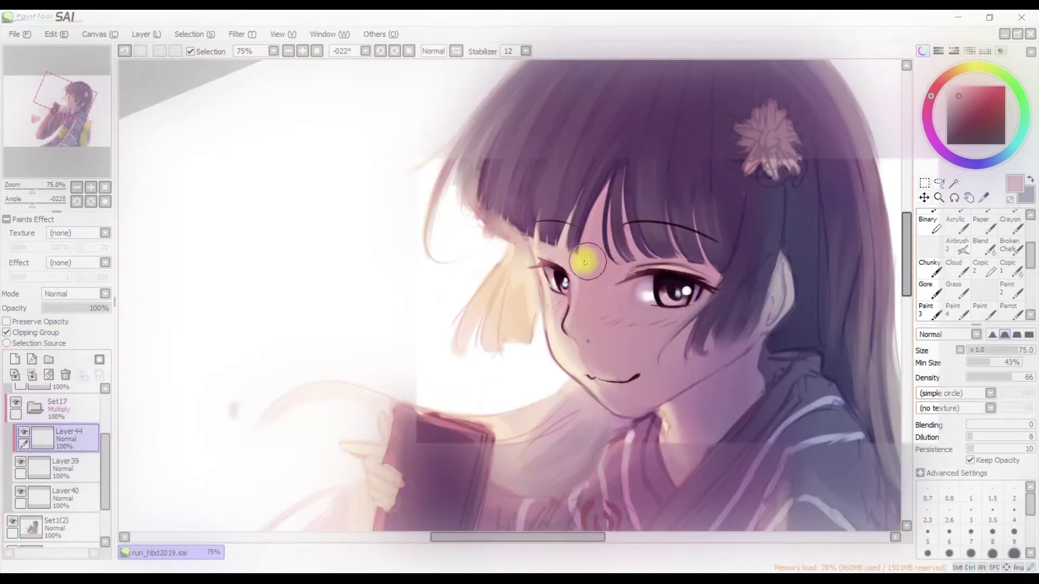
pyautogui.moveTo(654, 172)
pyautogui.mouseDown()
pyautogui.moveTo(738, 294)
pyautogui.moveTo(656, 184)
pyautogui.moveTo(769, 250)
pyautogui.mouseUp()
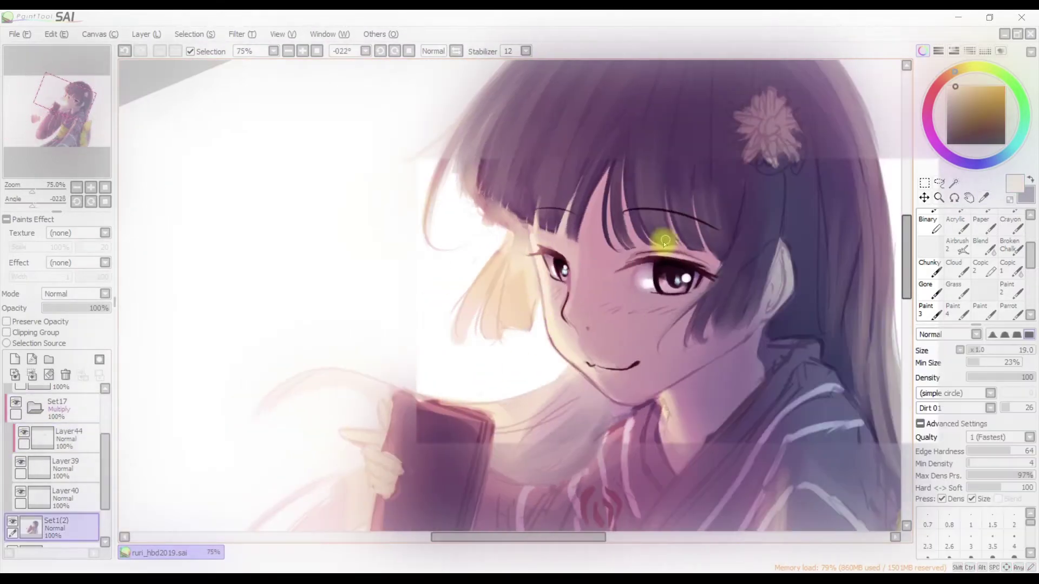
# Brighten the skin edge beside the far eye on Set1(2) with sampled cream and pale pink at brush sizes around 20 to 25
pyautogui.press('h')
pyautogui.press('h')
pyautogui.press('h')
pyautogui.press('h')
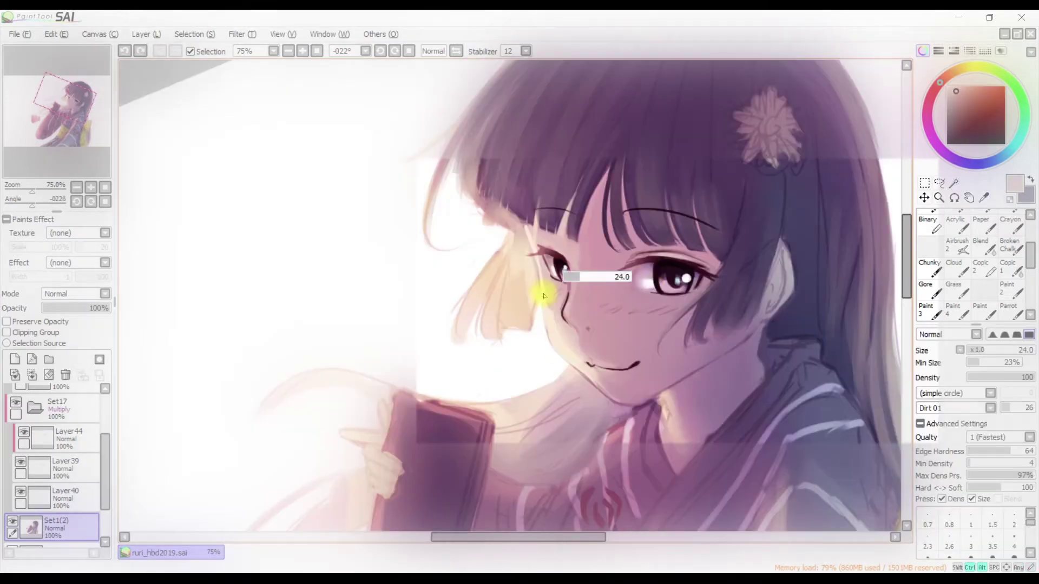
pyautogui.moveTo(544, 296); pyautogui.dragTo(536, 296)
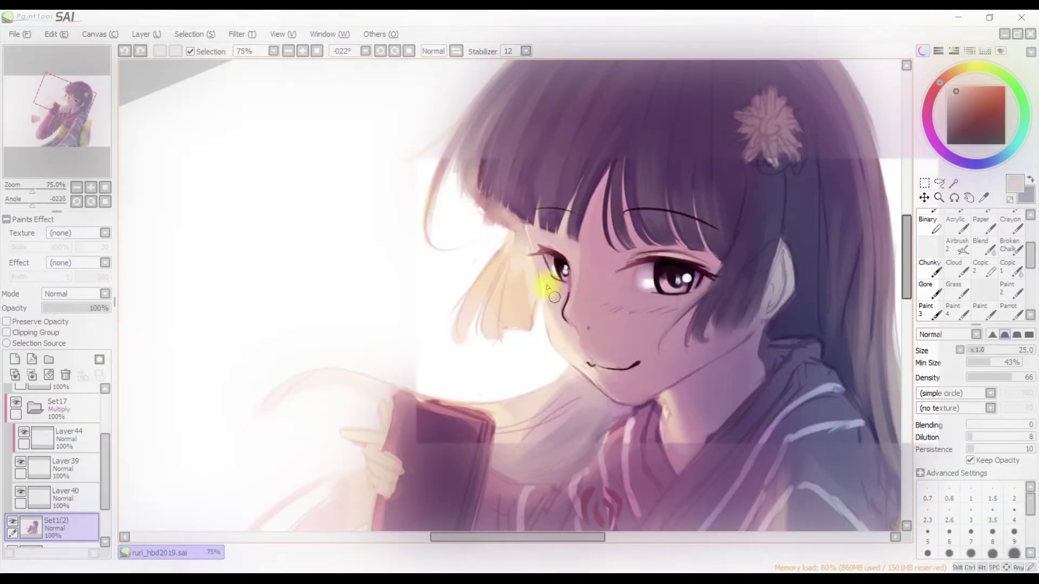
pyautogui.press('h')
pyautogui.press('h')
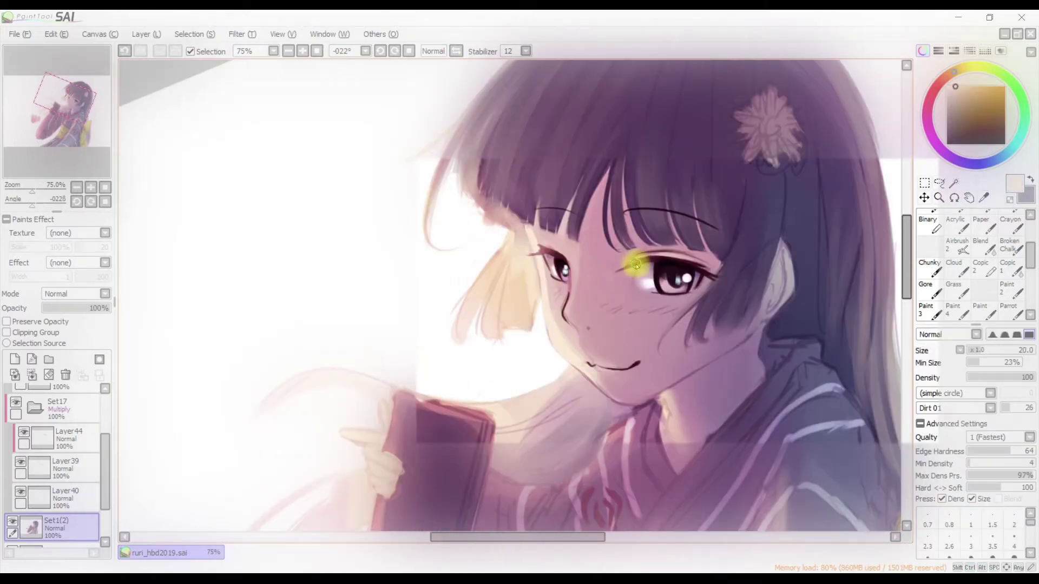
# Redraw the near corner of the smile on Layer39 in dark mauve at brush size 10
pyautogui.scroll(-2, 625, 262)
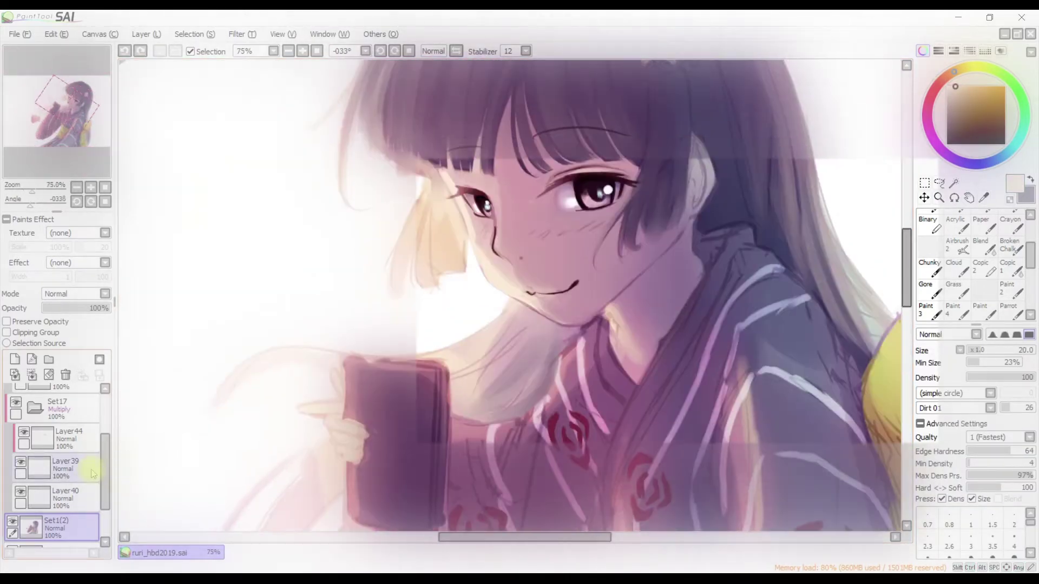
pyautogui.click(93, 474)
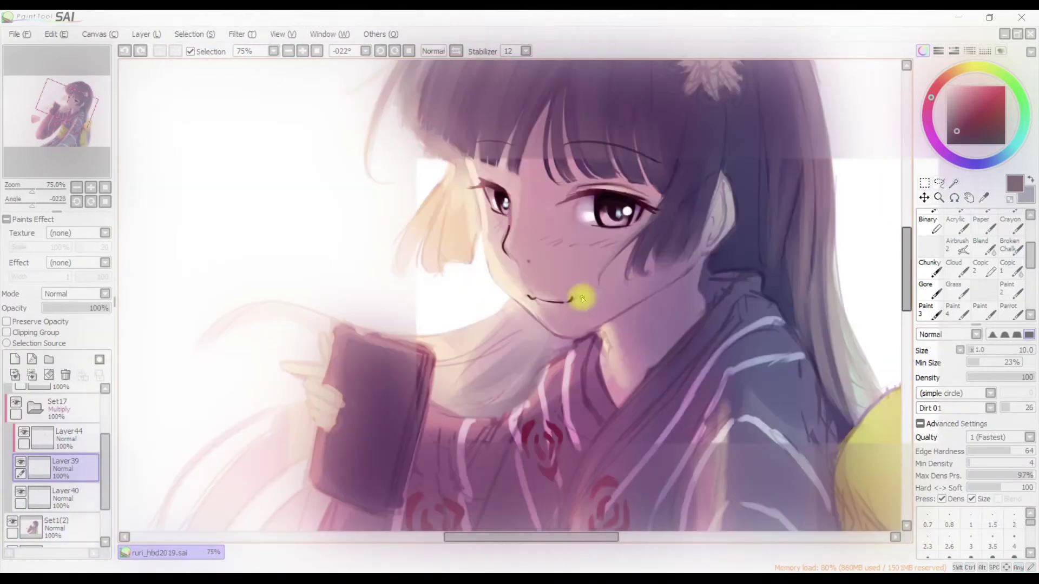
pyautogui.moveTo(563, 299); pyautogui.dragTo(572, 298)
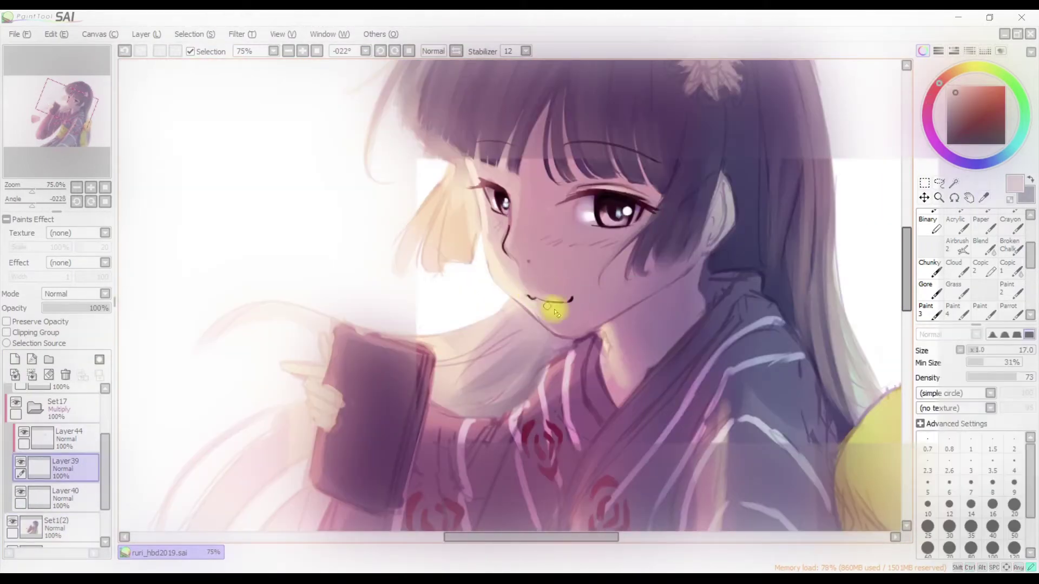
# Undo the last cheek stroke and paint the mouth opening on Set1(2) with sampled cream at about size 12
pyautogui.keyDown('ctrl'); pyautogui.click(565, 295); pyautogui.keyUp('ctrl')
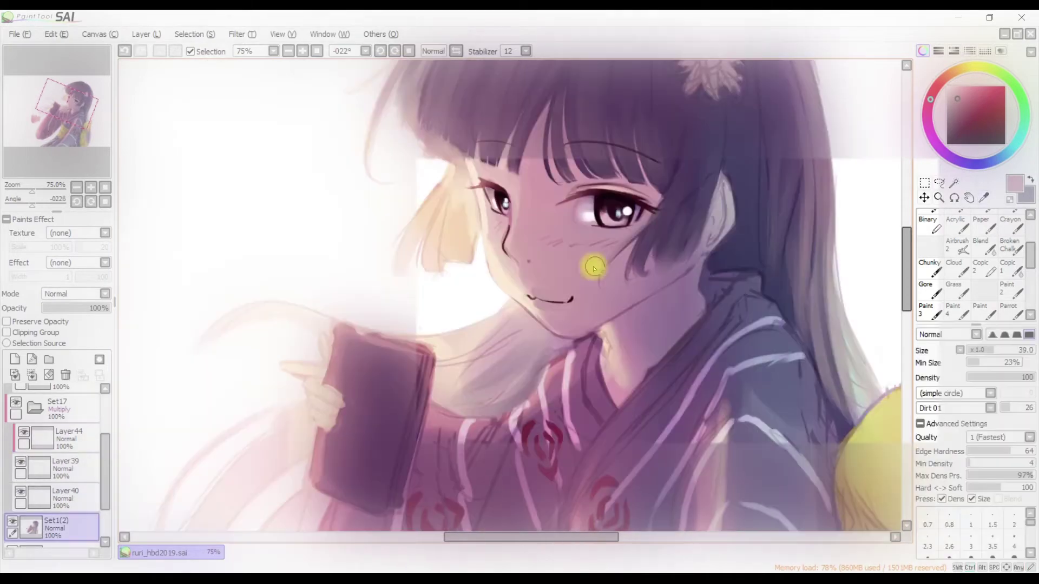
pyautogui.hotkey('ctrl', 'z')
pyautogui.press('h')
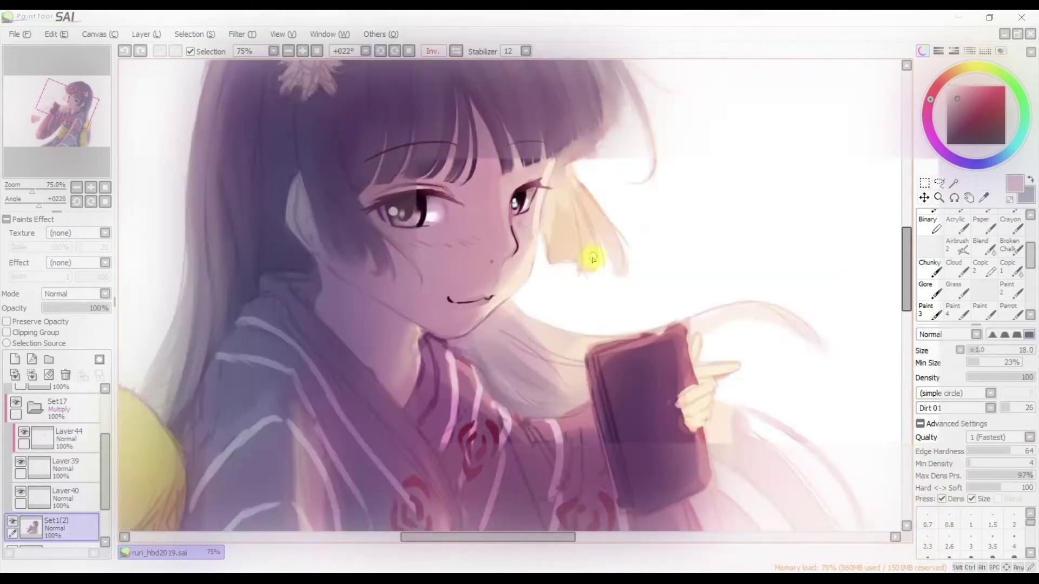
pyautogui.press('h')
pyautogui.keyDown('alt'); pyautogui.click(523, 296); pyautogui.keyUp('alt')
pyautogui.moveTo(528, 297); pyautogui.dragTo(558, 306)
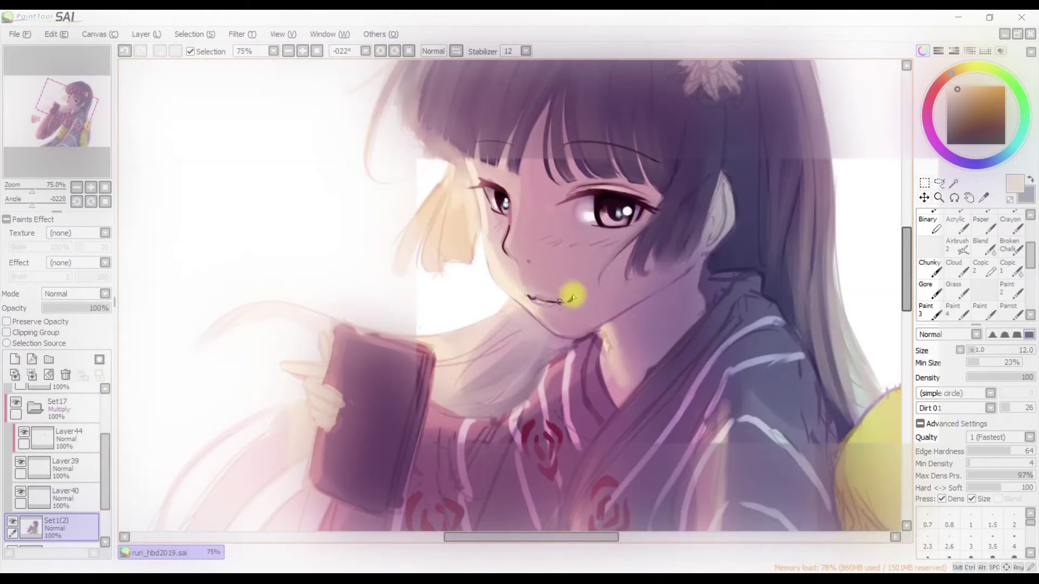
pyautogui.keyDown('ctrl'); pyautogui.click(555, 312); pyautogui.keyUp('ctrl')
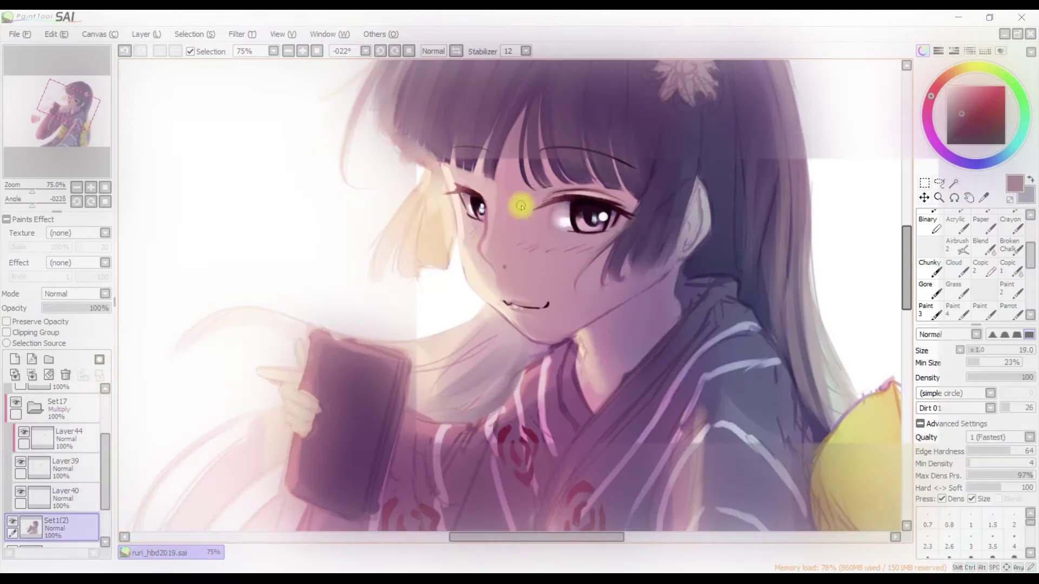
# Repaint the skin along the nose bridge between the eyes with reddish mauve tones, reducing the brush from size 19 to 7
pyautogui.moveTo(522, 204)
pyautogui.mouseDown()
pyautogui.moveTo(487, 191)
pyautogui.moveTo(487, 224)
pyautogui.moveTo(481, 201)
pyautogui.mouseUp()
pyautogui.keyDown('ctrl'); pyautogui.click(495, 251); pyautogui.keyUp('ctrl')
pyautogui.scroll(2, 511, 225)
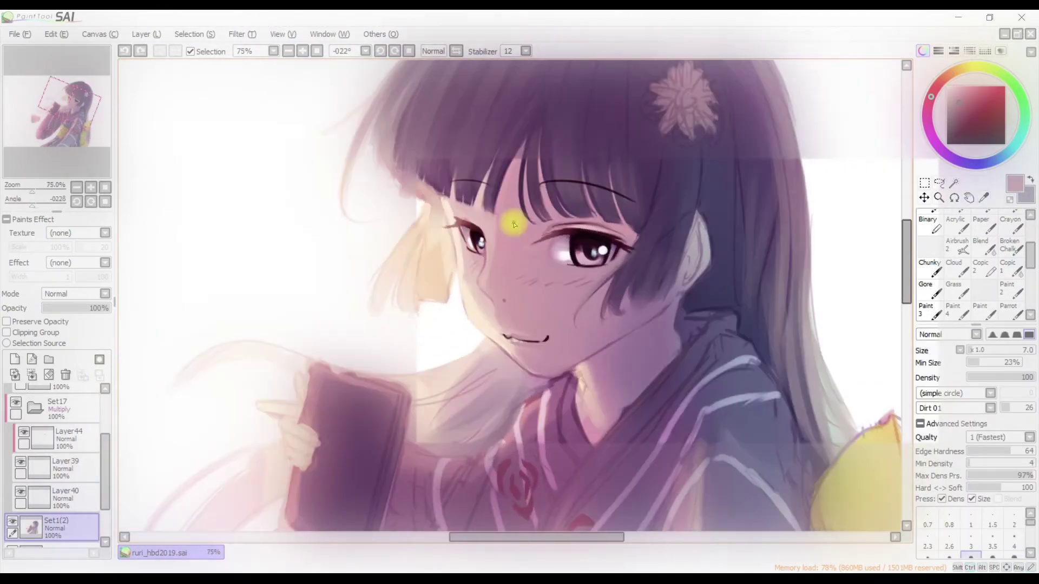
pyautogui.press('h')
pyautogui.press('h')
# Touch up the far cheek with a color sampled beside the face contour, adjusting the brush size
pyautogui.keyDown('alt'); pyautogui.click(473, 290); pyautogui.keyUp('alt')
pyautogui.press(']')
pyautogui.press(']')
pyautogui.press(']')
pyautogui.press(']')
pyautogui.press(']')
pyautogui.press('[')
pyautogui.press('[')
pyautogui.press('[')
# Repaint the nose bridge beside the far eye with a color sampled there, using a smaller brush
pyautogui.press('h')
pyautogui.press('h')
pyautogui.keyDown('alt'); pyautogui.click(496, 243); pyautogui.keyUp('alt')
pyautogui.press('[')
pyautogui.press('[')
pyautogui.press('[')
pyautogui.press('[')
pyautogui.press('h')
pyautogui.press('h')
pyautogui.moveTo(499, 294)
pyautogui.mouseDown()
pyautogui.moveTo(529, 260)
pyautogui.moveTo(492, 178)
pyautogui.mouseUp()
# Draw a fine dark mauve line at the inner corner of the far eye along the nose bridge at size 4
pyautogui.press('[')
pyautogui.press('[')
pyautogui.press('[')
pyautogui.press('[')
pyautogui.press('[')
pyautogui.press('h')
pyautogui.press('h')
pyautogui.moveTo(489, 257)
pyautogui.mouseDown()
pyautogui.moveTo(540, 170)
pyautogui.moveTo(501, 258)
pyautogui.mouseUp()
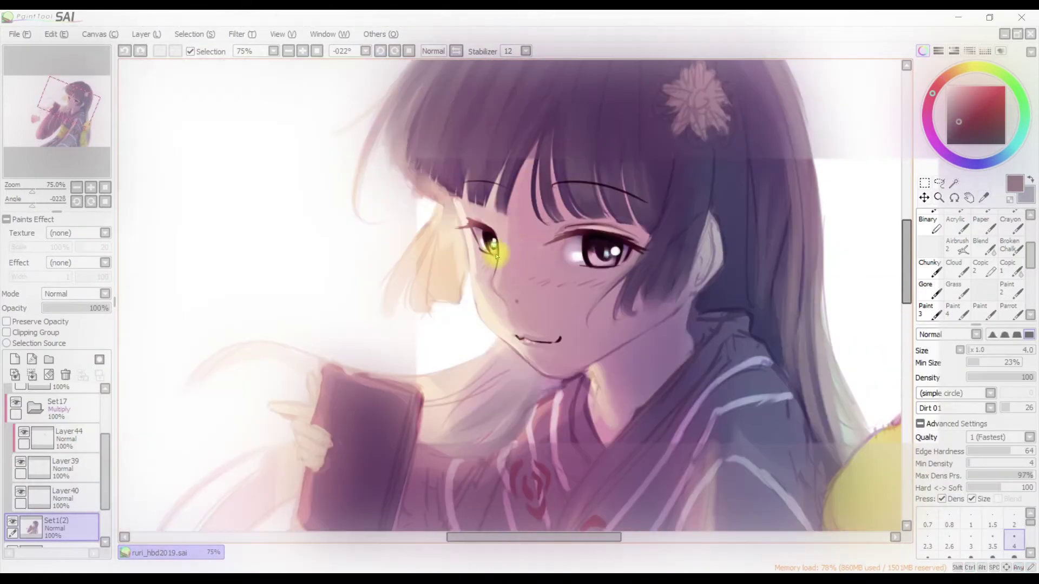
# Shade the side of the nose with sampled mauve pink at size 31 and blend the shading softly
pyautogui.press('b')
pyautogui.moveTo(530, 220); pyautogui.dragTo(499, 271)
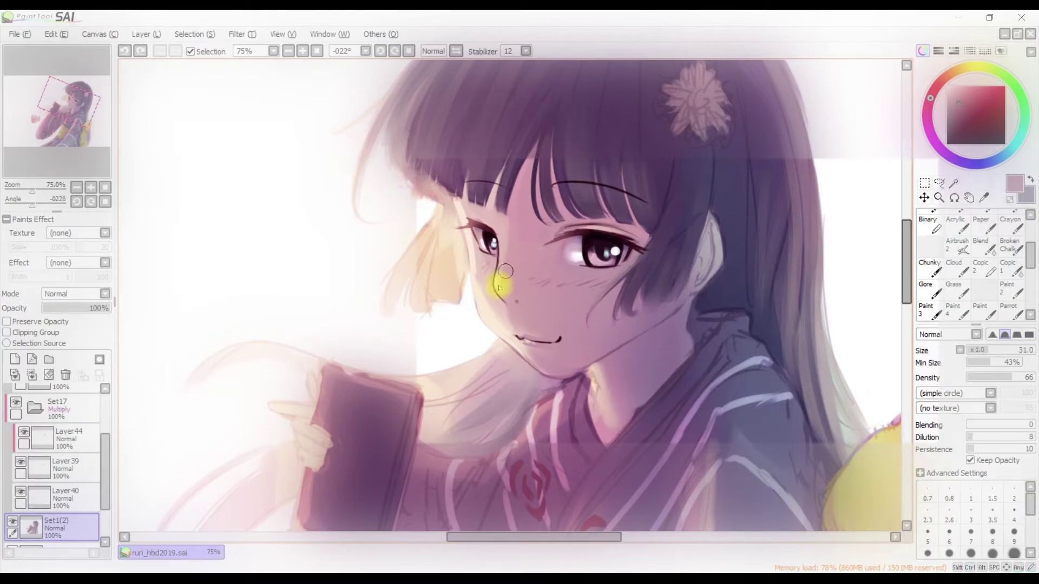
pyautogui.moveTo(559, 186)
pyautogui.mouseDown()
pyautogui.moveTo(566, 239)
pyautogui.moveTo(507, 264)
pyautogui.moveTo(517, 279)
pyautogui.mouseUp()
pyautogui.press('b')
pyautogui.press('b')
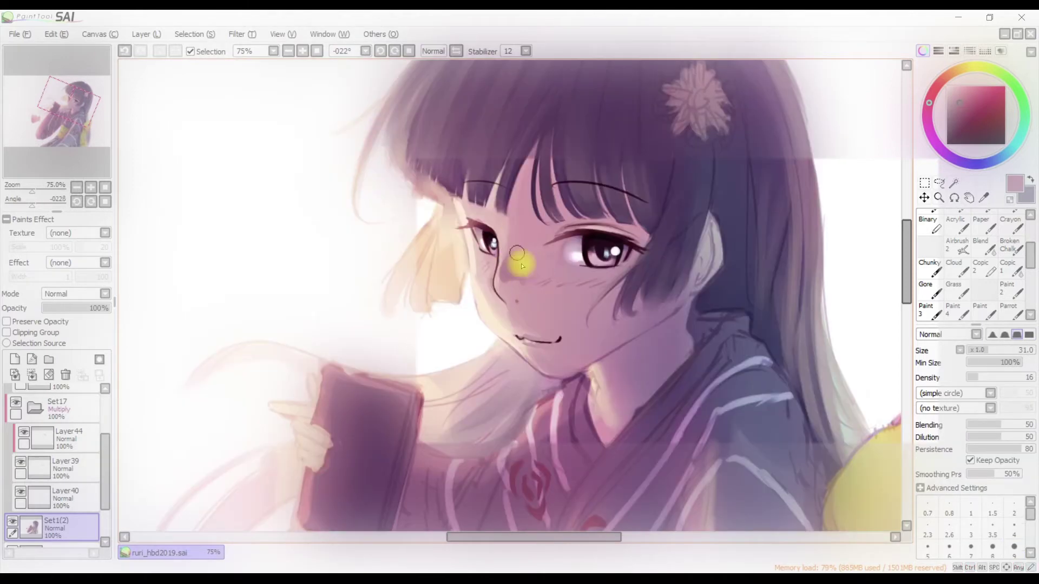
pyautogui.press('b')
pyautogui.press('[')
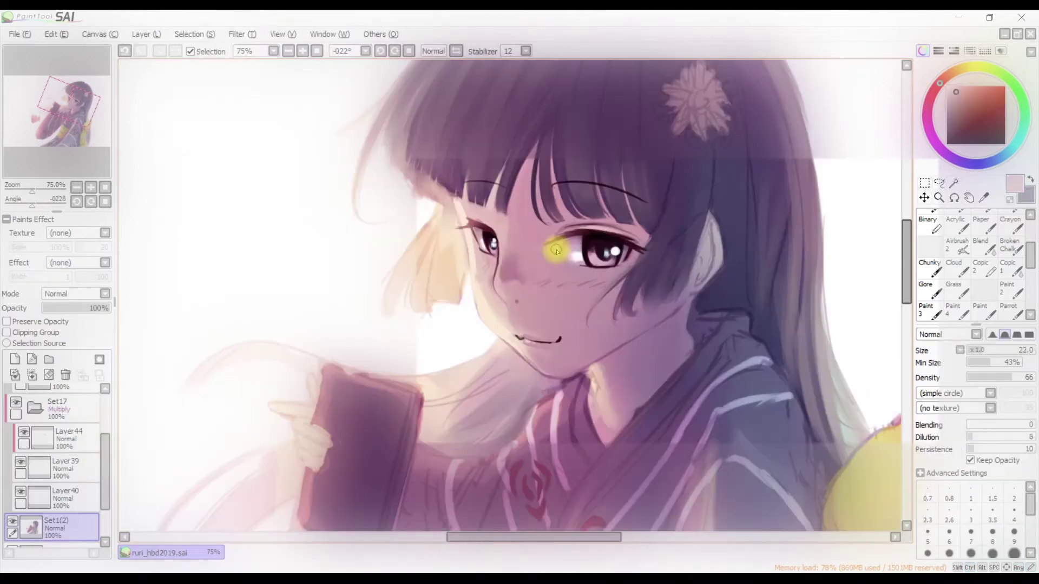
# Rework the edge of the nose shadow with colors sampled from the face on Set1(2)
pyautogui.keyDown('alt'); pyautogui.click(515, 264); pyautogui.keyUp('alt')
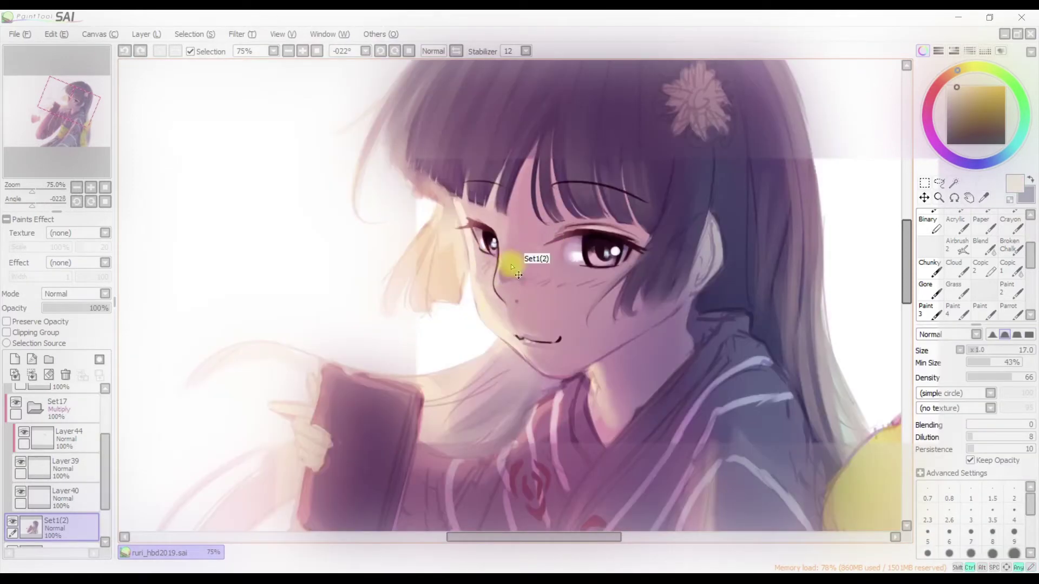
pyautogui.press('n')
pyautogui.scroll(-2, 514, 224)
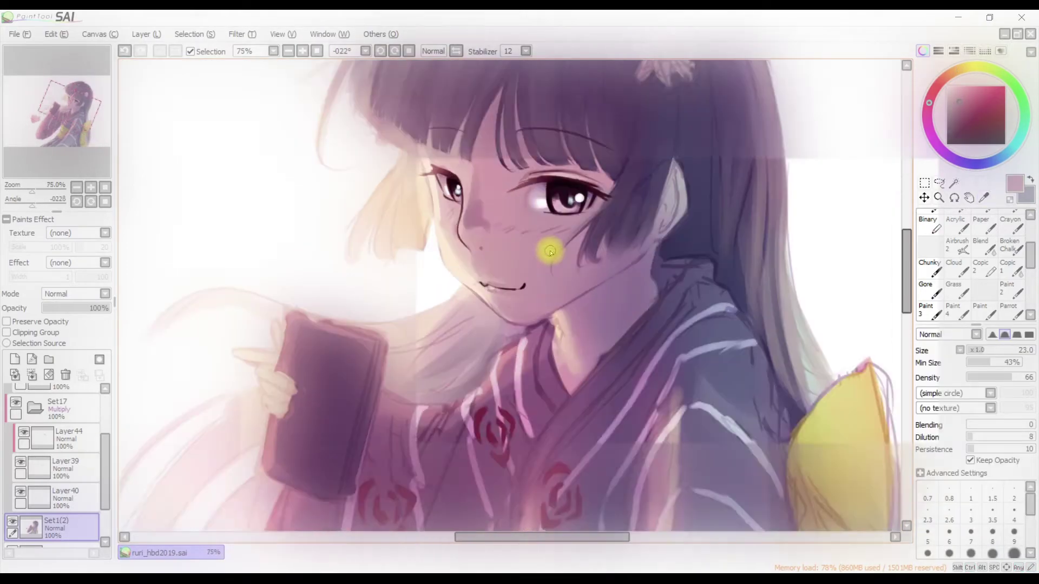
# Retouch the nose bridge and adjoining cheek with colors sampled from the face, comparing the face in mirrored view
pyautogui.press('h')
pyautogui.press('h')
pyautogui.press('h')
pyautogui.press('h')
pyautogui.press('alt')
pyautogui.press('h')
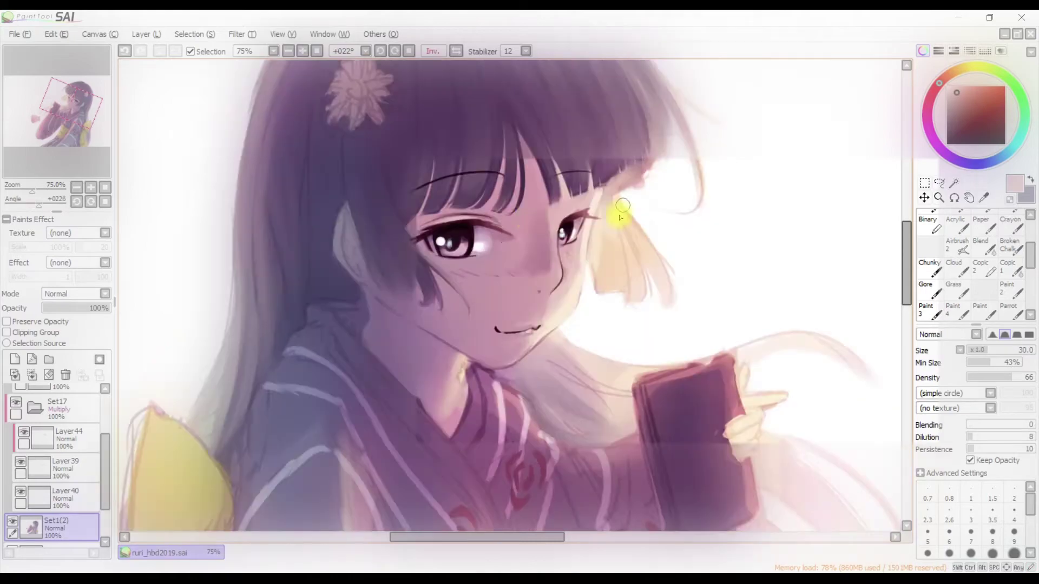
pyautogui.keyDown('alt'); pyautogui.click(626, 225); pyautogui.keyUp('alt')
pyautogui.press('h')
pyautogui.keyDown('alt'); pyautogui.click(511, 254); pyautogui.keyUp('alt')
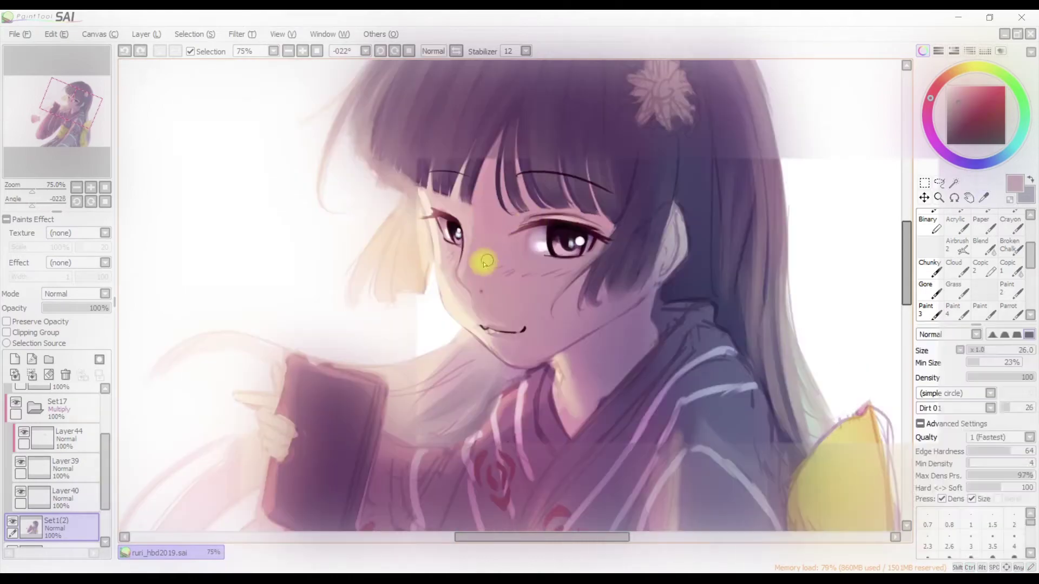
pyautogui.press('h')
pyautogui.press('h')
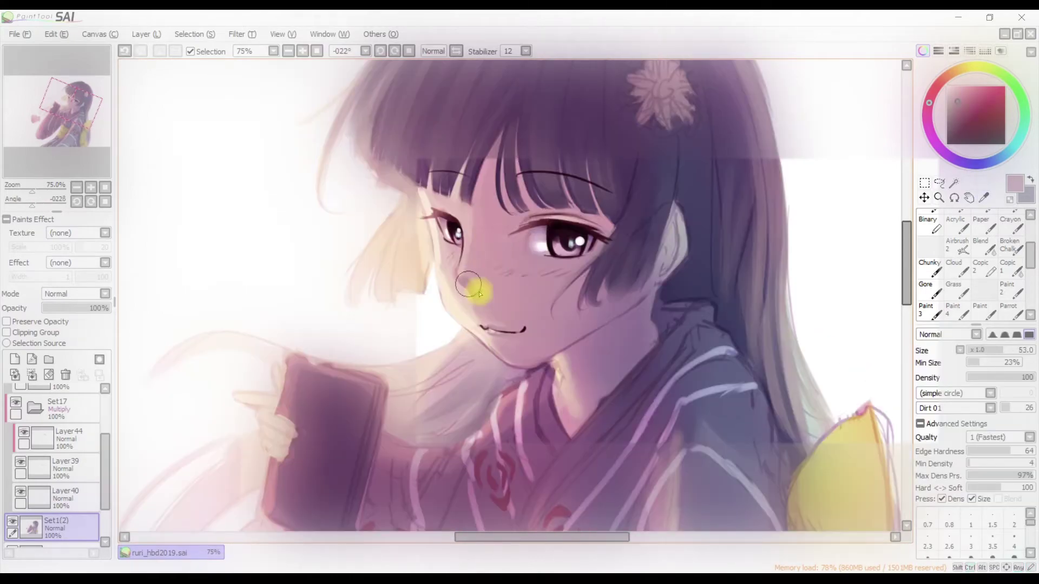
# Touch up the far eye with a sampled pale cream color and a size 6 brush
pyautogui.keyDown('alt'); pyautogui.click(637, 225); pyautogui.keyUp('alt')
pyautogui.press('h')
pyautogui.press('h')
pyautogui.press('h')
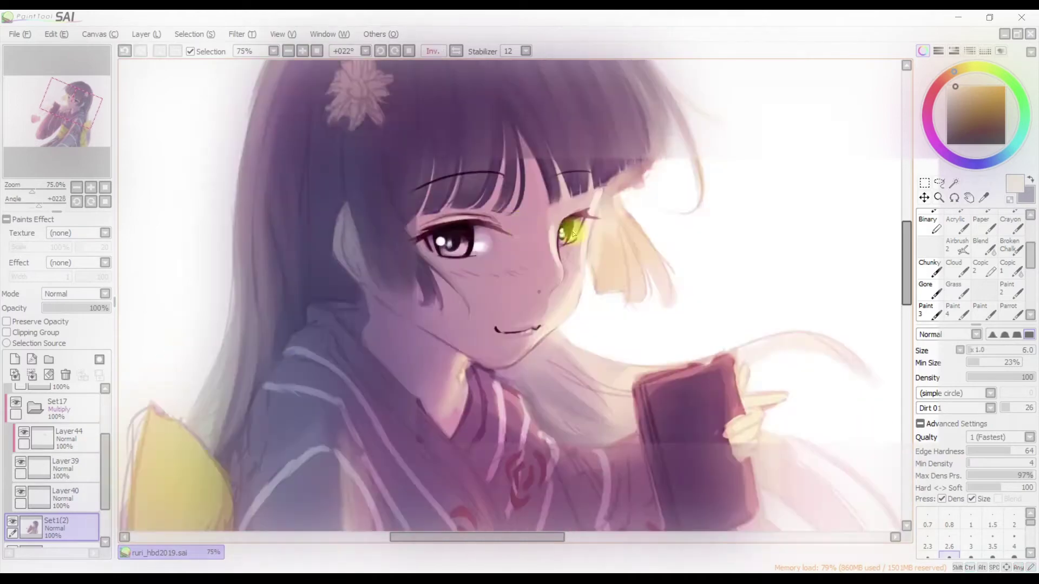
pyautogui.press('h')
pyautogui.press('[')
pyautogui.press('[')
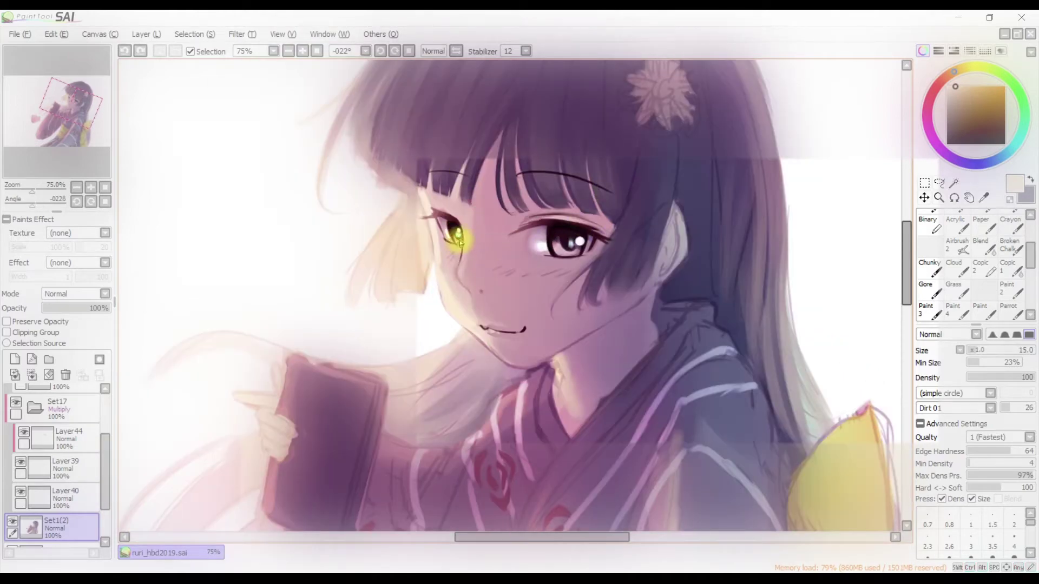
# Rework the lit edge of the nose and far cheek with a sampled skin color and a small soft brush
pyautogui.press('h')
pyautogui.press('h')
pyautogui.press('h')
pyautogui.press('h')
pyautogui.press('b')
pyautogui.keyDown('alt'); pyautogui.click(505, 313); pyautogui.keyUp('alt')
pyautogui.press('h')
pyautogui.press('h')
pyautogui.moveTo(611, 261)
pyautogui.mouseDown()
pyautogui.moveTo(622, 239)
pyautogui.moveTo(615, 174)
pyautogui.moveTo(537, 266)
pyautogui.mouseUp()
pyautogui.press('n')
pyautogui.press('b')
pyautogui.press('h')
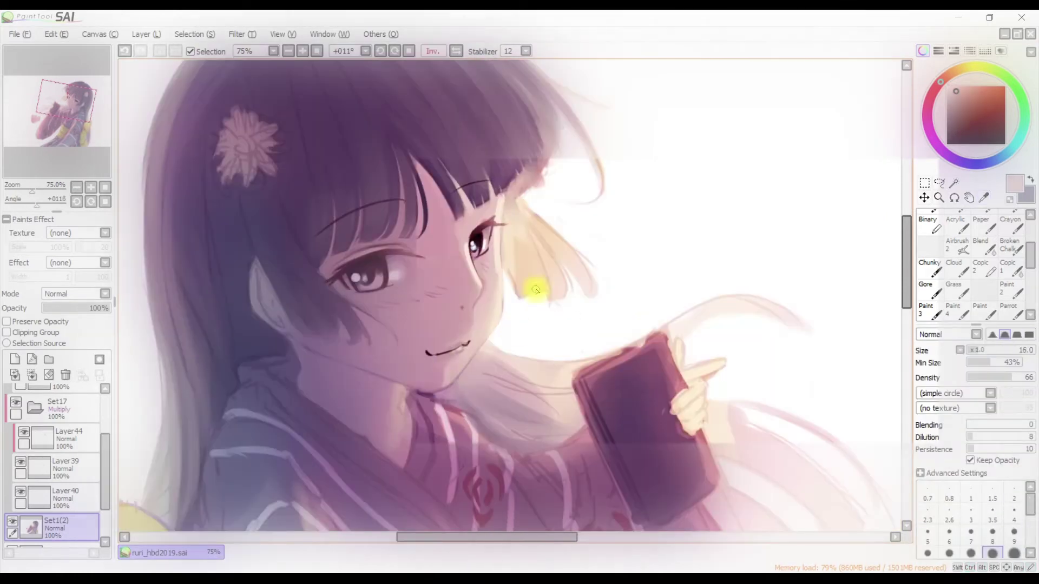
# Soften the shading around the nose with the soft brush at up to size 33, checking the face mirrored and zoomed out
pyautogui.press('h')
pyautogui.press('h')
pyautogui.press('h')
pyautogui.press('h')
pyautogui.press('h')
pyautogui.press('h')
pyautogui.press('h')
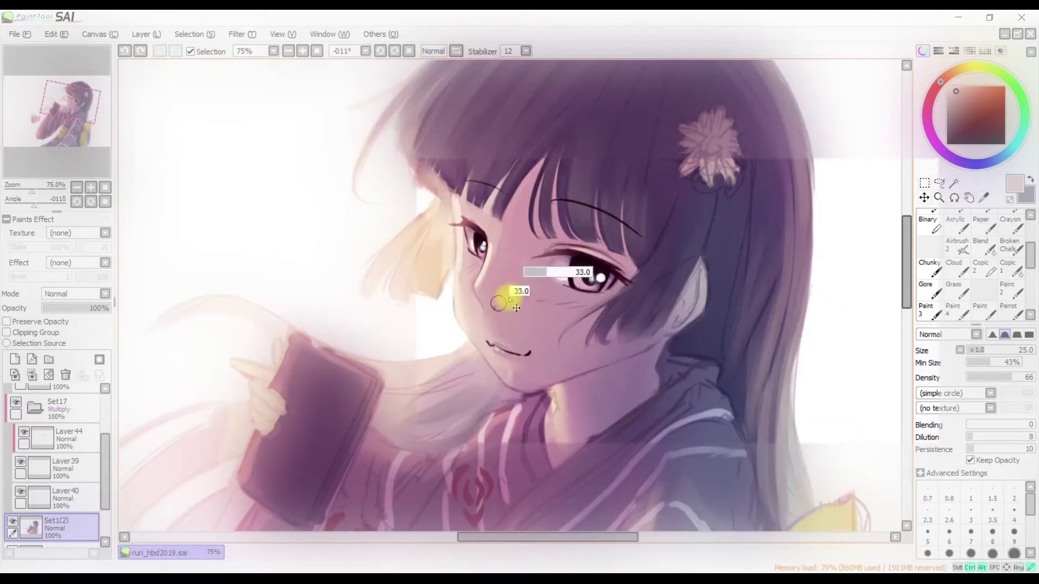
pyautogui.press('h')
pyautogui.press('h')
pyautogui.scroll(-1, 568, 252)
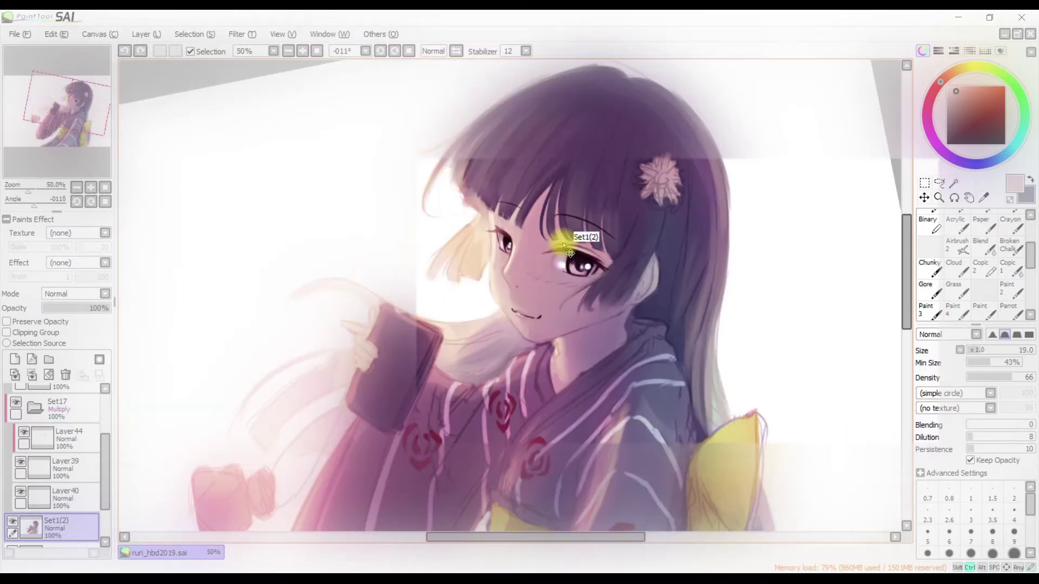
# Refine the underside of the chin where it meets the neck, using a fine size 2 brush and sampled skin colors
pyautogui.scroll(1, 566, 303)
pyautogui.keyDown('ctrl'); pyautogui.keyDown('alt'); pyautogui.moveTo(567, 348); pyautogui.dragTo(552, 361); pyautogui.keyUp('alt'); pyautogui.keyUp('ctrl')
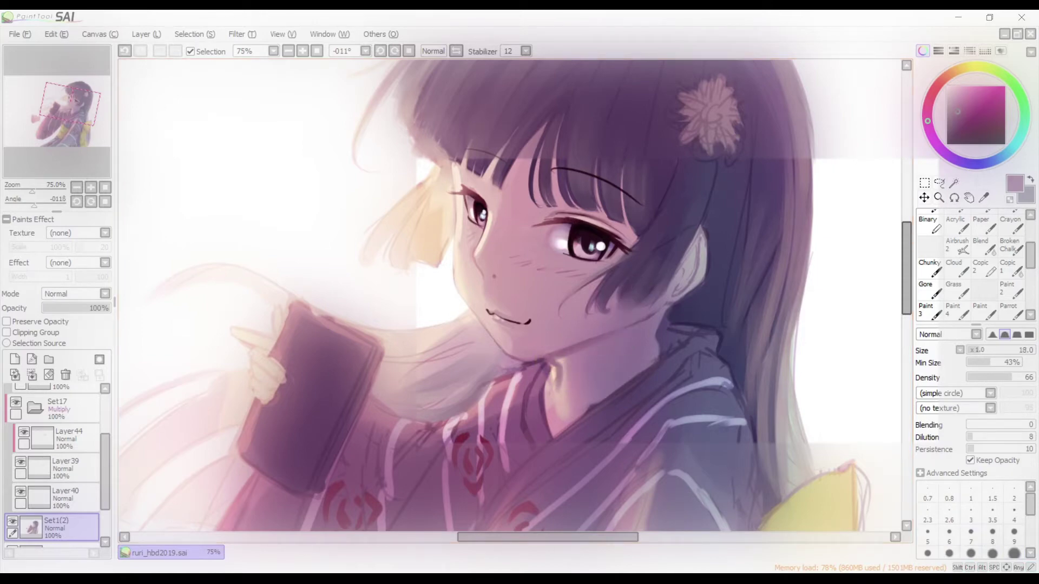
pyautogui.press('b')
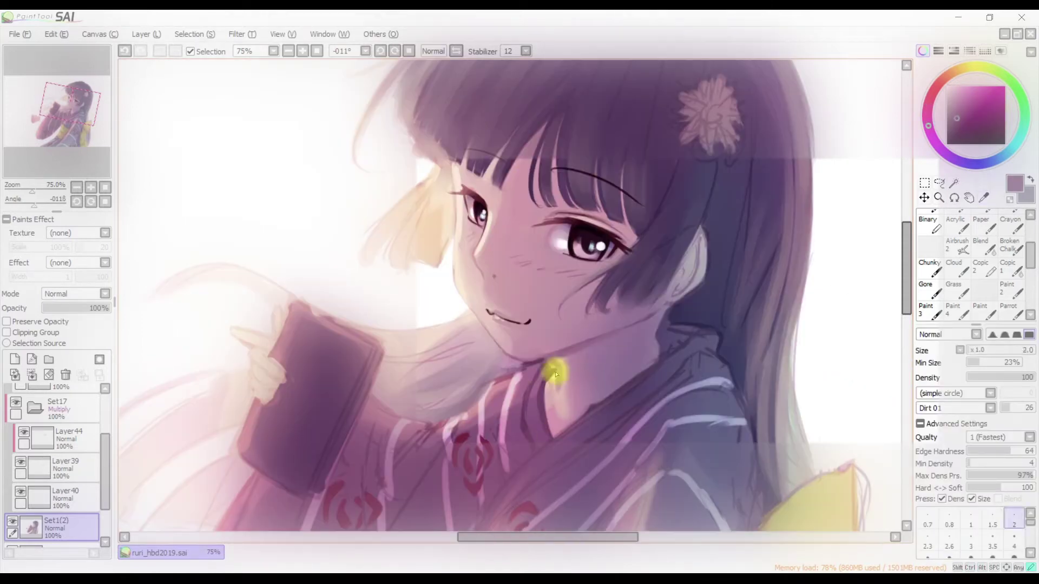
pyautogui.press('h')
pyautogui.press('h')
pyautogui.keyDown('alt'); pyautogui.click(547, 324); pyautogui.keyUp('alt')
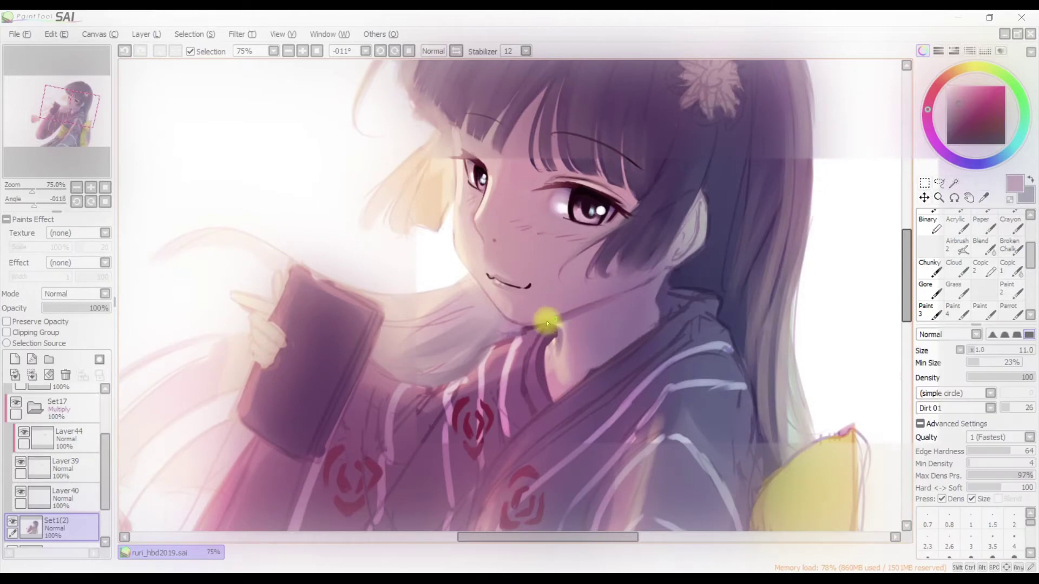
pyautogui.press('Delete')
pyautogui.press('End')
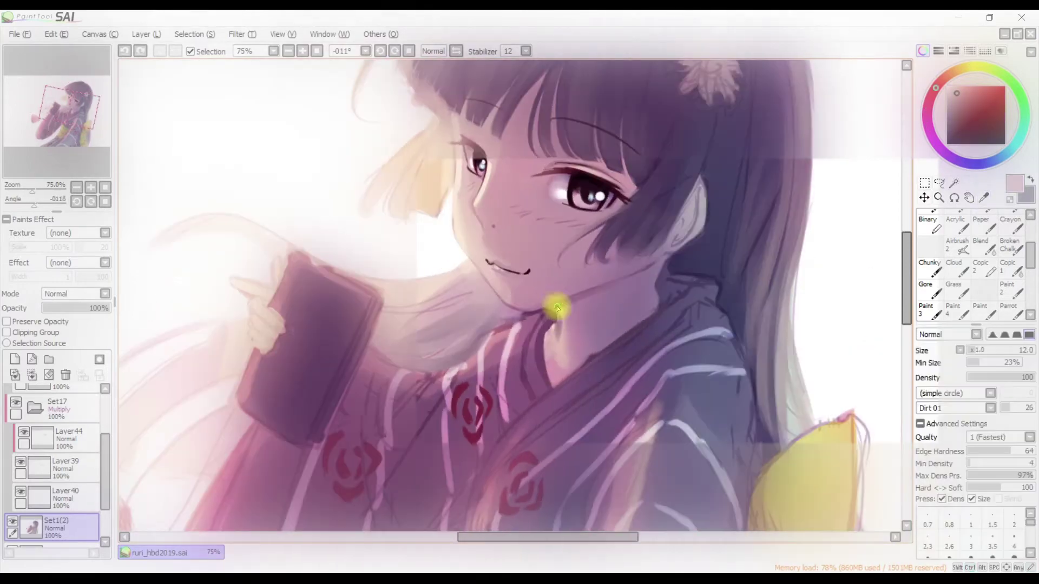
# Darken the inner edge of the kimono collar below the chin and sample a mauve for the neck shading
pyautogui.press('b')
pyautogui.press('n')
pyautogui.press('Insert')
pyautogui.press('Insert')
pyautogui.press('Insert')
pyautogui.press('Insert')
pyautogui.keyDown('alt'); pyautogui.click(557, 353); pyautogui.keyUp('alt')
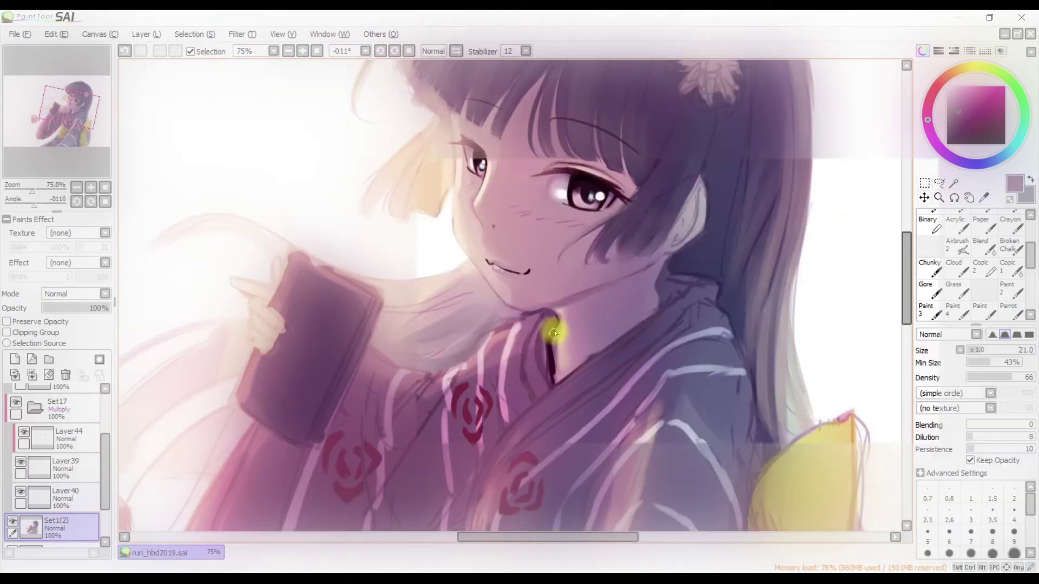
# Blend the shadow under the chin and along the front collar with colors sampled from the surrounding area
pyautogui.press('Insert')
pyautogui.press('Insert')
pyautogui.keyDown('alt'); pyautogui.click(523, 326); pyautogui.keyUp('alt')
pyautogui.press('Insert')
pyautogui.press('Insert')
pyautogui.keyDown('alt'); pyautogui.click(543, 334); pyautogui.keyUp('alt')
pyautogui.press('Insert')
pyautogui.press('Insert')
pyautogui.keyDown('alt'); pyautogui.click(549, 325); pyautogui.keyUp('alt')
pyautogui.press('Insert')
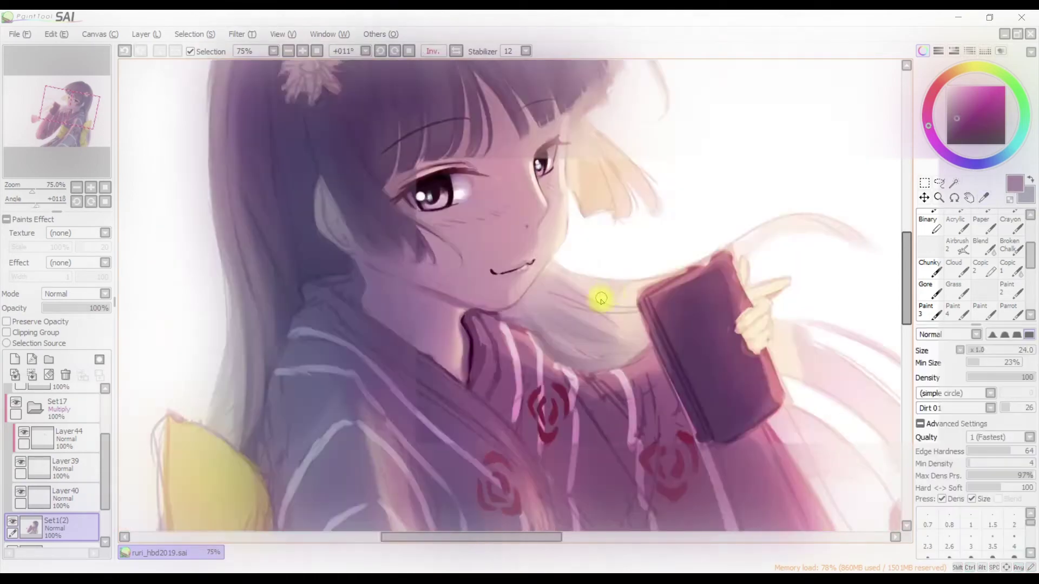
# Clean up the chin contour above the collar with sampled colors and a smaller brush
pyautogui.press('Insert')
pyautogui.keyDown('alt'); pyautogui.click(550, 325); pyautogui.keyUp('alt')
pyautogui.press('[')
pyautogui.press('[')
pyautogui.keyDown('alt'); pyautogui.click(508, 358); pyautogui.keyUp('alt')
pyautogui.press('Delete')
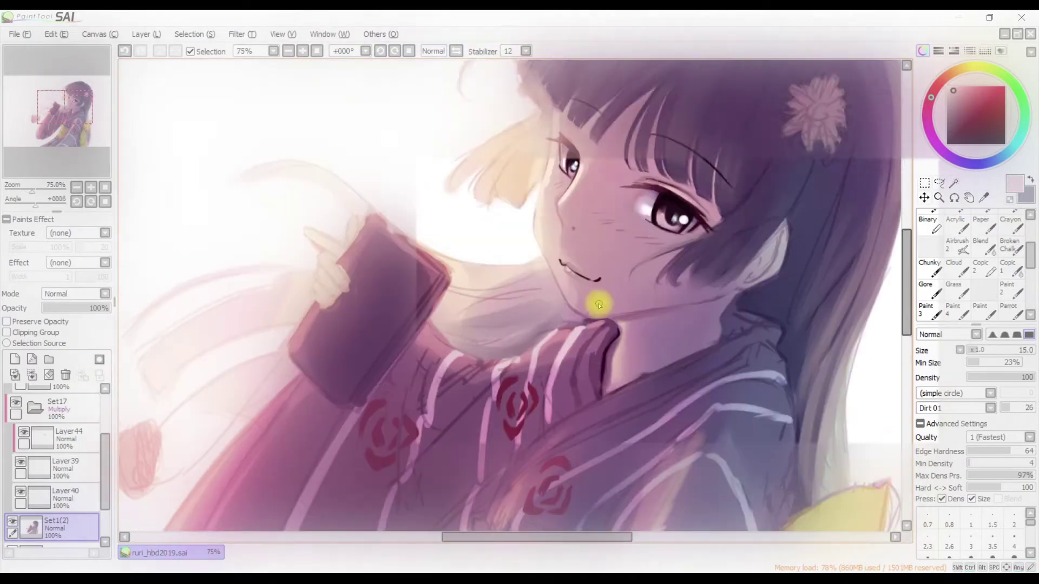
# Retouch the chin with sampled face colors and rework the dark inner collar edge at size 9
pyautogui.press('Insert')
pyautogui.press(']')
pyautogui.keyDown('alt'); pyautogui.click(654, 247); pyautogui.keyUp('alt')
pyautogui.keyDown('alt'); pyautogui.click(608, 268); pyautogui.keyUp('alt')
pyautogui.press('Insert')
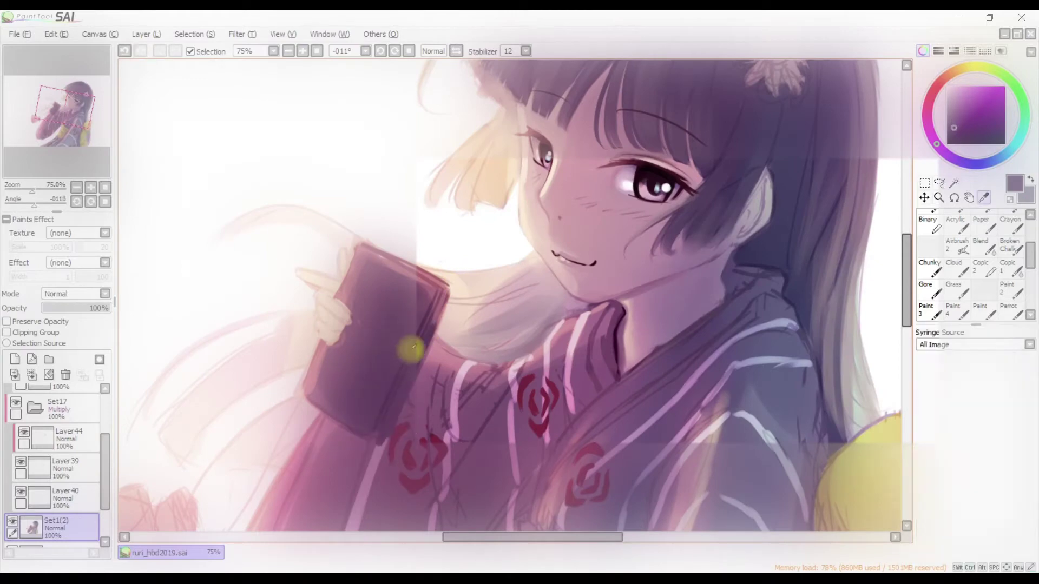
pyautogui.press('End')
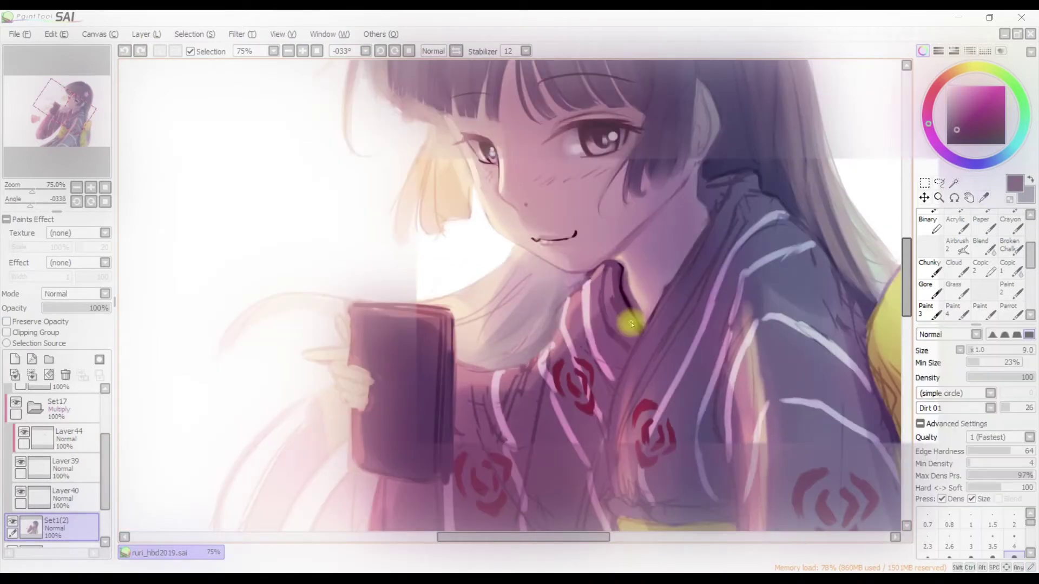
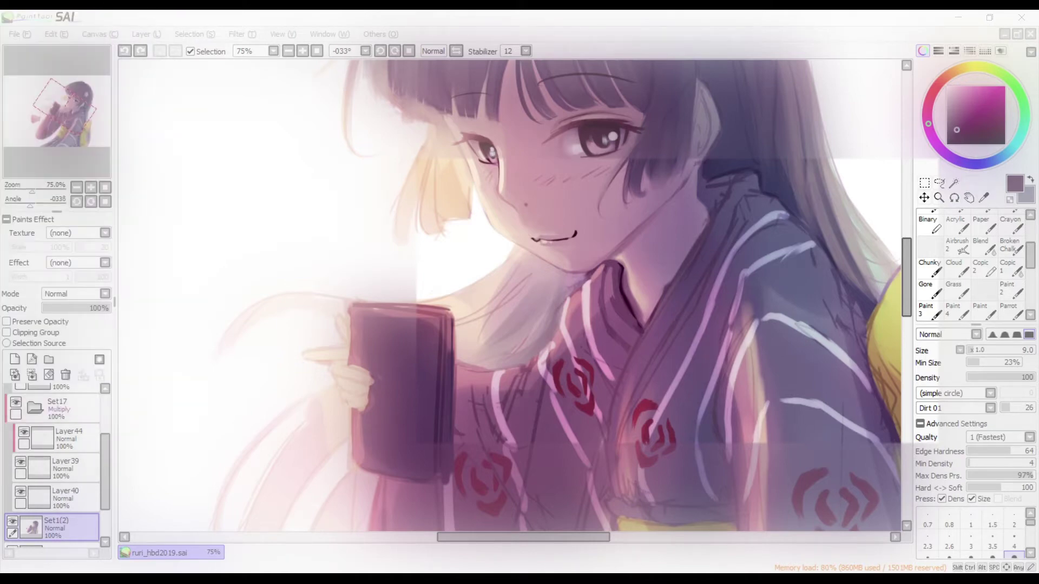
# Paint the pale pink under-collar along both sides of the neck, up to the back collar below the ear
pyautogui.moveTo(606, 261); pyautogui.dragTo(633, 342)
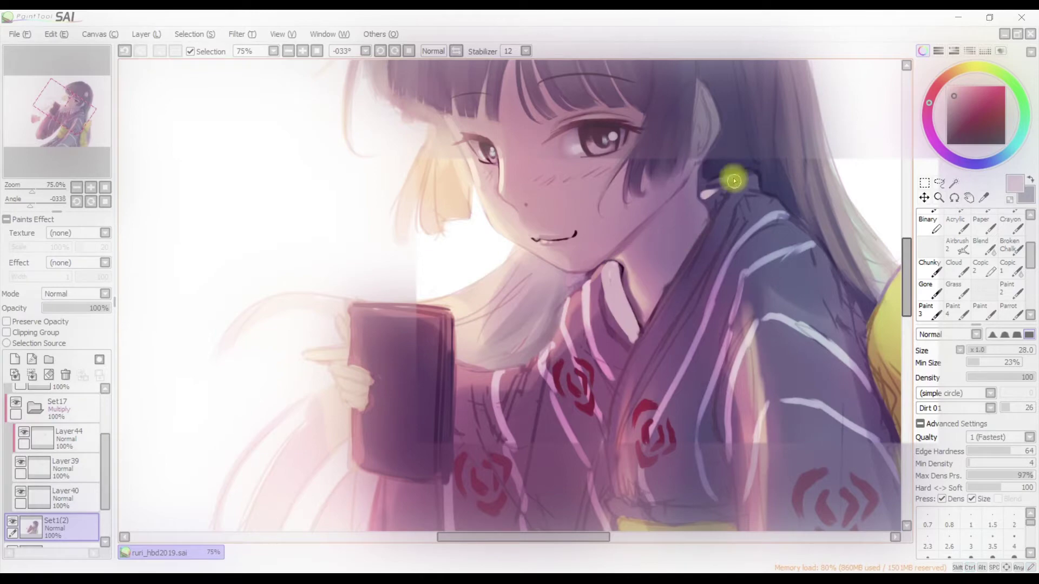
pyautogui.keyDown('alt'); pyautogui.click(765, 185); pyautogui.keyUp('alt')
pyautogui.moveTo(659, 301)
pyautogui.mouseDown()
pyautogui.moveTo(709, 248)
pyautogui.moveTo(723, 192)
pyautogui.moveTo(707, 217)
pyautogui.mouseUp()
pyautogui.keyDown('alt'); pyautogui.click(713, 195); pyautogui.keyUp('alt')
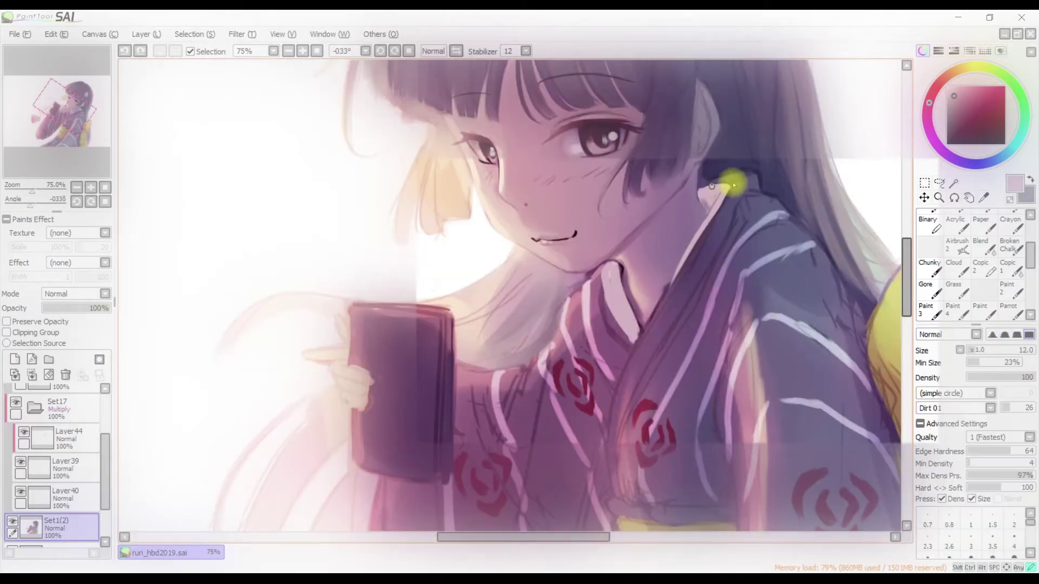
pyautogui.press('Home')
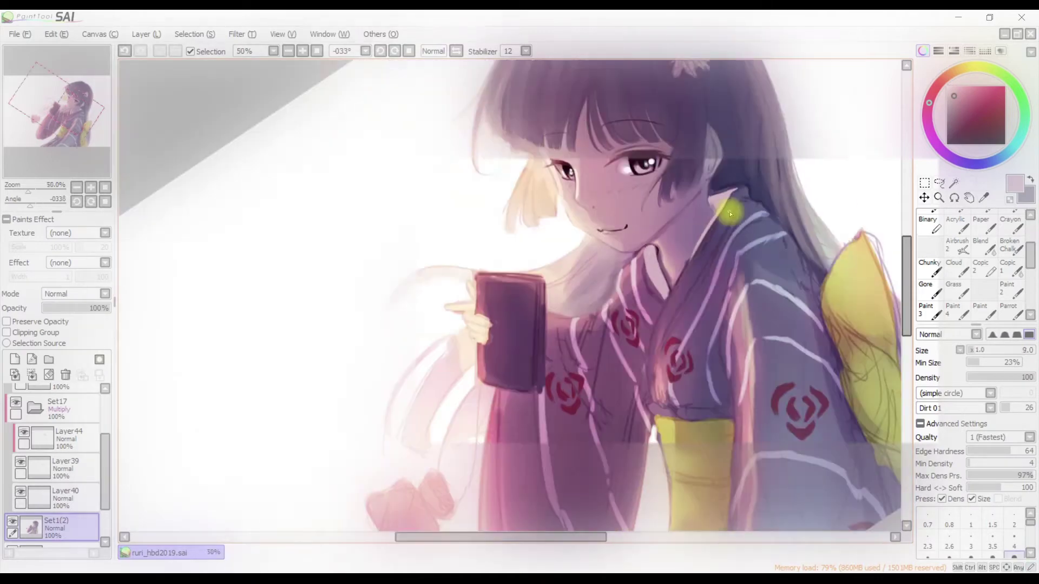
# Shade the front under-collar and the neckline edge with a sampled mauve pink at size 29
pyautogui.keyDown('alt'); pyautogui.click(523, 329); pyautogui.keyUp('alt')
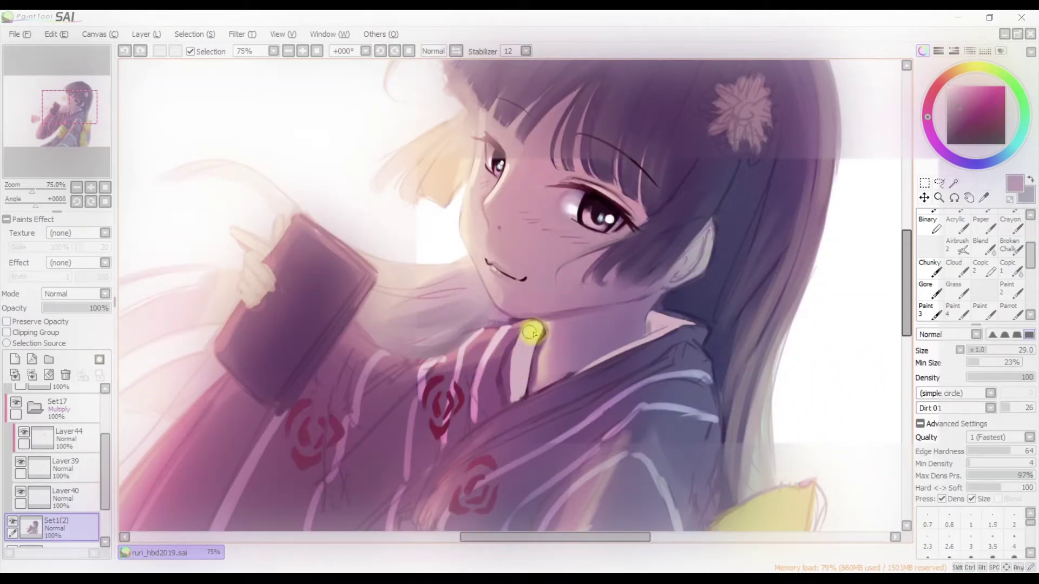
pyautogui.moveTo(538, 335); pyautogui.dragTo(520, 370)
pyautogui.moveTo(536, 325); pyautogui.dragTo(515, 379)
pyautogui.moveTo(670, 256)
pyautogui.mouseDown()
pyautogui.moveTo(634, 248)
pyautogui.moveTo(555, 346)
pyautogui.moveTo(541, 385)
pyautogui.moveTo(598, 307)
pyautogui.mouseUp()
# Outline the pale under-collar along the neckline with a sampled dark purple at sizes 7 and 6
pyautogui.press('h')
pyautogui.press('h')
pyautogui.keyDown('alt'); pyautogui.click(643, 262); pyautogui.keyUp('alt')
pyautogui.press('[')
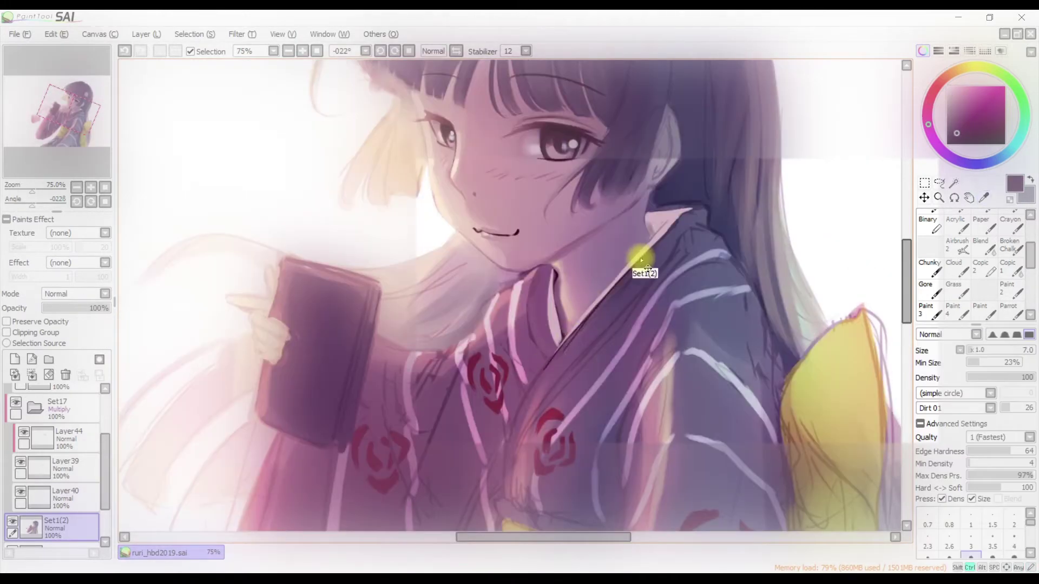
pyautogui.press('[')
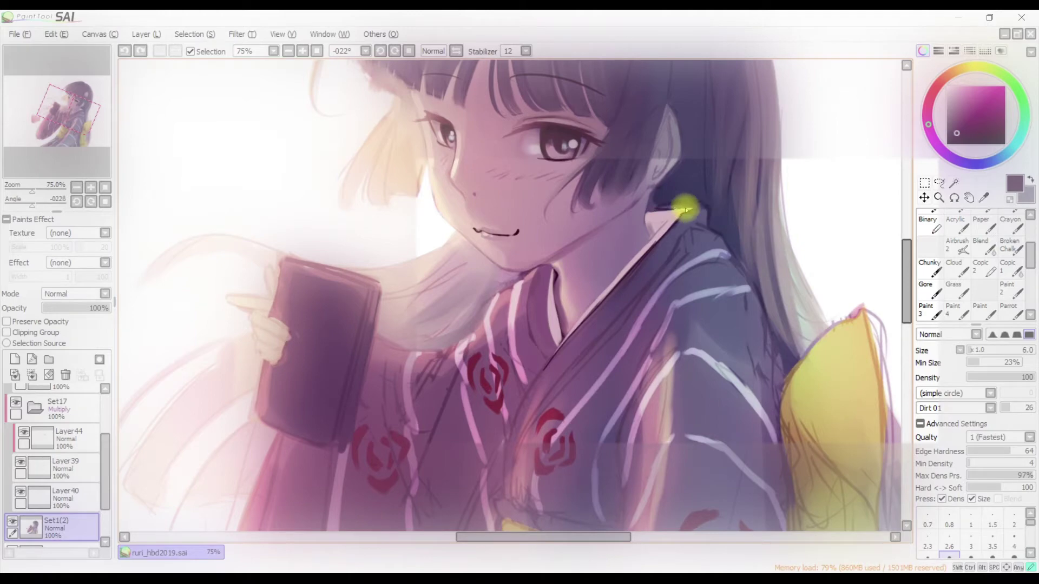
pyautogui.moveTo(525, 302)
pyautogui.mouseDown()
pyautogui.moveTo(631, 294)
pyautogui.moveTo(643, 275)
pyautogui.mouseUp()
# Repaint the neck skin with the soft brush at size 43, try a sampled mauve, and undo the last stroke
pyautogui.keyDown('alt'); pyautogui.click(622, 294); pyautogui.keyUp('alt')
pyautogui.press('b')
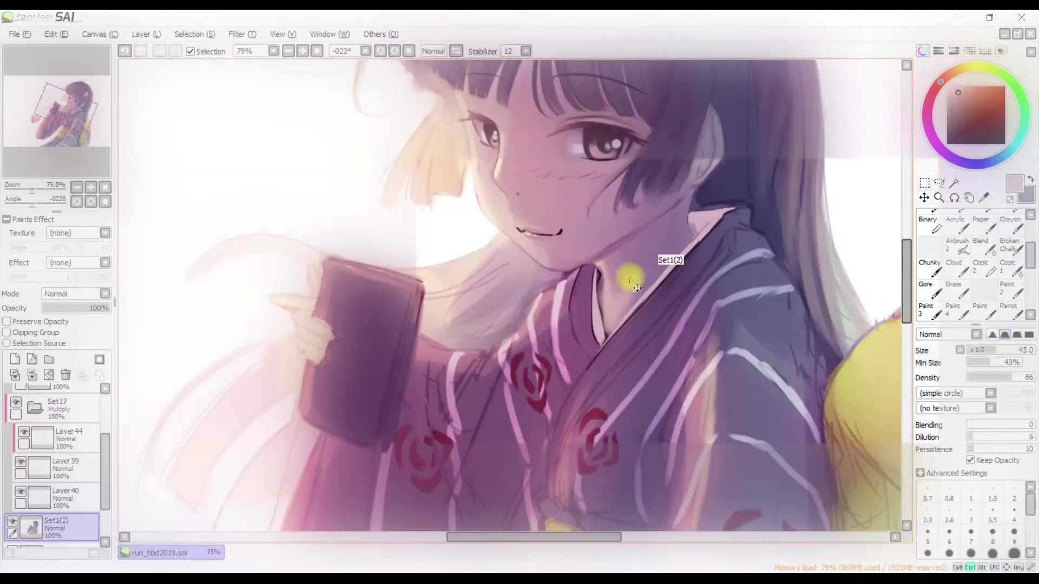
pyautogui.moveTo(618, 307)
pyautogui.mouseDown()
pyautogui.moveTo(649, 274)
pyautogui.moveTo(628, 276)
pyautogui.mouseUp()
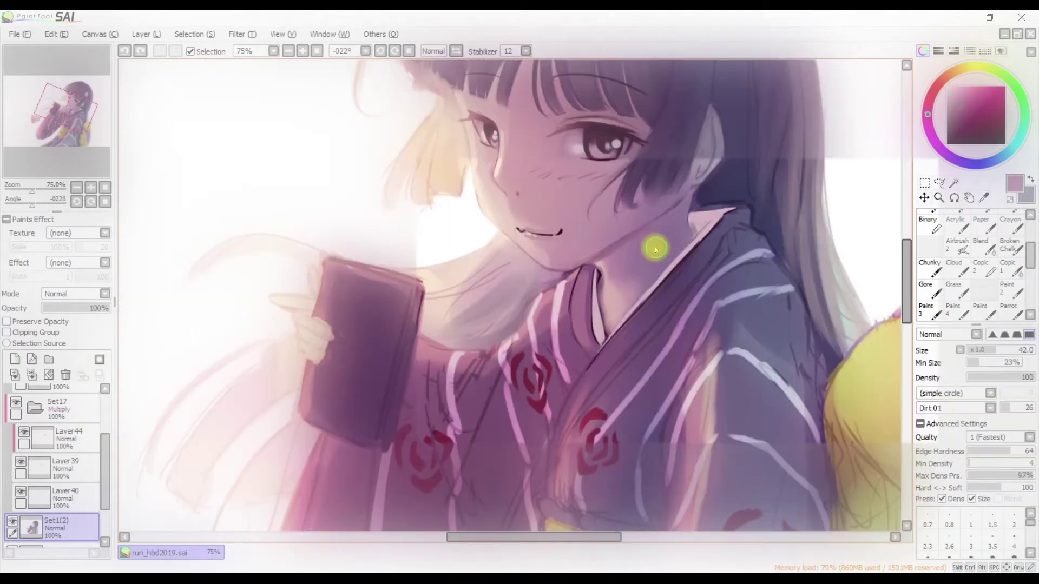
pyautogui.keyDown('alt'); pyautogui.click(567, 288); pyautogui.keyUp('alt')
pyautogui.press('h')
pyautogui.hotkey('ctrl', 'z')
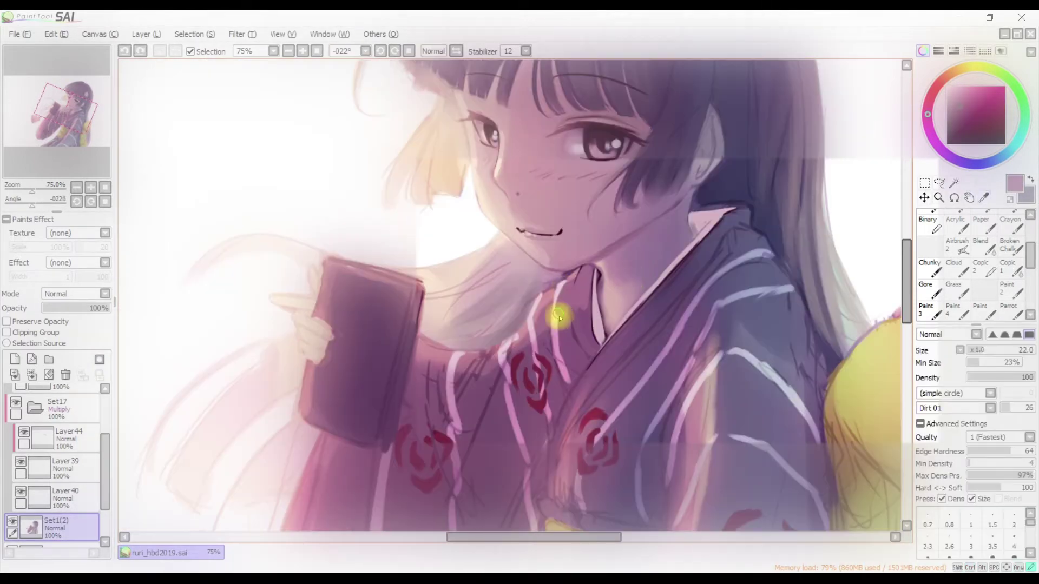
# Repaint the kimono lapel along the neckline up to the back collar with purple sampled from the fabric at size 30
pyautogui.press('h')
pyautogui.press('h')
pyautogui.press('h')
pyautogui.press('h')
pyautogui.moveTo(680, 241); pyautogui.dragTo(704, 241)
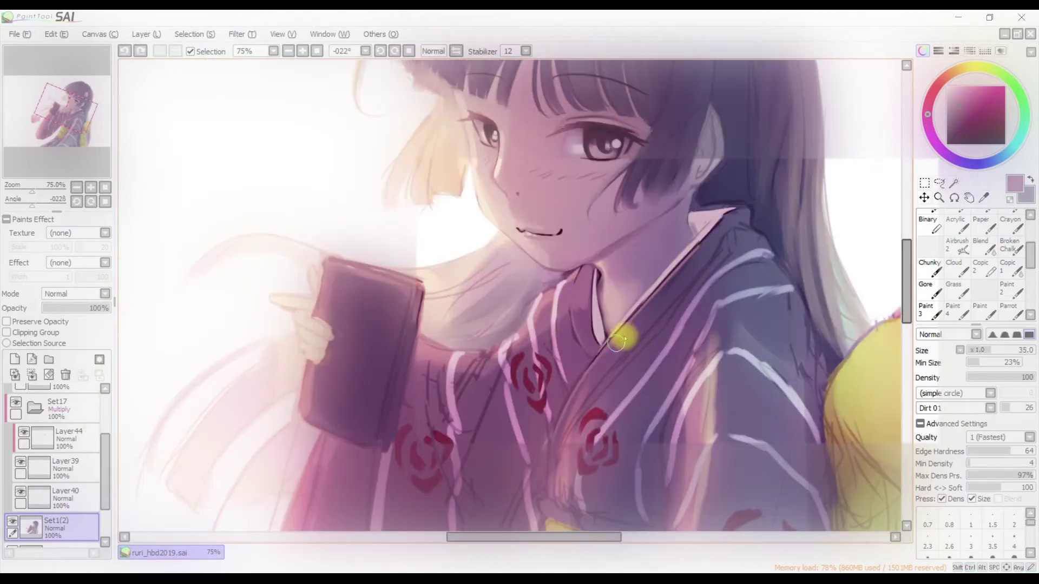
pyautogui.keyDown('alt'); pyautogui.click(687, 285); pyautogui.keyUp('alt')
pyautogui.moveTo(607, 366)
pyautogui.mouseDown()
pyautogui.moveTo(651, 338)
pyautogui.moveTo(753, 216)
pyautogui.mouseUp()
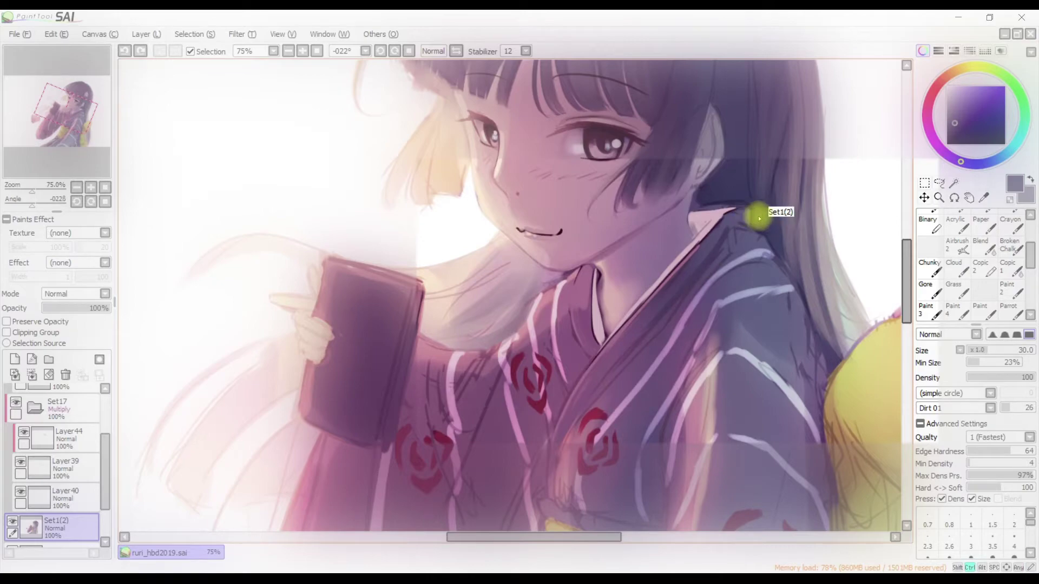
# Rework the kimono lapel and back collar with sampled dark blue tones, using brush sizes 47 and 14
pyautogui.scroll(-2, 719, 239)
pyautogui.press('h')
pyautogui.press('h')
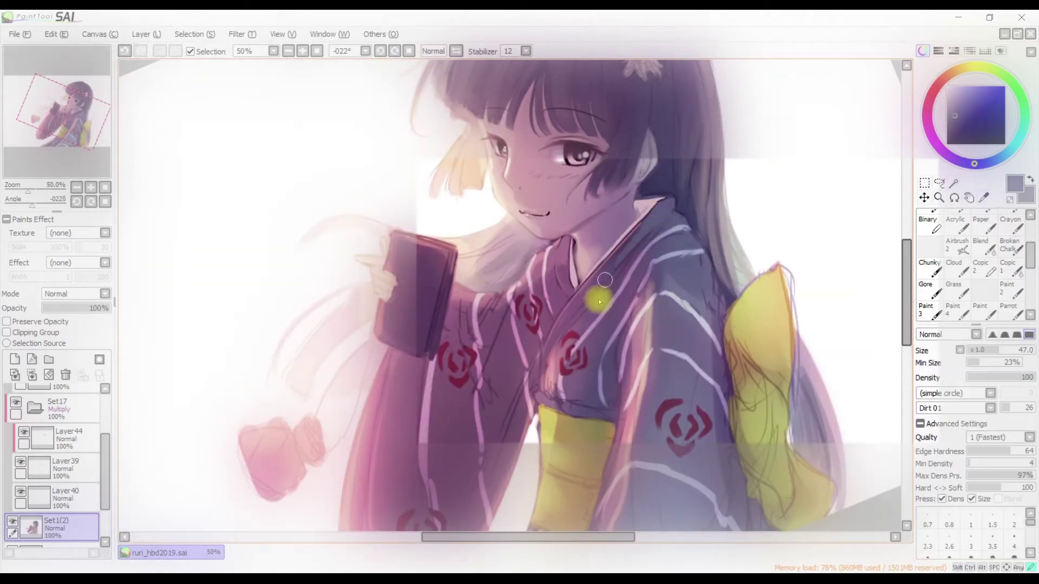
pyautogui.keyDown('alt'); pyautogui.click(678, 221); pyautogui.keyUp('alt')
pyautogui.press('h')
pyautogui.press('h')
pyautogui.press('b')
pyautogui.press('n')
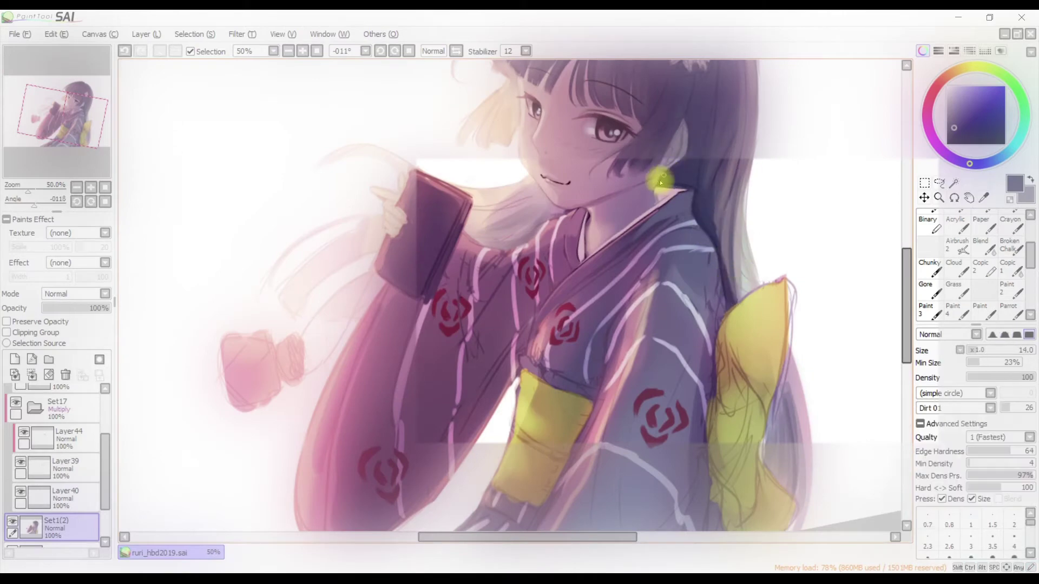
# Smooth the kimono's shoulder and upper sleeve with colors sampled from the fabric, using a large brush
pyautogui.press('h')
pyautogui.press('h')
pyautogui.keyDown('alt'); pyautogui.click(708, 270); pyautogui.keyUp('alt')
pyautogui.moveTo(712, 274)
pyautogui.mouseDown()
pyautogui.moveTo(692, 280)
pyautogui.moveTo(708, 272)
pyautogui.mouseUp()
pyautogui.press('h')
pyautogui.press('h')
pyautogui.keyDown('alt'); pyautogui.click(714, 349); pyautogui.keyUp('alt')
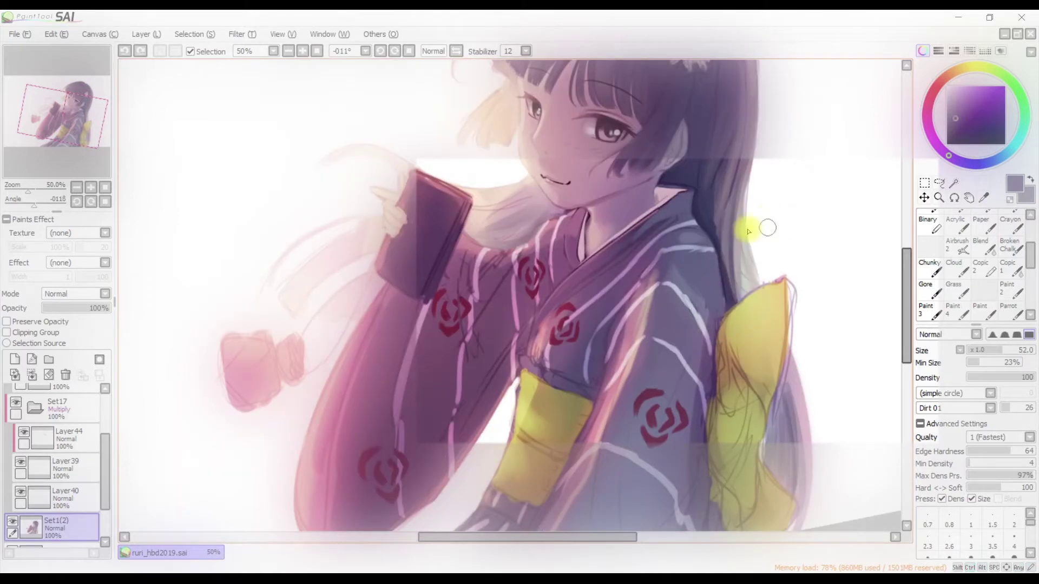
# Redraw the pale mauve collar stripe below the chin at size 12 and retouch the chin edge with sampled skin color
pyautogui.scroll(1, 604, 247)
pyautogui.keyDown('alt'); pyautogui.click(534, 232); pyautogui.keyUp('alt')
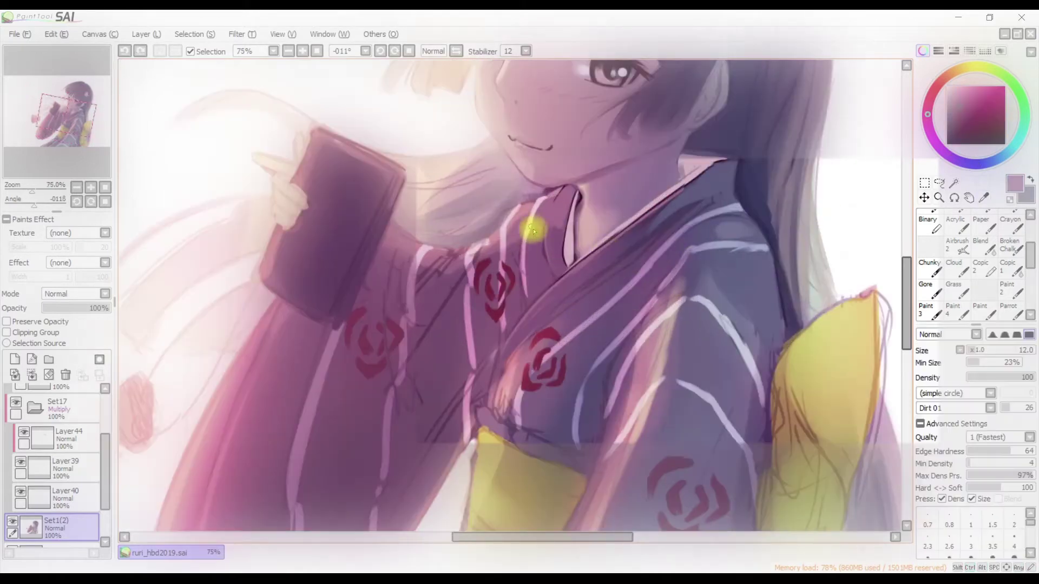
pyautogui.press('h')
pyautogui.press('h')
pyautogui.moveTo(534, 203); pyautogui.dragTo(545, 190)
pyautogui.keyDown('alt'); pyautogui.click(520, 193); pyautogui.keyUp('alt')
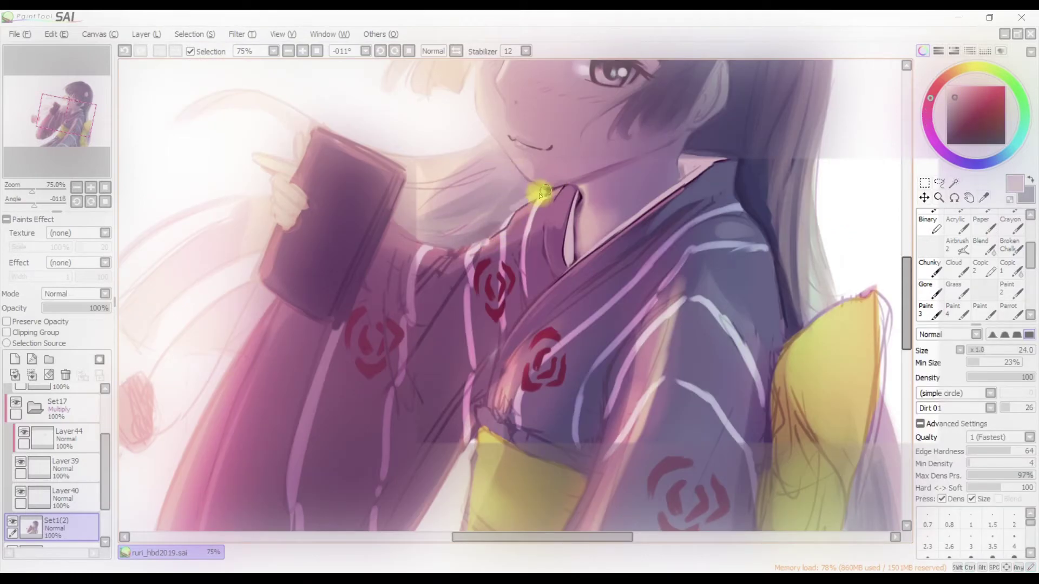
pyautogui.press('h')
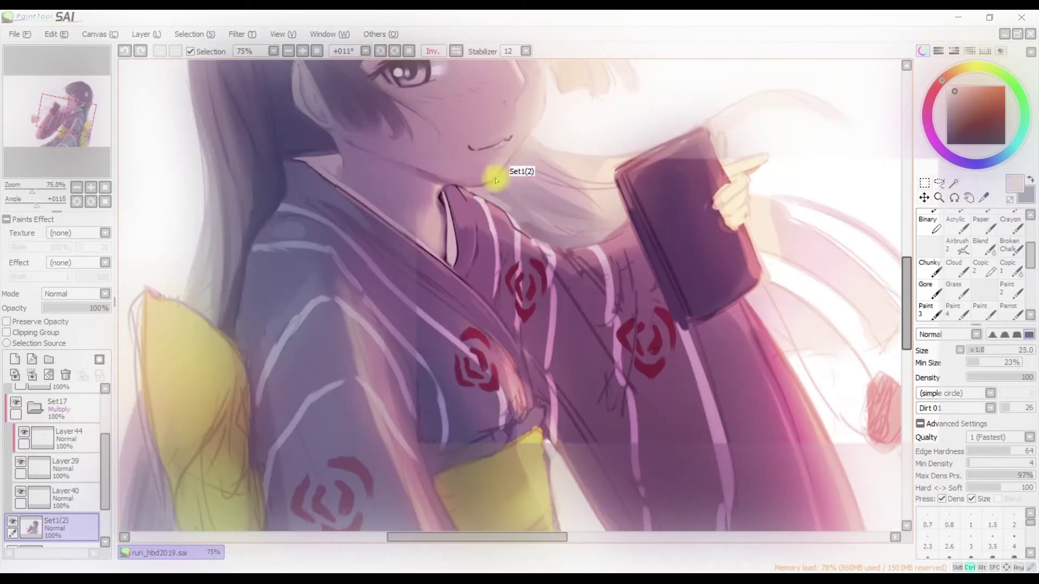
pyautogui.scroll(-1, 505, 167)
pyautogui.press('Delete')
pyautogui.press('Delete')
pyautogui.press('Delete')
pyautogui.press('h')
pyautogui.press('h')
pyautogui.press('h')
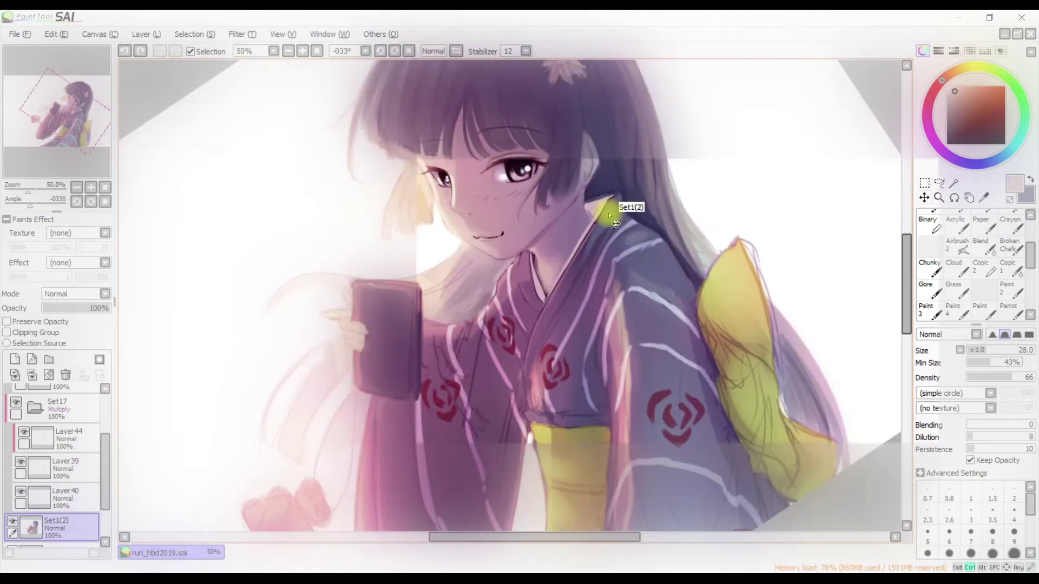
# Refine the edge of the kimono's far shoulder with mauve sampled from the fabric at size 8
pyautogui.press('End')
pyautogui.keyDown('alt'); pyautogui.click(550, 200); pyautogui.keyUp('alt')
pyautogui.press('h')
pyautogui.press('h')
pyautogui.scroll(1, 494, 279)
pyautogui.keyDown('alt'); pyautogui.click(506, 284); pyautogui.keyUp('alt')
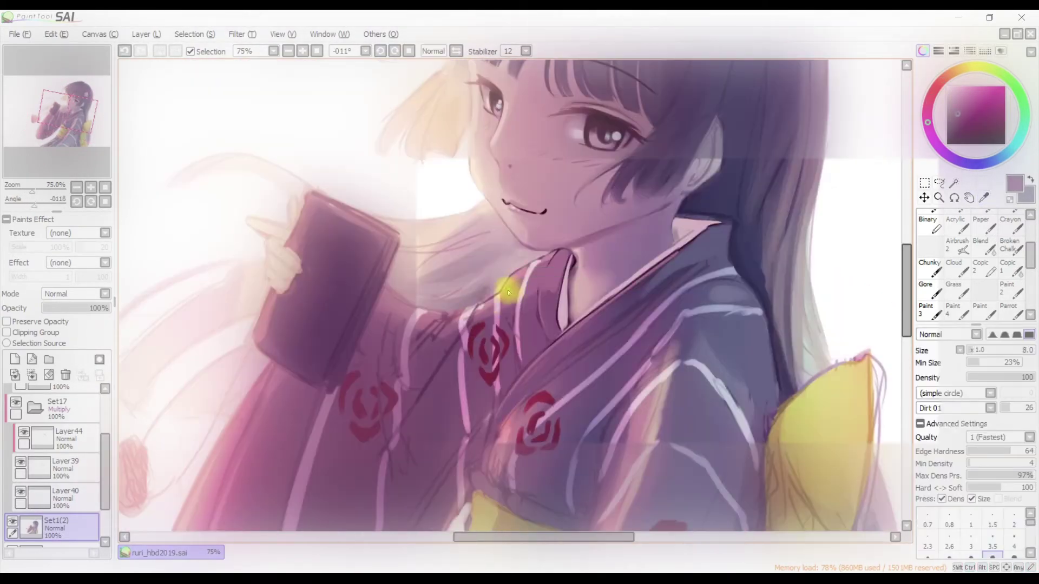
pyautogui.moveTo(507, 293)
pyautogui.mouseDown()
pyautogui.moveTo(446, 407)
pyautogui.moveTo(476, 301)
pyautogui.mouseUp()
pyautogui.press('h')
pyautogui.press('h')
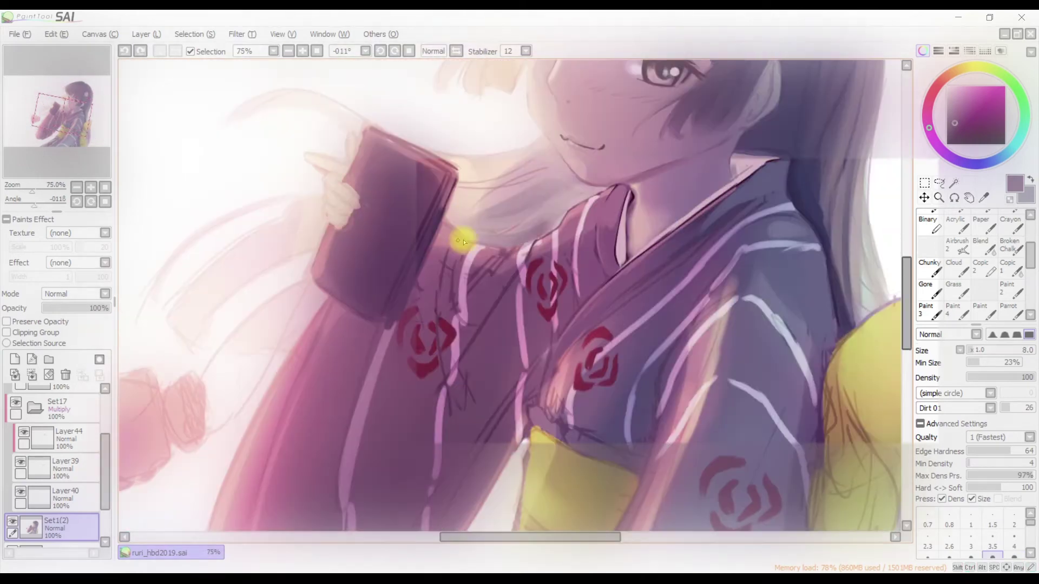
pyautogui.press('h')
pyautogui.press('h')
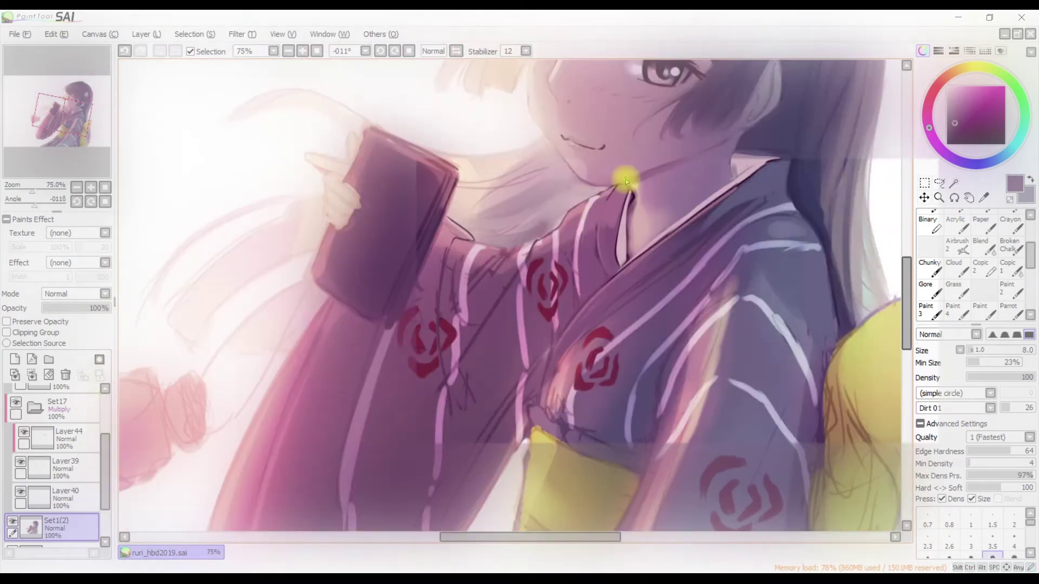
pyautogui.hotkey('ctrl', 'z')
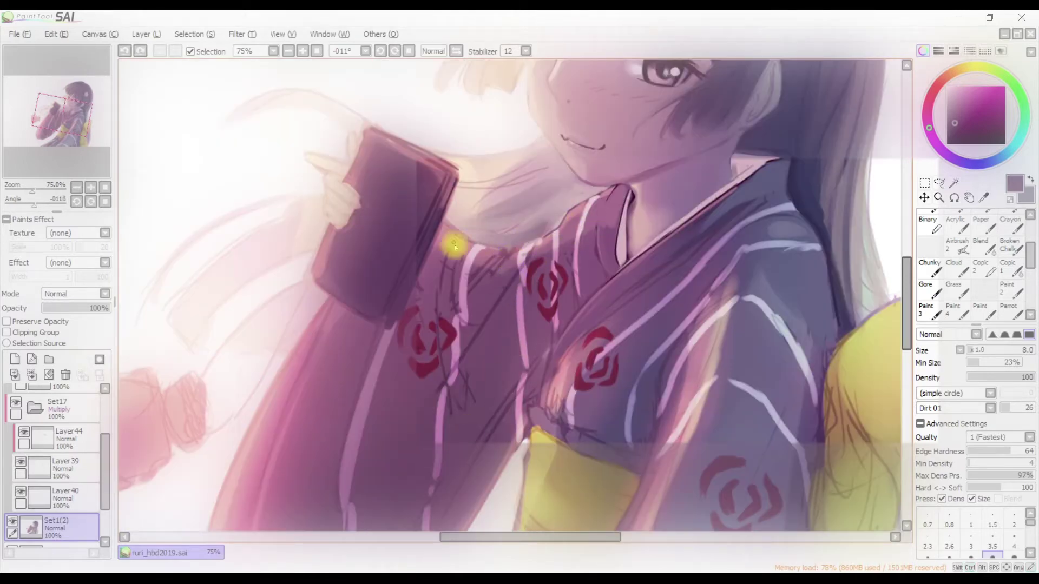
# Paint over the sketch lines on the raised sleeve beside the phone and rough in its folds with sampled purples
pyautogui.scroll(-1, 480, 230)
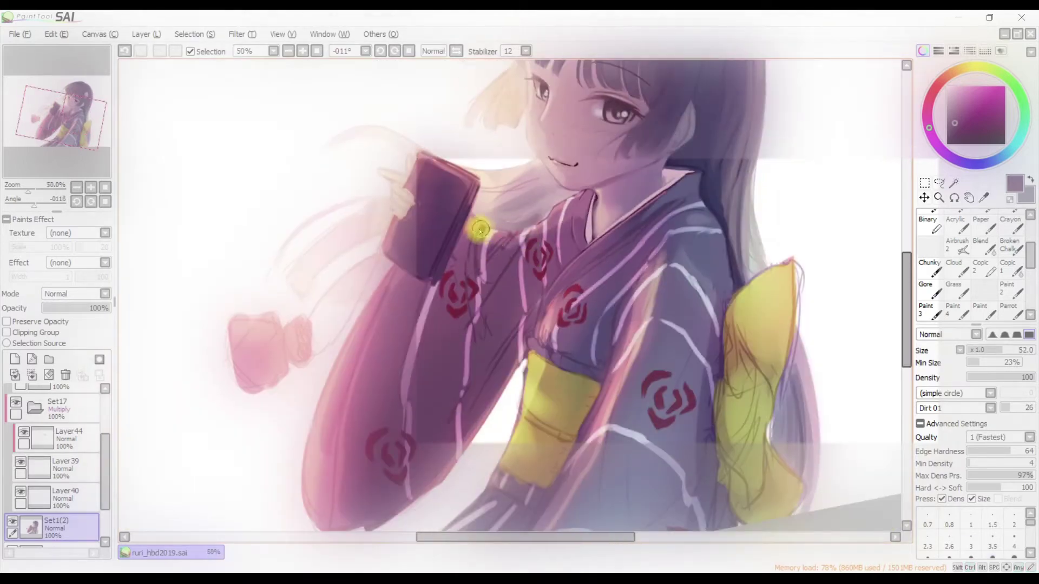
pyautogui.moveTo(483, 232); pyautogui.dragTo(466, 379)
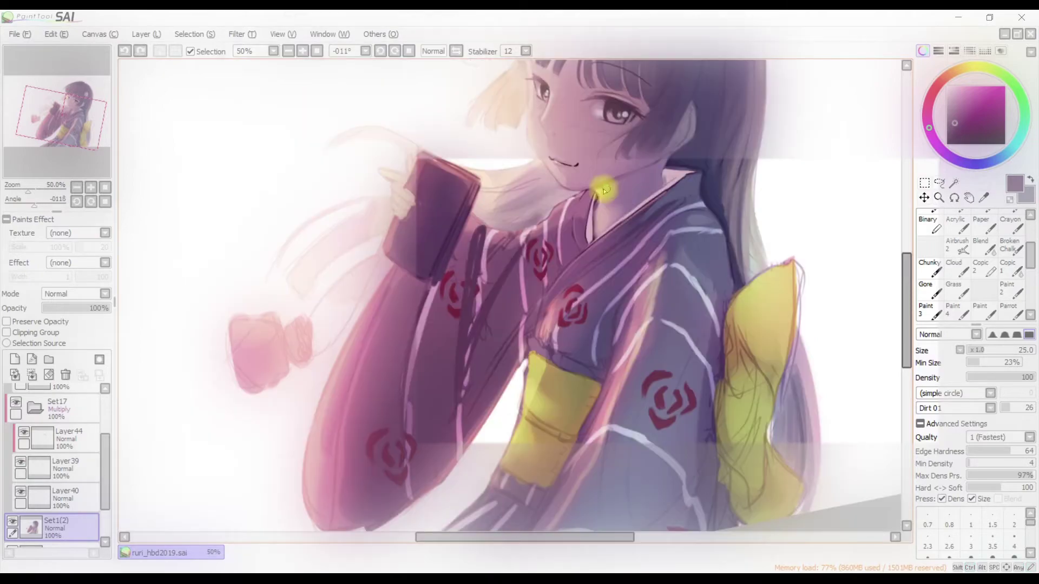
pyautogui.press('h')
pyautogui.press('h')
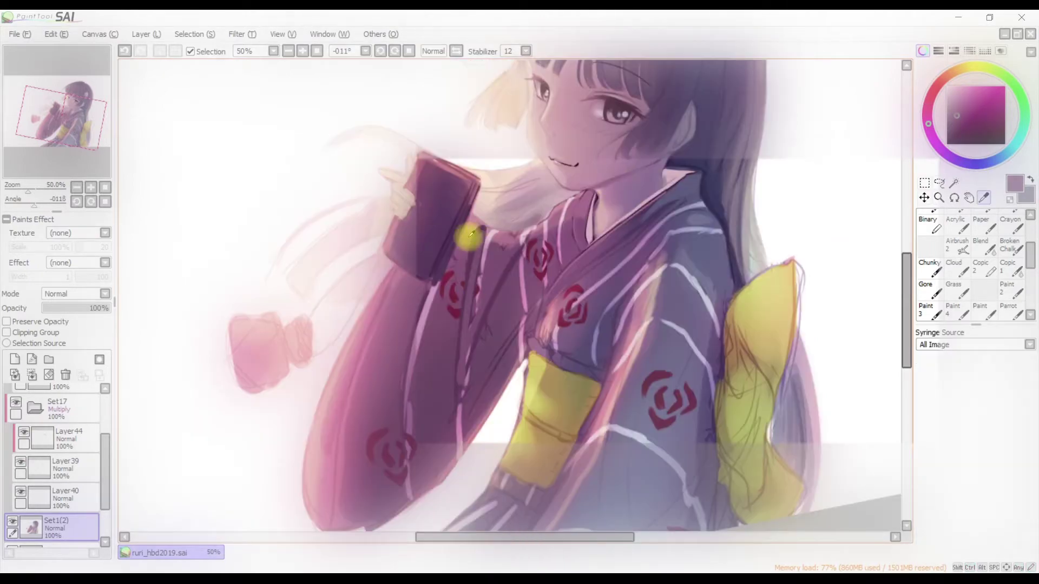
pyautogui.keyDown('alt'); pyautogui.click(518, 326); pyautogui.keyUp('alt')
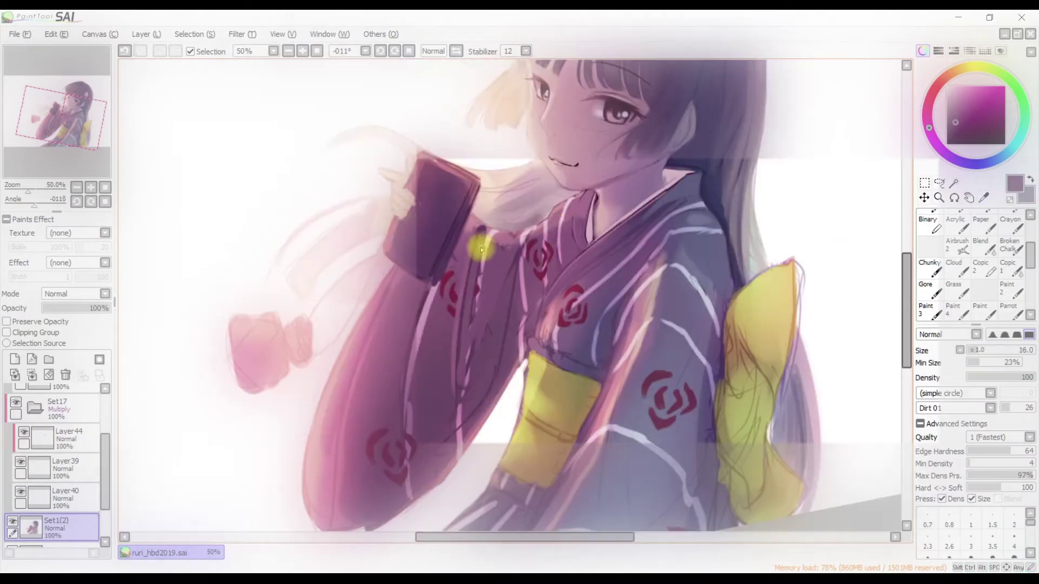
pyautogui.moveTo(460, 266); pyautogui.dragTo(471, 248)
# Repaint the pale stripes on the raised sleeve with sampled mauve at size 18
pyautogui.press('h')
pyautogui.press('h')
pyautogui.moveTo(449, 201); pyautogui.dragTo(471, 199)
pyautogui.keyDown('alt'); pyautogui.click(467, 258); pyautogui.keyUp('alt')
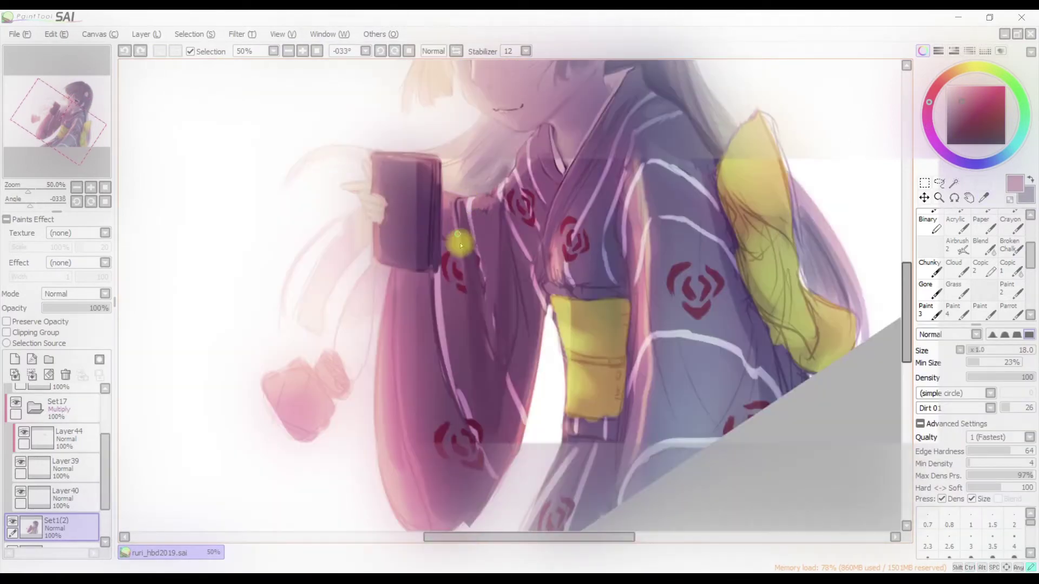
# Draw a long dark fold line down the raised sleeve below the phone with sampled deep purple at size 17
pyautogui.keyDown('alt'); pyautogui.click(492, 234); pyautogui.keyUp('alt')
pyautogui.press('h')
pyautogui.press('h')
pyautogui.moveTo(456, 295); pyautogui.dragTo(464, 294)
pyautogui.keyDown('alt'); pyautogui.click(455, 305); pyautogui.keyUp('alt')
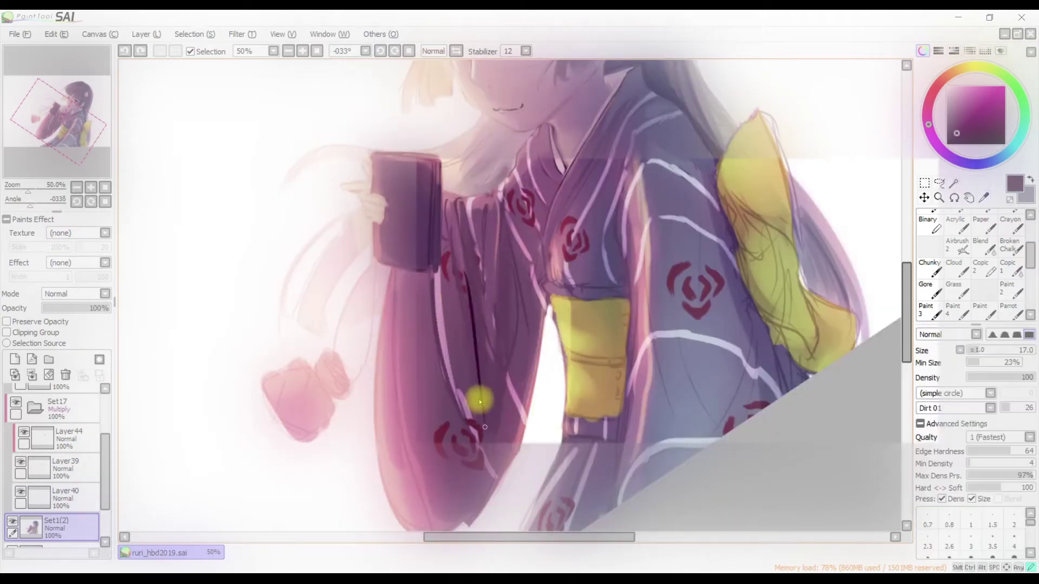
pyautogui.press('h')
pyautogui.press('h')
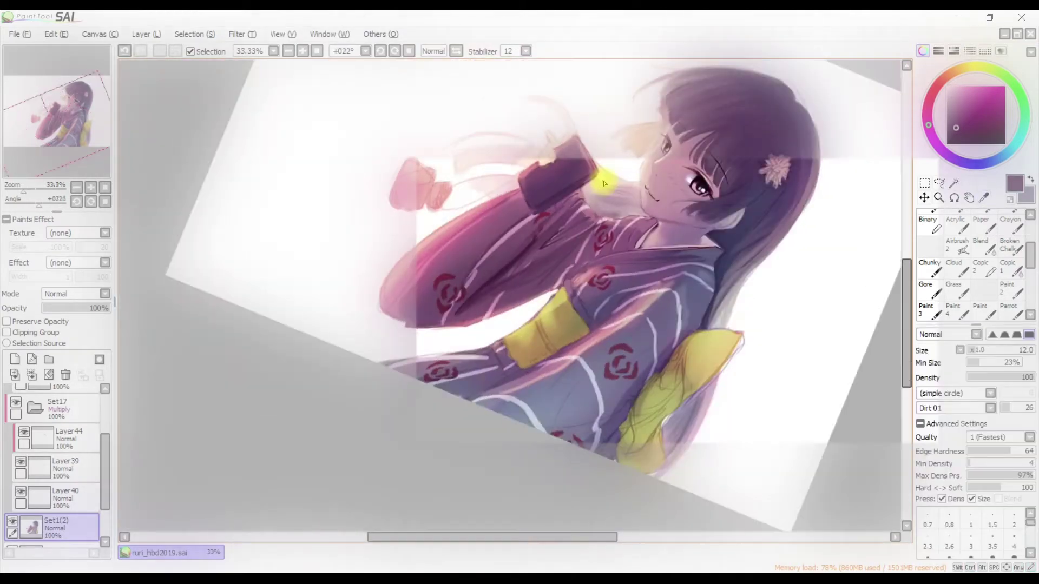
pyautogui.press('h')
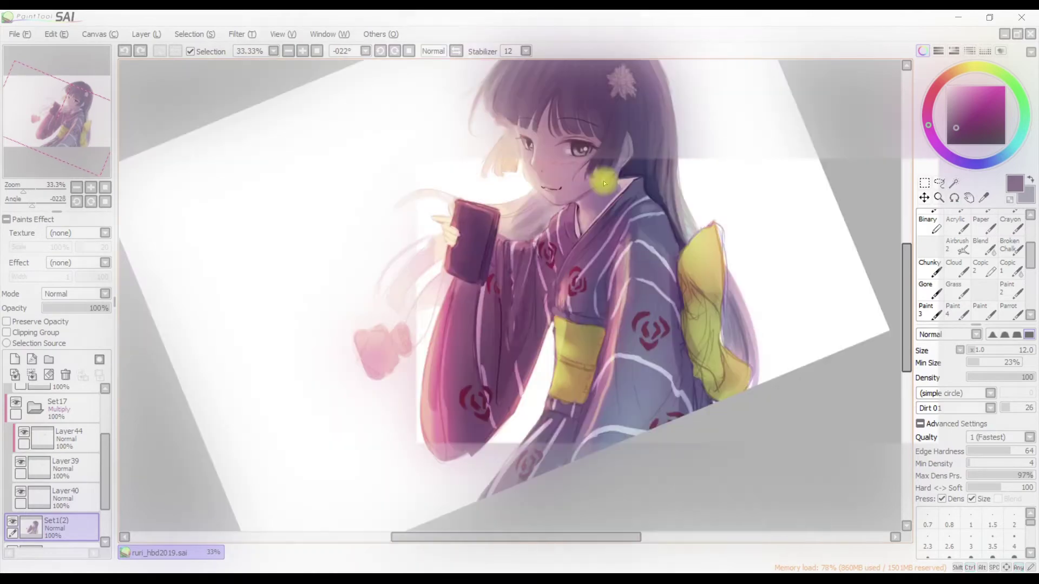
pyautogui.hotkey('ctrl', 'y')
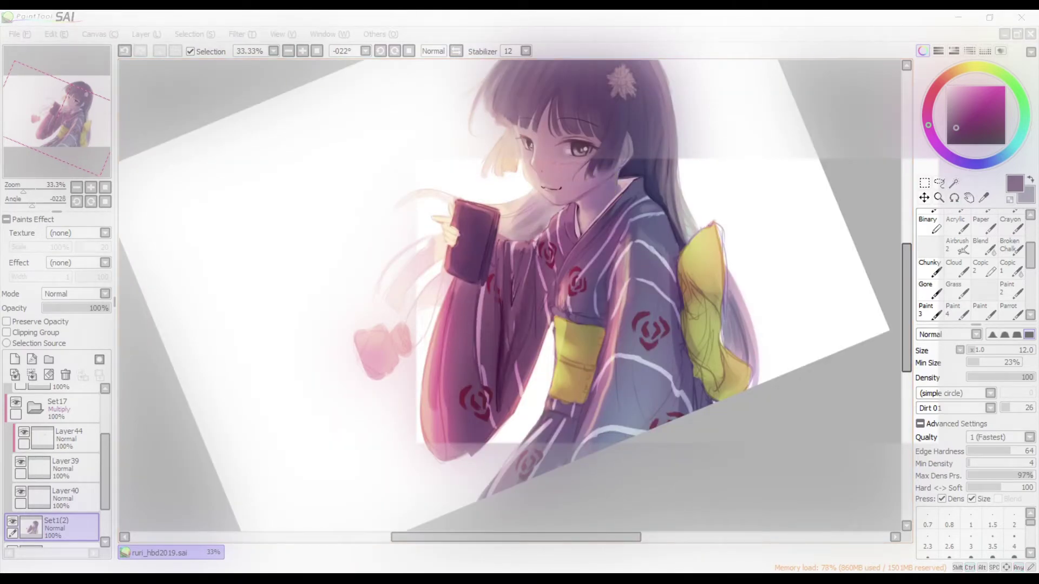
# Draw dark fold lines on the side of the torso above the obi with sampled dark blue at size 9
pyautogui.click(529, 157)
pyautogui.scroll(1, 529, 158)
pyautogui.keyDown('alt'); pyautogui.click(573, 196); pyautogui.keyUp('alt')
pyautogui.keyDown('ctrl'); pyautogui.click(526, 266); pyautogui.keyUp('ctrl')
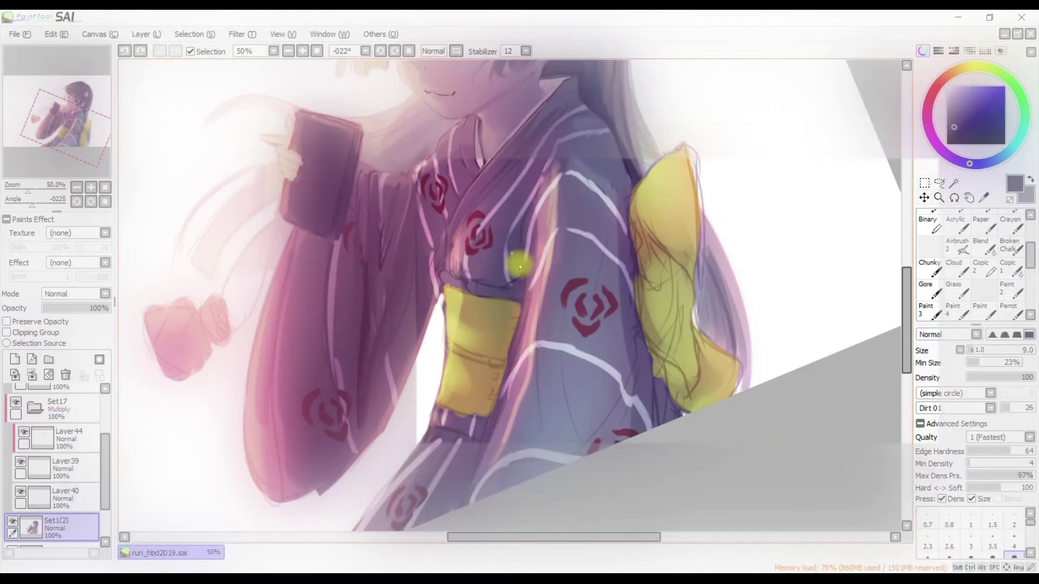
pyautogui.keyDown('alt'); pyautogui.click(518, 267); pyautogui.keyUp('alt')
pyautogui.press('[')
pyautogui.press('[')
pyautogui.press('h')
pyautogui.press('h')
pyautogui.press('h')
pyautogui.press('h')
# Touch up the pale stripes on the kimono's chest around the flower motif with sampled pink at size 19
pyautogui.keyDown('alt'); pyautogui.click(462, 236); pyautogui.keyUp('alt')
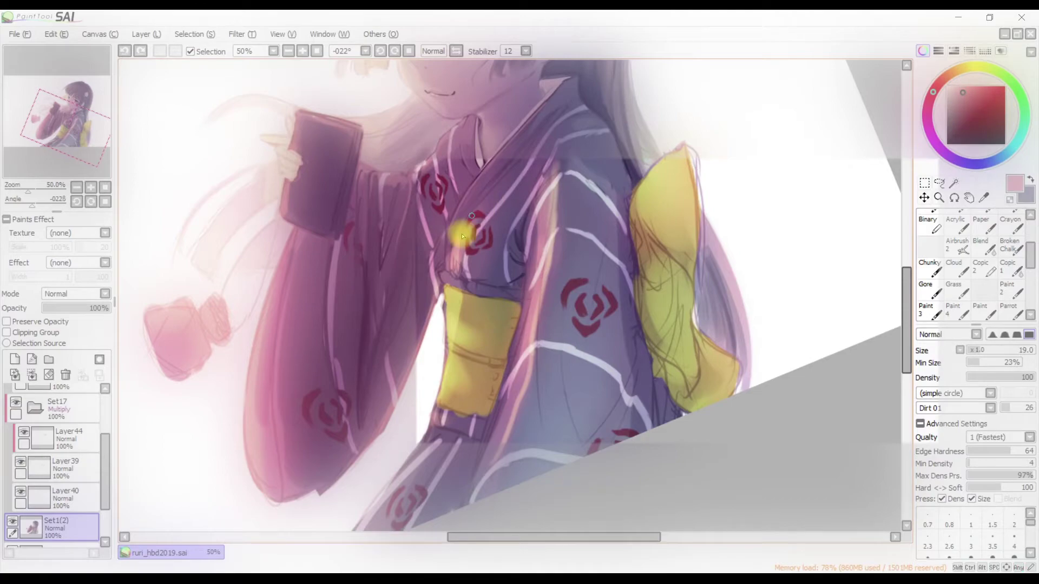
pyautogui.press('h')
pyautogui.press('h')
pyautogui.press('b')
pyautogui.press('h')
pyautogui.press('h')
pyautogui.moveTo(490, 182); pyautogui.dragTo(443, 268)
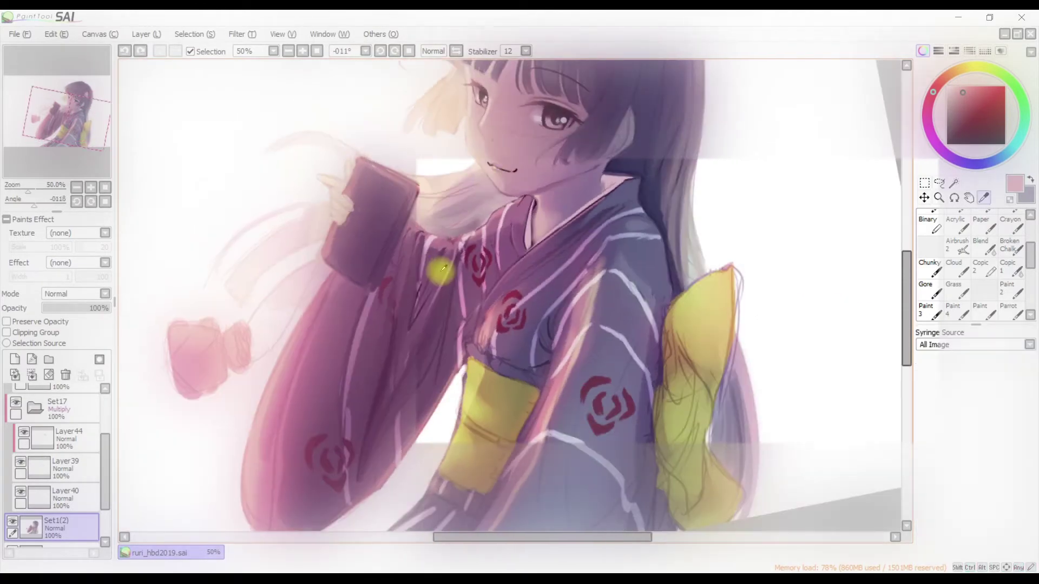
# Deepen the V-shaped folds on the raised sleeve with sampled dark purple, narrowing the brush to size 18
pyautogui.keyDown('alt'); pyautogui.click(442, 268); pyautogui.keyUp('alt')
pyautogui.press('h')
pyautogui.press('h')
pyautogui.moveTo(429, 324); pyautogui.dragTo(550, 203)
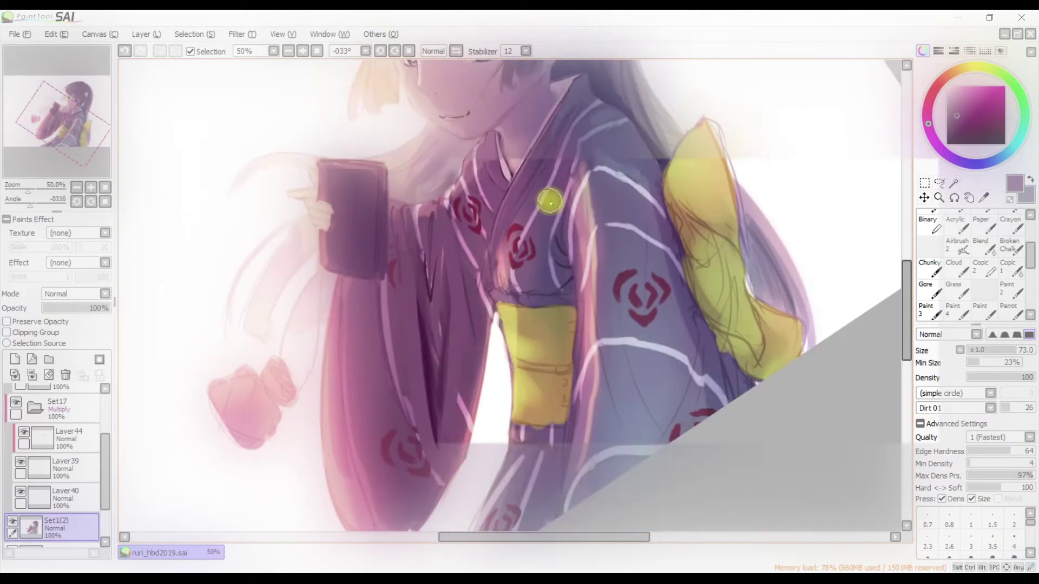
pyautogui.scroll(-1, 550, 203)
pyautogui.keyDown('alt'); pyautogui.click(441, 360); pyautogui.keyUp('alt')
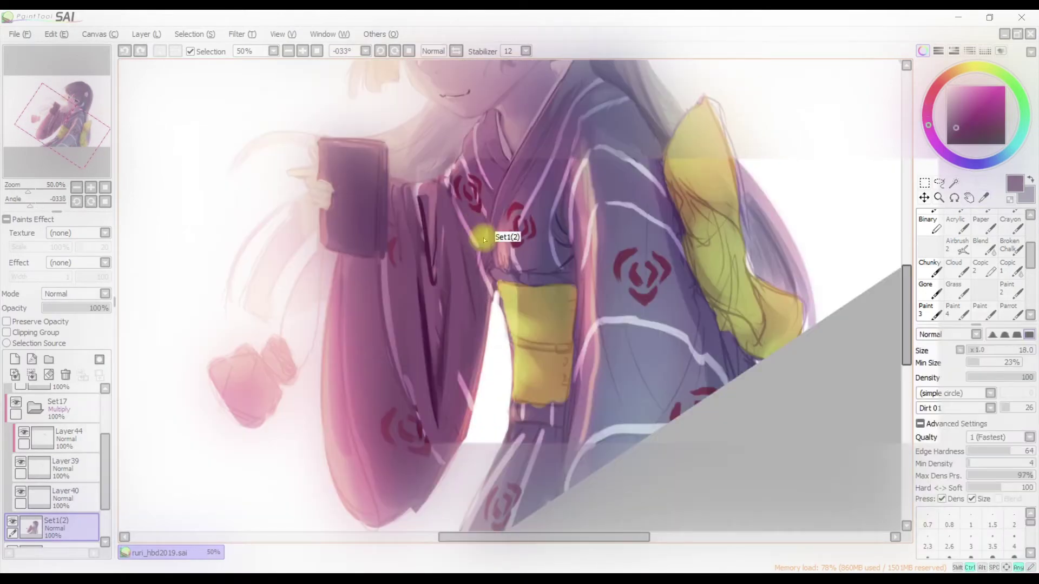
pyautogui.press('h')
pyautogui.press('h')
# Paint a dark purple band along the obi's upper edge and retouch the chest fabric above it with sampled colors
pyautogui.moveTo(500, 277); pyautogui.dragTo(546, 233)
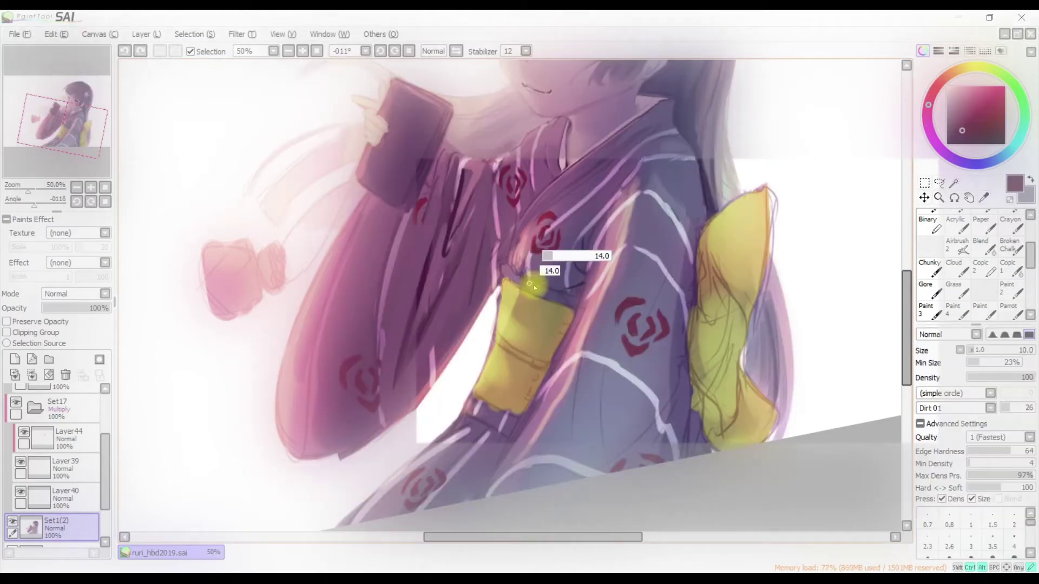
pyautogui.press('h')
pyautogui.press('h')
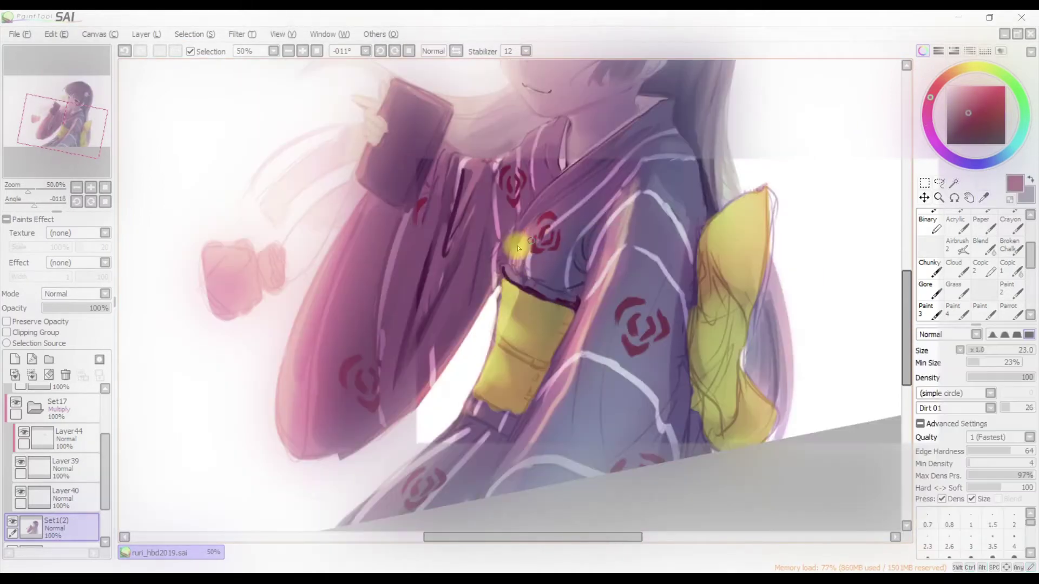
pyautogui.press('h')
pyautogui.press('h')
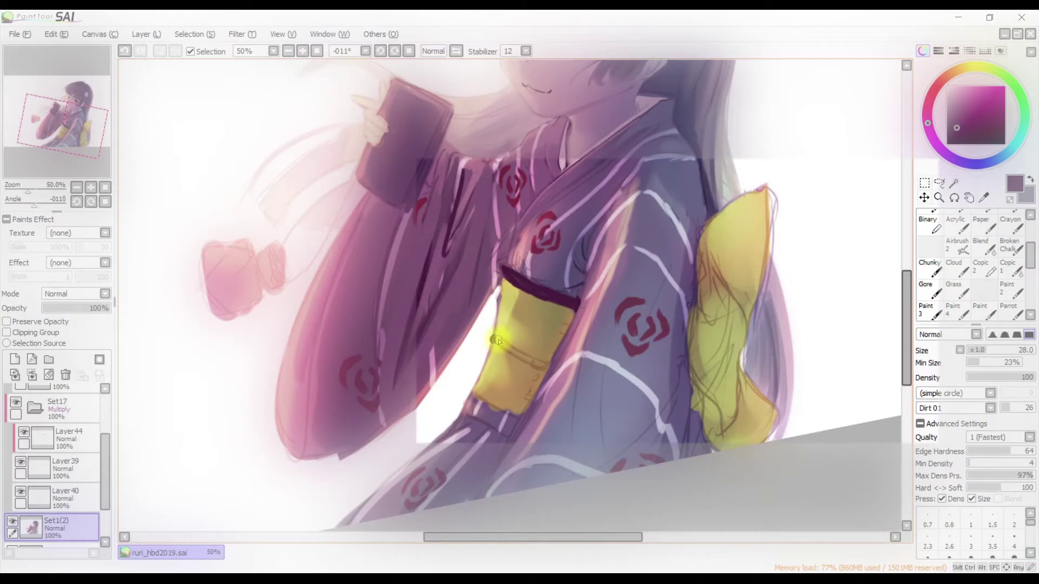
# Draw a dark purple cord across the middle of the yellow obi at size 28
pyautogui.press('h')
pyautogui.press('h')
pyautogui.press('h')
pyautogui.scroll(-1, 549, 325)
pyautogui.press('h')
pyautogui.moveTo(549, 332); pyautogui.dragTo(503, 397)
pyautogui.press('h')
pyautogui.press('h')
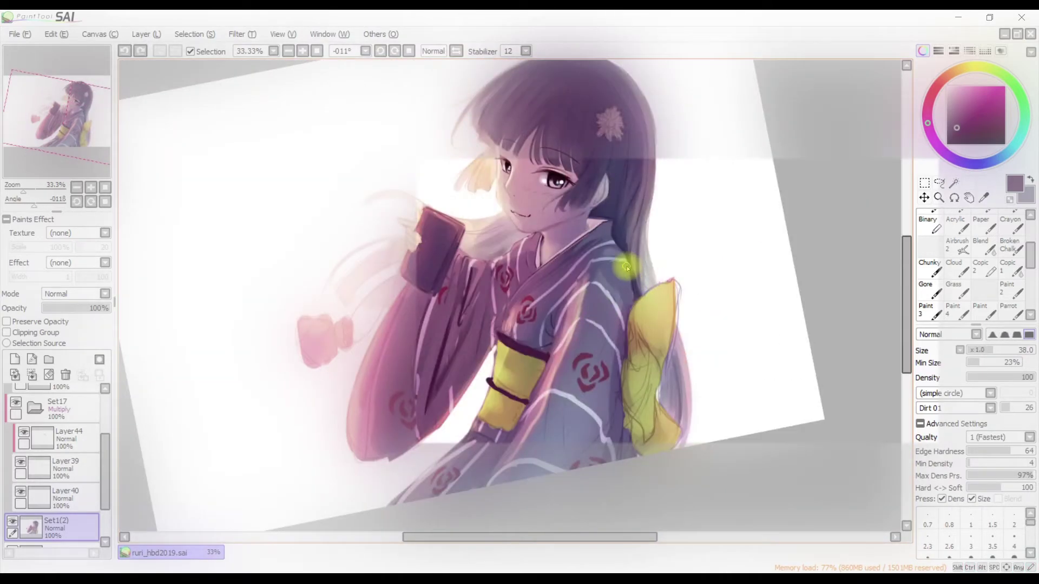
# Clean up the end of the dark cord on the sleeve-opening side of the obi
pyautogui.scroll(1, 621, 262)
pyautogui.press('e')
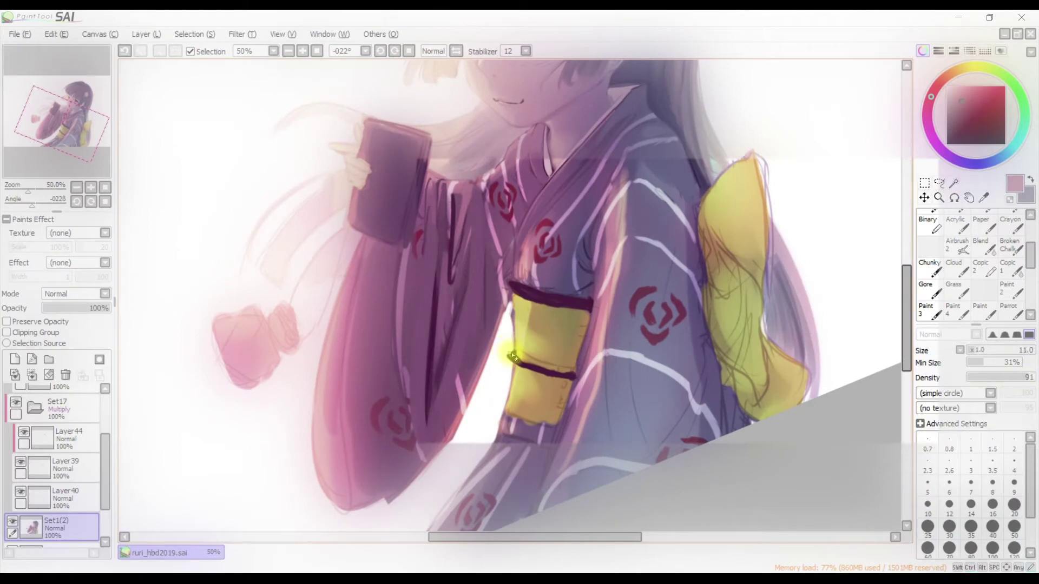
pyautogui.press('b')
pyautogui.keyDown('alt'); pyautogui.click(513, 357); pyautogui.keyUp('alt')
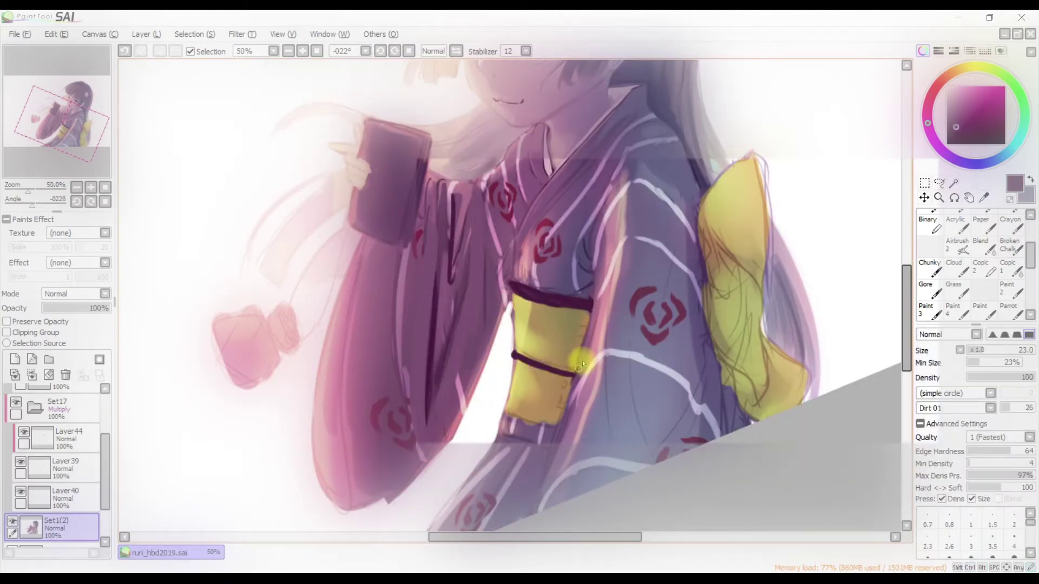
# Paint back part of the cord near the arm with yellow sampled from the obi, using brush sizes 32 and 19
pyautogui.keyDown('alt'); pyautogui.click(579, 366); pyautogui.keyUp('alt')
pyautogui.press('w')
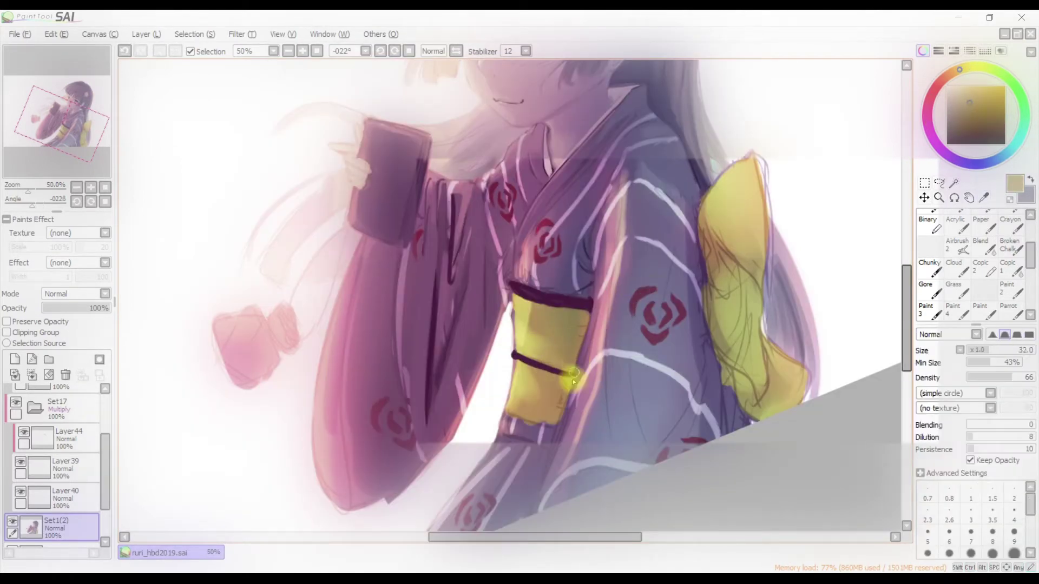
pyautogui.press('b')
pyautogui.press('w')
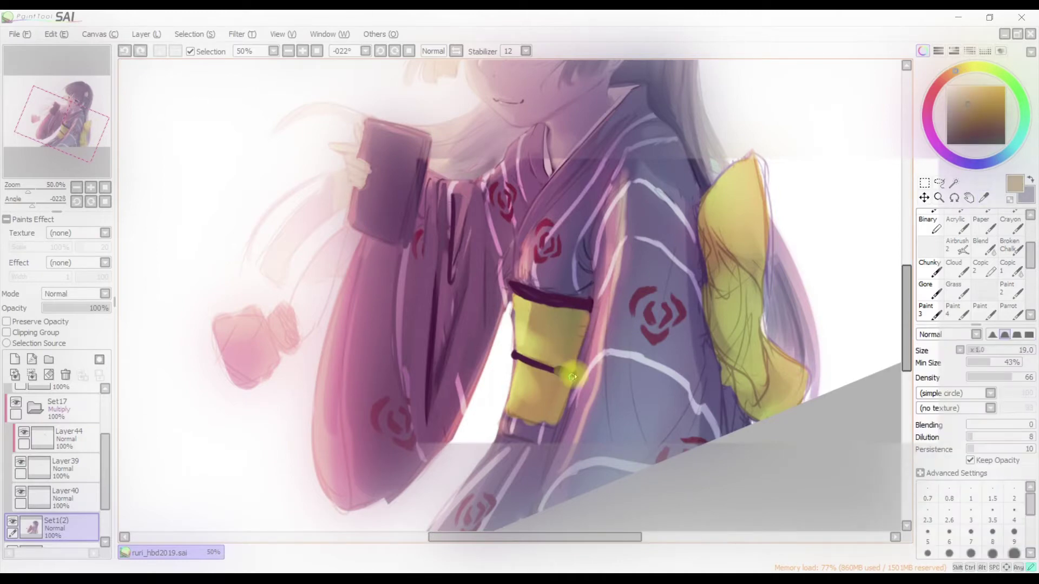
pyautogui.scroll(-1, 618, 328)
# Paint a small gold bead ornament on the obi cord with sampled dark and light yellows
pyautogui.press('b')
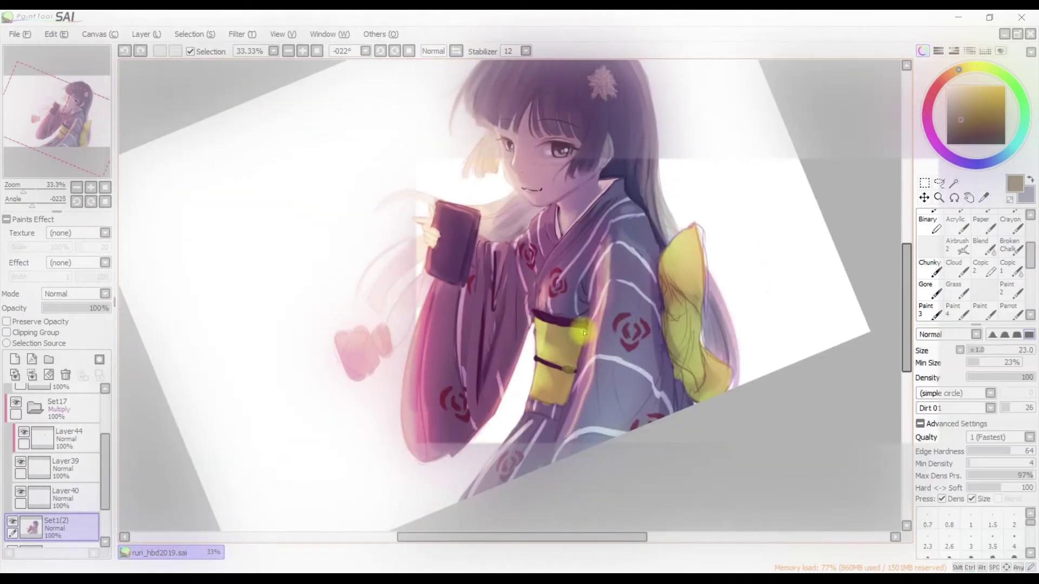
pyautogui.keyDown('alt'); pyautogui.click(731, 263); pyautogui.keyUp('alt')
pyautogui.press('h')
pyautogui.press('h')
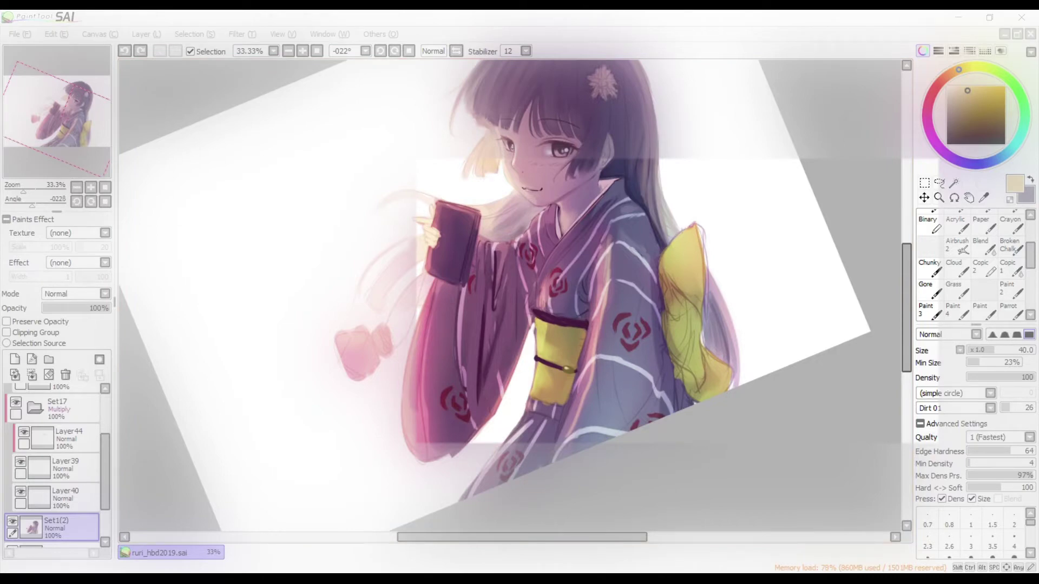
# Add a pale pink trim line beneath the dark band at the obi's upper edge at size 17
pyautogui.keyDown('alt'); pyautogui.click(572, 264); pyautogui.keyUp('alt')
pyautogui.scroll(1, 555, 325)
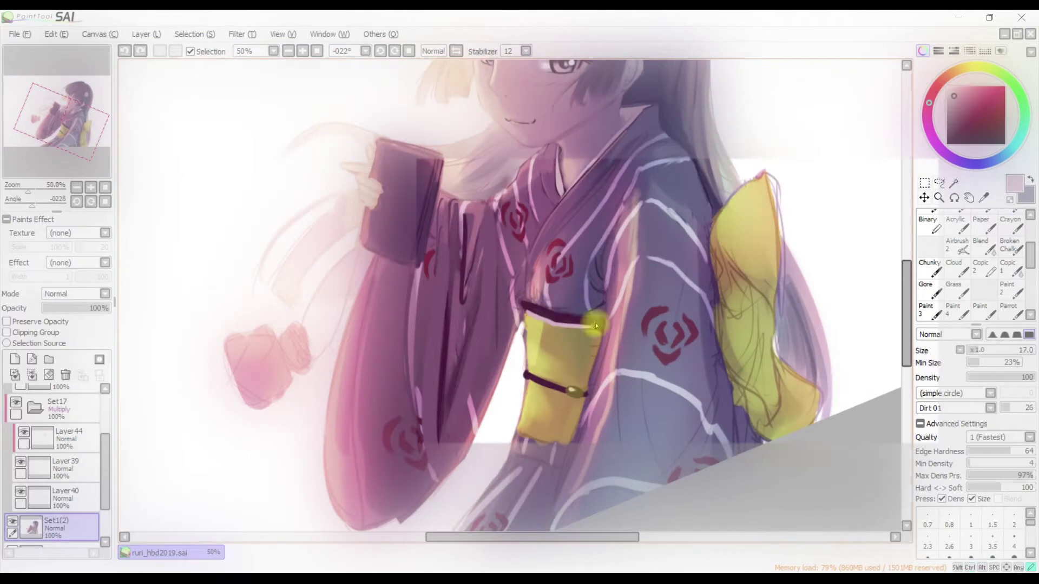
pyautogui.press('h')
pyautogui.moveTo(595, 326); pyautogui.dragTo(455, 320)
pyautogui.press('h')
# Retouch the fold beside the obi with sampled blue-purple and repaint the pale shoulder stripes at size 20
pyautogui.keyDown('alt'); pyautogui.click(658, 239); pyautogui.keyUp('alt')
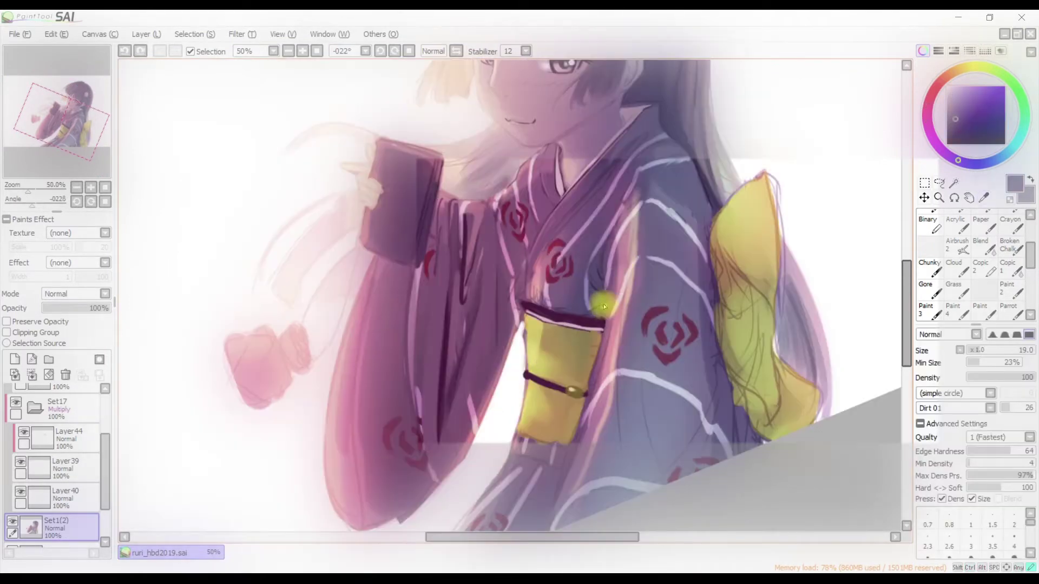
pyautogui.keyDown('alt'); pyautogui.click(672, 162); pyautogui.keyUp('alt')
pyautogui.keyDown('alt'); pyautogui.click(684, 161); pyautogui.keyUp('alt')
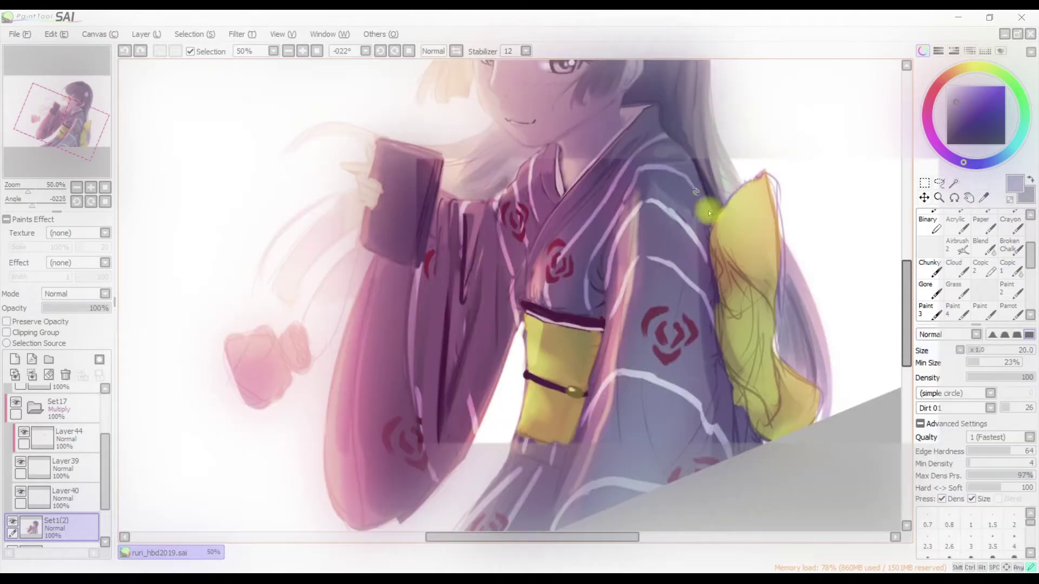
pyautogui.scroll(-2, 709, 213)
pyautogui.scroll(2, 686, 246)
pyautogui.keyDown('alt'); pyautogui.click(686, 246); pyautogui.keyUp('alt')
pyautogui.scroll(-1, 727, 221)
pyautogui.press('Home')
pyautogui.scroll(3, 727, 222)
# Tint the mouth linework on Layer44 with a sampled pale tan at size 76 and select the Set1(2) layer
pyautogui.keyDown('ctrl'); pyautogui.click(601, 268); pyautogui.keyUp('ctrl')
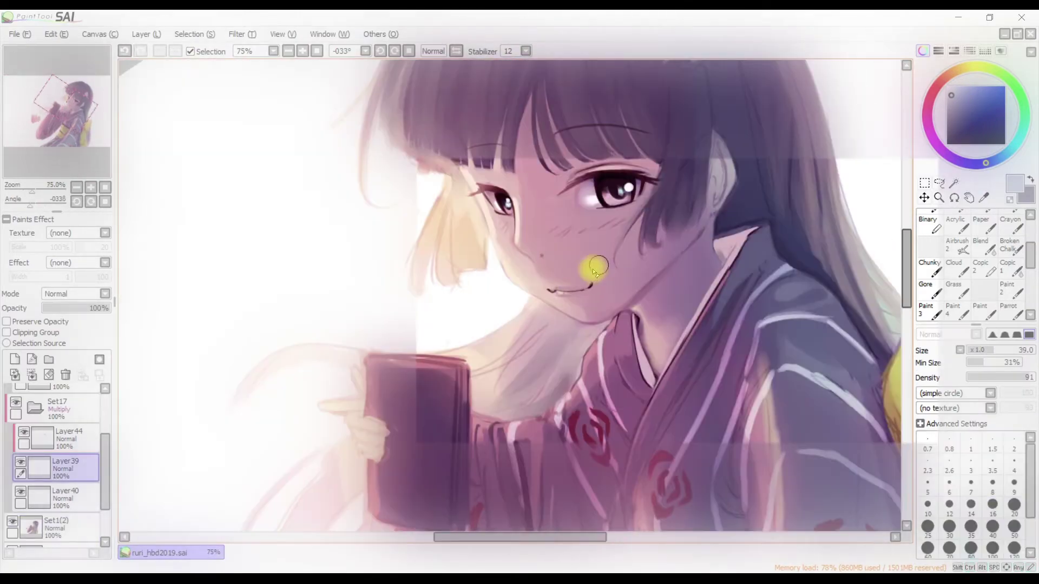
pyautogui.scroll(-1, 598, 250)
pyautogui.press('Home')
pyautogui.moveTo(615, 178); pyautogui.dragTo(608, 237)
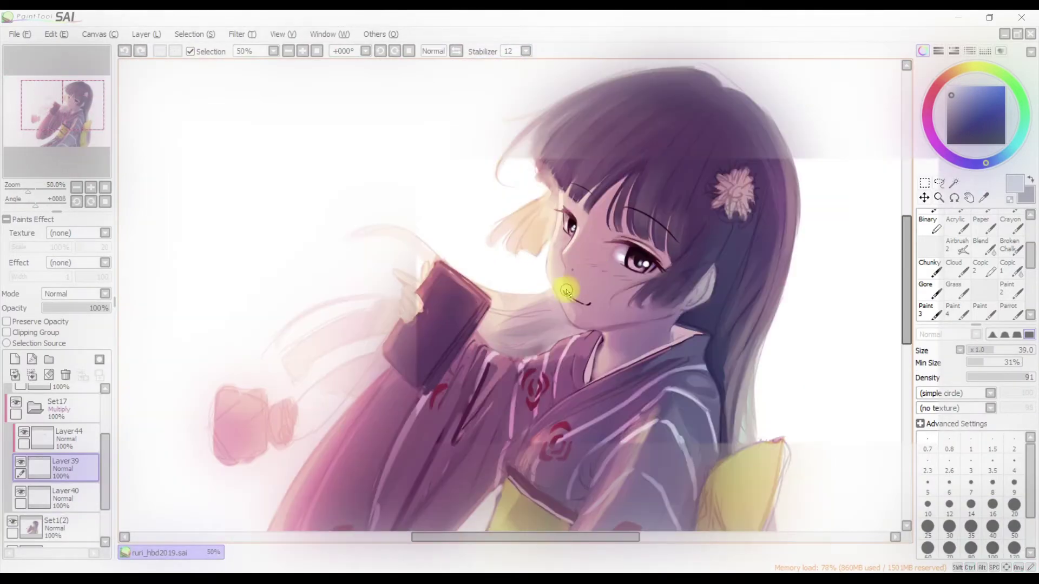
pyautogui.keyDown('alt'); pyautogui.click(566, 254); pyautogui.keyUp('alt')
pyautogui.keyDown('ctrl'); pyautogui.click(567, 286); pyautogui.keyUp('ctrl')
pyautogui.keyDown('ctrl'); pyautogui.click(644, 265); pyautogui.keyUp('ctrl')
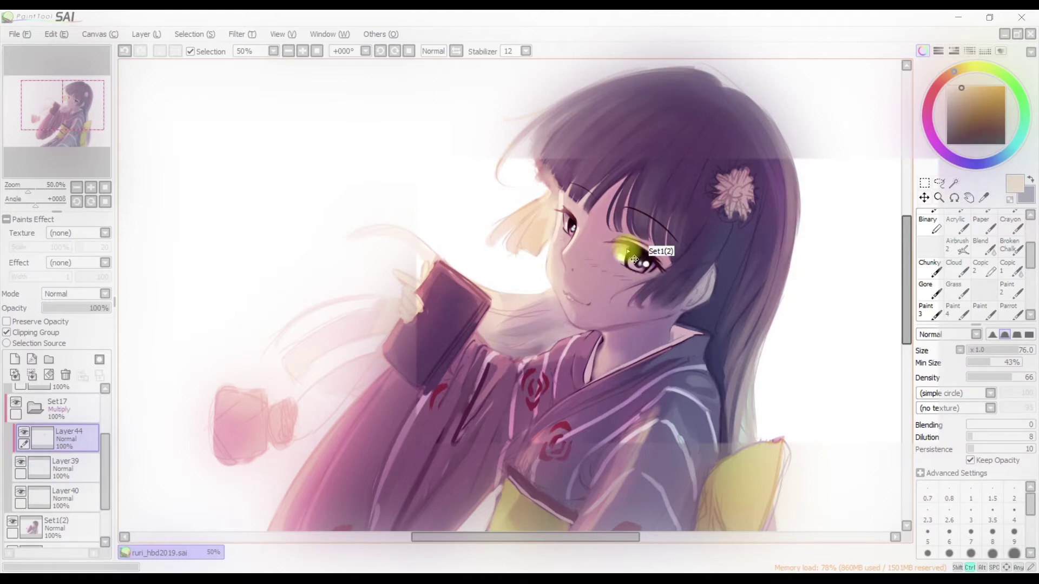
# Retouch the kimono fabric above the obi with sampled blue-purple at size 42 and sampled plum at size 9
pyautogui.scroll(-3, 634, 260)
pyautogui.keyDown('alt'); pyautogui.click(557, 368); pyautogui.keyUp('alt')
pyautogui.keyDown('ctrl'); pyautogui.click(560, 382); pyautogui.keyUp('ctrl')
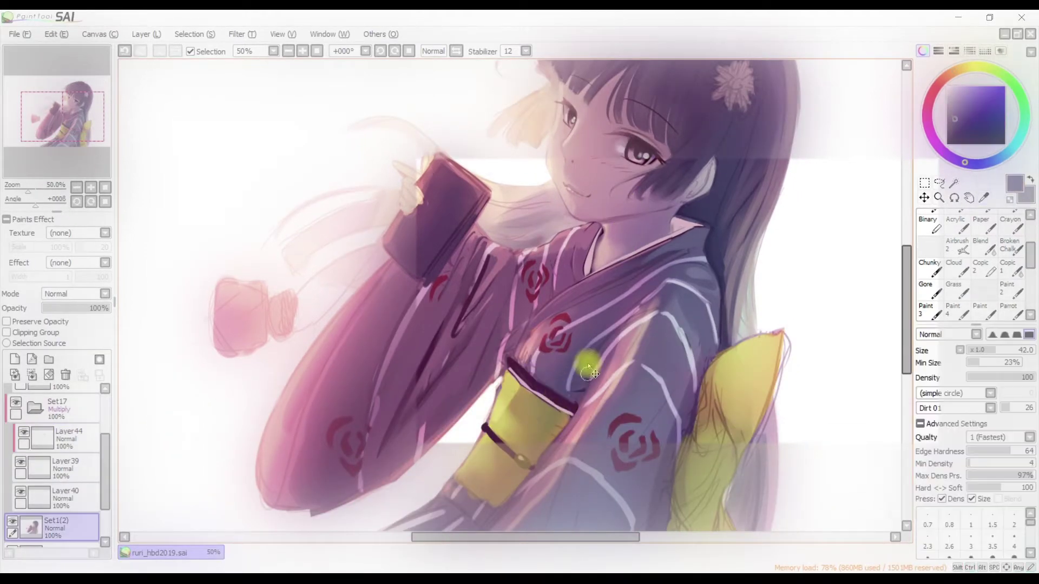
pyautogui.keyDown('alt'); pyautogui.click(588, 400); pyautogui.keyUp('alt')
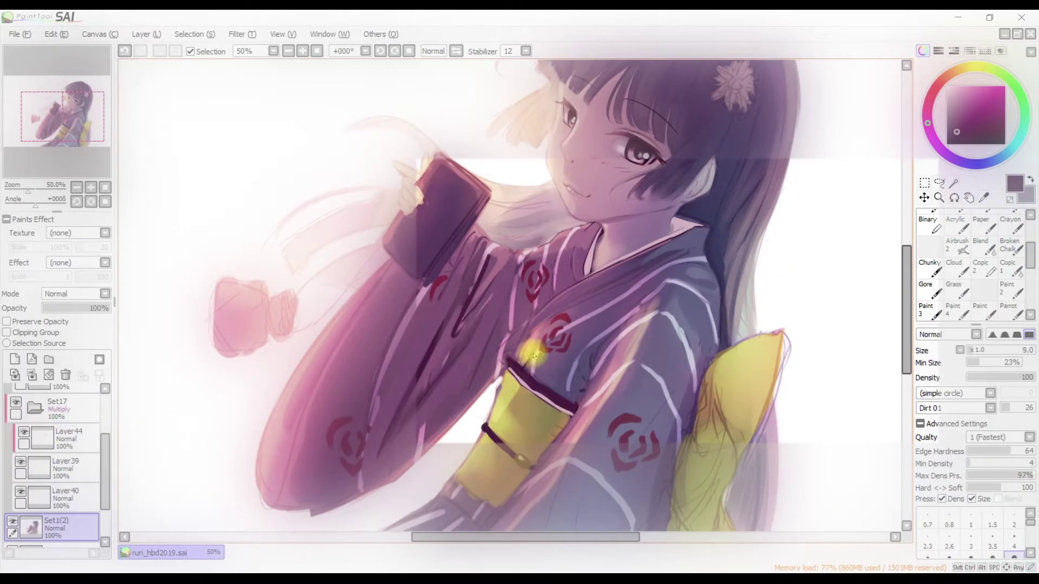
pyautogui.keyDown('ctrl'); pyautogui.click(548, 325); pyautogui.keyUp('ctrl')
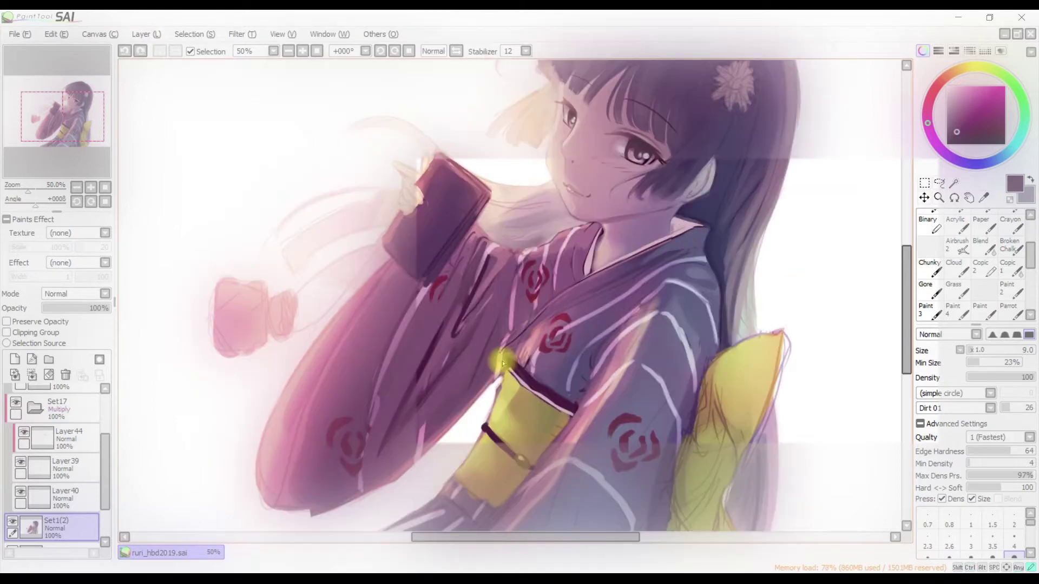
pyautogui.moveTo(512, 344)
pyautogui.mouseDown()
pyautogui.moveTo(557, 301)
pyautogui.moveTo(494, 290)
pyautogui.moveTo(552, 232)
pyautogui.mouseUp()
# Repaint the chest fabric around the red emblem with sampled purple at size 44
pyautogui.keyDown('ctrl'); pyautogui.click(509, 271); pyautogui.keyUp('ctrl')
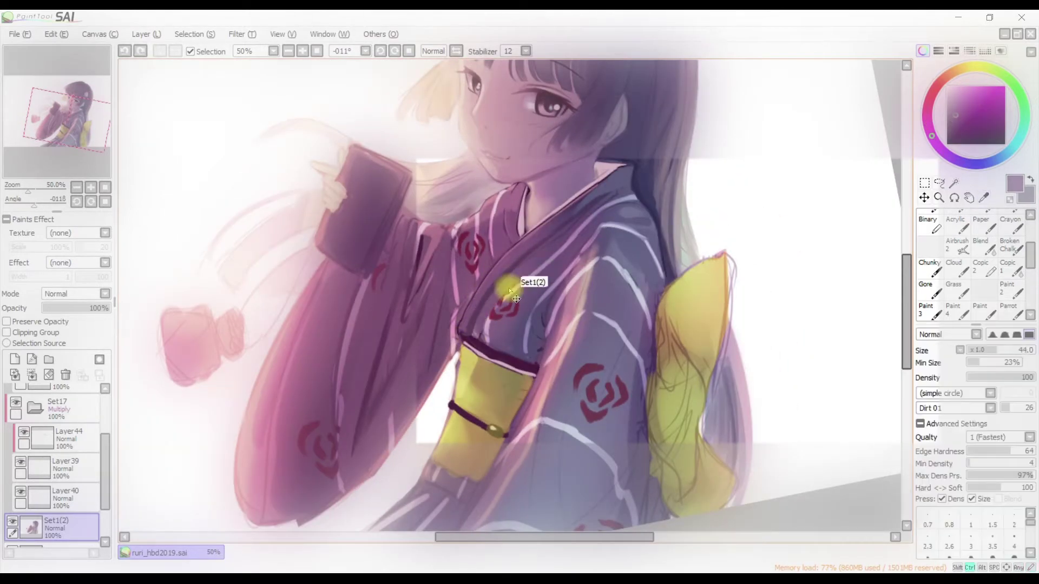
pyautogui.keyDown('ctrl'); pyautogui.click(515, 331); pyautogui.keyUp('ctrl')
pyautogui.moveTo(515, 331); pyautogui.dragTo(494, 294)
pyautogui.keyDown('alt'); pyautogui.click(467, 330); pyautogui.keyUp('alt')
pyautogui.press('h')
pyautogui.press('h')
pyautogui.keyDown('ctrl'); pyautogui.click(510, 269); pyautogui.keyUp('ctrl')
# Repaint the kimono folds along the obi's upper edge with plum at size 35
pyautogui.press('h')
pyautogui.press('h')
pyautogui.press('h')
pyautogui.press('h')
pyautogui.keyDown('ctrl'); pyautogui.click(506, 273); pyautogui.keyUp('ctrl')
pyautogui.keyDown('ctrl'); pyautogui.click(480, 326); pyautogui.keyUp('ctrl')
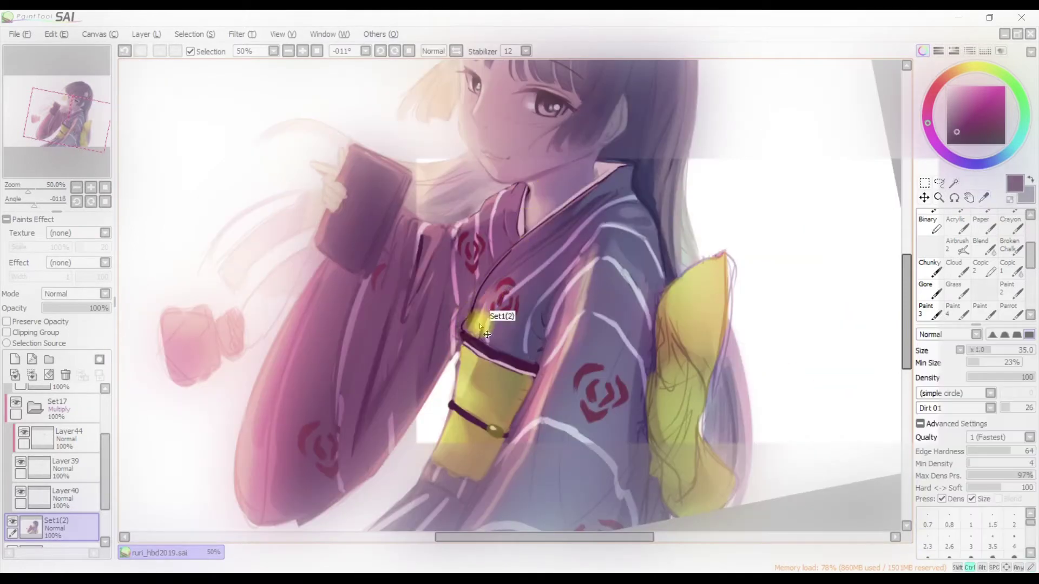
pyautogui.moveTo(483, 337); pyautogui.dragTo(513, 361)
pyautogui.keyDown('ctrl'); pyautogui.click(520, 371); pyautogui.keyUp('ctrl')
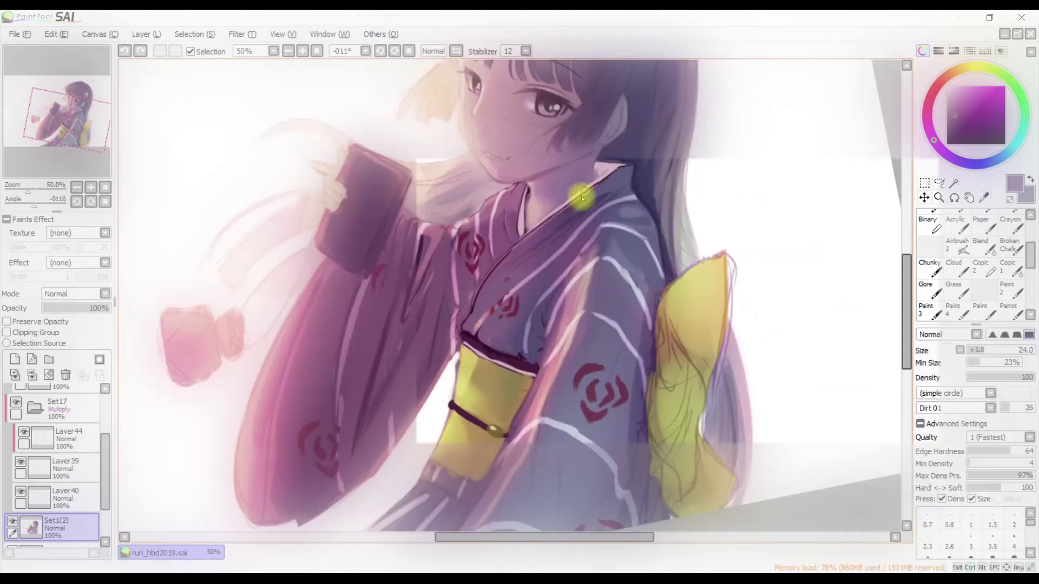
# Define the overlapping collar's edge down to the obi with sampled plum at size 6
pyautogui.keyDown('alt'); pyautogui.click(566, 222); pyautogui.keyUp('alt')
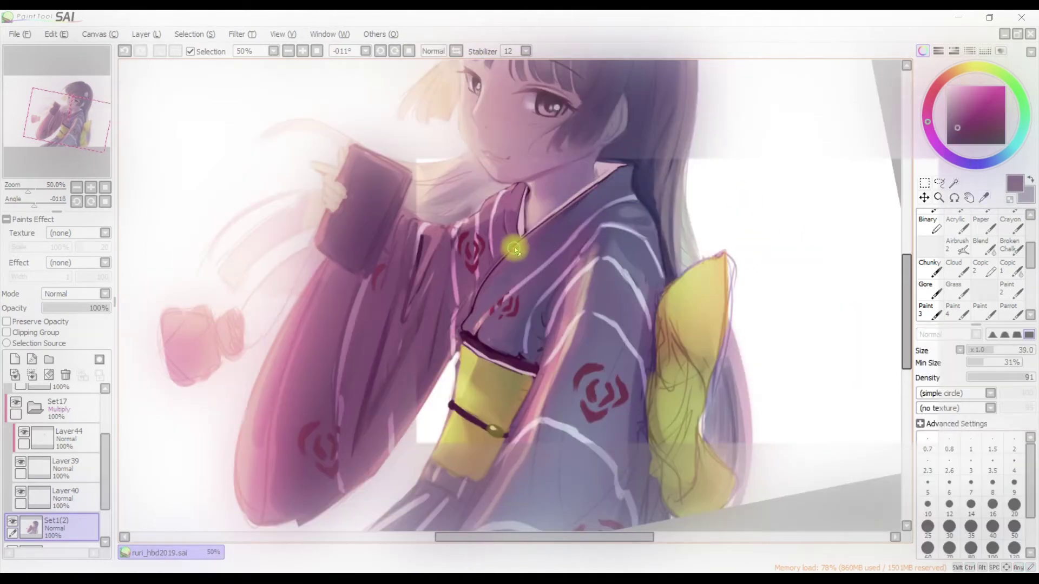
pyautogui.scroll(2, 517, 244)
pyautogui.keyDown('alt'); pyautogui.click(495, 277); pyautogui.keyUp('alt')
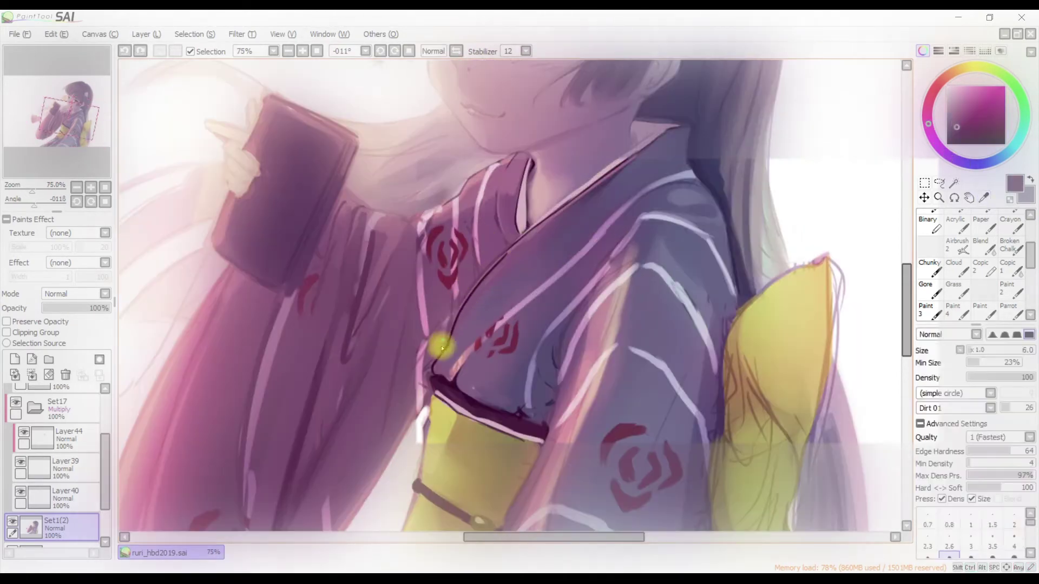
pyautogui.keyDown('alt'); pyautogui.click(457, 279); pyautogui.keyUp('alt')
pyautogui.press('h')
pyautogui.press('h')
pyautogui.press('h')
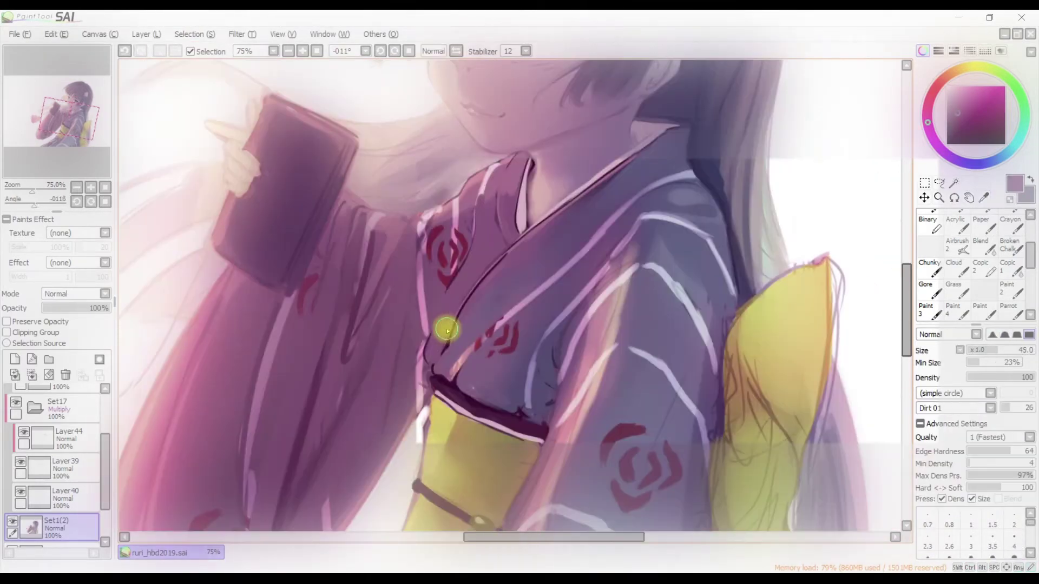
# Blend the fold where the collar meets the obi with sampled light plum at size 23
pyautogui.scroll(-2, 447, 330)
pyautogui.press('h')
pyautogui.scroll(1, 449, 330)
pyautogui.moveTo(450, 307); pyautogui.dragTo(433, 273)
pyautogui.keyDown('alt'); pyautogui.click(433, 273); pyautogui.keyUp('alt')
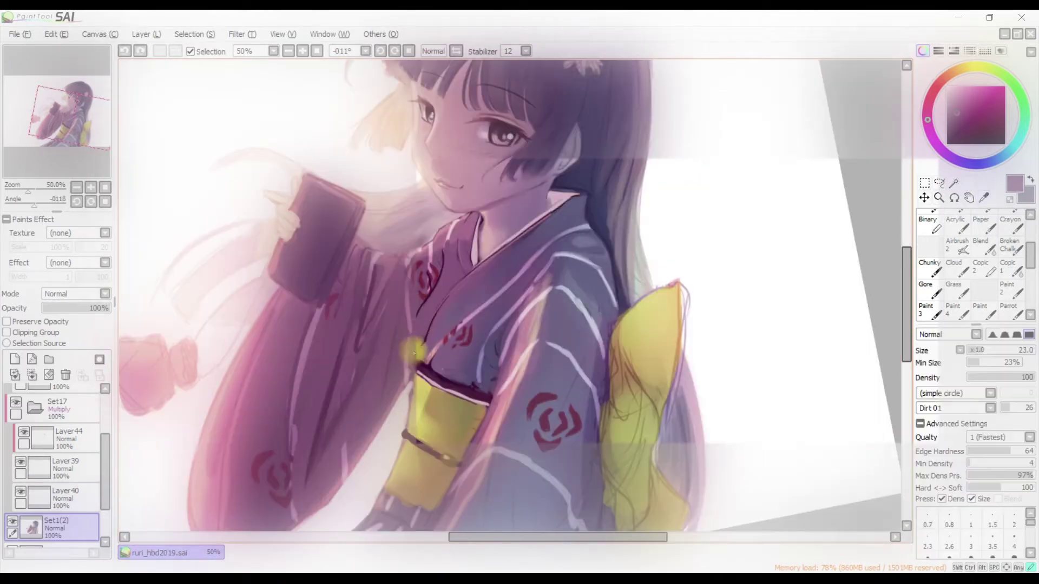
pyautogui.moveTo(420, 322); pyautogui.dragTo(425, 334)
# Undo the last stroke and repaint the collar overlap above the obi with resampled plum tones
pyautogui.keyDown('alt'); pyautogui.click(448, 278); pyautogui.keyUp('alt')
pyautogui.press('h')
pyautogui.press('h')
pyautogui.hotkey('ctrl', 'z')
pyautogui.press('[')
pyautogui.press('[')
pyautogui.press('[')
pyautogui.keyDown('alt'); pyautogui.click(487, 253); pyautogui.keyUp('alt')
pyautogui.keyDown('alt'); pyautogui.click(430, 306); pyautogui.keyUp('alt')
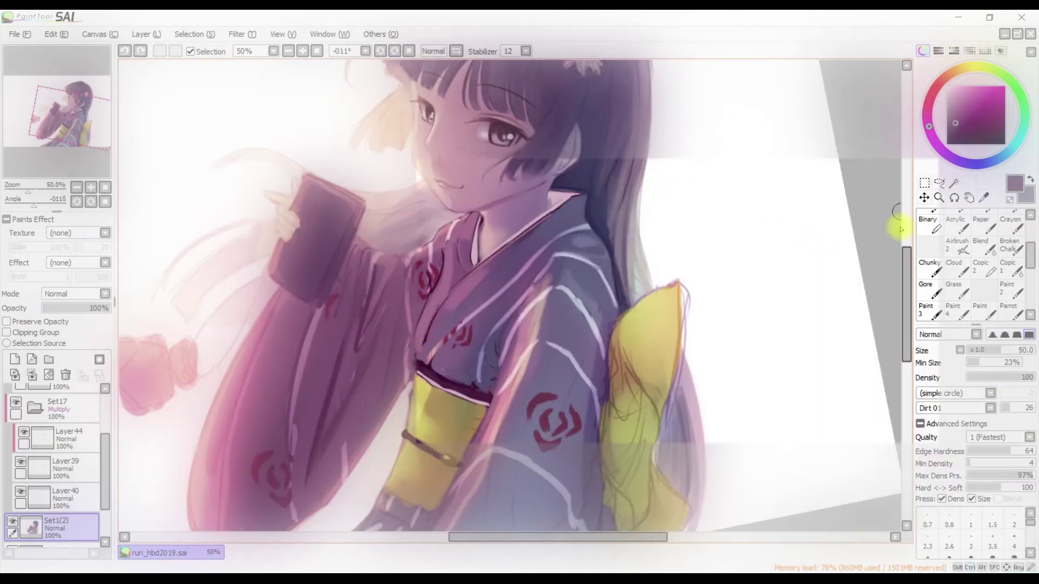
# Create a clipped Multiply layer above Set1(2) and shade the kimono with pale blue
pyautogui.scroll(-1, 819, 203)
pyautogui.click(15, 359)
pyautogui.click(7, 332)
pyautogui.moveTo(541, 389)
pyautogui.mouseDown()
pyautogui.moveTo(568, 290)
pyautogui.moveTo(573, 314)
pyautogui.moveTo(696, 479)
pyautogui.moveTo(702, 162)
pyautogui.moveTo(737, 208)
pyautogui.mouseUp()
pyautogui.press('e')
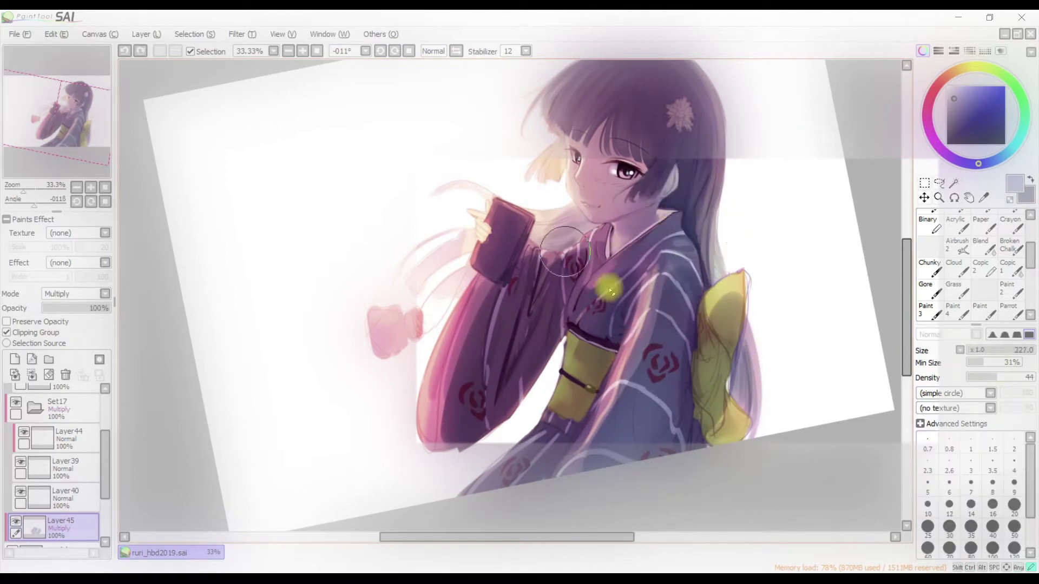
# Deepen the kimono shading on Layer45 at size 300 and soften it with the eraser at size 240
pyautogui.press('b')
pyautogui.press('h')
pyautogui.press('h')
pyautogui.press('[')
pyautogui.press('[')
pyautogui.press('[')
pyautogui.press('[')
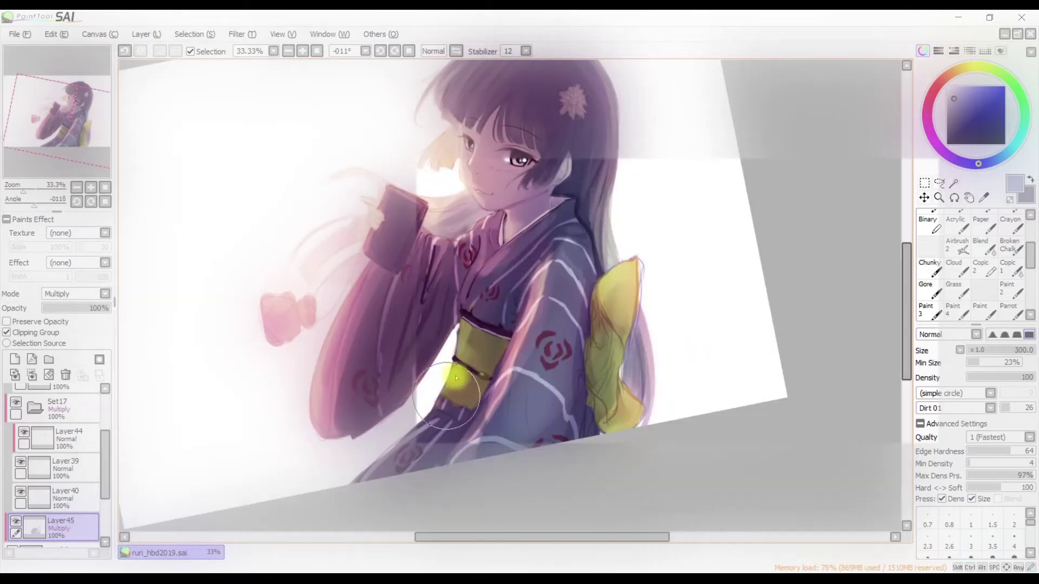
pyautogui.press('e')
pyautogui.press('h')
pyautogui.press('h')
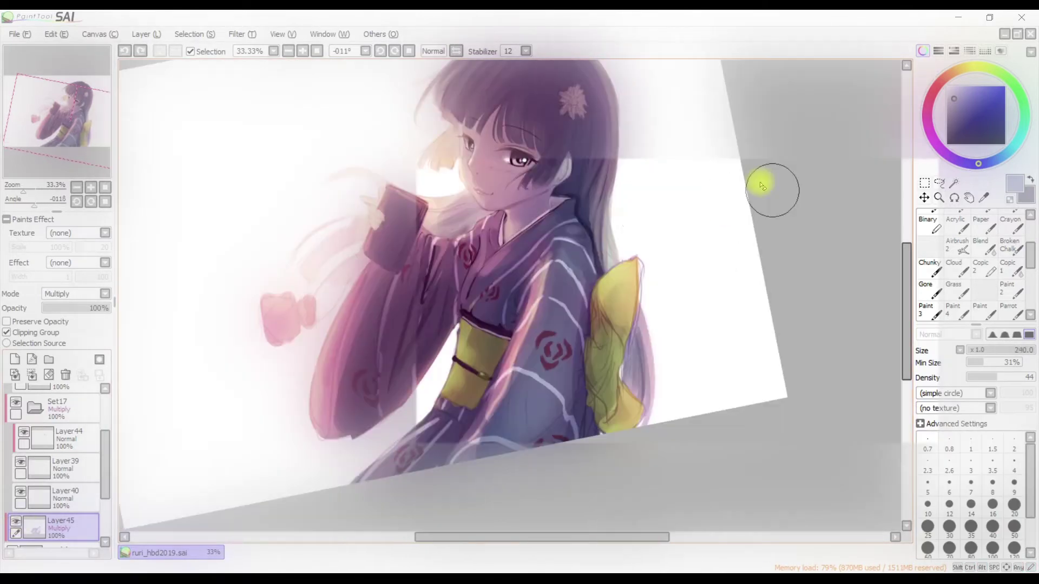
# Add another clipped Multiply layer and paint a darker blue shadow over the kimono and obi at size 410
pyautogui.click(14, 359)
pyautogui.click(76, 293)
pyautogui.click(60, 311)
pyautogui.click(7, 332)
pyautogui.moveTo(379, 303)
pyautogui.mouseDown()
pyautogui.moveTo(424, 371)
pyautogui.moveTo(331, 420)
pyautogui.mouseUp()
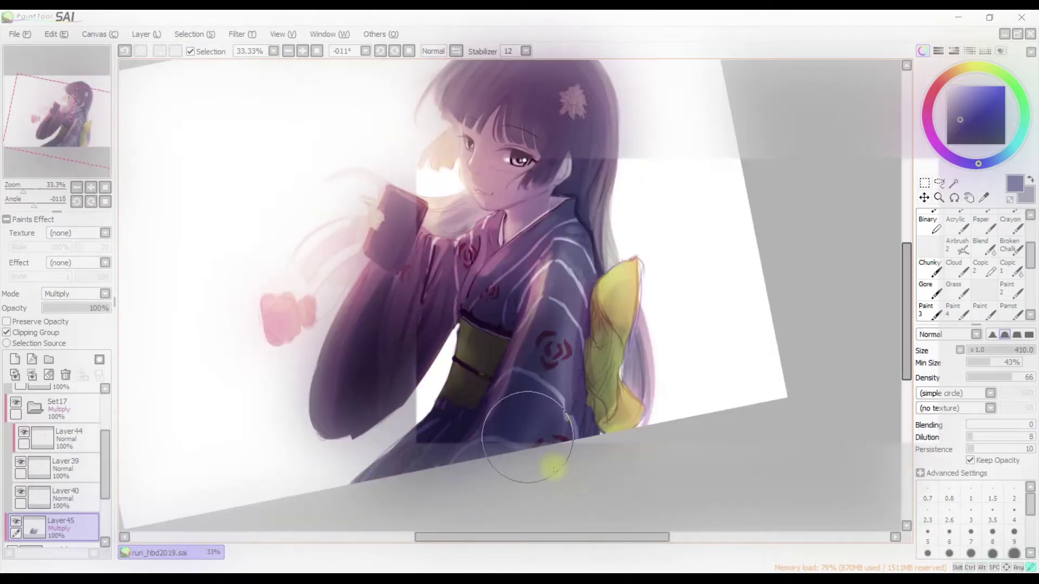
# Lighten the darker kimono shadow with the soft eraser at size 361, keeping the lower folds shaded
pyautogui.scroll(-1, 574, 211)
pyautogui.press('b')
pyautogui.press('h')
pyautogui.press('h')
pyautogui.press('h')
pyautogui.press('h')
pyautogui.press('e')
pyautogui.press('h')
pyautogui.press('h')
pyautogui.press('h')
pyautogui.press('h')
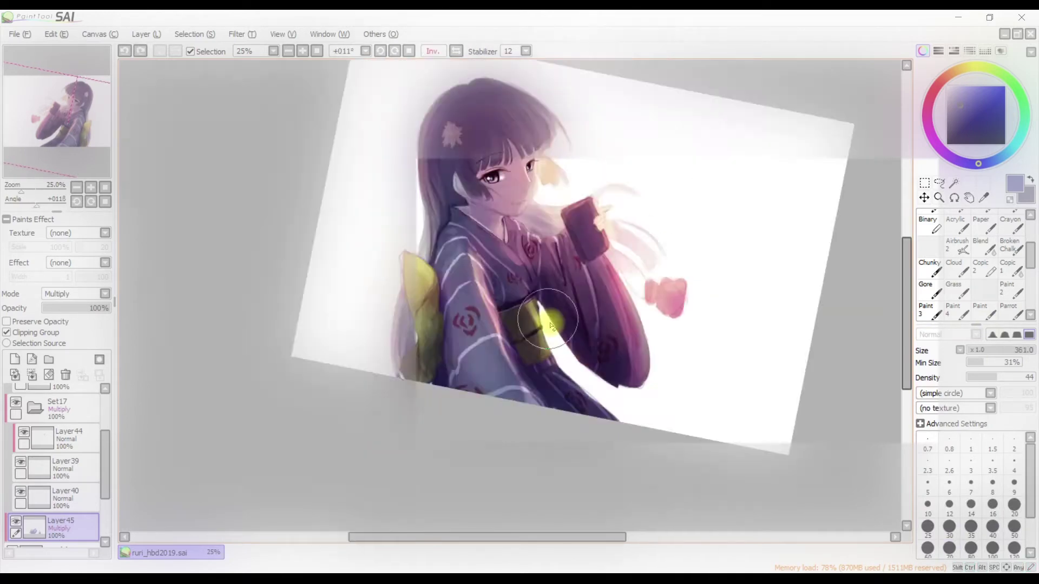
# Reset the canvas rotation and toggle the Set19 group's visibility to compare the painting
pyautogui.moveTo(559, 354); pyautogui.dragTo(669, 265)
pyautogui.press('Home')
pyautogui.scroll(-3, 54, 465)
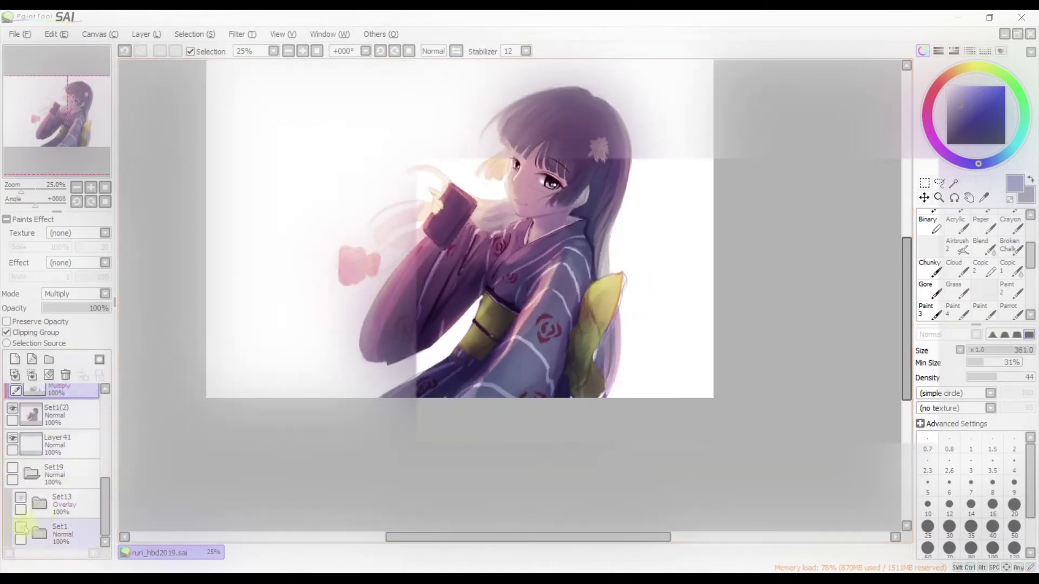
pyautogui.click(13, 470)
pyautogui.click(13, 470)
pyautogui.click(13, 469)
pyautogui.click(13, 470)
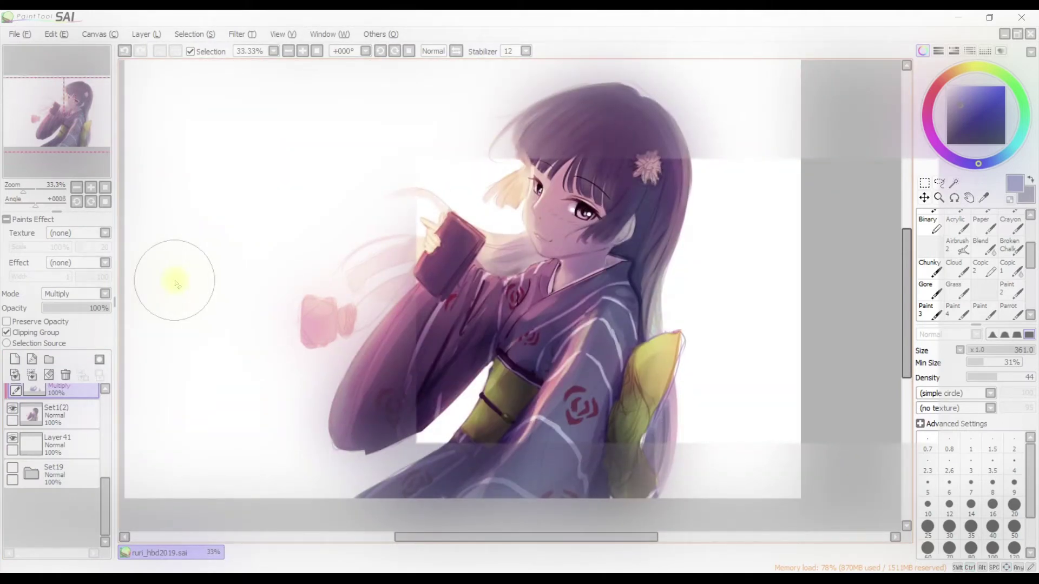
# Erase more shadow from the shoulder at size 292 and merge Layer45 down into Set1(2)
pyautogui.scroll(1, 176, 284)
pyautogui.scroll(-2, 869, 348)
pyautogui.press('h')
pyautogui.press('h')
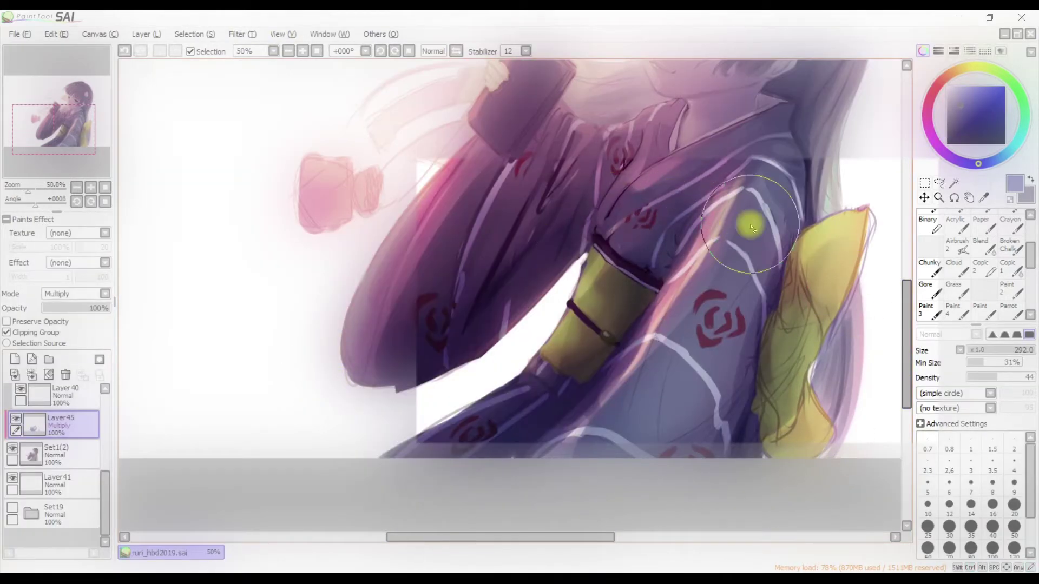
pyautogui.hotkey('ctrl', 'e')
# Clean up the obi's outer edge beside the sleeve gap with sampled olive at size 13
pyautogui.keyDown('alt'); pyautogui.click(580, 307); pyautogui.keyUp('alt')
pyautogui.moveTo(609, 275); pyautogui.dragTo(565, 310)
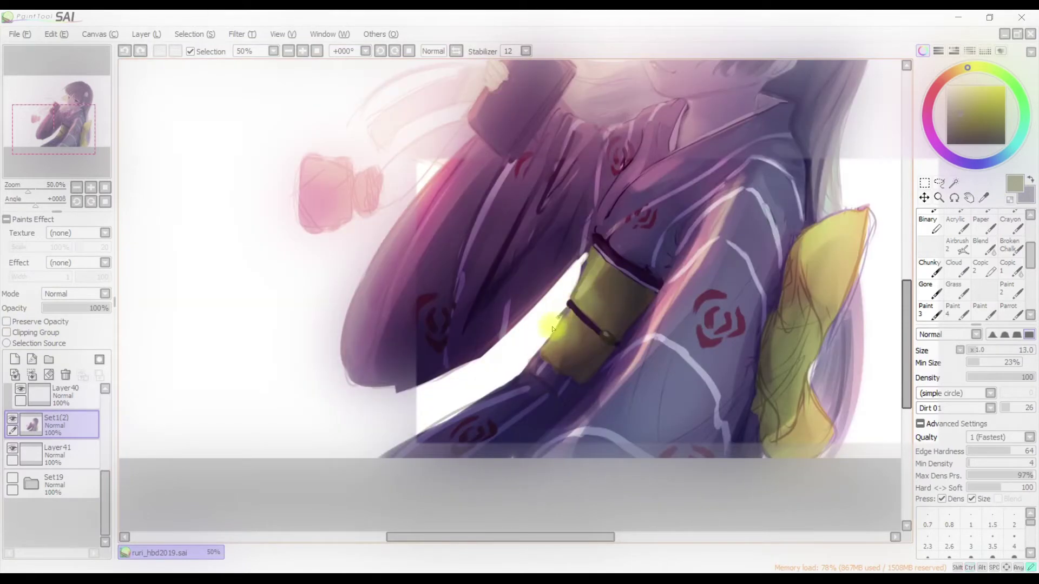
pyautogui.keyDown('alt'); pyautogui.click(575, 319); pyautogui.keyUp('alt')
pyautogui.moveTo(574, 319)
pyautogui.mouseDown()
pyautogui.moveTo(614, 248)
pyautogui.moveTo(563, 318)
pyautogui.mouseUp()
pyautogui.moveTo(548, 358); pyautogui.dragTo(534, 255)
pyautogui.press('Insert')
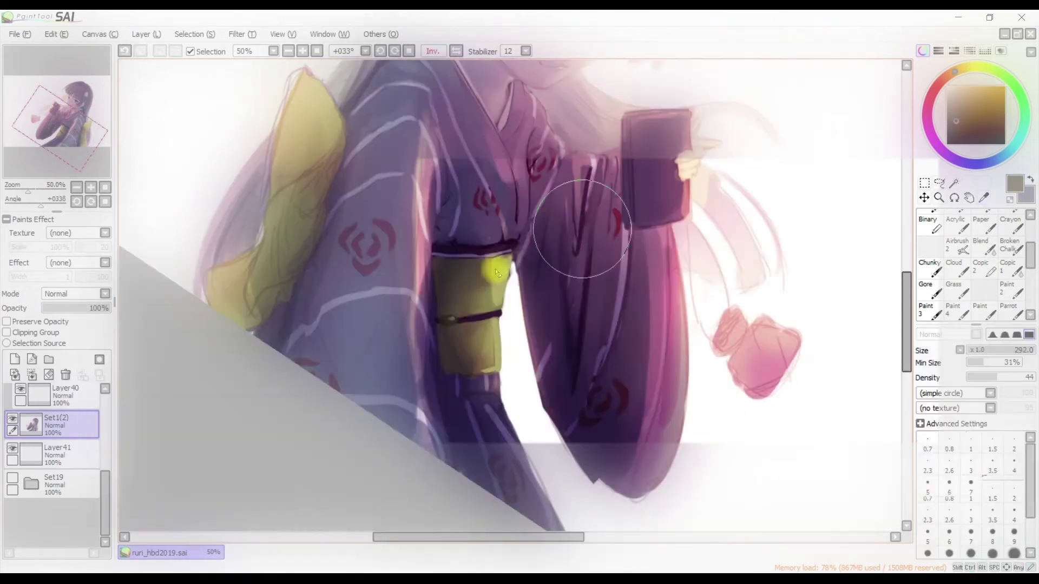
pyautogui.press('Insert')
pyautogui.press('b')
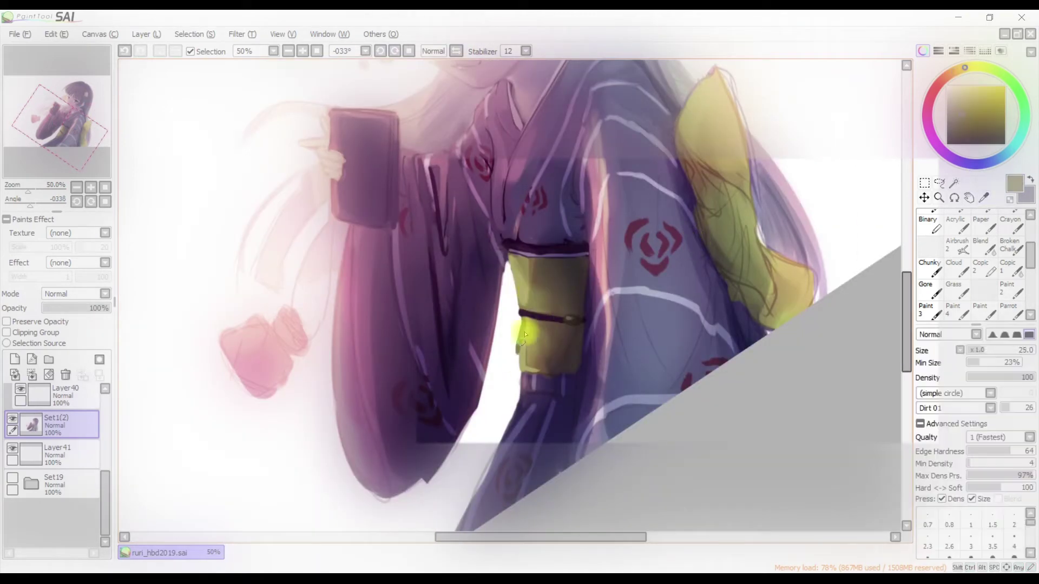
# Refine the obi's edge around the cord with sampled light yellow-green at size 14
pyautogui.keyDown('alt'); pyautogui.click(533, 326); pyautogui.keyUp('alt')
pyautogui.moveTo(533, 326)
pyautogui.mouseDown()
pyautogui.moveTo(569, 344)
pyautogui.moveTo(508, 315)
pyautogui.mouseUp()
pyautogui.keyDown('alt'); pyautogui.click(552, 307); pyautogui.keyUp('alt')
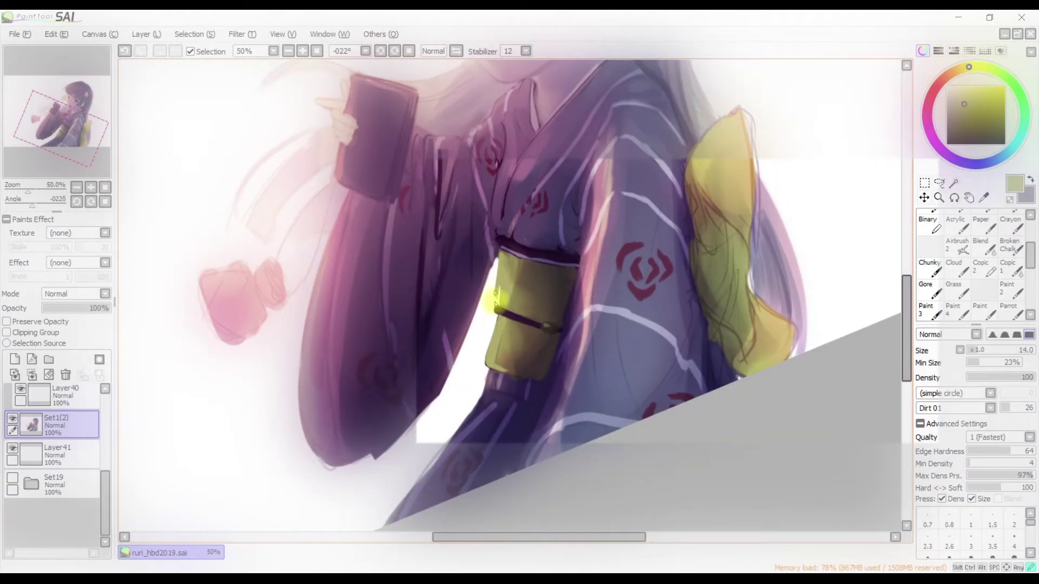
pyautogui.press('Insert')
pyautogui.press('Insert')
pyautogui.scroll(-1, 512, 315)
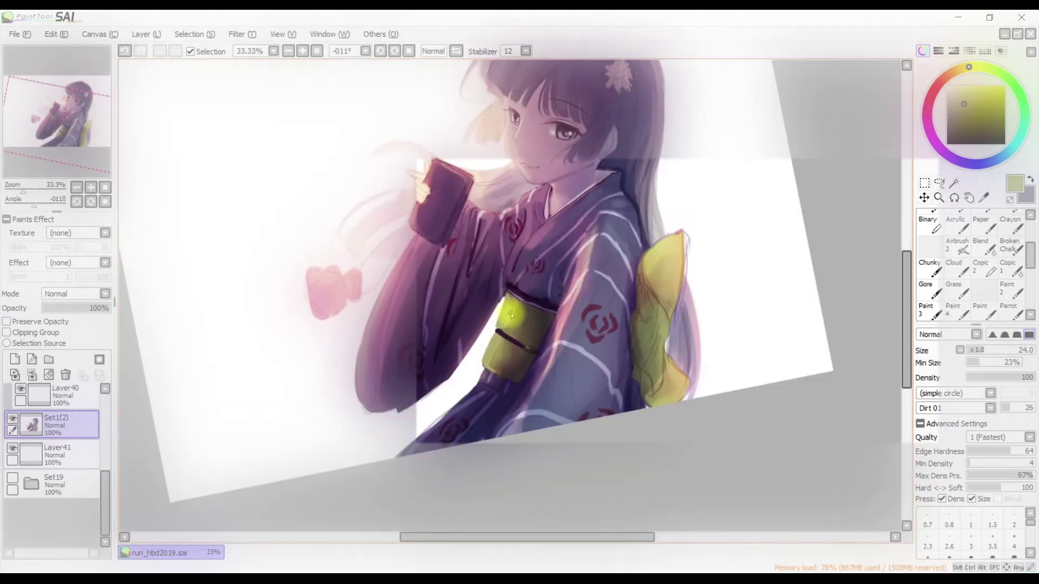
pyautogui.keyDown('alt'); pyautogui.click(617, 349); pyautogui.keyUp('alt')
pyautogui.moveTo(668, 344); pyautogui.dragTo(747, 398)
pyautogui.press('Insert')
pyautogui.scroll(-1, 737, 372)
pyautogui.press('Insert')
pyautogui.moveTo(547, 373); pyautogui.dragTo(435, 385)
pyautogui.press('Insert')
pyautogui.press('Insert')
pyautogui.press('Insert')
pyautogui.press('Insert')
pyautogui.moveTo(365, 414); pyautogui.dragTo(696, 297)
pyautogui.hotkey('ctrl', 'z')
# Retouch the obi's surface with sampled olive at size 32
pyautogui.press('Insert')
pyautogui.press('Insert')
pyautogui.press('Insert')
pyautogui.press('Insert')
pyautogui.scroll(1, 634, 368)
pyautogui.hscroll(1, 634, 368)
pyautogui.press('[')
pyautogui.press('Insert')
pyautogui.press('Insert')
pyautogui.keyDown('alt'); pyautogui.click(533, 312); pyautogui.keyUp('alt')
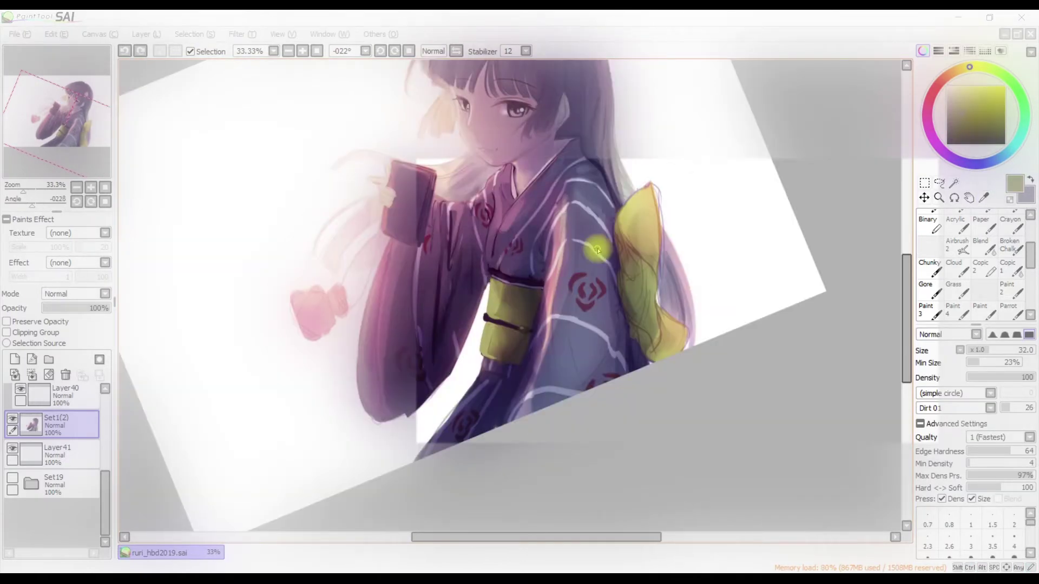
# Paint the kimono fold below the obi and the skirt's outer edge with sampled purples at sizes 20 and 30
pyautogui.press('[')
pyautogui.keyDown('alt'); pyautogui.click(482, 358); pyautogui.keyUp('alt')
pyautogui.moveTo(489, 363); pyautogui.dragTo(480, 370)
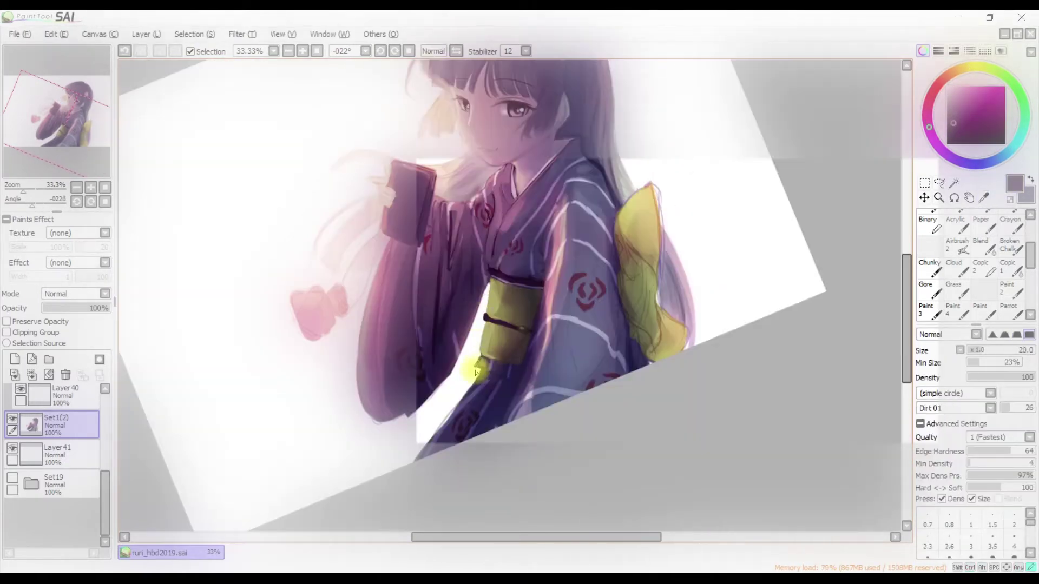
pyautogui.press(']')
pyautogui.keyDown('alt'); pyautogui.click(477, 369); pyautogui.keyUp('alt')
pyautogui.press('h')
pyautogui.press('h')
pyautogui.moveTo(487, 362); pyautogui.dragTo(422, 452)
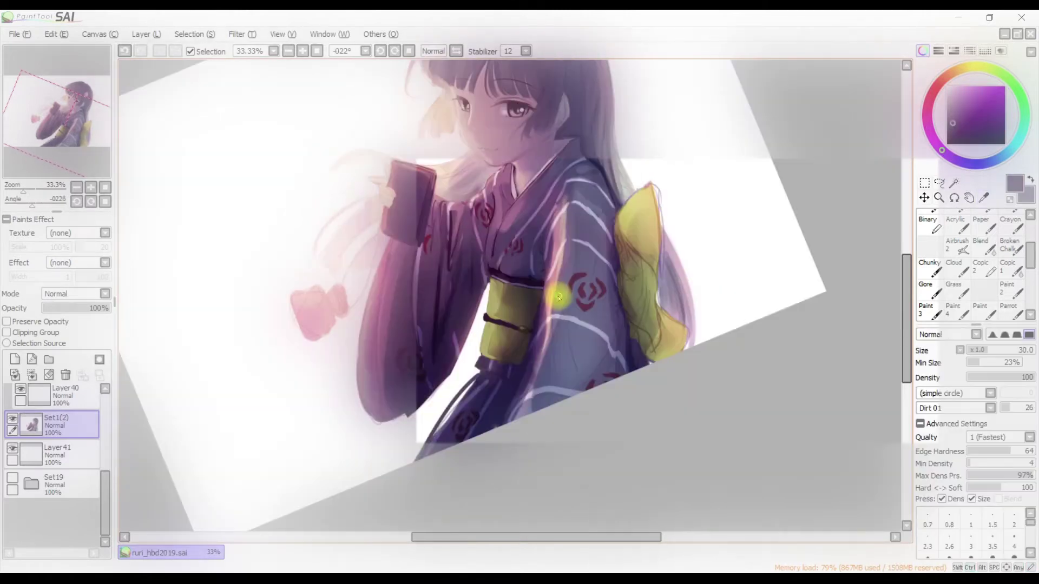
# Blend the skirt folds below the obi with sampled dark purple at size 116
pyautogui.press('-')
pyautogui.moveTo(489, 343); pyautogui.dragTo(509, 336)
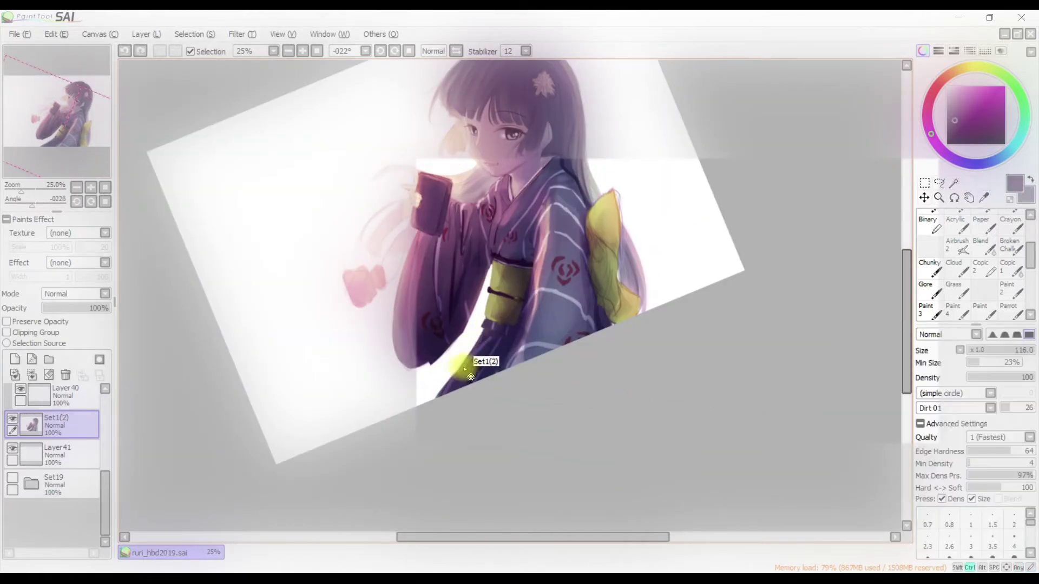
pyautogui.press('Home')
pyautogui.press('+')
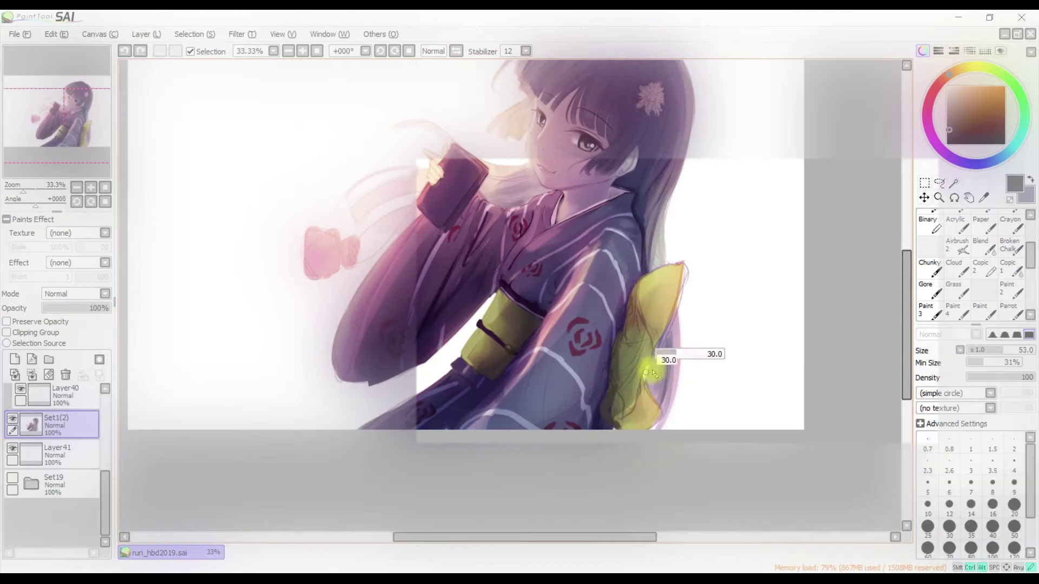
# Erase the yellow bow's lower outer lobe beside the hair at size 53
pyautogui.press('h')
pyautogui.press('h')
pyautogui.press('alt')
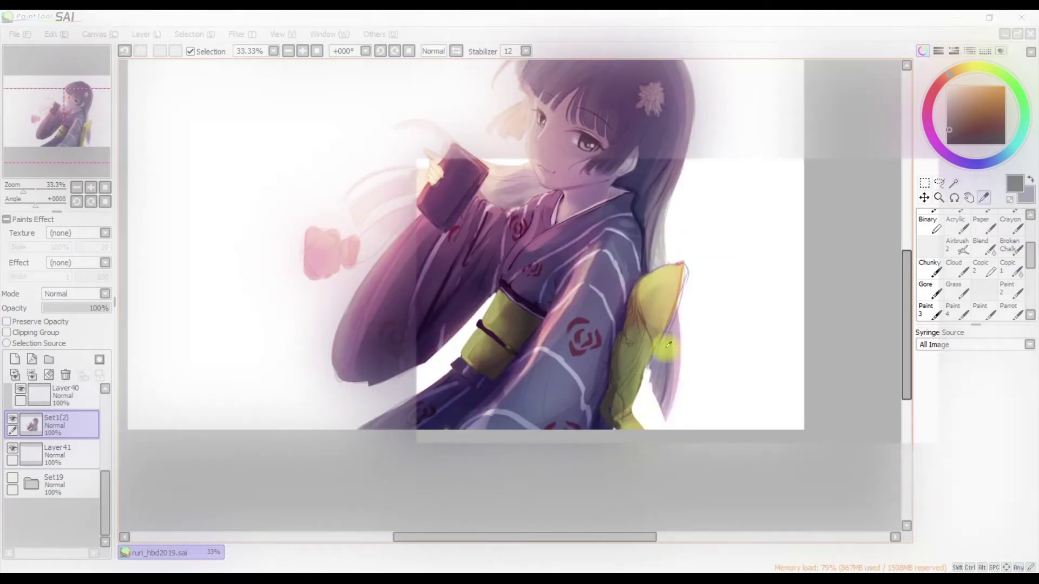
# Paint over the sketch lines on the bow's lower ribbon with sampled yellows
pyautogui.keyDown('alt'); pyautogui.click(662, 346); pyautogui.keyUp('alt')
pyautogui.press('h')
pyautogui.press('h')
pyautogui.press('Delete')
pyautogui.press('Delete')
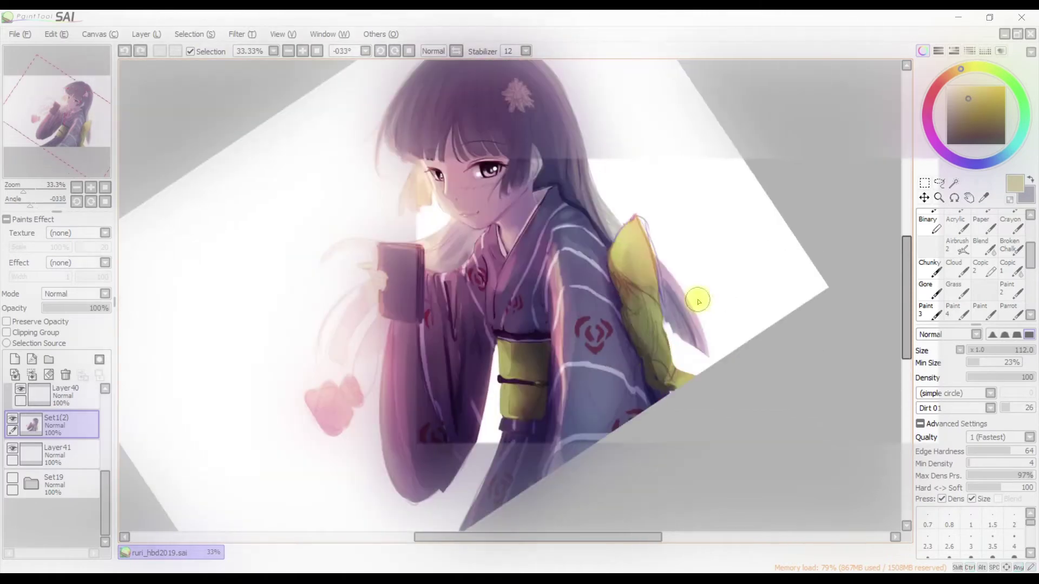
pyautogui.keyDown('alt'); pyautogui.click(644, 282); pyautogui.keyUp('alt')
pyautogui.keyDown('alt'); pyautogui.click(625, 316); pyautogui.keyUp('alt')
pyautogui.moveTo(625, 315)
pyautogui.mouseDown()
pyautogui.moveTo(709, 368)
pyautogui.moveTo(684, 381)
pyautogui.mouseUp()
pyautogui.keyDown('alt'); pyautogui.click(665, 386); pyautogui.keyUp('alt')
# Smooth and reshape the bow's loop and hanging ribbon with sampled light gold at size 33
pyautogui.press('h')
pyautogui.press('h')
pyautogui.press('h')
pyautogui.press('h')
pyautogui.keyDown('alt'); pyautogui.click(695, 372); pyautogui.keyUp('alt')
pyautogui.press('Home')
pyautogui.press('h')
pyautogui.press('h')
pyautogui.press('h')
pyautogui.press('h')
pyautogui.moveTo(628, 466); pyautogui.dragTo(612, 336)
pyautogui.moveTo(617, 384); pyautogui.dragTo(643, 324)
pyautogui.press('h')
pyautogui.press('h')
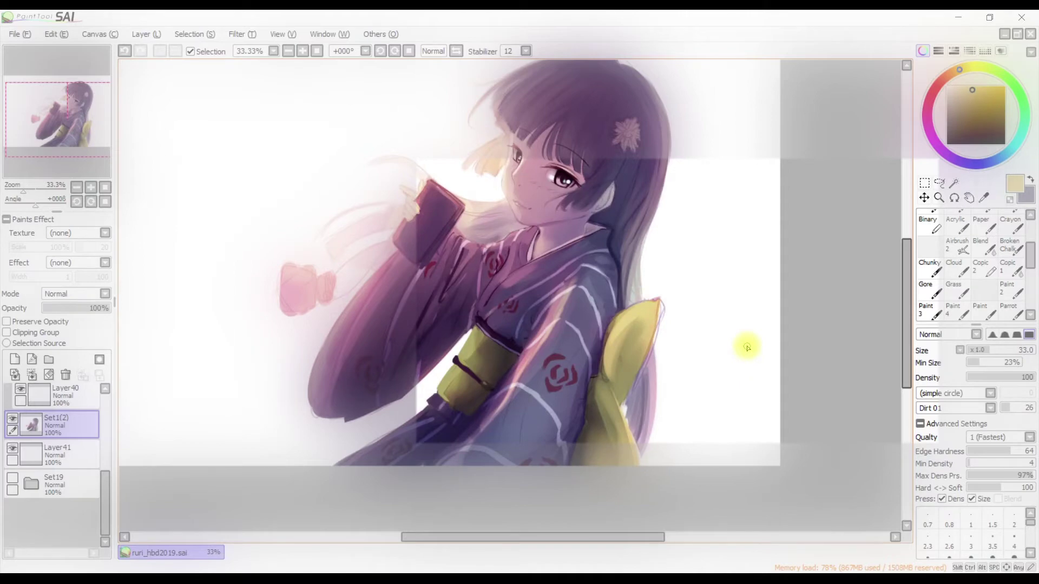
# Define the sleeve's back edge against the yellow bow with sampled dark purples at sizes 12 and 27
pyautogui.moveTo(747, 347); pyautogui.dragTo(696, 313)
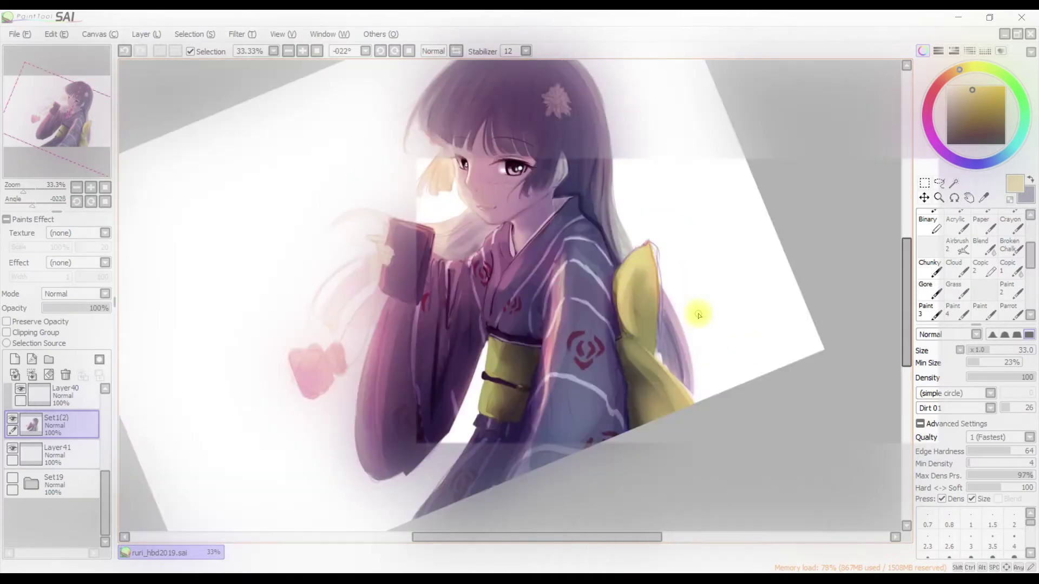
pyautogui.keyDown('alt'); pyautogui.click(625, 275); pyautogui.keyUp('alt')
pyautogui.press('[')
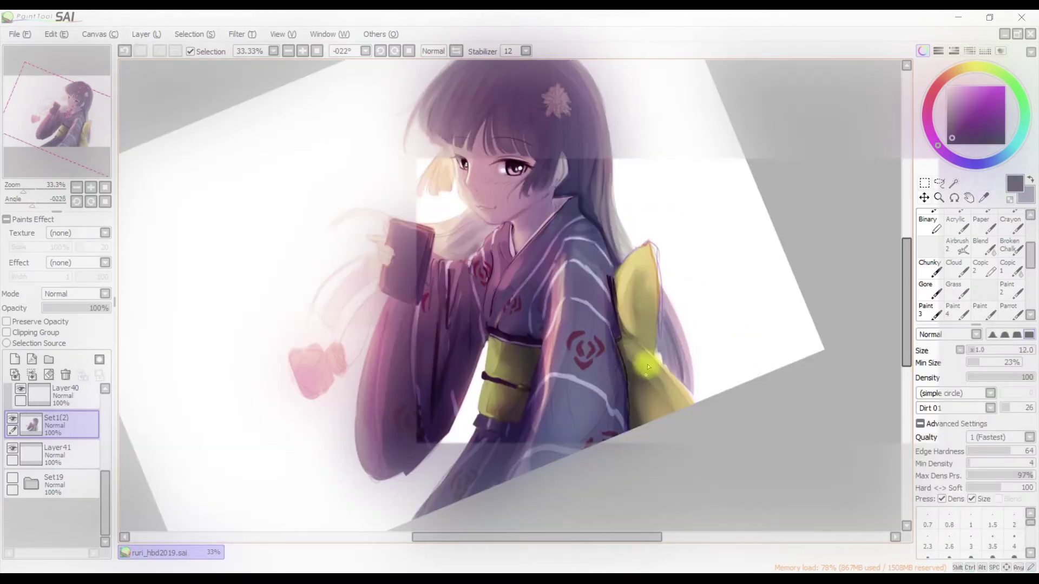
pyautogui.moveTo(634, 366); pyautogui.dragTo(618, 338)
pyautogui.keyDown('alt'); pyautogui.click(618, 338); pyautogui.keyUp('alt')
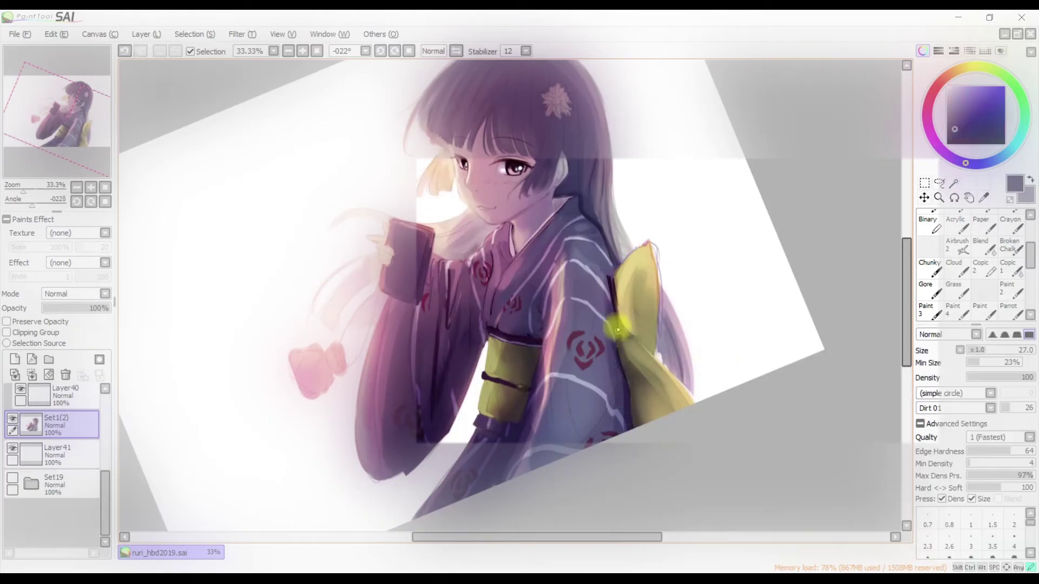
pyautogui.moveTo(608, 273); pyautogui.dragTo(649, 338)
# Paint over the bow loop's inner folds with sampled yellow and trim the hanging ribbon's outer edge
pyautogui.keyDown('alt'); pyautogui.click(650, 338); pyautogui.keyUp('alt')
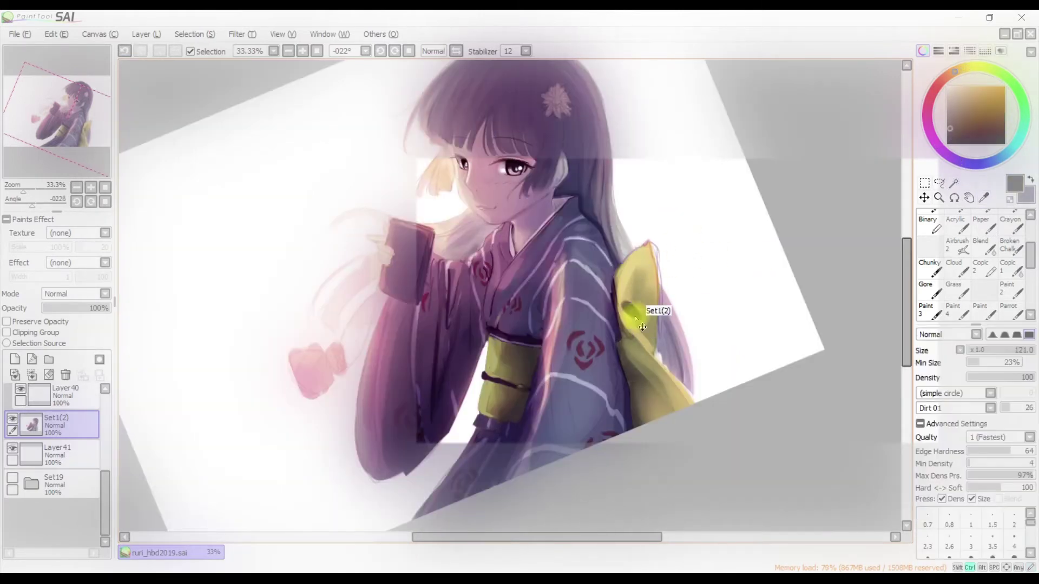
pyautogui.press('b')
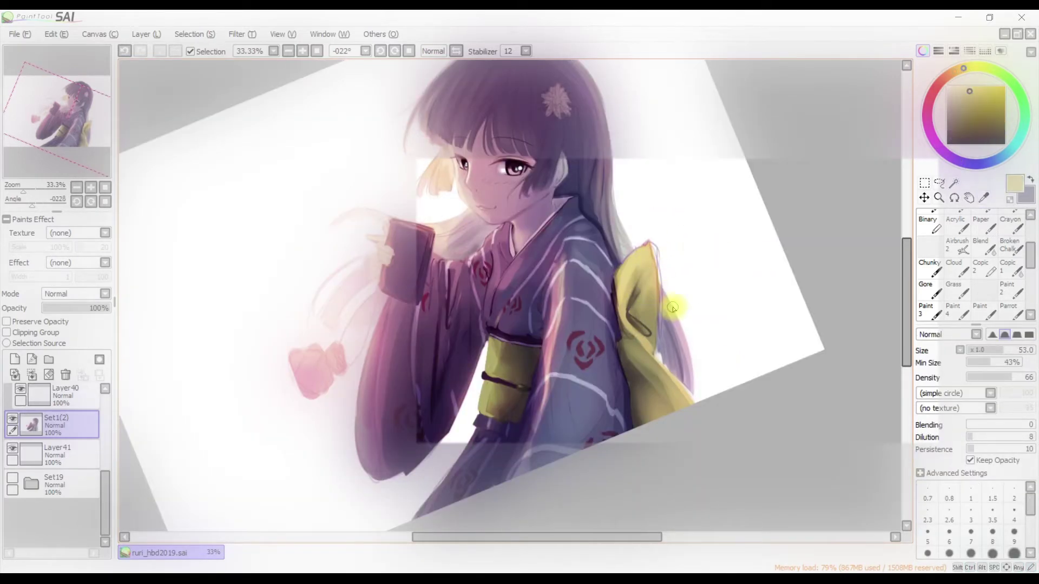
pyautogui.press('e')
pyautogui.moveTo(763, 301); pyautogui.dragTo(714, 311)
pyautogui.press('b')
pyautogui.keyDown('alt'); pyautogui.click(650, 320); pyautogui.keyUp('alt')
pyautogui.moveTo(630, 268); pyautogui.dragTo(639, 267)
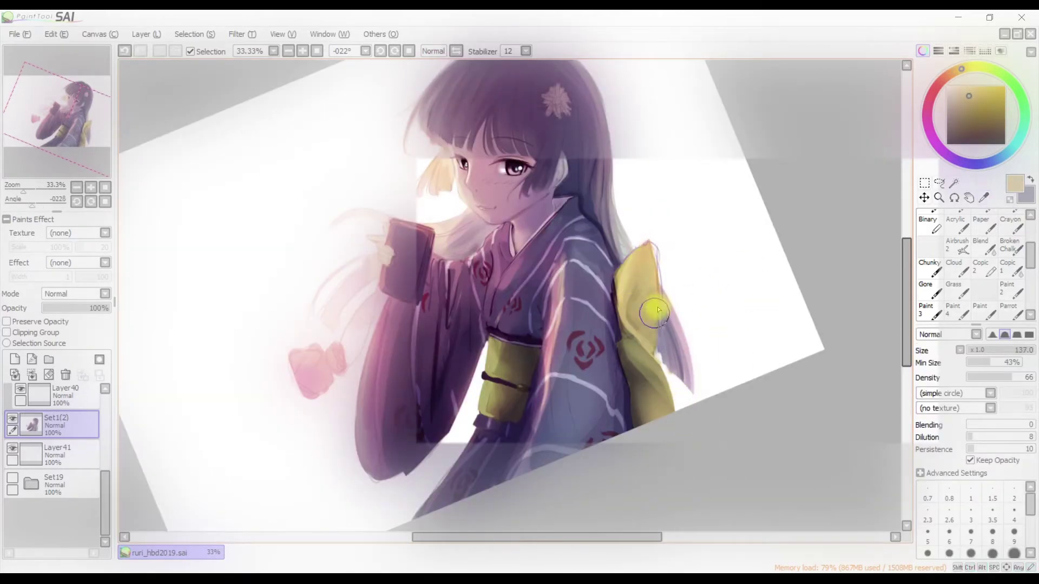
# Rebuild the lower part of the bow as a second yellow loop with a darker inner shadow
pyautogui.press('h')
pyautogui.press('h')
pyautogui.moveTo(671, 411); pyautogui.dragTo(667, 269)
pyautogui.press('e')
pyautogui.press('b')
pyautogui.press('h')
pyautogui.press('h')
pyautogui.press('h')
pyautogui.press('h')
pyautogui.moveTo(676, 311)
pyautogui.mouseDown()
pyautogui.moveTo(687, 340)
pyautogui.moveTo(657, 341)
pyautogui.mouseUp()
# Repaint the sleeve edge beside the upper bow loop with sampled dark purple at size 22
pyautogui.press('h')
pyautogui.press('h')
pyautogui.press('n')
pyautogui.press('h')
pyautogui.press('h')
pyautogui.keyDown('alt'); pyautogui.click(614, 284); pyautogui.keyUp('alt')
pyautogui.moveTo(612, 269); pyautogui.dragTo(622, 316)
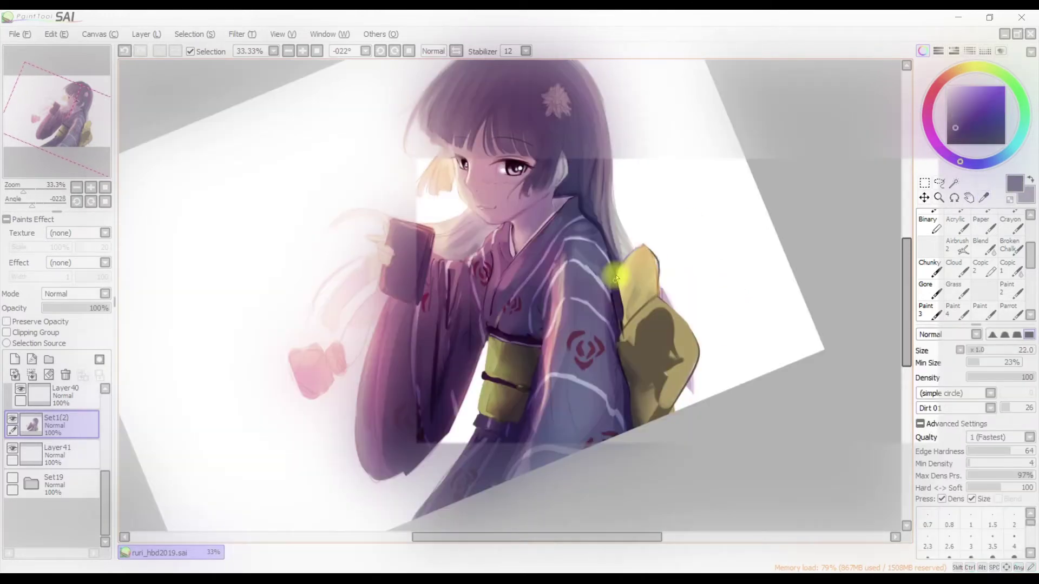
# Try to cover the lower bow loop's dark shadow with a sampled light yellow
pyautogui.keyDown('alt'); pyautogui.click(639, 322); pyautogui.keyUp('alt')
pyautogui.keyDown('alt'); pyautogui.click(657, 301); pyautogui.keyUp('alt')
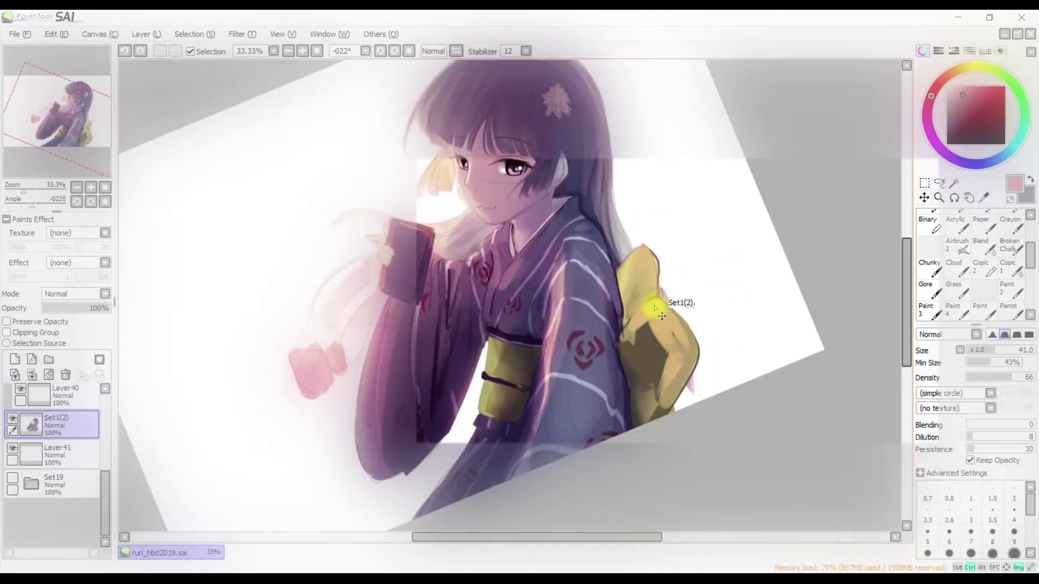
pyautogui.keyDown('alt'); pyautogui.click(673, 349); pyautogui.keyUp('alt')
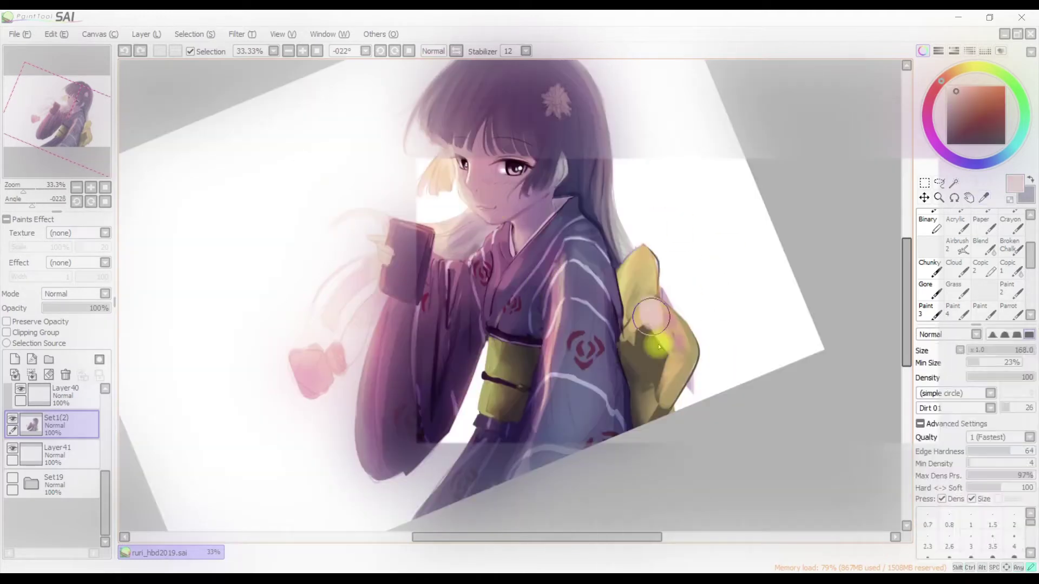
pyautogui.keyDown('ctrl'); pyautogui.keyDown('alt'); pyautogui.moveTo(660, 365); pyautogui.dragTo(661, 331); pyautogui.keyUp('alt'); pyautogui.keyUp('ctrl')
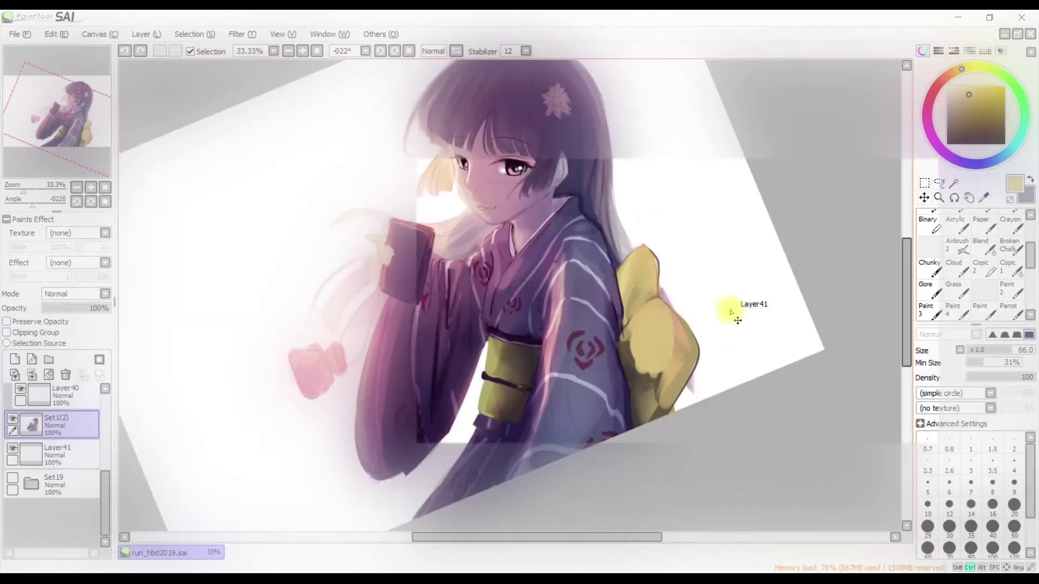
pyautogui.moveTo(657, 368); pyautogui.dragTo(660, 303)
pyautogui.press('ctrl')
# Refine the sleeve outline beside the lower bow loop with sampled purples at sizes 16 and 49
pyautogui.keyDown('ctrl'); pyautogui.click(617, 333); pyautogui.keyUp('ctrl')
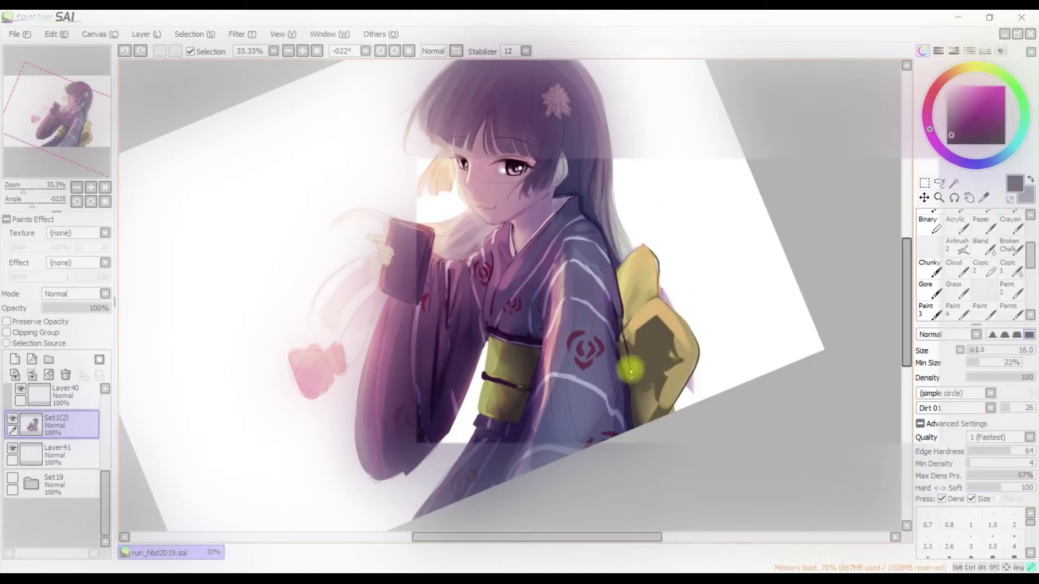
pyautogui.moveTo(618, 357); pyautogui.dragTo(618, 320)
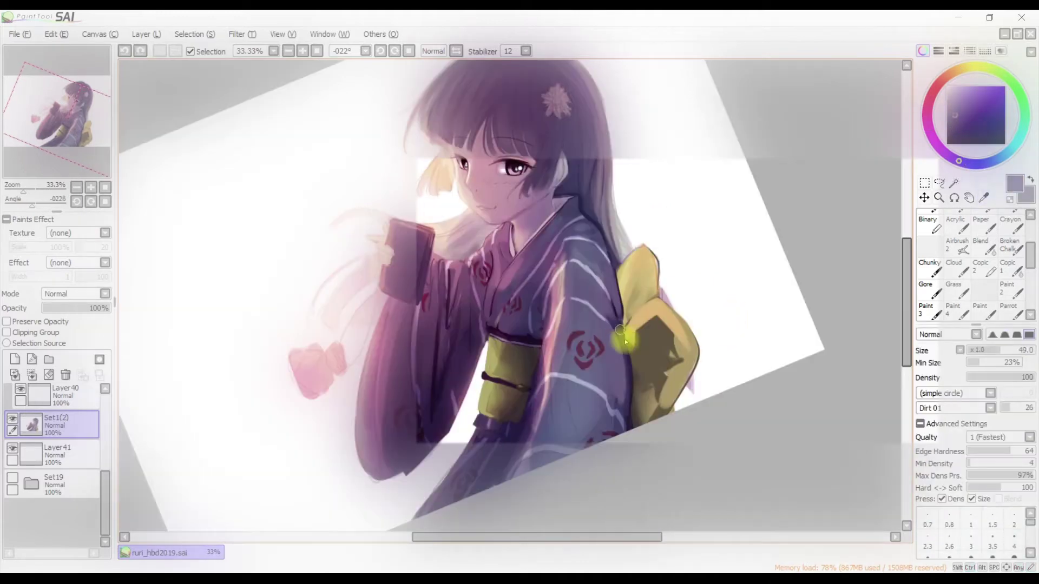
pyautogui.press('h')
pyautogui.press('b')
pyautogui.press('h')
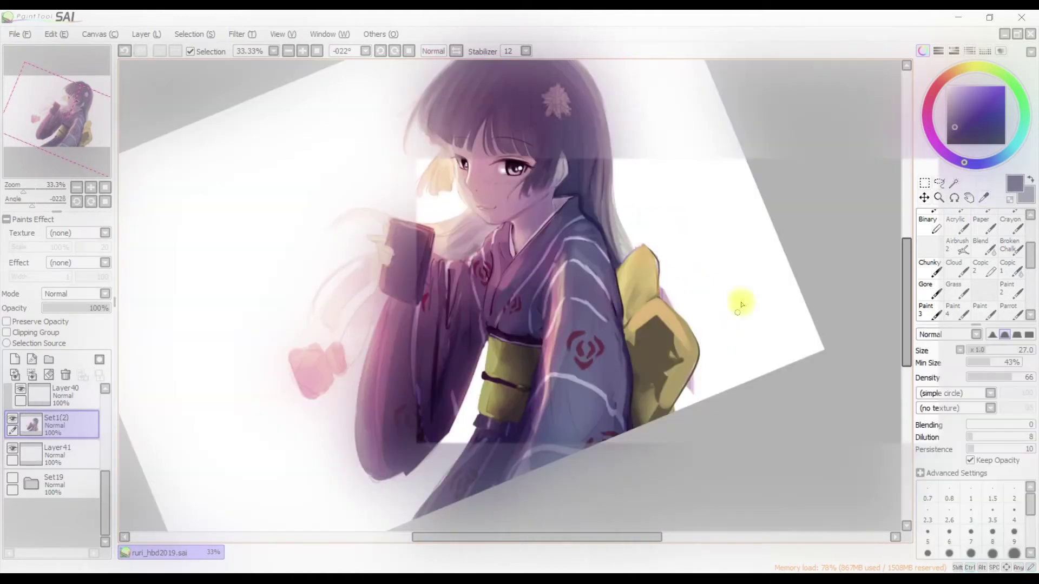
pyautogui.moveTo(640, 439); pyautogui.dragTo(643, 417)
# Erase along the lower bow loop's outer edge at size 80 and compare it with the earlier bow shape
pyautogui.press('Home')
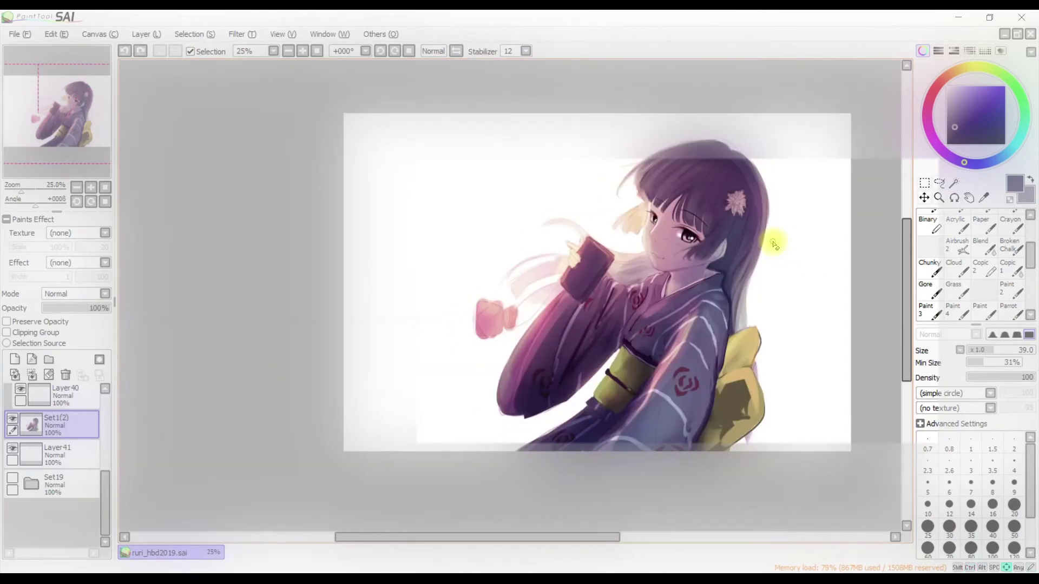
pyautogui.keyDown('alt'); pyautogui.click(675, 449); pyautogui.keyUp('alt')
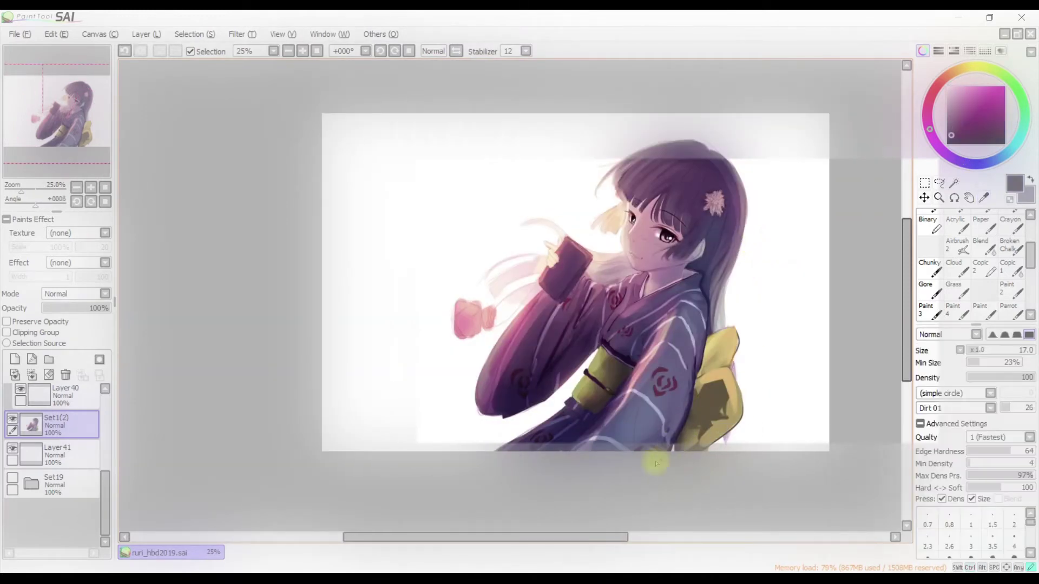
pyautogui.press('h')
pyautogui.moveTo(741, 393); pyautogui.dragTo(765, 390)
pyautogui.press('h')
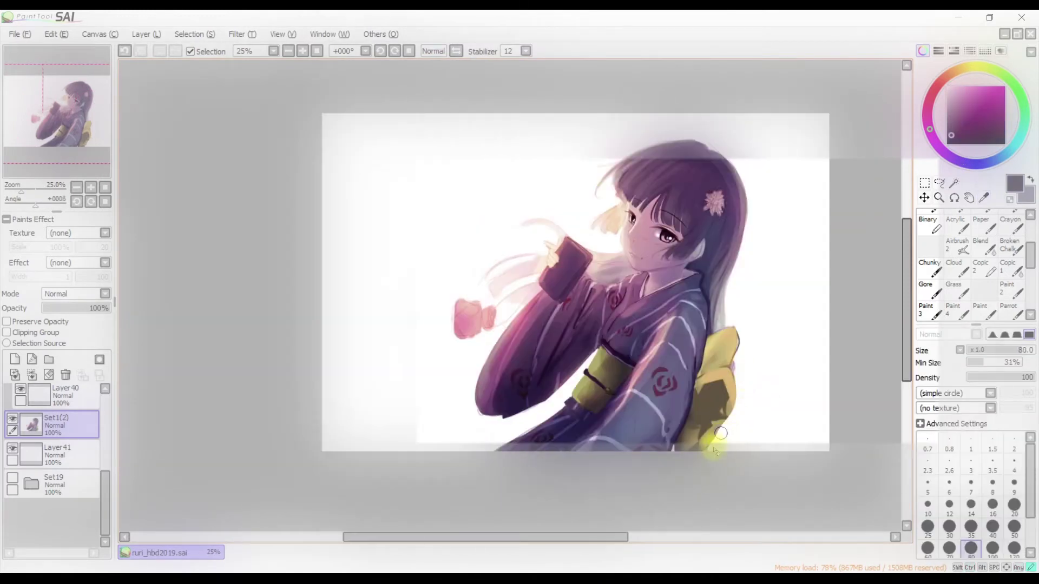
pyautogui.moveTo(729, 435)
pyautogui.mouseDown()
pyautogui.moveTo(749, 370)
pyautogui.moveTo(761, 371)
pyautogui.mouseUp()
pyautogui.press('Delete')
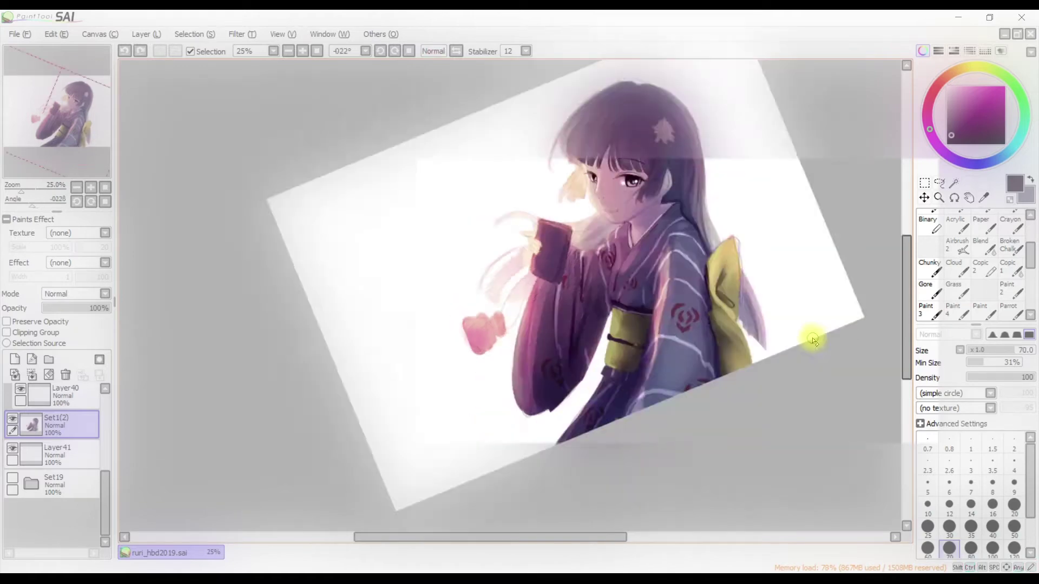
pyautogui.hotkey('ctrl', 'y')
pyautogui.hotkey('ctrl', 'z')
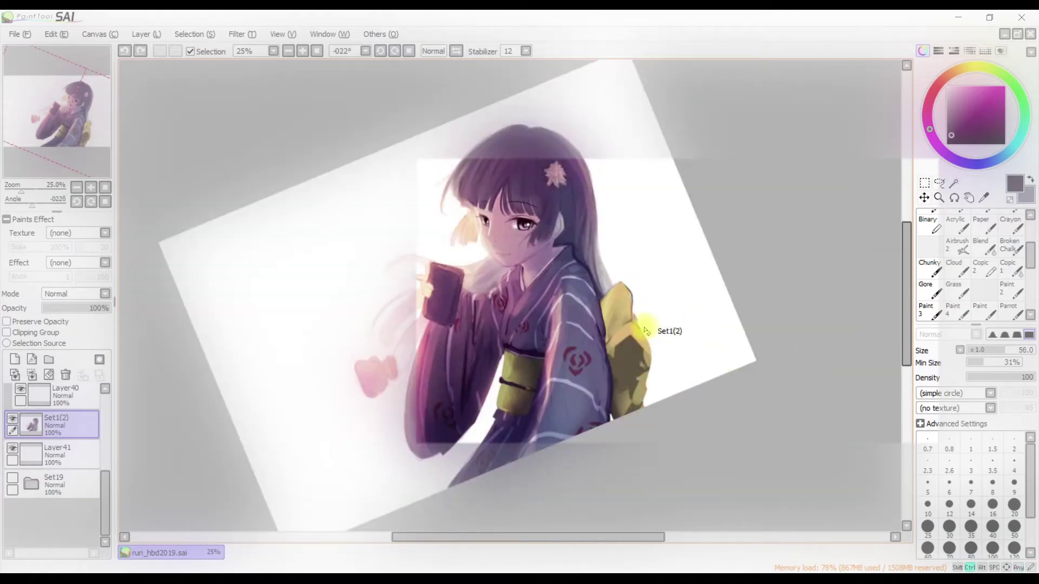
# Simplify the lower bow loop's shadow and outline with sampled yellow and the eraser
pyautogui.keyDown('alt'); pyautogui.click(670, 347); pyautogui.keyUp('alt')
pyautogui.press('b')
pyautogui.press('e')
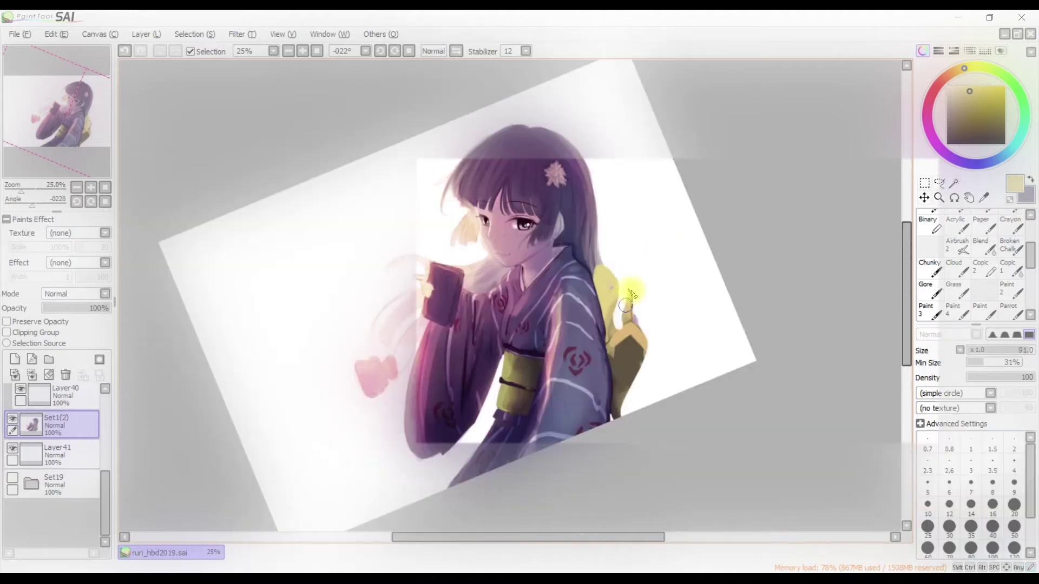
# Try different shapes for the upper bow loop beside the hair, undoing the strokes
pyautogui.moveTo(628, 324); pyautogui.dragTo(616, 371)
pyautogui.hotkey('ctrl', 'z')
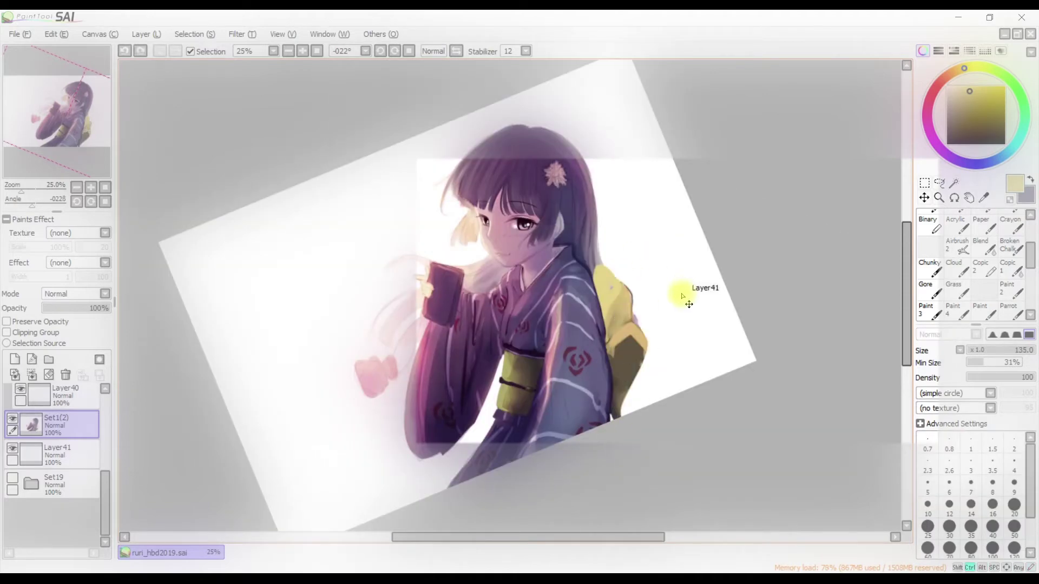
pyautogui.hotkey('ctrl', 'z')
pyautogui.hotkey('ctrl', 'y')
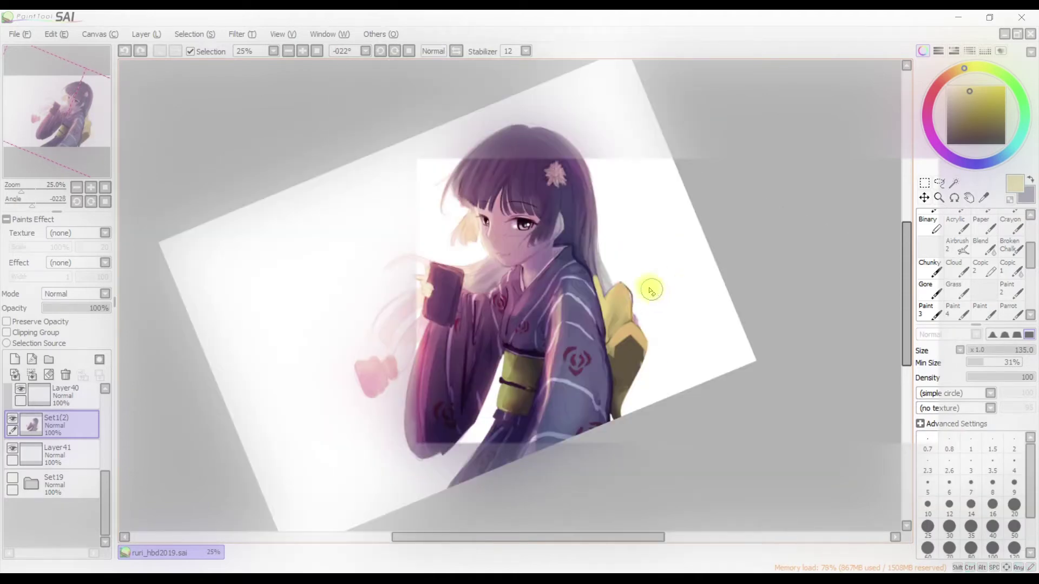
pyautogui.hotkey('ctrl', 'z')
pyautogui.click(929, 268)
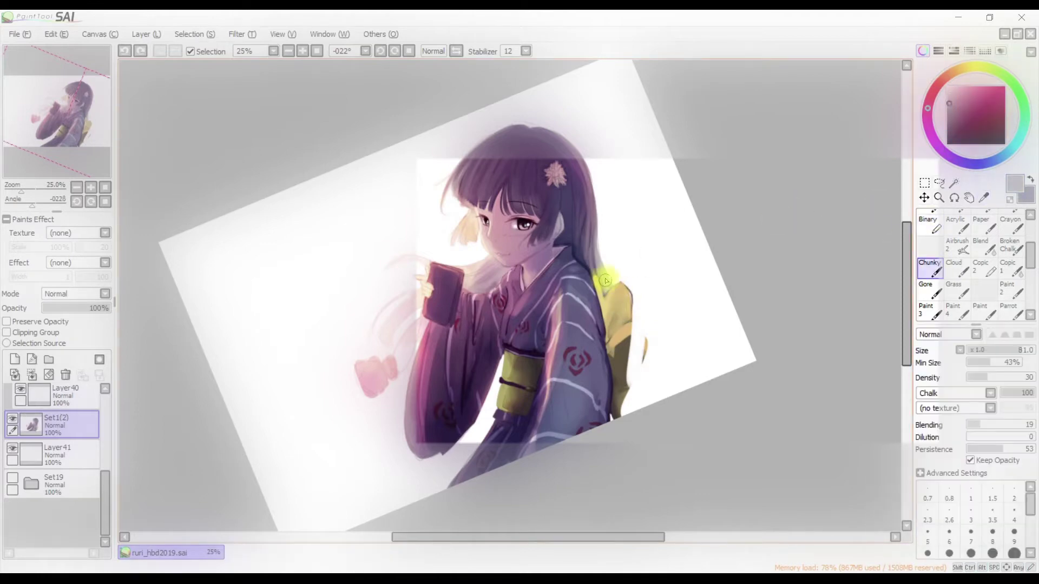
pyautogui.hotkey('ctrl', 'z')
# Try to repaint the bow from scratch along the sleeve with yellow at size 144
pyautogui.press('b')
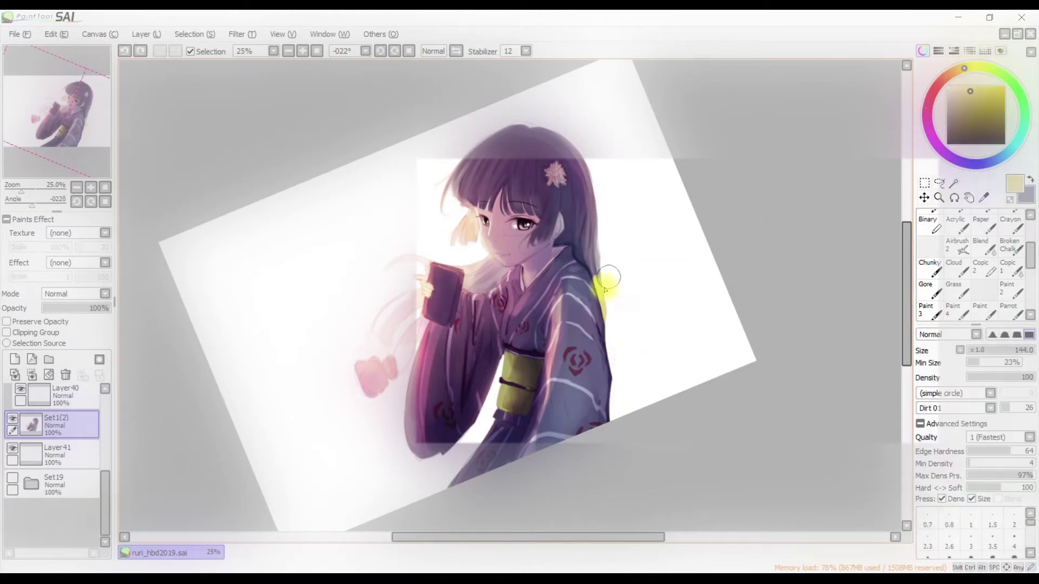
pyautogui.hotkey('ctrl', 'z')
pyautogui.hotkey('ctrl', 'y')
pyautogui.hotkey('ctrl', 'z')
pyautogui.press('h')
pyautogui.press('h')
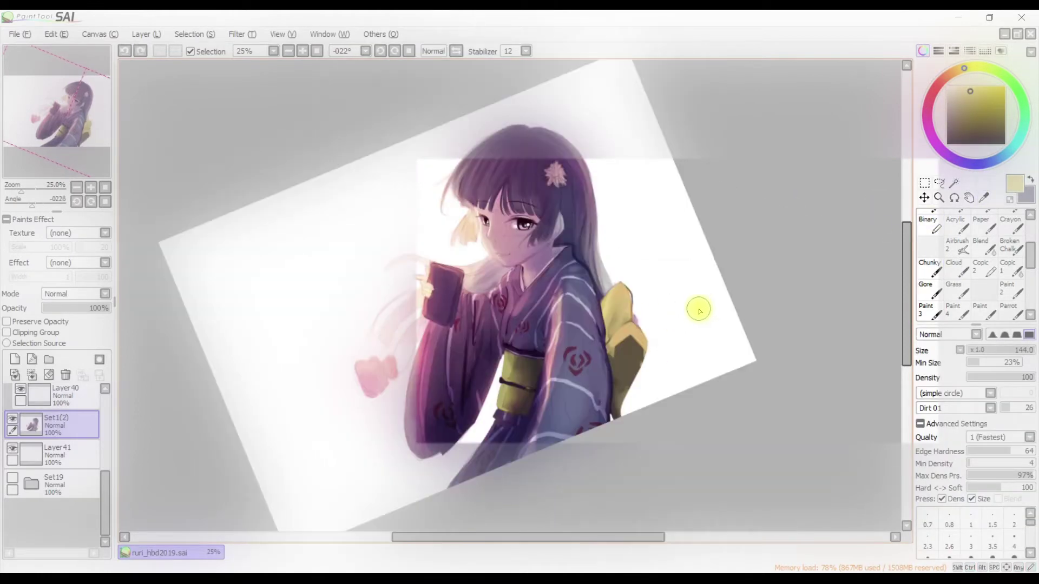
# Paint wavy light-gold fabric over the lower bow loop with sampled colours at sizes 144 and 80
pyautogui.keyDown('alt'); pyautogui.click(622, 373); pyautogui.keyUp('alt')
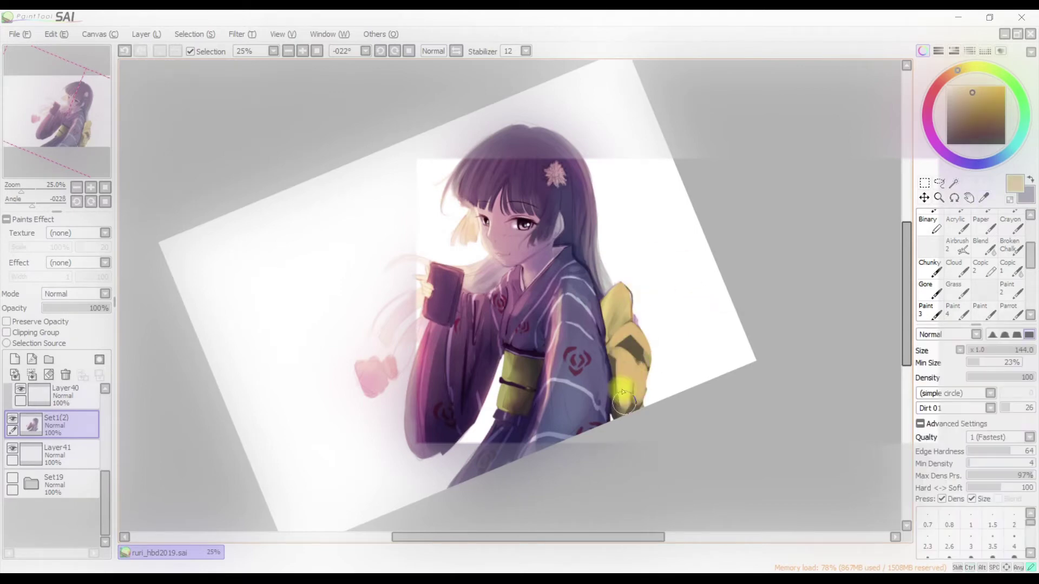
pyautogui.keyDown('alt'); pyautogui.click(628, 389); pyautogui.keyUp('alt')
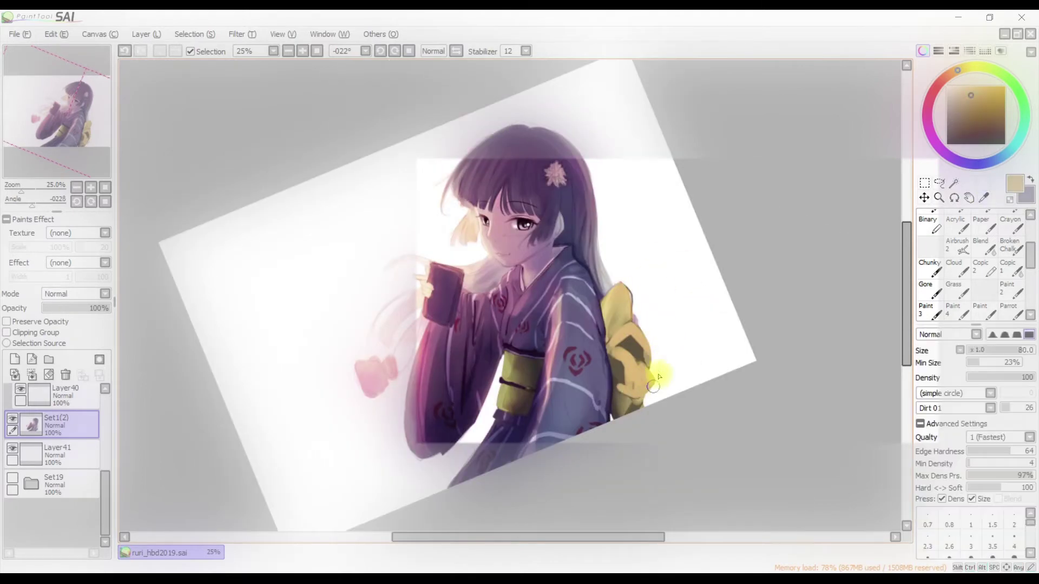
pyautogui.press('b')
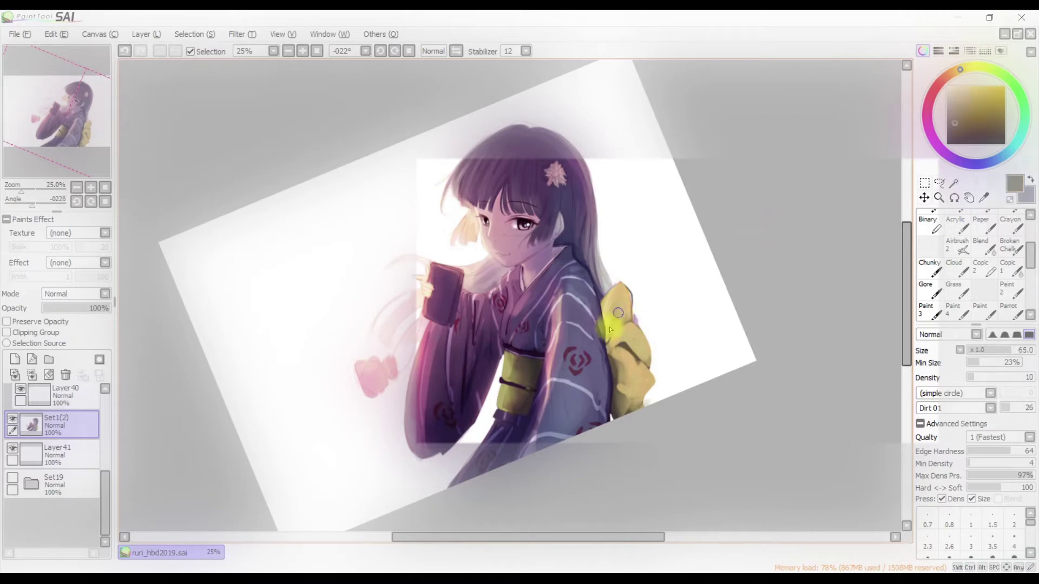
# Reshape the upper bow loop at size 47 and brighten the lower loop with sampled yellow at size 138
pyautogui.keyDown('alt'); pyautogui.click(630, 298); pyautogui.keyUp('alt')
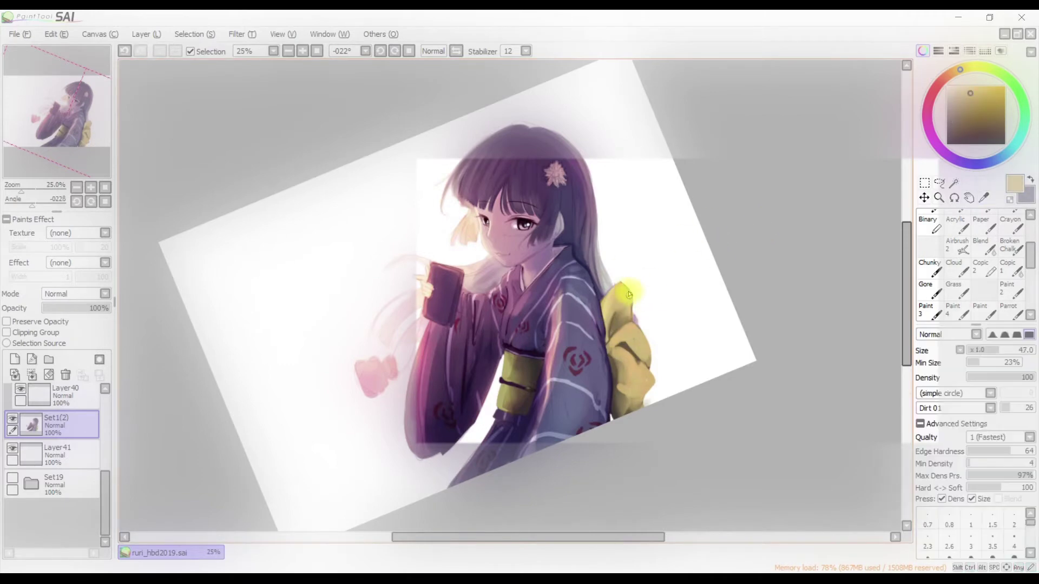
pyautogui.press('b')
pyautogui.press('e')
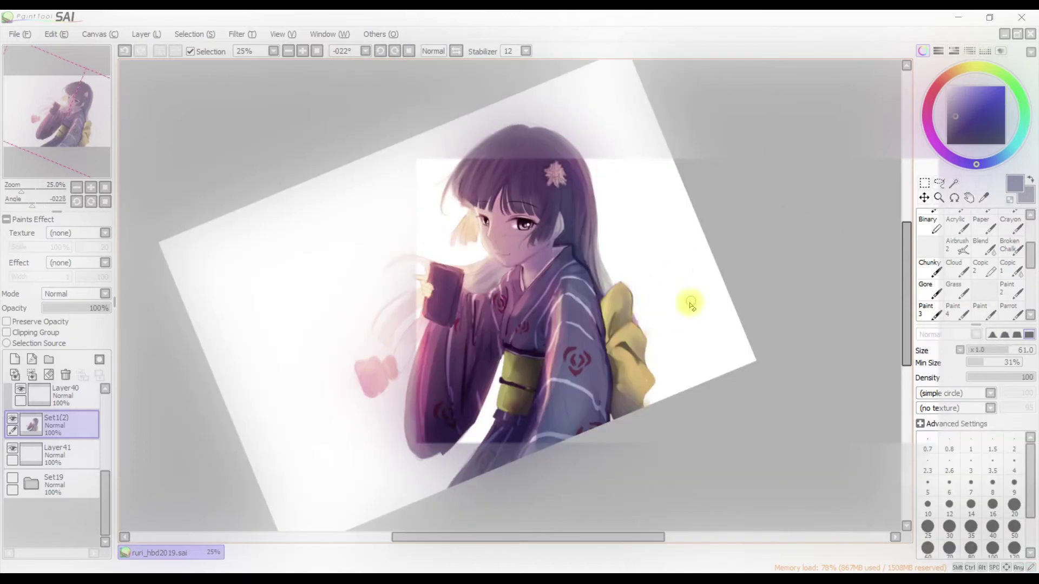
pyautogui.press('n')
pyautogui.keyDown('alt'); pyautogui.click(643, 354); pyautogui.keyUp('alt')
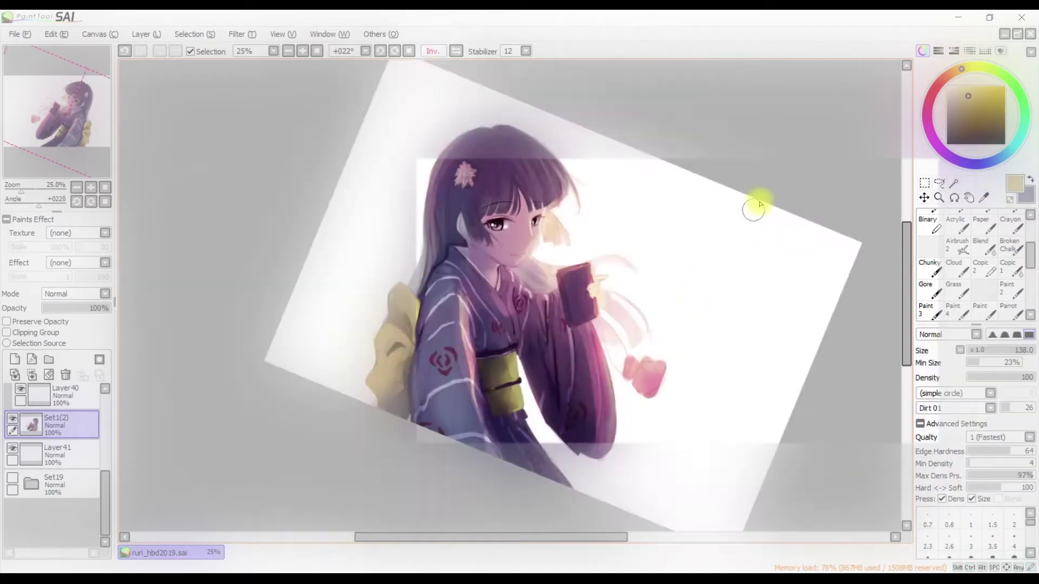
# Redraw the sleeve's back edge along both bow loops with sampled dark purple at size 24
pyautogui.keyDown('alt'); pyautogui.click(601, 343); pyautogui.keyUp('alt')
pyautogui.press('n')
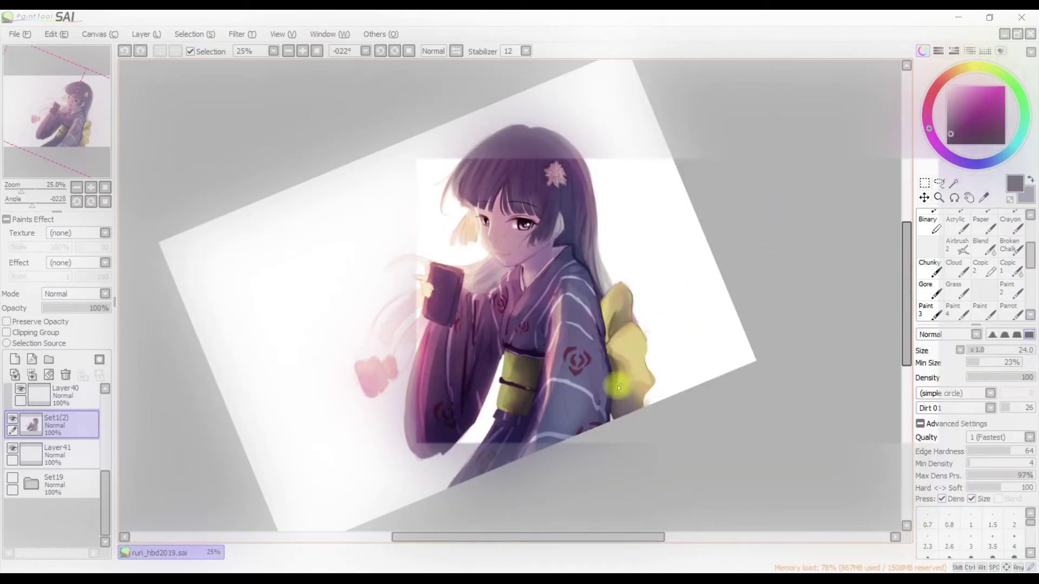
pyautogui.moveTo(619, 397)
pyautogui.mouseDown()
pyautogui.moveTo(654, 371)
pyautogui.moveTo(627, 292)
pyautogui.moveTo(638, 330)
pyautogui.moveTo(615, 318)
pyautogui.moveTo(612, 329)
pyautogui.moveTo(636, 339)
pyautogui.moveTo(617, 288)
pyautogui.mouseUp()
pyautogui.press('h')
pyautogui.press('h')
# Extend the upper bow loop into a pointed tip beside the hair with sampled gold at size 47
pyautogui.keyDown('alt'); pyautogui.click(611, 295); pyautogui.keyUp('alt')
pyautogui.press('h')
pyautogui.press('h')
pyautogui.keyDown('alt'); pyautogui.click(607, 280); pyautogui.keyUp('alt')
pyautogui.scroll(1, 619, 280)
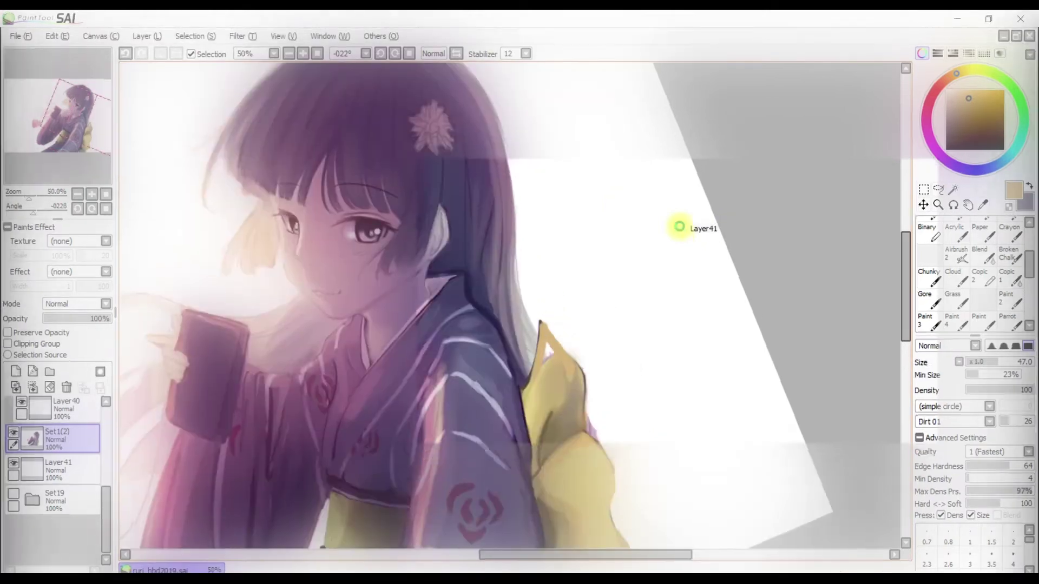
pyautogui.keyDown('ctrl'); pyautogui.keyDown('alt'); pyautogui.click(634, 278); pyautogui.keyUp('alt'); pyautogui.keyUp('ctrl')
pyautogui.moveTo(634, 279); pyautogui.dragTo(650, 245)
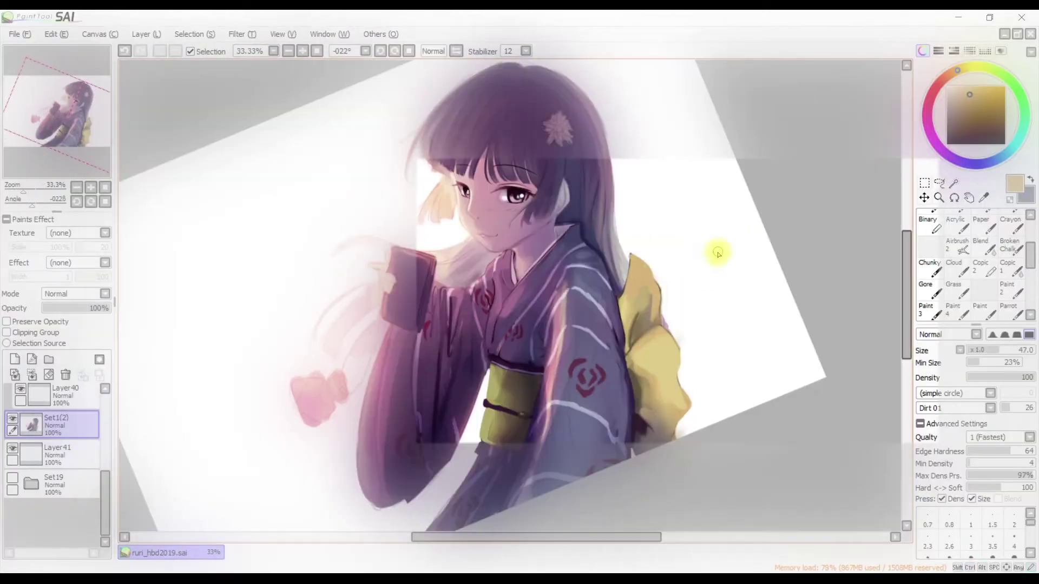
# Brighten the upper bow loop at size 149, fill in its folds at size 51, and darken the crease between both loops at size 13
pyautogui.moveTo(718, 253); pyautogui.dragTo(641, 234)
pyautogui.hotkey('ctrl', 'z')
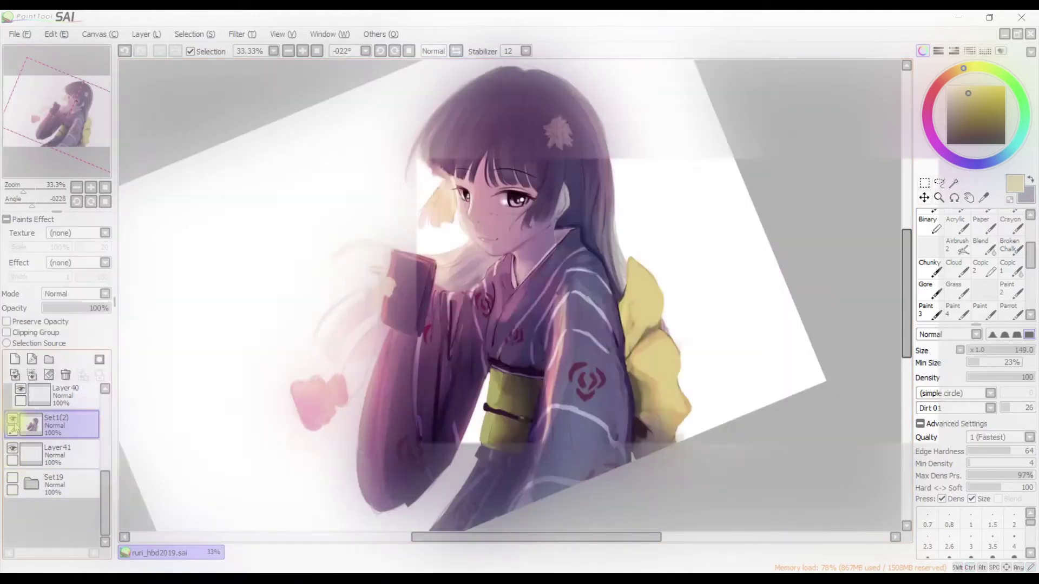
pyautogui.press('b')
pyautogui.moveTo(628, 319); pyautogui.dragTo(622, 312)
pyautogui.press('b')
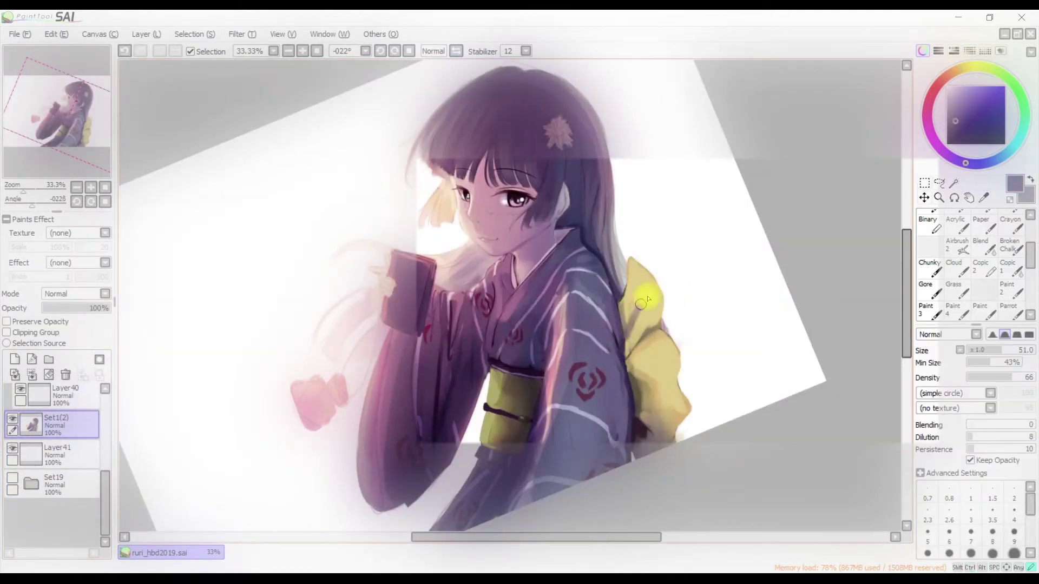
pyautogui.keyDown('alt'); pyautogui.click(624, 292); pyautogui.keyUp('alt')
pyautogui.moveTo(663, 329); pyautogui.dragTo(651, 338)
pyautogui.keyDown('alt'); pyautogui.click(636, 345); pyautogui.keyUp('alt')
pyautogui.hotkey('ctrl', 'z')
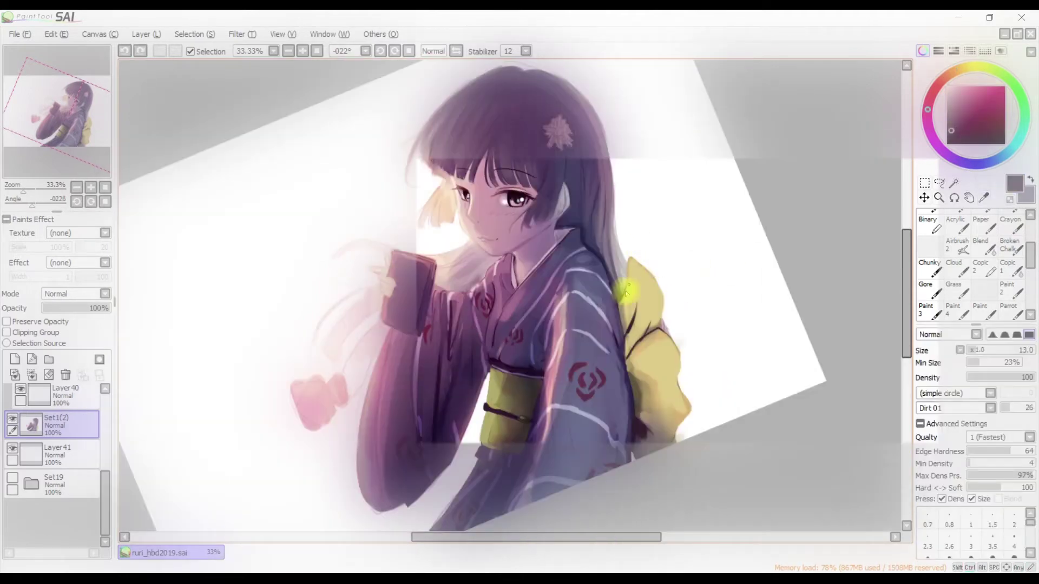
# Shade the upper bow loop's folds with sampled olive at size 64 and trim the bow's outer edge with the eraser
pyautogui.press('e')
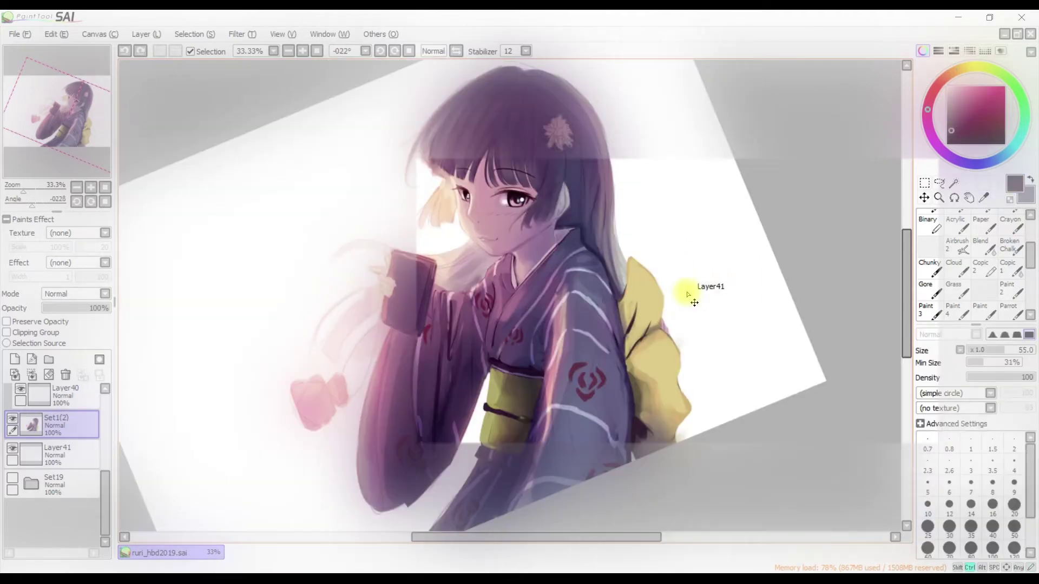
pyautogui.press('b')
pyautogui.keyDown('alt'); pyautogui.click(644, 295); pyautogui.keyUp('alt')
pyautogui.keyDown('alt'); pyautogui.click(648, 437); pyautogui.keyUp('alt')
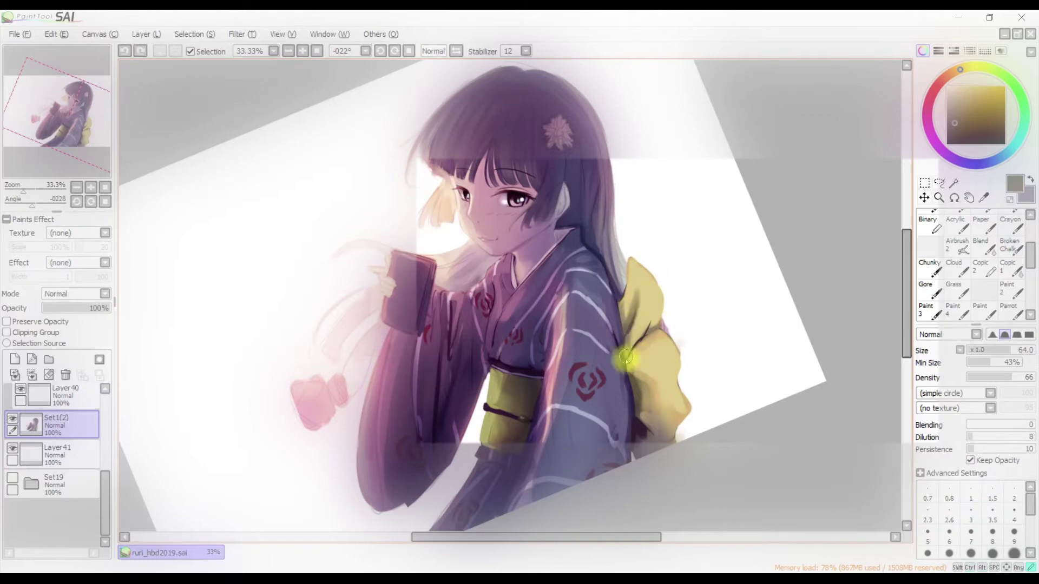
pyautogui.press('e')
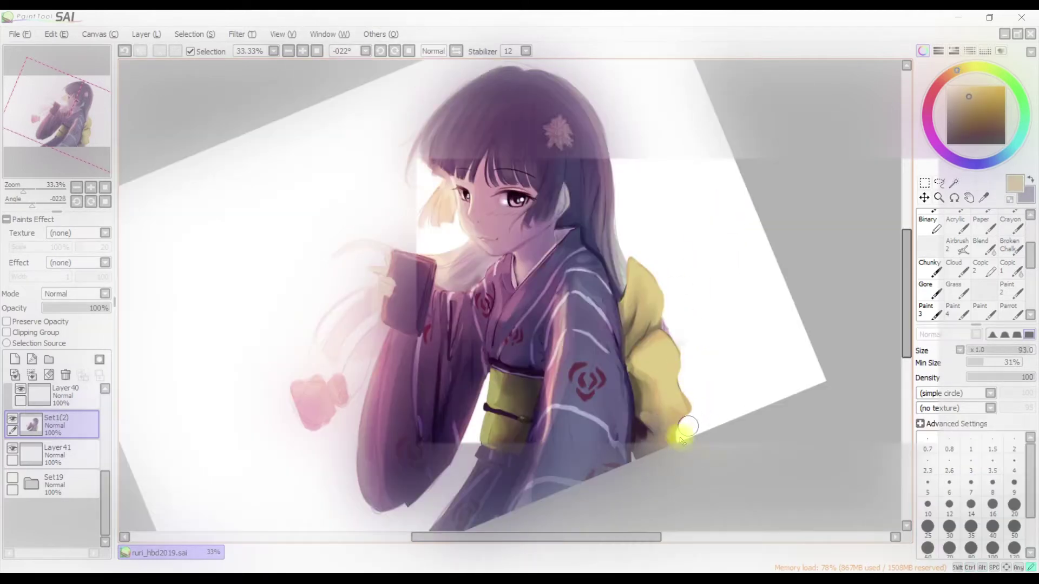
# Refine the bow's folds and contour with sampled gold at size 22 and clean its outer edge with the eraser at size 50
pyautogui.press('n')
pyautogui.press('h')
pyautogui.press('h')
pyautogui.press('[')
pyautogui.press('[')
pyautogui.press('[')
pyautogui.press('[')
pyautogui.press('[')
pyautogui.press('[')
pyautogui.moveTo(766, 325)
pyautogui.mouseDown()
pyautogui.moveTo(754, 259)
pyautogui.moveTo(811, 251)
pyautogui.mouseUp()
pyautogui.press('h')
pyautogui.press('h')
pyautogui.press('Home')
pyautogui.press('pagedown')
pyautogui.press('pageup')
pyautogui.press('Delete')
pyautogui.press('[')
pyautogui.press('[')
pyautogui.press('[')
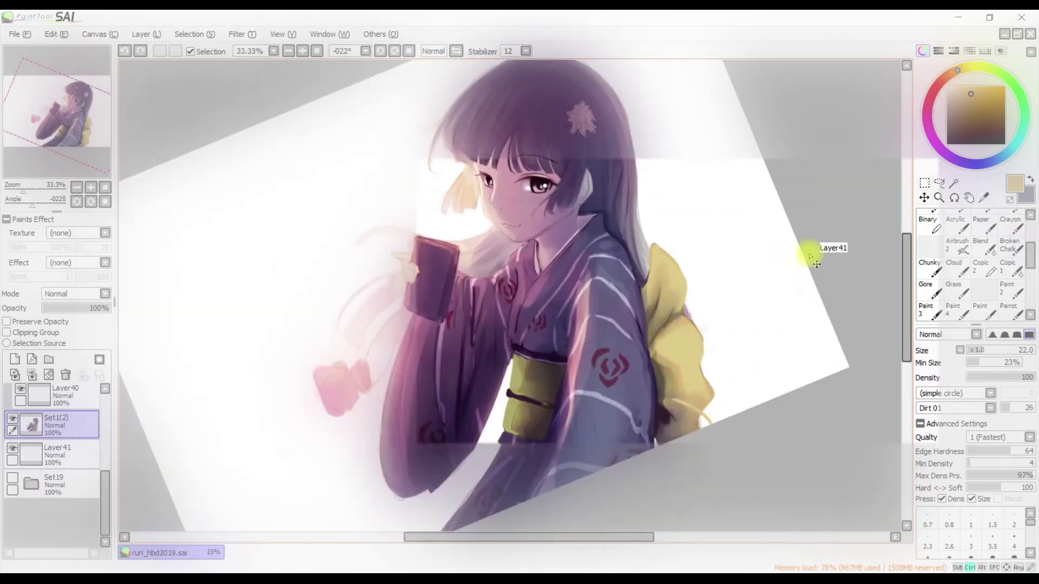
pyautogui.press('e')
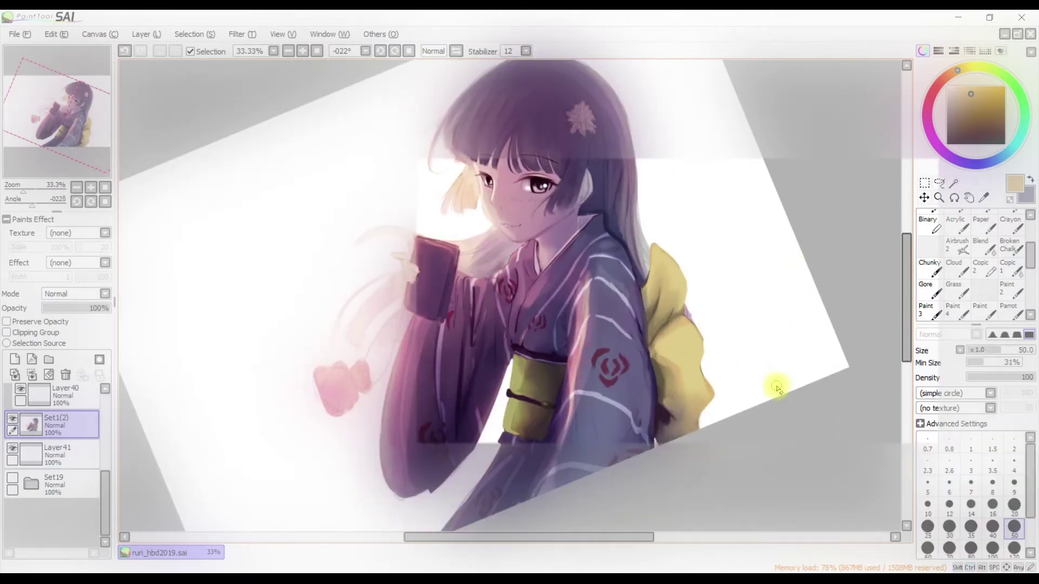
pyautogui.press('Delete')
# Touch up the kimono stripes with a sampled light pink at size 21 and the raised sleeve's folds with sampled purple at size 52
pyautogui.press('b')
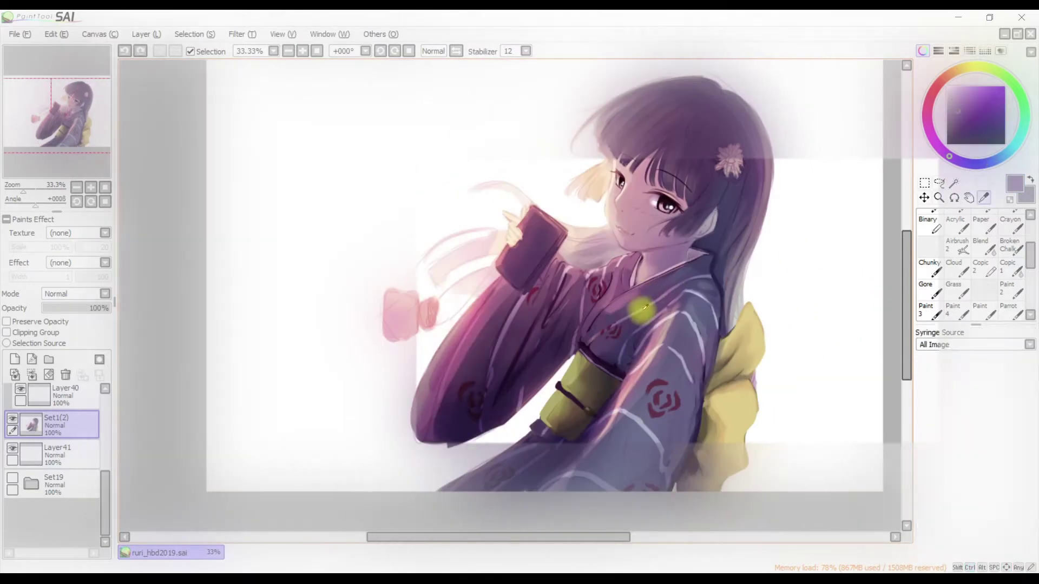
pyautogui.moveTo(671, 277); pyautogui.dragTo(598, 329)
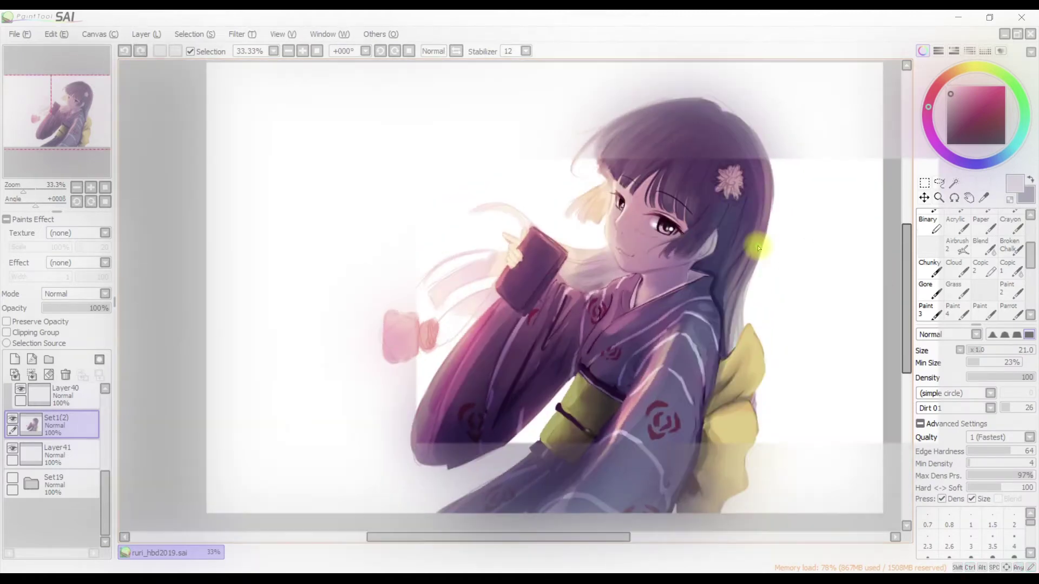
pyautogui.moveTo(758, 248); pyautogui.dragTo(547, 339)
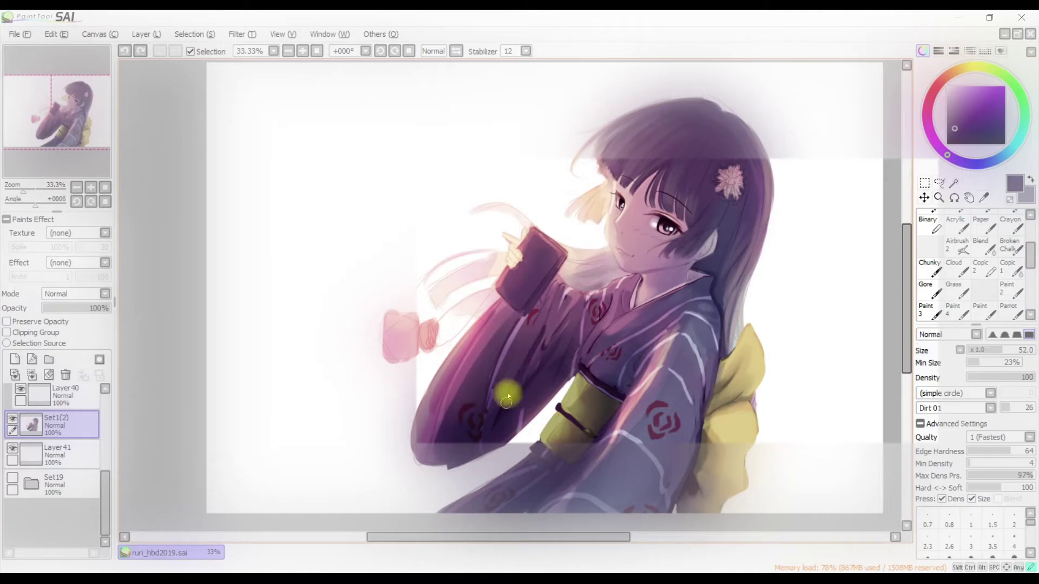
pyautogui.keyDown('alt'); pyautogui.click(511, 386); pyautogui.keyUp('alt')
pyautogui.press('h')
pyautogui.press('h')
pyautogui.press('b')
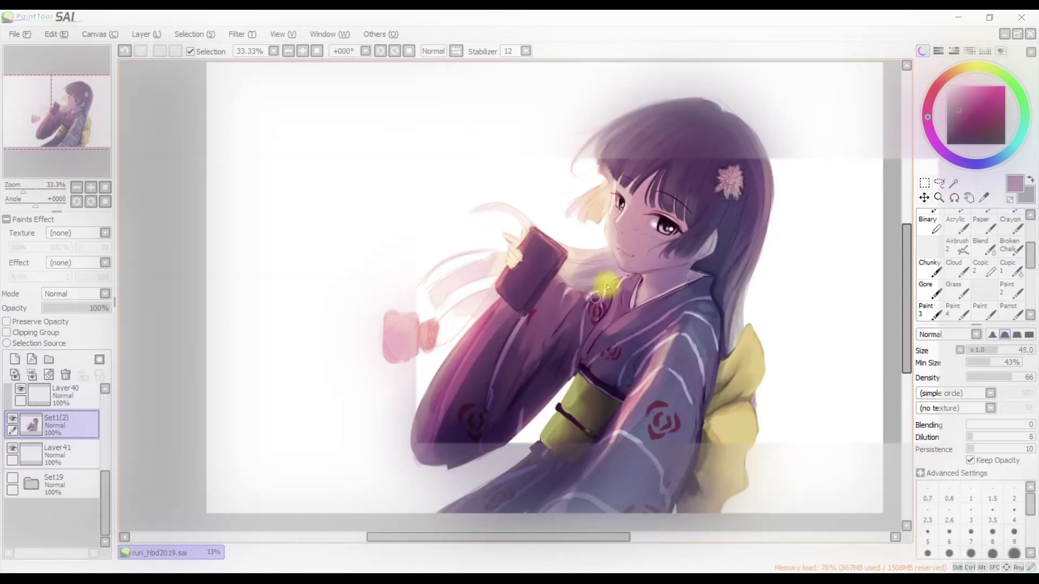
pyautogui.press('h')
pyautogui.press('h')
# Clean up the raised sleeve's outer edge and lower hem using colours sampled around the sleeve
pyautogui.keyDown('alt'); pyautogui.click(499, 330); pyautogui.keyUp('alt')
pyautogui.keyDown('alt'); pyautogui.click(433, 341); pyautogui.keyUp('alt')
pyautogui.press('n')
pyautogui.press('h')
pyautogui.press('h')
pyautogui.press('h')
pyautogui.press('h')
pyautogui.keyDown('alt'); pyautogui.click(424, 431); pyautogui.keyUp('alt')
pyautogui.press('h')
pyautogui.press('h')
pyautogui.press('Delete')
# Draw a light stripe down the raised sleeve beside its flower motif and blend it into the fabric with sampled colours
pyautogui.keyDown('alt'); pyautogui.click(487, 406); pyautogui.keyUp('alt')
pyautogui.moveTo(490, 407)
pyautogui.mouseDown()
pyautogui.moveTo(506, 337)
pyautogui.moveTo(498, 325)
pyautogui.moveTo(484, 351)
pyautogui.mouseUp()
pyautogui.press('h')
pyautogui.press('h')
pyautogui.keyDown('alt'); pyautogui.click(484, 351); pyautogui.keyUp('alt')
pyautogui.press('h')
pyautogui.press('h')
pyautogui.press('h')
pyautogui.press('h')
pyautogui.press('b')
pyautogui.keyDown('alt'); pyautogui.click(487, 405); pyautogui.keyUp('alt')
pyautogui.press('h')
pyautogui.press('h')
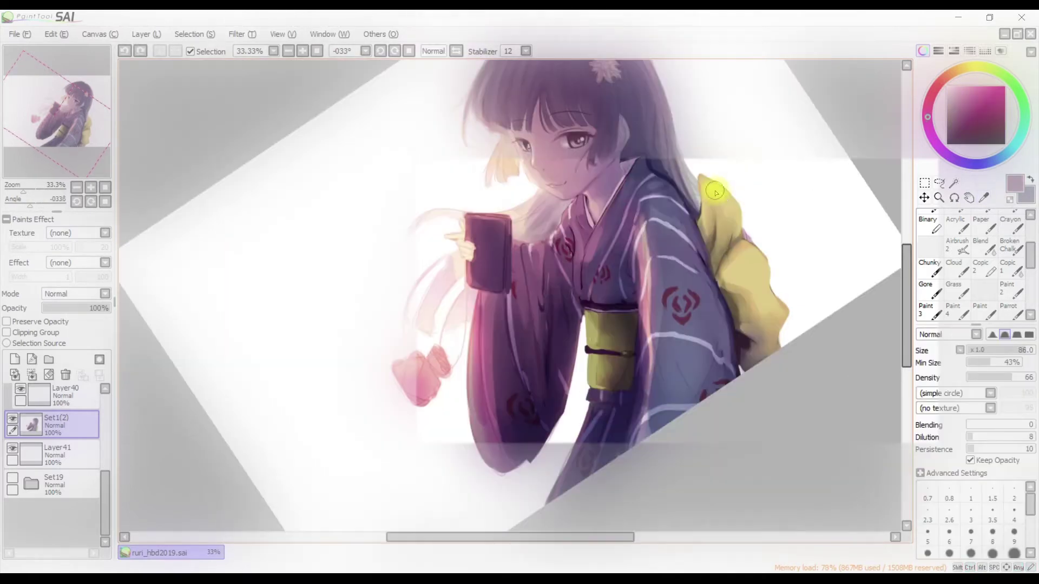
# Add a new layer and move it above the Set20 folder at the top of the layer stack
pyautogui.click(15, 359)
pyautogui.press('b')
pyautogui.keyDown('alt'); pyautogui.click(614, 273); pyautogui.keyUp('alt')
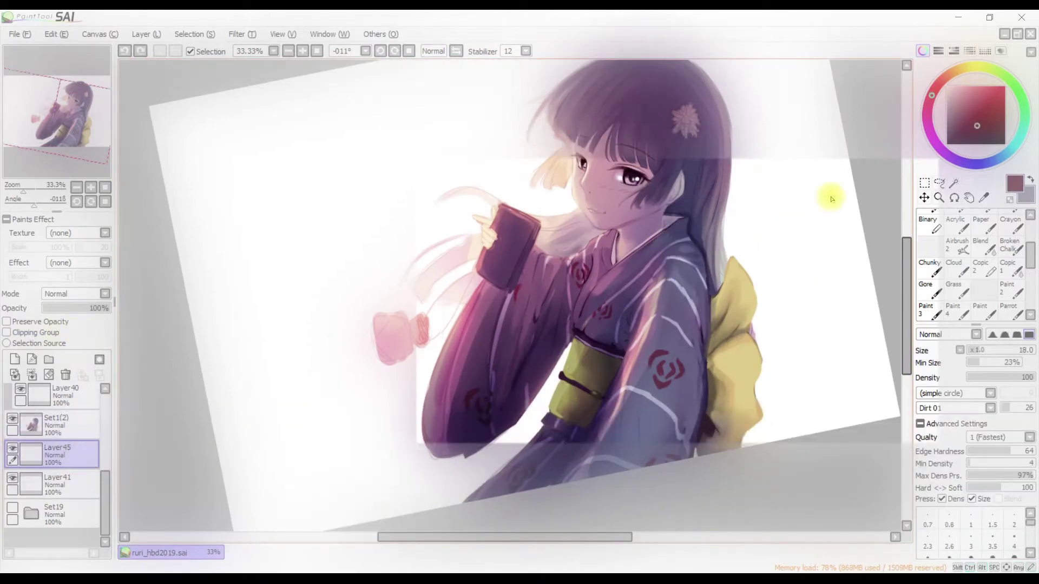
pyautogui.keyDown('alt'); pyautogui.click(696, 428); pyautogui.keyUp('alt')
pyautogui.moveTo(54, 455); pyautogui.dragTo(54, 392)
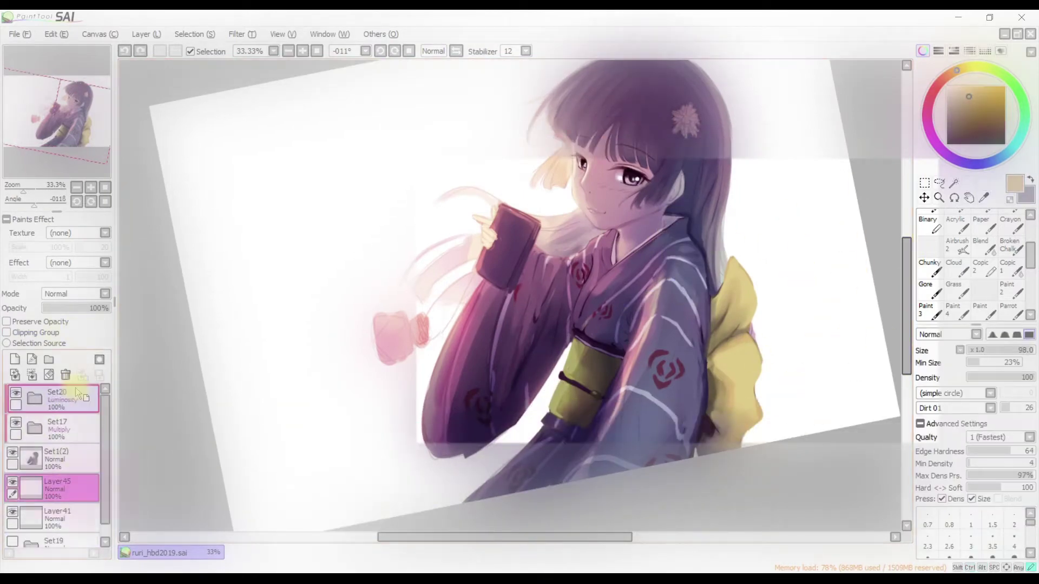
pyautogui.moveTo(793, 443); pyautogui.dragTo(888, 314)
pyautogui.scroll(-1, 649, 453)
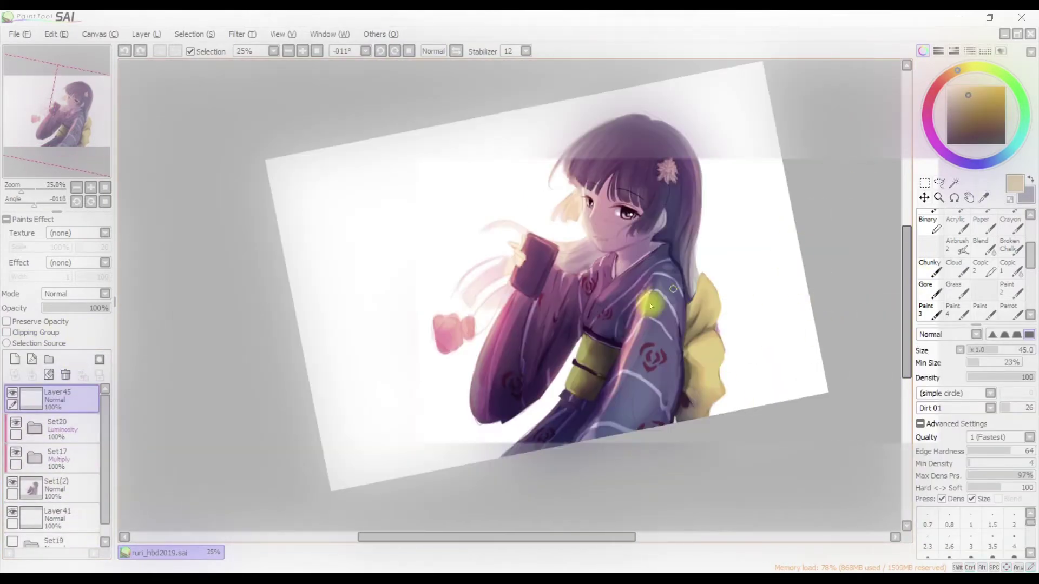
# Try long curved pink guide lines across the background on the new layer at size 48, and undo them
pyautogui.keyDown('alt'); pyautogui.click(607, 408); pyautogui.keyUp('alt')
pyautogui.moveTo(382, 157); pyautogui.dragTo(281, 255)
pyautogui.press('h')
pyautogui.press('h')
pyautogui.press('h')
pyautogui.press('h')
pyautogui.press('h')
pyautogui.press('h')
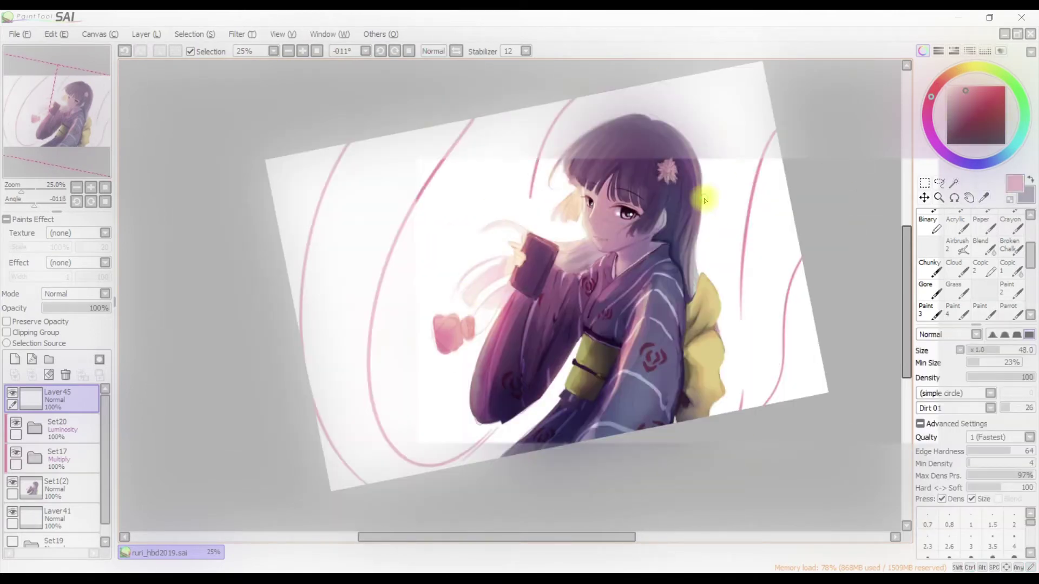
pyautogui.hotkey('ctrl', 'z')
pyautogui.hotkey('ctrl', 'z')
pyautogui.hotkey('ctrl', 'z')
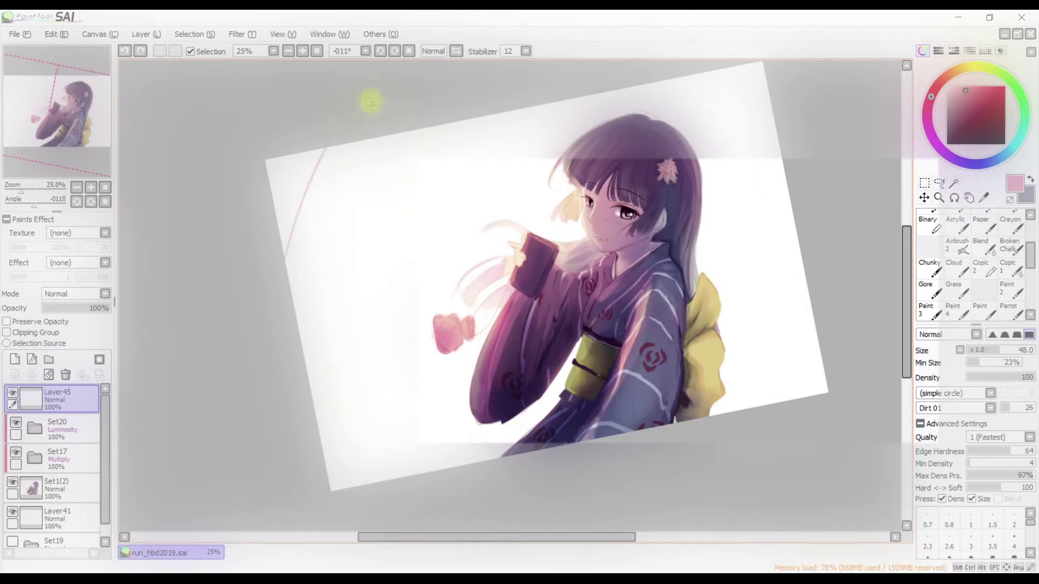
# Try slanted pink strokes across the background on Layer41 with the Chunky brush at size 46, and undo them
pyautogui.scroll(-1, 92, 487)
pyautogui.click(81, 476)
pyautogui.click(929, 268)
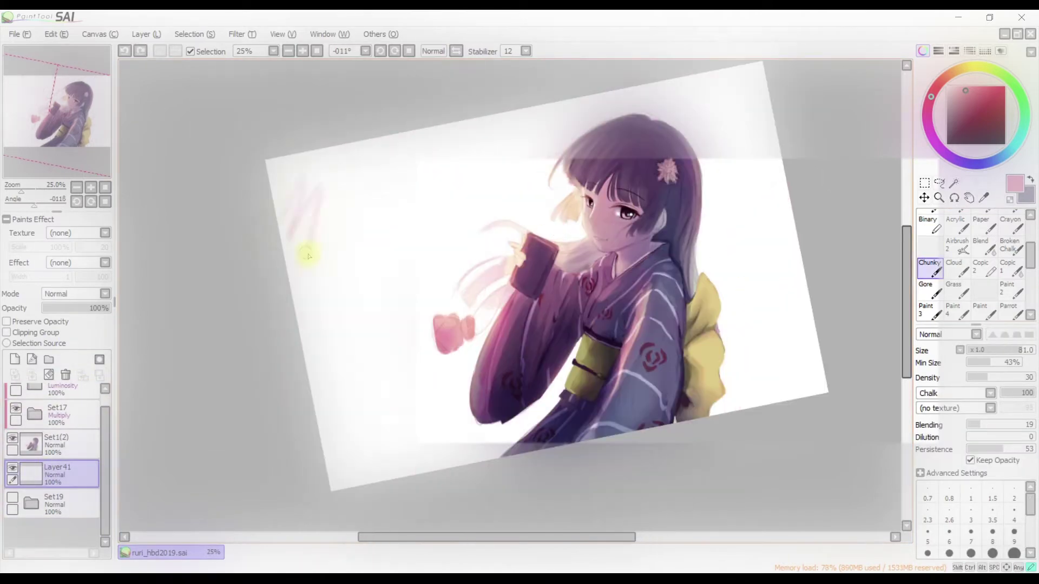
pyautogui.moveTo(381, 158); pyautogui.dragTo(808, 442)
pyautogui.hotkey('ctrl', 'z')
pyautogui.moveTo(279, 220); pyautogui.dragTo(812, 537)
pyautogui.press('End')
pyautogui.press('Home')
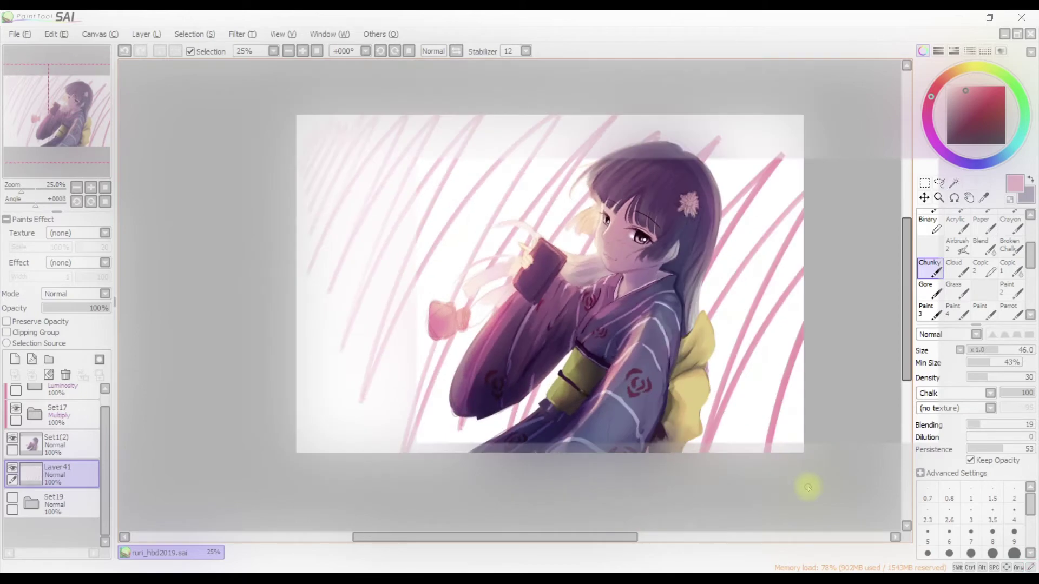
pyautogui.hotkey('ctrl', 'z')
pyautogui.hotkey('ctrl', 'y')
pyautogui.hotkey('ctrl', 'z')
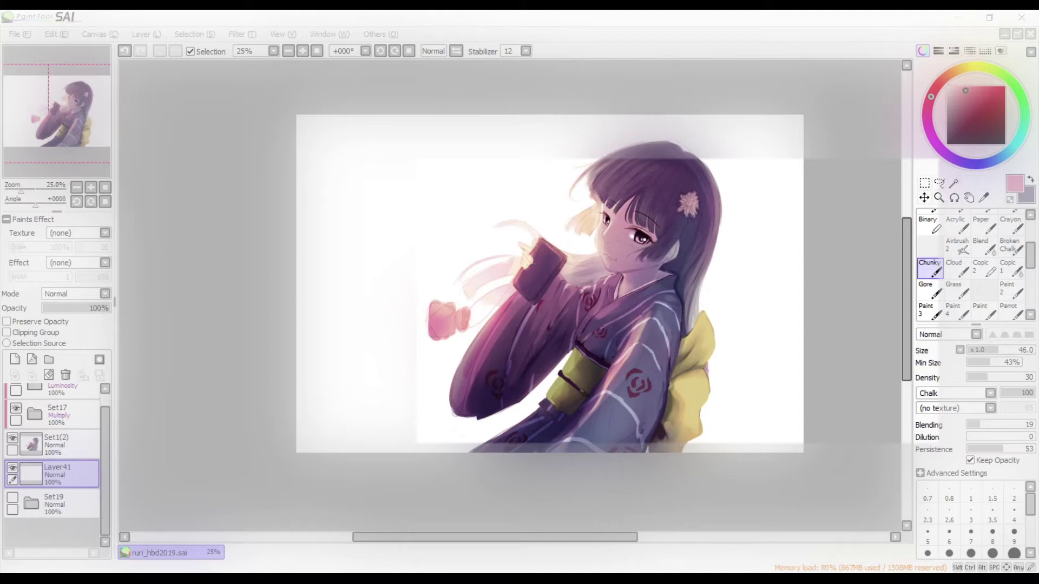
# Bring in the kimono girl reference picture from the browser as a new canvas and tile it beside the illustration
pyautogui.hotkey('alt', 'Tab')
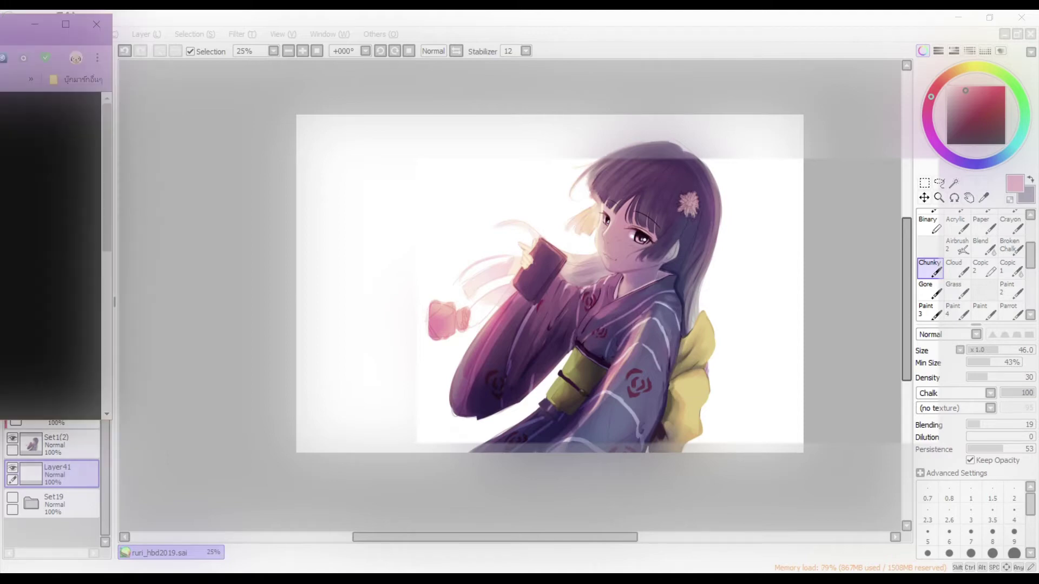
pyautogui.hotkey('alt', 'Tab')
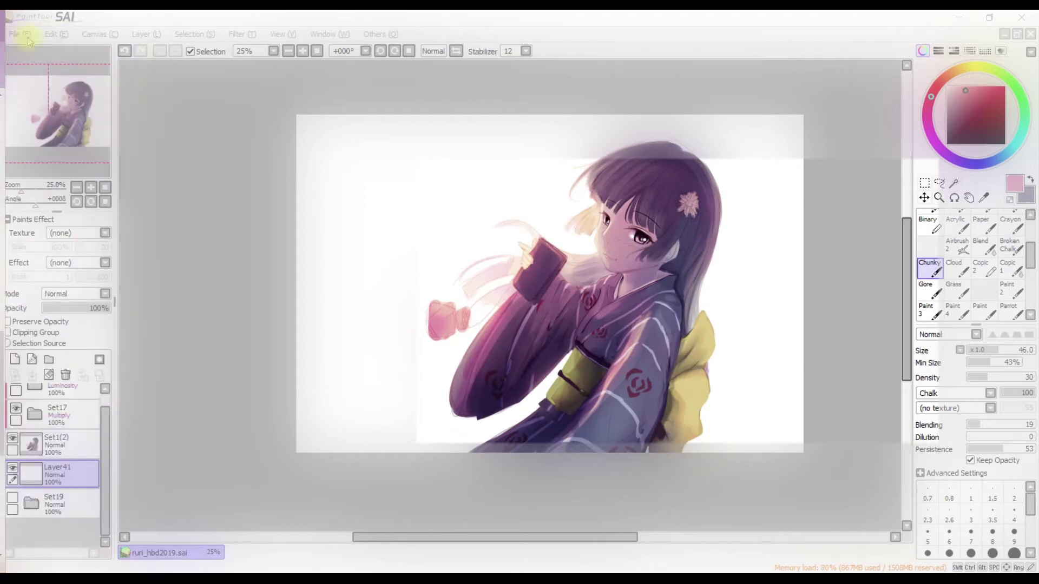
pyautogui.hotkey('ctrl', 'v')
pyautogui.moveTo(631, 88); pyautogui.dragTo(552, 532)
pyautogui.moveTo(310, 91); pyautogui.dragTo(299, 78)
pyautogui.moveTo(529, 303); pyautogui.dragTo(436, 303)
pyautogui.click(595, 66)
# Select layer Set1(2) and redraw the edges of the object in the girl's hand with sampled dark purple at size 9
pyautogui.keyDown('alt'); pyautogui.click(748, 331); pyautogui.keyUp('alt')
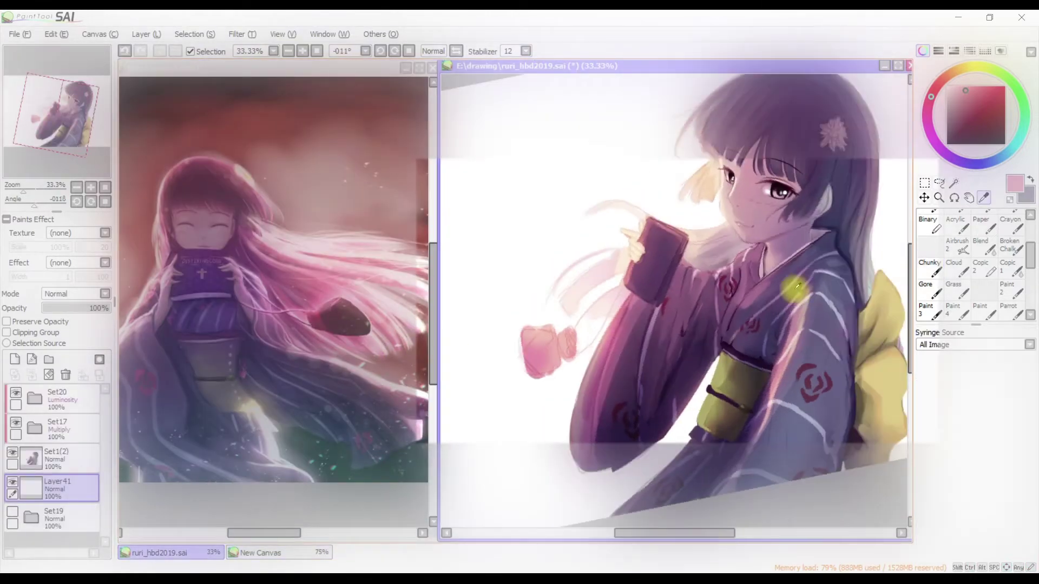
pyautogui.hotkey('ctrl', '+')
pyautogui.click(95, 451)
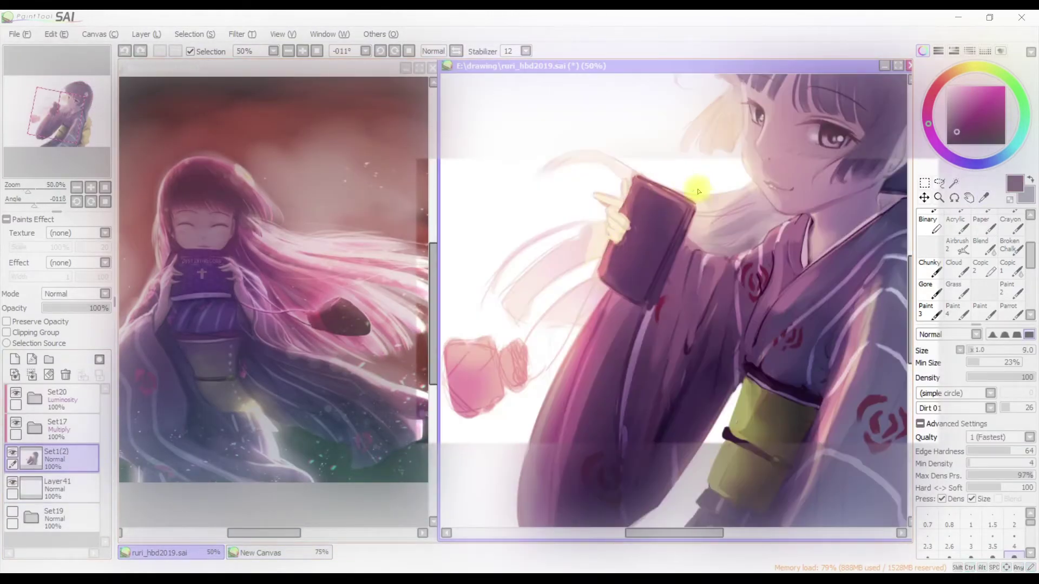
pyautogui.press('h')
pyautogui.press('h')
pyautogui.press('h')
pyautogui.hotkey('ctrl', '-')
# Square off the held object into a book shape with sampled colours at size 28, working in the mirrored view
pyautogui.press('h')
pyautogui.keyDown('alt'); pyautogui.click(747, 281); pyautogui.keyUp('alt')
pyautogui.press('h')
pyautogui.press('h')
pyautogui.press('h')
pyautogui.moveTo(747, 280)
pyautogui.mouseDown()
pyautogui.moveTo(766, 233)
pyautogui.moveTo(745, 310)
pyautogui.mouseUp()
pyautogui.keyDown('alt'); pyautogui.click(737, 273); pyautogui.keyUp('alt')
pyautogui.keyDown('alt'); pyautogui.click(742, 238); pyautogui.keyUp('alt')
pyautogui.moveTo(741, 239); pyautogui.dragTo(739, 241)
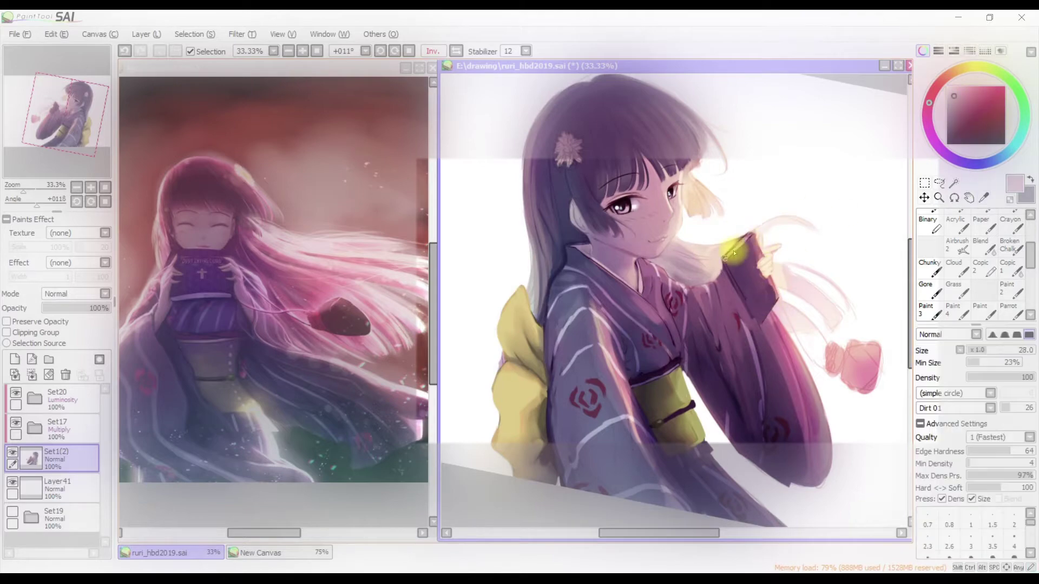
# Paint a thin pale pink page edge along the book's long side and sharpen its lower corner at size 22
pyautogui.press('h')
pyautogui.press('h')
pyautogui.moveTo(766, 303); pyautogui.dragTo(763, 330)
pyautogui.keyDown('alt'); pyautogui.click(670, 346); pyautogui.keyUp('alt')
pyautogui.press('h')
pyautogui.press('h')
pyautogui.press('alt')
pyautogui.keyDown('alt'); pyautogui.click(782, 315); pyautogui.keyUp('alt')
pyautogui.press('h')
pyautogui.press('h')
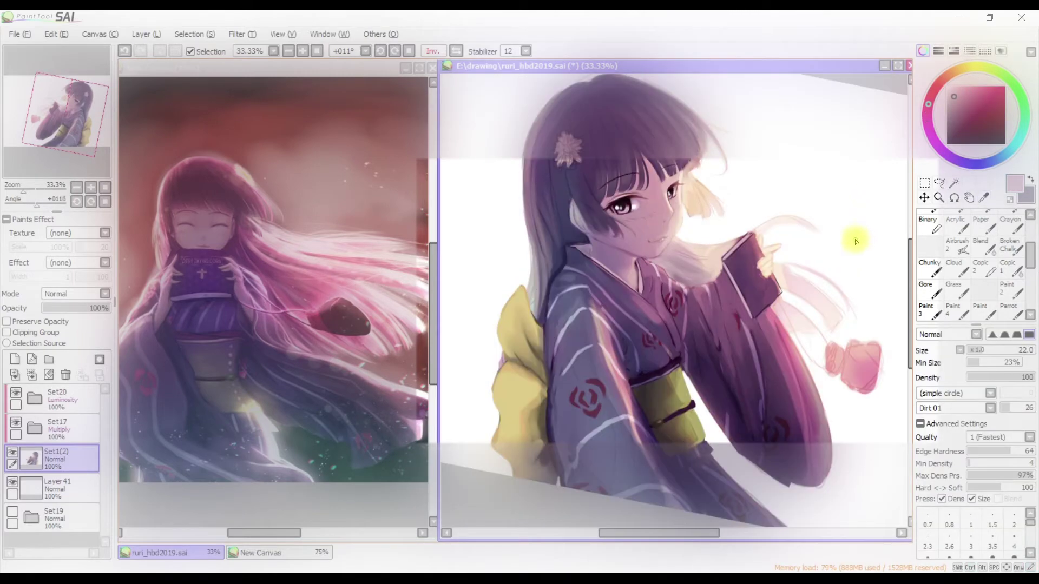
# Shade the book cover with sampled purple at size 77 and blend the surrounding area with sampled mauve at size 29
pyautogui.press('b')
pyautogui.keyDown('alt'); pyautogui.click(758, 250); pyautogui.keyUp('alt')
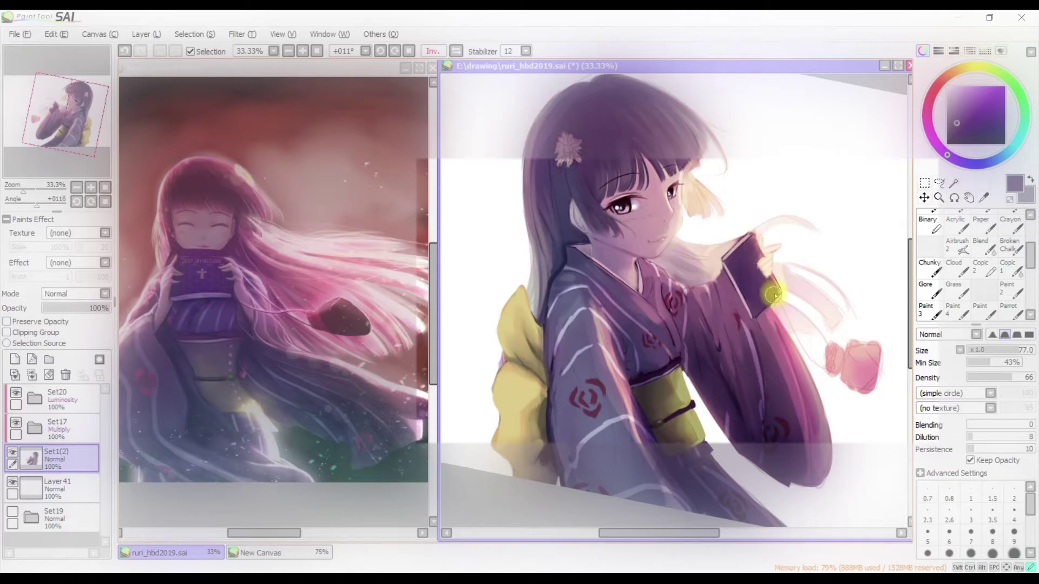
pyautogui.scroll(1, 774, 295)
pyautogui.keyDown('alt'); pyautogui.click(605, 231); pyautogui.keyUp('alt')
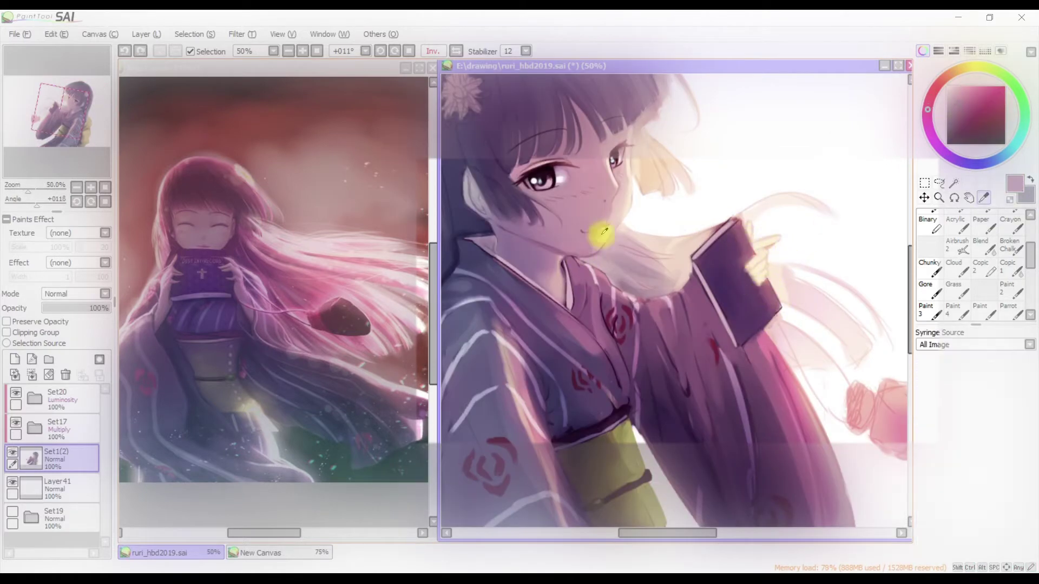
pyautogui.press('h')
pyautogui.press('h')
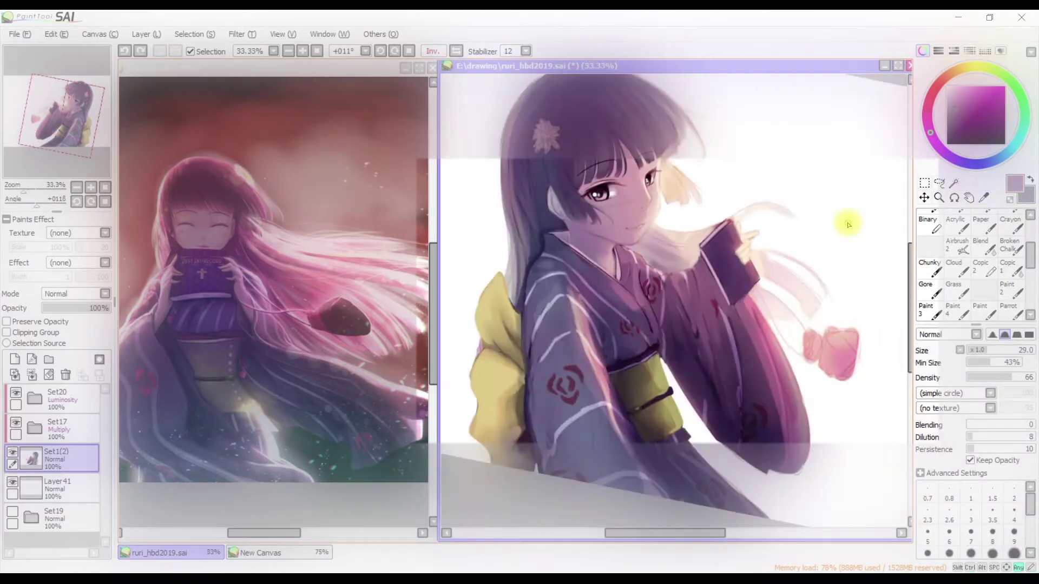
# Outline the fingers gripping the book cover with sampled dark mauve at size 8, including the extended index finger
pyautogui.press('n')
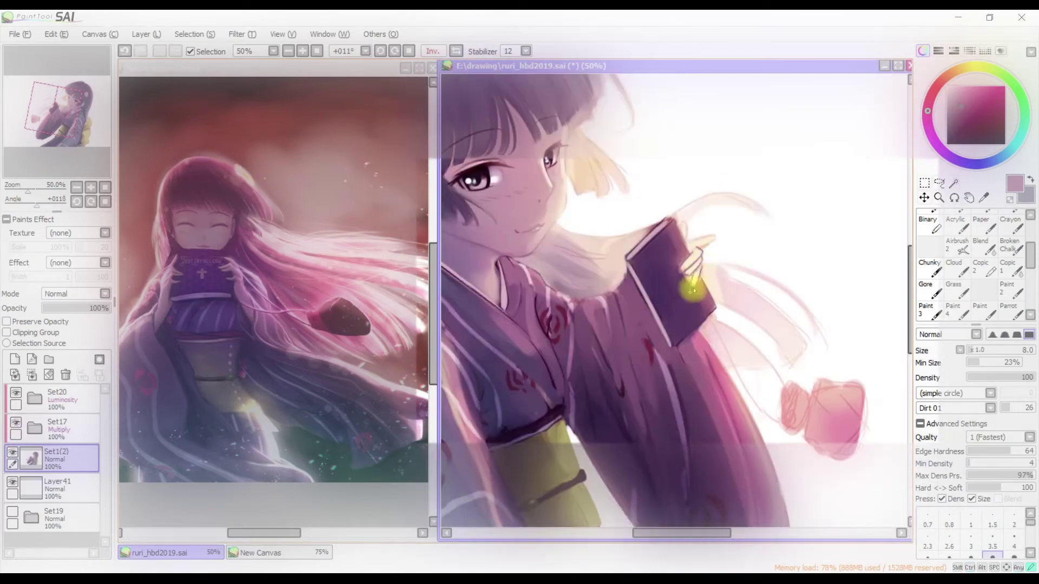
pyautogui.moveTo(717, 224); pyautogui.dragTo(690, 244)
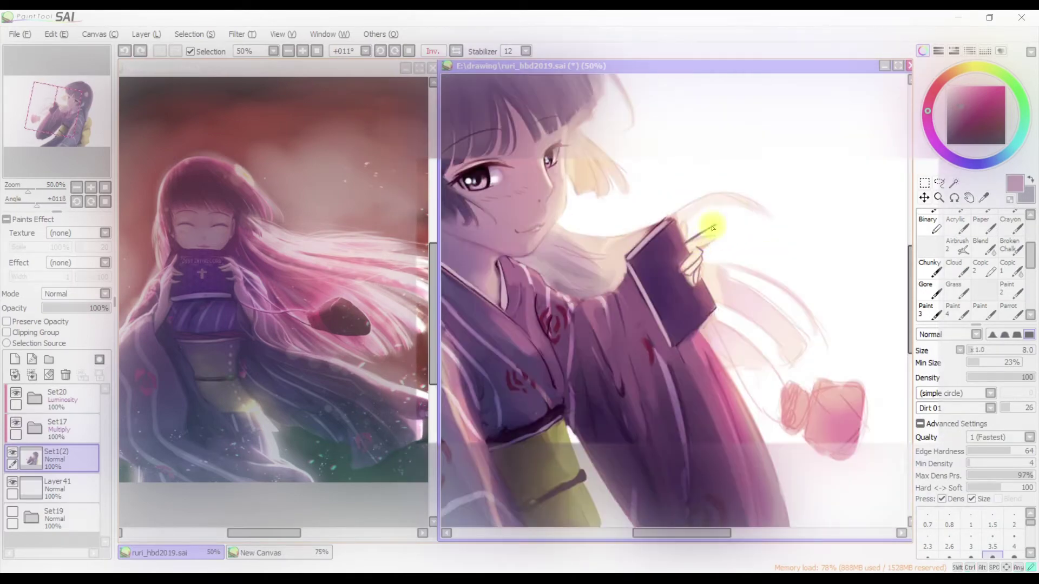
pyautogui.press('-')
pyautogui.press('Delete')
pyautogui.press('h')
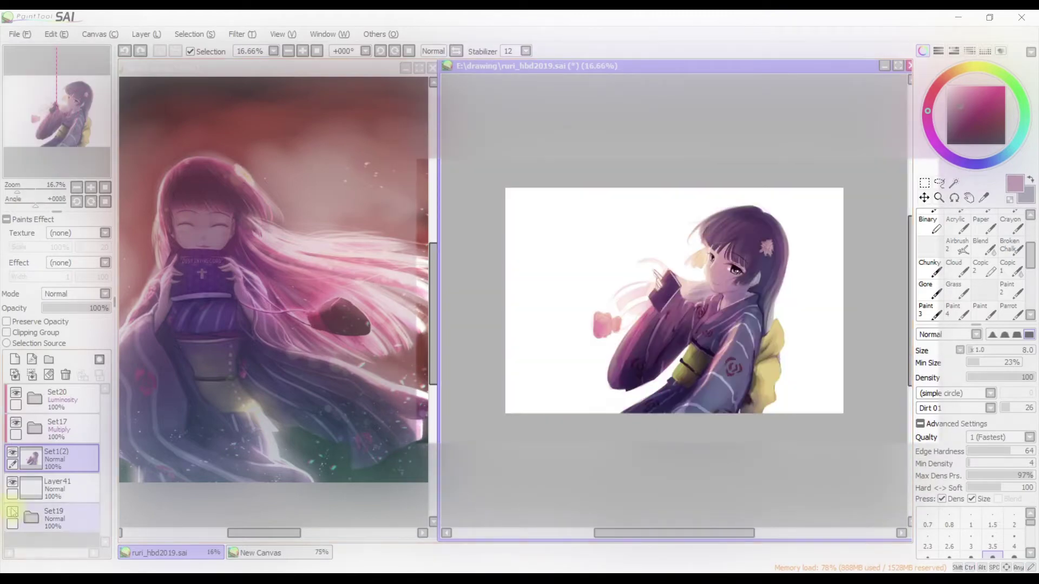
# Refine the fingers gripping the book with sampled cream and mauve at size 12, checking them in the mirrored view
pyautogui.press('h')
pyautogui.scroll(1, 703, 310)
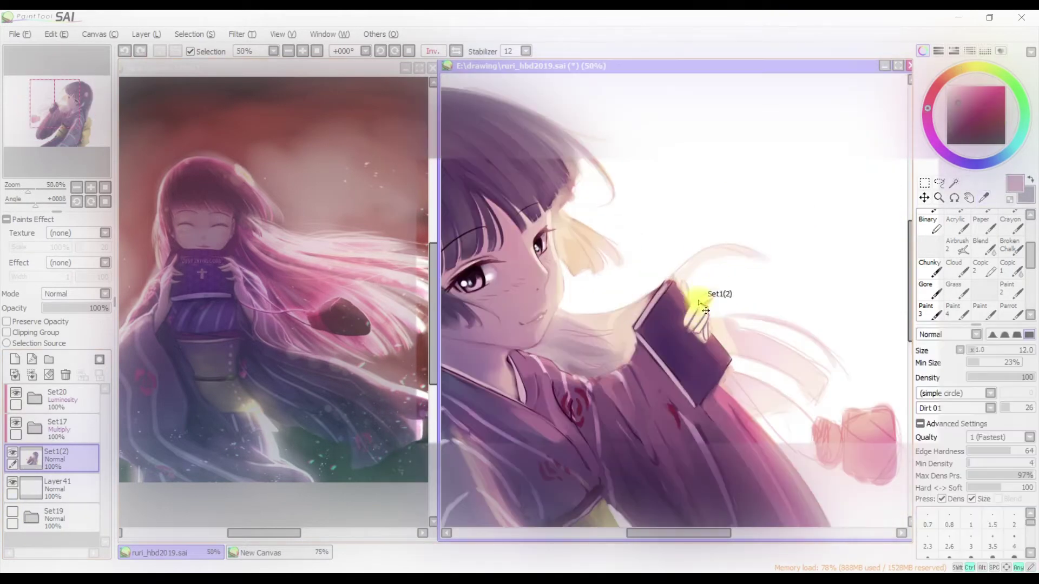
pyautogui.press('h')
pyautogui.press('h')
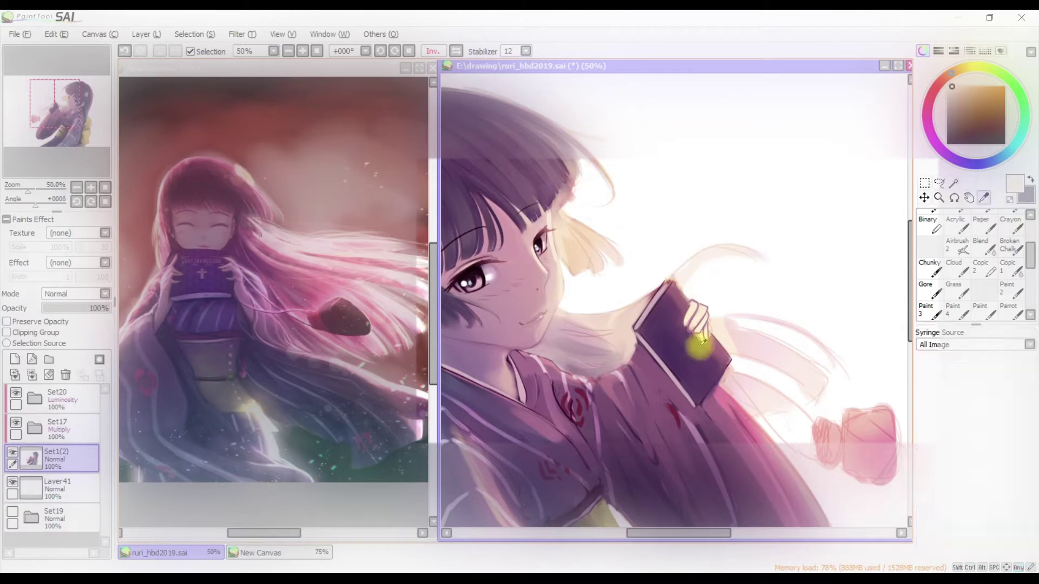
pyautogui.scroll(1, 713, 338)
pyautogui.moveTo(680, 209); pyautogui.dragTo(689, 306)
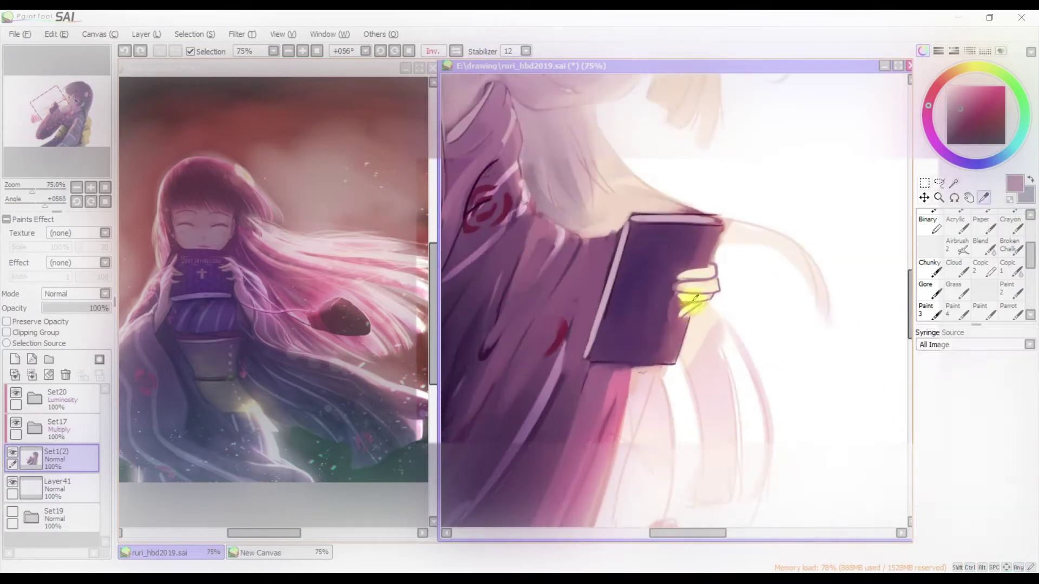
pyautogui.keyDown('alt'); pyautogui.click(688, 319); pyautogui.keyUp('alt')
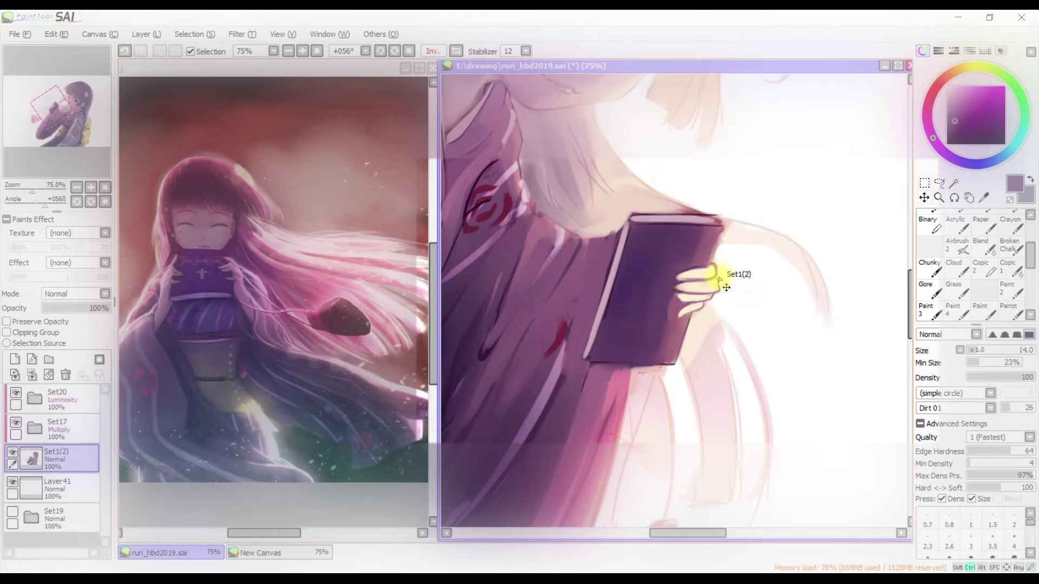
# Tidy the hand's outer edge with sampled colours at size 16 and touch up beside the book's spine with pale beige at size 31
pyautogui.press('Delete')
pyautogui.scroll(-1, 704, 325)
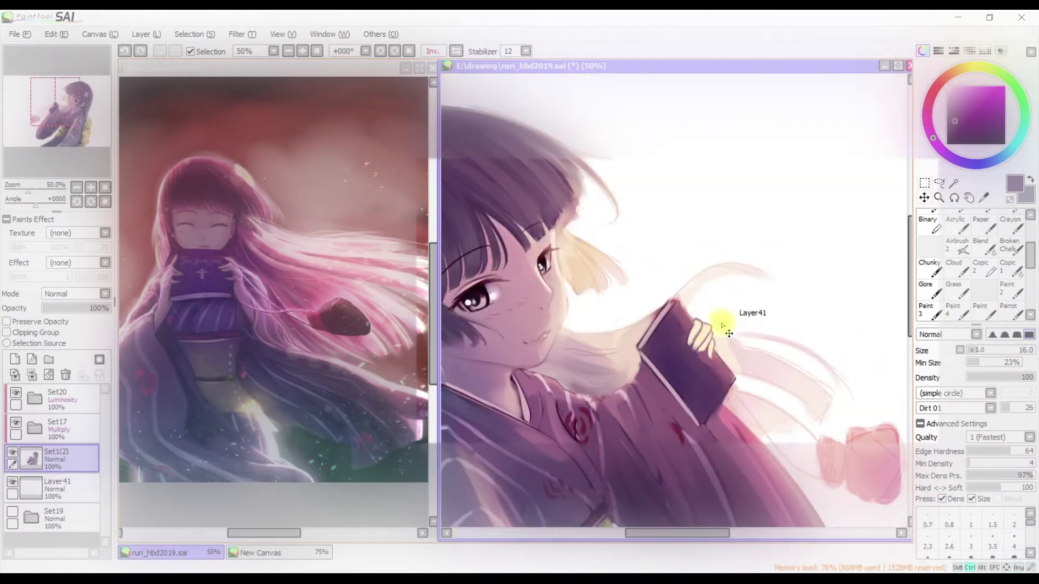
pyautogui.press('h')
pyautogui.press('h')
pyautogui.keyDown('alt'); pyautogui.click(720, 352); pyautogui.keyUp('alt')
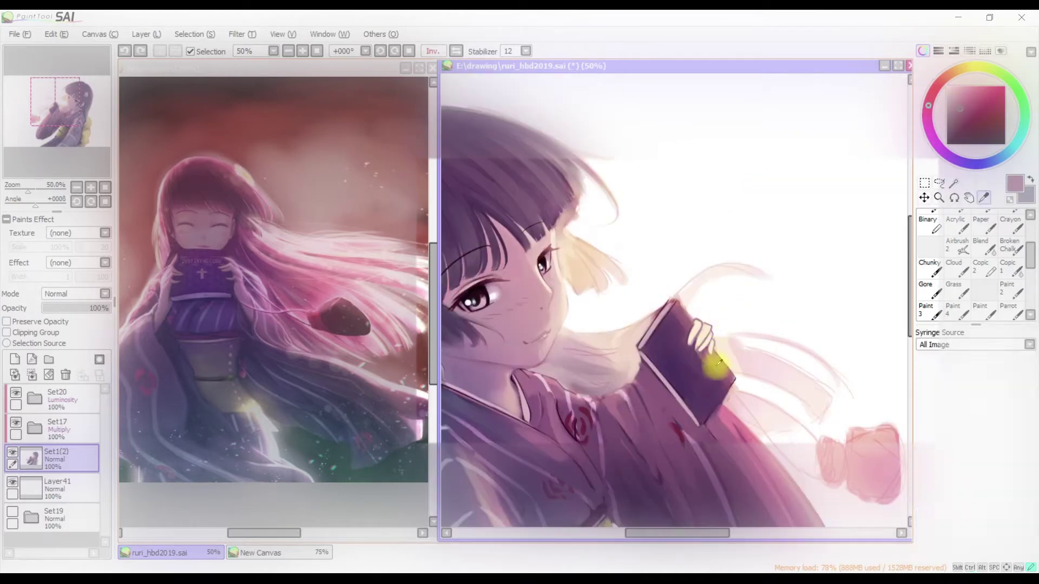
pyautogui.press('b')
pyautogui.press('h')
pyautogui.press('h')
pyautogui.press('v')
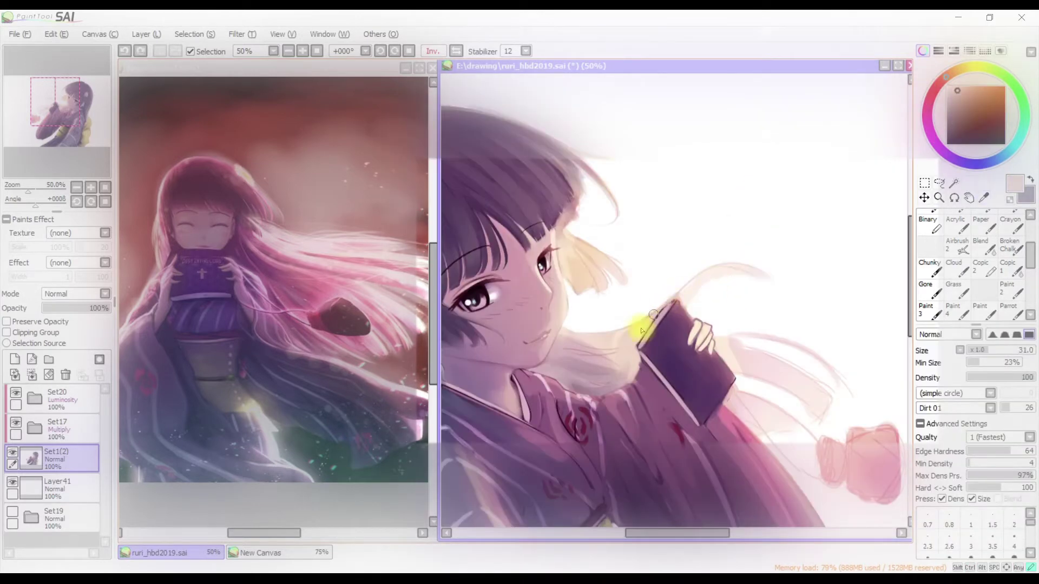
# Fill the white backdrop layer beneath the character with near-black
pyautogui.keyDown('alt'); pyautogui.click(725, 400); pyautogui.keyUp('alt')
pyautogui.press('n')
pyautogui.press('h')
pyautogui.press('-')
pyautogui.moveTo(725, 400); pyautogui.dragTo(453, 360)
pyautogui.press('-')
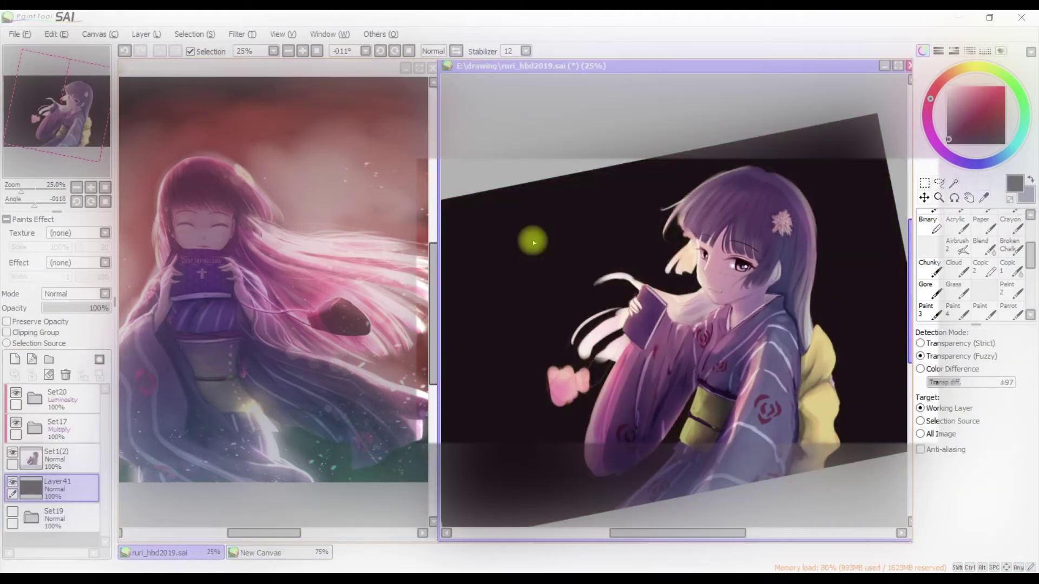
# Create a new clipped layer above the backdrop and dab soft red light spots behind the girl at sizes up to 500
pyautogui.hotkey('ctrl', 'shift', 'n')
pyautogui.moveTo(610, 260); pyautogui.dragTo(587, 306)
pyautogui.click(575, 304)
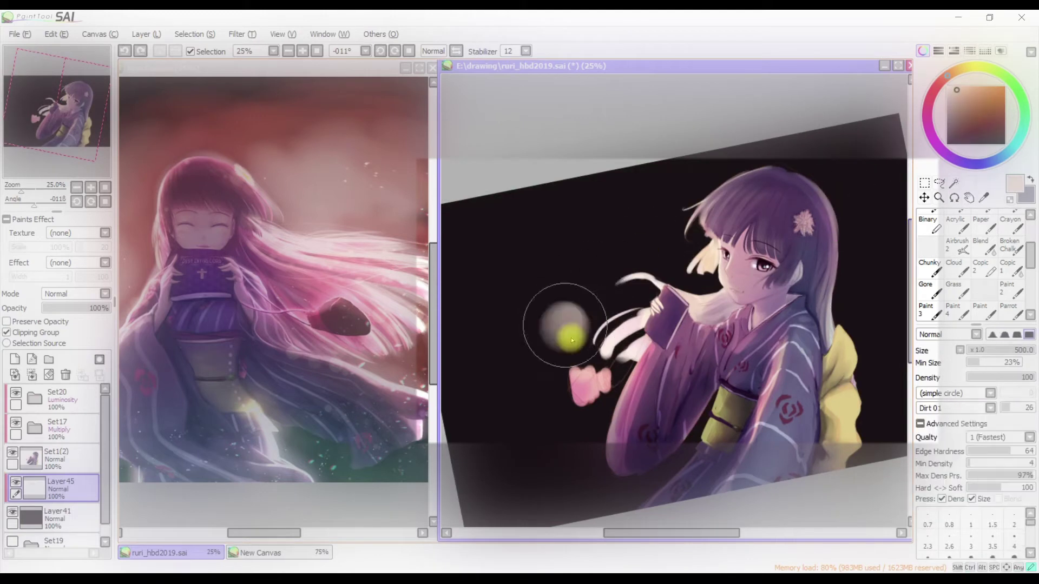
pyautogui.click(598, 297)
pyautogui.click(541, 294)
pyautogui.click(860, 254)
pyautogui.click(483, 348)
pyautogui.click(595, 295)
pyautogui.click(681, 374)
pyautogui.click(887, 198)
pyautogui.hotkey('ctrl', 'z')
pyautogui.click(601, 318)
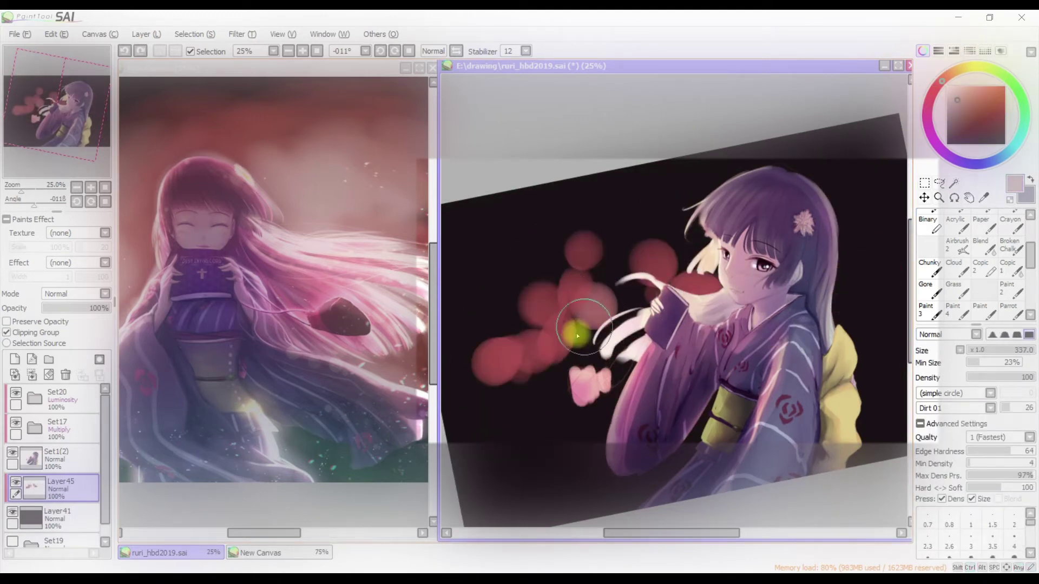
# Add yellow light spots among the red ones and behind the girl's hair at about size 330
pyautogui.click(587, 316)
pyautogui.click(477, 362)
pyautogui.press('h')
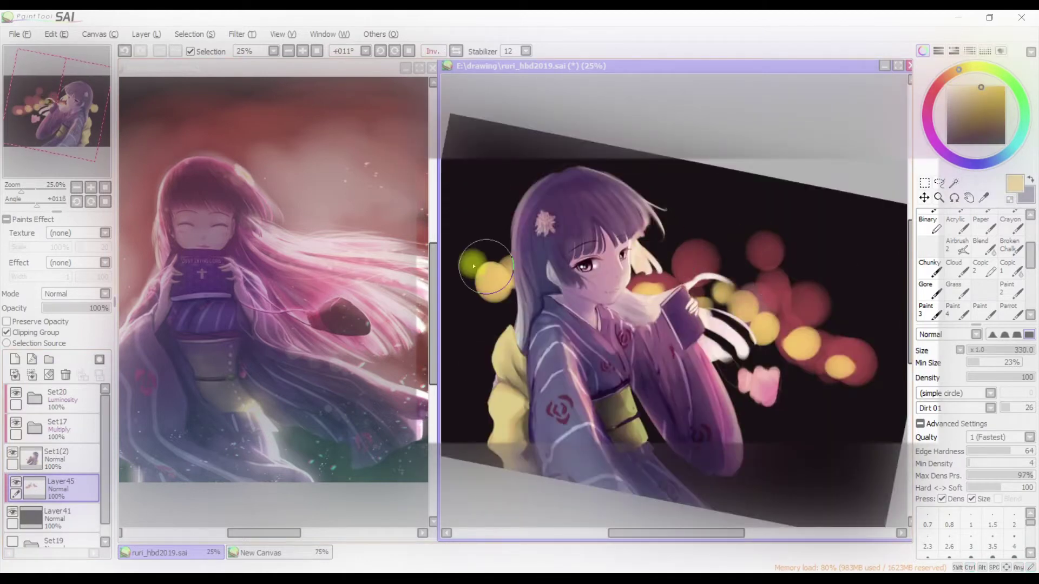
pyautogui.press('h')
pyautogui.click(871, 248)
pyautogui.press('h')
pyautogui.click(487, 271)
# Dab pale yellow light spots around the raised hand and book at size 268
pyautogui.click(965, 106)
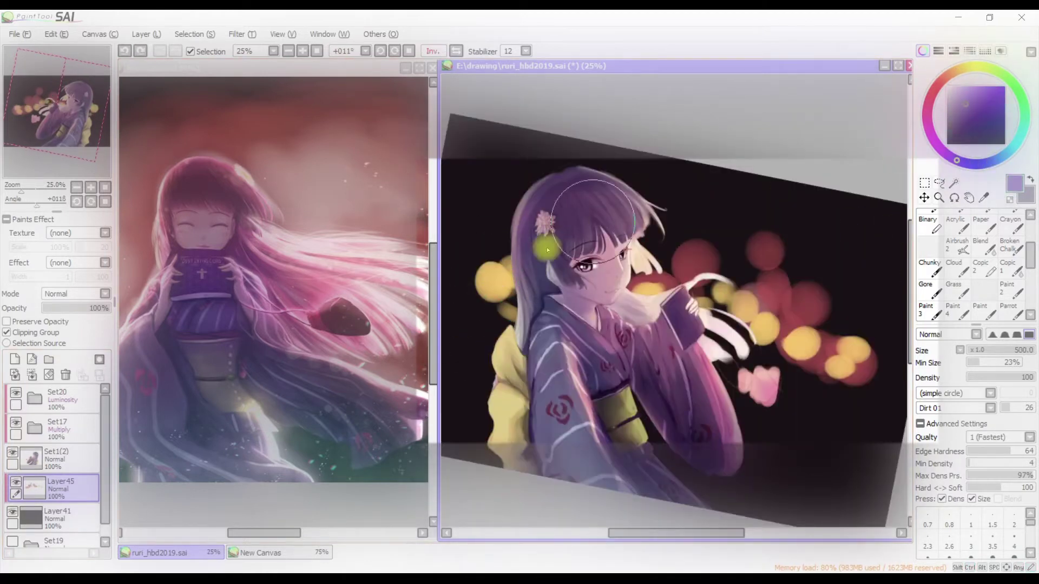
pyautogui.press('h')
pyautogui.keyDown('alt'); pyautogui.click(606, 292); pyautogui.keyUp('alt')
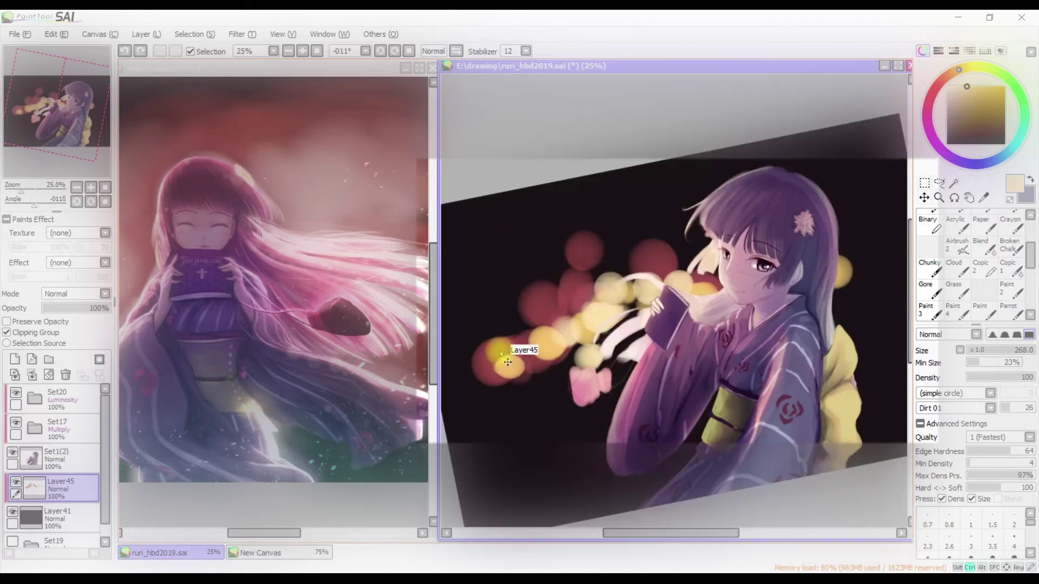
# Transform the light spots repeatedly to enlarge and stretch them across the backdrop, and set their layer to Luminosity
pyautogui.press('Home')
pyautogui.press('-')
pyautogui.hotkey('ctrl', 't')
pyautogui.moveTo(850, 427); pyautogui.dragTo(847, 430)
pyautogui.press('Return')
pyautogui.hotkey('ctrl', 't')
pyautogui.press('Return')
pyautogui.hotkey('ctrl', 't')
pyautogui.press('Return')
pyautogui.hotkey('ctrl', 't')
pyautogui.moveTo(833, 302); pyautogui.dragTo(855, 320)
pyautogui.press('Return')
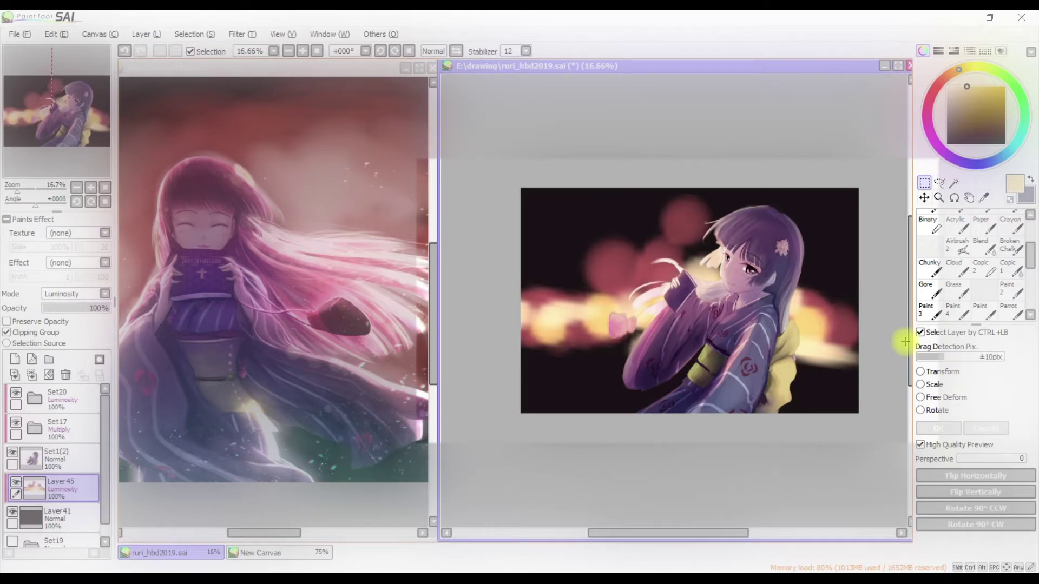
# Create a clipped Overlay layer above the lights and paint soft blue over them with the Brush at size 500
pyautogui.click(15, 359)
pyautogui.click(76, 293)
pyautogui.click(971, 94)
pyautogui.press('b')
pyautogui.moveTo(740, 257); pyautogui.dragTo(726, 212)
pyautogui.scroll(1, 774, 297)
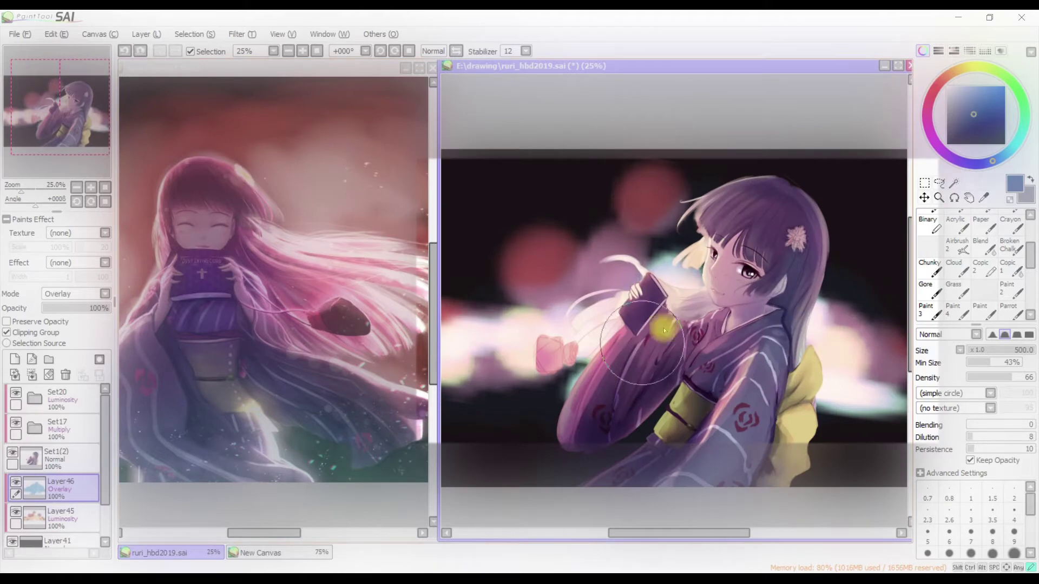
pyautogui.moveTo(695, 266)
pyautogui.mouseDown()
pyautogui.moveTo(612, 279)
pyautogui.moveTo(566, 410)
pyautogui.moveTo(764, 365)
pyautogui.moveTo(595, 407)
pyautogui.mouseUp()
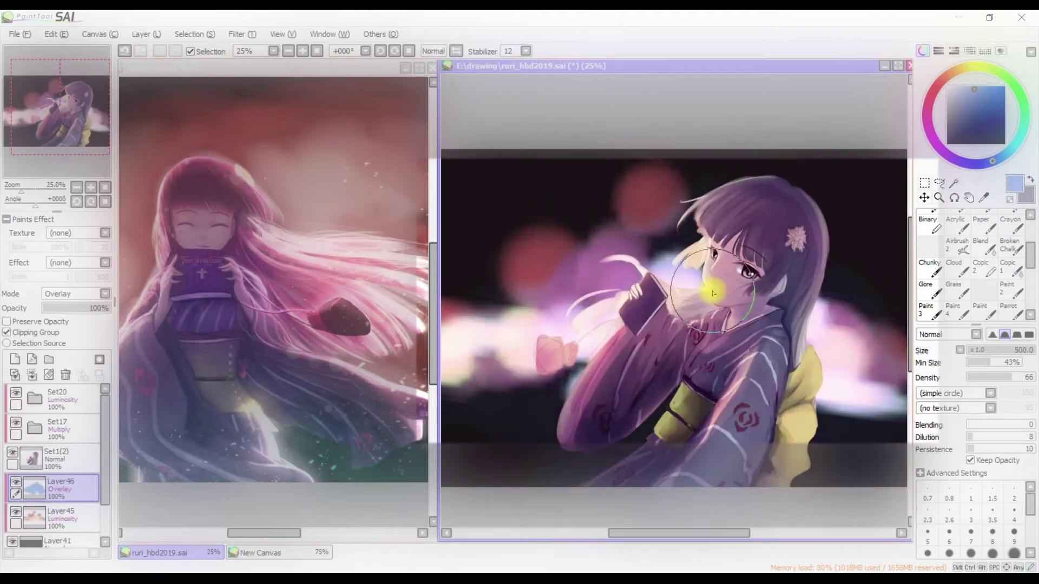
# Erase parts of the blue overlay tint from the backdrop lights with the soft Eraser at size 500
pyautogui.scroll(-1, 713, 294)
pyautogui.press('Delete')
pyautogui.press('e')
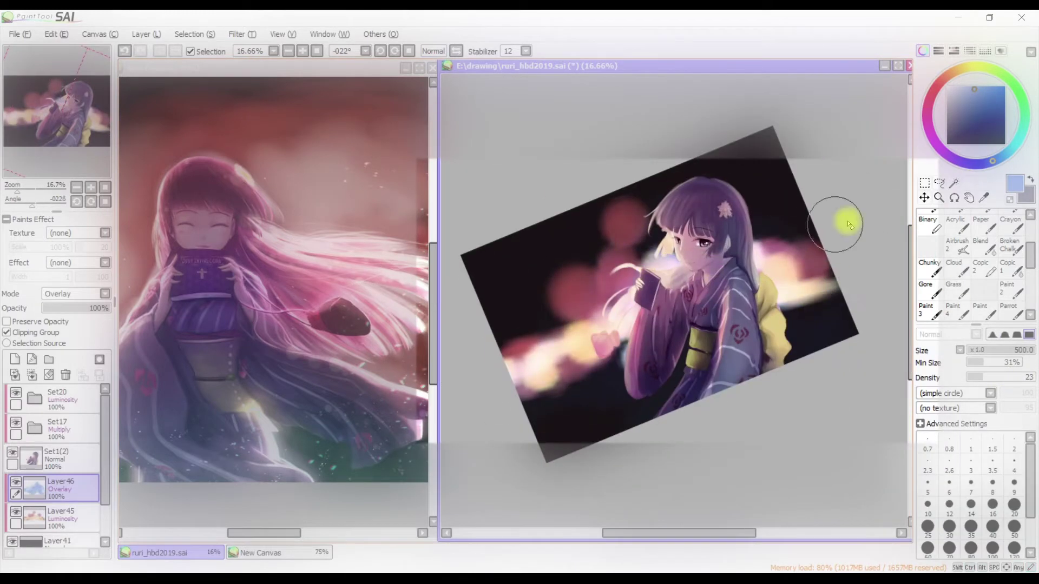
pyautogui.press('Home')
pyautogui.scroll(1, 631, 364)
# Create a clipped Luminosity layer above the character and brush pale pink rim light on the sleeve, front hair and collar at size 239
pyautogui.click(78, 453)
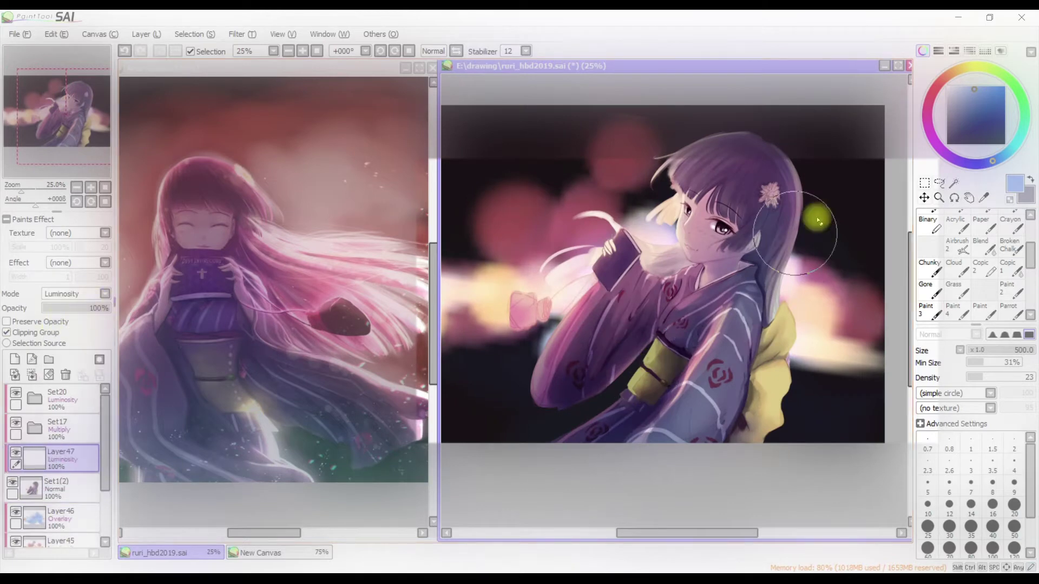
pyautogui.hotkey('ctrl', 'shift', 'n')
pyautogui.moveTo(543, 346); pyautogui.dragTo(565, 400)
pyautogui.moveTo(682, 254); pyautogui.dragTo(662, 184)
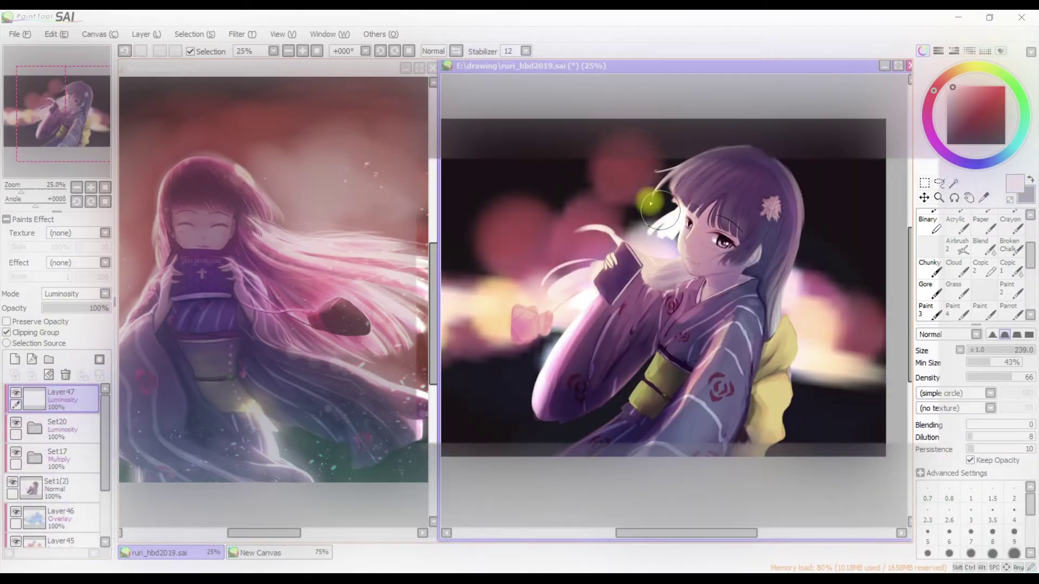
pyautogui.moveTo(704, 240)
pyautogui.mouseDown()
pyautogui.moveTo(708, 265)
pyautogui.moveTo(847, 324)
pyautogui.mouseUp()
pyautogui.press('h')
pyautogui.press('h')
pyautogui.press('h')
pyautogui.moveTo(835, 243); pyautogui.dragTo(844, 254)
pyautogui.press('h')
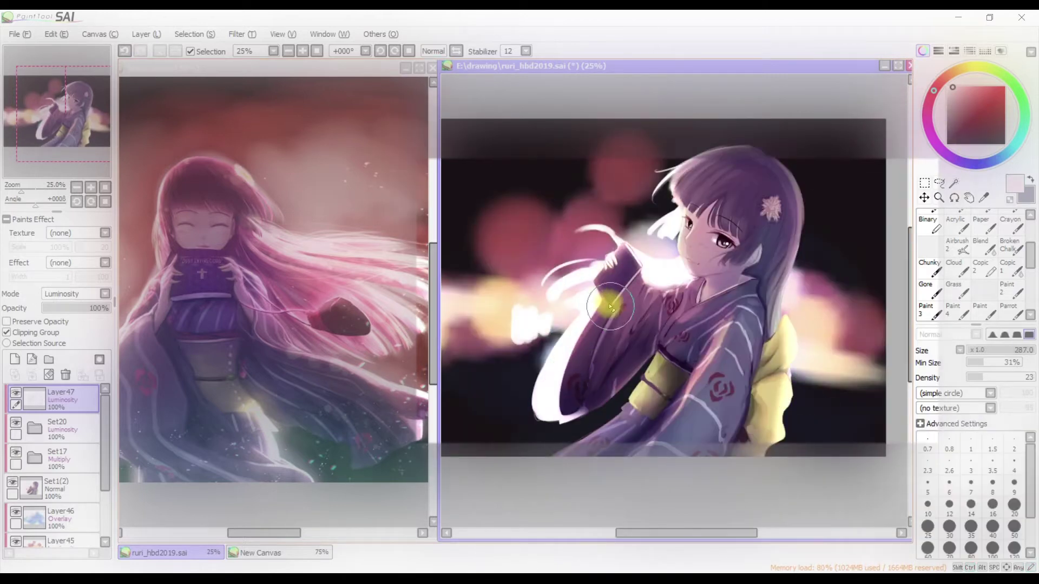
# Soften the glow on the raised sleeve and brush pale pink light along the obi, back hair and bow at size 287
pyautogui.keyDown('ctrl'); pyautogui.click(746, 134); pyautogui.keyUp('ctrl')
pyautogui.press('h')
pyautogui.press('h')
pyautogui.moveTo(644, 373); pyautogui.dragTo(696, 355)
pyautogui.press('h')
pyautogui.press('h')
pyautogui.moveTo(810, 434); pyautogui.dragTo(786, 234)
pyautogui.moveTo(774, 292)
pyautogui.mouseDown()
pyautogui.moveTo(661, 331)
pyautogui.moveTo(857, 204)
pyautogui.moveTo(697, 432)
pyautogui.mouseUp()
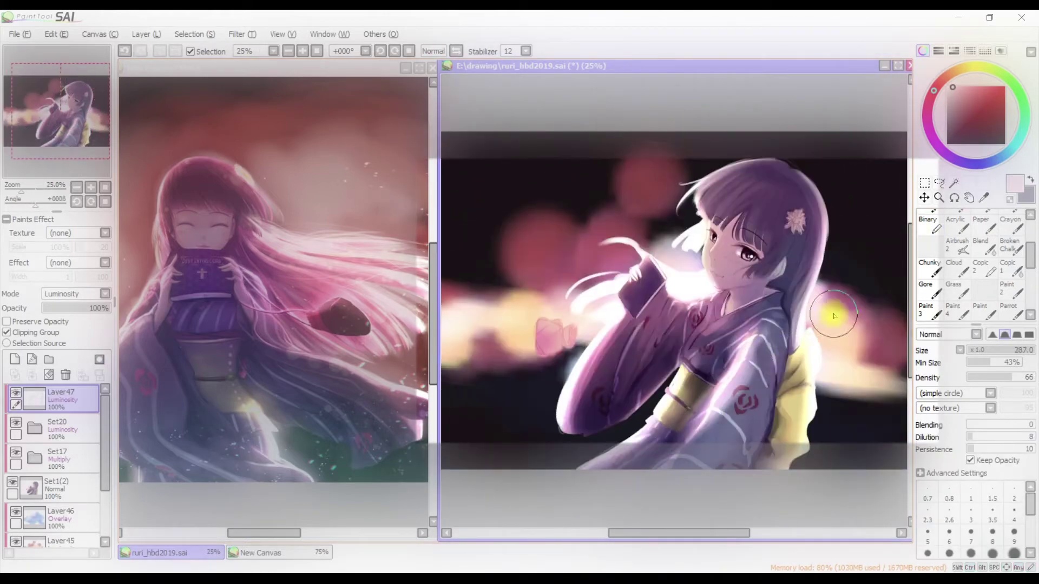
# Brighten the rim light along the crown and back of the hair with the Brush at size 148
pyautogui.moveTo(795, 170); pyautogui.dragTo(827, 173)
pyautogui.press('h')
pyautogui.press('h')
pyautogui.press('h')
pyautogui.press('h')
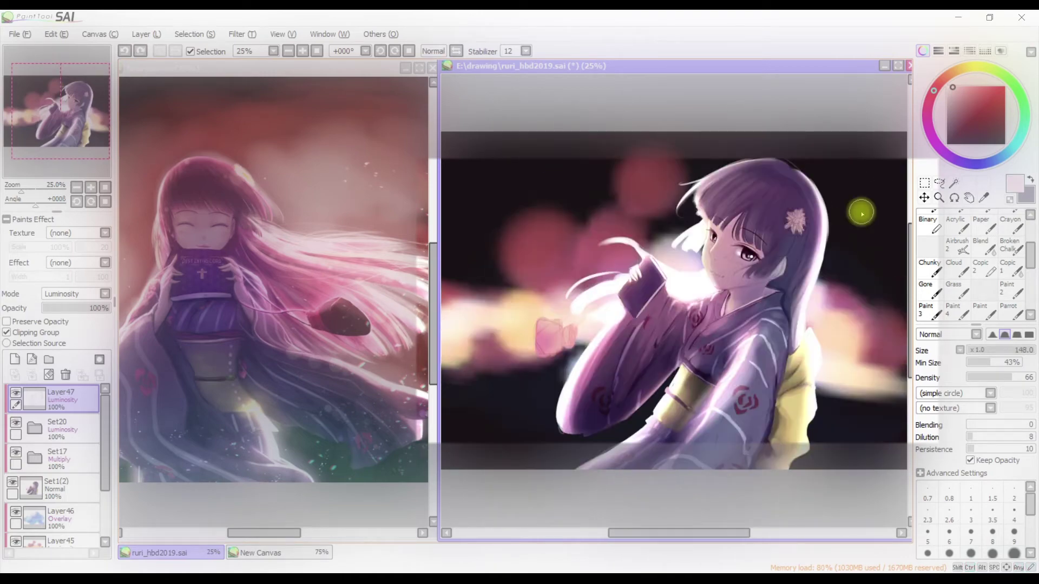
pyautogui.scroll(-1, 861, 213)
pyautogui.scroll(4, 861, 213)
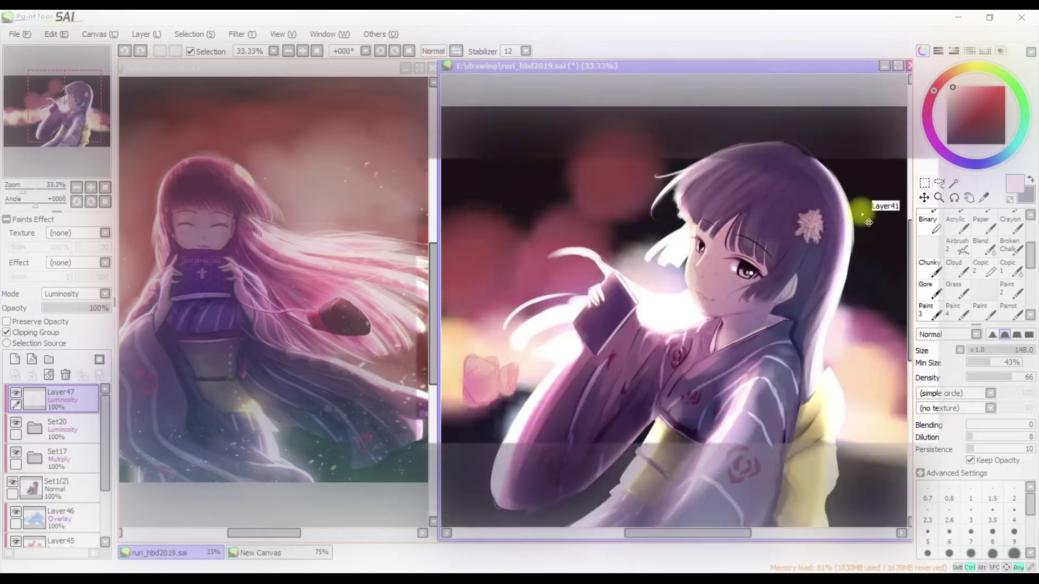
# Refine the glow around the face, chin and collar with the Brush at sizes 148 and 224, alternating with the Eraser
pyautogui.press('e')
pyautogui.scroll(-1, 683, 250)
pyautogui.press('e')
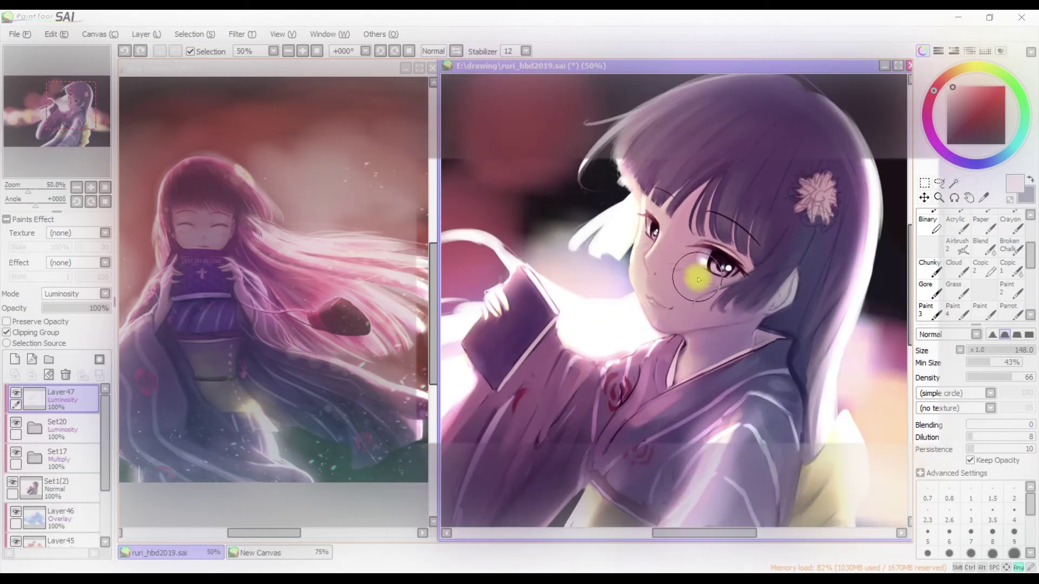
pyautogui.press('h')
pyautogui.moveTo(665, 346); pyautogui.dragTo(708, 344)
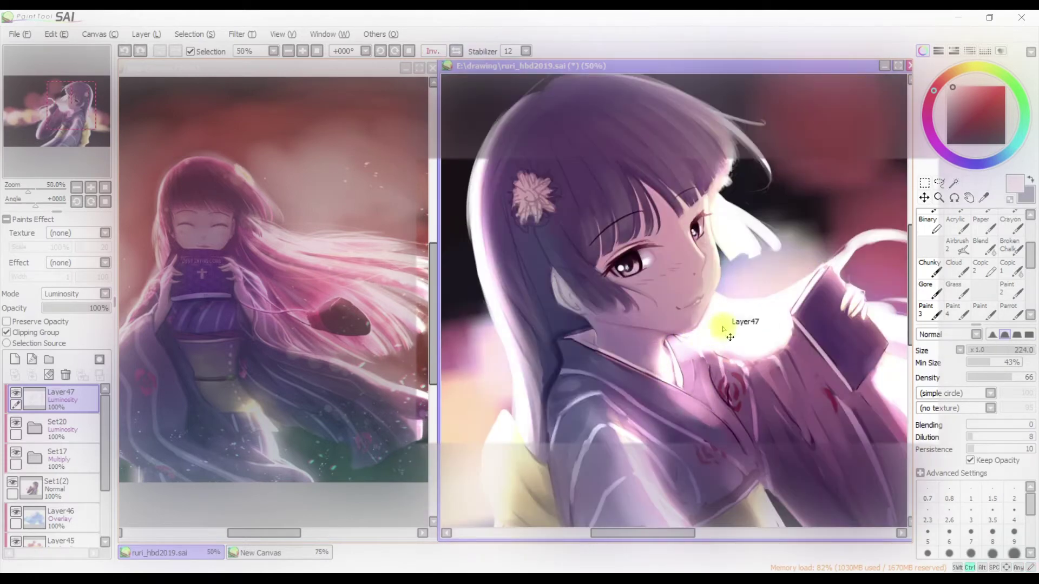
pyautogui.press('e')
pyautogui.press('h')
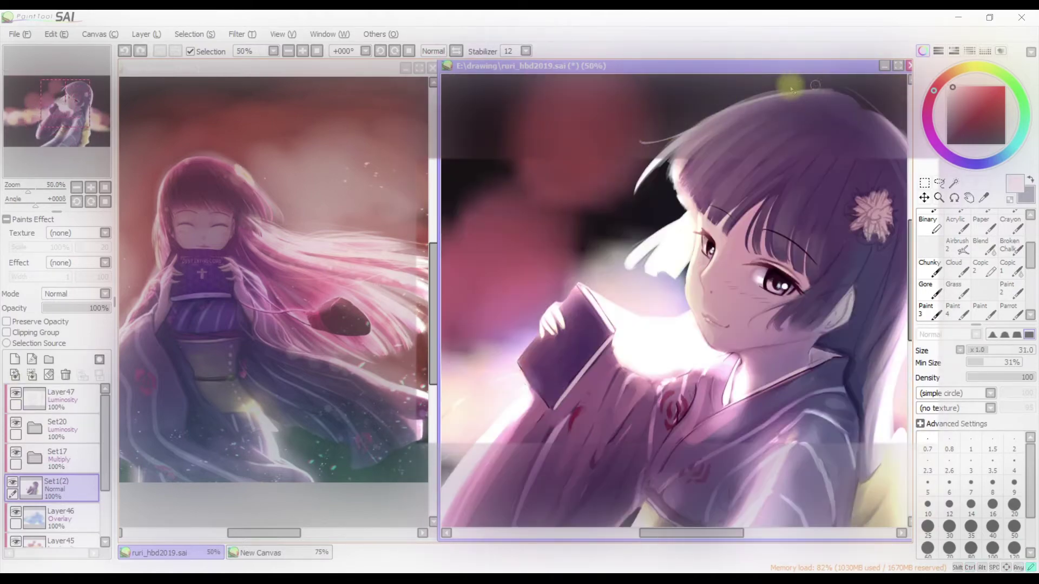
# Clean up the crown contour and fringe tips on the character layer with the Eraser at sizes 15 to 31
pyautogui.moveTo(790, 89); pyautogui.dragTo(824, 189)
pyautogui.press('h')
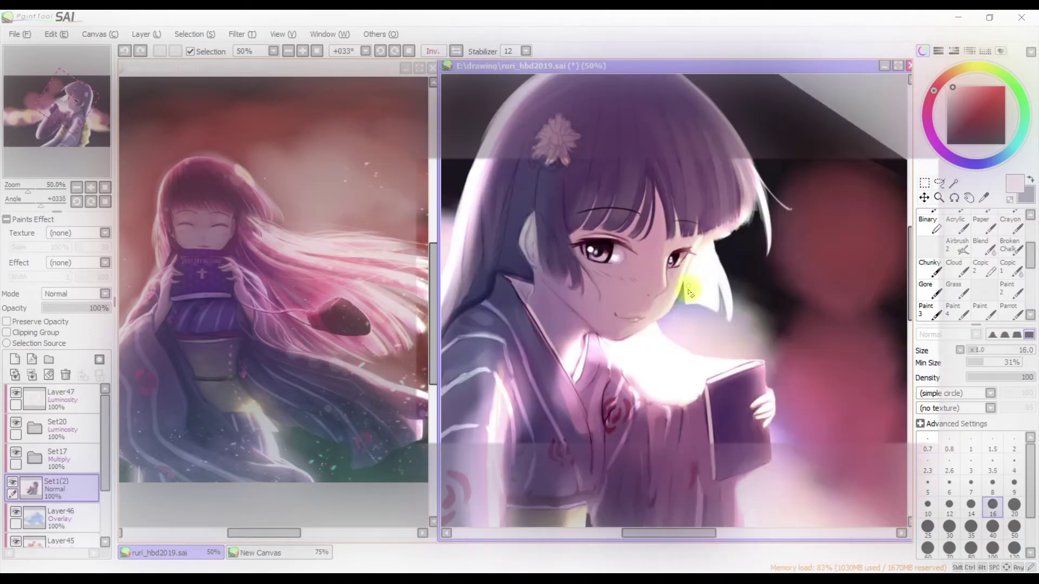
pyautogui.press('h')
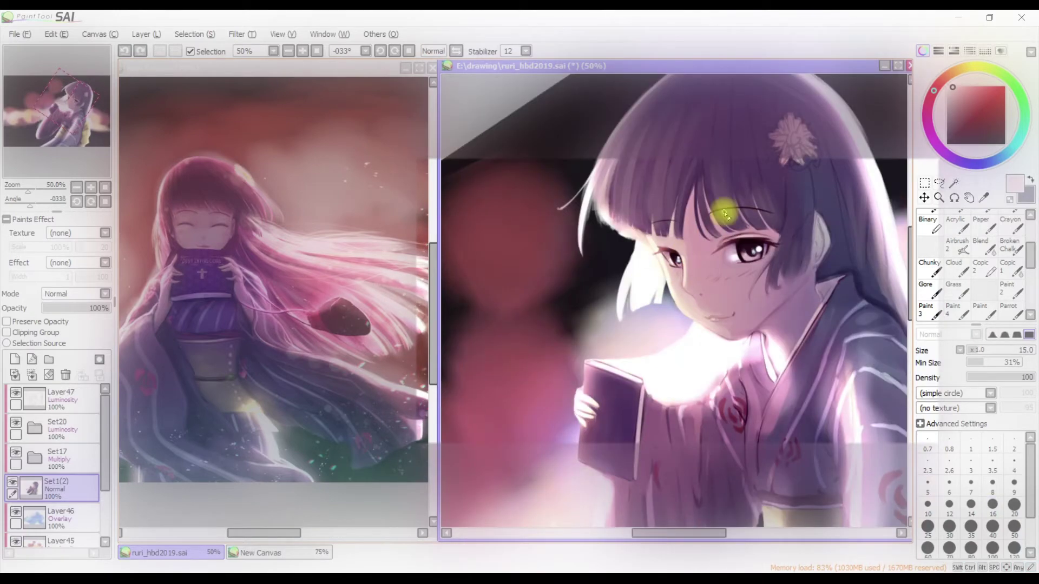
pyautogui.press('[')
pyautogui.press('[')
pyautogui.press('[')
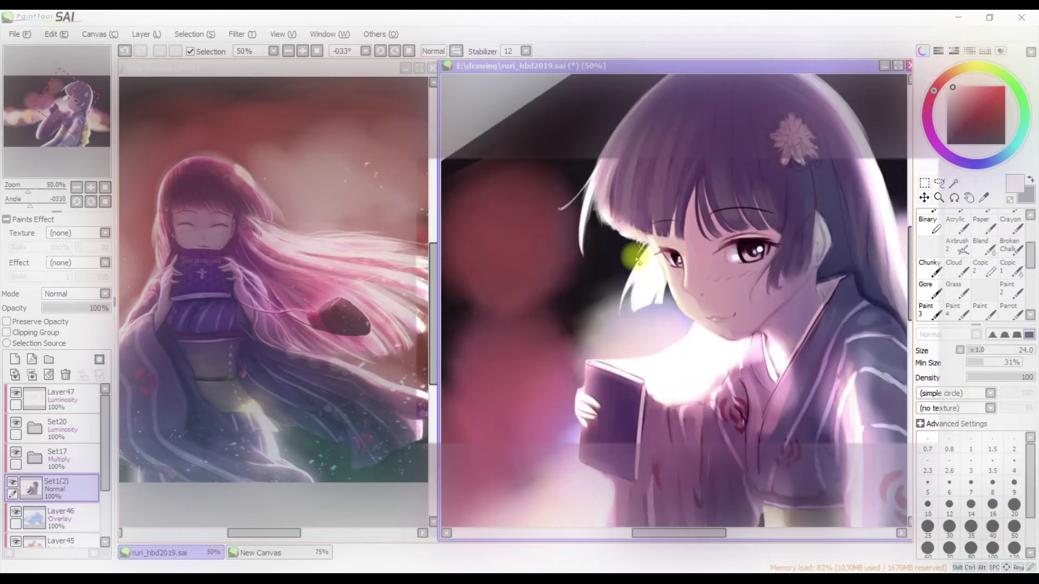
pyautogui.press('h')
pyautogui.press('h')
pyautogui.press('Home')
pyautogui.press('-')
# Soften the Luminosity glow around the shoulder and sleeve with the Eraser at size 241
pyautogui.keyDown('ctrl'); pyautogui.click(884, 262); pyautogui.keyUp('ctrl')
pyautogui.moveTo(885, 261); pyautogui.dragTo(828, 311)
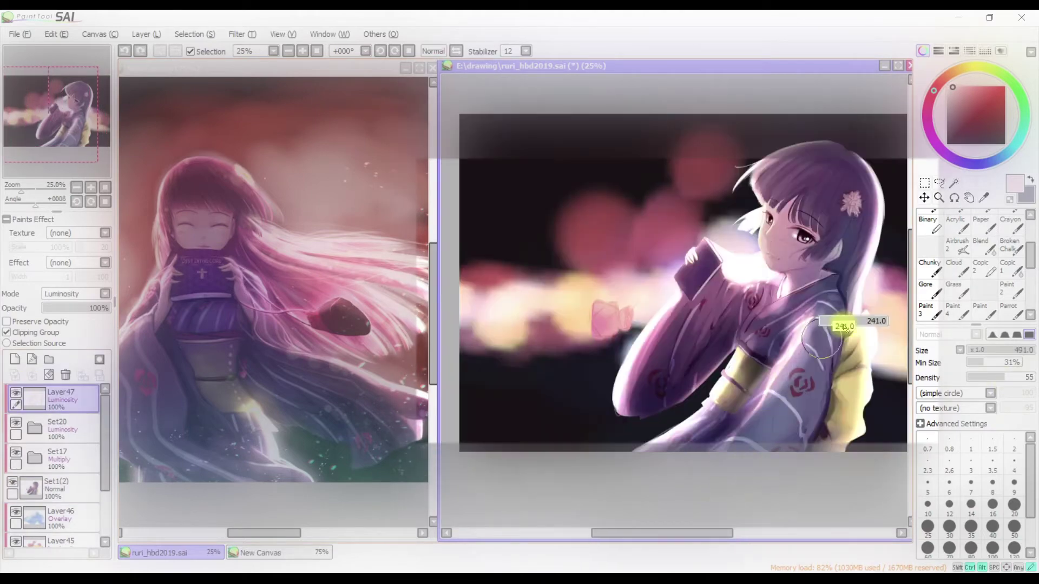
pyautogui.moveTo(752, 374); pyautogui.dragTo(806, 285)
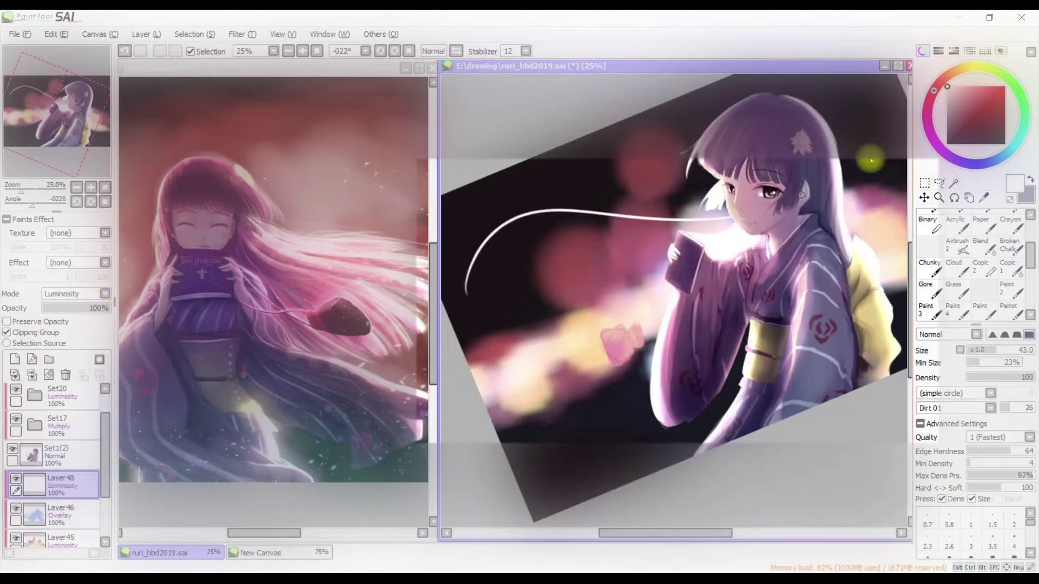
# Undo the curved white strand and try thinner strands sweeping from the book across the backdrop on the Luminosity layer beneath the character
pyautogui.hotkey('ctrl', 'z')
pyautogui.moveTo(464, 329); pyautogui.dragTo(600, 230)
pyautogui.hotkey('ctrl', 'z')
pyautogui.moveTo(668, 246); pyautogui.dragTo(468, 333)
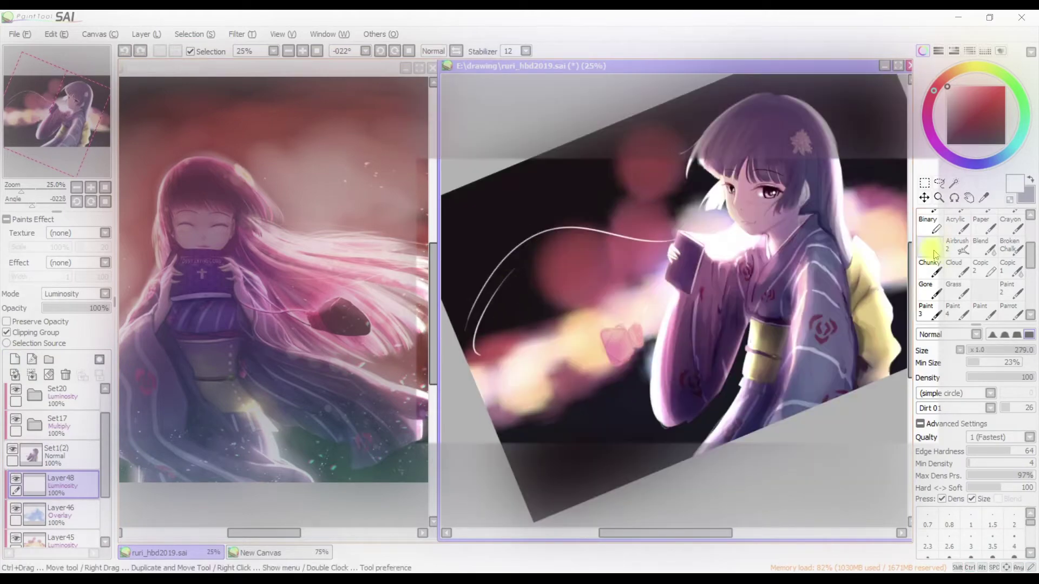
# Try to paint broad white flowing hair from the book across the backdrop with the Chunky brush at size 240
pyautogui.click(929, 267)
pyautogui.press('h')
pyautogui.press('h')
pyautogui.moveTo(671, 243); pyautogui.dragTo(466, 325)
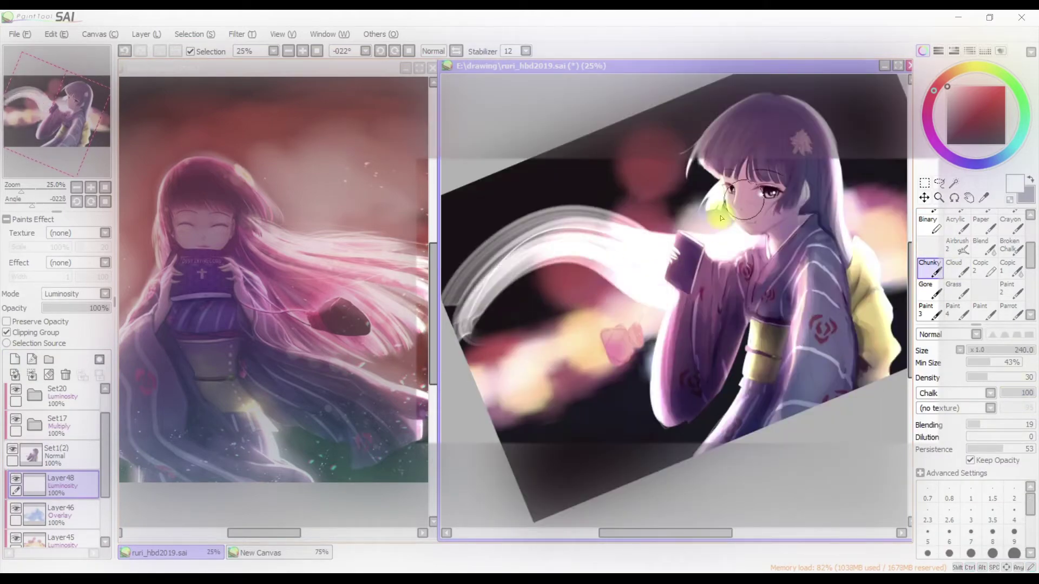
pyautogui.moveTo(595, 227); pyautogui.dragTo(454, 335)
# Undo the broad white hair strokes and reset the canvas rotation
pyautogui.scroll(-1, 848, 145)
pyautogui.press('Home')
pyautogui.hotkey('ctrl', 'z')
pyautogui.hotkey('ctrl', 'z')
pyautogui.press('h')
pyautogui.press('h')
pyautogui.hotkey('ctrl', 'z')
# Try flowing hair strokes behind the raised hand with the Chunky brush at size 305, using a sampled colour
pyautogui.click(984, 198)
pyautogui.click(929, 267)
pyautogui.moveTo(573, 195); pyautogui.dragTo(660, 227)
pyautogui.keyDown('alt'); pyautogui.click(720, 228); pyautogui.keyUp('alt')
pyautogui.moveTo(578, 189); pyautogui.dragTo(719, 241)
# Undo the flowing hair strokes behind the raised hand
pyautogui.press('h')
pyautogui.press('h')
pyautogui.hotkey('ctrl', 'z')
pyautogui.hotkey('ctrl', 'z')
pyautogui.hotkey('ctrl', 'z')
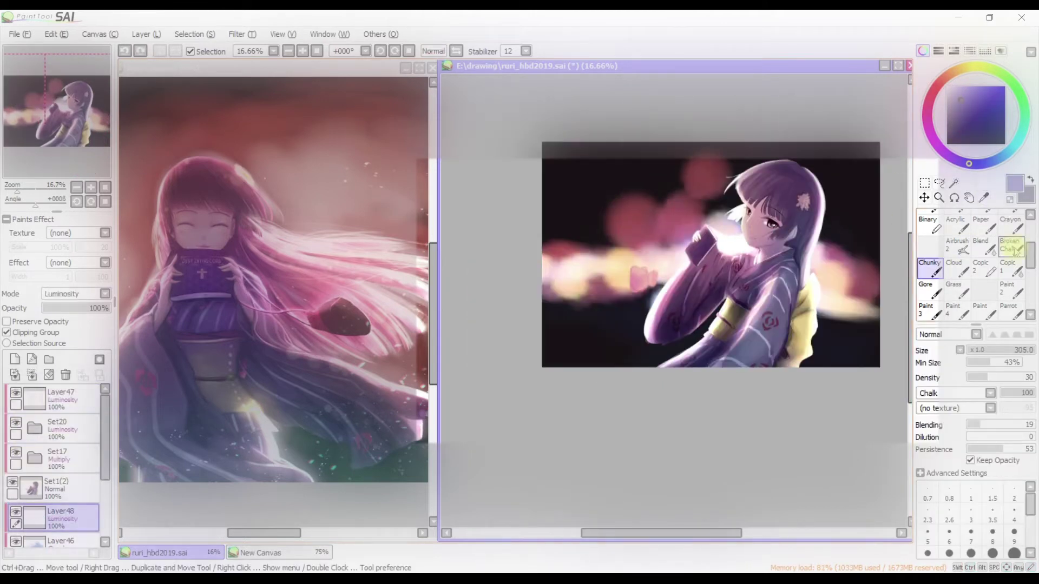
# Try a thin white rim-light stroke along the front edge of the head's hair with the Pen at size 13 on Layer48
pyautogui.press('n')
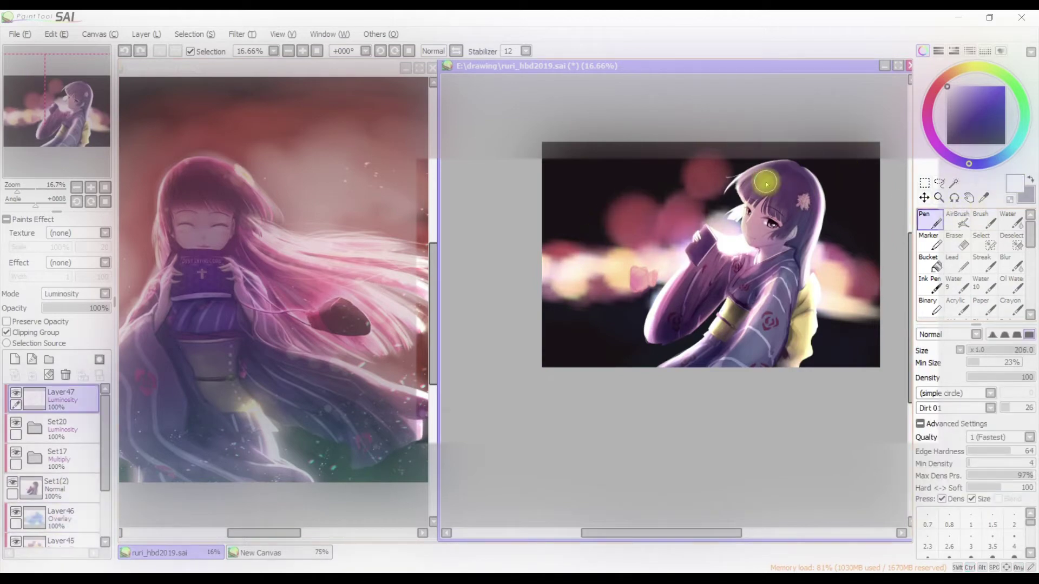
pyautogui.scroll(1, 766, 184)
pyautogui.moveTo(766, 184); pyautogui.dragTo(698, 147)
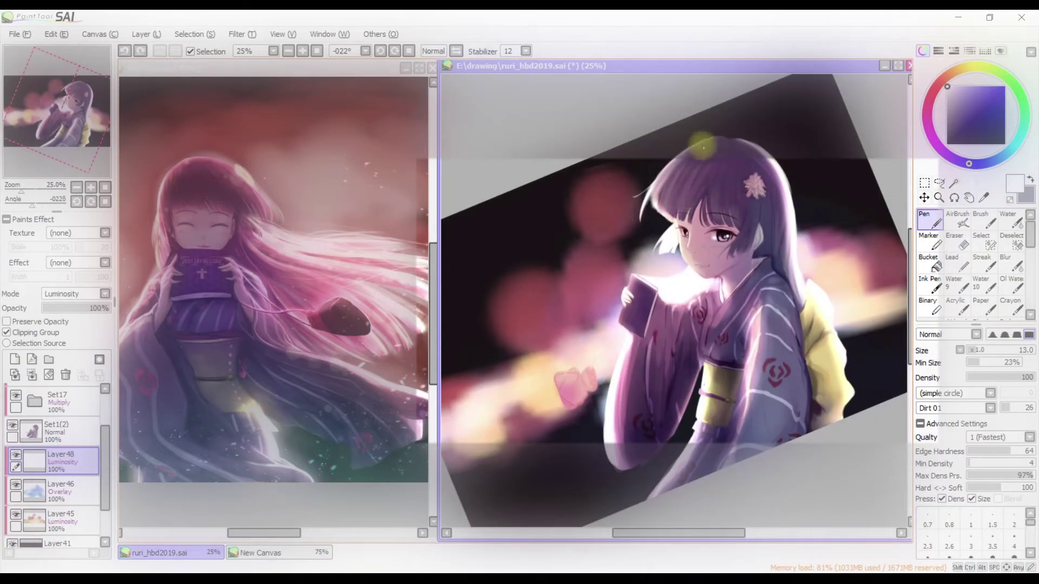
pyautogui.moveTo(653, 184); pyautogui.dragTo(701, 136)
pyautogui.hotkey('ctrl', 'z')
# Refine the loose strands beside the fringe using the Eraser at size 63 on the figure layer and the Pen at size 13 on Layer48
pyautogui.press('e')
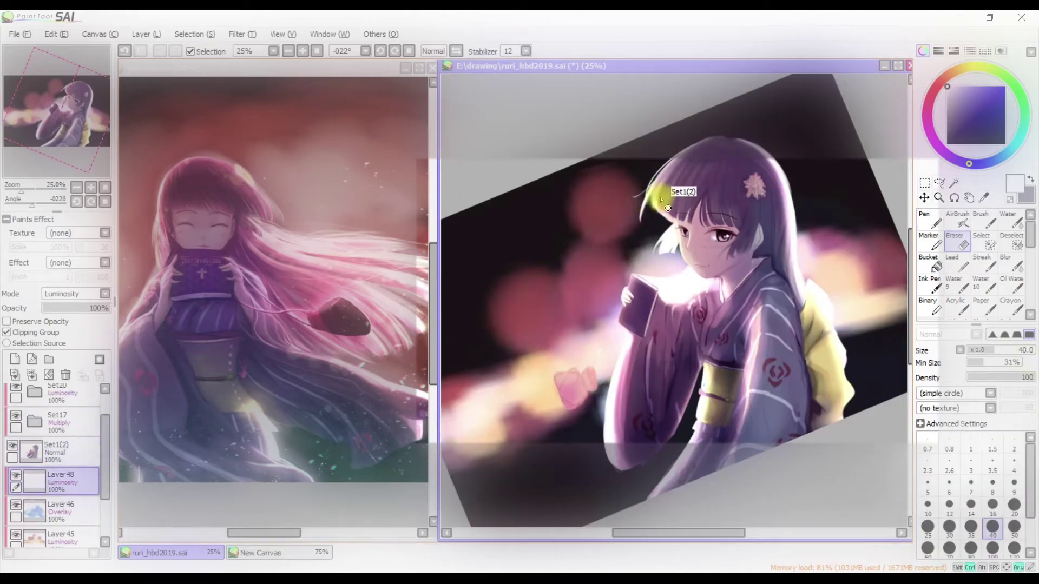
pyautogui.keyDown('ctrl'); pyautogui.click(668, 208); pyautogui.keyUp('ctrl')
pyautogui.scroll(2, 668, 208)
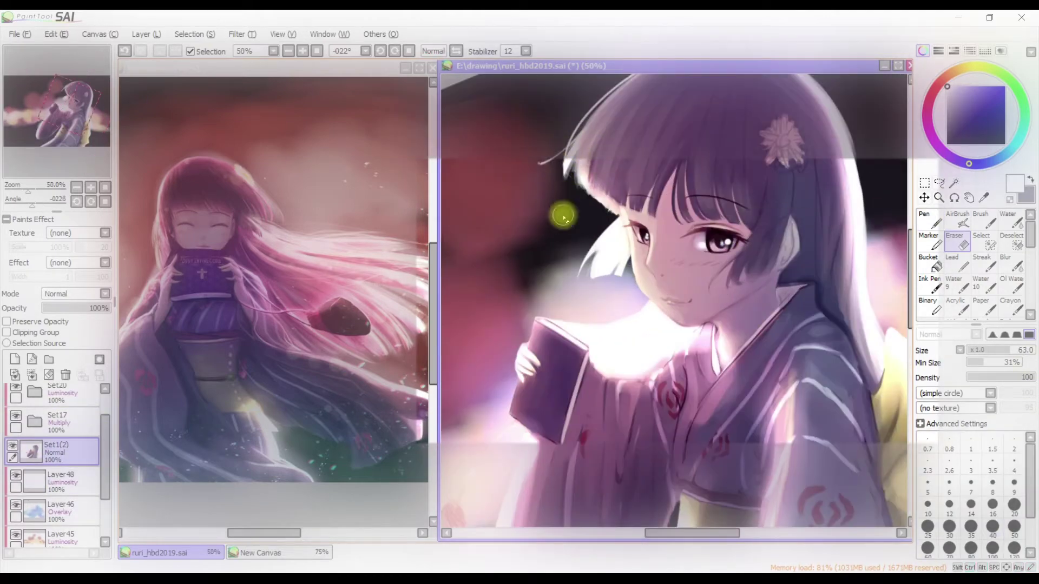
pyautogui.scroll(-1, 563, 202)
pyautogui.keyDown('ctrl'); pyautogui.click(606, 202); pyautogui.keyUp('ctrl')
pyautogui.press('n')
pyautogui.press('[')
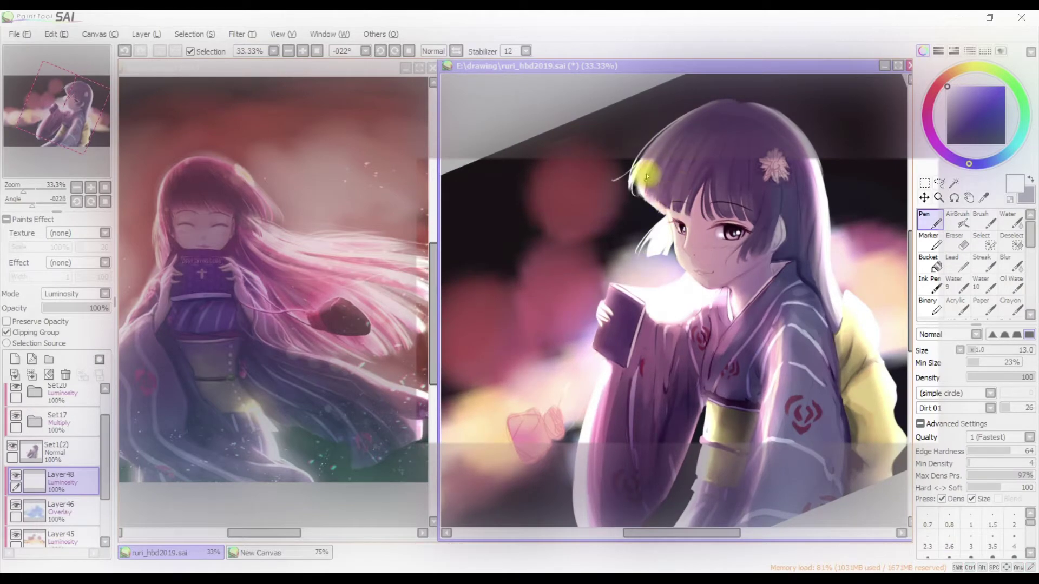
pyautogui.press('ctrl')
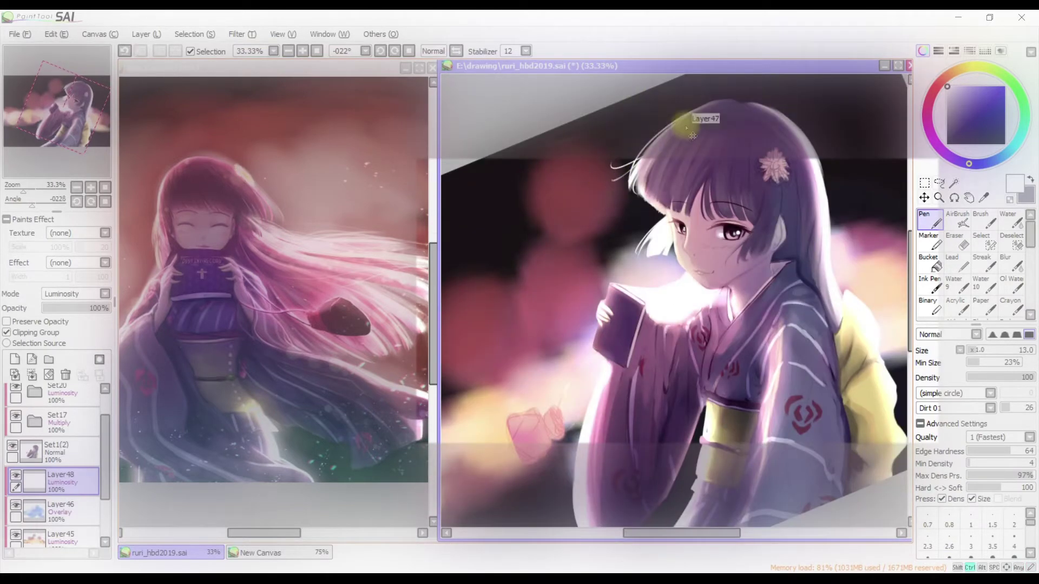
# Flip the canvas view horizontally back and forth to examine the figure and hair in mirror image
pyautogui.keyDown('ctrl'); pyautogui.click(734, 180); pyautogui.keyUp('ctrl')
pyautogui.press('e')
pyautogui.press('h')
pyautogui.press('h')
pyautogui.press('h')
pyautogui.press('h')
pyautogui.press('h')
pyautogui.press('h')
pyautogui.press('h')
pyautogui.press('h')
pyautogui.scroll(-1, 727, 284)
pyautogui.press('h')
pyautogui.press('h')
# Try a broad stroke across the bokeh beside the book with the Chunky brush at size 389 in a sampled purple
pyautogui.keyDown('alt'); pyautogui.click(749, 239); pyautogui.keyUp('alt')
pyautogui.keyDown('ctrl'); pyautogui.click(749, 239); pyautogui.keyUp('ctrl')
pyautogui.click(929, 319)
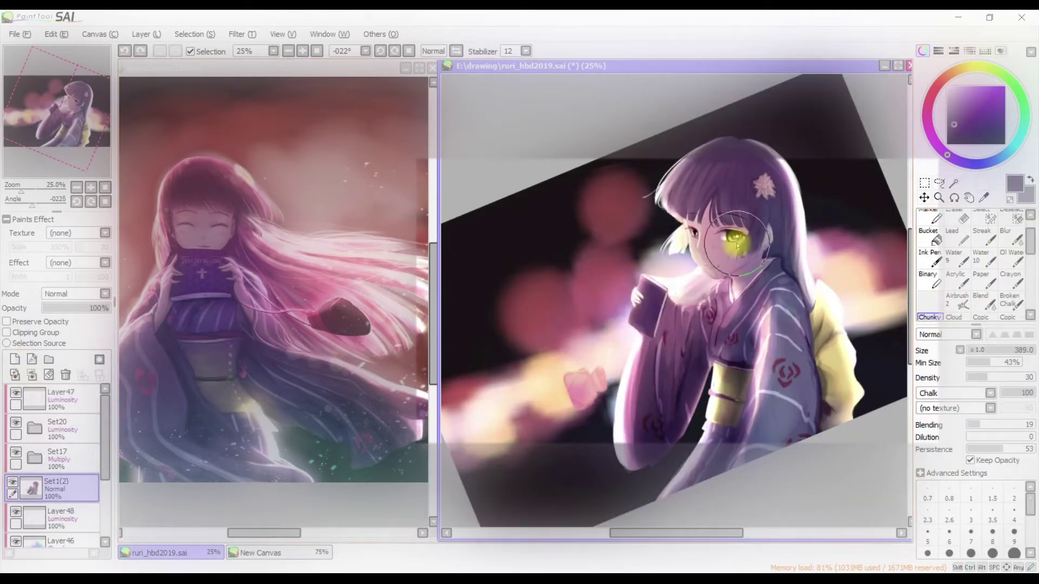
pyautogui.moveTo(633, 292); pyautogui.dragTo(470, 361)
pyautogui.hotkey('ctrl', 'z')
# Add thin white strands along the back edge of the hair with the Pen on Layer48, and reset the canvas rotation
pyautogui.press('n')
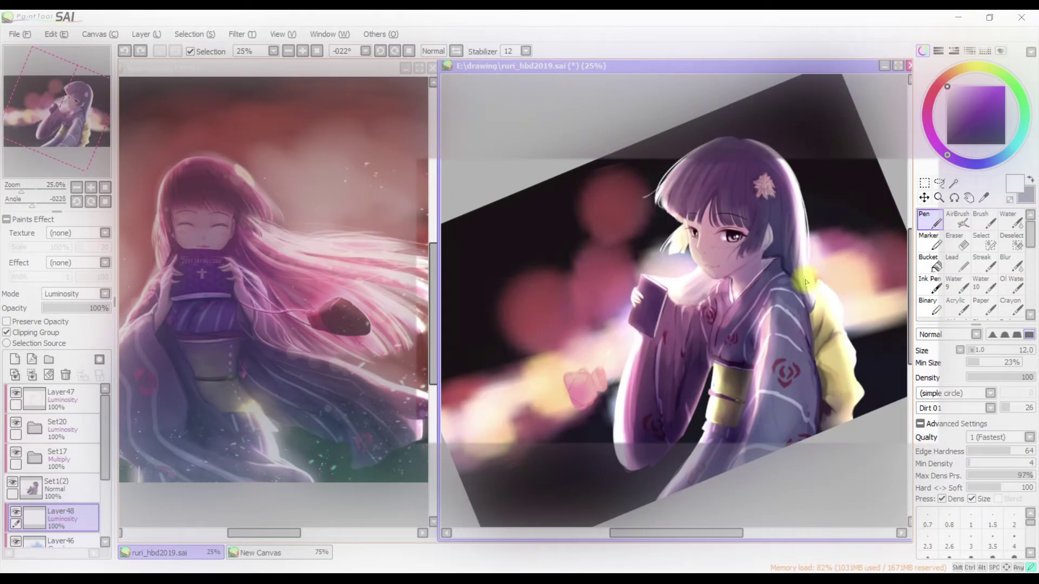
pyautogui.moveTo(827, 210); pyautogui.dragTo(790, 211)
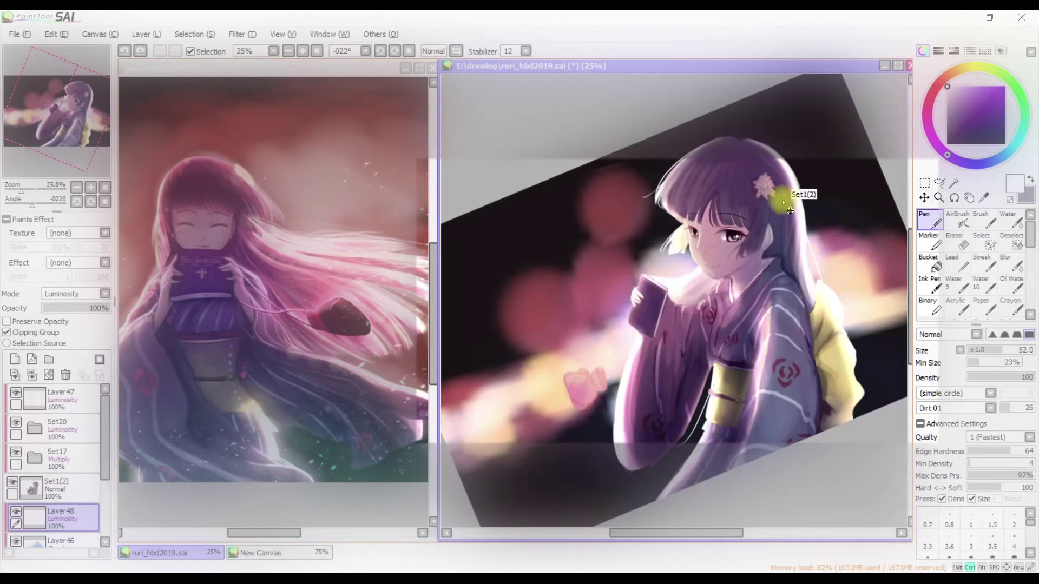
pyautogui.press('Home')
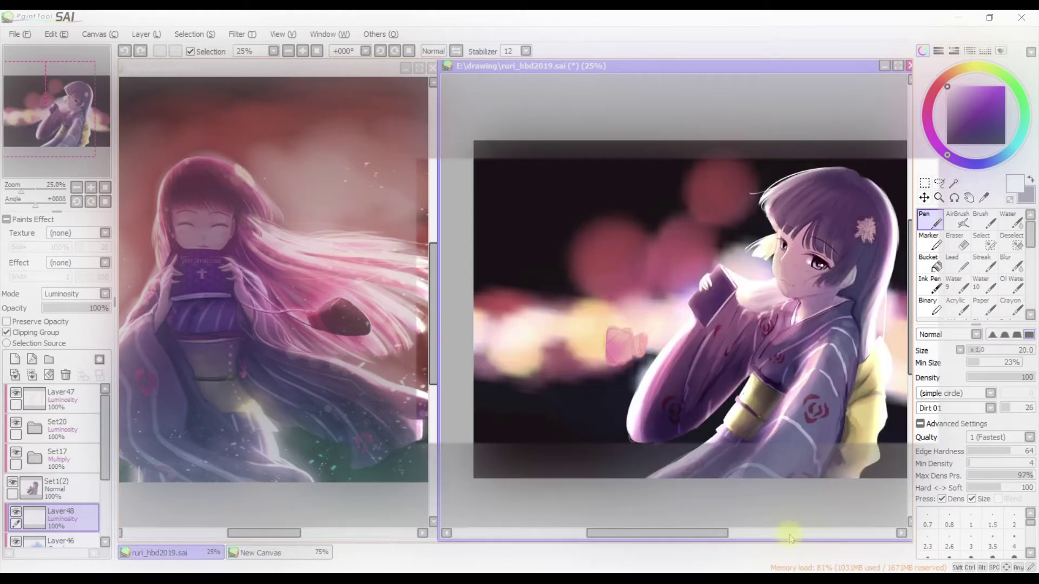
# Add a new layer above Layer48 and make a selection that follows the outline of the figure and the dangling charm
pyautogui.click(15, 359)
pyautogui.moveTo(746, 191)
pyautogui.mouseDown()
pyautogui.moveTo(887, 216)
pyautogui.moveTo(866, 476)
pyautogui.moveTo(622, 427)
pyautogui.mouseUp()
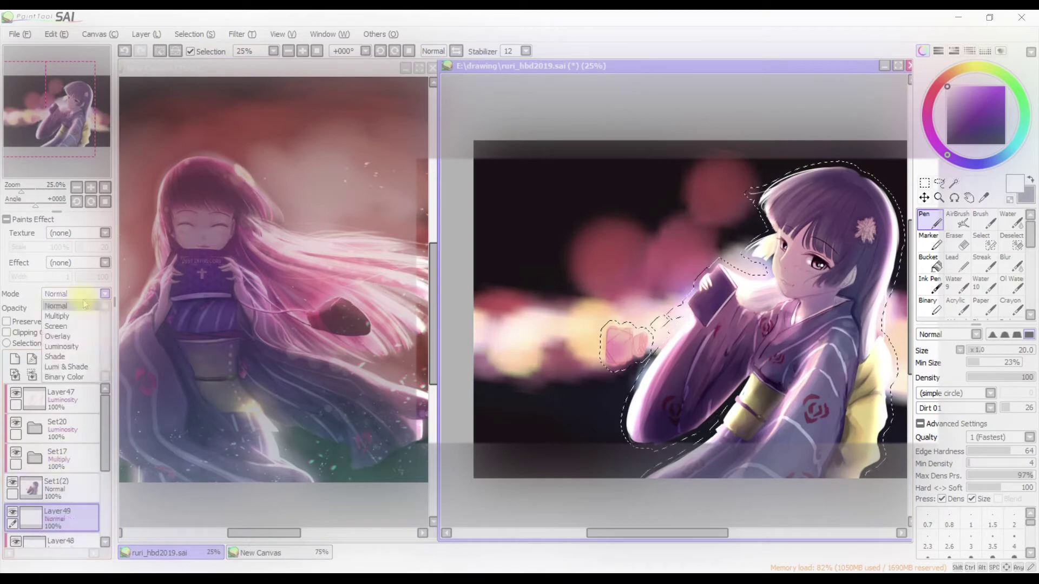
# Set Layer49 to Luminosity and paint a light blue glow around the girl's outline with the size 500 Brush
pyautogui.click(985, 222)
pyautogui.moveTo(747, 178); pyautogui.dragTo(822, 260)
pyautogui.moveTo(704, 244); pyautogui.dragTo(622, 433)
pyautogui.moveTo(839, 189); pyautogui.dragTo(888, 433)
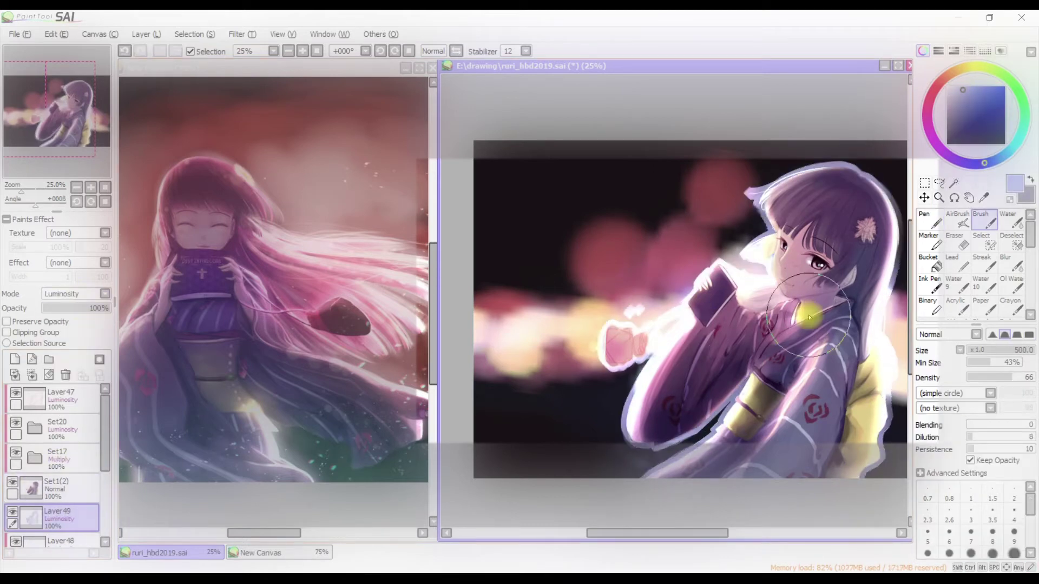
# Erase the excess glow around the girl's hair and sleeve on Layer49 with the size 370 Eraser
pyautogui.hotkey('ctrl', 't')
pyautogui.hscroll(2, 867, 159)
pyautogui.click(958, 244)
pyautogui.moveTo(893, 176); pyautogui.dragTo(677, 179)
pyautogui.press('h')
pyautogui.press('h')
pyautogui.press('h')
pyautogui.press('h')
pyautogui.moveTo(728, 296); pyautogui.dragTo(584, 365)
pyautogui.hotkey('ctrl', 'z')
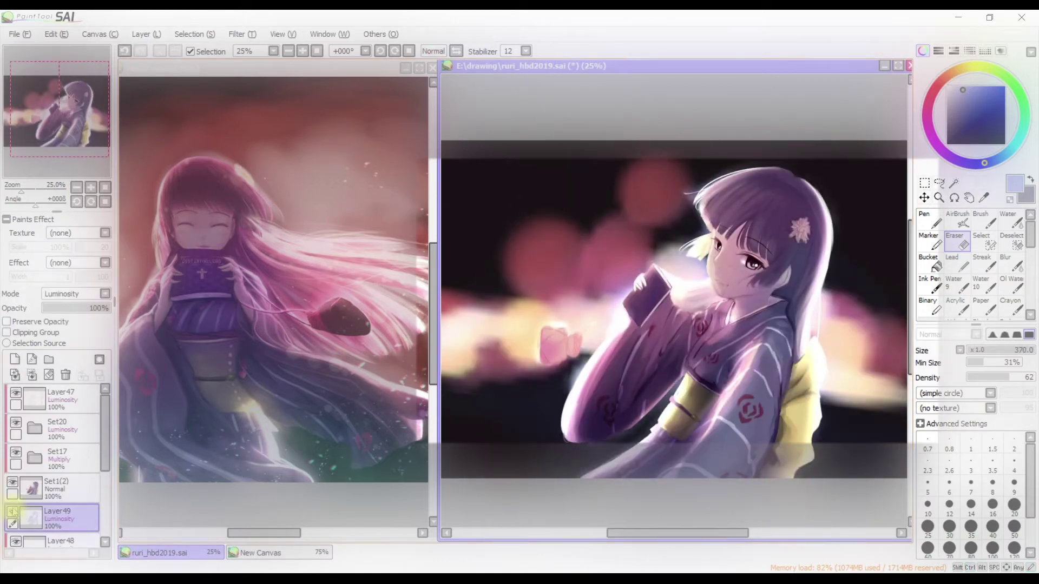
# Zoom the reference canvas to 200%, then add a clipped Overlay layer above Set1(2) in the drawing
pyautogui.press('b')
pyautogui.scroll(4, 836, 202)
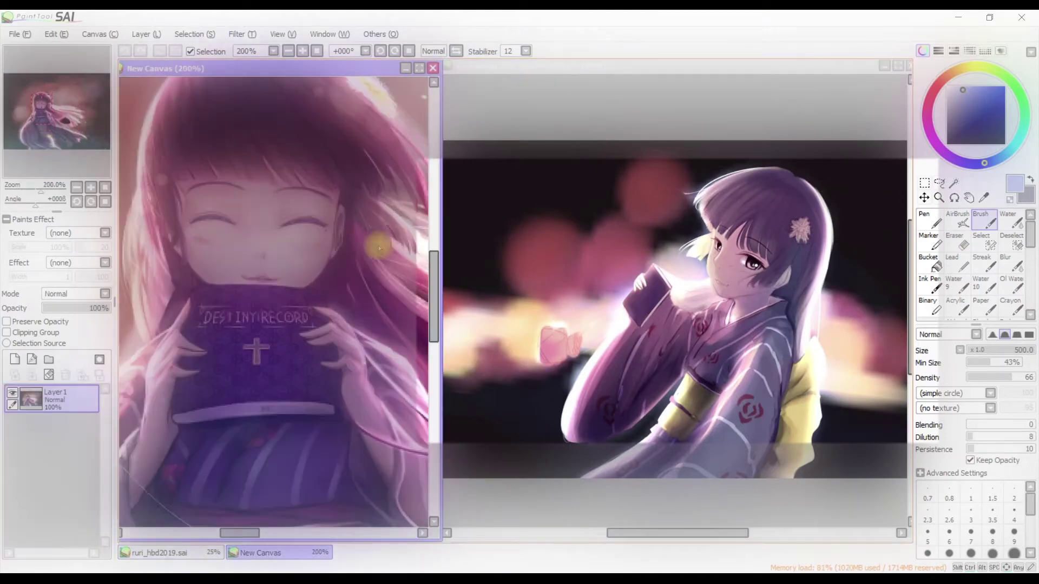
pyautogui.click(75, 484)
pyautogui.hotkey('ctrl', 'shift', 'n')
pyautogui.press('b')
pyautogui.press('h')
pyautogui.press('h')
# Sample reddish tones from the face and paint them over the eyelid and lips on the Overlay layer
pyautogui.keyDown('alt'); pyautogui.click(671, 287); pyautogui.keyUp('alt')
pyautogui.moveTo(671, 286); pyautogui.dragTo(678, 297)
pyautogui.scroll(2, 667, 295)
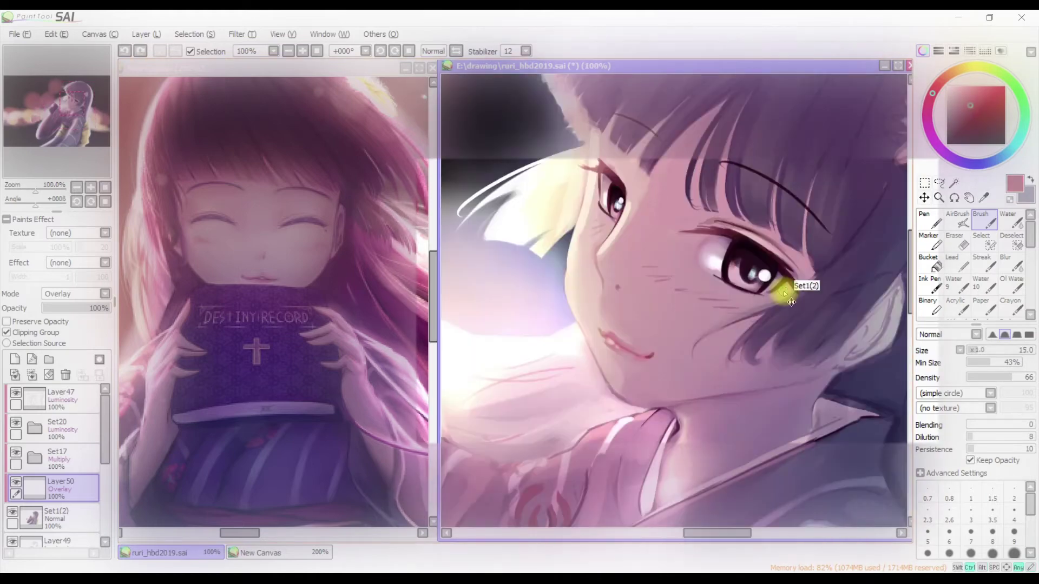
pyautogui.press('h')
pyautogui.keyDown('alt'); pyautogui.click(742, 341); pyautogui.keyUp('alt')
pyautogui.press('h')
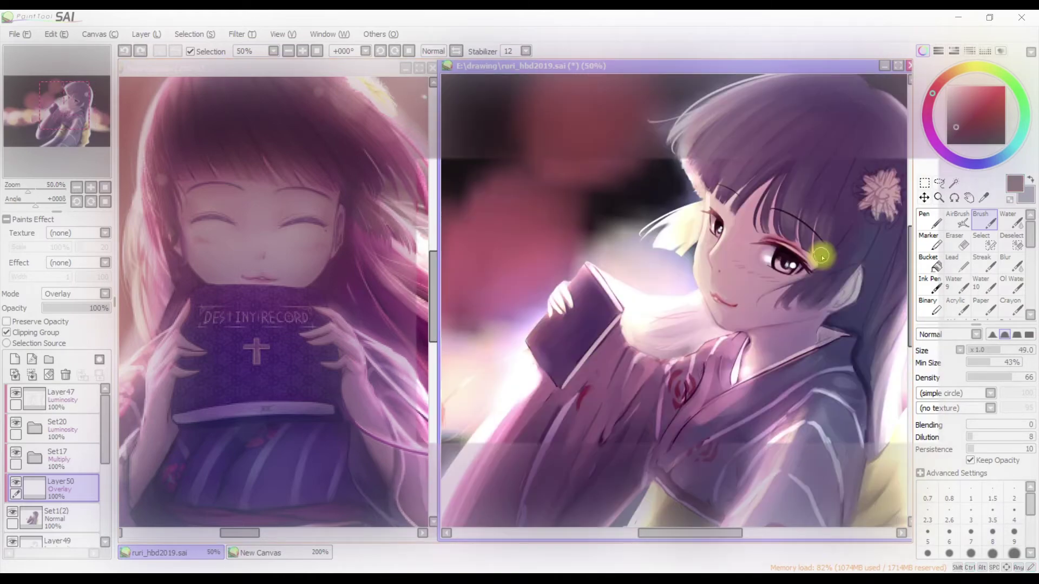
pyautogui.scroll(-1, 816, 251)
pyautogui.moveTo(660, 234)
pyautogui.mouseDown()
pyautogui.moveTo(744, 273)
pyautogui.moveTo(630, 239)
pyautogui.mouseUp()
pyautogui.press('h')
pyautogui.press('h')
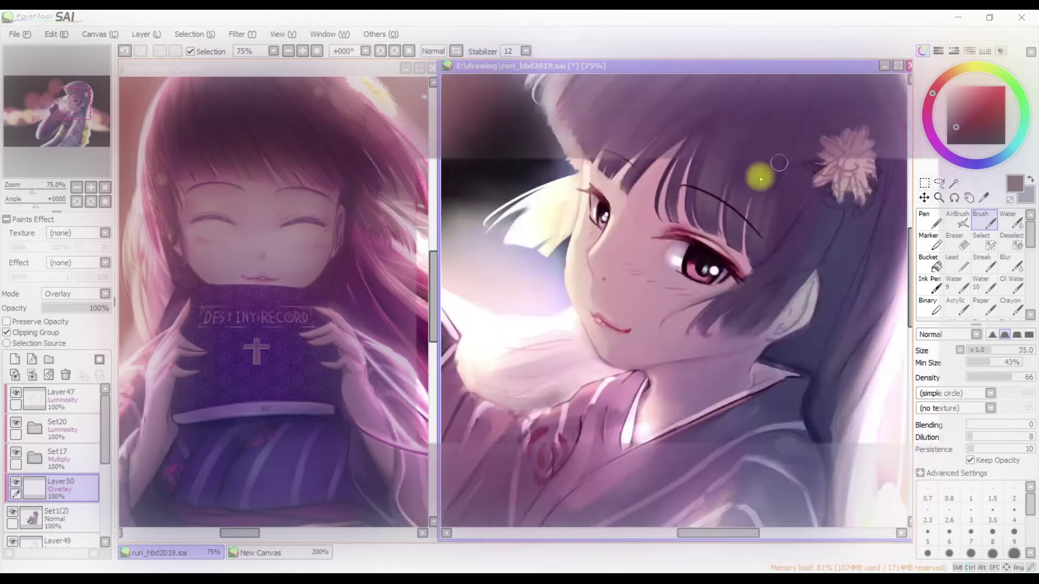
# Tint the irises and cheeks red on the Overlay layer, cleaning up with the size 131 Eraser
pyautogui.press('h')
pyautogui.press('h')
pyautogui.press('h')
pyautogui.press('h')
pyautogui.moveTo(747, 259)
pyautogui.mouseDown()
pyautogui.moveTo(772, 241)
pyautogui.moveTo(721, 279)
pyautogui.mouseUp()
pyautogui.press('h')
pyautogui.press('h')
pyautogui.press('h')
pyautogui.press('h')
pyautogui.press('n')
pyautogui.press('h')
pyautogui.press('b')
pyautogui.press('h')
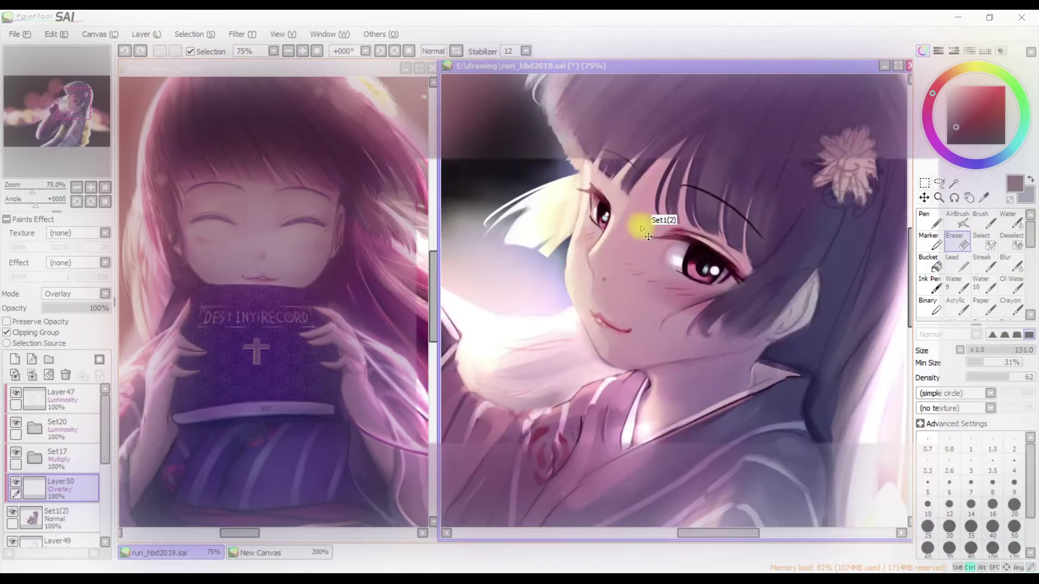
# Examine the face and figure with the canvas mirrored and rotated
pyautogui.scroll(-2, 681, 291)
pyautogui.press('h')
pyautogui.press('Delete')
pyautogui.press('Delete')
pyautogui.press('Delete')
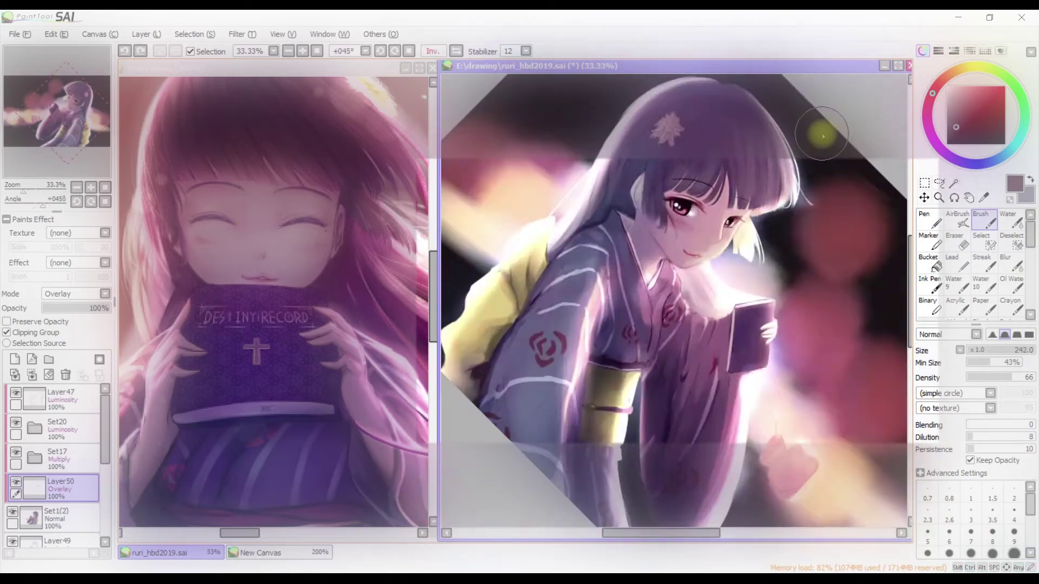
pyautogui.press('h')
pyautogui.scroll(2, 612, 285)
pyautogui.press('n')
pyautogui.press('h')
pyautogui.press('h')
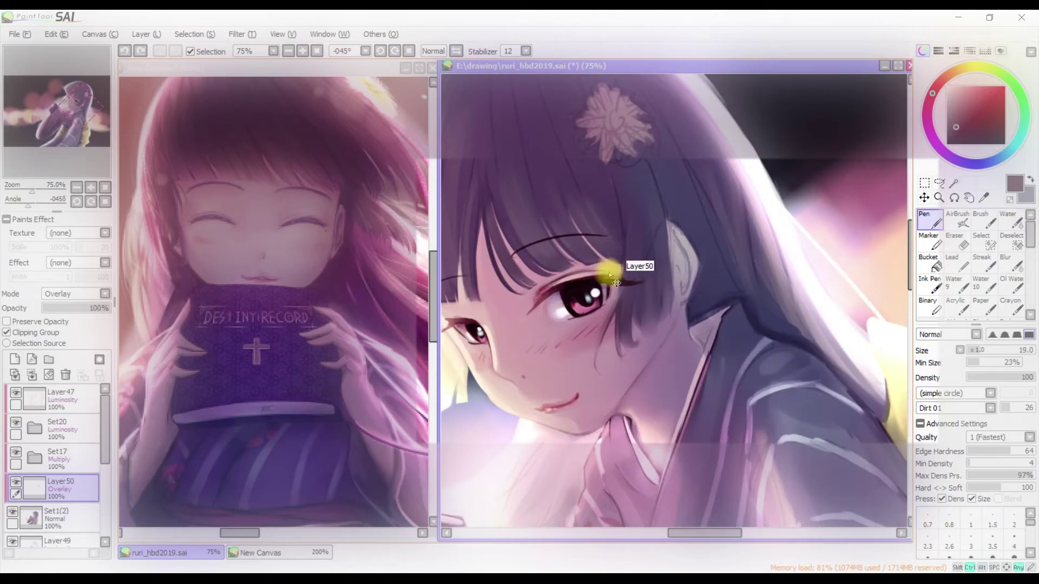
# Refine the reddish shading of the eyelids and outer lashes, alternating Pen and Eraser
pyautogui.moveTo(654, 297); pyautogui.dragTo(710, 294)
pyautogui.press('e')
pyautogui.press('n')
pyautogui.press('e')
pyautogui.press('n')
pyautogui.press('[')
pyautogui.press('[')
pyautogui.press('[')
pyautogui.moveTo(608, 342); pyautogui.dragTo(654, 298)
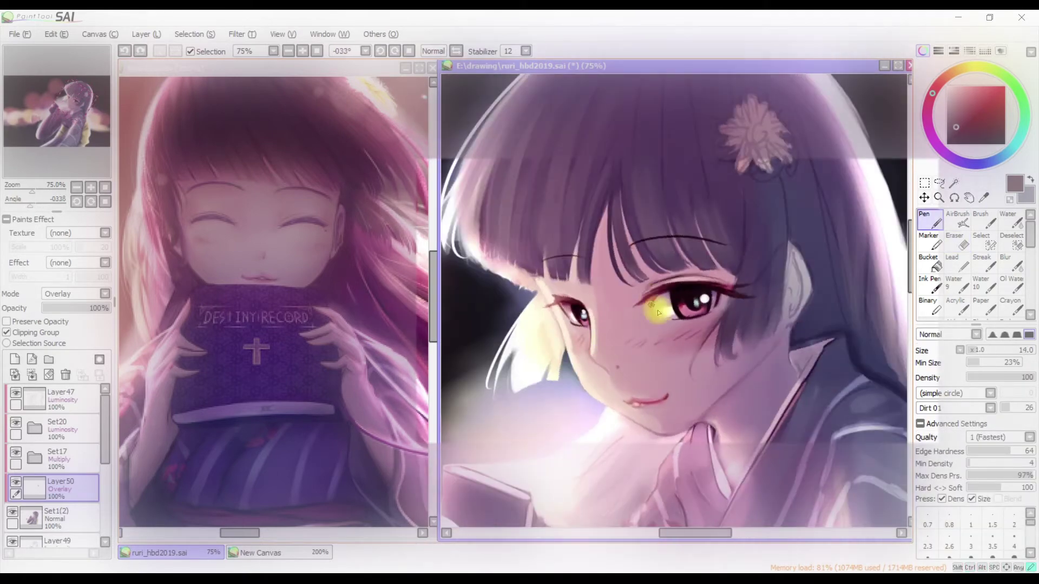
# Lower the Overlay layer's opacity to 73% and shade the inside of the ear red with the Pen
pyautogui.moveTo(702, 252)
pyautogui.mouseDown()
pyautogui.moveTo(717, 294)
pyautogui.moveTo(687, 297)
pyautogui.moveTo(768, 281)
pyautogui.moveTo(806, 316)
pyautogui.mouseUp()
pyautogui.press('h')
pyautogui.press('h')
pyautogui.press('[')
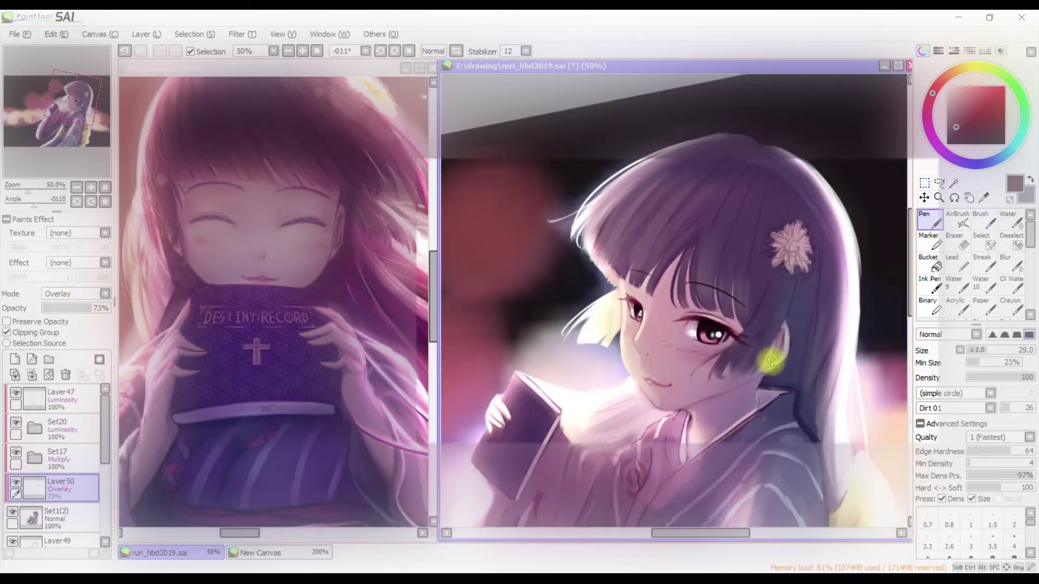
pyautogui.press('[')
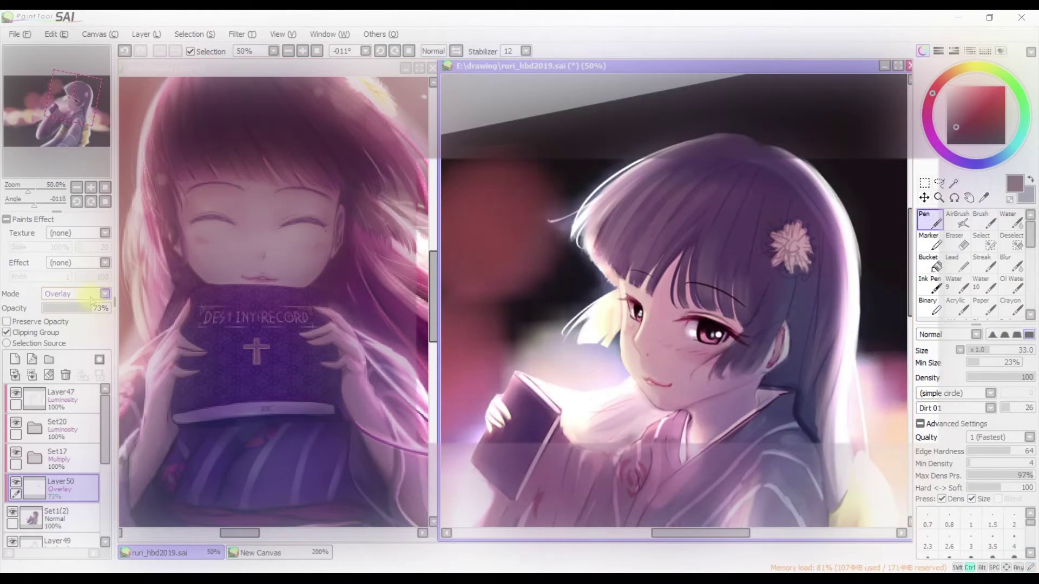
# Deepen the kimono's overlay colour with the size 500 Brush and 96% layer opacity, and save the drawing
pyautogui.scroll(-1, 698, 316)
pyautogui.press('b')
pyautogui.moveTo(704, 389)
pyautogui.mouseDown()
pyautogui.moveTo(726, 388)
pyautogui.moveTo(698, 317)
pyautogui.moveTo(725, 475)
pyautogui.mouseUp()
pyautogui.scroll(1, 735, 487)
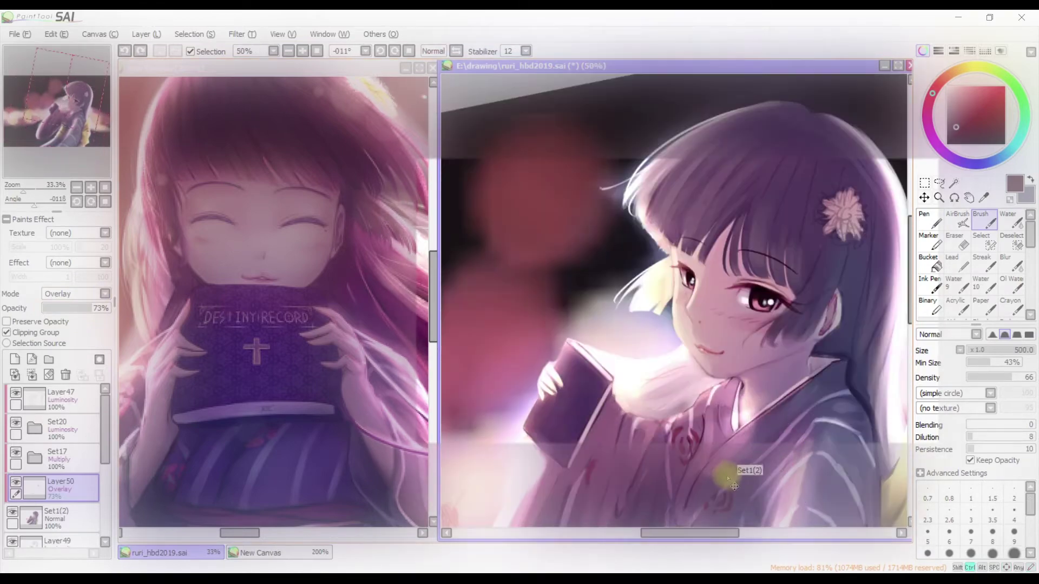
pyautogui.hotkey('ctrl', 's')
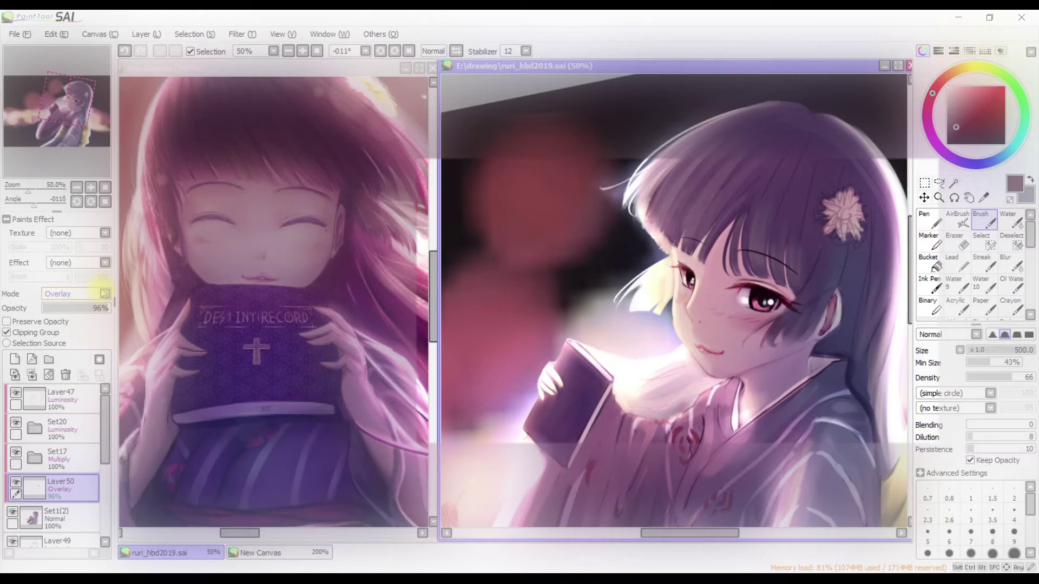
# Touch up the red overlay shading around the eyes and nose with the Pen, reducing its size to 16
pyautogui.hotkey('ctrl', '+')
pyautogui.press('e')
pyautogui.press('n')
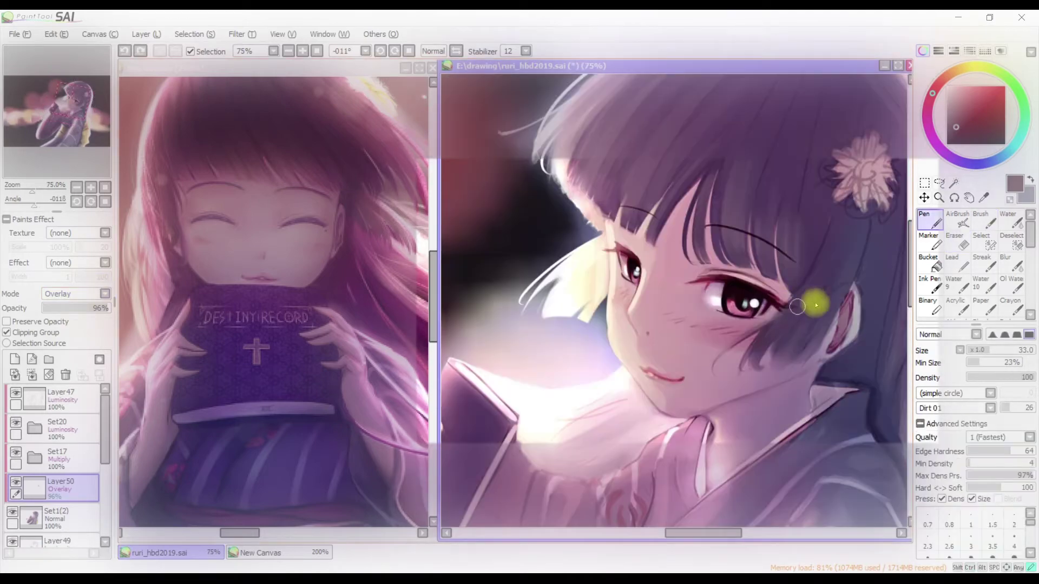
pyautogui.scroll(-2, 847, 285)
pyautogui.scroll(2, 814, 321)
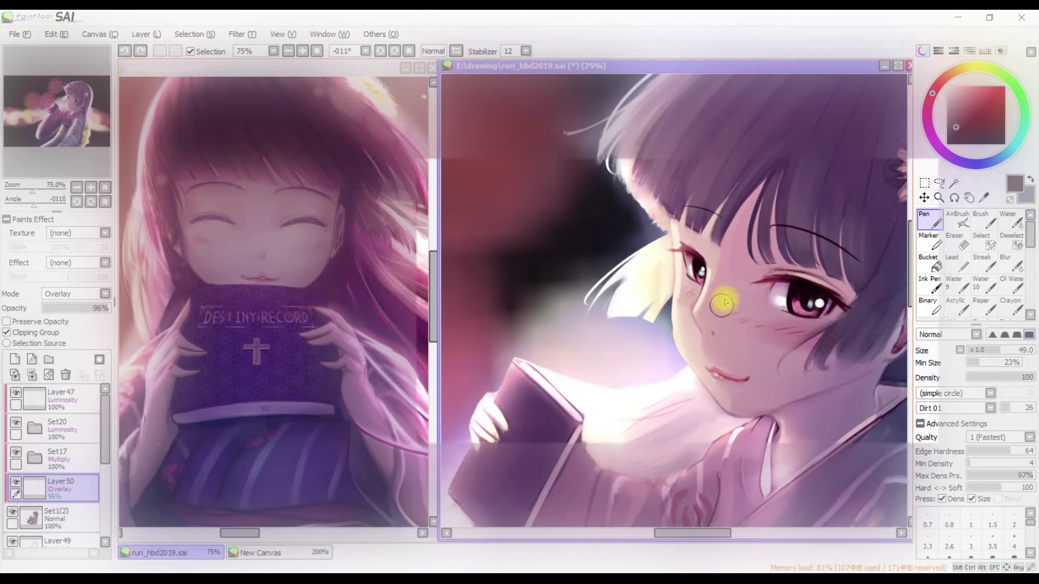
pyautogui.press('[')
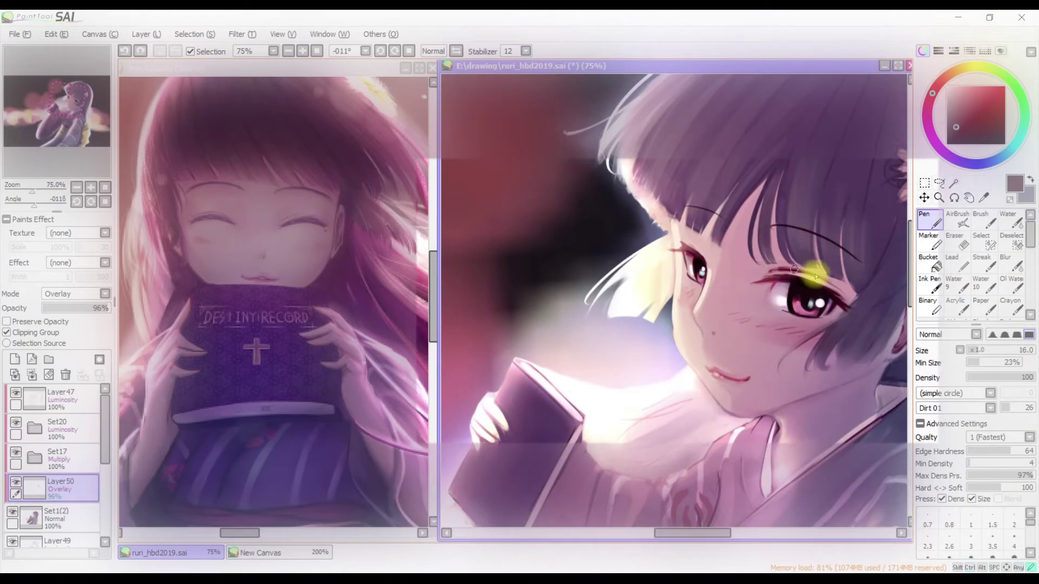
# Soften the overlay shading beside the eye and over the hair near the ear, enlarging the Brush to 176
pyautogui.press('b')
pyautogui.press('h')
pyautogui.press('h')
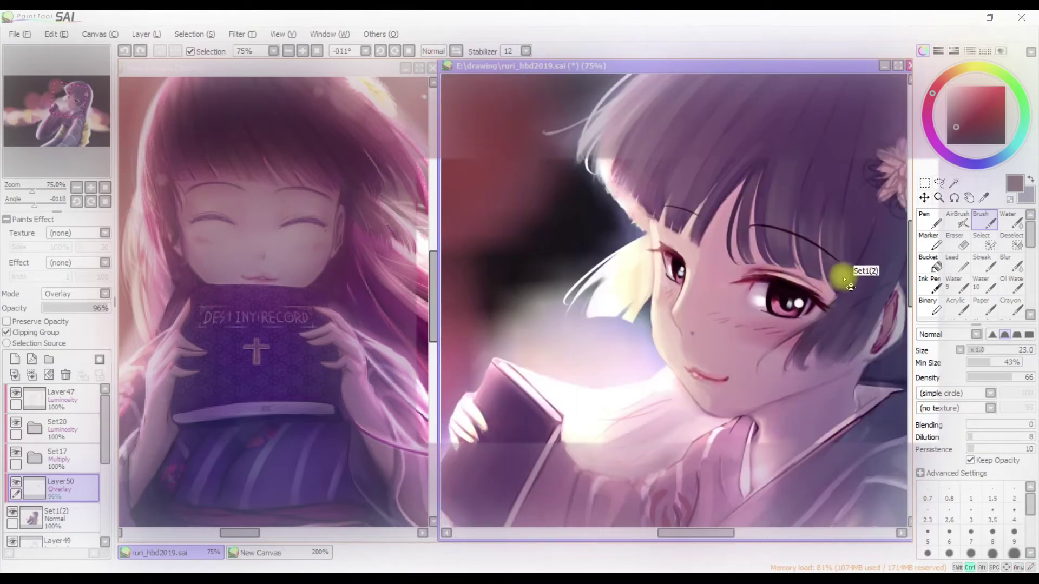
pyautogui.scroll(-2, 842, 278)
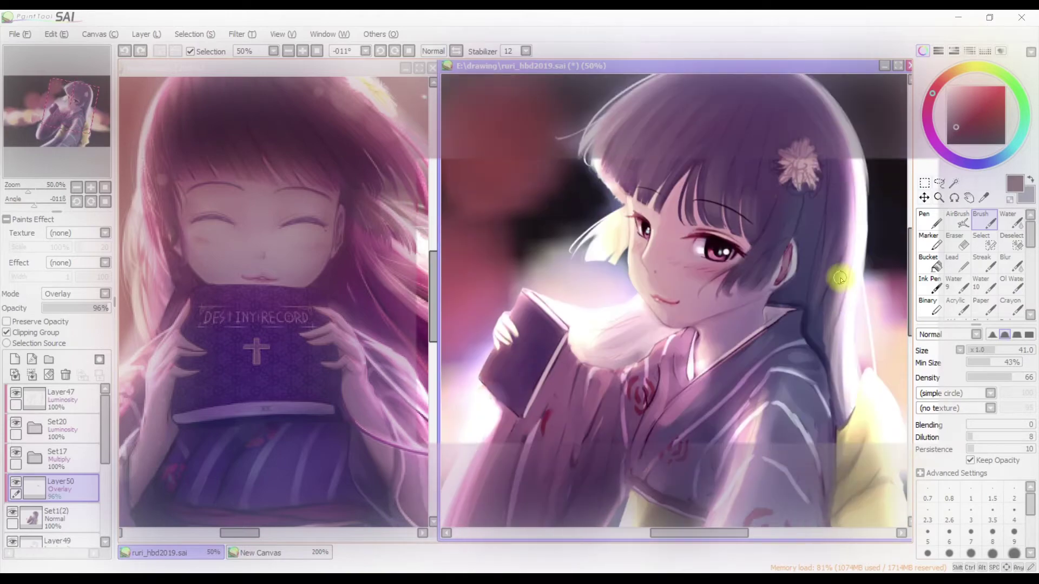
pyautogui.press(']')
pyautogui.press(']')
pyautogui.press(']')
pyautogui.press(']')
pyautogui.press(']')
pyautogui.press(']')
pyautogui.press(']')
pyautogui.press('h')
pyautogui.press('h')
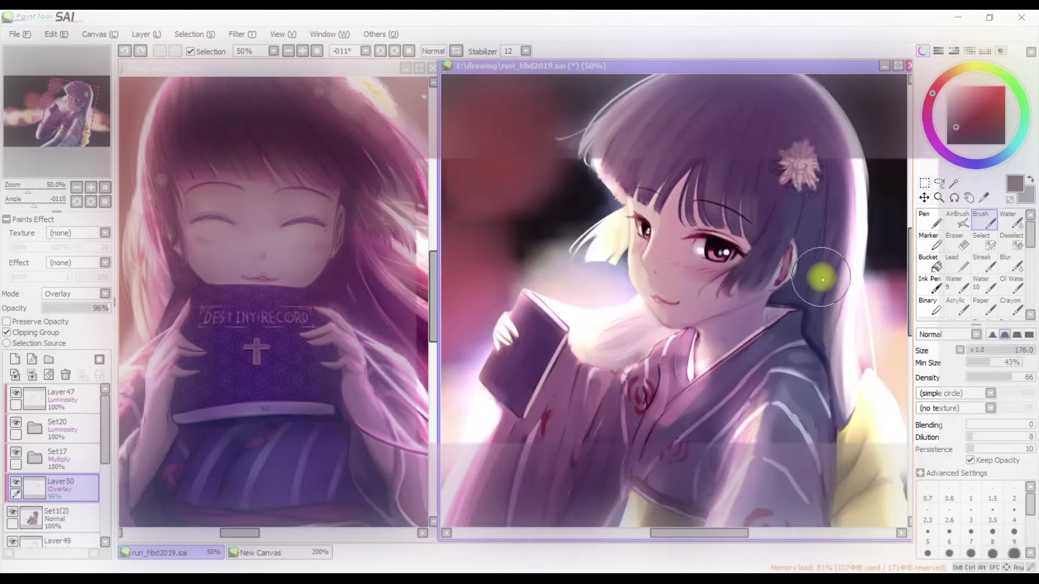
# Reset the canvas rotation, group the character layers into a folder and add a clipped Luminosity layer above it
pyautogui.scroll(-2, 821, 279)
pyautogui.press('Home')
pyautogui.click(60, 428)
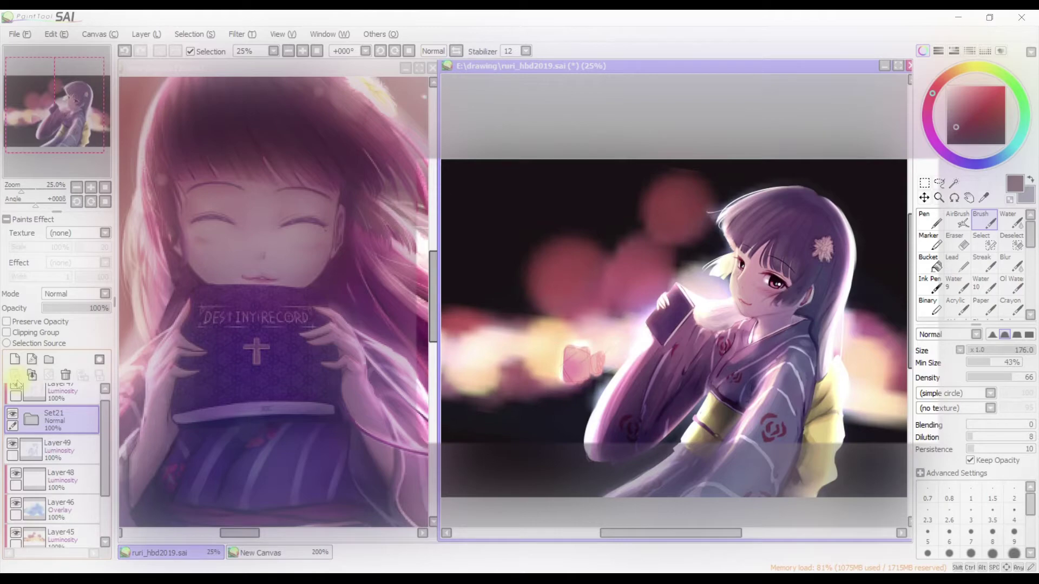
pyautogui.click(14, 359)
pyautogui.press('n')
pyautogui.scroll(1, 825, 285)
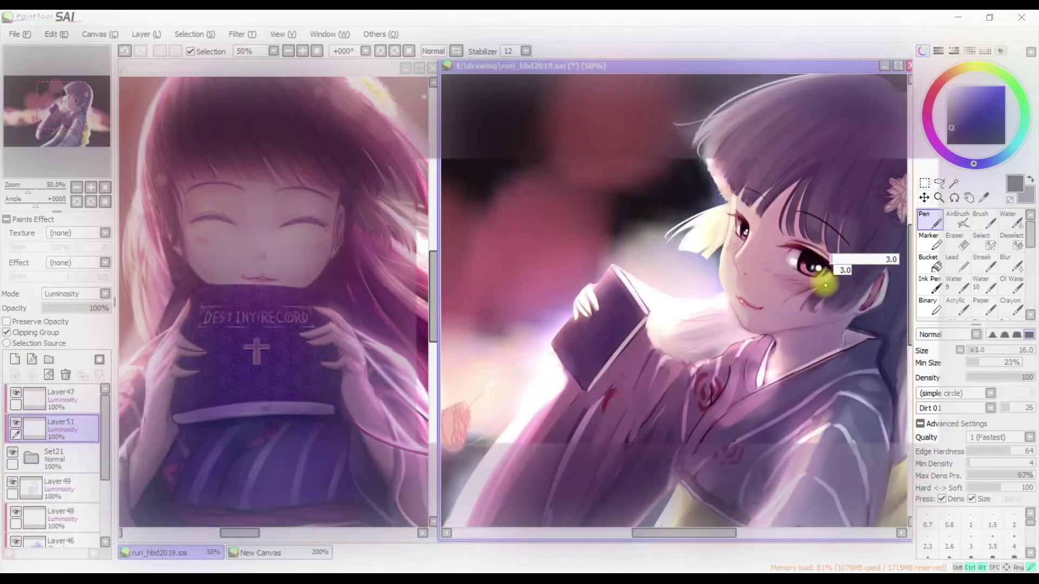
# Try to draw white stray hairs across the cheek with the size 6 Pen
pyautogui.keyDown('alt'); pyautogui.click(866, 278); pyautogui.keyUp('alt')
pyautogui.moveTo(771, 300); pyautogui.dragTo(858, 284)
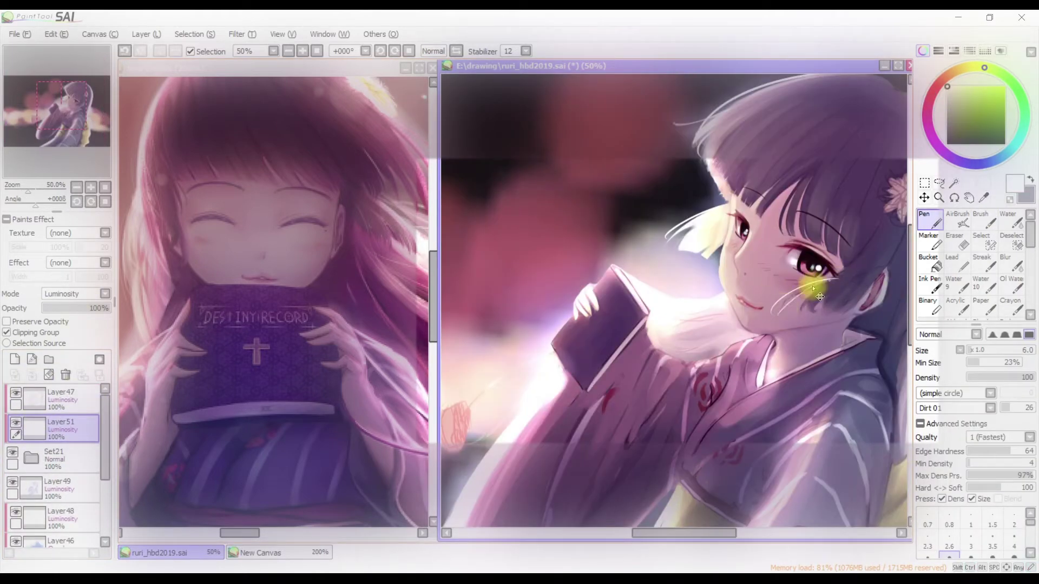
pyautogui.press('h')
pyautogui.press('h')
# Draw fine white stray hairs beside the cheek with the Chunky brush, reducing its size to 3
pyautogui.press('c')
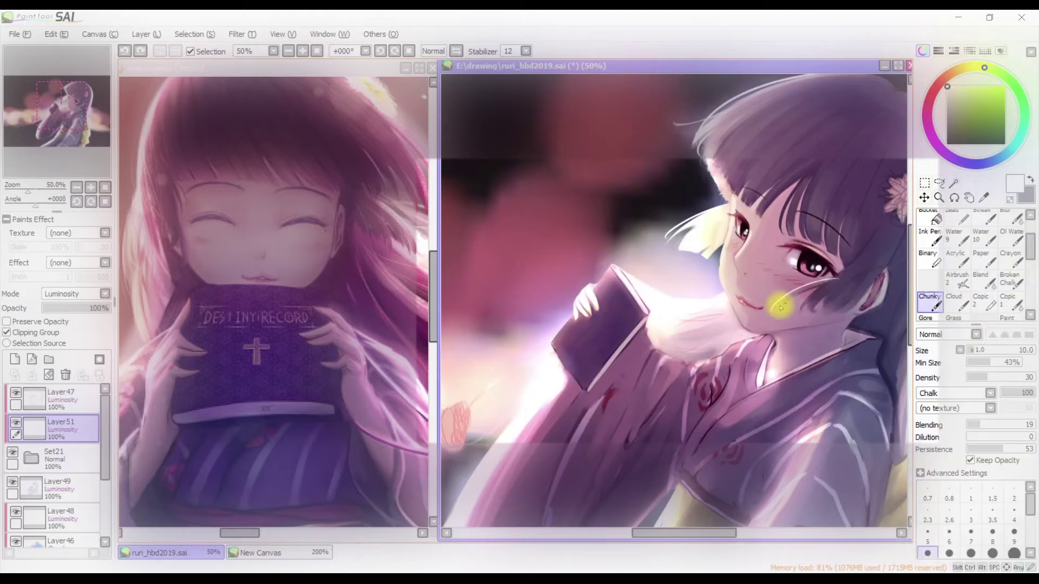
pyautogui.press('[')
pyautogui.press('[')
pyautogui.press('[')
pyautogui.press('h')
pyautogui.press('h')
pyautogui.press('h')
pyautogui.press('h')
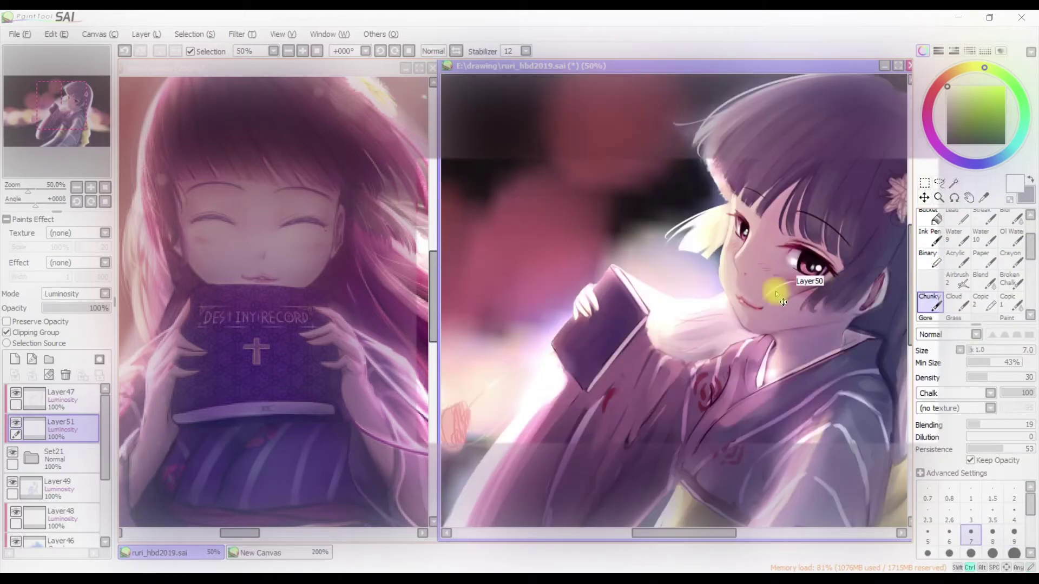
pyautogui.press('[')
pyautogui.press('[')
pyautogui.press('[')
pyautogui.press('[')
pyautogui.press('[')
pyautogui.press('h')
pyautogui.press('h')
pyautogui.press('h')
pyautogui.press('h')
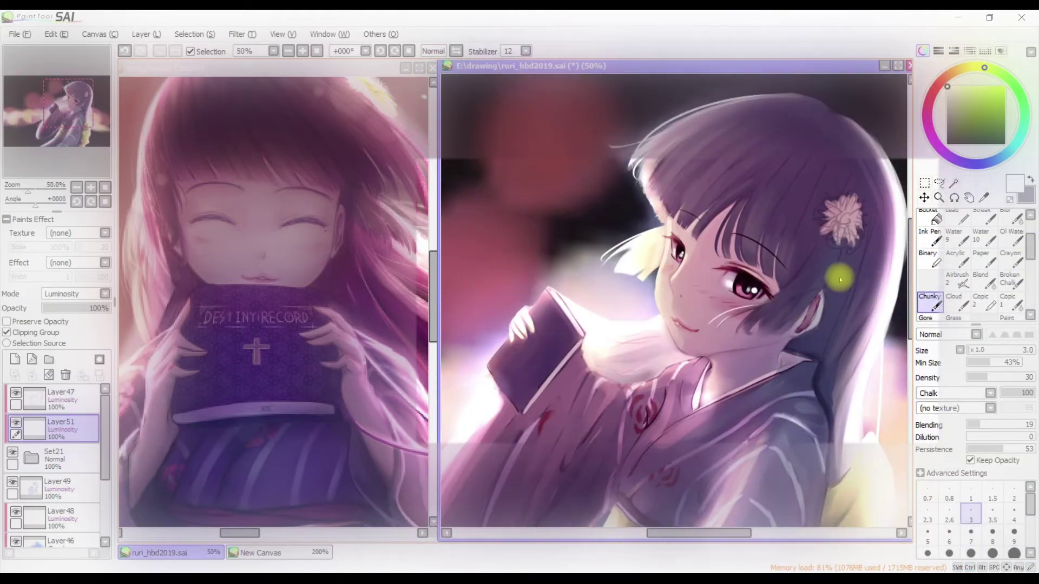
# Paint light highlight strands across the top of the hair with the Chunky brush at a larger size
pyautogui.moveTo(744, 186); pyautogui.dragTo(658, 144)
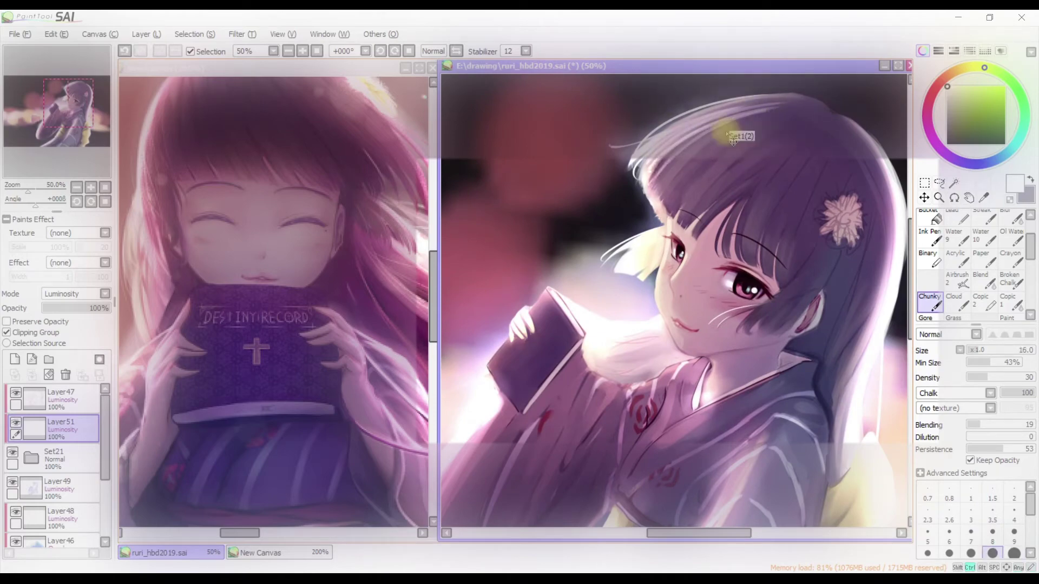
pyautogui.moveTo(789, 175); pyautogui.dragTo(658, 163)
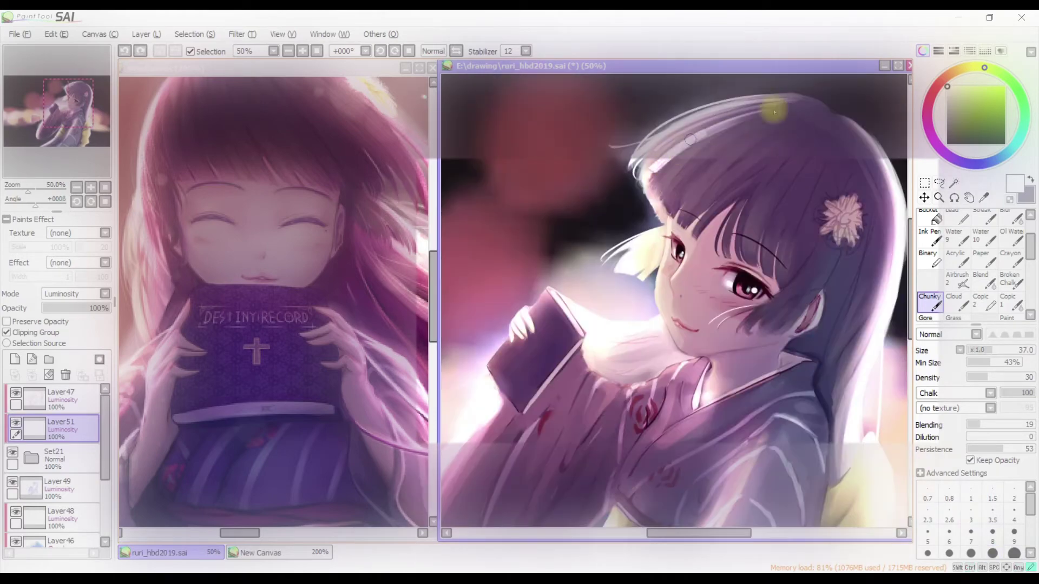
pyautogui.scroll(-1, 821, 158)
pyautogui.scroll(1, 822, 159)
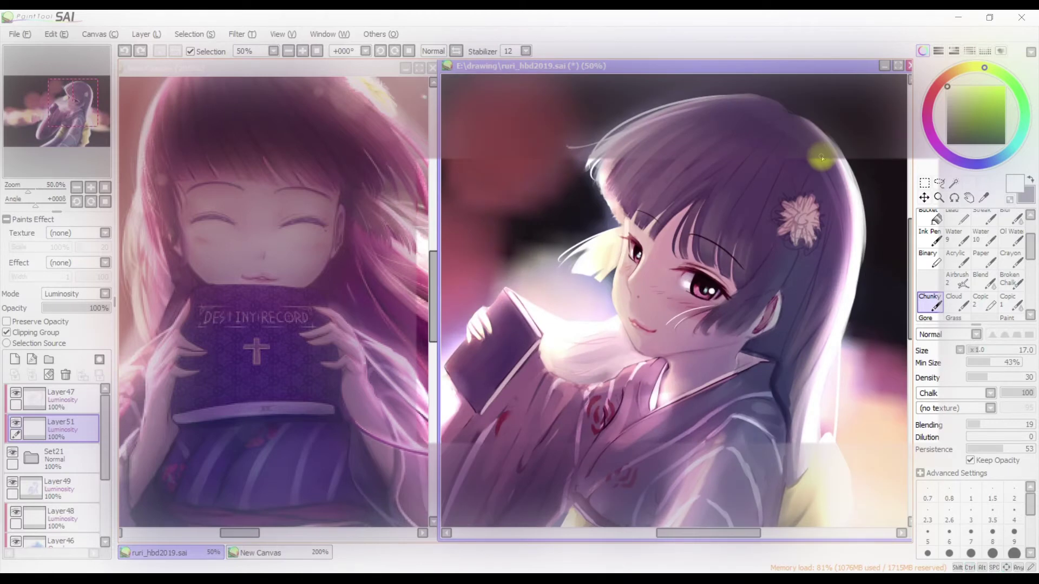
# Repaint the hair flower on Set1(2) with a yellow centre and pale pink petals
pyautogui.keyDown('alt'); pyautogui.click(774, 223); pyautogui.keyUp('alt')
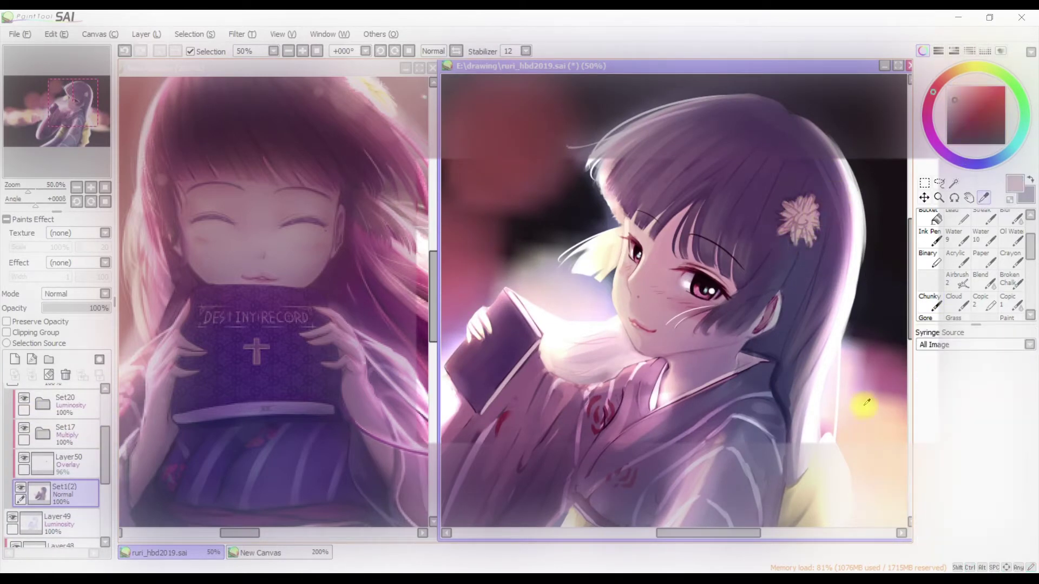
pyautogui.keyDown('alt'); pyautogui.click(833, 192); pyautogui.keyUp('alt')
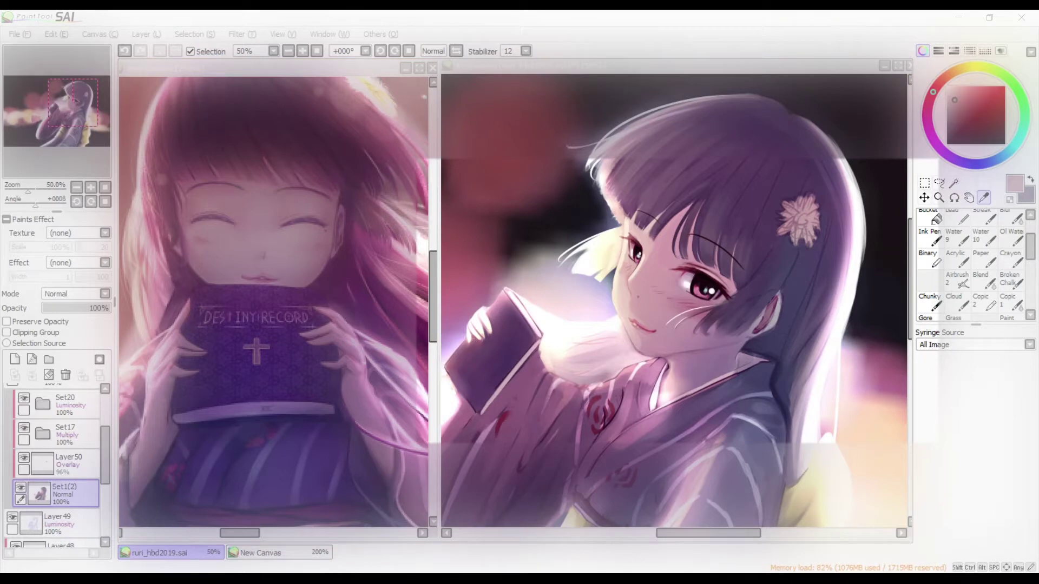
pyautogui.keyDown('alt'); pyautogui.click(828, 216); pyautogui.keyUp('alt')
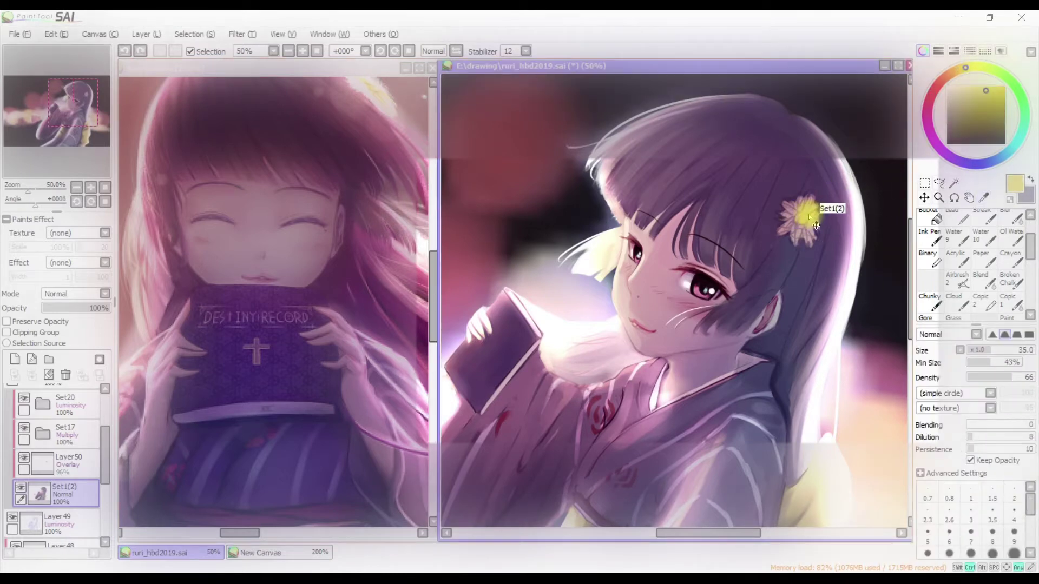
pyautogui.keyDown('alt'); pyautogui.click(796, 230); pyautogui.keyUp('alt')
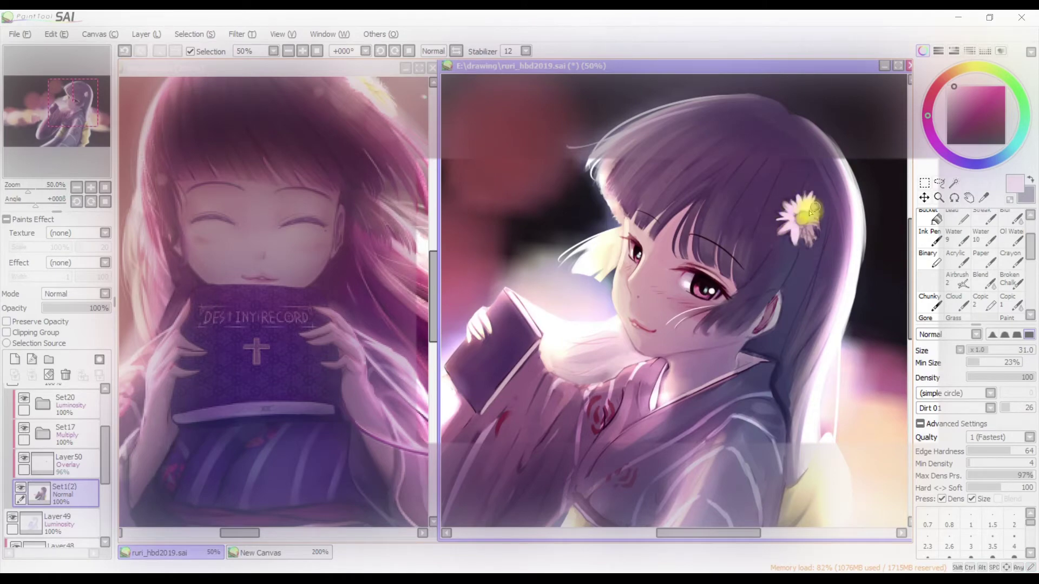
pyautogui.moveTo(815, 220); pyautogui.dragTo(823, 233)
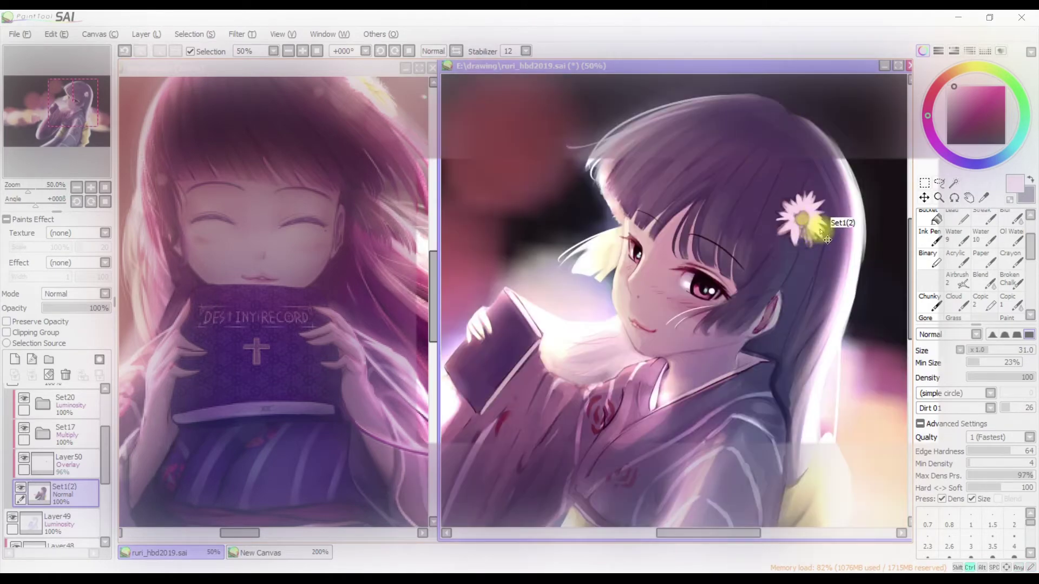
pyautogui.press('h')
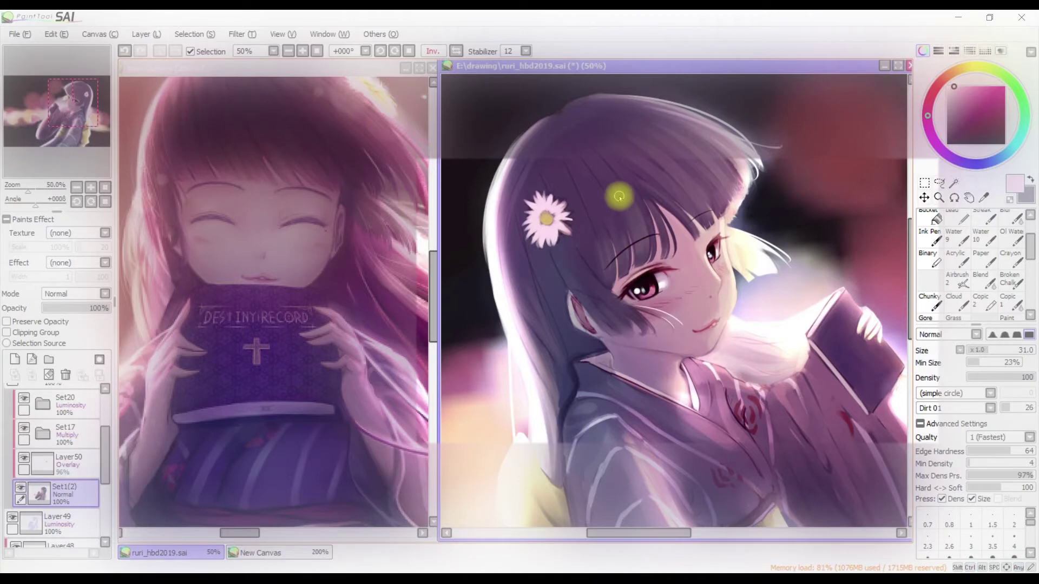
# Refine the hair flower's petals on Set1(2) with the Chunky brush, reducing its size from 10 to 3
pyautogui.press('h')
pyautogui.scroll(-2, 619, 198)
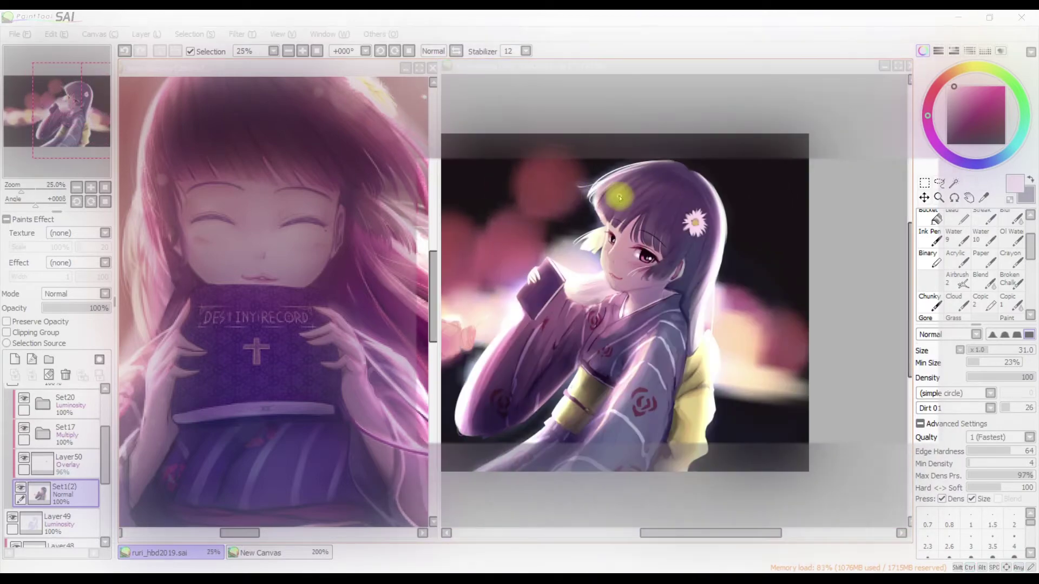
pyautogui.scroll(3, 620, 197)
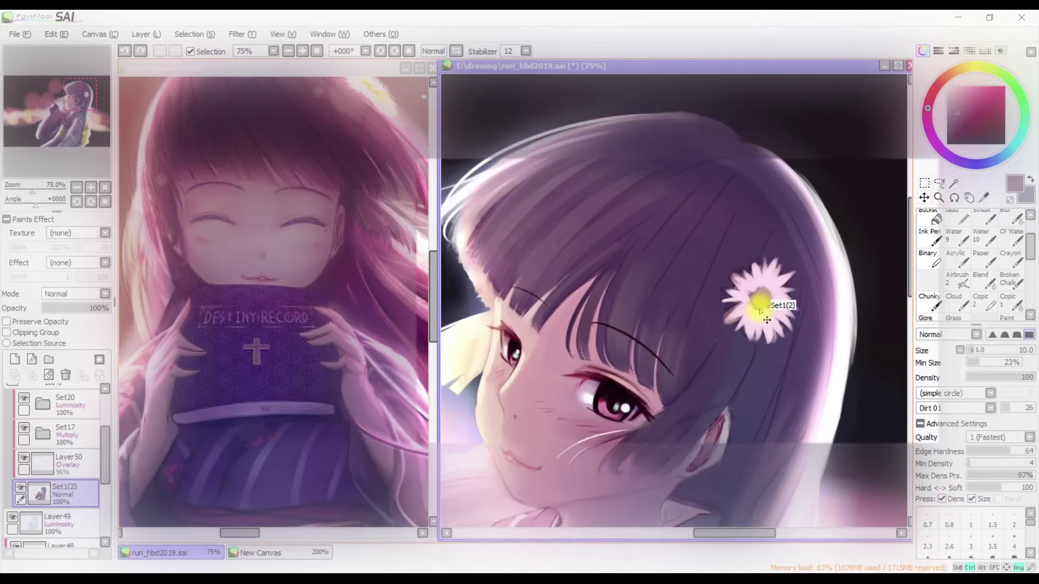
pyautogui.press('h')
pyautogui.press('h')
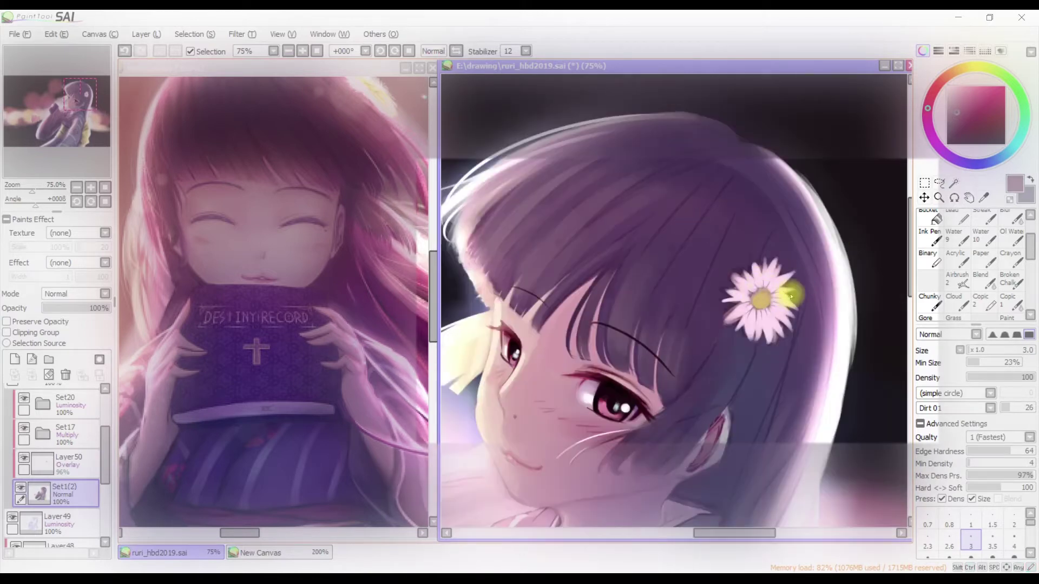
pyautogui.press('b')
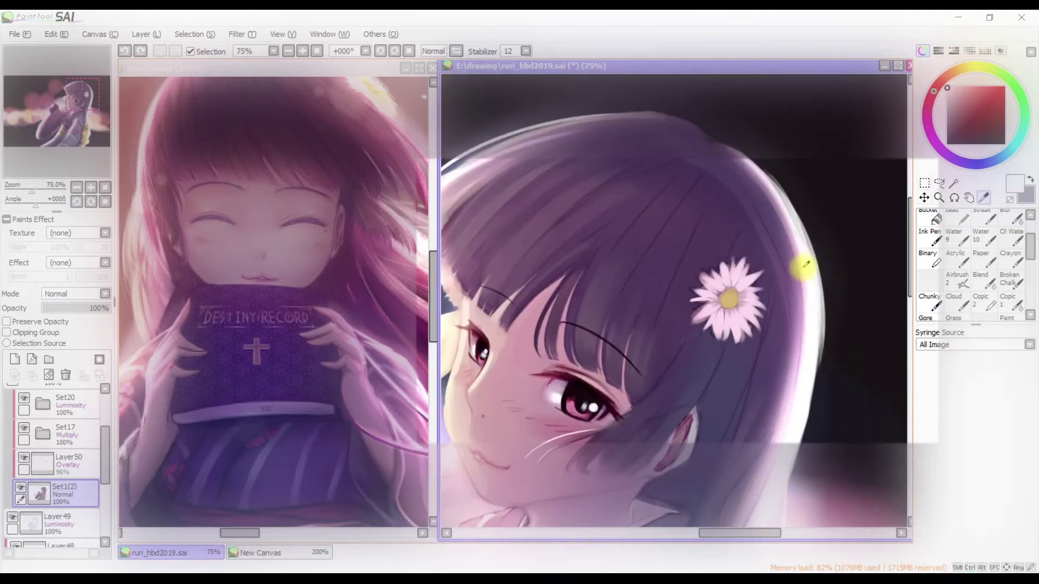
# Pick a pale colour and touch up the hair flower's glow on Layer47 with the brush at size 8
pyautogui.keyDown('alt'); pyautogui.click(708, 313); pyautogui.keyUp('alt')
pyautogui.press('[')
pyautogui.press('[')
pyautogui.press('[')
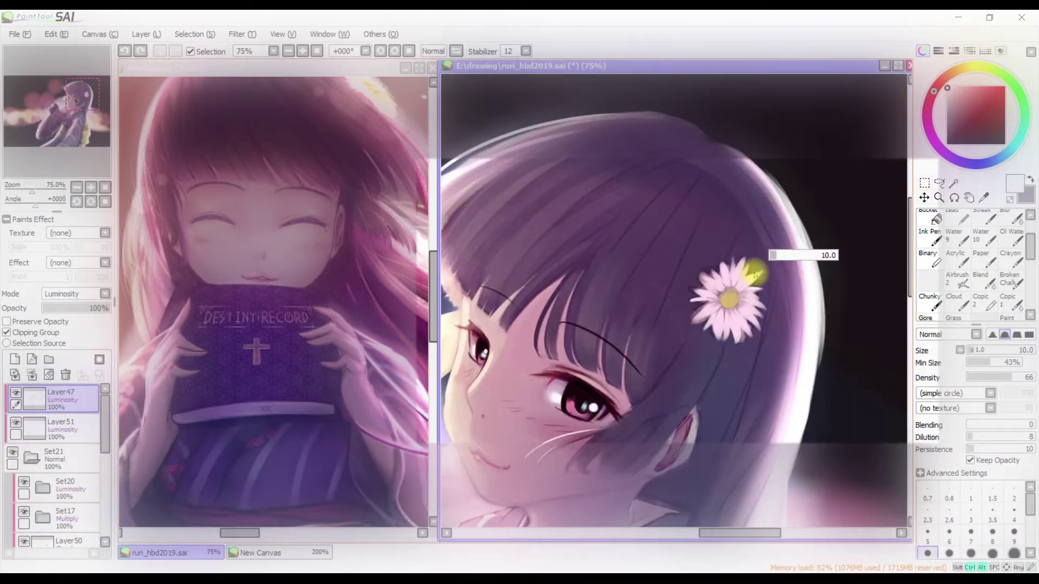
pyautogui.press('[')
pyautogui.press('[')
pyautogui.press('[')
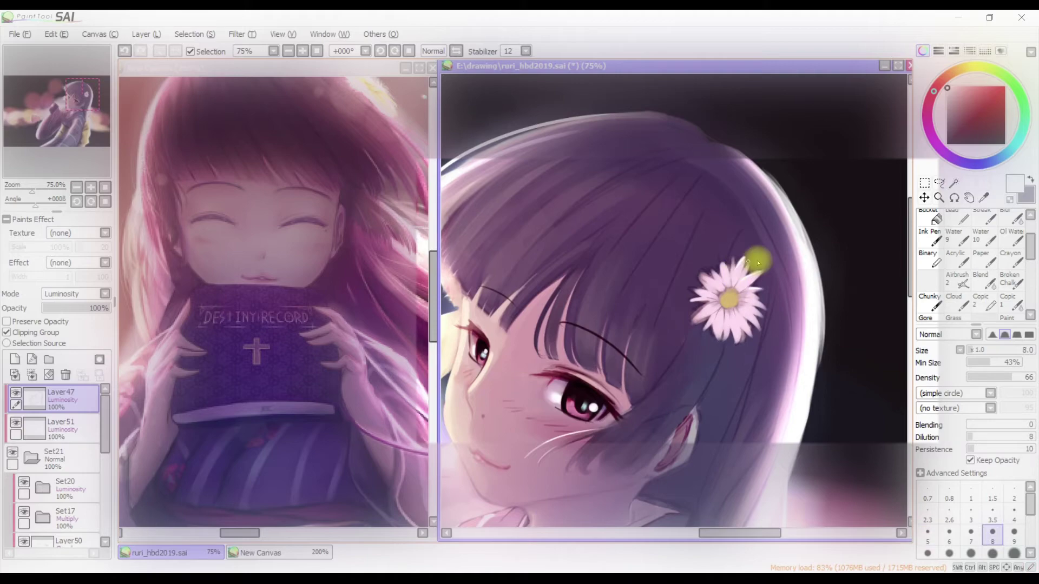
# Touch up the glow over the face on Layer47, enlarging the brush to size 20 and beyond
pyautogui.scroll(-2, 733, 279)
pyautogui.press(']')
pyautogui.press(']')
pyautogui.press(']')
pyautogui.press(']')
pyautogui.press(']')
pyautogui.press(']')
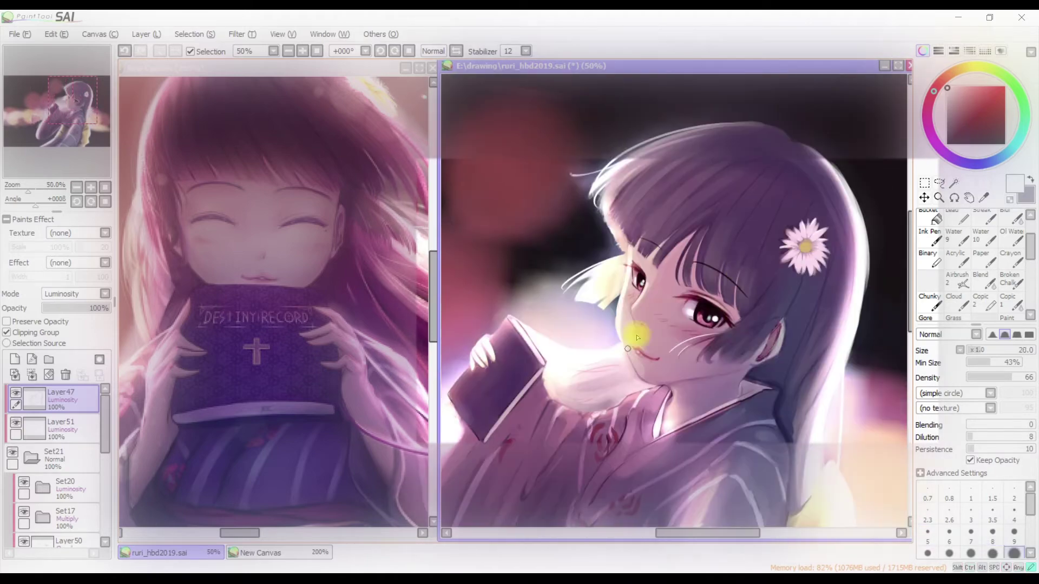
pyautogui.press('h')
pyautogui.press('h')
pyautogui.press('h')
pyautogui.press('h')
pyautogui.press(']')
pyautogui.press(']')
pyautogui.press(']')
pyautogui.press(']')
pyautogui.press(']')
pyautogui.press(']')
pyautogui.press(']')
pyautogui.press(']')
# Refine the glow on Layer47 with the size 58 eraser and the Chunky brush at size 11
pyautogui.press('e')
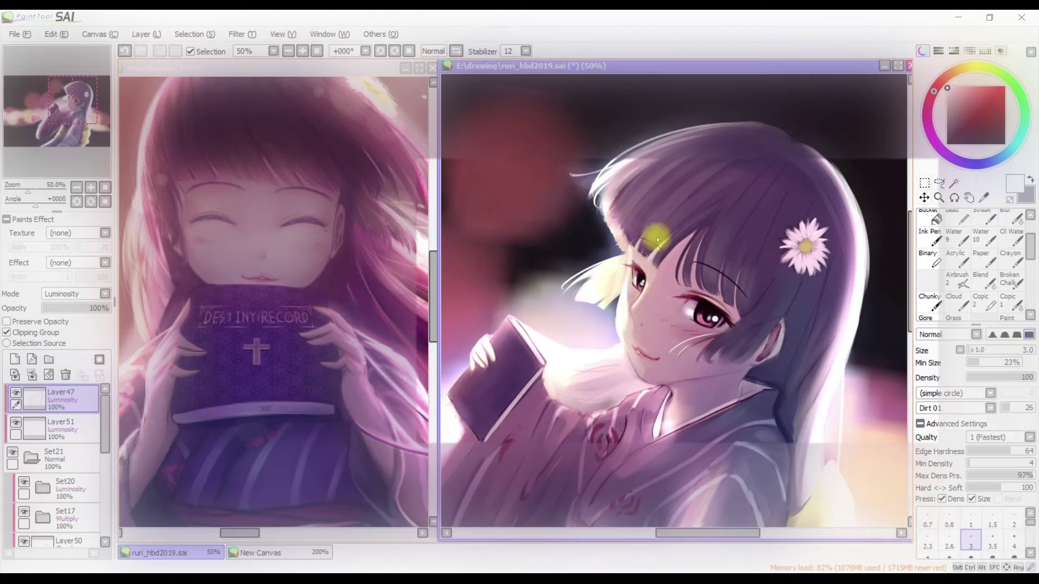
pyautogui.press('[')
pyautogui.press('h')
pyautogui.press('ctrl')
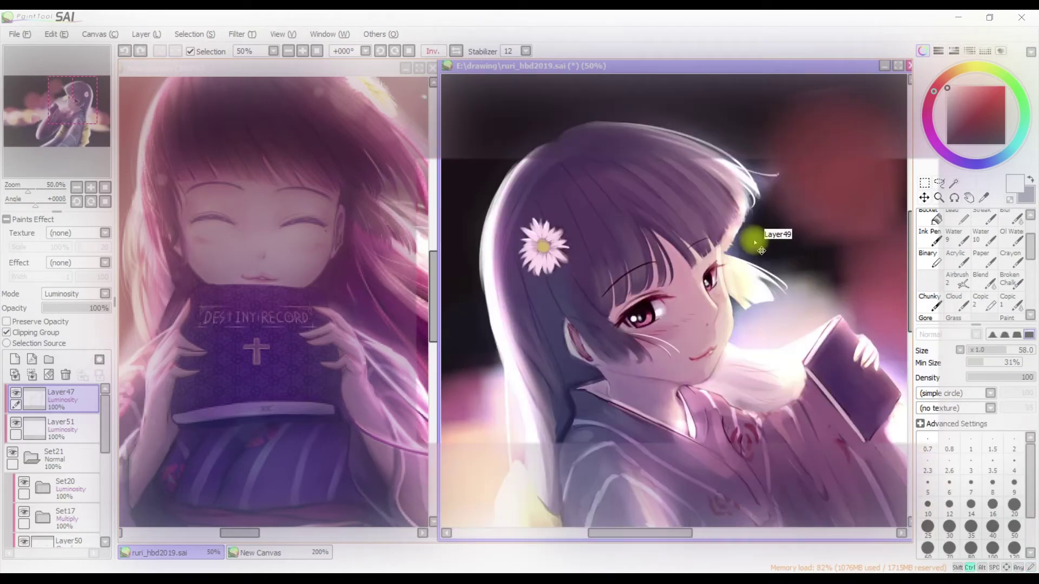
pyautogui.press('h')
pyautogui.press('b')
pyautogui.moveTo(648, 366); pyautogui.dragTo(682, 254)
pyautogui.press('v')
pyautogui.press('[')
pyautogui.press('[')
pyautogui.press('[')
pyautogui.press('h')
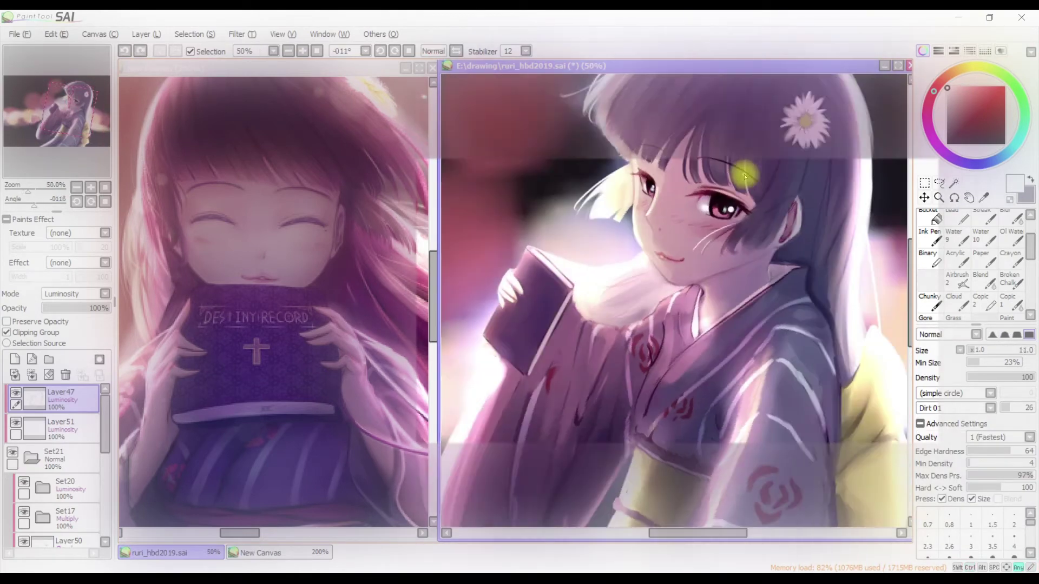
# Clean up the light stray hairs beside the cheek on Layer51 with the eraser at size 12
pyautogui.press('h')
pyautogui.moveTo(704, 217); pyautogui.dragTo(787, 194)
pyautogui.press('[')
pyautogui.press('[')
pyautogui.press('[')
pyautogui.press('[')
pyautogui.press('[')
pyautogui.press('[')
pyautogui.press('[')
pyautogui.press('[')
pyautogui.press('h')
pyautogui.press('h')
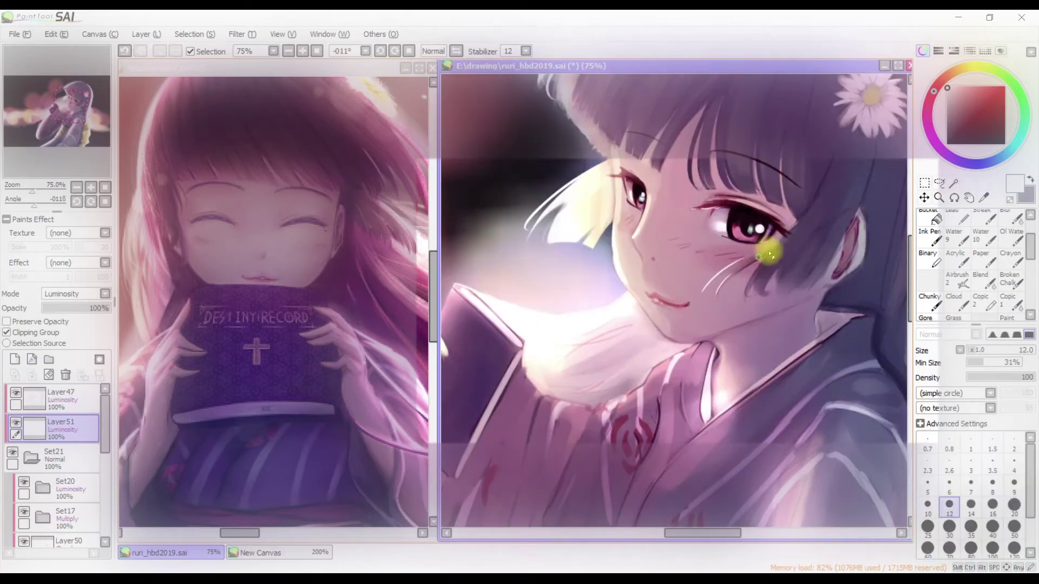
# Try fine strokes near the far eye on Layer51 with the size 3 Chunky brush, undoing the last one
pyautogui.press('h')
pyautogui.press('h')
pyautogui.press('h')
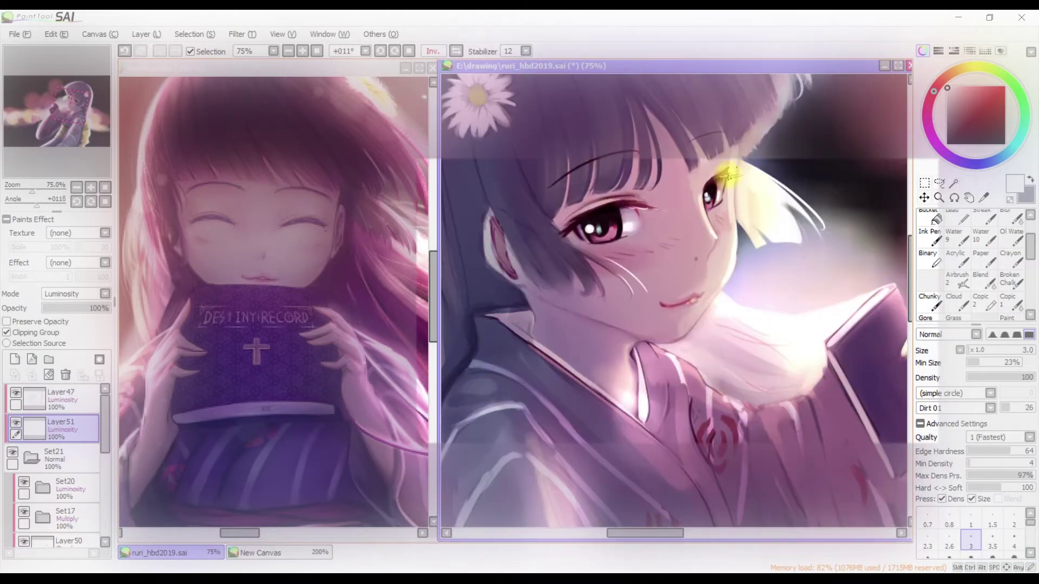
pyautogui.press('h')
pyautogui.press('h')
pyautogui.hotkey('ctrl', 'z')
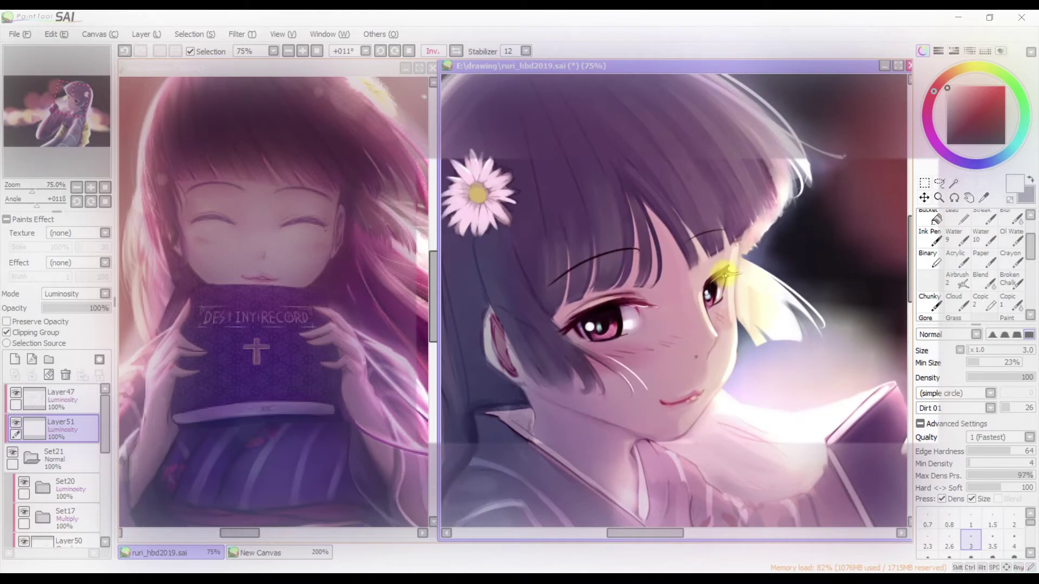
pyautogui.press('h')
pyautogui.press('h')
pyautogui.press('h')
# Expand the Set21 and Set17 layer folders to reach the layers inside
pyautogui.scroll(-2, 710, 307)
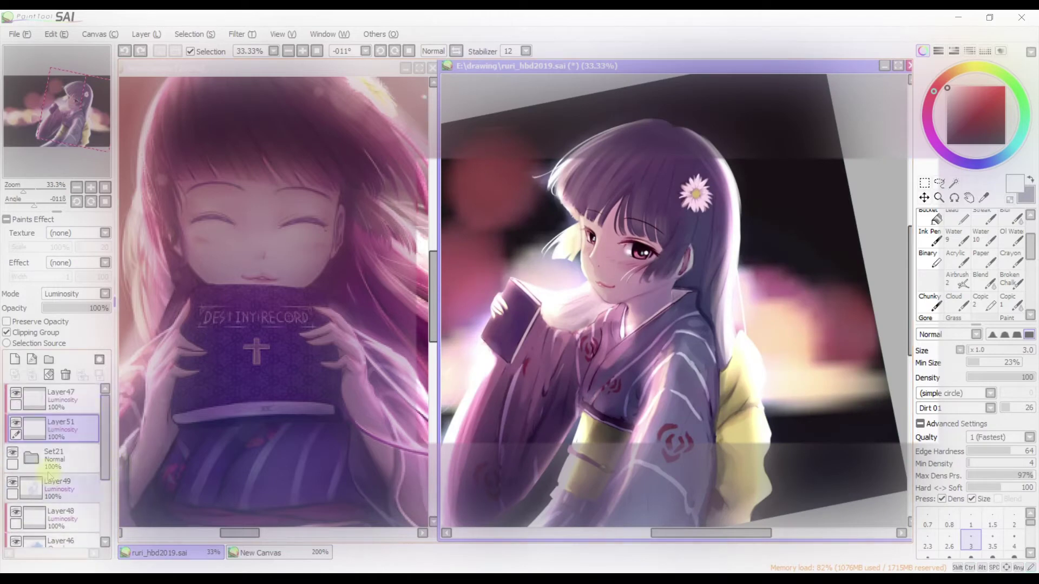
pyautogui.scroll(-1, 25, 478)
pyautogui.click(24, 474)
pyautogui.hotkey('ctrl', '+')
pyautogui.click(42, 478)
pyautogui.scroll(-2, 60, 460)
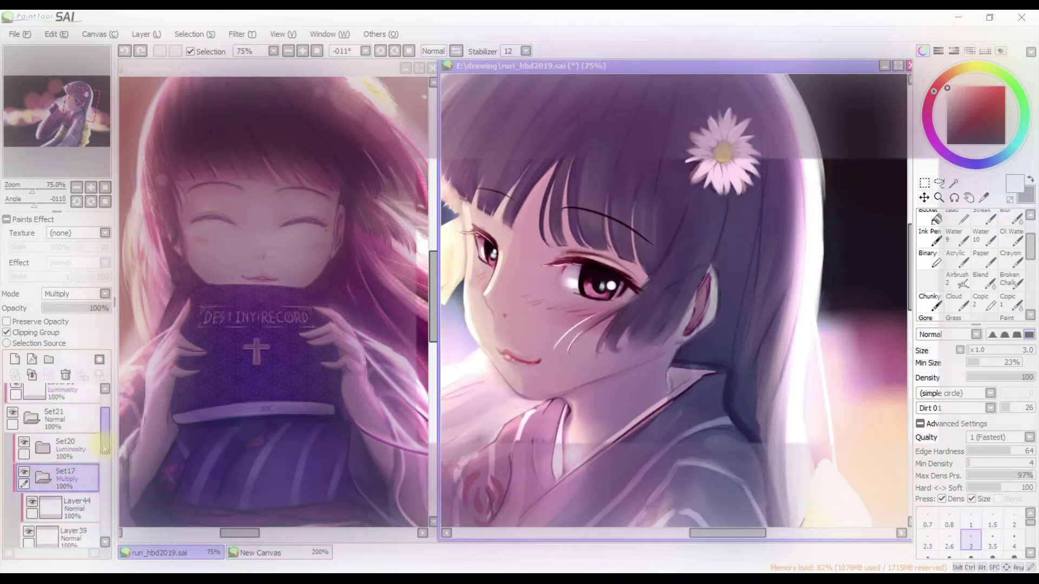
# Add a layer above Layer44 in Set17 and fade the eyebrows into the bangs with lilac, using the Chunky brush at size 28
pyautogui.click(75, 429)
pyautogui.keyDown('alt'); pyautogui.click(647, 246); pyautogui.keyUp('alt')
pyautogui.press('h')
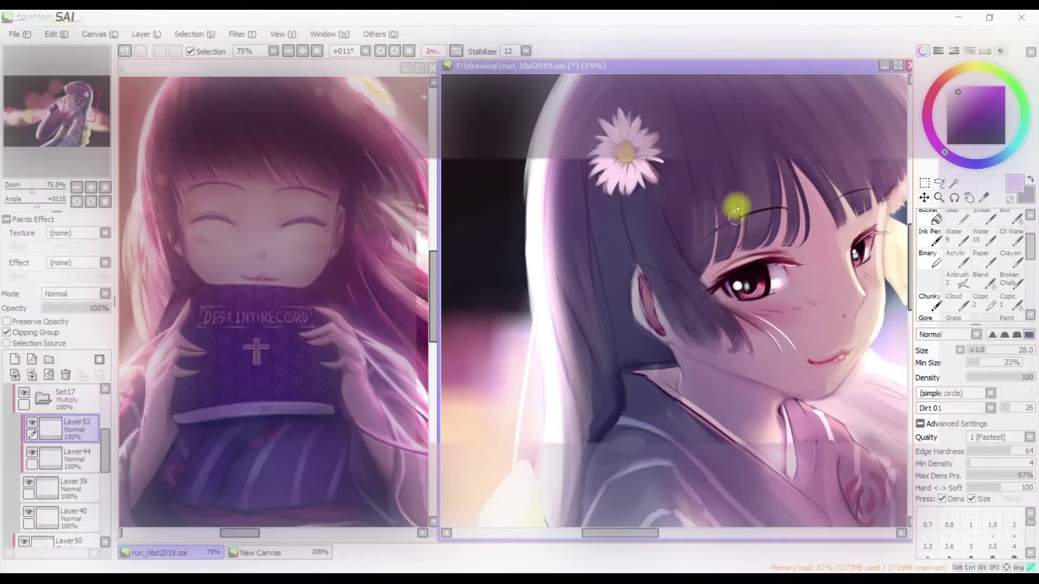
pyautogui.press('h')
pyautogui.moveTo(558, 210); pyautogui.dragTo(647, 162)
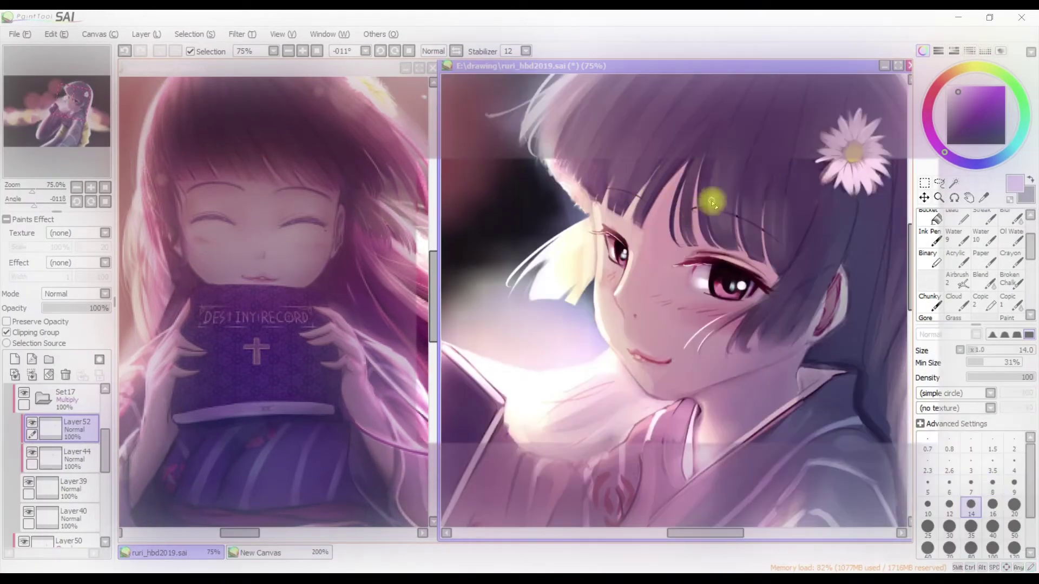
# Erase stray line work around the near eye on Layer39 with the eraser at size 14
pyautogui.click(49, 481)
pyautogui.press('h')
pyautogui.press('h')
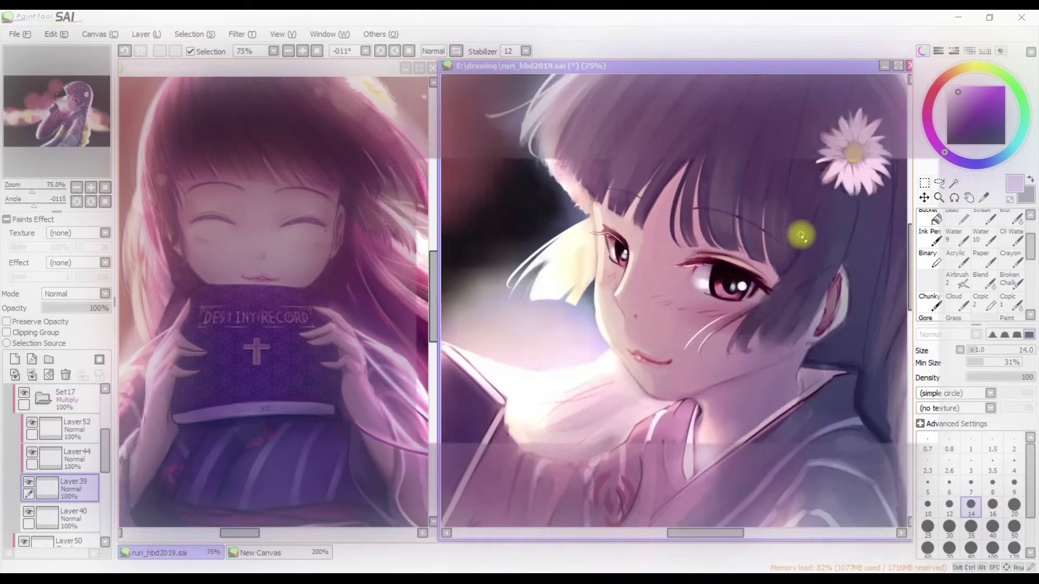
# Paint muted pink touch-ups between the near eye and the side hair lock on Set1(2) with the size 16 Chunky brush
pyautogui.scroll(-4, 49, 465)
pyautogui.click(23, 449)
pyautogui.click(22, 447)
pyautogui.moveTo(724, 285); pyautogui.dragTo(757, 327)
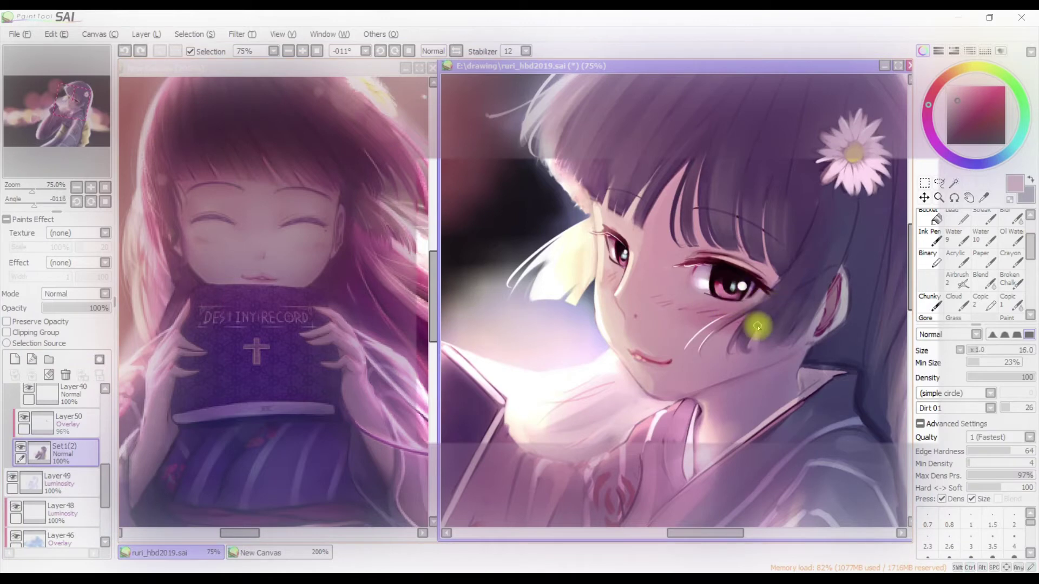
# Trim the eye line art on Layer39 with the eraser at sizes 9 and 8
pyautogui.keyDown('ctrl'); pyautogui.click(627, 251); pyautogui.keyUp('ctrl')
pyautogui.press('h')
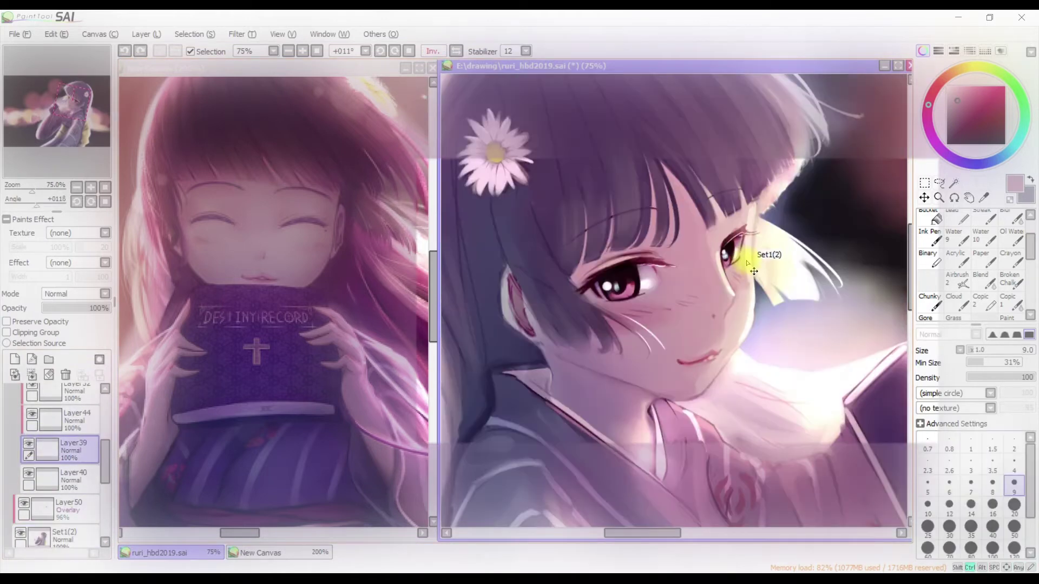
pyautogui.press('h')
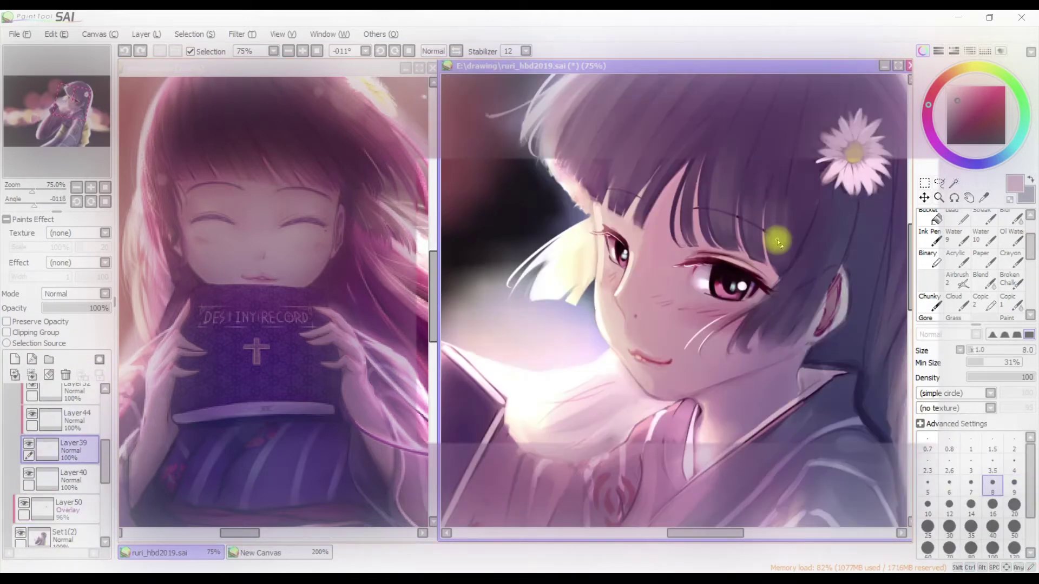
# Touch up the skin above the near eyelid on Set1(2) with the Chunky brush at size 14
pyautogui.keyDown('ctrl'); pyautogui.click(696, 256); pyautogui.keyUp('ctrl')
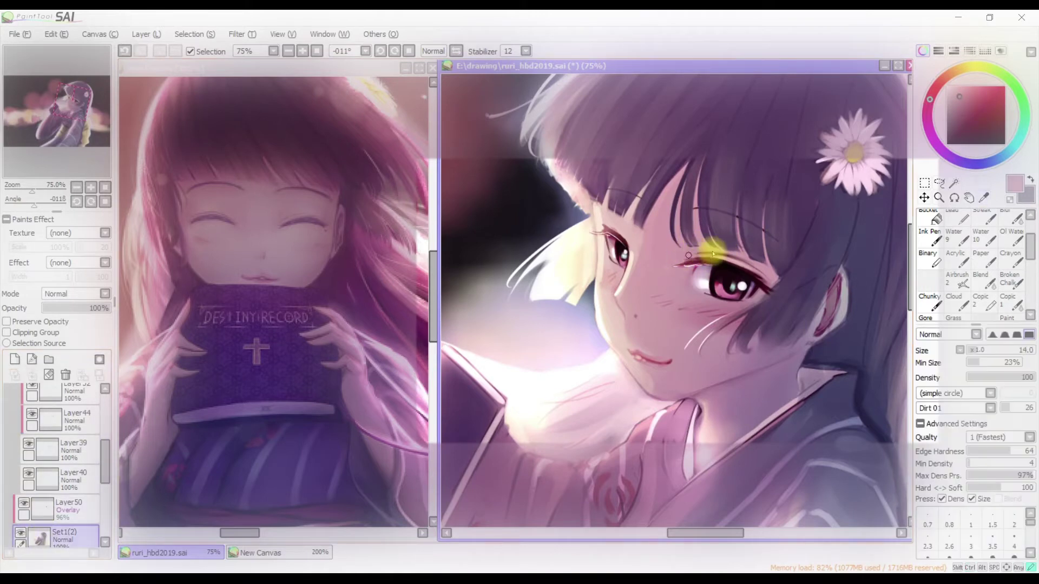
pyautogui.press('h')
pyautogui.keyDown('ctrl'); pyautogui.click(665, 218); pyautogui.keyUp('ctrl')
pyautogui.press('h')
pyautogui.moveTo(665, 218); pyautogui.dragTo(643, 304)
# Add a layer clipped to Set1(2) and paint bright lilac highlights across the bangs with the size 29 Chunky brush, undoing the last stroke
pyautogui.click(15, 360)
pyautogui.click(7, 332)
pyautogui.keyDown('alt'); pyautogui.click(726, 238); pyautogui.keyUp('alt')
pyautogui.moveTo(731, 229)
pyautogui.mouseDown()
pyautogui.moveTo(706, 230)
pyautogui.moveTo(692, 137)
pyautogui.moveTo(723, 225)
pyautogui.moveTo(712, 199)
pyautogui.mouseUp()
pyautogui.moveTo(700, 284)
pyautogui.mouseDown()
pyautogui.moveTo(713, 248)
pyautogui.moveTo(738, 169)
pyautogui.mouseUp()
pyautogui.press('h')
pyautogui.press('h')
pyautogui.moveTo(728, 227)
pyautogui.mouseDown()
pyautogui.moveTo(745, 294)
pyautogui.moveTo(767, 293)
pyautogui.mouseUp()
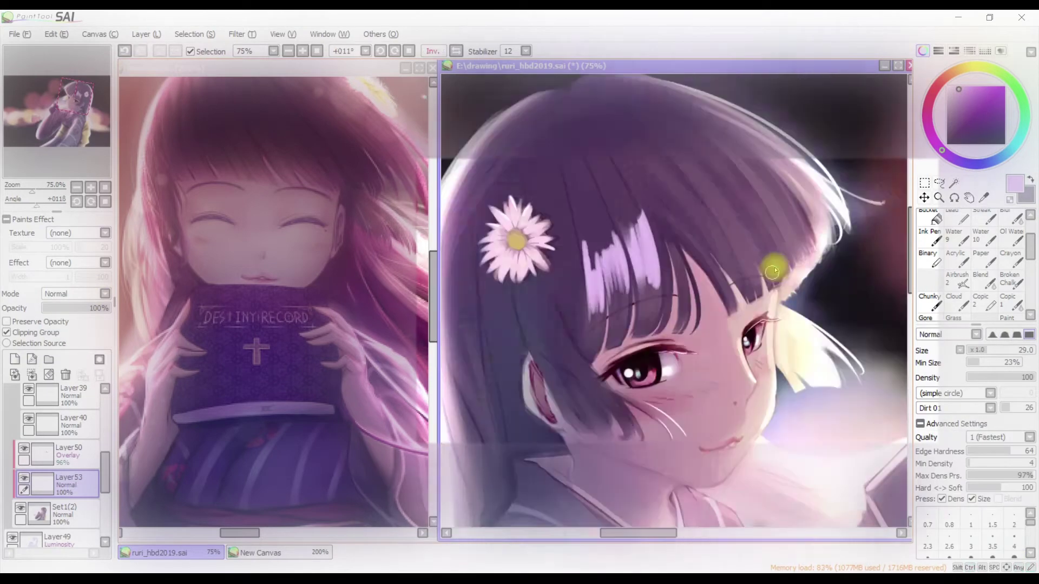
pyautogui.hotkey('ctrl', 'z')
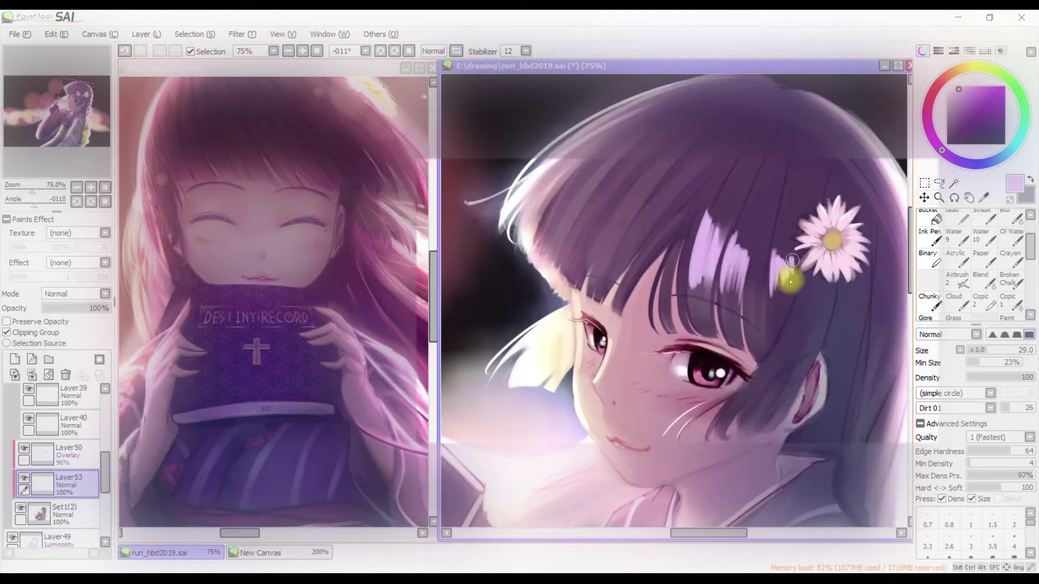
# Shape the lilac bangs highlight into jagged strands, alternating the Chunky brush at size 15 and the eraser at size 32
pyautogui.press('e')
pyautogui.press('b')
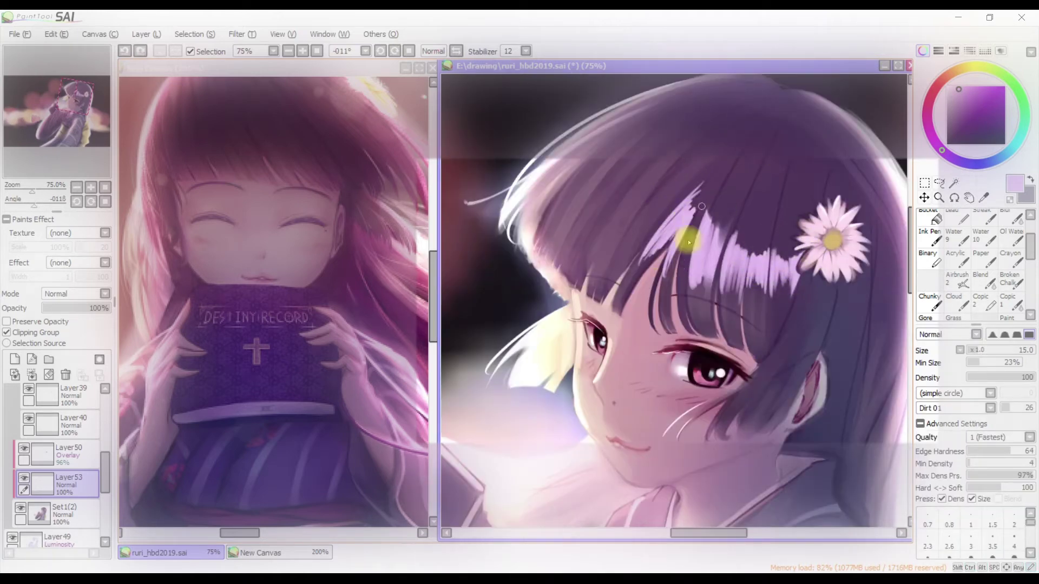
pyautogui.press('e')
pyautogui.moveTo(701, 202); pyautogui.dragTo(687, 215)
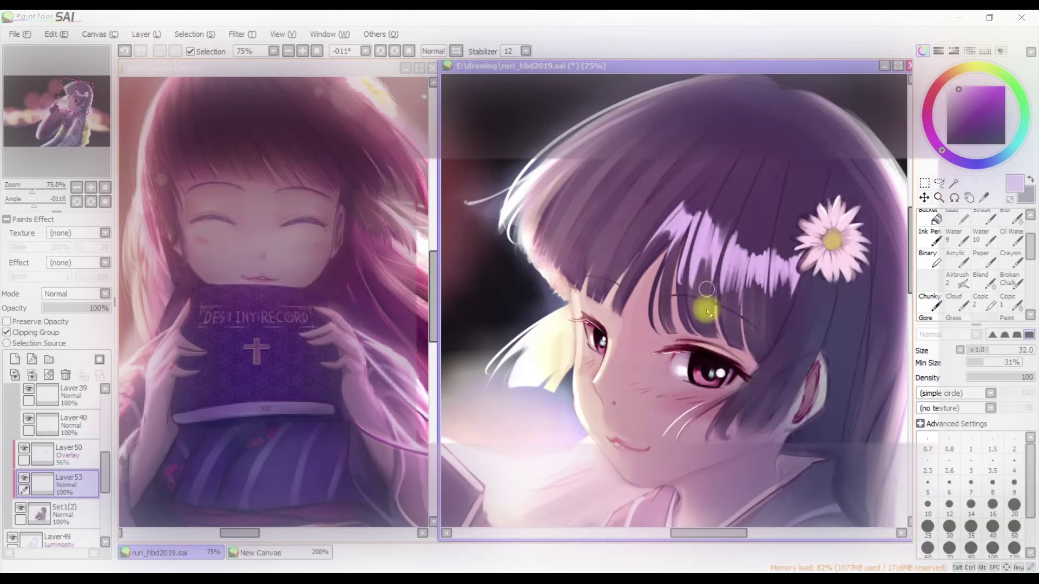
pyautogui.moveTo(734, 254)
pyautogui.mouseDown()
pyautogui.moveTo(658, 194)
pyautogui.moveTo(687, 163)
pyautogui.moveTo(633, 223)
pyautogui.mouseUp()
pyautogui.moveTo(682, 162); pyautogui.dragTo(612, 254)
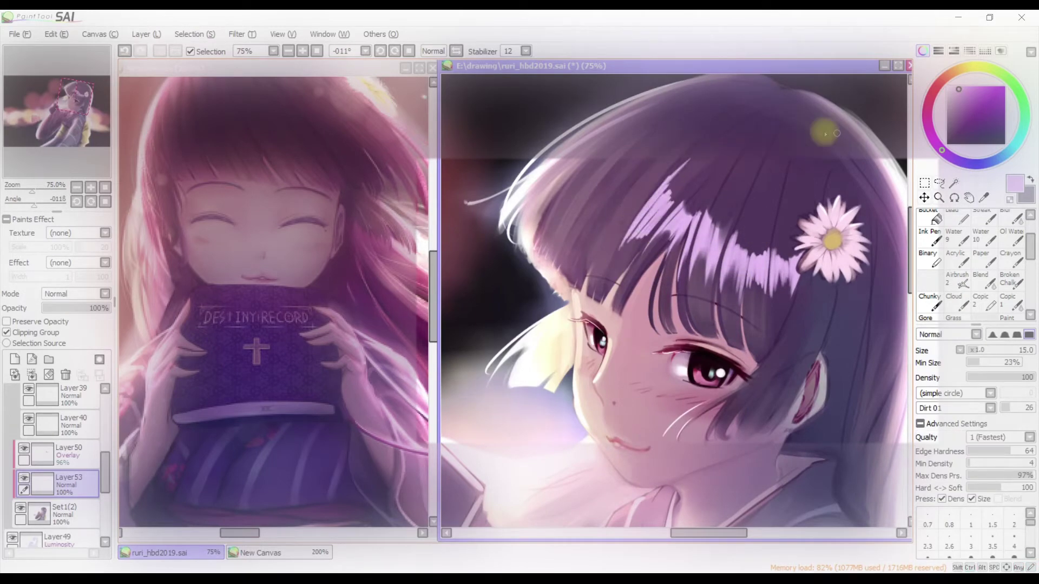
pyautogui.moveTo(686, 132); pyautogui.dragTo(619, 226)
# Extend the lilac highlight over the front bangs and up towards the crown with the Chunky brush at size 53
pyautogui.press('h')
pyautogui.press('h')
pyautogui.scroll(-1, 706, 172)
pyautogui.press('h')
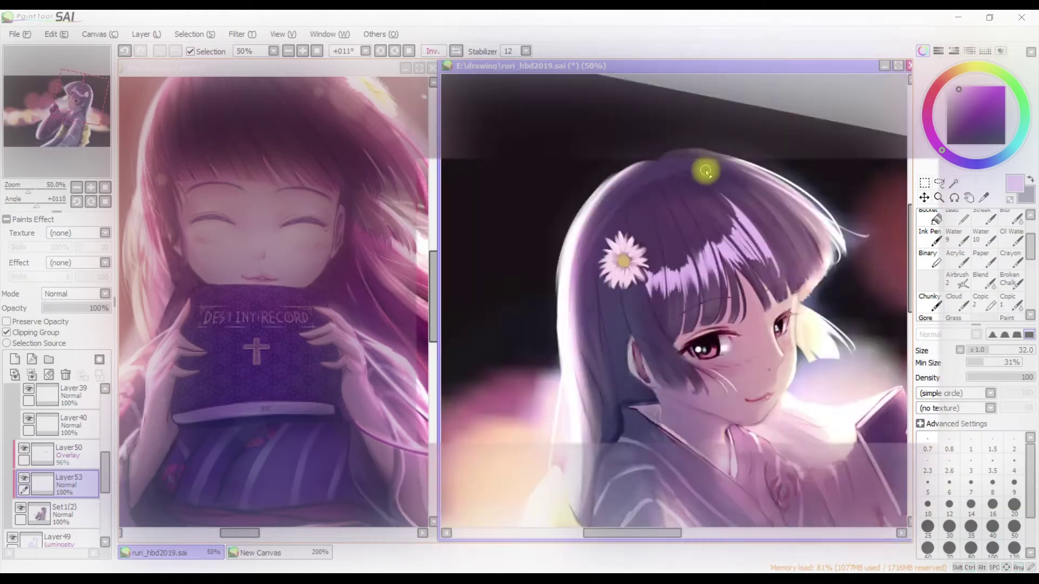
pyautogui.press('h')
pyautogui.scroll(-1, 706, 172)
pyautogui.hotkey('ctrl', '+')
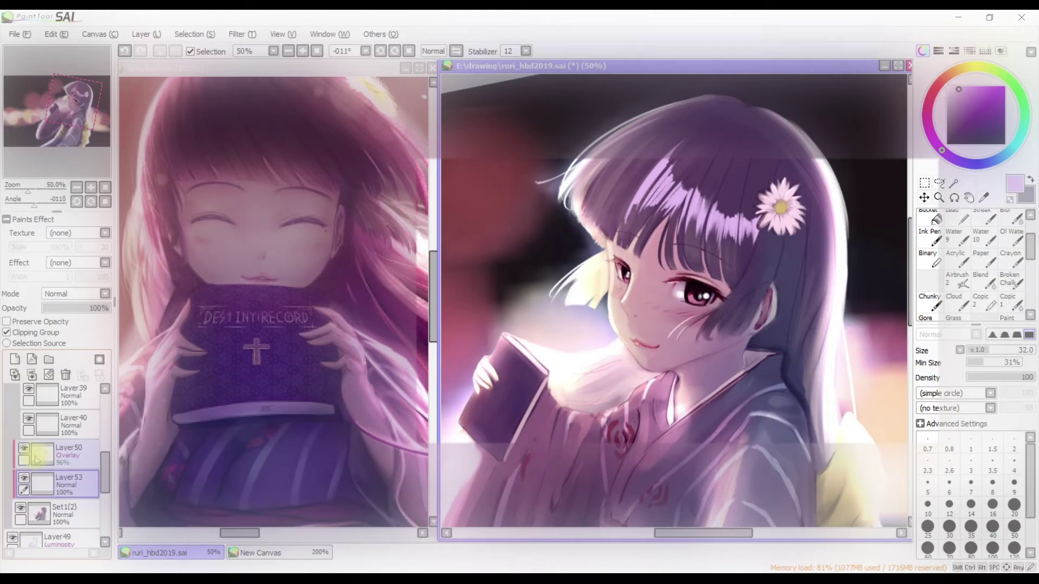
pyautogui.moveTo(793, 162); pyautogui.dragTo(716, 132)
pyautogui.press('b')
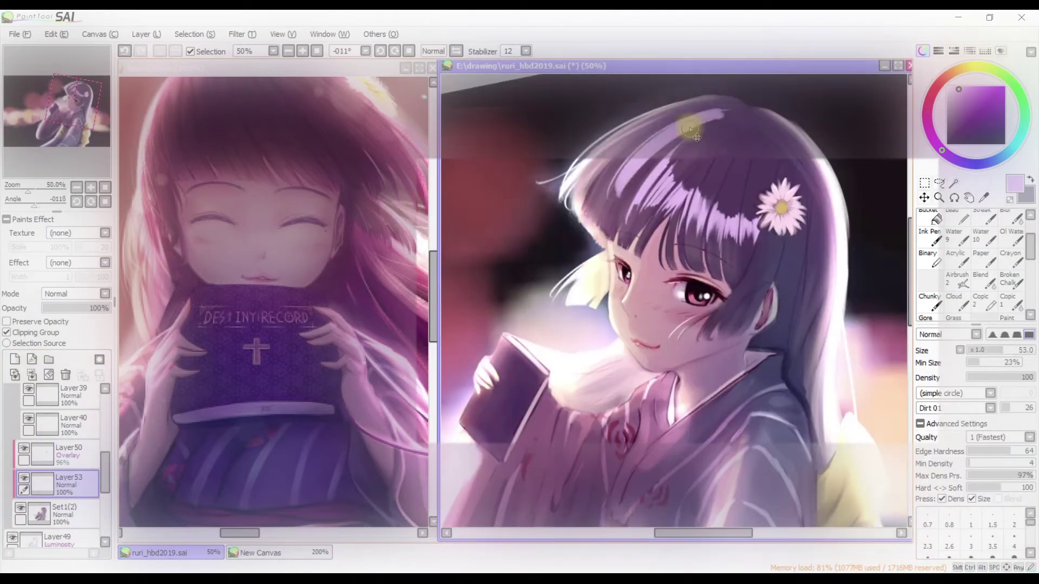
pyautogui.moveTo(642, 199)
pyautogui.mouseDown()
pyautogui.moveTo(665, 167)
pyautogui.moveTo(725, 135)
pyautogui.mouseUp()
# Erase the excess lilac highlight near the crown with the eraser at size 108
pyautogui.press('h')
pyautogui.press('h')
pyautogui.press('n')
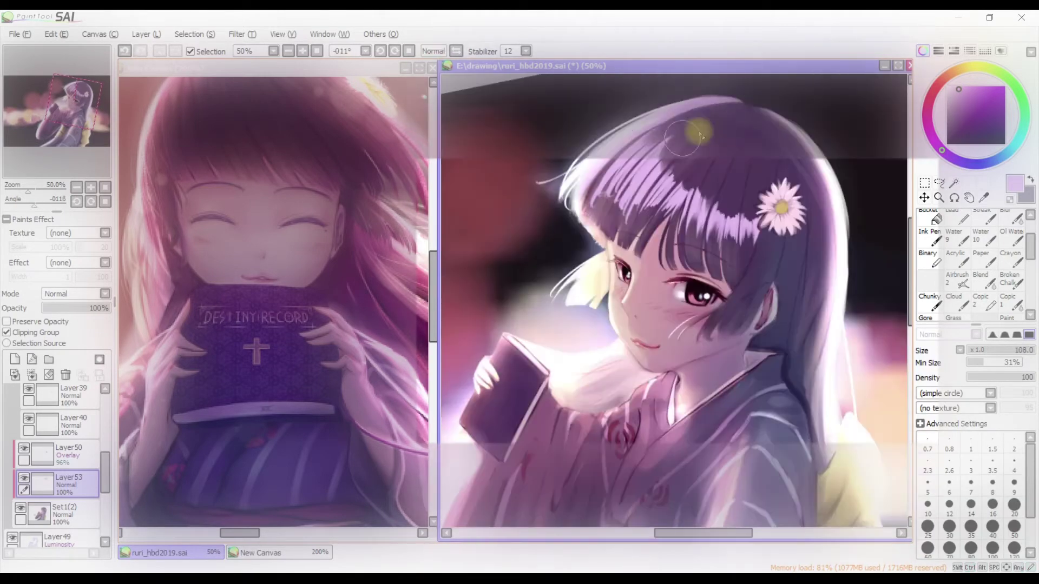
pyautogui.moveTo(700, 135)
pyautogui.mouseDown()
pyautogui.moveTo(735, 119)
pyautogui.moveTo(791, 122)
pyautogui.mouseUp()
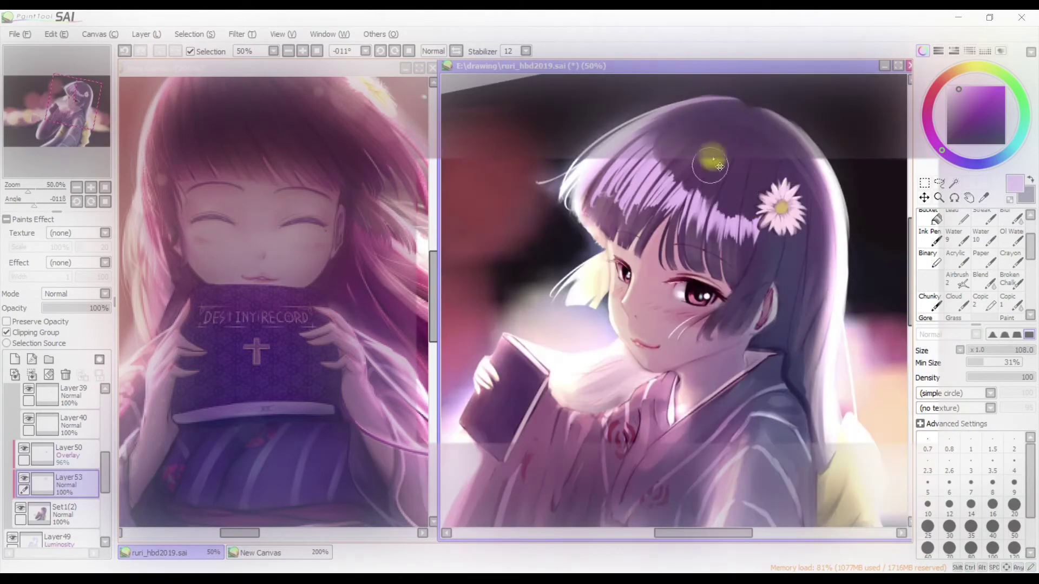
# Paint a lilac highlight down the side lock below the hair flower with the Chunky brush at size 27, tidying it with the eraser
pyautogui.press('b')
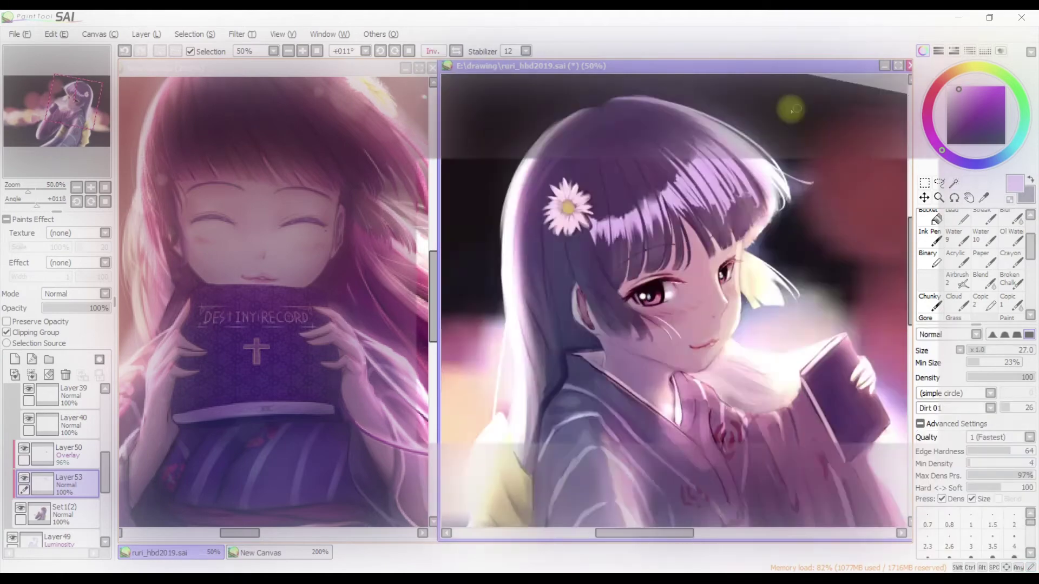
pyautogui.scroll(-1, 719, 176)
pyautogui.press('h')
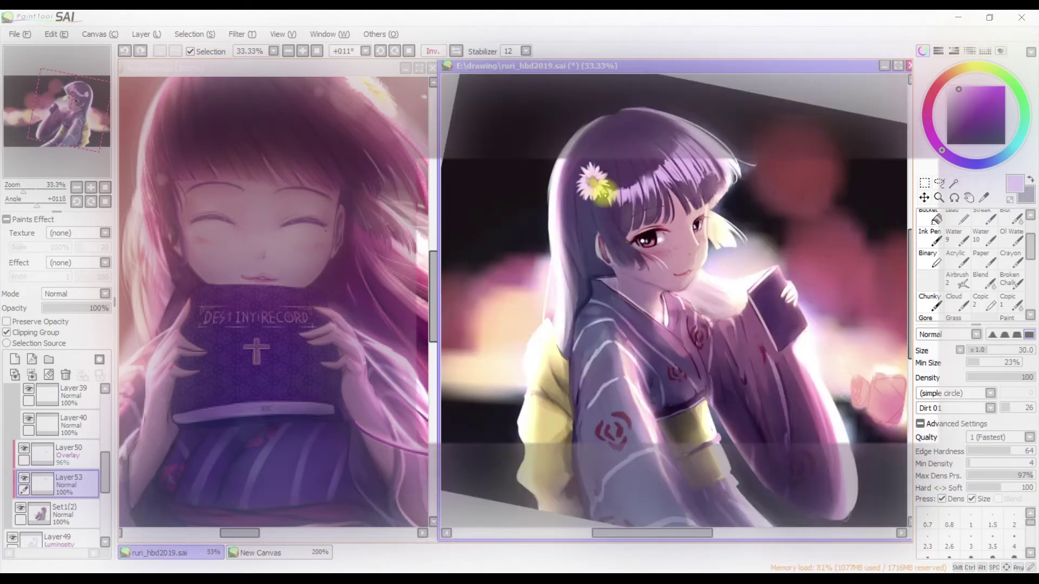
pyautogui.press('e')
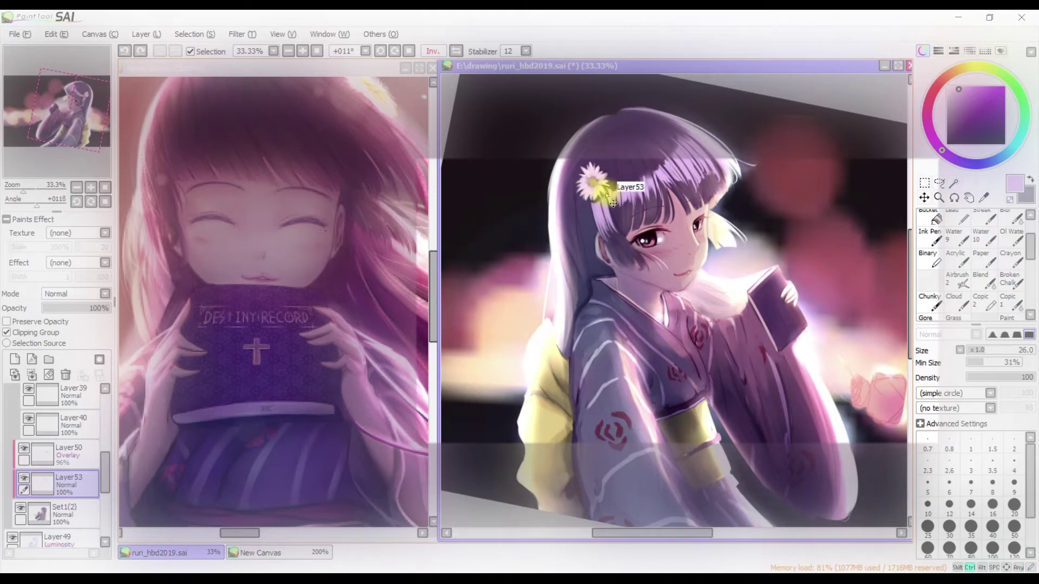
pyautogui.press('h')
pyautogui.scroll(1, 685, 211)
pyautogui.press('b')
pyautogui.press(']')
pyautogui.press(']')
pyautogui.press(']')
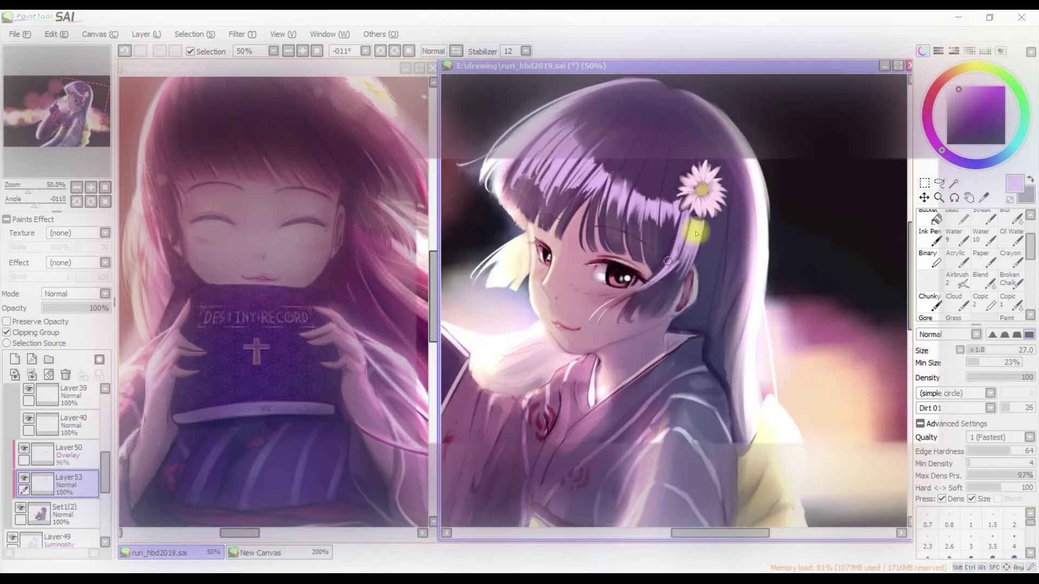
pyautogui.press('e')
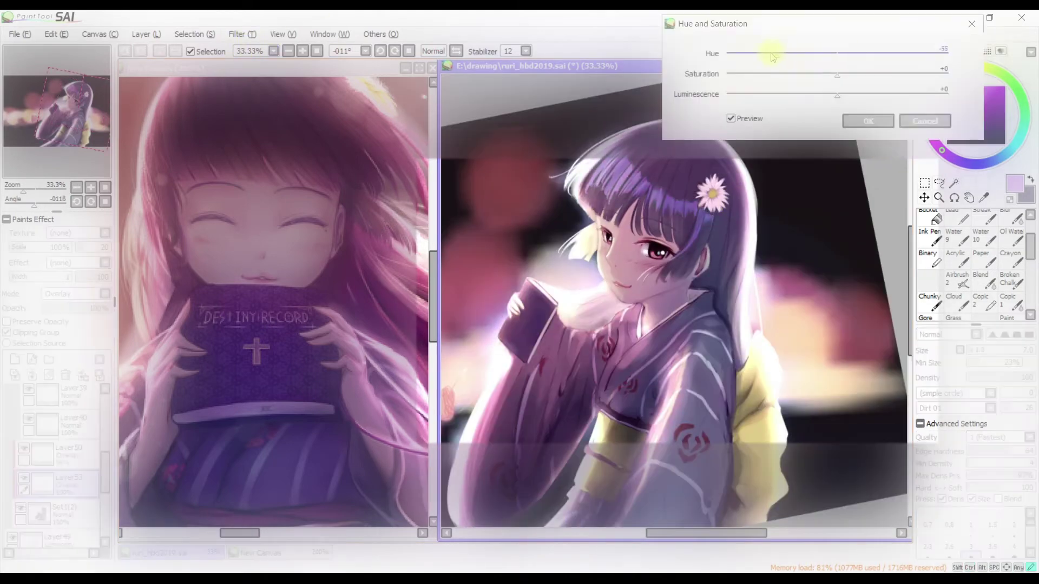
# Shift the hue of the highlight on the Overlay layer Layer53 into negative values and trim the bangs highlight with the eraser at size 23
pyautogui.moveTo(773, 56); pyautogui.dragTo(712, 70)
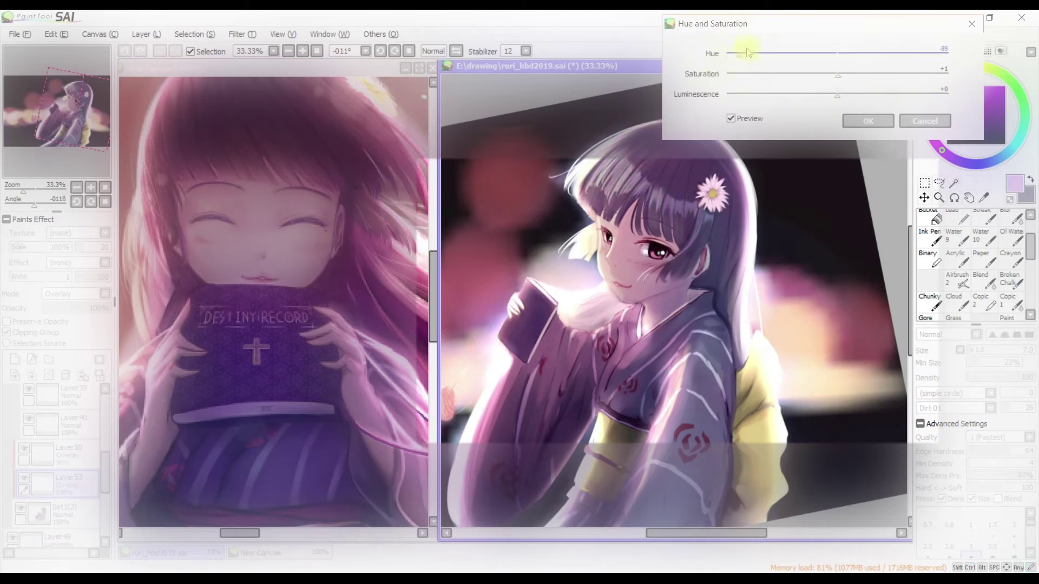
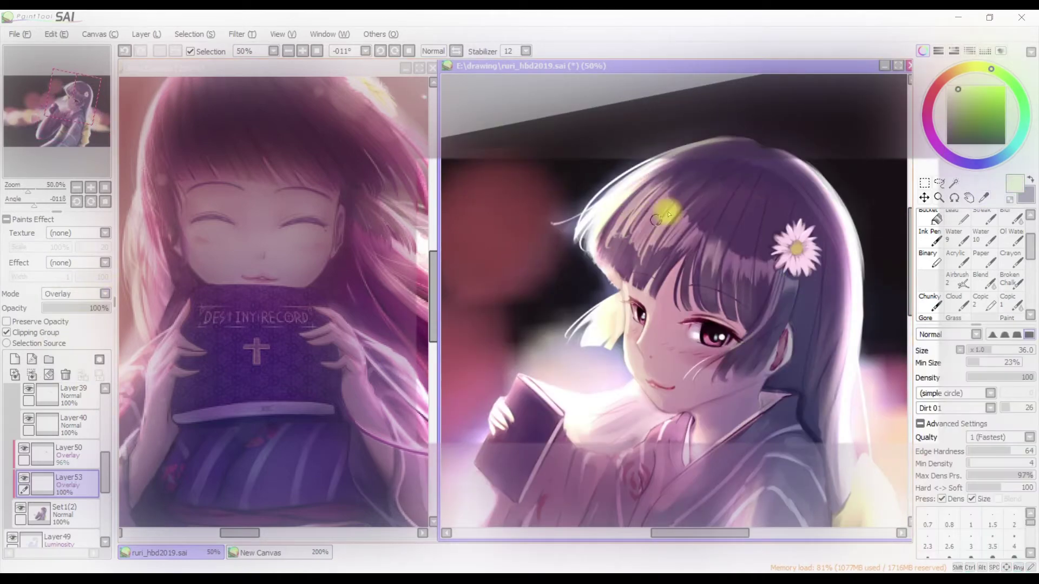
pyautogui.press('e')
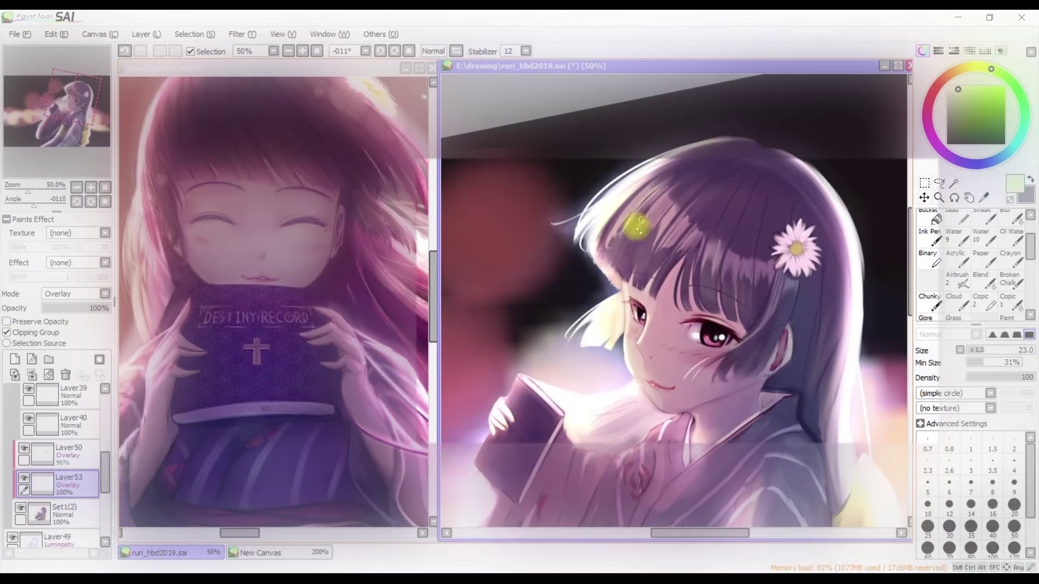
# Add a clipped layer above Layer53, try grouping both layers in an Overlay folder, and undo the grouping
pyautogui.click(15, 359)
pyautogui.click(99, 359)
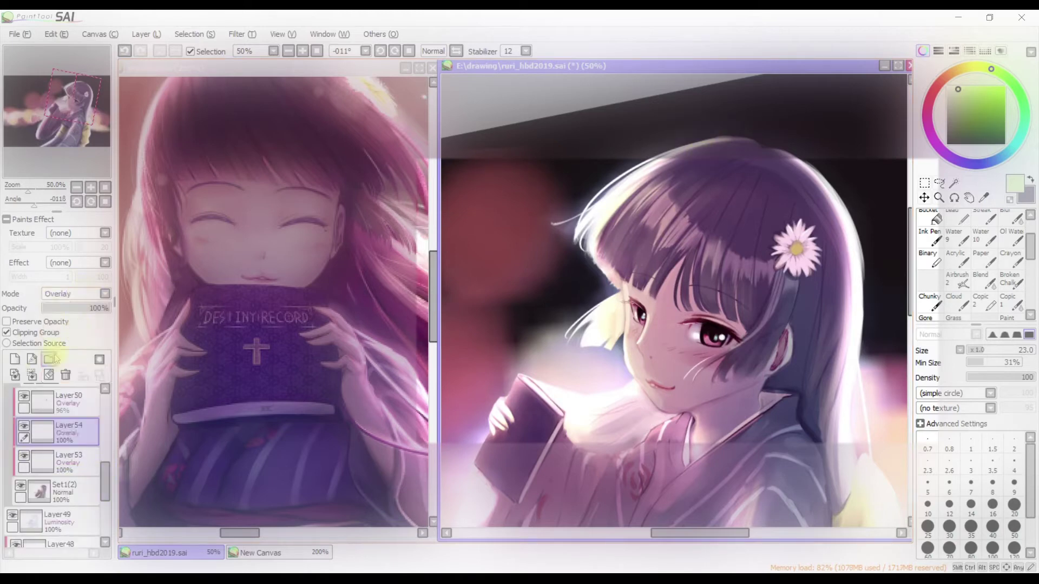
pyautogui.click(76, 294)
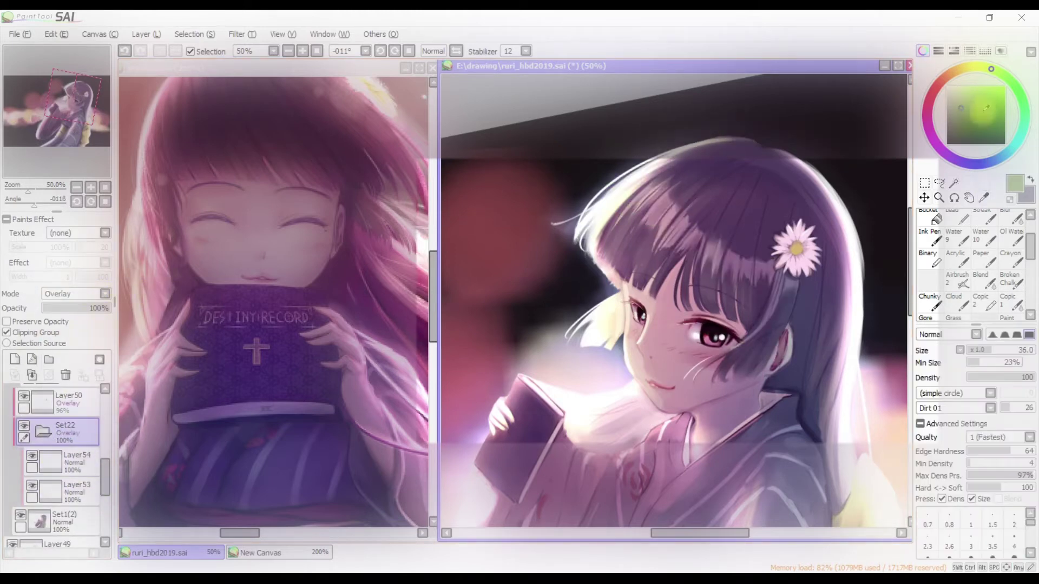
pyautogui.hotkey('ctrl', 'z')
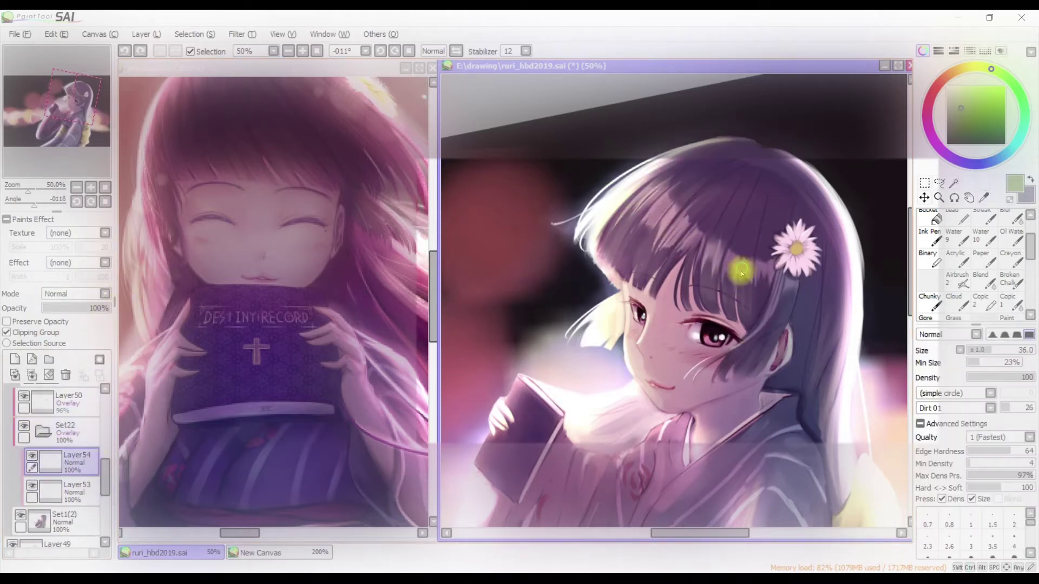
pyautogui.hotkey('ctrl', 'z')
pyautogui.hotkey('ctrl', 'z')
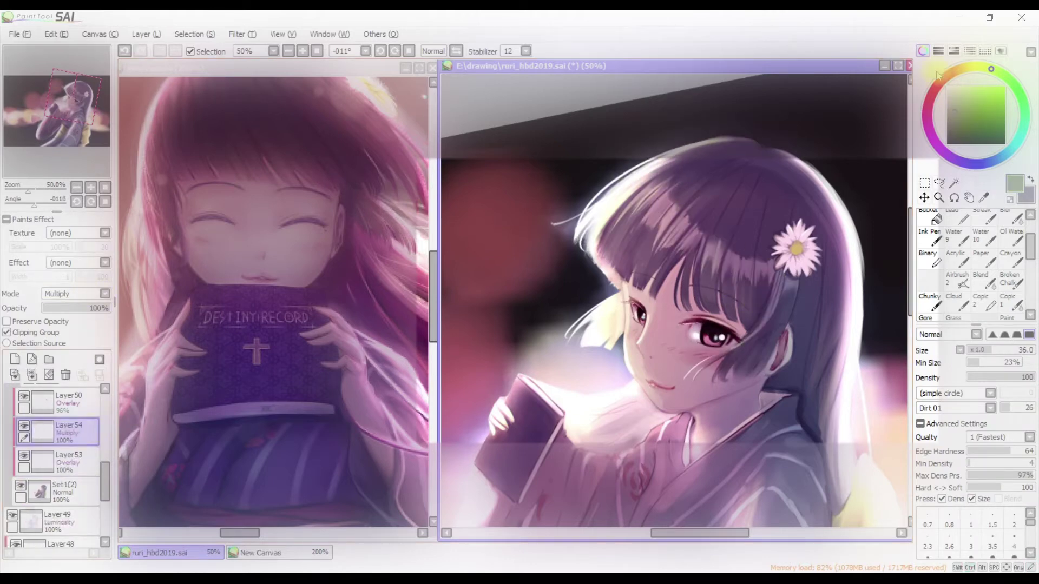
# Shade the bangs in muted pink with the Chunky brush on a clipped Multiply layer placed beneath Layer53
pyautogui.keyDown('alt'); pyautogui.click(712, 272); pyautogui.keyUp('alt')
pyautogui.hotkey('ctrl', 'alt')
pyautogui.moveTo(669, 267); pyautogui.dragTo(666, 267)
pyautogui.hotkey('ctrl', 'z')
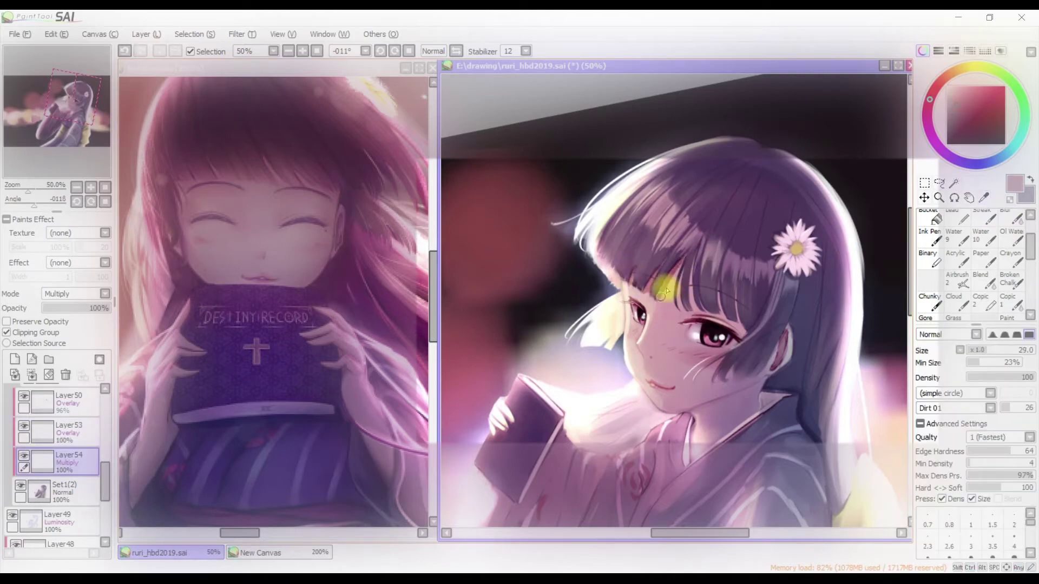
pyautogui.scroll(-3, 739, 321)
pyautogui.moveTo(739, 321); pyautogui.dragTo(724, 320)
pyautogui.moveTo(764, 292); pyautogui.dragTo(764, 304)
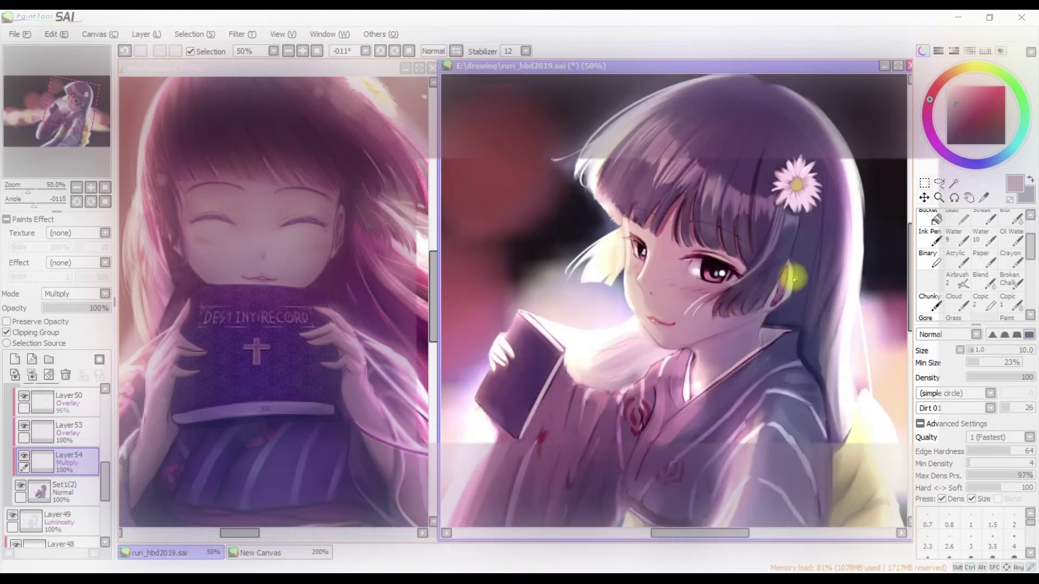
# Shade the side hair beside the ear on the Multiply layer, using the Chunky brush at size 10 and a soft brush at size 91
pyautogui.press('h')
pyautogui.moveTo(764, 324); pyautogui.dragTo(756, 333)
pyautogui.press('h')
pyautogui.press('b')
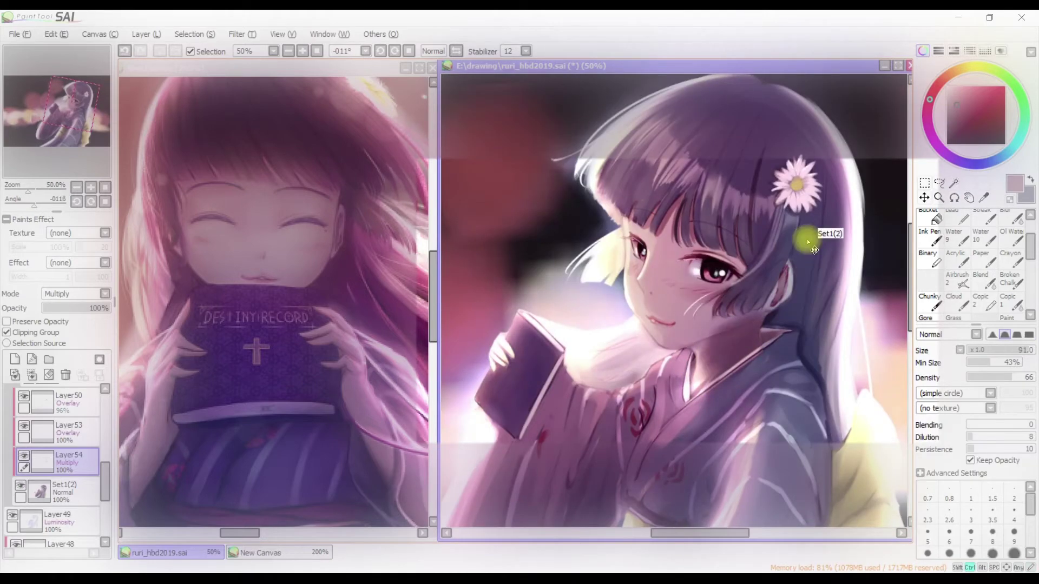
pyautogui.hscroll(2, 822, 221)
pyautogui.keyDown('alt'); pyautogui.click(752, 221); pyautogui.keyUp('alt')
pyautogui.moveTo(803, 152); pyautogui.dragTo(812, 216)
# Refine the Multiply shading around the bangs with the soft brush at size 21 and the eraser at size 18
pyautogui.press('[')
pyautogui.press('[')
pyautogui.press('[')
pyautogui.press('[')
pyautogui.press('[')
pyautogui.press('[')
pyautogui.press('[')
pyautogui.press('[')
pyautogui.press('h')
pyautogui.press('h')
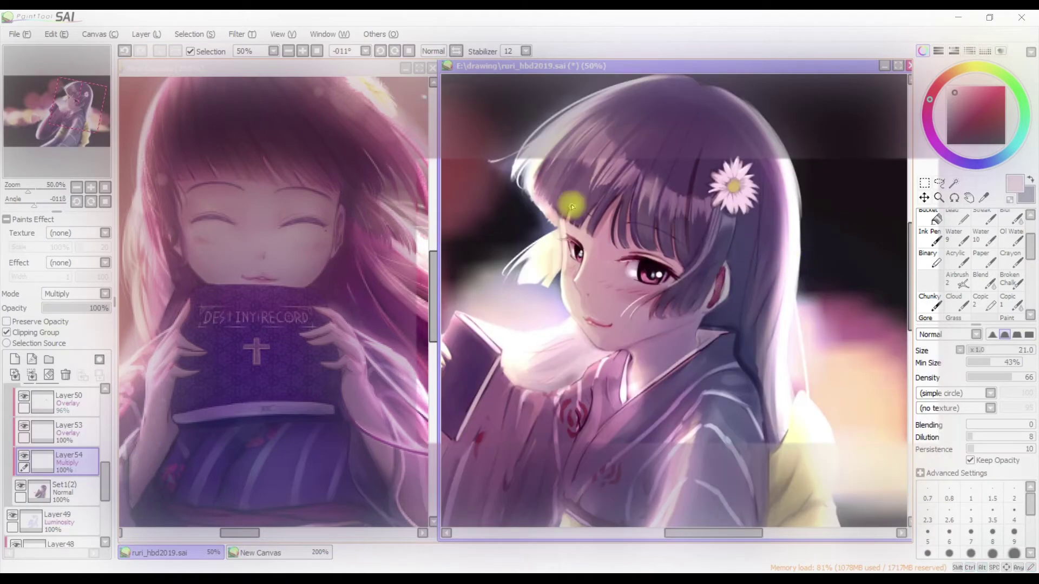
pyautogui.press('e')
pyautogui.scroll(-2, 660, 182)
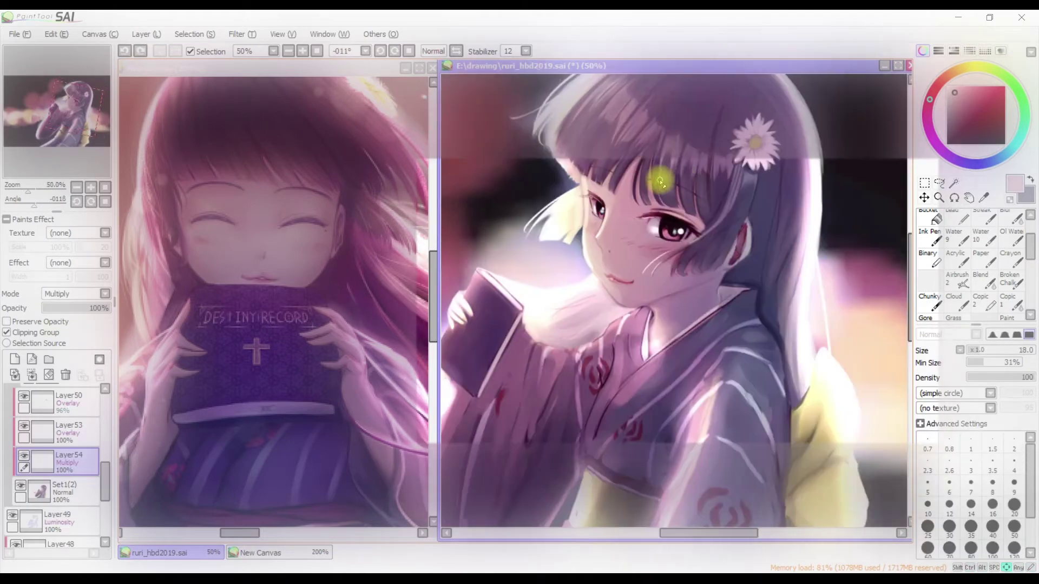
pyautogui.press('-')
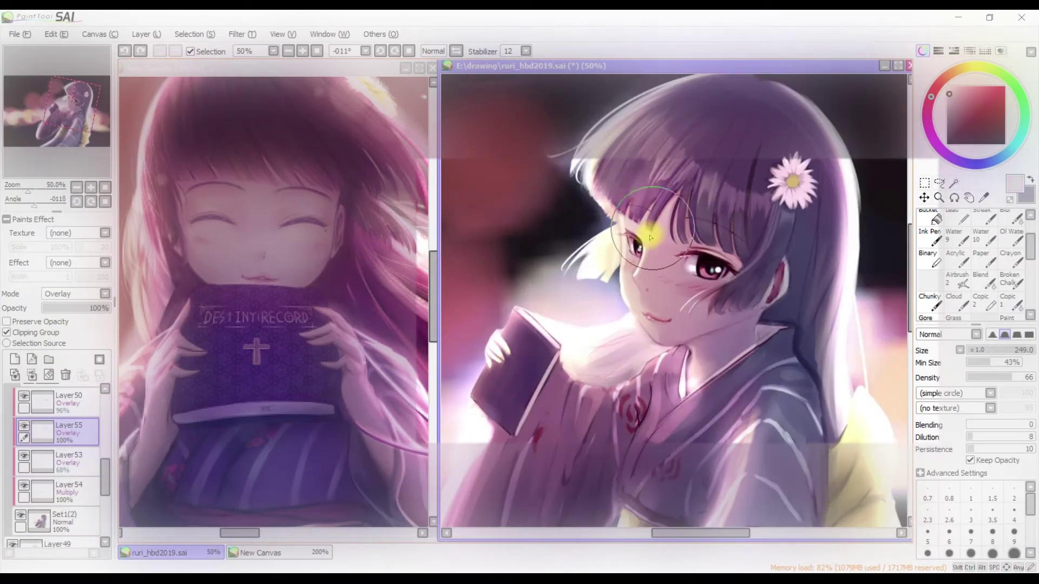
# Brush a pale pink glow over the bangs, face and sleeve on the Overlay layer Layer55 with the soft brush at sizes 249 and 426
pyautogui.press('h')
pyautogui.press('h')
pyautogui.press('h')
pyautogui.press('h')
pyautogui.press('h')
pyautogui.press('h')
pyautogui.press('h')
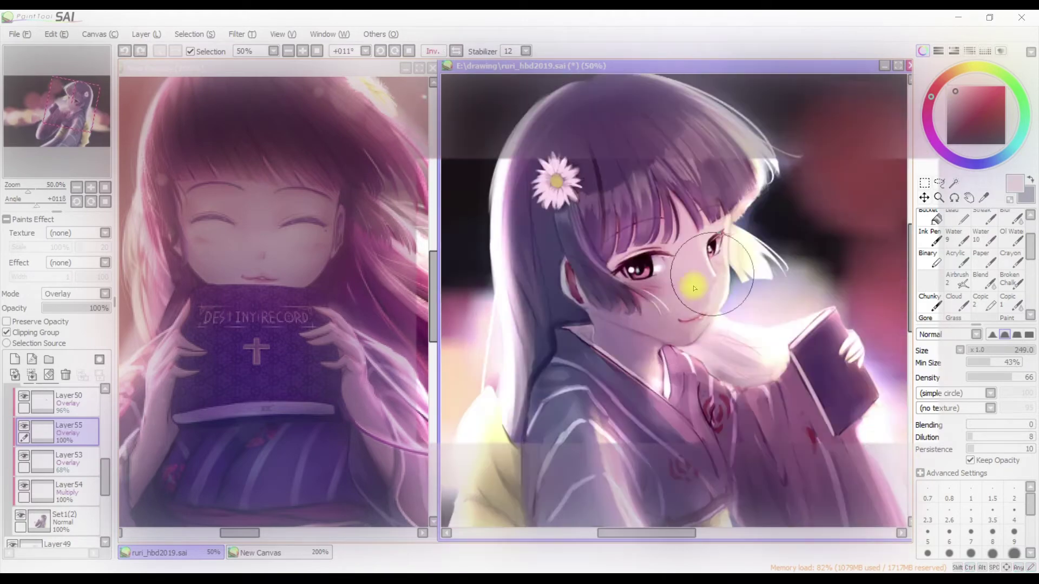
pyautogui.press('h')
pyautogui.press('-')
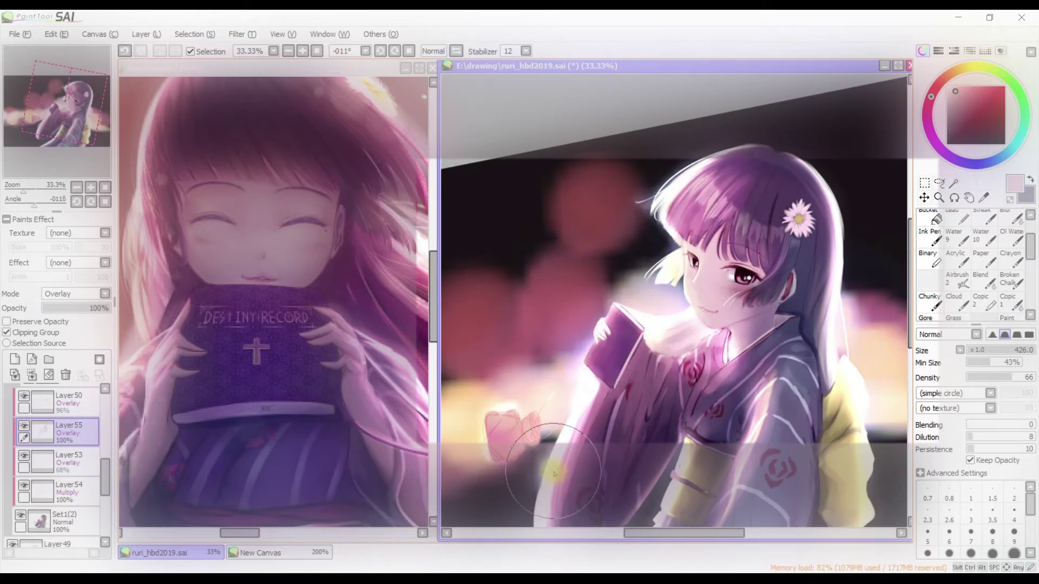
# Compare the illustration mirrored, unrotated, and with and without the pink Overlay glow of Layer55
pyautogui.press('h')
pyautogui.press('h')
pyautogui.press('h')
pyautogui.press('h')
pyautogui.press('h')
pyautogui.press('h')
pyautogui.press('-')
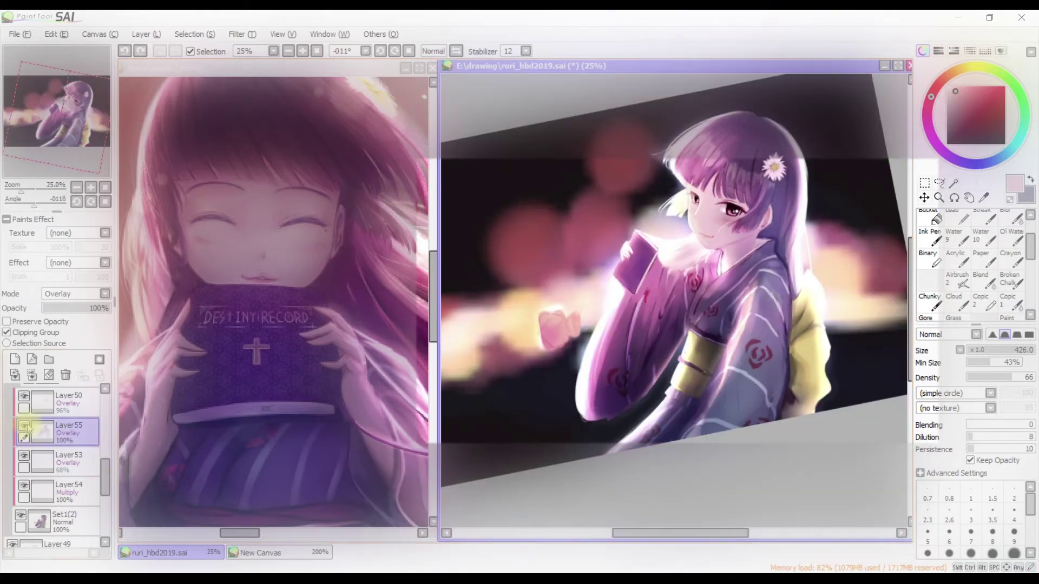
pyautogui.press('Home')
pyautogui.press('+')
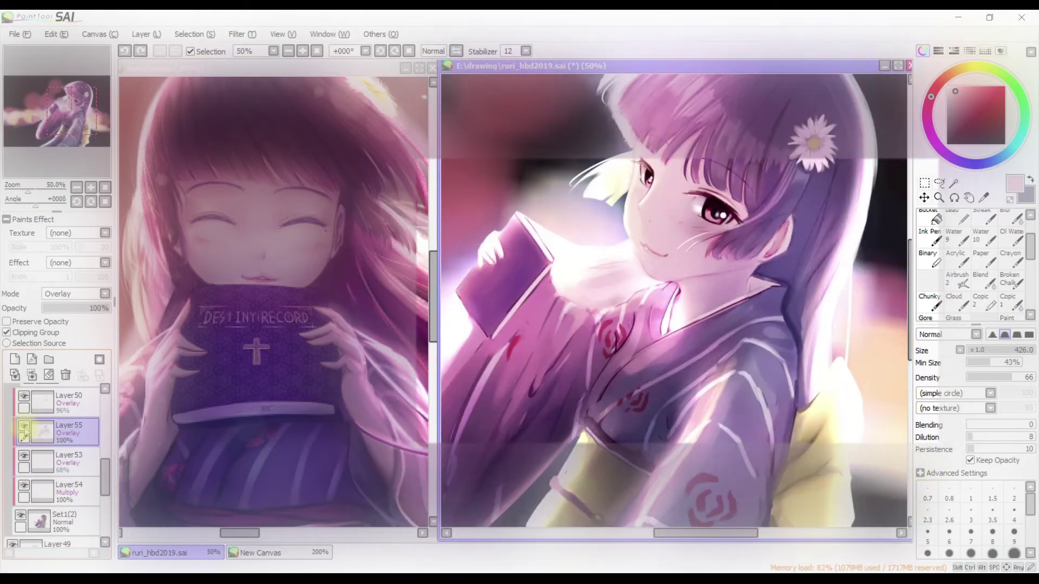
pyautogui.scroll(1, 27, 441)
pyautogui.click(24, 456)
pyautogui.click(24, 457)
pyautogui.click(24, 456)
pyautogui.click(24, 456)
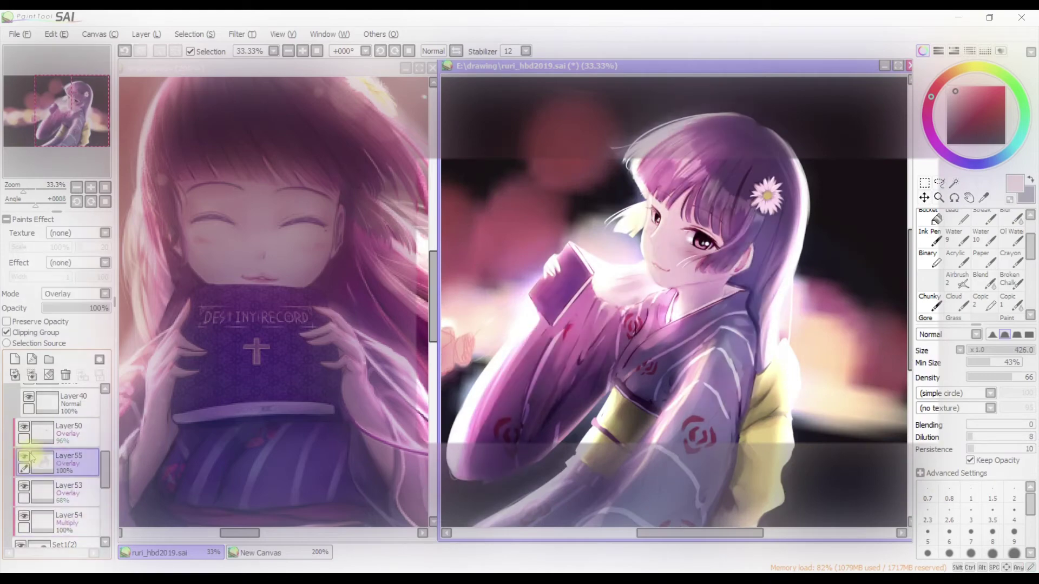
pyautogui.hotkey('ctrl', 'z')
pyautogui.hotkey('ctrl', 'z')
pyautogui.hotkey('ctrl', 'y')
pyautogui.hotkey('ctrl', 'y')
# Try a teal tint over the kimono on Layer55 with the soft brush, undo the last stroke, and hide Layer55
pyautogui.keyDown('alt'); pyautogui.click(696, 264); pyautogui.keyUp('alt')
pyautogui.moveTo(990, 162); pyautogui.dragTo(1021, 133)
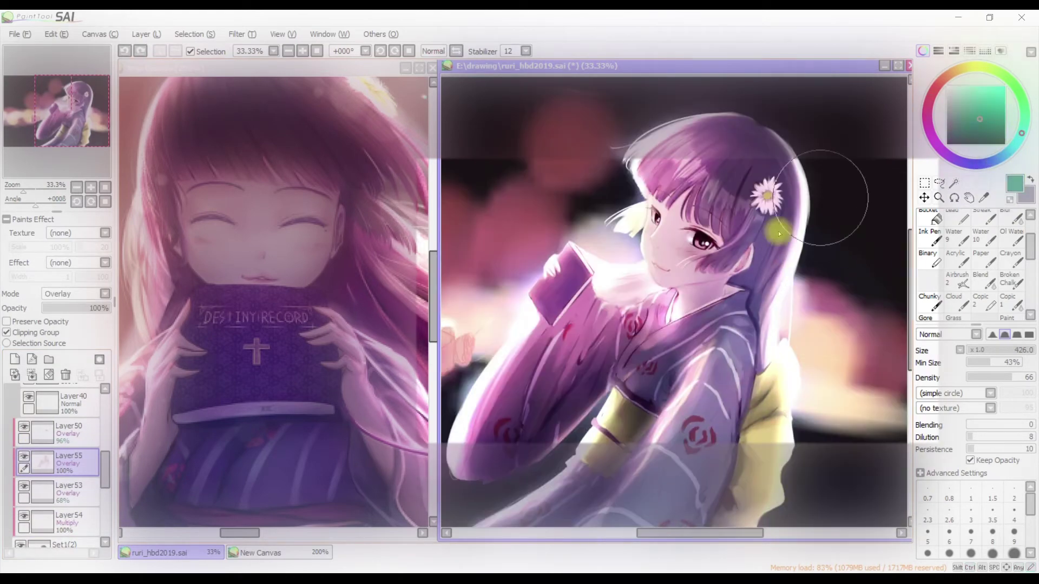
pyautogui.click(989, 100)
pyautogui.scroll(-3, 704, 298)
pyautogui.click(692, 404)
pyautogui.press('-')
pyautogui.hotkey('ctrl', 'z')
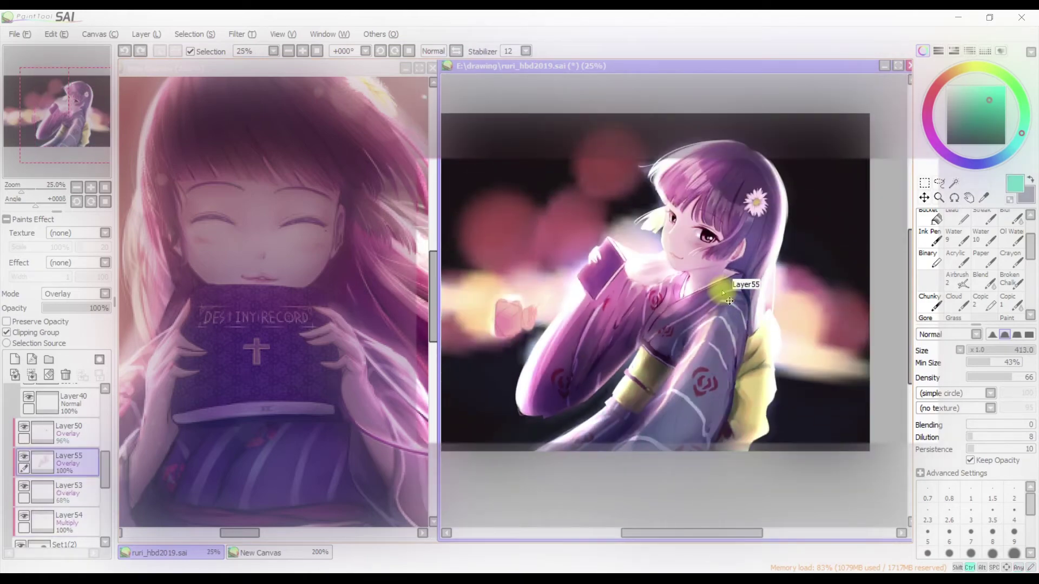
pyautogui.click(24, 457)
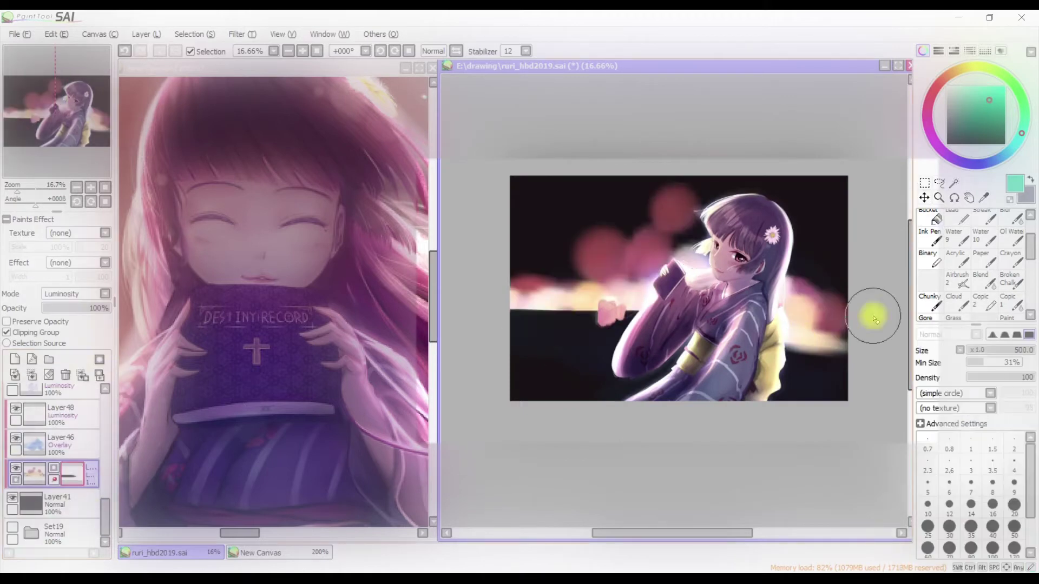
# Fade out the red and orange background lights on their layer mask with a large eraser at density 14, comparing before and after
pyautogui.moveTo(494, 327)
pyautogui.mouseDown()
pyautogui.moveTo(622, 254)
pyautogui.moveTo(598, 197)
pyautogui.moveTo(541, 282)
pyautogui.moveTo(698, 310)
pyautogui.mouseUp()
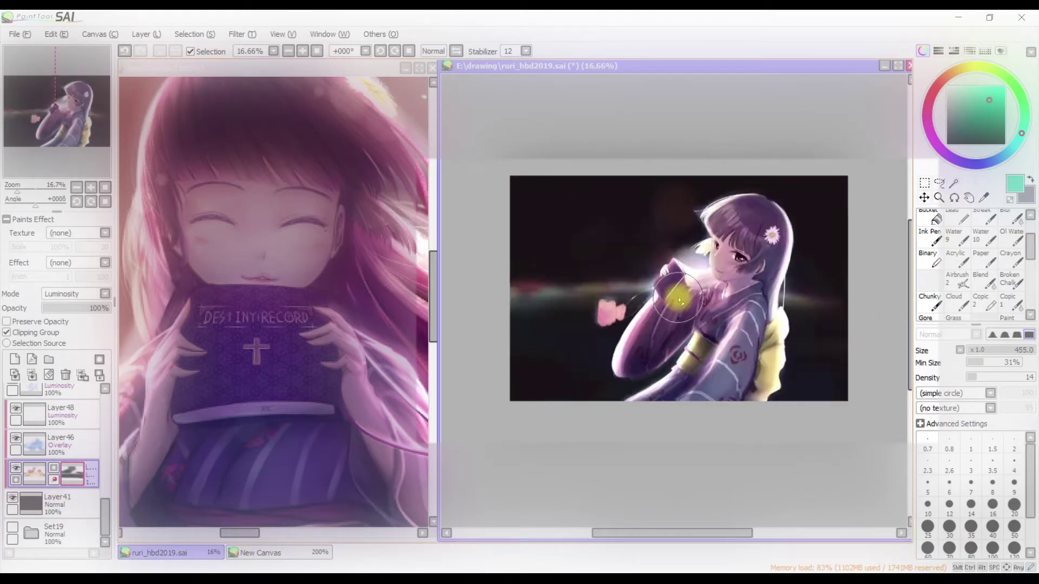
pyautogui.hotkey('ctrl', 'z')
pyautogui.hotkey('ctrl', 'y')
pyautogui.hotkey('ctrl', 'z')
pyautogui.hotkey('ctrl', 'y')
# Transform the masked background light layer to extend beyond the canvas width as a horizontal streak behind the girl
pyautogui.hotkey('ctrl', 't')
pyautogui.scroll(-1, 890, 340)
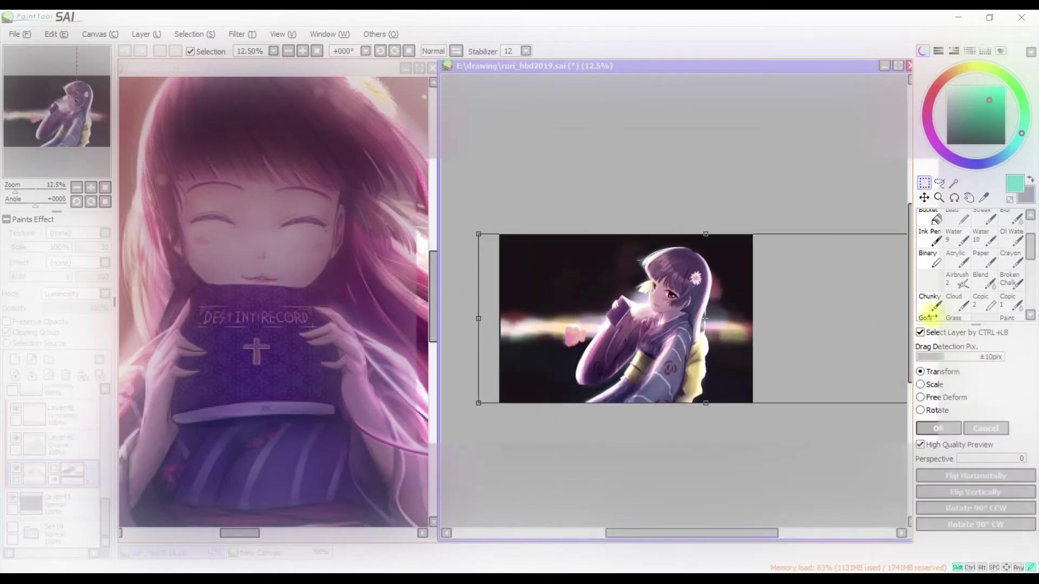
pyautogui.press('Return')
pyautogui.scroll(1, 741, 360)
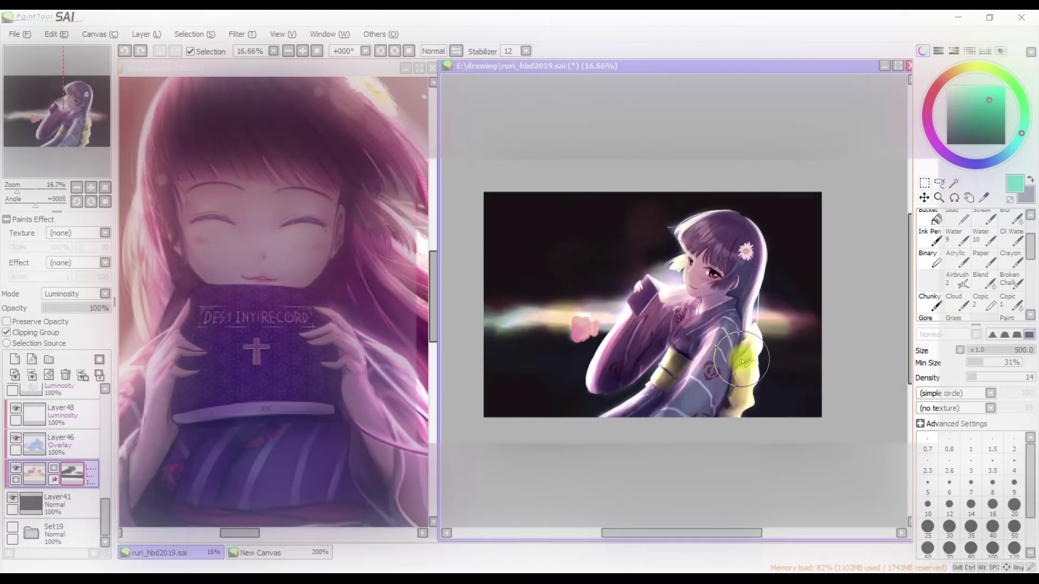
pyautogui.scroll(2, 742, 359)
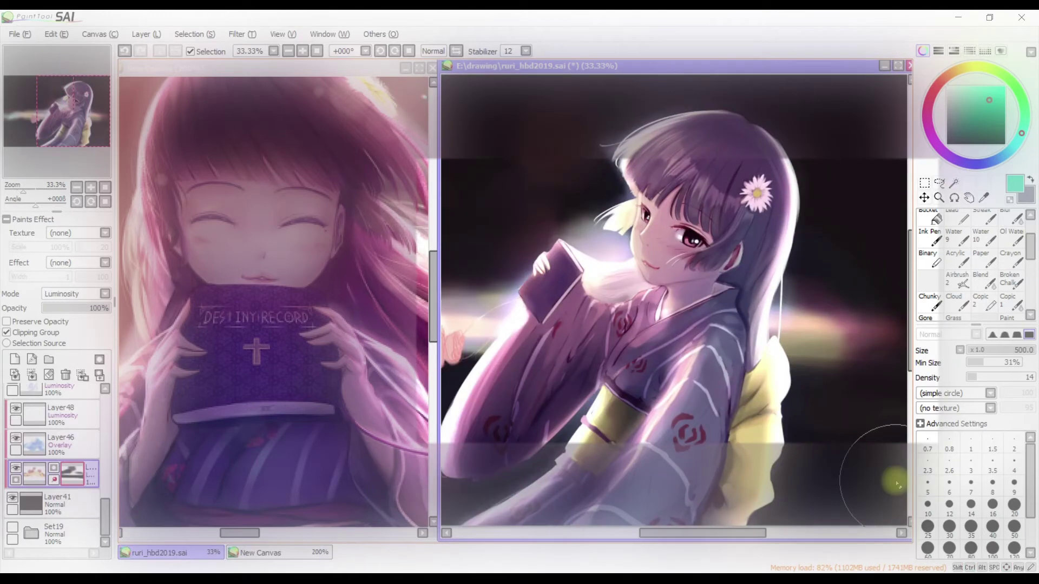
# Soften the glow around the yellow obi bow on the Luminosity layer Layer47 with the eraser at density 14 and size 280
pyautogui.scroll(3, 16, 428)
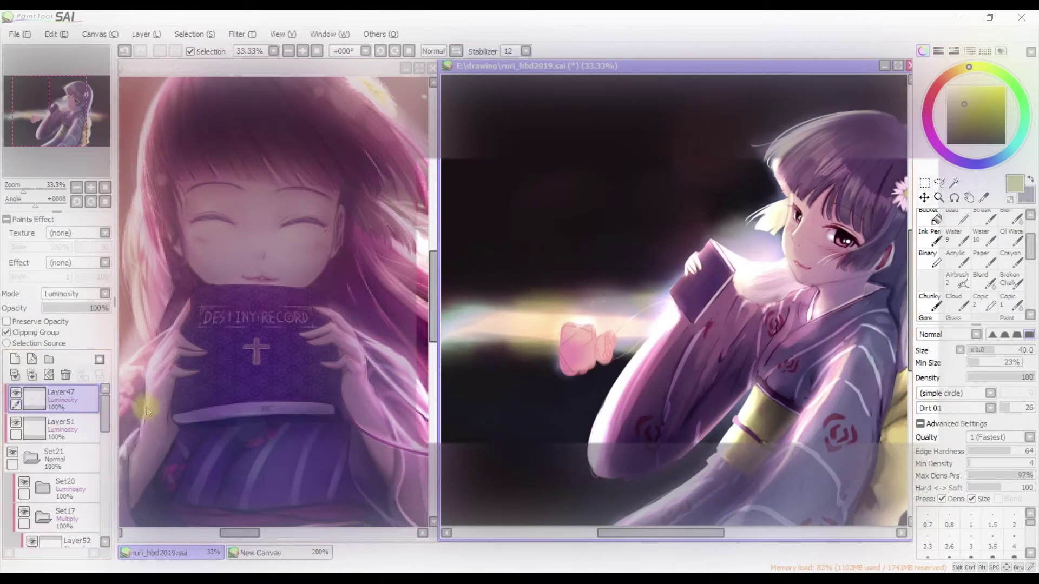
pyautogui.scroll(-1, 641, 332)
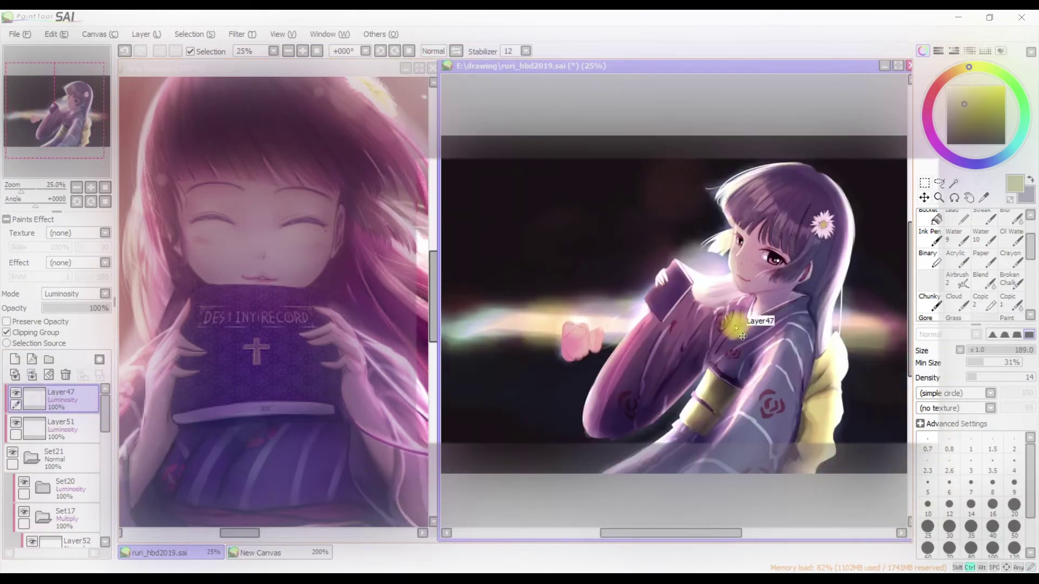
pyautogui.keyDown('ctrl'); pyautogui.keyDown('alt'); pyautogui.moveTo(714, 361); pyautogui.dragTo(710, 394); pyautogui.keyUp('alt'); pyautogui.keyUp('ctrl')
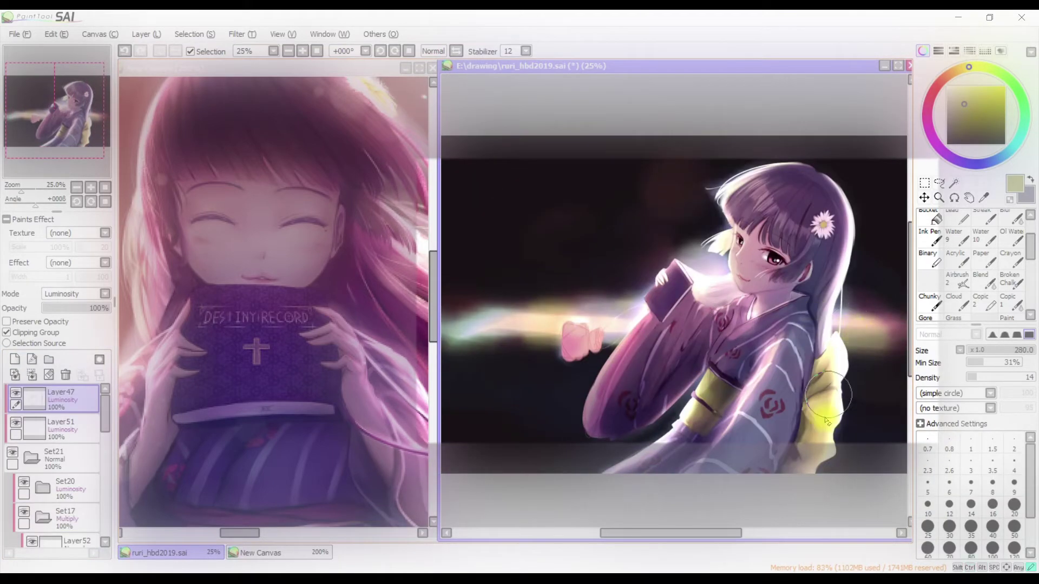
pyautogui.moveTo(826, 421); pyautogui.dragTo(853, 415)
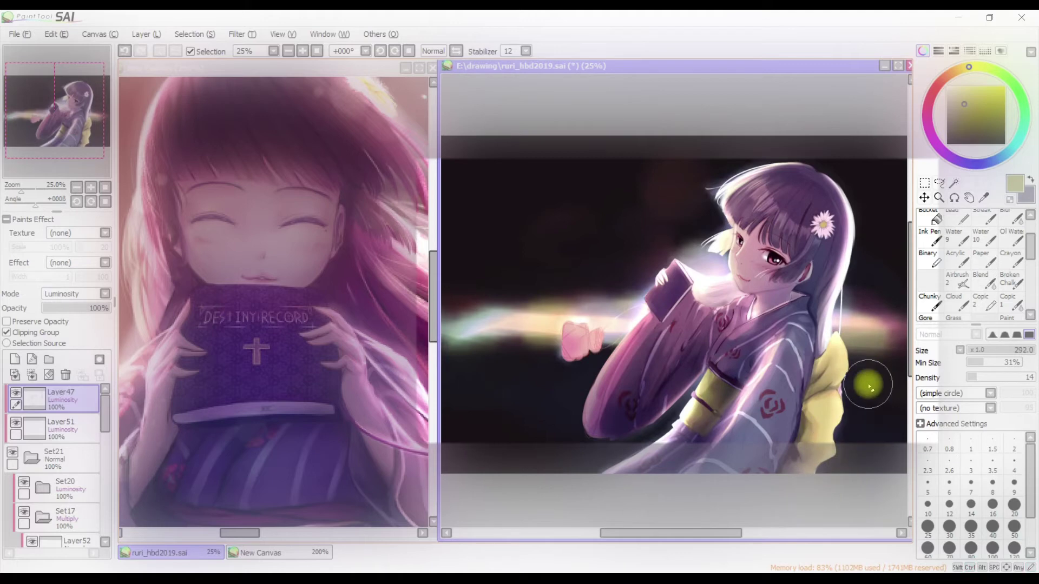
# Paint over the small pink sleeve shape beside the light streak on Set1(2) with purple tones sampled from the kimono
pyautogui.click(59, 503)
pyautogui.scroll(1, 572, 331)
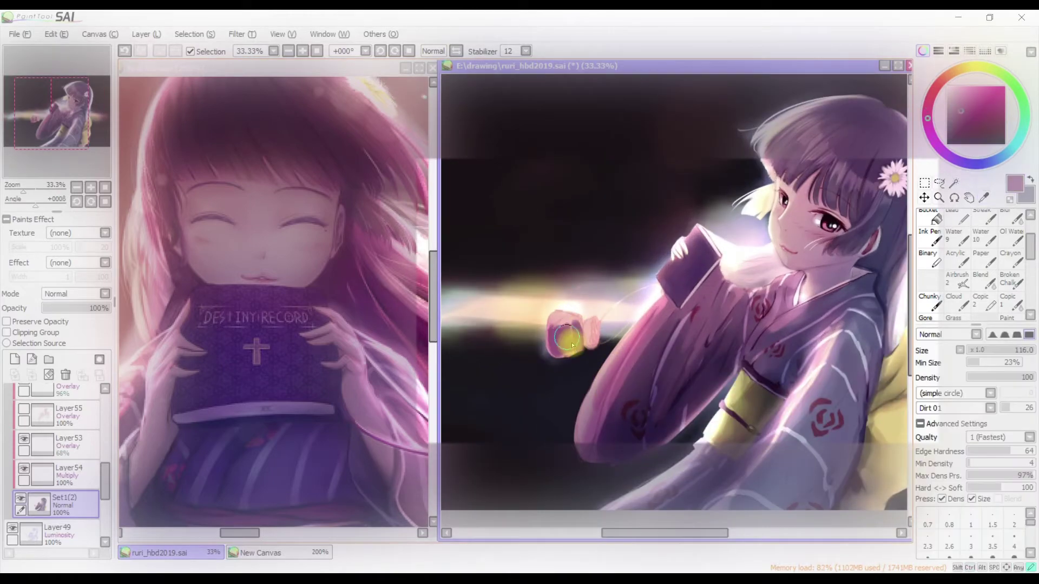
pyautogui.keyDown('alt'); pyautogui.click(574, 344); pyautogui.keyUp('alt')
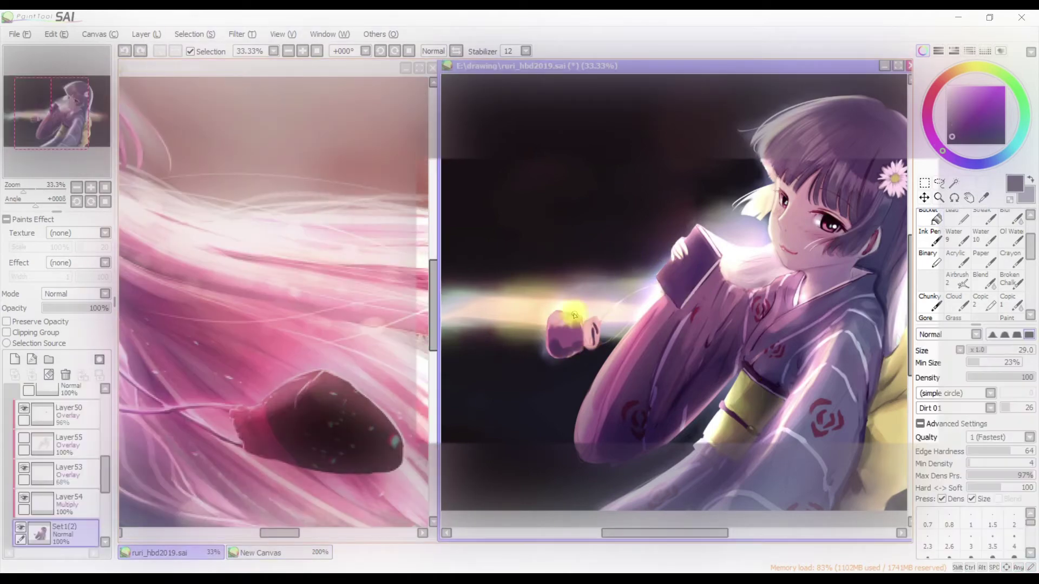
pyautogui.keyDown('alt'); pyautogui.click(548, 301); pyautogui.keyUp('alt')
pyautogui.keyDown('alt'); pyautogui.click(696, 309); pyautogui.keyUp('alt')
pyautogui.moveTo(568, 330); pyautogui.dragTo(592, 340)
pyautogui.press('b')
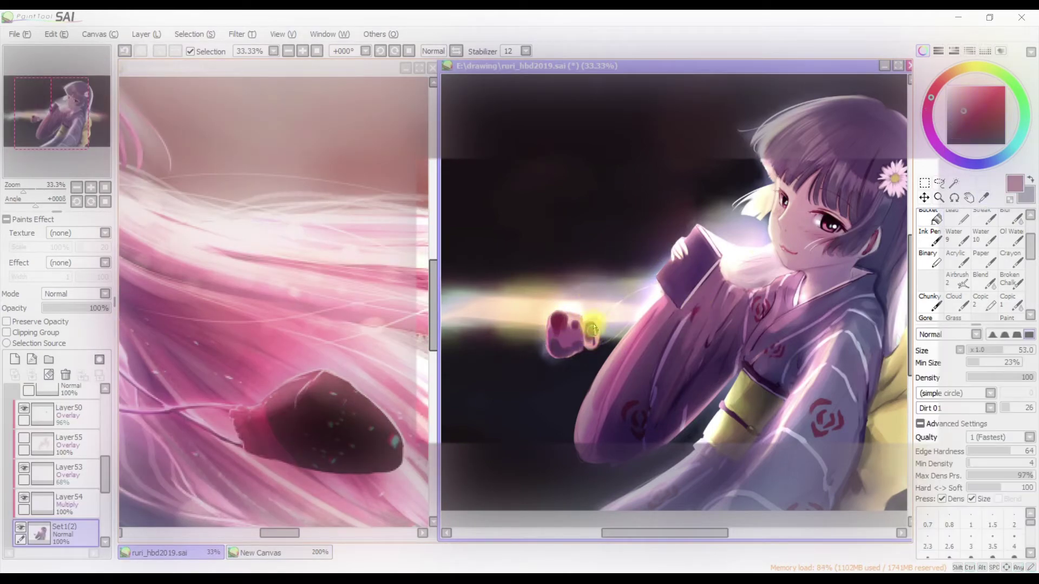
# Shade the small far sleeve in dark plum on the clipped Multiply layer Layer56, merge it into Set1(2), and darken the sleeve opening
pyautogui.keyDown('alt'); pyautogui.click(761, 386); pyautogui.keyUp('alt')
pyautogui.keyDown('alt'); pyautogui.click(656, 351); pyautogui.keyUp('alt')
pyautogui.moveTo(634, 237); pyautogui.dragTo(597, 272)
pyautogui.keyDown('alt'); pyautogui.click(560, 345); pyautogui.keyUp('alt')
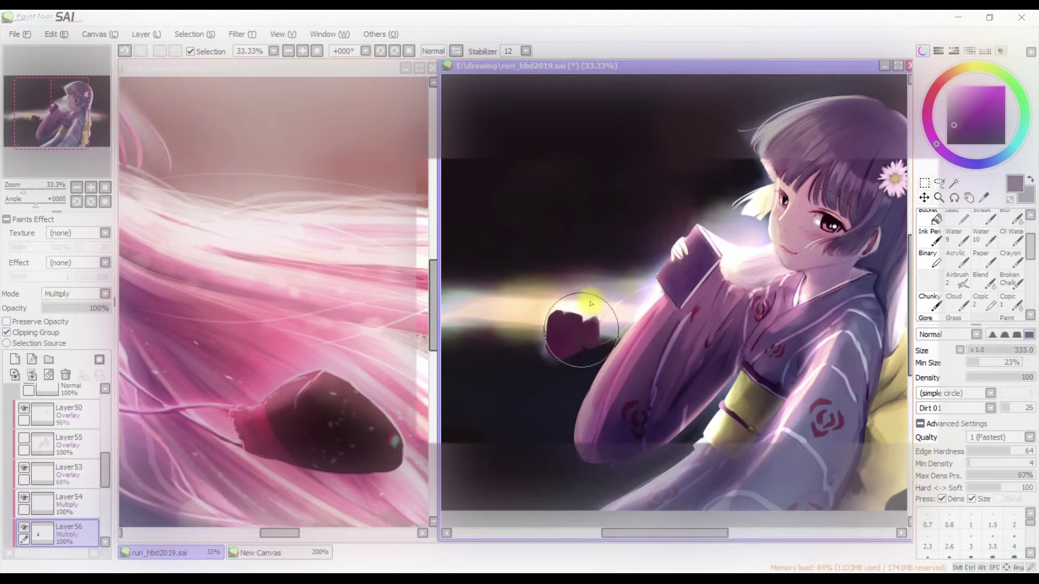
pyautogui.press('h')
pyautogui.press('h')
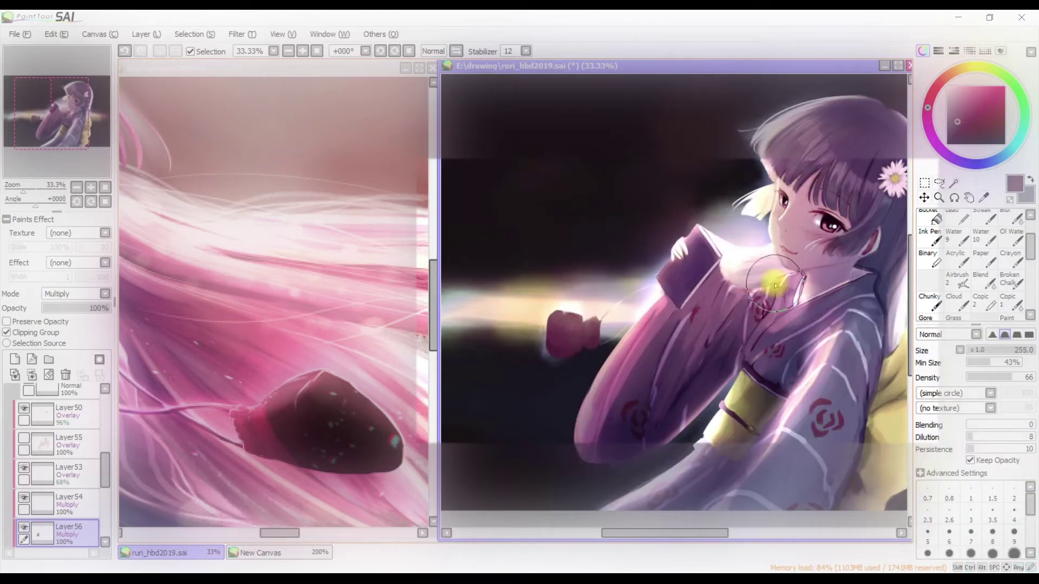
pyautogui.moveTo(564, 385)
pyautogui.mouseDown()
pyautogui.moveTo(568, 336)
pyautogui.moveTo(557, 348)
pyautogui.mouseUp()
pyautogui.press('h')
pyautogui.press('h')
pyautogui.keyDown('alt'); pyautogui.click(715, 314); pyautogui.keyUp('alt')
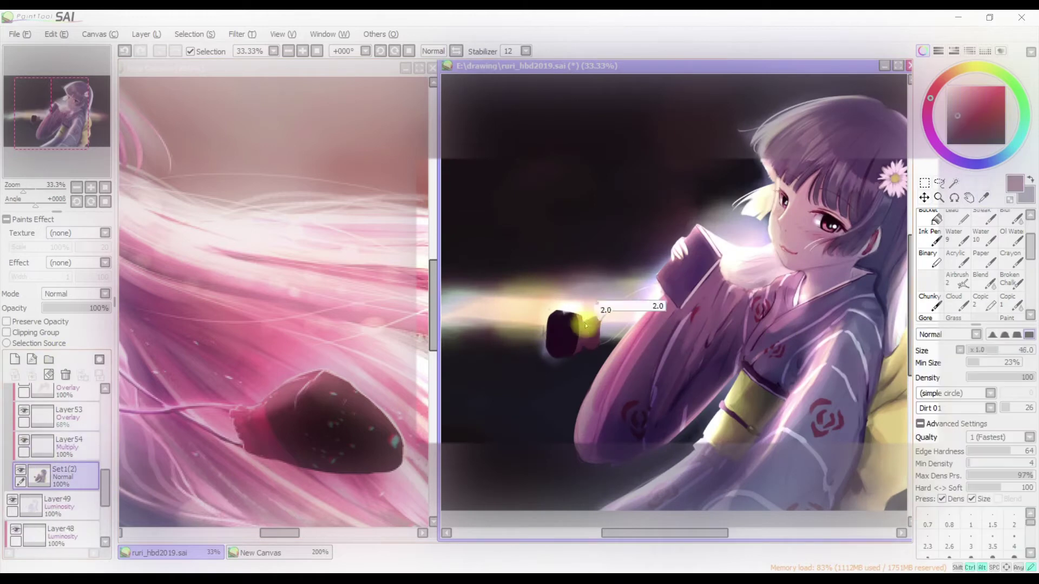
# Clean up the edge of the small far sleeve on Set1(2) with the eraser at density 51
pyautogui.scroll(1, 578, 327)
pyautogui.press('e')
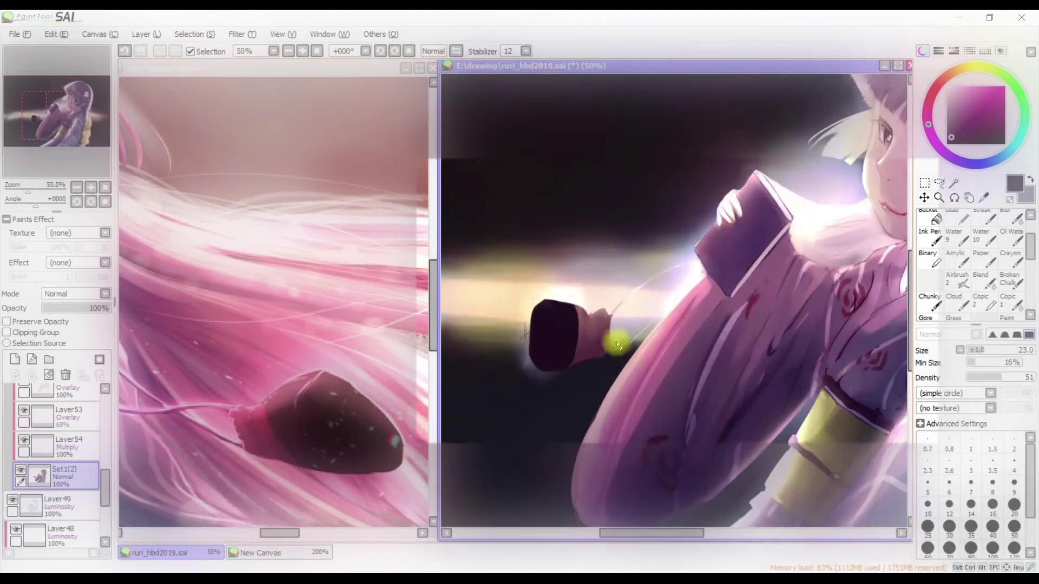
pyautogui.press('h')
pyautogui.press('h')
pyautogui.moveTo(621, 356); pyautogui.dragTo(637, 346)
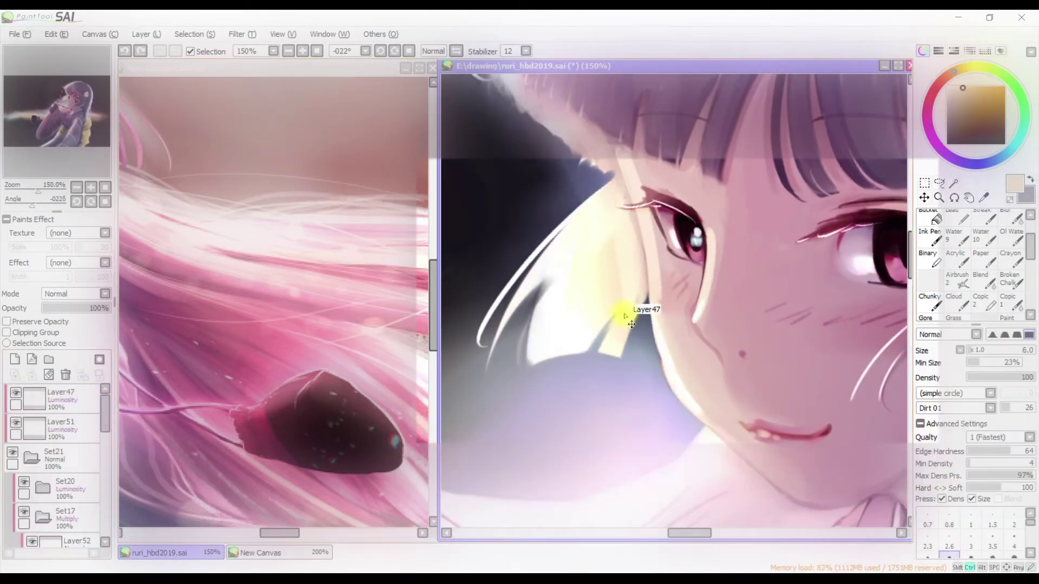
# Refine the tips of the bright cream hair lock beside the face into thin strands with a fine brush
pyautogui.moveTo(622, 308)
pyautogui.mouseDown()
pyautogui.moveTo(552, 280)
pyautogui.moveTo(564, 262)
pyautogui.moveTo(556, 273)
pyautogui.mouseUp()
pyautogui.press('h')
pyautogui.press('h')
pyautogui.press('[')
pyautogui.press('[')
pyautogui.press('[')
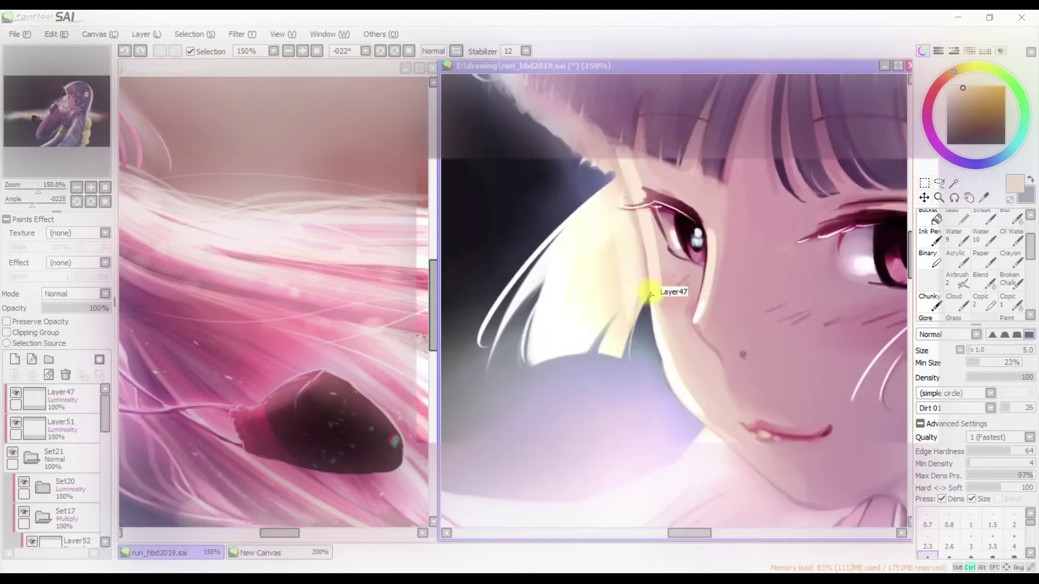
# Soften the cheek shadow beside the side hair lock on Layer54 with opacity preserved, using the soft brush at size 140
pyautogui.press('Delete')
pyautogui.scroll(-4, 652, 335)
pyautogui.scroll(1, 654, 337)
pyautogui.scroll(2, 658, 339)
pyautogui.keyDown('ctrl'); pyautogui.click(713, 365); pyautogui.keyUp('ctrl')
pyautogui.press('b')
pyautogui.keyDown('alt'); pyautogui.click(712, 399); pyautogui.keyUp('alt')
pyautogui.press(']')
pyautogui.press('p')
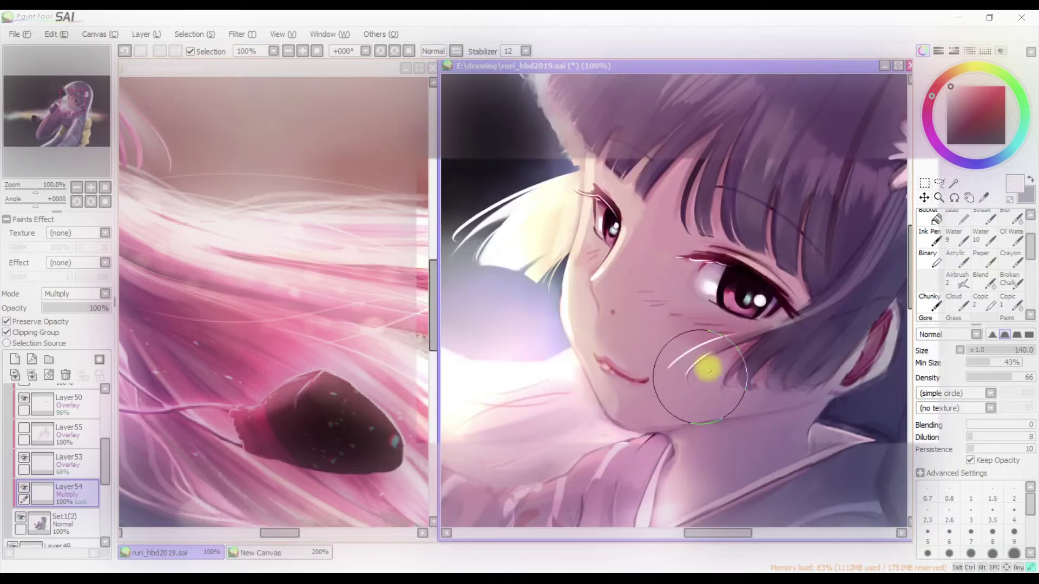
# Touch up the side hair tips in front of the ear on Set1(2) with a sampled mauve and the soft brush
pyautogui.keyDown('ctrl'); pyautogui.click(731, 364); pyautogui.keyUp('ctrl')
pyautogui.keyDown('alt'); pyautogui.click(738, 394); pyautogui.keyUp('alt')
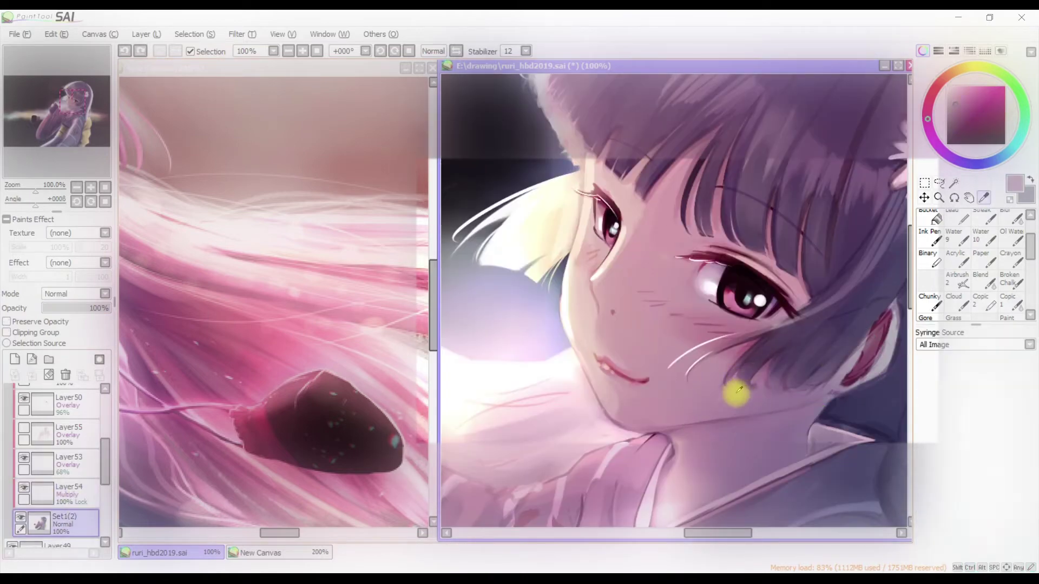
pyautogui.press('b')
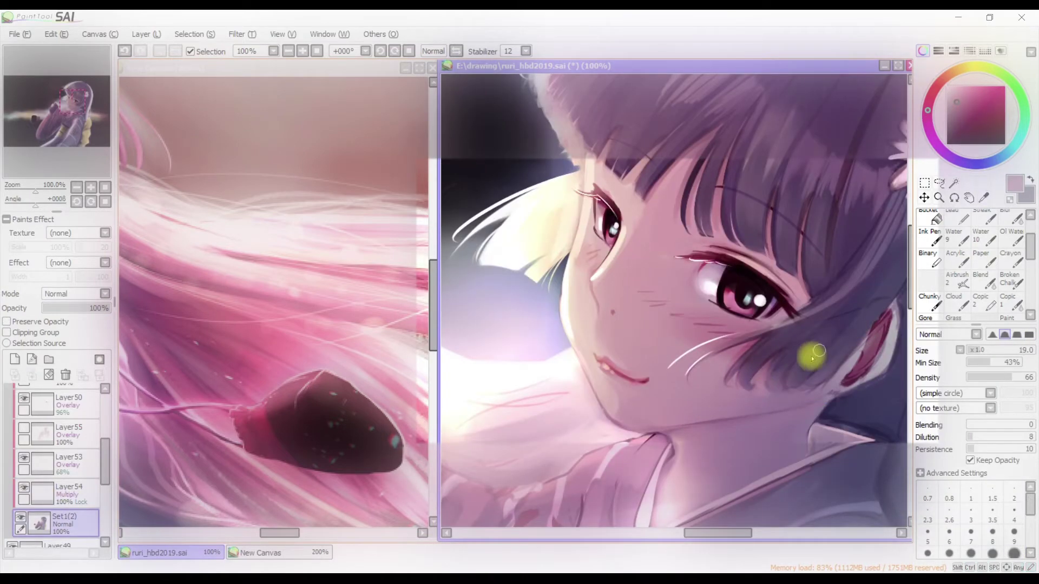
pyautogui.press('h')
pyautogui.press('[')
pyautogui.press('[')
pyautogui.press('[')
pyautogui.press('[')
pyautogui.press('[')
pyautogui.press('[')
pyautogui.press('[')
pyautogui.press('[')
# Erase excess Multiply shadow around the side hair and ear on Layer54 with the eraser at sizes 16 to 44
pyautogui.press('e')
pyautogui.keyDown('ctrl'); pyautogui.click(541, 379); pyautogui.keyUp('ctrl')
pyautogui.press('h')
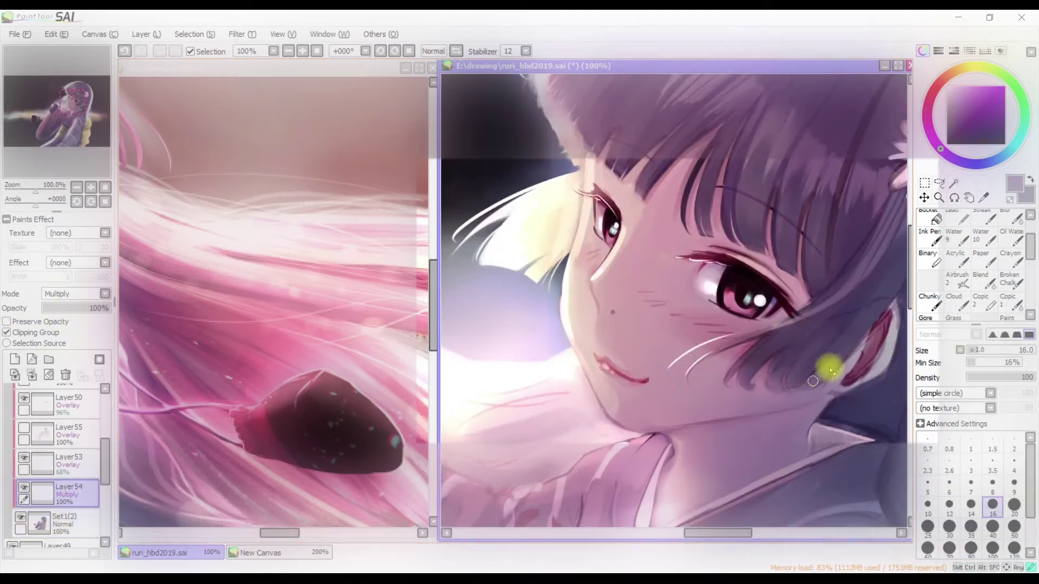
pyautogui.press('h')
pyautogui.press('h')
pyautogui.press(']')
pyautogui.press(']')
pyautogui.press(']')
pyautogui.press(']')
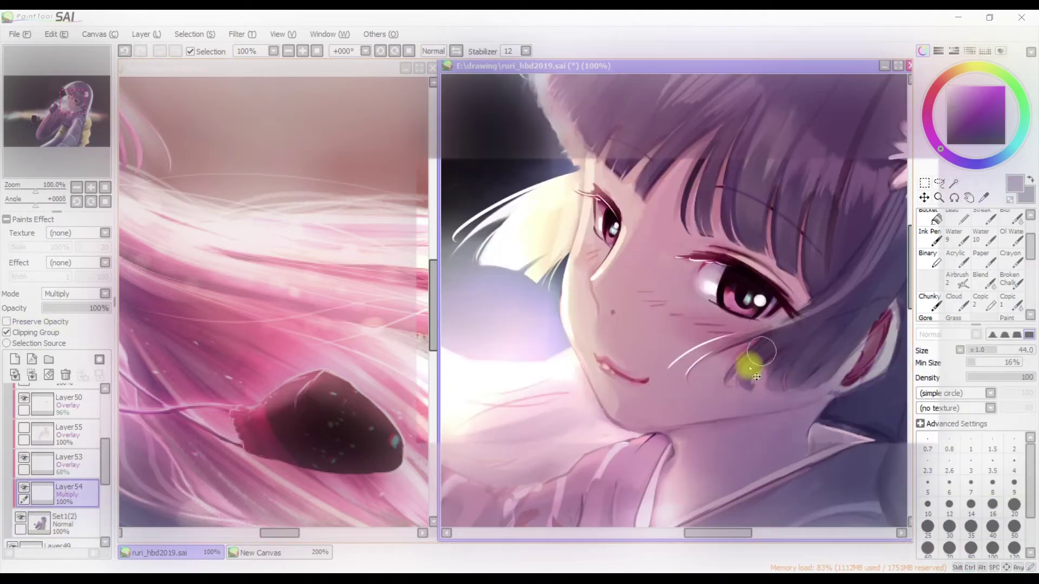
# Paint a fuller earlobe below the ear on Set1(2) with sampled skin tones, checking the shape in the mirrored view
pyautogui.keyDown('ctrl'); pyautogui.click(757, 376); pyautogui.keyUp('ctrl')
pyautogui.press('b')
pyautogui.press('h')
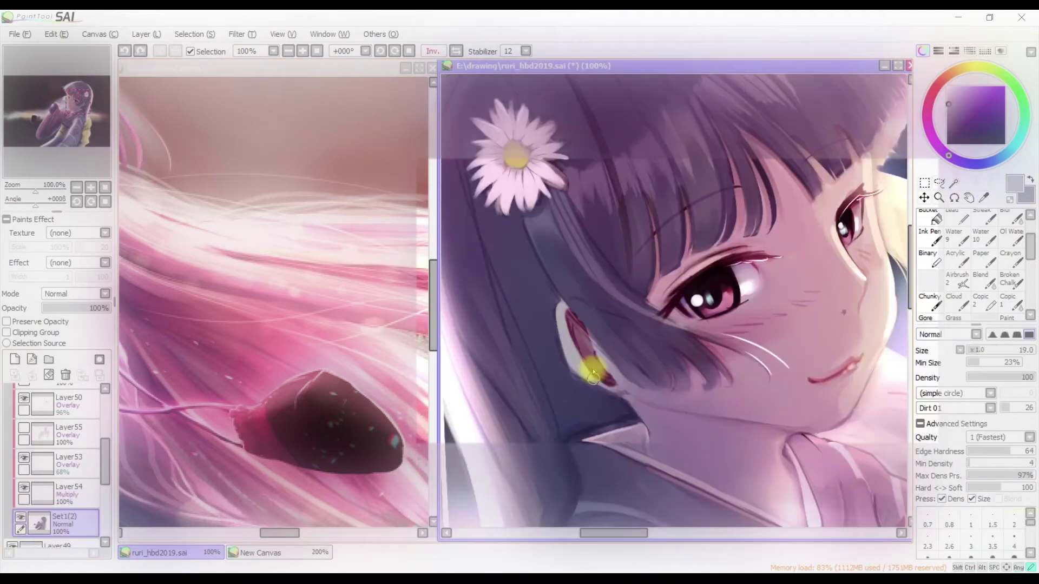
pyautogui.press('h')
pyautogui.press('[')
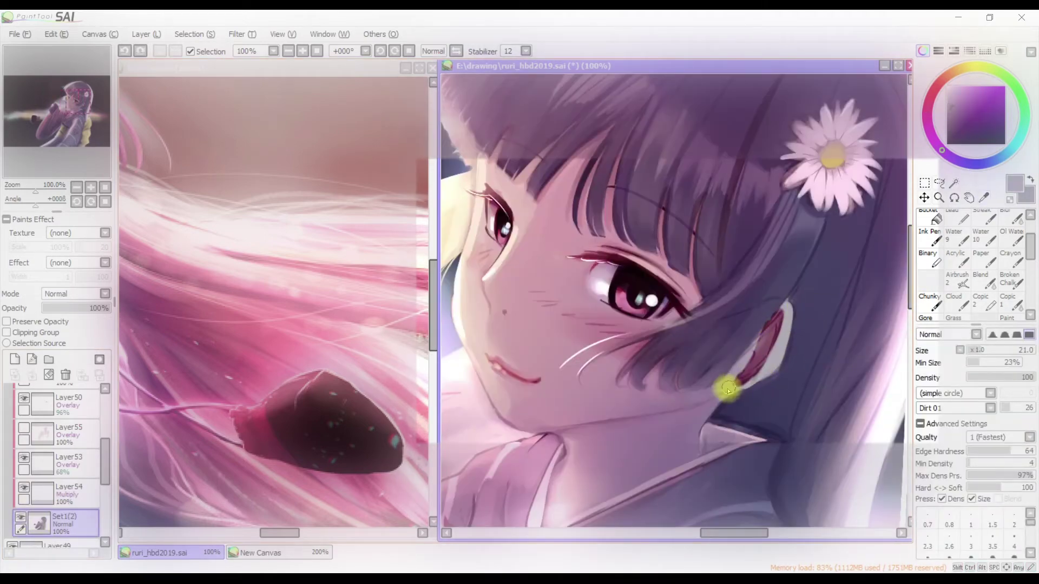
pyautogui.press('h')
pyautogui.press('h')
pyautogui.press('[')
pyautogui.press('[')
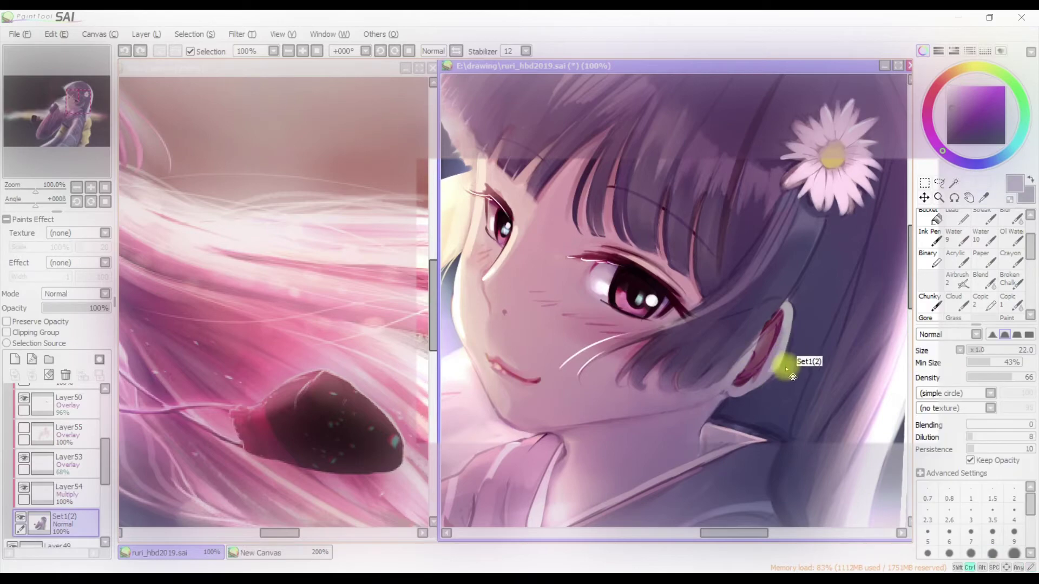
# Trim the ear's lower outline on Set1(2) with hair colour, comparing the face in normal and mirrored views
pyautogui.scroll(-4, 780, 353)
pyautogui.press(']')
pyautogui.press(']')
pyautogui.press(']')
pyautogui.scroll(2, 799, 326)
pyautogui.press('h')
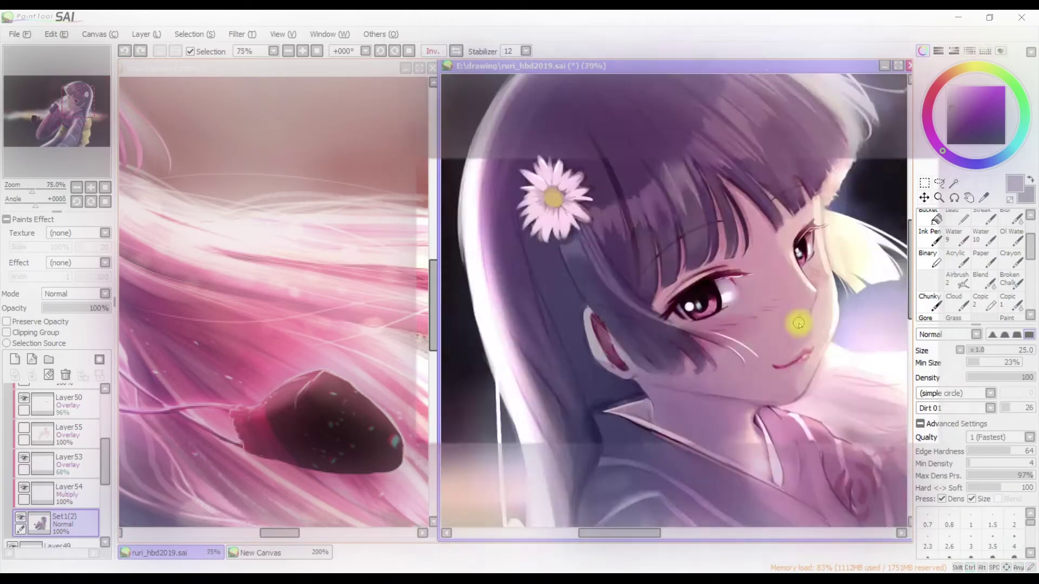
pyautogui.press('h')
pyautogui.press('b')
pyautogui.press('h')
pyautogui.press('h')
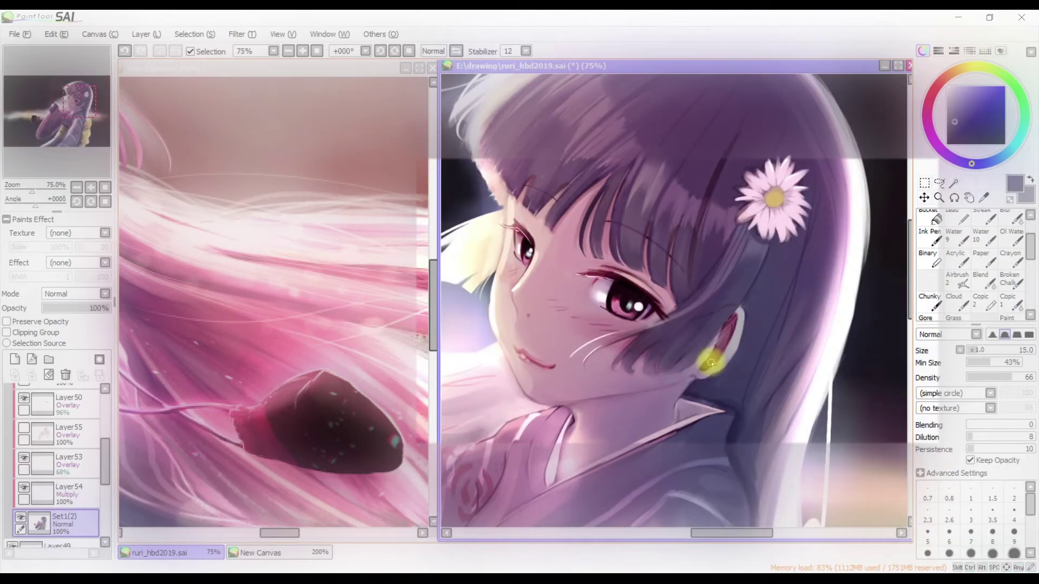
# Rework the earlobe on Set1(2) with a sampled lilac skin tone, using the Dirt 01 brush at size 18
pyautogui.click(23, 403)
pyautogui.press('e')
pyautogui.keyDown('ctrl'); pyautogui.click(742, 334); pyautogui.keyUp('ctrl')
pyautogui.press('n')
pyautogui.keyDown('alt'); pyautogui.click(752, 341); pyautogui.keyUp('alt')
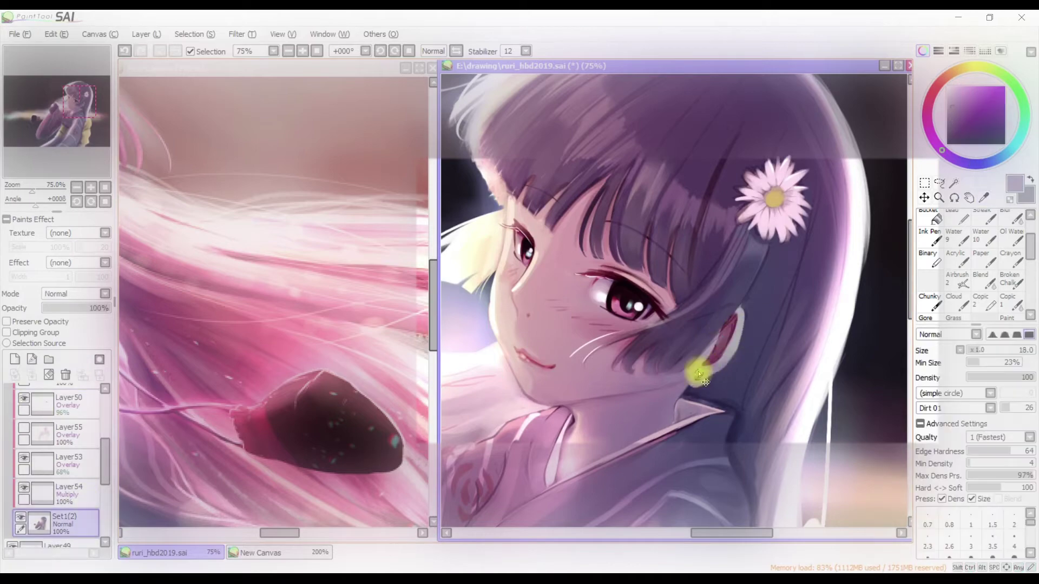
pyautogui.press('b')
pyautogui.moveTo(695, 371)
pyautogui.mouseDown()
pyautogui.moveTo(786, 338)
pyautogui.moveTo(679, 299)
pyautogui.mouseUp()
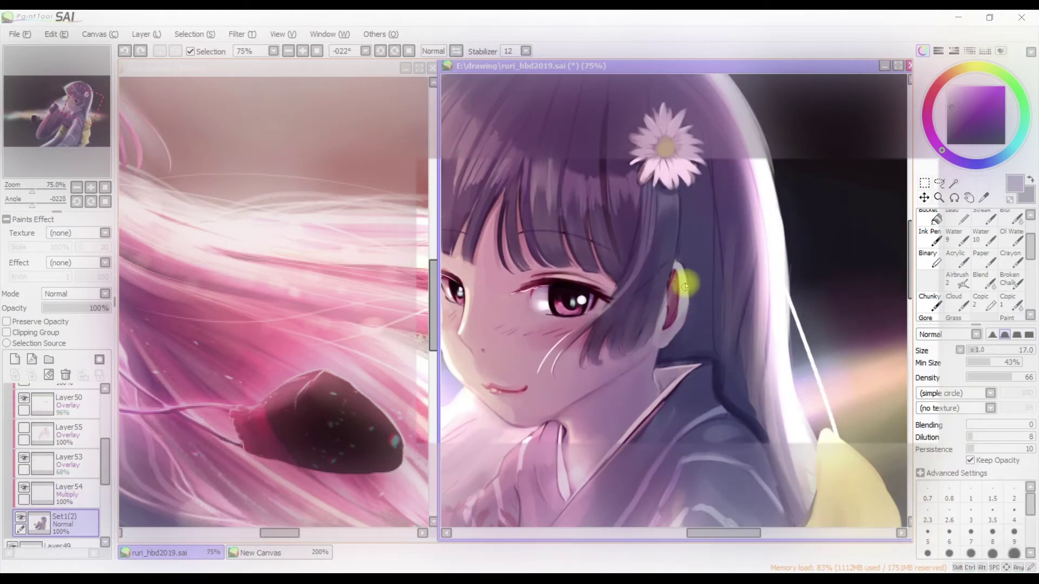
# Adjust the edge between the earlobe and the hair on Set1(2), undo the last stroke, and check the whole head
pyautogui.press('n')
pyautogui.keyDown('alt'); pyautogui.click(665, 352); pyautogui.keyUp('alt')
pyautogui.moveTo(666, 352); pyautogui.dragTo(725, 315)
pyautogui.hotkey('ctrl', 'z')
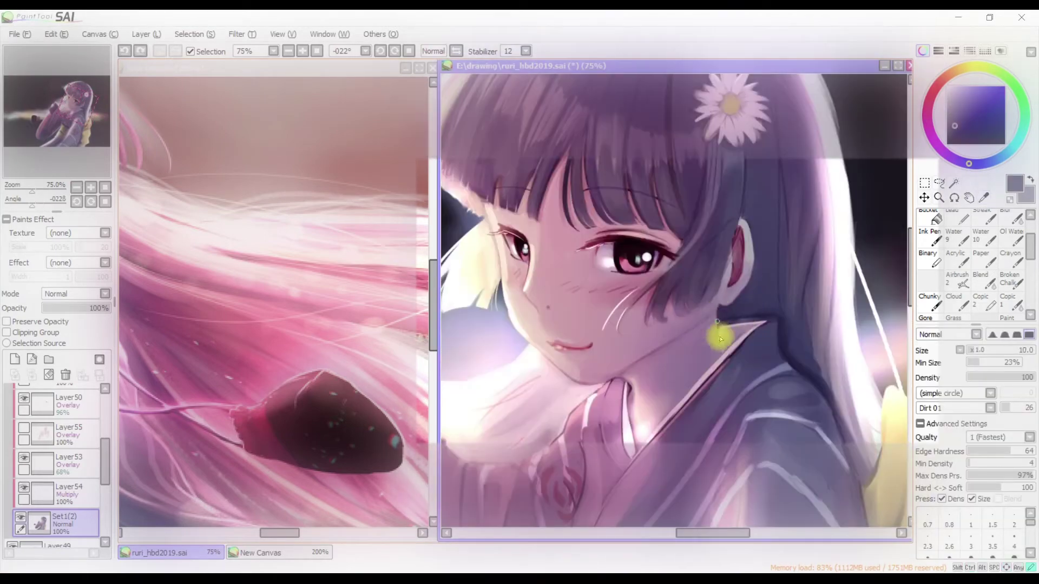
pyautogui.scroll(-2, 810, 301)
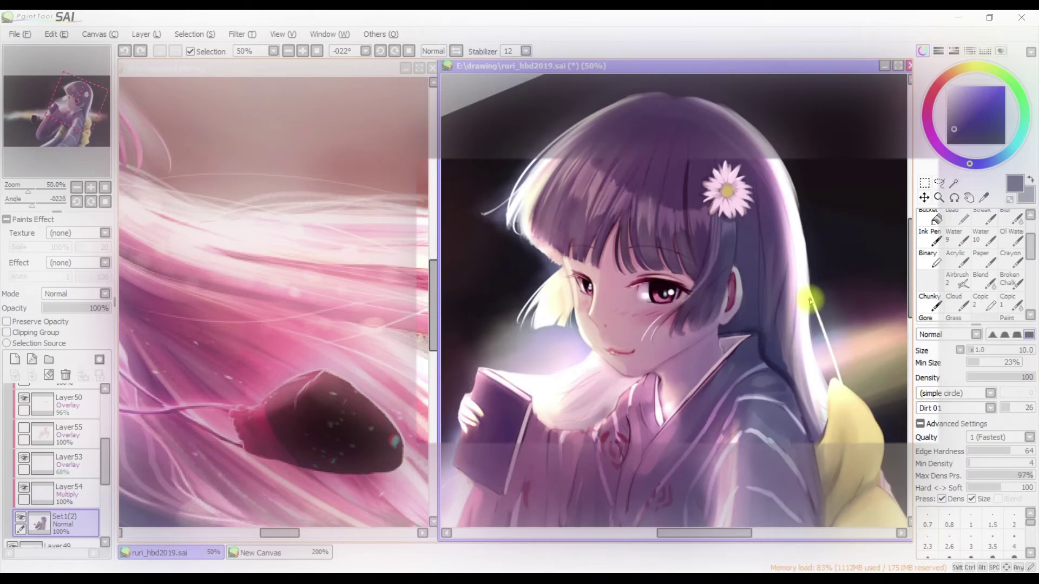
pyautogui.scroll(1, 810, 301)
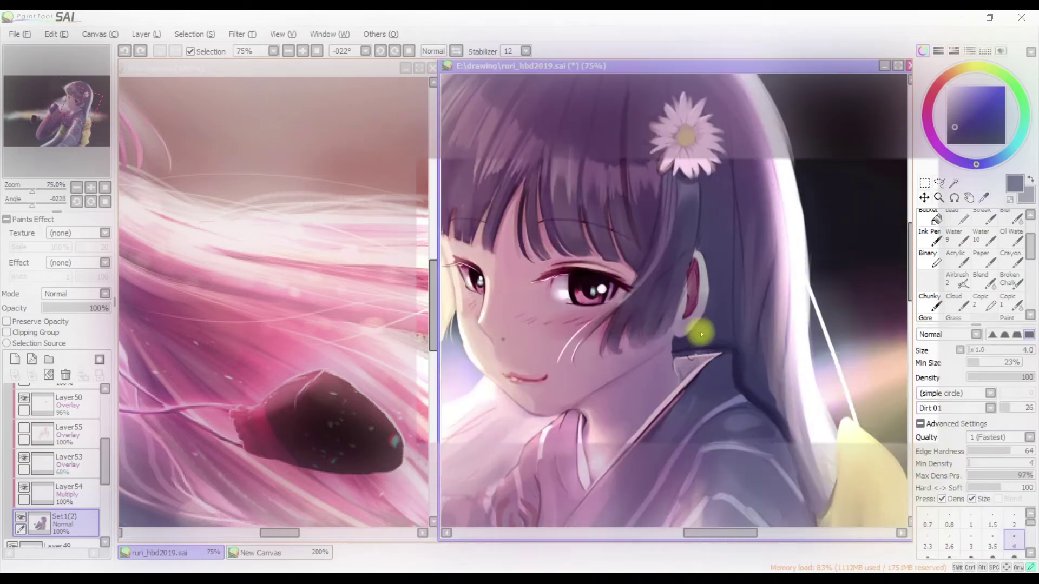
# Refine the neck and hair edge between the earlobe and the kimono collar on Set1(2) with sampled colours
pyautogui.keyDown('alt'); pyautogui.click(681, 371); pyautogui.keyUp('alt')
pyautogui.press('h')
pyautogui.press('h')
pyautogui.moveTo(675, 338)
pyautogui.mouseDown()
pyautogui.moveTo(682, 354)
pyautogui.moveTo(673, 324)
pyautogui.mouseUp()
pyautogui.press(']')
pyautogui.press(']')
pyautogui.moveTo(703, 290); pyautogui.dragTo(733, 263)
pyautogui.press('h')
pyautogui.press('n')
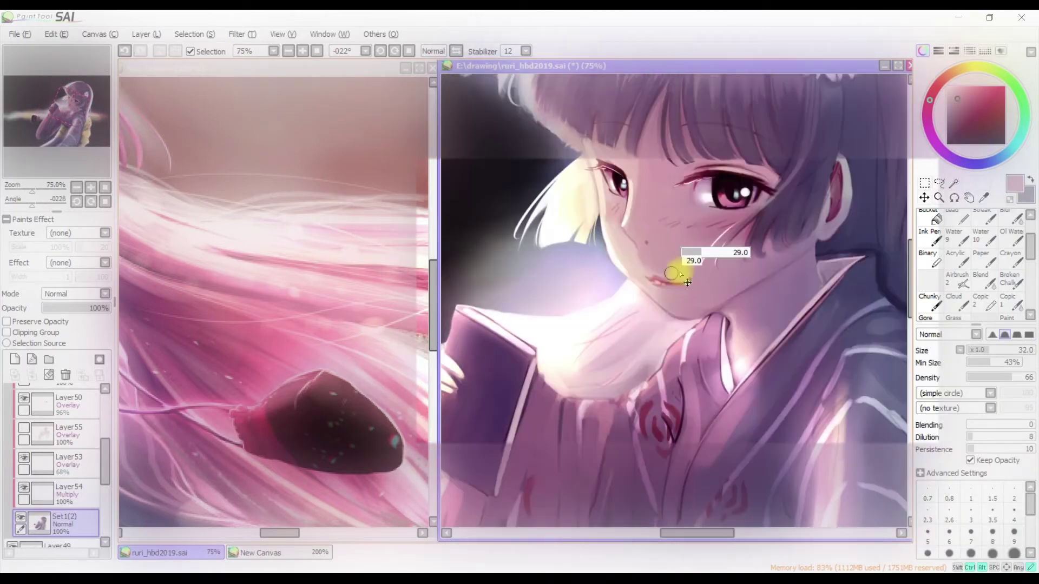
# Smooth the skin shading around the nose and cheek on Set1(2) with the soft brush at size 38 and a blending brush at density 16
pyautogui.press('h')
pyautogui.press('b')
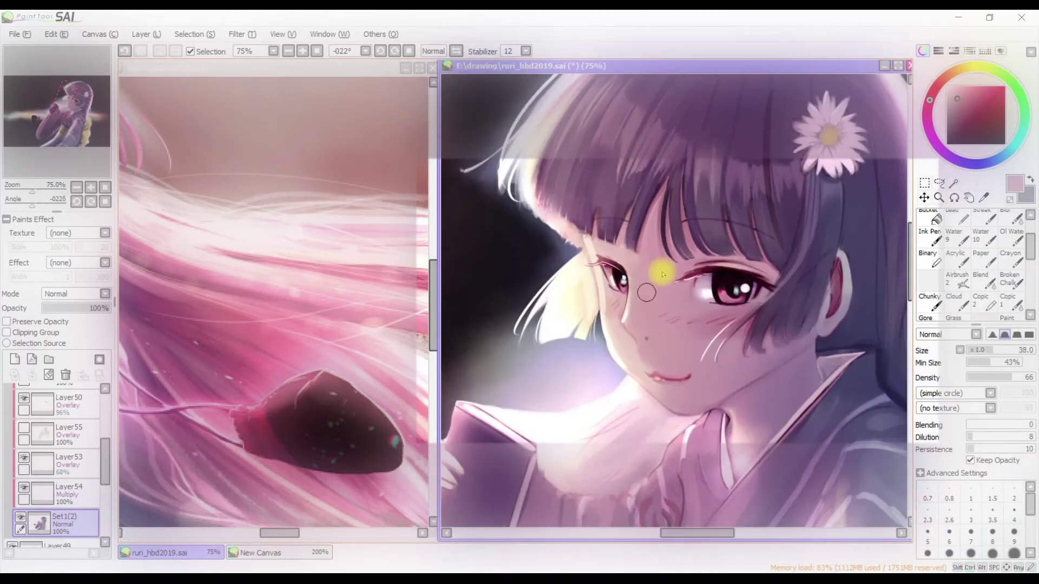
pyautogui.press('h')
pyautogui.press('h')
pyautogui.press('h')
pyautogui.keyDown('ctrl'); pyautogui.click(738, 300); pyautogui.keyUp('ctrl')
pyautogui.press('h')
pyautogui.press('h')
pyautogui.press('h')
pyautogui.keyDown('ctrl'); pyautogui.click(599, 241); pyautogui.keyUp('ctrl')
pyautogui.press('n')
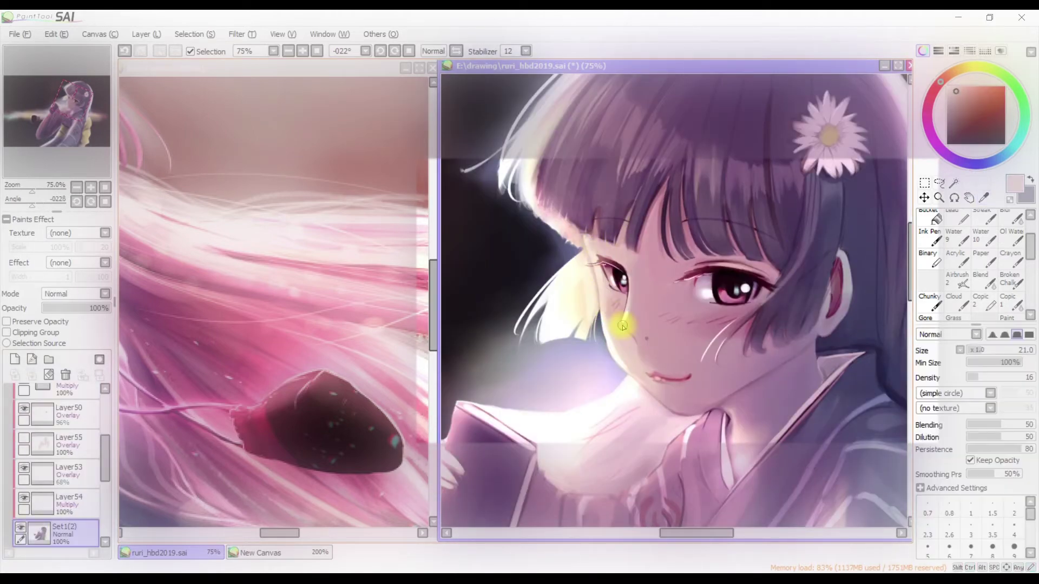
# Clean up the line art around the mouth on Layer39 with the eraser at size 22
pyautogui.scroll(-2, 622, 327)
pyautogui.keyDown('ctrl'); pyautogui.click(622, 327); pyautogui.keyUp('ctrl')
pyautogui.scroll(3, 622, 326)
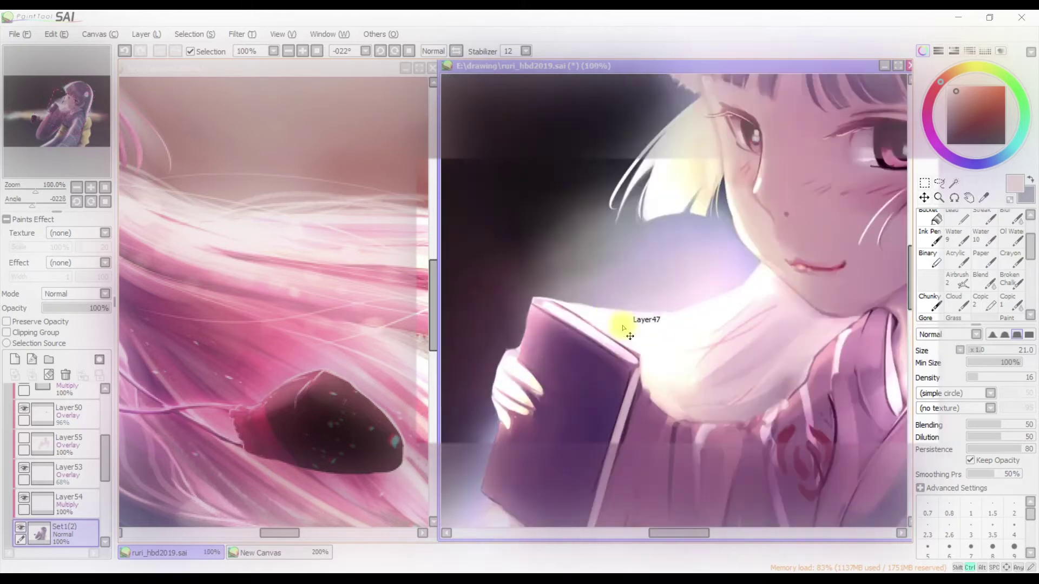
pyautogui.press('b')
pyautogui.keyDown('ctrl'); pyautogui.click(759, 259); pyautogui.keyUp('ctrl')
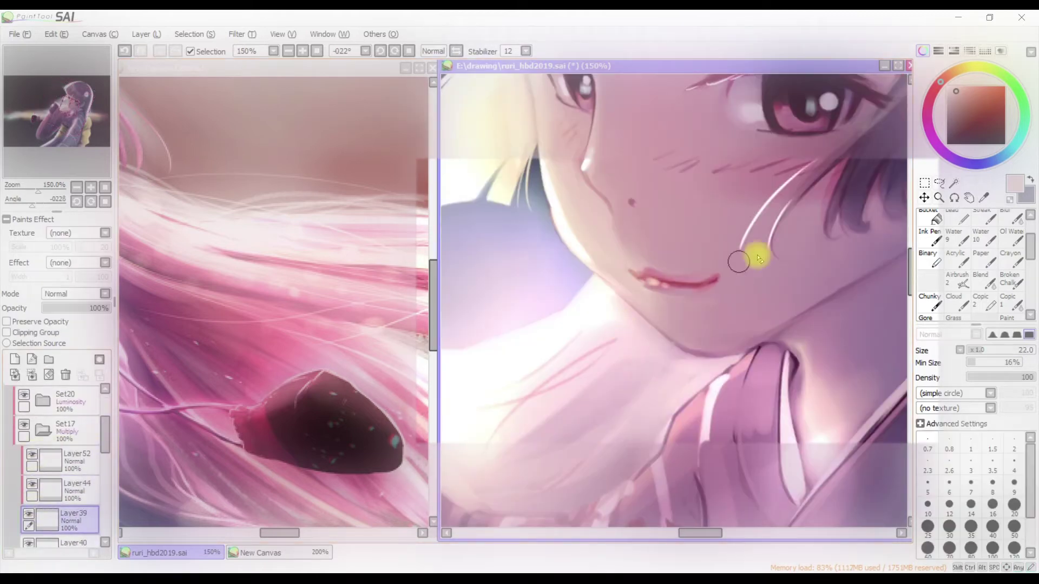
pyautogui.scroll(2, 54, 466)
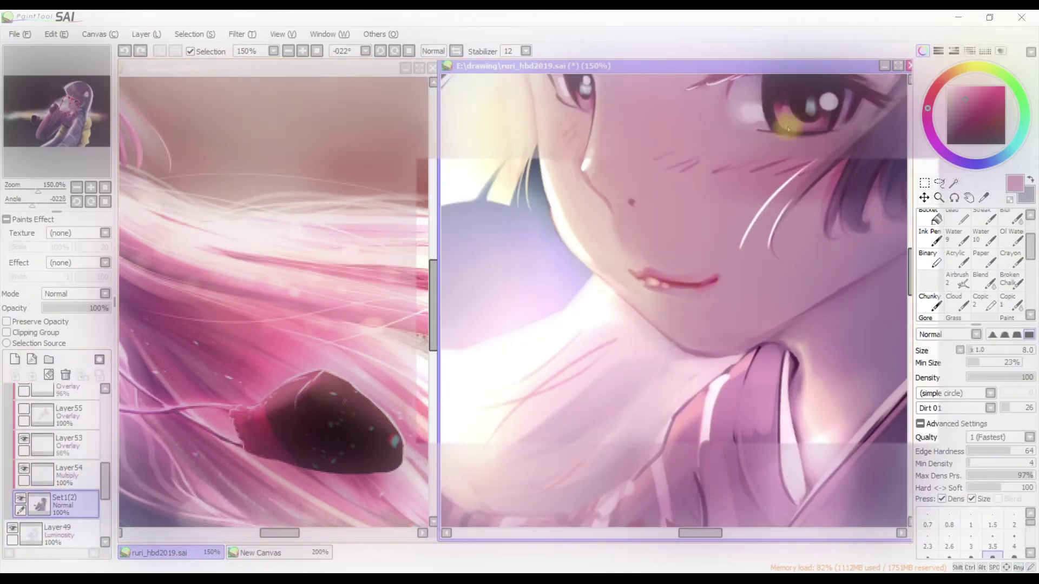
# Repaint the mouth line and its corner in dark brownish red on Set1(2) with the soft brush at sizes 4 and 3, checking it mirrored
pyautogui.click(24, 461)
pyautogui.keyDown('alt'); pyautogui.click(765, 132); pyautogui.keyUp('alt')
pyautogui.keyDown('alt'); pyautogui.click(724, 274); pyautogui.keyUp('alt')
pyautogui.press('b')
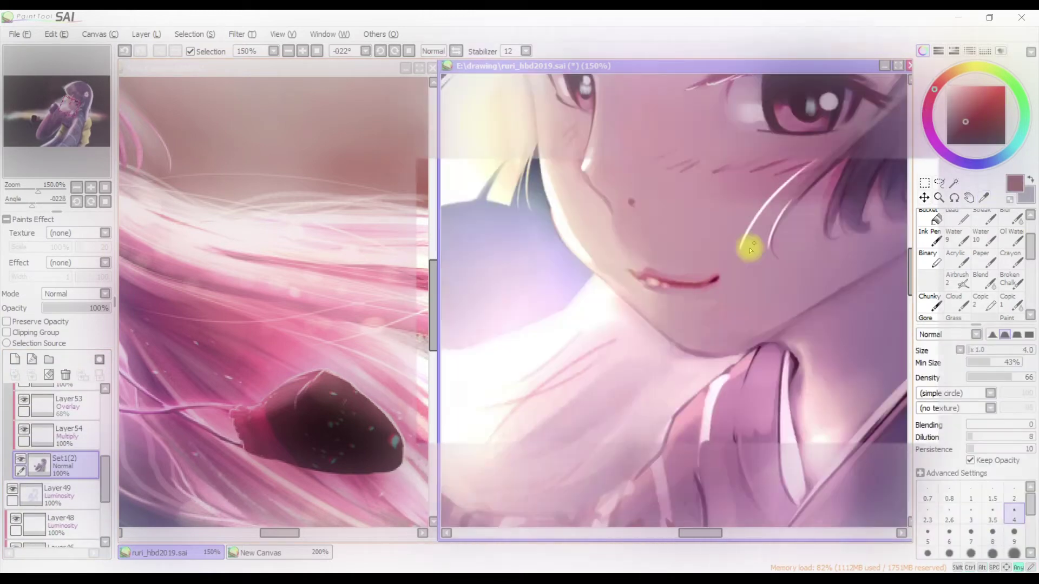
pyautogui.press(']')
pyautogui.press('h')
pyautogui.press(']')
pyautogui.press(']')
pyautogui.press(']')
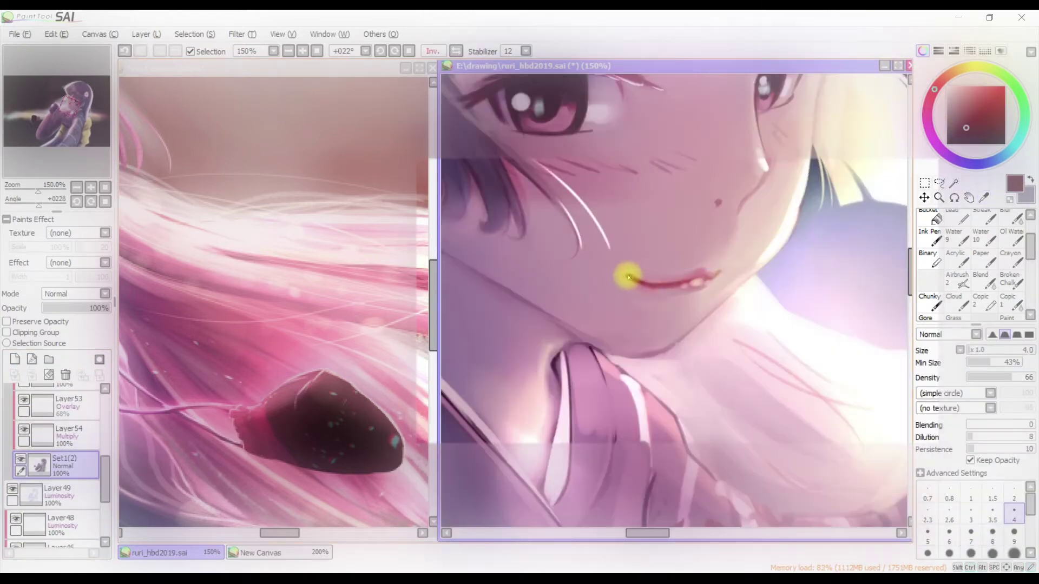
pyautogui.press('h')
pyautogui.press('h')
pyautogui.press('h')
pyautogui.press('[')
pyautogui.scroll(3, 805, 216)
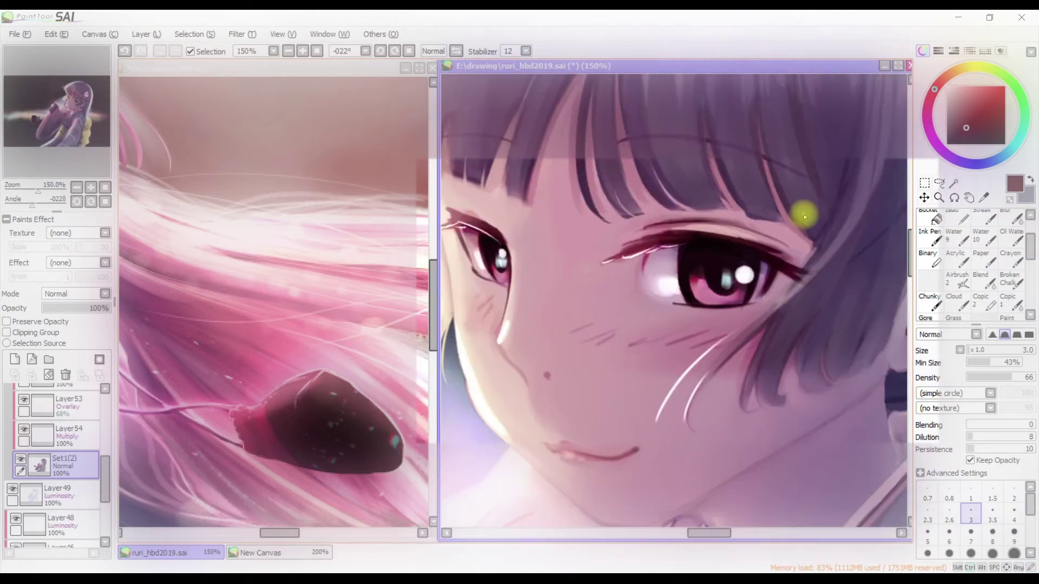
# Dot a dark brownish beauty mark below the outer corner of the larger eye on Layer39 with the brush at size 7
pyautogui.scroll(-2, 804, 216)
pyautogui.keyDown('ctrl'); pyautogui.keyDown('shift'); pyautogui.click(806, 227); pyautogui.keyUp('shift'); pyautogui.keyUp('ctrl')
pyautogui.press('e')
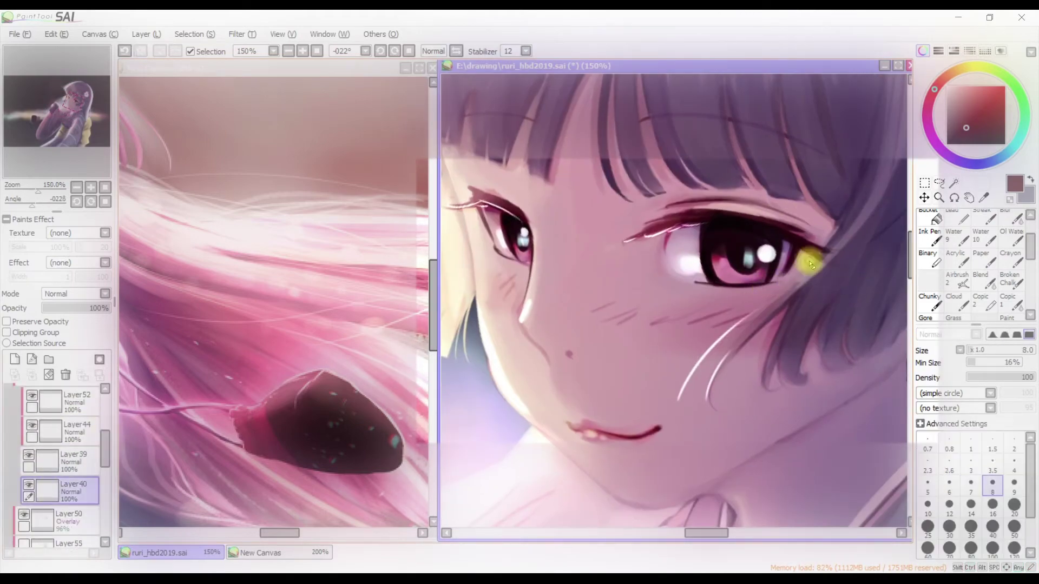
pyautogui.press('b')
pyautogui.keyDown('ctrl'); pyautogui.keyDown('shift'); pyautogui.click(810, 264); pyautogui.keyUp('shift'); pyautogui.keyUp('ctrl')
pyautogui.scroll(-2, 795, 287)
pyautogui.scroll(3, 817, 281)
pyautogui.scroll(-1, 823, 263)
pyautogui.scroll(-2, 791, 263)
pyautogui.scroll(2, 819, 232)
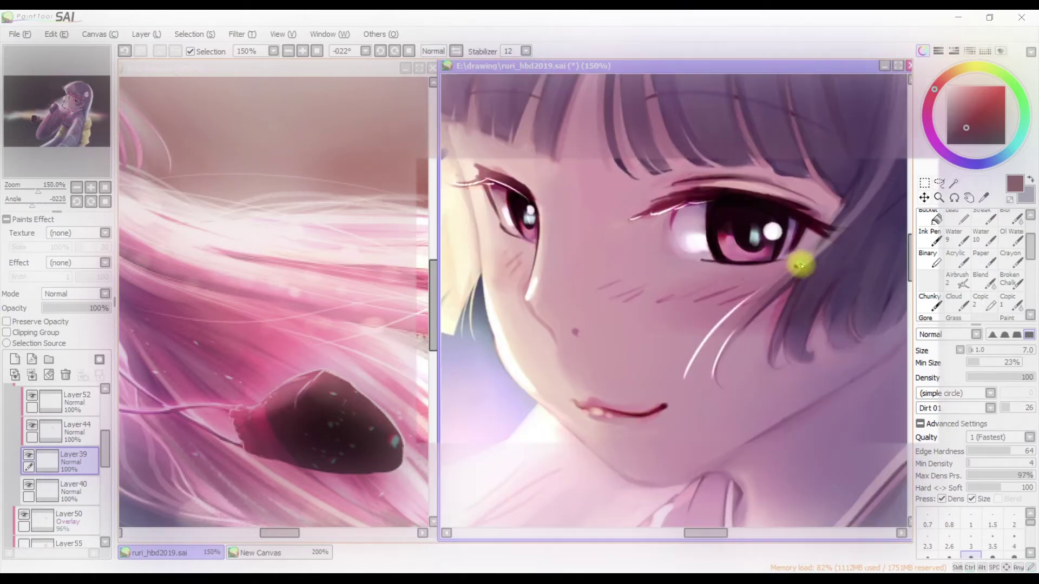
pyautogui.scroll(-3, 797, 268)
pyautogui.scroll(2, 837, 248)
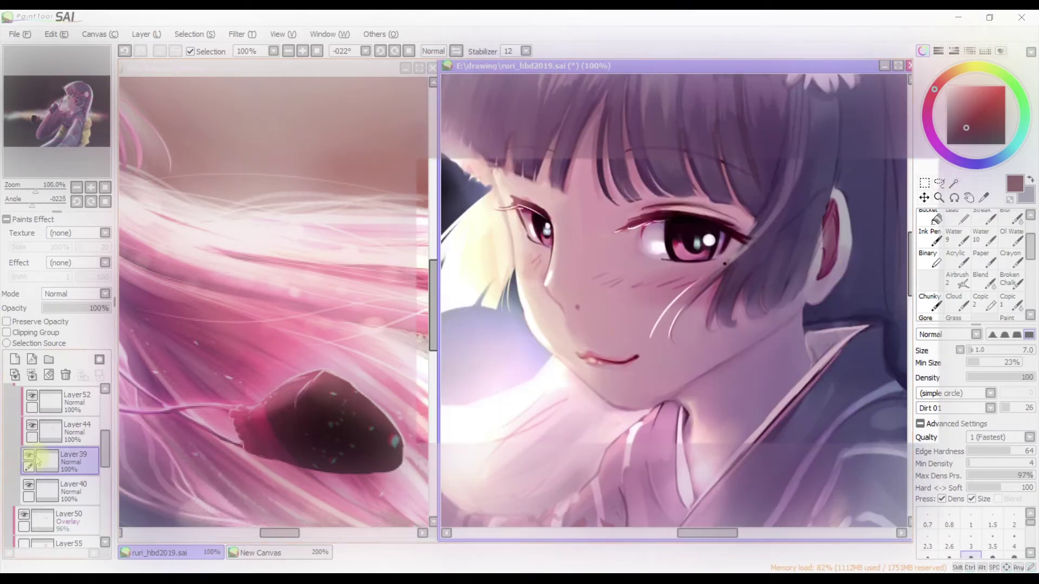
pyautogui.scroll(1, 539, 296)
pyautogui.scroll(-1, 557, 175)
pyautogui.scroll(1, 585, 178)
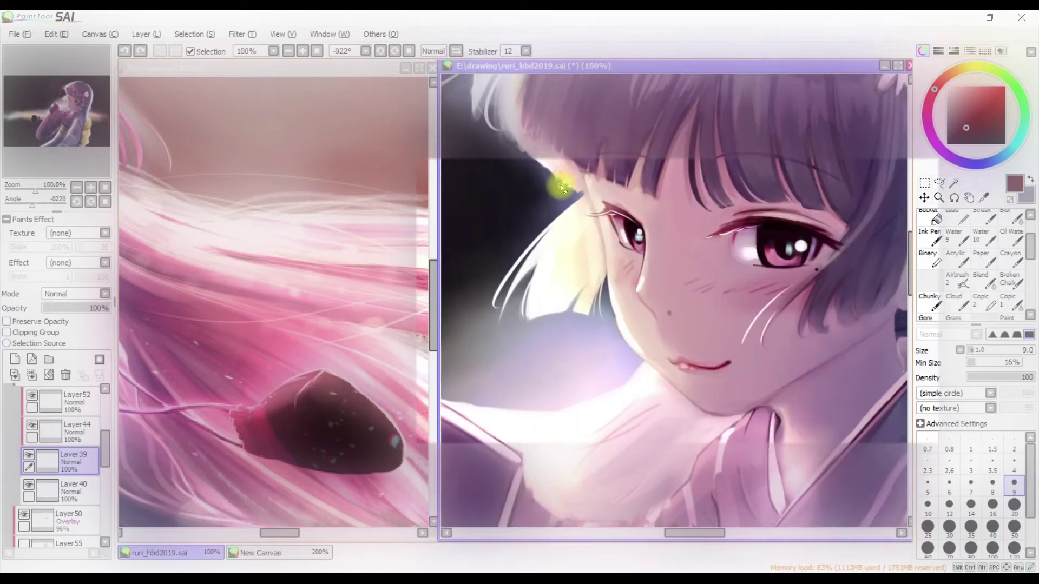
pyautogui.scroll(1, 611, 200)
pyautogui.scroll(-1, 682, 235)
pyautogui.scroll(1, 579, 243)
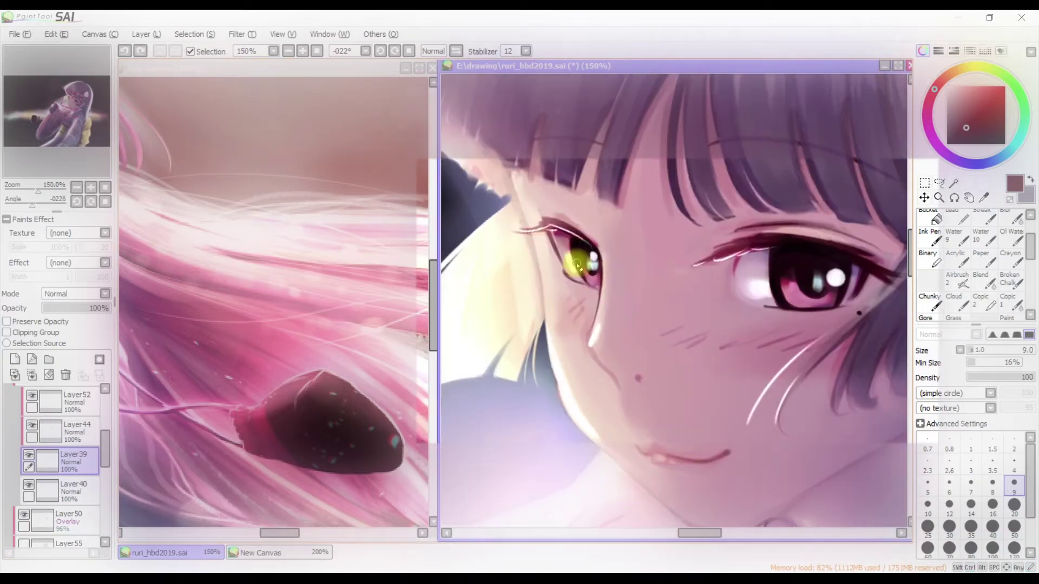
# Try to sketch a new eyebrow line above the larger eye on Layer39 with the brush at size 4, checking it mirrored
pyautogui.keyDown('ctrl'); pyautogui.keyDown('alt'); pyautogui.click(550, 217); pyautogui.keyUp('alt'); pyautogui.keyUp('ctrl')
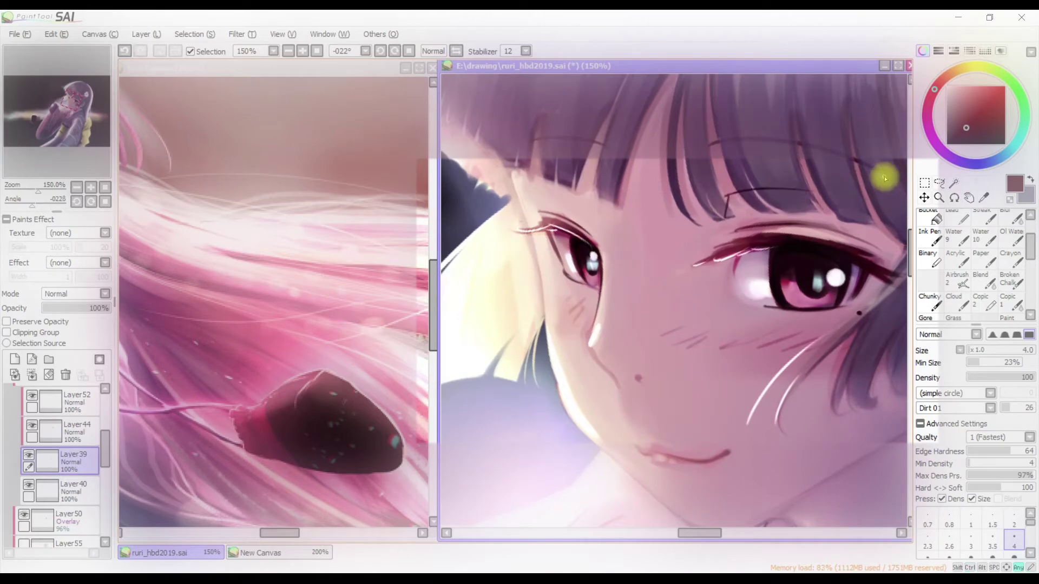
pyautogui.scroll(-1, 823, 198)
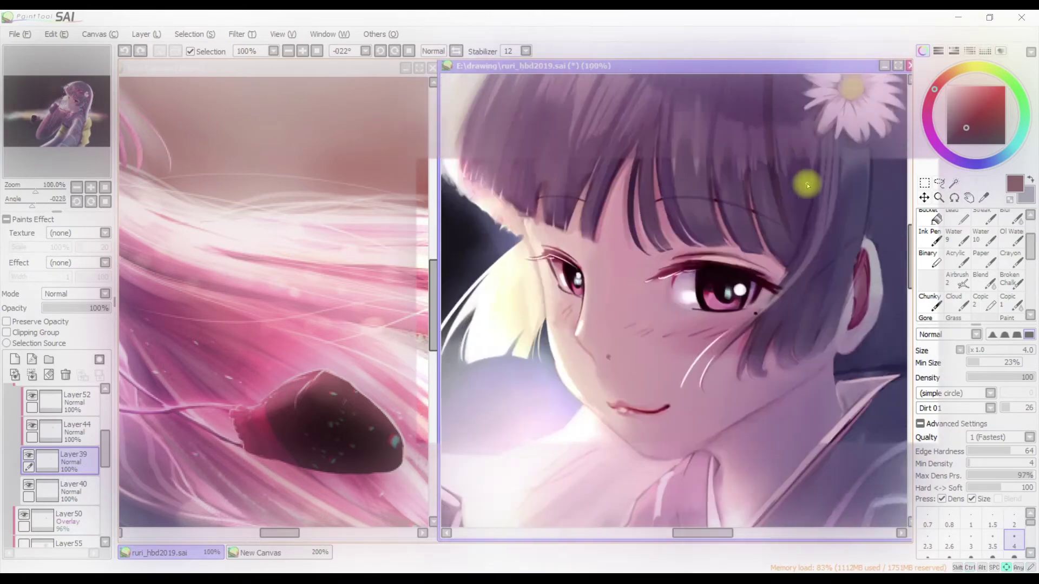
pyautogui.press('h')
pyautogui.press('h')
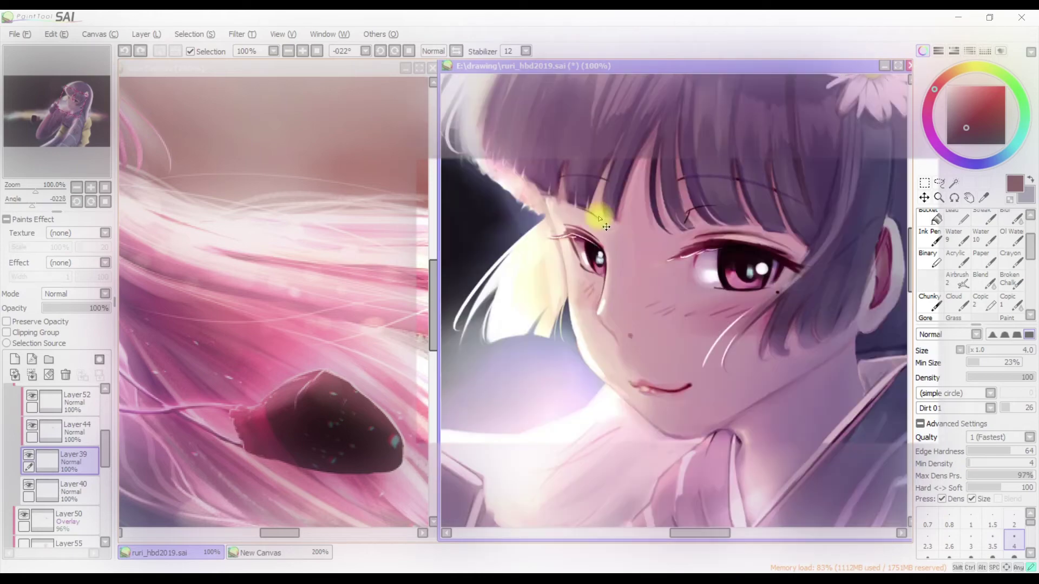
pyautogui.scroll(-1, 577, 214)
pyautogui.moveTo(715, 215); pyautogui.dragTo(695, 211)
pyautogui.hotkey('ctrl', 'z')
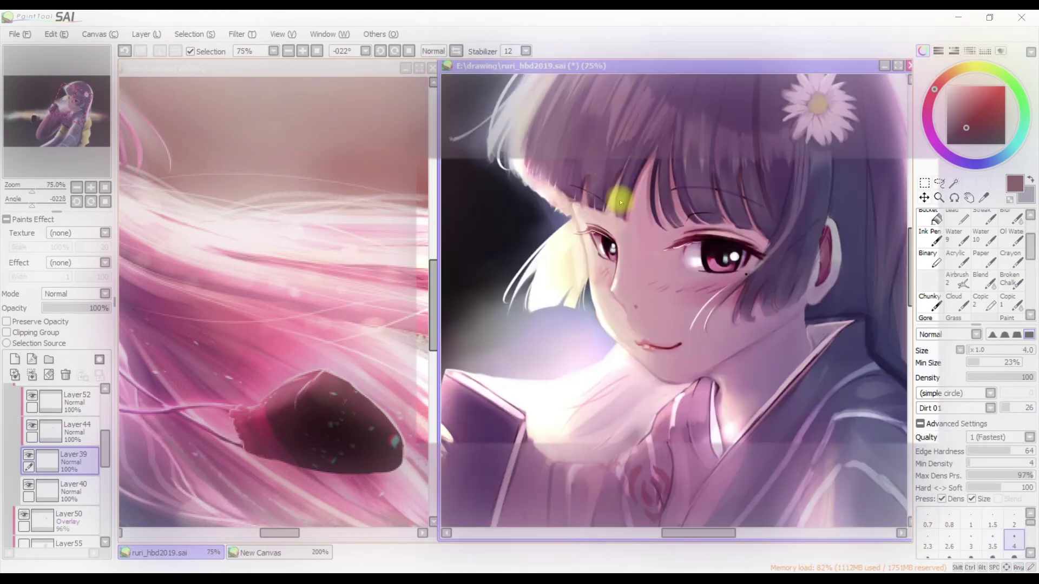
# Try to redraw both eyebrow lines across the fringe on Layer39 with the size 4 brush and the eraser at size 42
pyautogui.press('e')
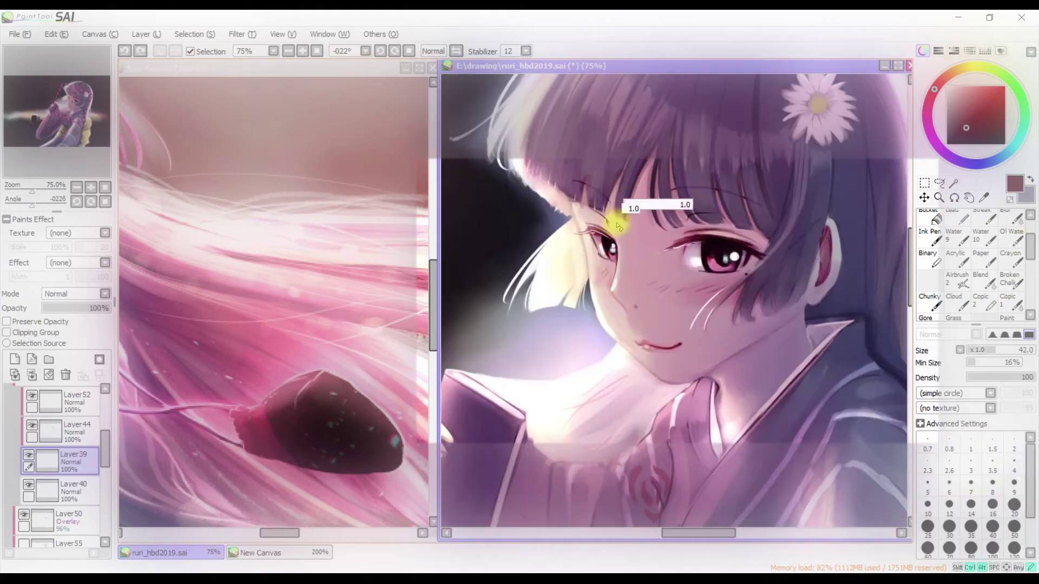
pyautogui.scroll(2, 630, 215)
pyautogui.press('h')
pyautogui.press('h')
pyautogui.hotkey('ctrl', 'z')
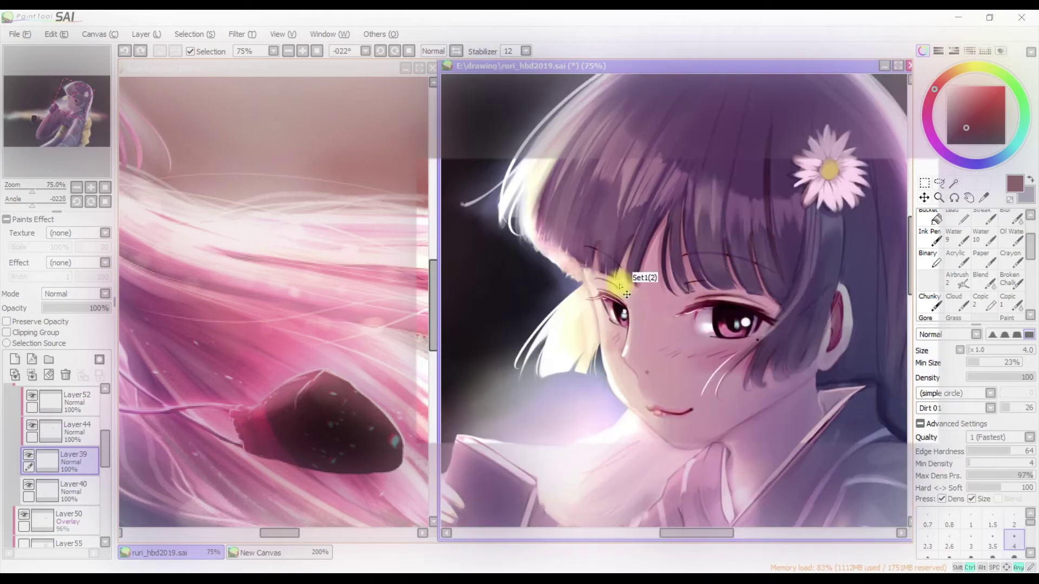
pyautogui.moveTo(724, 185); pyautogui.dragTo(598, 250)
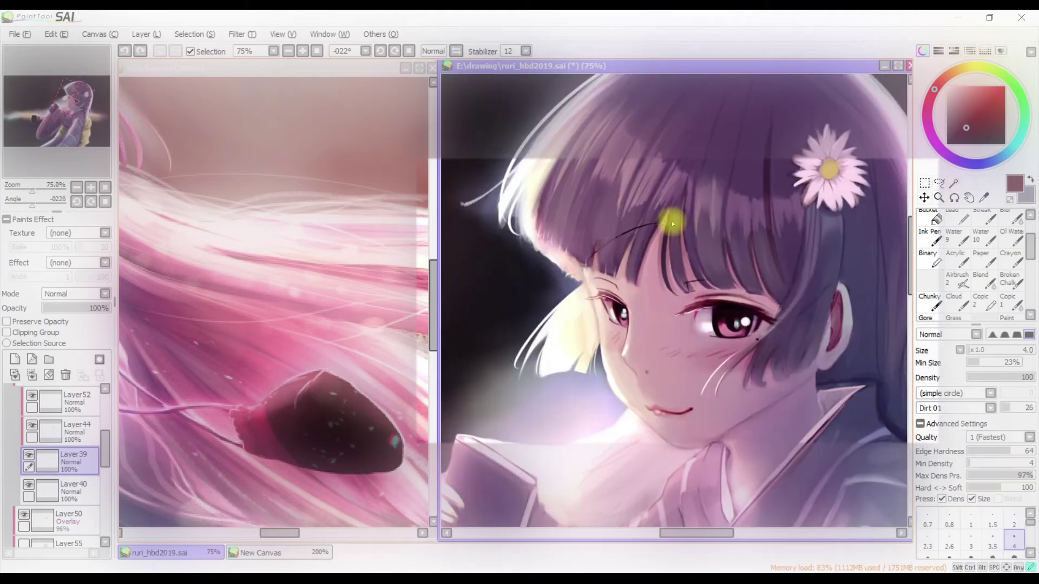
pyautogui.hotkey('ctrl', 'z')
# Examine the balance of the face and eyebrows in mirrored and normal view
pyautogui.scroll(-2, 695, 244)
pyautogui.press('h')
pyautogui.press('h')
pyautogui.scroll(-1, 699, 247)
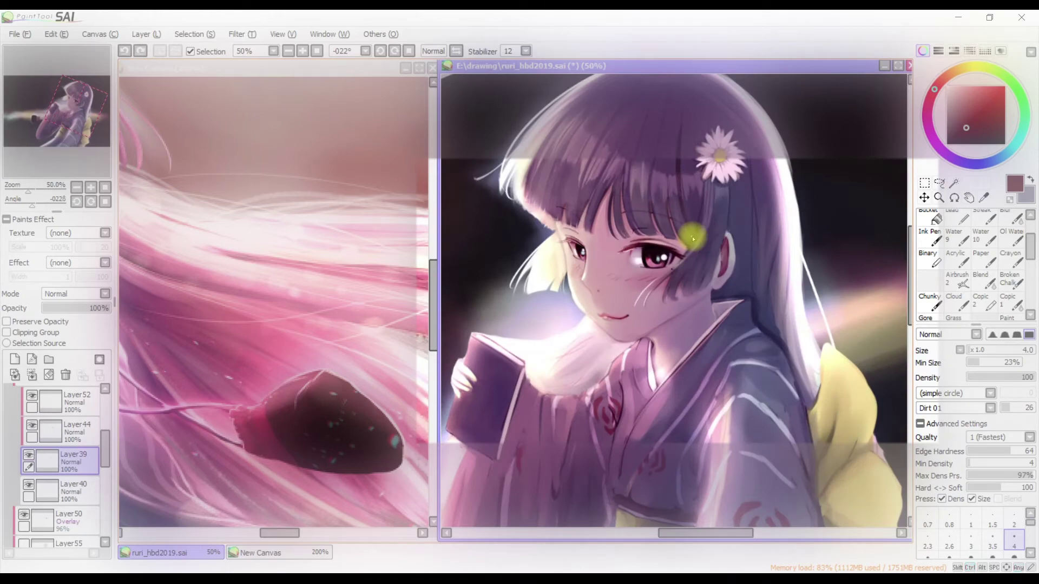
pyautogui.scroll(1, 693, 238)
pyautogui.press('h')
pyautogui.press('h')
pyautogui.press('h')
pyautogui.press('h')
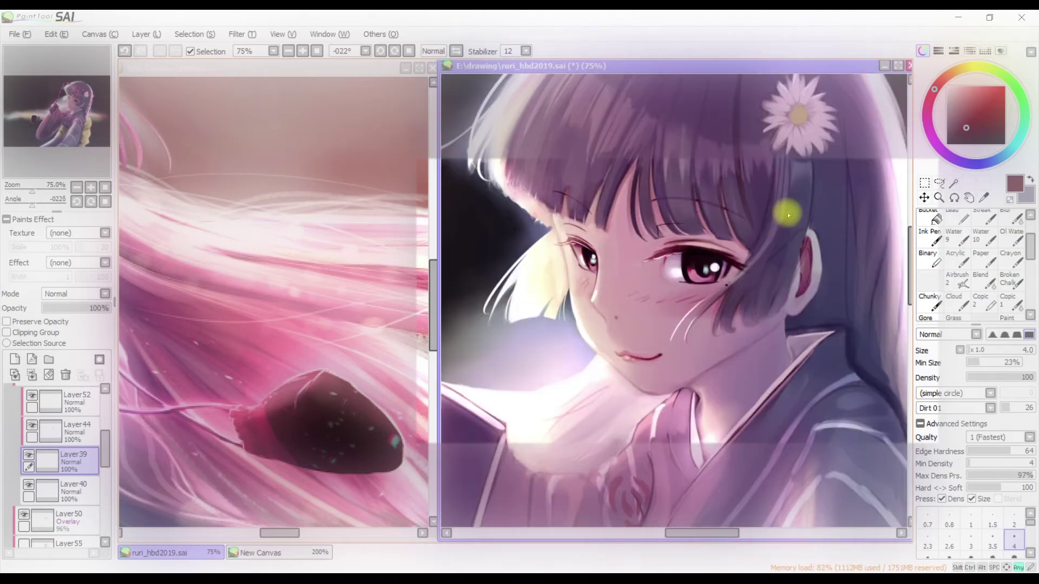
# Tint the line art around the eyes and eyebrows on clipped Layer52 in light mauve at size 20, and save the file
pyautogui.press('b')
pyautogui.press('e')
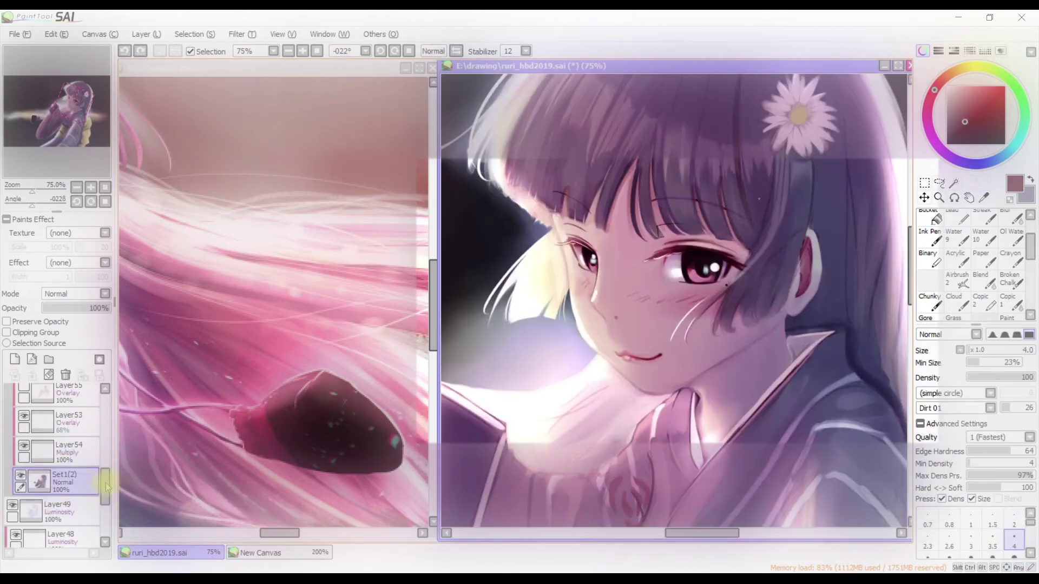
pyautogui.scroll(5, 60, 465)
pyautogui.click(53, 422)
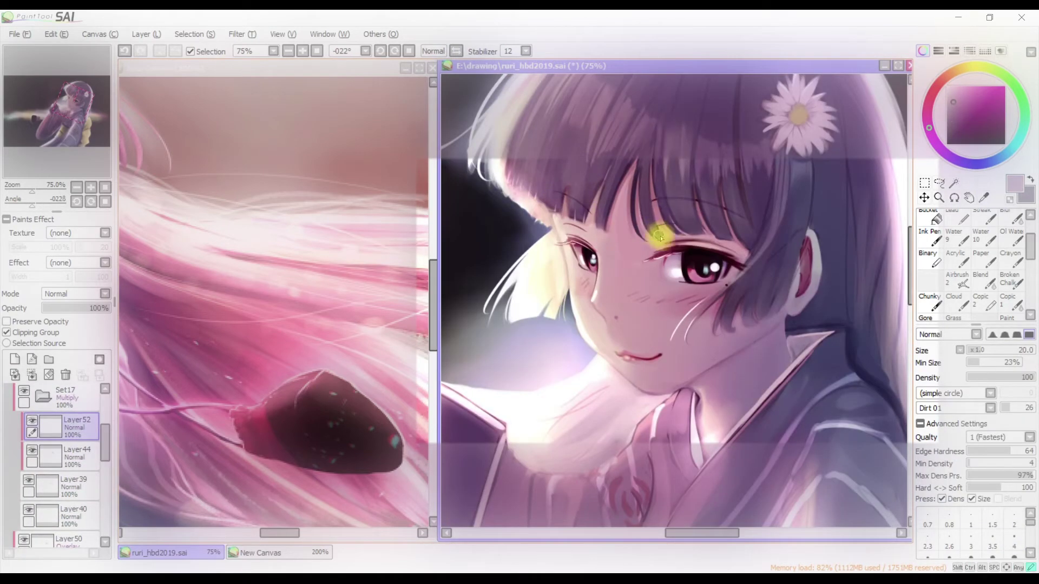
pyautogui.scroll(-3, 655, 233)
pyautogui.press('Home')
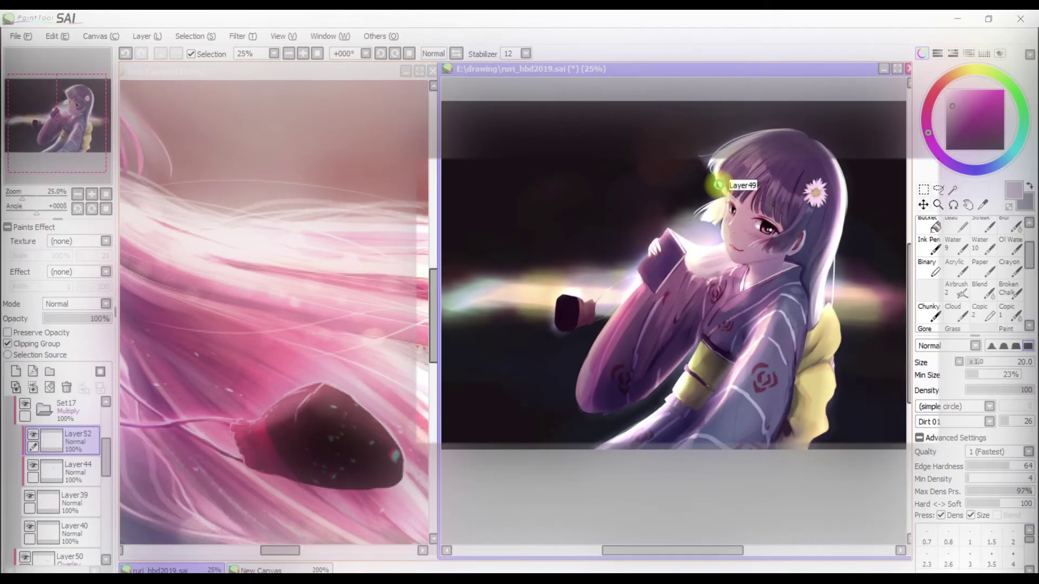
pyautogui.hotkey('ctrl', 's')
# Refine the fringe strands on Set1(2) in a sampled muted purple with the brush at sizes 9 and 8
pyautogui.click(24, 395)
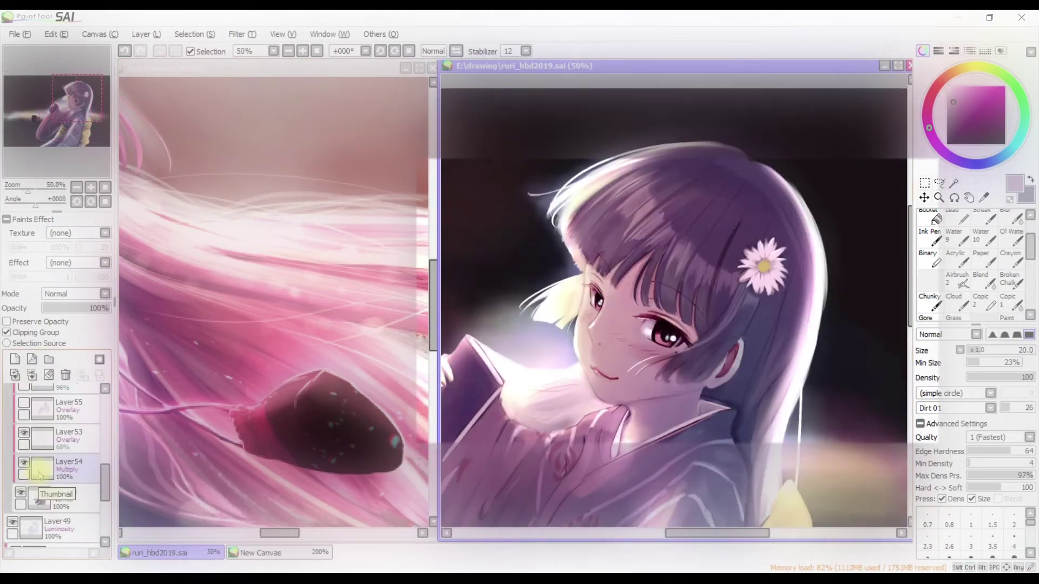
pyautogui.click(39, 466)
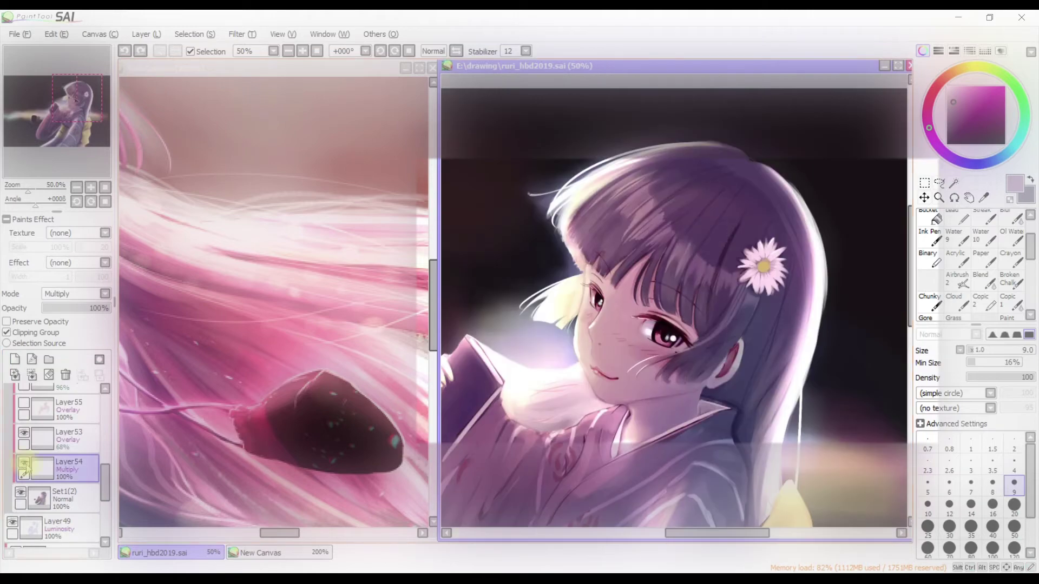
pyautogui.click(65, 496)
pyautogui.keyDown('alt'); pyautogui.click(639, 285); pyautogui.keyUp('alt')
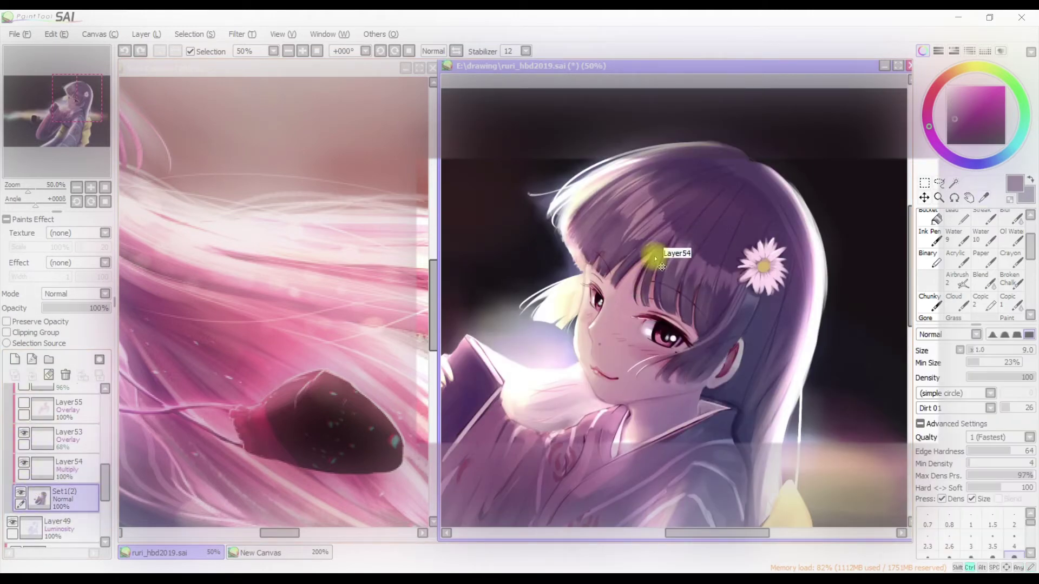
pyautogui.scroll(2, 656, 259)
pyautogui.press('[')
pyautogui.scroll(-2, 657, 287)
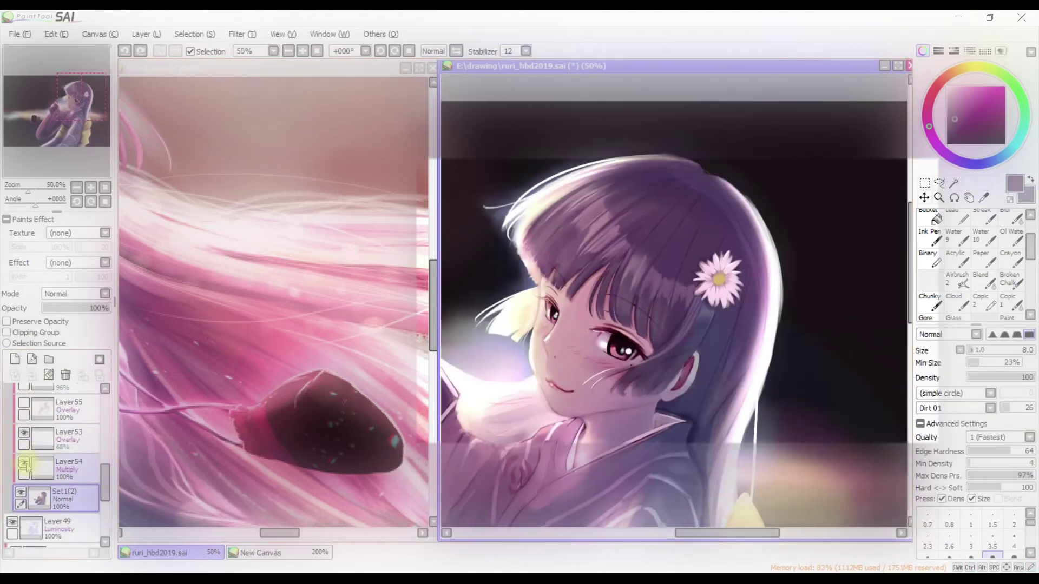
# Group Layer54 in a clipped Multiply folder and shade the hair around the ear on a new layer there in greyish blue up to size 87
pyautogui.moveTo(41, 466); pyautogui.dragTo(55, 357)
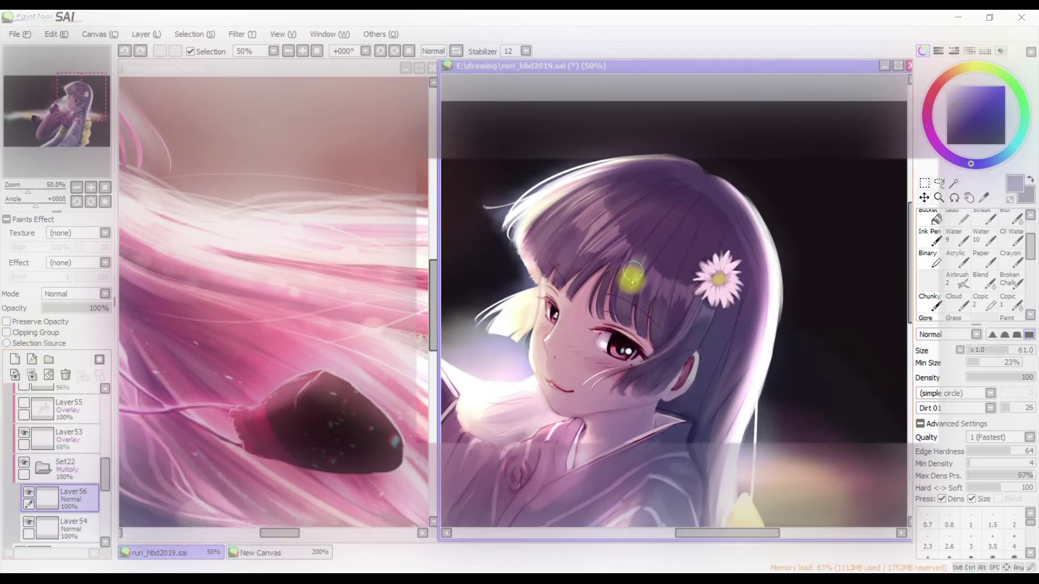
pyautogui.scroll(-3, 690, 308)
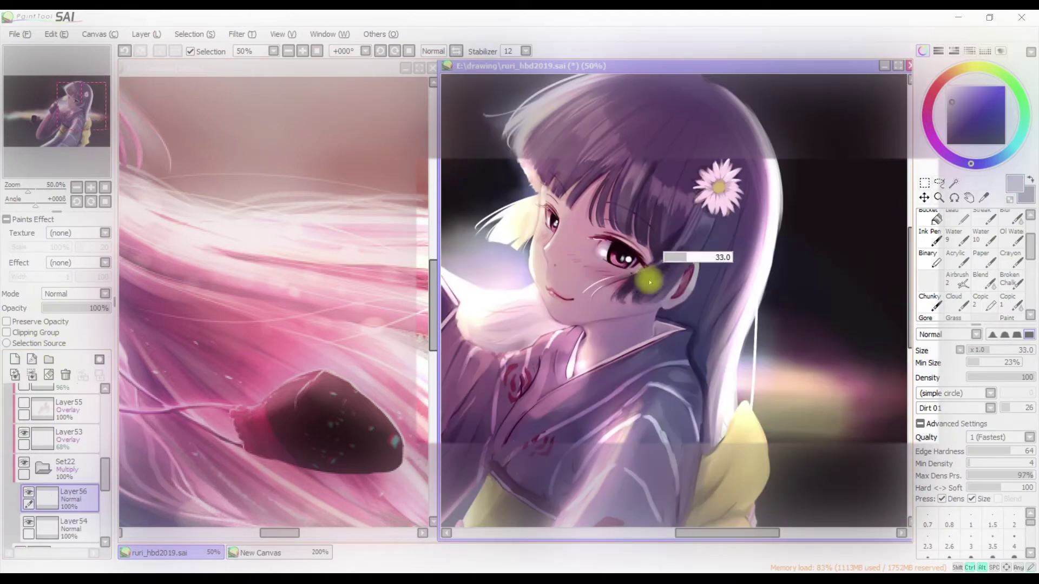
pyautogui.press(']')
pyautogui.moveTo(650, 282); pyautogui.dragTo(694, 234)
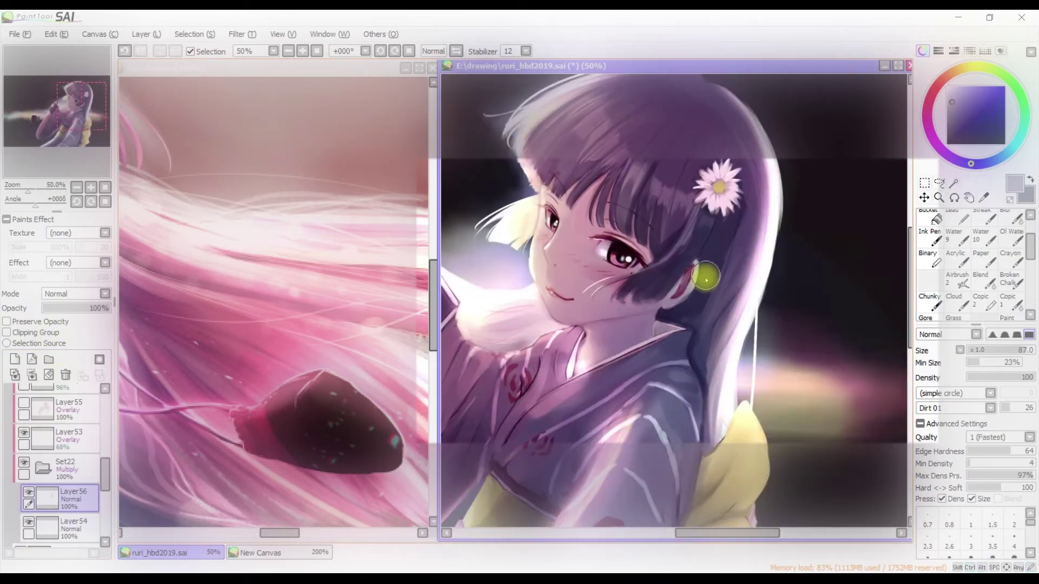
pyautogui.moveTo(692, 232)
pyautogui.mouseDown()
pyautogui.moveTo(754, 197)
pyautogui.moveTo(657, 170)
pyautogui.moveTo(686, 130)
pyautogui.mouseUp()
# Refine the shadow on the hair behind the ear on Layer56 with a smaller brush and the eraser at size 156
pyautogui.press('[')
pyautogui.press('[')
pyautogui.press('[')
pyautogui.press('[')
pyautogui.press('[')
pyautogui.press('e')
pyautogui.moveTo(730, 309); pyautogui.dragTo(754, 309)
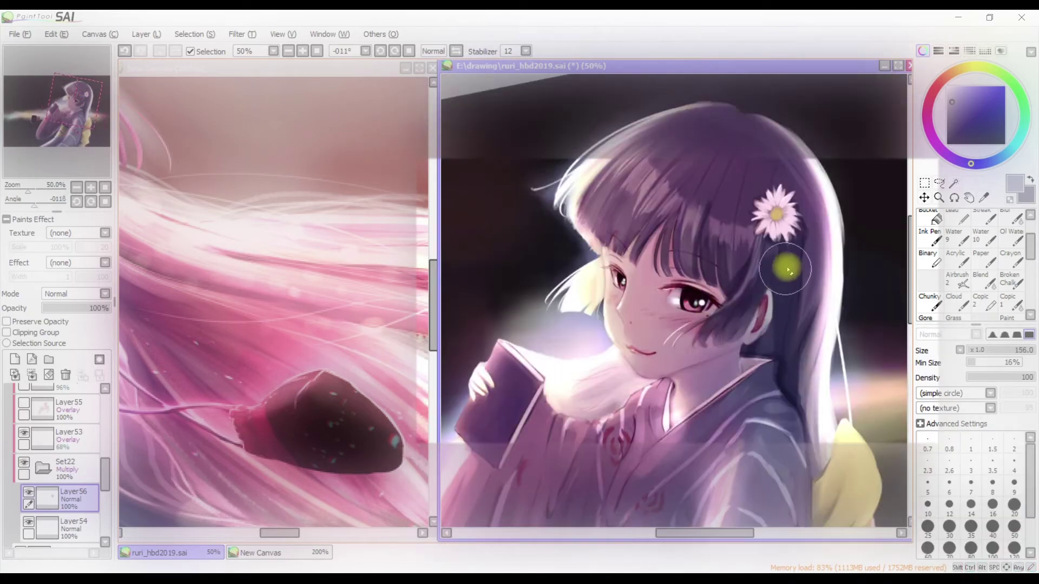
# Shade the crown of the hair on Layer56 at size 47 and soften it with the eraser at sizes 166 and 285, density 42
pyautogui.press('b')
pyautogui.press('h')
pyautogui.press('h')
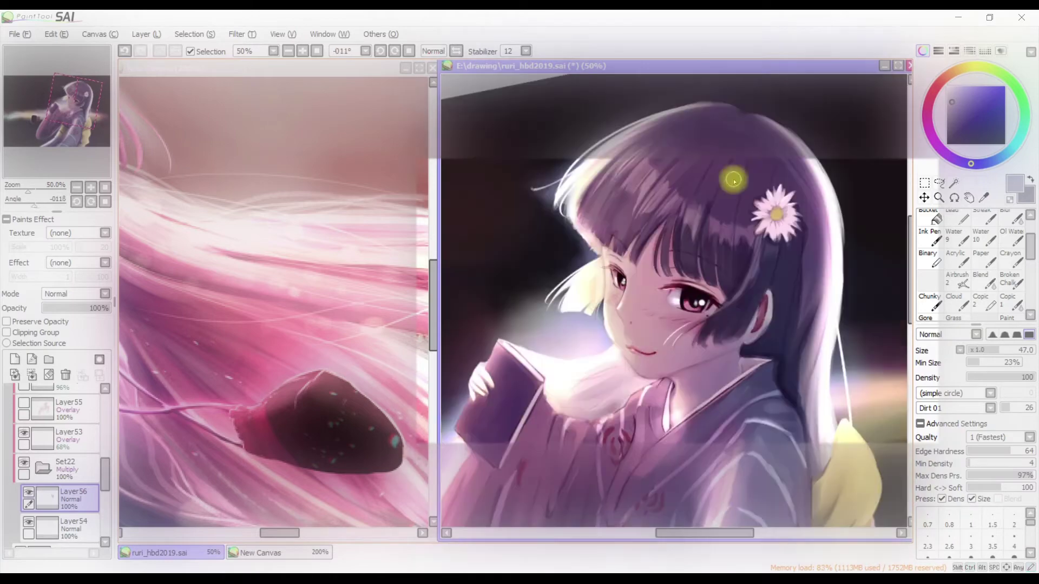
pyautogui.press('e')
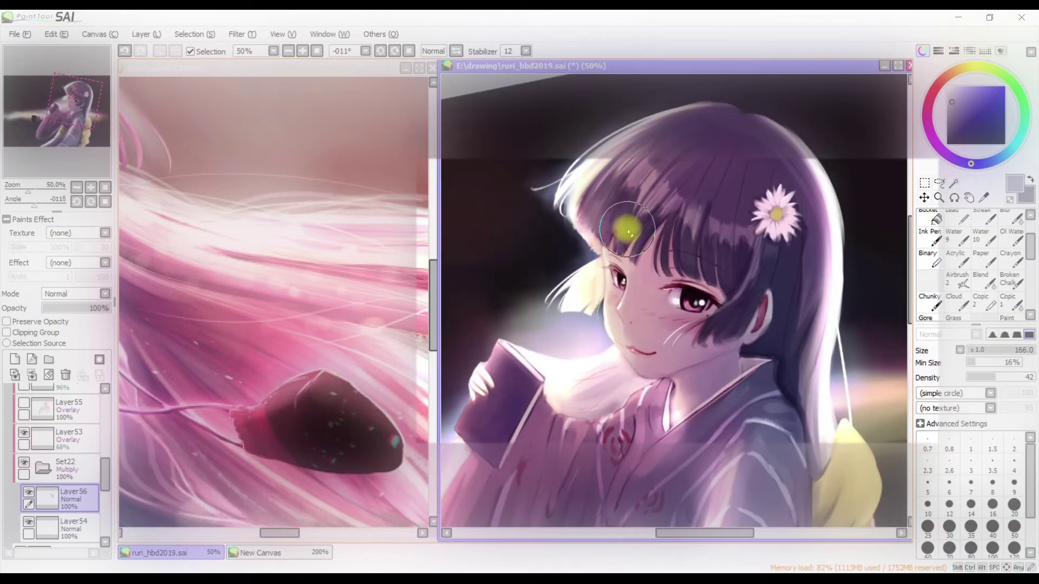
pyautogui.hscroll(2, 628, 233)
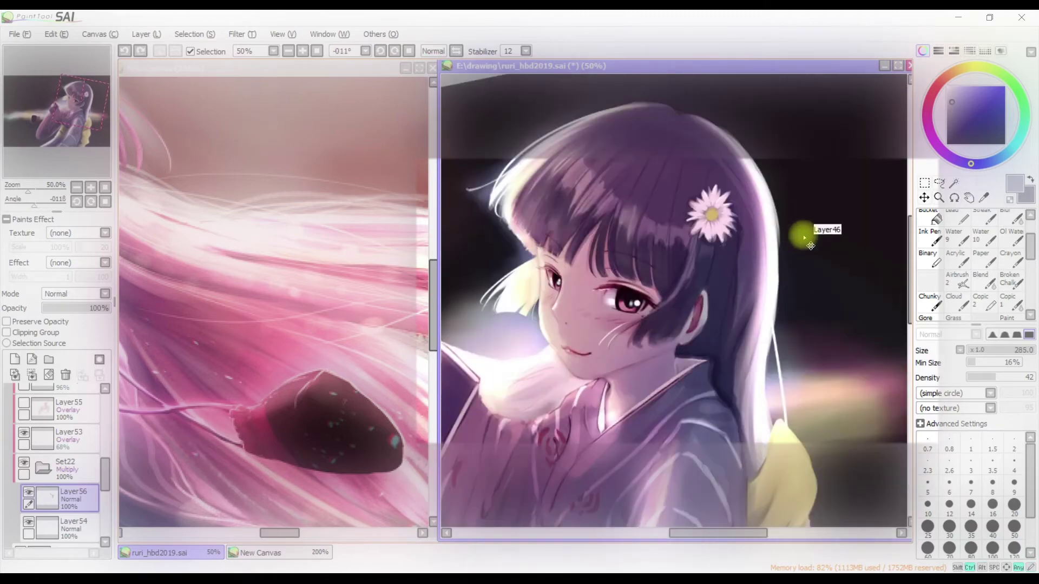
# Add a clipped layer above Layer56, lock its opacity and tint the shading pale pink with the soft brush at size 268, checking it mirrored
pyautogui.press('b')
pyautogui.press('v')
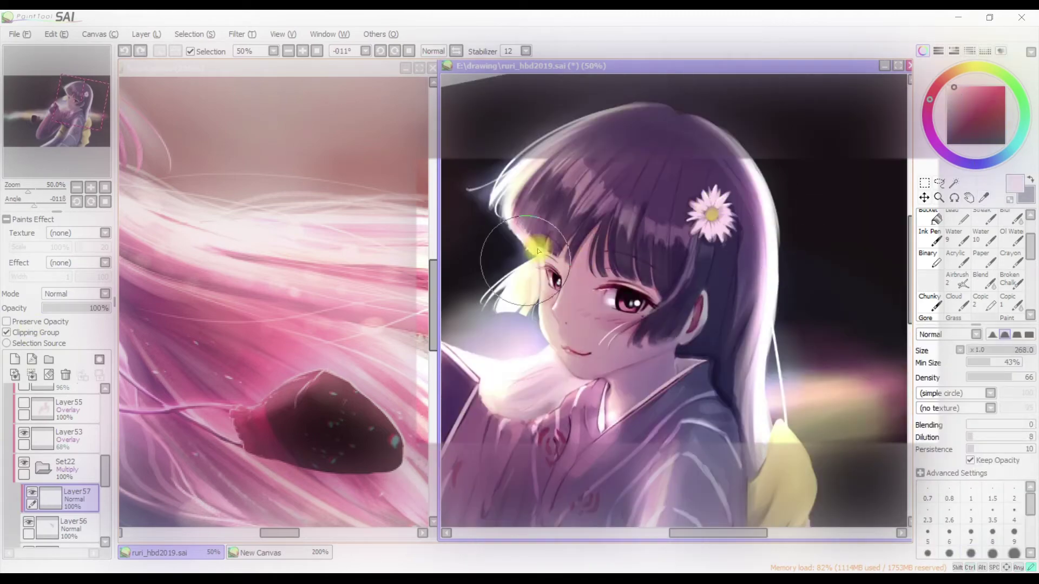
pyautogui.keyDown('alt'); pyautogui.click(637, 364); pyautogui.keyUp('alt')
pyautogui.press('h')
pyautogui.press('h')
pyautogui.click(6, 332)
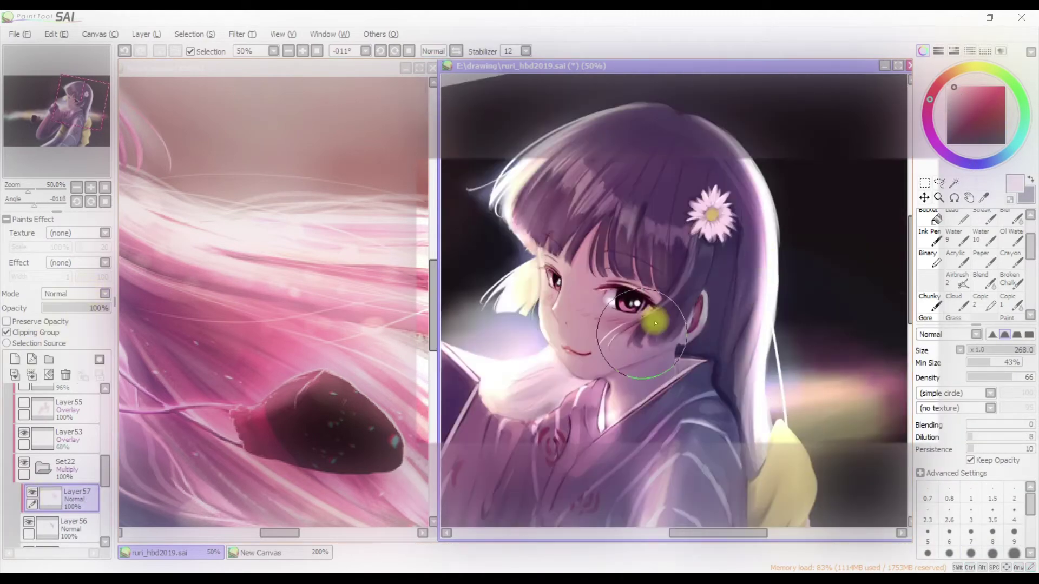
pyautogui.click(91, 323)
pyautogui.moveTo(584, 302)
pyautogui.mouseDown()
pyautogui.moveTo(606, 259)
pyautogui.moveTo(676, 254)
pyautogui.mouseUp()
pyautogui.press('h')
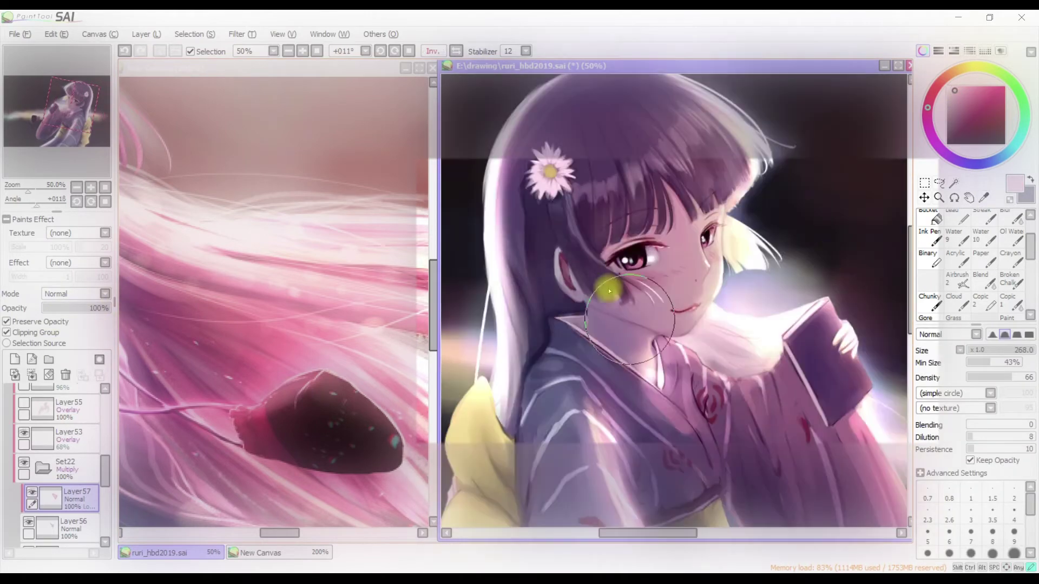
pyautogui.press('h')
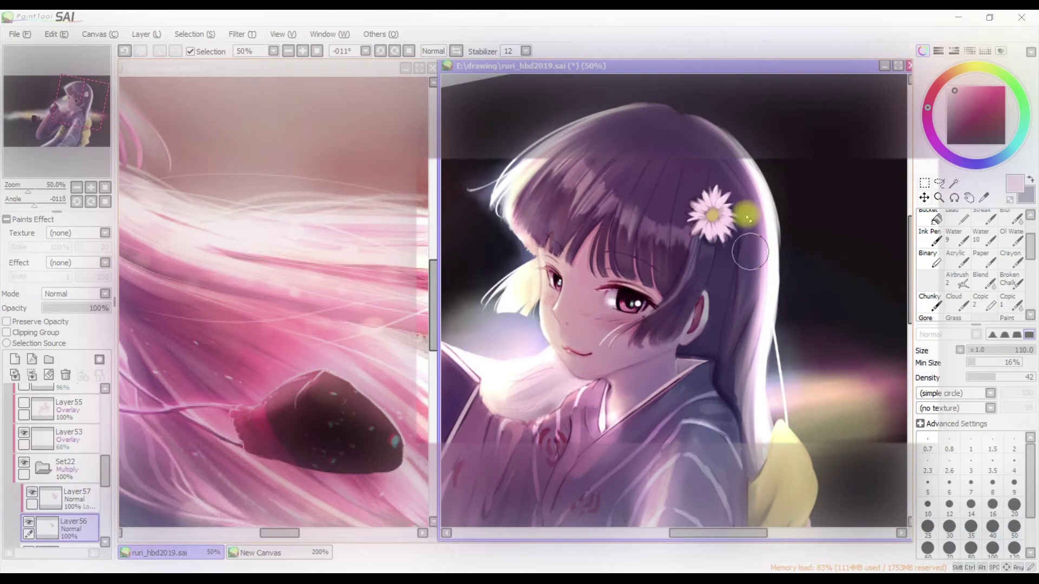
# Deepen the hair shadow behind the flower on Layer56 in greyish blue at size 18, softening it with the eraser at size 110
pyautogui.keyDown('alt'); pyautogui.click(748, 218); pyautogui.keyUp('alt')
pyautogui.press('b')
pyautogui.press('h')
pyautogui.press('h')
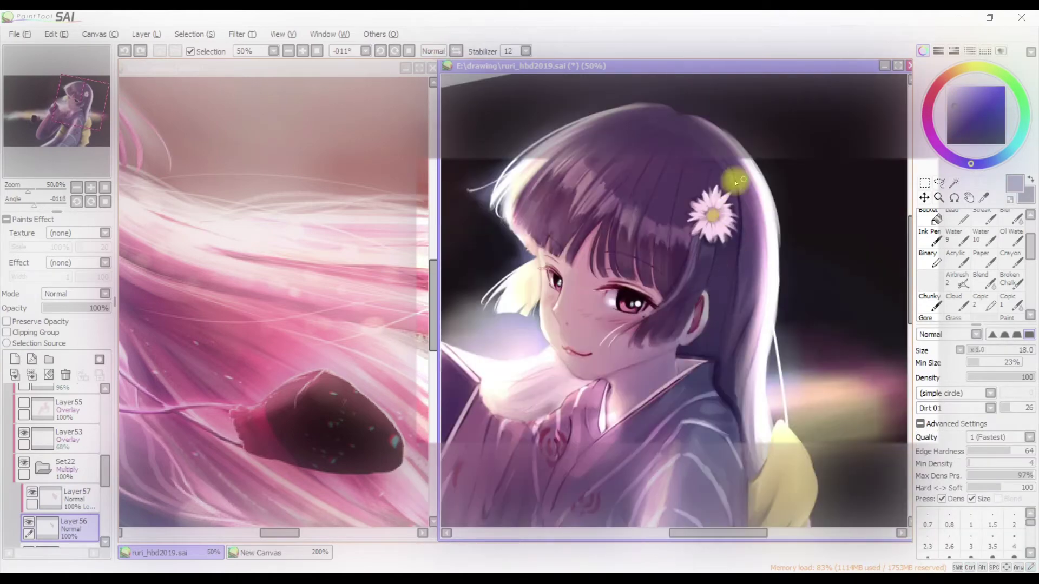
pyautogui.press('h')
pyautogui.press('h')
# Turn off Preserve Opacity on the clipped Layer57 and check the hair shading in the mirrored view
pyautogui.click(32, 492)
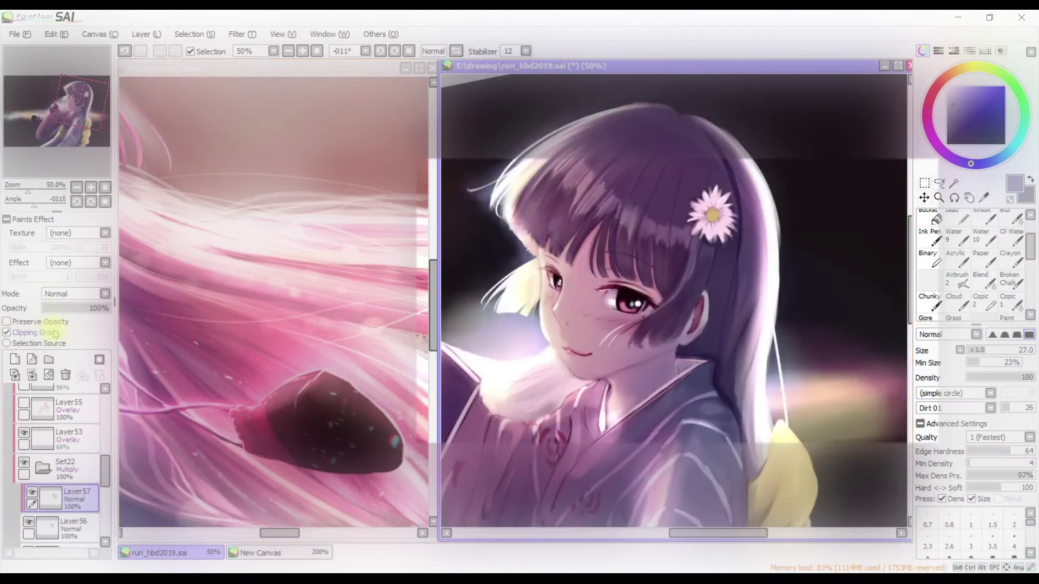
pyautogui.press('h')
pyautogui.press('h')
pyautogui.press('h')
pyautogui.press('h')
pyautogui.press('h')
pyautogui.press('h')
# Draw thin dark strand lines radiating from the crown of the hair in a sampled hair tone at size 30
pyautogui.keyDown('ctrl'); pyautogui.keyDown('shift'); pyautogui.click(673, 128); pyautogui.keyUp('shift'); pyautogui.keyUp('ctrl')
pyautogui.keyDown('alt'); pyautogui.click(673, 128); pyautogui.keyUp('alt')
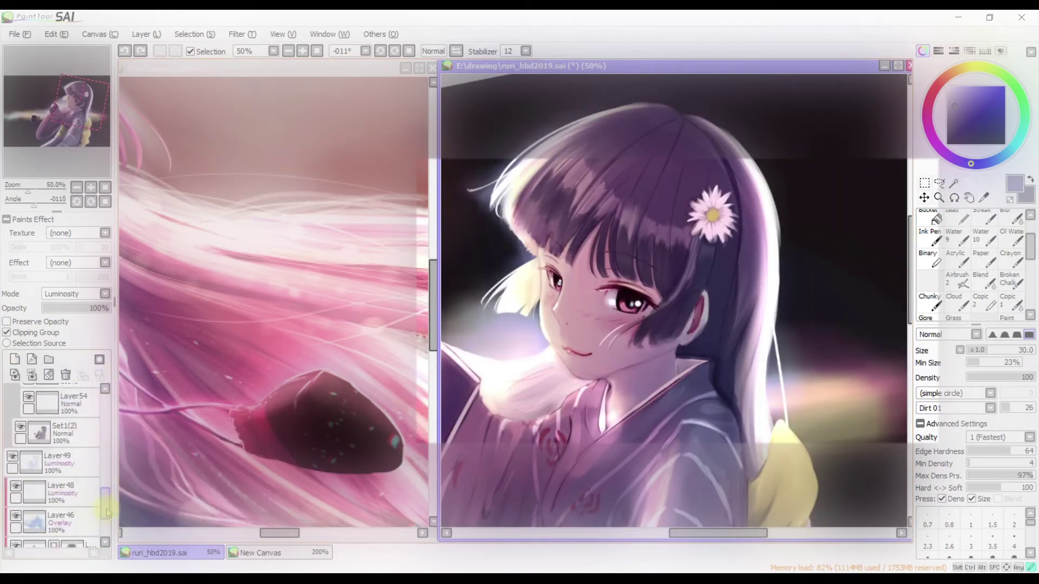
pyautogui.moveTo(673, 128); pyautogui.dragTo(684, 132)
pyautogui.press('h')
pyautogui.press('b')
pyautogui.press('h')
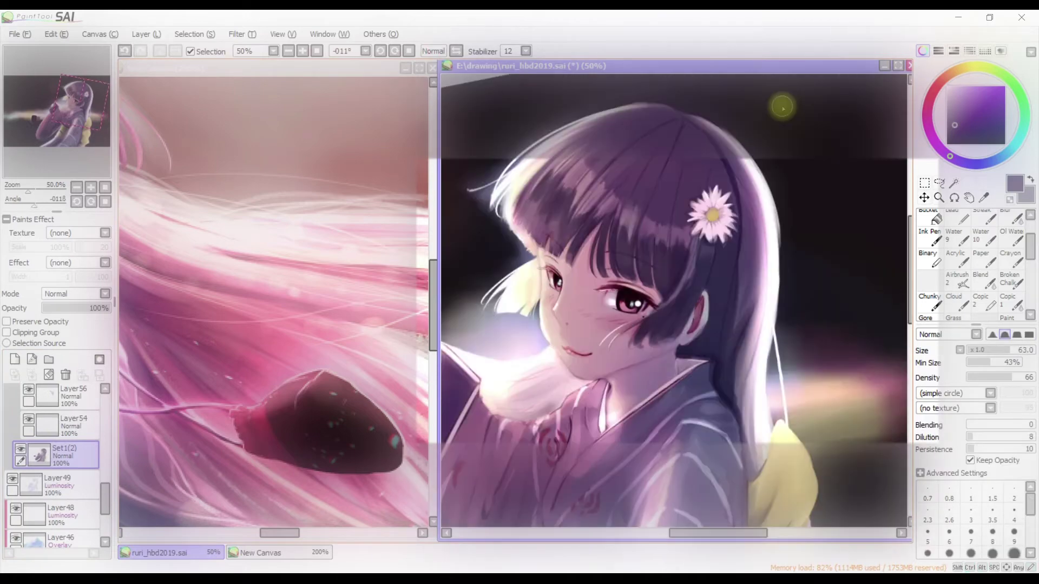
# Hide Layer57 and refine the hair shadow near the crown on Layer56 in sampled greyish blue at size 27, checking it mirrored
pyautogui.keyDown('ctrl'); pyautogui.keyDown('shift'); pyautogui.click(709, 161); pyautogui.keyUp('shift'); pyautogui.keyUp('ctrl')
pyautogui.press('h')
pyautogui.press('h')
pyautogui.keyDown('alt'); pyautogui.click(768, 179); pyautogui.keyUp('alt')
pyautogui.press('n')
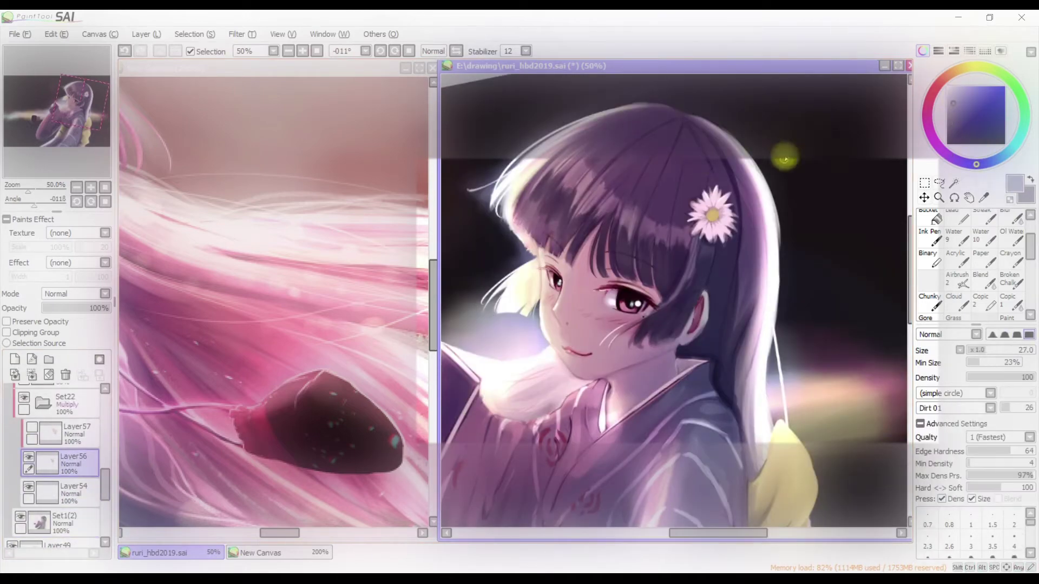
pyautogui.press('h')
pyautogui.press('h')
pyautogui.press('h')
pyautogui.press('h')
# Soften the hair shading on Layer56 with the eraser at sizes 104 and 222, density 42, comparing it in the mirrored view
pyautogui.scroll(2, 806, 144)
pyautogui.scroll(-4, 615, 267)
pyautogui.press(']')
pyautogui.press(']')
pyautogui.press('v')
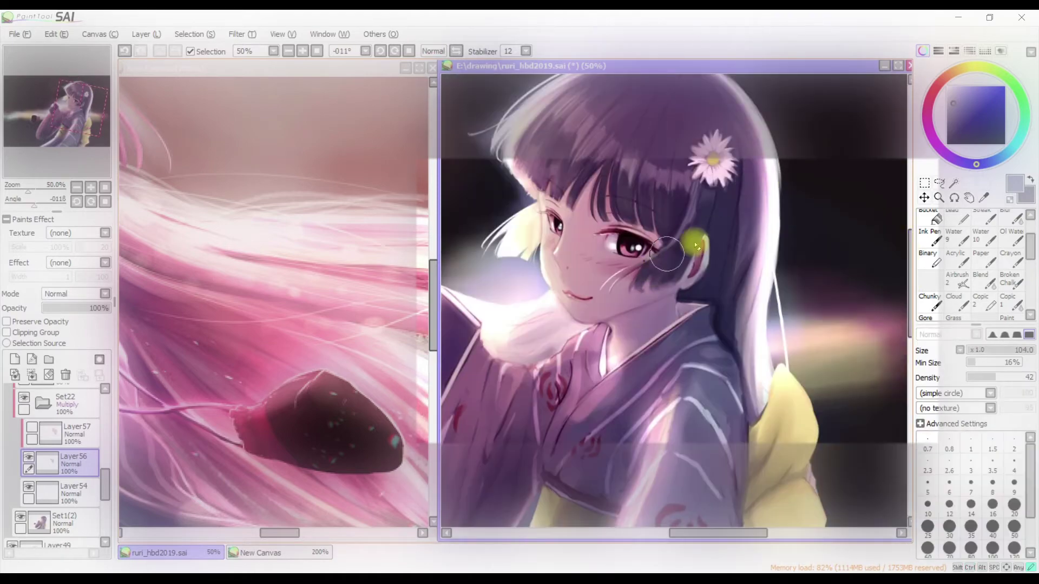
pyautogui.press('h')
pyautogui.scroll(2, 690, 221)
pyautogui.press('h')
pyautogui.press('h')
pyautogui.press('h')
# Show Layer57 at 56% opacity and test the eraser on Layer56's crown shading at size 244, density 22
pyautogui.click(33, 429)
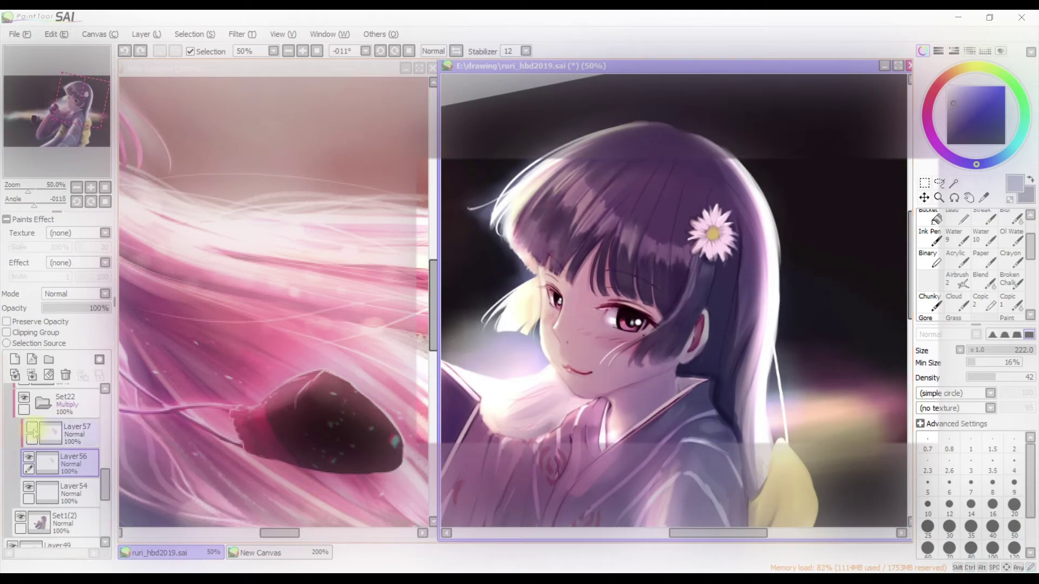
pyautogui.click(78, 307)
pyautogui.click(64, 464)
pyautogui.hotkey('ctrl', 'z')
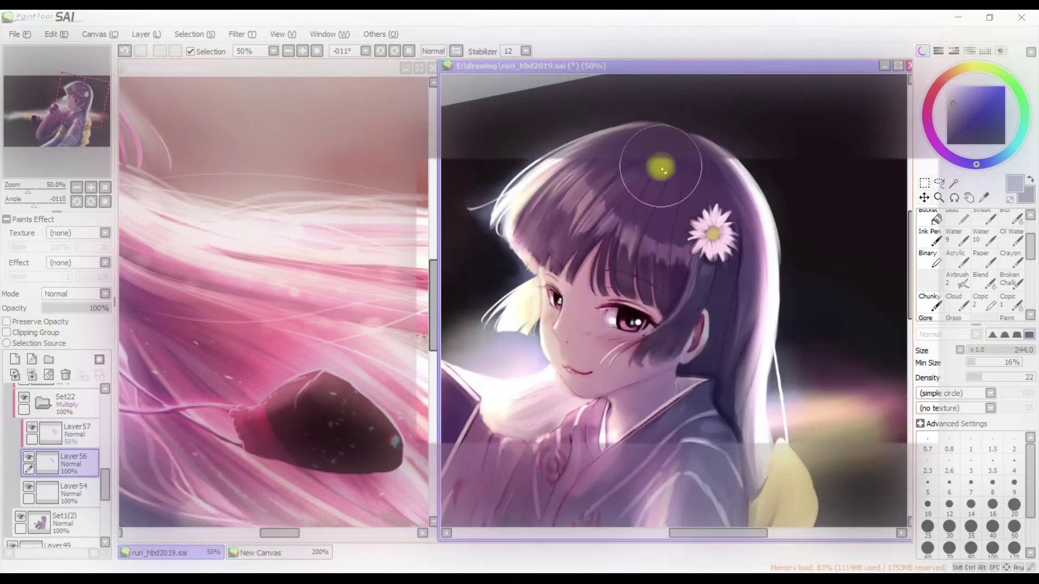
# Group Layer50 and Layer53 into the clipped folder Set23 in Overlay mode and add a new layer inside it
pyautogui.click(43, 403)
pyautogui.scroll(3, 60, 460)
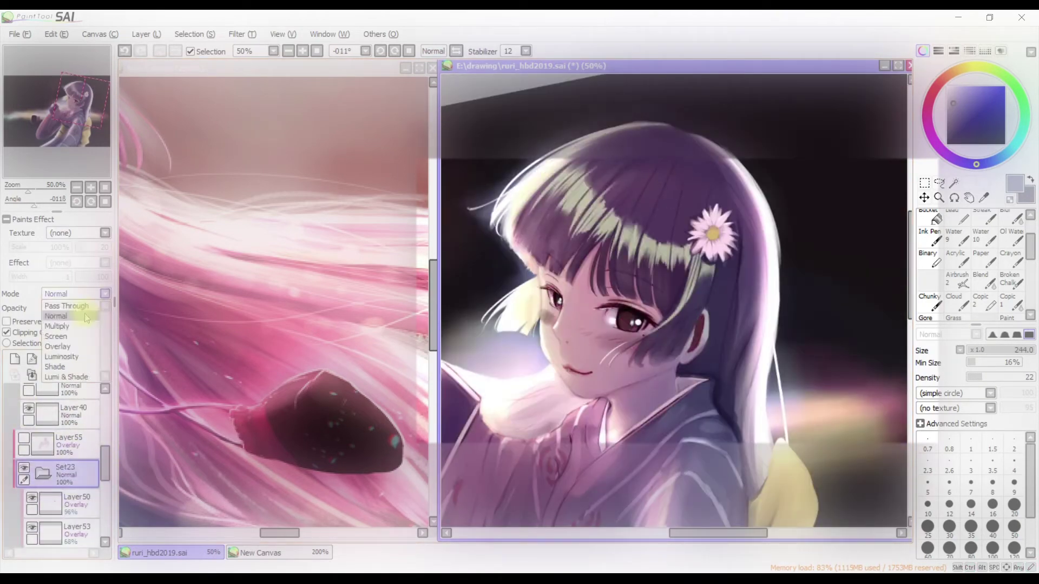
pyautogui.click(73, 440)
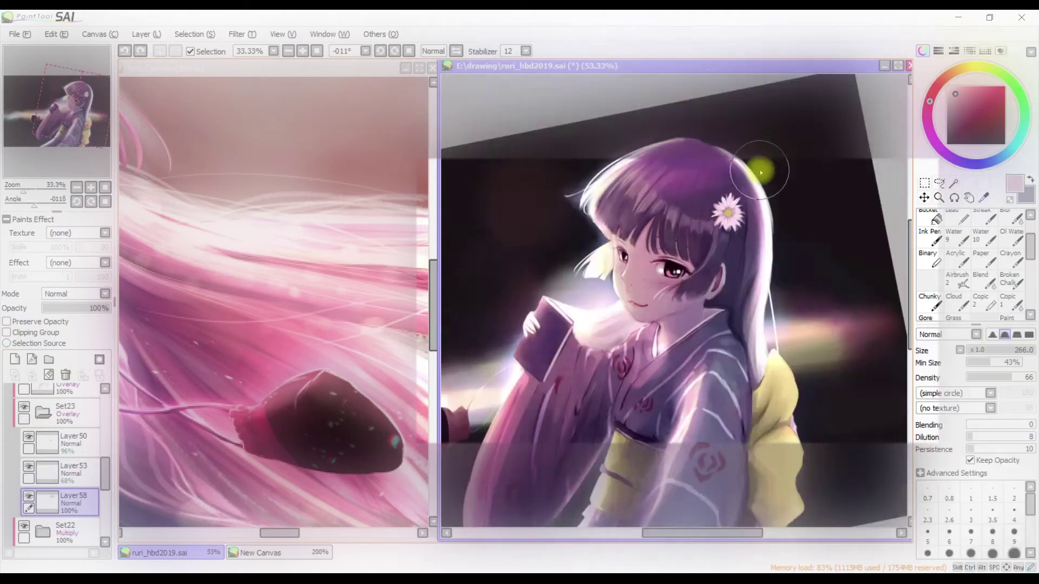
# Try tinting the crown and fringe pale pink on Layer58 with the soft brush at size 266, density 66
pyautogui.keyDown('alt'); pyautogui.click(761, 172); pyautogui.keyUp('alt')
pyautogui.press('h')
pyautogui.press('h')
pyautogui.press('h')
pyautogui.press('h')
pyautogui.moveTo(638, 179); pyautogui.dragTo(741, 162)
pyautogui.press('h')
pyautogui.press('h')
pyautogui.moveTo(639, 217); pyautogui.dragTo(766, 215)
pyautogui.scroll(1, 737, 121)
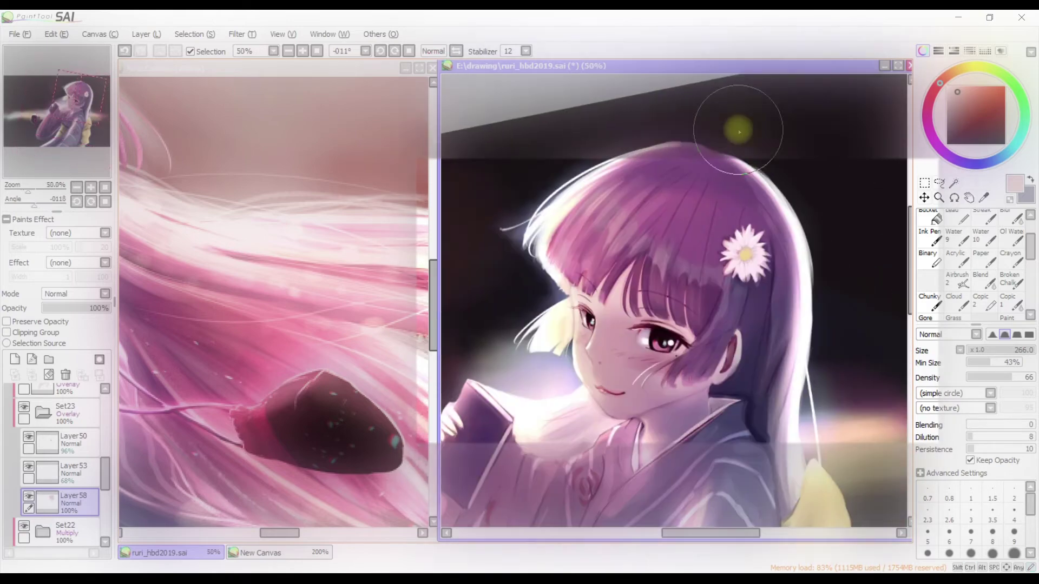
pyautogui.hotkey('ctrl', 'z')
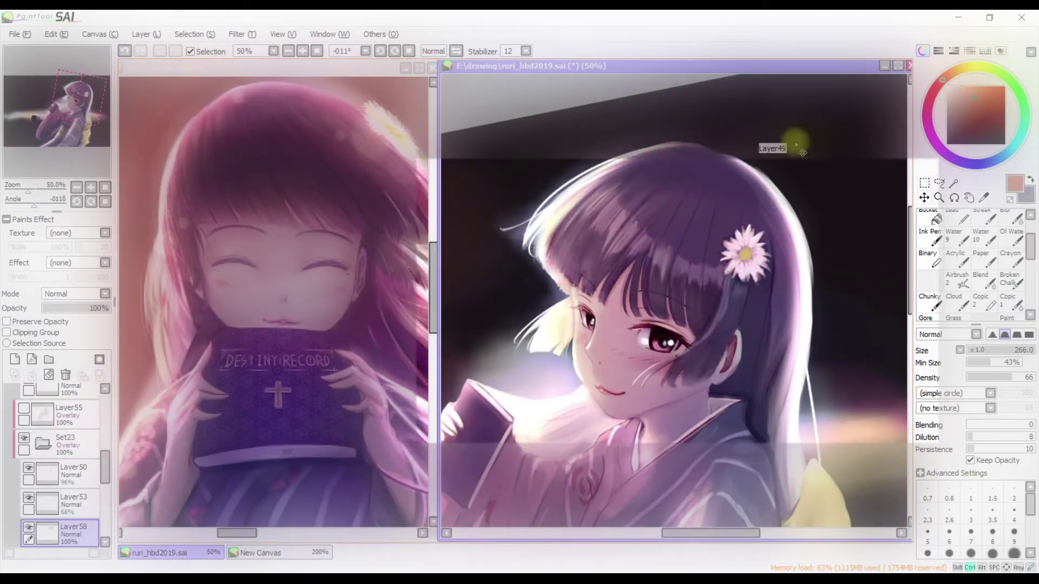
# Tint the crown and the long back hair warm pink on Layer58 at size 266, blending it at density 16
pyautogui.moveTo(576, 172)
pyautogui.mouseDown()
pyautogui.moveTo(823, 162)
pyautogui.moveTo(619, 200)
pyautogui.mouseUp()
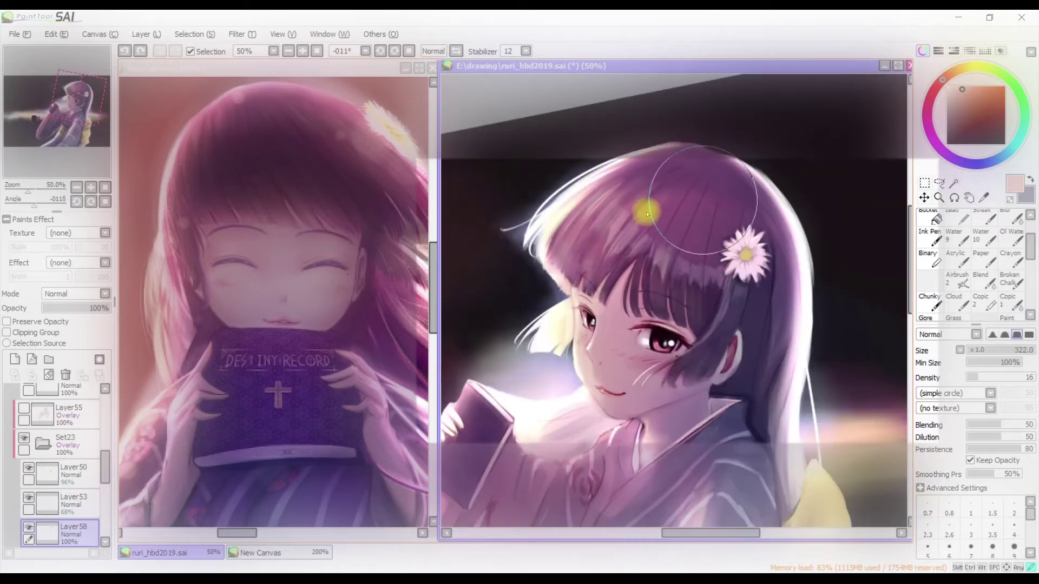
pyautogui.press('h')
pyautogui.press('h')
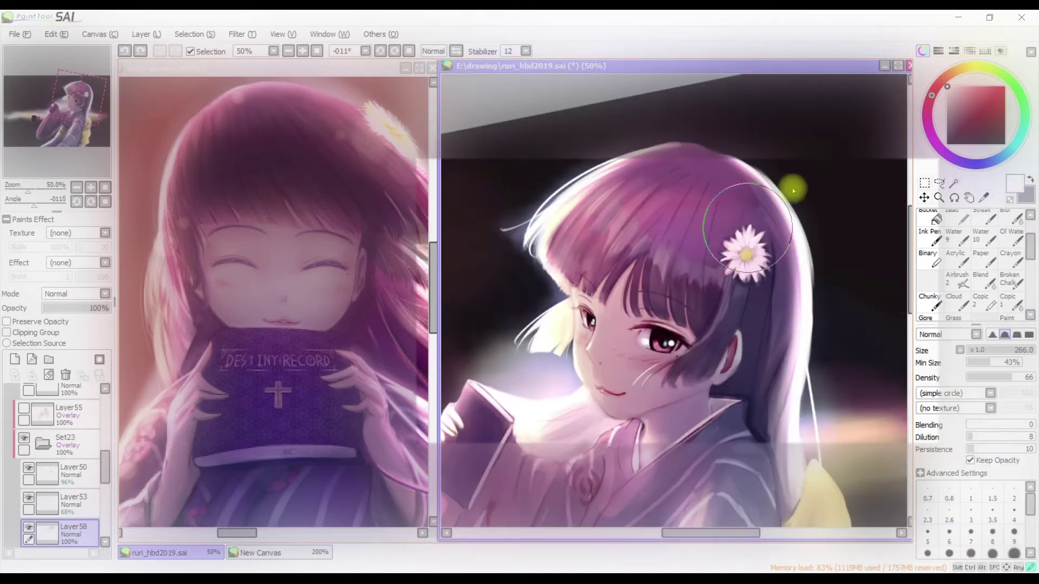
pyautogui.hotkey('ctrl', 'z')
pyautogui.press('b')
pyautogui.moveTo(775, 141)
pyautogui.mouseDown()
pyautogui.moveTo(622, 343)
pyautogui.moveTo(679, 180)
pyautogui.moveTo(644, 181)
pyautogui.moveTo(806, 262)
pyautogui.mouseUp()
pyautogui.scroll(-1, 869, 464)
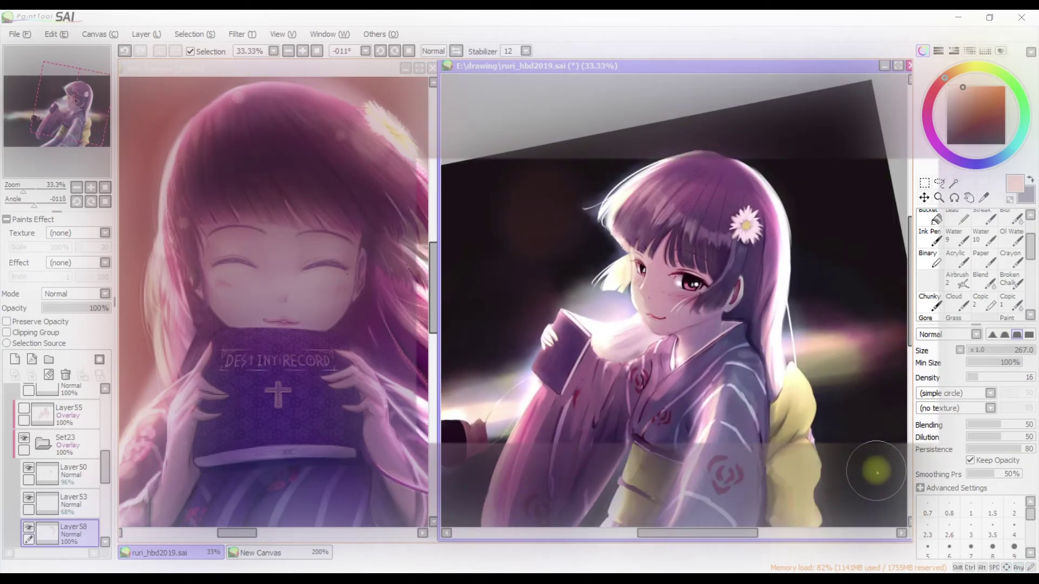
# Set the opacity of the Luminosity layer Layer51 to 42%
pyautogui.scroll(4, 871, 465)
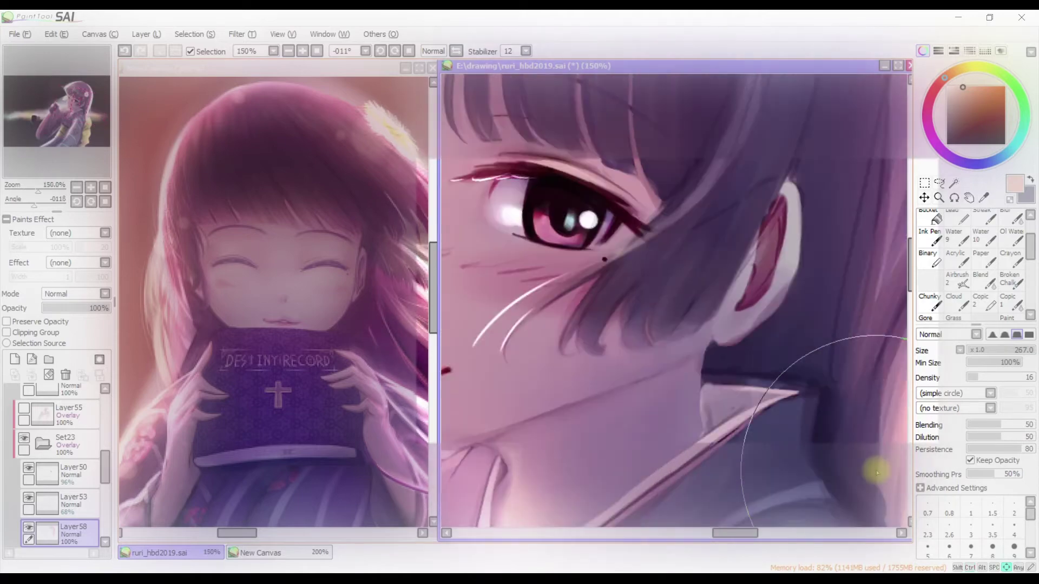
pyautogui.keyDown('ctrl'); pyautogui.click(871, 466); pyautogui.keyUp('ctrl')
pyautogui.moveTo(70, 307); pyautogui.dragTo(78, 307)
pyautogui.press('-')
pyautogui.press('-')
pyautogui.press('-')
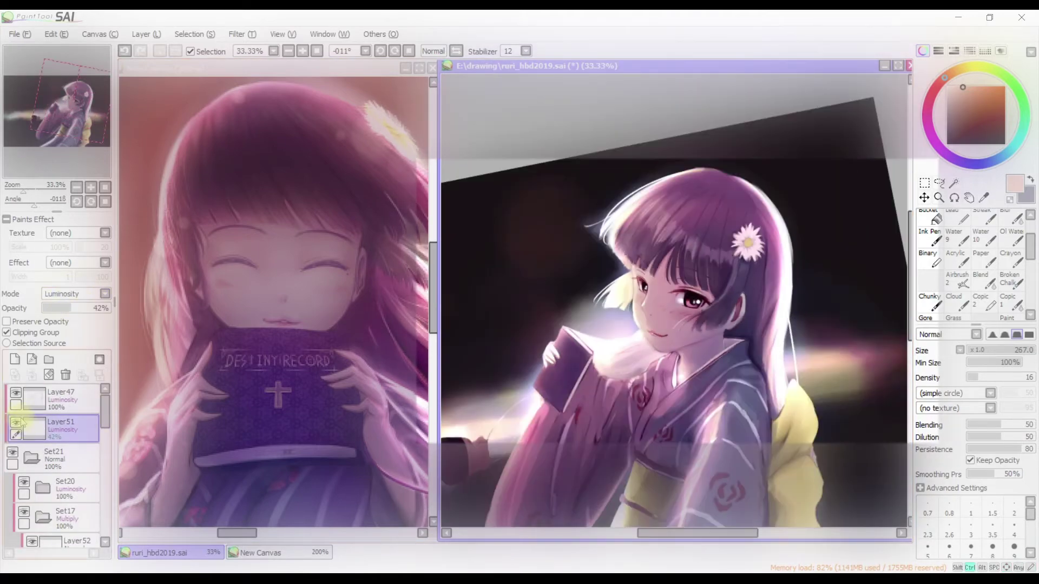
# Add an unclipped Overlay layer above Layer47 and brush a soft warm glow around the hair at size 235
pyautogui.hotkey('ctrl', 'shift', 'n')
pyautogui.click(7, 332)
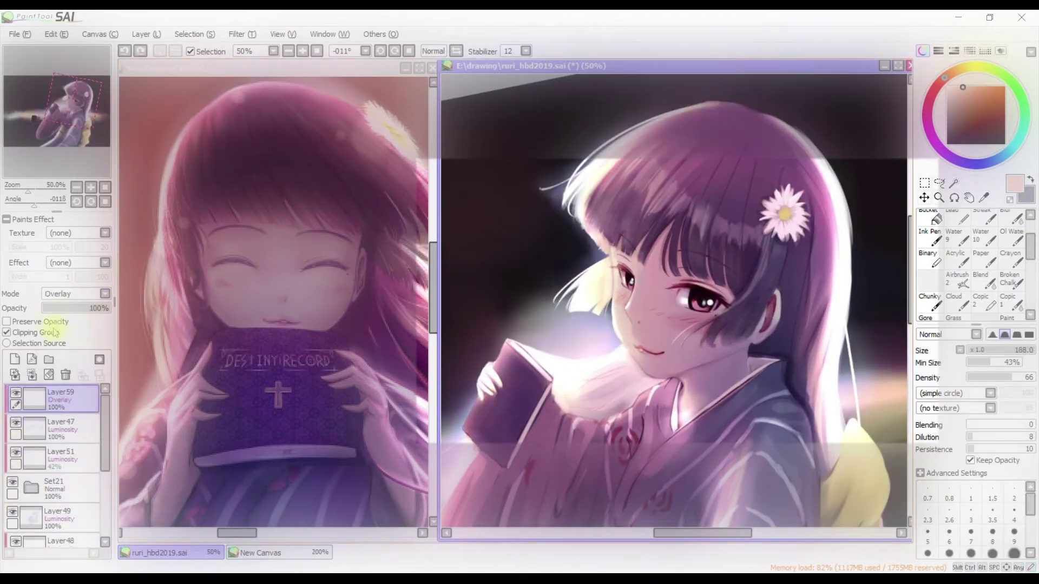
pyautogui.press('h')
pyautogui.press('h')
pyautogui.hotkey('ctrl', 'z')
pyautogui.hotkey('ctrl', 'z')
pyautogui.hotkey('ctrl', 'z')
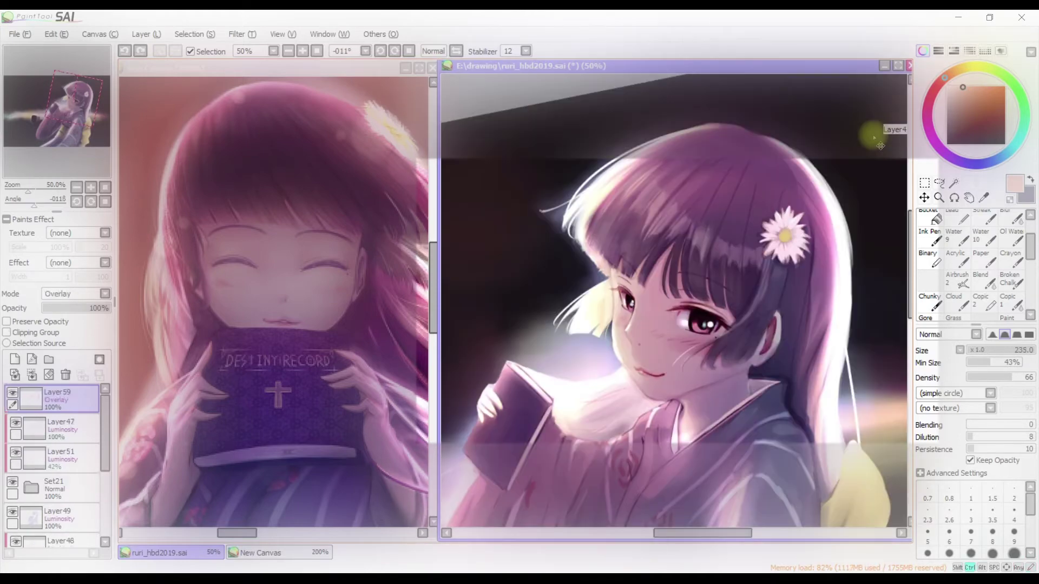
pyautogui.click(32, 455)
pyautogui.hotkey('ctrl', 'shift', 'n')
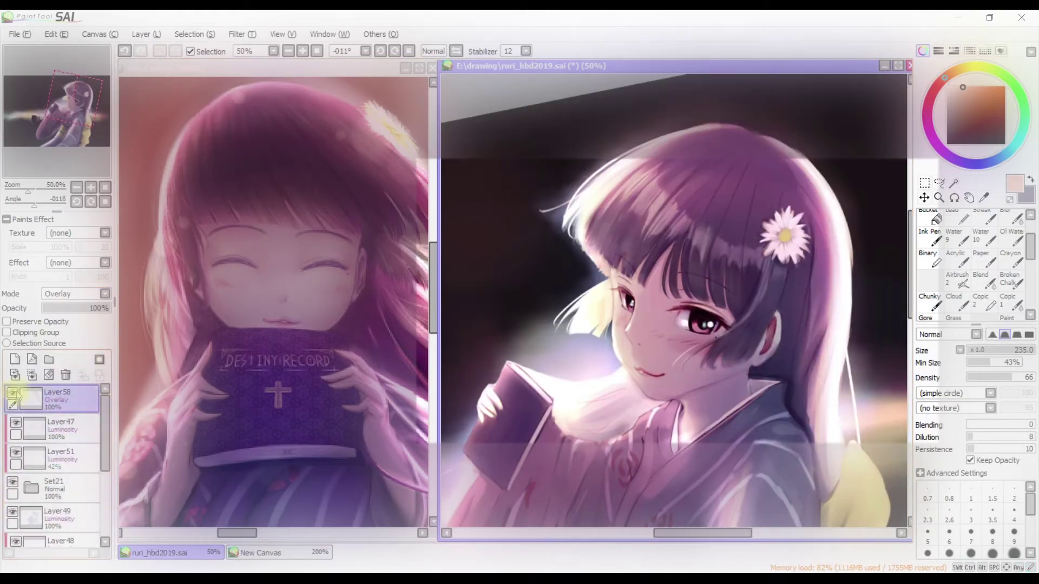
pyautogui.press('-')
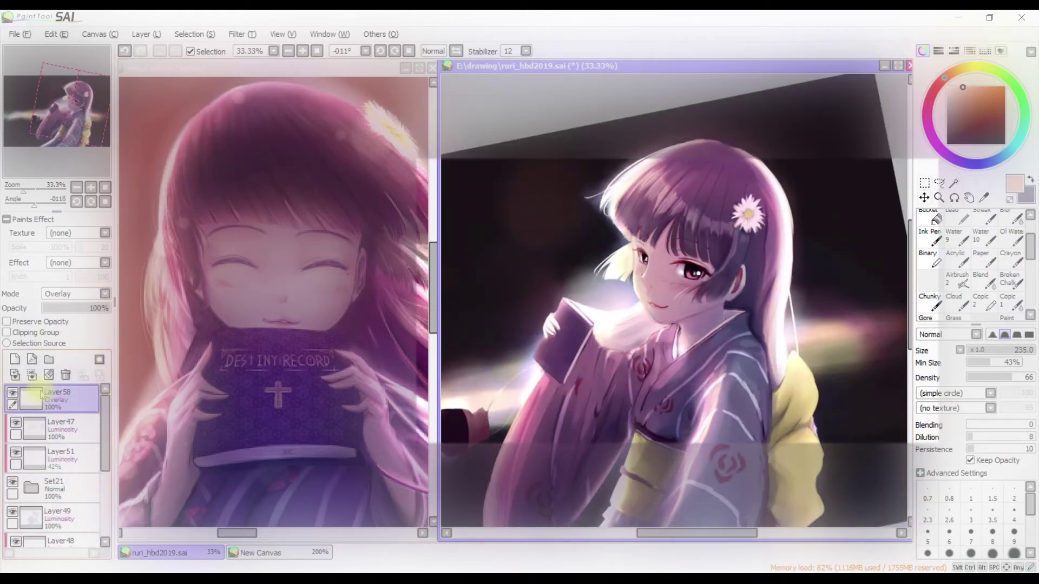
# Maximize the canvas window, straighten the view to 0° and examine the effect of the individual layers
pyautogui.click(897, 65)
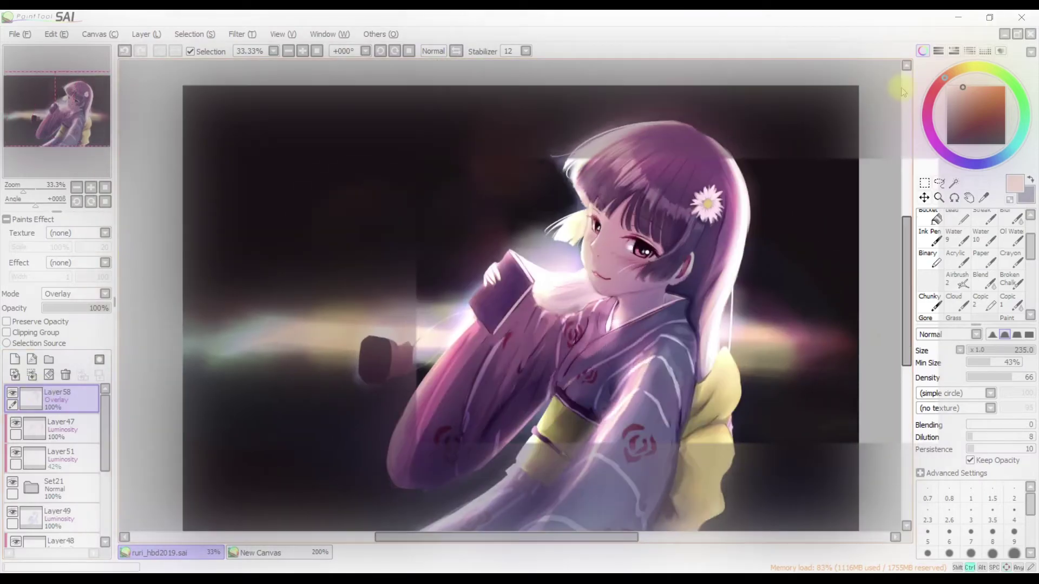
pyautogui.press('Delete')
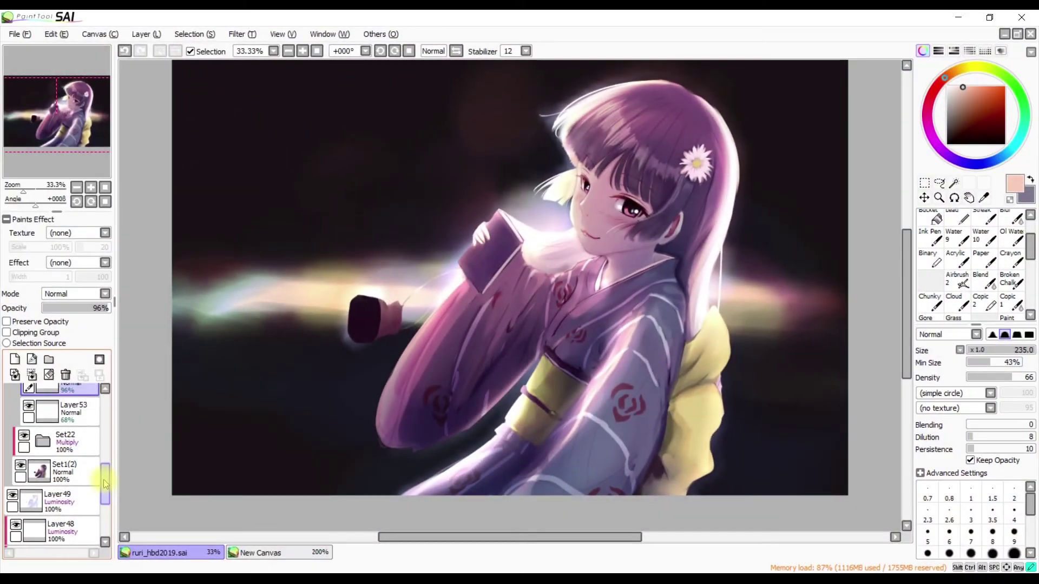
pyautogui.click(43, 455)
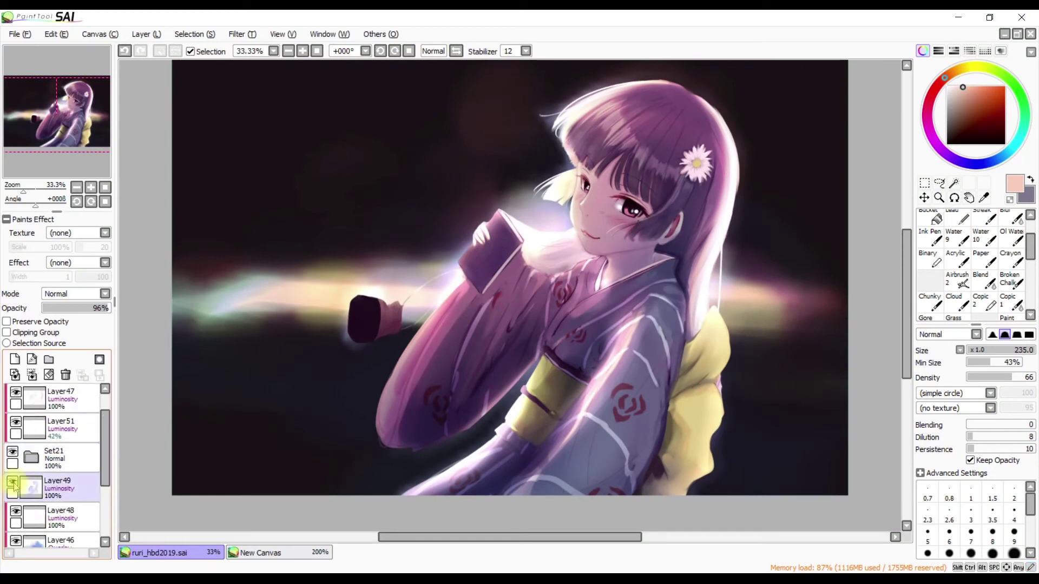
# Release the Luminosity layer Layer48 from its clipping group
pyautogui.scroll(-3, 43, 447)
pyautogui.click(65, 449)
pyautogui.click(48, 332)
pyautogui.click(48, 332)
pyautogui.press('e')
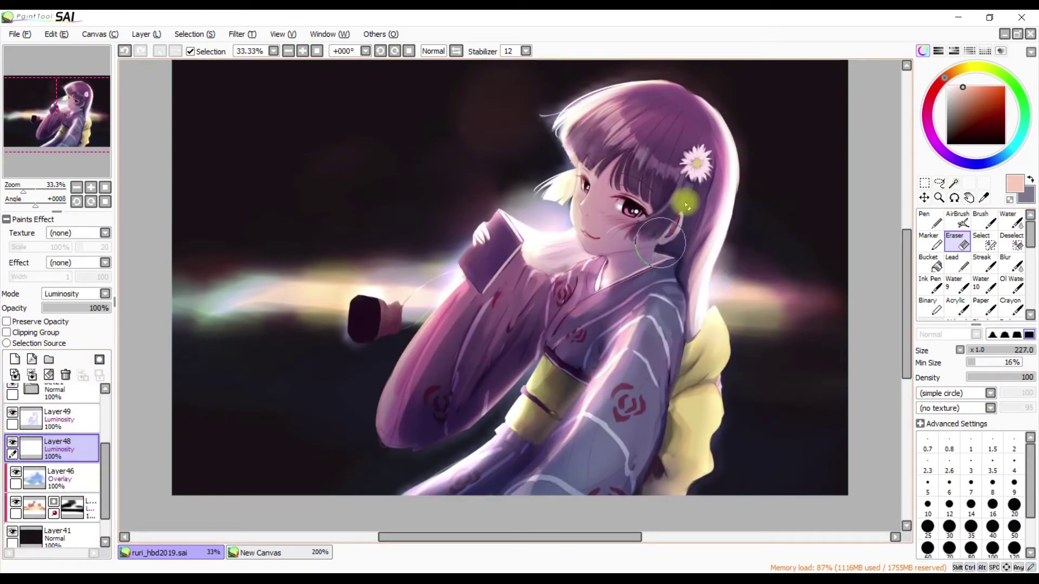
# Try painting pale hair locks behind the book and sleeve on Layer48 with the Chunky brush at sizes 216 and 188
pyautogui.keyDown('alt'); pyautogui.click(565, 239); pyautogui.keyUp('alt')
pyautogui.moveTo(1029, 240); pyautogui.dragTo(1029, 259)
pyautogui.click(929, 269)
pyautogui.press('h')
pyautogui.moveTo(765, 239); pyautogui.dragTo(568, 286)
pyautogui.press('h')
pyautogui.moveTo(331, 324); pyautogui.dragTo(443, 273)
pyautogui.moveTo(340, 360); pyautogui.dragTo(430, 325)
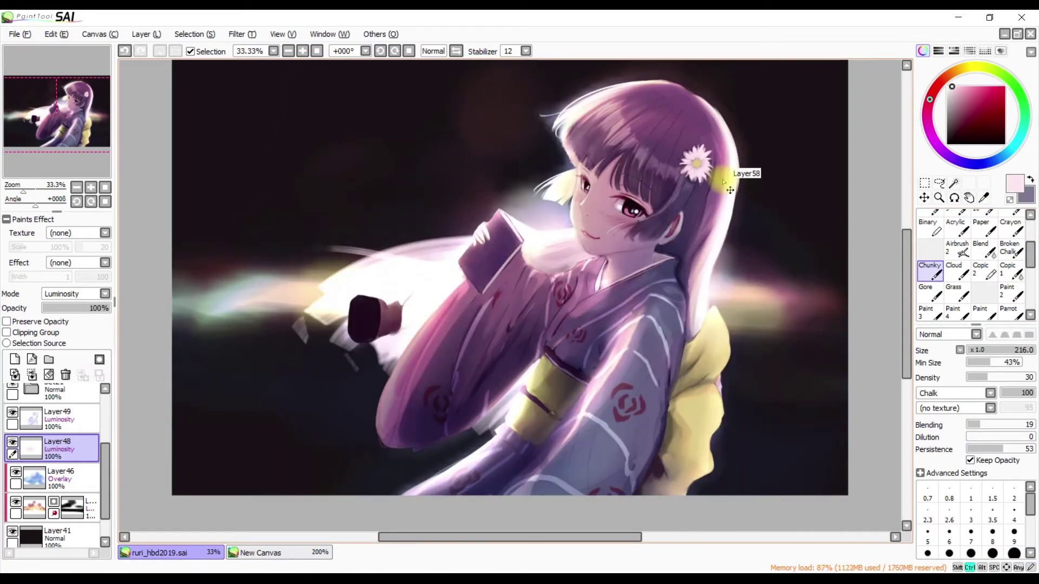
pyautogui.moveTo(460, 238)
pyautogui.mouseDown()
pyautogui.moveTo(325, 293)
pyautogui.moveTo(552, 232)
pyautogui.mouseUp()
pyautogui.keyDown('alt'); pyautogui.click(719, 179); pyautogui.keyUp('alt')
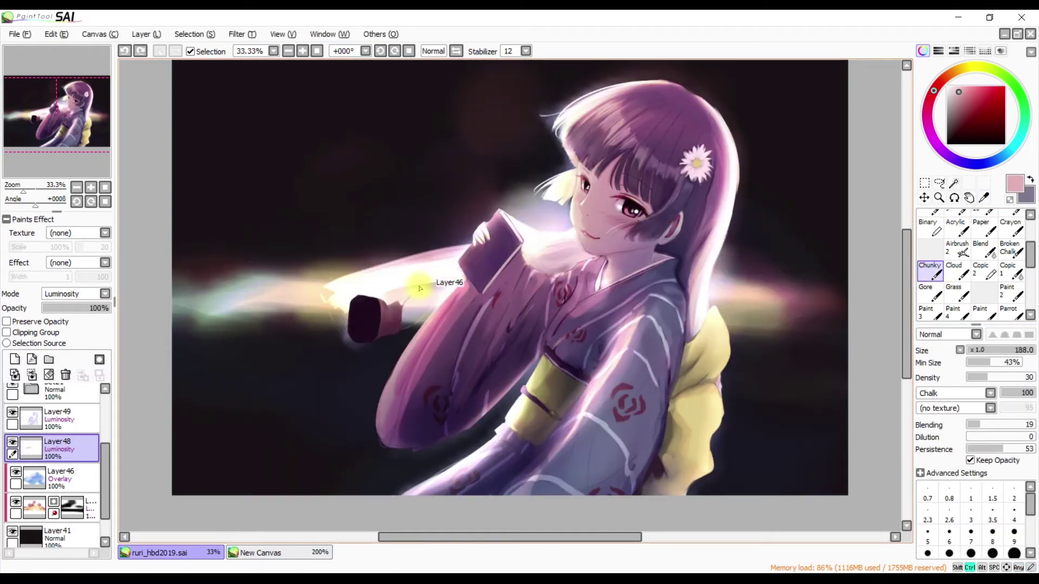
pyautogui.press('h')
pyautogui.press('h')
# Add a new layer directly beneath Set1(2) and try a stroke in sampled muted purple behind the book
pyautogui.click(14, 359)
pyautogui.moveTo(60, 470); pyautogui.dragTo(60, 503)
pyautogui.keyDown('alt'); pyautogui.click(411, 346); pyautogui.keyUp('alt')
pyautogui.moveTo(346, 317)
pyautogui.mouseDown()
pyautogui.moveTo(460, 260)
pyautogui.moveTo(549, 254)
pyautogui.mouseUp()
pyautogui.scroll(-2, 968, 265)
# Paint flowing hair strands behind the book and sleeve on Layer59 with the Grass brush at size 163, density 94
pyautogui.click(957, 249)
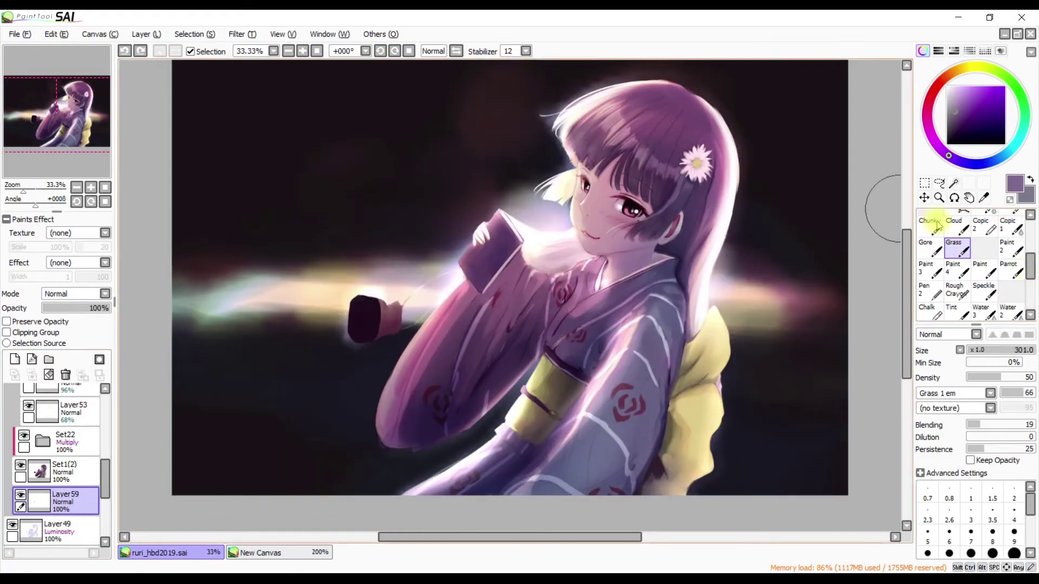
pyautogui.moveTo(465, 252); pyautogui.dragTo(308, 330)
pyautogui.moveTo(460, 255)
pyautogui.mouseDown()
pyautogui.moveTo(319, 336)
pyautogui.moveTo(325, 352)
pyautogui.moveTo(292, 330)
pyautogui.mouseUp()
pyautogui.press('h')
pyautogui.press('h')
pyautogui.press('h')
pyautogui.hotkey('ctrl', 'z')
pyautogui.press('h')
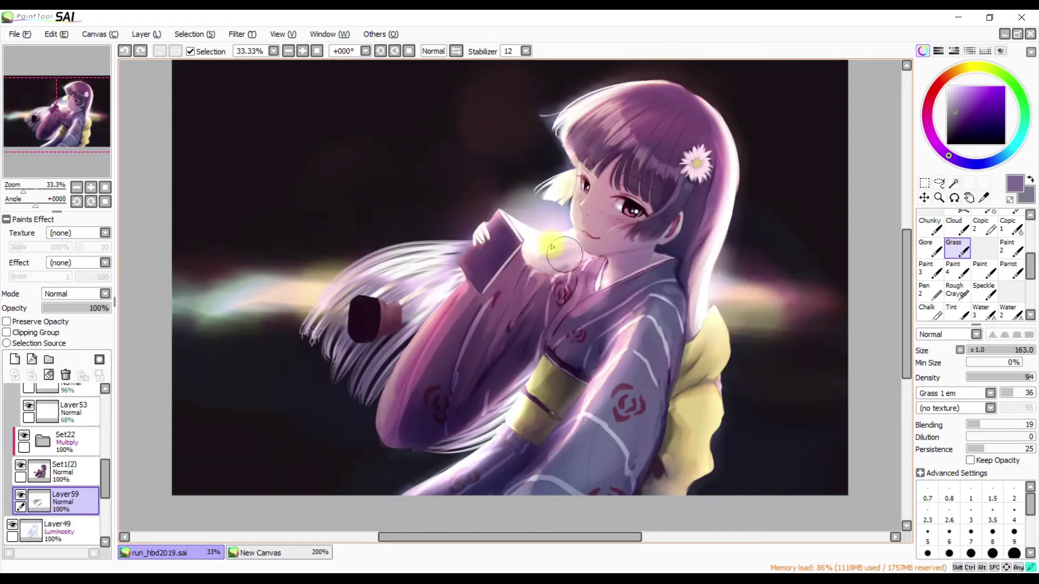
pyautogui.press('h')
# Try trimming the ends of the flowing strands with the eraser at size 295 in the mirrored view
pyautogui.press('e')
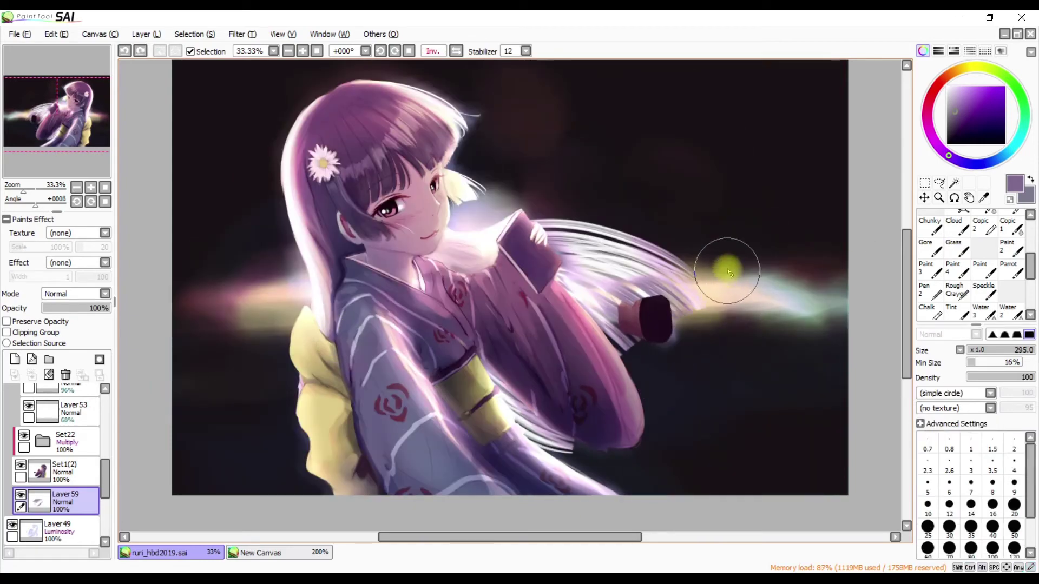
pyautogui.moveTo(730, 275); pyautogui.dragTo(673, 348)
pyautogui.press('h')
pyautogui.press('h')
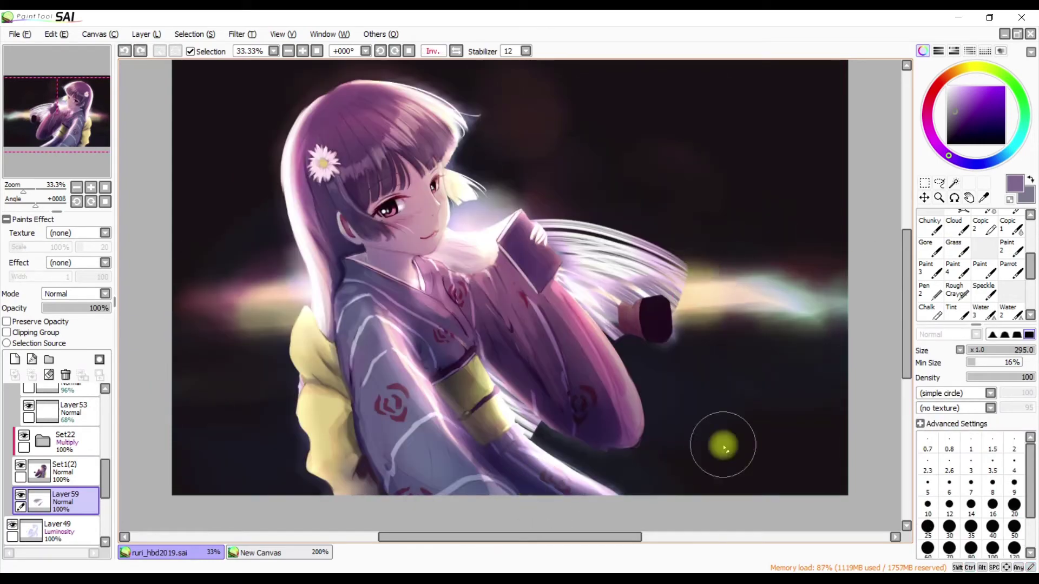
pyautogui.press('h')
pyautogui.hotkey('ctrl', 'z')
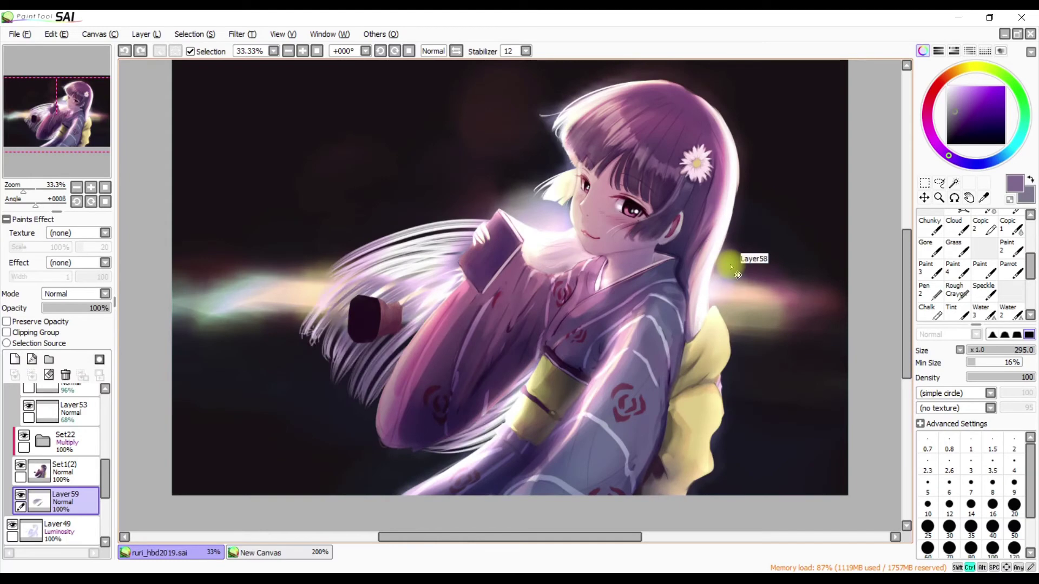
# Blend the flowing hair strands behind the book on Layer59 into a fuller mass with the Chunky brush at size 226, density 81
pyautogui.click(933, 317)
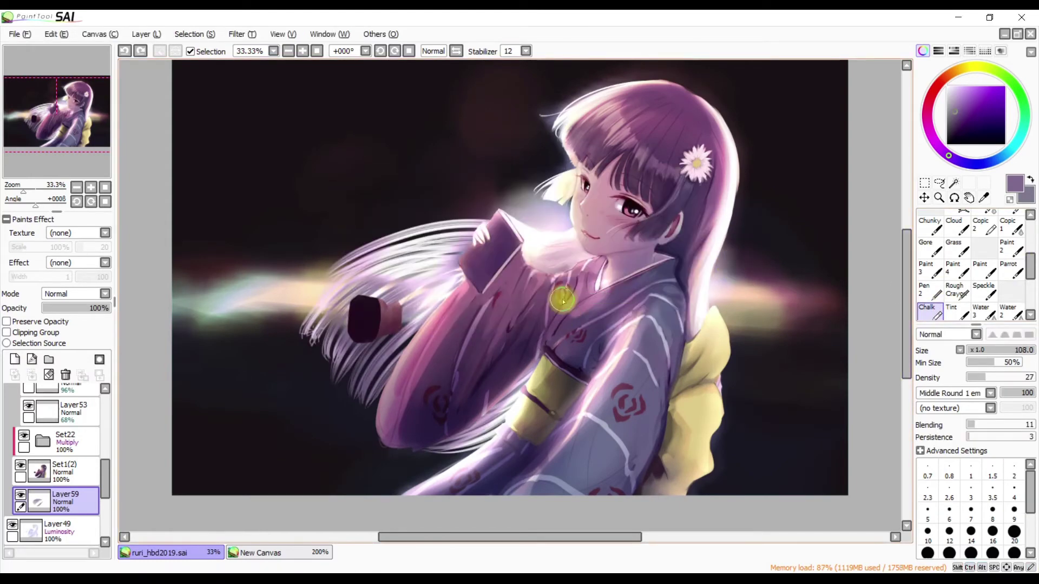
pyautogui.scroll(2, 1017, 265)
pyautogui.click(929, 269)
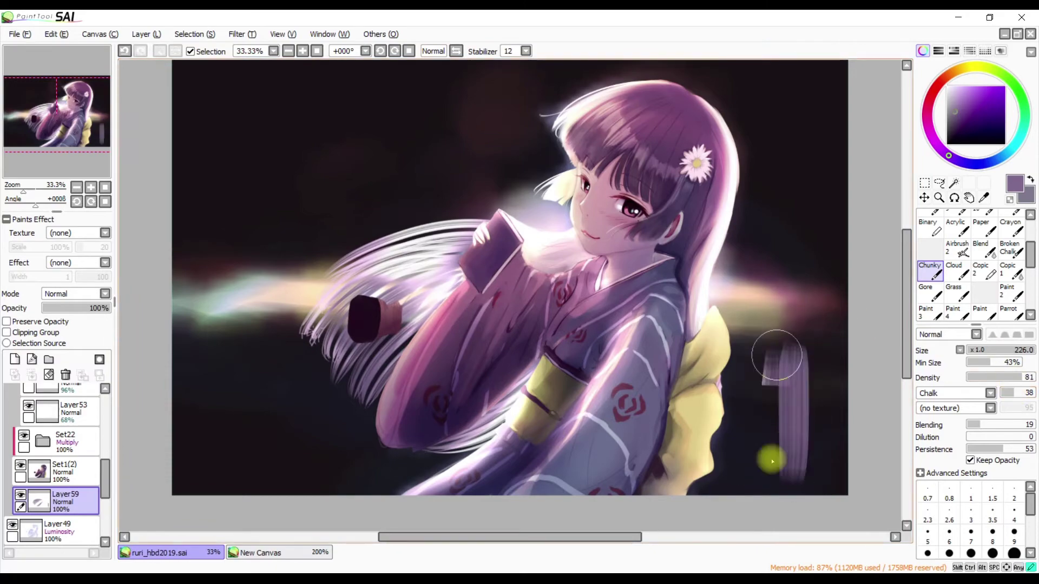
pyautogui.press('Delete')
pyautogui.press('Delete')
pyautogui.press('Delete')
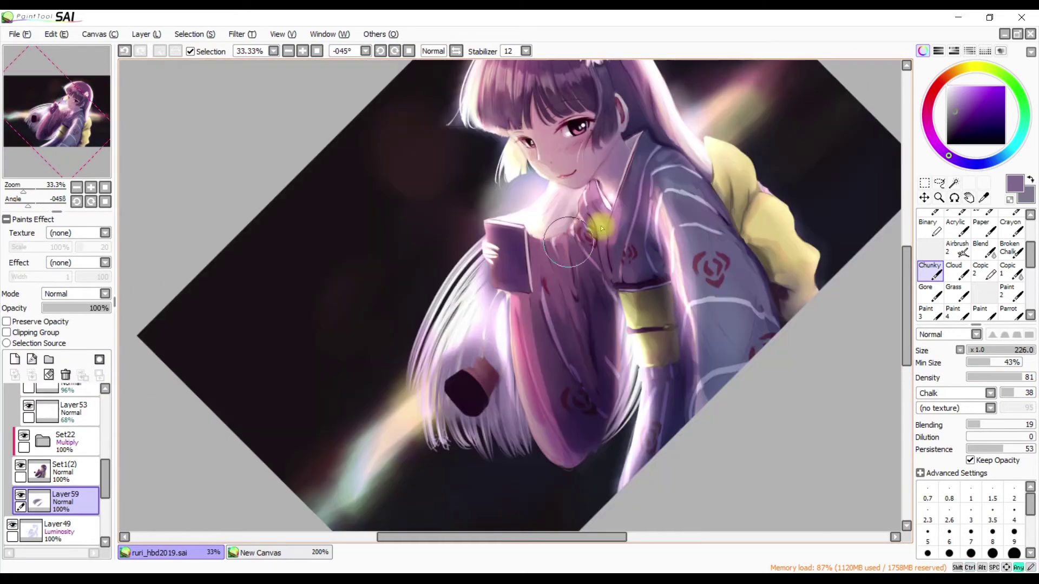
pyautogui.moveTo(470, 256); pyautogui.dragTo(461, 368)
pyautogui.hotkey('ctrl', 'z')
# Erase strands around the dark foot with the eraser at sizes 399 and 293, and set the background light's Luminosity layer to 20% opacity
pyautogui.press('e')
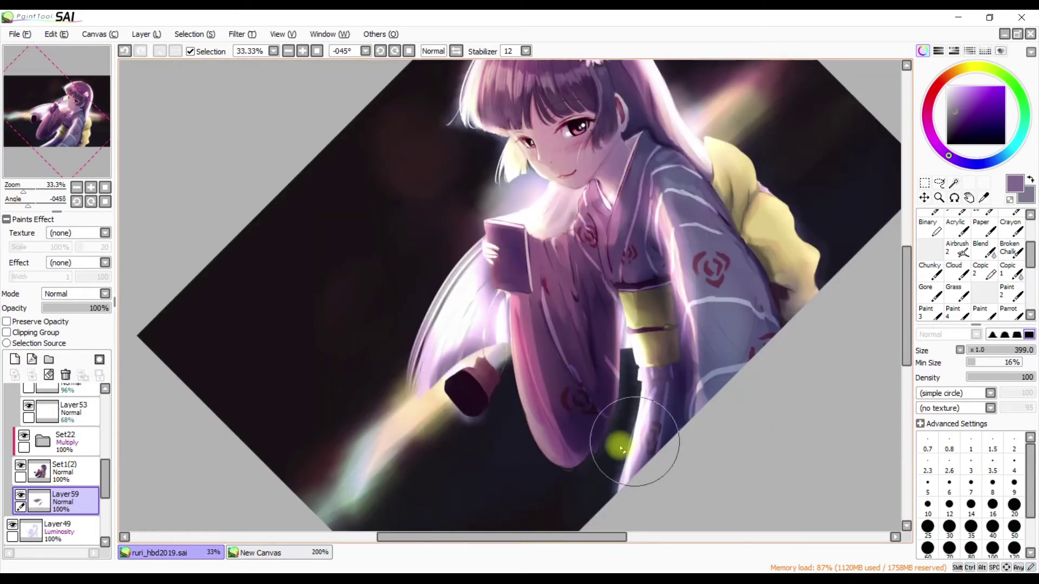
pyautogui.scroll(-1, 107, 522)
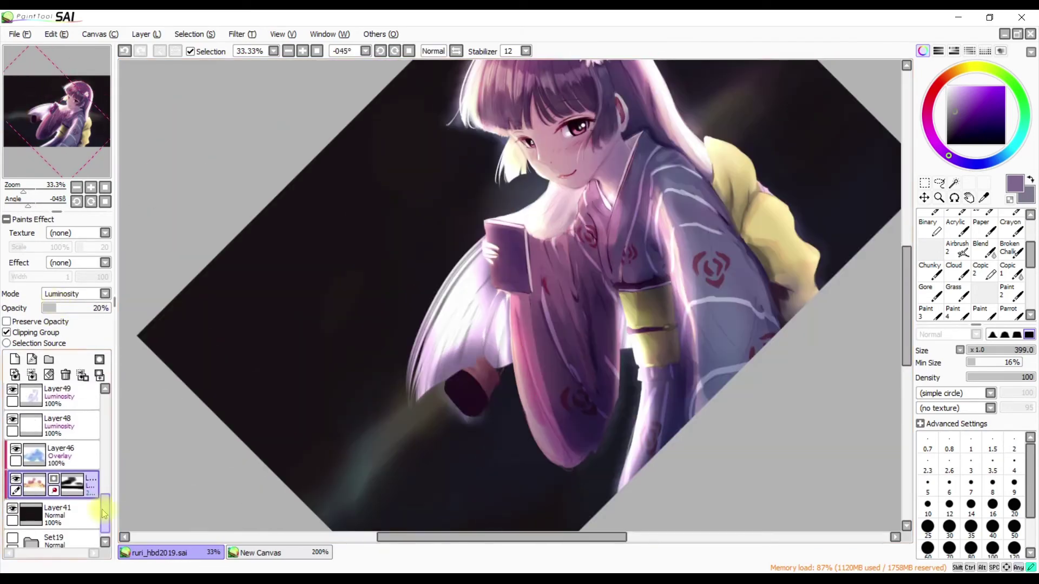
pyautogui.press('h')
pyautogui.press('Home')
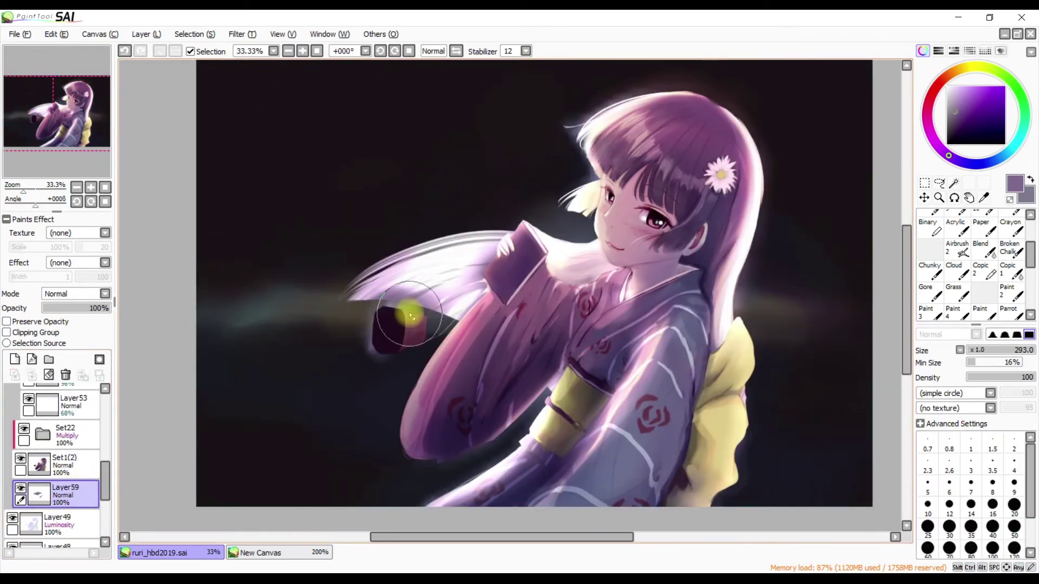
pyautogui.hotkey('ctrl', 'z')
pyautogui.hotkey('ctrl', 'y')
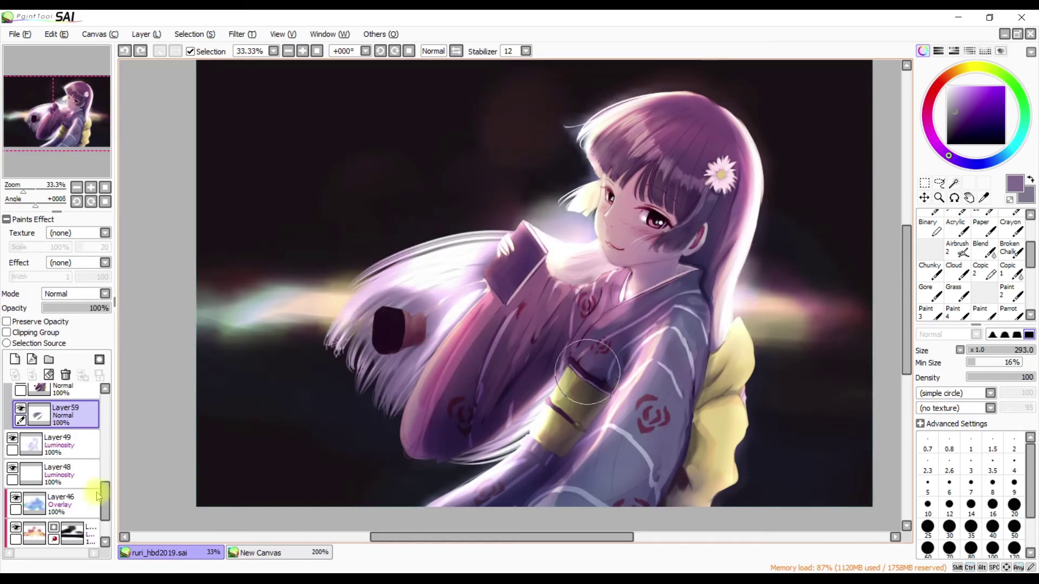
pyautogui.hotkey('ctrl', 'z')
# Erase the lower strands beneath the foot and sleeve on Layer59 with the eraser at size 500
pyautogui.moveTo(588, 375); pyautogui.dragTo(395, 399)
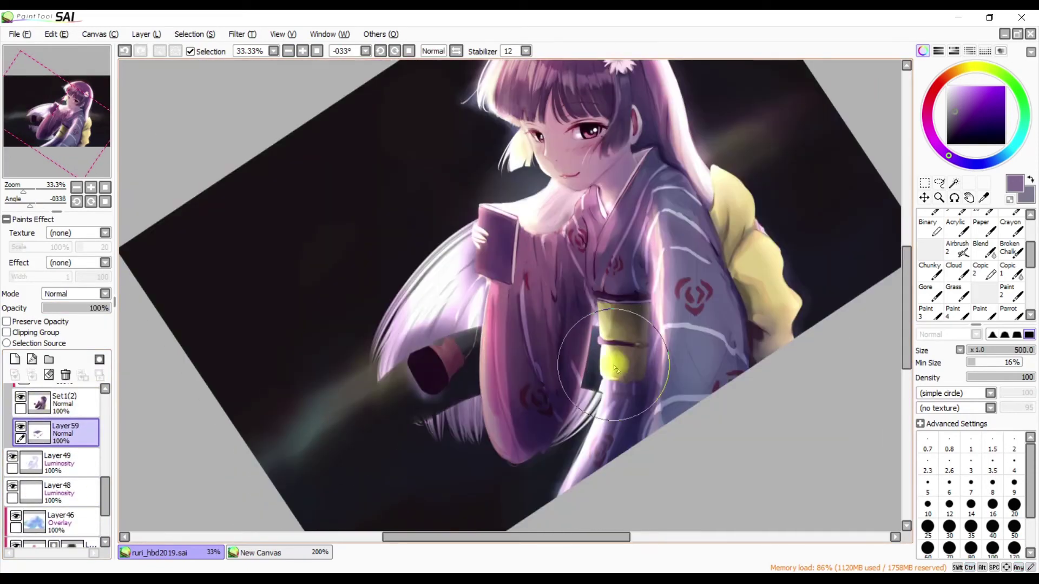
pyautogui.moveTo(638, 371); pyautogui.dragTo(536, 390)
pyautogui.hotkey('ctrl', 'y')
pyautogui.press('h')
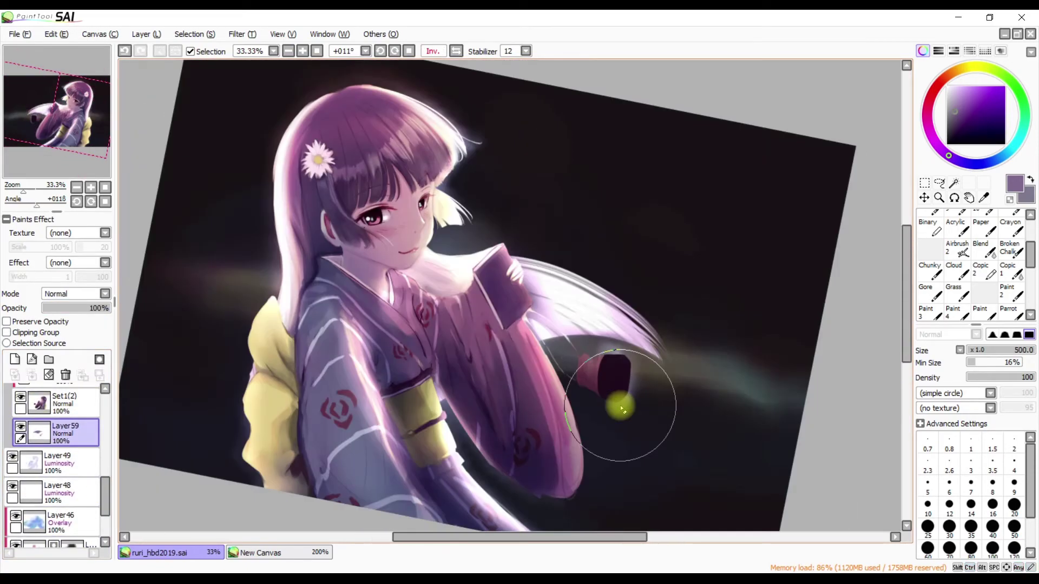
pyautogui.press('h')
pyautogui.press('Home')
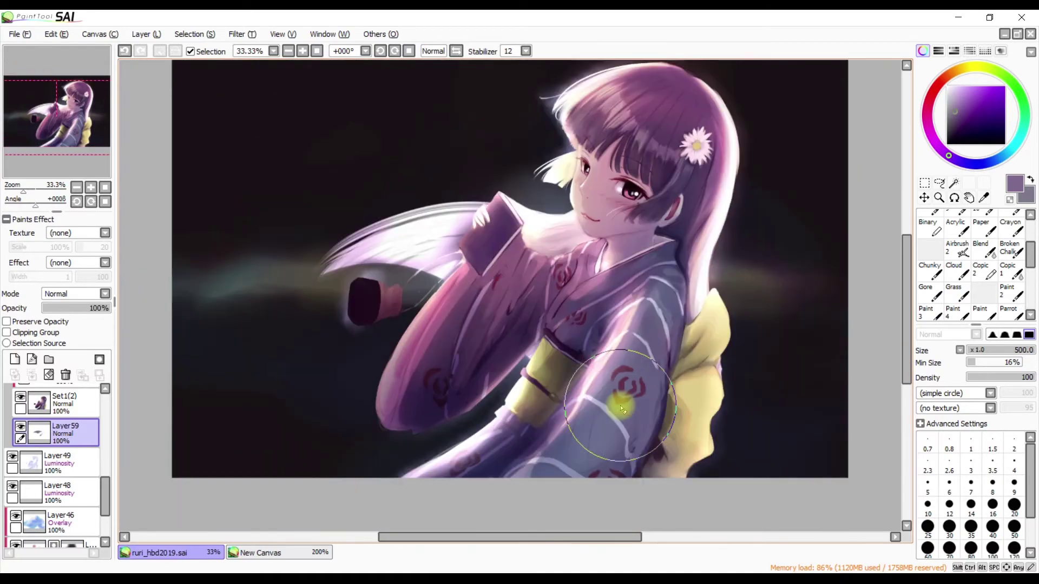
# Try painting dark purple strands between the foot and the book on Layer59 with the Chunky brush at size 91, density 88
pyautogui.click(930, 276)
pyautogui.press('h')
pyautogui.press('h')
pyautogui.press('h')
pyautogui.press('h')
pyautogui.press('[')
pyautogui.press('[')
pyautogui.press('[')
pyautogui.press('[')
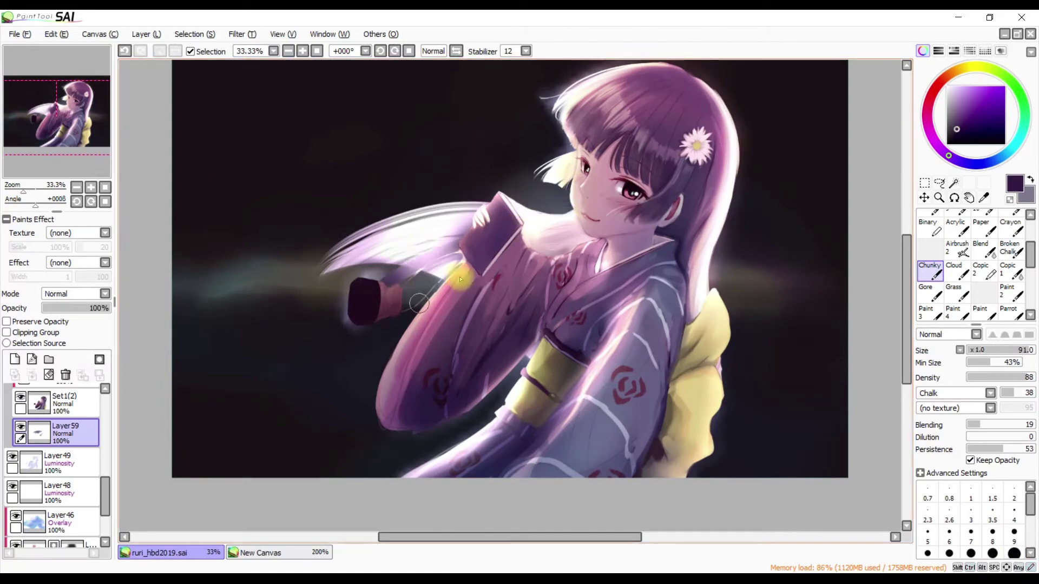
pyautogui.press('h')
pyautogui.press('h')
# Soften the white glow over the flowing hair on Layer47 with the eraser at sizes 229 and 266, density 49
pyautogui.keyDown('ctrl'); pyautogui.keyDown('shift'); pyautogui.click(420, 226); pyautogui.keyUp('shift'); pyautogui.keyUp('ctrl')
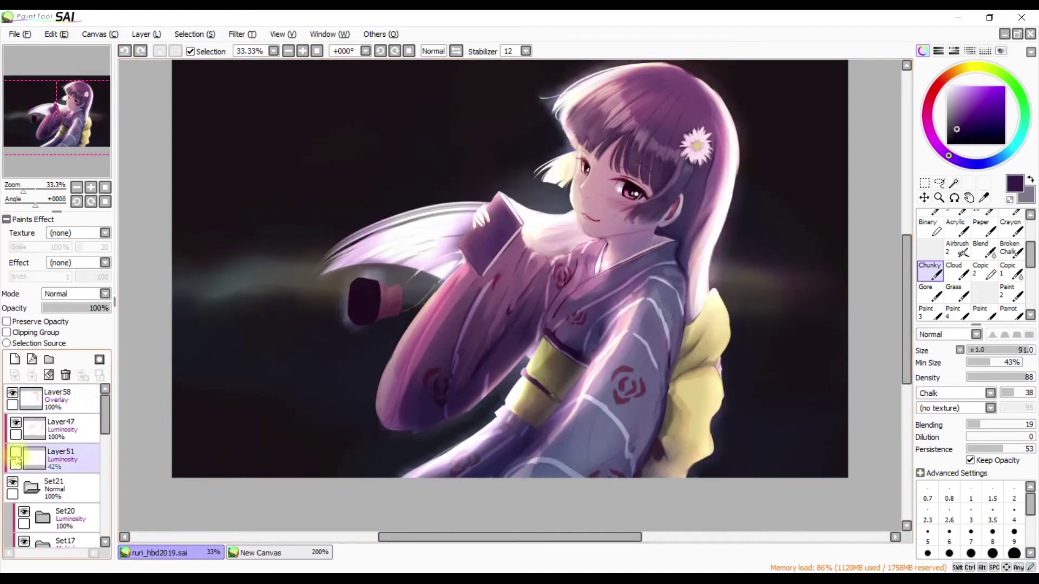
pyautogui.press('e')
pyautogui.press('b')
pyautogui.press('h')
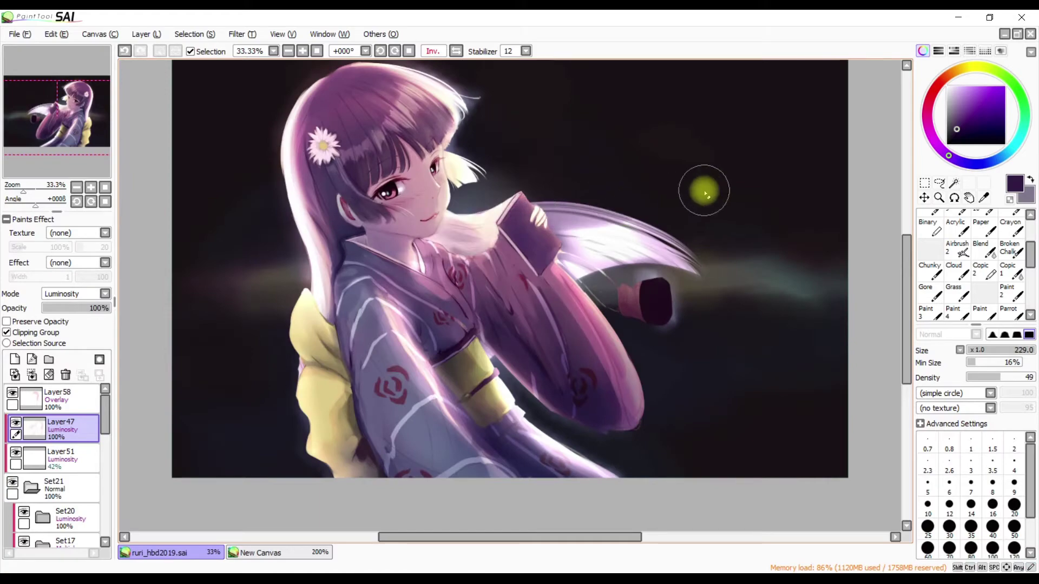
pyautogui.hotkey('ctrl', '+')
pyautogui.scroll(-1, 104, 426)
pyautogui.moveTo(596, 278)
pyautogui.mouseDown()
pyautogui.moveTo(623, 286)
pyautogui.moveTo(657, 272)
pyautogui.mouseUp()
pyautogui.press('h')
pyautogui.press('h')
pyautogui.press('b')
pyautogui.press('h')
pyautogui.press('h')
pyautogui.press('b')
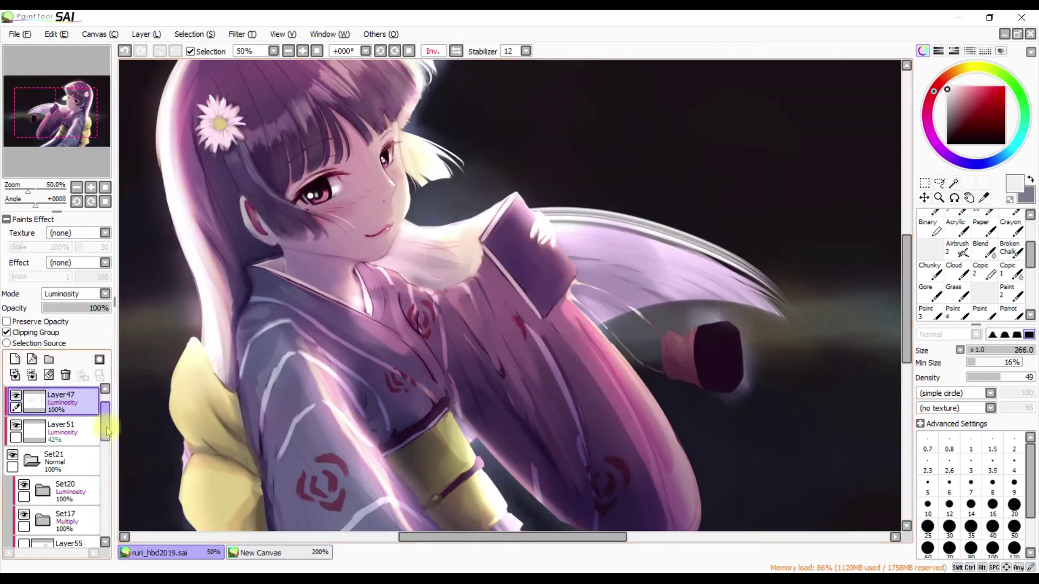
# Erase the pale hair edge next to the book on Set1(2) with the eraser at sizes 27 and 61
pyautogui.scroll(-5, 99, 483)
pyautogui.press('h')
pyautogui.press('h')
pyautogui.click(70, 507)
pyautogui.scroll(-2, 70, 487)
pyautogui.press('n')
pyautogui.scroll(1, 506, 238)
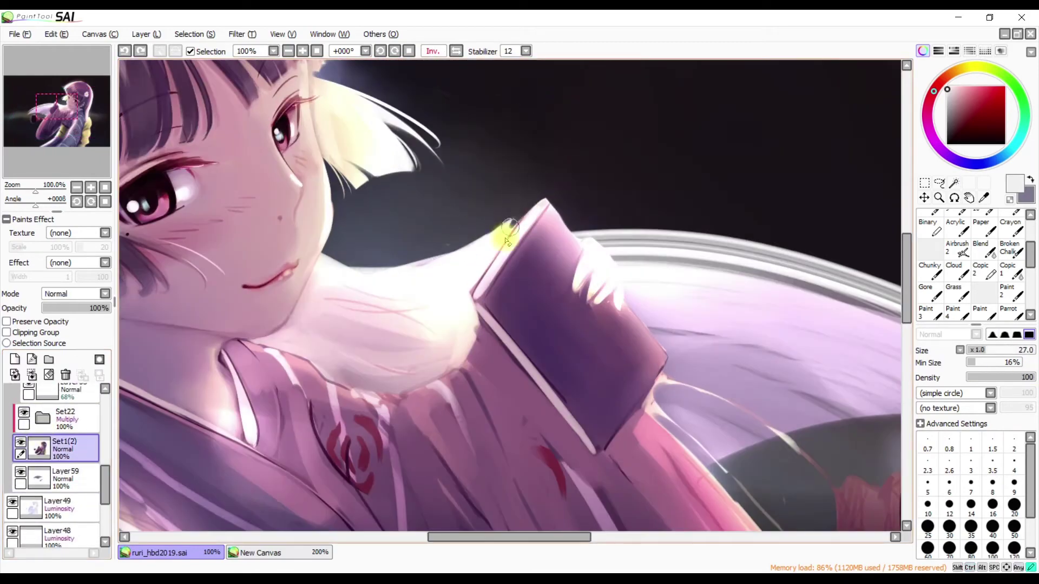
pyautogui.press('h')
pyautogui.press('n')
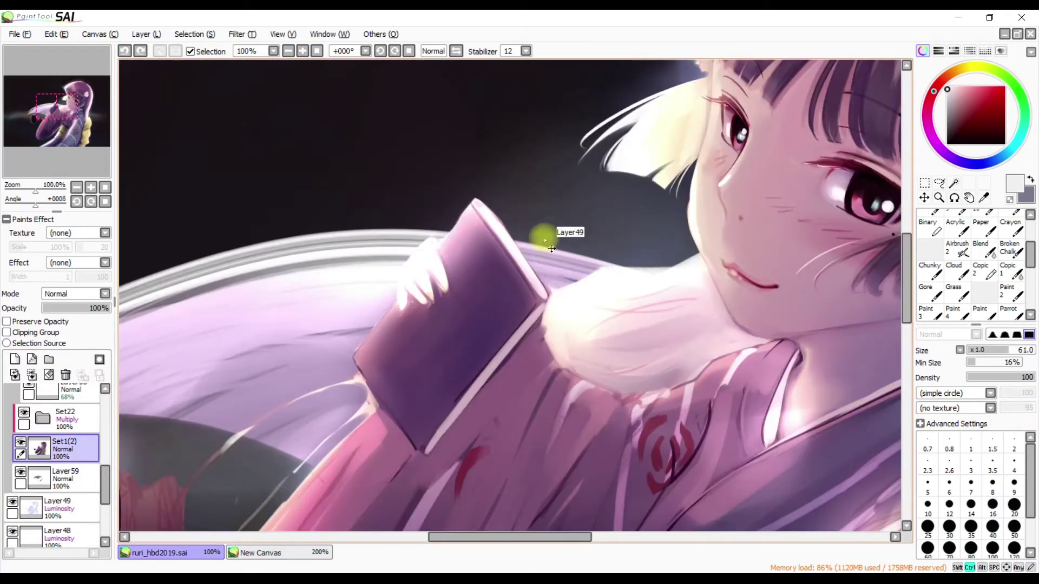
# Erase the stray thin lines near the book's lower corner on Set1(2) with the eraser at sizes 34 and 73
pyautogui.press('h')
pyautogui.press('h')
pyautogui.press('h')
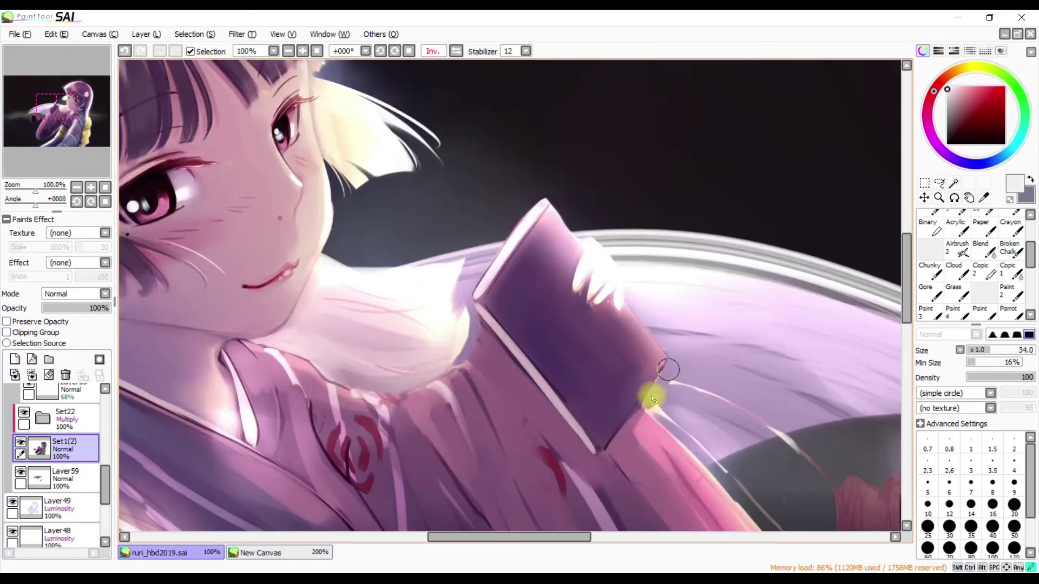
pyautogui.press('h')
pyautogui.scroll(-1, 301, 375)
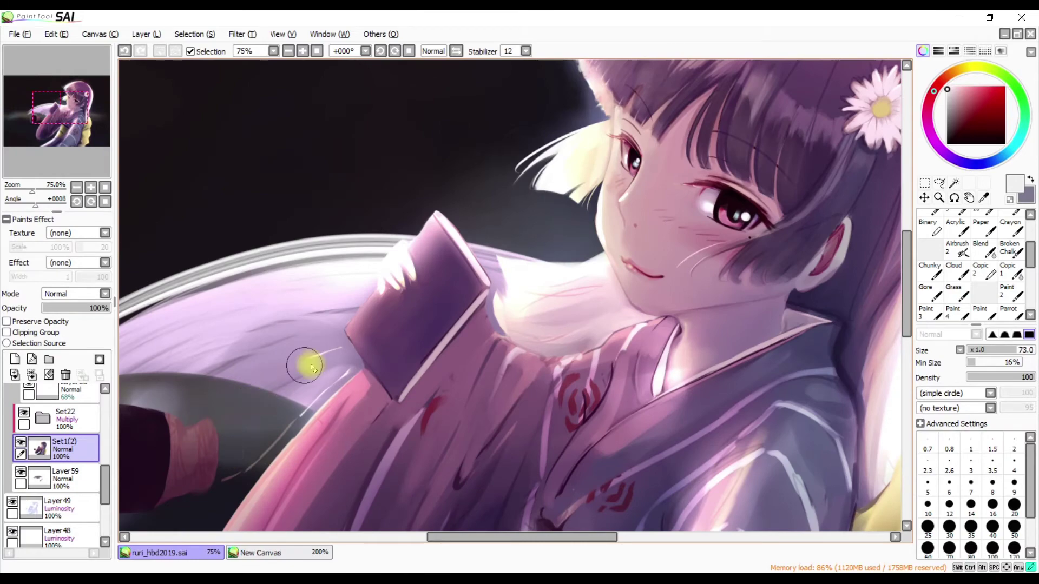
pyautogui.press('h')
pyautogui.press('[')
pyautogui.press('[')
pyautogui.hotkey('ctrl', 'z')
# Erase the pale hair along the chin and jaw on Set1(2) with the eraser at sizes 44, 18 and 8
pyautogui.press('h')
pyautogui.scroll(2, 497, 236)
pyautogui.press('[')
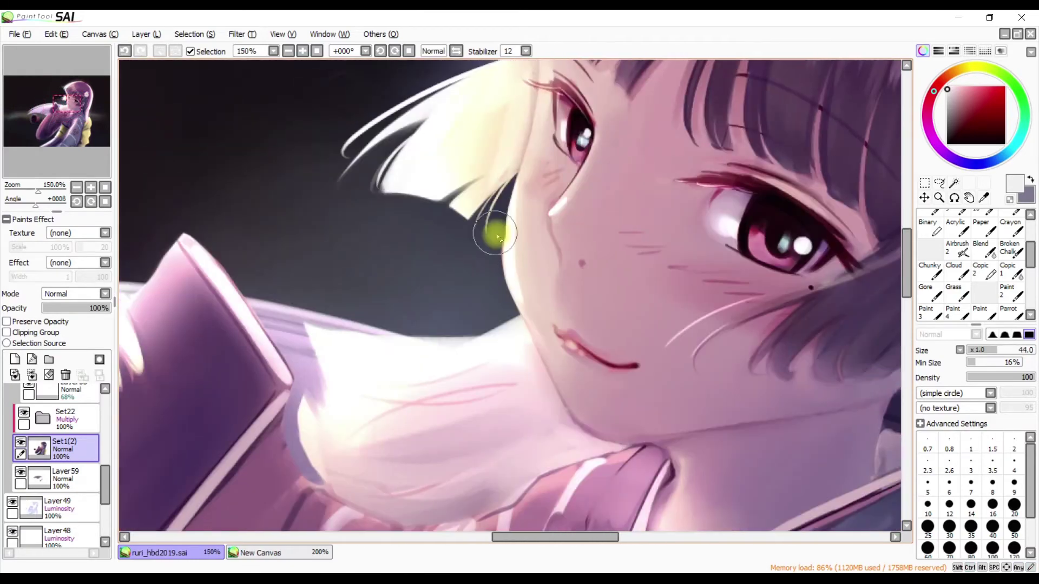
pyautogui.scroll(-3, 541, 303)
pyautogui.press(']')
pyautogui.press(']')
pyautogui.moveTo(563, 287); pyautogui.dragTo(543, 297)
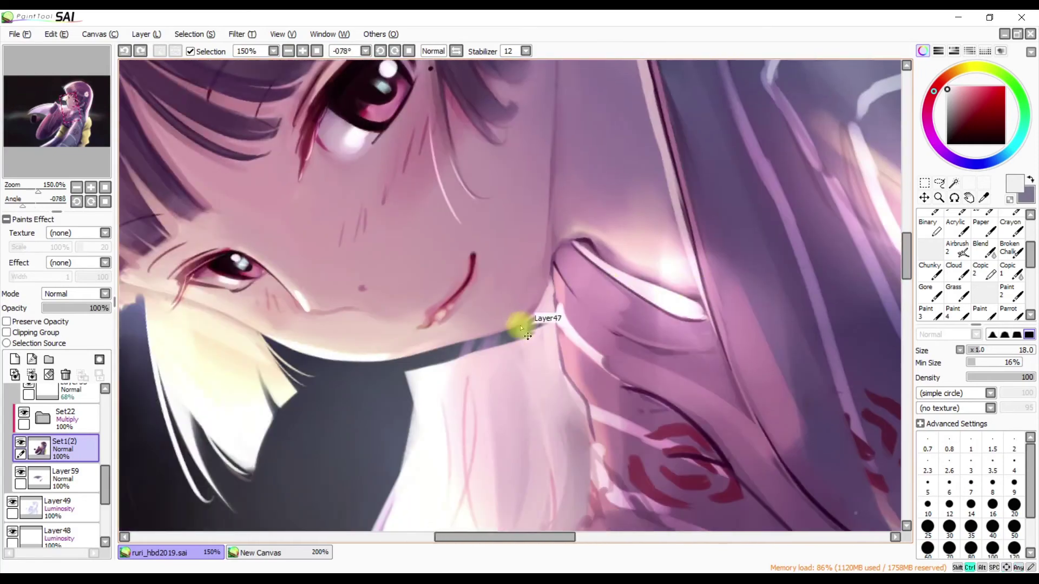
pyautogui.press('[')
pyautogui.press('h')
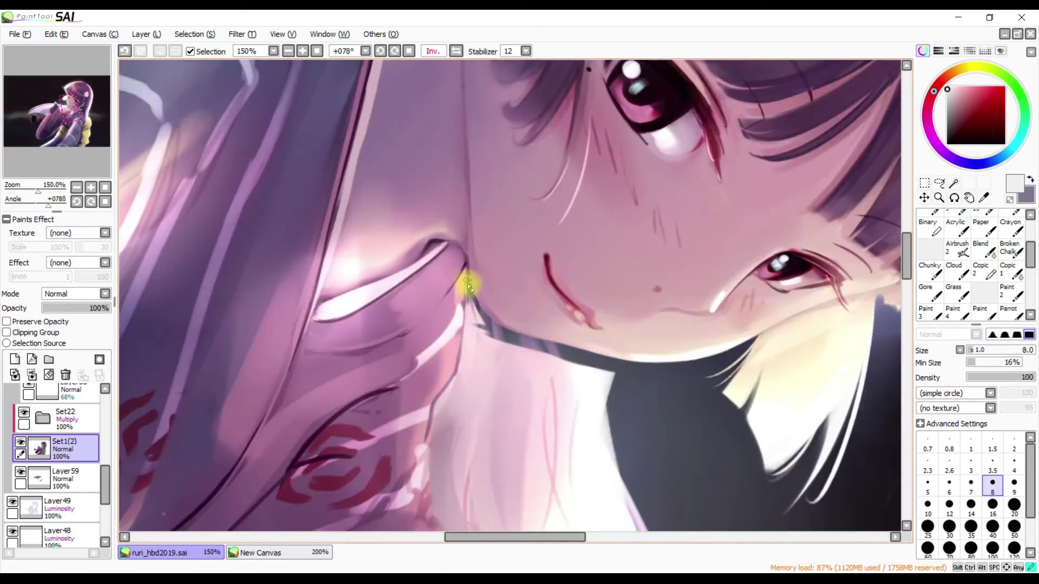
# Erase the remaining pale hair between the chin, collar and shoulder on Set1(2) with the eraser at size 37
pyautogui.moveTo(474, 373)
pyautogui.mouseDown()
pyautogui.moveTo(487, 336)
pyautogui.moveTo(597, 371)
pyautogui.moveTo(505, 481)
pyautogui.moveTo(368, 259)
pyautogui.moveTo(492, 366)
pyautogui.moveTo(494, 212)
pyautogui.mouseUp()
pyautogui.press(']')
pyautogui.press(']')
pyautogui.press(']')
pyautogui.press(']')
pyautogui.press('[')
pyautogui.moveTo(507, 321)
pyautogui.mouseDown()
pyautogui.moveTo(516, 223)
pyautogui.moveTo(606, 343)
pyautogui.moveTo(549, 184)
pyautogui.moveTo(633, 224)
pyautogui.moveTo(646, 305)
pyautogui.moveTo(690, 301)
pyautogui.mouseUp()
pyautogui.scroll(-4, 691, 301)
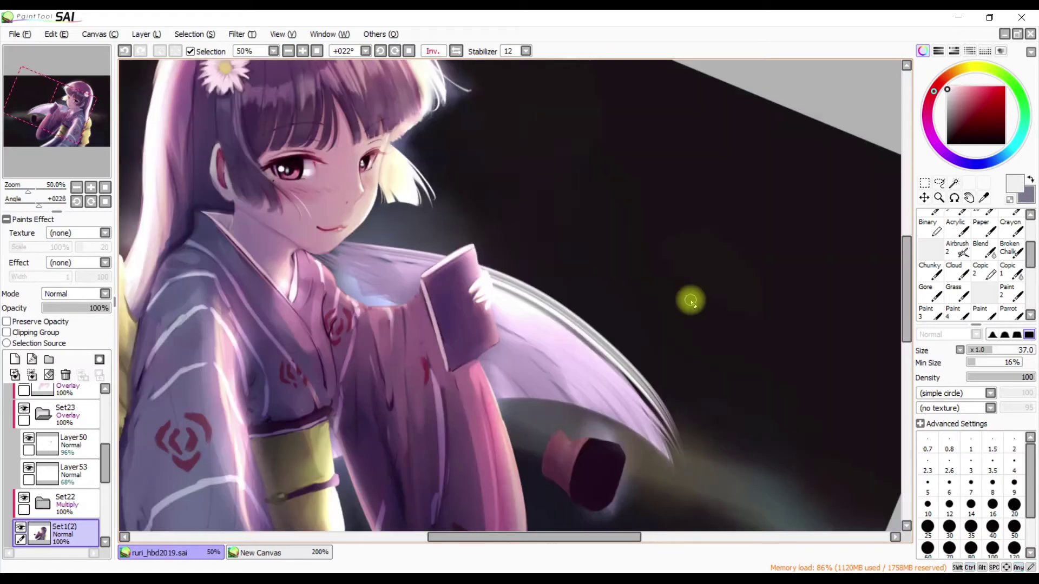
# Clean up the pink patch beside the yellow obi bow on Set1(2) with a small eraser
pyautogui.press('h')
pyautogui.scroll(2, 689, 297)
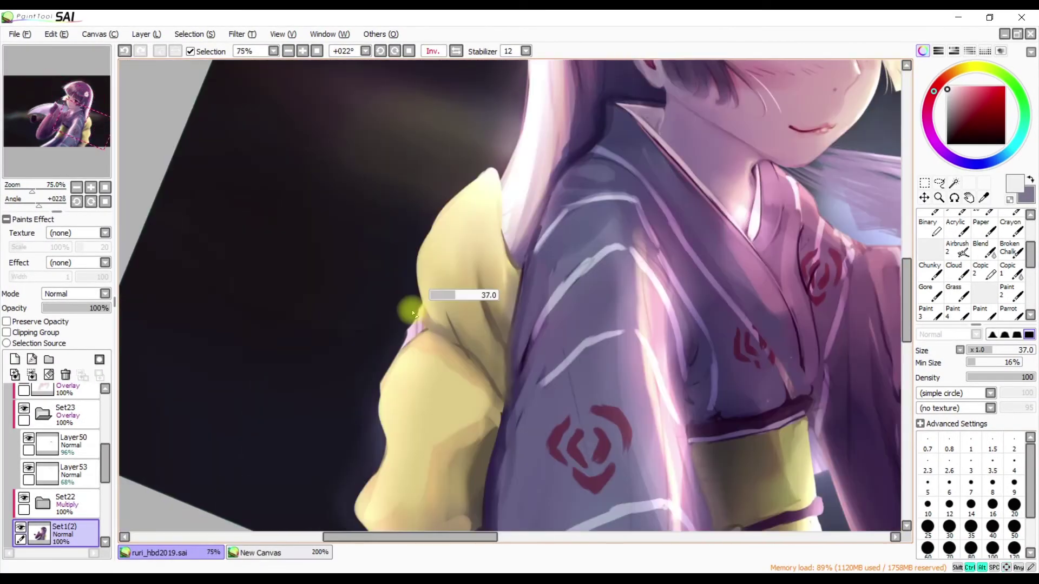
pyautogui.press('Delete')
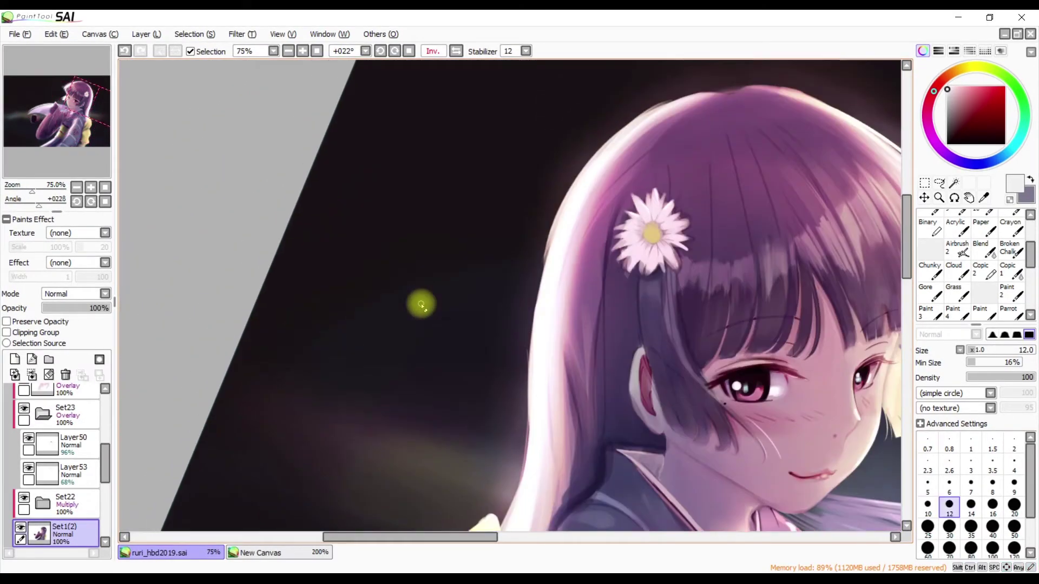
# Trim the outer contour of the hair at the back of the head on Set1(2) with the eraser at size 47
pyautogui.moveTo(534, 320); pyautogui.dragTo(511, 370)
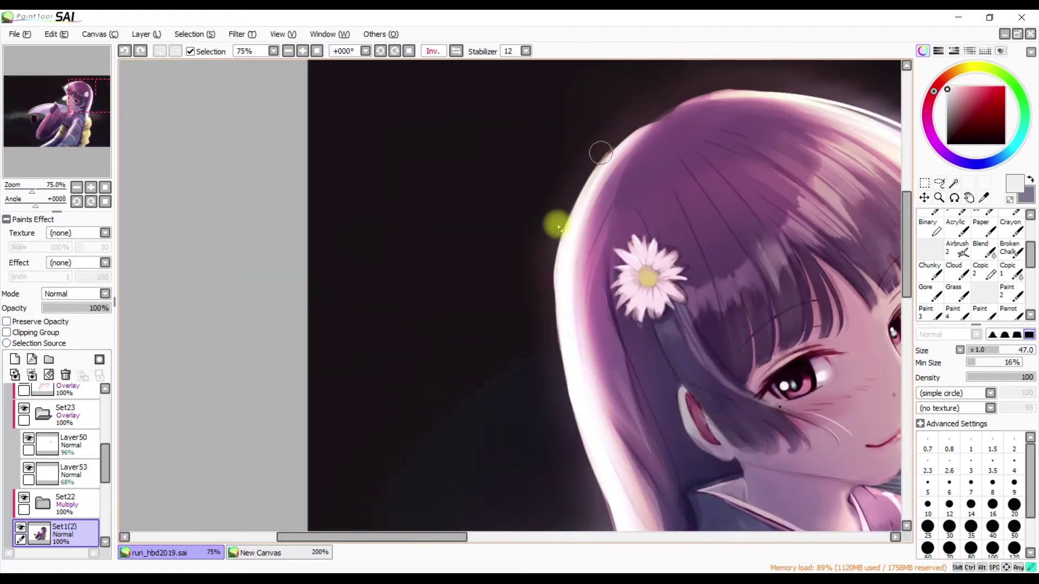
pyautogui.press('Delete')
pyautogui.press('Delete')
pyautogui.press('Delete')
pyautogui.scroll(-2, 607, 506)
pyautogui.moveTo(596, 483); pyautogui.dragTo(476, 253)
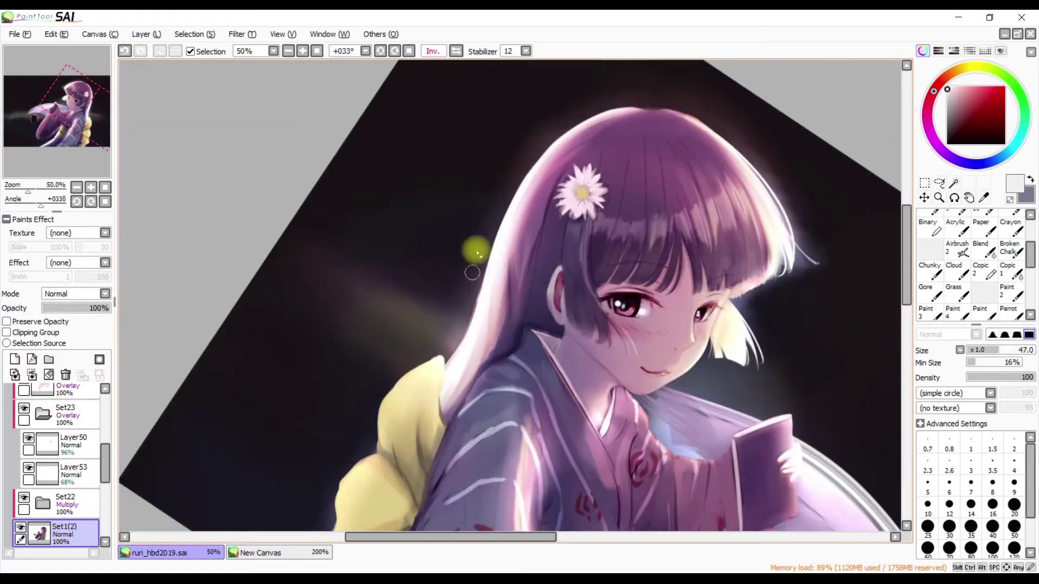
# Trim the tip of the long back hair where it meets the bow with the eraser at sizes 49 and 18
pyautogui.press('h')
pyautogui.moveTo(552, 325); pyautogui.dragTo(575, 395)
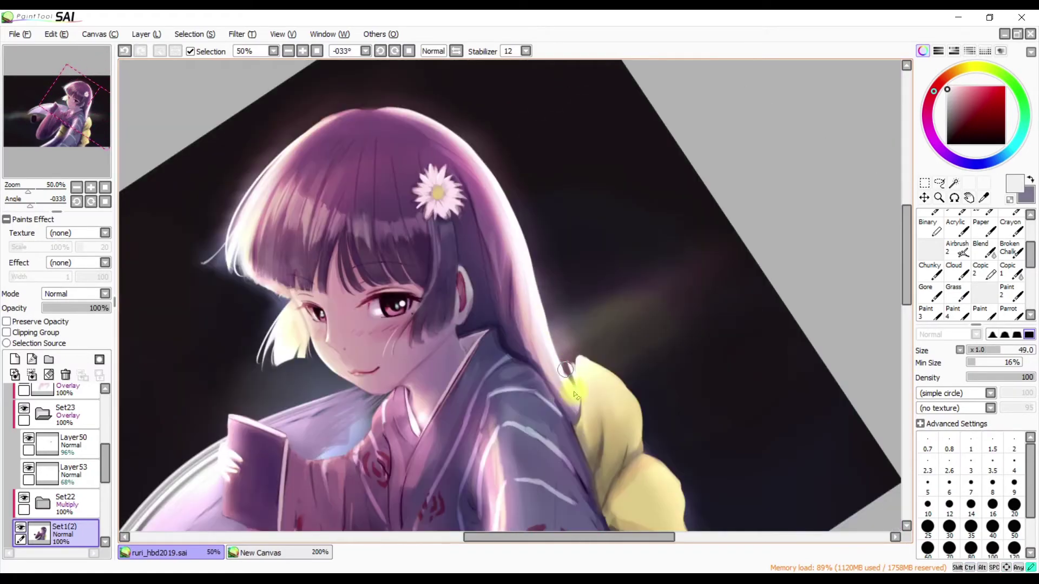
pyautogui.press('h')
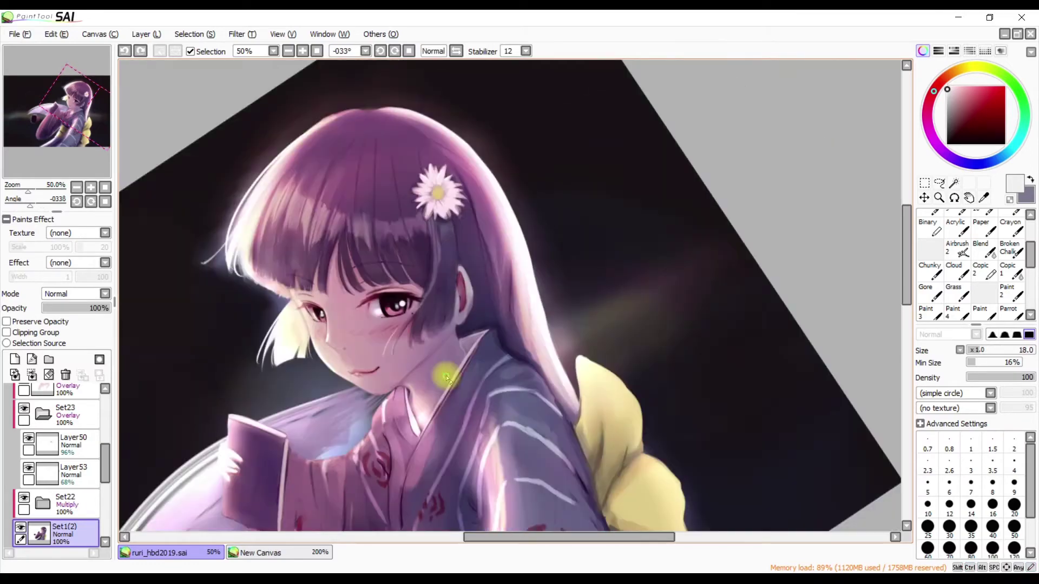
# Paint the hair behind the book and neck on Layer59 in sampled pale peach with the Chunky brush at size 127
pyautogui.press('Home')
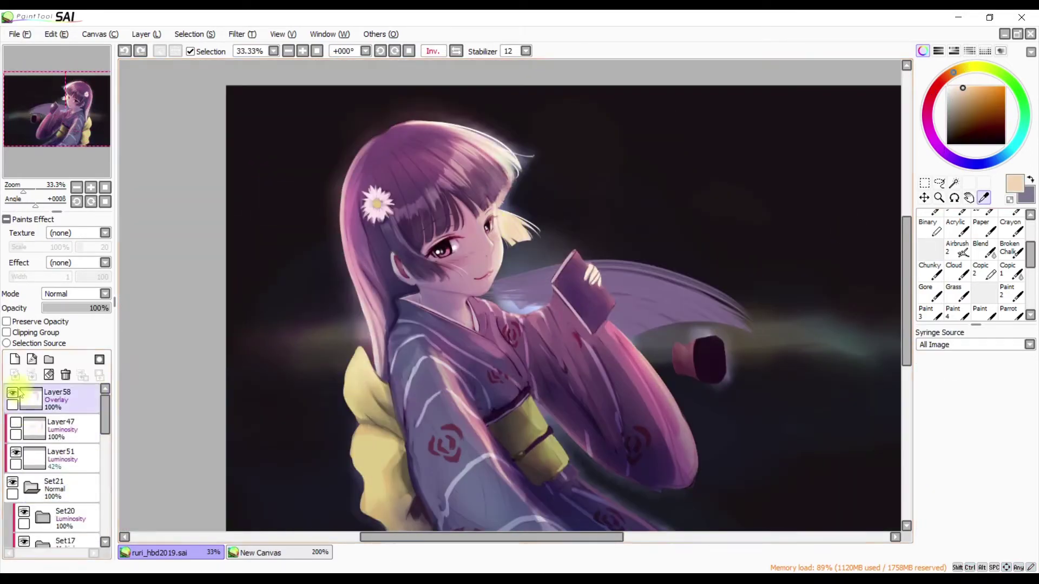
pyautogui.click(631, 302)
pyautogui.moveTo(105, 485)
pyautogui.mouseDown()
pyautogui.moveTo(104, 503)
pyautogui.moveTo(105, 493)
pyautogui.mouseUp()
pyautogui.click(65, 452)
pyautogui.click(929, 269)
pyautogui.moveTo(688, 292)
pyautogui.mouseDown()
pyautogui.moveTo(656, 324)
pyautogui.moveTo(681, 303)
pyautogui.moveTo(754, 342)
pyautogui.mouseUp()
pyautogui.moveTo(512, 294)
pyautogui.mouseDown()
pyautogui.moveTo(546, 221)
pyautogui.moveTo(599, 192)
pyautogui.moveTo(487, 324)
pyautogui.moveTo(292, 357)
pyautogui.mouseUp()
pyautogui.scroll(1, 545, 225)
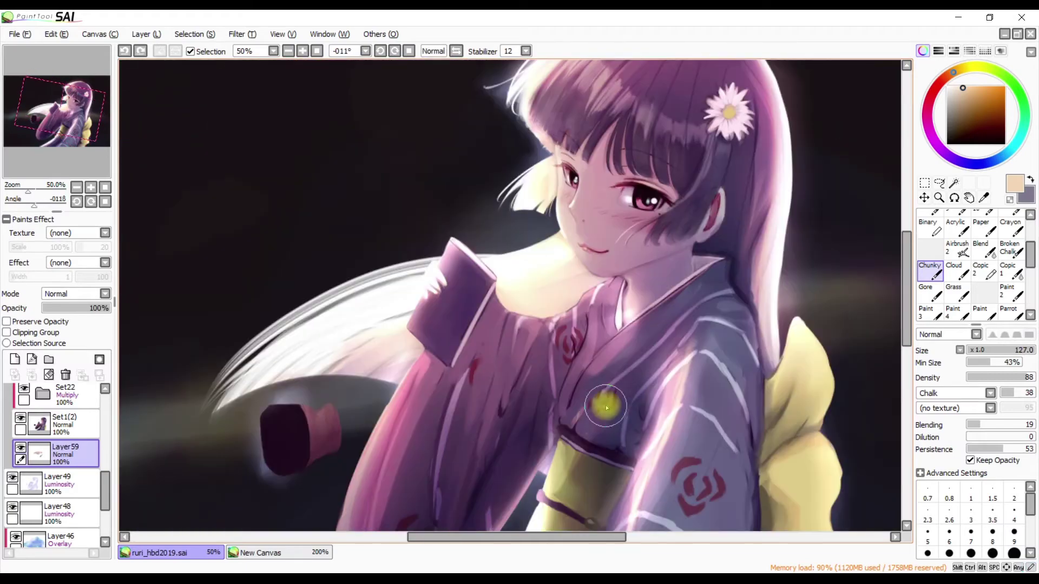
# Preserve Layer59's opacity and shade the hair behind the neck in mauve with the Chunky brush at sizes 222 and 202
pyautogui.click(53, 323)
pyautogui.press('h')
pyautogui.press('h')
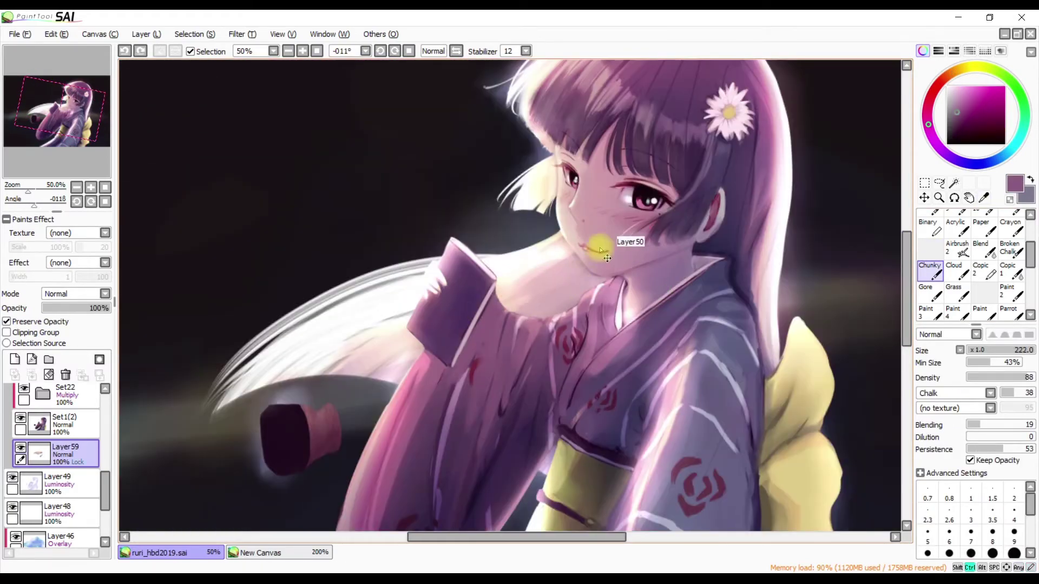
pyautogui.hotkey('ctrl', 'z')
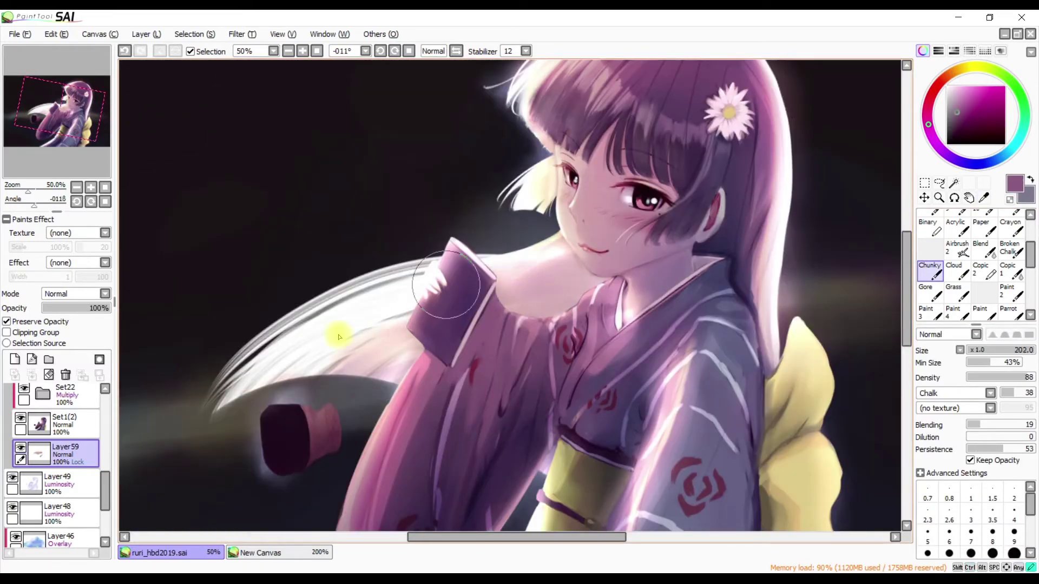
pyautogui.scroll(-1, 341, 343)
pyautogui.moveTo(341, 343); pyautogui.dragTo(770, 281)
# Select Set1(2) and sample a pale cream beside the eye, using the brush at size 29, density 66
pyautogui.press('pageup')
pyautogui.press('Delete')
pyautogui.click(69, 418)
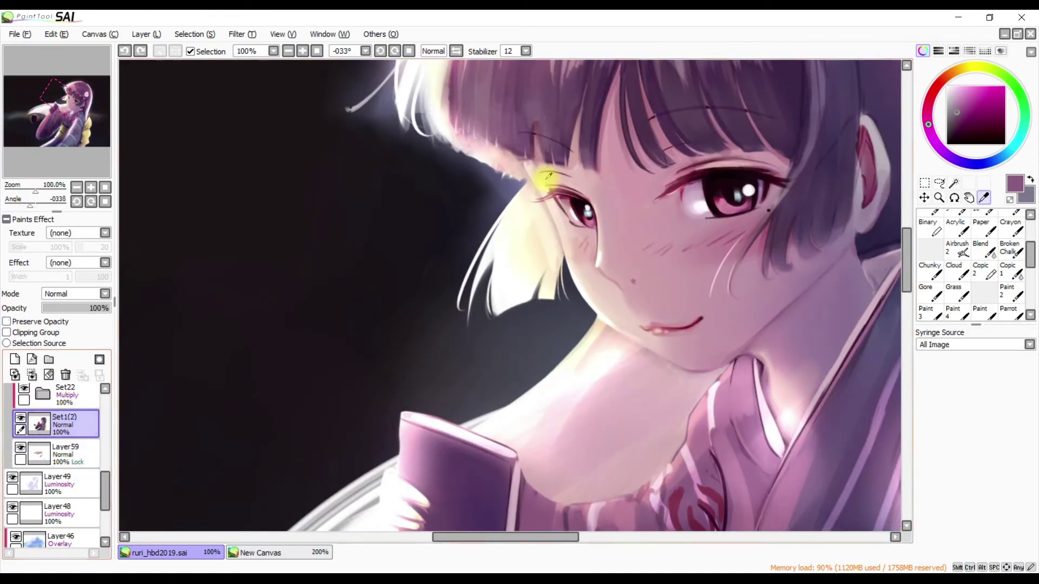
pyautogui.keyDown('alt'); pyautogui.click(563, 215); pyautogui.keyUp('alt')
pyautogui.press('h')
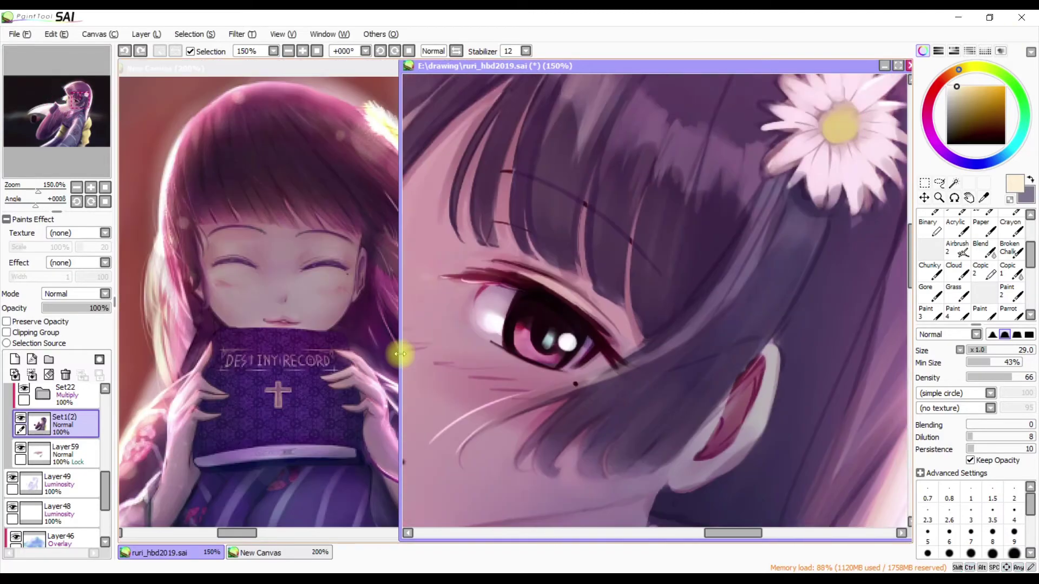
# Blend the dark purple side lock in front of the ear with the soft brush at size 24, density 16
pyautogui.click(91, 403)
pyautogui.scroll(-5, 91, 432)
pyautogui.click(59, 519)
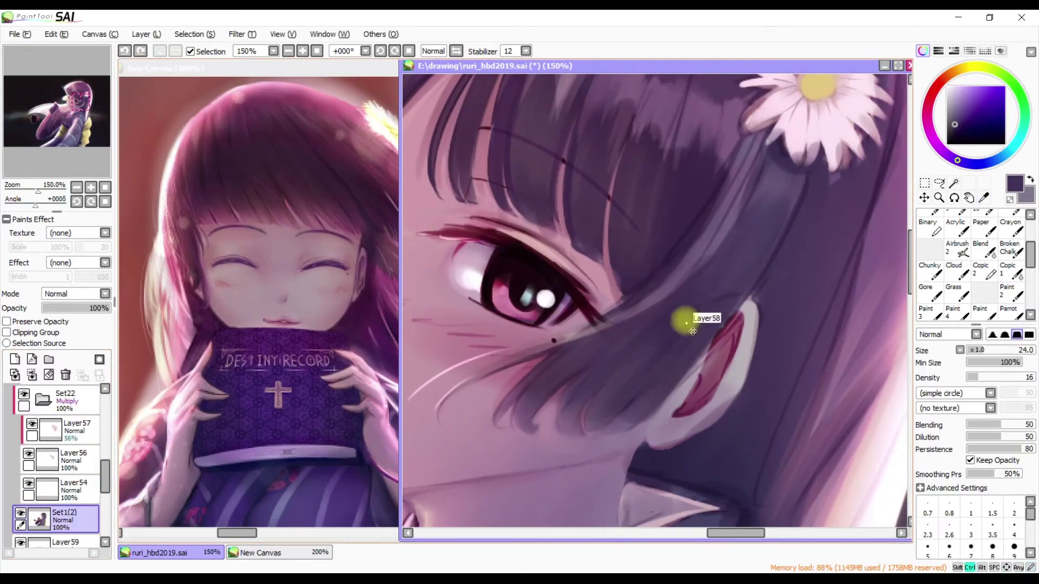
pyautogui.keyDown('ctrl'); pyautogui.keyDown('shift'); pyautogui.click(696, 290); pyautogui.keyUp('shift'); pyautogui.keyUp('ctrl')
pyautogui.press('e')
pyautogui.moveTo(668, 262); pyautogui.dragTo(701, 207)
# Select Layer56 and soften the hair around the ear with the eraser at size 71, density 39
pyautogui.scroll(-1, 706, 215)
pyautogui.press('[')
pyautogui.press('[')
pyautogui.press('[')
pyautogui.scroll(-2, 651, 338)
pyautogui.keyDown('ctrl'); pyautogui.keyDown('shift'); pyautogui.click(652, 343); pyautogui.keyUp('shift'); pyautogui.keyUp('ctrl')
pyautogui.press('h')
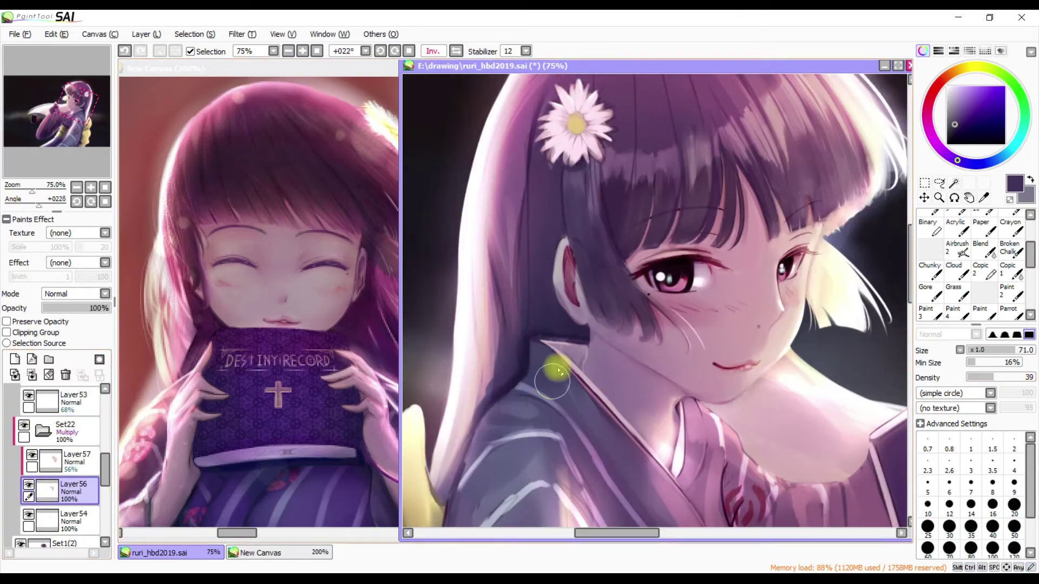
# Select Layer54 and soften the bangs over the forehead with the eraser at sizes 27 and 33, density 39
pyautogui.press('h')
pyautogui.keyDown('ctrl'); pyautogui.keyDown('shift'); pyautogui.click(589, 258); pyautogui.keyUp('shift'); pyautogui.keyUp('ctrl')
pyautogui.scroll(1, 590, 258)
pyautogui.press('n')
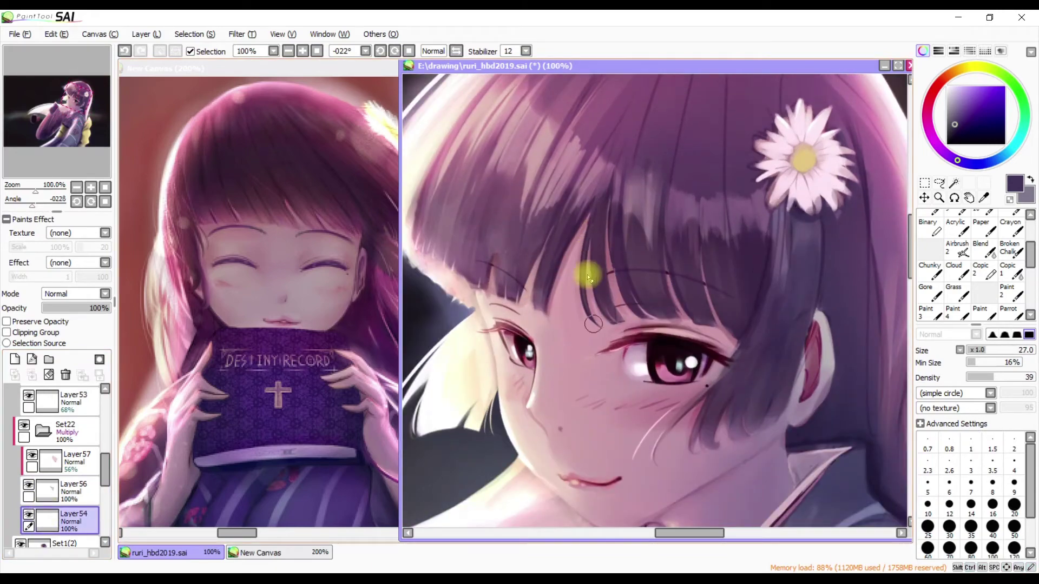
pyautogui.press(']')
pyautogui.press(']')
pyautogui.press(']')
pyautogui.press(']')
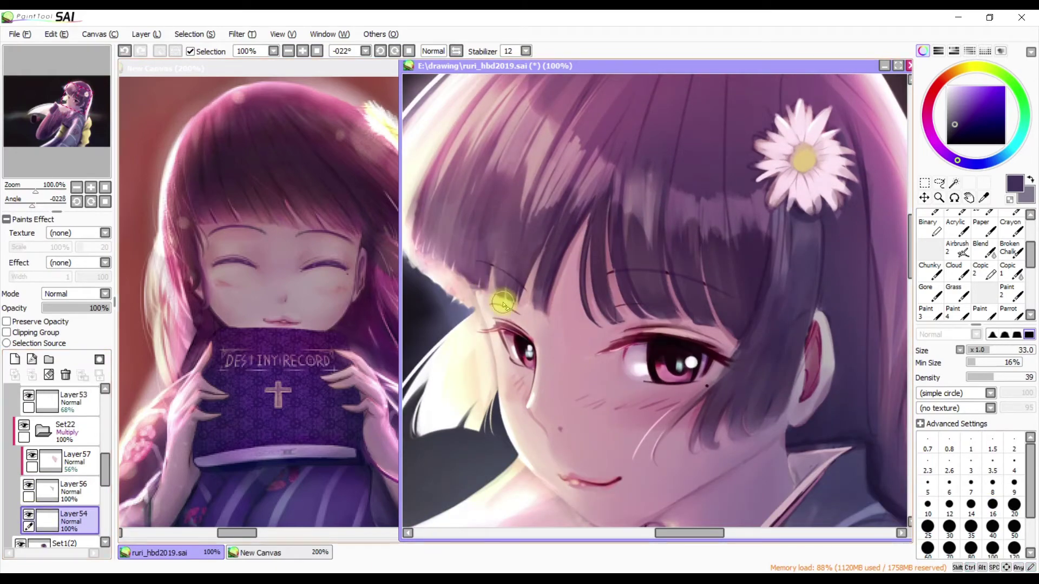
# Select Set1(2) and outline the book's upper edge in dark plum with the Dirt 01 textured brush at size 6
pyautogui.press('Home')
pyautogui.scroll(-3, 625, 297)
pyautogui.scroll(2, 626, 297)
pyautogui.press('b')
pyautogui.keyDown('ctrl'); pyautogui.keyDown('shift'); pyautogui.click(631, 231); pyautogui.keyUp('shift'); pyautogui.keyUp('ctrl')
pyautogui.moveTo(629, 258); pyautogui.dragTo(737, 212)
pyautogui.press('n')
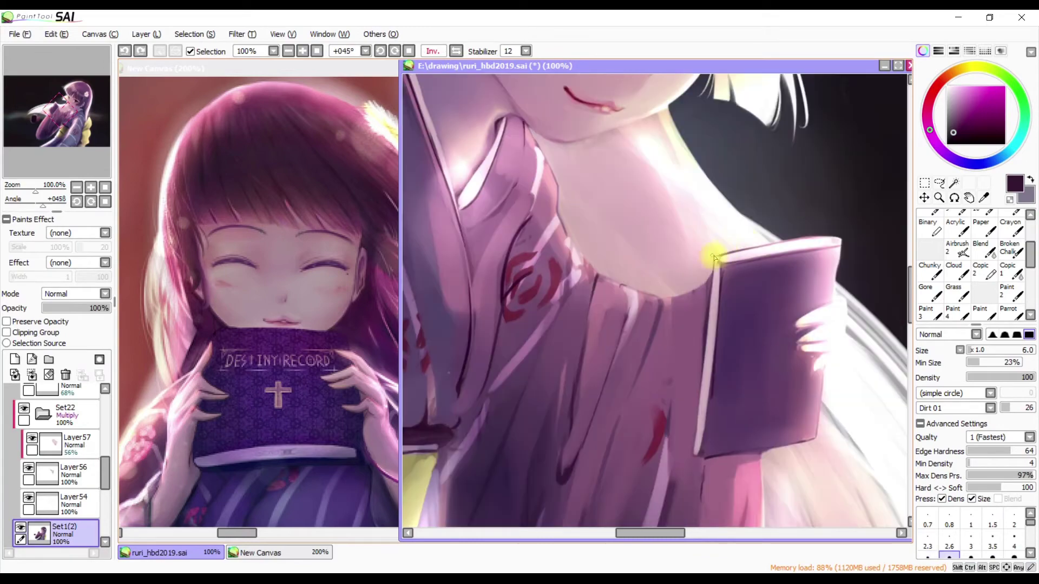
# Paint the book's page edges in sampled pale pink with the Dirt 01 textured brush at sizes 6 and 11
pyautogui.scroll(-3, 714, 259)
pyautogui.scroll(4, 693, 313)
pyautogui.keyDown('alt'); pyautogui.click(703, 285); pyautogui.keyUp('alt')
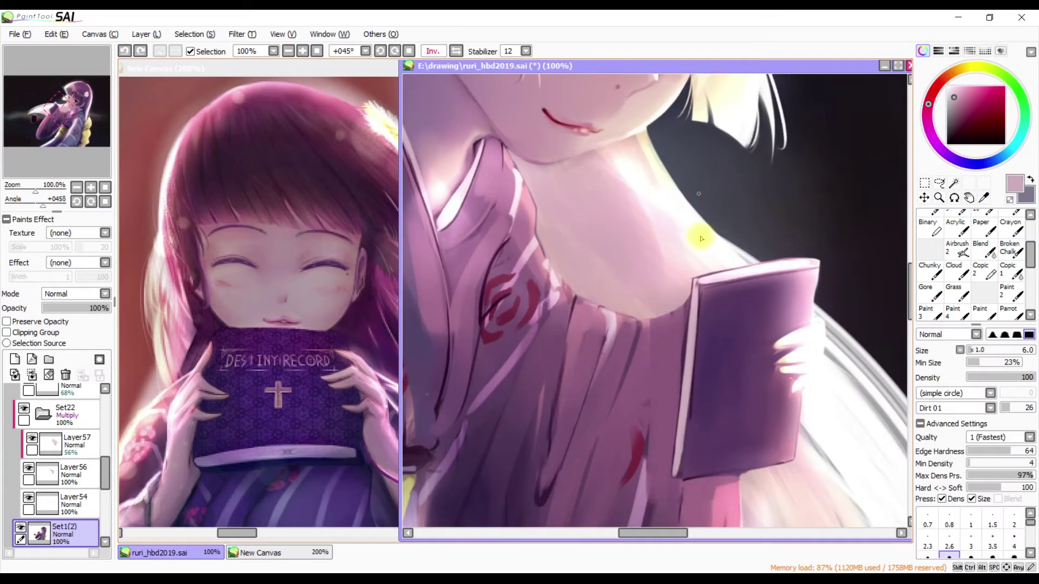
pyautogui.press('h')
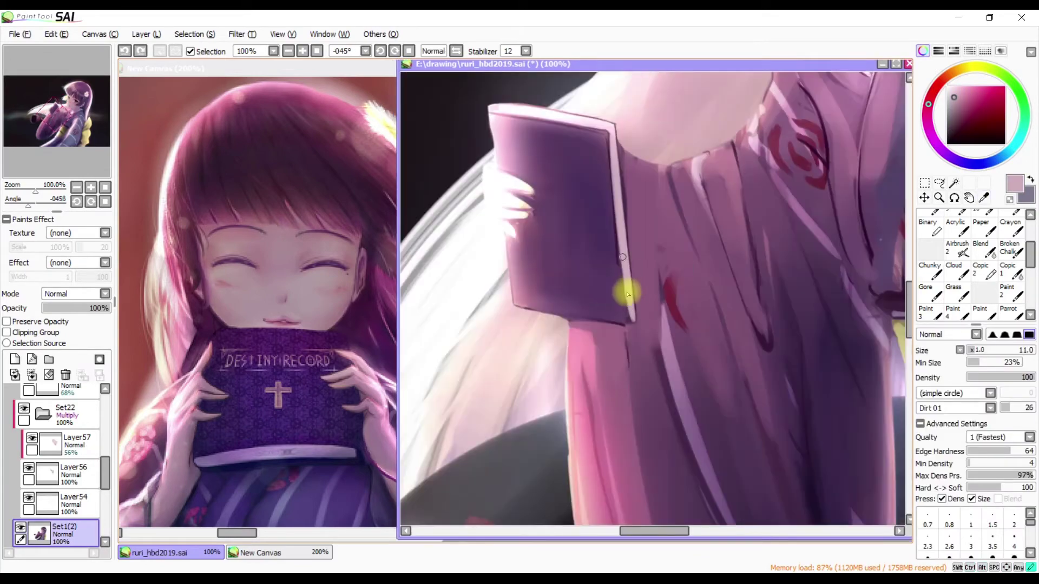
pyautogui.moveTo(627, 321)
pyautogui.mouseDown()
pyautogui.moveTo(661, 274)
pyautogui.moveTo(566, 254)
pyautogui.mouseUp()
# Refine the book's outline in sampled purple and trim its edges with the eraser at size 13, density 100
pyautogui.keyDown('alt'); pyautogui.click(566, 254); pyautogui.keyUp('alt')
pyautogui.press('[')
pyautogui.press('[')
pyautogui.press('[')
pyautogui.press('[')
pyautogui.press('[')
pyautogui.press('e')
pyautogui.press('h')
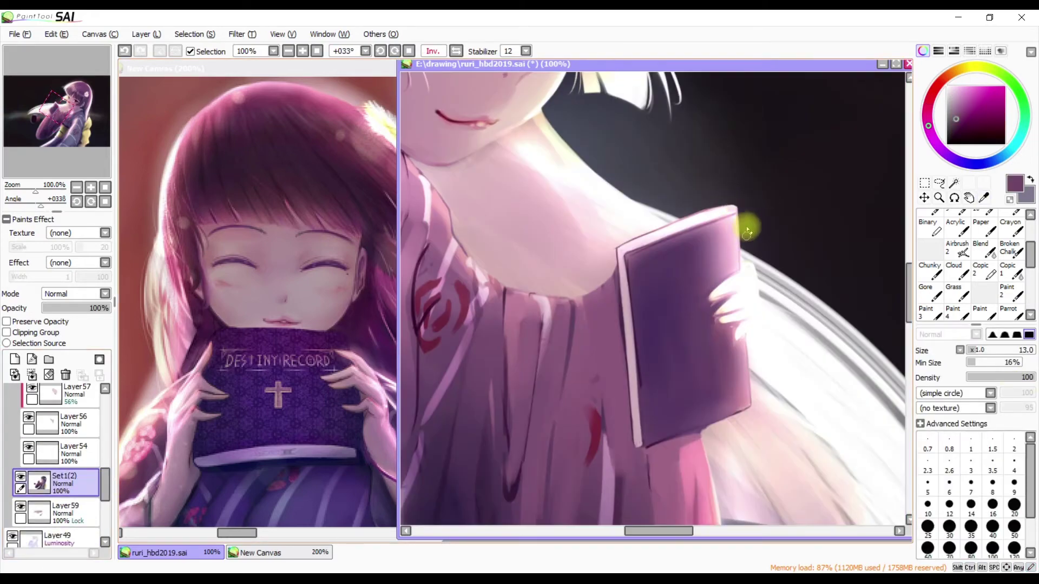
# Touch up the book's lit edges and the sleeve below it in sampled pinks at size 29, trimming with the eraser at size 5
pyautogui.press('h')
pyautogui.moveTo(745, 253); pyautogui.dragTo(628, 277)
pyautogui.press('b')
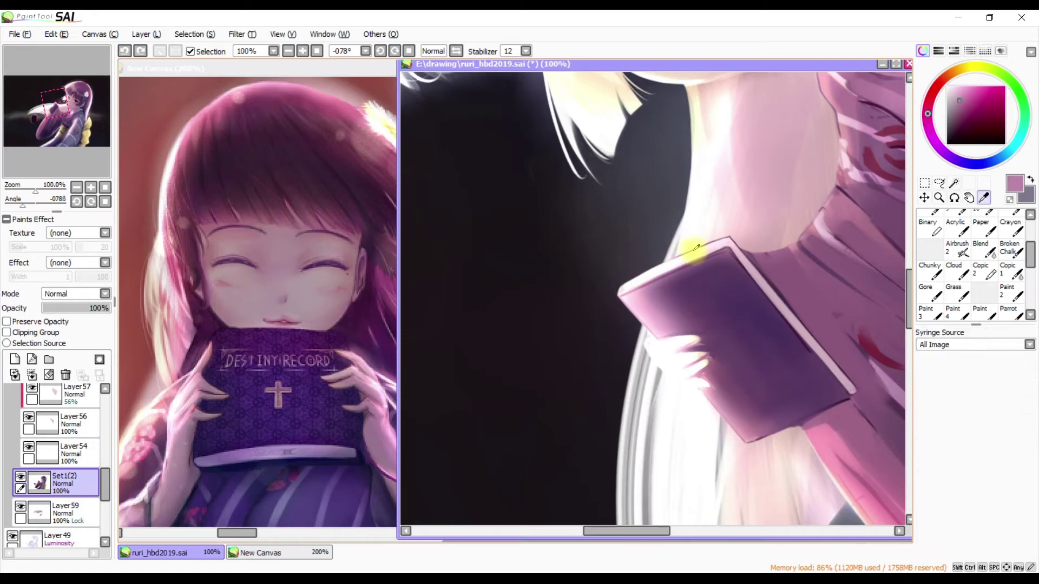
pyautogui.moveTo(703, 235)
pyautogui.mouseDown()
pyautogui.moveTo(614, 286)
pyautogui.moveTo(607, 262)
pyautogui.moveTo(666, 325)
pyautogui.mouseUp()
pyautogui.keyDown('alt'); pyautogui.click(665, 325); pyautogui.keyUp('alt')
pyautogui.press('h')
pyautogui.scroll(2, 711, 259)
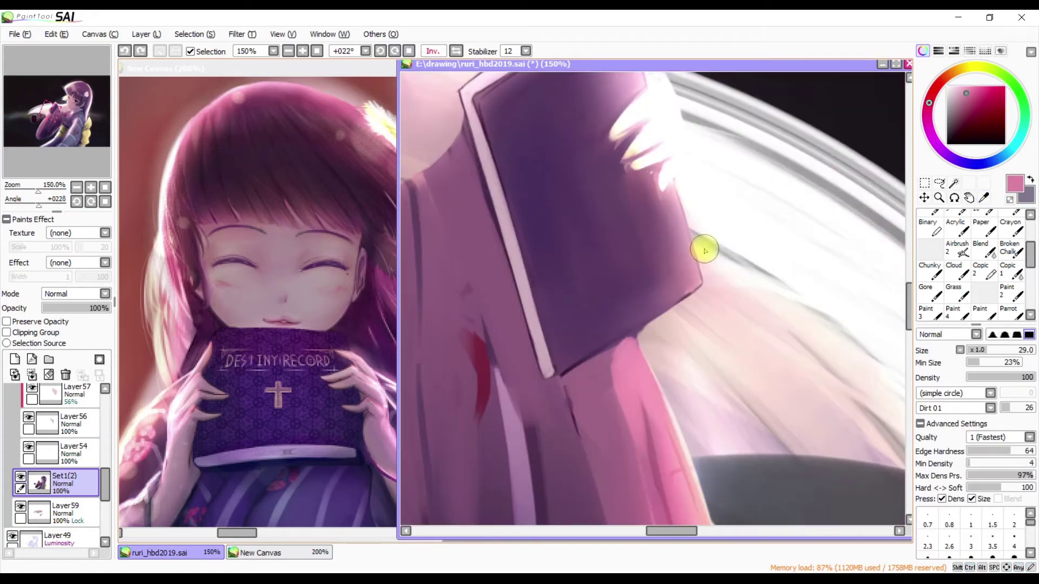
pyautogui.press('e')
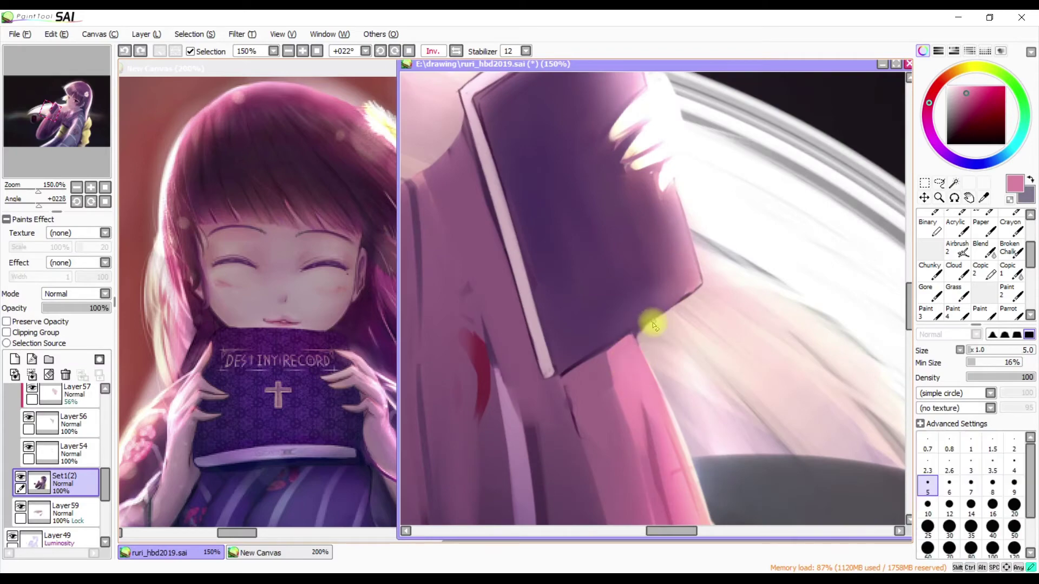
# Paint the book cover between the fingers in sampled purple with the brush at size 8, density 89
pyautogui.press('h')
pyautogui.press('b')
pyautogui.keyDown('alt'); pyautogui.click(704, 281); pyautogui.keyUp('alt')
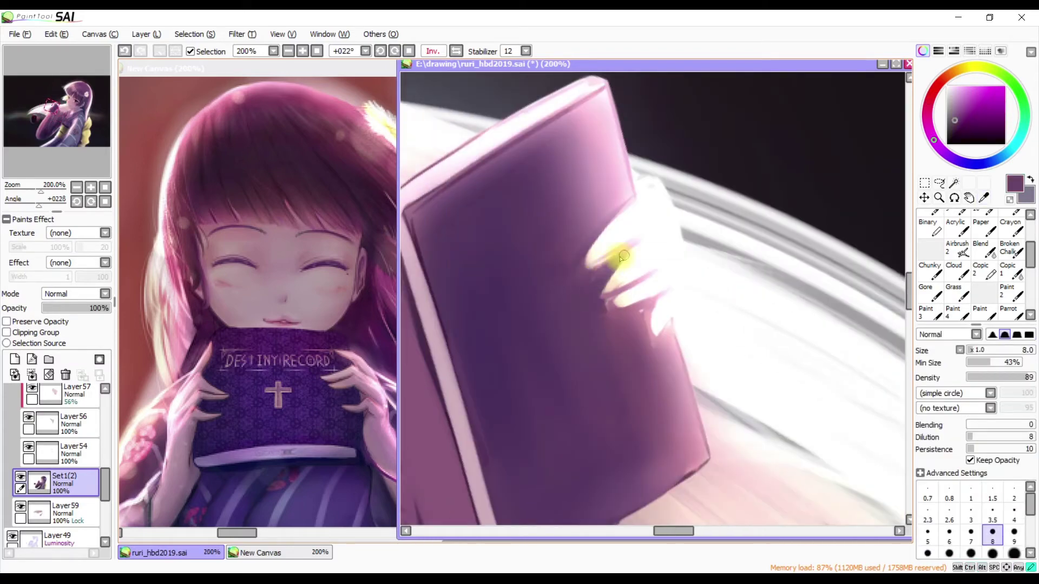
pyautogui.scroll(1, 698, 286)
pyautogui.press('n')
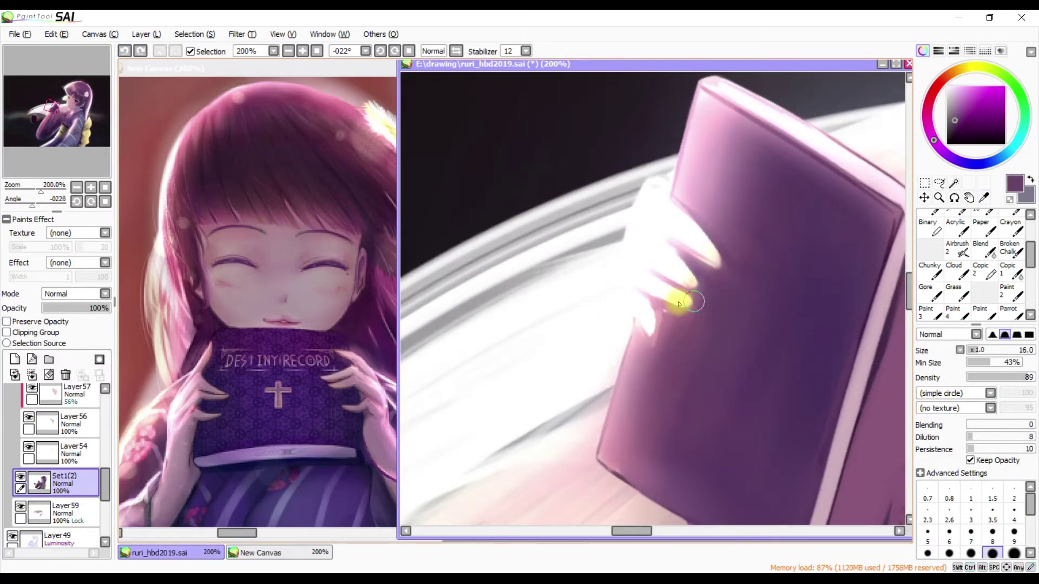
# Reshape the fingertips against the cover with the brush at size 16, blending with the soft brush at size 19, density 16
pyautogui.press('b')
pyautogui.moveTo(679, 304)
pyautogui.mouseDown()
pyautogui.moveTo(663, 316)
pyautogui.moveTo(668, 325)
pyautogui.moveTo(579, 285)
pyautogui.mouseUp()
pyautogui.press('h')
pyautogui.keyDown('alt'); pyautogui.click(680, 301); pyautogui.keyUp('alt')
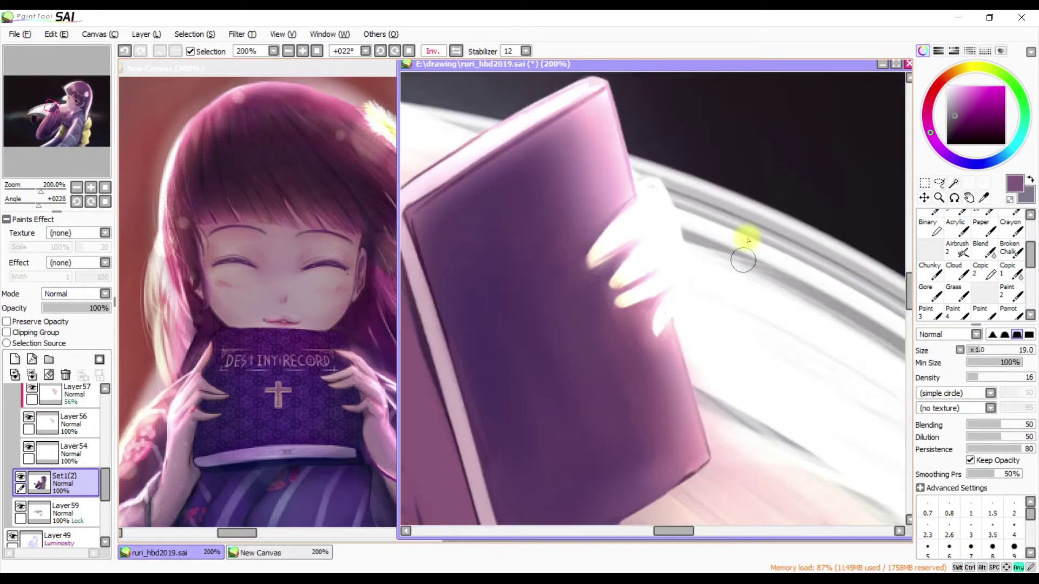
pyautogui.press('n')
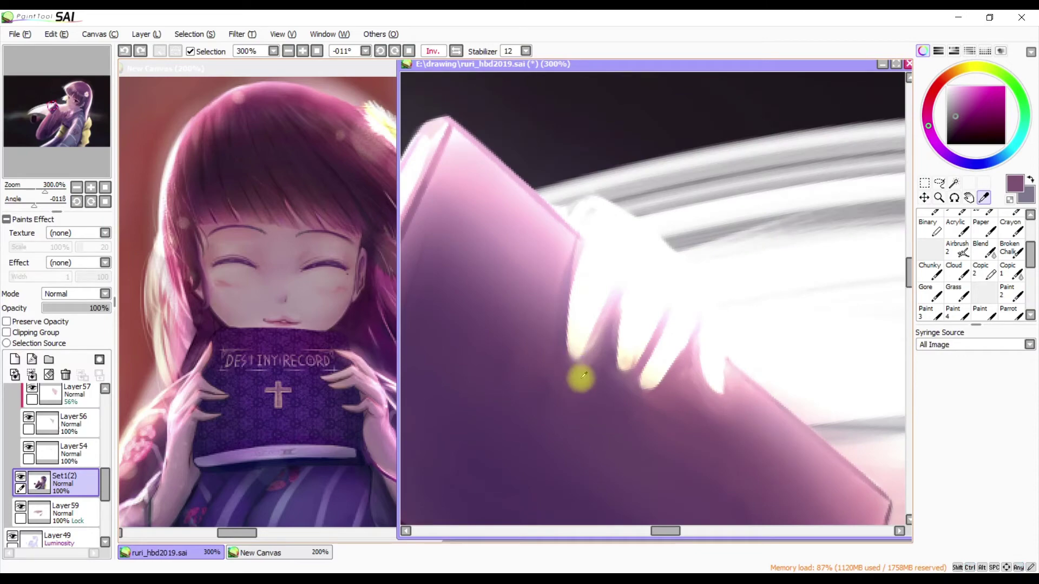
# Blend the cover around the fingertips with sampled cover tones using the soft brush at size 13, density 37
pyautogui.press('b')
pyautogui.keyDown('alt'); pyautogui.click(568, 265); pyautogui.keyUp('alt')
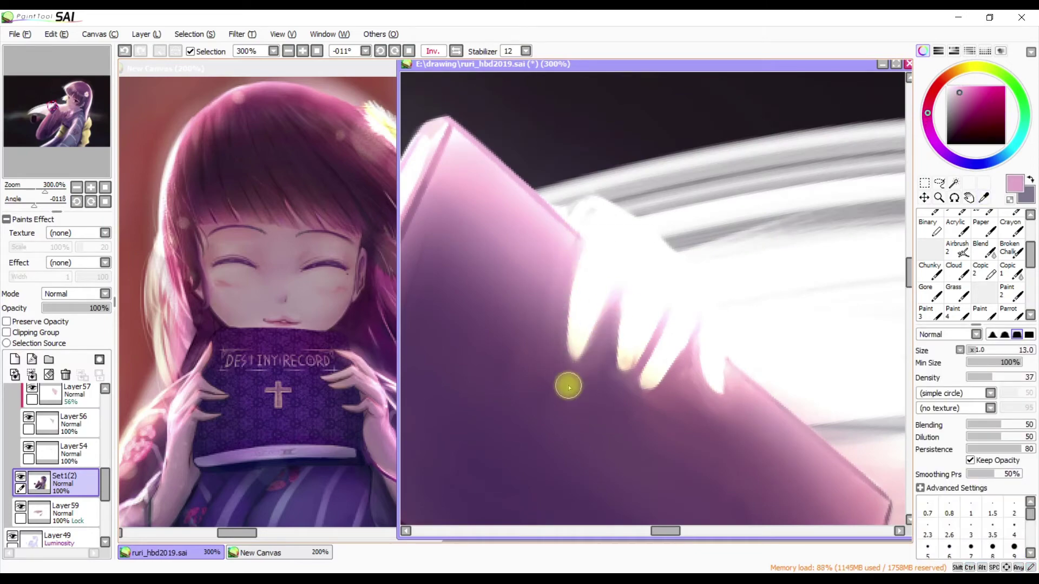
# Paint over the raised sleeve's pale stripes in plum with the Dirt 01 brush at size 71 and the Chunky brush at size 138
pyautogui.press('Home')
pyautogui.press('v')
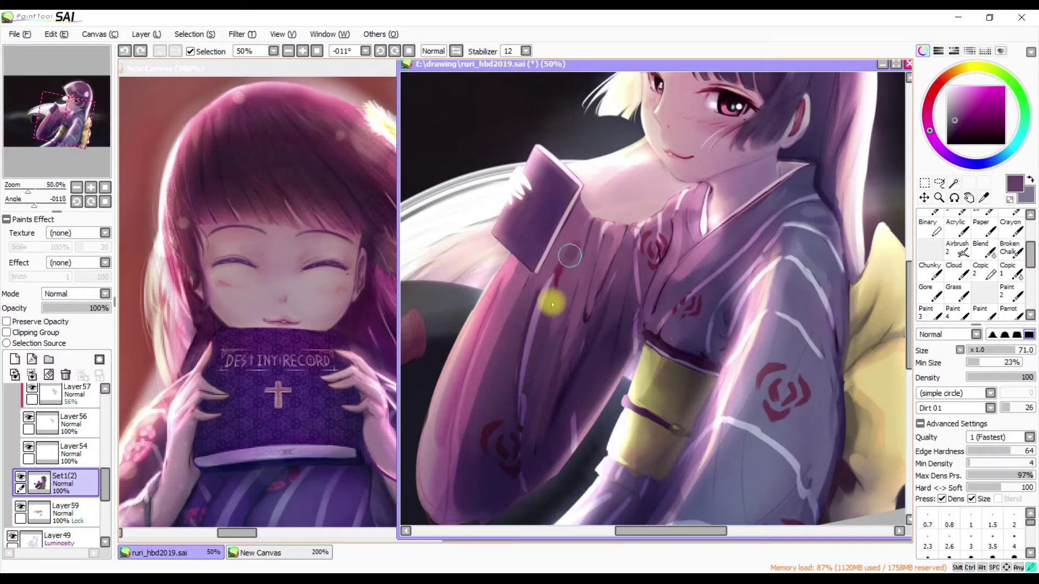
pyautogui.press('c')
pyautogui.moveTo(545, 291)
pyautogui.mouseDown()
pyautogui.moveTo(487, 238)
pyautogui.moveTo(508, 216)
pyautogui.moveTo(536, 227)
pyautogui.mouseUp()
pyautogui.scroll(-3, 41, 444)
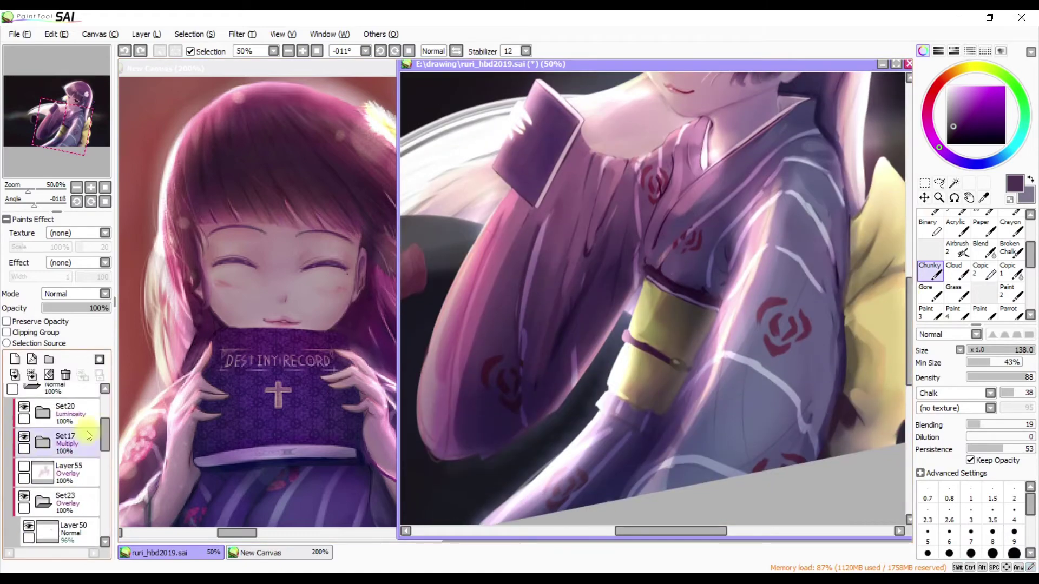
# Select Set1(2) and cover the red rose pattern on the lower part of the raised sleeve with sampled mauve tones
pyautogui.click(43, 495)
pyautogui.press('b')
pyautogui.moveTo(503, 350); pyautogui.dragTo(510, 396)
pyautogui.keyDown('alt'); pyautogui.click(575, 382); pyautogui.keyUp('alt')
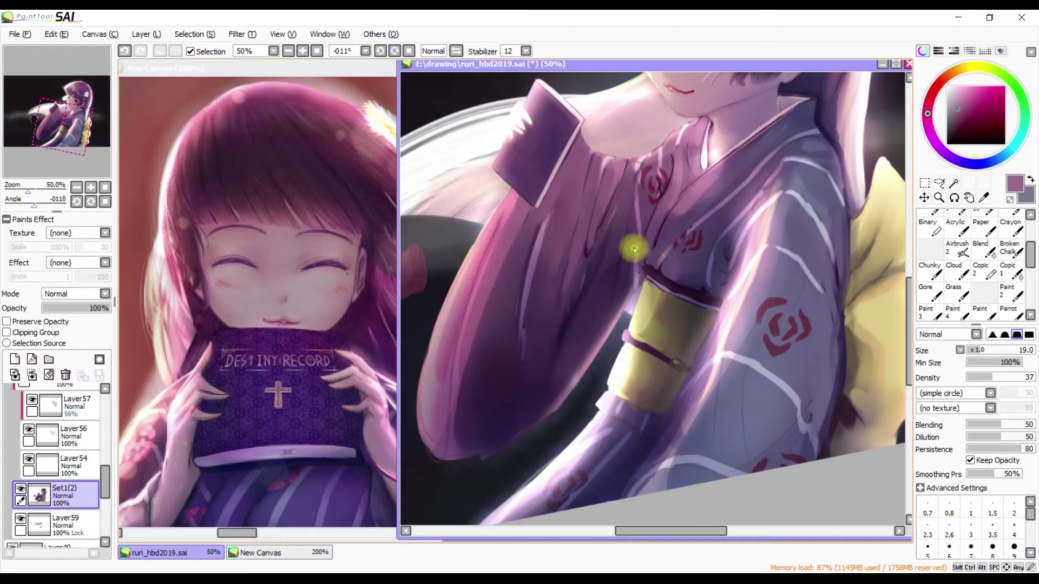
# Smooth the raised sleeve's old folds in sampled plum with the soft brush at size 77 and the brush at size 133
pyautogui.moveTo(556, 221); pyautogui.dragTo(563, 197)
pyautogui.keyDown('alt'); pyautogui.click(605, 227); pyautogui.keyUp('alt')
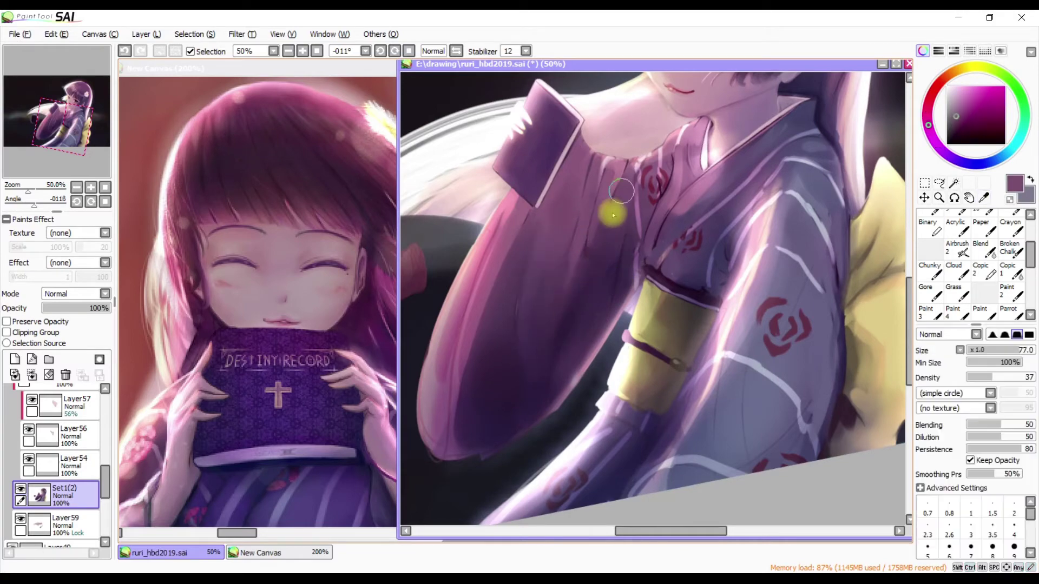
pyautogui.press('n')
pyautogui.press('h')
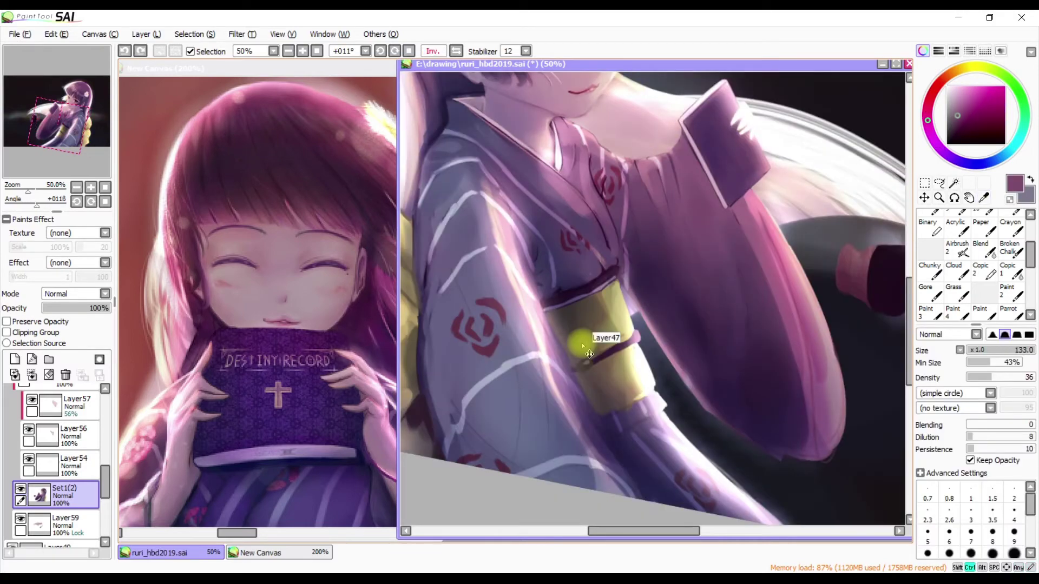
# Add a Multiply layer clipped to Set1(2) for the sleeve shading and choose a grey-lavender brush colour
pyautogui.press('h')
pyautogui.press('-')
pyautogui.press('Delete')
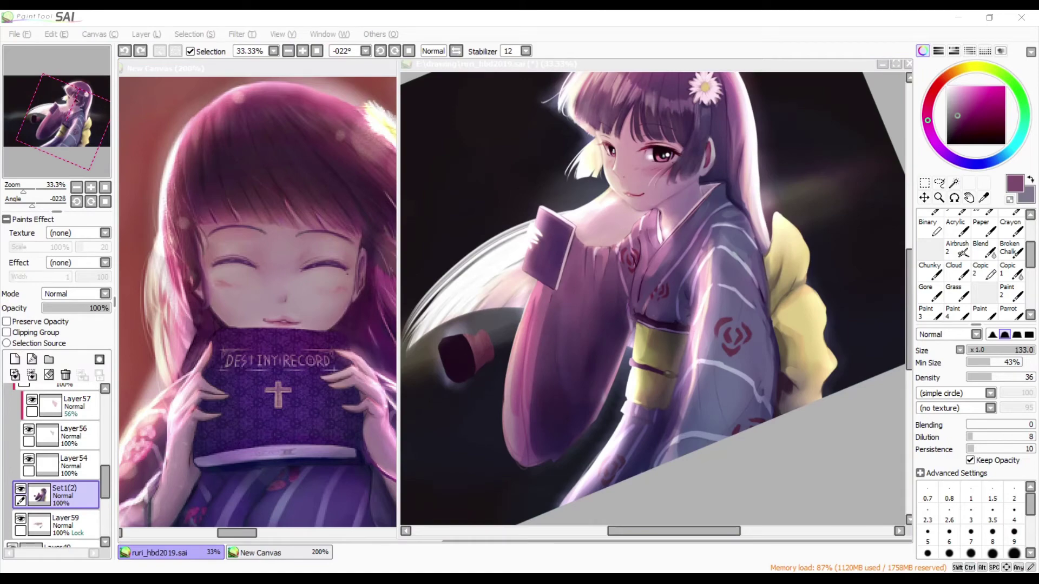
pyautogui.hotkey('ctrl', 'shift', 'n')
pyautogui.press('b')
pyautogui.keyDown('alt'); pyautogui.click(589, 379); pyautogui.keyUp('alt')
pyautogui.press('h')
pyautogui.press('h')
pyautogui.keyDown('alt'); pyautogui.click(557, 347); pyautogui.keyUp('alt')
# Sketch long vertical folds down the raised sleeve in grey-lavender with the Dirt 01 brush at size 24
pyautogui.moveTo(602, 308); pyautogui.dragTo(595, 290)
pyautogui.moveTo(573, 411); pyautogui.dragTo(598, 266)
pyautogui.press('h')
pyautogui.press('h')
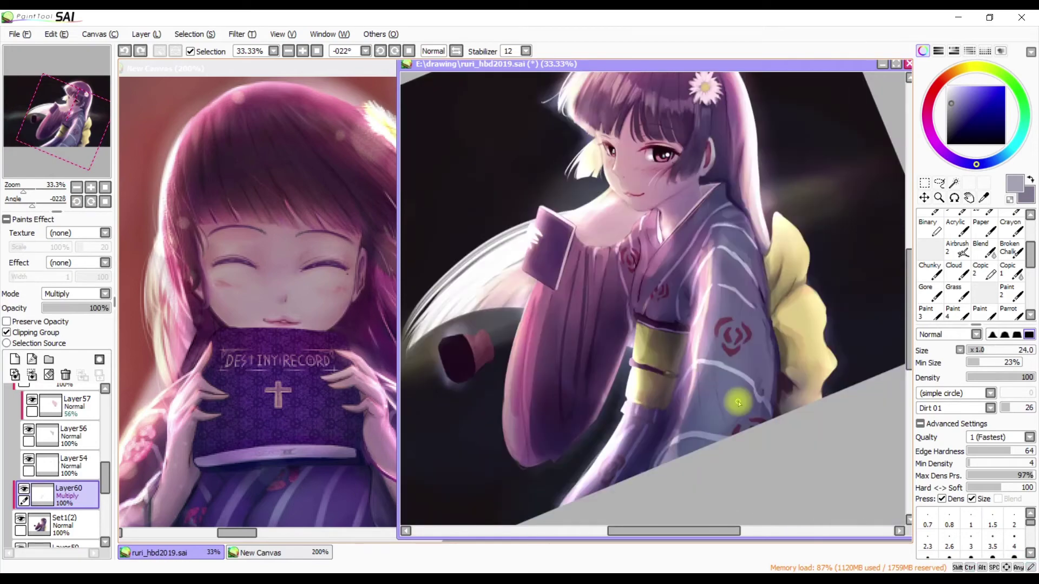
pyautogui.press('h')
pyautogui.press('h')
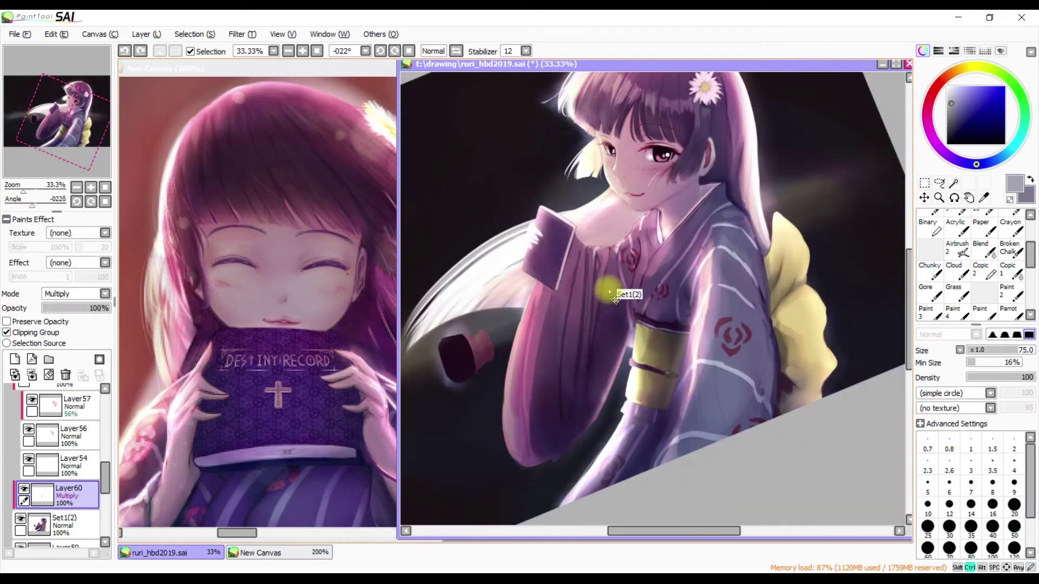
# Extend the fold shading toward the top of the raised sleeve and soften it with the eraser at size 75, density 100
pyautogui.moveTo(636, 248); pyautogui.dragTo(647, 268)
pyautogui.press('h')
pyautogui.press('h')
pyautogui.press('h')
pyautogui.press('h')
pyautogui.press('e')
pyautogui.moveTo(606, 287)
pyautogui.mouseDown()
pyautogui.moveTo(615, 273)
pyautogui.moveTo(702, 297)
pyautogui.mouseUp()
pyautogui.press('h')
pyautogui.press('h')
# Deepen the raised sleeve's folds in dark slate grey at sizes 14 and 13, tapering them with the eraser at size 70
pyautogui.press('b')
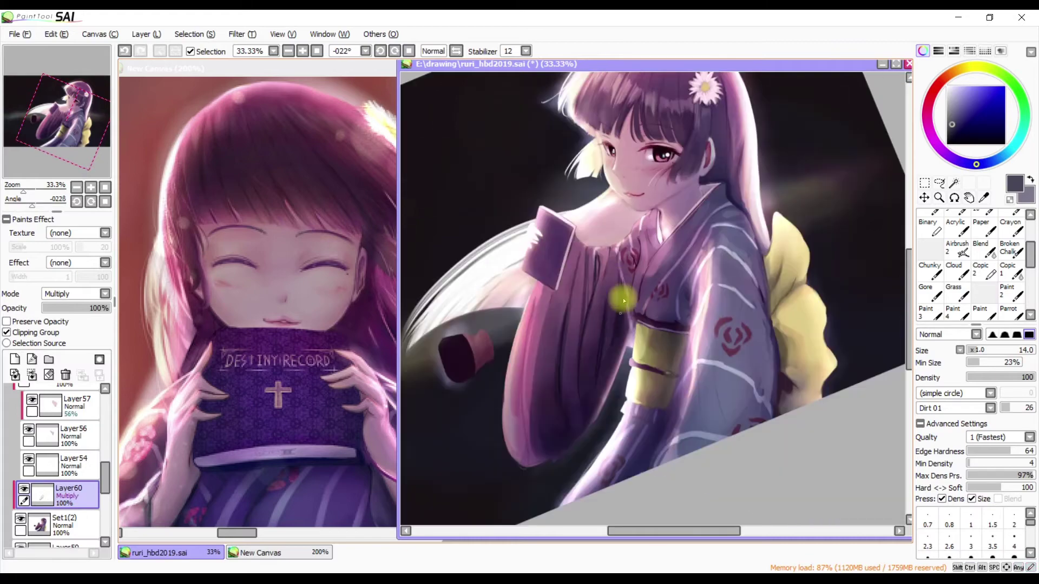
pyautogui.press('e')
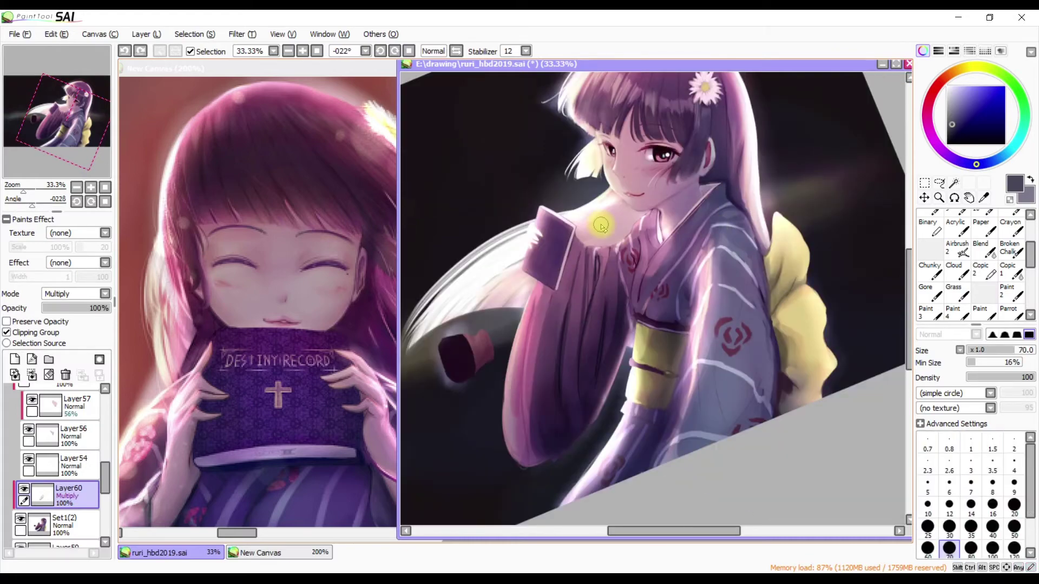
pyautogui.press('n')
pyautogui.press('b')
pyautogui.press('h')
pyautogui.press('h')
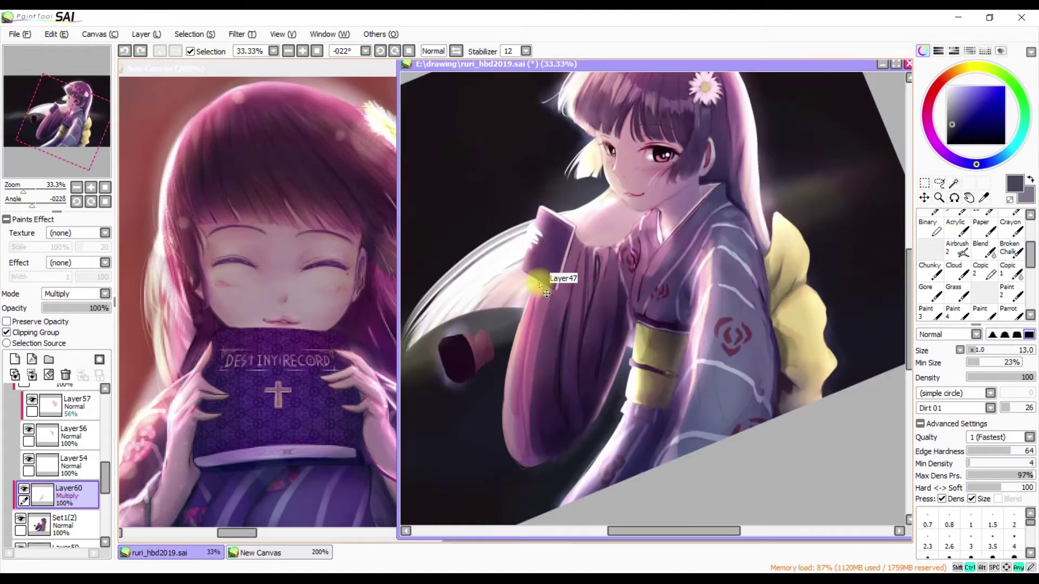
# Draw a thin contour inside the raised sleeve's outer rim in dark slate grey at size 12
pyautogui.press('h')
pyautogui.press('h')
pyautogui.press('h')
pyautogui.press('h')
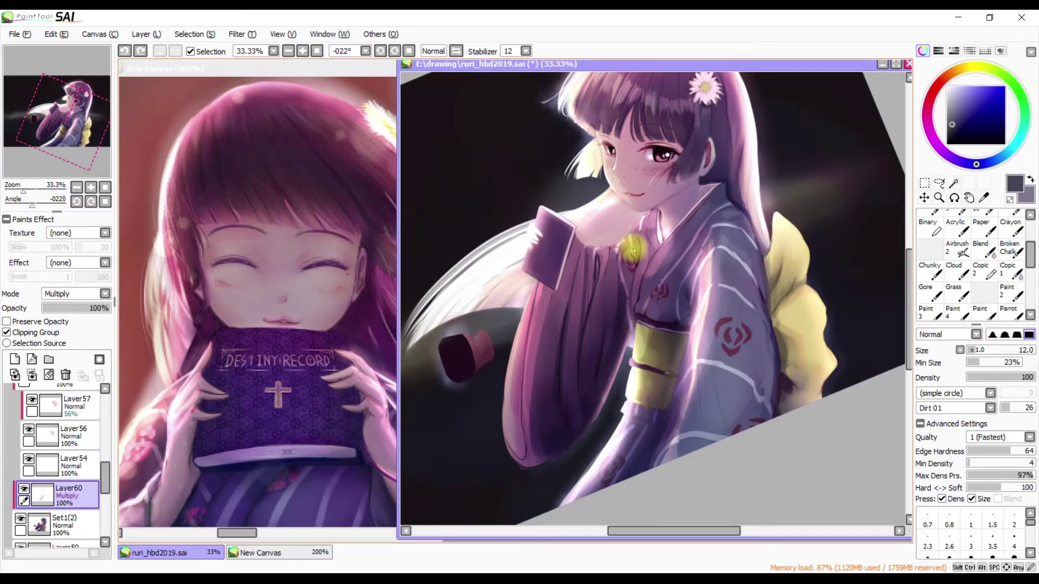
# Fade the fold lines below the book with the eraser at size 61 and redraw finer creases at size 8
pyautogui.scroll(1, 635, 250)
pyautogui.press('ctrl')
pyautogui.scroll(-3, 614, 359)
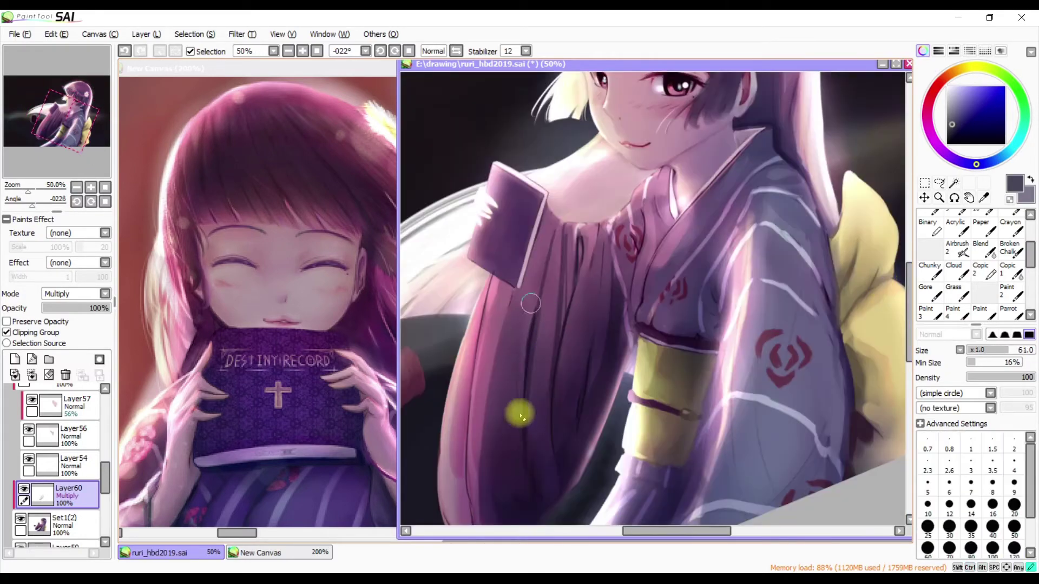
pyautogui.press('h')
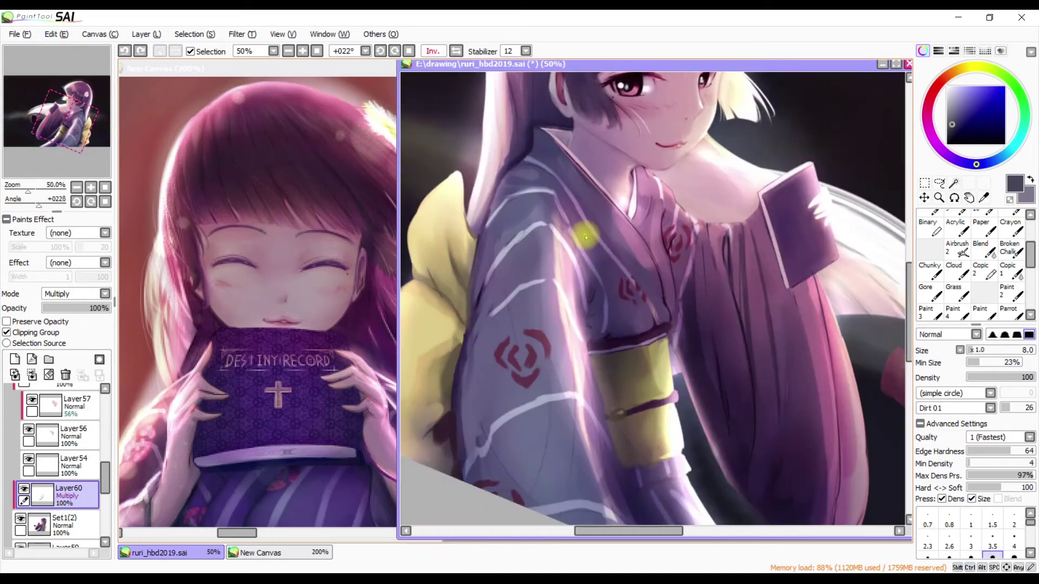
pyautogui.scroll(-1, 535, 243)
pyautogui.press('h')
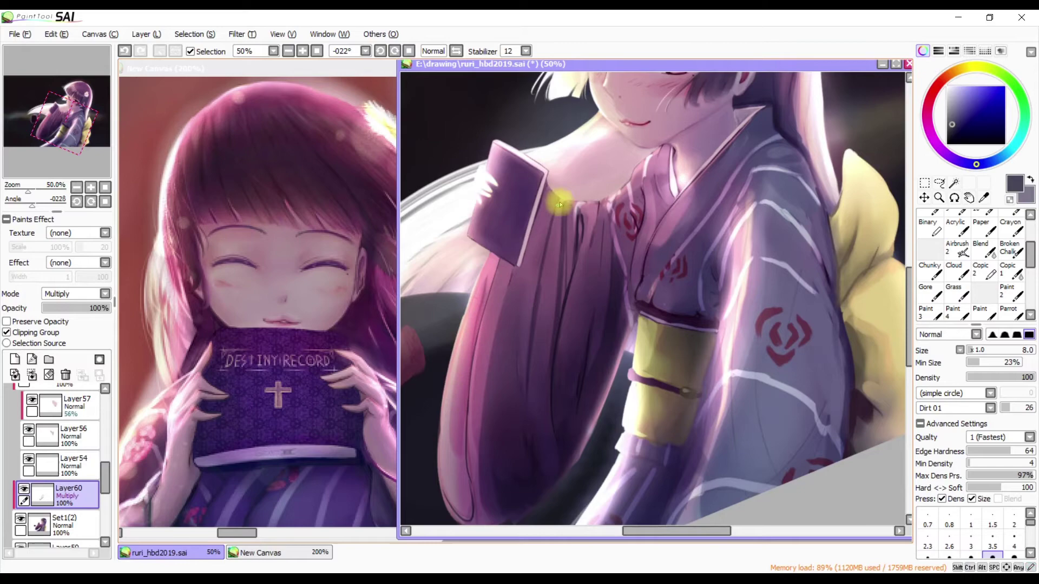
# Soften the lower sleeve shading with the eraser at size 150, density 50, and add fine fold lines at size 6
pyautogui.scroll(-3, 891, 264)
pyautogui.press('e')
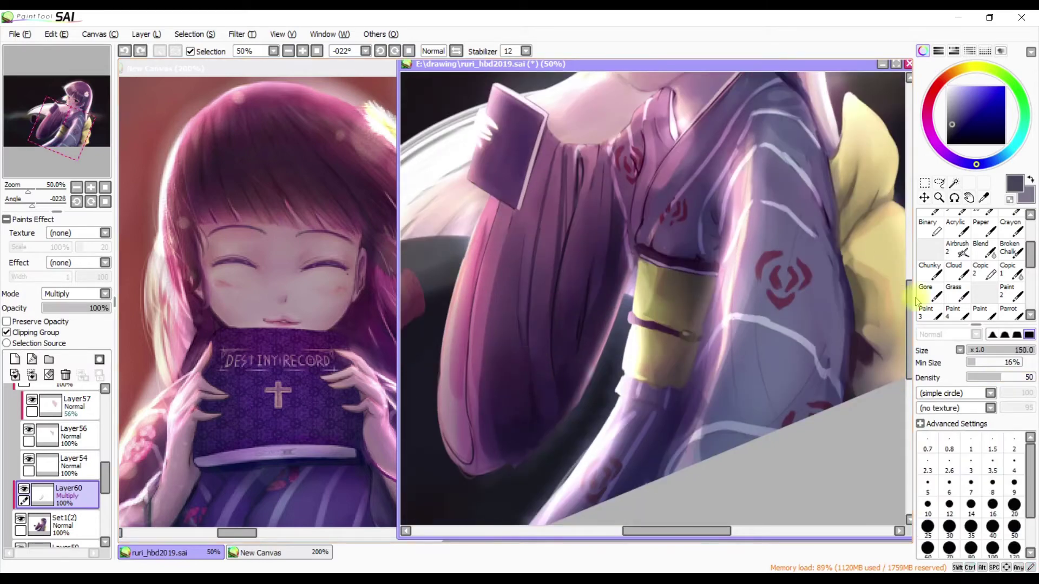
pyautogui.scroll(3, 591, 213)
pyautogui.press('b')
pyautogui.press('h')
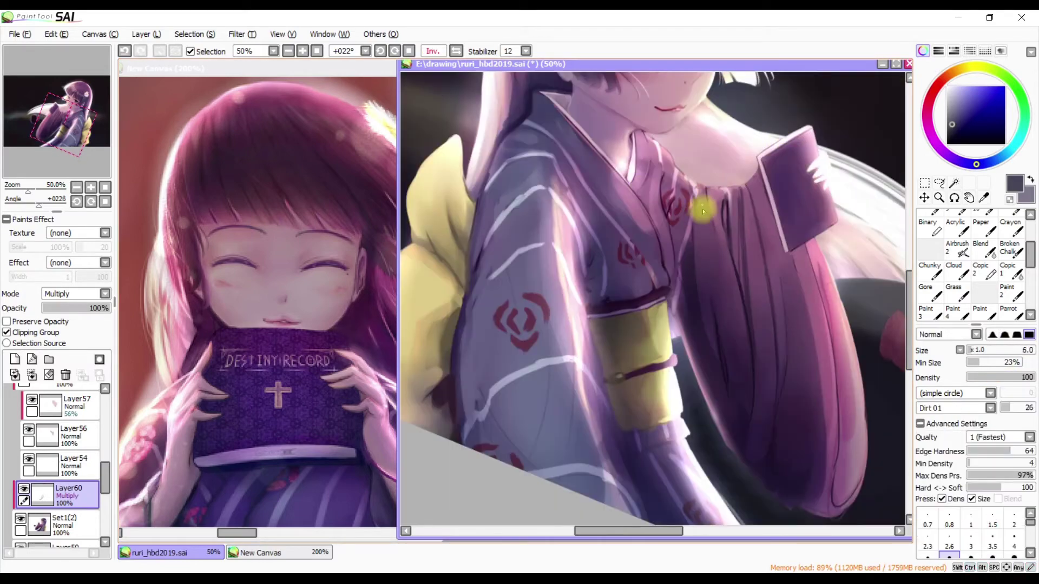
pyautogui.press('h')
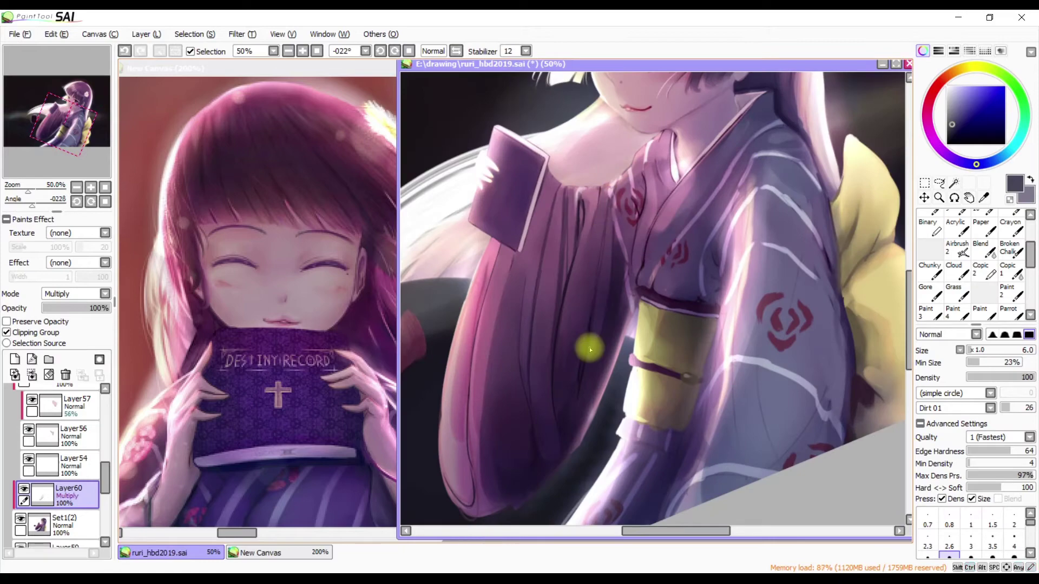
# Lighten the dark folds on the upper part of the raised sleeve with the eraser at size 63, density 89
pyautogui.press('e')
pyautogui.moveTo(574, 295); pyautogui.dragTo(605, 266)
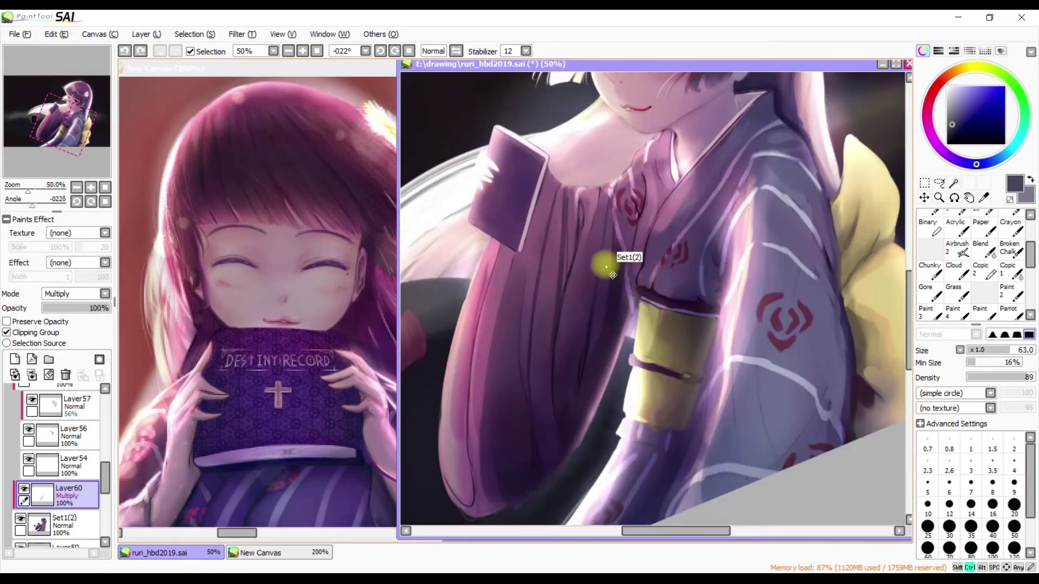
# Add fine fold lines on the upper raised sleeve at sizes 6 and 9, and soften them with the eraser at size 36, density 89
pyautogui.press('b')
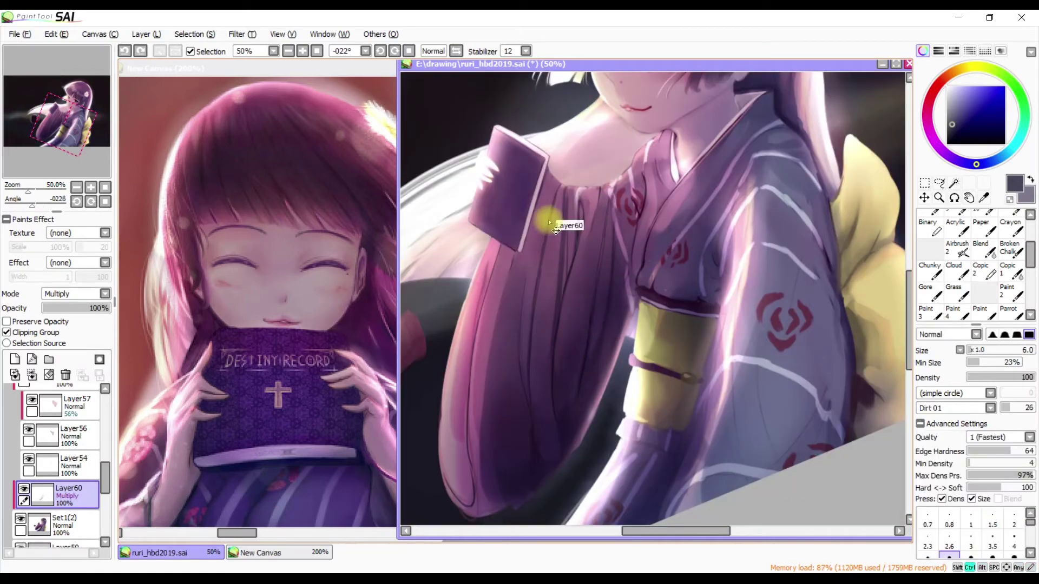
pyautogui.scroll(-3, 553, 261)
pyautogui.scroll(3, 535, 302)
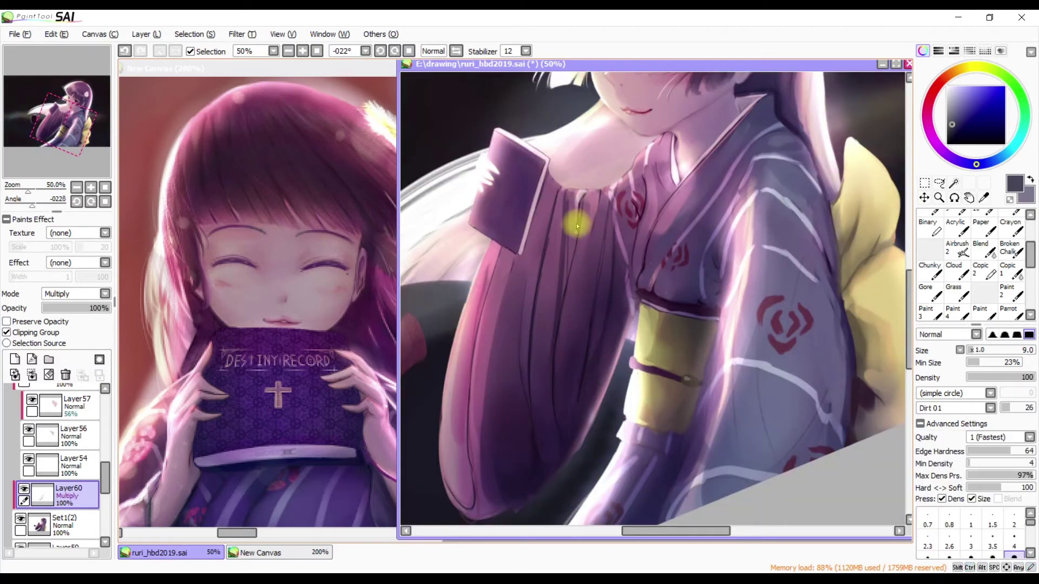
pyautogui.scroll(-1, 584, 200)
pyautogui.press('e')
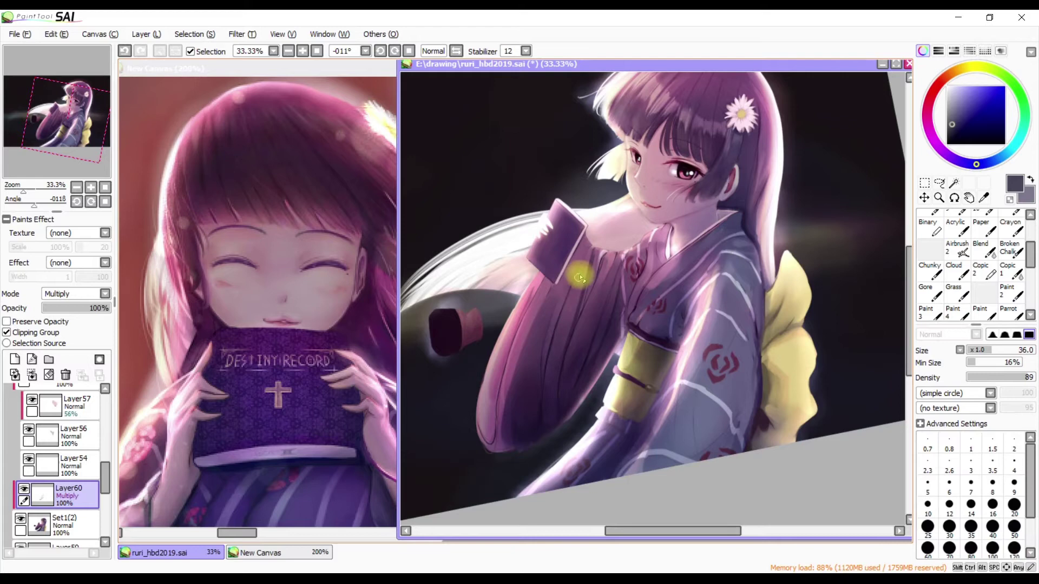
# Put the sleeve fold layer, Layer60, inside a new layer folder set to Multiply with Clipping Group enabled
pyautogui.press('v')
pyautogui.keyDown('alt'); pyautogui.click(619, 165); pyautogui.keyUp('alt')
pyautogui.click(49, 360)
pyautogui.click(49, 359)
pyautogui.moveTo(65, 460); pyautogui.dragTo(81, 433)
pyautogui.click(7, 332)
pyautogui.moveTo(65, 486); pyautogui.dragTo(64, 452)
pyautogui.click(7, 332)
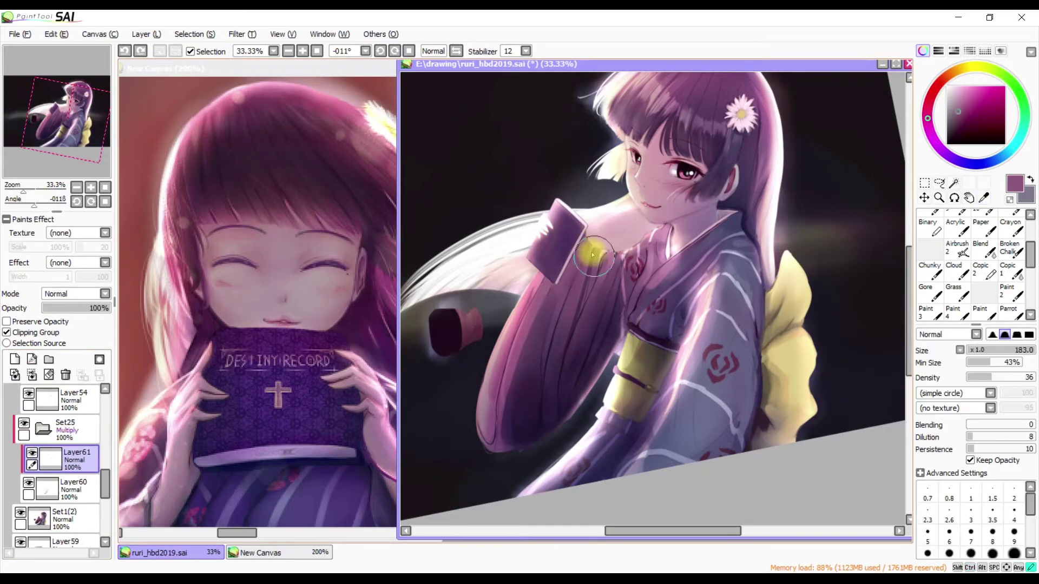
# Add a mask to the fold folder and fade the sleeve folds through it with the eraser at sizes 372 and 220, density 35
pyautogui.click(43, 429)
pyautogui.press('e')
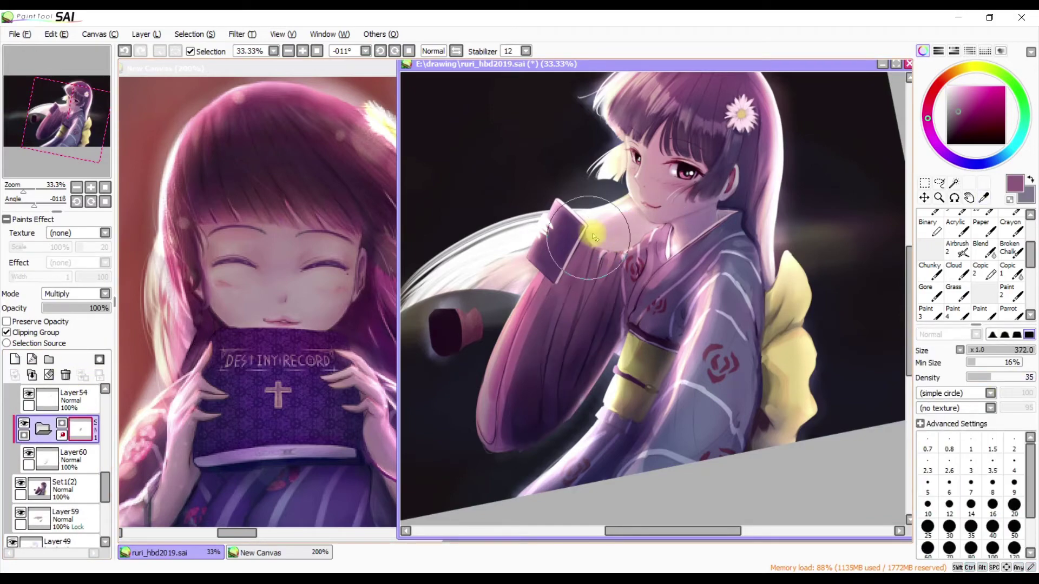
pyautogui.moveTo(557, 355); pyautogui.dragTo(765, 302)
pyautogui.press('[')
pyautogui.press('[')
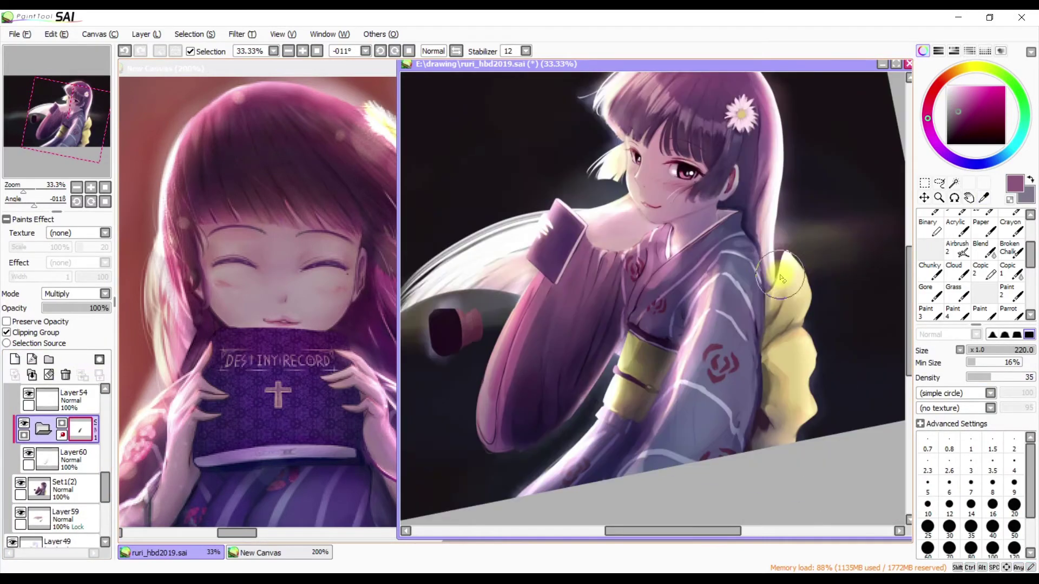
pyautogui.press('Delete')
# On the Set1(2) layer, repaint the raised sleeve's base in muted purple with the pen at size 91 and the Chunky brush at size 75
pyautogui.click(64, 489)
pyautogui.press('b')
pyautogui.keyDown('alt'); pyautogui.click(590, 318); pyautogui.keyUp('alt')
pyautogui.press('h')
pyautogui.keyDown('alt'); pyautogui.click(715, 352); pyautogui.keyUp('alt')
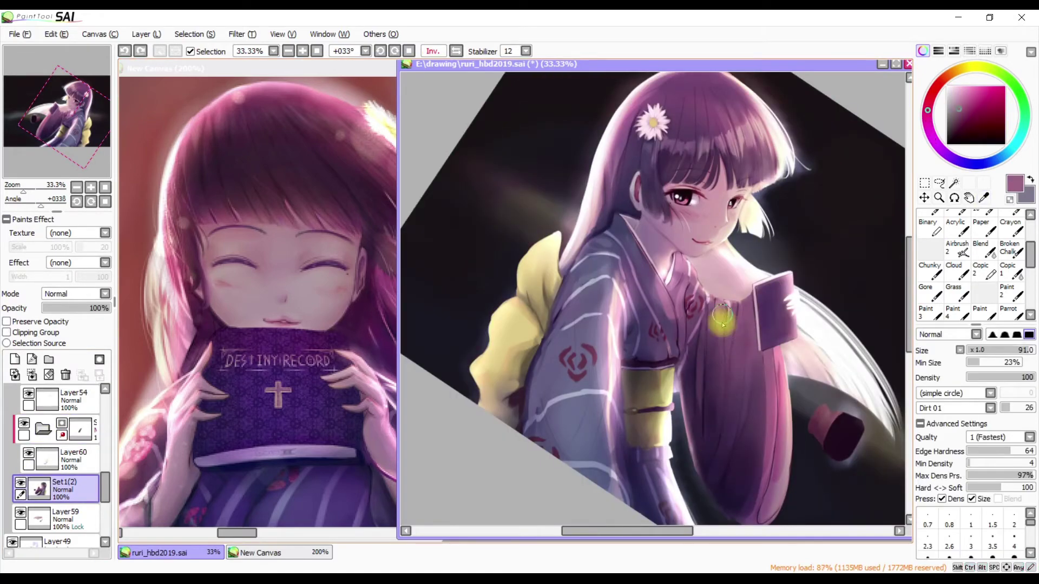
pyautogui.press('c')
pyautogui.press('h')
pyautogui.keyDown('alt'); pyautogui.click(557, 376); pyautogui.keyUp('alt')
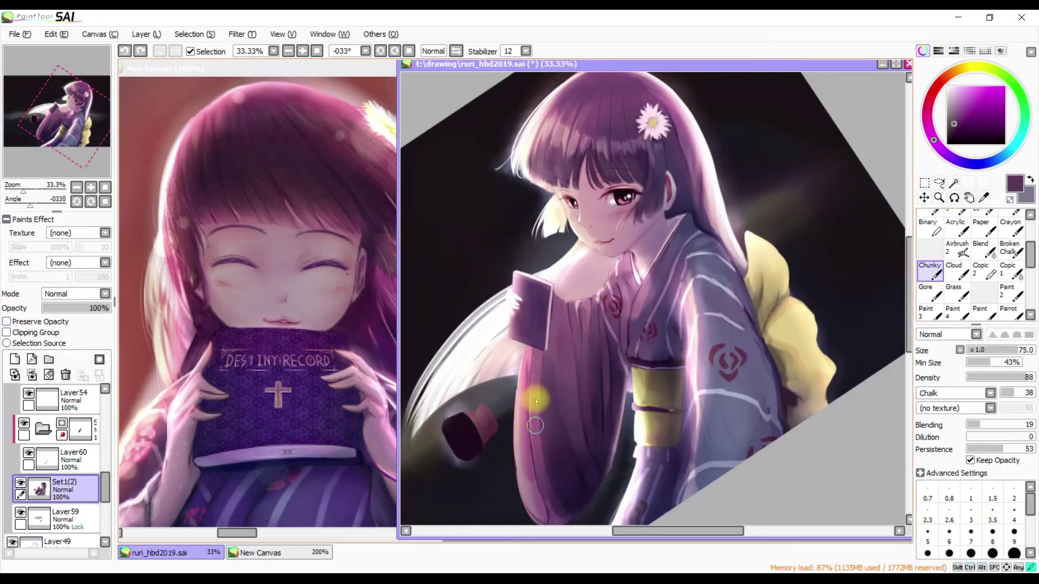
pyautogui.moveTo(538, 384); pyautogui.dragTo(556, 413)
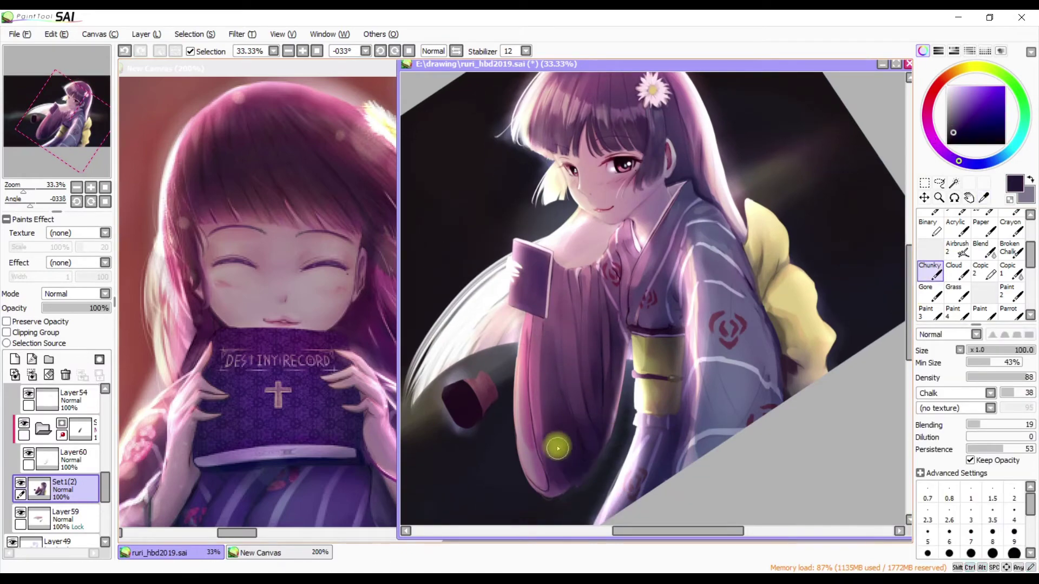
# Deepen the raised sleeve's inner shading in dark violet with the Chunky brush at sizes 100 to 117
pyautogui.keyDown('alt'); pyautogui.click(537, 381); pyautogui.keyUp('alt')
pyautogui.moveTo(537, 380)
pyautogui.mouseDown()
pyautogui.moveTo(549, 408)
pyautogui.moveTo(547, 381)
pyautogui.moveTo(585, 422)
pyautogui.mouseUp()
pyautogui.keyDown('ctrl'); pyautogui.click(575, 307); pyautogui.keyUp('ctrl')
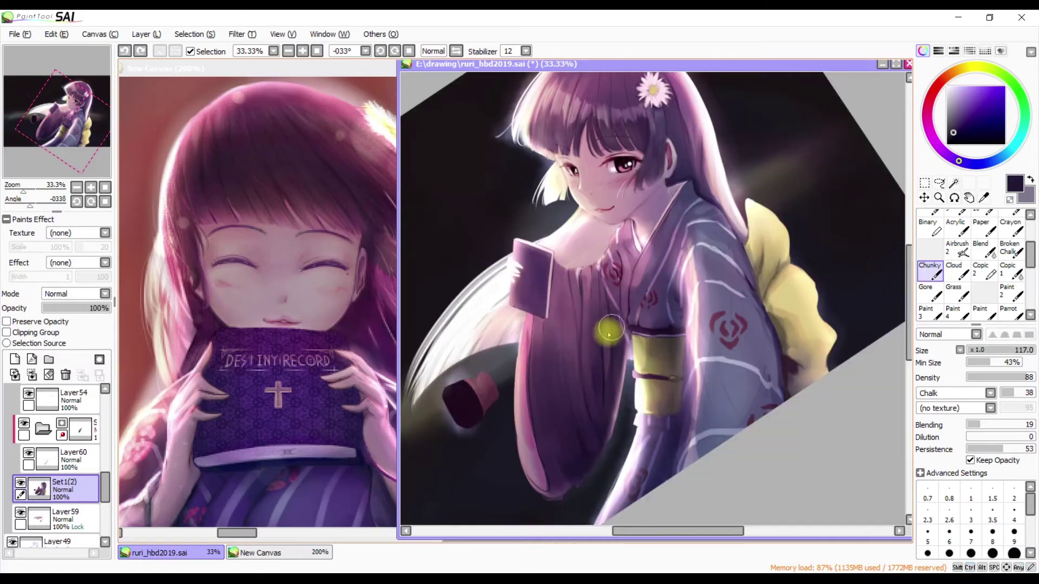
pyautogui.keyDown('alt'); pyautogui.click(589, 262); pyautogui.keyUp('alt')
pyautogui.press('h')
pyautogui.keyDown('alt'); pyautogui.click(598, 325); pyautogui.keyUp('alt')
pyautogui.press('h')
pyautogui.moveTo(756, 315); pyautogui.dragTo(765, 424)
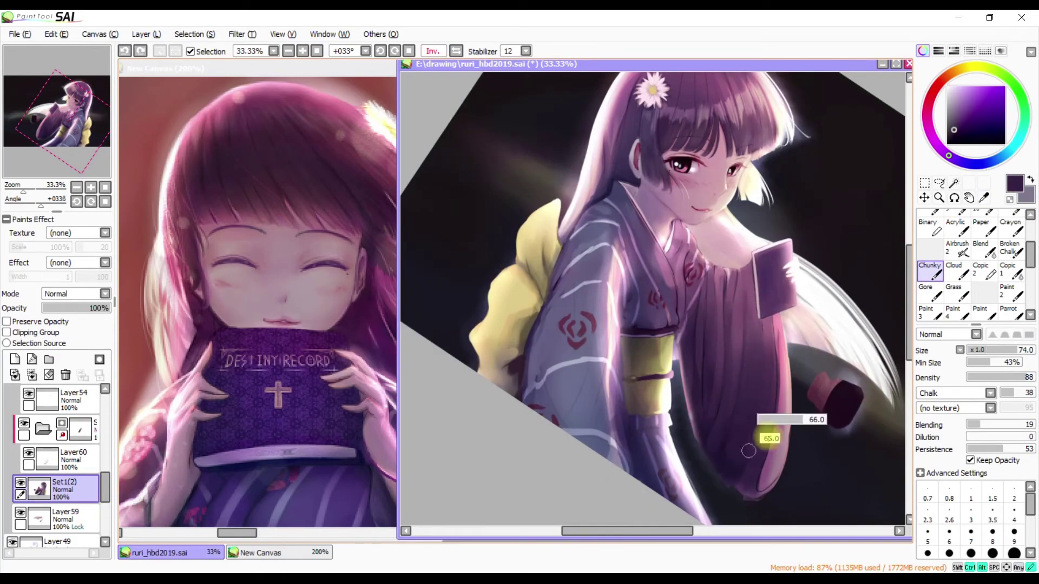
# Fade the Layer60 fold shading on the lower part of the raised sleeve with the eraser at size 115, density 35
pyautogui.scroll(-1, 720, 424)
pyautogui.click(28, 453)
pyautogui.press('e')
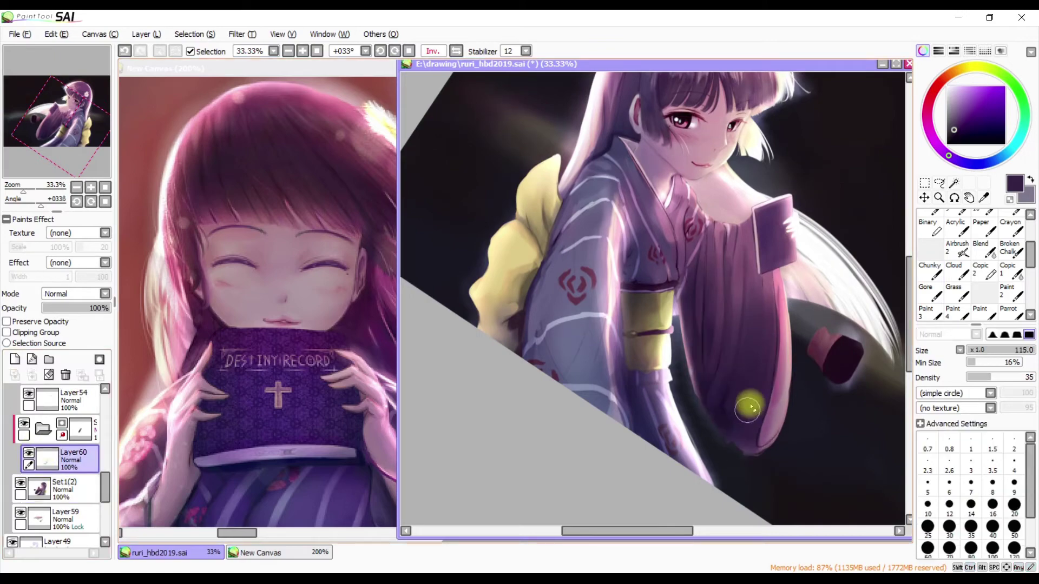
pyautogui.moveTo(677, 431); pyautogui.dragTo(767, 383)
pyautogui.scroll(1, 767, 382)
pyautogui.click(28, 452)
pyautogui.moveTo(607, 290)
pyautogui.mouseDown()
pyautogui.moveTo(600, 441)
pyautogui.moveTo(693, 409)
pyautogui.moveTo(684, 200)
pyautogui.moveTo(654, 364)
pyautogui.mouseUp()
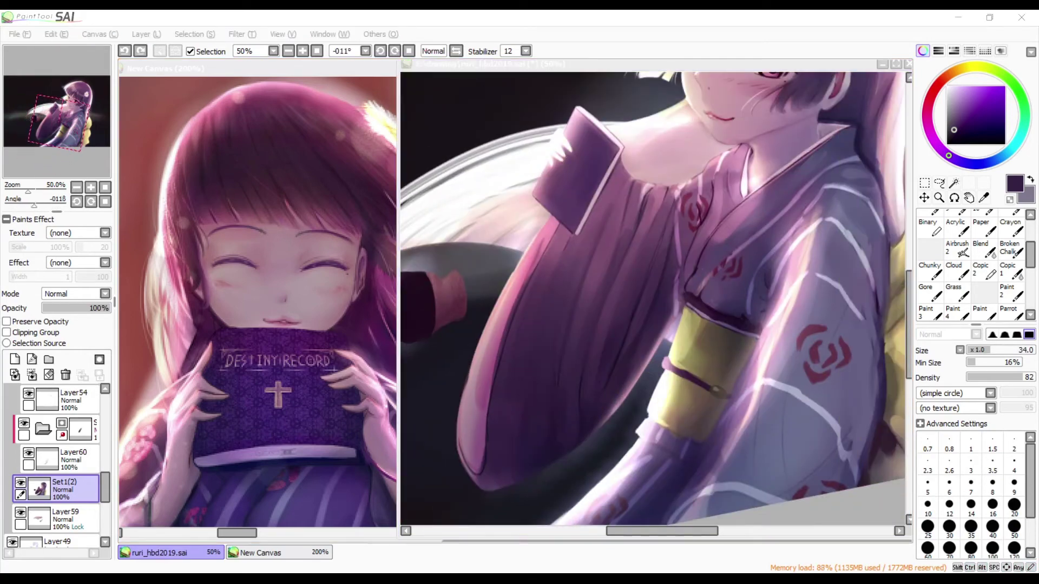
# Highlight the outer edge of the raised sleeve's rim in pale pink with the pen at size 13
pyautogui.click(487, 429)
pyautogui.keyDown('alt'); pyautogui.click(517, 288); pyautogui.keyUp('alt')
pyautogui.moveTo(516, 288); pyautogui.dragTo(546, 236)
pyautogui.keyDown('alt'); pyautogui.click(547, 237); pyautogui.keyUp('alt')
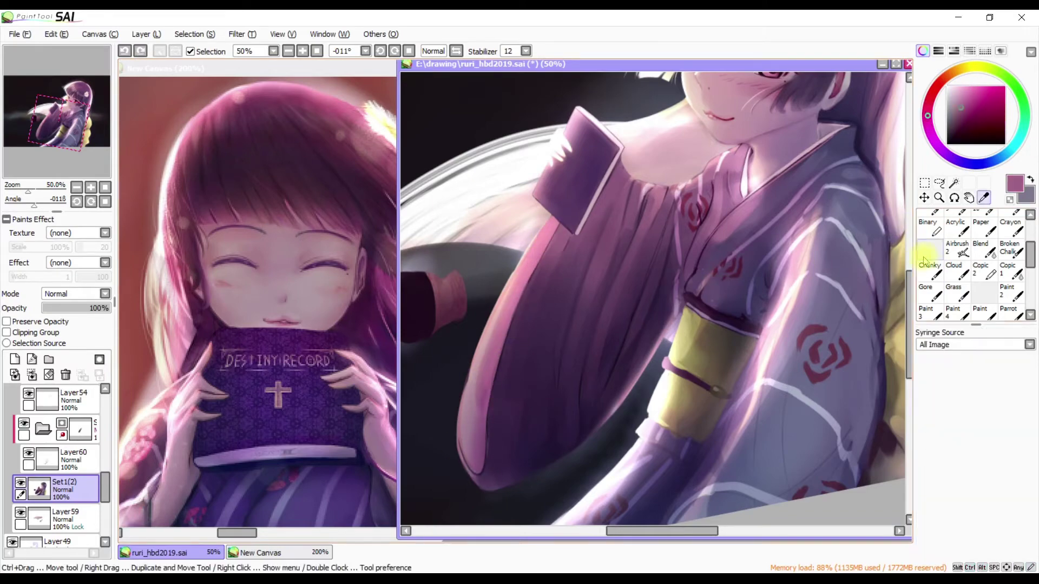
pyautogui.keyDown('alt'); pyautogui.click(750, 175); pyautogui.keyUp('alt')
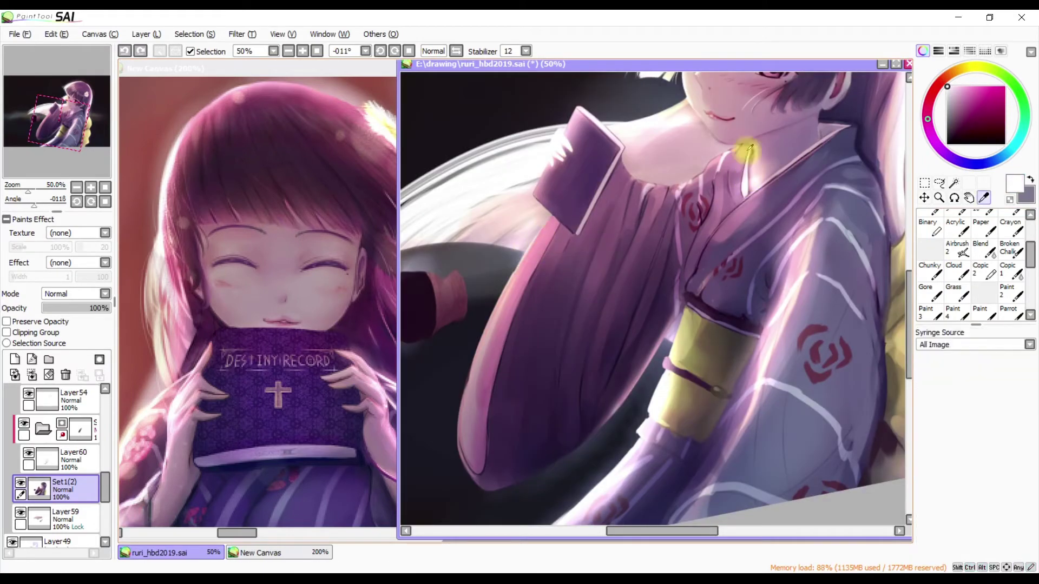
pyautogui.scroll(2, 494, 308)
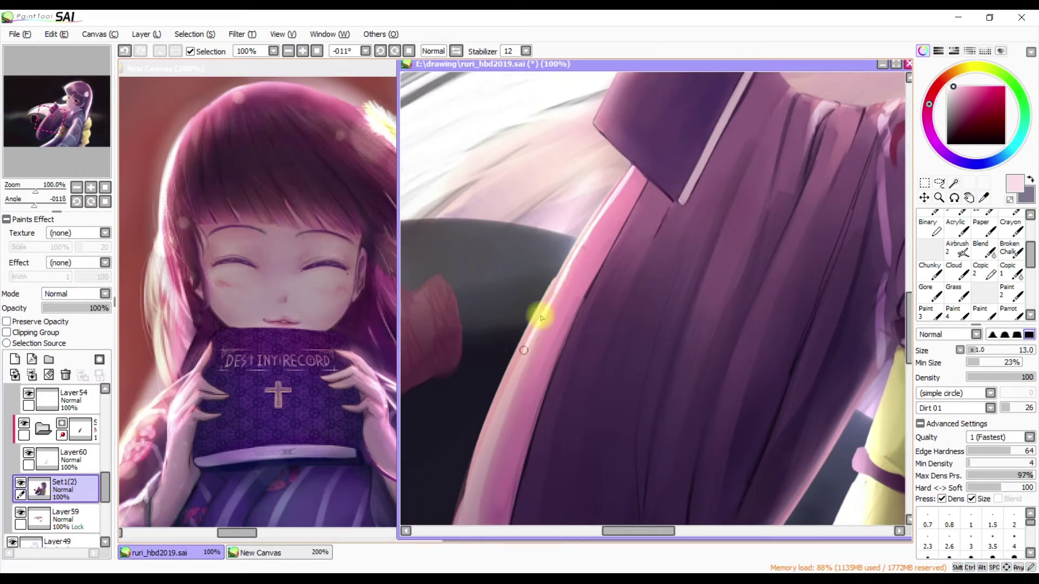
pyautogui.scroll(-1, 541, 303)
pyautogui.scroll(-1, 559, 297)
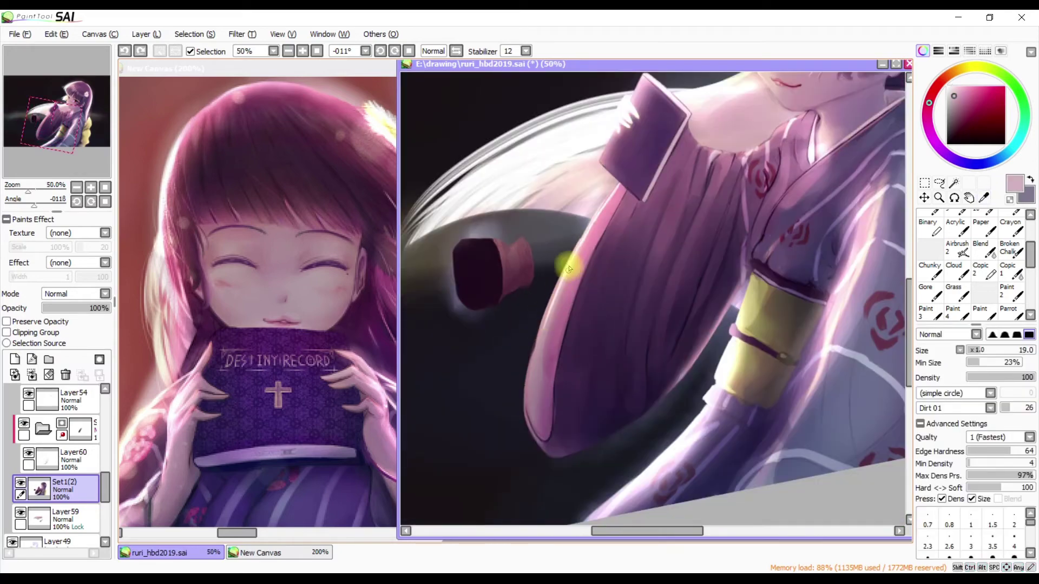
# Draw a thin pale pink line along the inner edge of the sleeve rim down to its lower tip
pyautogui.moveTo(617, 208)
pyautogui.mouseDown()
pyautogui.moveTo(589, 260)
pyautogui.moveTo(552, 414)
pyautogui.mouseUp()
pyautogui.moveTo(589, 254); pyautogui.dragTo(550, 398)
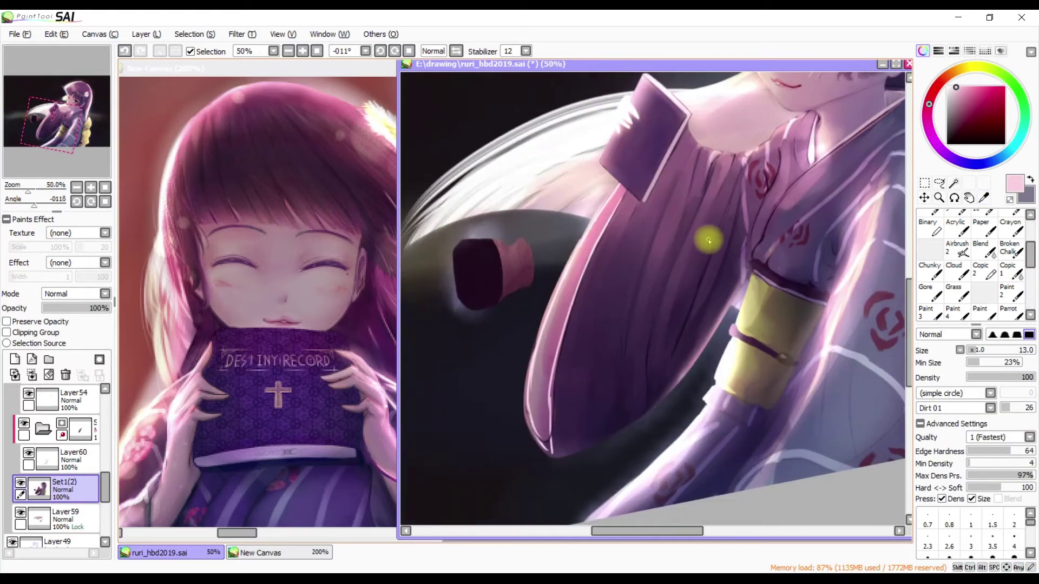
pyautogui.hotkey('ctrl', 'z')
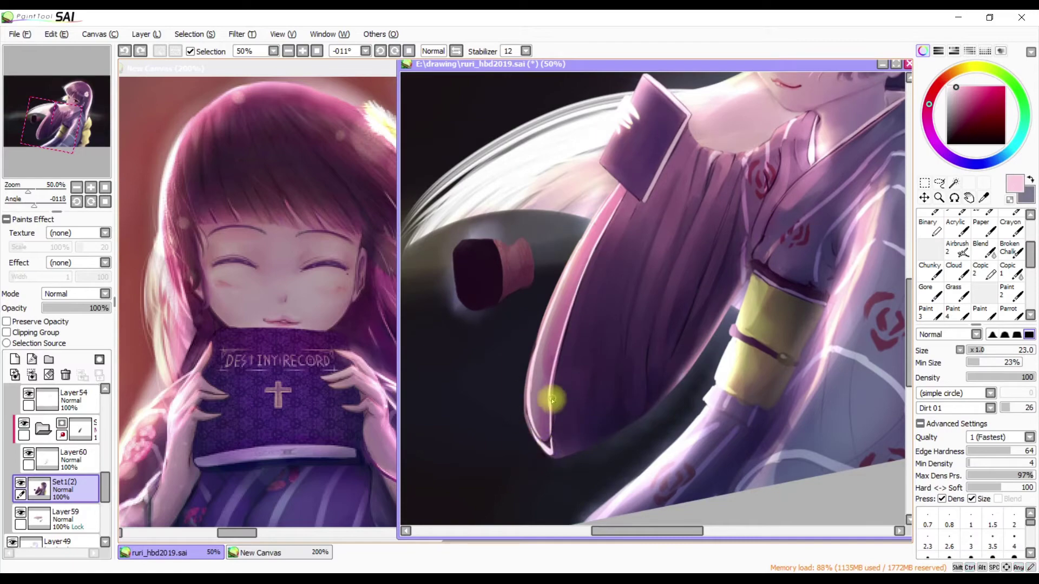
# Fill the raised sleeve's rim with pale pinkish white using the Chunky brush at sizes 48 and 42
pyautogui.keyDown('alt'); pyautogui.click(552, 435); pyautogui.keyUp('alt')
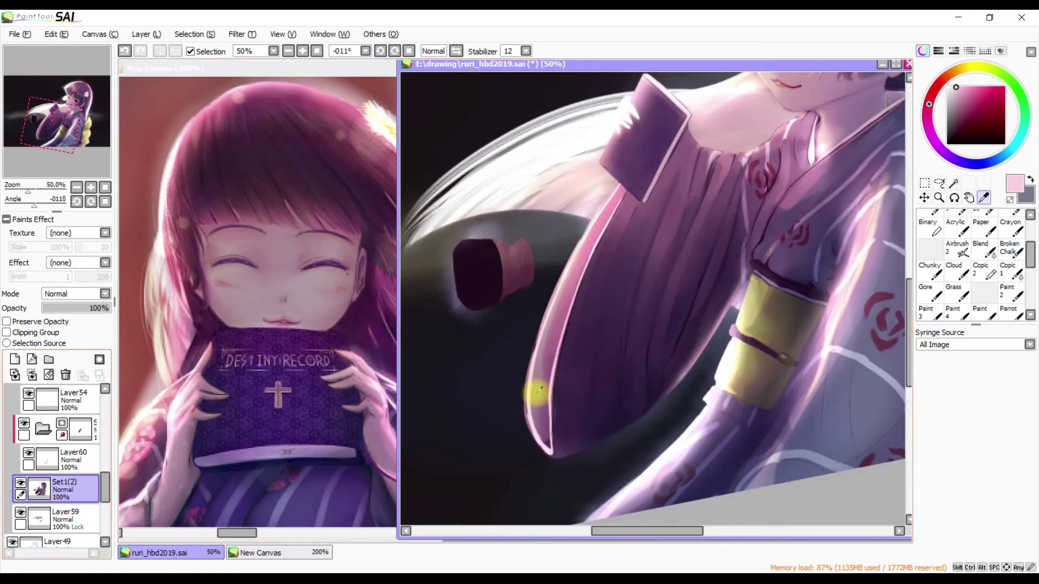
pyautogui.press('b')
pyautogui.hotkey('ctrl', 'z')
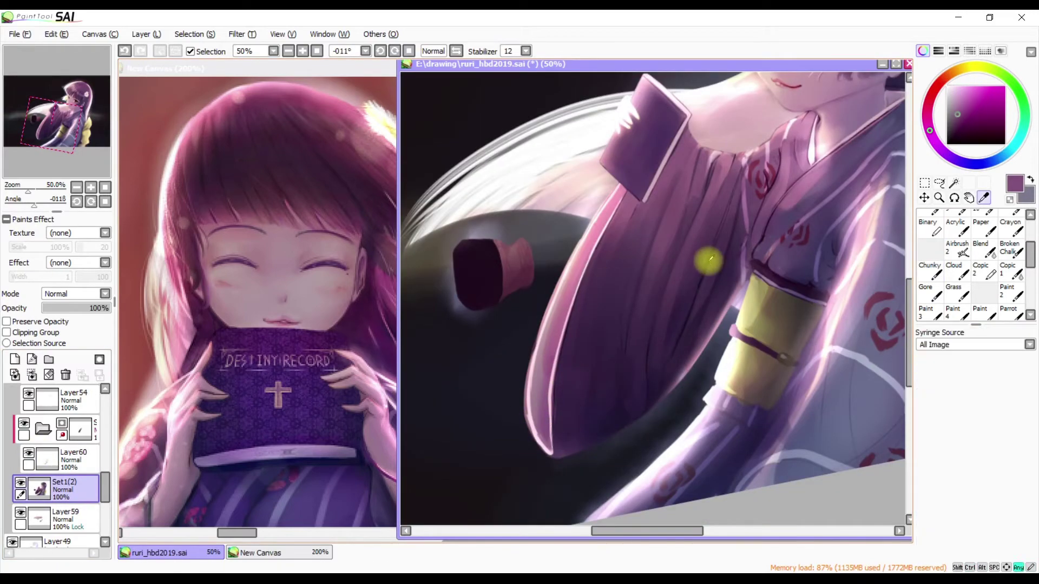
pyautogui.keyDown('alt'); pyautogui.click(572, 264); pyautogui.keyUp('alt')
pyautogui.keyDown('alt'); pyautogui.click(563, 288); pyautogui.keyUp('alt')
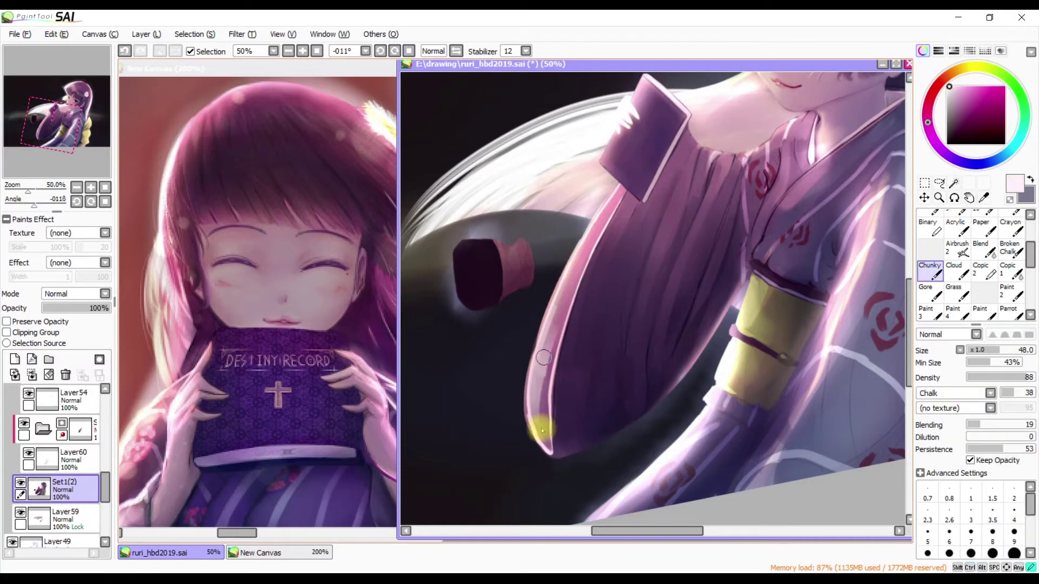
pyautogui.moveTo(556, 355); pyautogui.dragTo(627, 179)
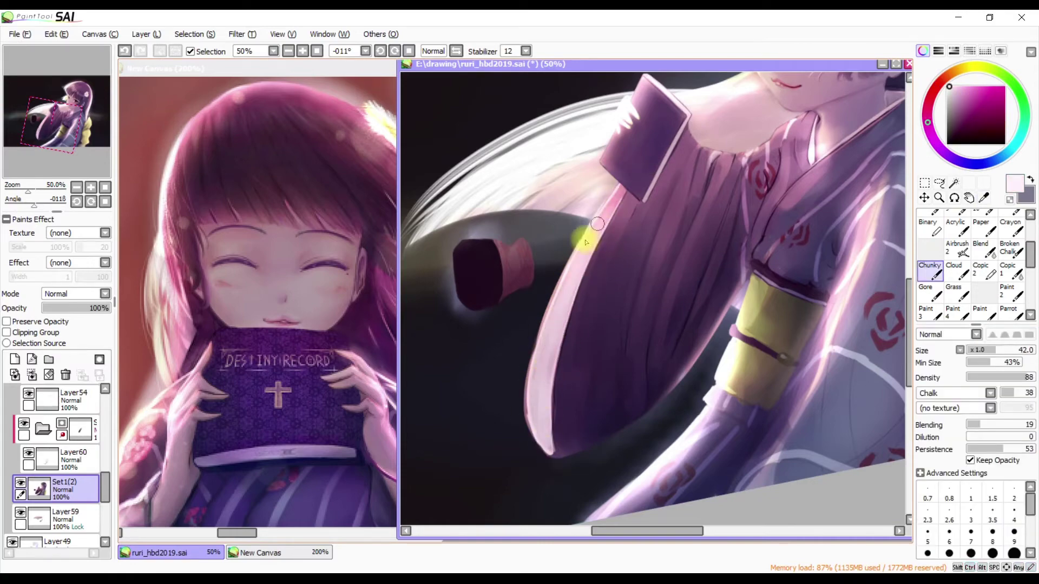
# Redraw the outer contour of the pale sleeve rim in dusty rose with the pen at size 13
pyautogui.scroll(1, 640, 113)
pyautogui.moveTo(640, 113)
pyautogui.mouseDown()
pyautogui.moveTo(598, 261)
pyautogui.moveTo(691, 249)
pyautogui.mouseUp()
pyautogui.scroll(-1, 686, 301)
pyautogui.keyDown('alt'); pyautogui.click(730, 233); pyautogui.keyUp('alt')
pyautogui.scroll(2, 730, 234)
pyautogui.press('b')
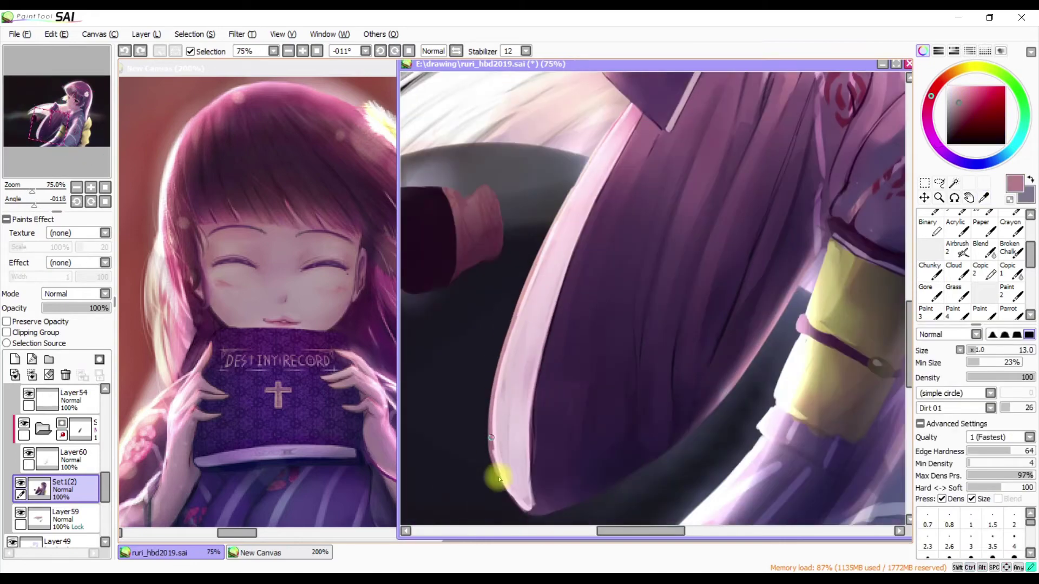
pyautogui.scroll(4, 496, 408)
pyautogui.keyDown('alt'); pyautogui.click(574, 281); pyautogui.keyUp('alt')
# Clean up the edges and lower tip of the sleeve rim with sampled pinks, using the pen at about size 9
pyautogui.press('[')
pyautogui.scroll(1, 548, 348)
pyautogui.press(']')
pyautogui.keyDown('alt'); pyautogui.click(547, 348); pyautogui.keyUp('alt')
pyautogui.press('[')
pyautogui.press('[')
pyautogui.press('[')
pyautogui.keyDown('alt'); pyautogui.click(518, 369); pyautogui.keyUp('alt')
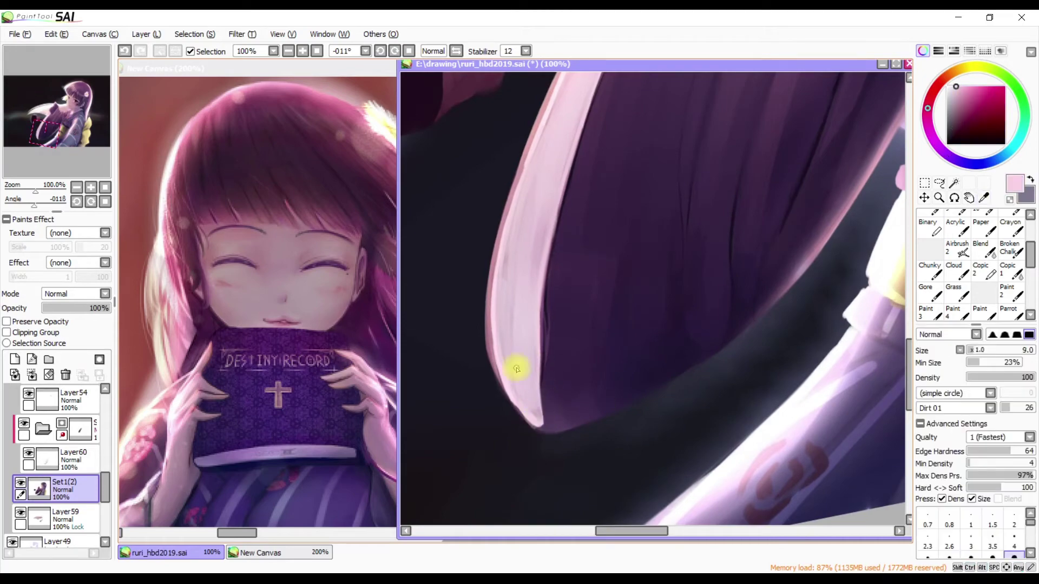
pyautogui.press(']')
pyautogui.scroll(-1, 549, 331)
# Select the pale sleeve rim with the Magic Wand by color difference, raising the tolerance above 89, and touch up the selection
pyautogui.press('w')
pyautogui.click(555, 372)
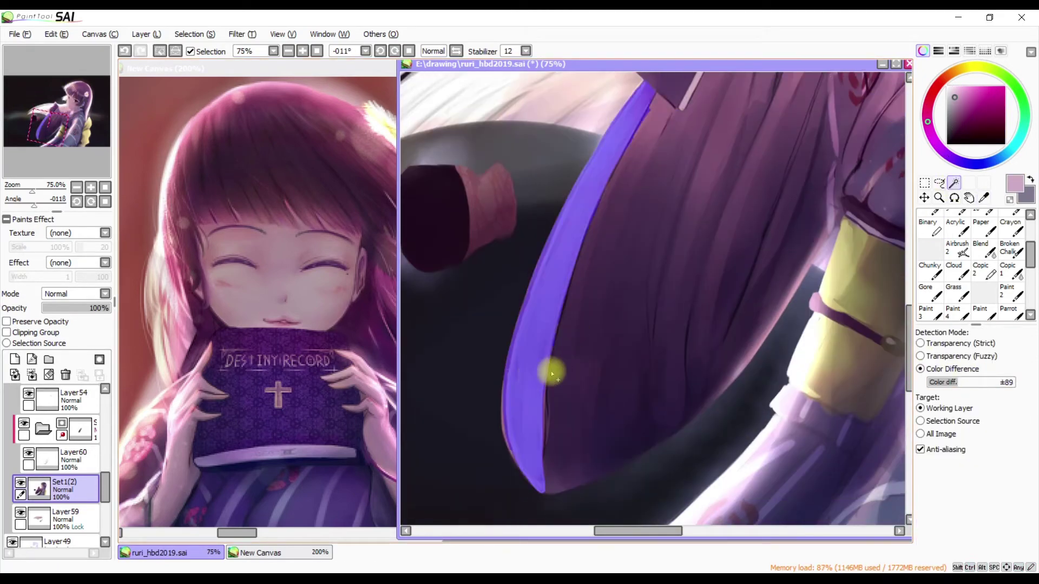
pyautogui.moveTo(973, 382); pyautogui.dragTo(987, 382)
pyautogui.click(539, 352)
pyautogui.press('e')
pyautogui.press('d')
# Shade the selected rim in greyish purple at size 156 on a new Multiply layer clipped to Set1(2)
pyautogui.scroll(-1, 589, 256)
pyautogui.click(35, 332)
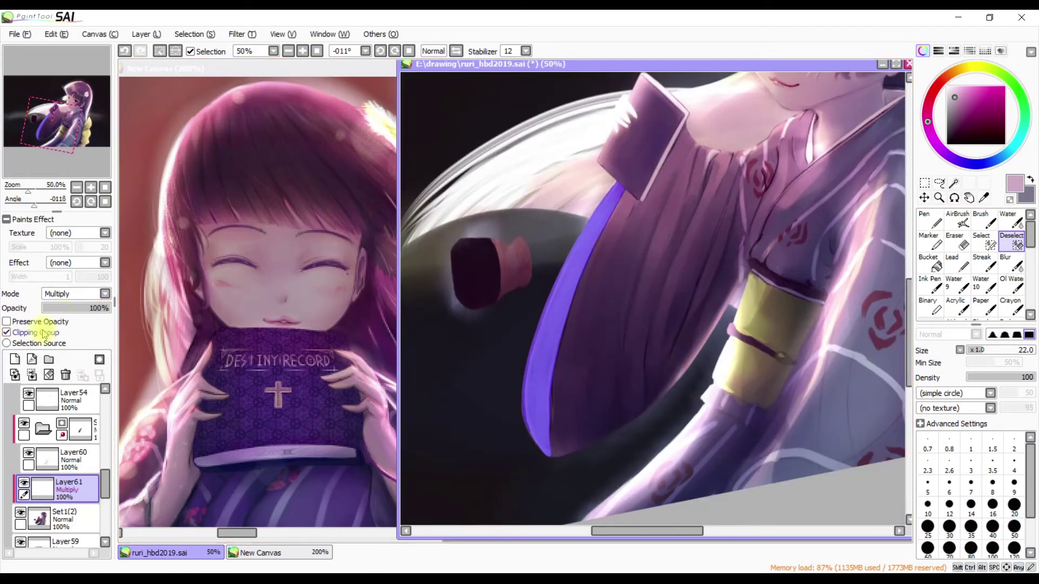
pyautogui.press('b')
pyautogui.moveTo(555, 363); pyautogui.dragTo(541, 422)
pyautogui.press('n')
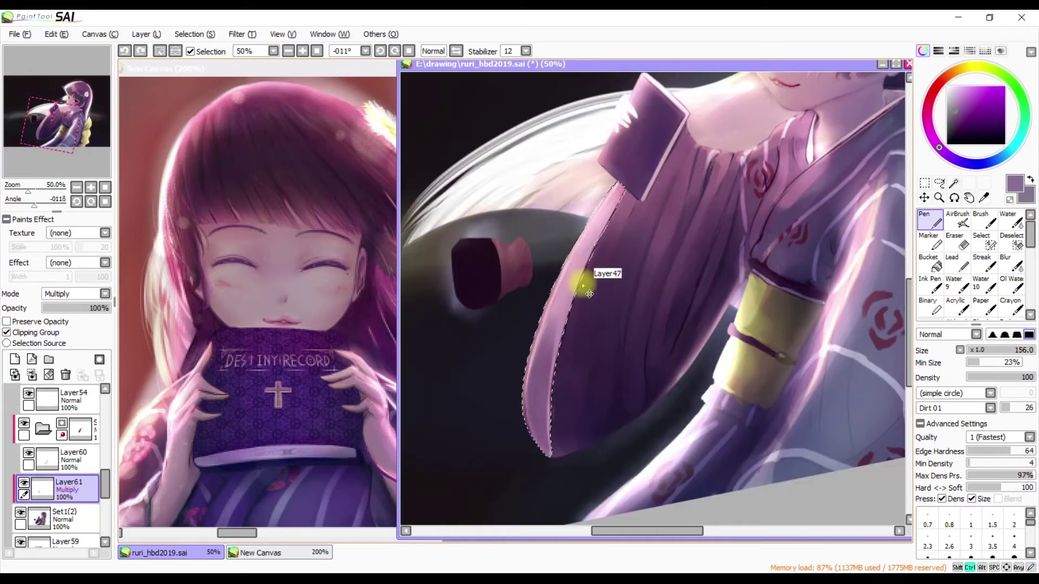
pyautogui.moveTo(589, 293); pyautogui.dragTo(651, 181)
pyautogui.moveTo(591, 245); pyautogui.dragTo(644, 181)
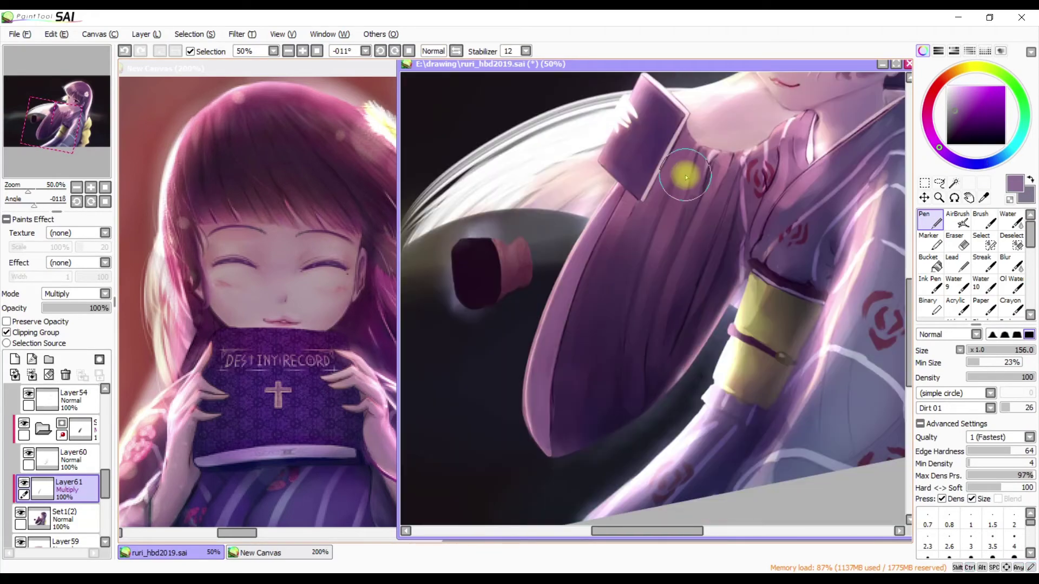
# Lighten the rim's shading with light blue using the Brush at sizes 197 and 269, and clear the selection
pyautogui.press('b')
pyautogui.moveTo(621, 220); pyautogui.dragTo(568, 267)
pyautogui.hotkey('ctrl', 'z')
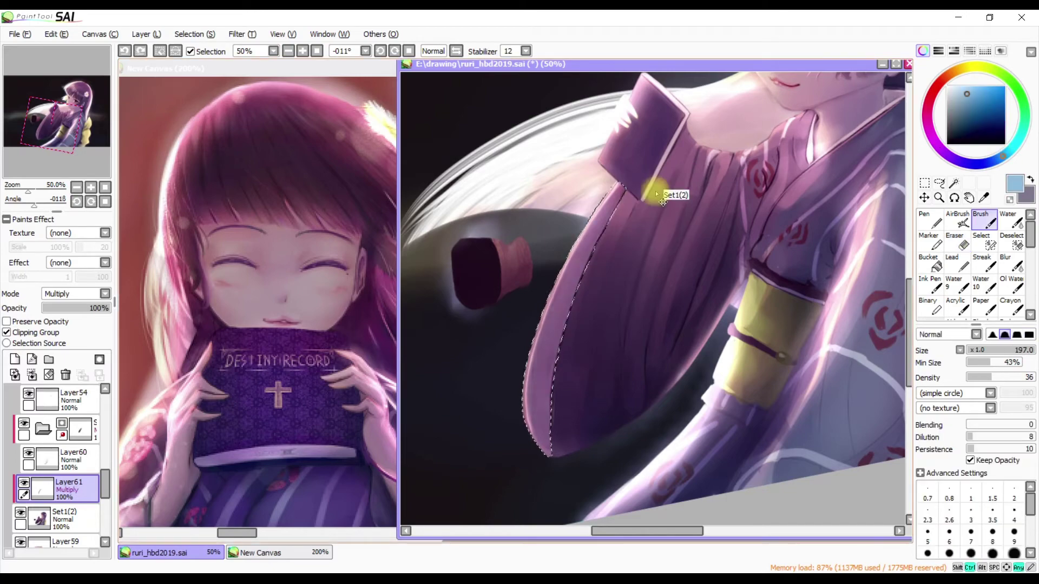
pyautogui.moveTo(663, 201); pyautogui.dragTo(575, 424)
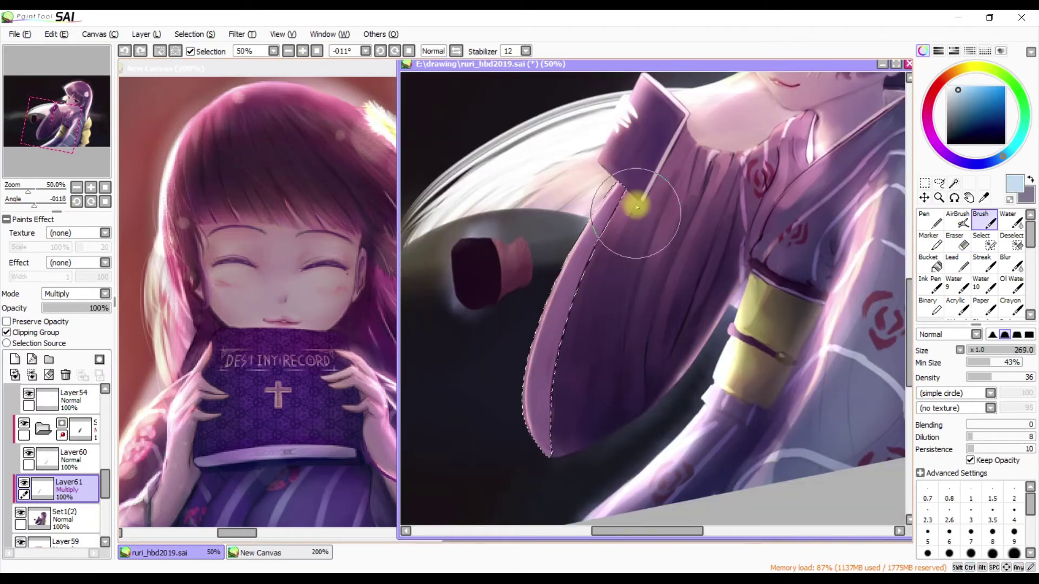
pyautogui.moveTo(637, 207); pyautogui.dragTo(556, 417)
pyautogui.scroll(-1, 566, 403)
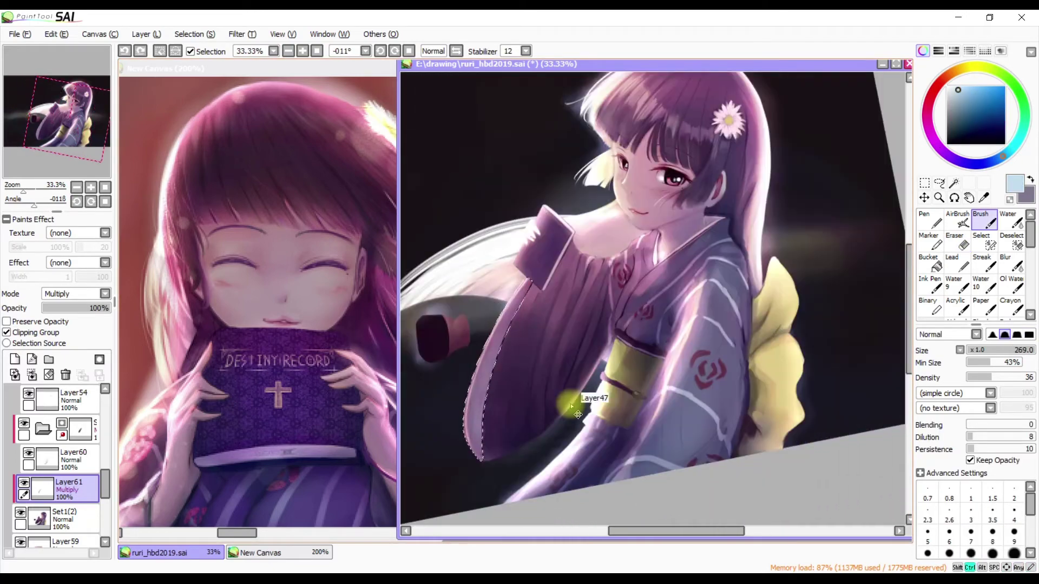
pyautogui.hotkey('ctrl', 'd')
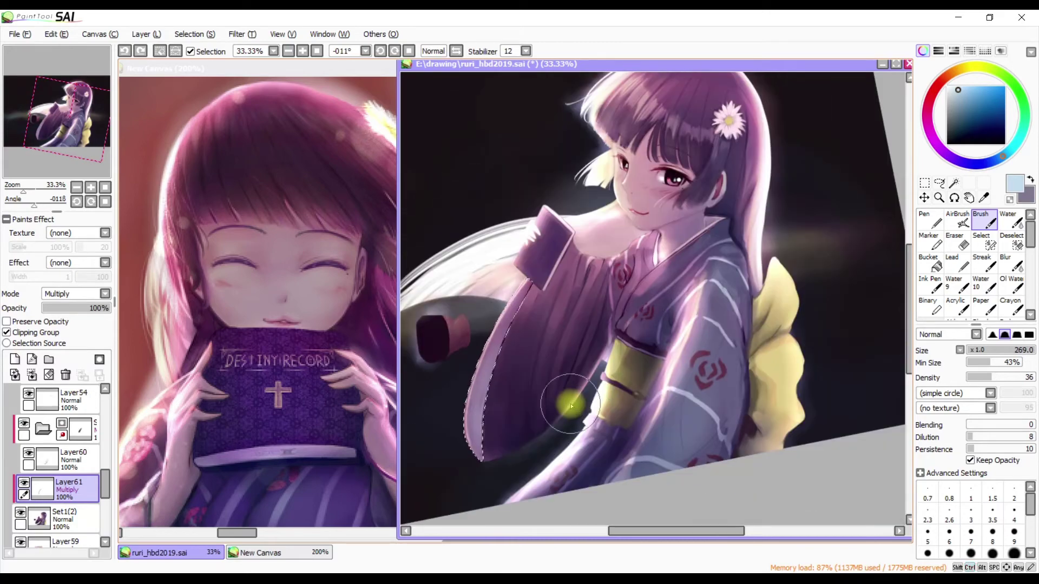
pyautogui.press('Home')
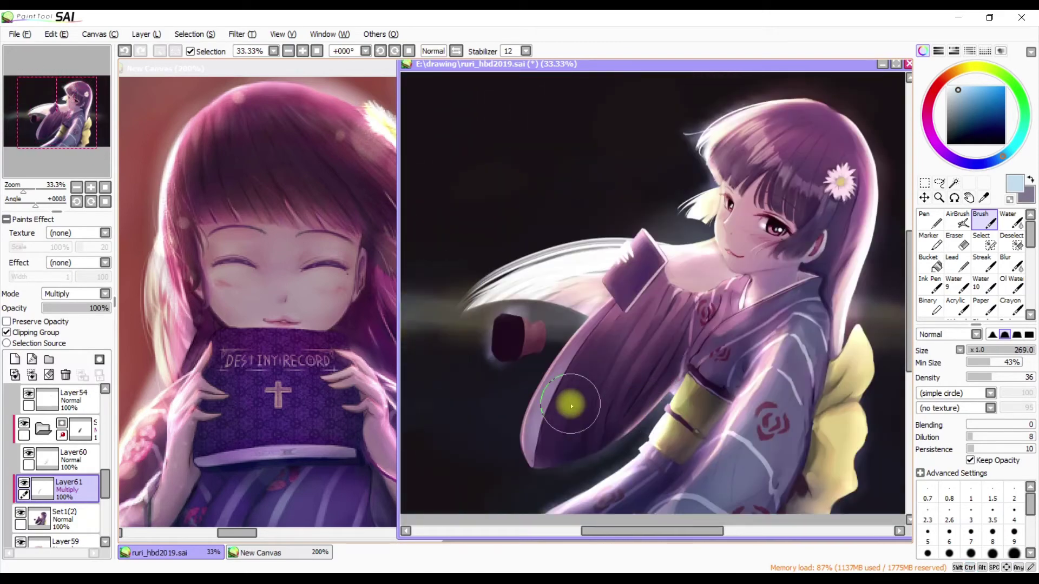
pyautogui.press('h')
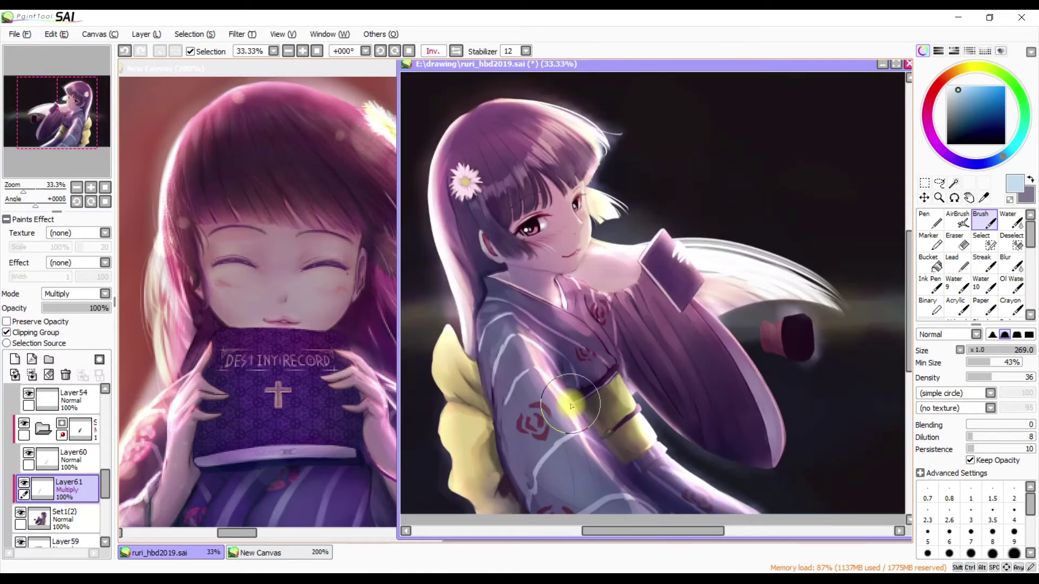
# Lower the Multiply rim shading on Layer61 to 73% opacity and merge the sleeve's clipped shading into Set1(2)
pyautogui.press('h')
pyautogui.click(92, 309)
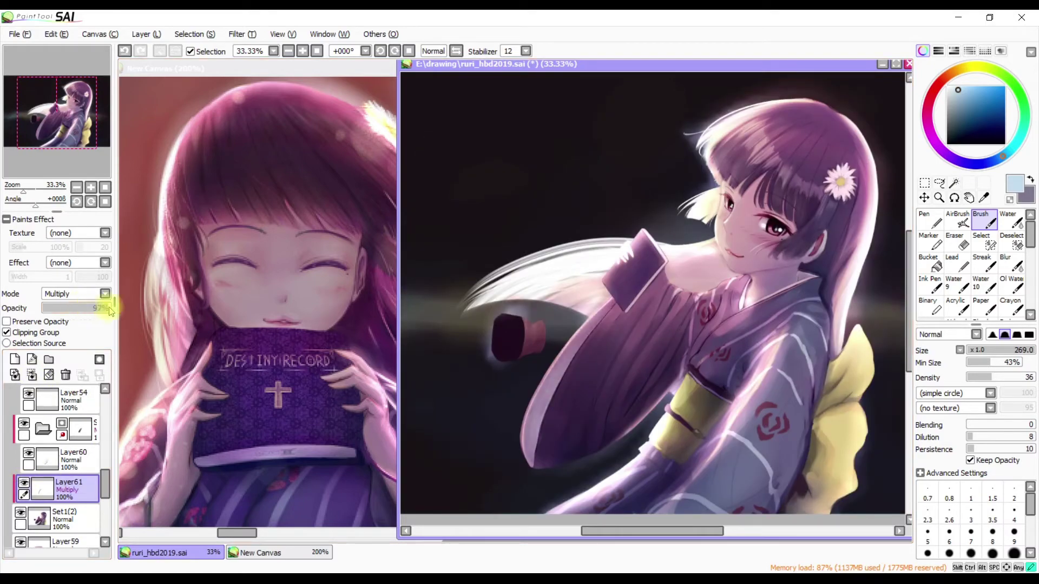
pyautogui.click(31, 375)
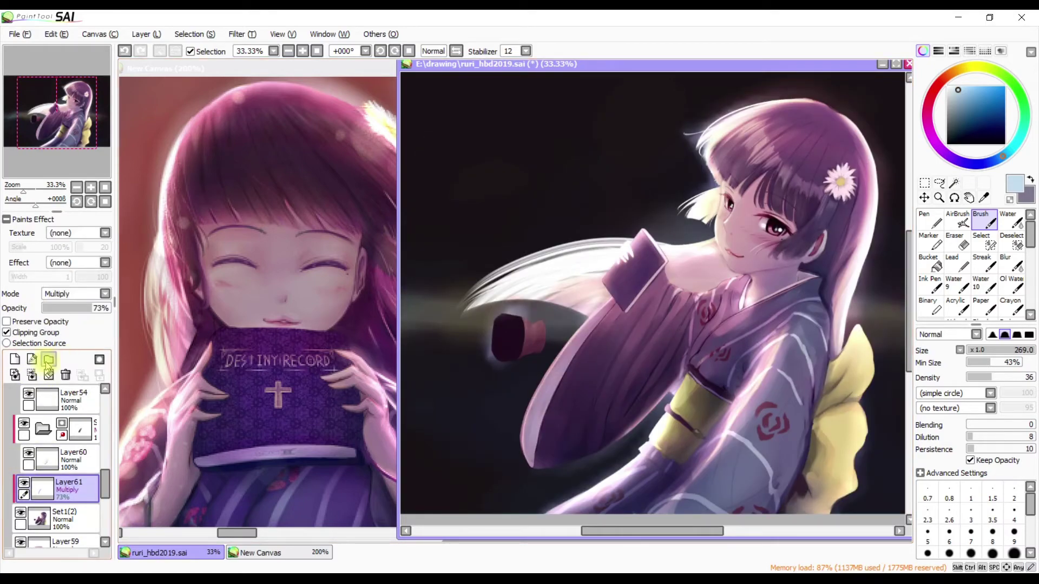
pyautogui.click(24, 422)
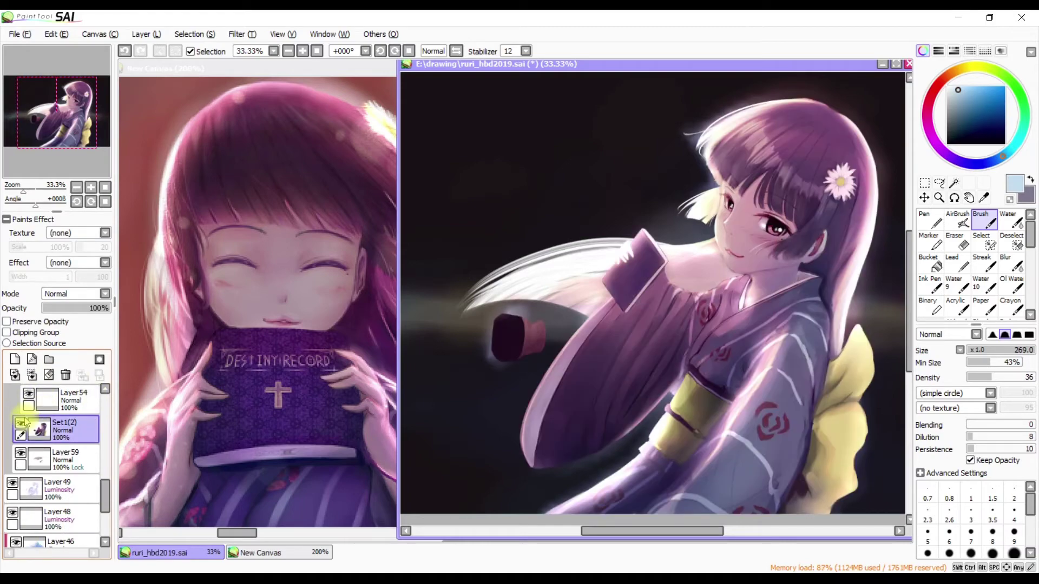
# Erase parts of the overlay light on Layer53 over the crown and bangs, with the Eraser at sizes 73 and 24
pyautogui.scroll(3, 725, 520)
pyautogui.scroll(-1, 725, 519)
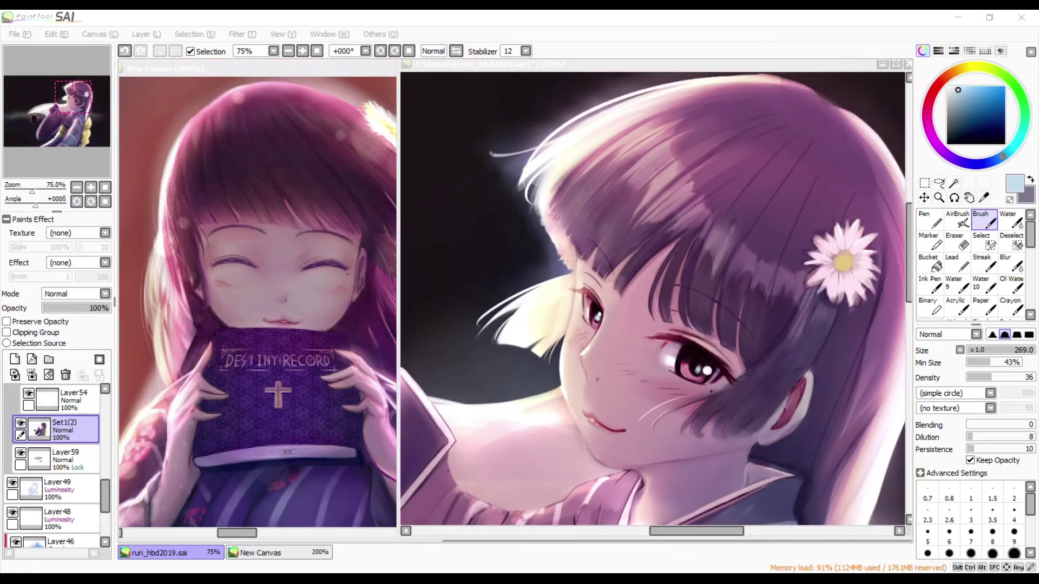
pyautogui.scroll(5, 54, 487)
pyautogui.click(49, 514)
pyautogui.press('e')
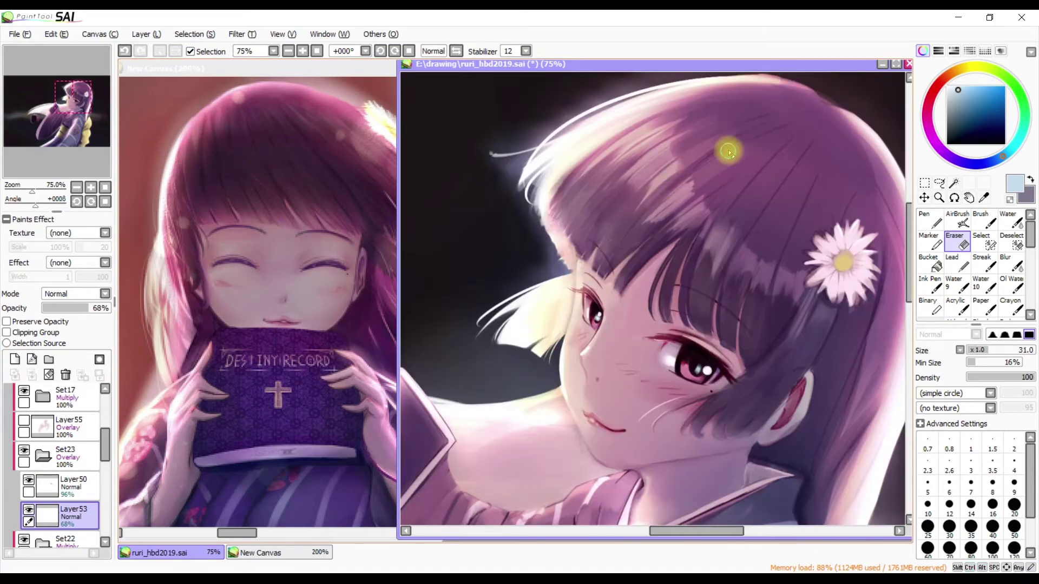
pyautogui.moveTo(664, 247); pyautogui.dragTo(741, 243)
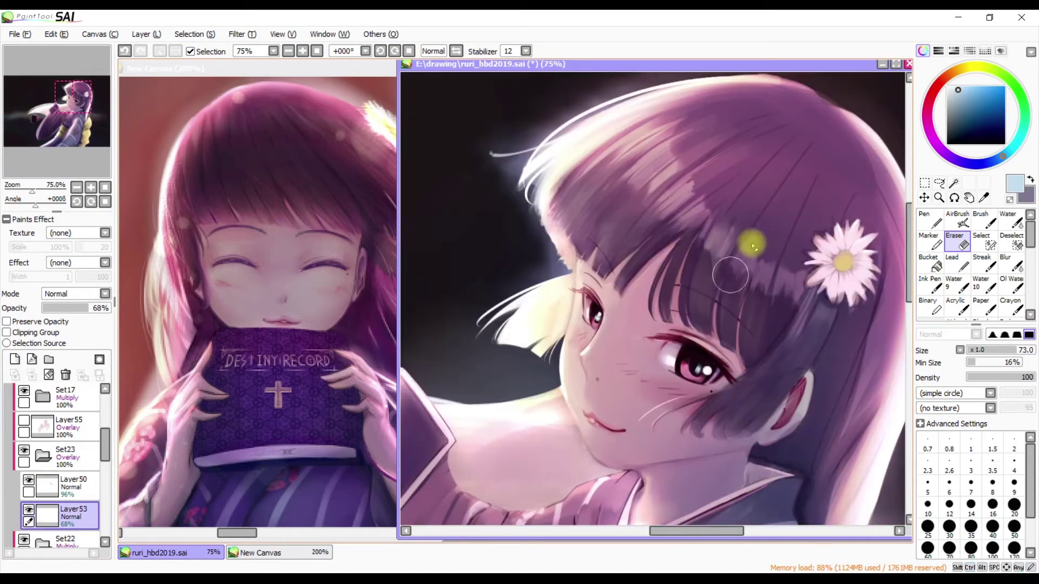
pyautogui.moveTo(716, 188); pyautogui.dragTo(687, 162)
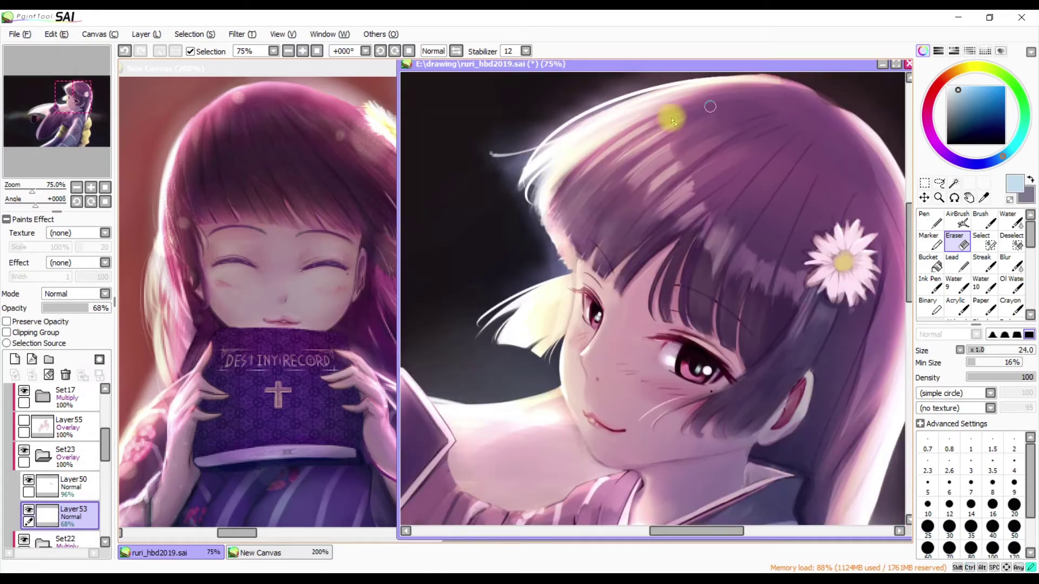
pyautogui.moveTo(673, 122); pyautogui.dragTo(737, 294)
pyautogui.hotkey('ctrl', 'z')
# Try to soften the hair shading on Layer56 with the Eraser at size 241 and density 46, and undo it
pyautogui.moveTo(106, 439); pyautogui.dragTo(106, 461)
pyautogui.click(70, 504)
pyautogui.moveTo(738, 209)
pyautogui.mouseDown()
pyautogui.moveTo(680, 271)
pyautogui.moveTo(852, 249)
pyautogui.moveTo(741, 244)
pyautogui.moveTo(684, 297)
pyautogui.moveTo(696, 185)
pyautogui.moveTo(759, 192)
pyautogui.mouseUp()
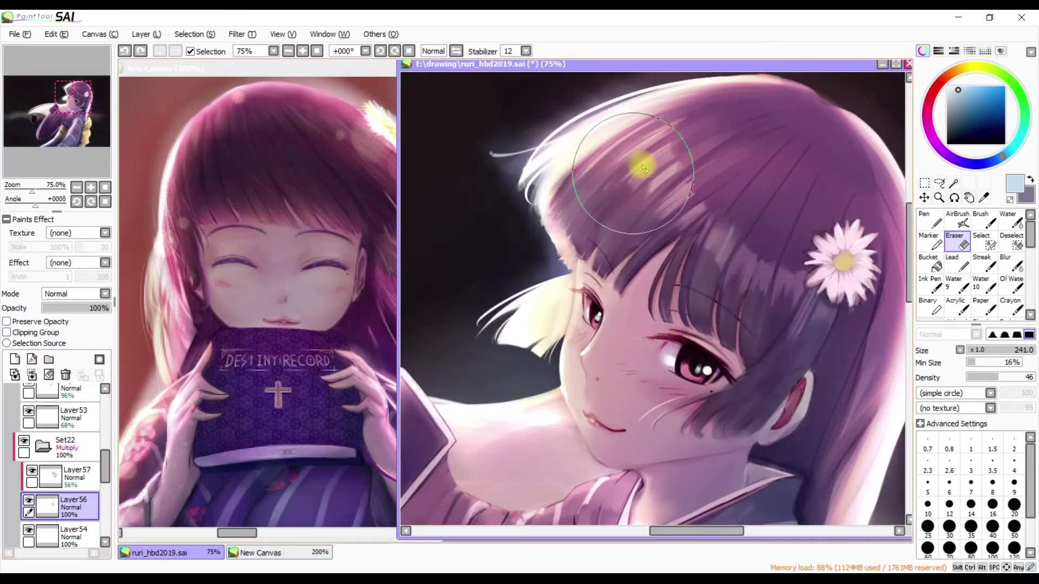
pyautogui.hotkey('ctrl', 'z')
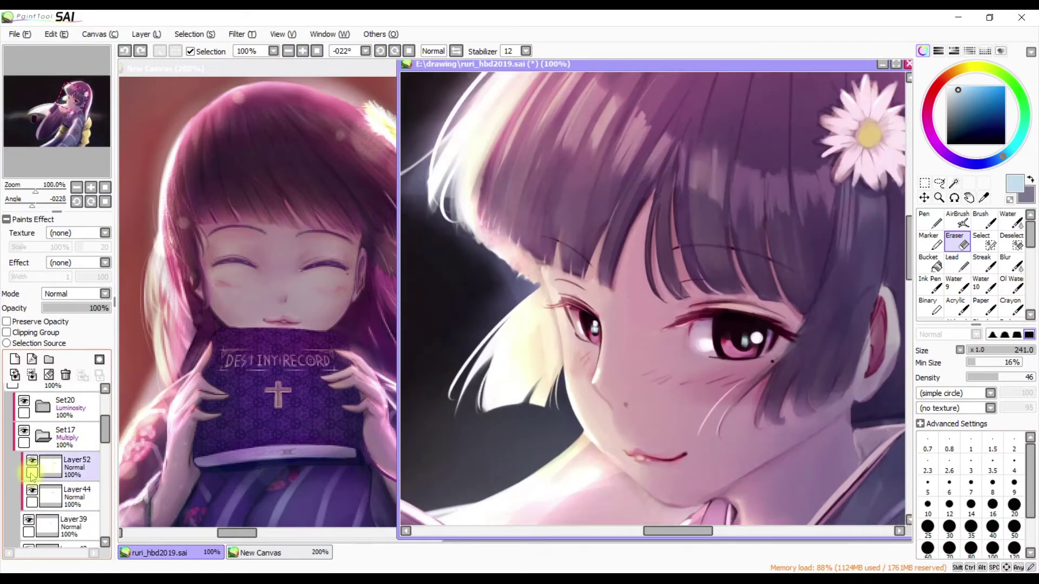
# Add a layer set above Layer39 inside Set17 and toggle Layer39's visibility to check its contents
pyautogui.click(33, 446)
pyautogui.click(30, 474)
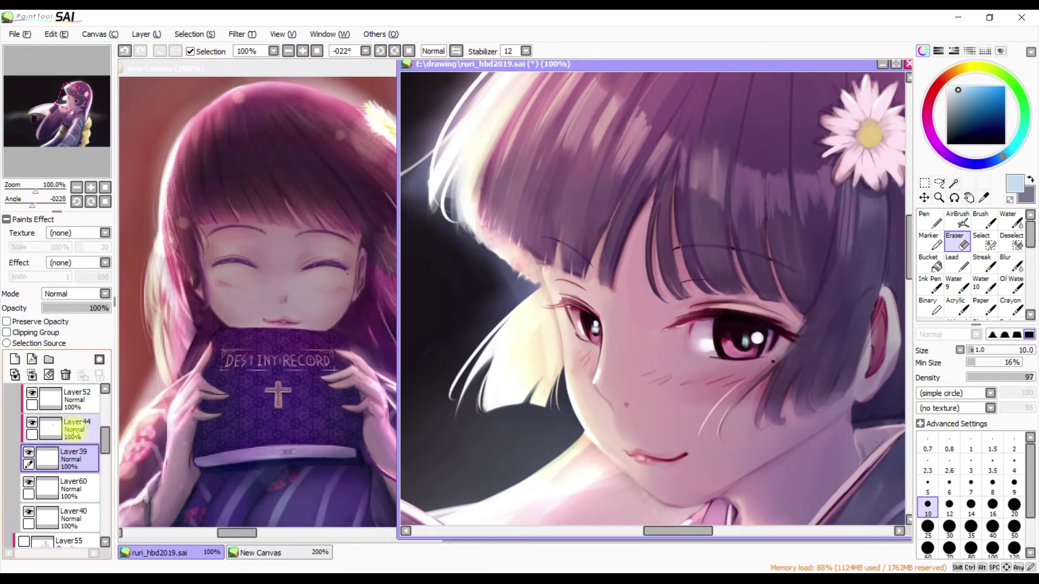
pyautogui.click(48, 359)
pyautogui.click(29, 462)
pyautogui.click(29, 461)
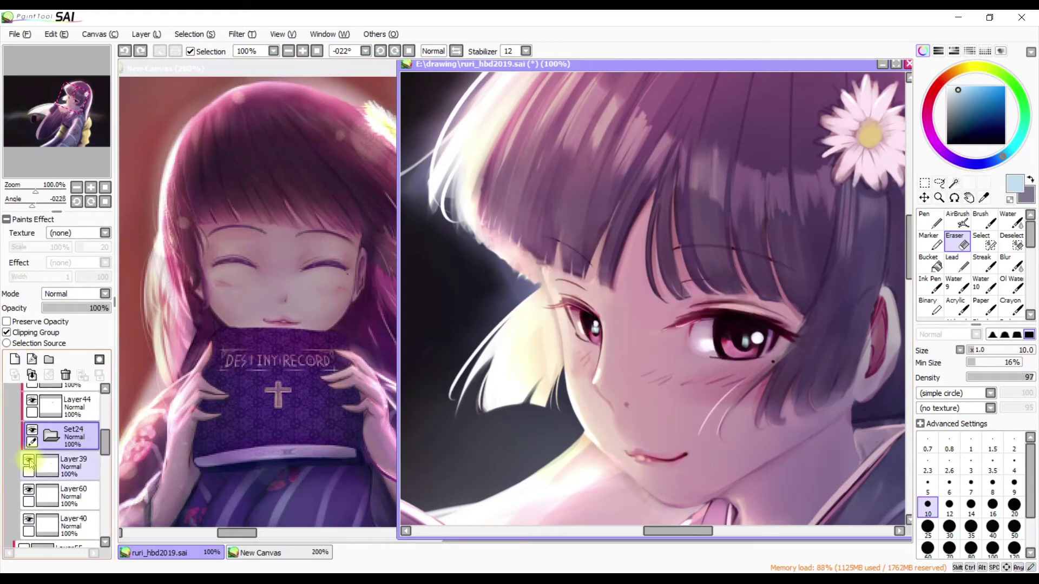
# Draw fine contour lines along the far side of the face on Layer60, using the Pen at sizes 2 and 5 with dark red and sampled pink
pyautogui.click(70, 496)
pyautogui.press('n')
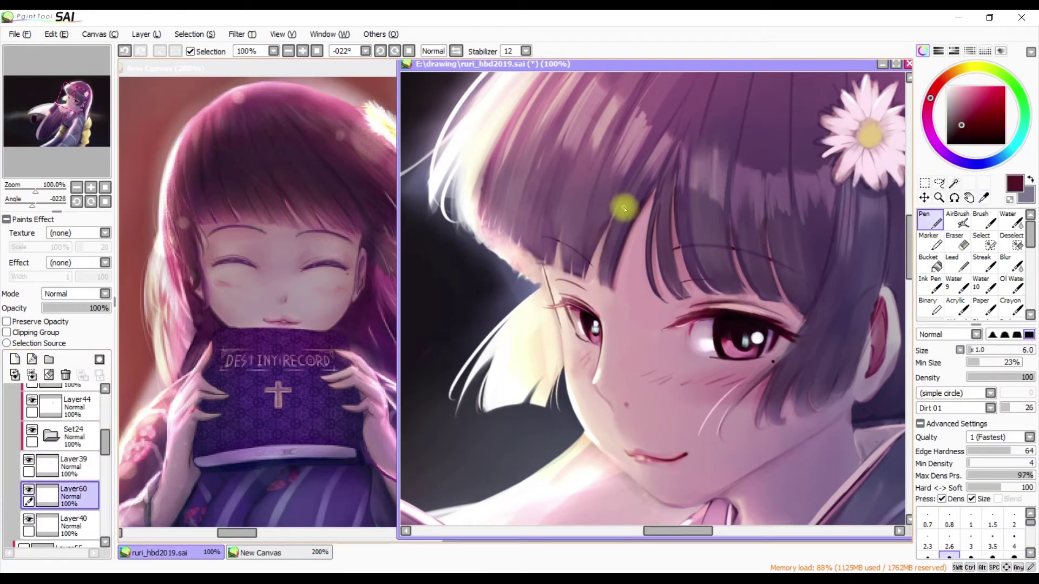
pyautogui.press('h')
pyautogui.press('h')
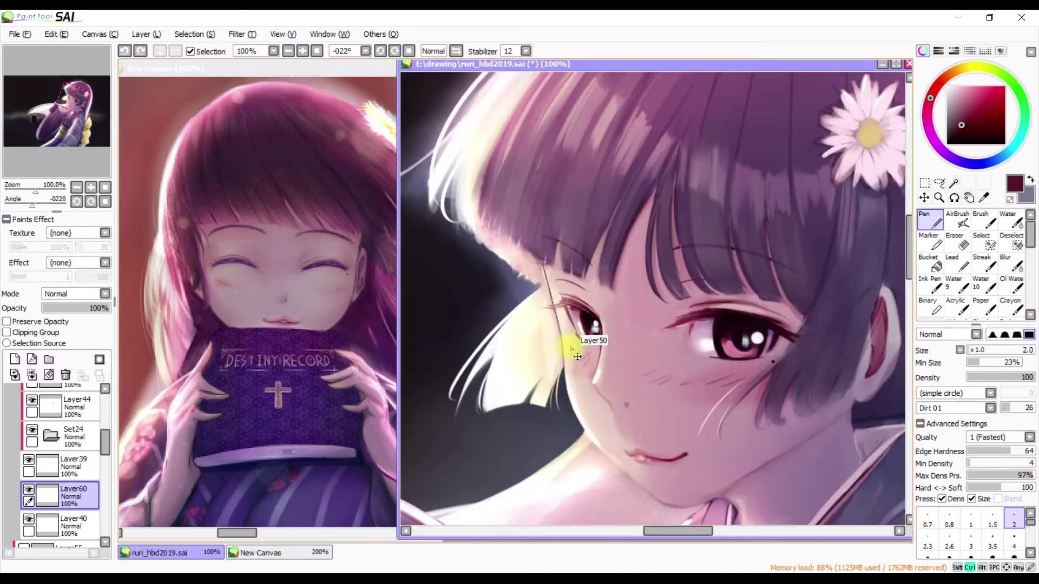
pyautogui.moveTo(577, 357); pyautogui.dragTo(562, 293)
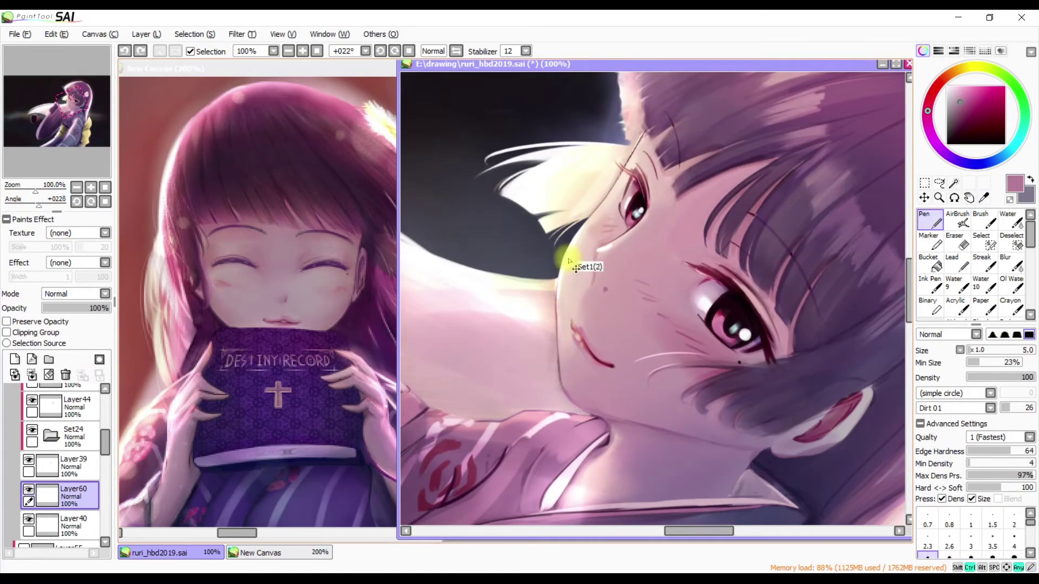
pyautogui.press('Home')
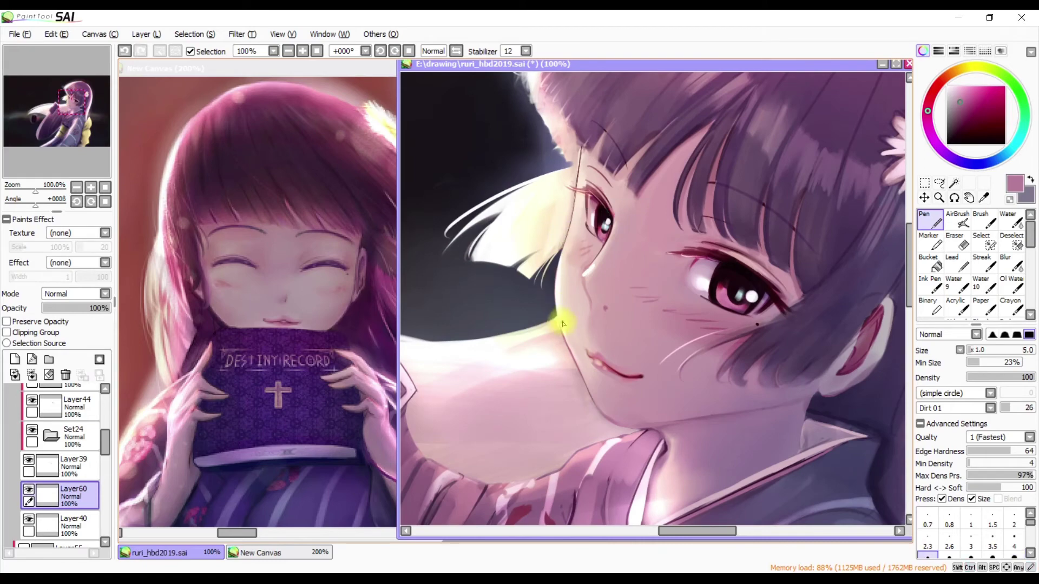
pyautogui.moveTo(562, 325); pyautogui.dragTo(592, 298)
# Refine the face contour on Layer60 with the Pen at size 4 and trim it with the Eraser at size 14
pyautogui.press('[')
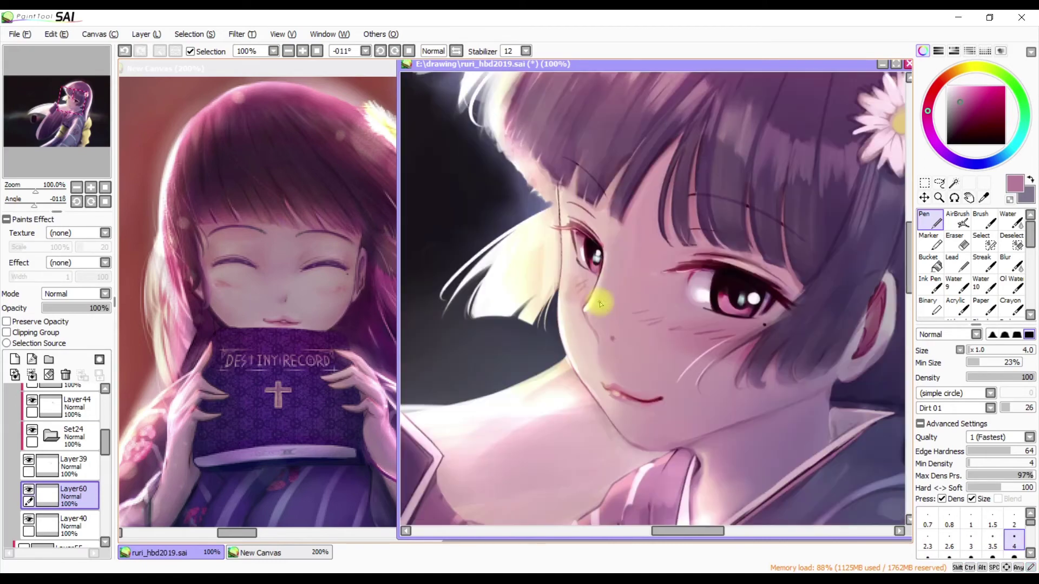
pyautogui.hotkey('ctrl', 'z')
pyautogui.press('e')
pyautogui.scroll(2, 560, 239)
pyautogui.press('n')
pyautogui.moveTo(567, 280)
pyautogui.mouseDown()
pyautogui.moveTo(563, 242)
pyautogui.moveTo(578, 294)
pyautogui.mouseUp()
pyautogui.press('e')
pyautogui.scroll(-2, 578, 294)
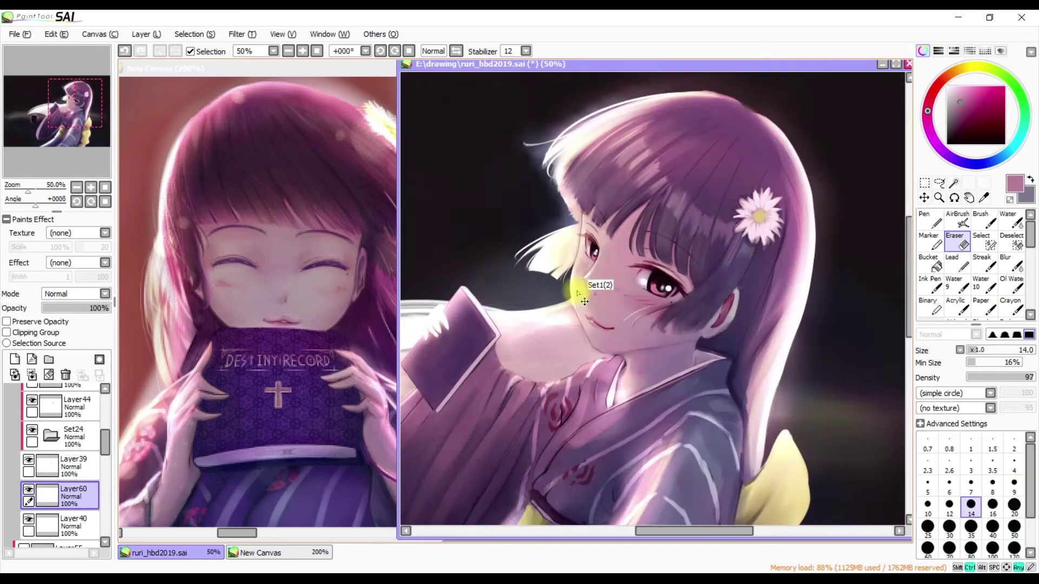
# Touch up the pale edge of the long back hair on Set1(2) with sampled pink, using the Chunky brush at size 24
pyautogui.scroll(1, 578, 293)
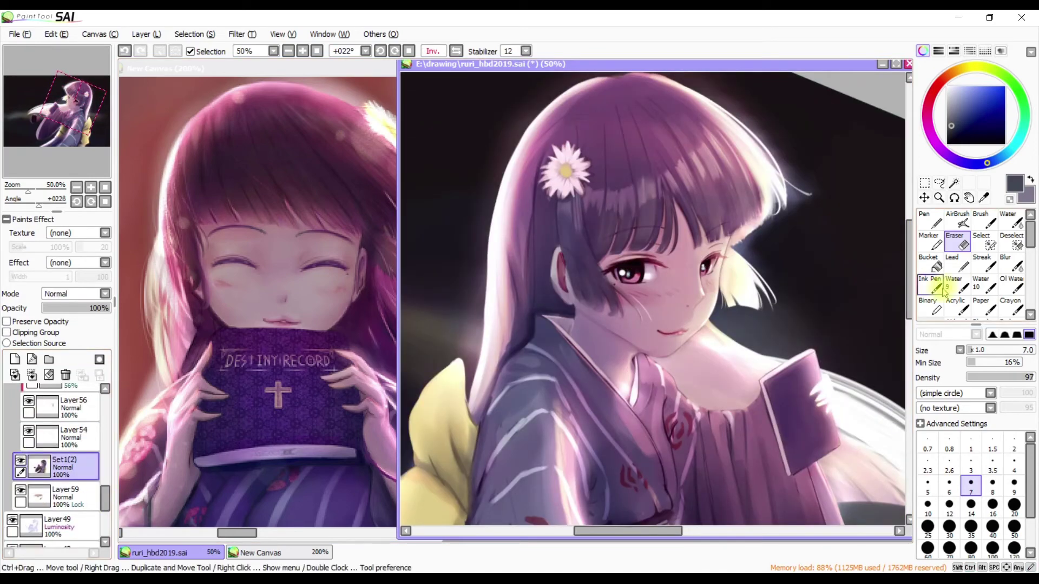
pyautogui.scroll(-3, 952, 287)
pyautogui.click(929, 283)
pyautogui.keyDown('alt'); pyautogui.click(511, 324); pyautogui.keyUp('alt')
pyautogui.press('h')
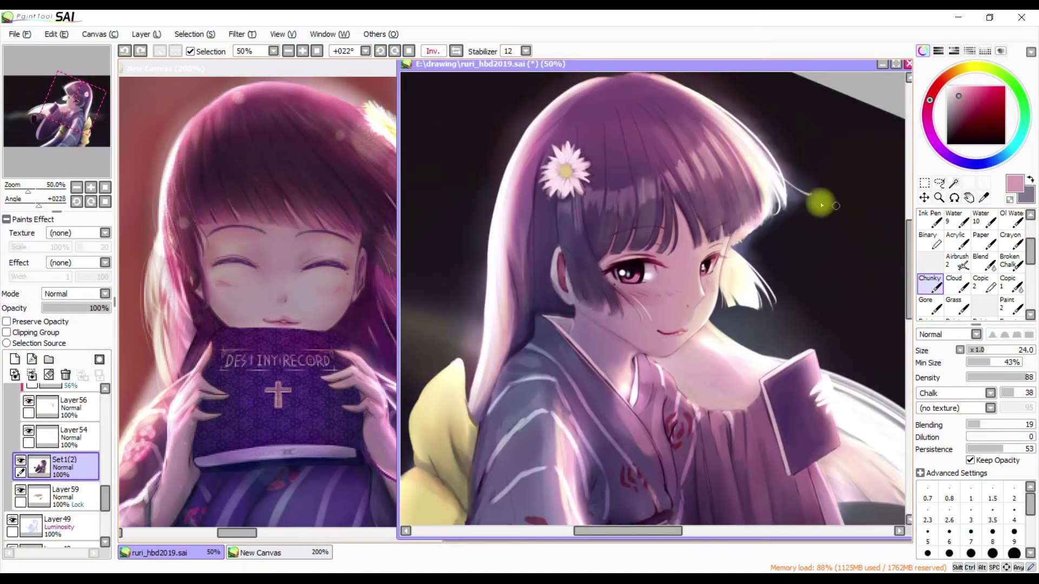
pyautogui.press('h')
pyautogui.press('h')
# Retouch the back hair beside the shoulder and bow with sampled dark purples, using the Chunky brush at sizes 48, 23 and 8
pyautogui.keyDown('alt'); pyautogui.click(780, 303); pyautogui.keyUp('alt')
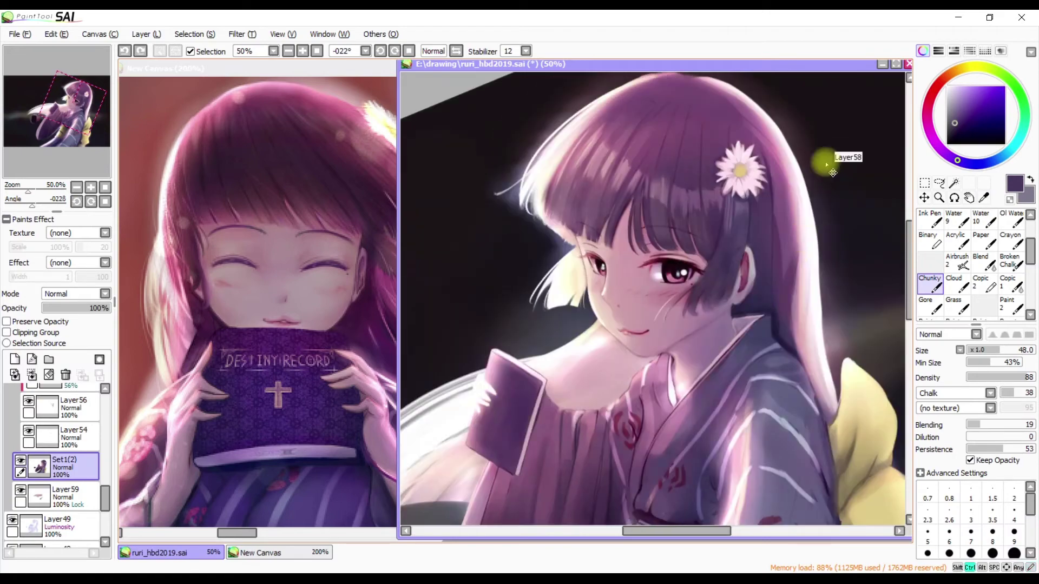
pyautogui.press('h')
pyautogui.keyDown('alt'); pyautogui.click(487, 399); pyautogui.keyUp('alt')
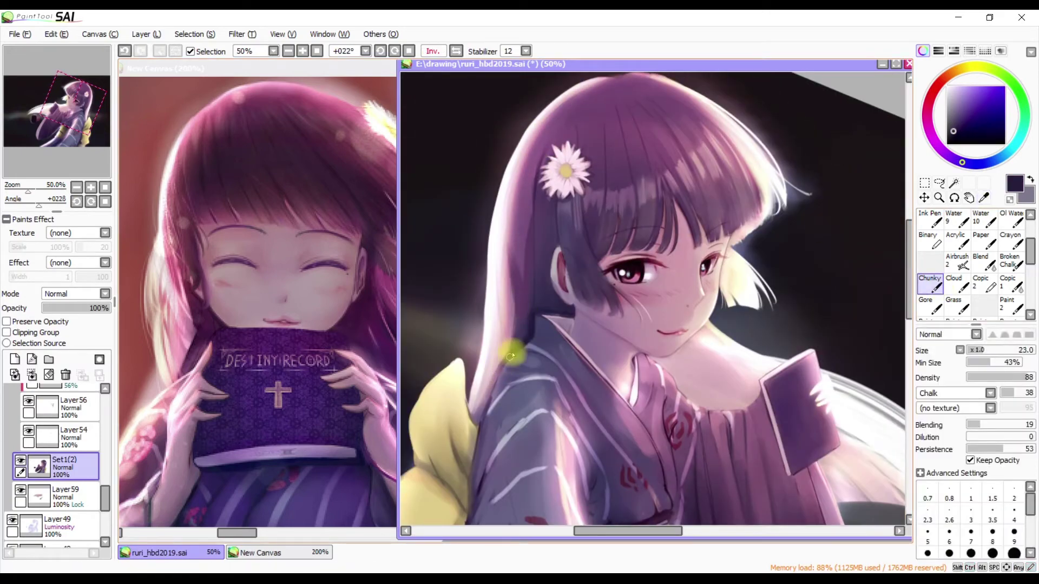
pyautogui.press('h')
pyautogui.press('h')
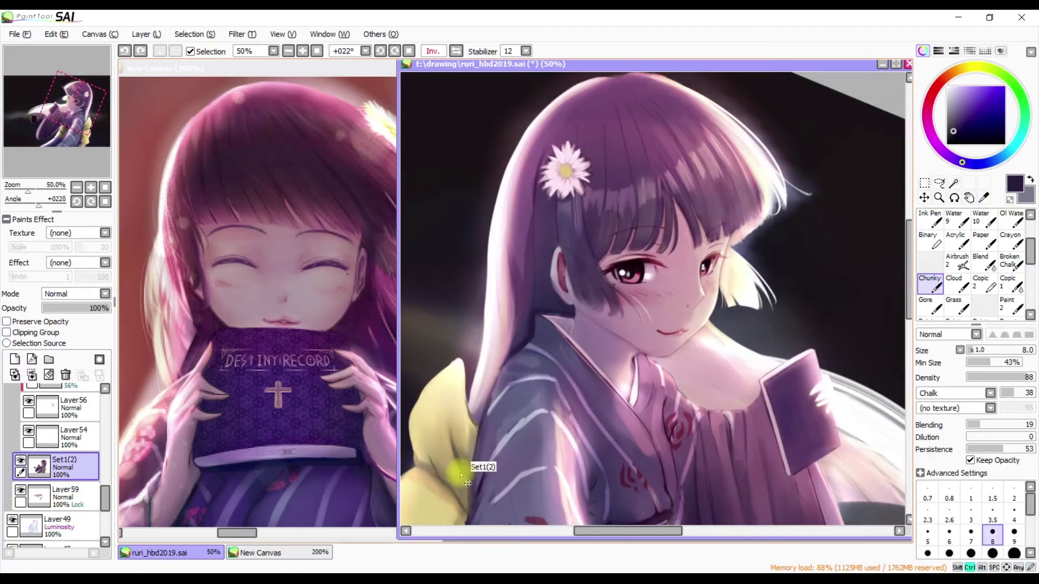
pyautogui.press('h')
pyautogui.press('Delete')
pyautogui.press('Insert')
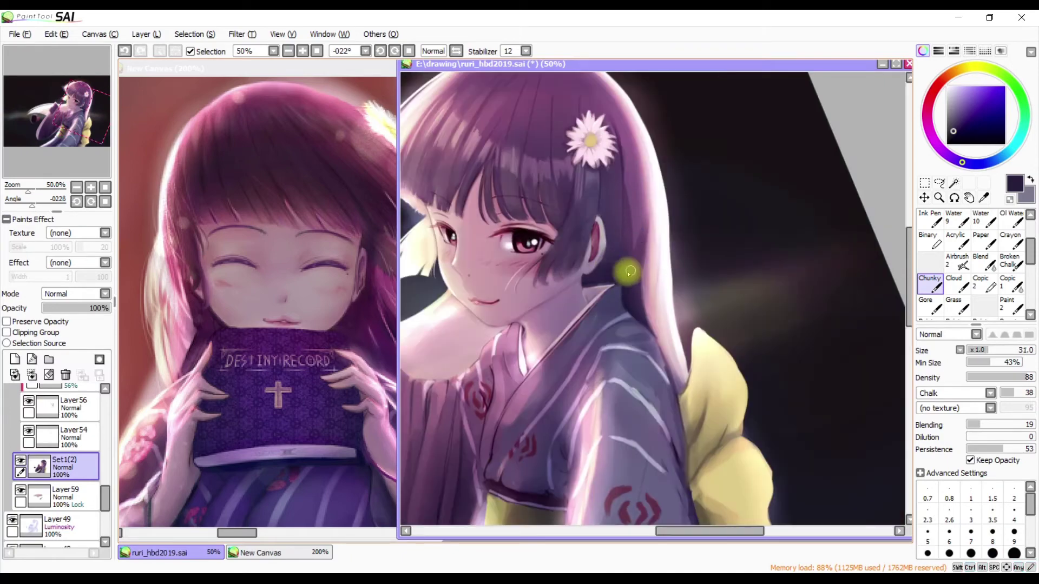
# Soften the hair shading on Layer56 with the Eraser at size 68 and a blending brush at size 61
pyautogui.press('h')
pyautogui.keyDown('ctrl'); pyautogui.keyDown('shift'); pyautogui.click(671, 283); pyautogui.keyUp('shift'); pyautogui.keyUp('ctrl')
pyautogui.press('e')
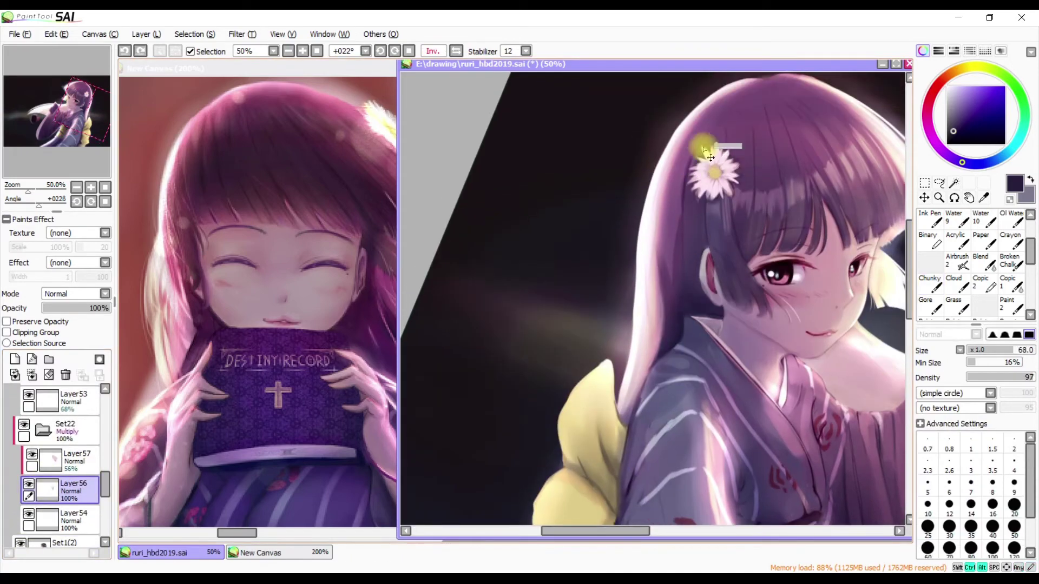
pyautogui.press('b')
pyautogui.press('h')
pyautogui.scroll(-5, 671, 374)
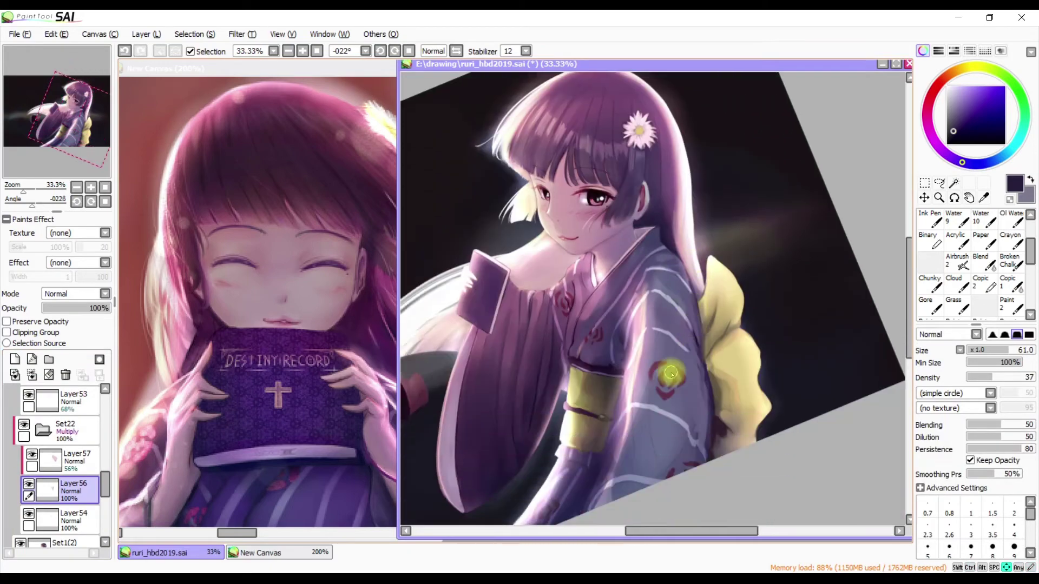
# Clean up the flying hair behind the book on Layer59 with the Eraser at size 16, undoing the last stroke
pyautogui.click(59, 485)
pyautogui.moveTo(467, 389)
pyautogui.mouseDown()
pyautogui.moveTo(494, 336)
pyautogui.moveTo(482, 355)
pyautogui.moveTo(528, 339)
pyautogui.mouseUp()
pyautogui.moveTo(633, 245); pyautogui.dragTo(503, 323)
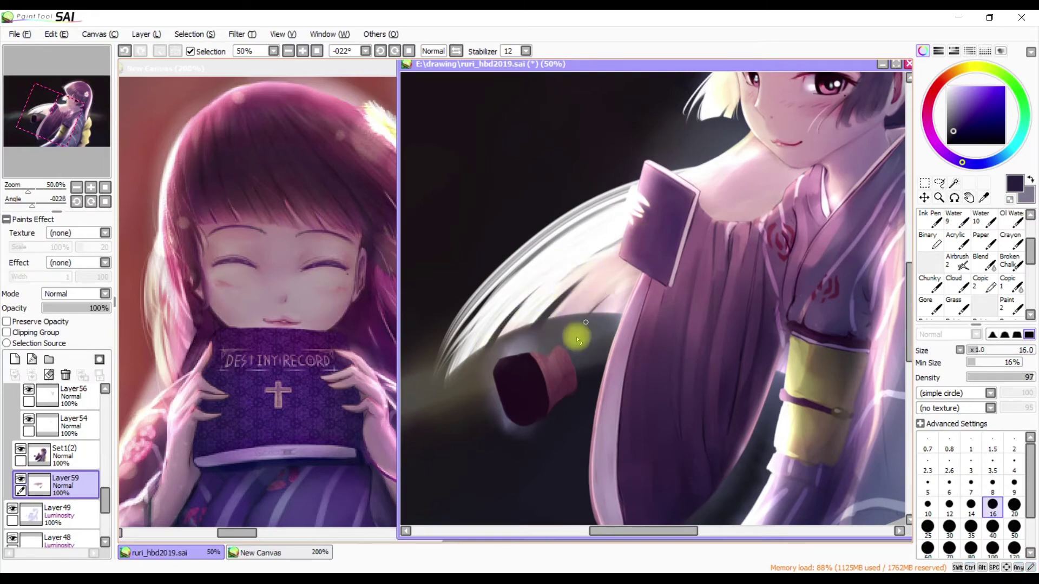
pyautogui.scroll(-1, 630, 279)
pyautogui.moveTo(744, 346)
pyautogui.mouseDown()
pyautogui.moveTo(626, 352)
pyautogui.moveTo(668, 319)
pyautogui.moveTo(547, 348)
pyautogui.moveTo(745, 181)
pyautogui.moveTo(751, 203)
pyautogui.moveTo(747, 178)
pyautogui.moveTo(687, 181)
pyautogui.moveTo(746, 178)
pyautogui.moveTo(716, 174)
pyautogui.moveTo(686, 215)
pyautogui.moveTo(747, 262)
pyautogui.moveTo(690, 221)
pyautogui.mouseUp()
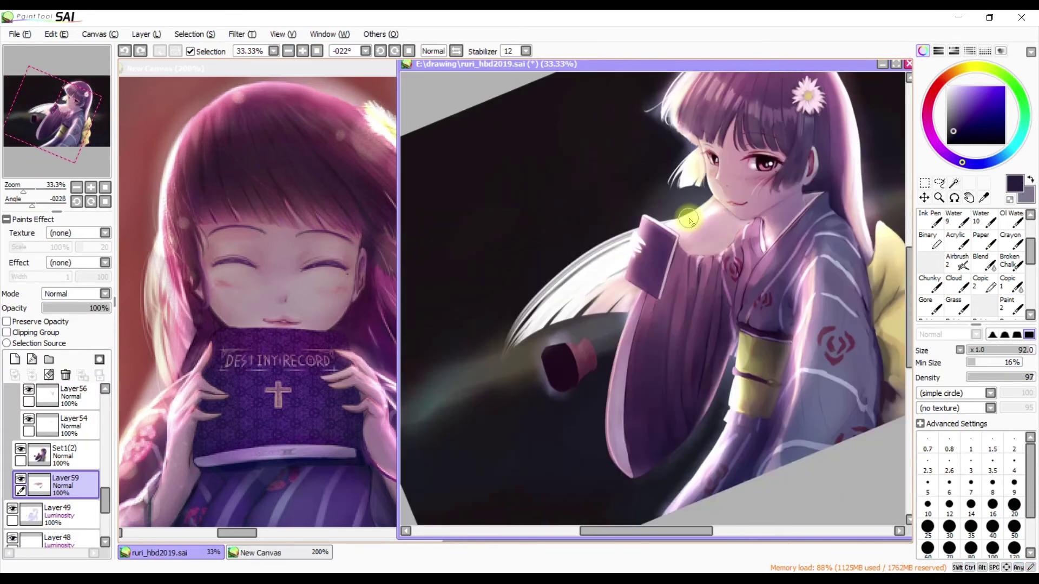
pyautogui.hotkey('ctrl', 'z')
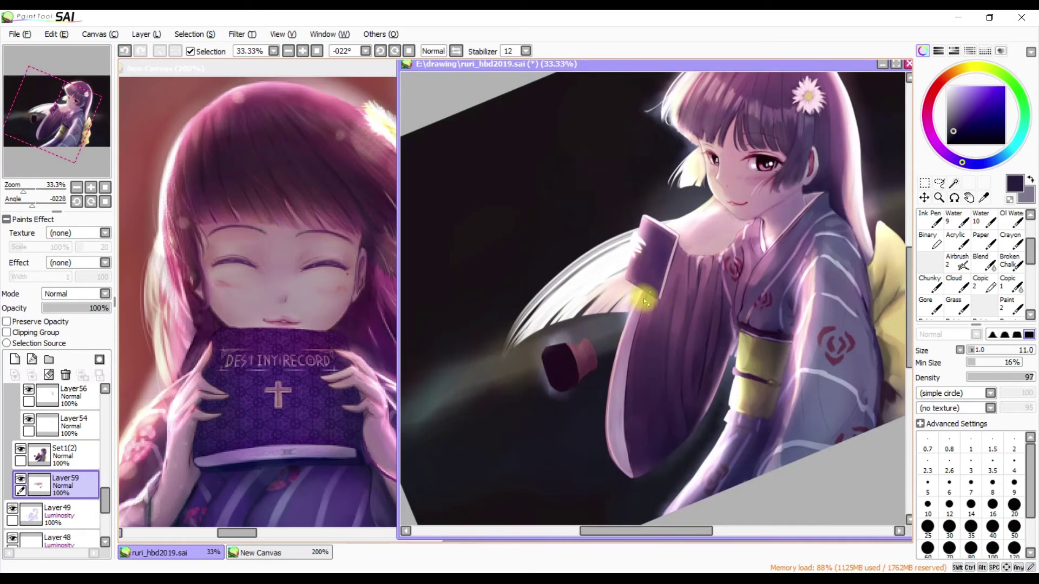
pyautogui.press('h')
pyautogui.moveTo(519, 355); pyautogui.dragTo(659, 233)
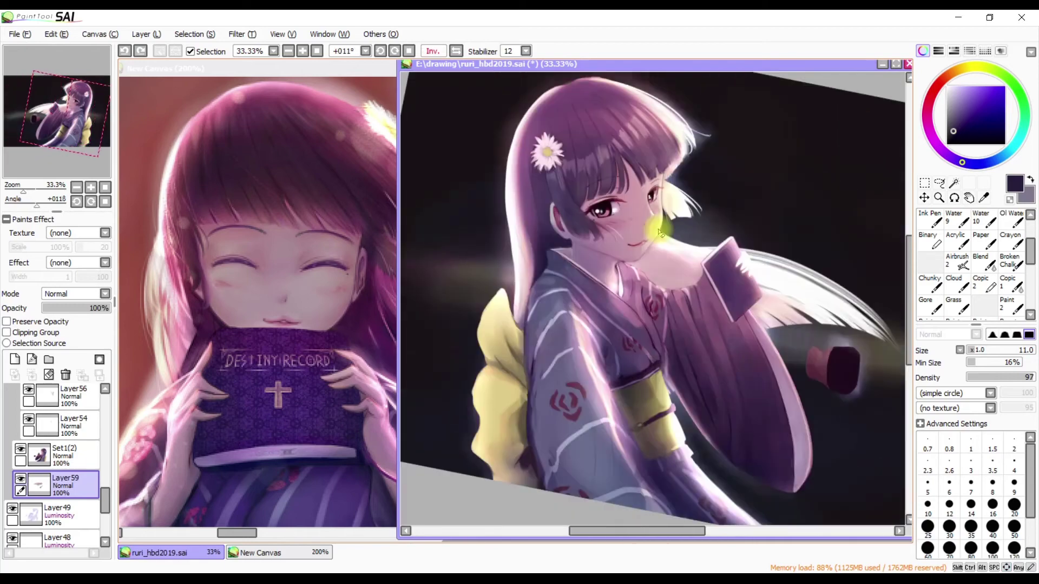
pyautogui.press('h')
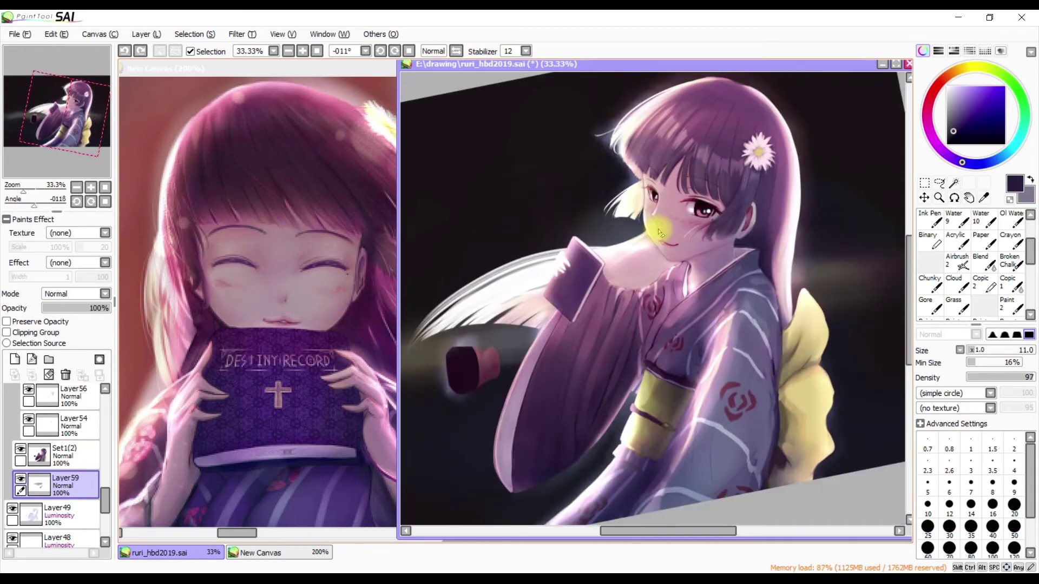
# Preserve Layer59's opacity and shade the flying hair behind the book in dark purple, using the Chunky brush at sizes 409 and 461
pyautogui.press('c')
pyautogui.moveTo(659, 233); pyautogui.dragTo(617, 276)
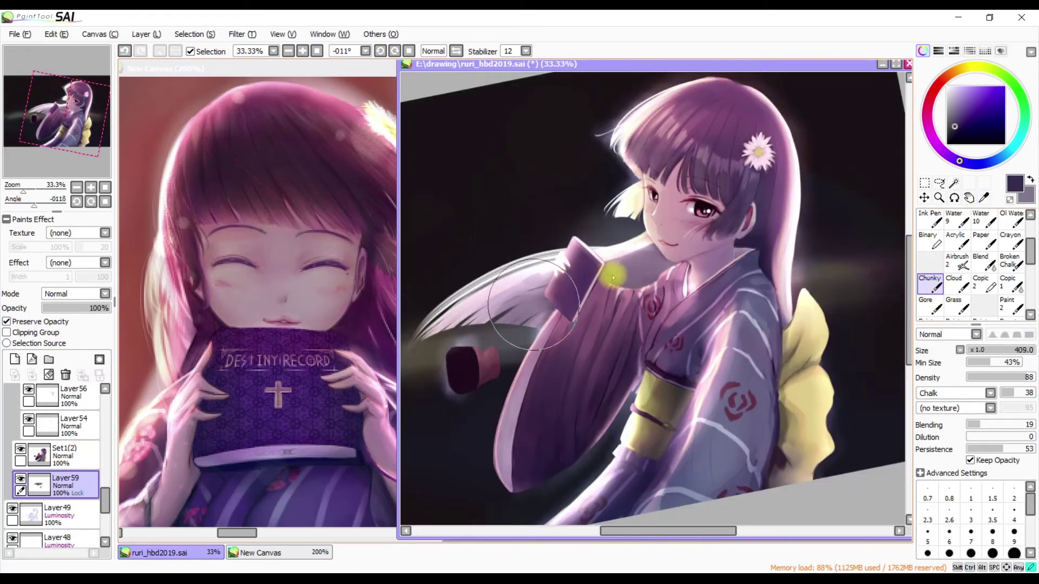
pyautogui.press('h')
pyautogui.press('h')
pyautogui.moveTo(659, 262); pyautogui.dragTo(700, 278)
pyautogui.press('-')
pyautogui.press('Home')
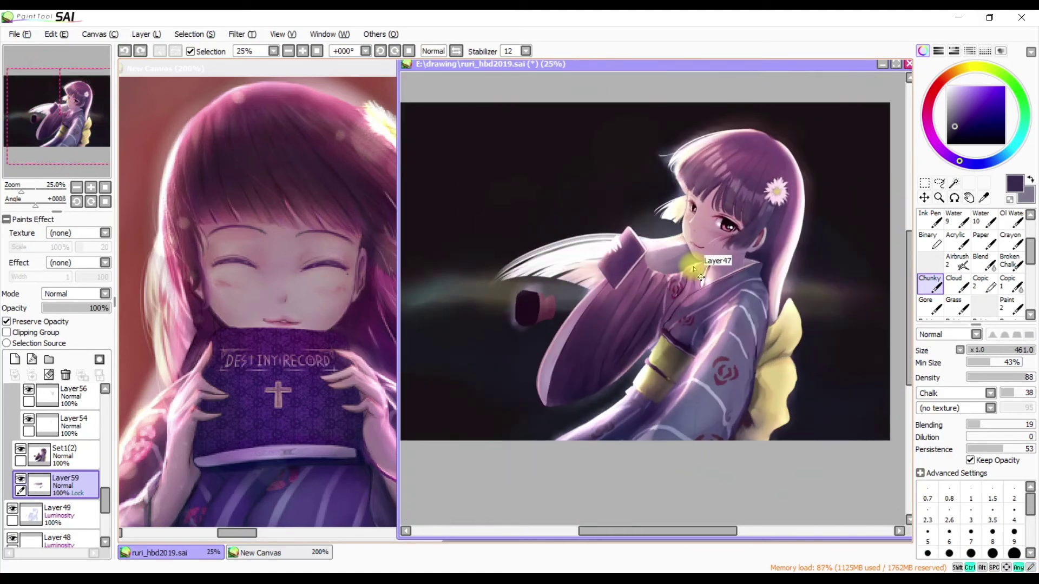
pyautogui.press('ctrl')
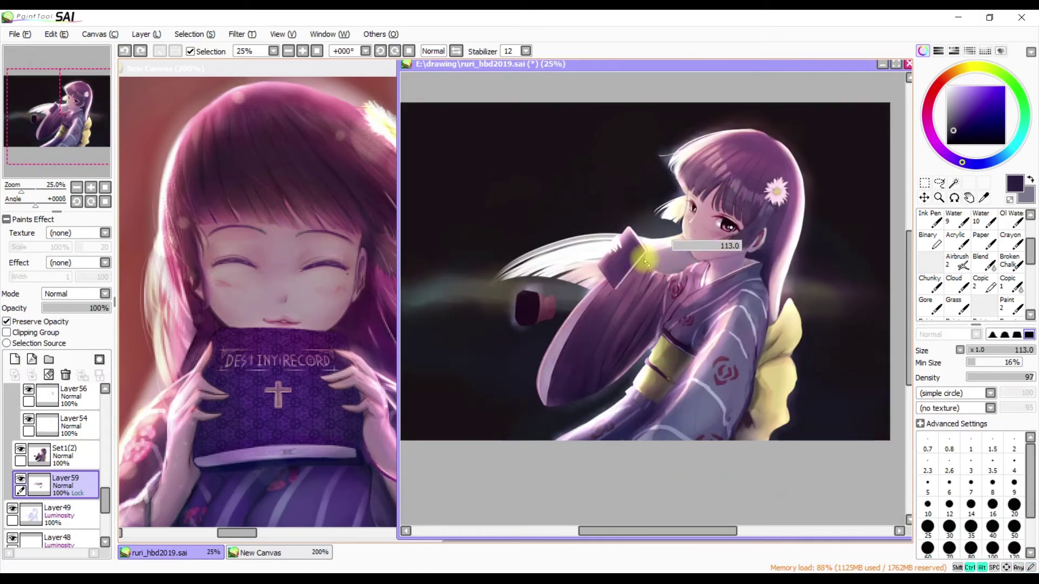
# Tint the flying hair near the book on Layer59 with a sampled purple, using the Chunky brush at size 189
pyautogui.keyDown('alt'); pyautogui.click(755, 246); pyautogui.keyUp('alt')
pyautogui.press('b')
pyautogui.moveTo(675, 257); pyautogui.dragTo(734, 199)
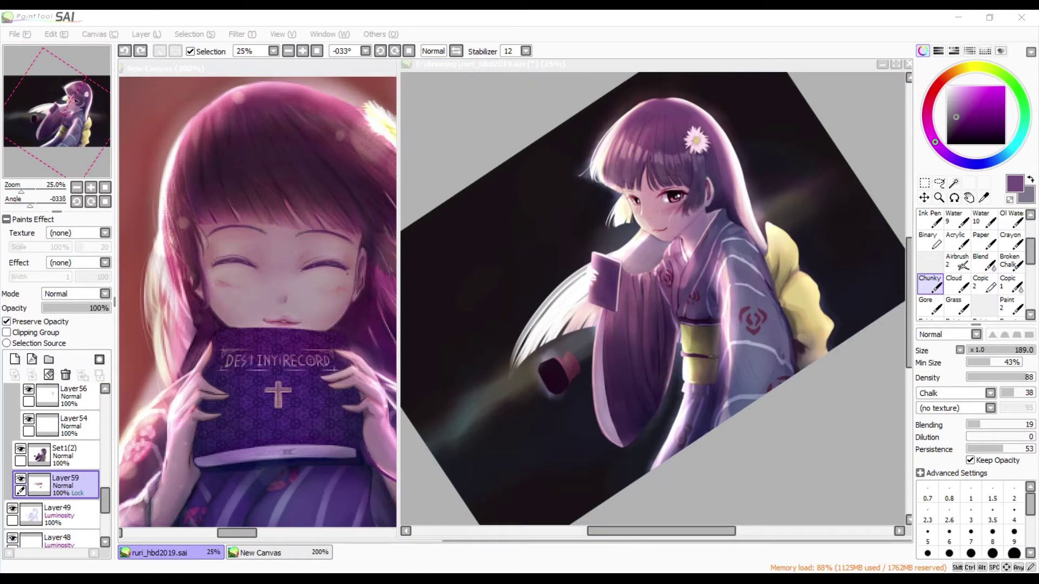
pyautogui.scroll(8, 615, 297)
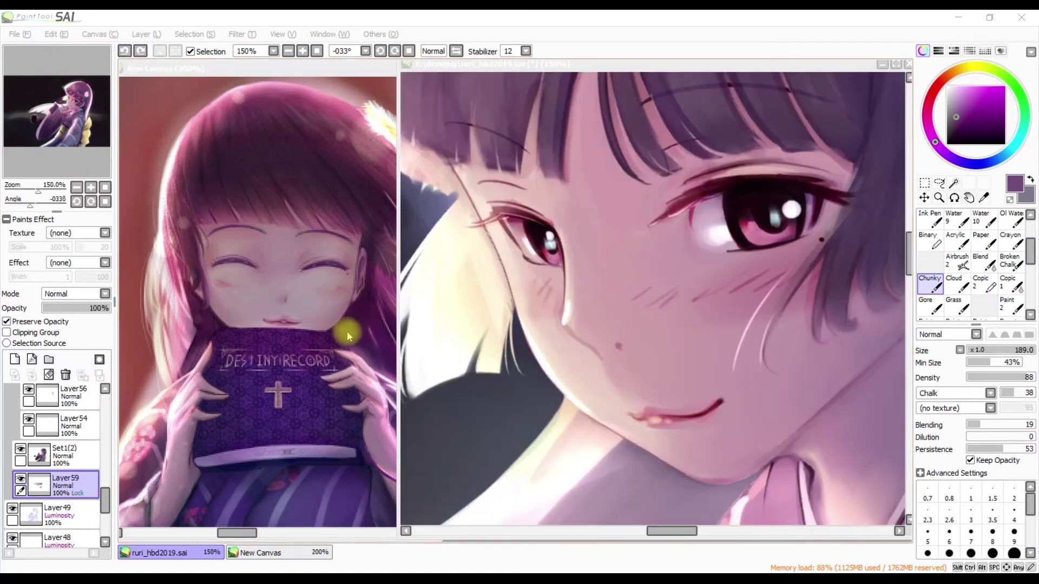
# Transform the round white highlight on Layer43 in the larger eye to adjust its placement, and clear the selection
pyautogui.keyDown('ctrl'); pyautogui.click(791, 210); pyautogui.keyUp('ctrl')
pyautogui.hotkey('ctrl', 't')
pyautogui.keyDown('ctrl'); pyautogui.click(791, 211); pyautogui.keyUp('ctrl')
pyautogui.hotkey('ctrl', 't')
pyautogui.press('Return')
pyautogui.scroll(1, 811, 299)
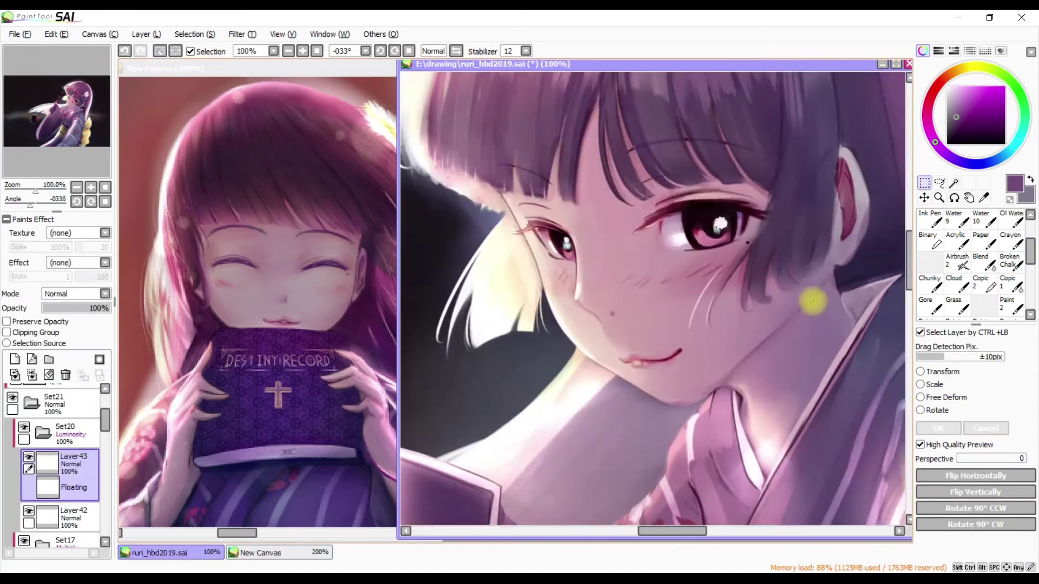
pyautogui.moveTo(696, 532); pyautogui.dragTo(690, 532)
pyautogui.click(669, 247)
pyautogui.hotkey('ctrl', 'd')
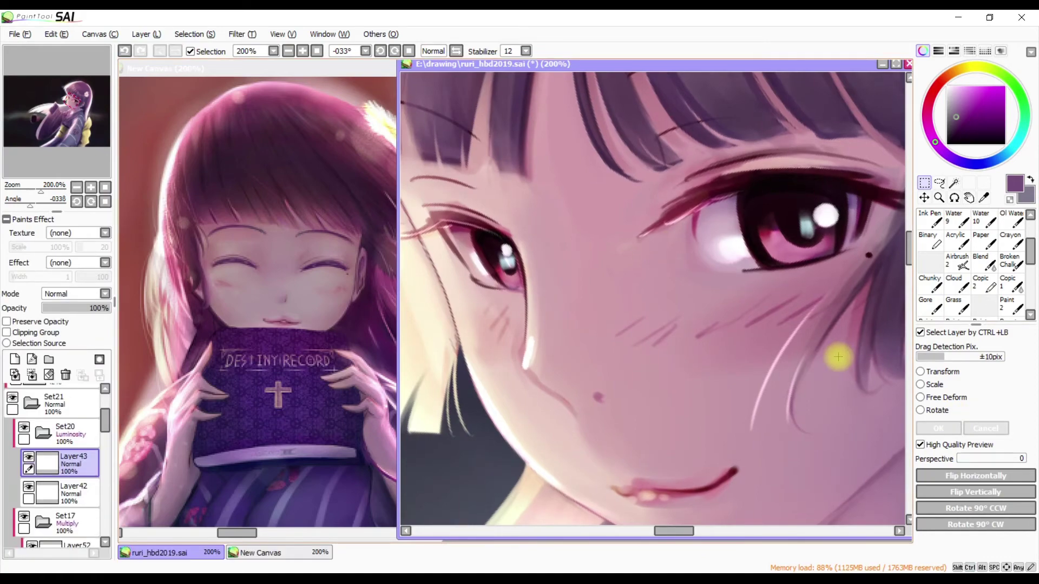
# Reshape the larger eye's round highlight on Layer43 into a smaller flattened one, using the Eraser at sizes 13 and 27
pyautogui.press('h')
pyautogui.press('h')
pyautogui.press('h')
pyautogui.press('h')
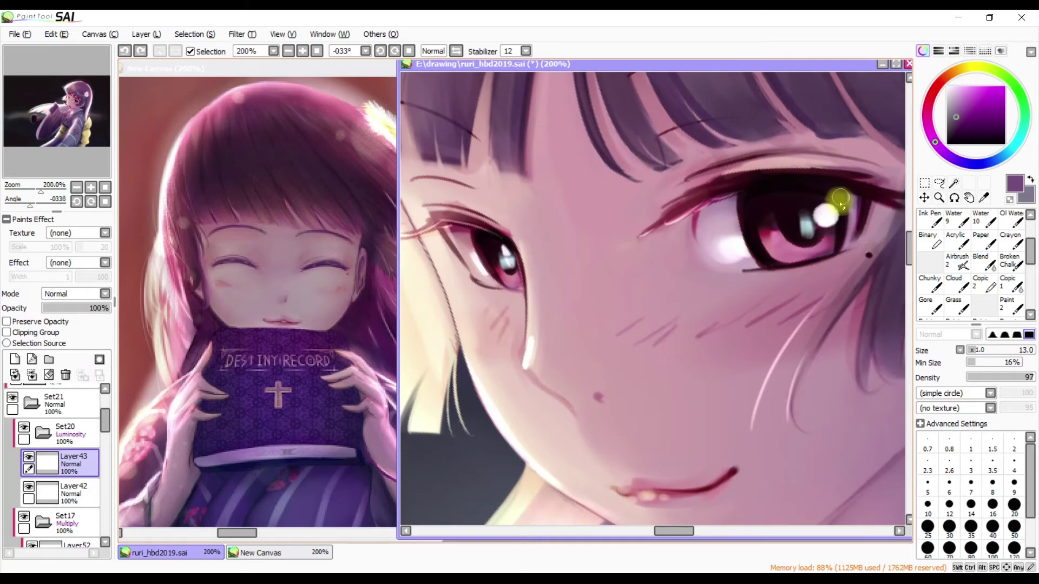
pyautogui.press('h')
pyautogui.press('h')
pyautogui.press('[')
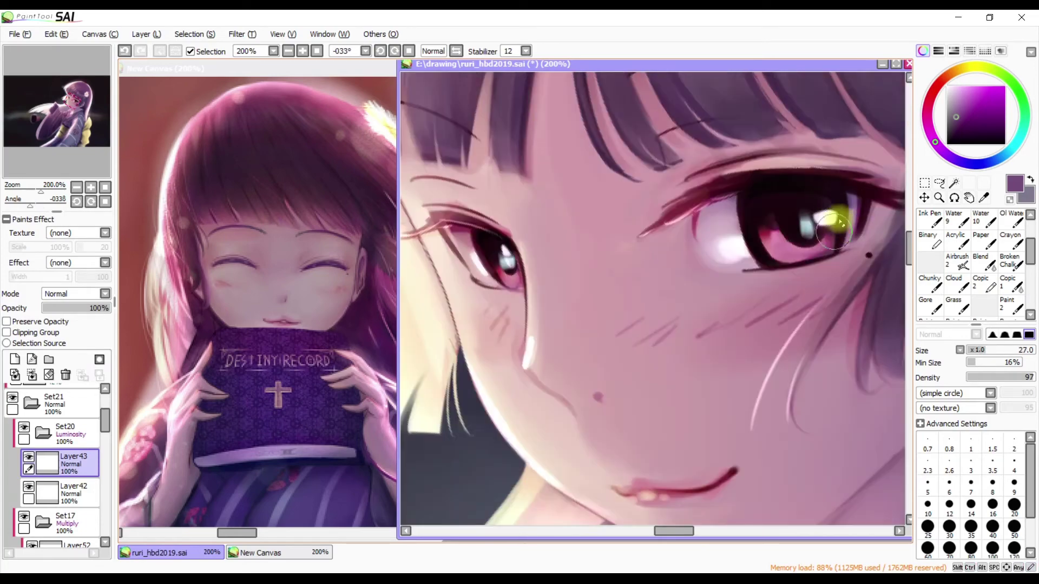
pyautogui.press('h')
pyautogui.press('h')
pyautogui.press('h')
# Retouch the skin around the eyes on Set1(2) with a sampled skin tone at brush size 10 and a blending brush at size 21
pyautogui.scroll(3, 59, 433)
pyautogui.click(73, 441)
pyautogui.press('[')
pyautogui.keyDown('ctrl'); pyautogui.click(487, 204); pyautogui.keyUp('ctrl')
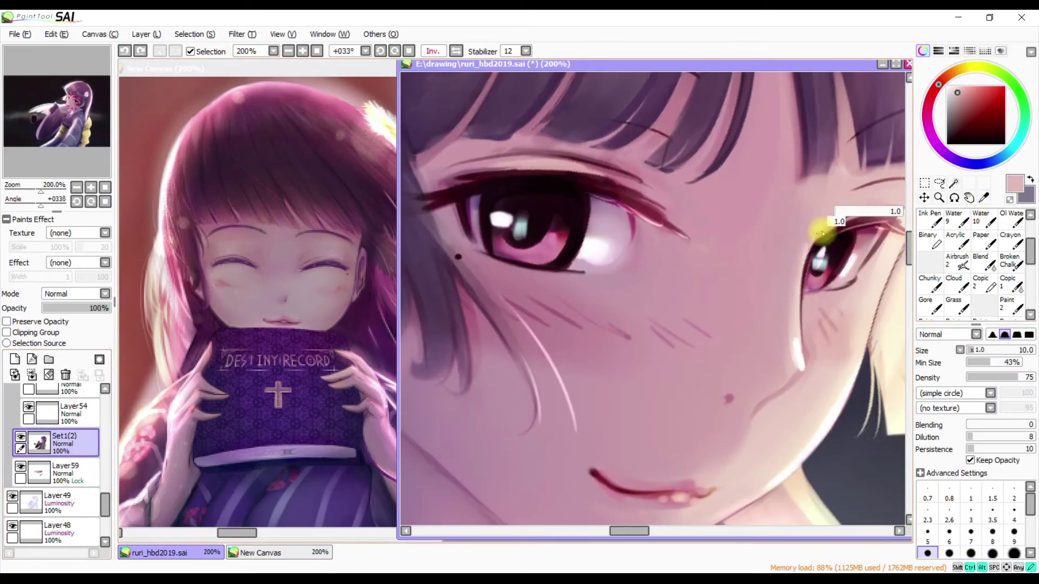
pyautogui.press('h')
pyautogui.press('b')
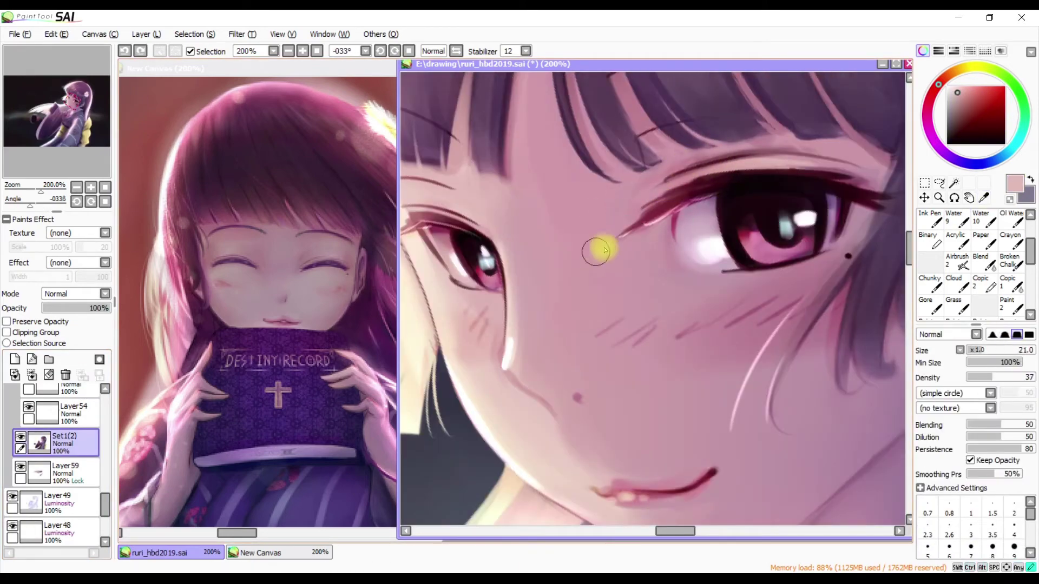
pyautogui.moveTo(736, 172)
pyautogui.mouseDown()
pyautogui.moveTo(753, 144)
pyautogui.moveTo(736, 157)
pyautogui.mouseUp()
pyautogui.scroll(-1, 656, 181)
pyautogui.press('n')
pyautogui.keyDown('ctrl'); pyautogui.click(733, 158); pyautogui.keyUp('ctrl')
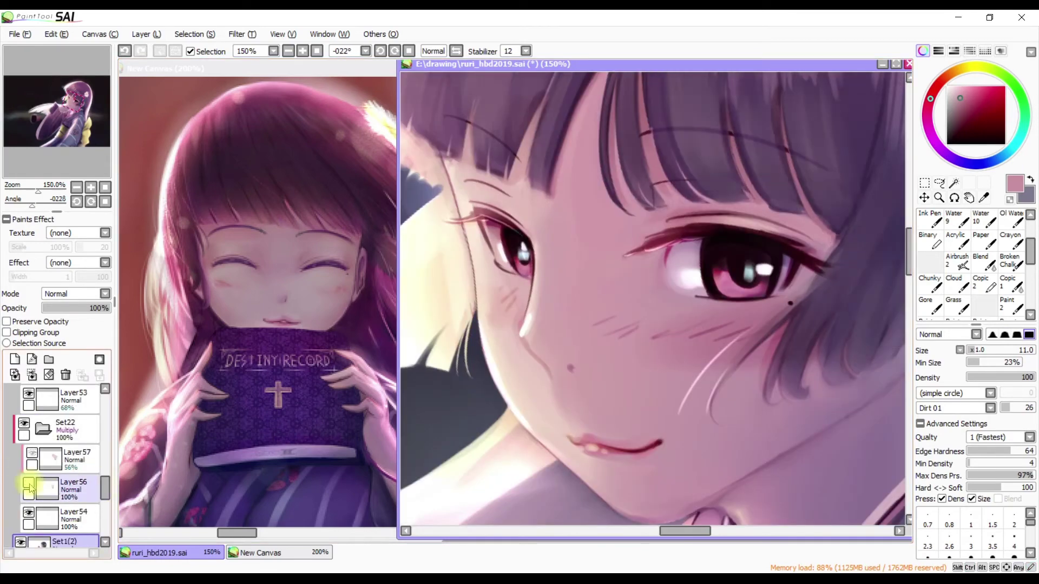
# Clean up the larger eye's upper eyelid with the Eraser at size 26 on Layer50 and size 5 on Layer39
pyautogui.keyDown('ctrl'); pyautogui.click(703, 197); pyautogui.keyUp('ctrl')
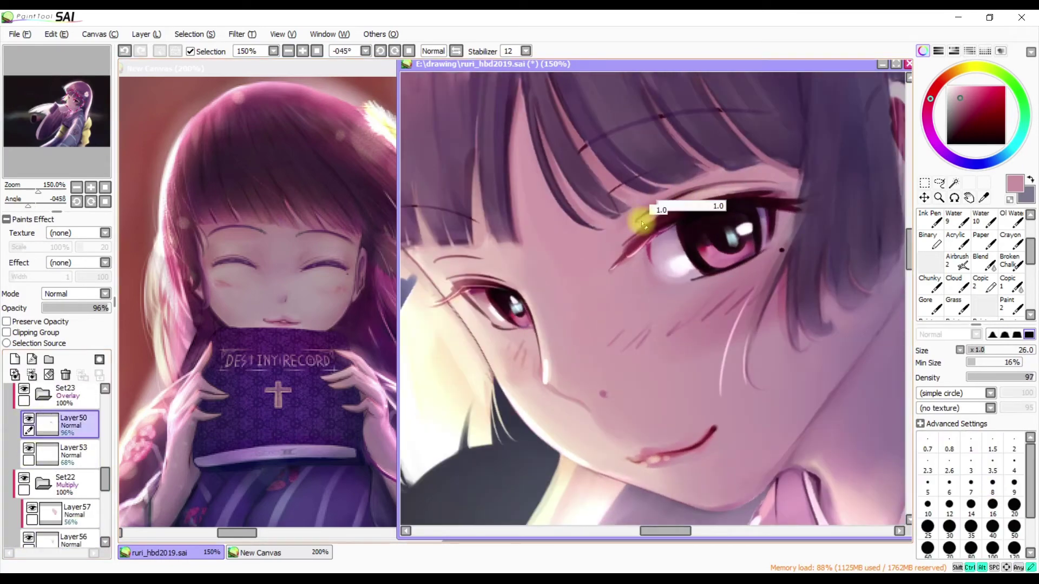
pyautogui.moveTo(703, 198); pyautogui.dragTo(782, 146)
pyautogui.keyDown('ctrl'); pyautogui.click(695, 185); pyautogui.keyUp('ctrl')
pyautogui.keyDown('ctrl'); pyautogui.click(696, 186); pyautogui.keyUp('ctrl')
pyautogui.press('[')
pyautogui.press('[')
pyautogui.press('h')
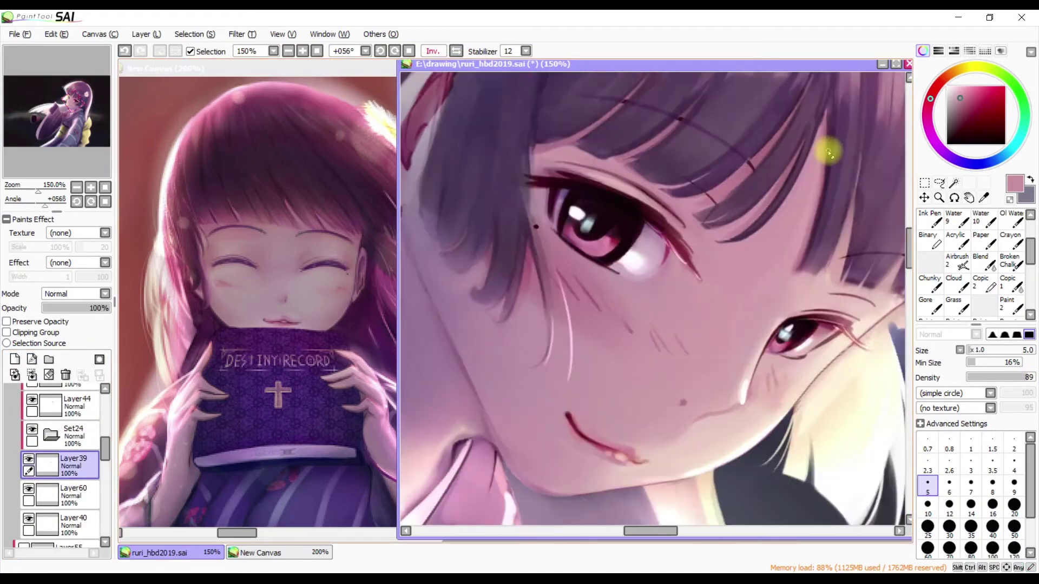
# Find the eyelash linework on Layer39 and refine the larger eye's upper lash line with the Eraser at sizes 9 and 5
pyautogui.click(32, 403)
pyautogui.scroll(5, 33, 403)
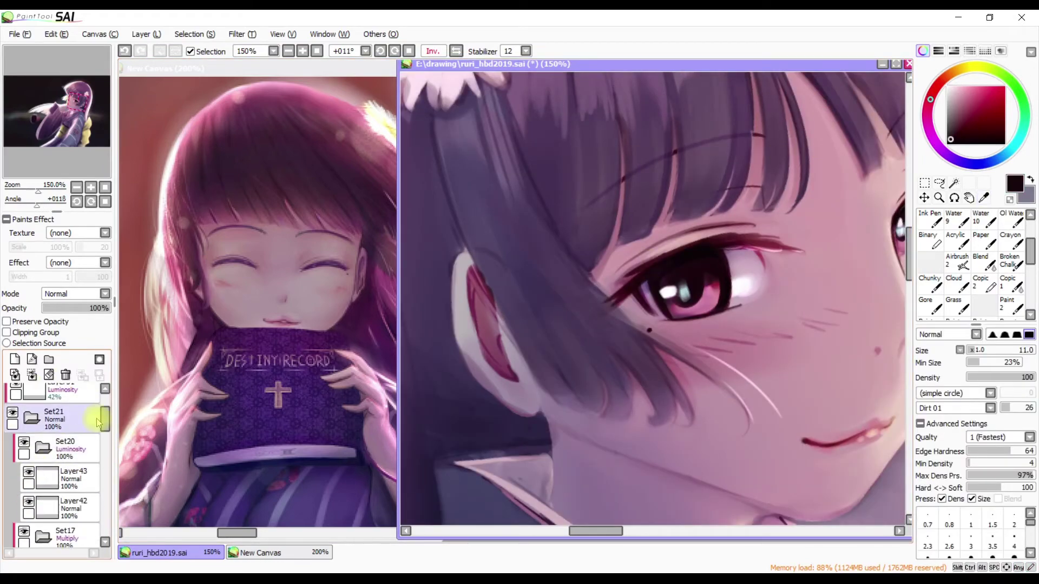
pyautogui.click(21, 453)
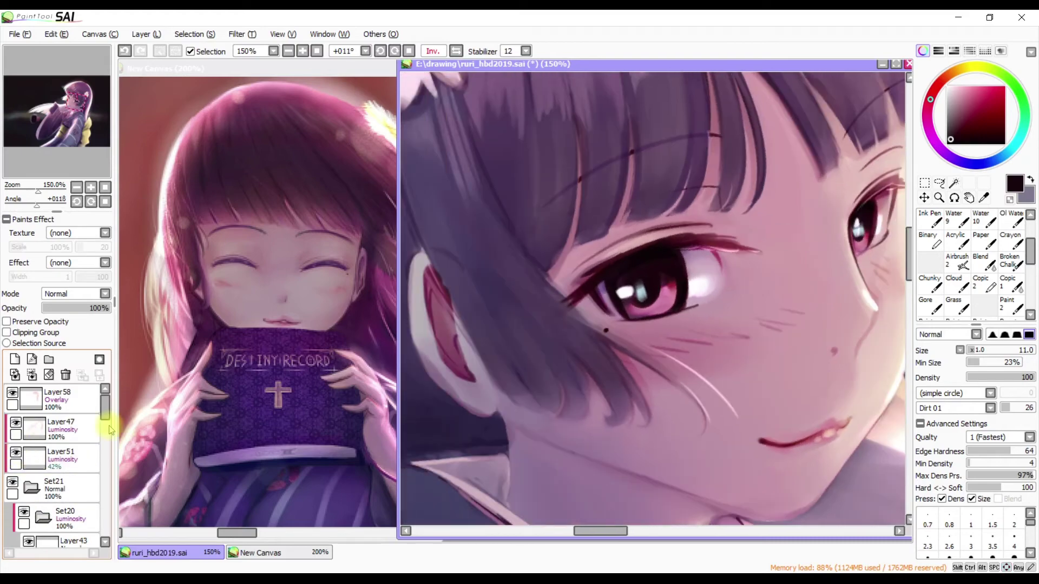
pyautogui.scroll(-5, 33, 454)
pyautogui.click(40, 458)
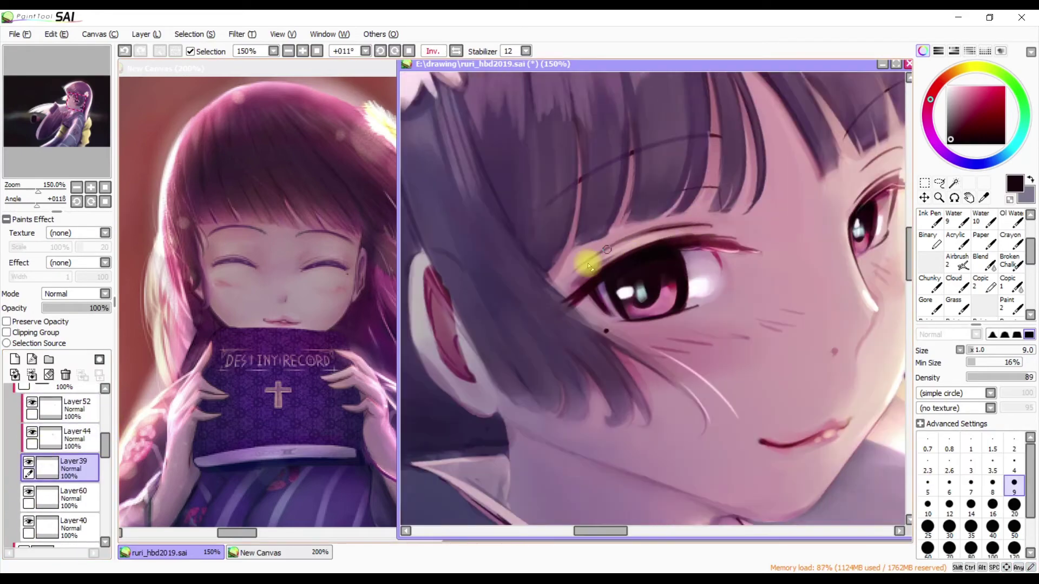
pyautogui.press('h')
pyautogui.press('h')
pyautogui.press('End')
pyautogui.press('End')
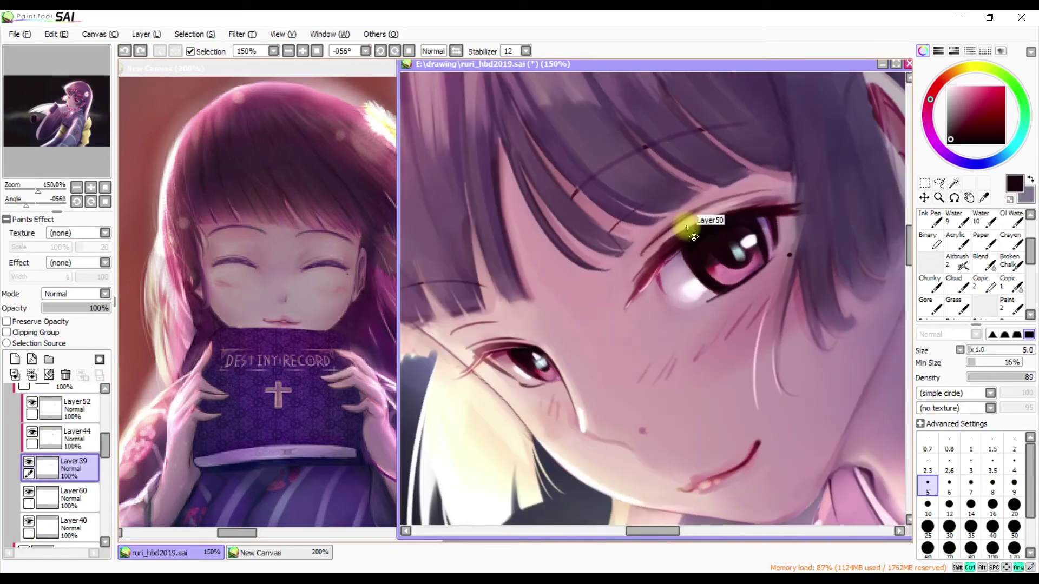
# Trim the lash line at the larger eye's inner corner on Layer39 with the Eraser at size 4
pyautogui.press('[')
pyautogui.press('[')
pyautogui.press('[')
pyautogui.press('End')
pyautogui.press('h')
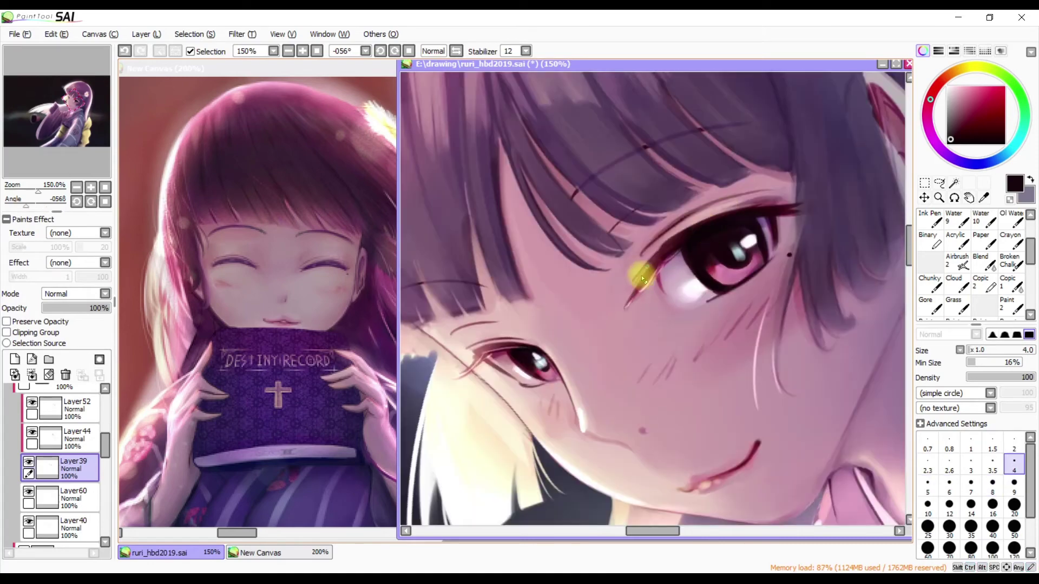
# Paint over the area around the near eye on the Set1(2) layer with a light skin tone
pyautogui.moveTo(642, 279); pyautogui.dragTo(679, 228)
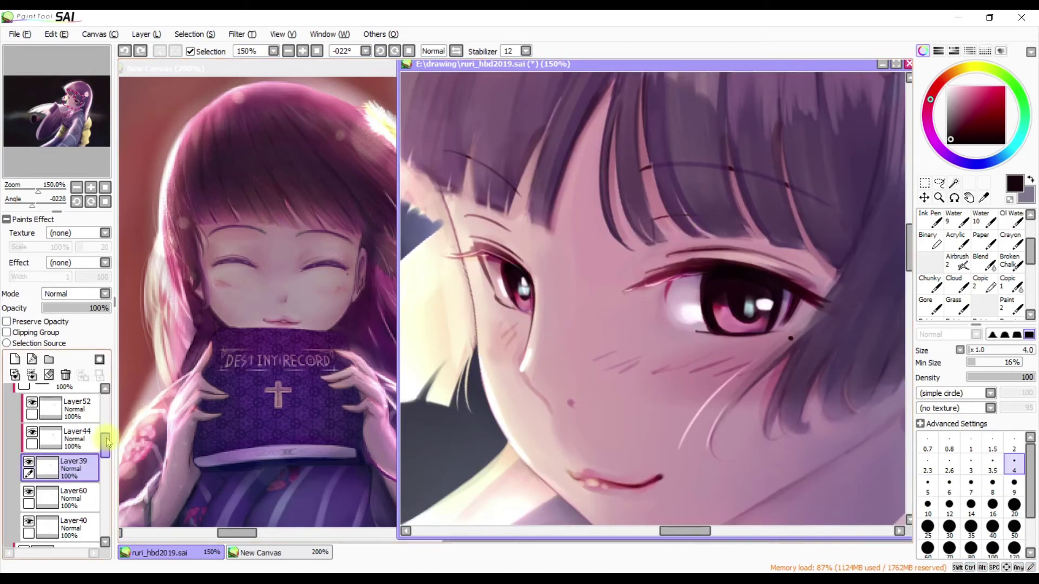
pyautogui.scroll(-1, 54, 476)
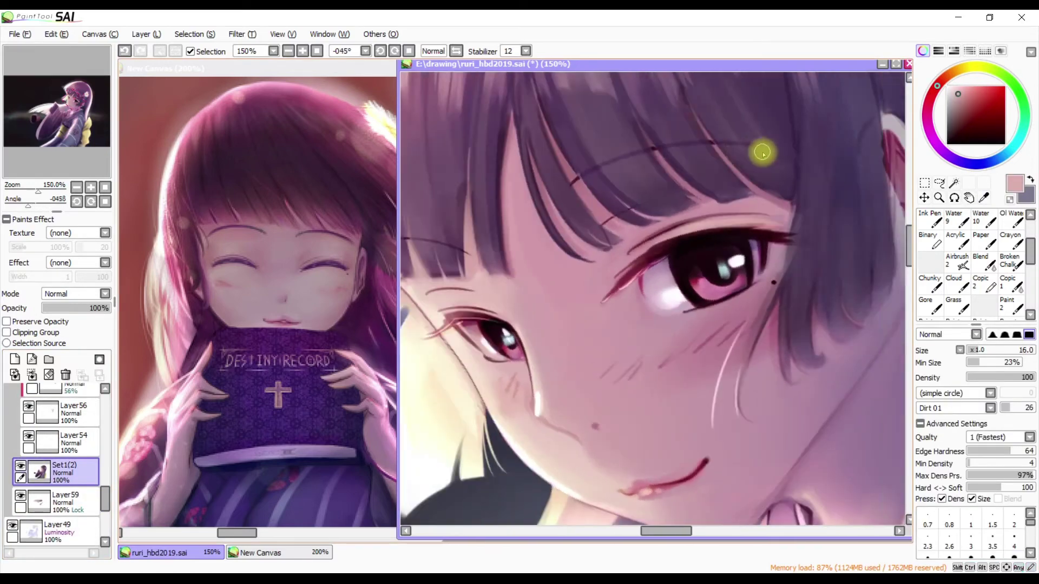
pyautogui.moveTo(762, 153)
pyautogui.mouseDown()
pyautogui.moveTo(746, 204)
pyautogui.moveTo(749, 262)
pyautogui.mouseUp()
pyautogui.press('b')
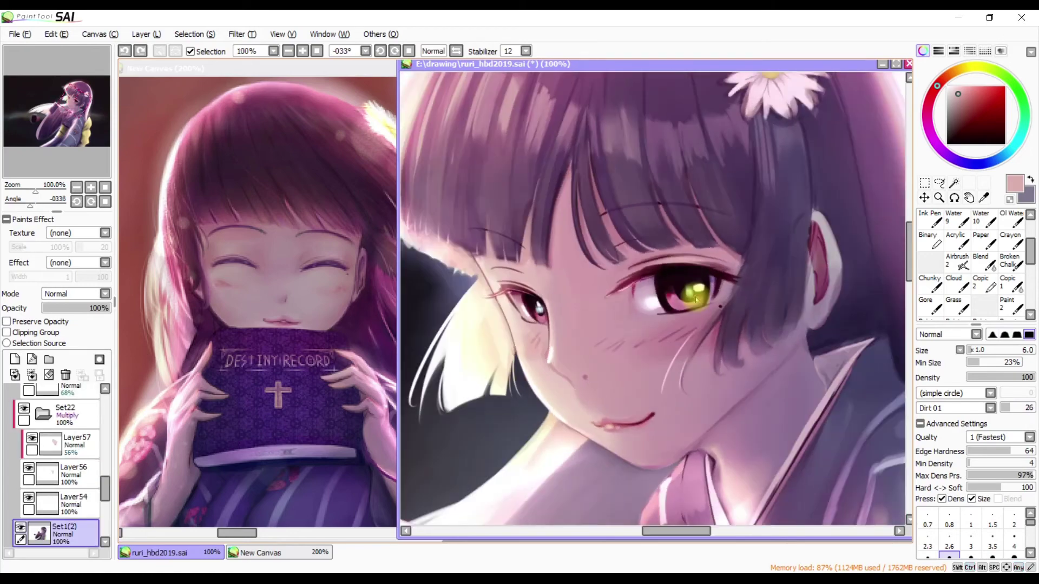
pyautogui.press('[')
pyautogui.press('[')
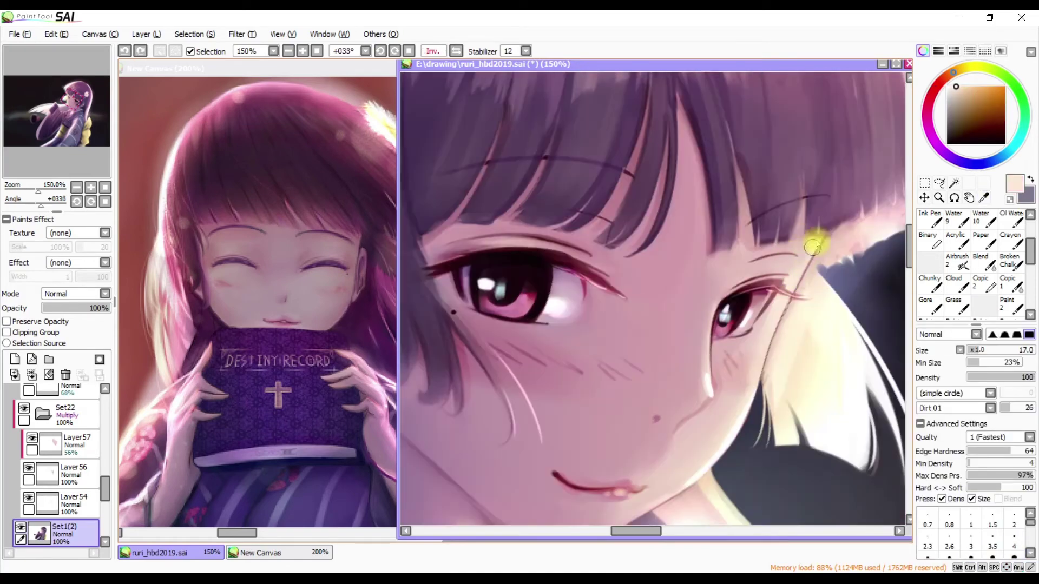
# Touch up the far edge of the face with a pale cream tone on Set1(2), checking it in mirrored view
pyautogui.press('h')
pyautogui.press('b')
pyautogui.press('h')
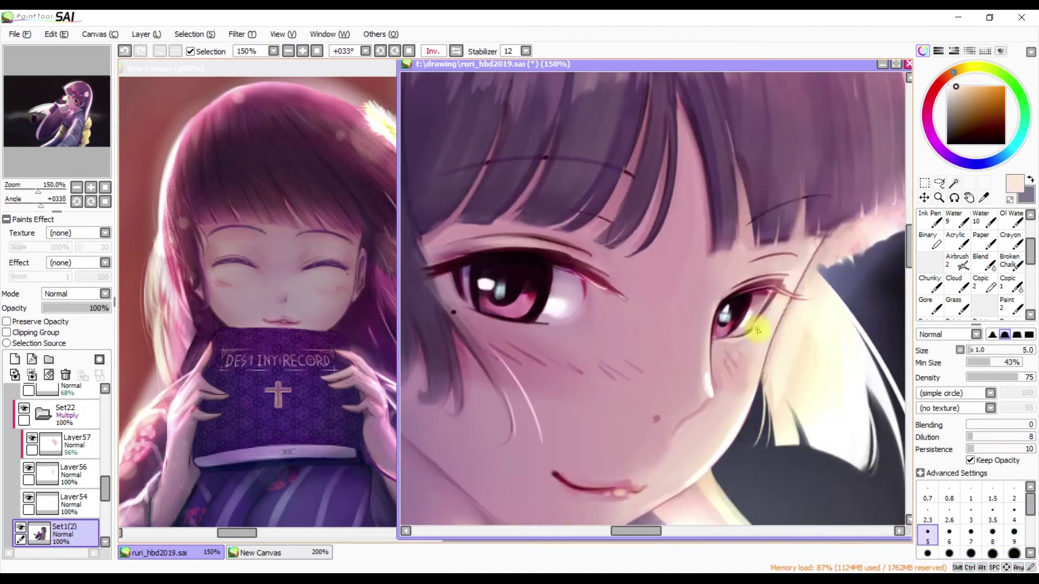
pyautogui.press('n')
pyautogui.press('h')
pyautogui.scroll(-1, 861, 255)
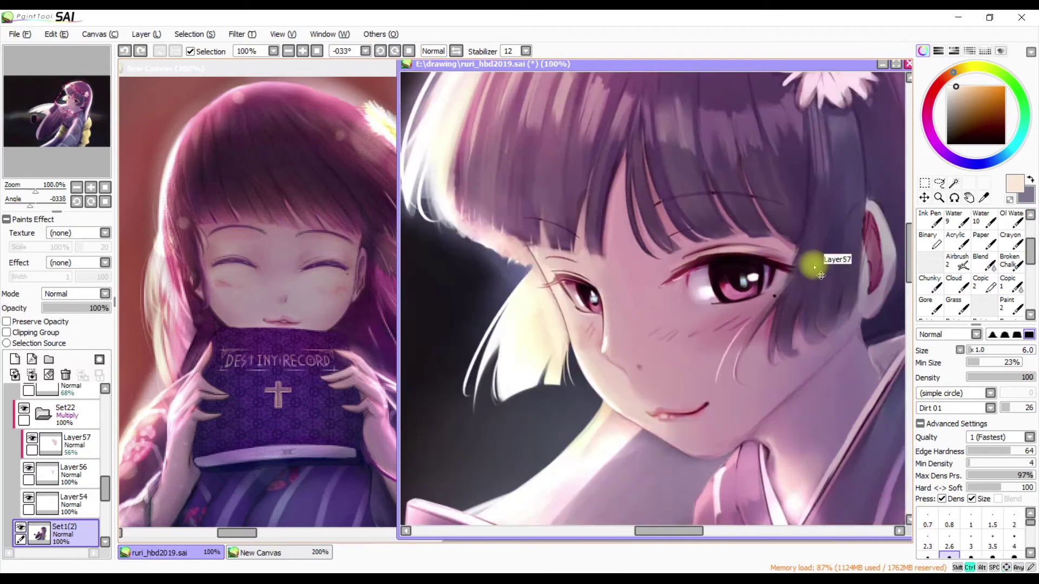
# Hide Layer52, then with Layer44 active pick the dark red of the near eye's upper lid and set the brush size to 11
pyautogui.scroll(1, 822, 262)
pyautogui.scroll(3, 93, 441)
pyautogui.click(33, 497)
pyautogui.keyDown('alt'); pyautogui.click(713, 254); pyautogui.keyUp('alt')
pyautogui.moveTo(713, 254); pyautogui.dragTo(734, 253)
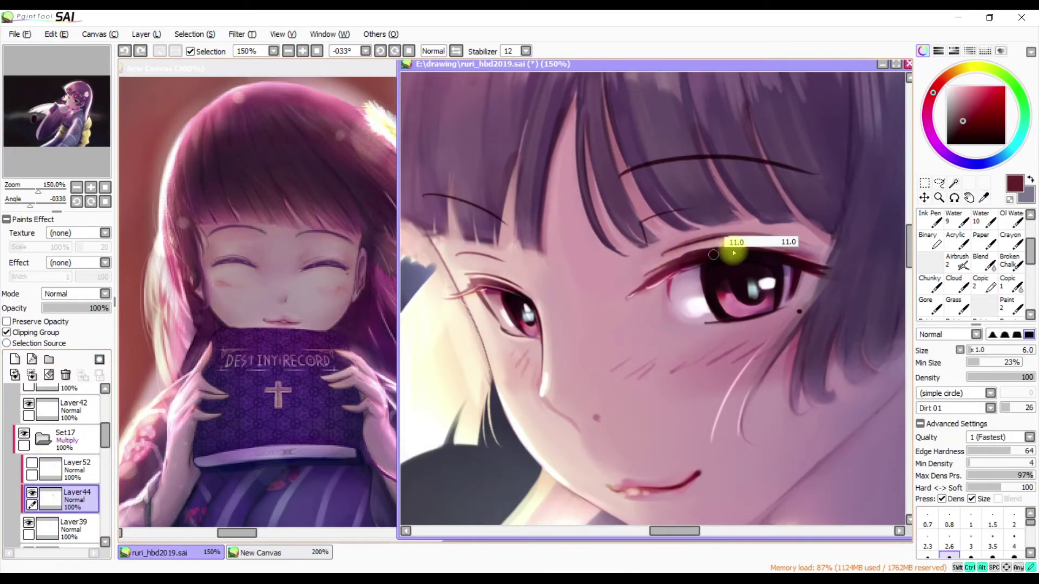
# Paint pale cream highlights in the near iris on Layer61, a clipped Overlay layer directly above Set1(2)
pyautogui.moveTo(106, 438); pyautogui.dragTo(103, 486)
pyautogui.click(69, 516)
pyautogui.keyDown('alt'); pyautogui.click(676, 346); pyautogui.keyUp('alt')
pyautogui.scroll(-1, 835, 237)
pyautogui.scroll(1, 836, 237)
pyautogui.moveTo(836, 237); pyautogui.dragTo(735, 306)
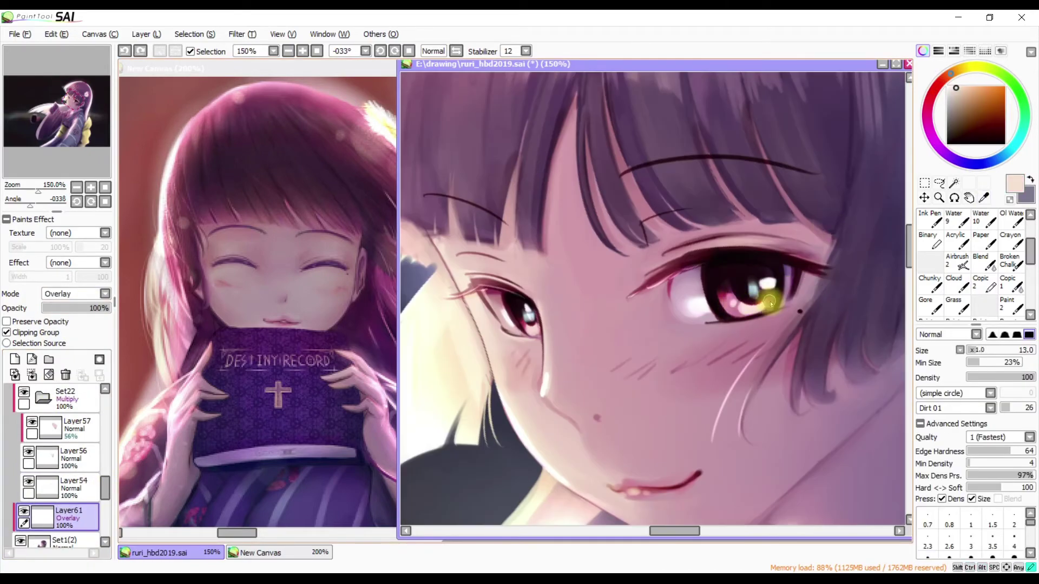
pyautogui.press('e')
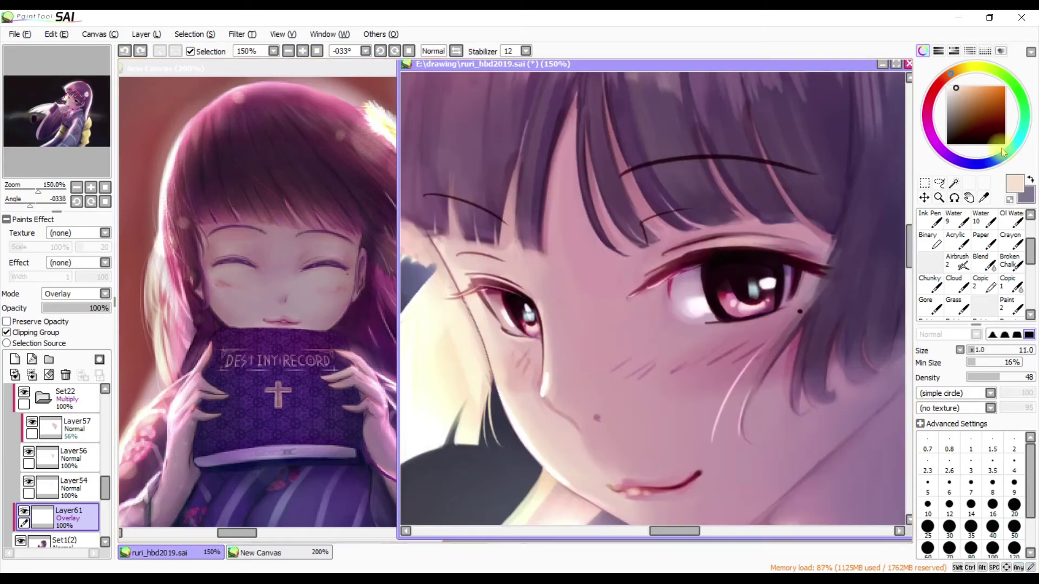
# Use Luminosity blending for Layer61 and paint purple glow in the irises, softening it with a low-density eraser
pyautogui.press('b')
pyautogui.click(65, 375)
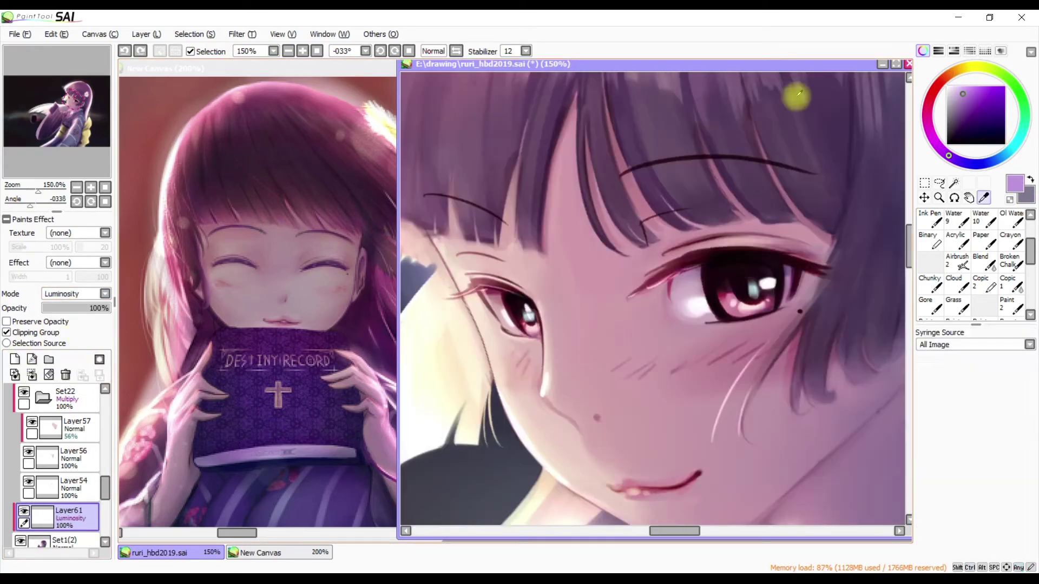
pyautogui.keyDown('alt'); pyautogui.click(752, 281); pyautogui.keyUp('alt')
pyautogui.press('h')
pyautogui.press('h')
pyautogui.press('h')
pyautogui.press('h')
pyautogui.scroll(-2, 531, 305)
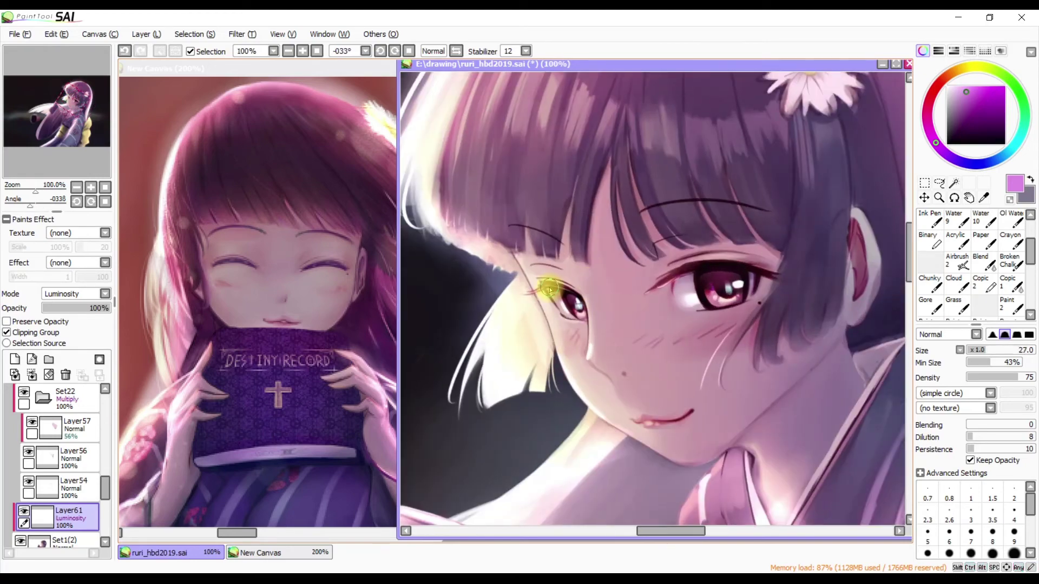
pyautogui.press('e')
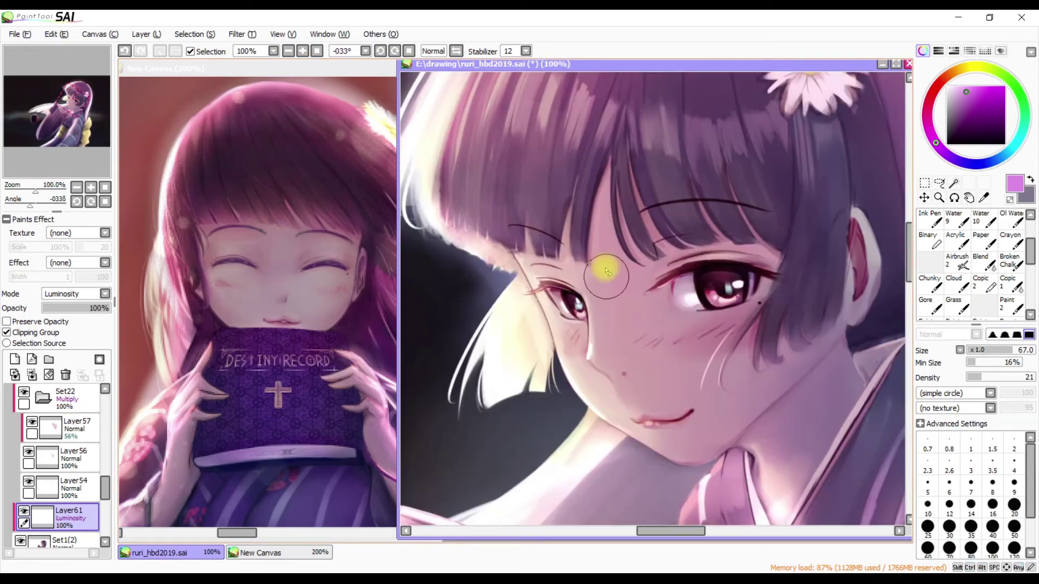
pyautogui.scroll(2, 561, 295)
# Shade the eyes with sampled dark purple on Layer62, a clipped Multiply layer, and merge it down into Layer61
pyautogui.keyDown('alt'); pyautogui.click(765, 262); pyautogui.keyUp('alt')
pyautogui.press('b')
pyautogui.press('h')
pyautogui.press('h')
pyautogui.press('h')
pyautogui.press('h')
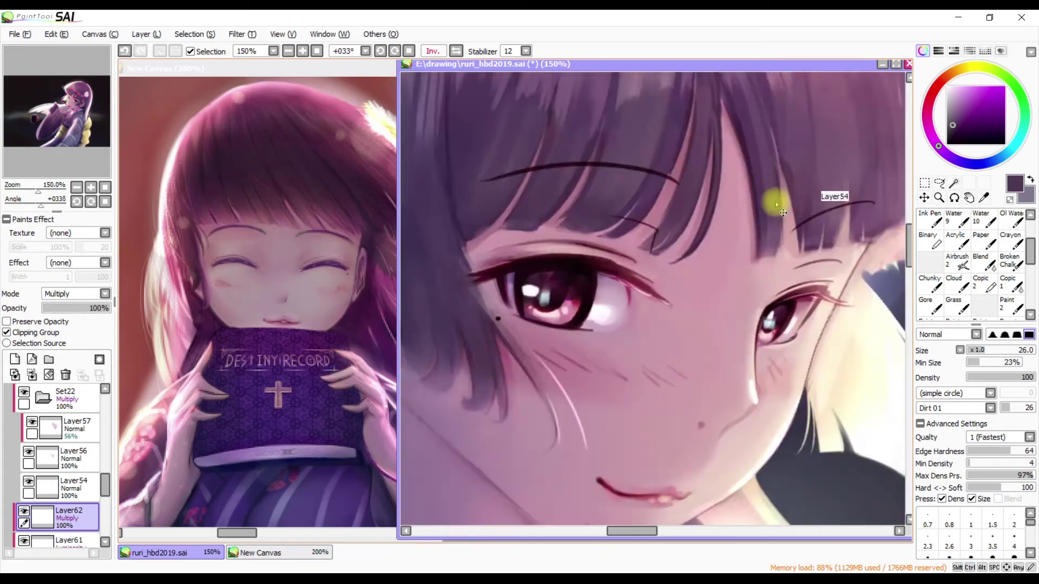
pyautogui.scroll(-2, 848, 236)
pyautogui.hotkey('ctrl', 'e')
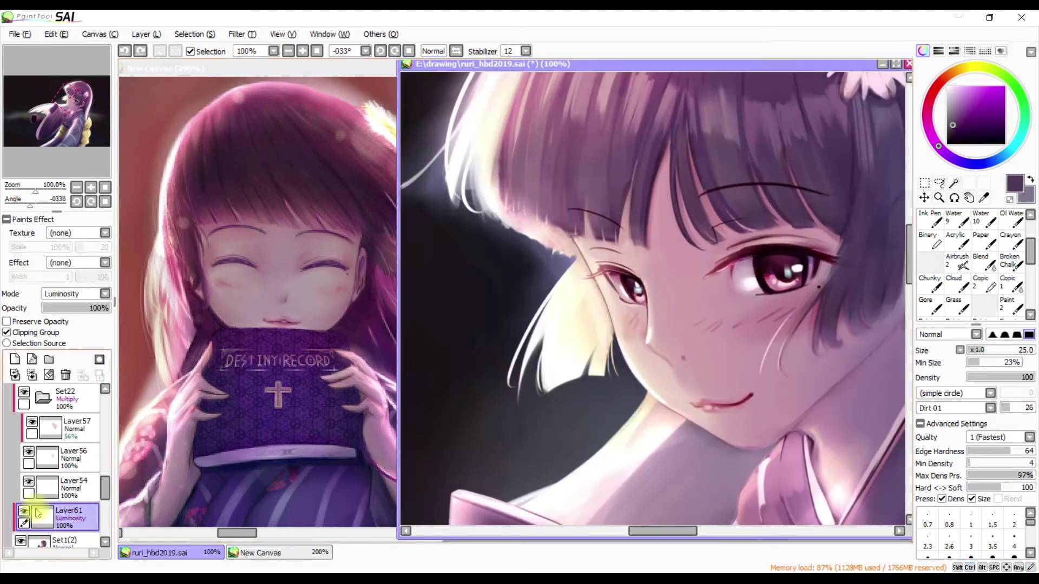
# Adjust Layer61 with Hue and Saturation set to hue -20, saturation +51 and luminescence +40
pyautogui.hotkey('ctrl', 'u')
pyautogui.moveTo(837, 54); pyautogui.dragTo(831, 54)
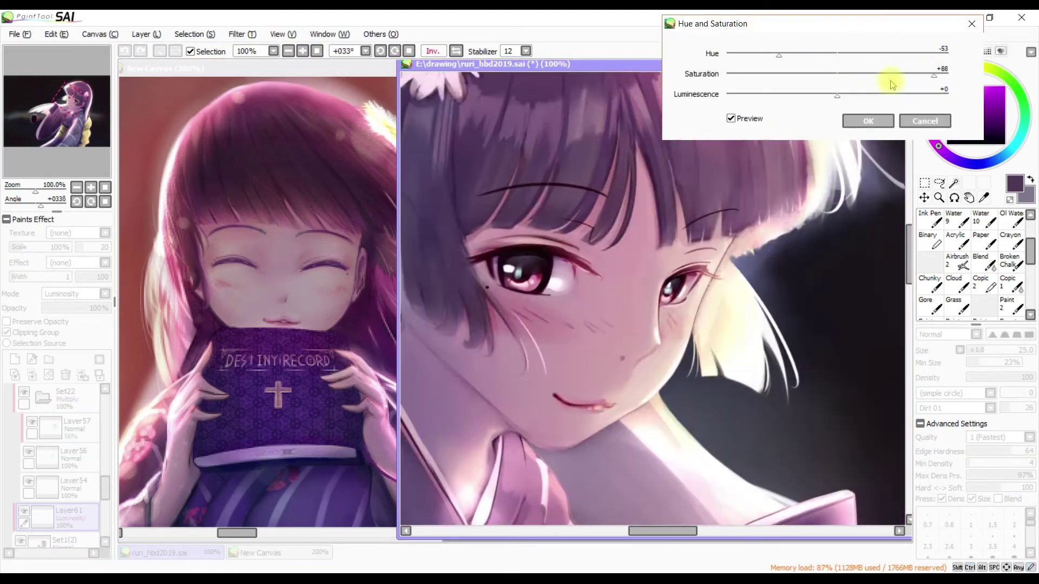
pyautogui.click(839, 59)
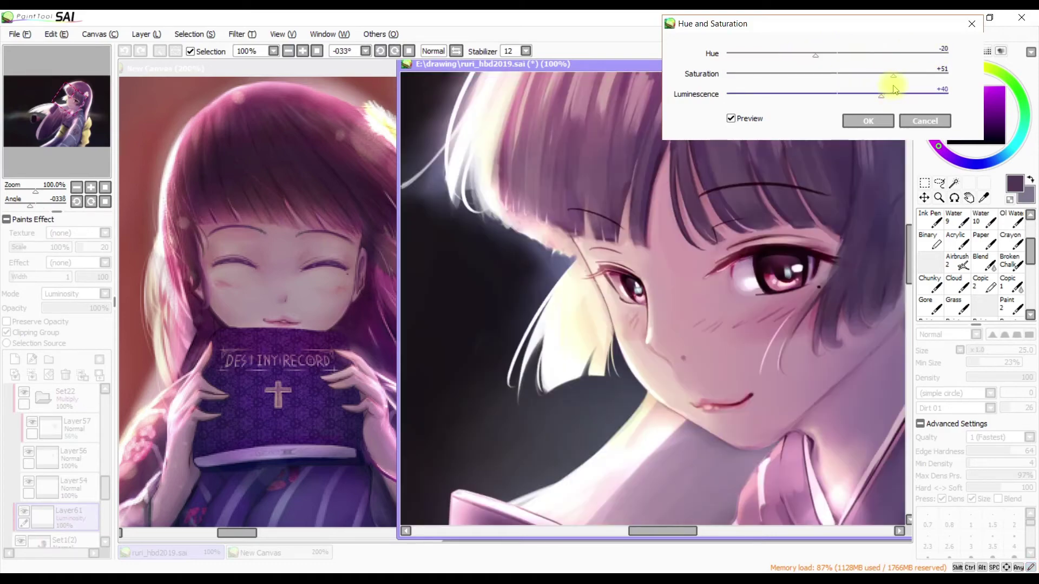
pyautogui.click(867, 121)
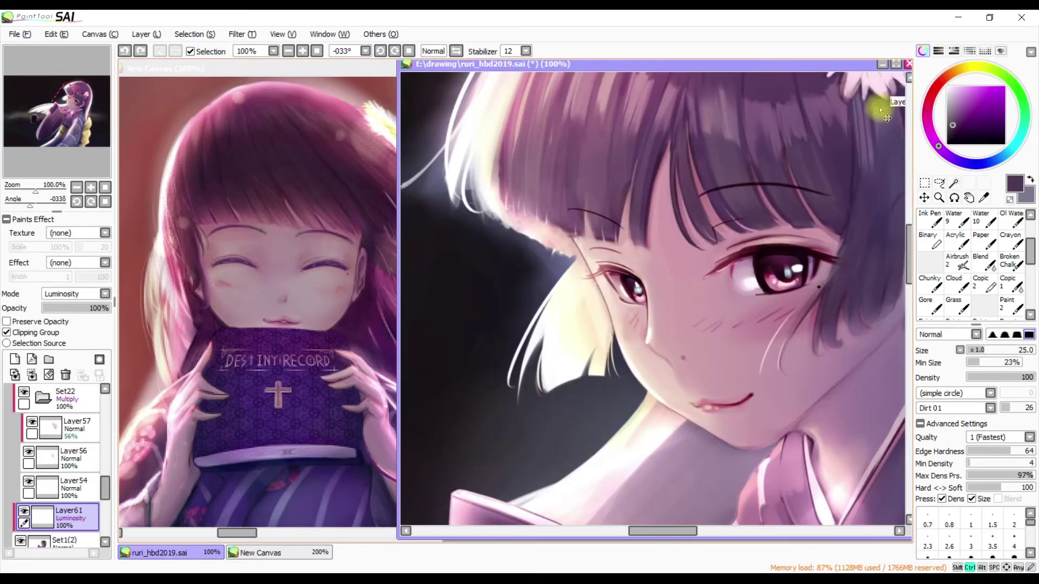
# Show Layer52 again and paint sampled skin pink over the near eye's upper lid on Set1(2)
pyautogui.scroll(2, 881, 105)
pyautogui.scroll(-1, 106, 487)
pyautogui.scroll(-1, 106, 486)
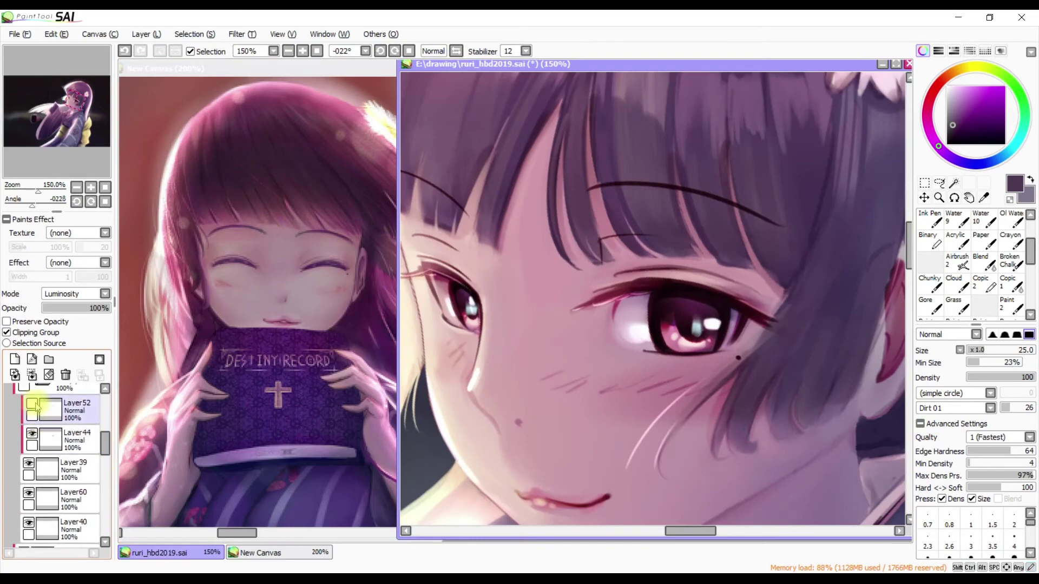
pyautogui.click(60, 530)
pyautogui.press('b')
pyautogui.keyDown('alt'); pyautogui.click(684, 288); pyautogui.keyUp('alt')
pyautogui.moveTo(684, 288); pyautogui.dragTo(720, 270)
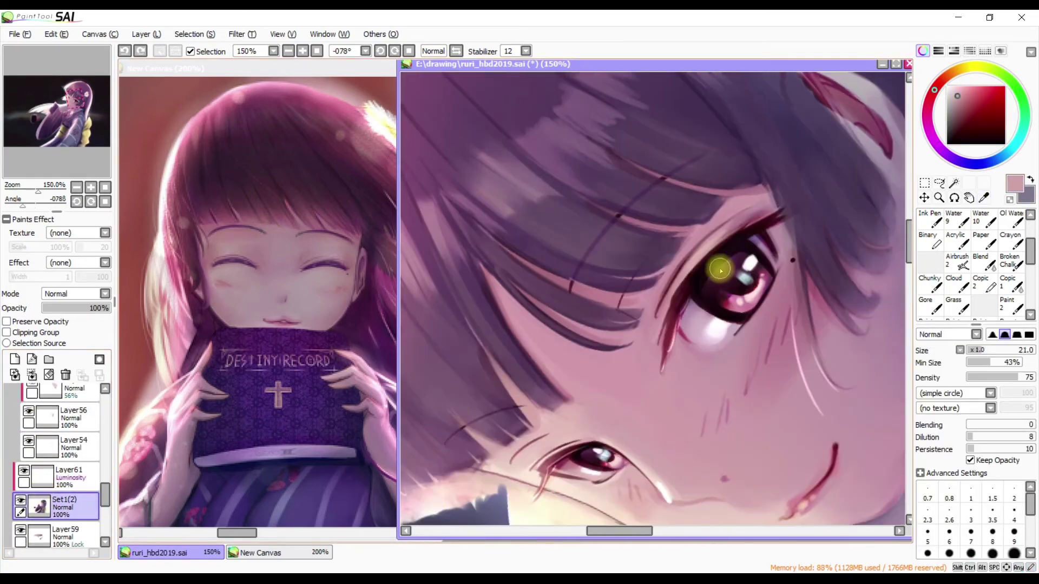
# Refine the skin showing between the bangs and the near eye on Set1(2) with a smaller brush
pyautogui.press('[')
pyautogui.press('[')
pyautogui.press('[')
pyautogui.press('[')
pyautogui.moveTo(817, 209)
pyautogui.mouseDown()
pyautogui.moveTo(680, 424)
pyautogui.moveTo(610, 271)
pyautogui.moveTo(661, 191)
pyautogui.moveTo(760, 167)
pyautogui.mouseUp()
pyautogui.press('b')
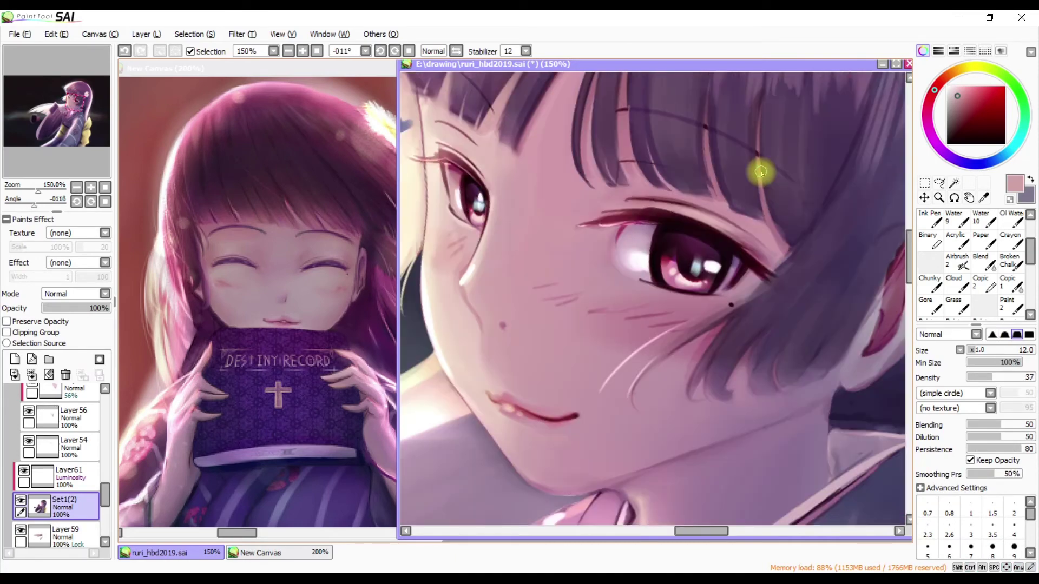
# On Layer40, refine the near eye's dark linework with near-black sampled from the eye and a size 6 brush
pyautogui.scroll(-1, 24, 457)
pyautogui.scroll(5, 96, 439)
pyautogui.scroll(-2, 96, 440)
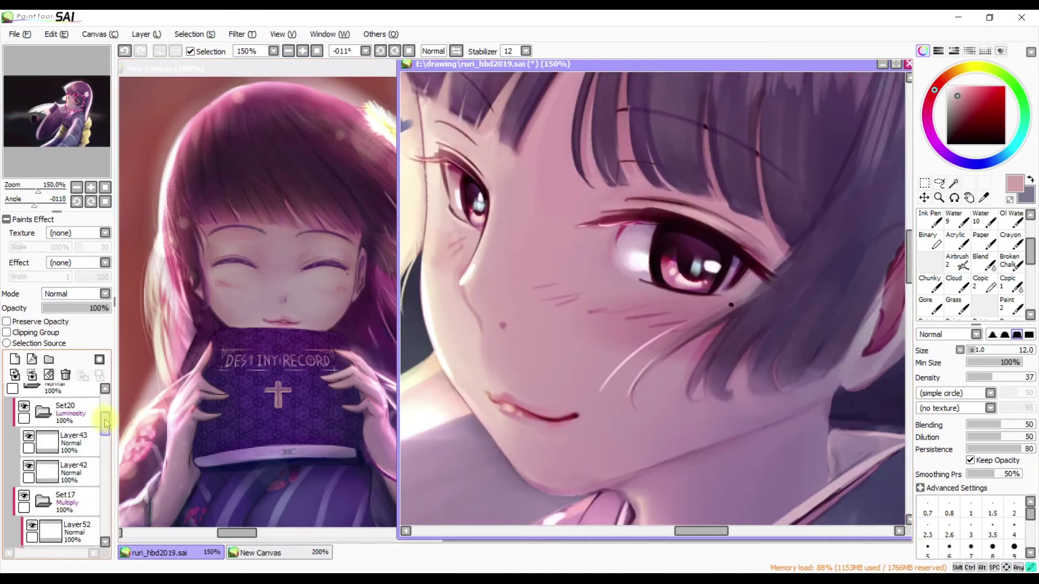
pyautogui.click(65, 489)
pyautogui.press('alt')
pyautogui.keyDown('alt'); pyautogui.click(720, 255); pyautogui.keyUp('alt')
pyautogui.press('h')
pyautogui.press('h')
pyautogui.press('h')
pyautogui.press('h')
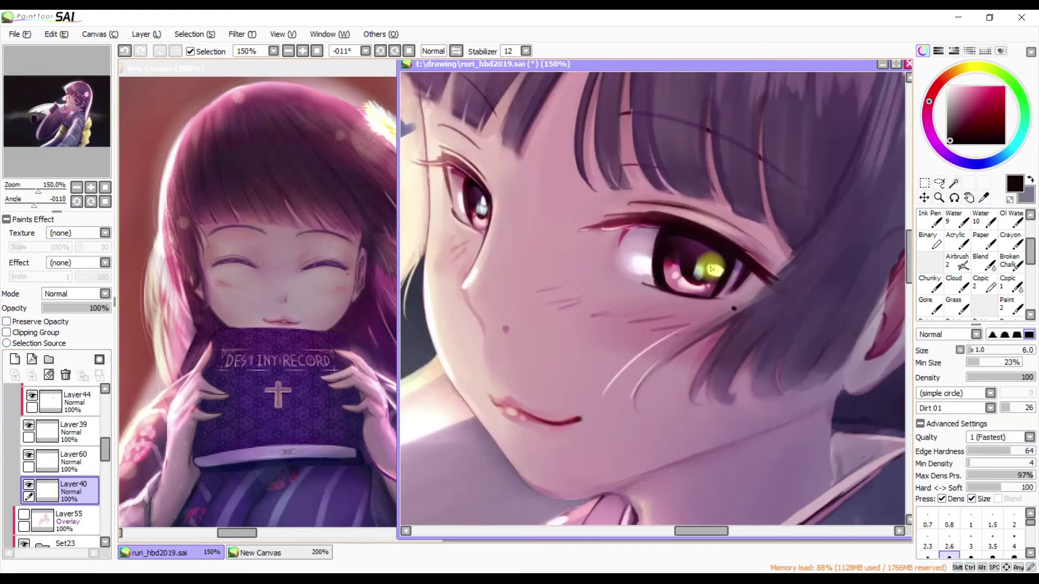
# Add finer near-black details to the eyes on Layer40 with a brush size of 2 to 3, checking them in mirrored view
pyautogui.press('h')
pyautogui.press('h')
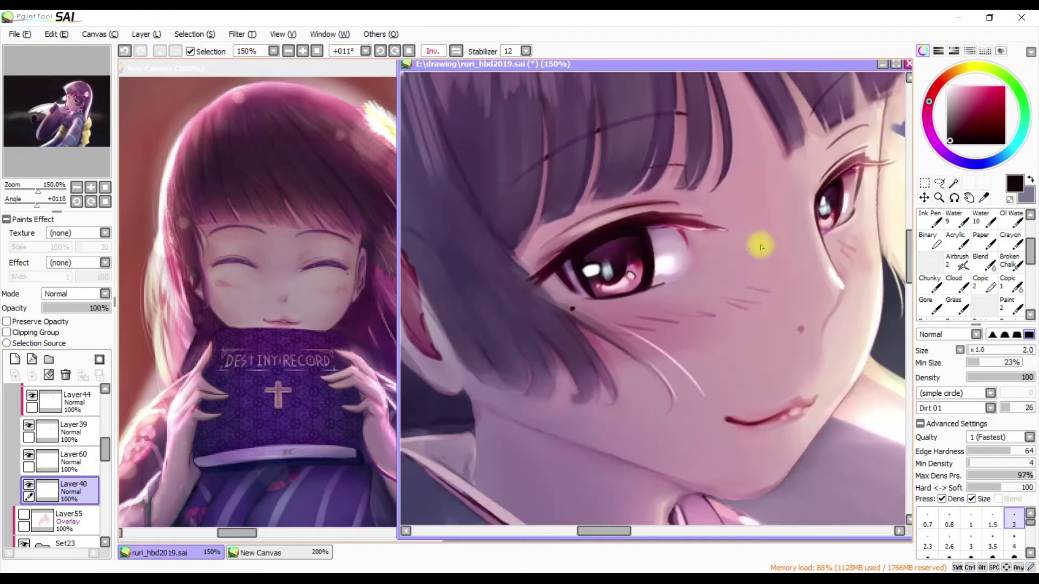
pyautogui.press(']')
pyautogui.press(']')
pyautogui.press(']')
pyautogui.press(']')
pyautogui.press(']')
pyautogui.press(']')
pyautogui.press(']')
pyautogui.press(']')
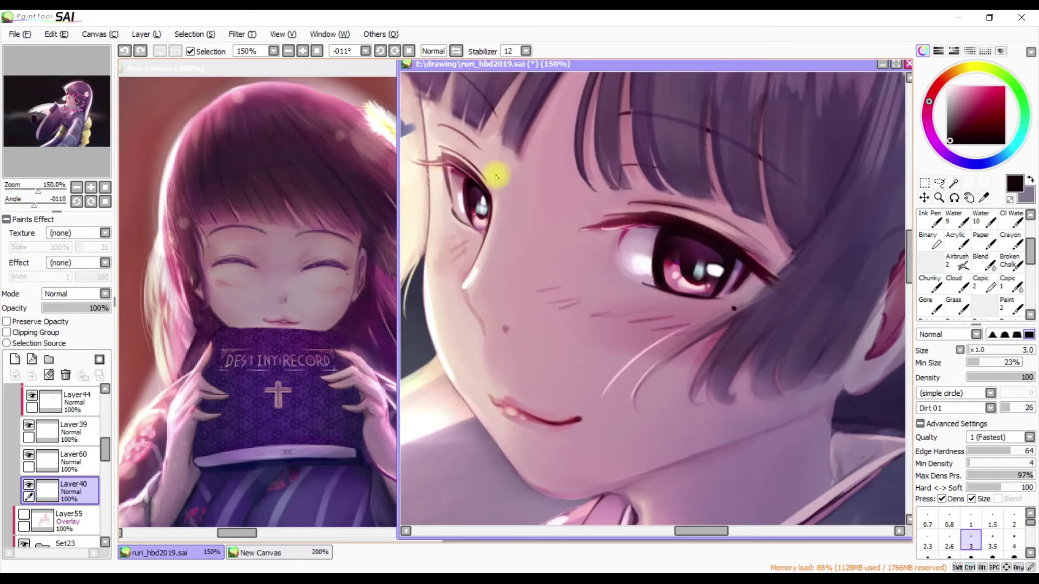
# Make Set1(2) the active layer, collapse the Set22 folder and review the whole figure
pyautogui.keyDown('ctrl'); pyautogui.click(487, 178); pyautogui.keyUp('ctrl')
pyautogui.scroll(-3, 503, 185)
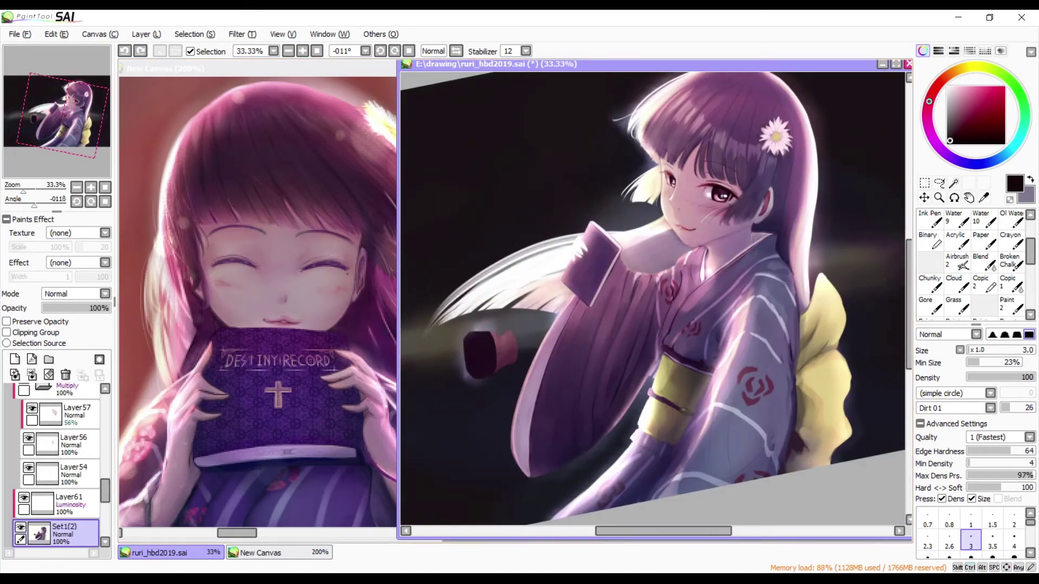
pyautogui.scroll(-1, 103, 435)
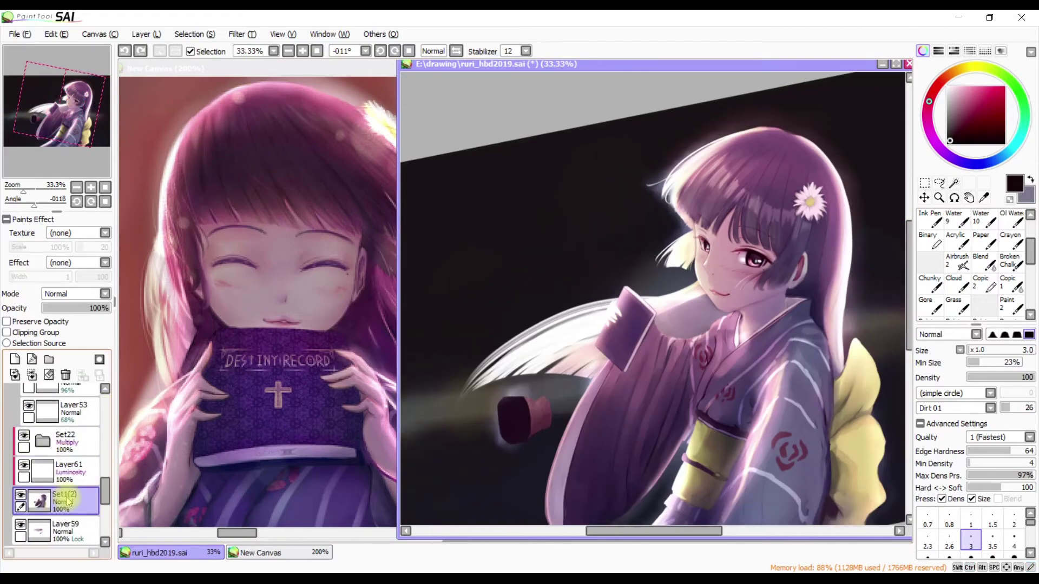
pyautogui.press('Home')
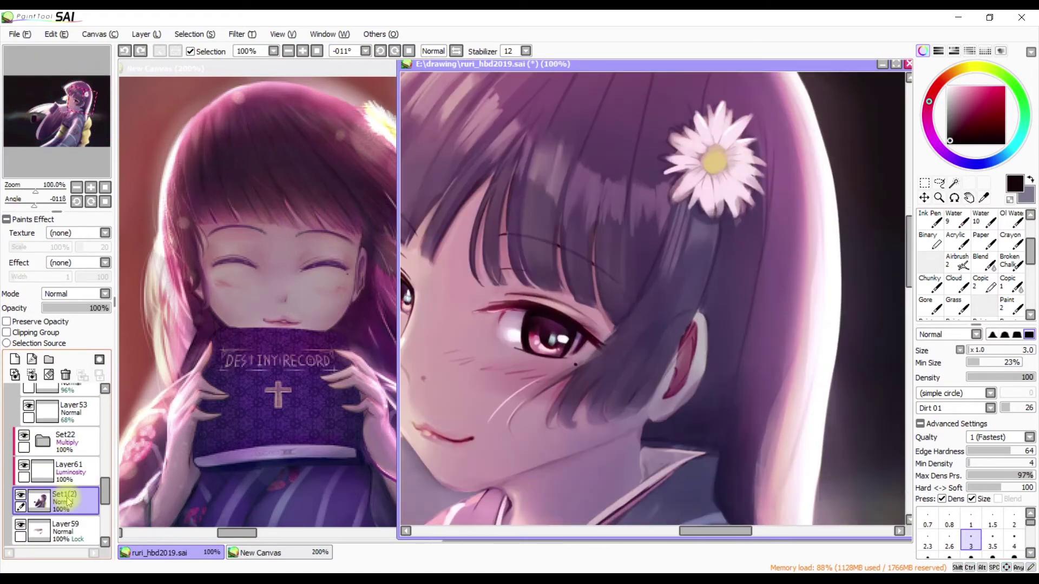
# Sample the plum tone at the ear and paint the shadow inside it on Set1(2) with a larger brush
pyautogui.scroll(-3, 68, 500)
pyautogui.keyDown('alt'); pyautogui.click(680, 357); pyautogui.keyUp('alt')
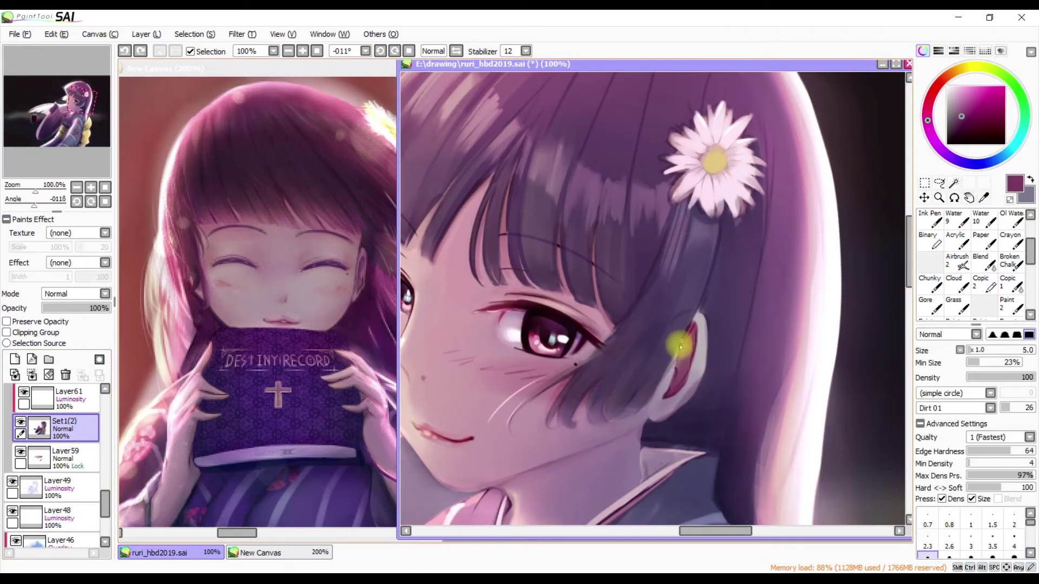
pyautogui.press(']')
pyautogui.press(']')
pyautogui.press(']')
pyautogui.moveTo(677, 367); pyautogui.dragTo(712, 335)
pyautogui.moveTo(673, 373); pyautogui.dragTo(777, 315)
# Undo the last ear stroke and rework the inner ear shadow with a soft brush, comparing both mirrored views
pyautogui.press('h')
pyautogui.hotkey('ctrl', 'z')
pyautogui.press('b')
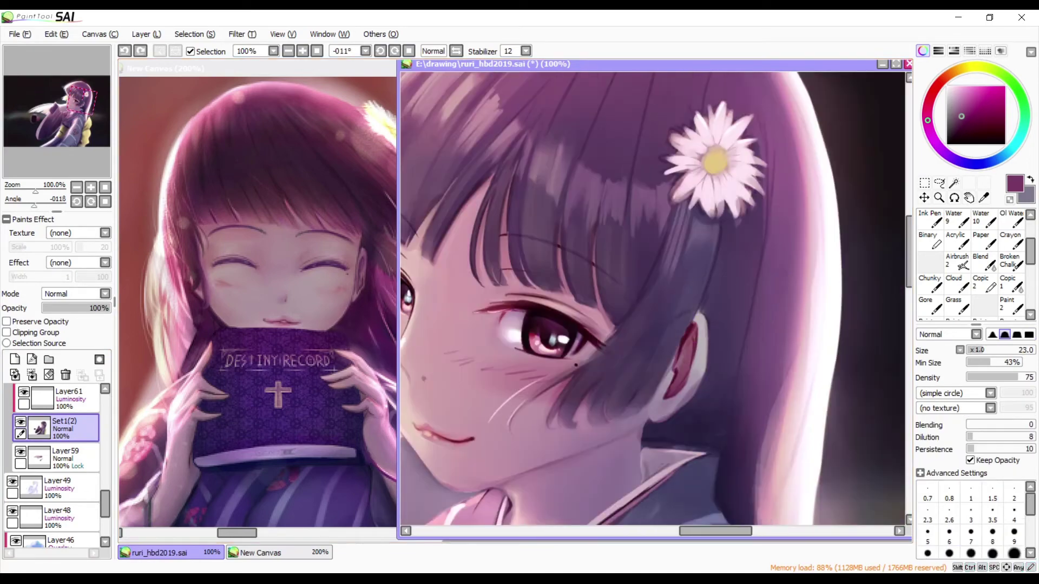
pyautogui.moveTo(703, 330); pyautogui.dragTo(669, 353)
pyautogui.press('h')
pyautogui.press('h')
pyautogui.press('h')
pyautogui.press('h')
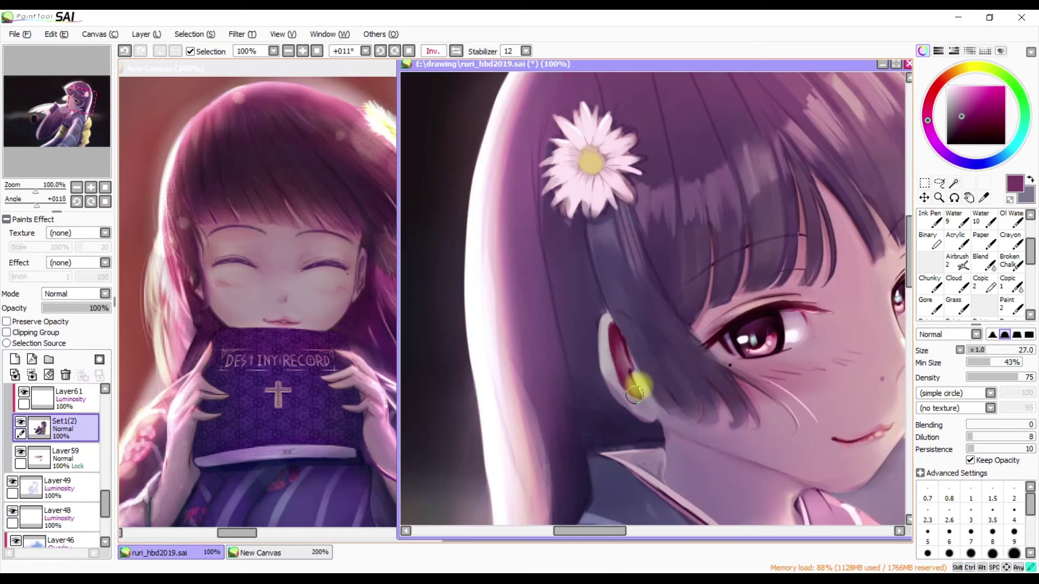
# Sample a dusty pink and touch up the skin around the eyes on Set1(2), reducing the brush size for fine areas
pyautogui.scroll(-1, 668, 353)
pyautogui.scroll(1, 669, 353)
pyautogui.keyDown('alt'); pyautogui.click(784, 303); pyautogui.keyUp('alt')
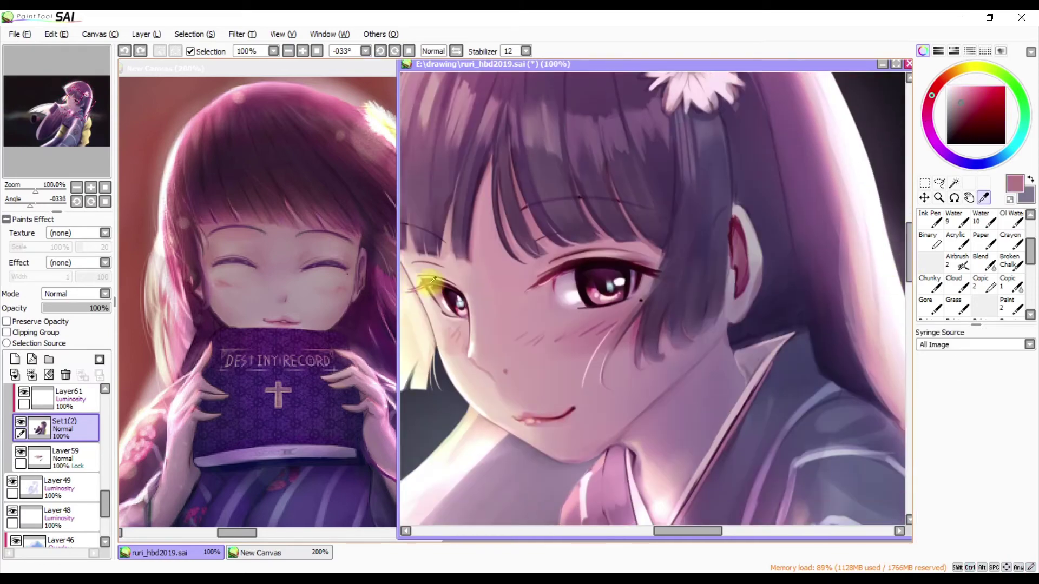
pyautogui.press(']')
pyautogui.press('h')
pyautogui.press('[')
pyautogui.press('[')
pyautogui.press('[')
# Erase parts of the glow on the Luminosity layer Layer47 with a size 5 eraser, checking the face in mirrored view
pyautogui.scroll(3, 54, 466)
pyautogui.click(19, 423)
pyautogui.press('v')
pyautogui.press('h')
pyautogui.press('h')
pyautogui.press('h')
pyautogui.press('h')
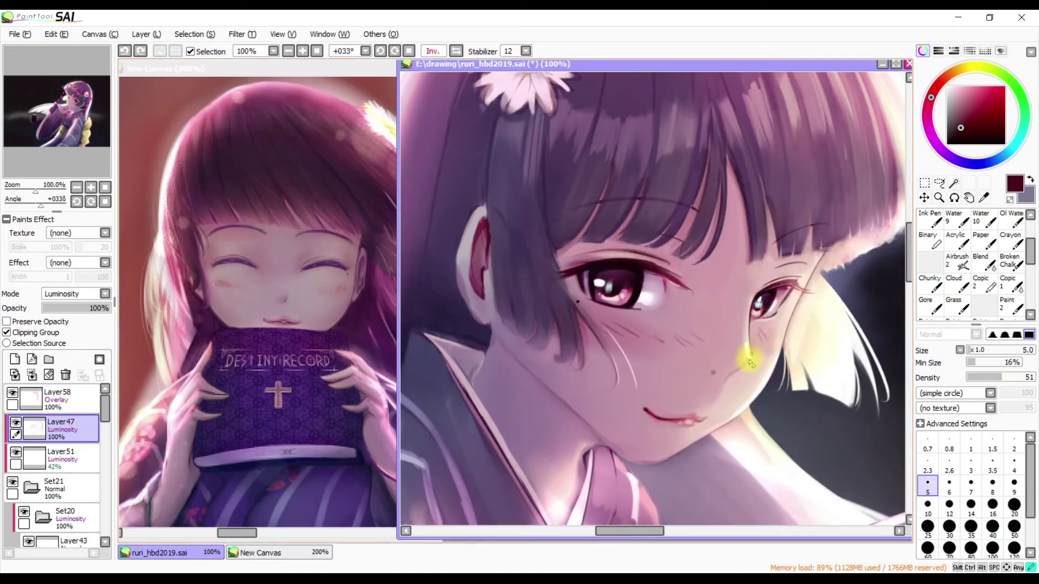
pyautogui.press('h')
# Paint the inside of the ear on Set1(2) with a muted greyish purple sampled from the ear
pyautogui.press('n')
pyautogui.scroll(-5, 107, 470)
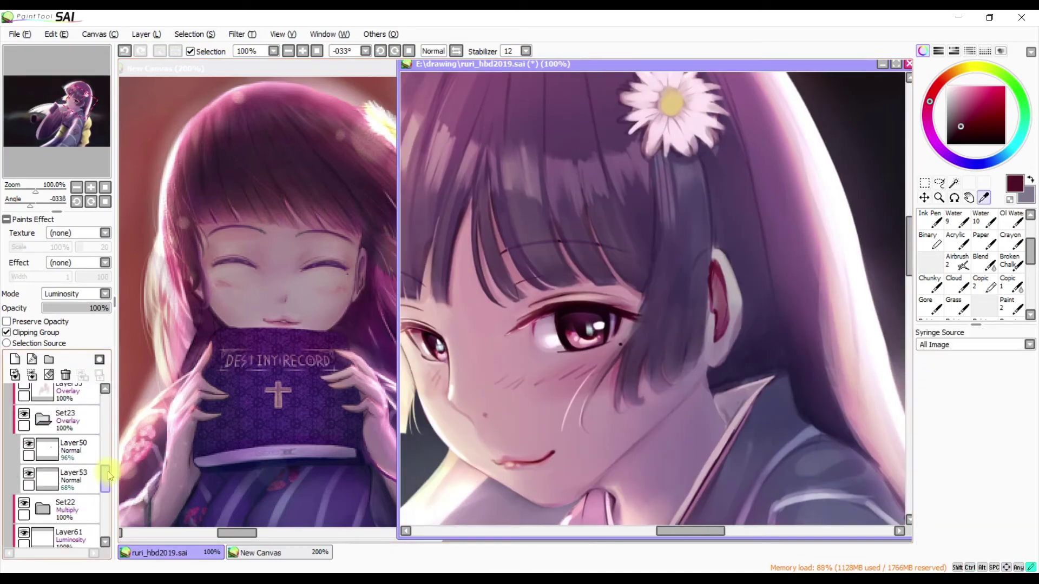
pyautogui.click(54, 439)
pyautogui.keyDown('alt'); pyautogui.click(711, 315); pyautogui.keyUp('alt')
pyautogui.moveTo(712, 315); pyautogui.dragTo(719, 315)
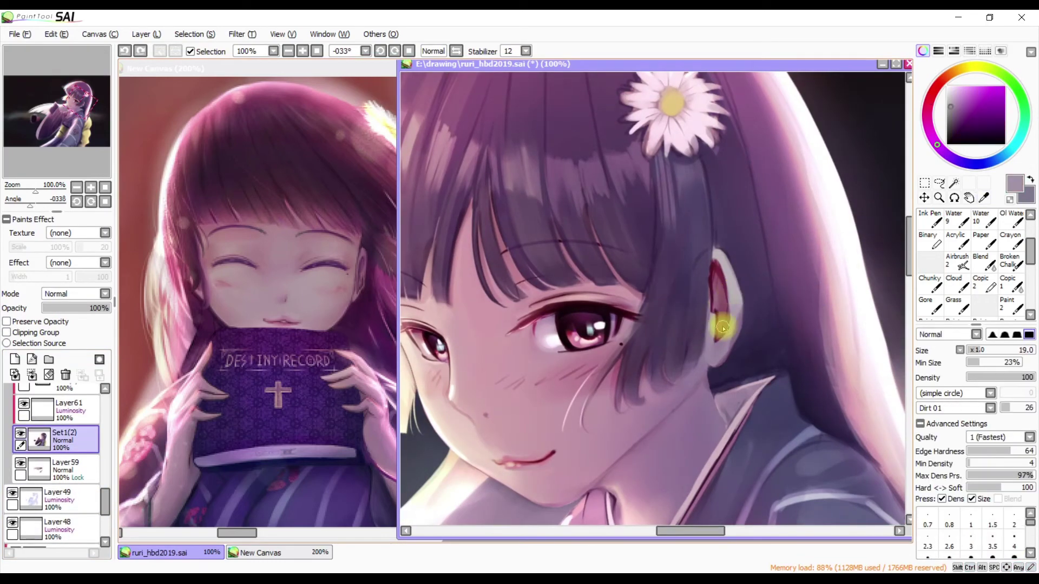
# Make Layer50 in the Set23 folder active with the Eraser and hide the layer
pyautogui.scroll(5, 54, 466)
pyautogui.press('v')
pyautogui.click(31, 454)
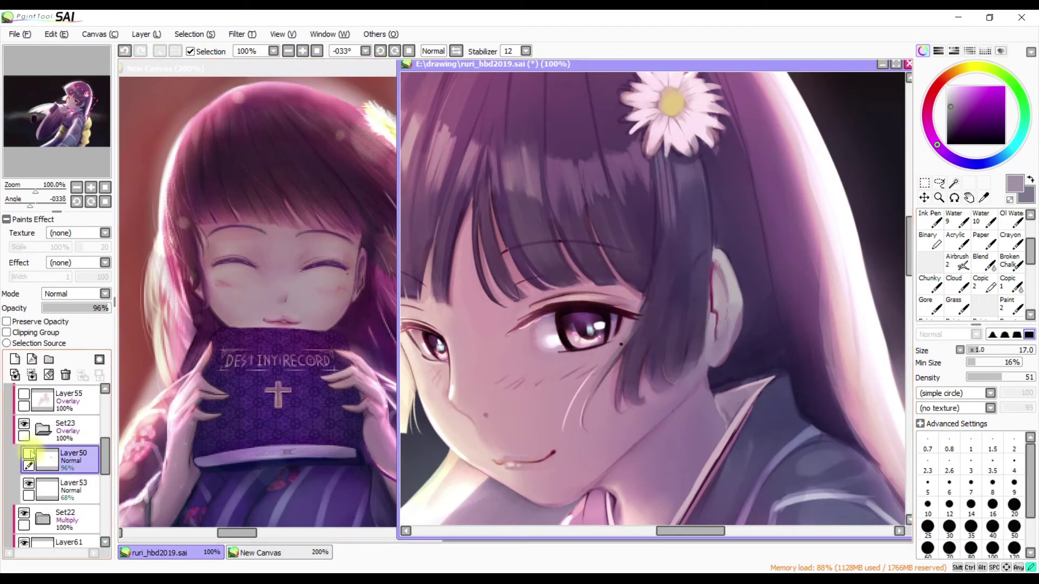
# Show Layer50 again and touch up the ear on Set1(2) with a sampled grey, then sample a dark purple for the Chunky brush
pyautogui.click(31, 453)
pyautogui.press('n')
pyautogui.keyDown('ctrl'); pyautogui.click(714, 264); pyautogui.keyUp('ctrl')
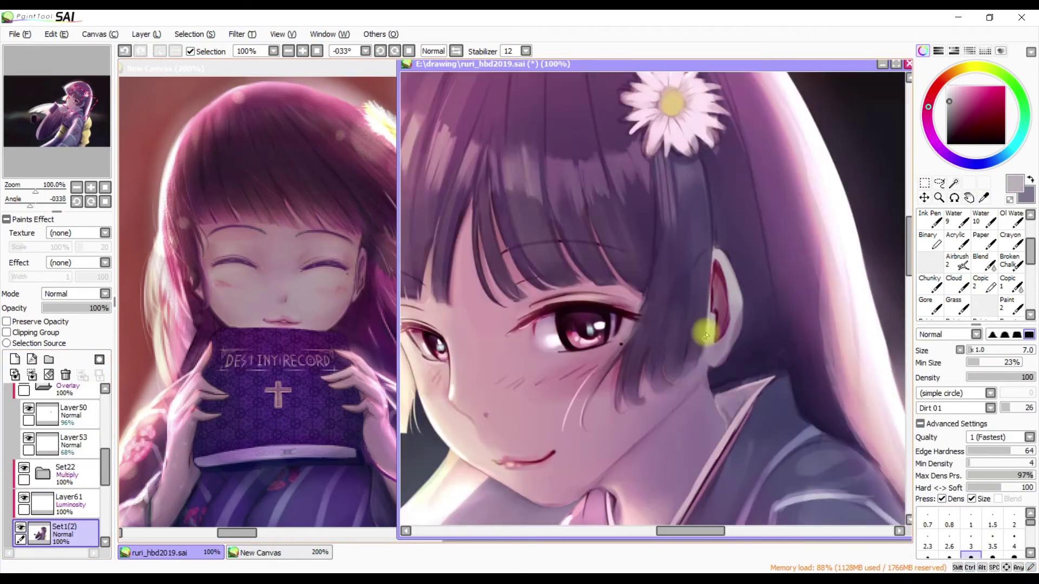
pyautogui.moveTo(725, 275)
pyautogui.mouseDown()
pyautogui.moveTo(768, 306)
pyautogui.moveTo(754, 301)
pyautogui.mouseUp()
pyautogui.keyDown('alt'); pyautogui.click(754, 302); pyautogui.keyUp('alt')
pyautogui.click(929, 282)
pyautogui.press('Home')
pyautogui.press('-')
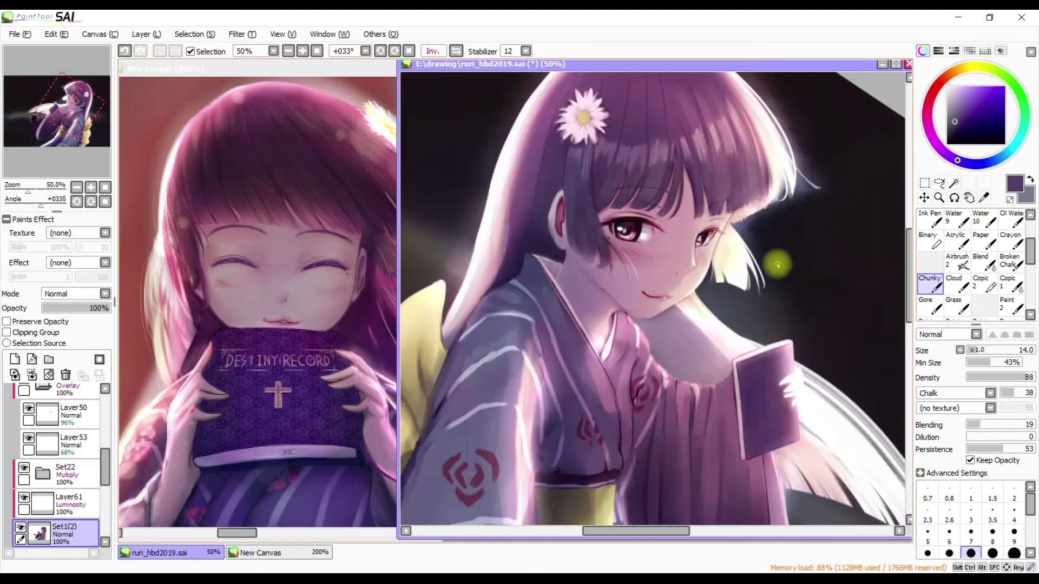
pyautogui.press('+')
pyautogui.keyDown('ctrl'); pyautogui.click(683, 299); pyautogui.keyUp('ctrl')
pyautogui.press('h')
pyautogui.press('h')
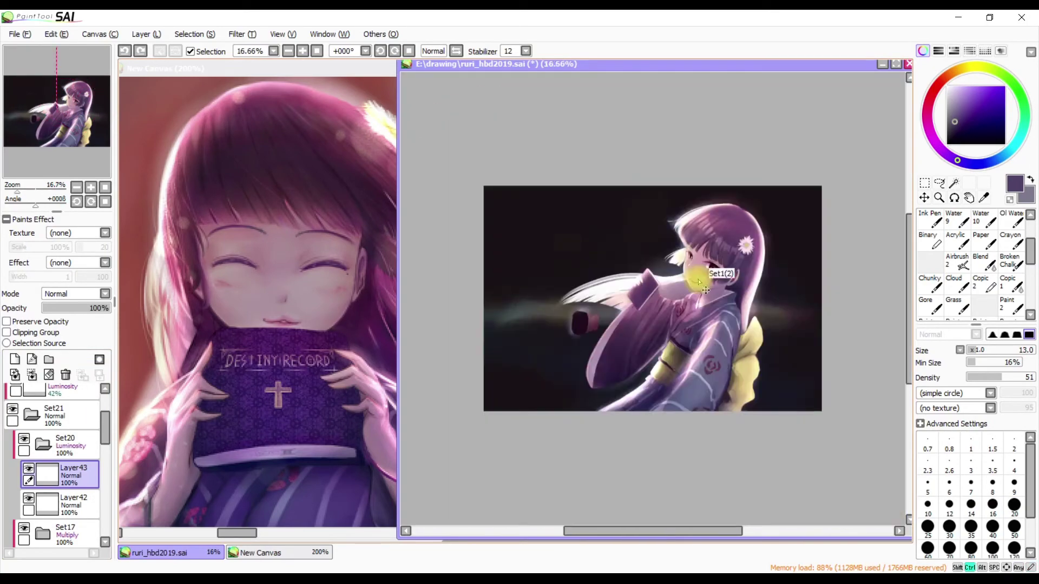
# Select the book cover on Set1(2) with the Magic Wand and deselect the sleeve area alongside the book's spine
pyautogui.moveTo(700, 281); pyautogui.dragTo(649, 305)
pyautogui.press('w')
pyautogui.keyDown('ctrl'); pyautogui.click(649, 305); pyautogui.keyUp('ctrl')
pyautogui.click(633, 341)
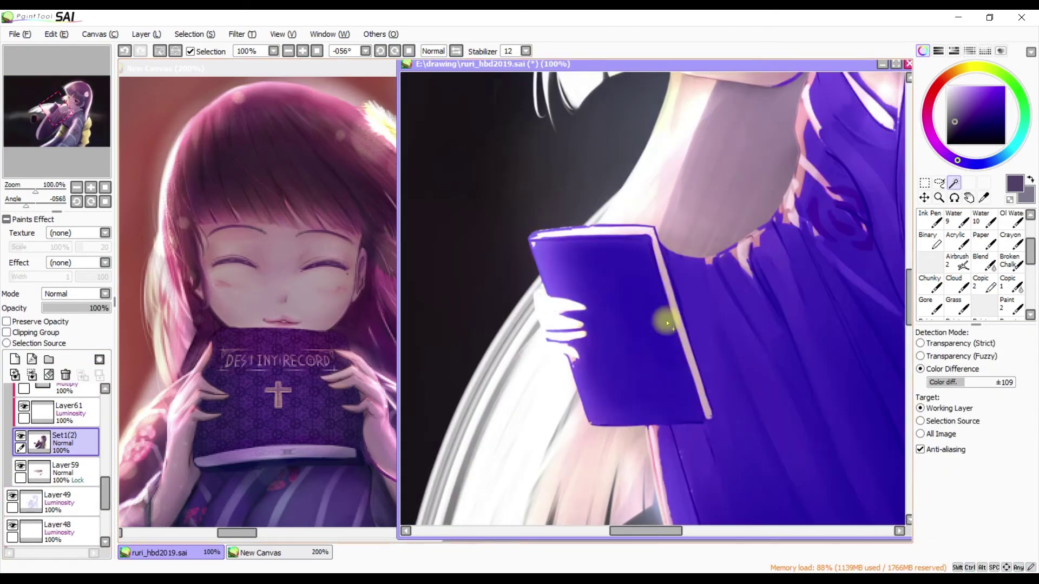
pyautogui.press('s')
pyautogui.press('d')
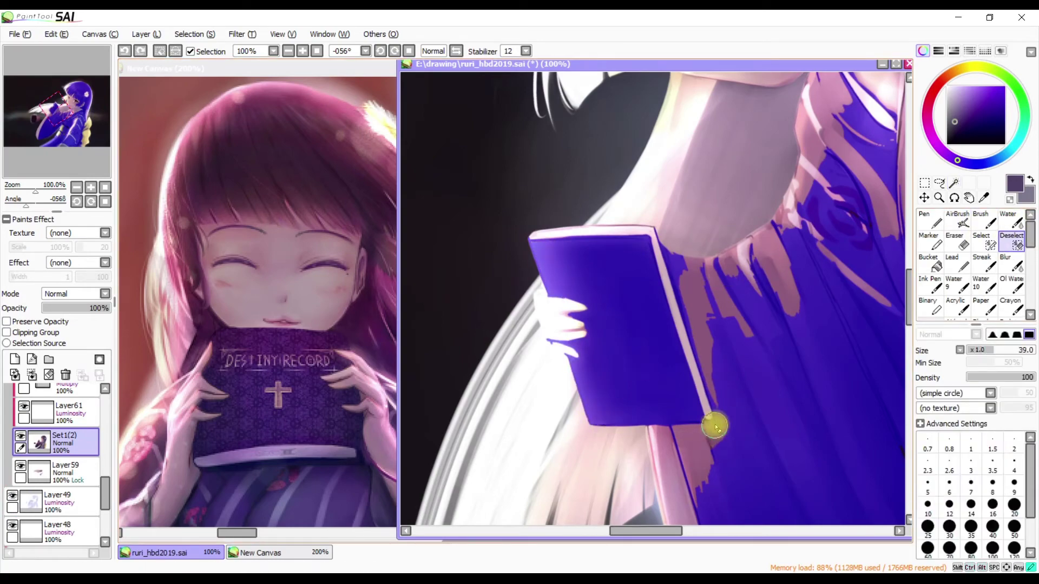
pyautogui.moveTo(721, 413); pyautogui.dragTo(797, 239)
# Refine the book cover selection around the fingers and cover edges with the size 3 Select brush
pyautogui.scroll(2, 700, 307)
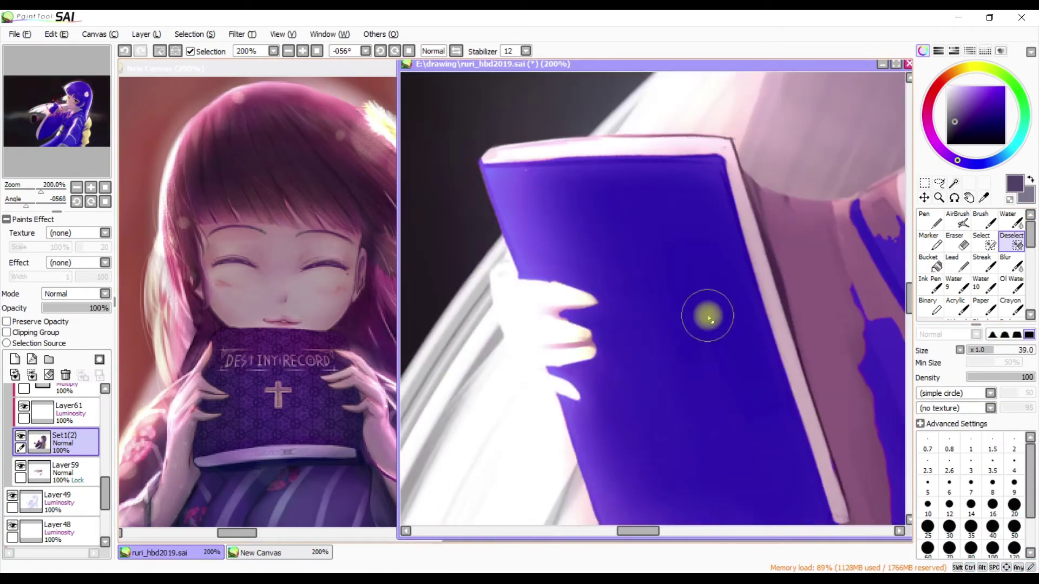
pyautogui.press('w')
pyautogui.press('s')
pyautogui.press('End')
pyautogui.press('End')
pyautogui.press('End')
pyautogui.press('End')
pyautogui.press('h')
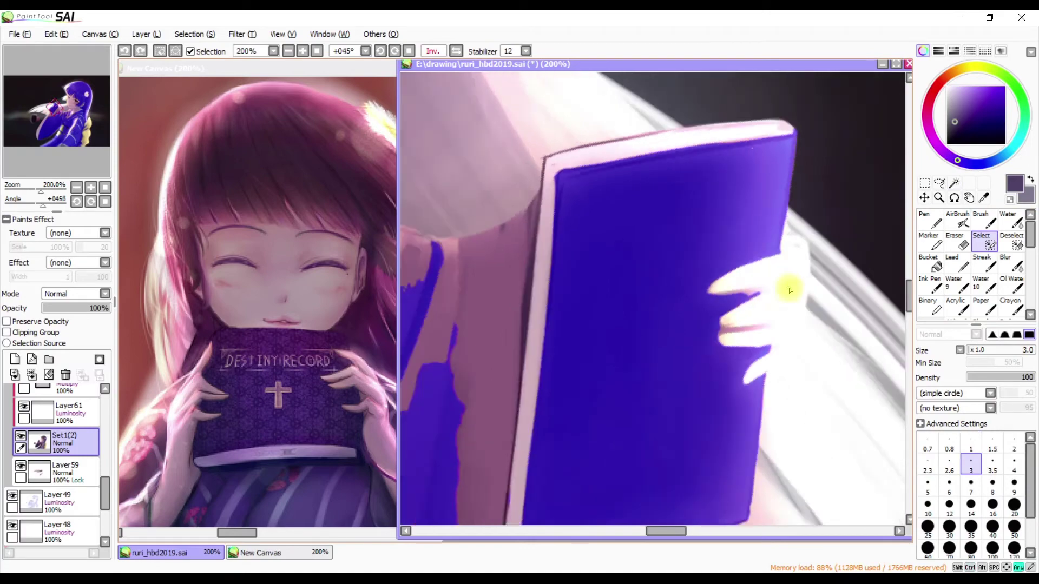
pyautogui.press('h')
pyautogui.scroll(-2, 598, 248)
pyautogui.press('h')
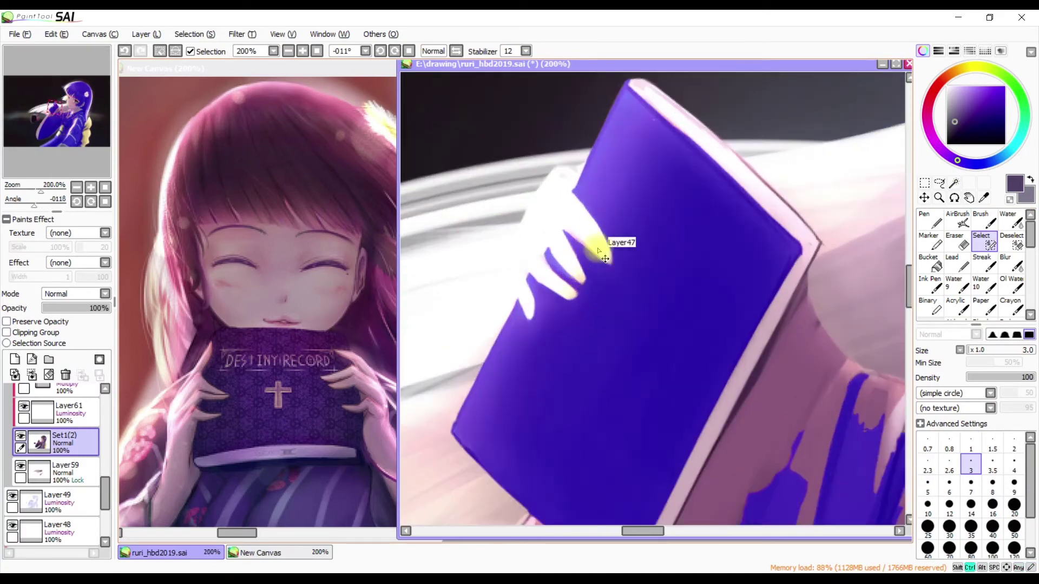
# Enlarge the selection brush to 14 and deselect the area around the book's lower corner
pyautogui.press(']')
pyautogui.press(']')
pyautogui.press(']')
pyautogui.press(']')
pyautogui.press(']')
pyautogui.press(']')
pyautogui.press(']')
pyautogui.scroll(2, 630, 211)
pyautogui.press('d')
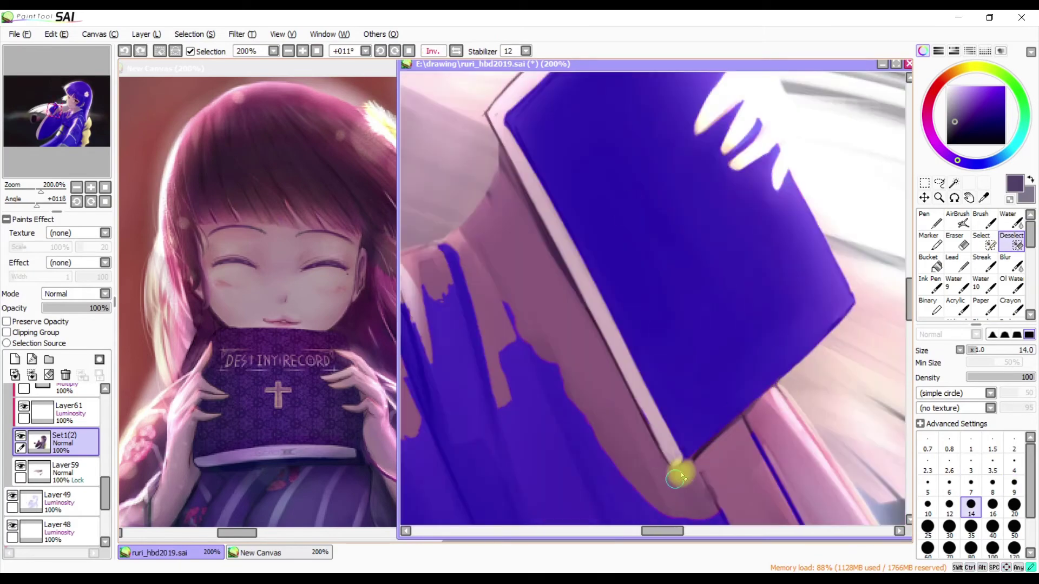
pyautogui.press('h')
pyautogui.scroll(-4, 763, 424)
# Add a clipped layer above Set1(2), paint the selected book cover bright green and clear the selection
pyautogui.click(15, 375)
pyautogui.press('n')
pyautogui.moveTo(596, 189)
pyautogui.mouseDown()
pyautogui.moveTo(595, 259)
pyautogui.moveTo(578, 292)
pyautogui.mouseUp()
pyautogui.click(1010, 245)
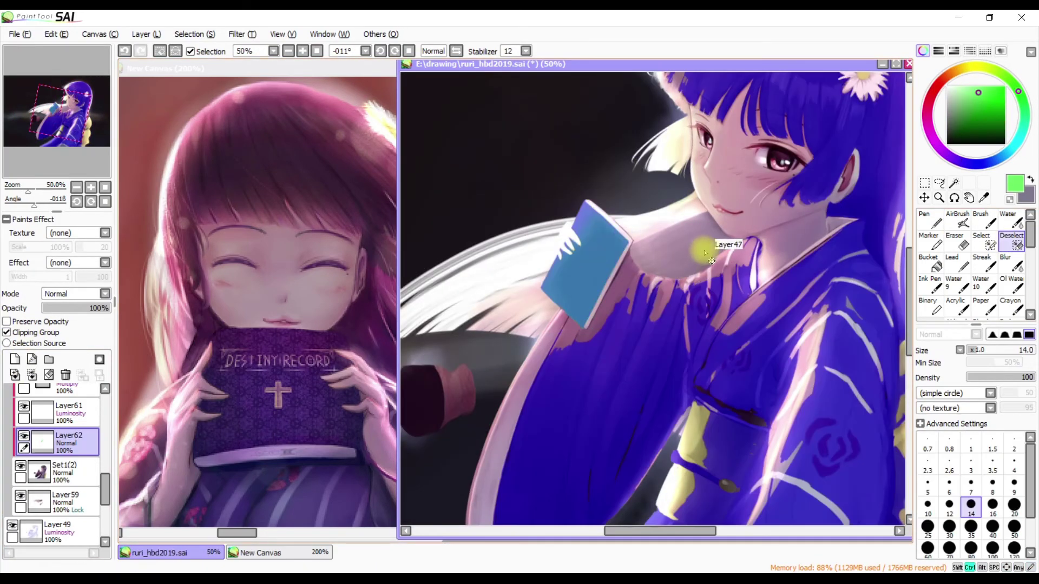
pyautogui.hotkey('ctrl', 'd')
pyautogui.press('e')
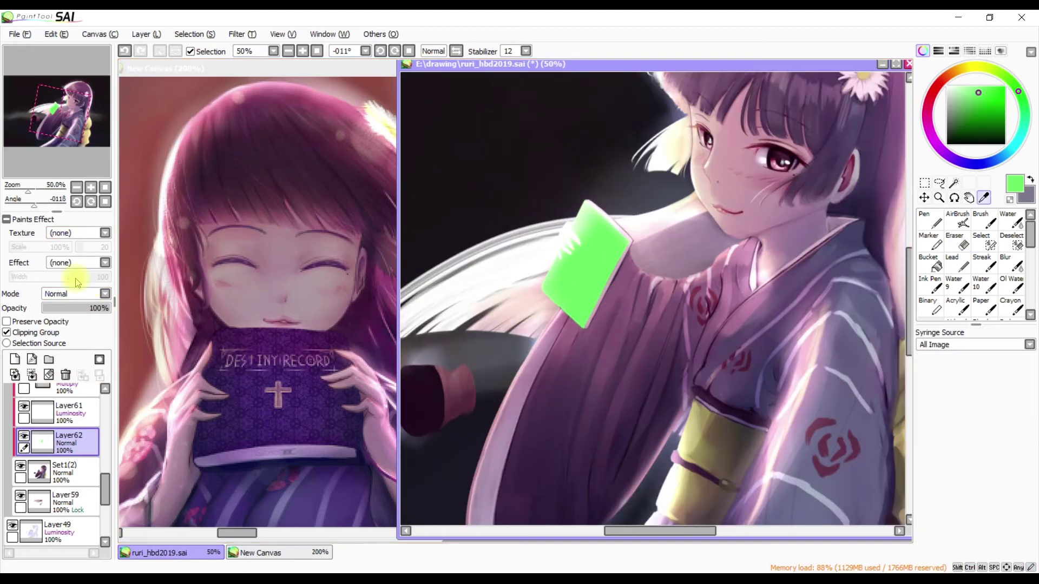
# Recolour the book cover light grey with opacity preserved and give its layer Multiply mode and the Lace 2 pt texture
pyautogui.click(7, 322)
pyautogui.press('n')
pyautogui.moveTo(574, 259); pyautogui.dragTo(580, 284)
pyautogui.click(105, 232)
pyautogui.click(71, 336)
pyautogui.scroll(-1, 105, 294)
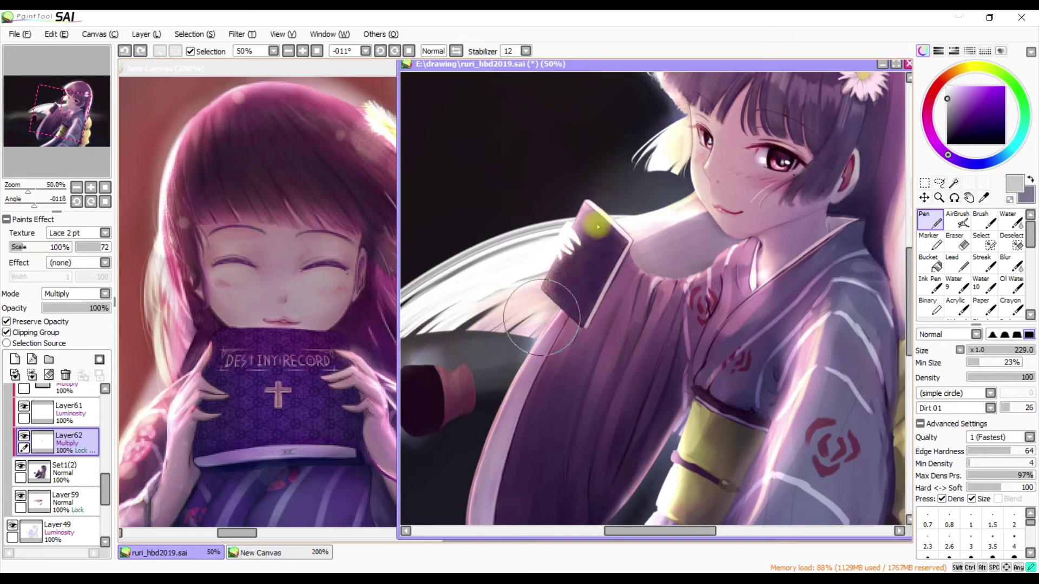
pyautogui.scroll(-1, 692, 181)
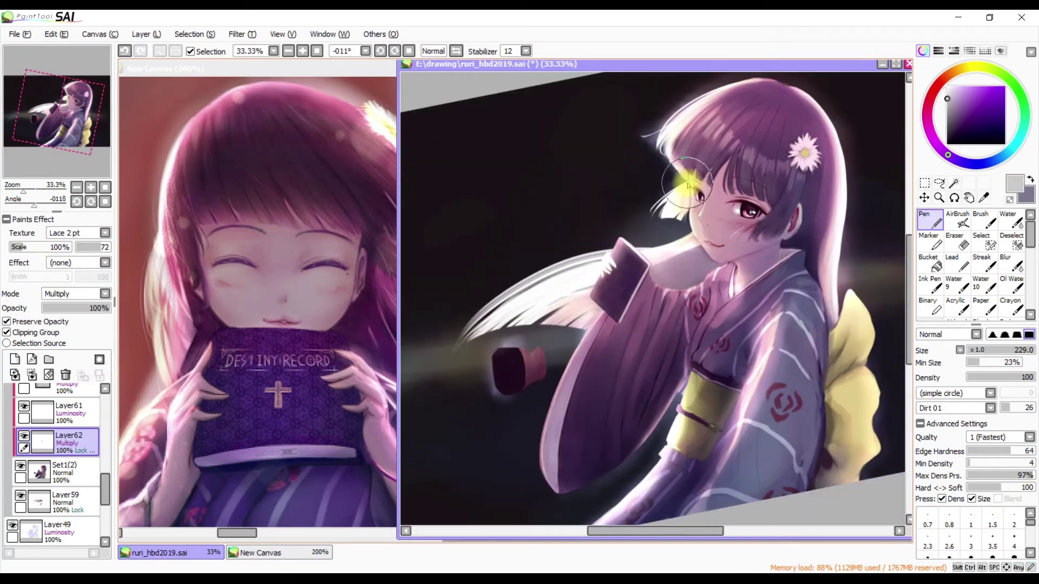
# Change the book layer's texture to Lace 3 pt with a scale of 83% and an intensity of 100
pyautogui.scroll(3, 688, 185)
pyautogui.click(105, 233)
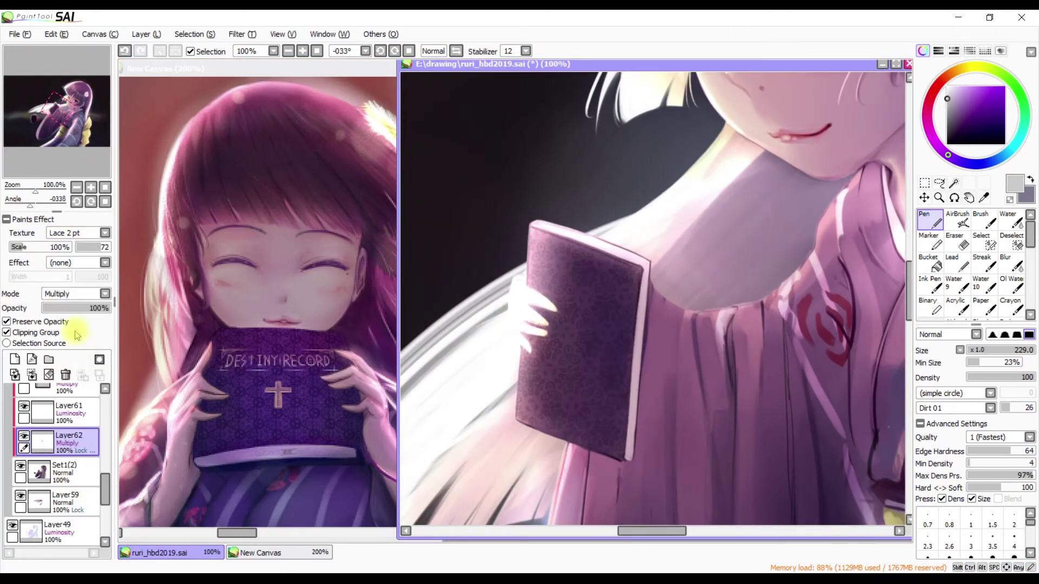
pyautogui.moveTo(25, 250); pyautogui.dragTo(20, 248)
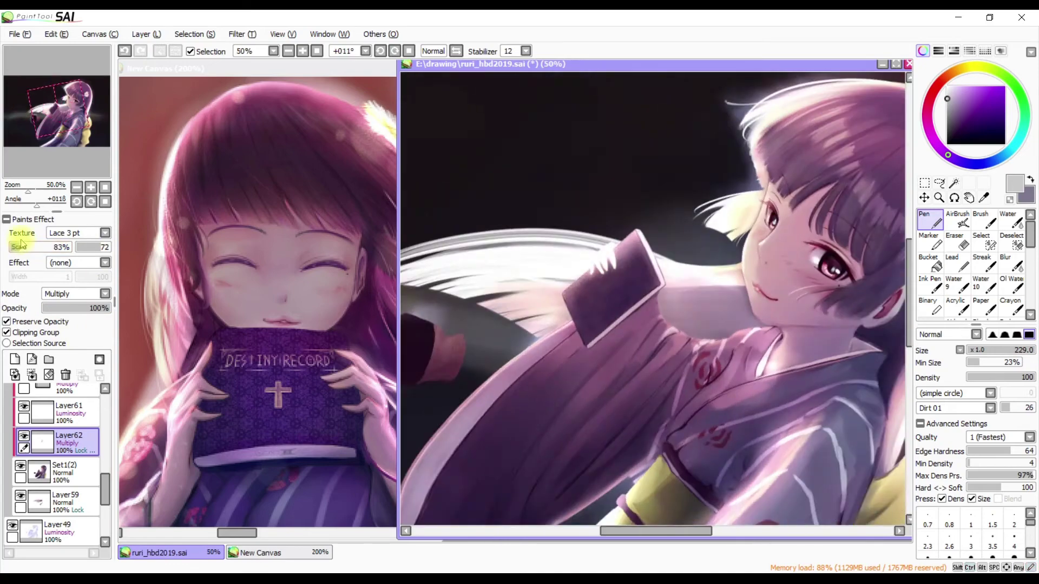
pyautogui.click(107, 247)
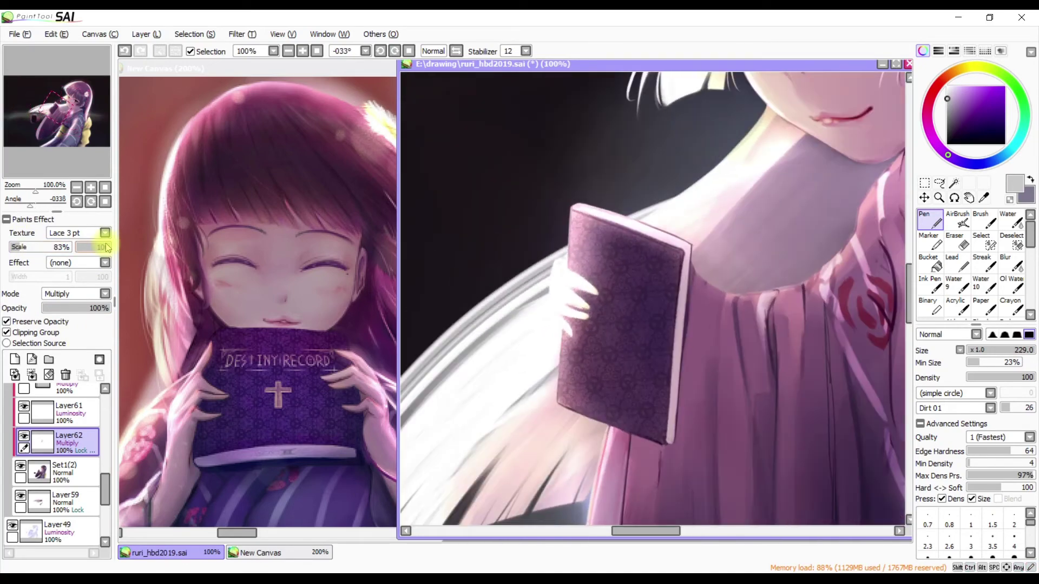
# Put the book's lace texture layer into a new clipped folder set to Multiply mode
pyautogui.click(105, 293)
pyautogui.click(85, 331)
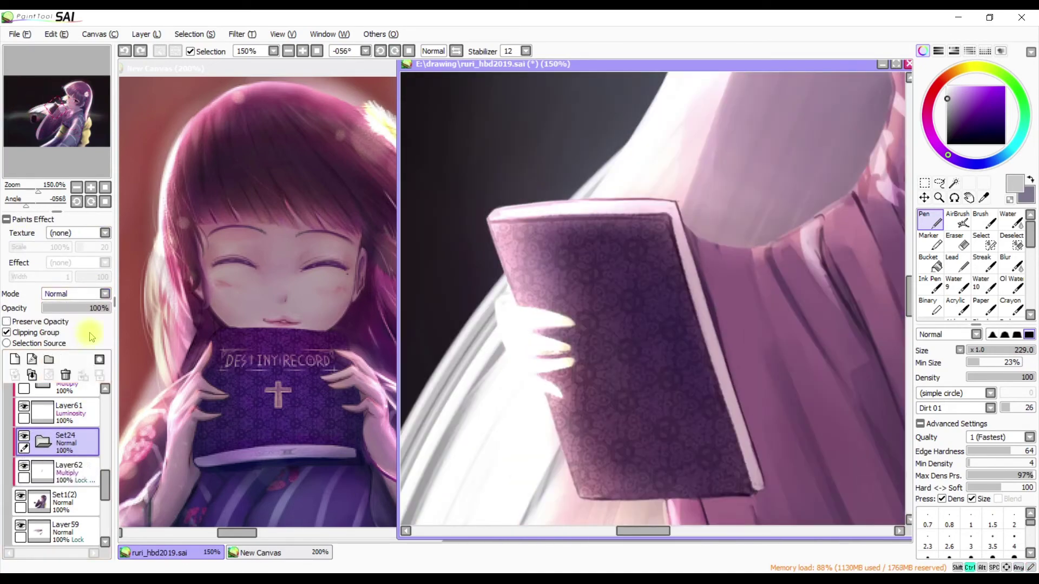
pyautogui.click(105, 293)
pyautogui.click(70, 325)
pyautogui.click(15, 375)
pyautogui.click(970, 67)
pyautogui.click(1014, 521)
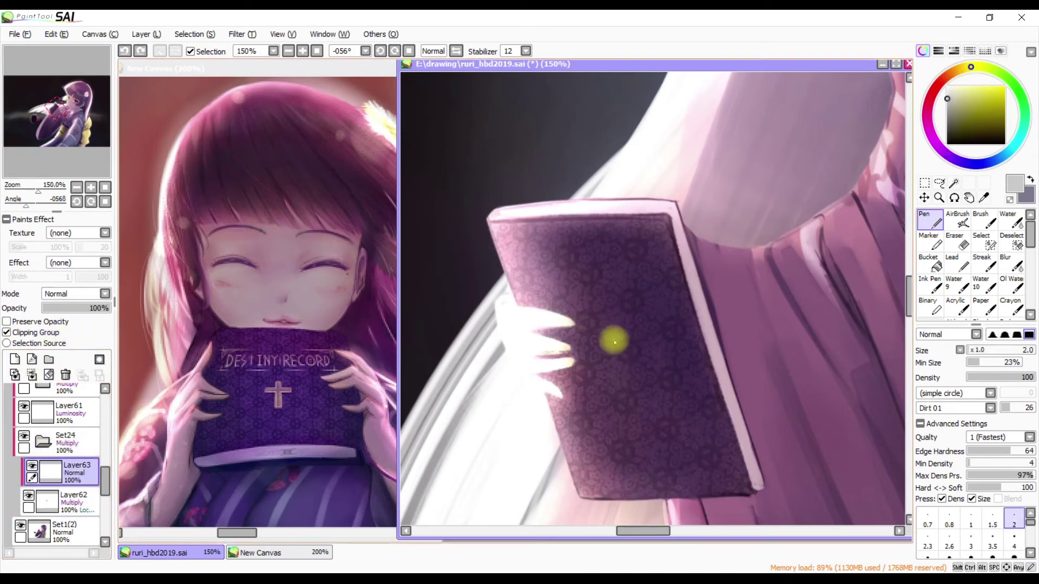
pyautogui.hotkey('ctrl', 'z')
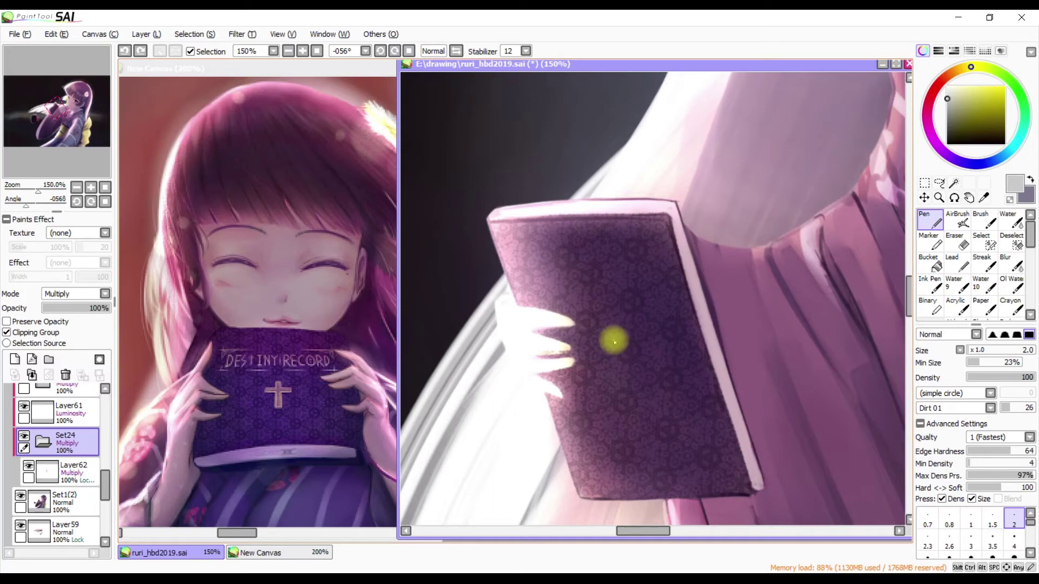
pyautogui.keyDown('ctrl'); pyautogui.doubleClick(614, 342); pyautogui.keyUp('ctrl')
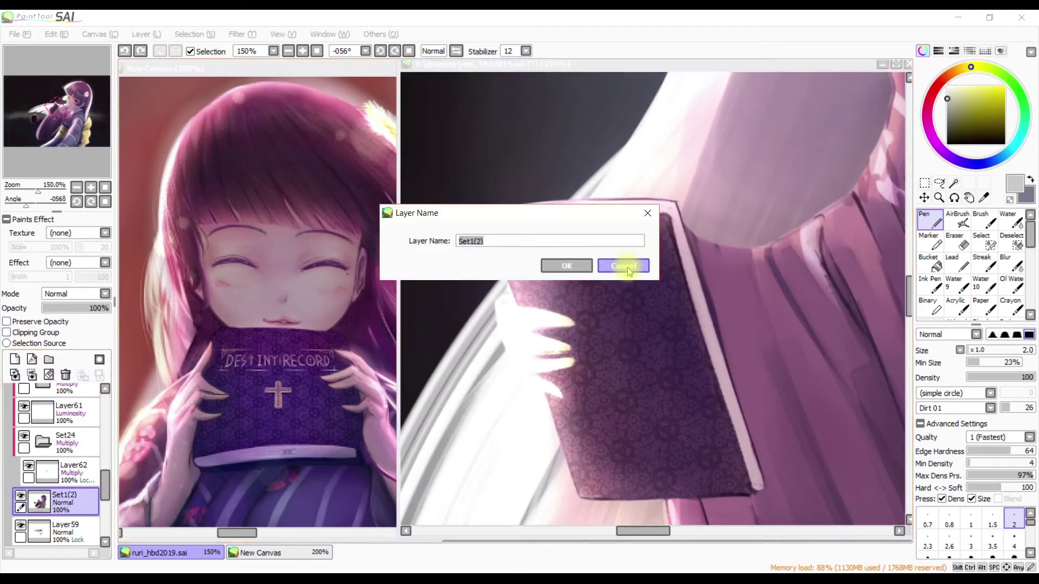
pyautogui.click(622, 262)
pyautogui.press('e')
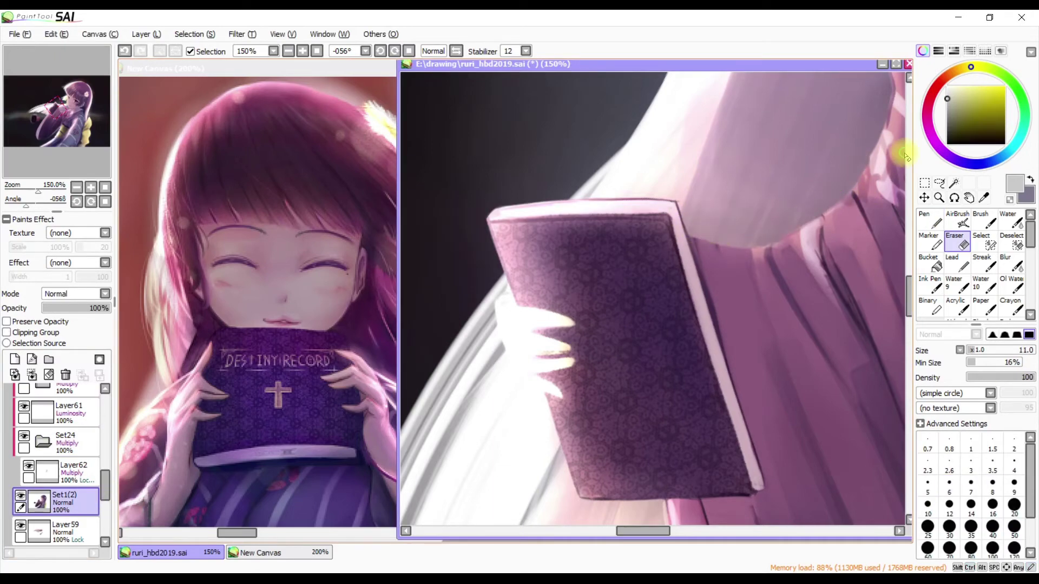
# Save the illustration, add a new layer above Set21 and sample a pale pink from the hair flower for the Pen
pyautogui.press('Home')
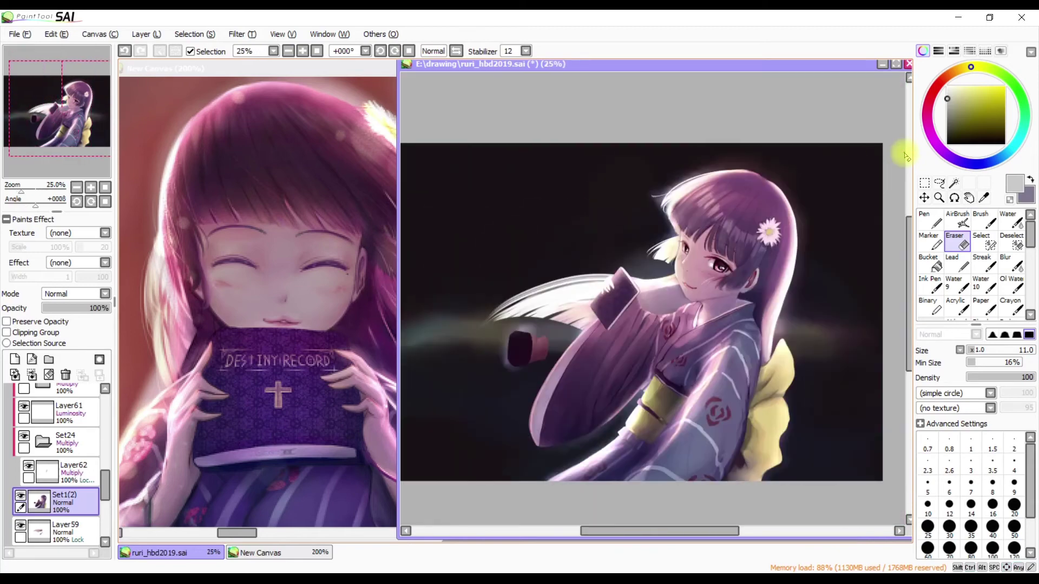
pyautogui.hotkey('ctrl', 's')
pyautogui.scroll(-1, 39, 486)
pyautogui.hotkey('ctrl', 'shift', 'n')
pyautogui.press('n')
pyautogui.keyDown('alt'); pyautogui.click(769, 233); pyautogui.keyUp('alt')
pyautogui.press('h')
pyautogui.press('h')
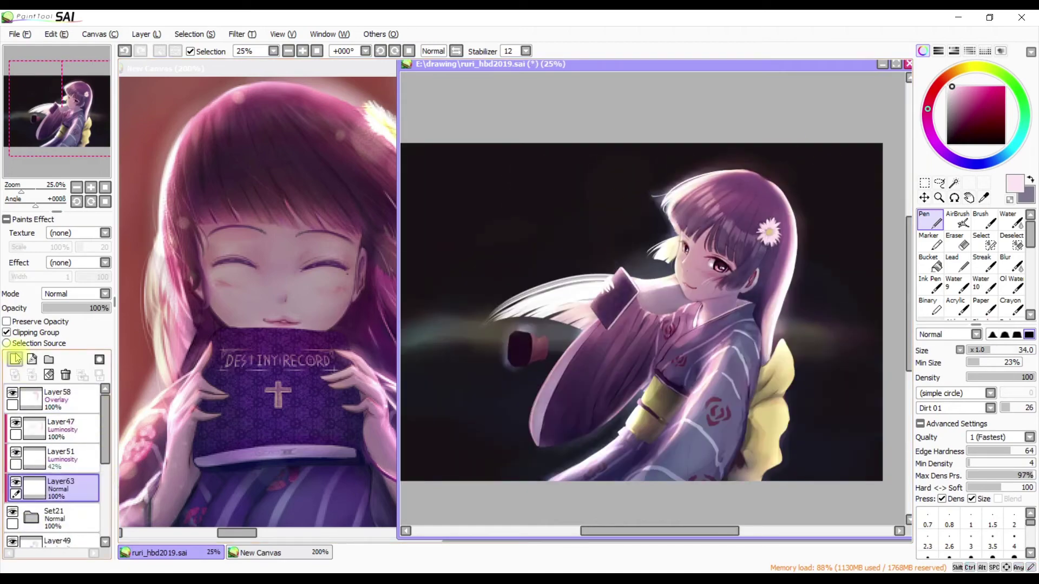
# Move the new layer unclipped below Layer58 and paint small pale pink petals on the hair and across the dark background
pyautogui.hotkey('ctrl', ']')
pyautogui.hotkey('ctrl', 'g')
pyautogui.moveTo(637, 212); pyautogui.dragTo(790, 190)
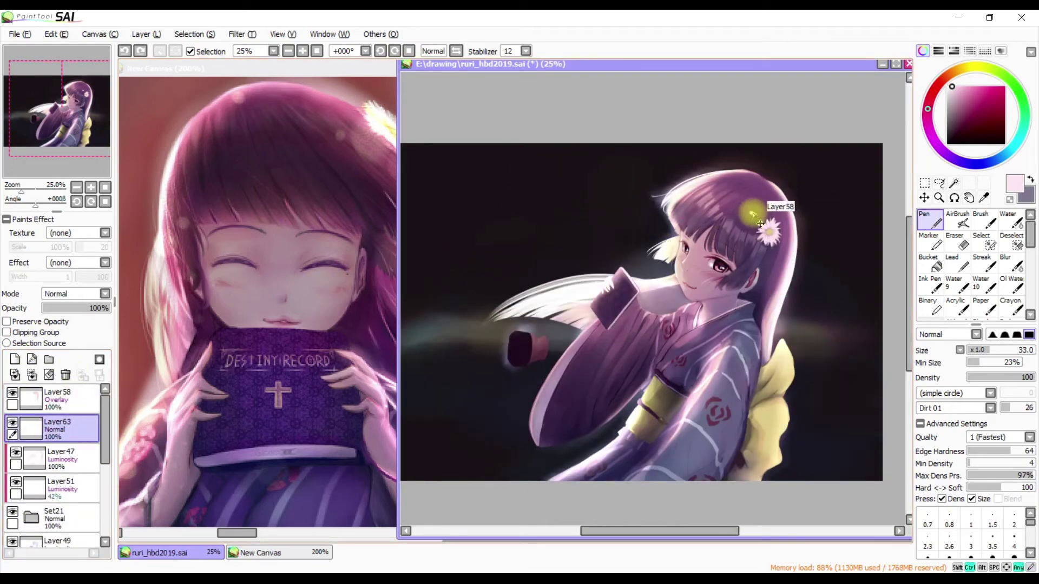
pyautogui.press('h')
pyautogui.press('h')
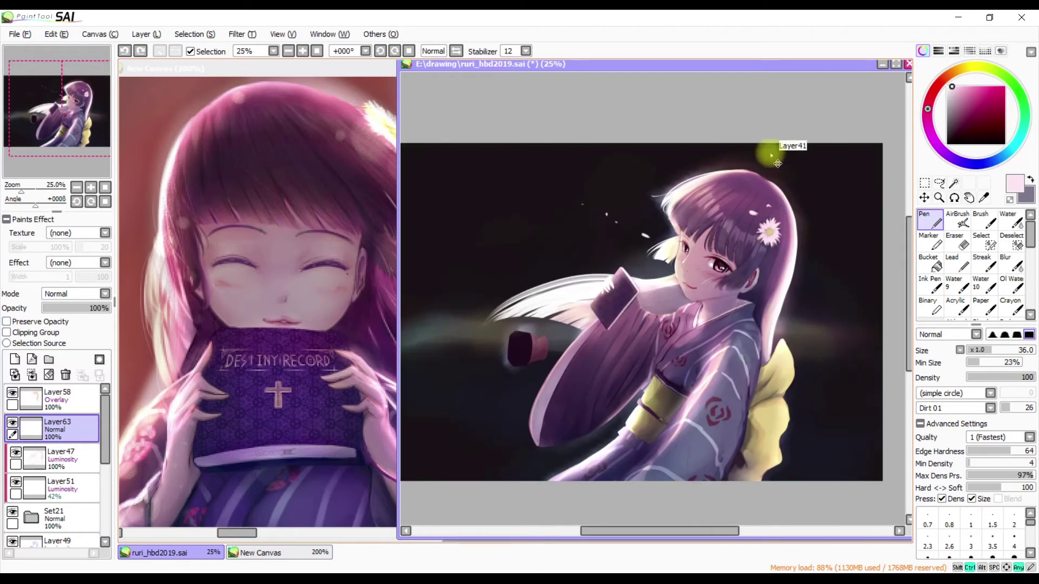
pyautogui.press('h')
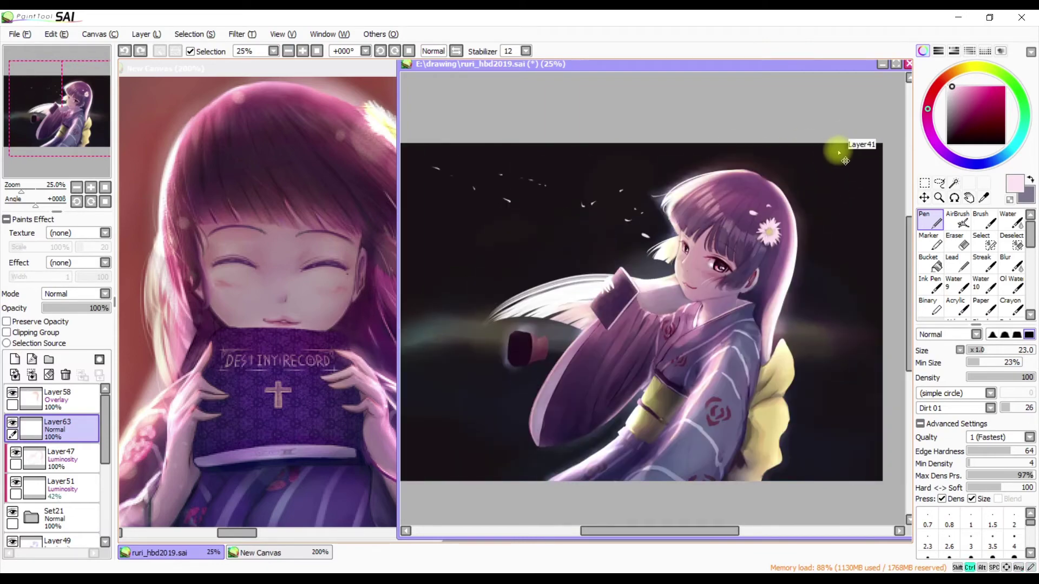
# Add more small petals in front of the girl's fringe and erase a stray one with the Eraser
pyautogui.hscroll(-2, 845, 161)
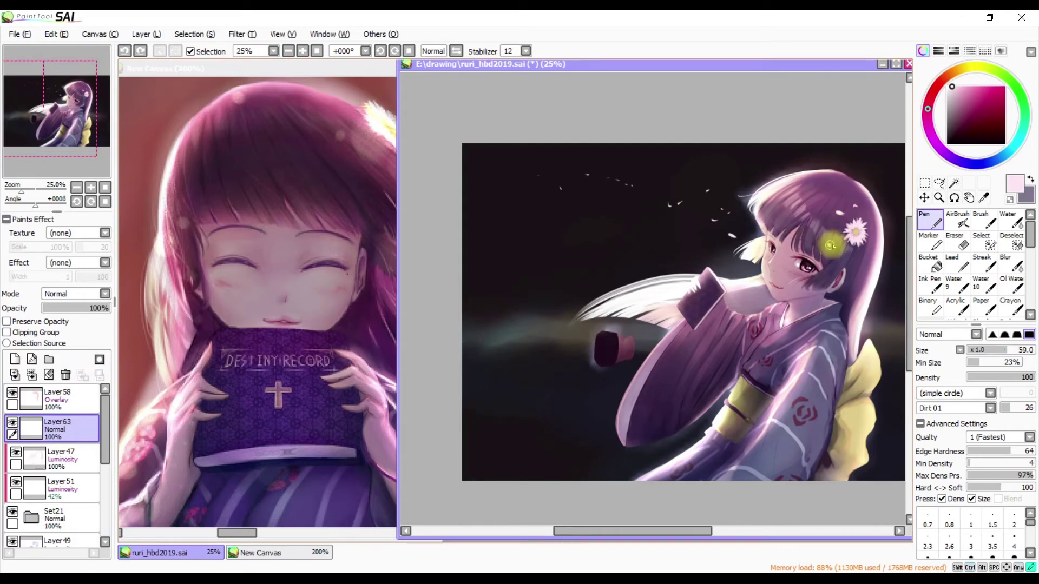
pyautogui.moveTo(841, 186); pyautogui.dragTo(677, 186)
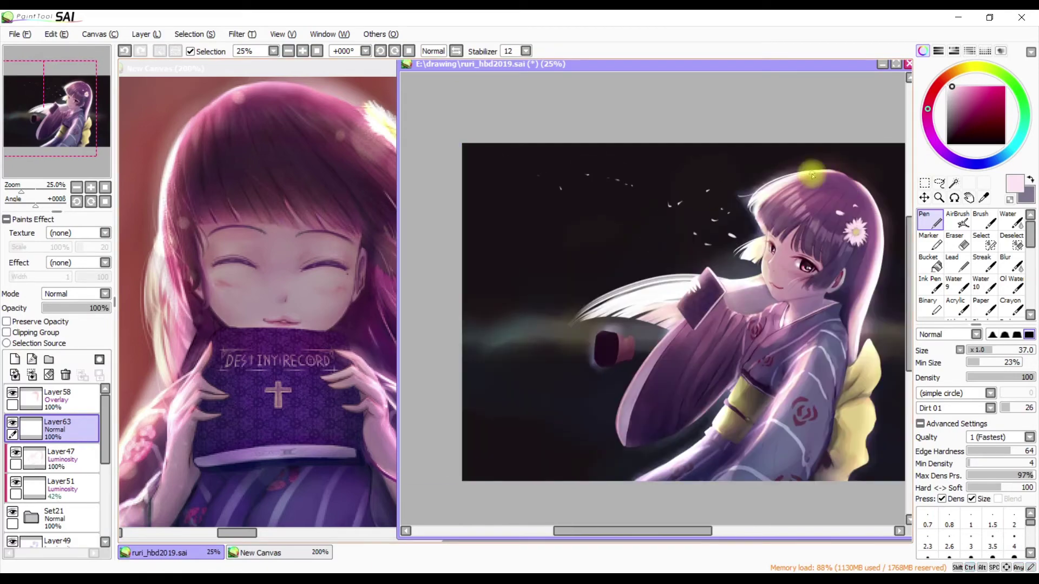
pyautogui.press('e')
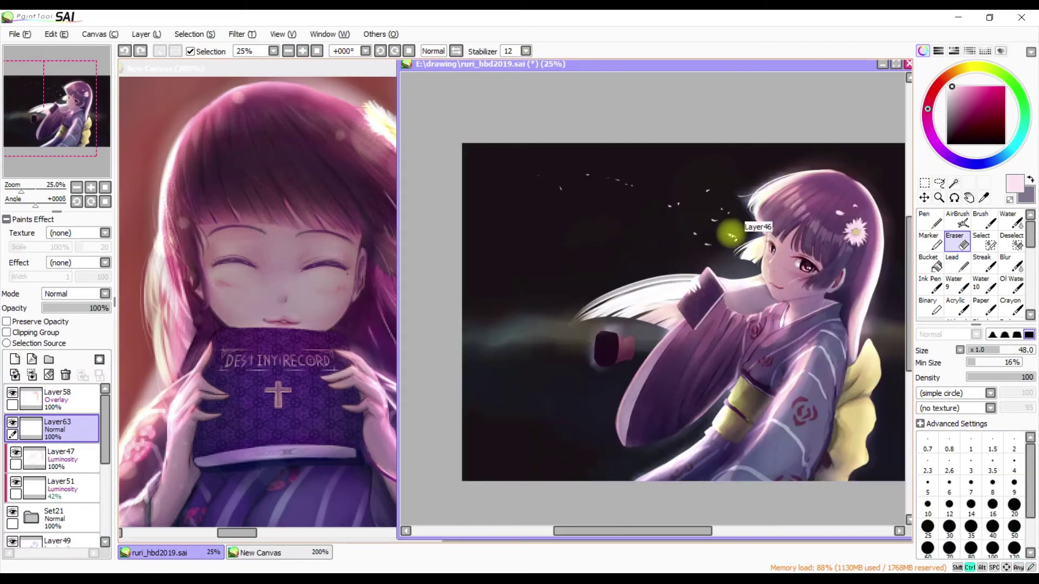
pyautogui.press('n')
# Paint additional petals near the hair and larger ones around the girl and toward the canvas edges with a bigger brush
pyautogui.hscroll(2, 747, 238)
pyautogui.moveTo(736, 241); pyautogui.dragTo(758, 232)
pyautogui.press('h')
pyautogui.press('h')
pyautogui.moveTo(628, 220); pyautogui.dragTo(842, 163)
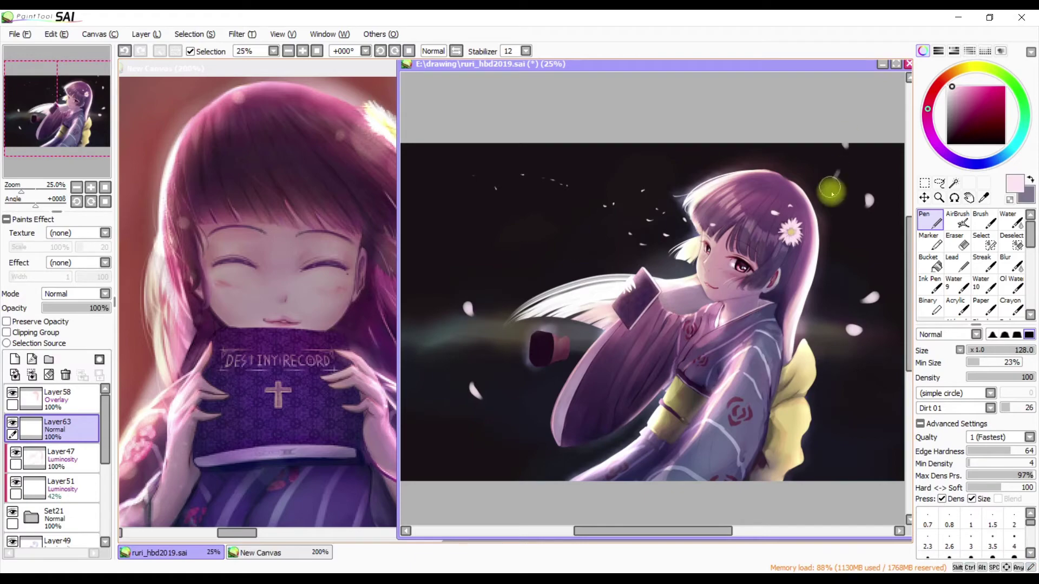
pyautogui.scroll(-1, 888, 281)
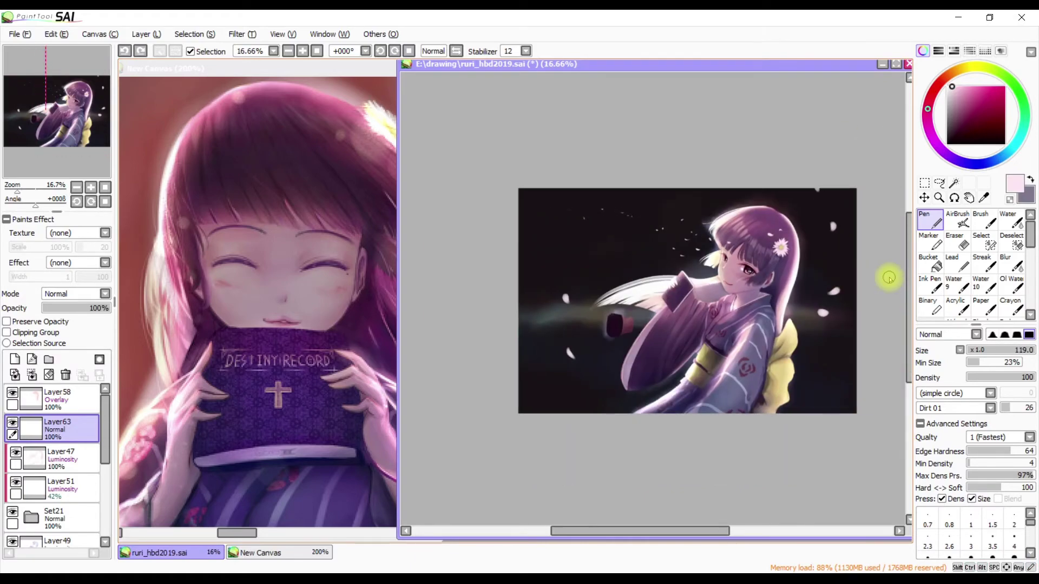
# Create a new topmost layer in Luminosity mode and choose a muted red for the Pen
pyautogui.click(15, 359)
pyautogui.click(76, 294)
pyautogui.click(65, 340)
pyautogui.click(937, 86)
pyautogui.click(977, 94)
# Handwrite "Happy Birth Day" in red, moving the lettering from the lower part of the canvas to the upper dark background
pyautogui.moveTo(556, 354)
pyautogui.mouseDown()
pyautogui.moveTo(547, 374)
pyautogui.moveTo(566, 380)
pyautogui.moveTo(630, 376)
pyautogui.moveTo(656, 356)
pyautogui.moveTo(646, 376)
pyautogui.moveTo(663, 380)
pyautogui.moveTo(698, 360)
pyautogui.mouseUp()
pyautogui.scroll(1, 719, 379)
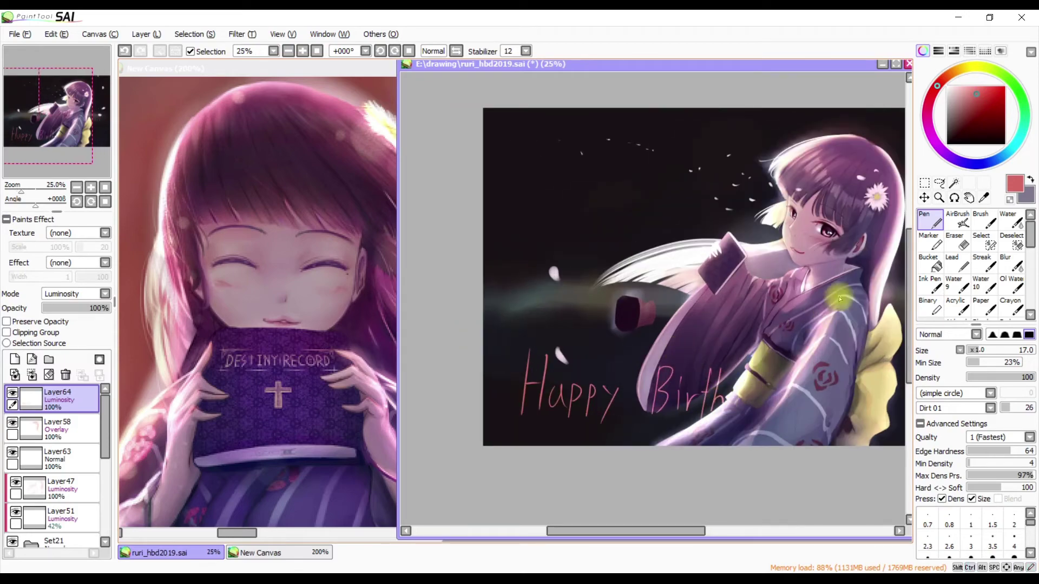
pyautogui.moveTo(823, 297); pyautogui.dragTo(788, 75)
pyautogui.moveTo(644, 146); pyautogui.dragTo(704, 182)
pyautogui.press('h')
pyautogui.press('h')
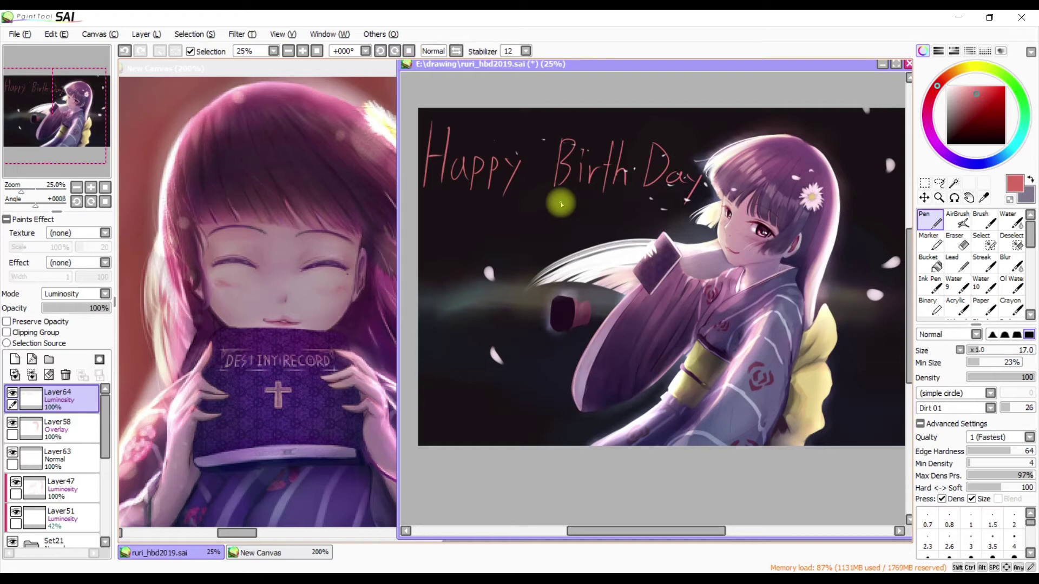
# Undo the handwritten "Happy Birth Day" lettering on the dark background
pyautogui.hotkey('ctrl', 'z')
pyautogui.hotkey('ctrl', 'y')
pyautogui.hotkey('ctrl', 'z')
pyautogui.moveTo(476, 172); pyautogui.dragTo(610, 167)
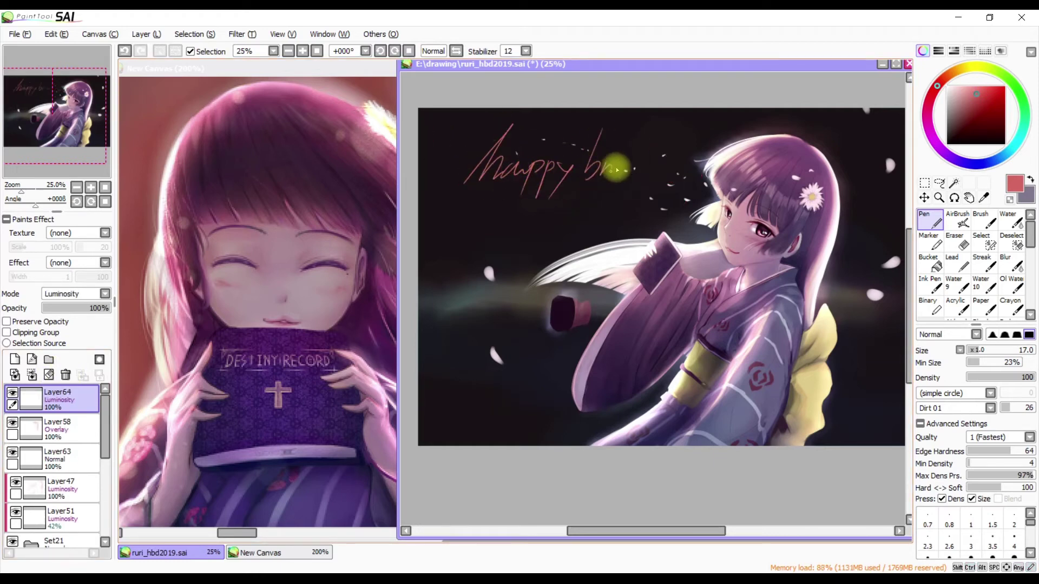
pyautogui.hotkey('ctrl', 'z')
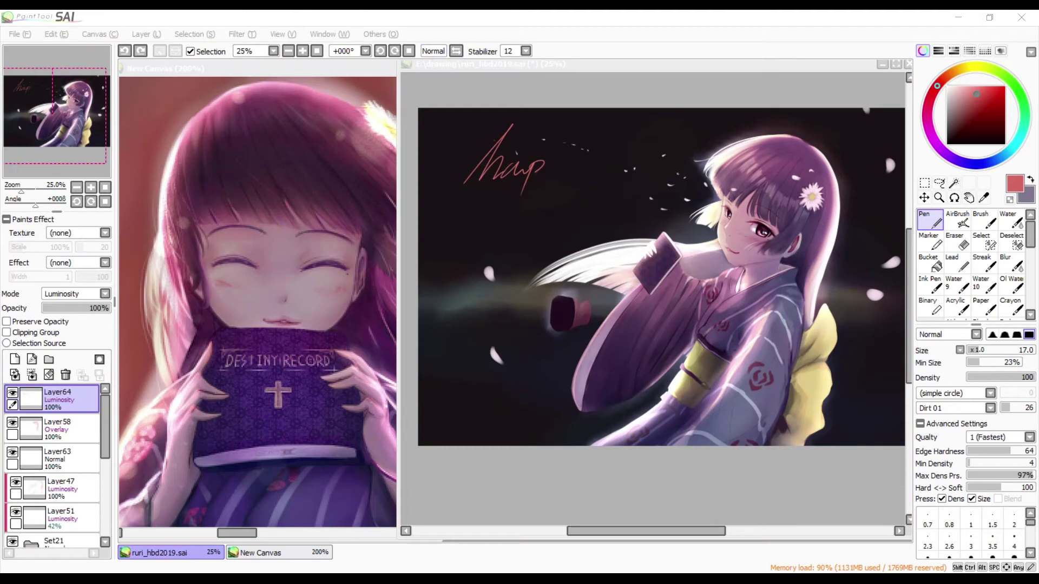
pyautogui.hotkey('ctrl', 'z')
pyautogui.hotkey('ctrl', 'z')
pyautogui.hotkey('ctrl', 'z')
# Switch to the Parrot brush and handwrite "Happy B" in red across the upper dark background
pyautogui.scroll(-3, 968, 260)
pyautogui.click(1010, 250)
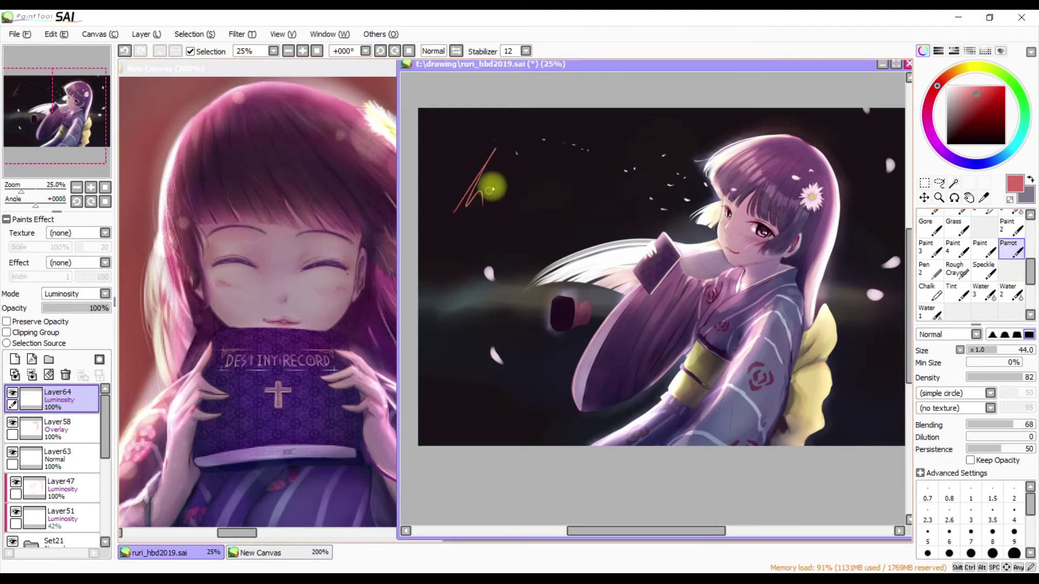
pyautogui.moveTo(472, 154); pyautogui.dragTo(459, 208)
pyautogui.moveTo(505, 150)
pyautogui.mouseDown()
pyautogui.moveTo(487, 196)
pyautogui.moveTo(508, 198)
pyautogui.moveTo(486, 167)
pyautogui.moveTo(589, 187)
pyautogui.moveTo(573, 193)
pyautogui.mouseUp()
pyautogui.press('ctrl')
pyautogui.moveTo(591, 157); pyautogui.dragTo(602, 181)
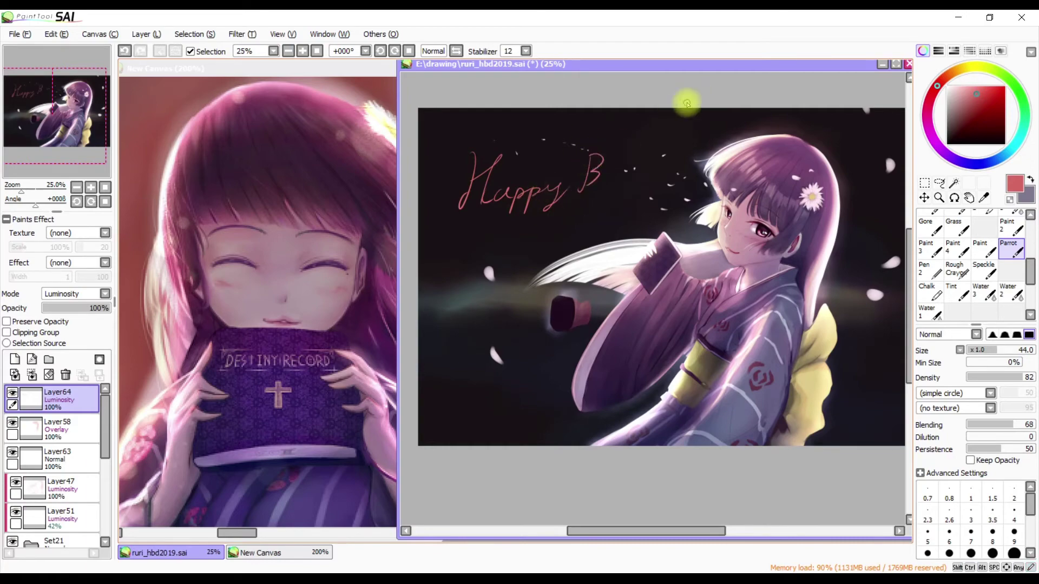
# Try a two-line layout by rewriting "Happy" higher up and starting "Birthday" beneath it
pyautogui.hotkey('ctrl', 'z')
pyautogui.hotkey('ctrl', 'z')
pyautogui.hotkey('ctrl', 'z')
pyautogui.hotkey('ctrl', 'z')
pyautogui.hotkey('ctrl', 'z')
pyautogui.moveTo(512, 210); pyautogui.dragTo(518, 204)
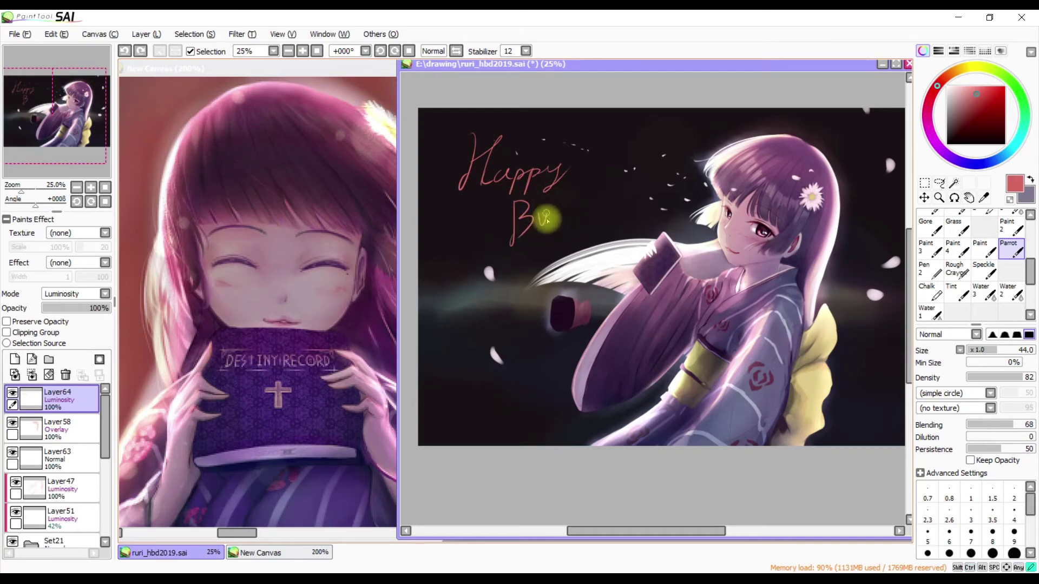
pyautogui.moveTo(546, 224); pyautogui.dragTo(582, 212)
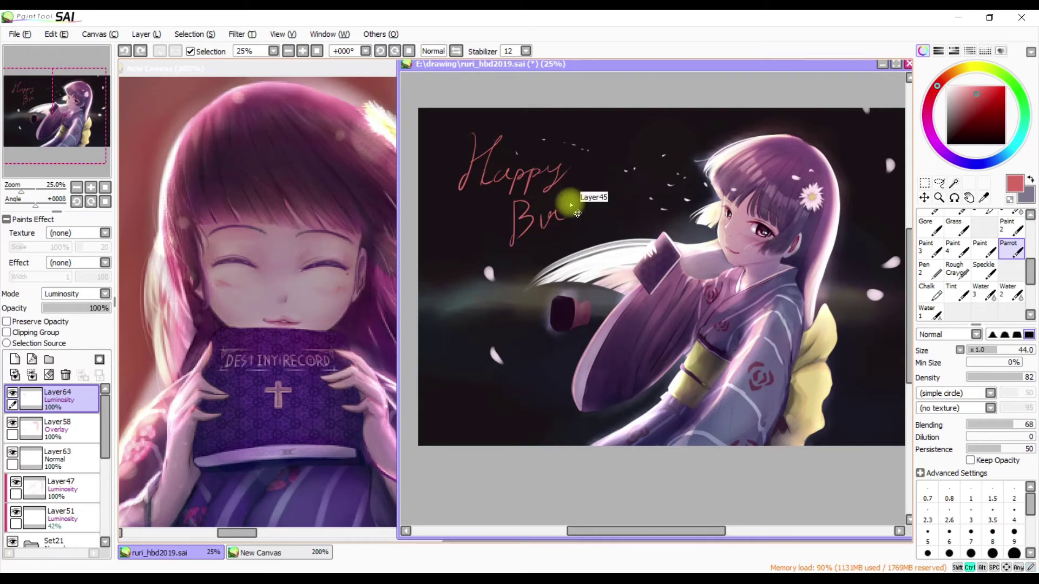
pyautogui.moveTo(583, 189)
pyautogui.mouseDown()
pyautogui.moveTo(610, 185)
pyautogui.moveTo(598, 204)
pyautogui.mouseUp()
pyautogui.moveTo(523, 220); pyautogui.dragTo(508, 250)
pyautogui.hotkey('ctrl', 'z')
pyautogui.hotkey('ctrl', 'y')
pyautogui.hotkey('ctrl', 'y')
pyautogui.hotkey('ctrl', 'z')
pyautogui.hotkey('ctrl', 'z')
pyautogui.hotkey('ctrl', 'z')
# Handwrite "Happy Birthday" in red on one rising line below the upper "Happy"
pyautogui.moveTo(476, 206); pyautogui.dragTo(468, 260)
pyautogui.hotkey('ctrl', 'z')
pyautogui.moveTo(464, 222)
pyautogui.mouseDown()
pyautogui.moveTo(486, 262)
pyautogui.moveTo(585, 208)
pyautogui.moveTo(604, 219)
pyautogui.moveTo(628, 195)
pyautogui.mouseUp()
pyautogui.hotkey('ctrl', 'z')
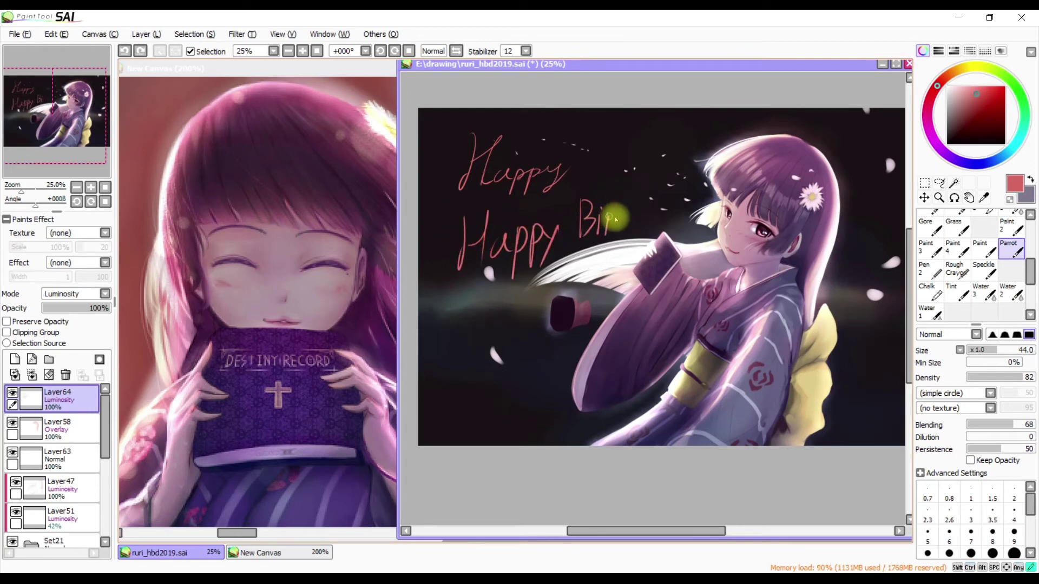
pyautogui.moveTo(648, 221); pyautogui.dragTo(670, 184)
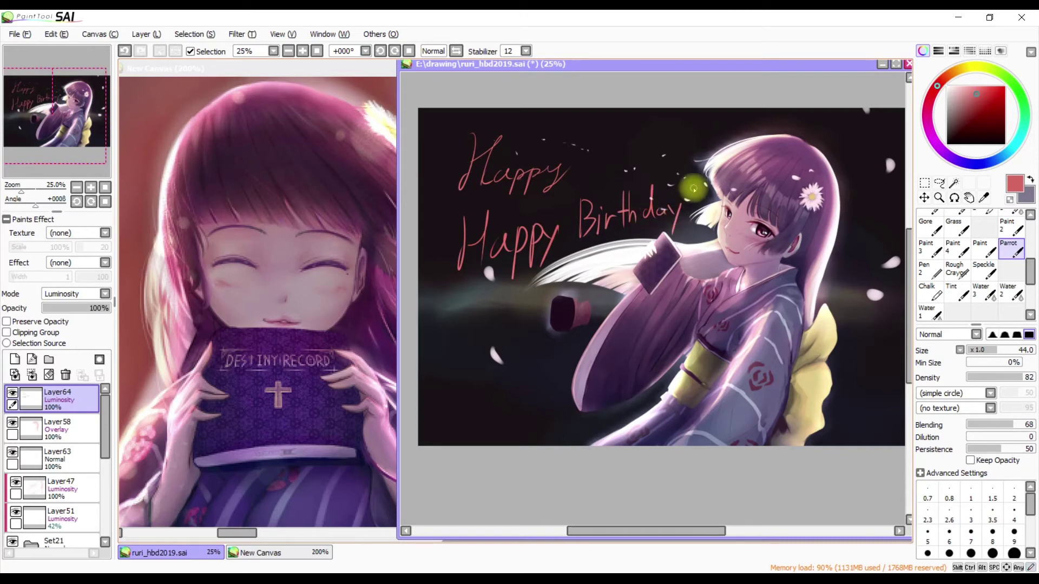
# Move the one-line "Happy Birthday" lettering upward with Transform and handwrite "2019" beneath "Birthday"
pyautogui.hotkey('ctrl', 't')
pyautogui.moveTo(622, 209)
pyautogui.mouseDown()
pyautogui.moveTo(609, 175)
pyautogui.moveTo(607, 226)
pyautogui.moveTo(615, 206)
pyautogui.moveTo(643, 223)
pyautogui.mouseUp()
pyautogui.click(952, 428)
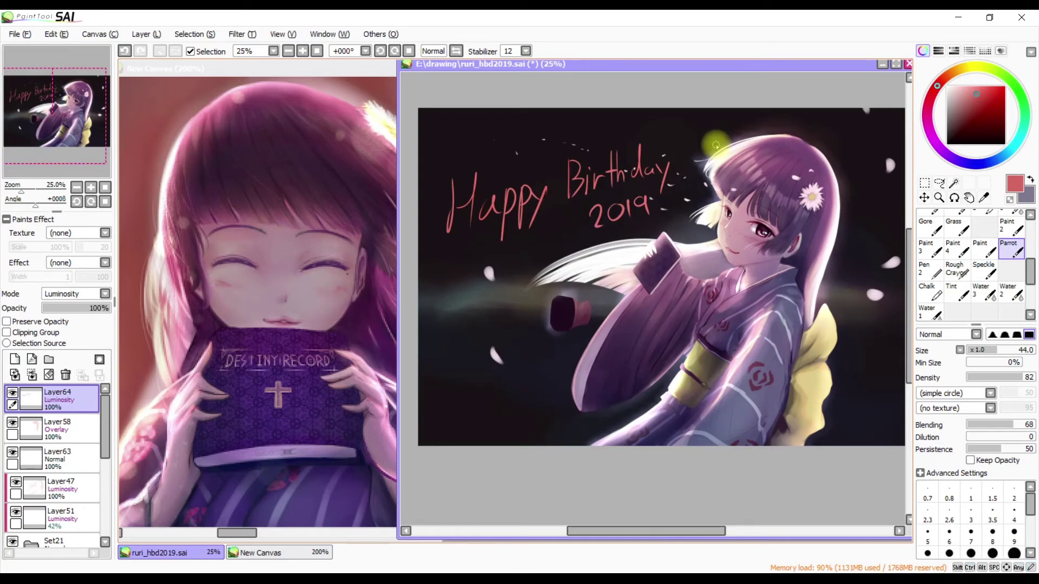
# Rework the handwritten "2019" beneath "Birthday", comparing its strokes through undo and redo
pyautogui.hotkey('ctrl', 'z')
pyautogui.hotkey('ctrl', 'z')
pyautogui.hotkey('ctrl', 'z')
pyautogui.hotkey('ctrl', 'z')
pyautogui.hotkey('ctrl', 'y')
pyautogui.hotkey('ctrl', 'y')
pyautogui.hotkey('ctrl', 'y')
pyautogui.hotkey('ctrl', 'y')
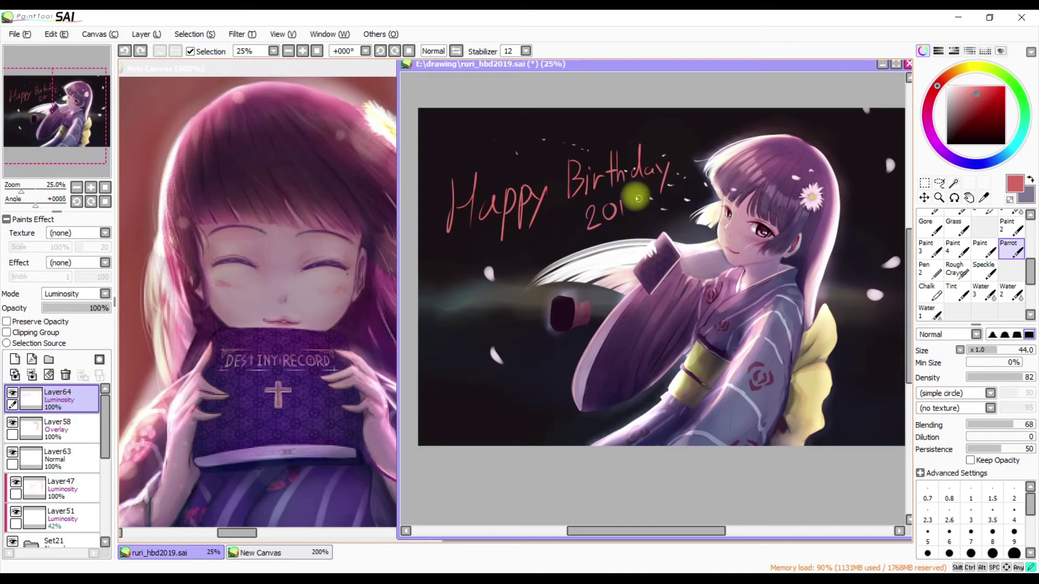
pyautogui.hotkey('ctrl', 'z')
pyautogui.hotkey('ctrl', 'y')
# Try repositioning the greeting with Transform and set its layer's opacity to 84%
pyautogui.click(379, 361)
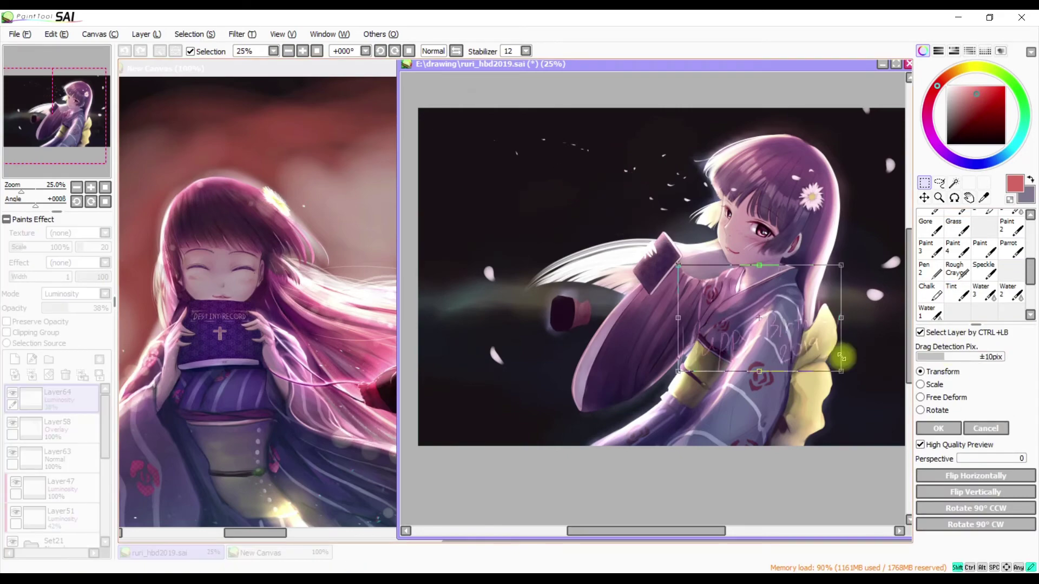
pyautogui.moveTo(840, 357); pyautogui.dragTo(670, 241)
pyautogui.press('Return')
pyautogui.moveTo(68, 308); pyautogui.dragTo(100, 308)
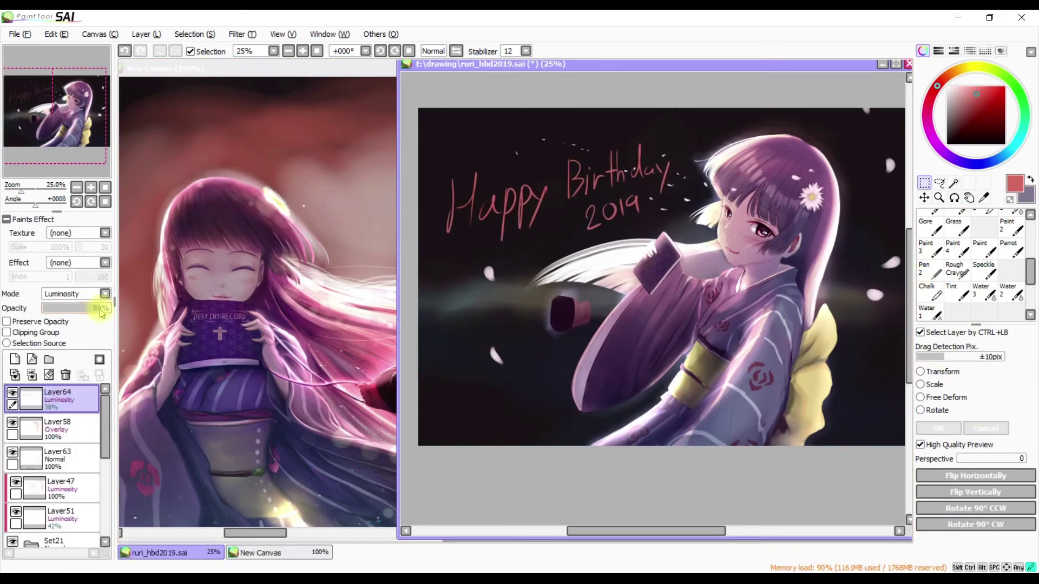
pyautogui.hotkey('ctrl', 't')
pyautogui.moveTo(621, 271); pyautogui.dragTo(649, 219)
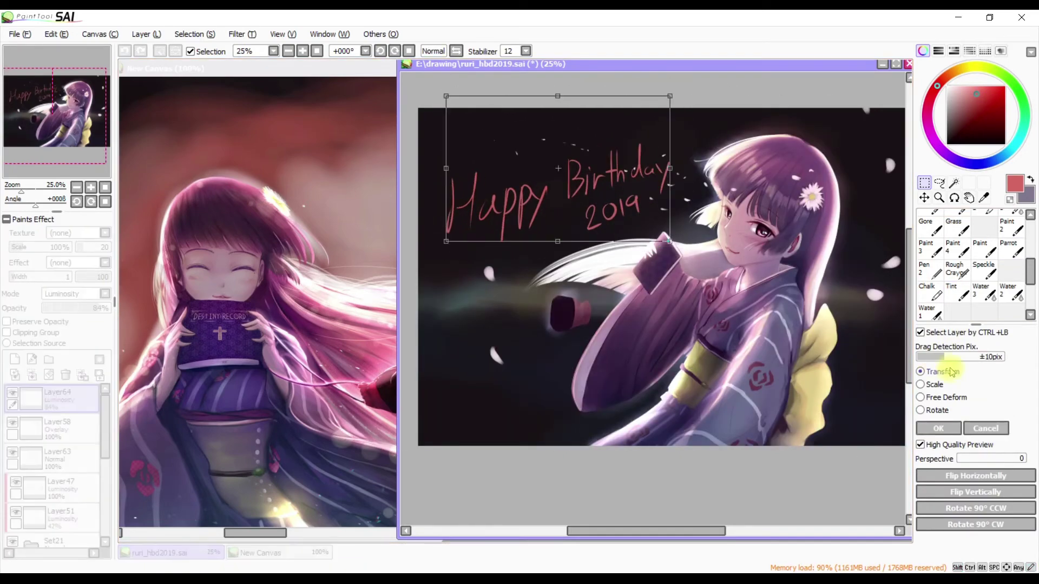
pyautogui.click(939, 428)
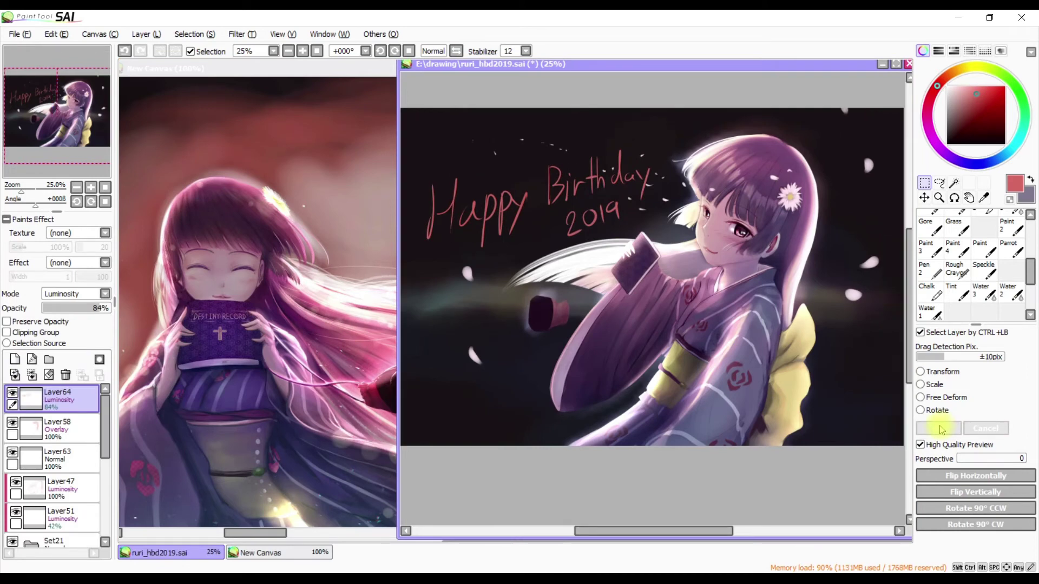
# Put the lettering layer in a new folder, add a clipped Overlay layer above it, and brush pale pink over the greeting
pyautogui.click(49, 360)
pyautogui.click(15, 359)
pyautogui.click(6, 332)
pyautogui.press('b')
pyautogui.press('h')
pyautogui.press('h')
pyautogui.scroll(-3, 101, 293)
pyautogui.press('b')
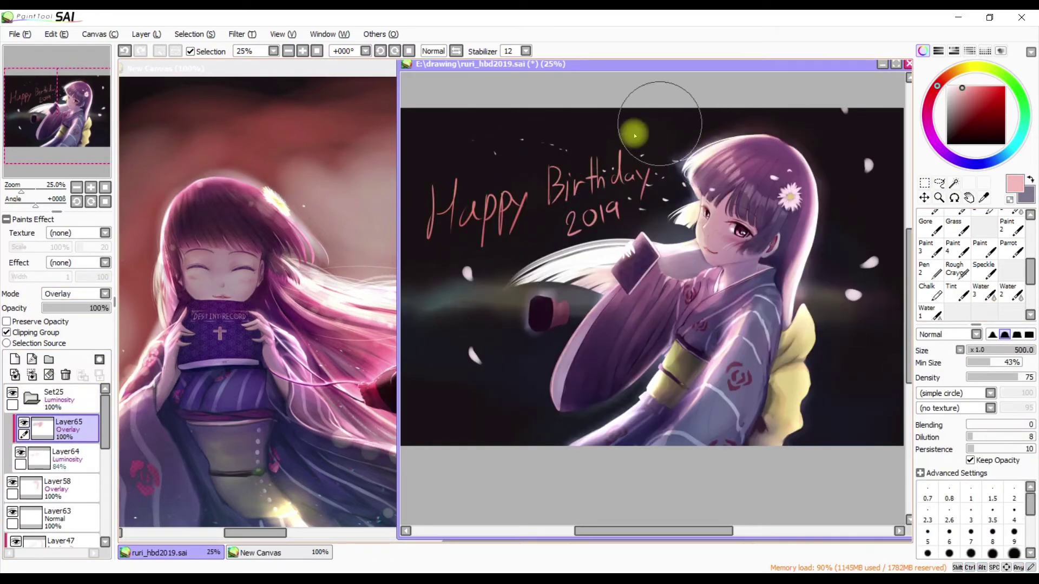
# Add a Luminosity layer above the Overlay layer and paint light pink accents on the letters, using a brush size around 35
pyautogui.hotkey('ctrl', 'shift', 'n')
pyautogui.scroll(1, 737, 105)
pyautogui.keyDown('alt'); pyautogui.click(479, 217); pyautogui.keyUp('alt')
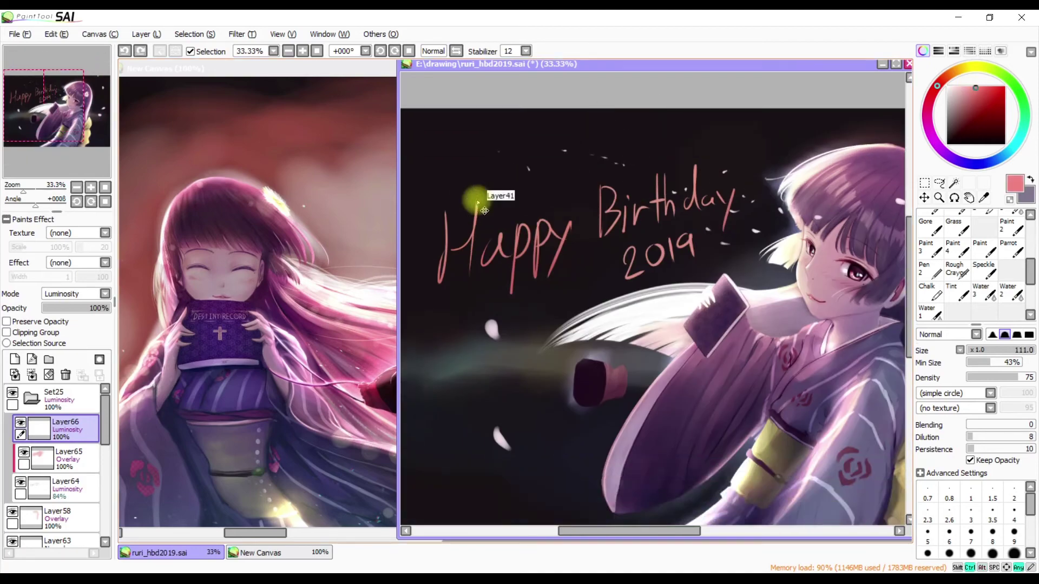
pyautogui.moveTo(689, 223); pyautogui.dragTo(655, 245)
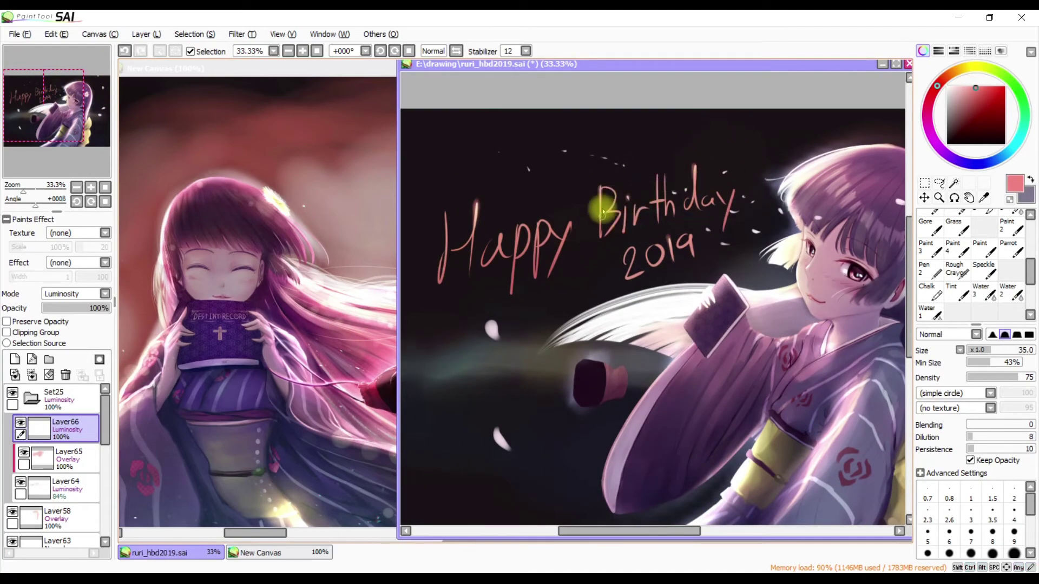
pyautogui.press('h')
pyautogui.press('h')
pyautogui.moveTo(738, 185); pyautogui.dragTo(735, 187)
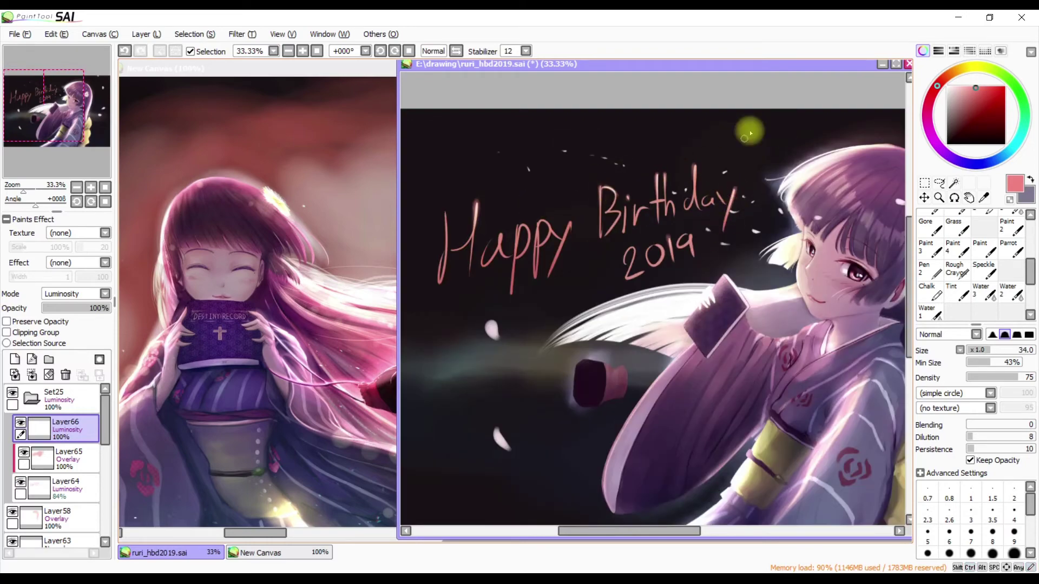
# Brighten more strokes of "Happy", "Birthday" and "2019" in pink, varying the brush size between 44 and about 20
pyautogui.moveTo(559, 225); pyautogui.dragTo(737, 193)
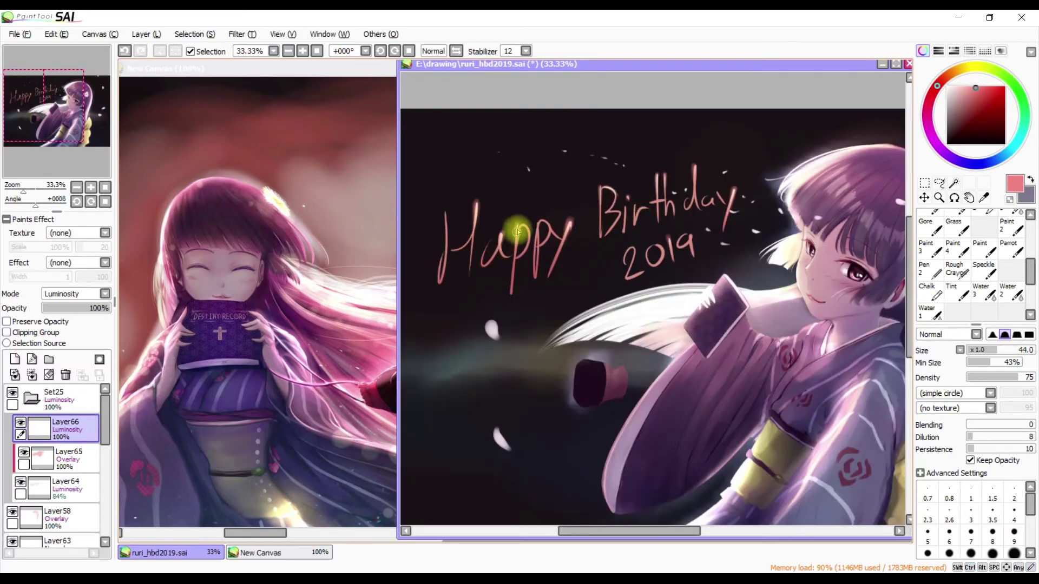
pyautogui.moveTo(666, 228)
pyautogui.mouseDown()
pyautogui.moveTo(628, 250)
pyautogui.moveTo(654, 243)
pyautogui.mouseUp()
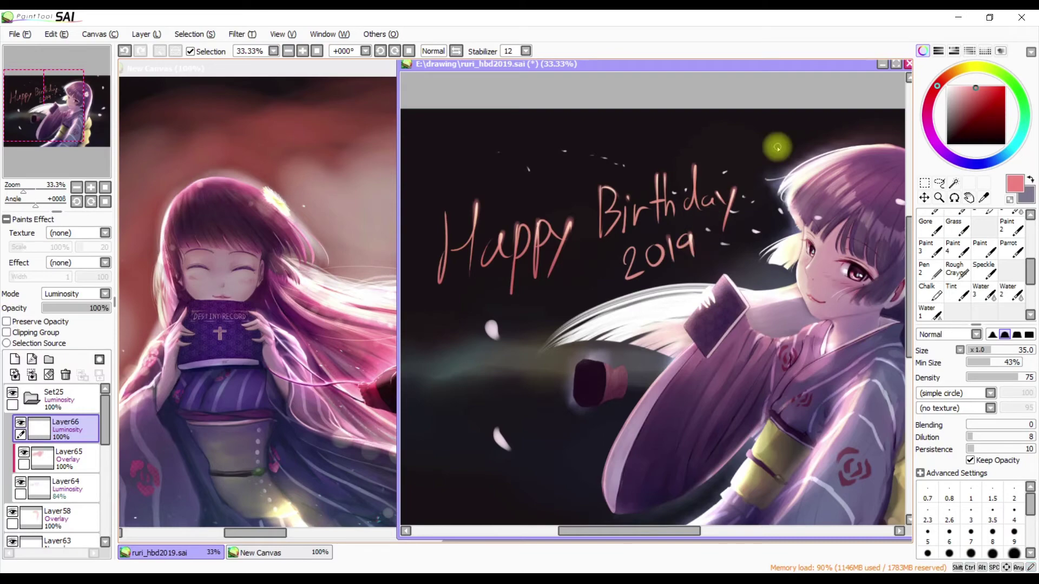
pyautogui.moveTo(447, 212); pyautogui.dragTo(447, 246)
pyautogui.hotkey('ctrl', 'z')
pyautogui.moveTo(609, 185); pyautogui.dragTo(667, 210)
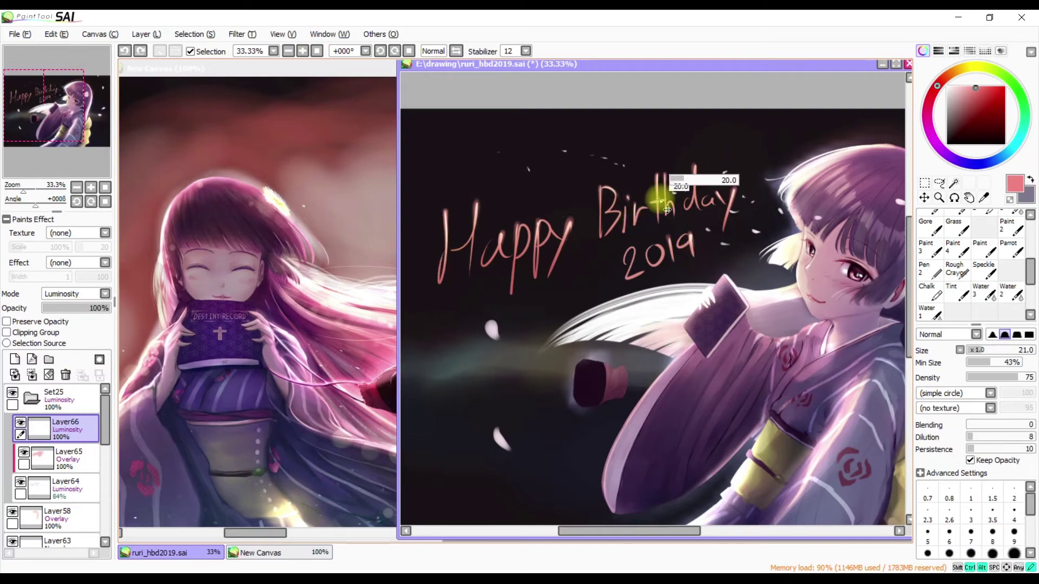
pyautogui.moveTo(665, 246); pyautogui.dragTo(622, 257)
# Add a clipped layer above the lettering folder, set it to Overlay, and brush deep blue over the greeting
pyautogui.scroll(-1, 806, 146)
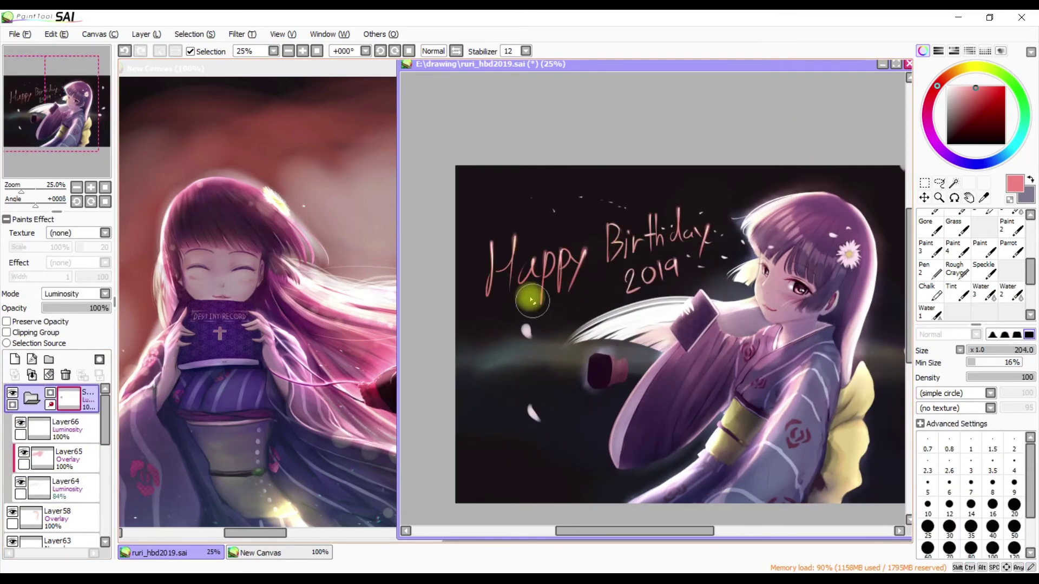
pyautogui.press('h')
pyautogui.press('h')
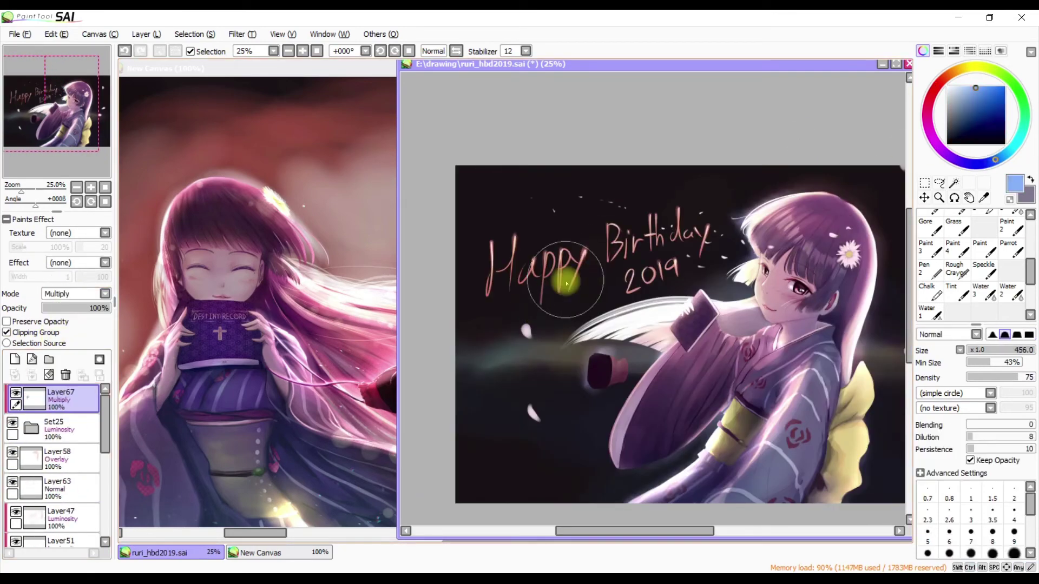
pyautogui.press('Down')
pyautogui.press('Down')
pyautogui.keyDown('alt'); pyautogui.click(693, 258); pyautogui.keyUp('alt')
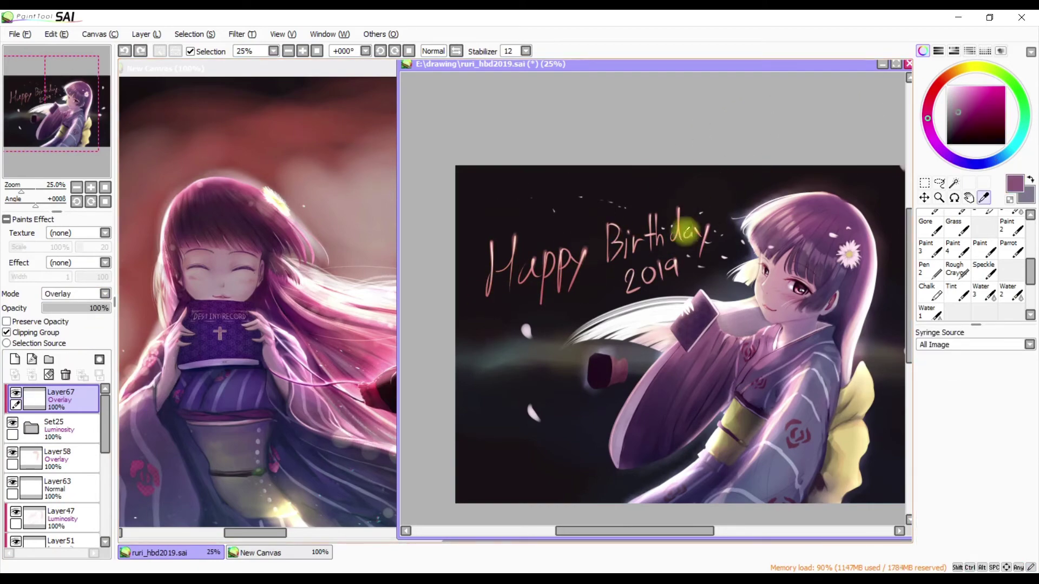
pyautogui.moveTo(754, 199)
pyautogui.mouseDown()
pyautogui.moveTo(682, 275)
pyautogui.moveTo(556, 280)
pyautogui.moveTo(717, 269)
pyautogui.mouseUp()
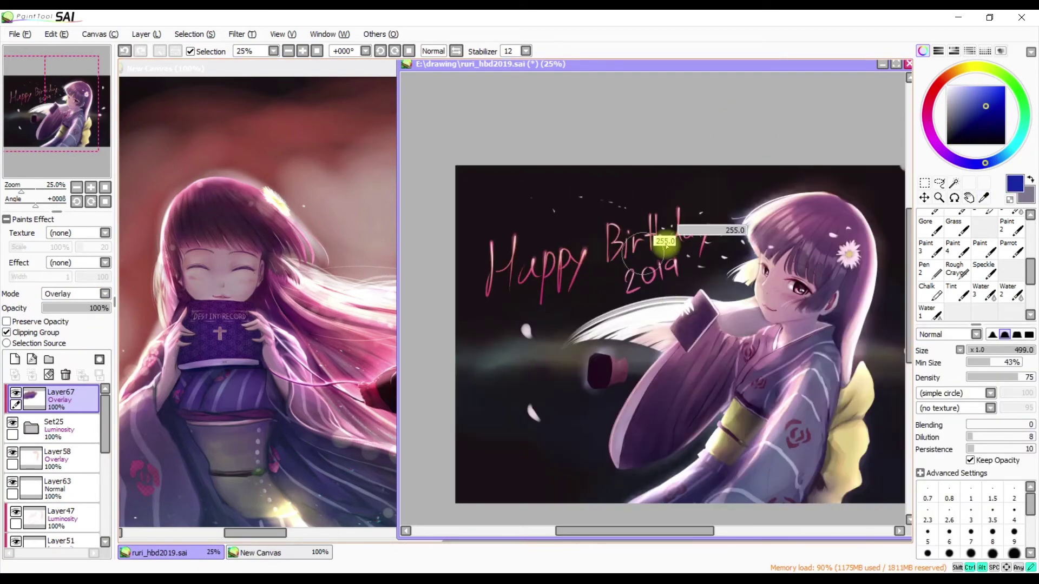
# Soften the blue tint over the greeting with the Eraser at size 500 and density 57
pyautogui.press('e')
pyautogui.moveTo(735, 165); pyautogui.dragTo(670, 181)
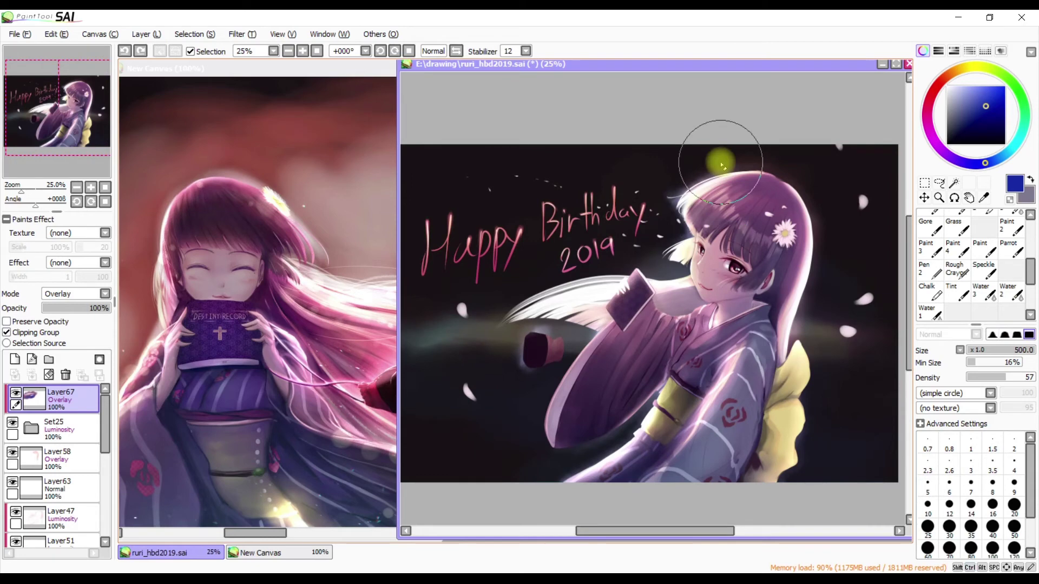
pyautogui.hscroll(-1, 721, 165)
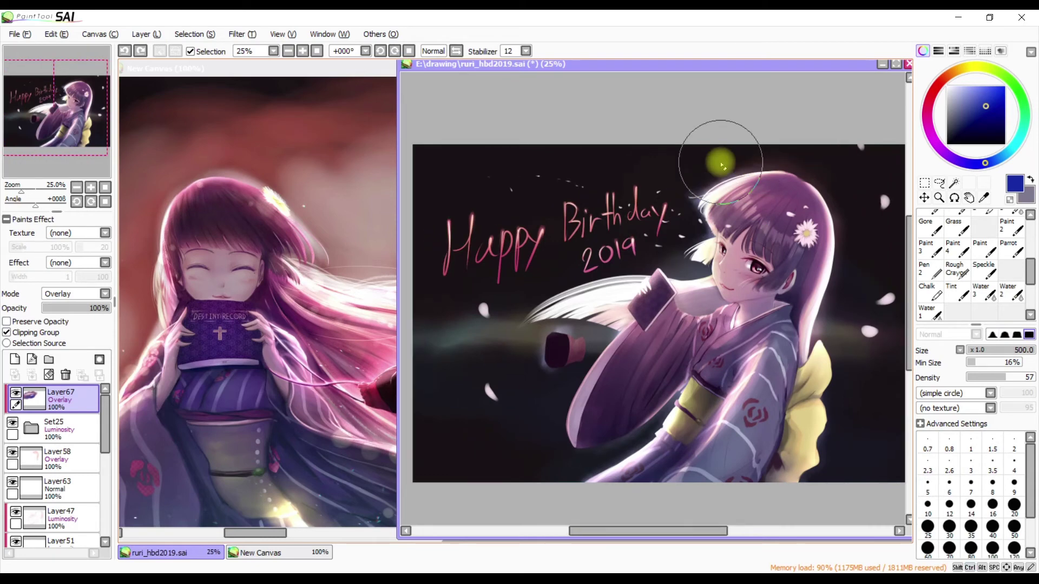
# Open Hue and Saturation for the masked background light-streak layer and set hue to -34 and saturation to +100
pyautogui.scroll(-5, 54, 465)
pyautogui.click(54, 474)
pyautogui.click(243, 34)
pyautogui.click(260, 48)
pyautogui.moveTo(837, 52)
pyautogui.mouseDown()
pyautogui.moveTo(929, 49)
pyautogui.moveTo(830, 62)
pyautogui.mouseUp()
pyautogui.moveTo(767, 74); pyautogui.dragTo(947, 74)
pyautogui.moveTo(830, 53); pyautogui.dragTo(800, 46)
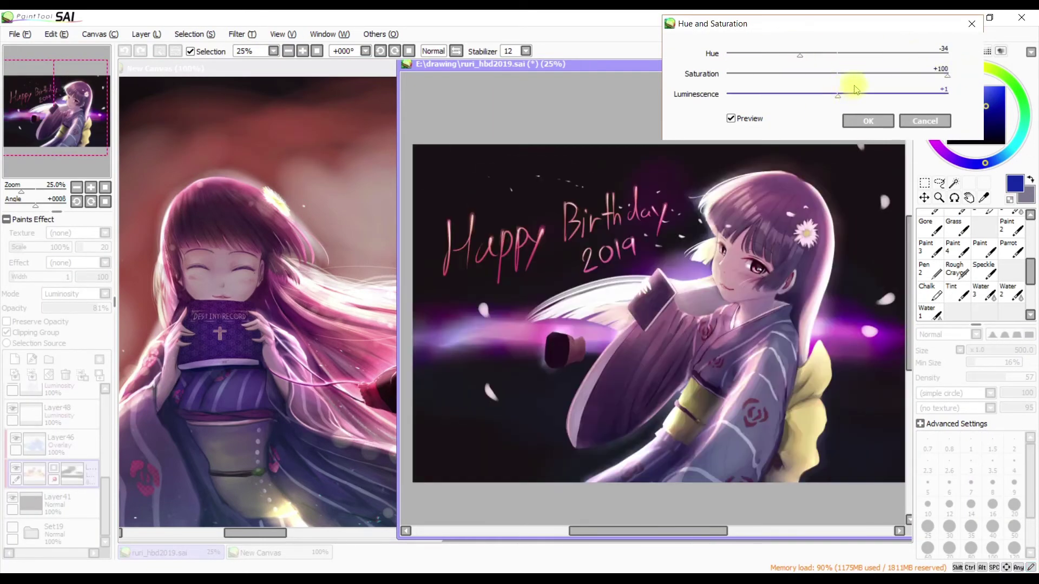
# Tone down the light streak with hue -32, saturation +33 and luminescence -70, and apply the adjustment
pyautogui.moveTo(848, 96); pyautogui.dragTo(774, 94)
pyautogui.moveTo(842, 56); pyautogui.dragTo(807, 54)
pyautogui.moveTo(946, 74); pyautogui.dragTo(891, 74)
pyautogui.moveTo(806, 54); pyautogui.dragTo(805, 54)
pyautogui.moveTo(774, 95); pyautogui.dragTo(749, 94)
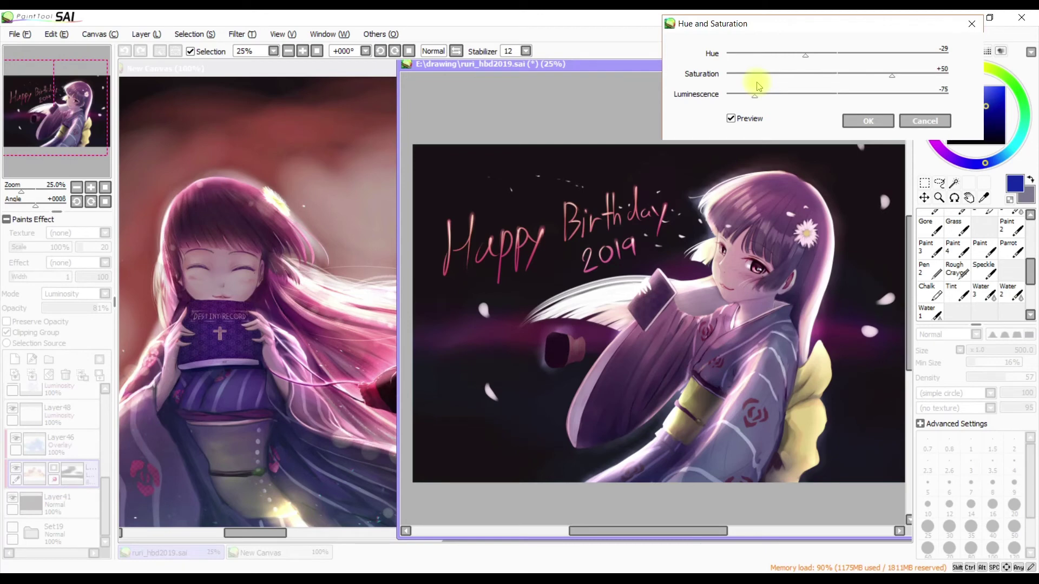
pyautogui.moveTo(754, 94)
pyautogui.mouseDown()
pyautogui.moveTo(922, 85)
pyautogui.moveTo(749, 94)
pyautogui.mouseUp()
pyautogui.moveTo(892, 75)
pyautogui.mouseDown()
pyautogui.moveTo(878, 73)
pyautogui.moveTo(919, 48)
pyautogui.moveTo(880, 68)
pyautogui.mouseUp()
pyautogui.moveTo(805, 53); pyautogui.dragTo(808, 54)
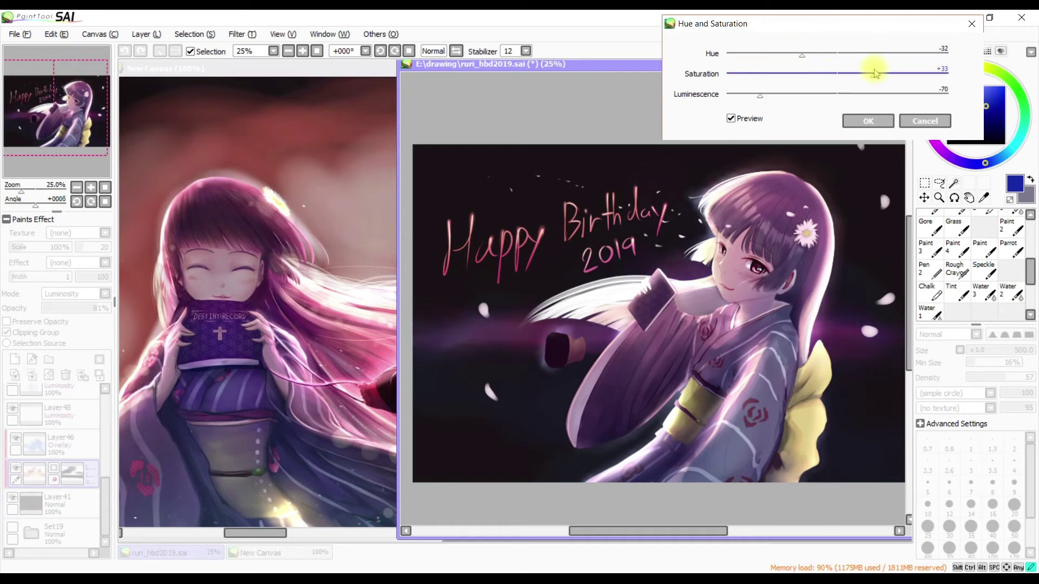
pyautogui.click(866, 120)
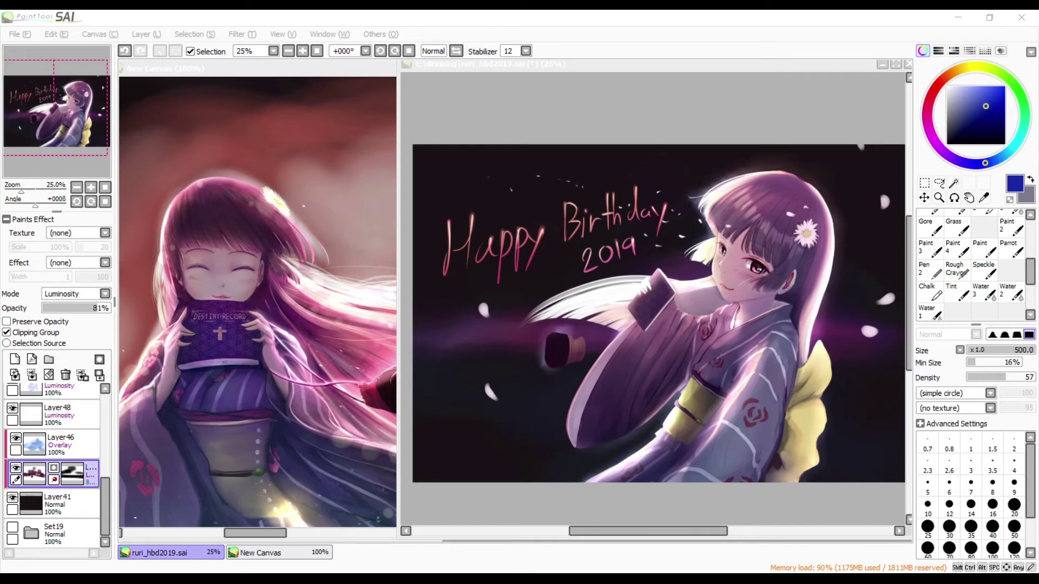
# Select Layer47 and set the Eraser to size 251 with density 28
pyautogui.scroll(-3, 54, 465)
pyautogui.click(61, 449)
pyautogui.scroll(1, 968, 260)
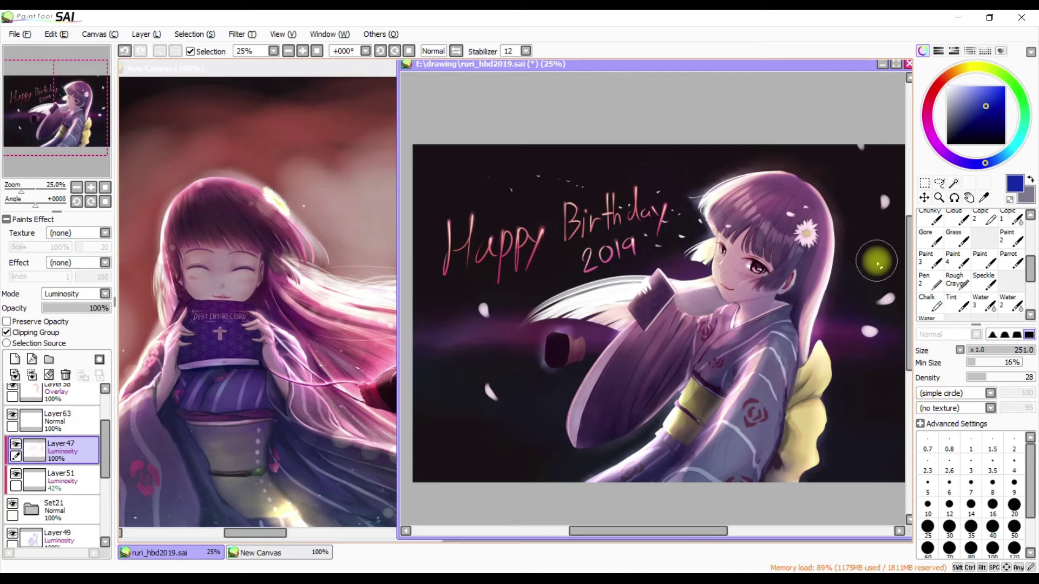
pyautogui.keyDown('ctrl'); pyautogui.keyDown('shift'); pyautogui.click(877, 263); pyautogui.keyUp('shift'); pyautogui.keyUp('ctrl')
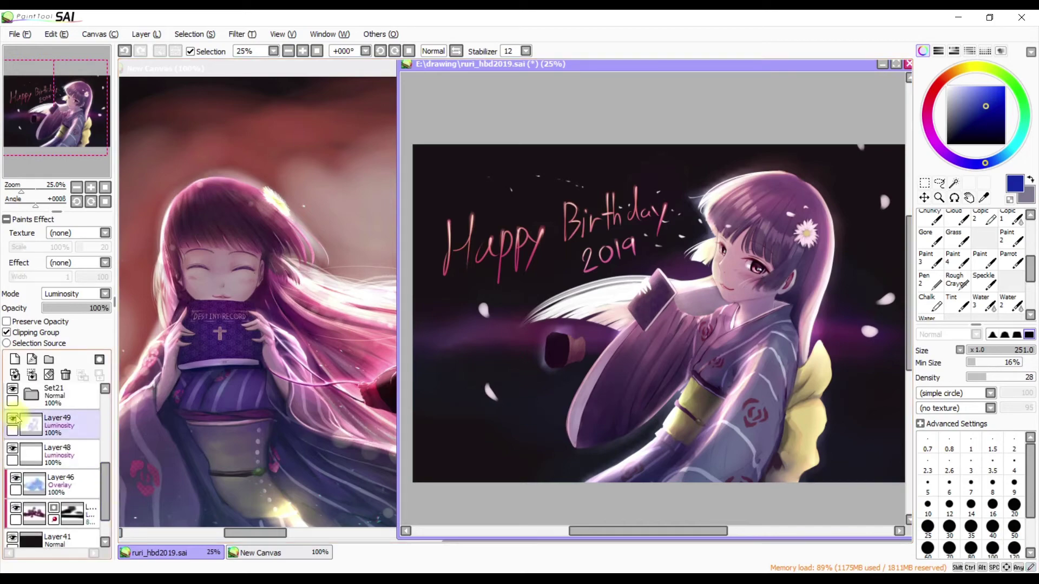
# Sample colours near the raised sleeve and brush softly from the sleeve toward the girl's face
pyautogui.press('b')
pyautogui.press('h')
pyautogui.press('h')
pyautogui.keyDown('alt'); pyautogui.click(591, 292); pyautogui.keyUp('alt')
pyautogui.press('h')
pyautogui.press('h')
pyautogui.keyDown('alt'); pyautogui.click(655, 279); pyautogui.keyUp('alt')
pyautogui.press('h')
pyautogui.press('h')
pyautogui.moveTo(655, 280); pyautogui.dragTo(723, 258)
# Sample a colour beside the girl's long hair and brush softly upward along it with a size 404 brush
pyautogui.press('h')
pyautogui.press('h')
pyautogui.press('h')
pyautogui.press('h')
pyautogui.press('h')
pyautogui.press('h')
pyautogui.press('h')
pyautogui.press('h')
pyautogui.keyDown('alt'); pyautogui.click(820, 285); pyautogui.keyUp('alt')
pyautogui.moveTo(812, 282)
pyautogui.mouseDown()
pyautogui.moveTo(833, 303)
pyautogui.moveTo(809, 232)
pyautogui.mouseUp()
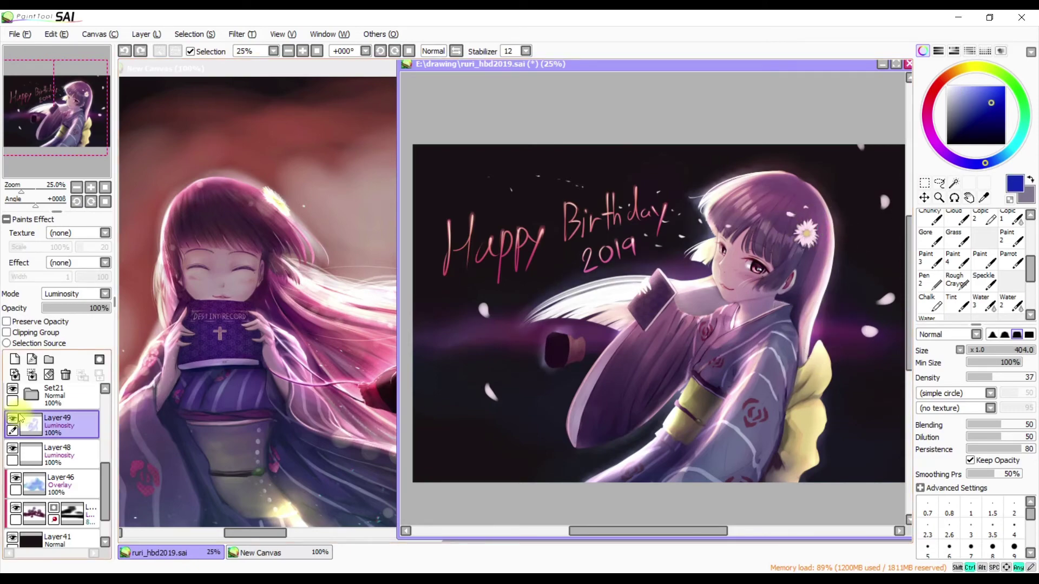
# Move Layer49 down the layer stack, below Layer48 and Layer46 and directly above the light-streak layer
pyautogui.moveTo(22, 419); pyautogui.dragTo(60, 476)
pyautogui.moveTo(60, 425); pyautogui.dragTo(60, 460)
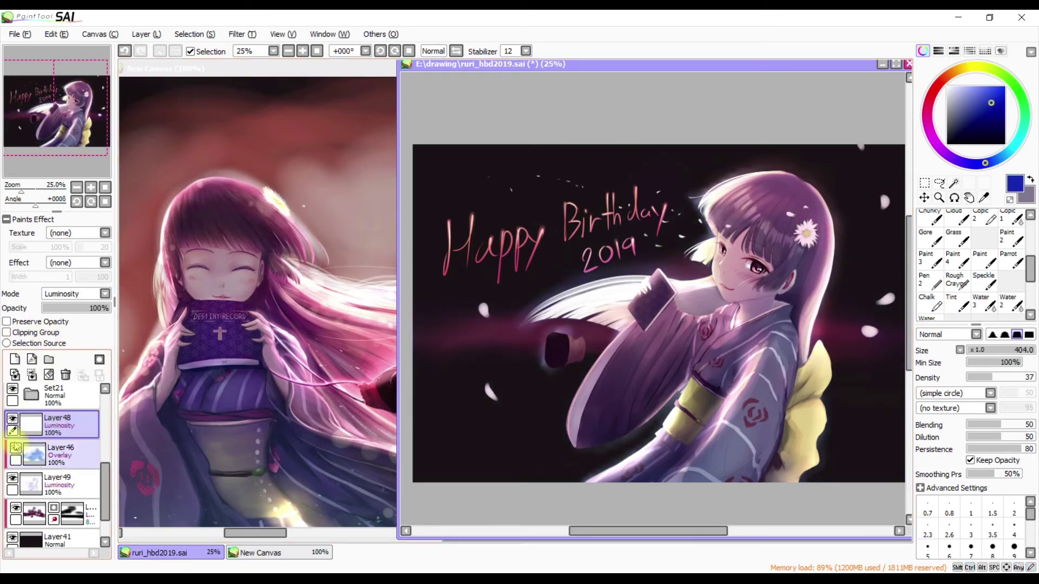
# Clip Layer49 to the layer below and shift the hue of the glow with a Hue and Saturation adjustment
pyautogui.click(42, 332)
pyautogui.hotkey('ctrl', 'u')
pyautogui.press('h')
pyautogui.moveTo(837, 52); pyautogui.dragTo(866, 54)
pyautogui.press('h')
pyautogui.click(867, 121)
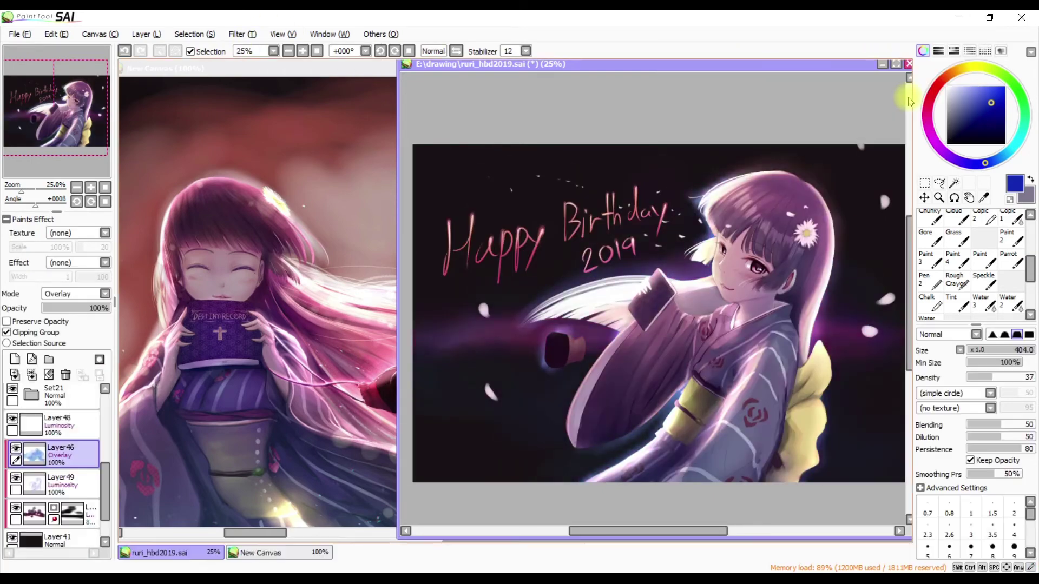
# Try brushing a pale yellow glow along the girl's silhouette on Layer46 with a size 500 brush
pyautogui.press('v')
pyautogui.press('h')
pyautogui.press('h')
pyautogui.hotkey('ctrl', 'z')
pyautogui.press('h')
pyautogui.press('h')
pyautogui.keyDown('alt'); pyautogui.click(815, 419); pyautogui.keyUp('alt')
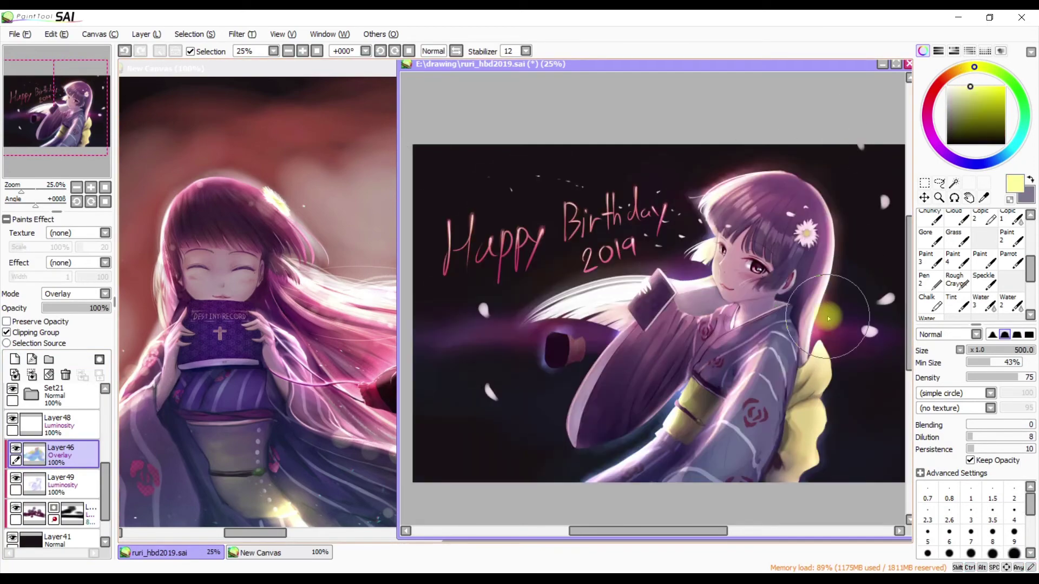
pyautogui.press('h')
pyautogui.press('h')
# Try brushing a soft peach glow over the girl's hair and face on Layer46 at size 500
pyautogui.click(782, 234)
pyautogui.hotkey('ctrl', 'z')
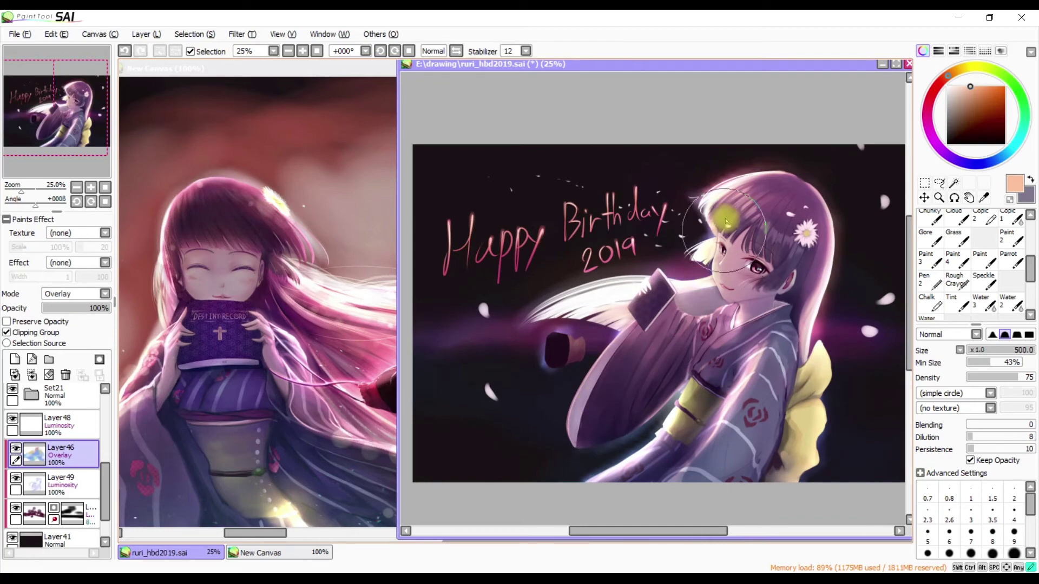
pyautogui.click(850, 172)
pyautogui.hotkey('ctrl', 'z')
pyautogui.click(802, 215)
pyautogui.press('h')
pyautogui.press('h')
pyautogui.hotkey('ctrl', 'z')
pyautogui.press('h')
pyautogui.press('h')
# Select the Overlay layer Layer58, sample the obi's yellow and brush it softly over the front of the obi
pyautogui.scroll(3, 54, 465)
pyautogui.click(25, 451)
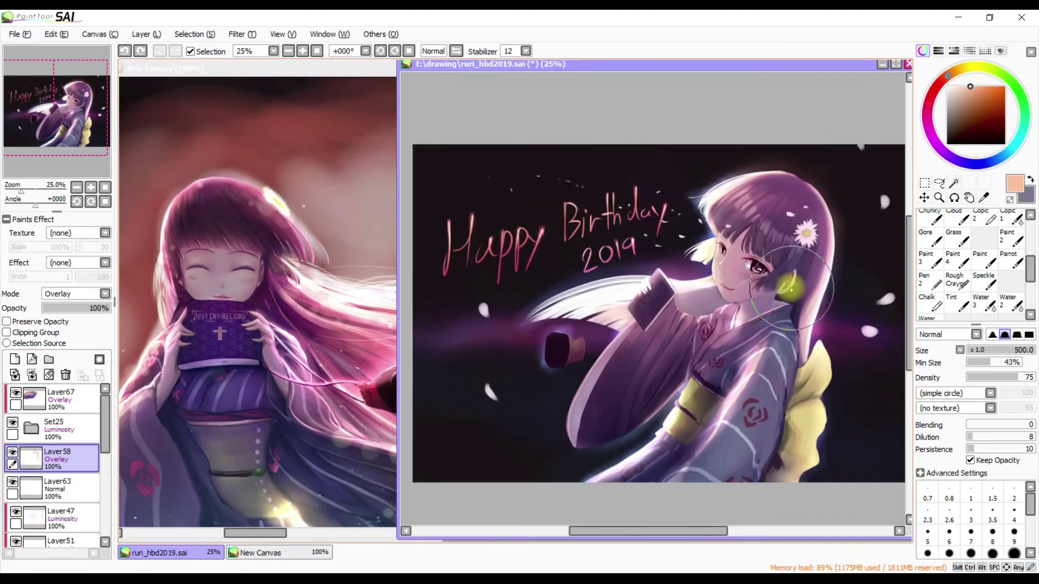
pyautogui.keyDown('alt'); pyautogui.click(690, 399); pyautogui.keyUp('alt')
pyautogui.moveTo(690, 399); pyautogui.dragTo(678, 400)
pyautogui.press('h')
pyautogui.press('h')
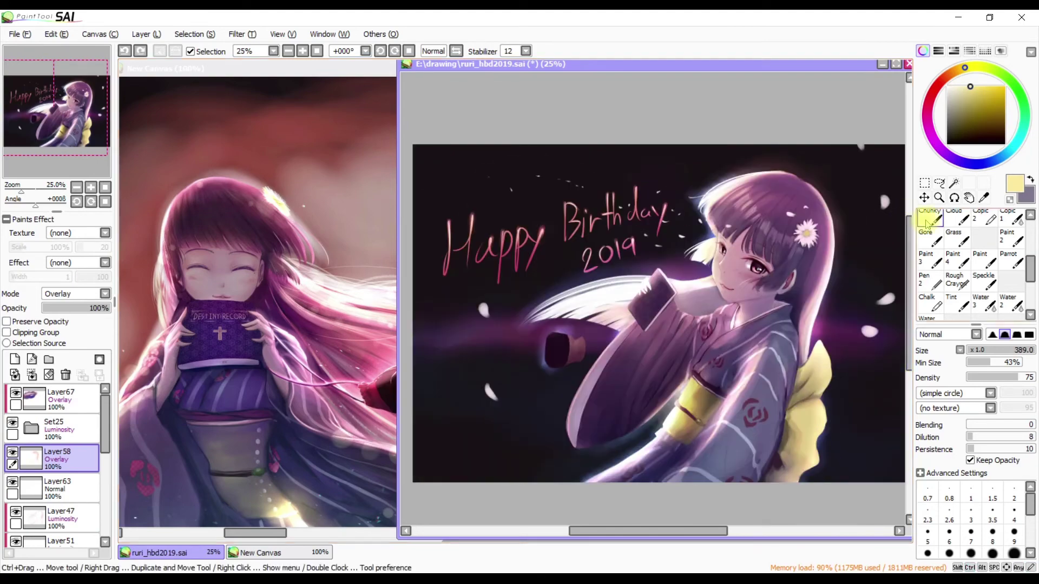
# Brush a stronger yellow over the large bow and over the hair flower's centre, using size 139 for the flower
pyautogui.keyDown('alt'); pyautogui.click(800, 460); pyautogui.keyUp('alt')
pyautogui.click(808, 227)
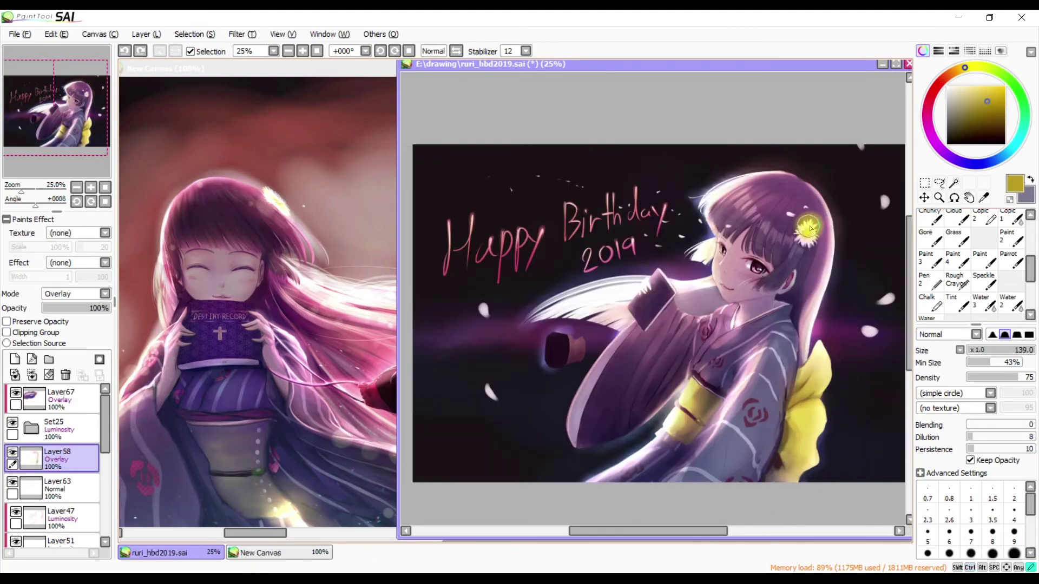
pyautogui.moveTo(828, 364); pyautogui.dragTo(865, 364)
pyautogui.press('h')
pyautogui.press('h')
# Sample the bow's yellow and deepen the bow and obi with soft strokes at sizes 500 and 315
pyautogui.keyDown('alt'); pyautogui.click(815, 393); pyautogui.keyUp('alt')
pyautogui.press('h')
pyautogui.press('h')
pyautogui.press('h')
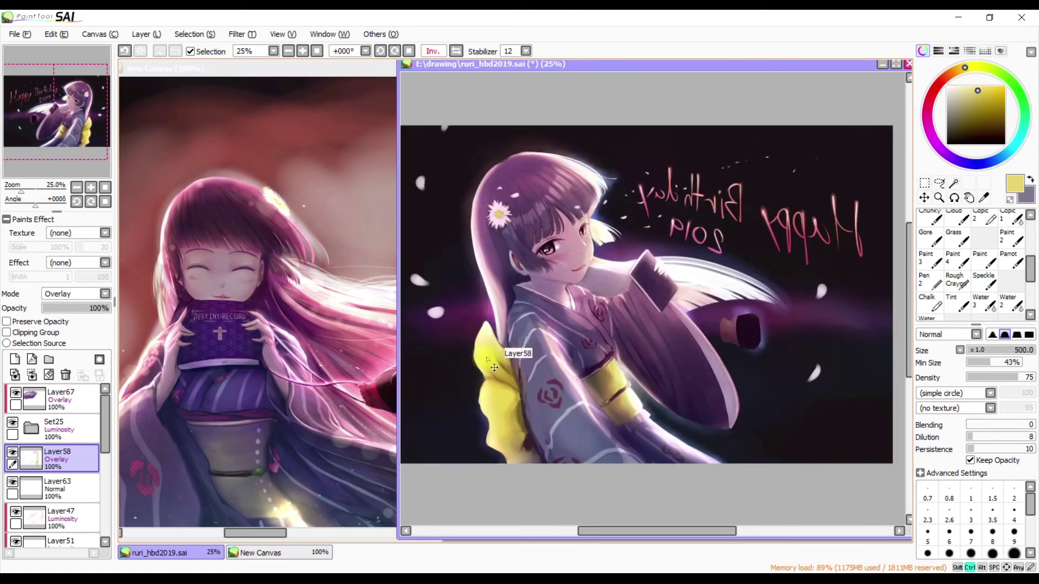
pyautogui.press('h')
pyautogui.press('h')
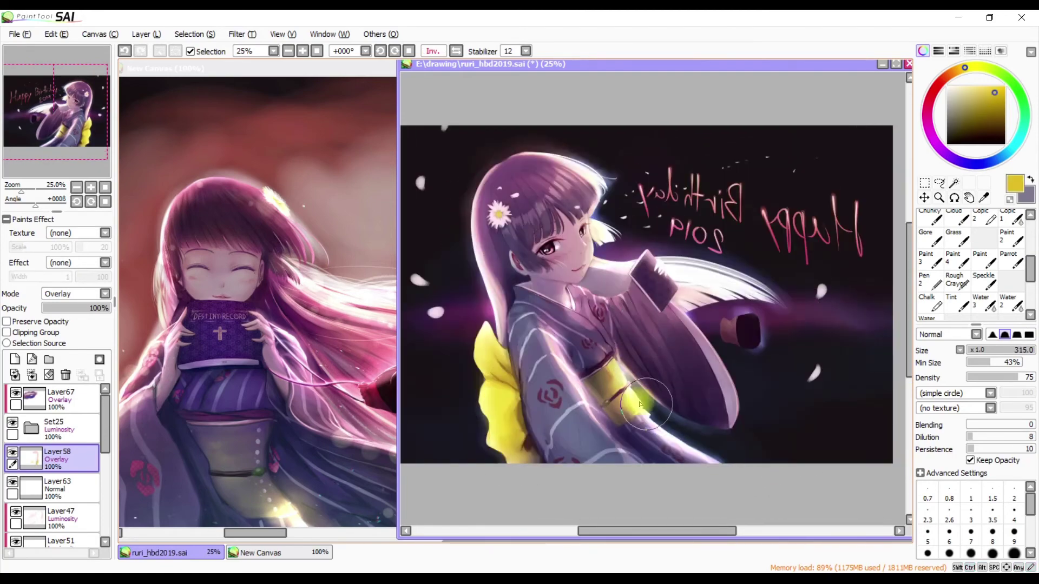
pyautogui.press('h')
# Choose a pinkish red and brush it over the obi's cord and upper edge at size 125
pyautogui.keyDown('alt'); pyautogui.click(841, 284); pyautogui.keyUp('alt')
pyautogui.press('h')
pyautogui.press('h')
pyautogui.keyDown('alt'); pyautogui.click(757, 265); pyautogui.keyUp('alt')
pyautogui.press('h')
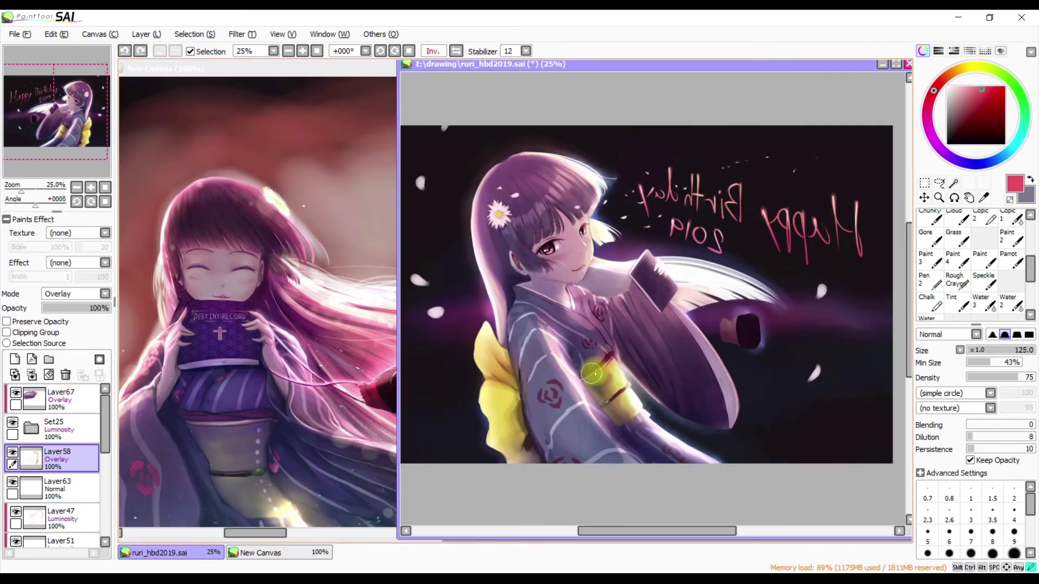
pyautogui.press('h')
# Pick green tones and brush soft overlay colour on Layer58 at sizes 246 and 475
pyautogui.scroll(2, 595, 373)
pyautogui.keyDown('alt'); pyautogui.click(703, 330); pyautogui.keyUp('alt')
pyautogui.scroll(-1, 703, 335)
pyautogui.press('h')
pyautogui.press('h')
pyautogui.keyDown('alt'); pyautogui.click(881, 352); pyautogui.keyUp('alt')
pyautogui.press('h')
pyautogui.scroll(-1, 882, 352)
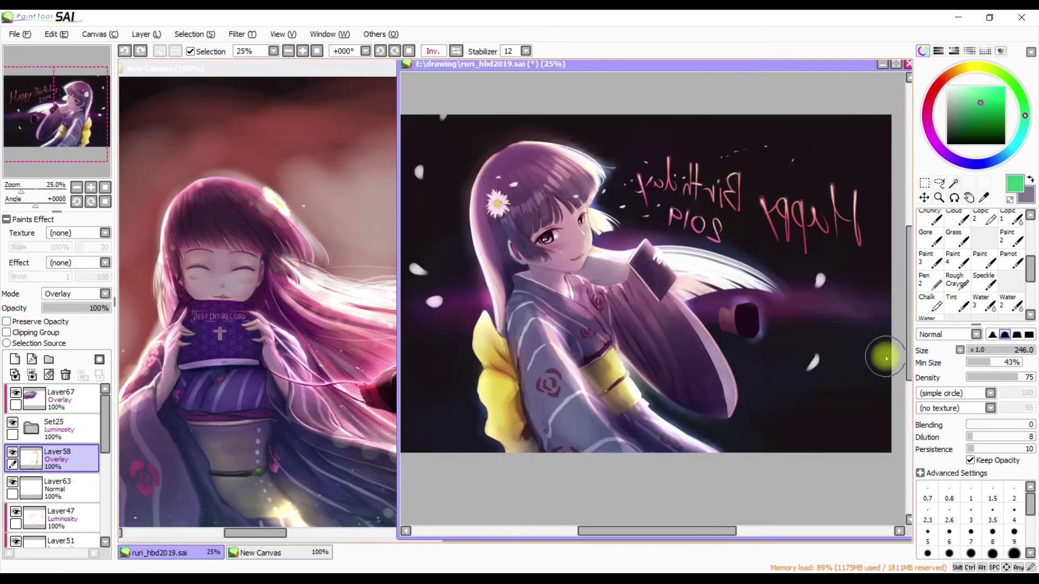
pyautogui.press('h')
pyautogui.keyDown('alt'); pyautogui.click(572, 376); pyautogui.keyUp('alt')
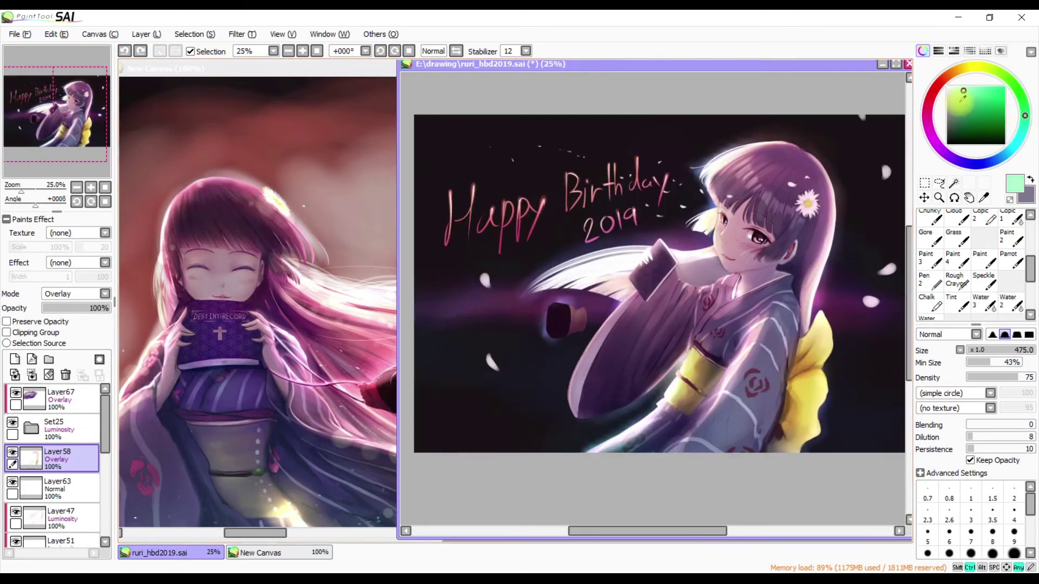
# Add the new layer Layer68 above Set1(2) as a clipping layer and pick the Chunky brush
pyautogui.scroll(-1, 798, 393)
pyautogui.scroll(1, 798, 394)
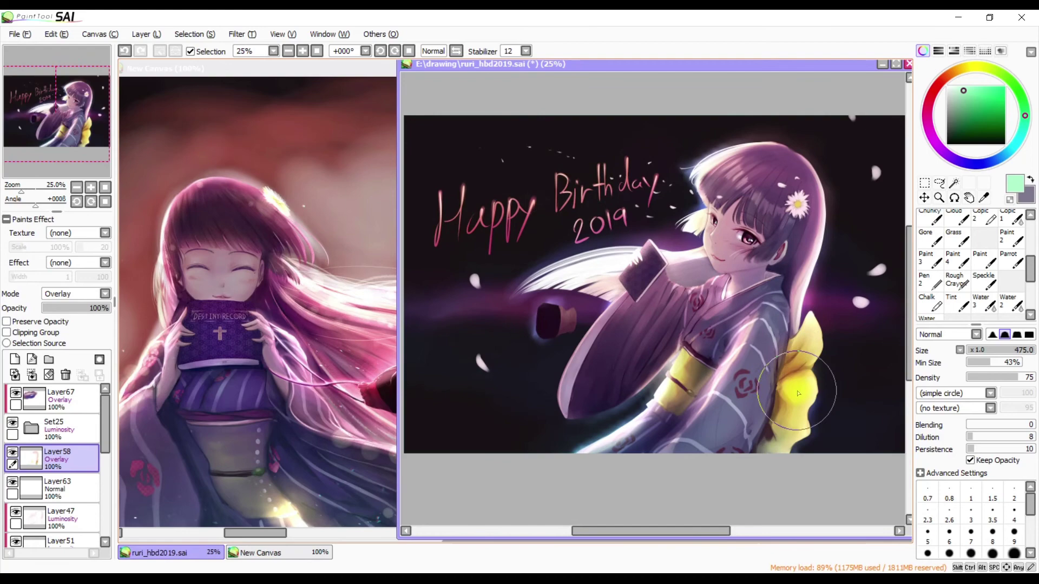
pyautogui.click(15, 359)
pyautogui.click(6, 332)
pyautogui.scroll(2, 660, 286)
pyautogui.scroll(-1, 1031, 282)
pyautogui.press('b')
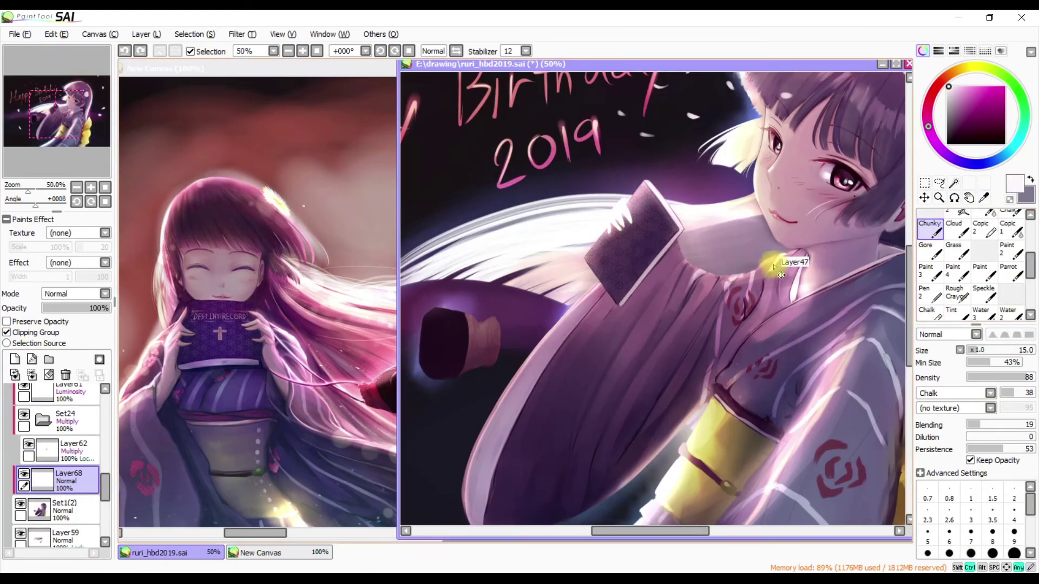
# Try drawing long white stripes down the raised sleeve on Layer68 with the Pen at sizes 24 and 27
pyautogui.scroll(-2, 719, 193)
pyautogui.press(']')
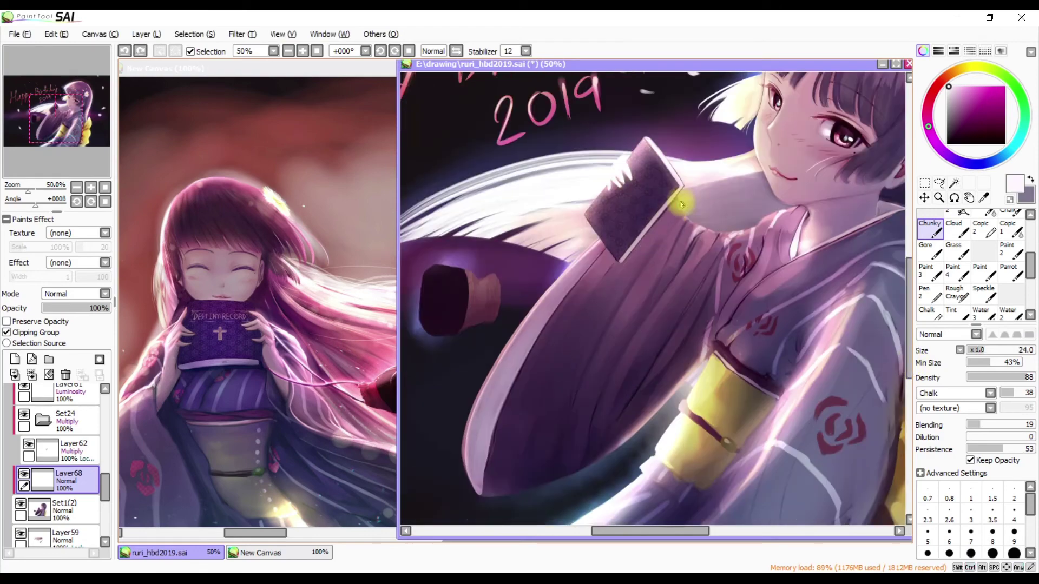
pyautogui.press('n')
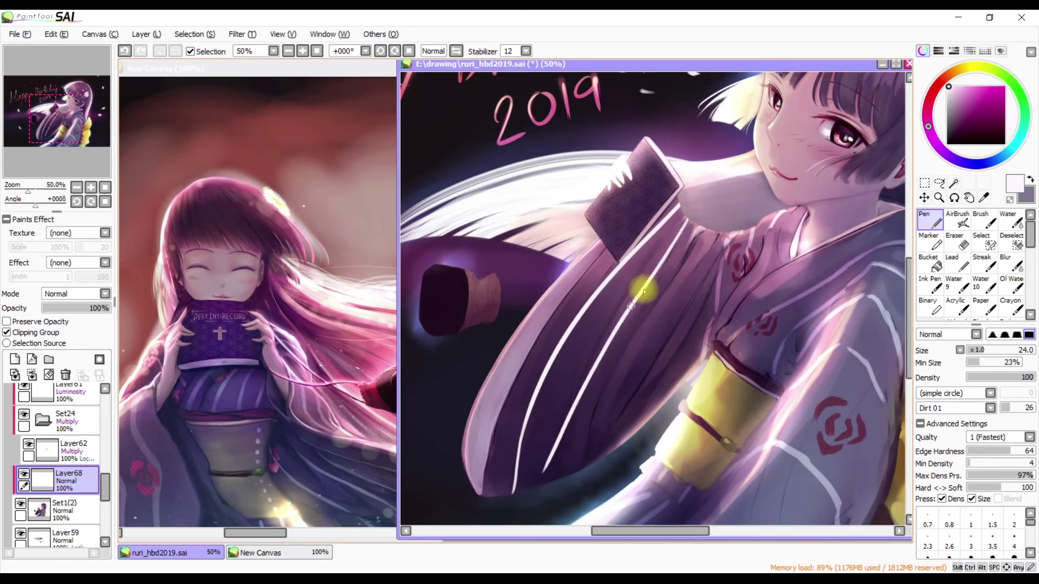
pyautogui.press('-')
pyautogui.moveTo(532, 433); pyautogui.dragTo(544, 466)
pyautogui.scroll(1, 544, 465)
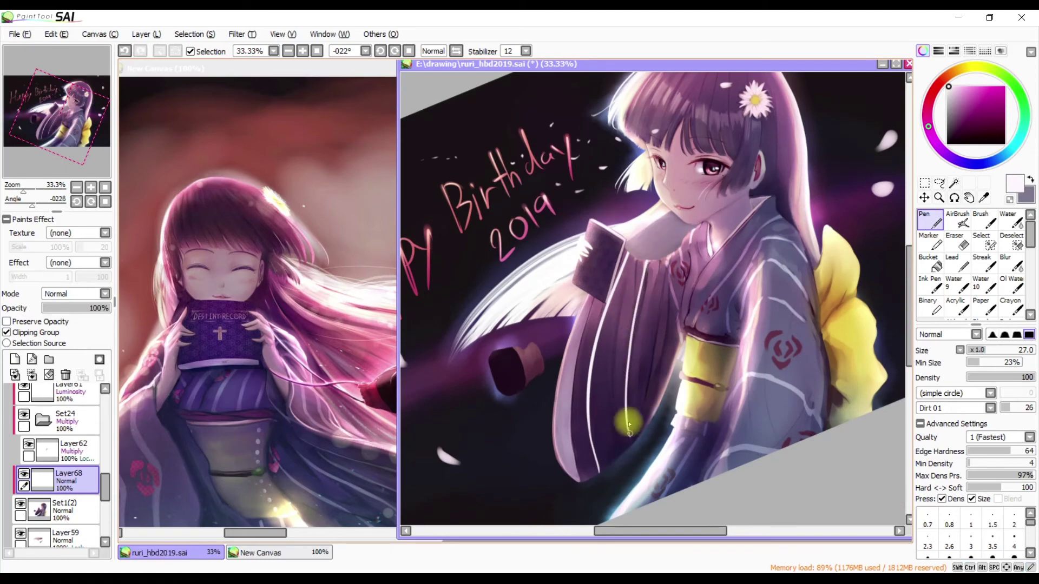
pyautogui.moveTo(660, 289); pyautogui.dragTo(654, 403)
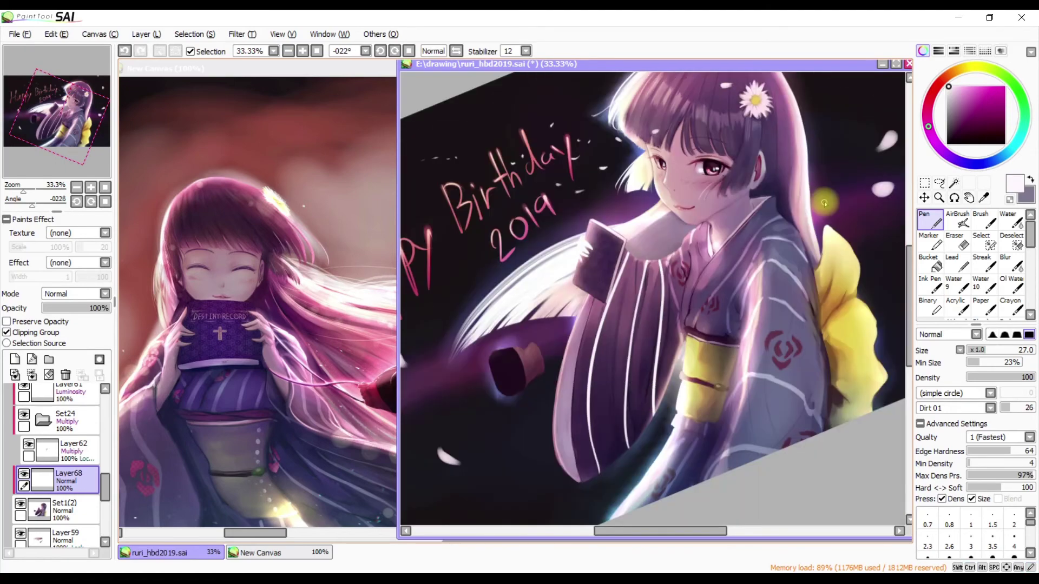
# Try drawing curved white stripes across the lowered sleeve with the Pen at size 30
pyautogui.press(']')
pyautogui.moveTo(748, 380); pyautogui.dragTo(768, 294)
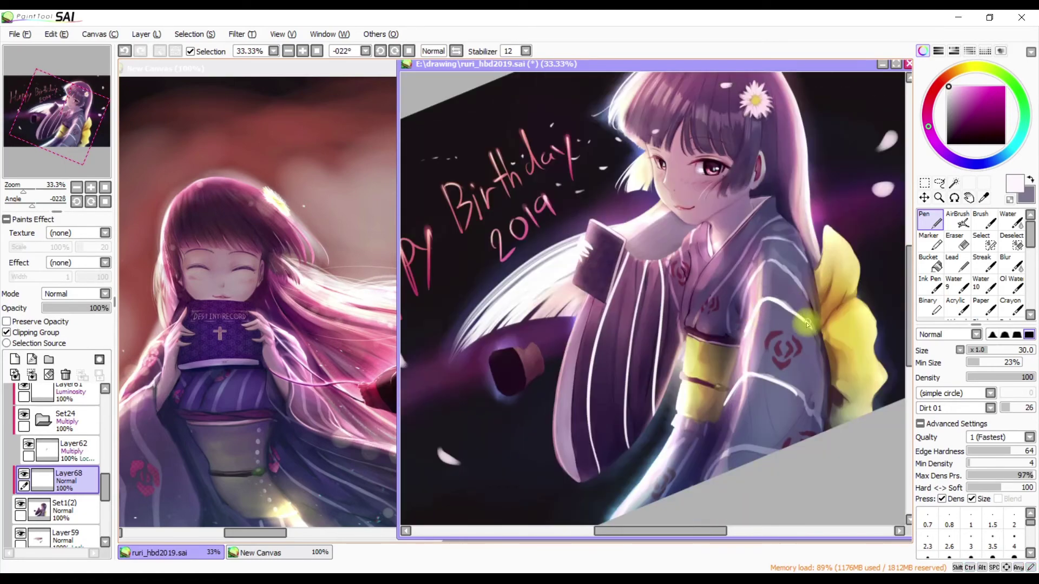
pyautogui.press('h')
pyautogui.press('h')
pyautogui.hotkey('ctrl', 'z')
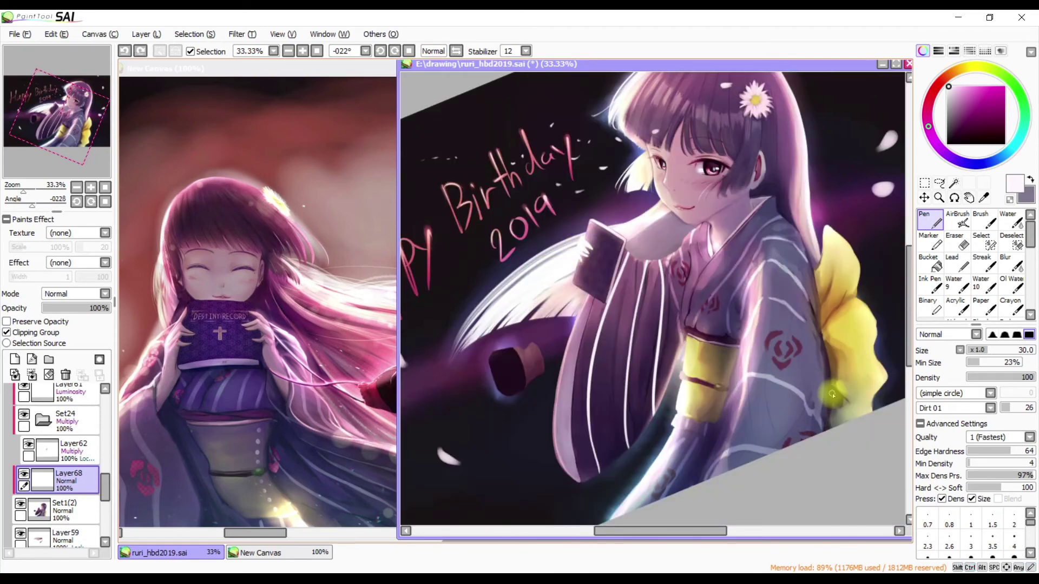
# Select the Set1(2) layer and blend out the light stripe at the kimono's shoulder with the Water tool at size 46
pyautogui.keyDown('ctrl'); pyautogui.click(839, 405); pyautogui.keyUp('ctrl')
pyautogui.keyDown('alt'); pyautogui.click(782, 264); pyautogui.keyUp('alt')
pyautogui.press('w')
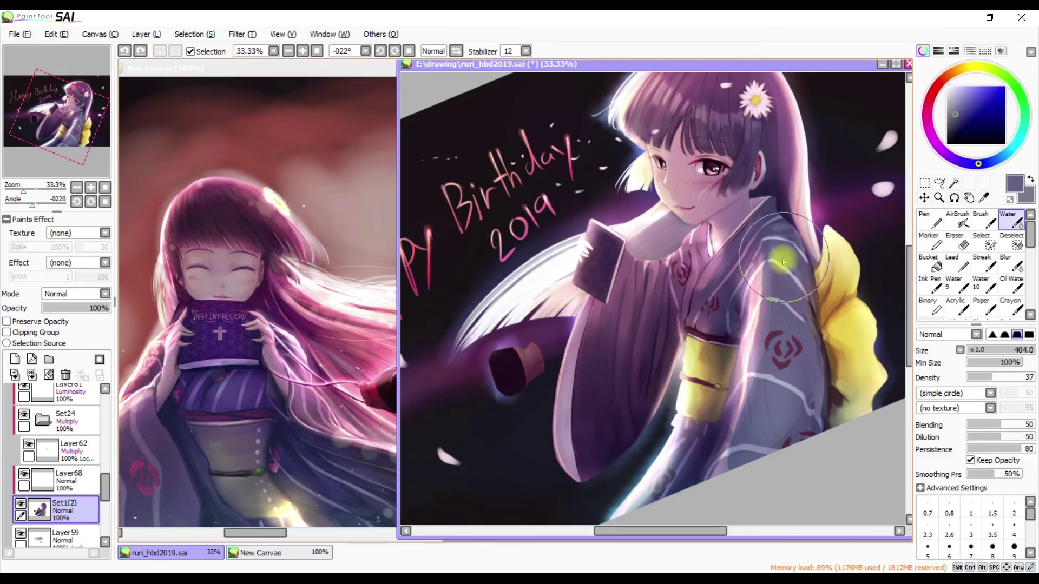
pyautogui.keyDown('alt'); pyautogui.click(755, 274); pyautogui.keyUp('alt')
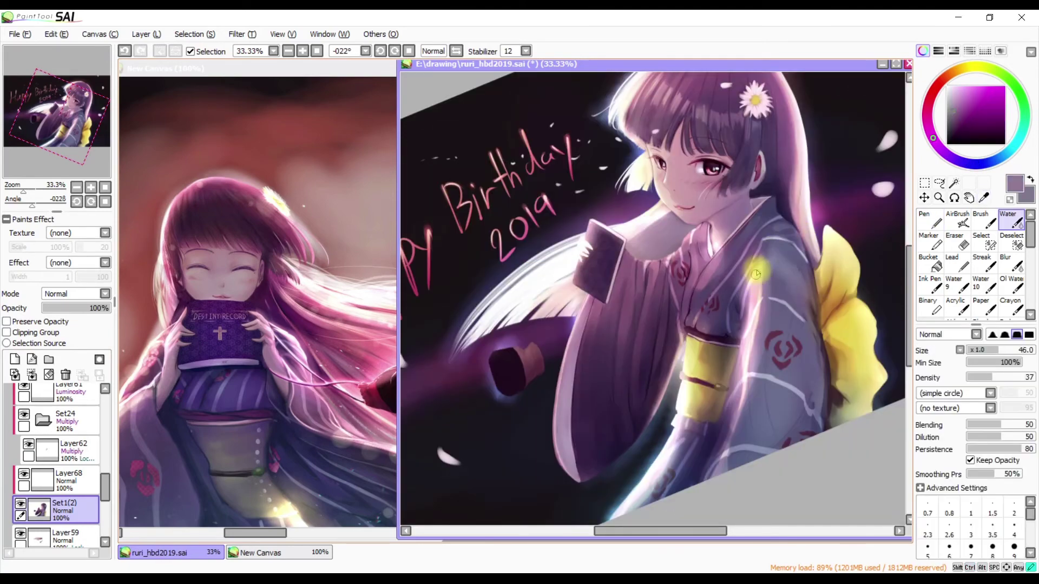
pyautogui.keyDown('alt'); pyautogui.click(747, 307); pyautogui.keyUp('alt')
pyautogui.moveTo(746, 308); pyautogui.dragTo(771, 309)
# Cover the remaining shoulder stripes with the Pen at size 90 and blend the area with Water at size 47
pyautogui.keyDown('alt'); pyautogui.click(784, 242); pyautogui.keyUp('alt')
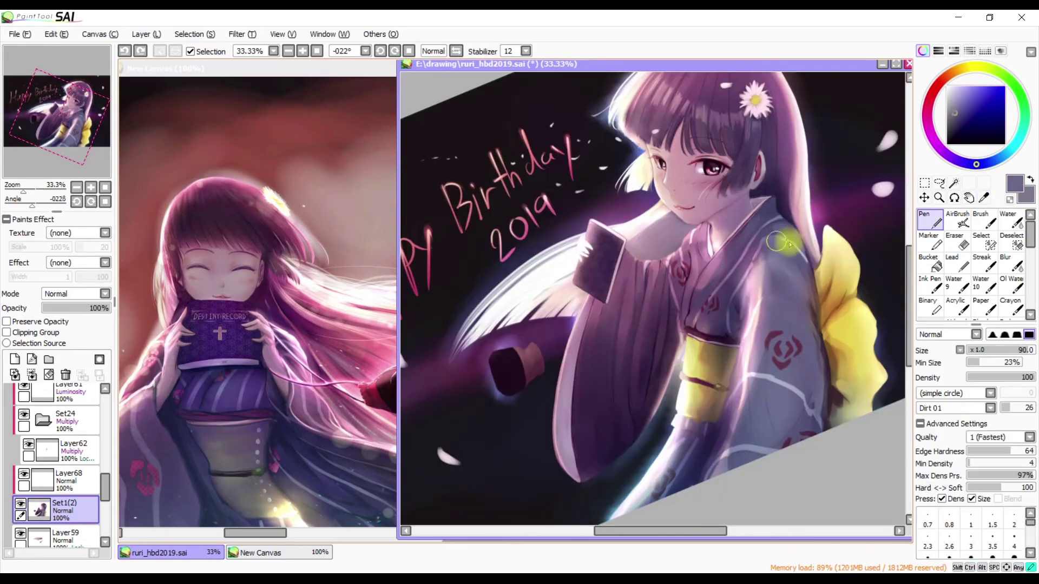
pyautogui.moveTo(784, 241); pyautogui.dragTo(788, 241)
pyautogui.keyDown('alt'); pyautogui.click(753, 287); pyautogui.keyUp('alt')
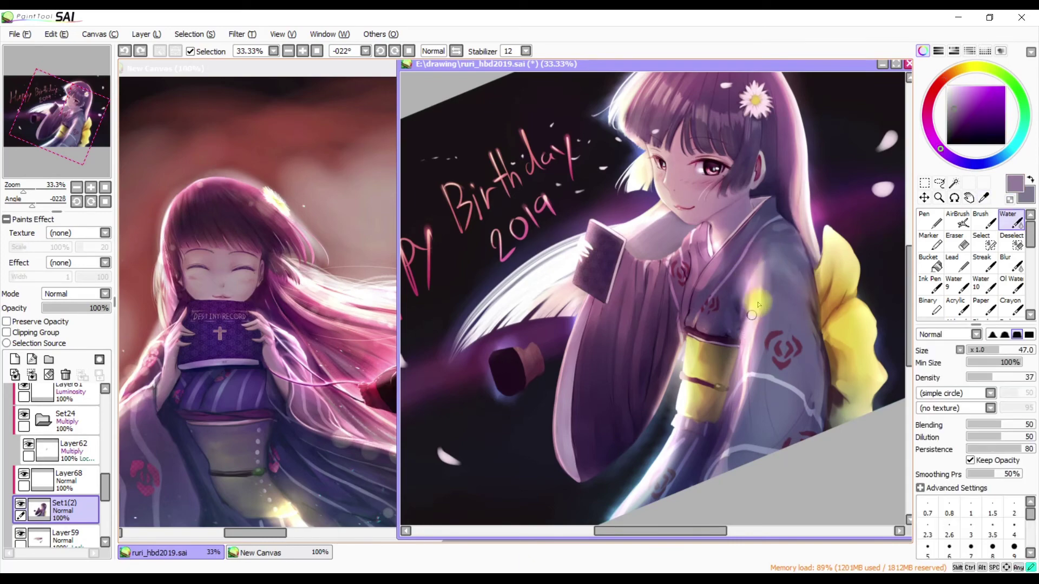
pyautogui.press('n')
pyautogui.press('c')
# Paint out the rose patterns and stripes on the lowered sleeve and chest using sampled kimono colours, and blend them smoothly
pyautogui.keyDown('alt'); pyautogui.click(817, 413); pyautogui.keyUp('alt')
pyautogui.press('h')
pyautogui.press('h')
pyautogui.keyDown('alt'); pyautogui.click(727, 421); pyautogui.keyUp('alt')
pyautogui.press('n')
pyautogui.press('c')
pyautogui.keyDown('alt'); pyautogui.click(725, 293); pyautogui.keyUp('alt')
pyautogui.press('n')
pyautogui.press('c')
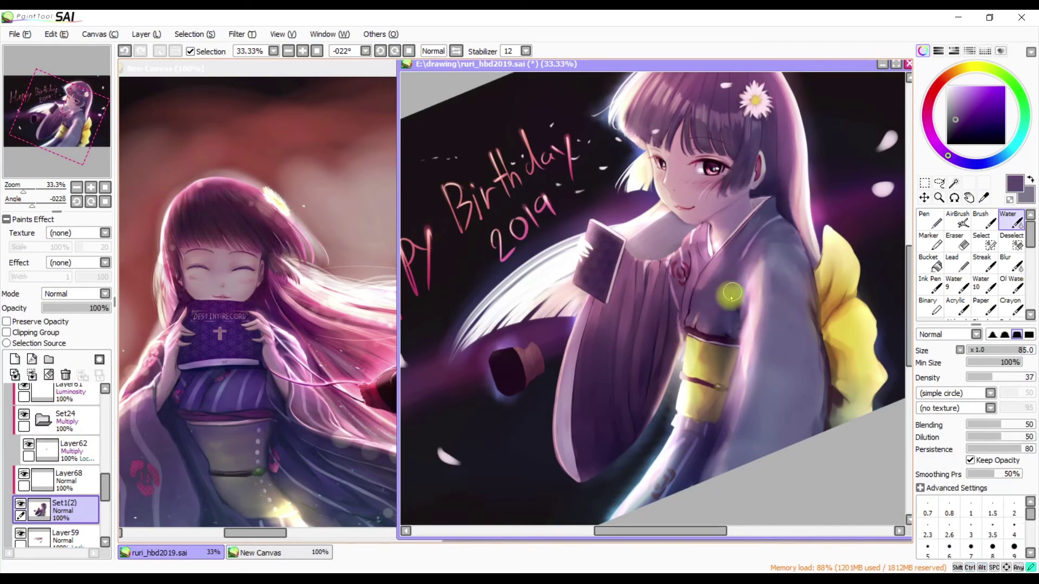
# Sample colours around the collar and paint over the shoulder marks and the rose on the lapel
pyautogui.keyDown('alt'); pyautogui.click(744, 250); pyautogui.keyUp('alt')
pyautogui.press('n')
pyautogui.press('h')
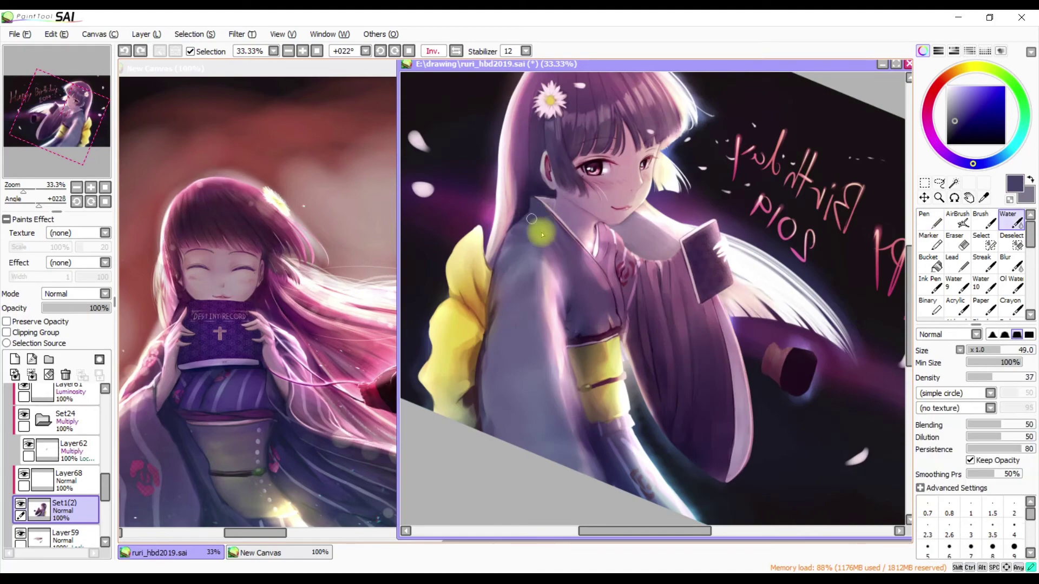
pyautogui.press('h')
pyautogui.keyDown('alt'); pyautogui.click(688, 250); pyautogui.keyUp('alt')
pyautogui.press('c')
pyautogui.press('n')
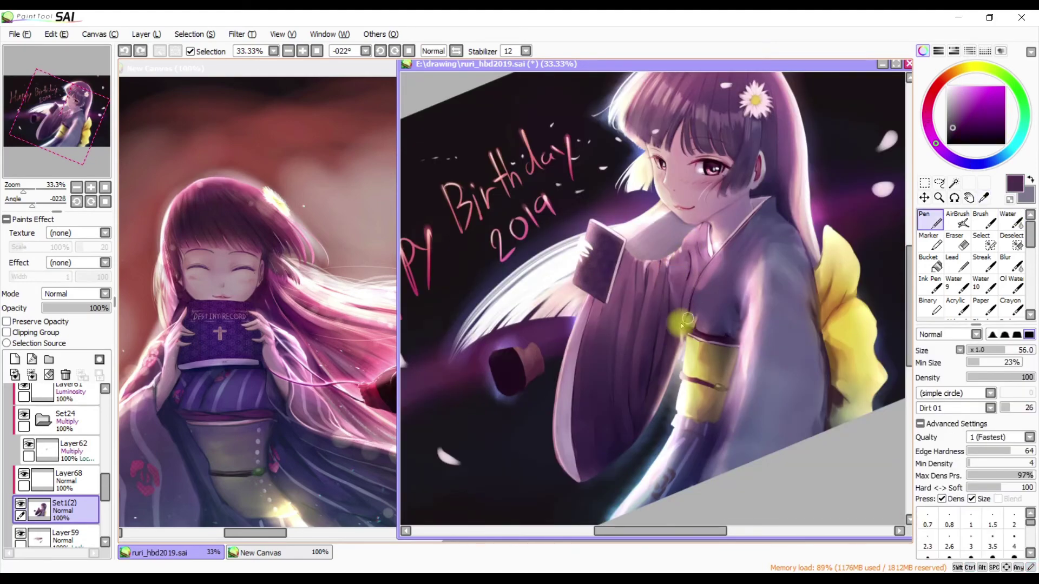
# Shade the chest with the Brush at size 155 and touch up the lapel with the Pen at size 57
pyautogui.keyDown('alt'); pyautogui.click(706, 328); pyautogui.keyUp('alt')
pyautogui.press('h')
pyautogui.press('h')
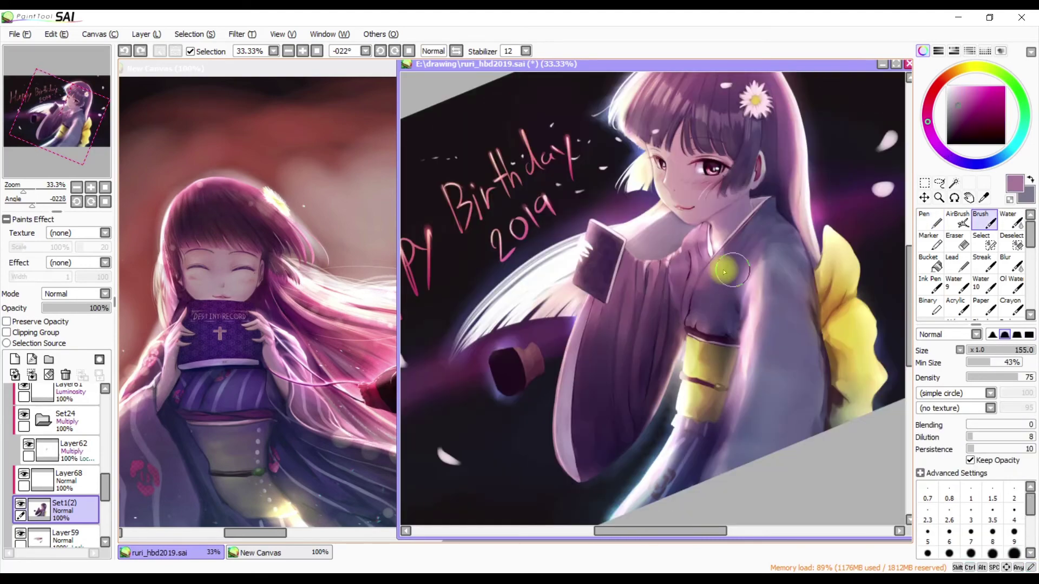
pyautogui.press('h')
pyautogui.press('h')
pyautogui.keyDown('alt'); pyautogui.click(645, 266); pyautogui.keyUp('alt')
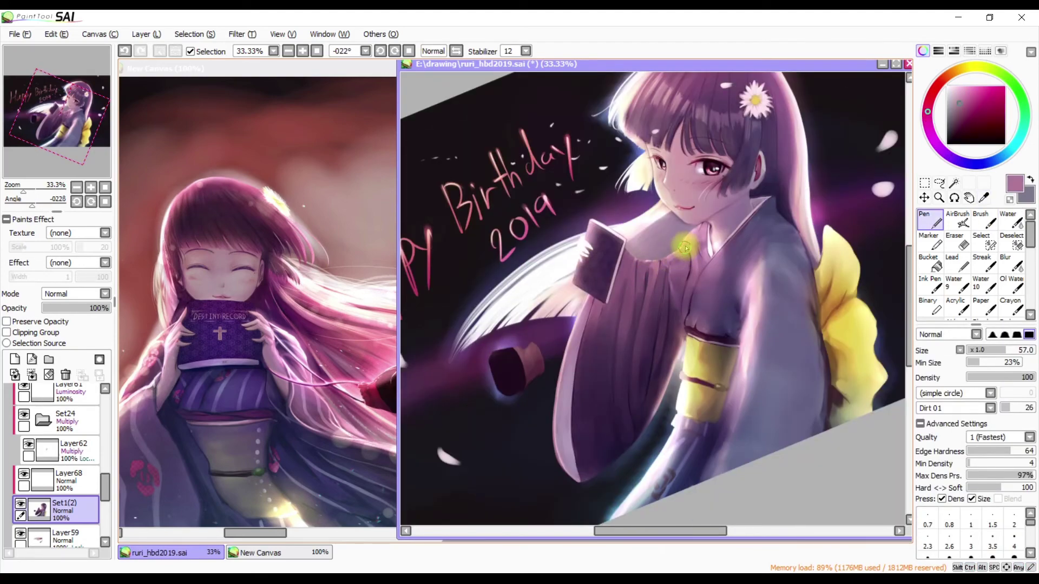
# Paint out the rose and stripes on the kimono below the obi with sampled colours and the Water tool
pyautogui.press('Home')
pyautogui.keyDown('alt'); pyautogui.click(702, 290); pyautogui.keyUp('alt')
pyautogui.press('h')
pyautogui.scroll(2, 701, 290)
pyautogui.press('[')
pyautogui.press('[')
pyautogui.press('[')
pyautogui.press('[')
pyautogui.keyDown('alt'); pyautogui.click(674, 320); pyautogui.keyUp('alt')
pyautogui.press('c')
pyautogui.keyDown('alt'); pyautogui.click(671, 317); pyautogui.keyUp('alt')
pyautogui.press('h')
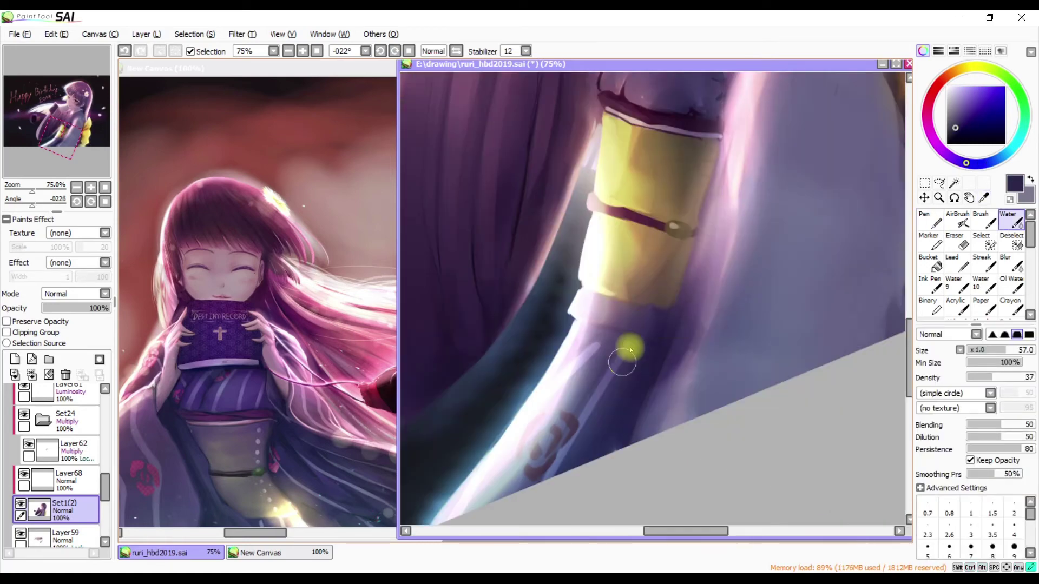
pyautogui.scroll(-3, 598, 344)
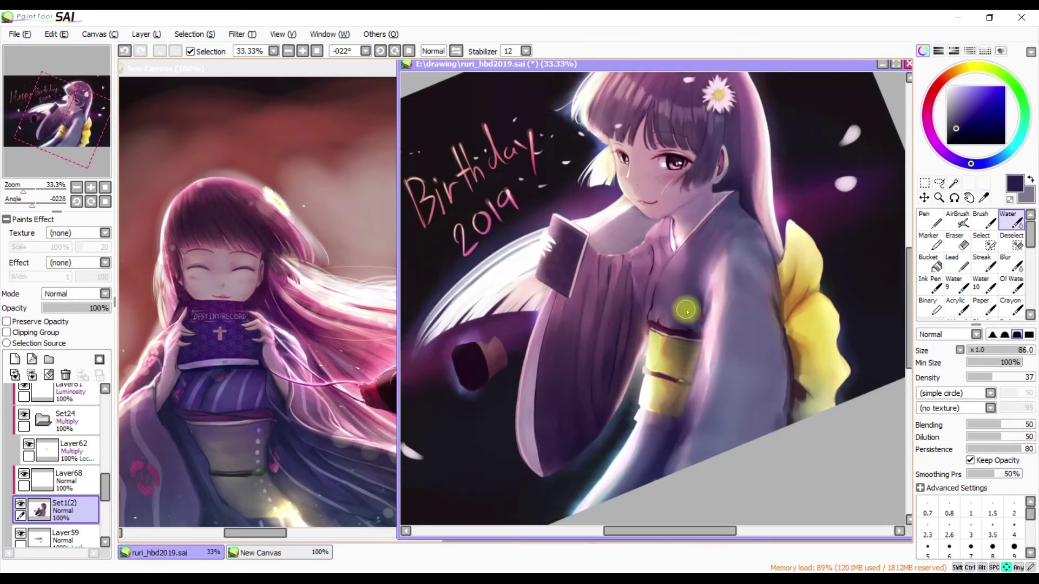
# Smooth the chest and the raised sleeve's upper edge with sampled purple and a fine Water brush at size 13
pyautogui.scroll(3, 580, 279)
pyautogui.keyDown('alt'); pyautogui.click(580, 278); pyautogui.keyUp('alt')
pyautogui.keyDown('ctrl'); pyautogui.keyDown('shift'); pyautogui.click(595, 204); pyautogui.keyUp('shift'); pyautogui.keyUp('ctrl')
pyautogui.press('h')
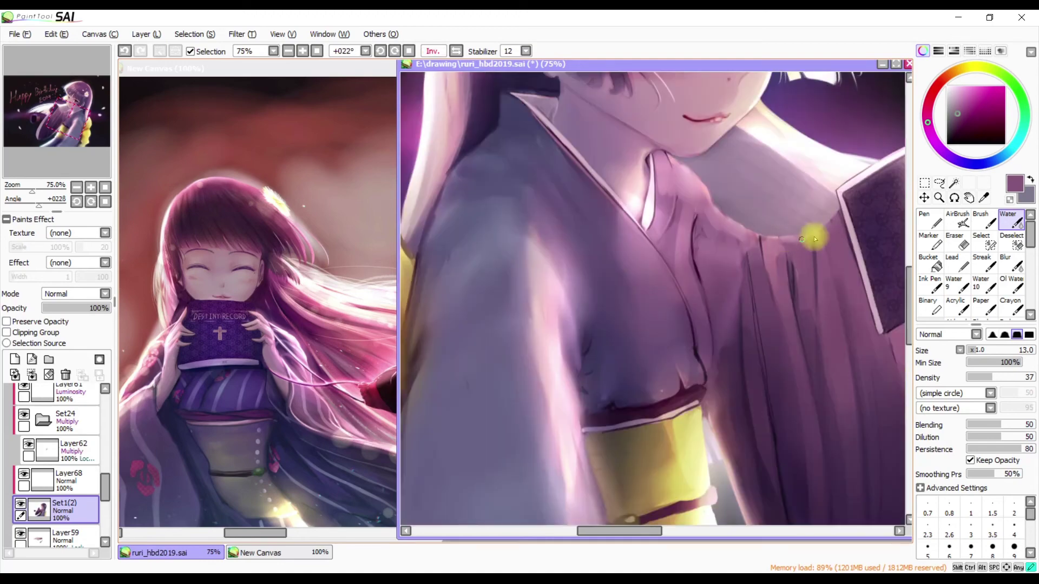
pyautogui.press('h')
pyautogui.scroll(-3, 703, 223)
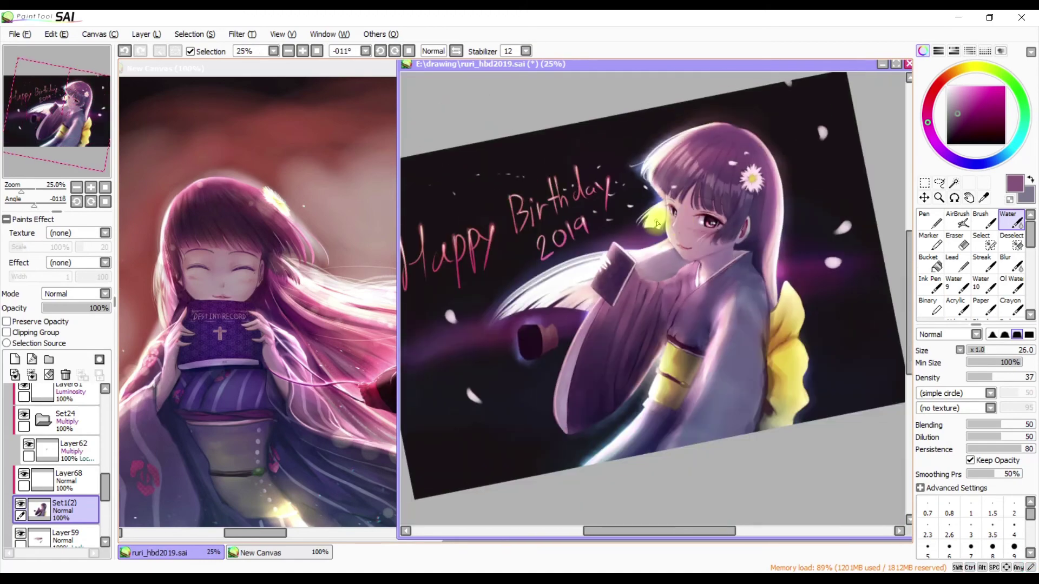
# Preserve opacity on Set1(2) while repainting the obi's dark red upper edge at size 36, and reselect Layer68
pyautogui.scroll(2, 656, 223)
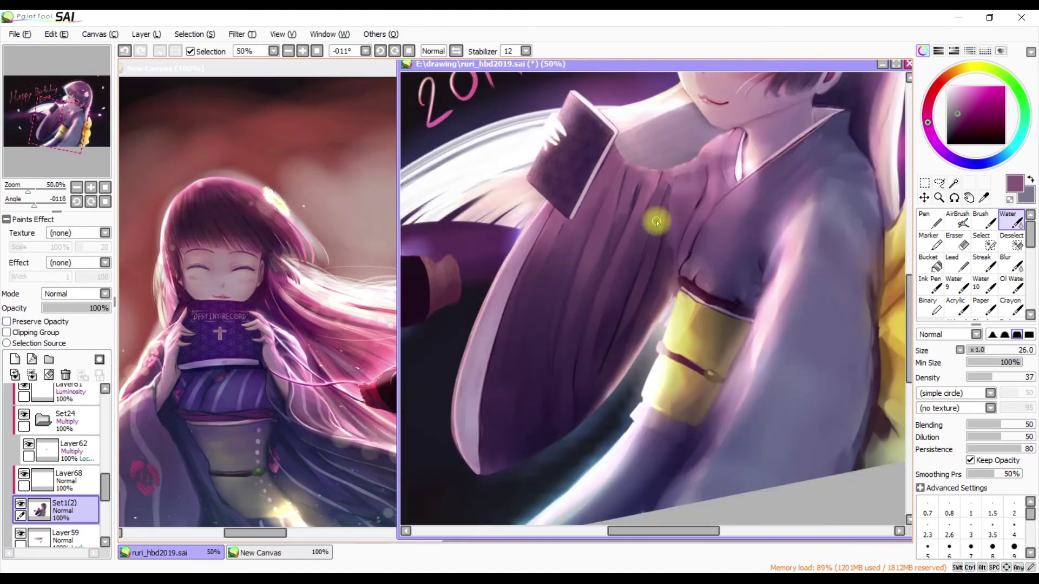
pyautogui.press('h')
pyautogui.press('b')
pyautogui.moveTo(794, 271); pyautogui.dragTo(621, 362)
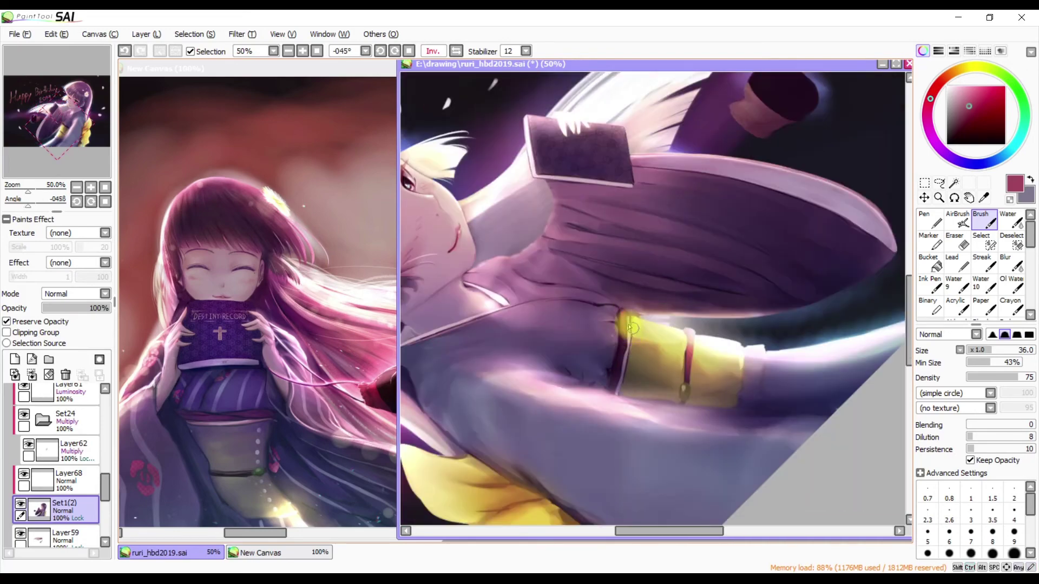
pyautogui.press('h')
pyautogui.press('Home')
pyautogui.scroll(-1, 698, 350)
pyautogui.click(70, 479)
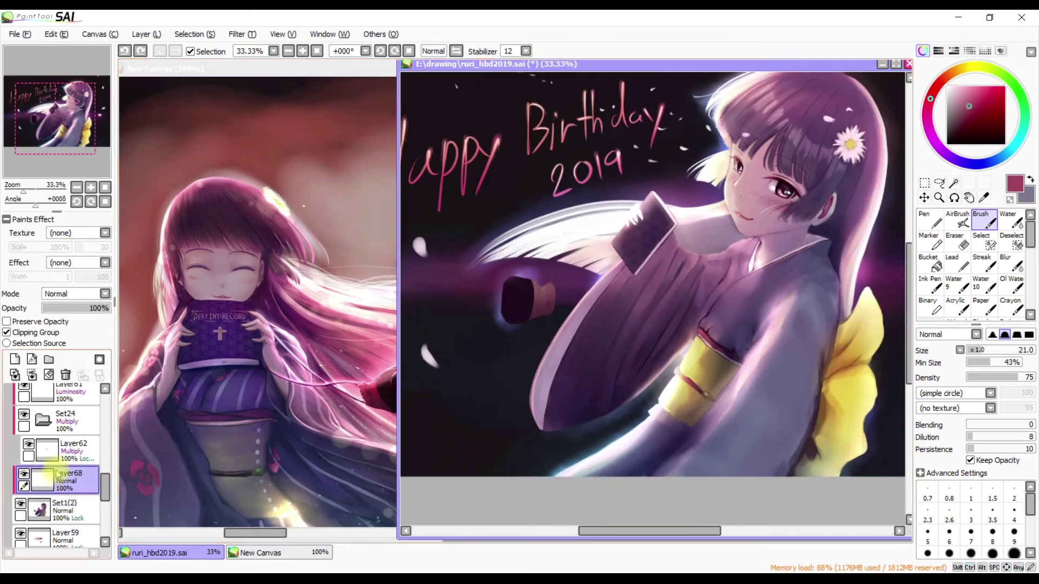
# Draw long pale pink stripes down the raised sleeve on Layer68 with the Pen at size 34
pyautogui.press('n')
pyautogui.moveTo(675, 233); pyautogui.dragTo(577, 420)
pyautogui.hotkey('ctrl', 'z')
pyautogui.moveTo(676, 233)
pyautogui.mouseDown()
pyautogui.moveTo(576, 421)
pyautogui.moveTo(594, 417)
pyautogui.mouseUp()
# Continue the pale pink stripes onto the inner lapel with the Pen and trim them with the Eraser at size 57
pyautogui.moveTo(728, 255); pyautogui.dragTo(702, 307)
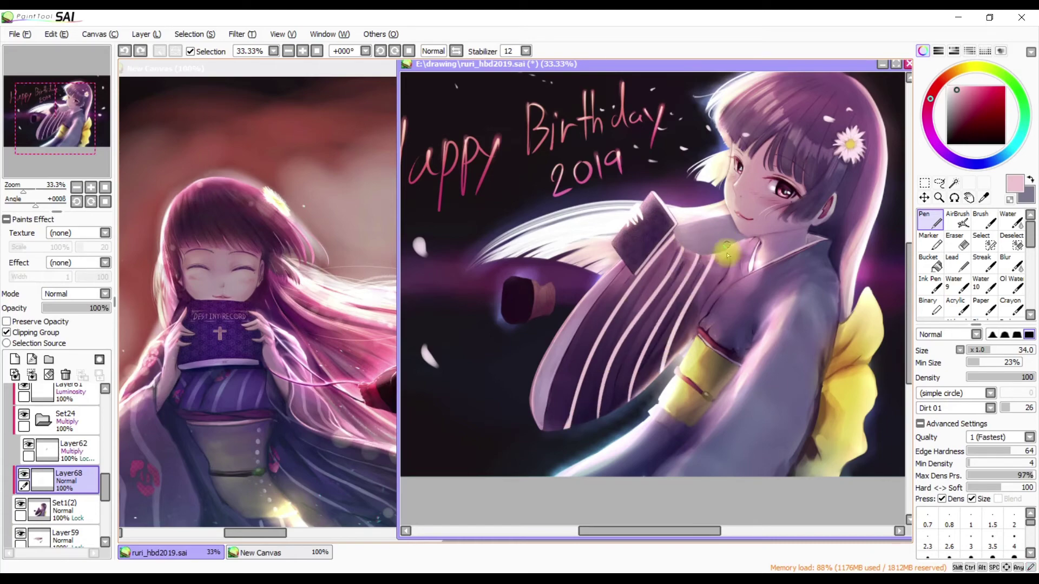
pyautogui.hotkey('ctrl', 'z')
pyautogui.moveTo(730, 258); pyautogui.dragTo(727, 288)
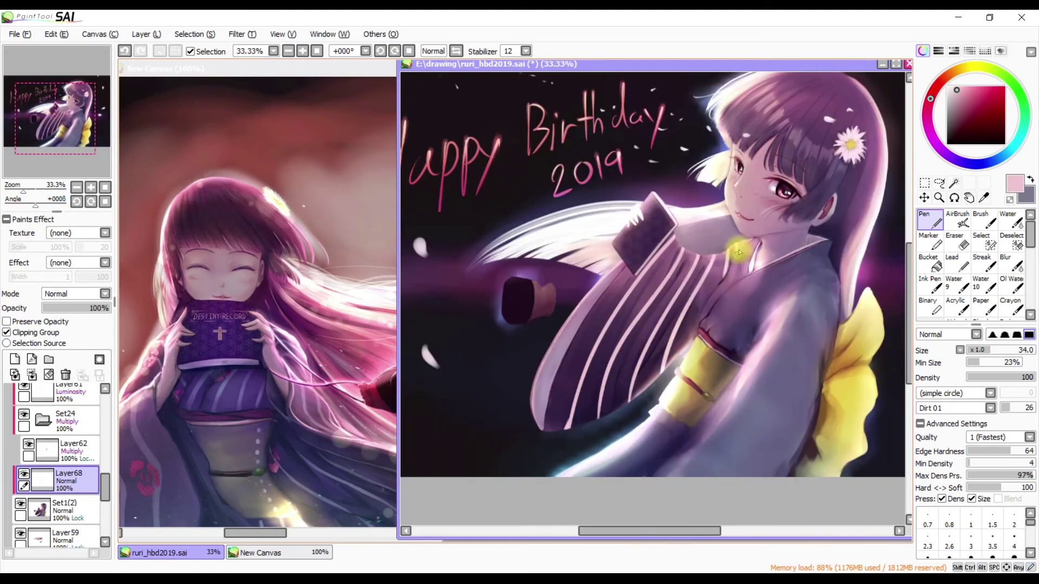
pyautogui.hotkey('ctrl', 'z')
pyautogui.press('e')
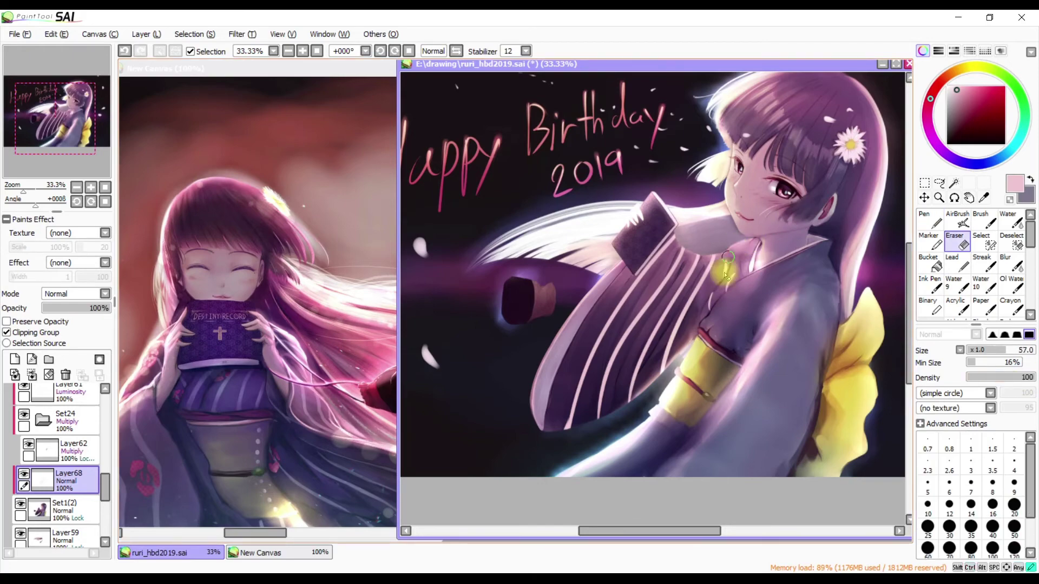
pyautogui.press('n')
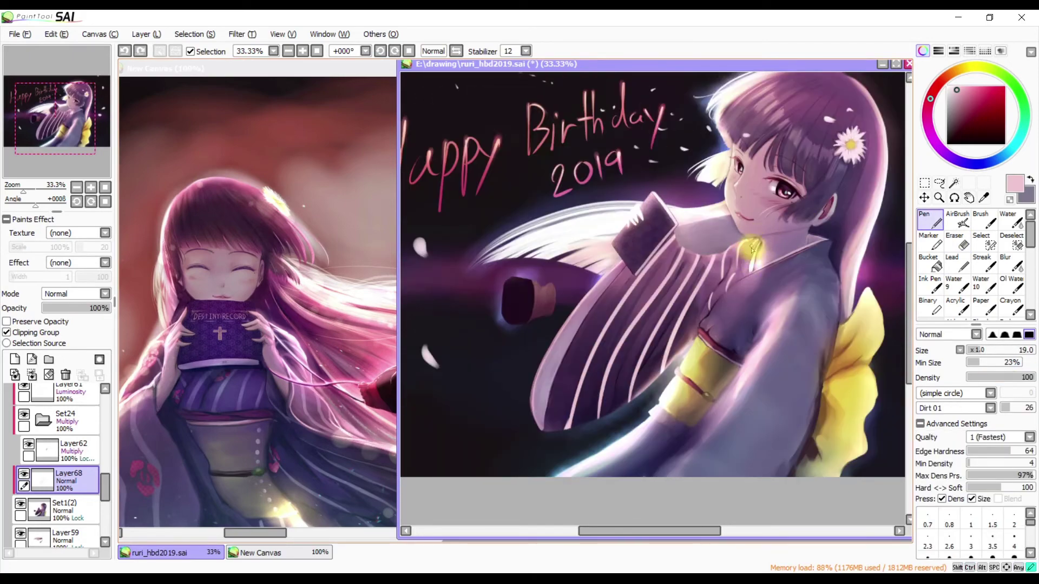
# Draw and rework pale pink stripes from the shoulder down the outer chest panel with the Pen at size 25
pyautogui.moveTo(747, 277); pyautogui.dragTo(778, 208)
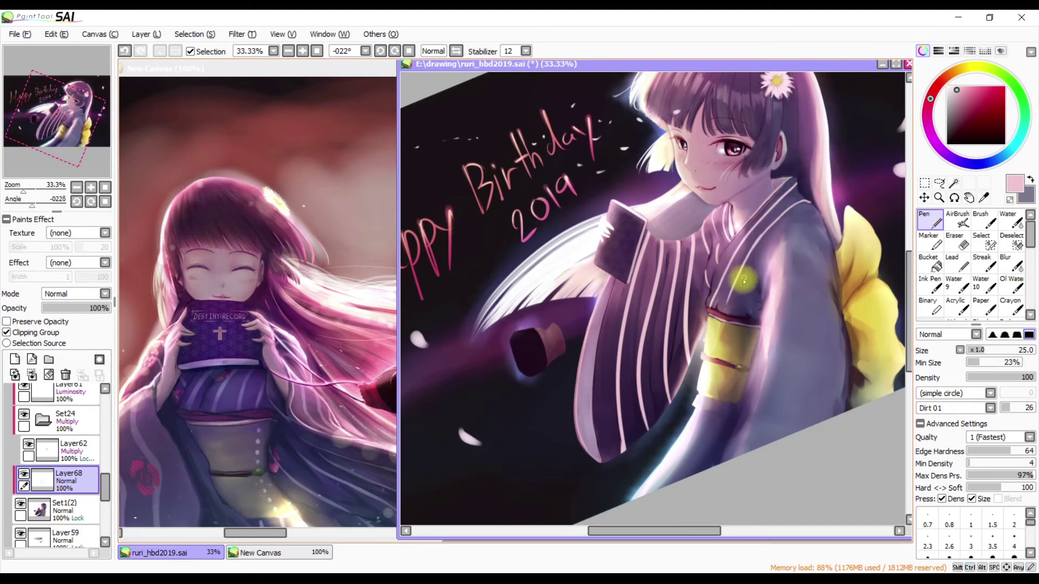
pyautogui.press('h')
pyautogui.press('h')
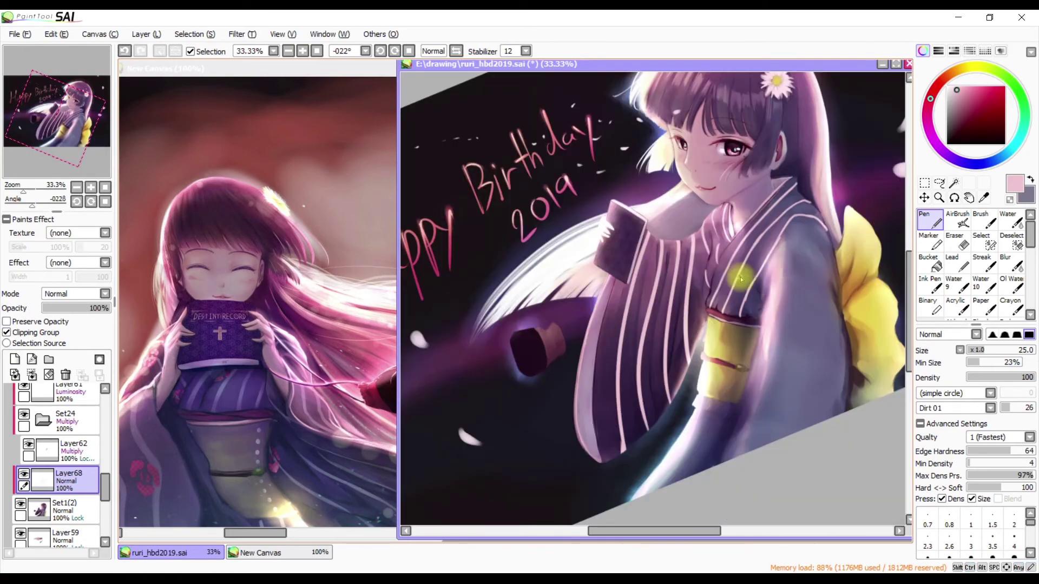
pyautogui.press('ctrl')
pyautogui.press('h')
pyautogui.press('h')
pyautogui.press('e')
pyautogui.press('n')
pyautogui.hotkey('ctrl', 'z')
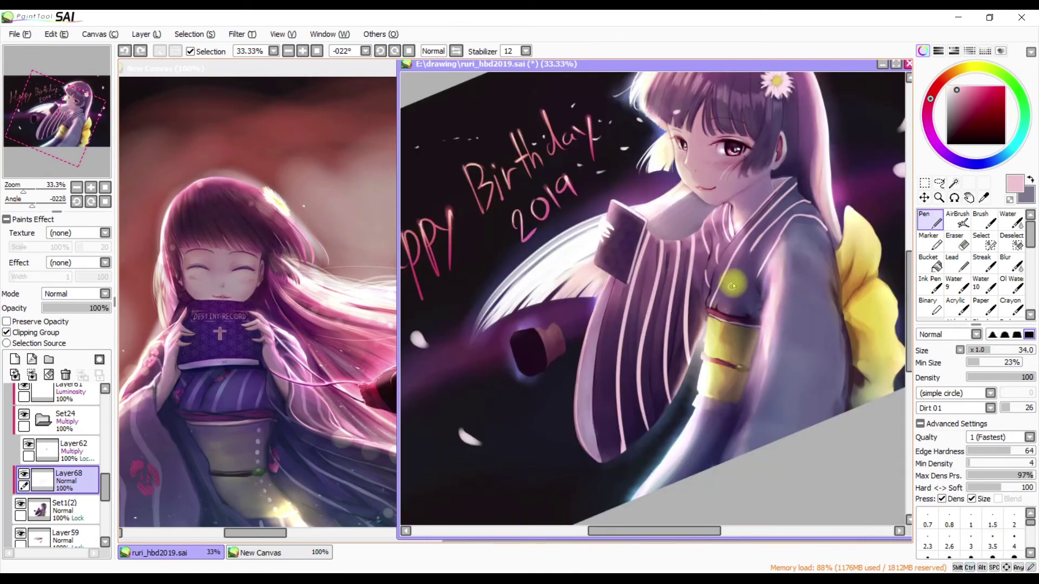
pyautogui.press('ctrl')
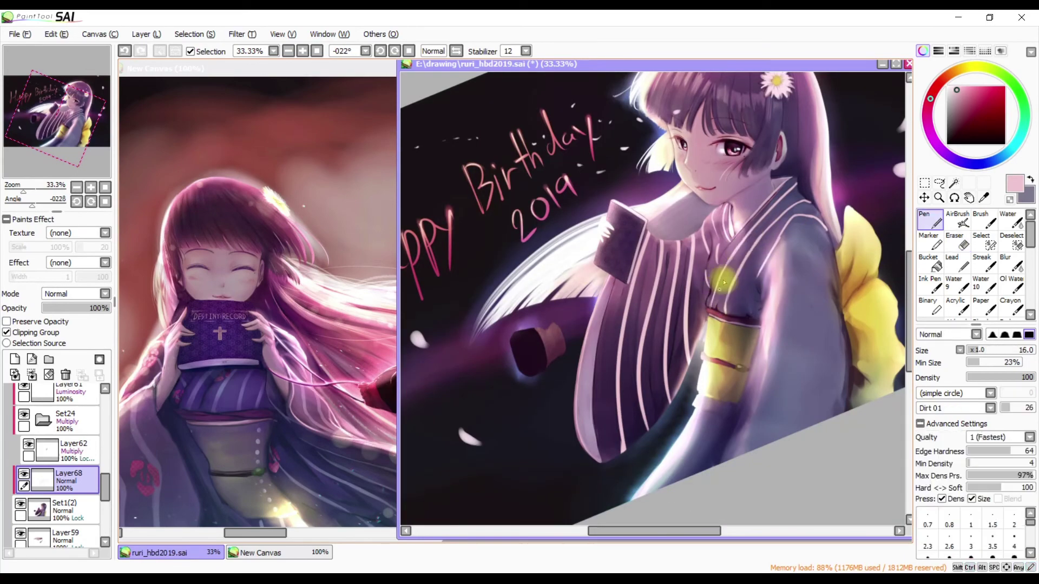
# Fill the chest above the obi with evenly spaced stripes at sizes 16 and 25, checking them in the mirrored view
pyautogui.press('h')
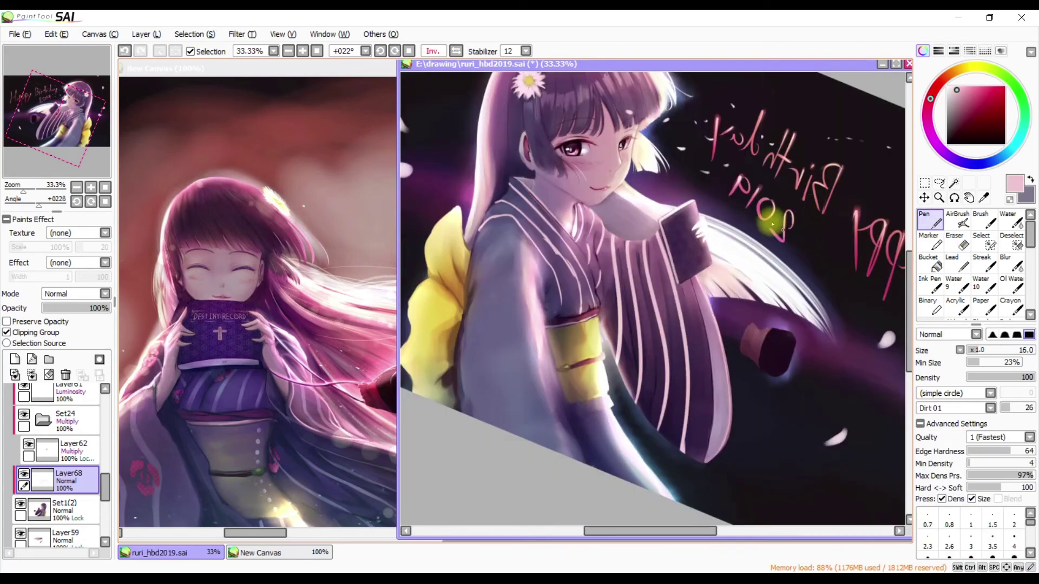
pyautogui.press('h')
pyautogui.press('h')
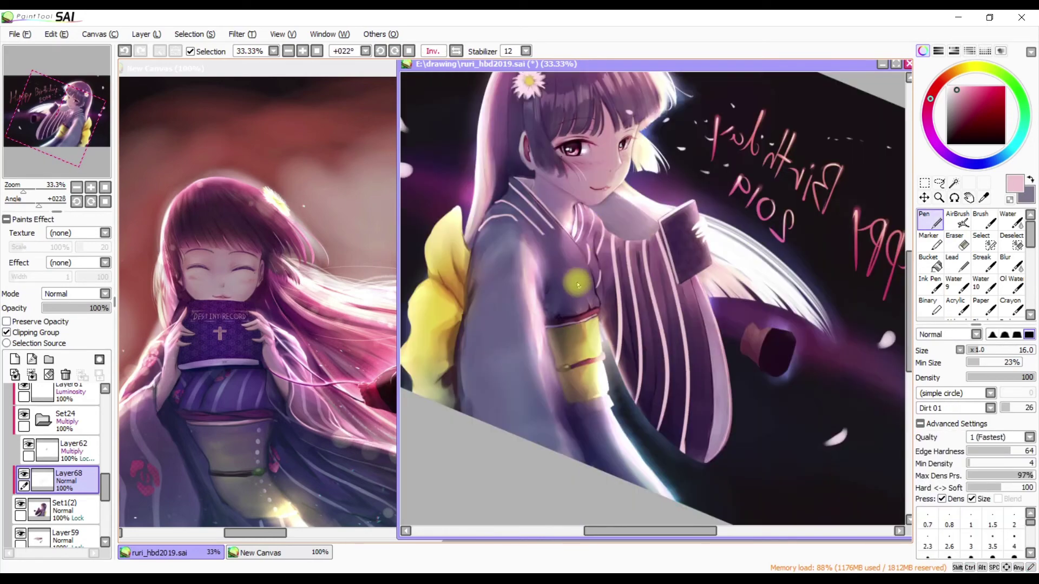
pyautogui.press('h')
pyautogui.press('h')
pyautogui.press('h')
pyautogui.press('h')
pyautogui.press('[')
pyautogui.press('h')
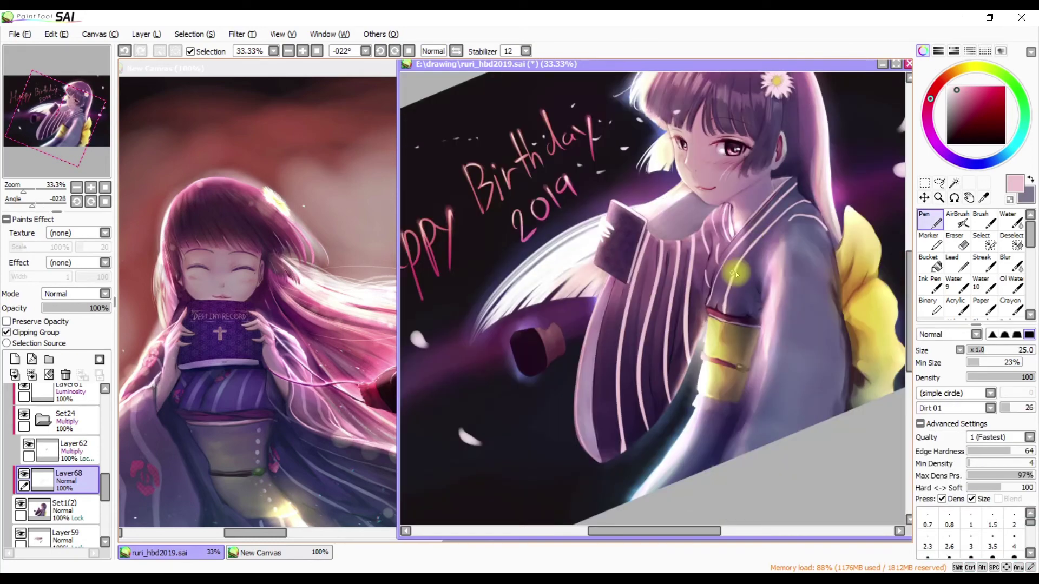
pyautogui.press('h')
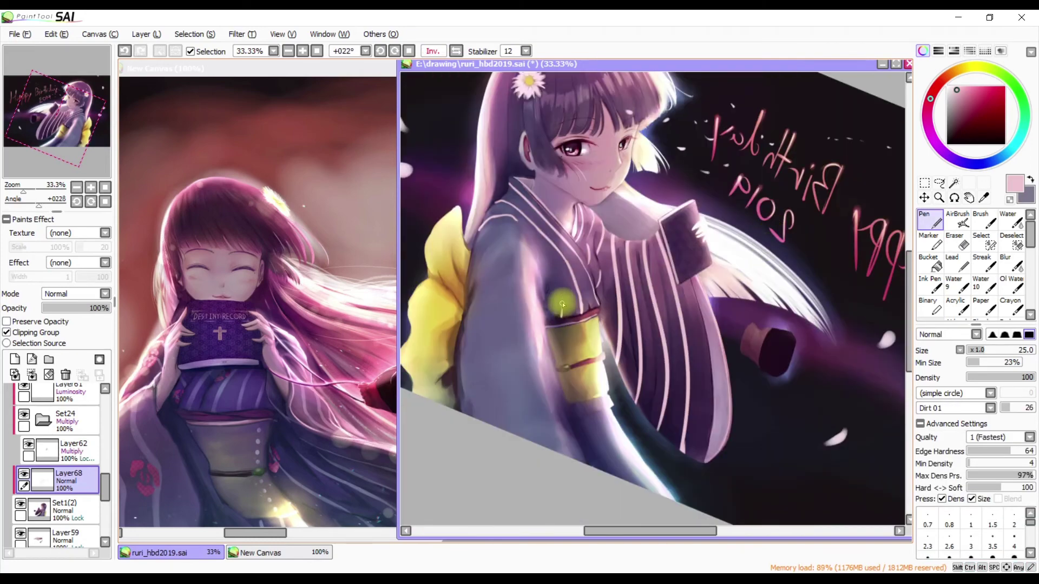
pyautogui.press('h')
# Trim the shoulder and chest stripes with the Eraser at size 45 and refine them near the collar with the Pen at size 15
pyautogui.press('e')
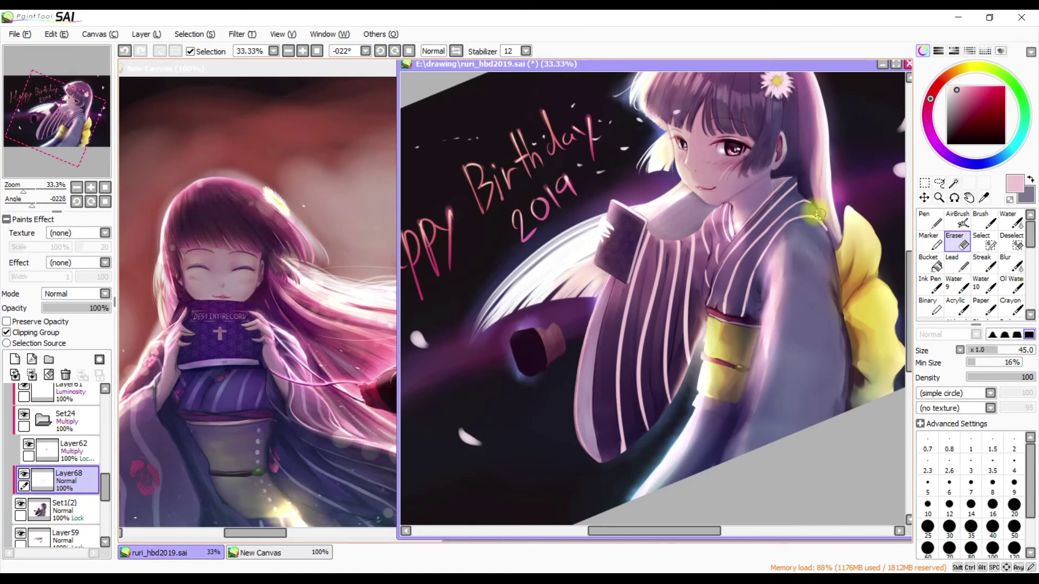
pyautogui.press('h')
pyautogui.press('[')
pyautogui.press('[')
pyautogui.press('[')
pyautogui.press('[')
pyautogui.press('[')
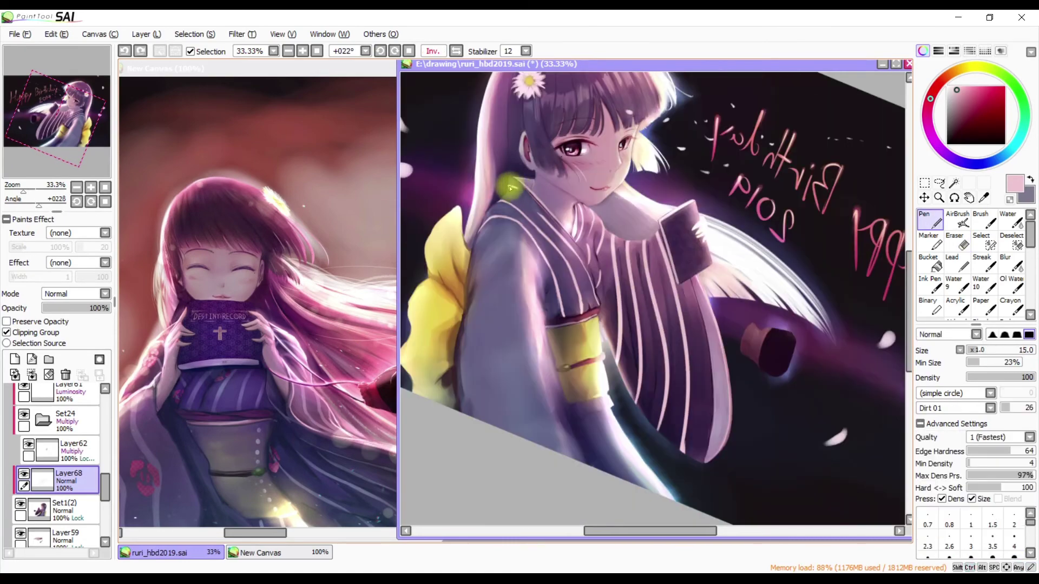
pyautogui.press('h')
pyautogui.press('n')
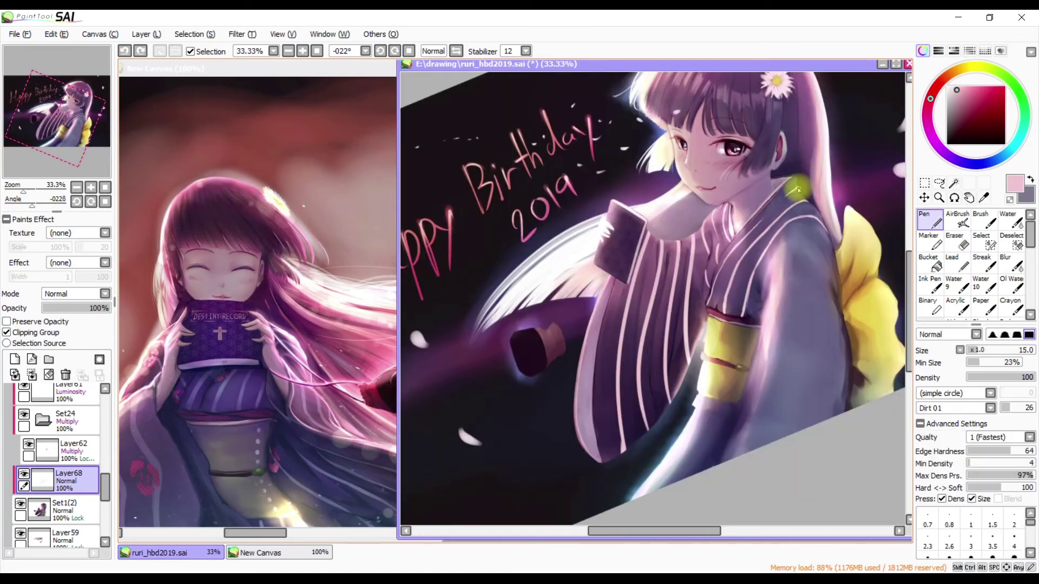
# Redraw the collar and inner lapel stripes with the Pen at sizes 25 to 27, erasing overlaps at sizes 20 and 28
pyautogui.moveTo(829, 199)
pyautogui.mouseDown()
pyautogui.moveTo(806, 214)
pyautogui.moveTo(790, 200)
pyautogui.moveTo(747, 211)
pyautogui.moveTo(717, 240)
pyautogui.mouseUp()
pyautogui.press('e')
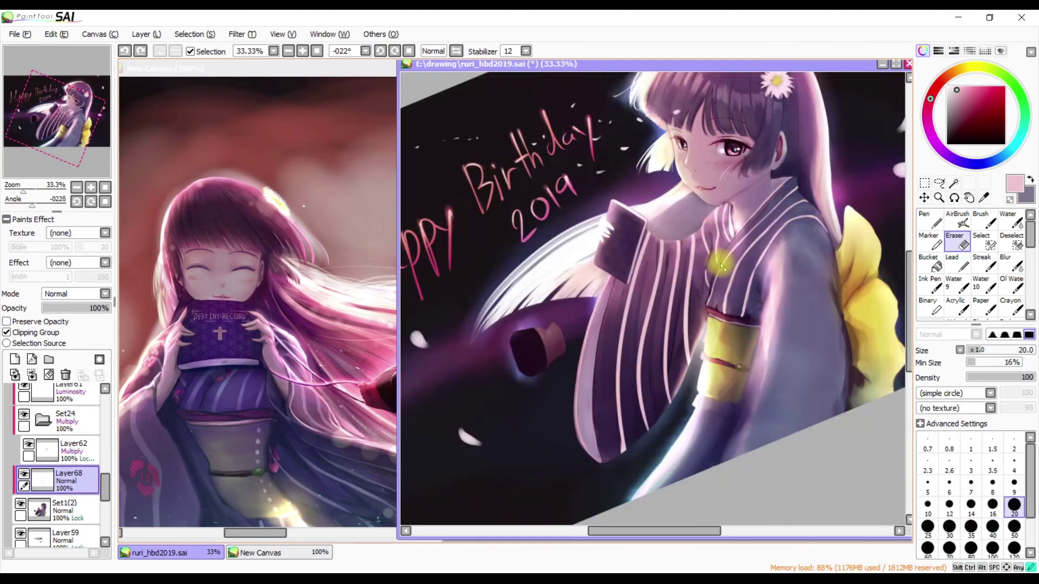
pyautogui.press('n')
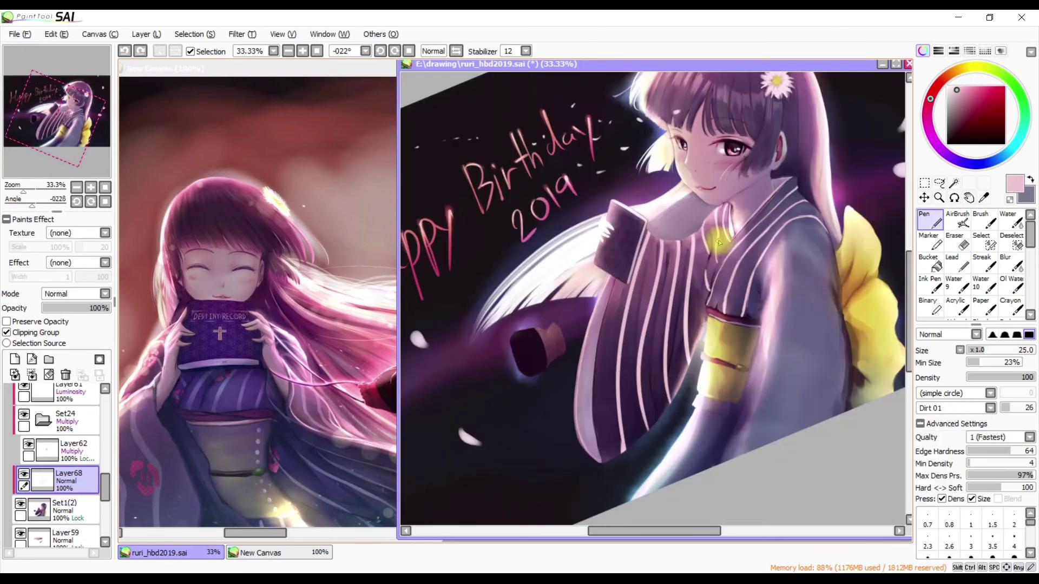
pyautogui.press('e')
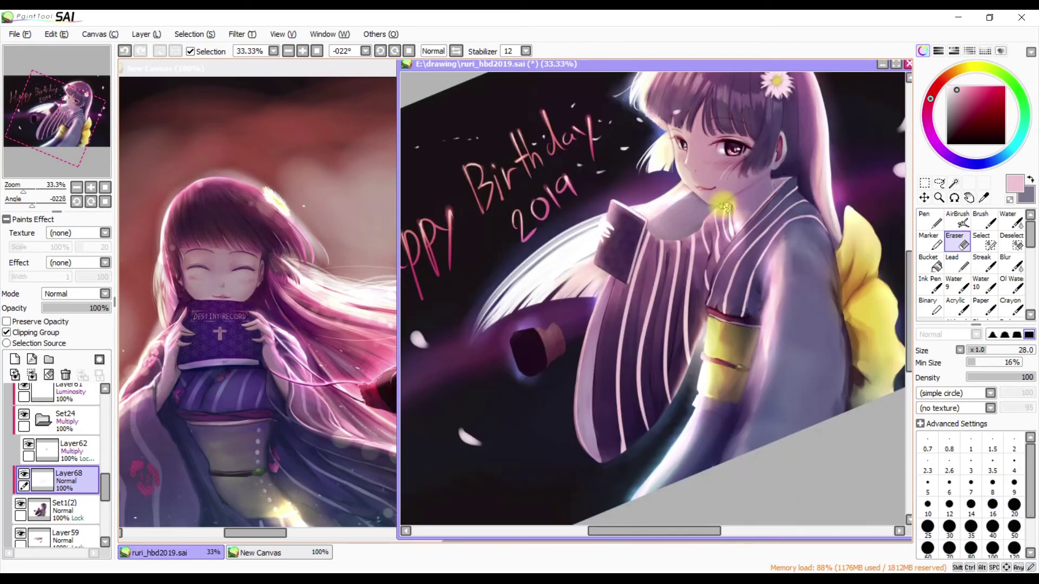
pyautogui.press('n')
pyautogui.moveTo(779, 222); pyautogui.dragTo(746, 195)
pyautogui.press('h')
pyautogui.press('h')
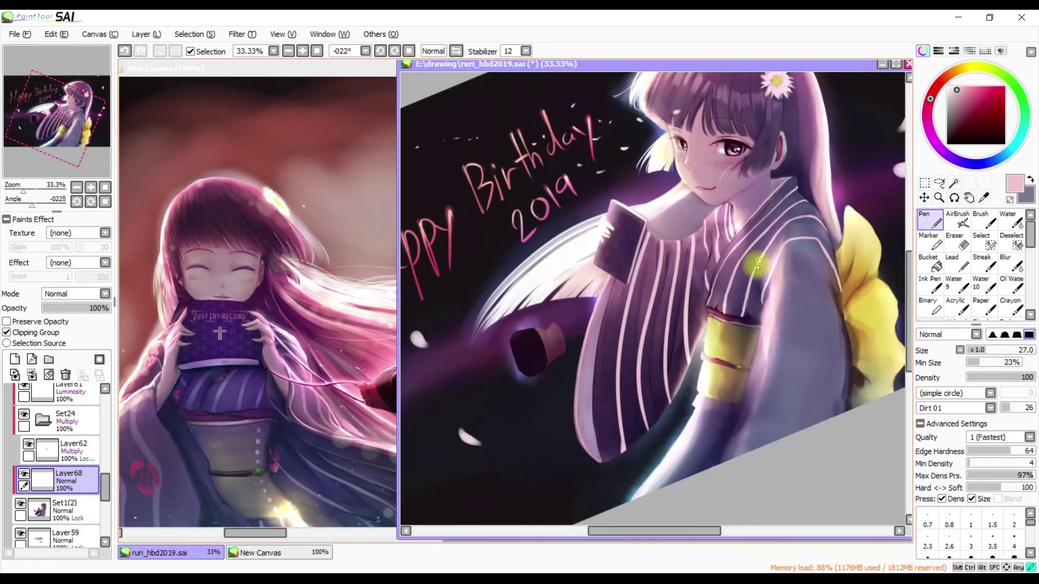
# Draw curved pale pink bands across the upper part of the near sleeve at size 29 and clean their ends
pyautogui.moveTo(770, 309); pyautogui.dragTo(817, 288)
pyautogui.press('h')
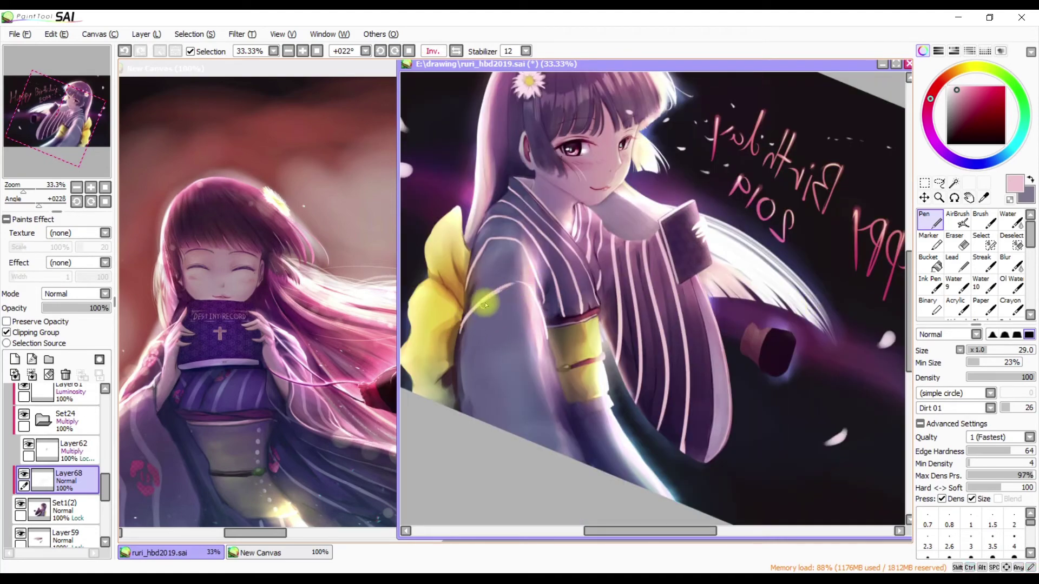
pyautogui.press('e')
pyautogui.press('h')
pyautogui.press('h')
pyautogui.press('n')
pyautogui.press('ctrl')
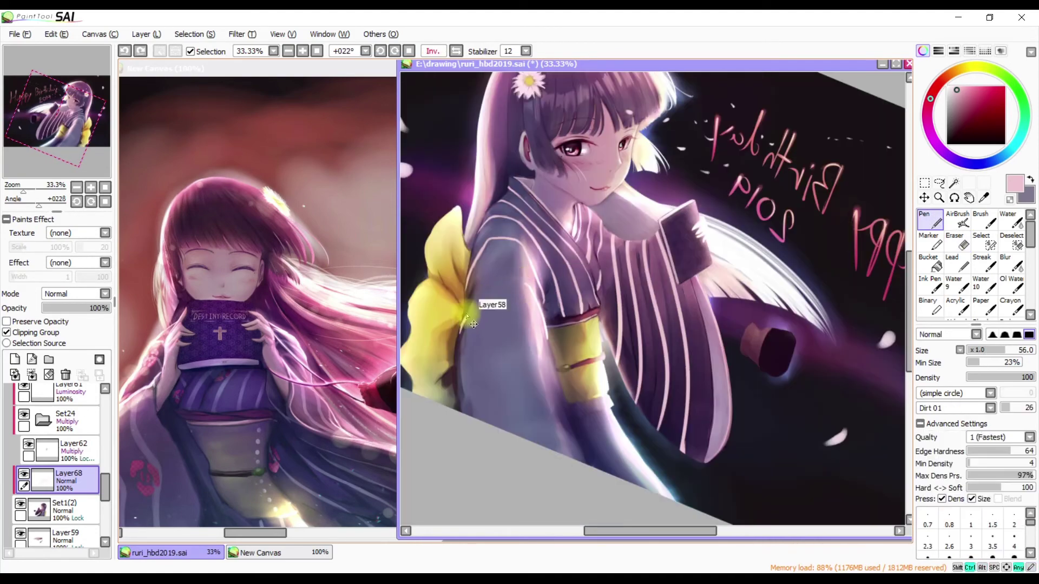
pyautogui.press('h')
pyautogui.press('h')
# Add further curved stripes down the near sleeve with the Pen at sizes 27, 19 and 34
pyautogui.press('[')
pyautogui.press('[')
pyautogui.press('[')
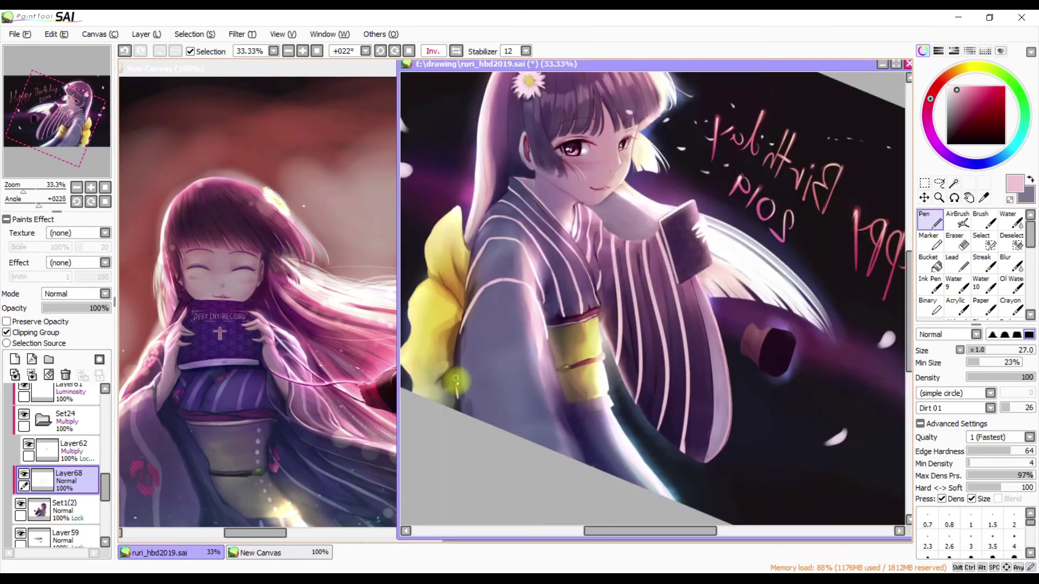
pyautogui.press('h')
pyautogui.press('h')
pyautogui.press('[')
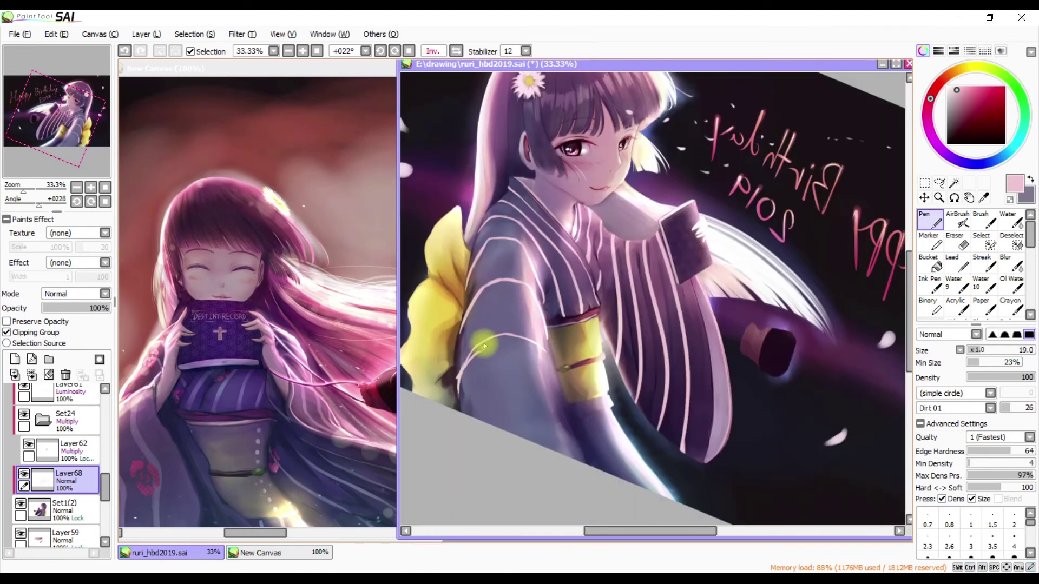
pyautogui.press('h')
pyautogui.press('[')
pyautogui.press('h')
pyautogui.press('h')
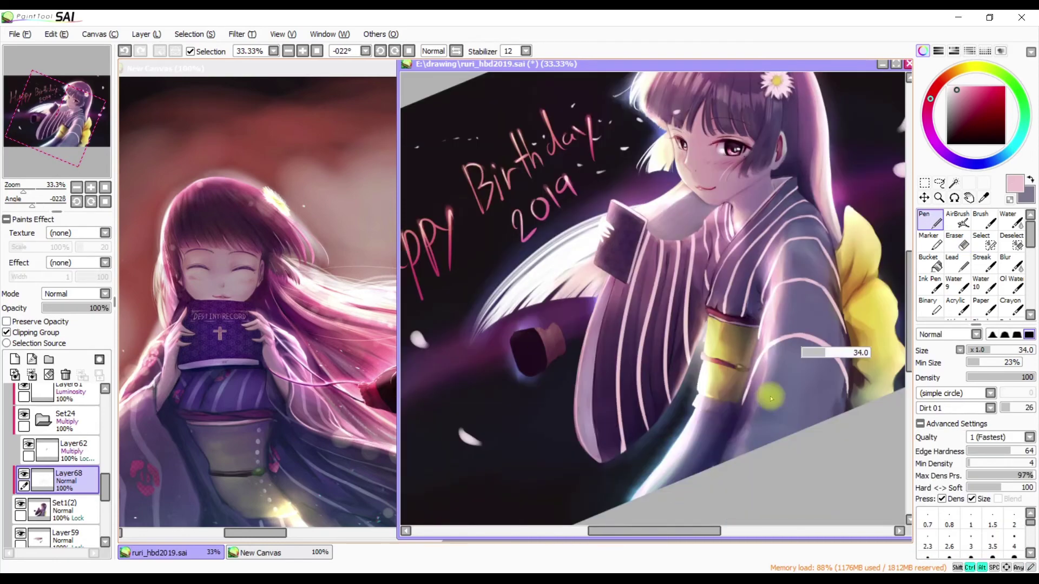
# Clean up the near sleeve's lower stripes with the Eraser at size 45 and refine the sleeve bands with the Pen at size 19
pyautogui.press('e')
pyautogui.press('h')
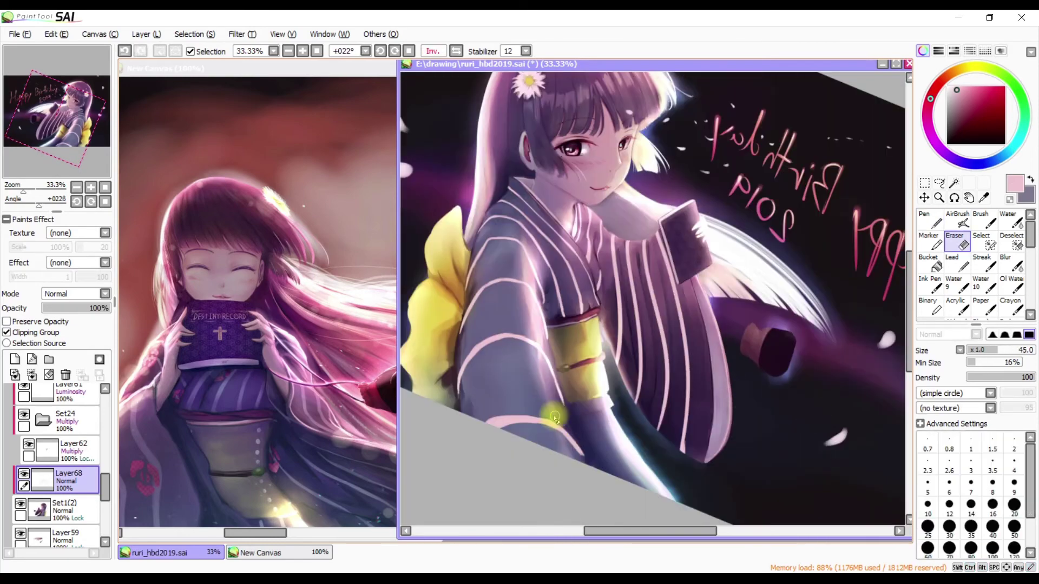
pyautogui.press('n')
pyautogui.press('h')
pyautogui.moveTo(532, 410)
pyautogui.mouseDown()
pyautogui.moveTo(782, 270)
pyautogui.moveTo(601, 172)
pyautogui.mouseUp()
pyautogui.press('e')
pyautogui.press('n')
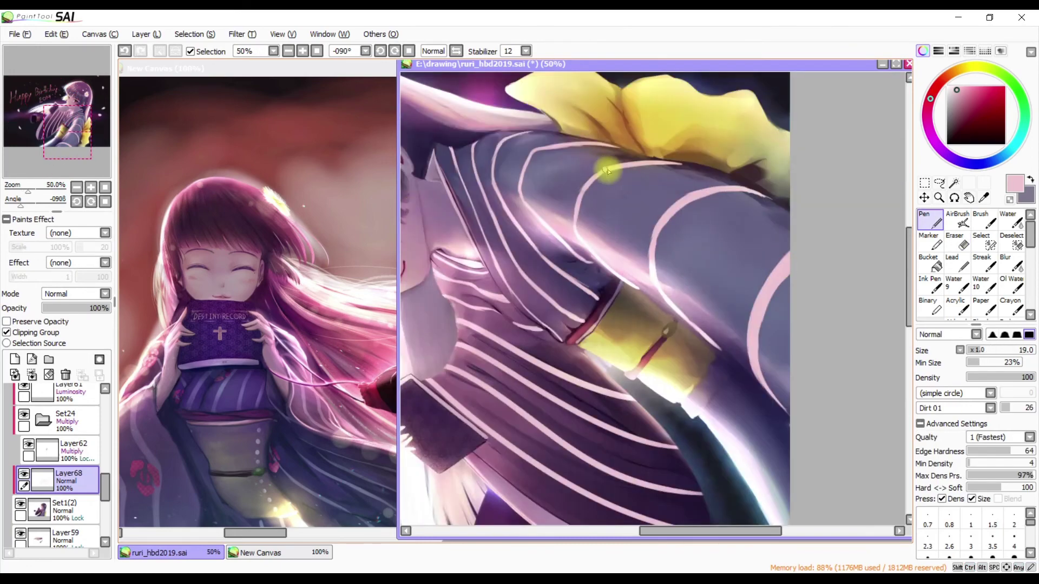
# Start short stripes on the kimono just below the obi at sizes 20 to 24, trimming with the Eraser
pyautogui.moveTo(493, 187); pyautogui.dragTo(735, 130)
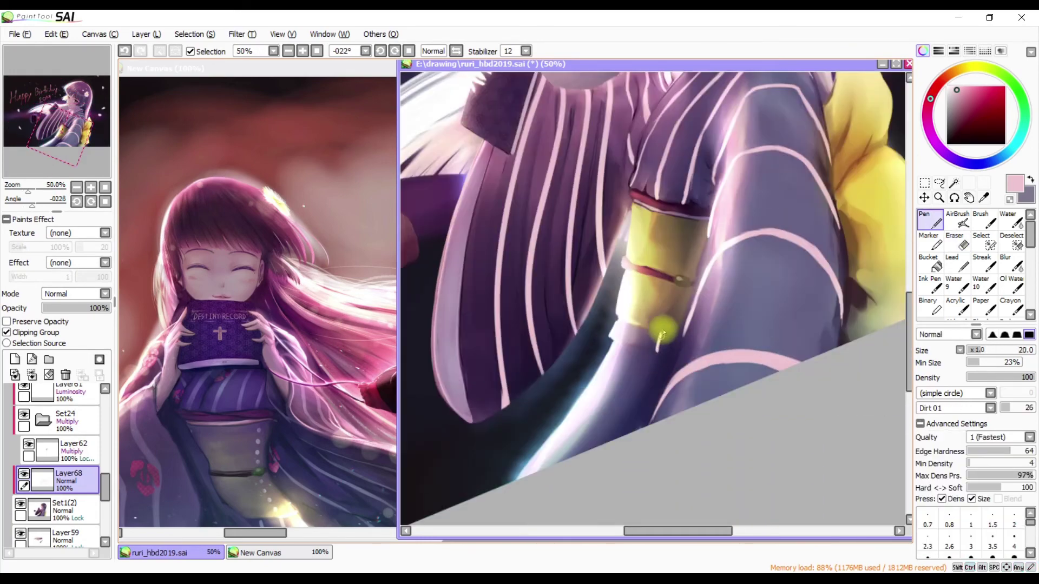
pyautogui.press('e')
pyautogui.press('n')
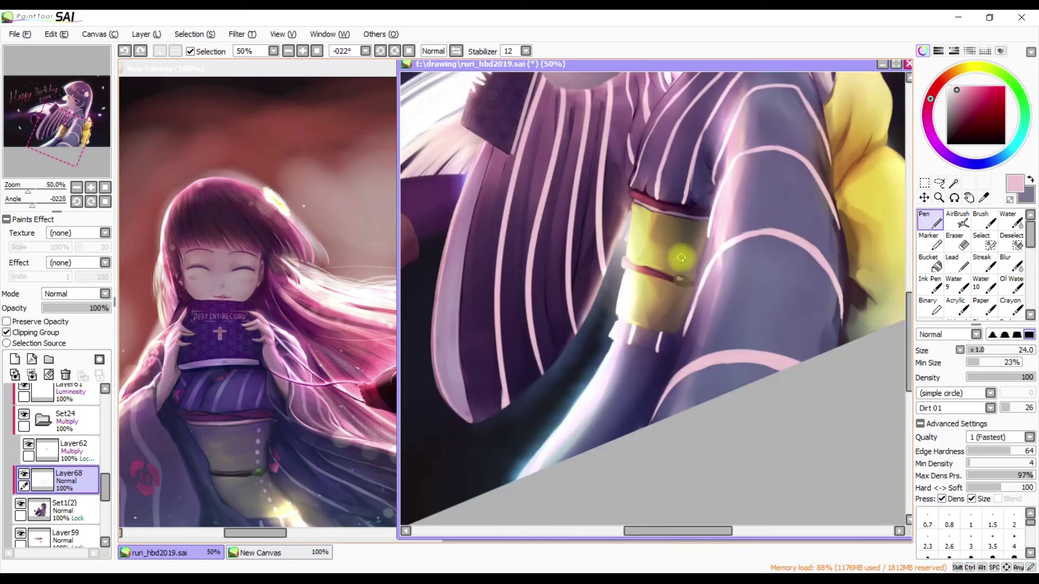
pyautogui.scroll(3, 636, 303)
pyautogui.press('e')
pyautogui.press('n')
pyautogui.press('e')
pyautogui.press('n')
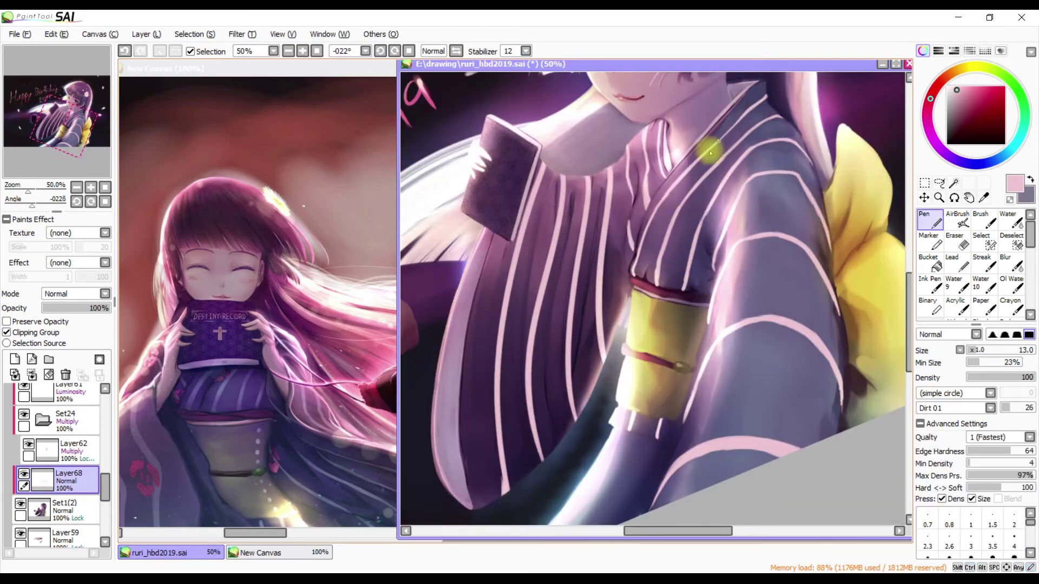
# Refine the collar and chest stripes by alternating the Eraser with the Pen at size 13
pyautogui.press('e')
pyautogui.press('n')
pyautogui.press('e')
pyautogui.press('n')
pyautogui.press('h')
pyautogui.press('h')
pyautogui.scroll(-2, 570, 374)
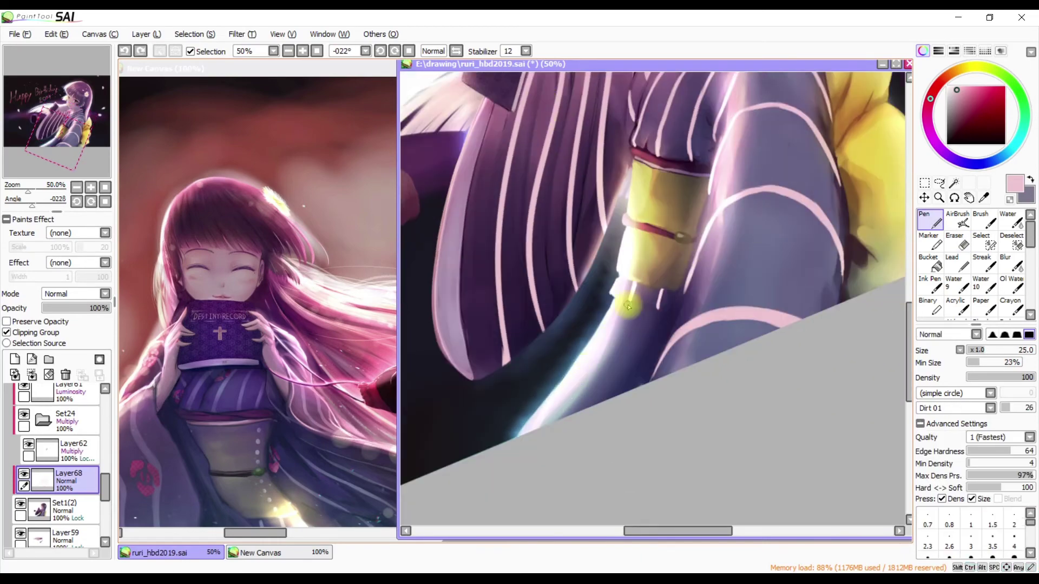
# Extend the pale pink stripes down the kimono below the obi with the Pen at size 23 and trim them
pyautogui.press('e')
pyautogui.press('n')
pyautogui.press('e')
pyautogui.press('n')
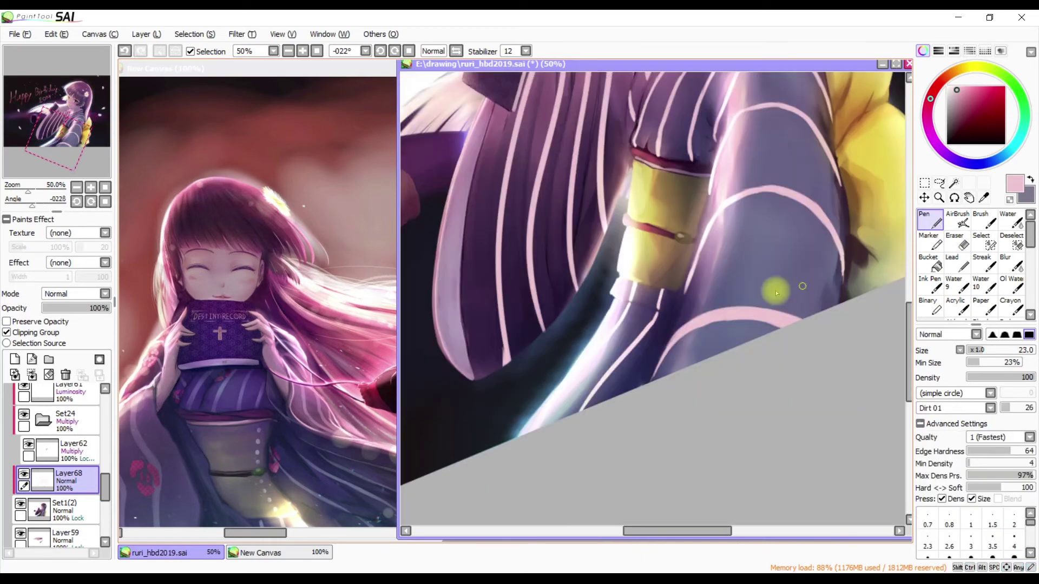
# Move Layer68 into a new clipped layer set and add a clipped Multiply layer above it
pyautogui.click(14, 359)
pyautogui.hotkey('ctrl', '-')
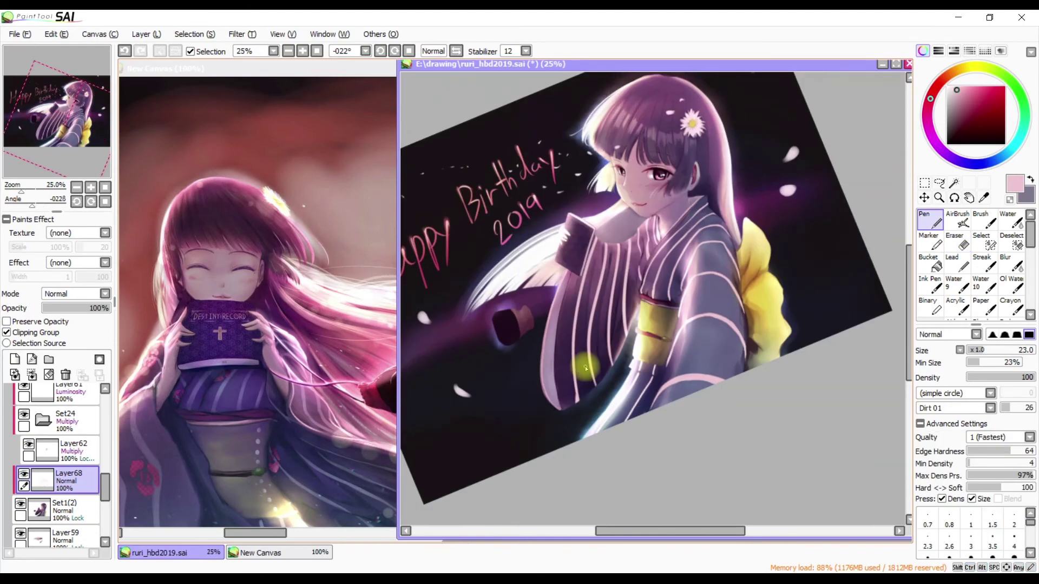
pyautogui.press('Home')
pyautogui.click(48, 322)
pyautogui.click(48, 323)
pyautogui.click(49, 359)
pyautogui.moveTo(42, 425); pyautogui.dragTo(69, 445)
# Shade the sleeve and chest stripes in purple on the Multiply layer with the Brush at up to size 242
pyautogui.press('b')
pyautogui.moveTo(617, 255)
pyautogui.mouseDown()
pyautogui.moveTo(541, 335)
pyautogui.moveTo(633, 211)
pyautogui.mouseUp()
pyautogui.press('h')
pyautogui.press('h')
pyautogui.moveTo(649, 262); pyautogui.dragTo(605, 262)
pyautogui.moveTo(588, 265)
pyautogui.mouseDown()
pyautogui.moveTo(674, 203)
pyautogui.moveTo(725, 211)
pyautogui.mouseUp()
pyautogui.press('h')
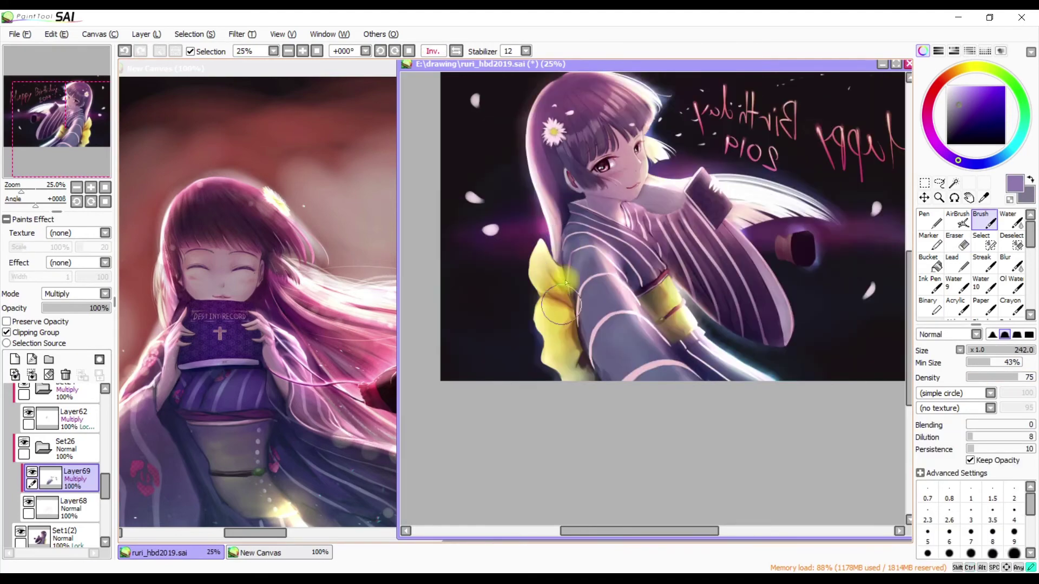
# Extend the stripe shading on Layer69 with the Brush at sizes 125 to 271 and set the layer's blending mode to Normal
pyautogui.press('h')
pyautogui.moveTo(587, 388); pyautogui.dragTo(674, 290)
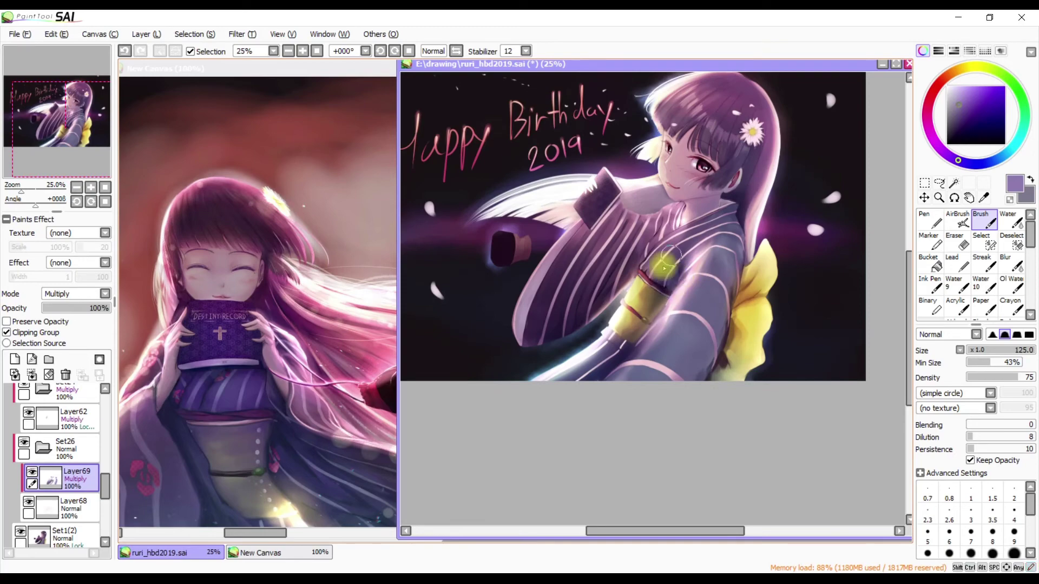
pyautogui.moveTo(590, 376); pyautogui.dragTo(775, 183)
pyautogui.keyDown('alt'); pyautogui.click(703, 352); pyautogui.keyUp('alt')
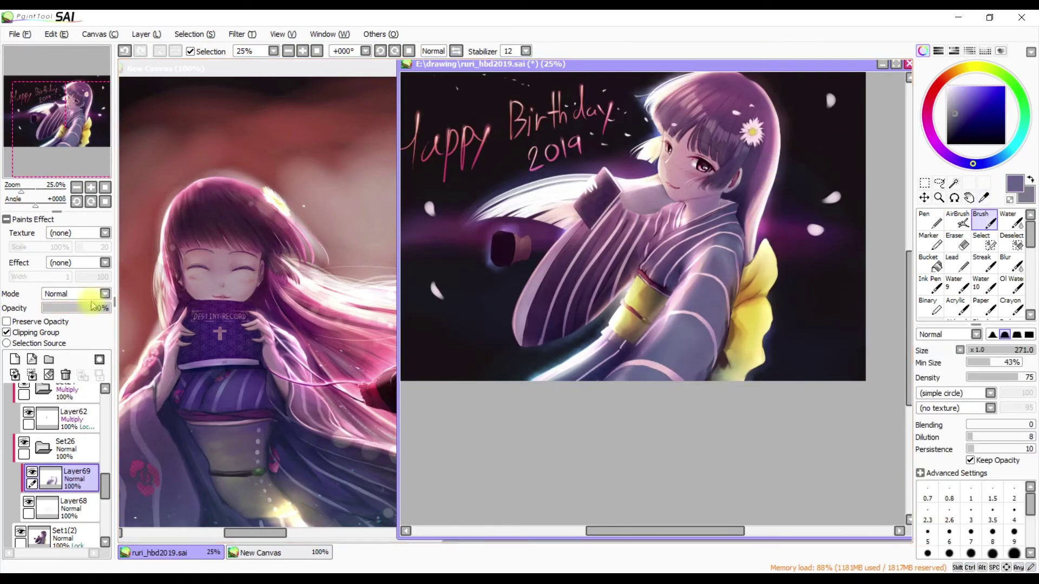
pyautogui.press('e')
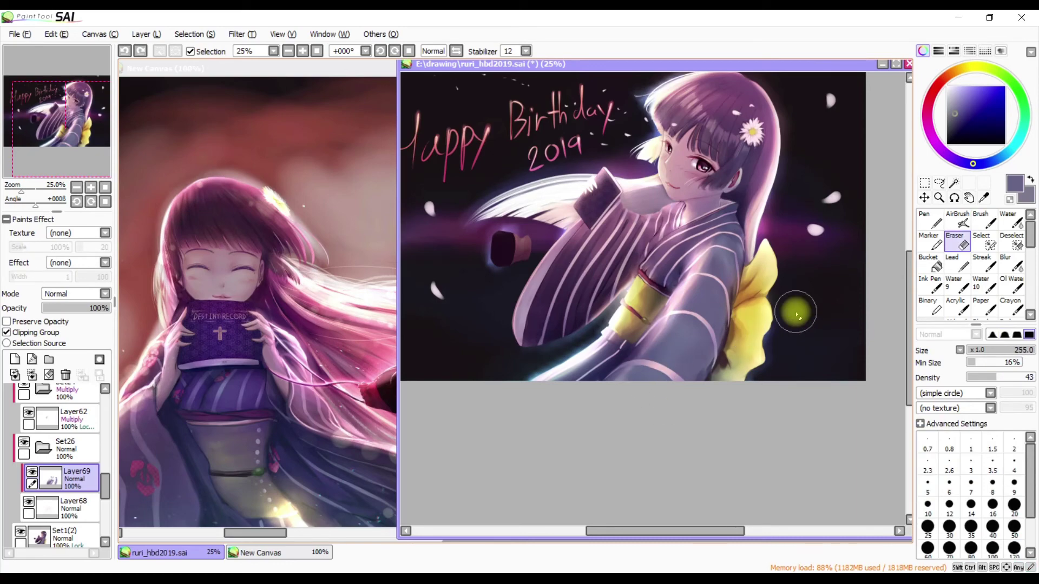
pyautogui.click(65, 509)
pyautogui.hotkey('ctrl', 'u')
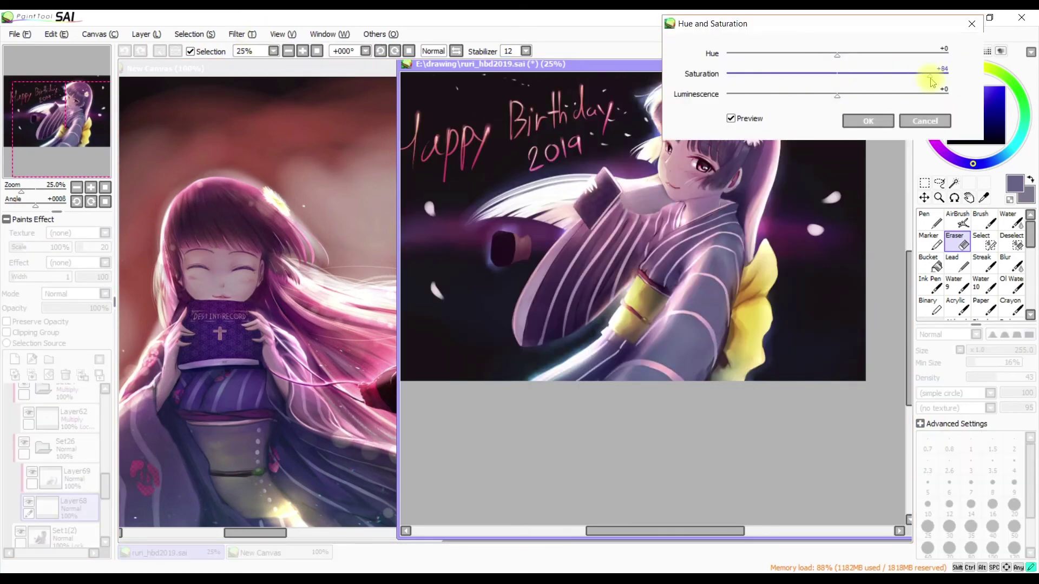
pyautogui.click(911, 116)
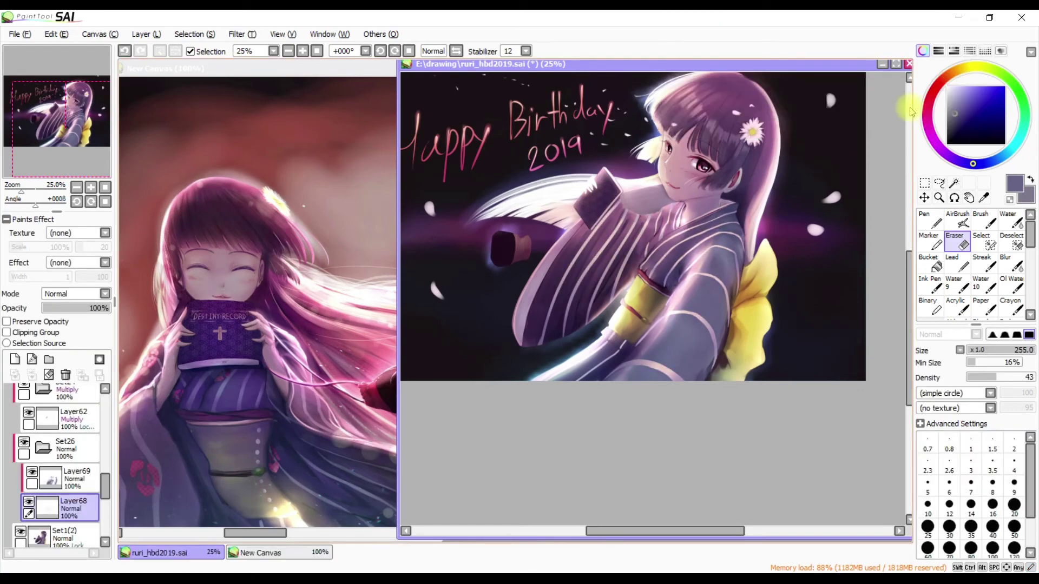
# Paint a dark red rose crest on the near sleeve on a new layer in Set26 with the Pen at sizes 48 and 27
pyautogui.hotkey('ctrl', 'shift', 'n')
pyautogui.press('n')
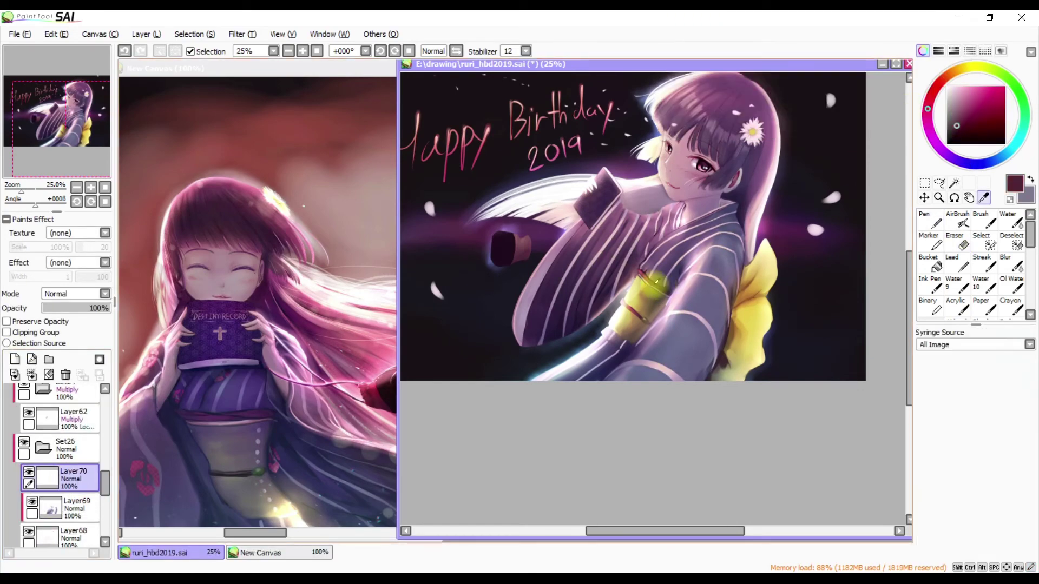
pyautogui.moveTo(723, 234); pyautogui.dragTo(738, 274)
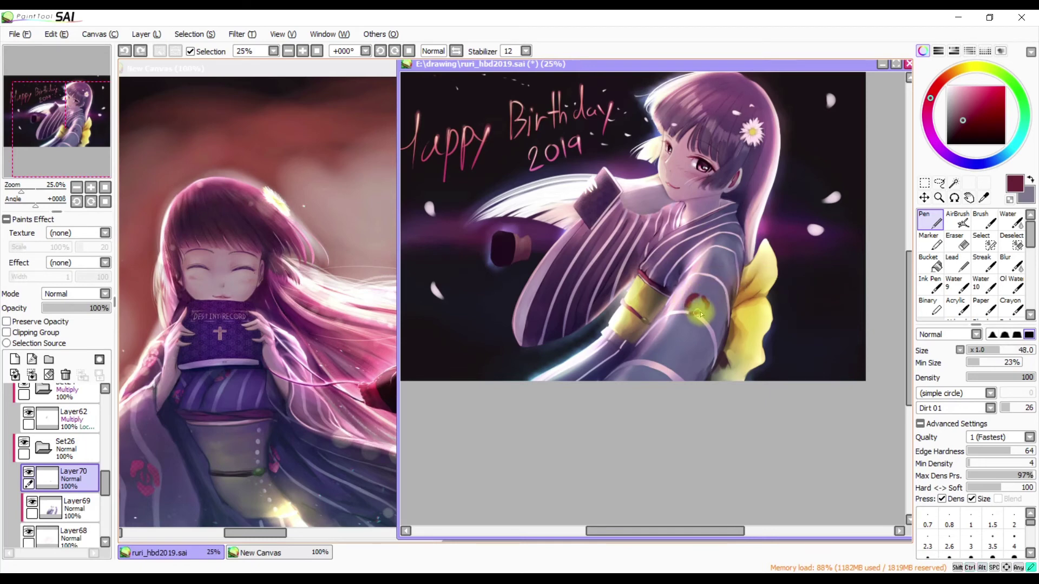
pyautogui.moveTo(701, 314); pyautogui.dragTo(702, 311)
pyautogui.press(']')
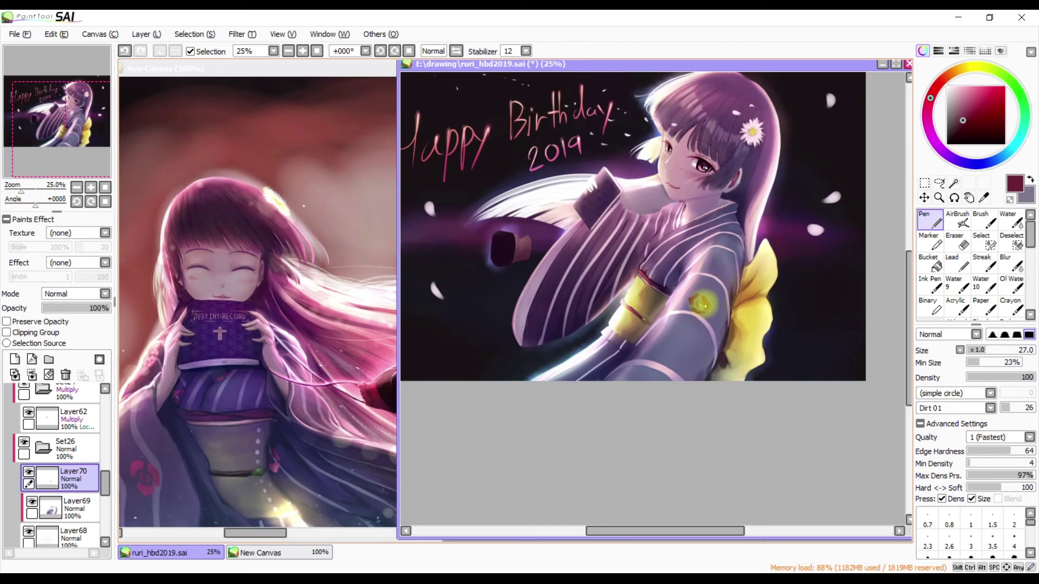
# Paste two copies of the rose and transform them onto the hanging far sleeve and the chest below the collar
pyautogui.hotkey('ctrl', 'v')
pyautogui.hotkey('ctrl', 't')
pyautogui.moveTo(591, 312); pyautogui.dragTo(630, 236)
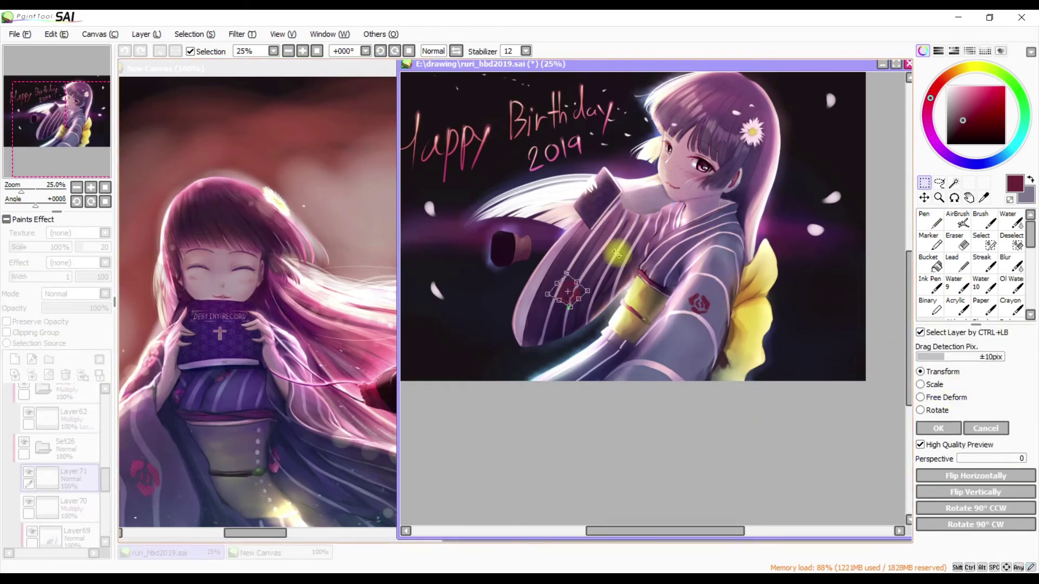
pyautogui.click(938, 429)
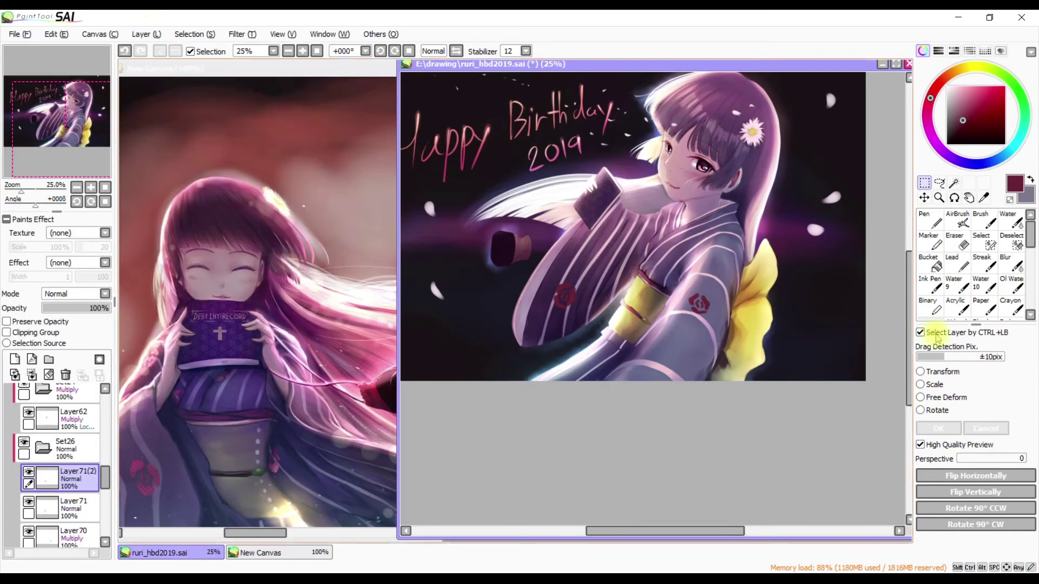
pyautogui.hotkey('ctrl', 'v')
pyautogui.hotkey('ctrl', 't')
pyautogui.moveTo(691, 253); pyautogui.dragTo(694, 247)
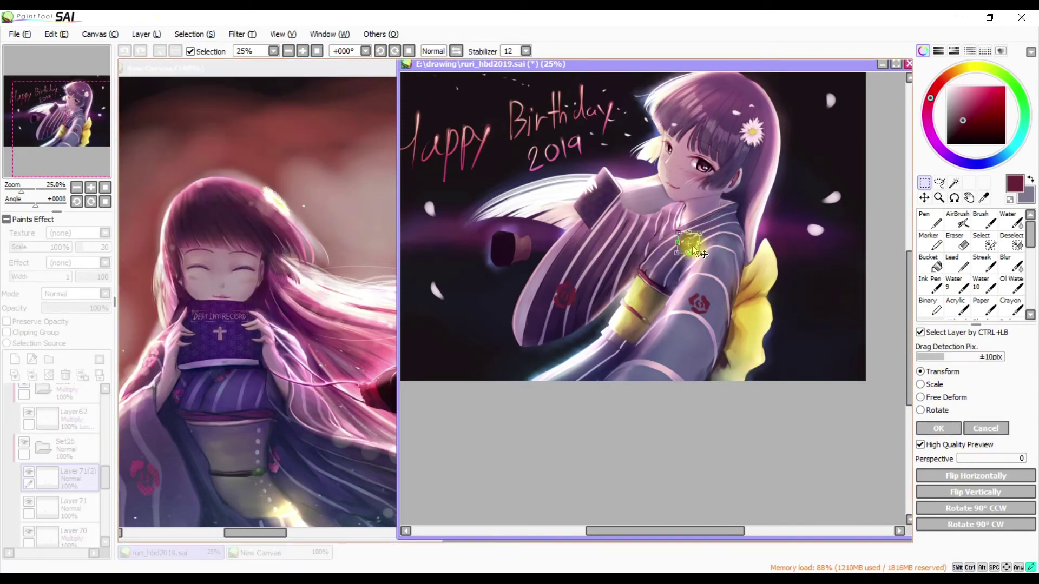
pyautogui.press('Return')
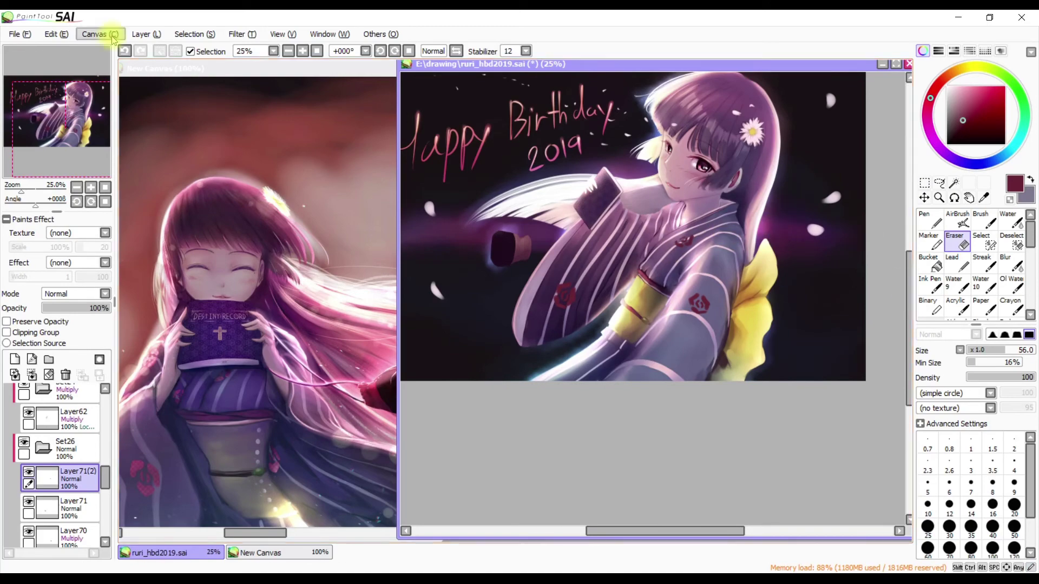
# Paste two more roses and free-deform them onto the inner chest panel and the shoulder below the raised forearm
pyautogui.hotkey('ctrl', 'v')
pyautogui.hotkey('ctrl', 't')
pyautogui.scroll(1, 652, 187)
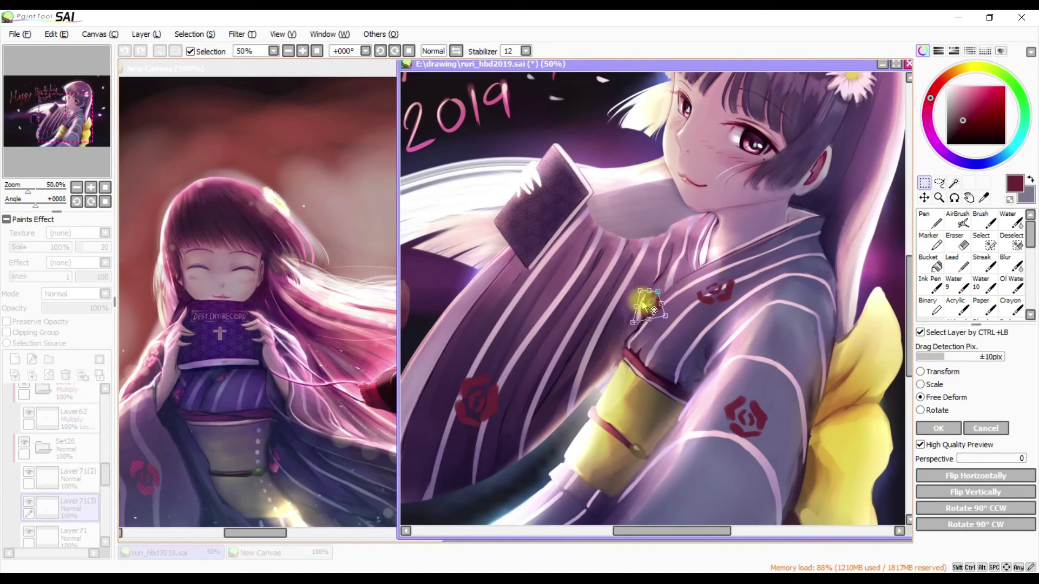
pyautogui.press('Return')
pyautogui.hotkey('ctrl', 'v')
pyautogui.hotkey('ctrl', 't')
pyautogui.moveTo(671, 270); pyautogui.dragTo(642, 242)
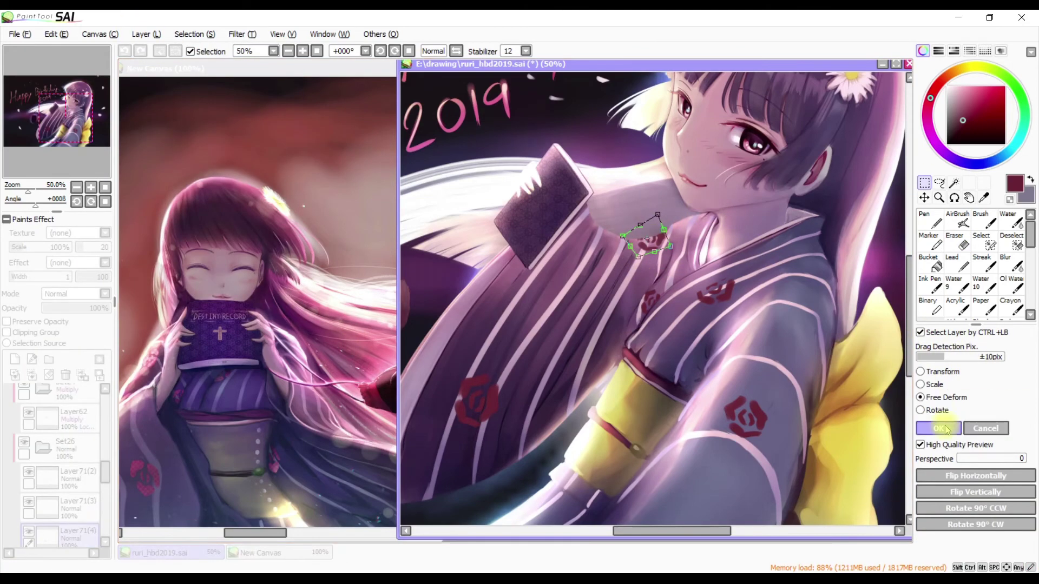
pyautogui.press('Return')
# Paste another rose, transform it onto the lower kimono at the canvas edge, and check the pattern in the mirrored view
pyautogui.scroll(-1, 907, 364)
pyautogui.hotkey('ctrl', 'v')
pyautogui.hotkey('ctrl', 't')
pyautogui.moveTo(626, 398); pyautogui.dragTo(656, 291)
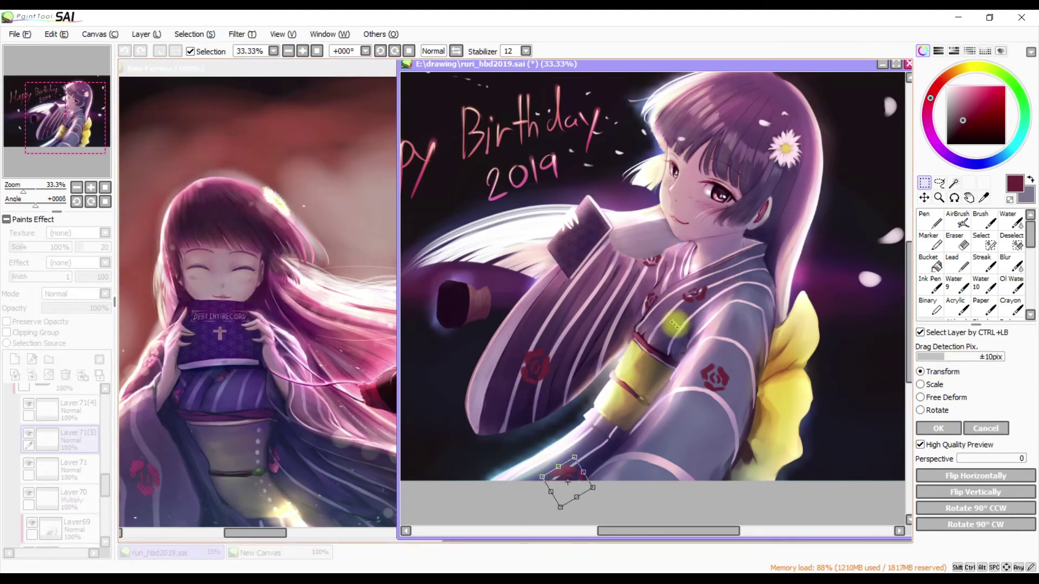
pyautogui.press('Return')
pyautogui.press('h')
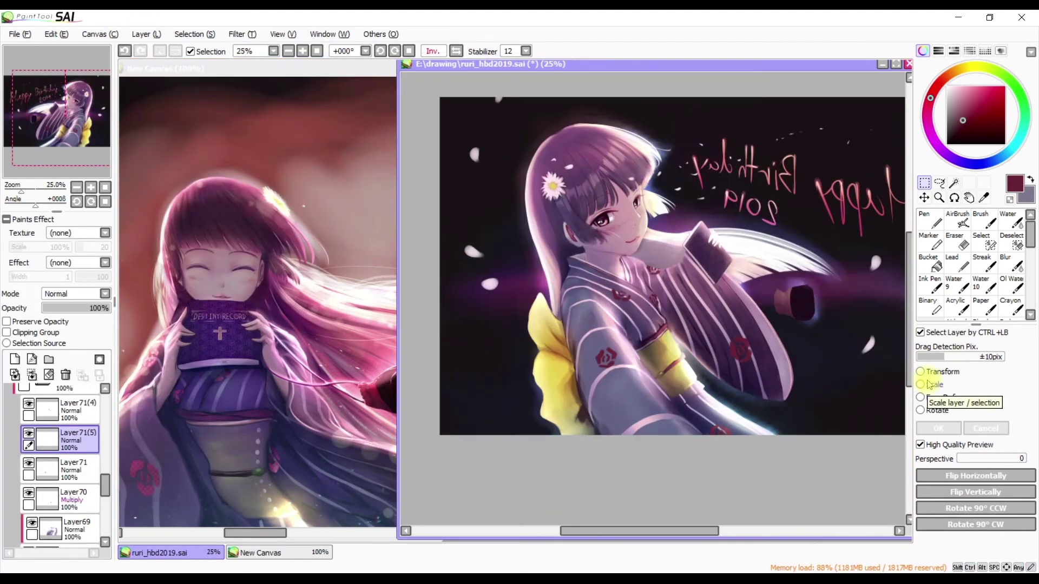
pyautogui.press('h')
pyautogui.press('-')
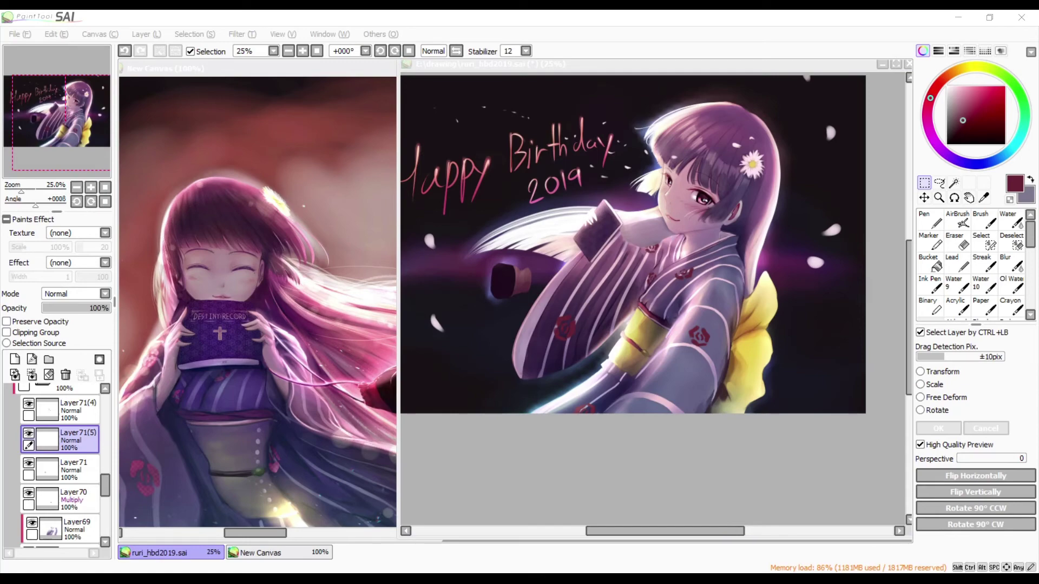
# Enlarge the near sleeve's rose on Layer70 in Normal mode and save the illustration
pyautogui.hotkey('ctrl', 't')
pyautogui.click(937, 428)
pyautogui.scroll(1, 76, 294)
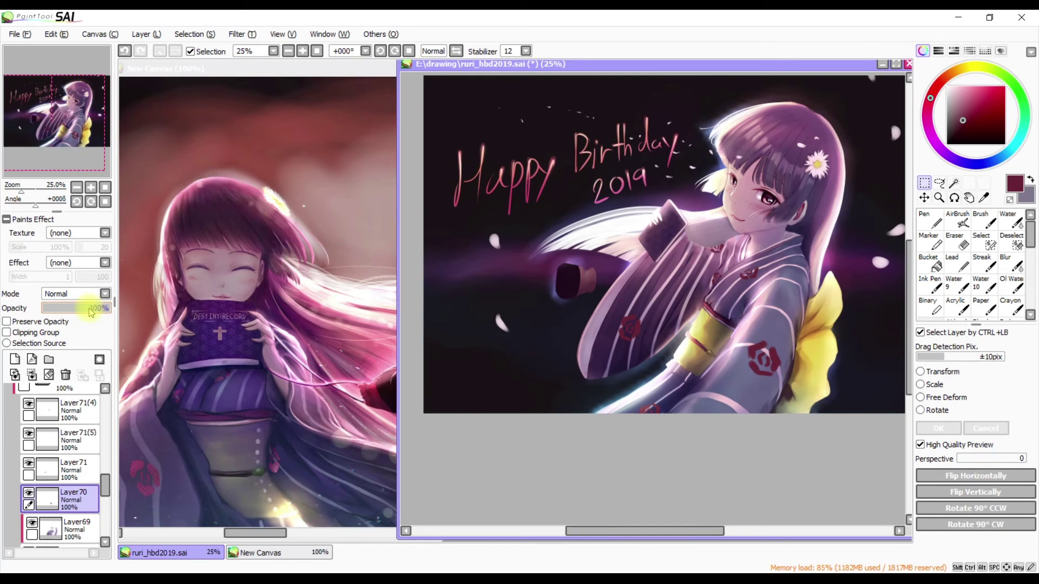
pyautogui.scroll(-5, 32, 411)
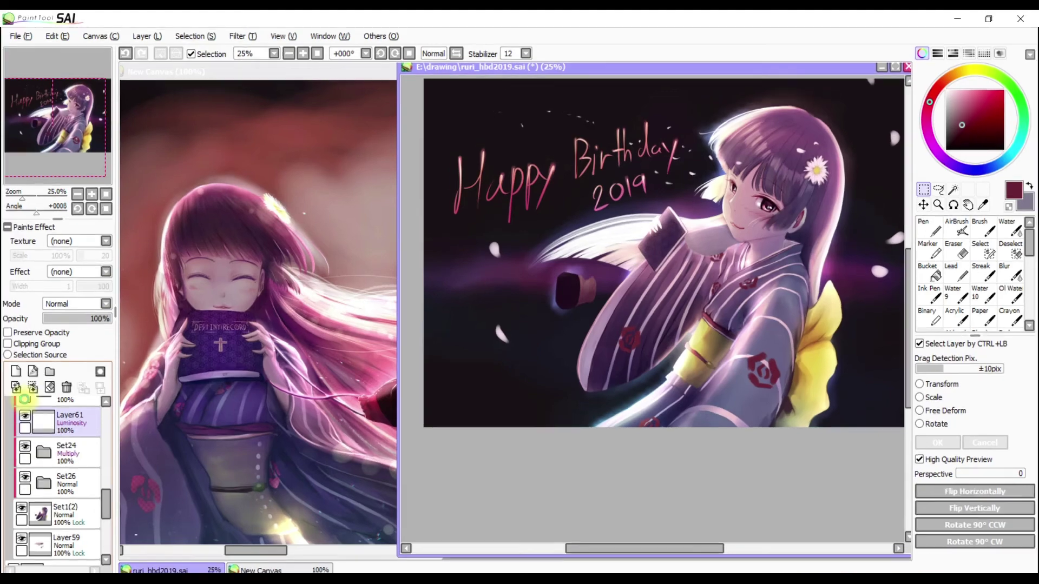
pyautogui.hotkey('ctrl', 's')
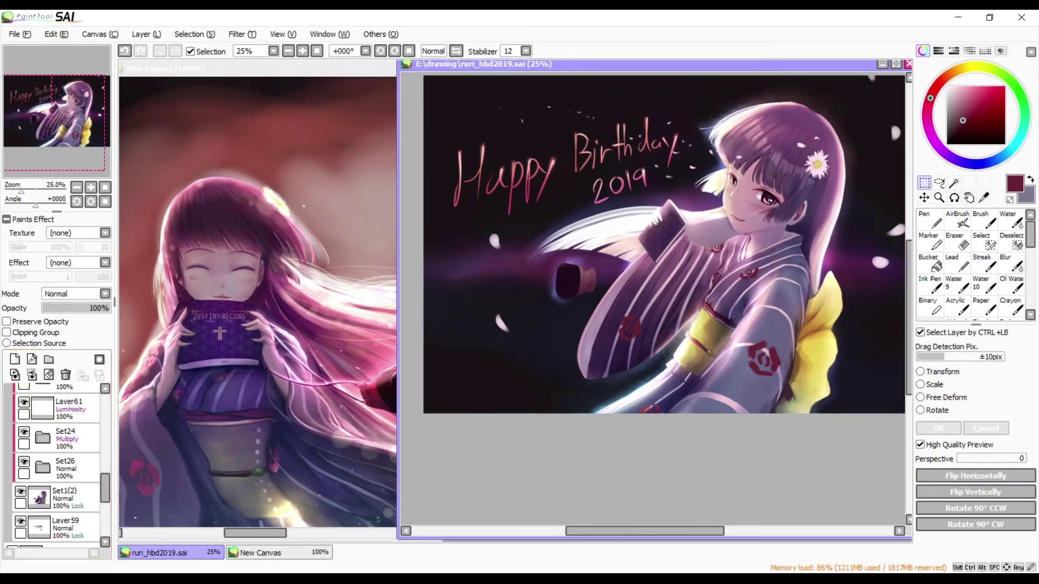
# Turn off opacity preservation on Set1(2) and trim the fringe's lit edge beside the face with the Eraser at sizes 7 to 20
pyautogui.click(783, 390)
pyautogui.scroll(5, 831, 260)
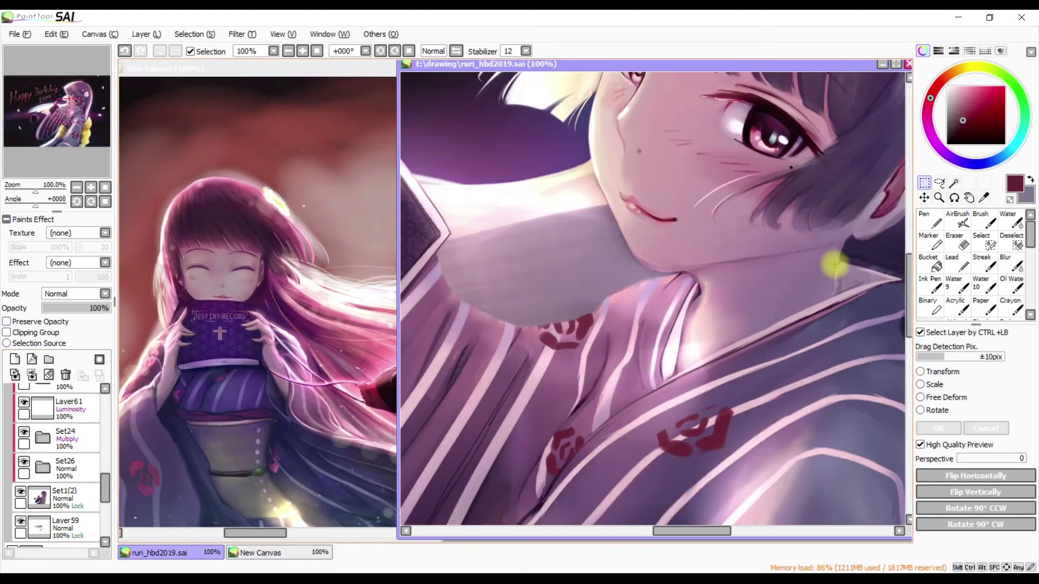
pyautogui.scroll(-4, 812, 216)
pyautogui.scroll(4, 768, 156)
pyautogui.press('e')
pyautogui.keyDown('ctrl'); pyautogui.click(765, 225); pyautogui.keyUp('ctrl')
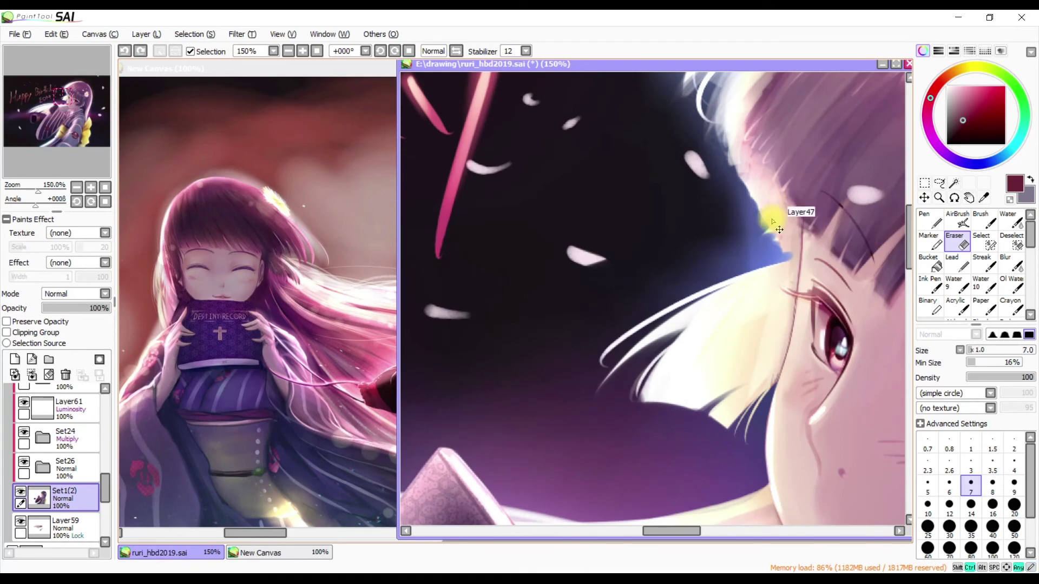
pyautogui.press('h')
pyautogui.press('h')
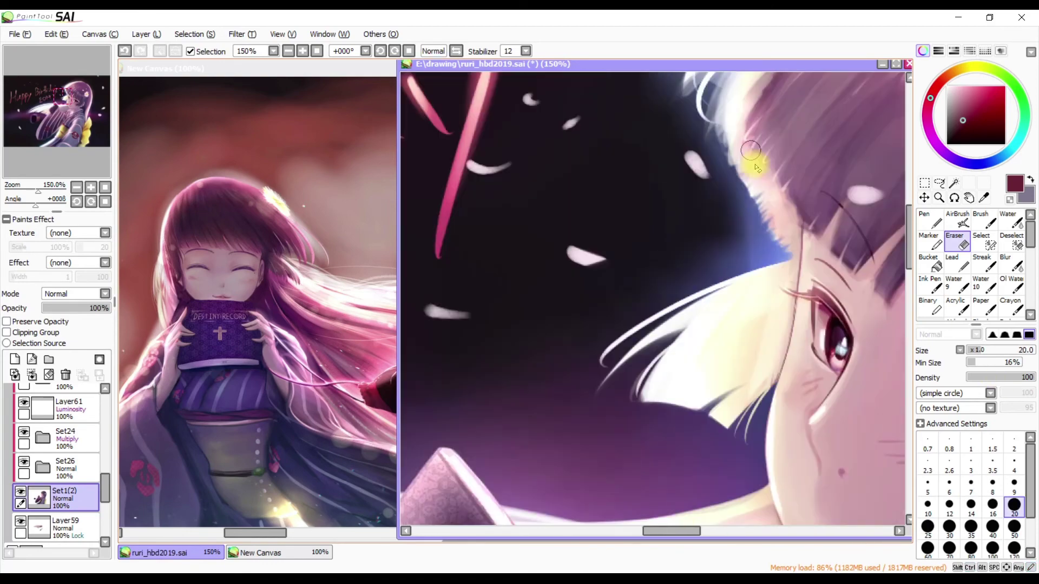
# Refine the outer fringe contour against the dark background with the Eraser at size 27
pyautogui.moveTo(777, 159); pyautogui.dragTo(729, 303)
pyautogui.press(']')
pyautogui.press(']')
pyautogui.press(']')
pyautogui.press(']')
pyautogui.press(']')
pyautogui.press(']')
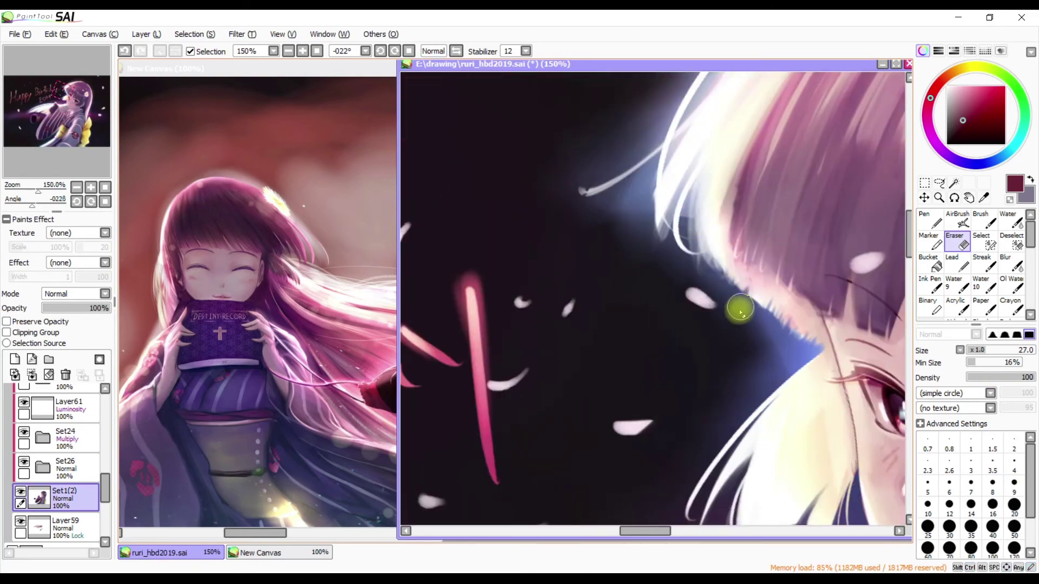
pyautogui.press('h')
pyautogui.press('h')
pyautogui.scroll(-2, 614, 162)
pyautogui.press('End')
# Thin the pale side lock's tips with the Eraser at size 9 and soften the hair edge at size 61 and density 19
pyautogui.moveTo(678, 143)
pyautogui.mouseDown()
pyautogui.moveTo(599, 277)
pyautogui.moveTo(696, 195)
pyautogui.moveTo(623, 269)
pyautogui.mouseUp()
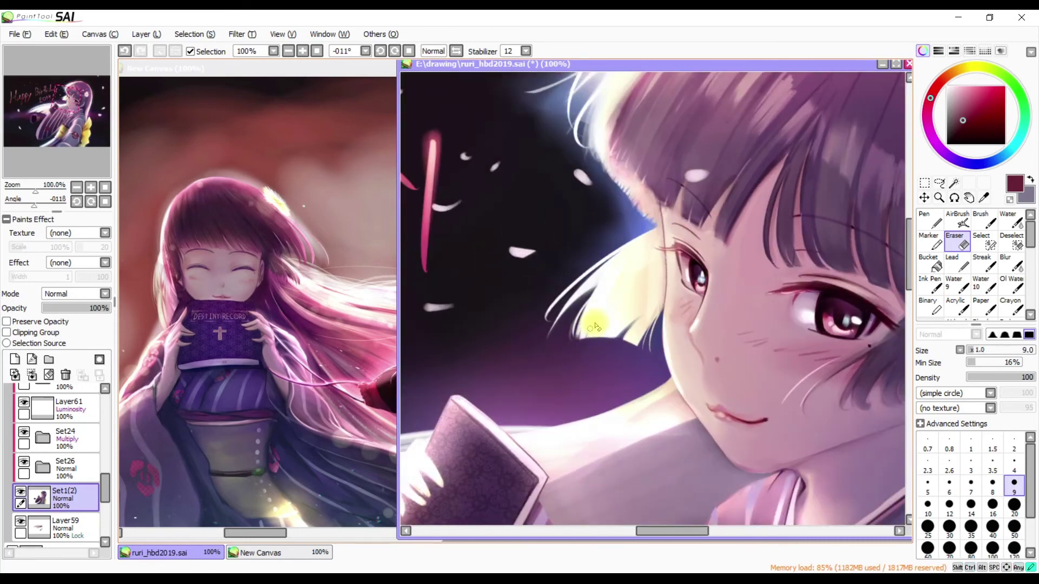
pyautogui.moveTo(1015, 382); pyautogui.dragTo(979, 377)
pyautogui.press('h')
pyautogui.press('h')
pyautogui.press('h')
pyautogui.press('h')
pyautogui.moveTo(609, 301)
pyautogui.mouseDown()
pyautogui.moveTo(566, 345)
pyautogui.moveTo(557, 325)
pyautogui.moveTo(702, 261)
pyautogui.moveTo(547, 234)
pyautogui.moveTo(761, 148)
pyautogui.mouseUp()
pyautogui.press('h')
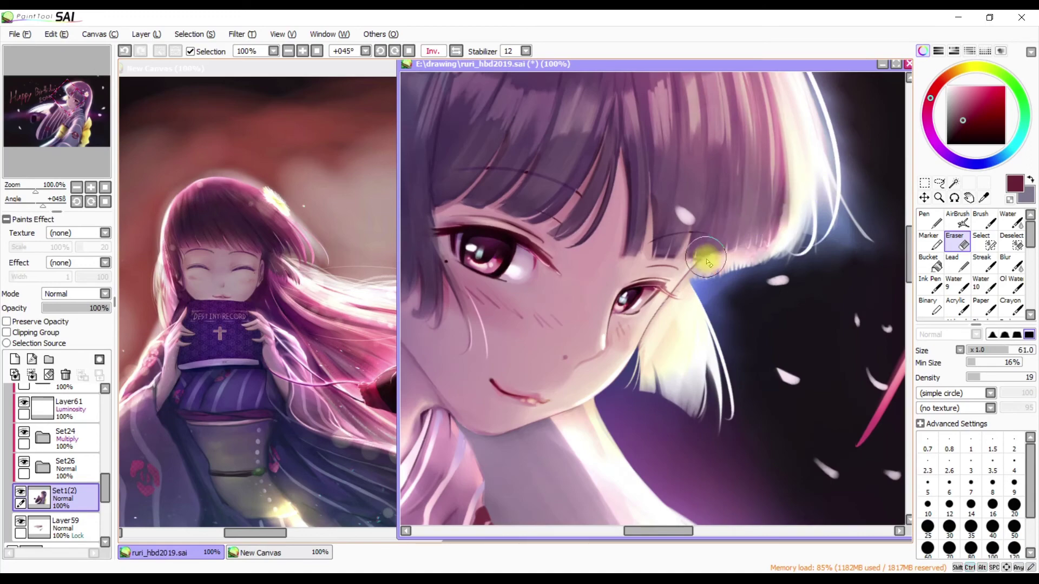
pyautogui.press('h')
# Try to fade the flowing white hair on Layer59 with the Eraser at size 197 and density 19
pyautogui.scroll(-3, 649, 303)
pyautogui.scroll(2, 569, 327)
pyautogui.keyDown('ctrl'); pyautogui.click(570, 328); pyautogui.keyUp('ctrl')
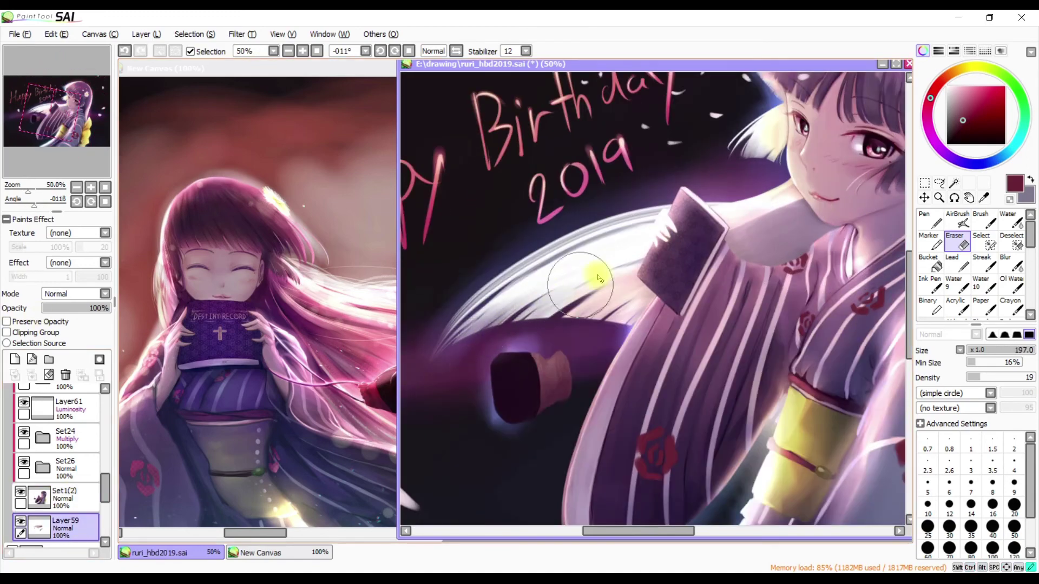
pyautogui.press('h')
pyautogui.scroll(-2, 570, 327)
pyautogui.press('h')
pyautogui.press('h')
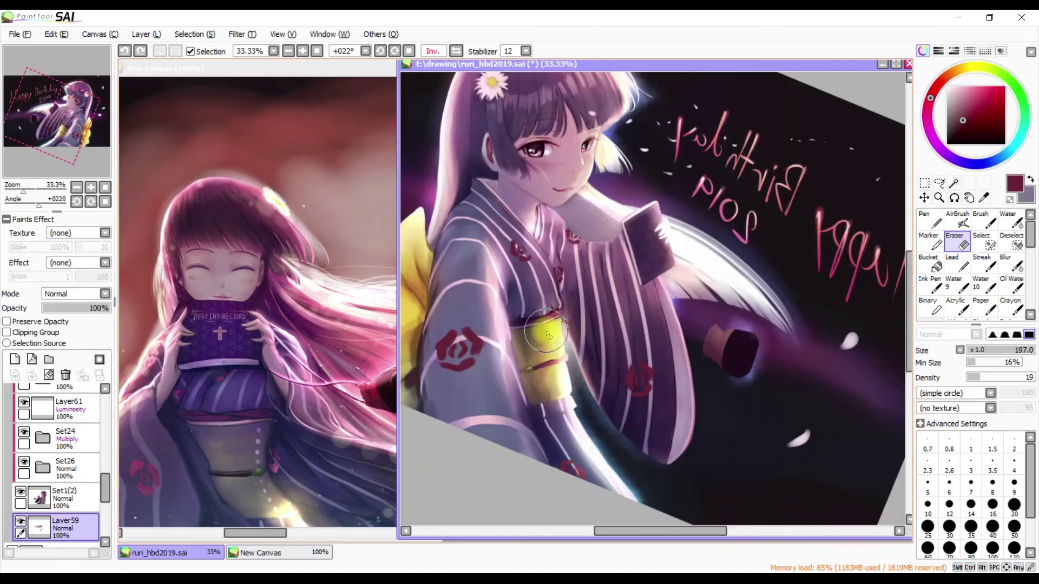
pyautogui.click(95, 489)
pyautogui.press('h')
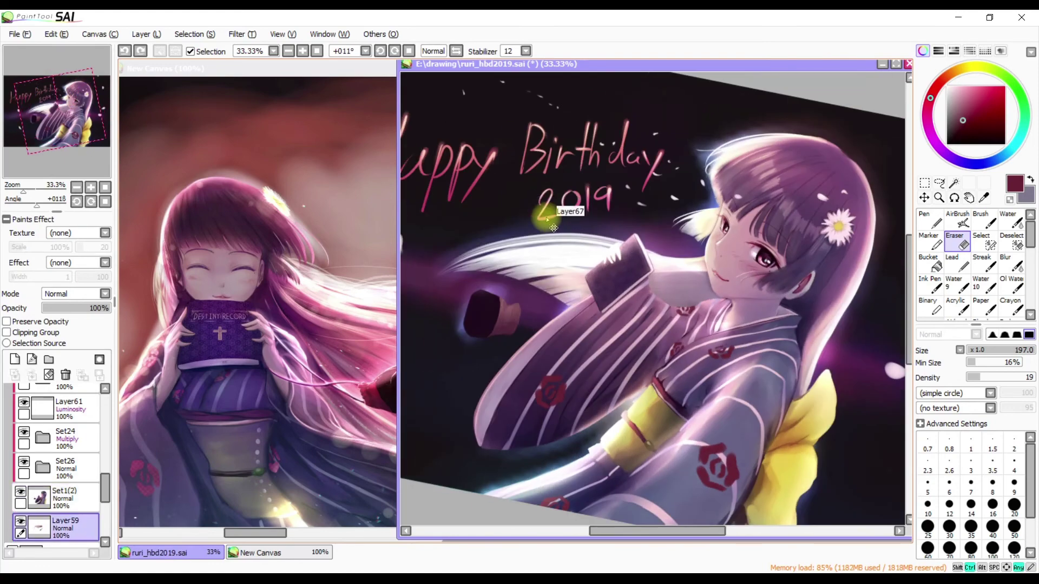
pyautogui.scroll(1, 553, 228)
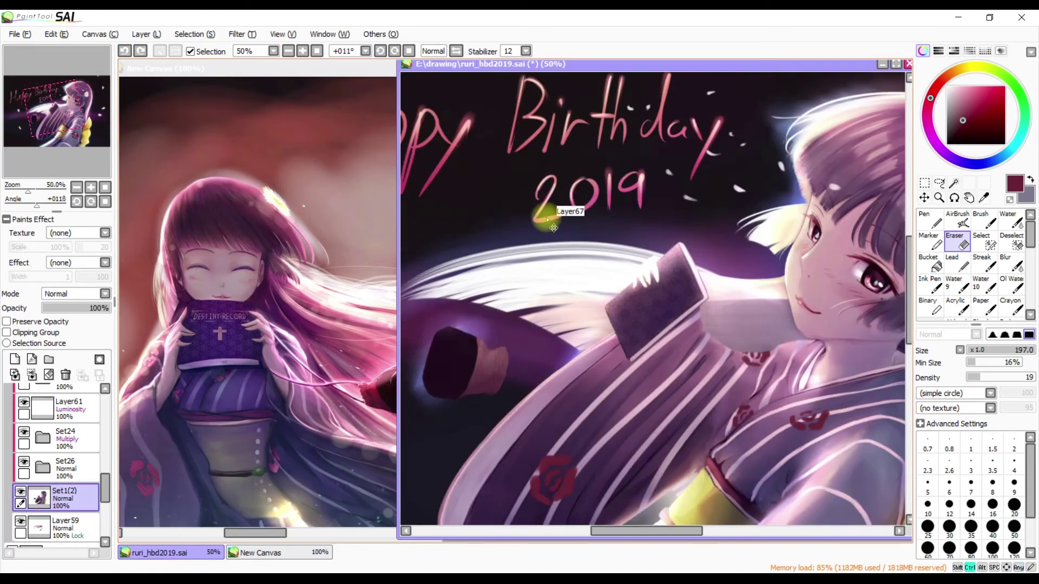
pyautogui.scroll(-1, 553, 228)
# Try to shade the flowing hair on a new clipped Multiply layer above Layer59 with the Brush at size 371
pyautogui.hotkey('ctrl', 'shift', 'n')
pyautogui.press('n')
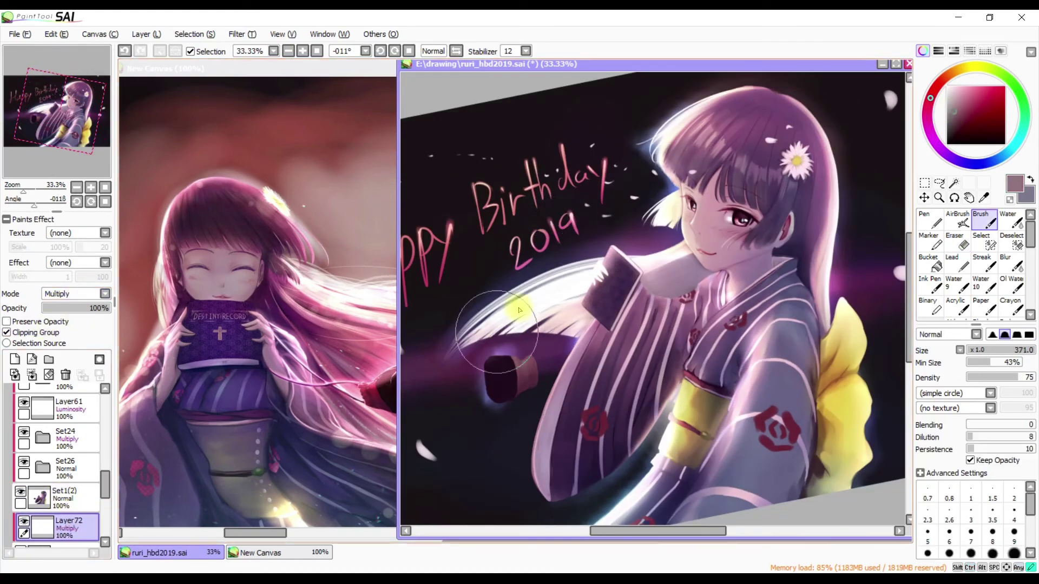
pyautogui.press('b')
pyautogui.keyDown('alt'); pyautogui.click(543, 348); pyautogui.keyUp('alt')
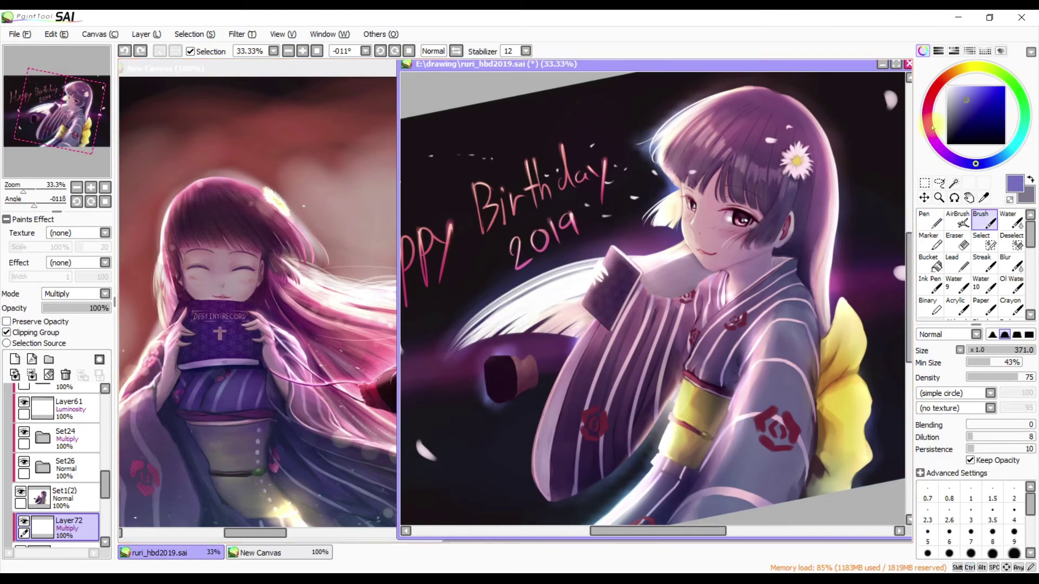
pyautogui.hotkey('ctrl', 'z')
pyautogui.press('h')
pyautogui.press('h')
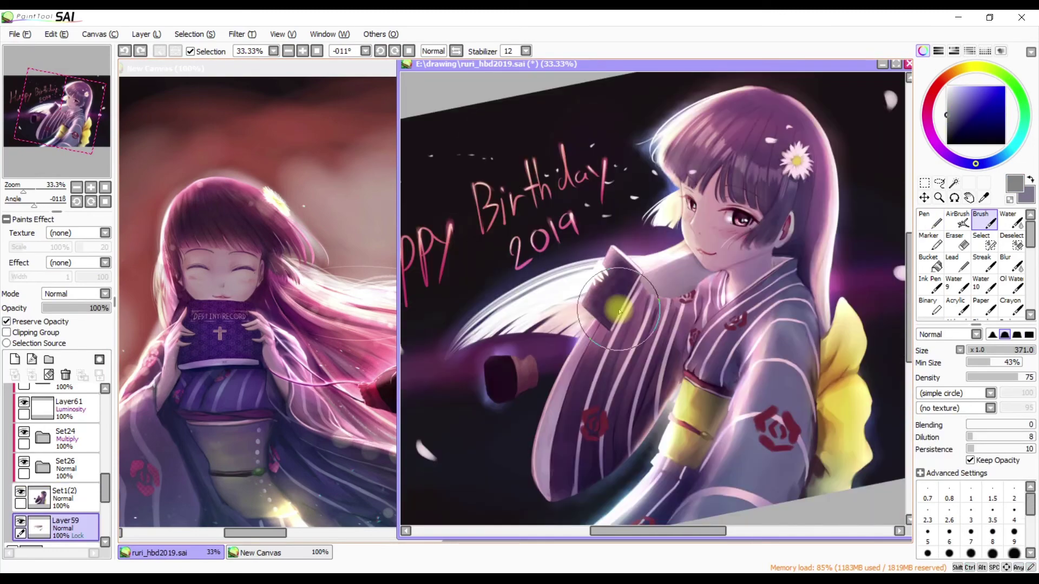
# Add a clipped Multiply layer above Set26 and start shading the kimono sleeve's inner folds in grey-blue with the Pen at size 215
pyautogui.scroll(-1, 619, 312)
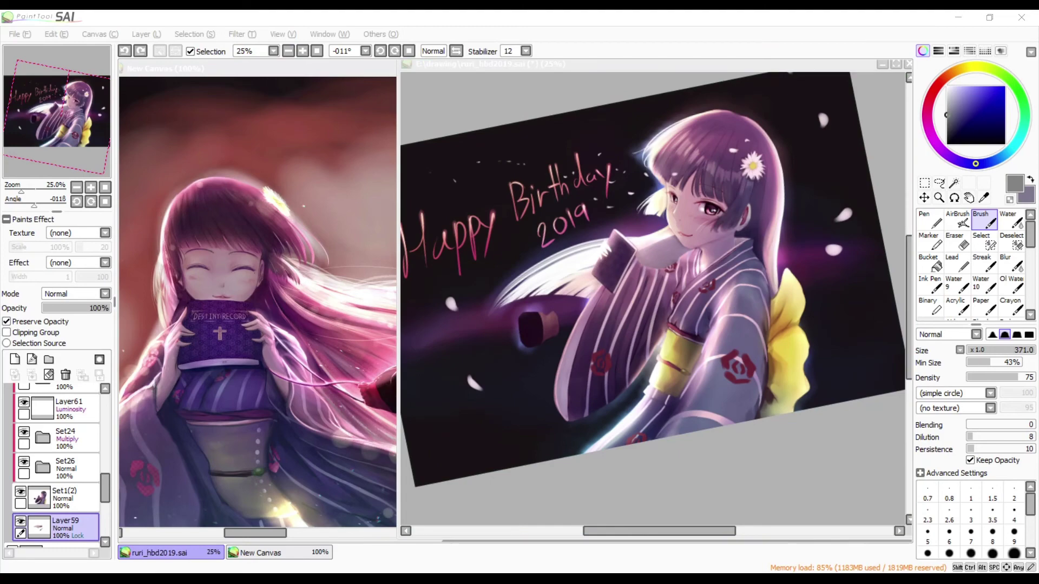
pyautogui.scroll(1, 649, 297)
pyautogui.hotkey('ctrl', 'y')
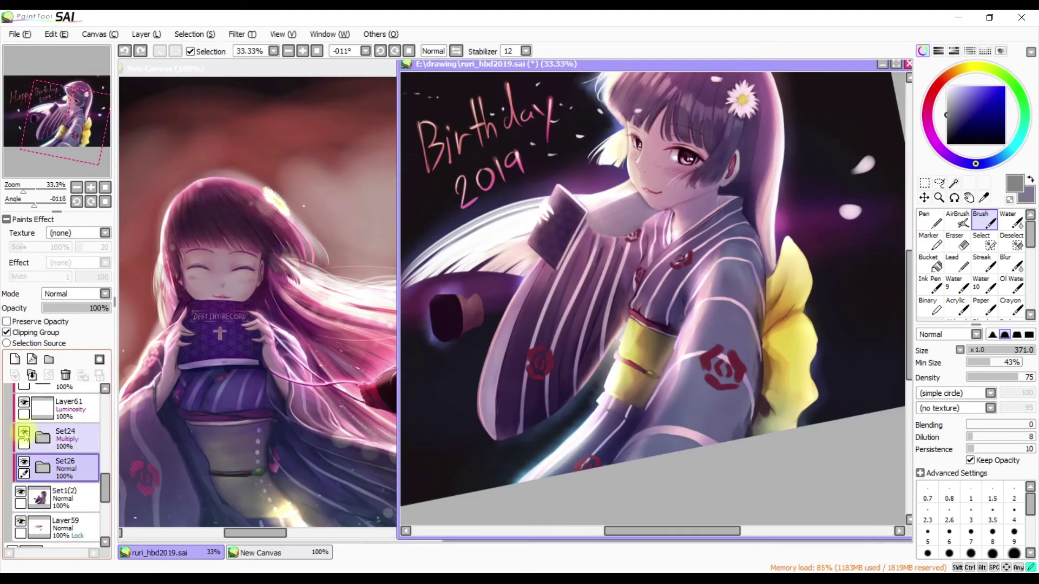
pyautogui.click(24, 494)
pyautogui.press('n')
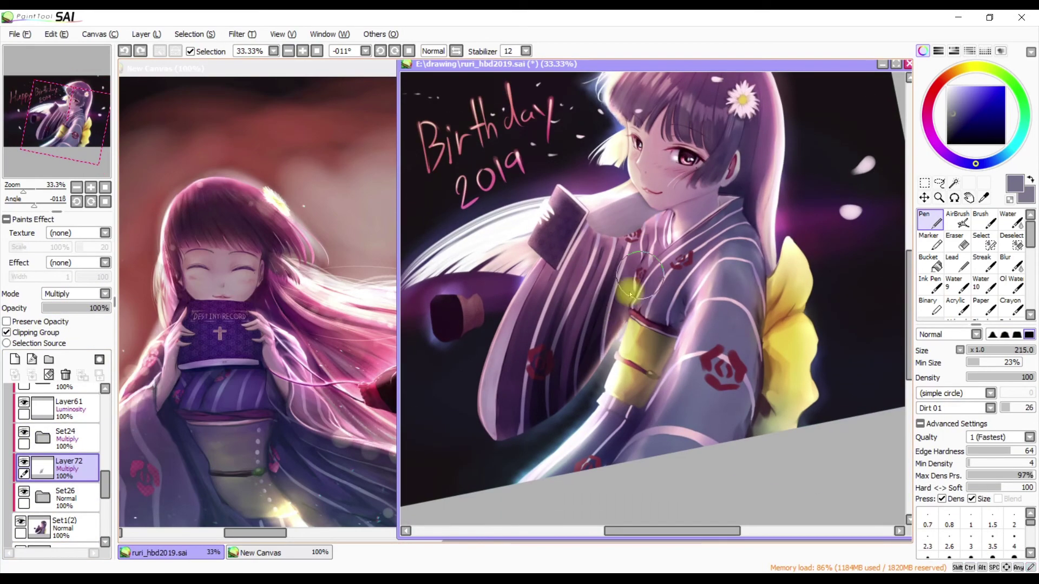
pyautogui.keyDown('ctrl'); pyautogui.keyDown('alt'); pyautogui.moveTo(653, 250); pyautogui.dragTo(697, 299); pyautogui.keyUp('alt'); pyautogui.keyUp('ctrl')
pyautogui.press('h')
pyautogui.press('h')
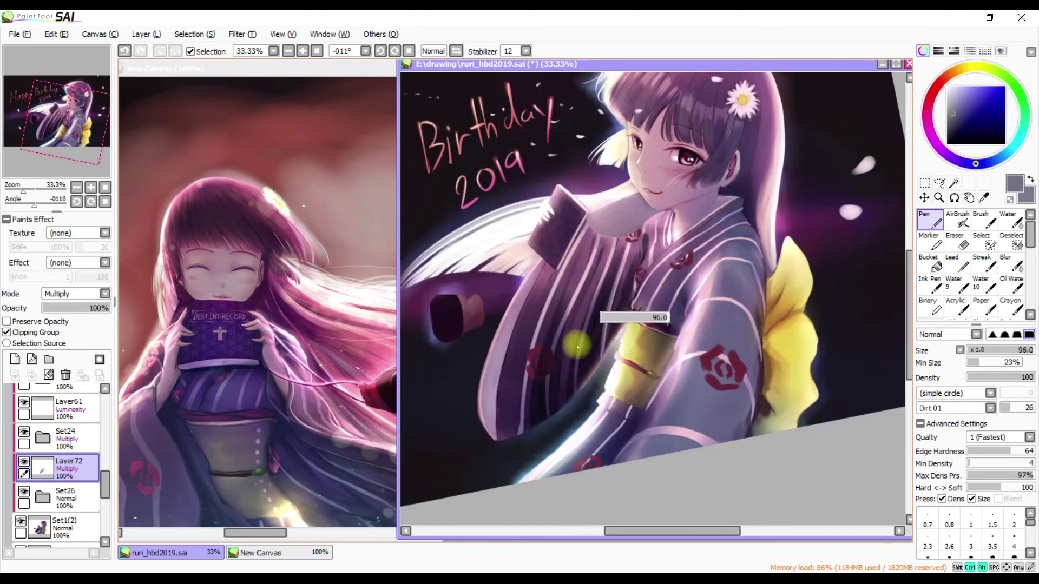
# Deepen the shadows on the hanging striped sleeve and beside the obi with the Pen at sizes 96 and 102
pyautogui.keyDown('ctrl'); pyautogui.keyDown('alt'); pyautogui.moveTo(737, 211); pyautogui.dragTo(737, 211); pyautogui.keyUp('alt'); pyautogui.keyUp('ctrl')
pyautogui.press('h')
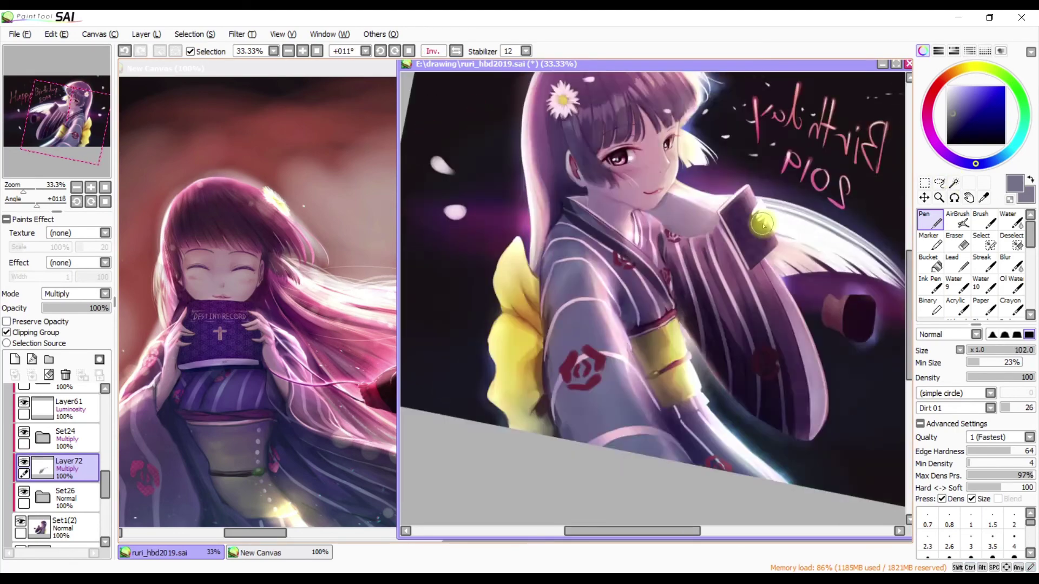
pyautogui.press('h')
pyautogui.moveTo(758, 273); pyautogui.dragTo(743, 387)
pyautogui.moveTo(749, 306); pyautogui.dragTo(741, 438)
pyautogui.moveTo(660, 379); pyautogui.dragTo(612, 481)
pyautogui.keyDown('ctrl'); pyautogui.keyDown('alt'); pyautogui.moveTo(692, 351); pyautogui.dragTo(674, 329); pyautogui.keyUp('alt'); pyautogui.keyUp('ctrl')
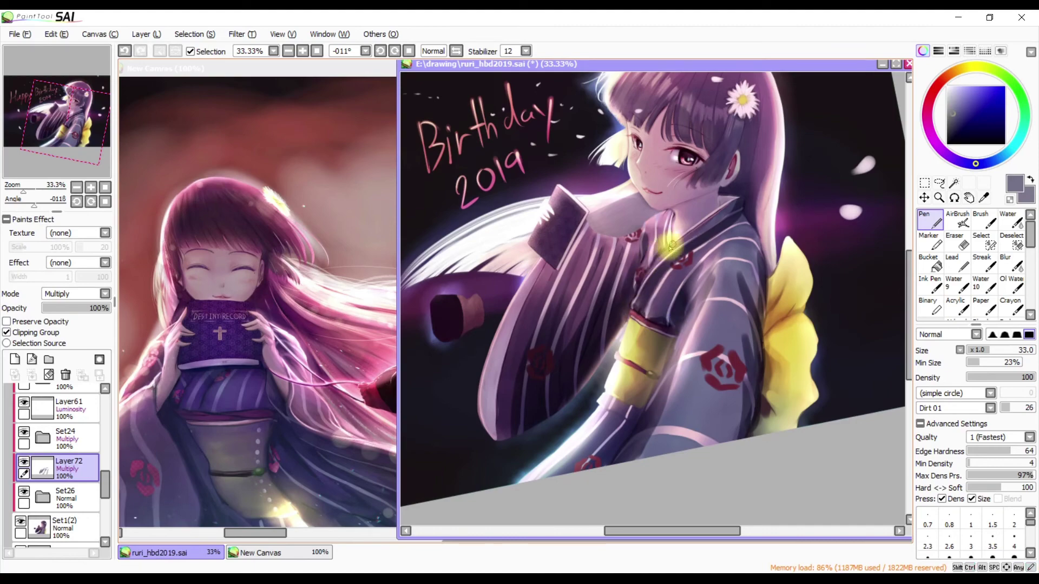
# Shade the kimono collar and shoulder with the Pen and soften the shadow edges with the Eraser at size 56 and density 19
pyautogui.scroll(3, 657, 260)
pyautogui.scroll(-2, 737, 165)
pyautogui.press('e')
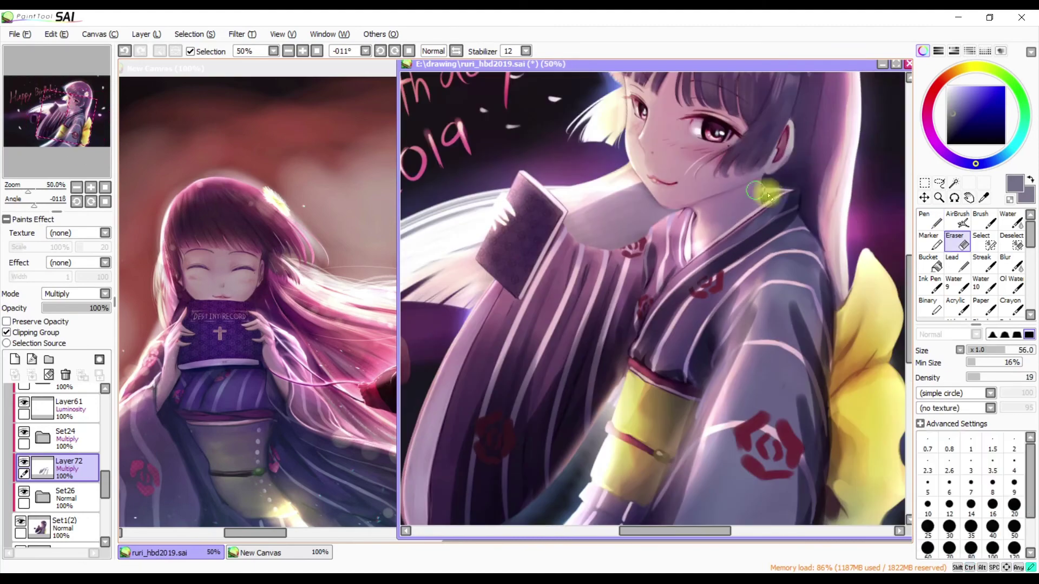
pyautogui.press('n')
pyautogui.keyDown('ctrl'); pyautogui.keyDown('alt'); pyautogui.moveTo(812, 227); pyautogui.dragTo(806, 233); pyautogui.keyUp('alt'); pyautogui.keyUp('ctrl')
pyautogui.press('h')
pyautogui.keyDown('ctrl'); pyautogui.keyDown('alt'); pyautogui.moveTo(676, 232); pyautogui.dragTo(675, 234); pyautogui.keyUp('alt'); pyautogui.keyUp('ctrl')
pyautogui.press('h')
# Refine the collar and chest shadows by alternating the Pen with the Eraser at size 63 and density 19
pyautogui.press('e')
pyautogui.press('n')
pyautogui.press('e')
pyautogui.press('n')
pyautogui.press('e')
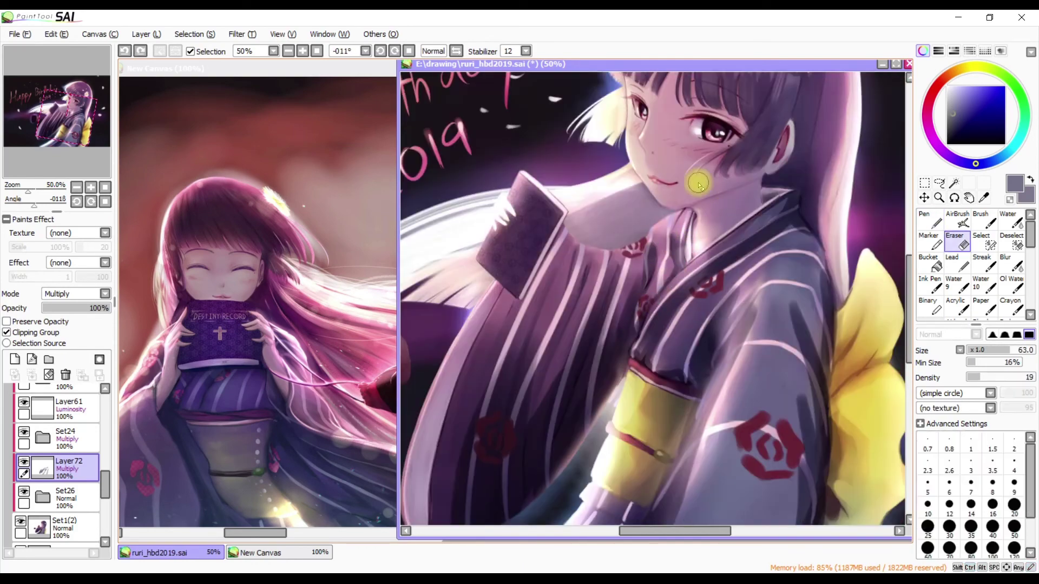
pyautogui.press('n')
# Darken the lower kimono and the sleeve hem with the Pen at size 194
pyautogui.scroll(-1, 741, 263)
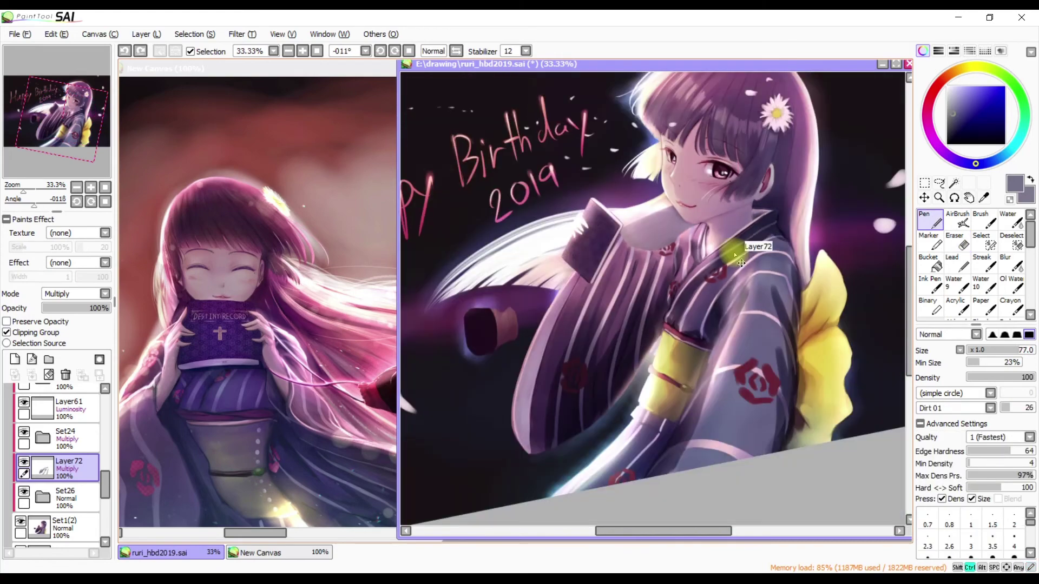
pyautogui.press('h')
pyautogui.press('h')
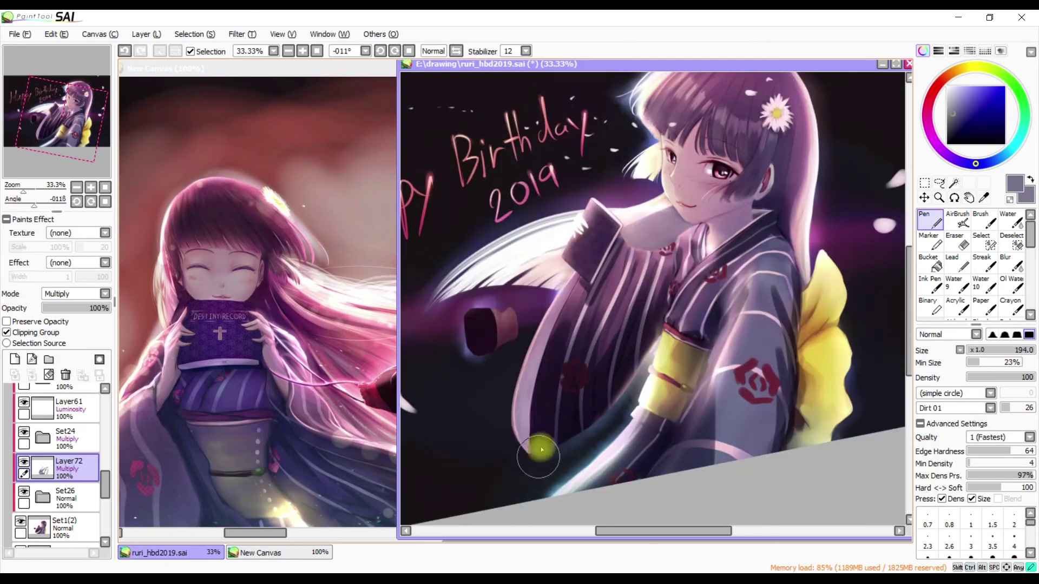
# Trim the excess kimono shading with the Eraser at sizes 61 and 88 and density 99
pyautogui.press('e')
pyautogui.press('h')
pyautogui.press('h')
pyautogui.press('h')
pyautogui.press('h')
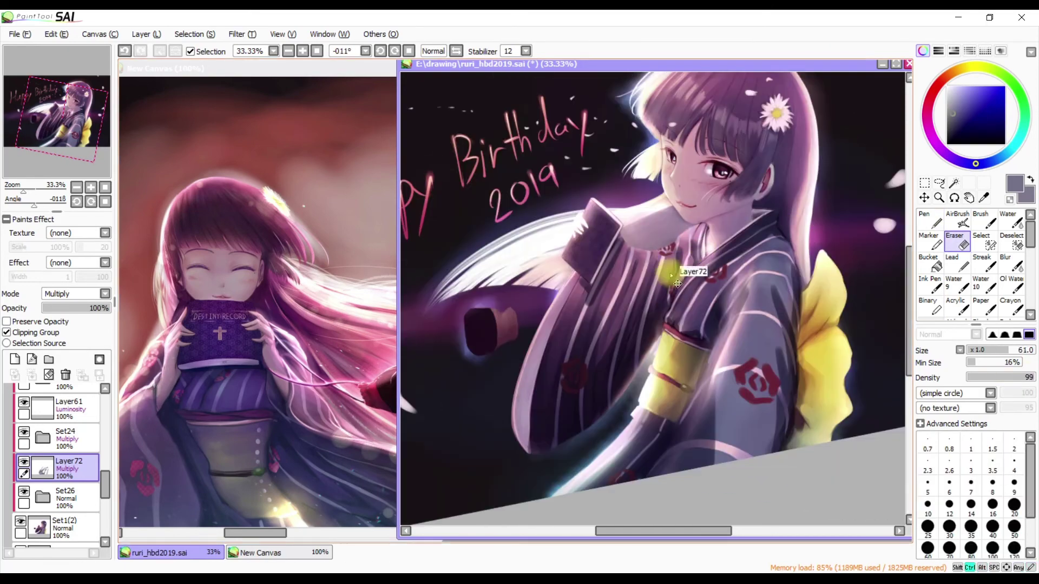
pyautogui.press('e')
pyautogui.press('e')
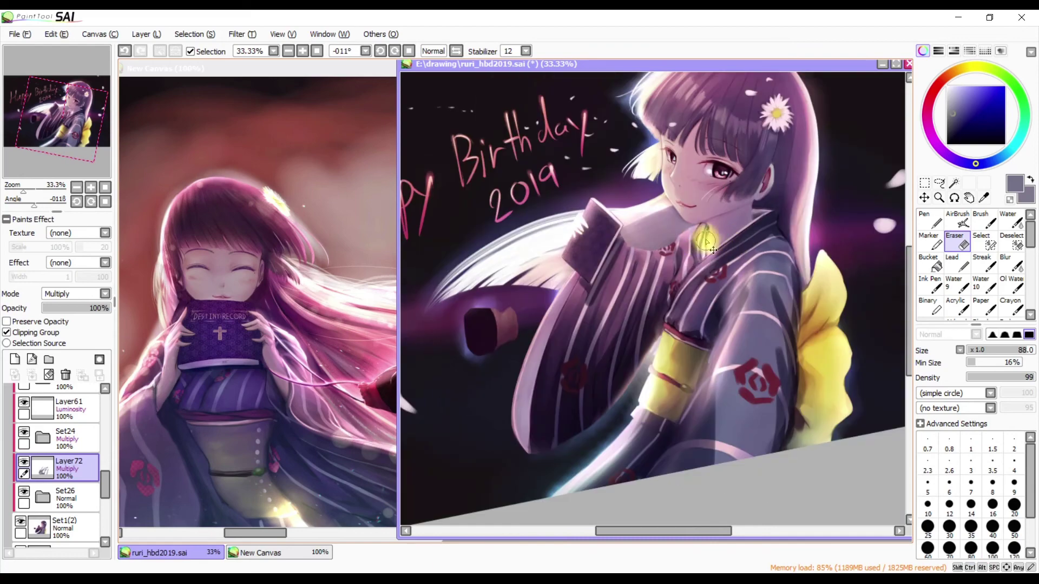
pyautogui.press('-')
pyautogui.hotkey('ctrl', 'u')
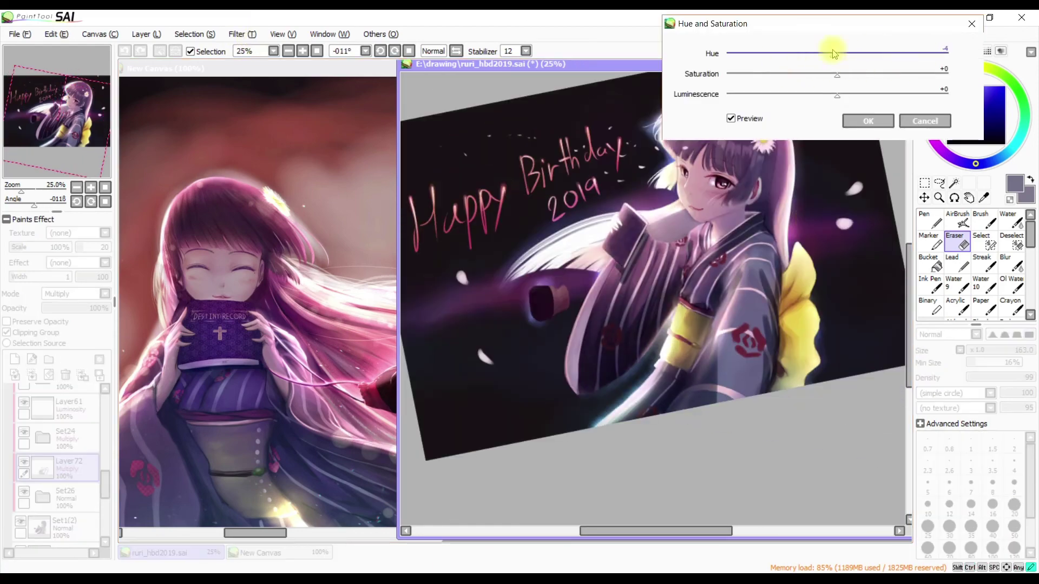
pyautogui.click(905, 119)
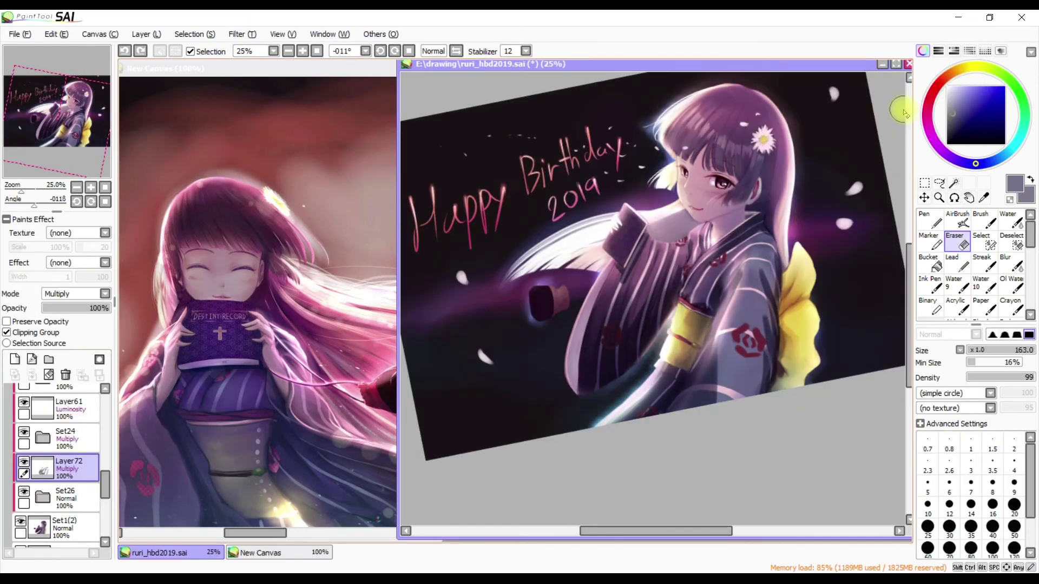
# Straighten the canvas and shade the near sleeve's back edge beside the yellow bow with the Pen at sizes 66 and 87
pyautogui.press('Delete')
pyautogui.press('n')
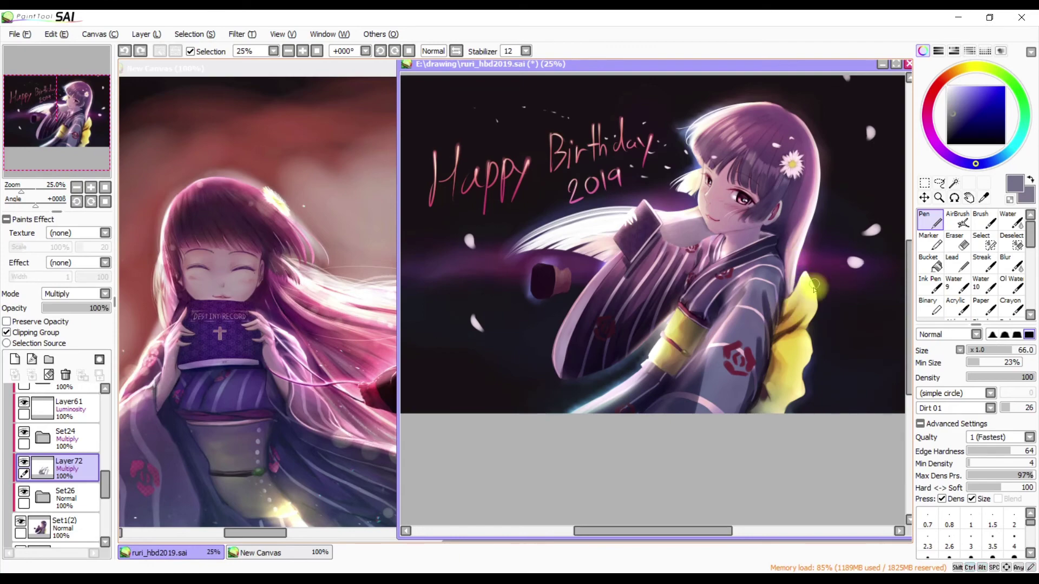
pyautogui.press('h')
pyautogui.press('h')
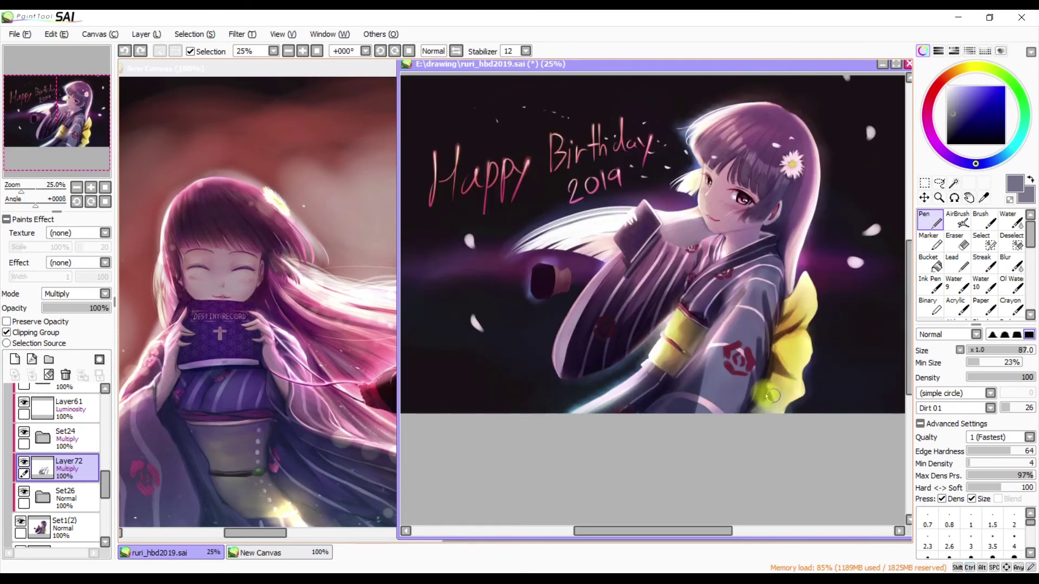
# Refine the shadow between the near sleeve and the yellow bow by alternating the Eraser and the Pen at size 88
pyautogui.press('e')
pyautogui.press('n')
pyautogui.press('e')
pyautogui.press('n')
pyautogui.press('e')
pyautogui.press('n')
pyautogui.press('h')
pyautogui.press('h')
pyautogui.press('h')
pyautogui.press('h')
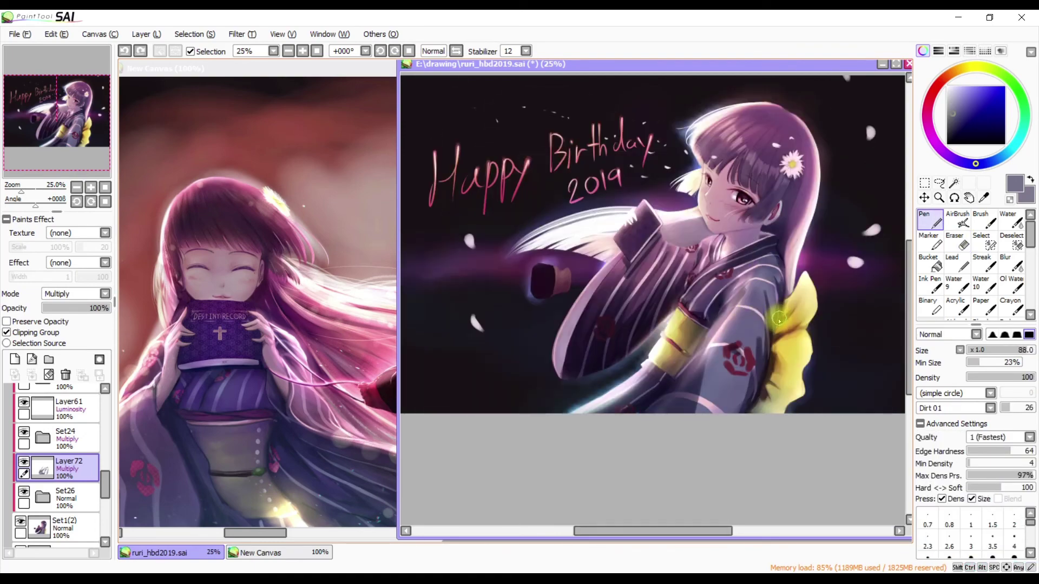
# Lighten the shading around the near sleeve's rose crest and the chest with the Eraser at size 330 and density 99
pyautogui.press('e')
pyautogui.press('h')
pyautogui.press('h')
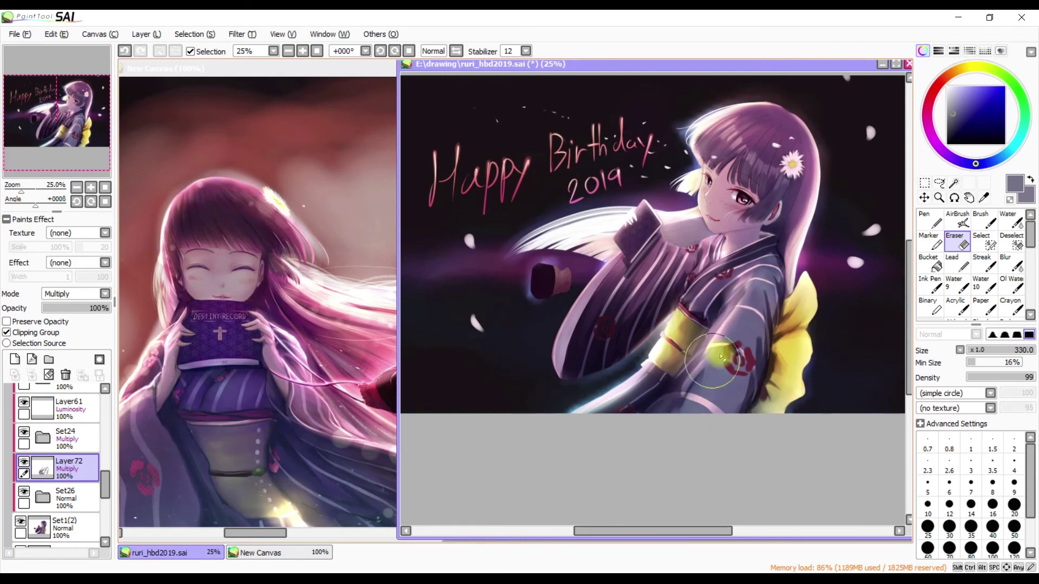
pyautogui.moveTo(719, 325)
pyautogui.mouseDown()
pyautogui.moveTo(682, 400)
pyautogui.moveTo(700, 371)
pyautogui.moveTo(733, 229)
pyautogui.moveTo(703, 238)
pyautogui.mouseUp()
pyautogui.press('h')
pyautogui.press('h')
pyautogui.scroll(1, 733, 229)
pyautogui.press('h')
pyautogui.press('h')
# Group the shading layer in a clipped Multiply folder and try a dusty pink Brush colour on a new layer inside it
pyautogui.click(15, 359)
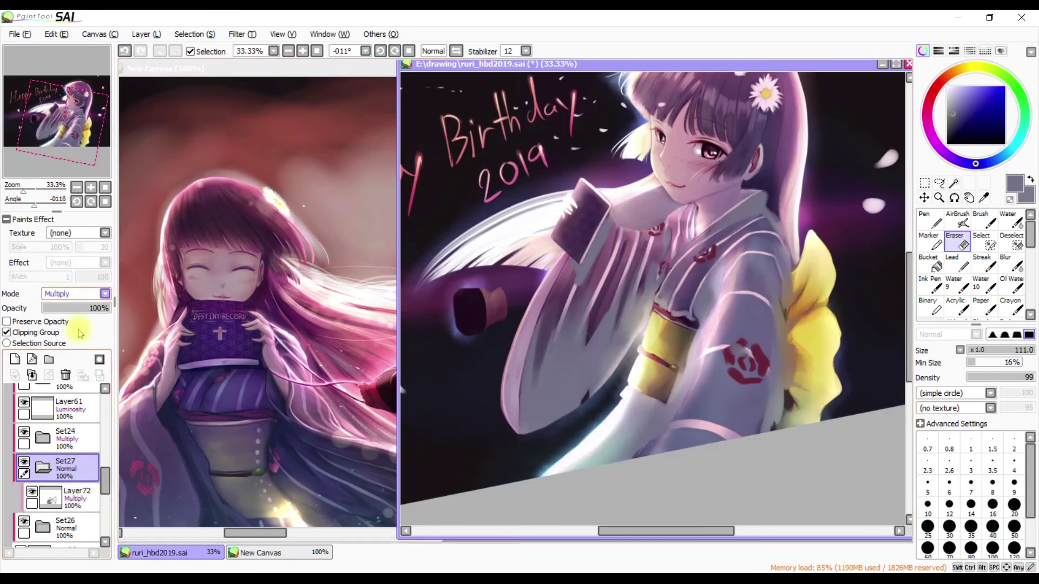
pyautogui.click(951, 73)
pyautogui.press('b')
pyautogui.keyDown('alt'); pyautogui.click(633, 243); pyautogui.keyUp('alt')
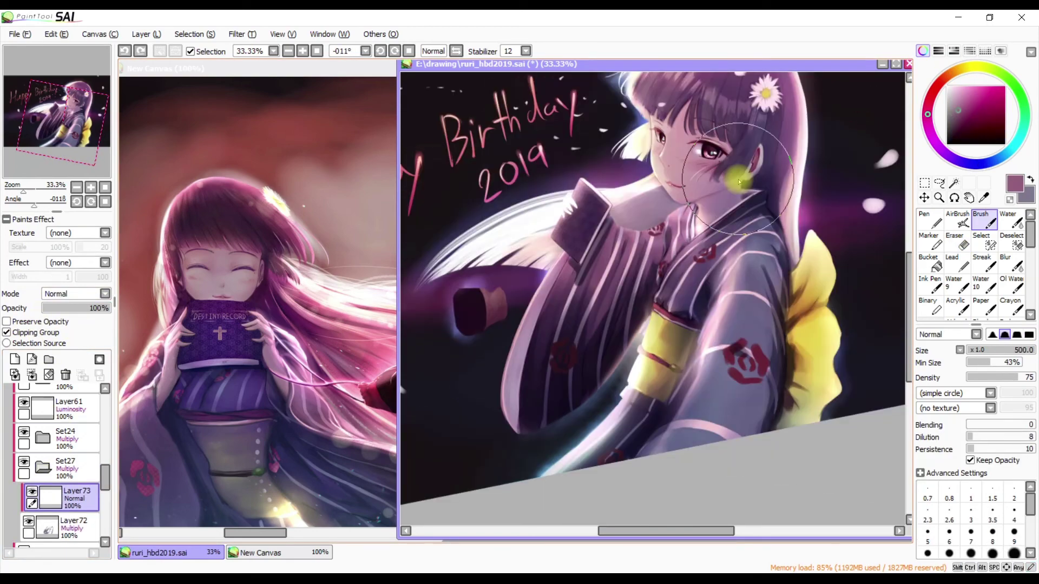
pyautogui.hotkey('ctrl', 'z')
# Fade parts of the kimono shading with the Eraser at size 233, then at size 123 and density 61
pyautogui.press('e')
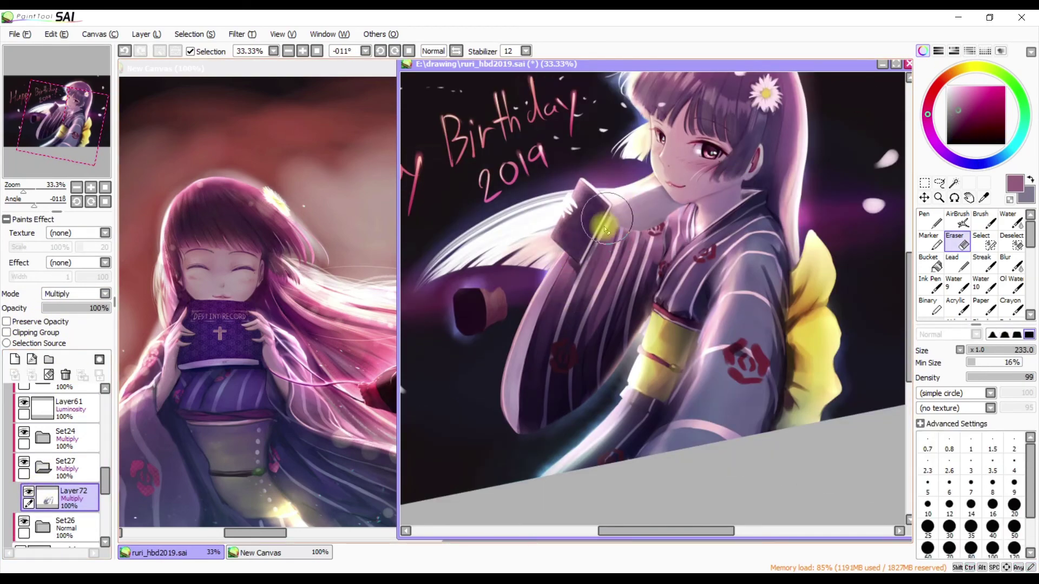
pyautogui.moveTo(757, 262); pyautogui.dragTo(775, 306)
pyautogui.press('h')
pyautogui.press('h')
pyautogui.moveTo(747, 216); pyautogui.dragTo(779, 216)
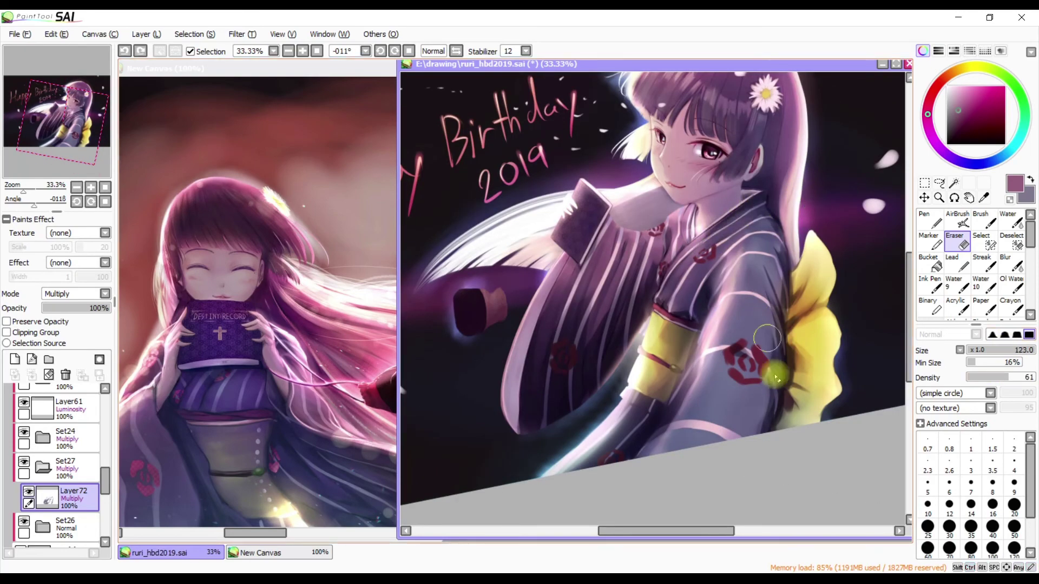
# Add dark navy shadow accents to the kimono with the Pen at size 40
pyautogui.press('n')
pyautogui.press('h')
pyautogui.press('h')
pyautogui.press('h')
pyautogui.press('h')
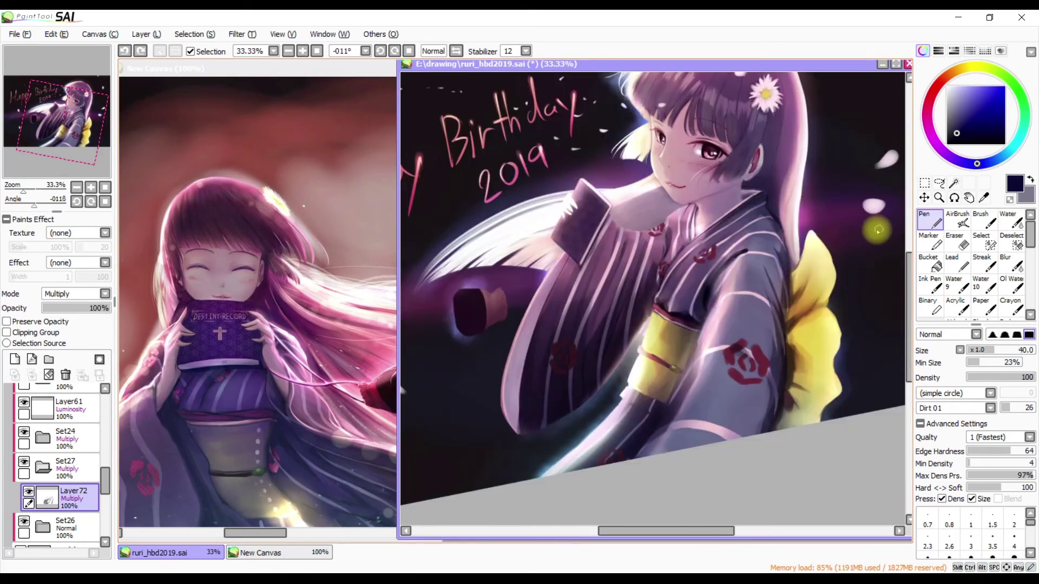
pyautogui.press('h')
pyautogui.press('h')
# Soften the broad shadows on the hanging sleeve with the Eraser at sizes 370 and 380 and density 61
pyautogui.press('e')
pyautogui.press('h')
pyautogui.press('h')
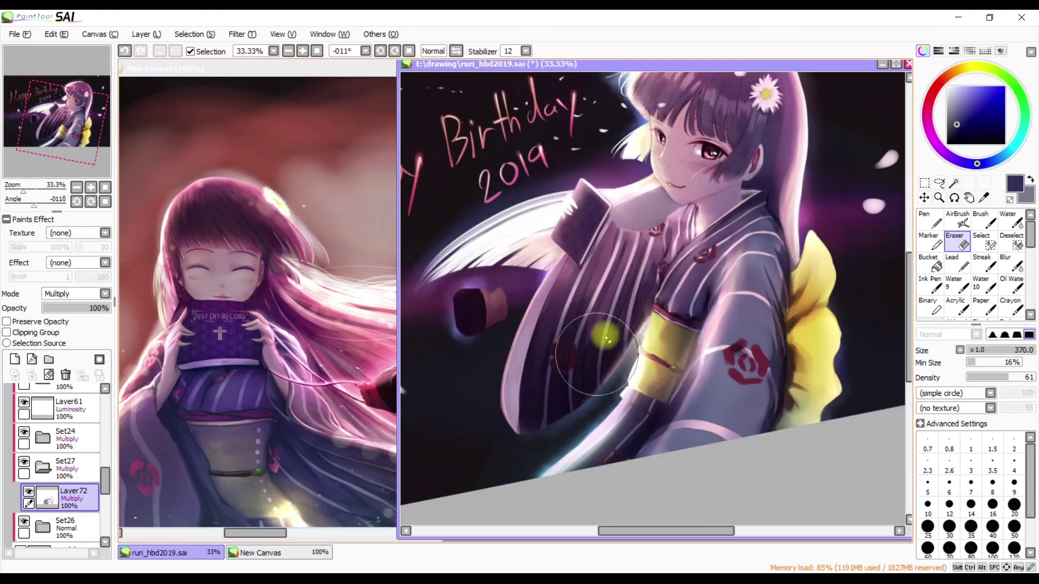
pyautogui.press('-')
pyautogui.press('h')
pyautogui.press('h')
pyautogui.press('h')
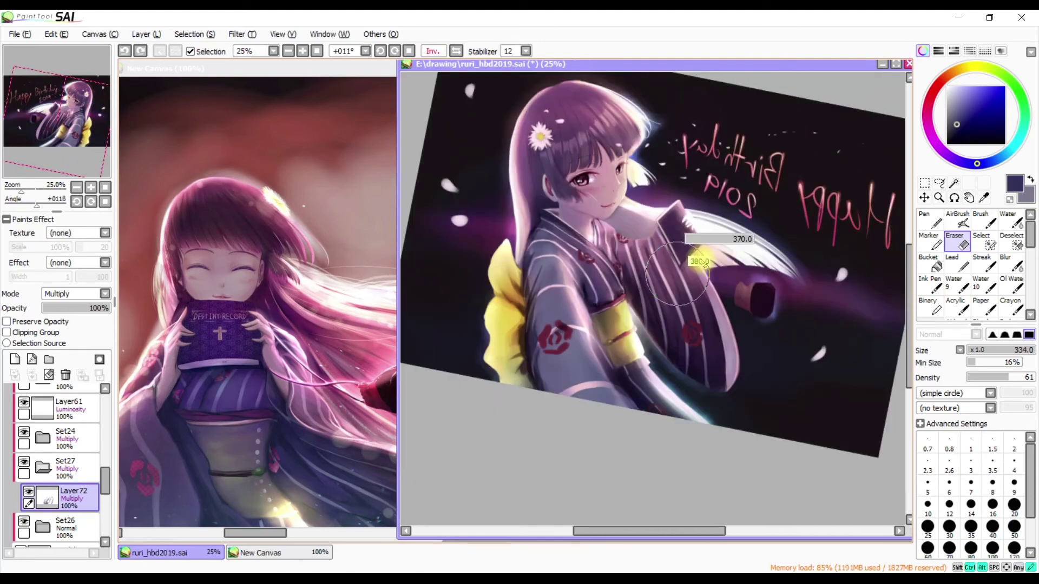
pyautogui.press('h')
pyautogui.moveTo(757, 310); pyautogui.dragTo(730, 309)
# Try to tint the hanging sleeve and chest violet on the Overlay layer Layer58 with the Brush at size 500
pyautogui.click(60, 459)
pyautogui.click(977, 154)
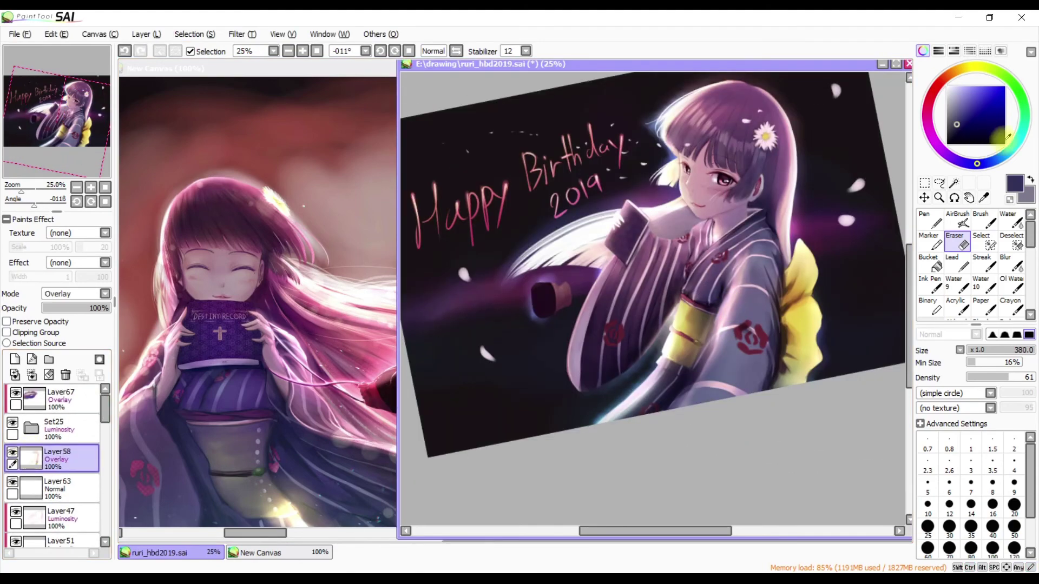
pyautogui.press('b')
pyautogui.press('h')
pyautogui.press('h')
pyautogui.click(971, 164)
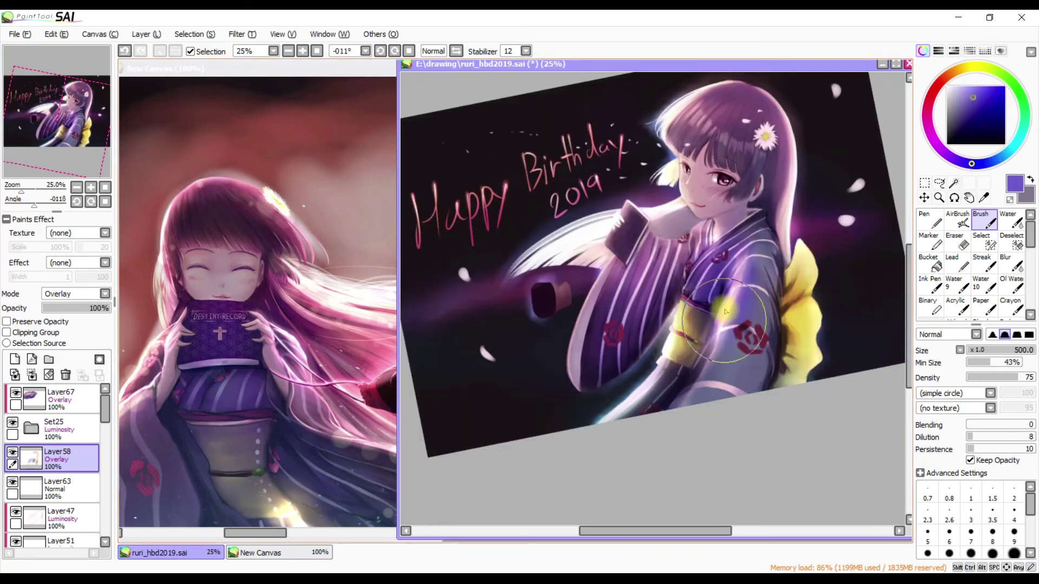
# Try to extend the blue-violet tint over the near sleeve on Layer58 with the Brush at size 500
pyautogui.click(975, 96)
pyautogui.moveTo(666, 254); pyautogui.dragTo(720, 324)
pyautogui.press('h')
pyautogui.press('h')
pyautogui.press('h')
pyautogui.press('h')
pyautogui.press('h')
pyautogui.press('h')
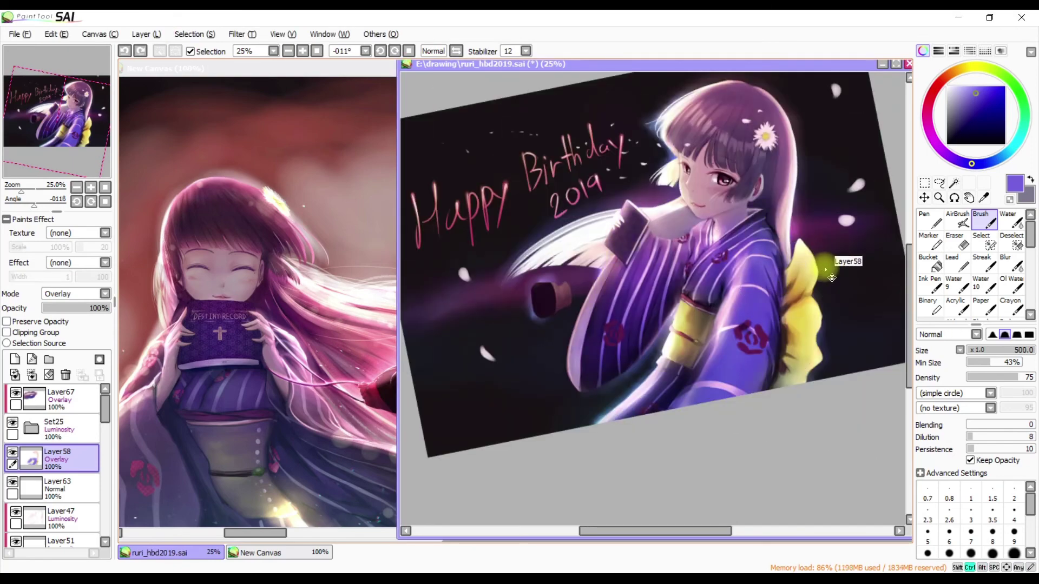
pyautogui.press('Delete')
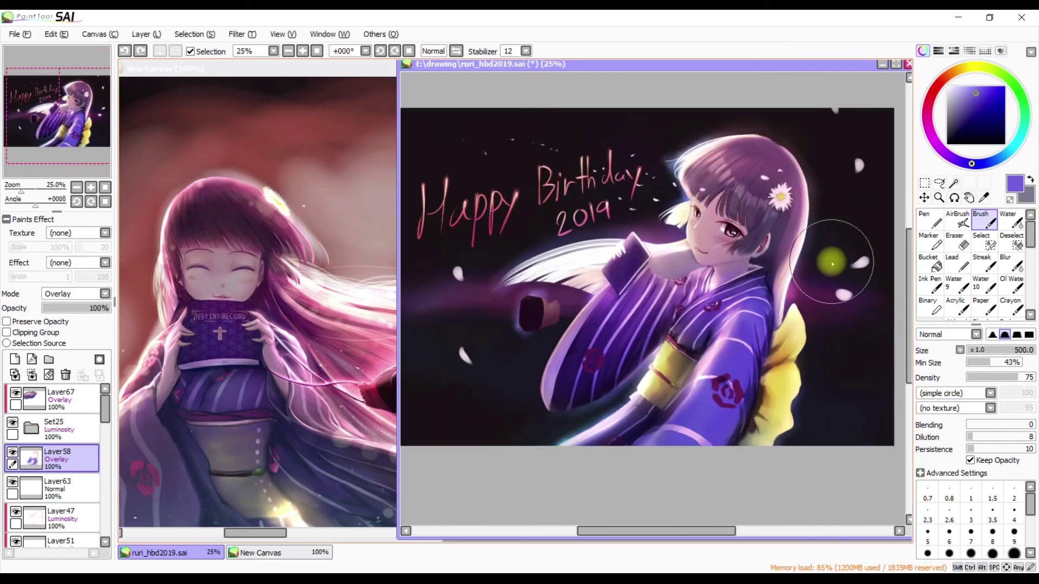
# Undo the blue-violet tint, group Layer58 in an Overlay folder and add a new Normal layer above it
pyautogui.hotkey('ctrl', 'z')
pyautogui.hotkey('ctrl', 'z')
pyautogui.hotkey('ctrl', 'z')
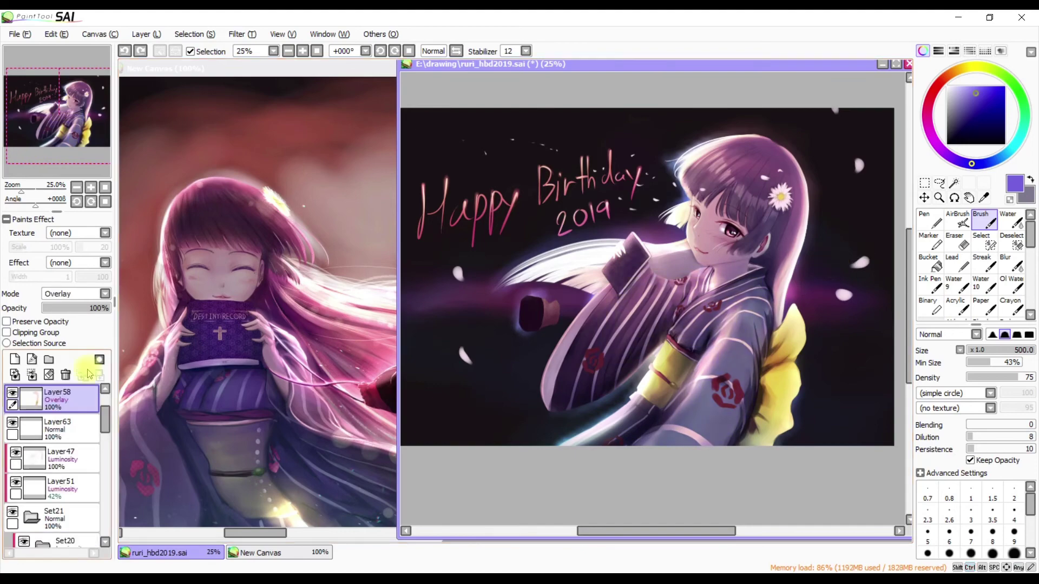
pyautogui.hotkey('ctrl', 'z')
pyautogui.hotkey('ctrl', 'z')
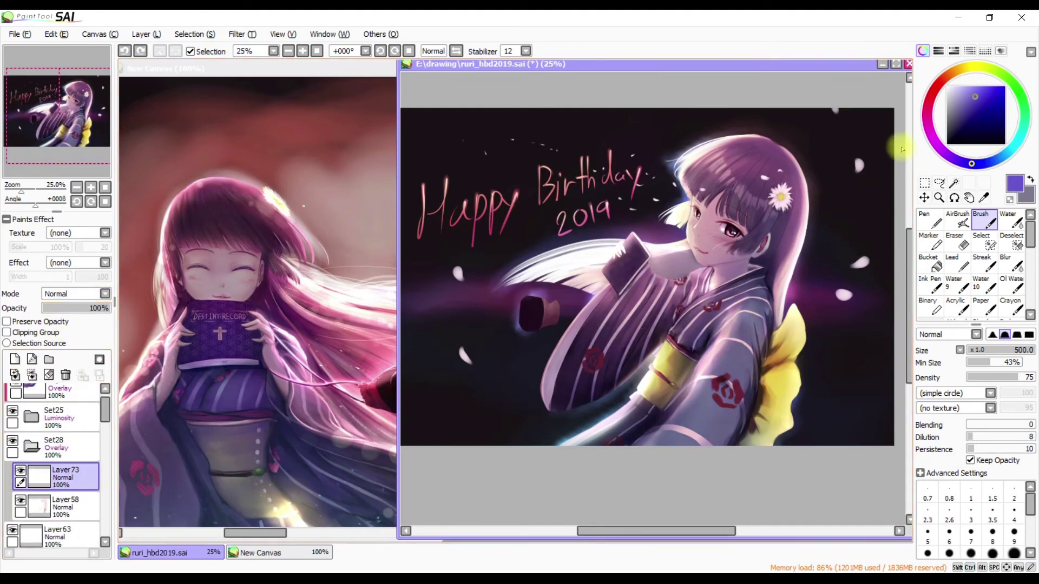
# Paint a lighter violet tint over the kimono on the new layer with the Brush at sizes 479 and 379
pyautogui.click(968, 91)
pyautogui.moveTo(595, 336)
pyautogui.mouseDown()
pyautogui.moveTo(660, 276)
pyautogui.moveTo(622, 303)
pyautogui.moveTo(731, 303)
pyautogui.moveTo(757, 254)
pyautogui.mouseUp()
pyautogui.press('h')
pyautogui.press('h')
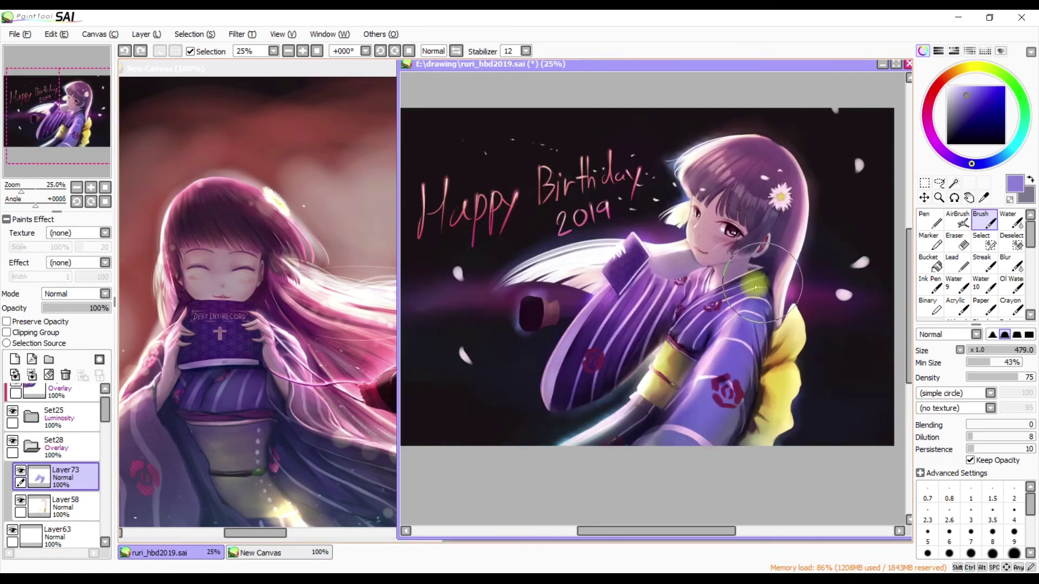
pyautogui.press('h')
pyautogui.press('h')
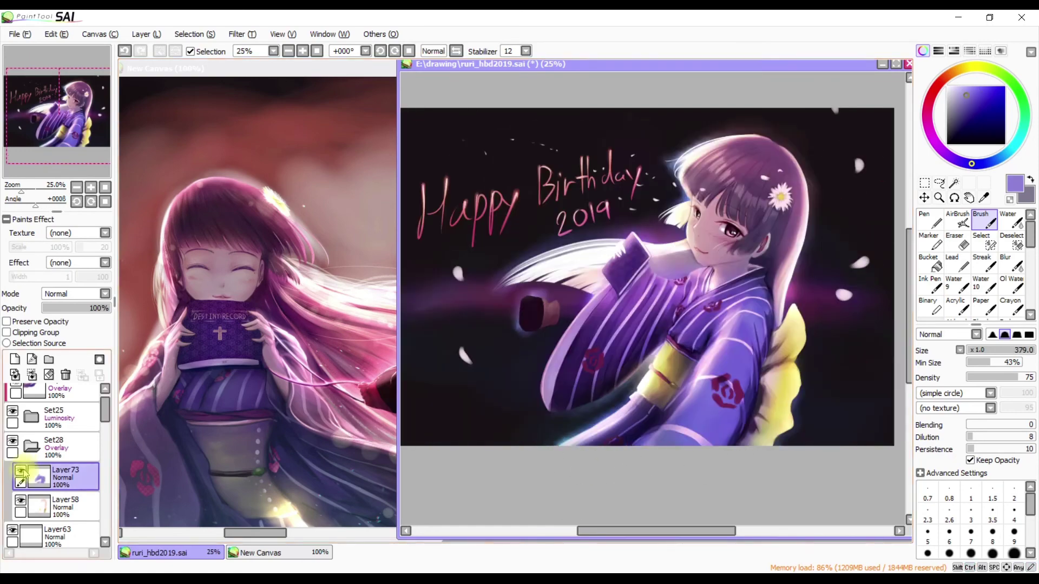
# Clean up the violet tint with the Eraser and even it out across the kimono with the Brush at size 500
pyautogui.press('e')
pyautogui.press('h')
pyautogui.press('b')
pyautogui.press('h')
pyautogui.press('h')
pyautogui.press('h')
pyautogui.press('h')
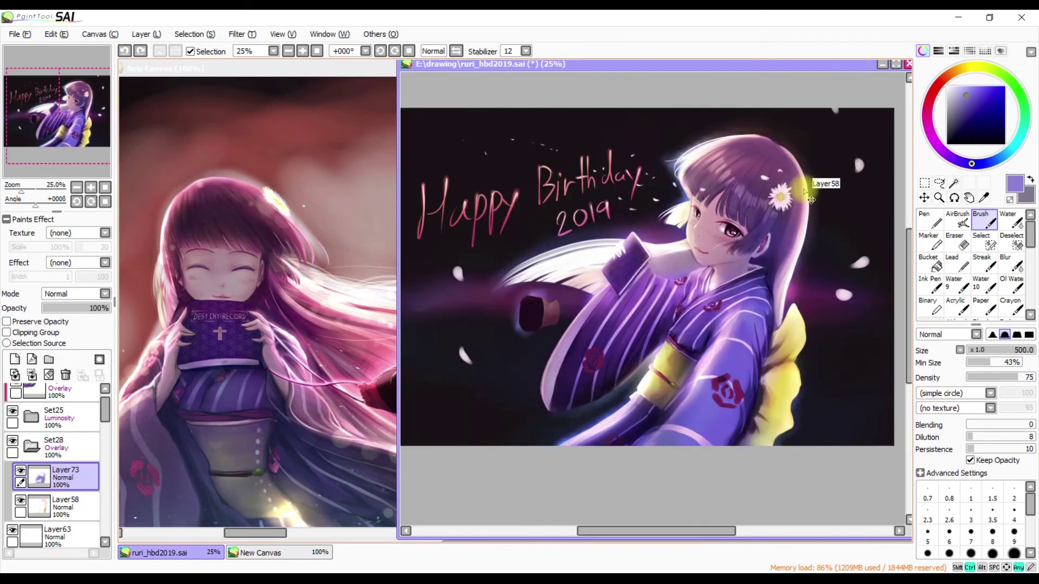
# Blend the violet tint with the Water tool at size 363 and lower the layer's opacity to 86%
pyautogui.press('e')
pyautogui.press('w')
pyautogui.moveTo(787, 292); pyautogui.dragTo(768, 233)
pyautogui.press('h')
pyautogui.press('h')
pyautogui.moveTo(779, 179); pyautogui.dragTo(757, 216)
pyautogui.moveTo(853, 151); pyautogui.dragTo(875, 151)
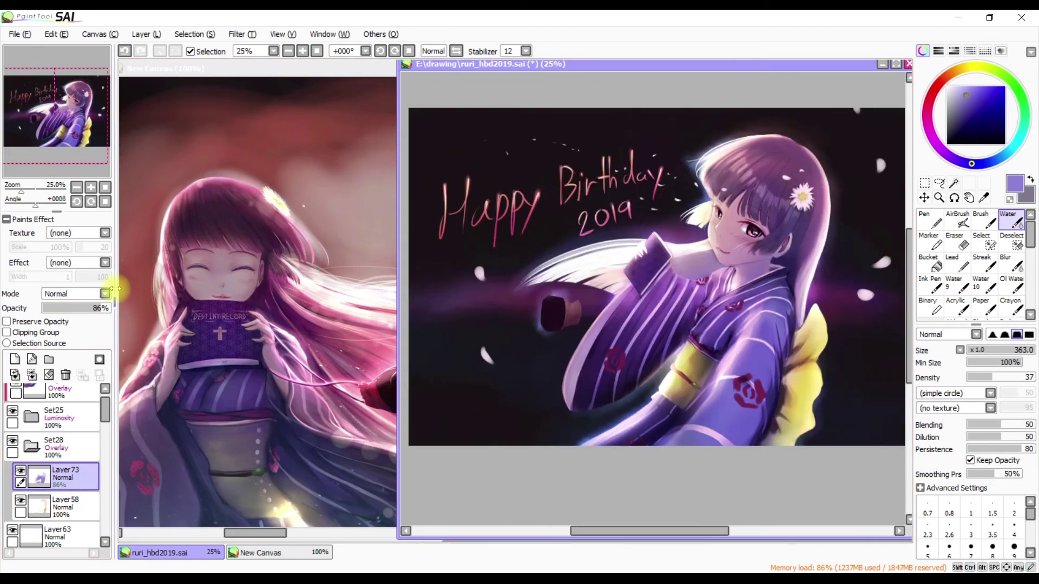
# Save the illustration and even out the violet tint on Layer73 further with the Water tool at sizes 363 and 500
pyautogui.hotkey('ctrl', 's')
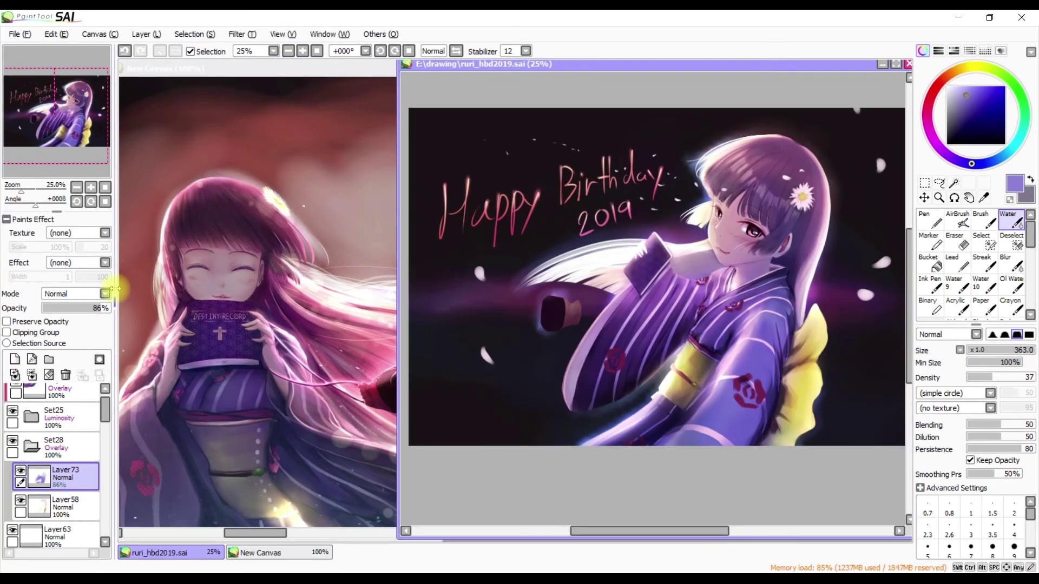
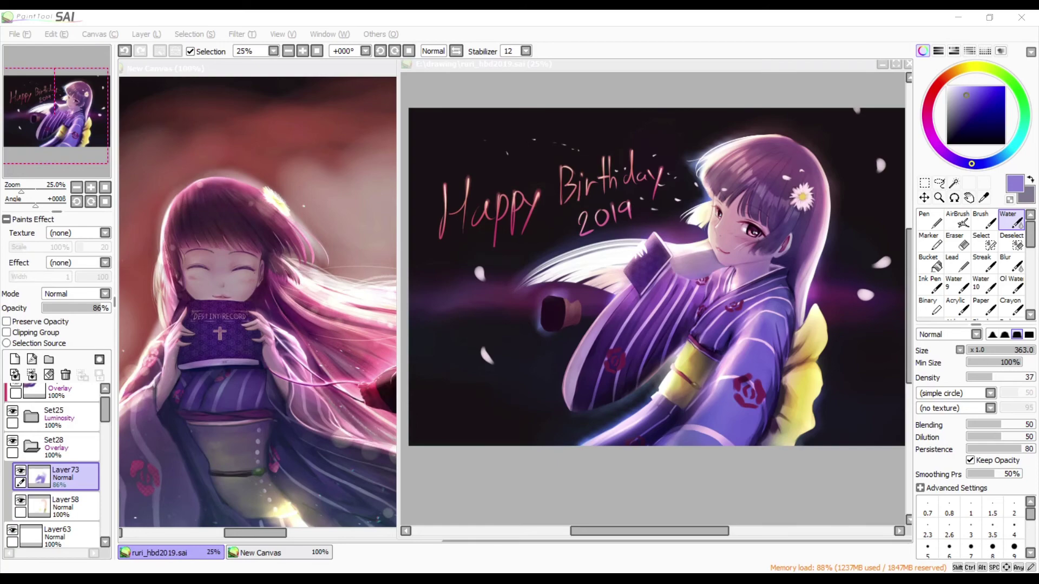
pyautogui.scroll(4, 875, 151)
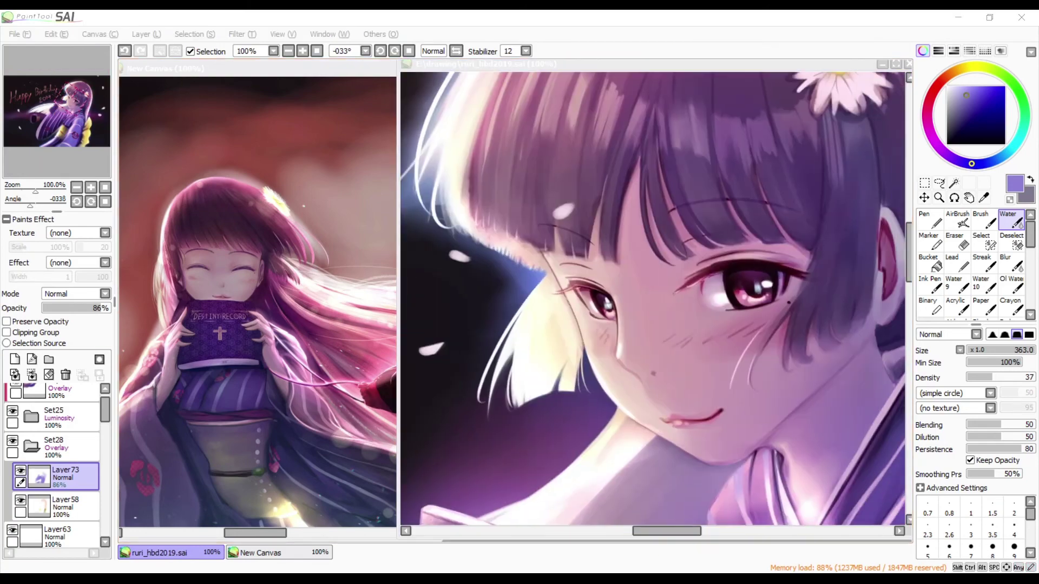
pyautogui.scroll(-4, 681, 533)
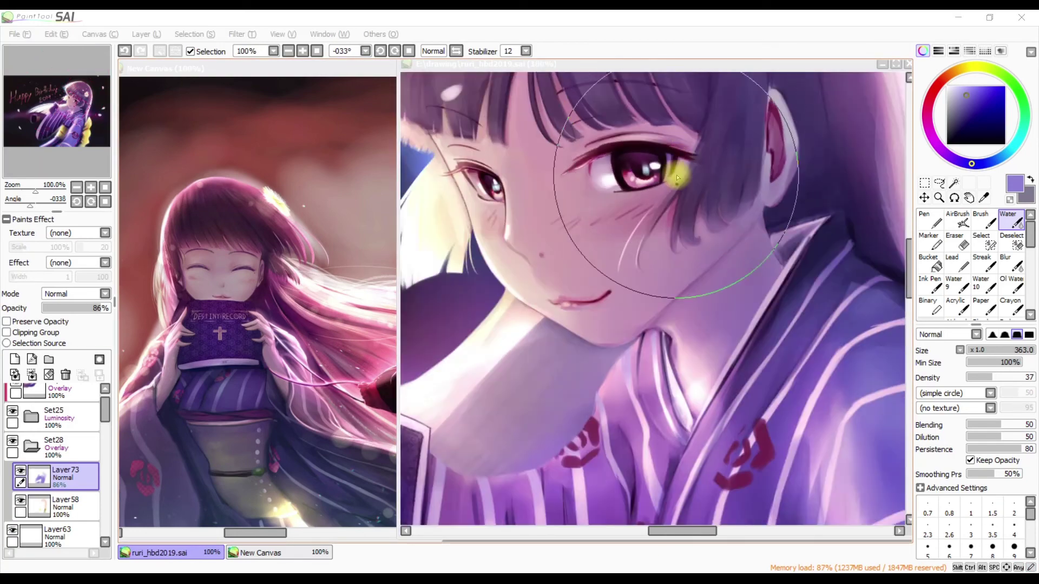
pyautogui.press('Home')
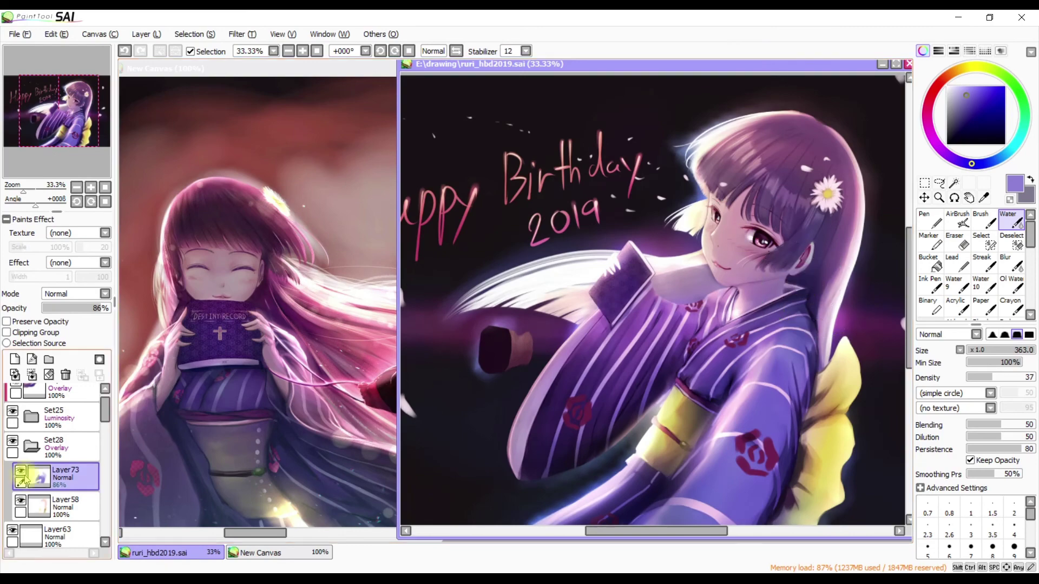
pyautogui.scroll(-1, 704, 271)
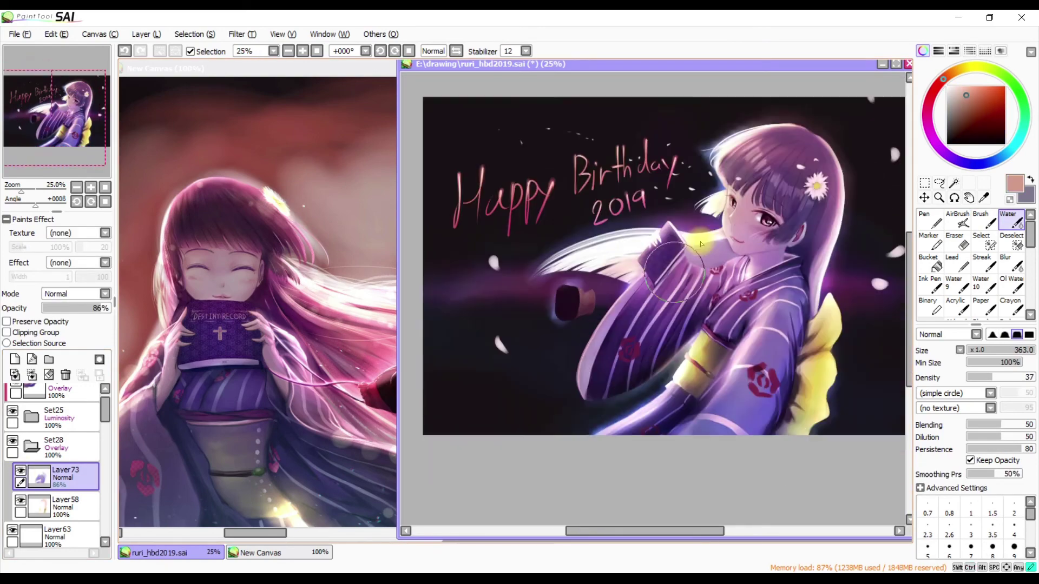
pyautogui.press('h')
pyautogui.press('h')
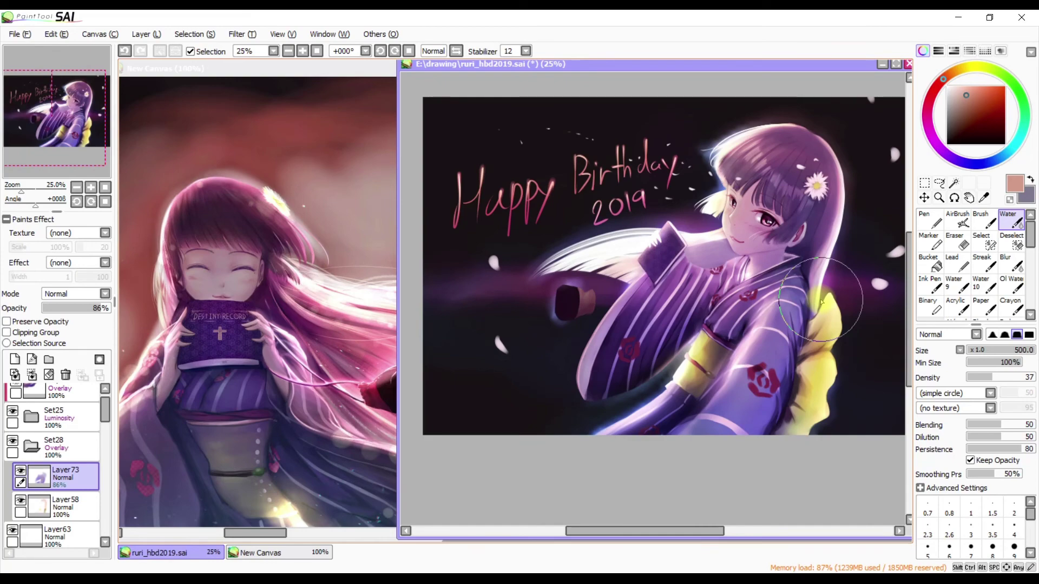
pyautogui.scroll(2, 822, 300)
pyautogui.scroll(-3, 54, 460)
# Merge the three Layer71 rose layers down into Layer70 and select Layer68
pyautogui.click(75, 417)
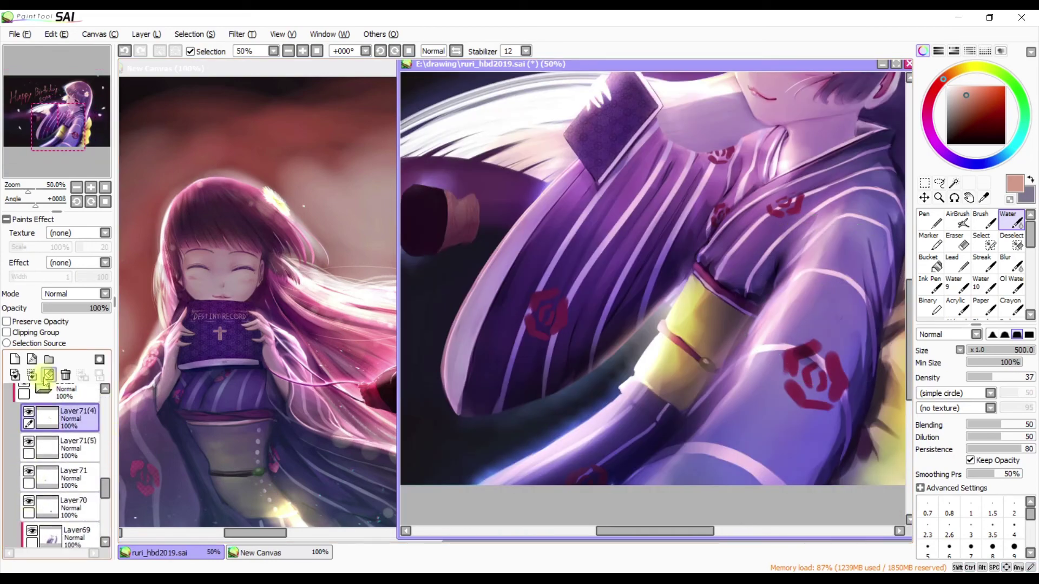
pyautogui.scroll(-3, 54, 460)
pyautogui.click(73, 476)
# Touch up the kimono stripes on Layer68 with the Pen and the Eraser at sizes 39 and 127
pyautogui.press('e')
pyautogui.scroll(-1, 705, 184)
pyautogui.press('h')
pyautogui.press('h')
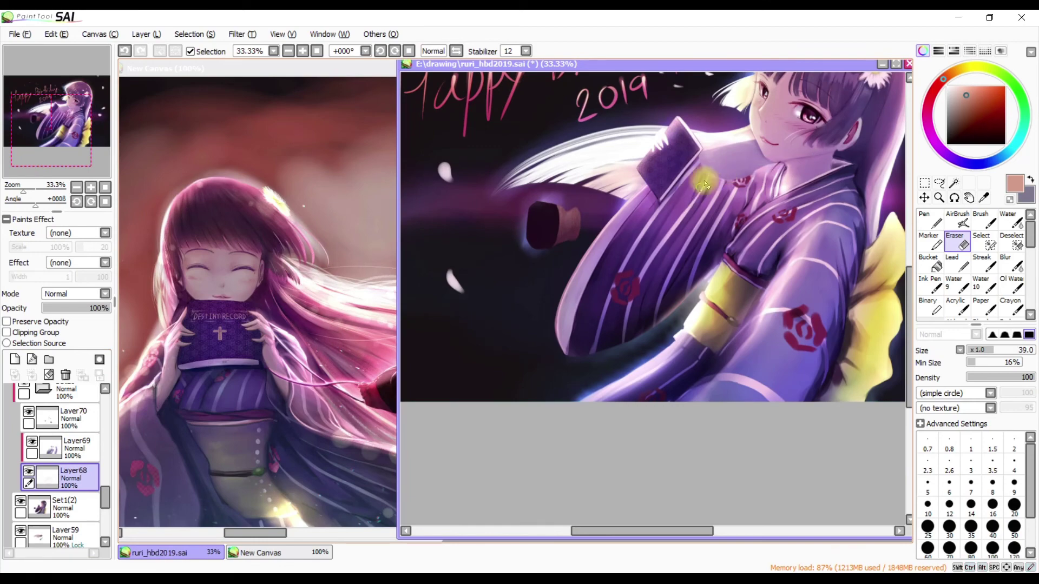
pyautogui.press('n')
pyautogui.press('h')
pyautogui.press('e')
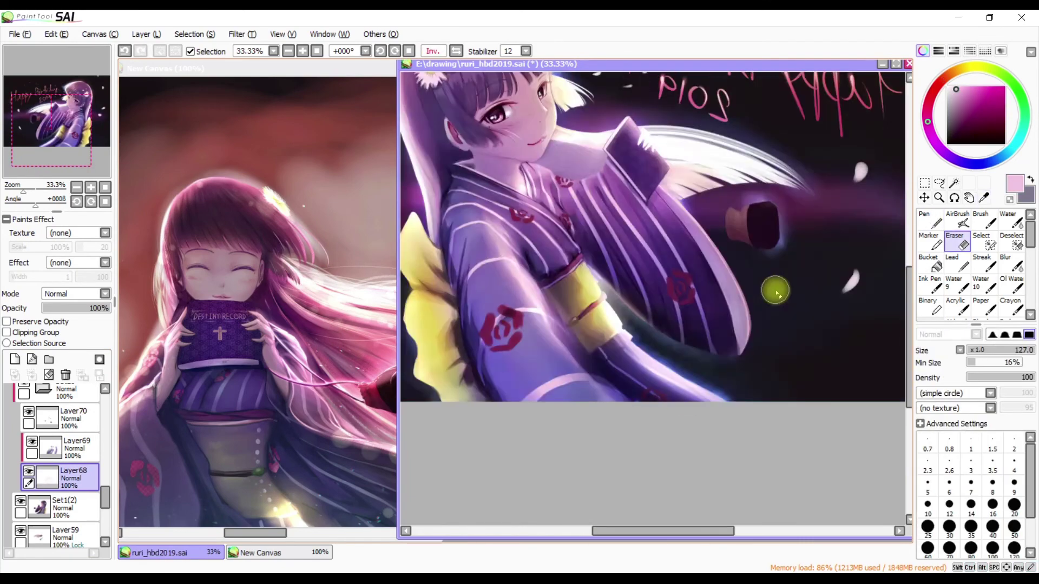
pyautogui.press('h')
# Paint a vertical row of pale pink dots down the yellow obi with the Pen at sizes 34 and 26
pyautogui.press('n')
pyautogui.scroll(1, 762, 282)
pyautogui.moveTo(763, 281); pyautogui.dragTo(751, 269)
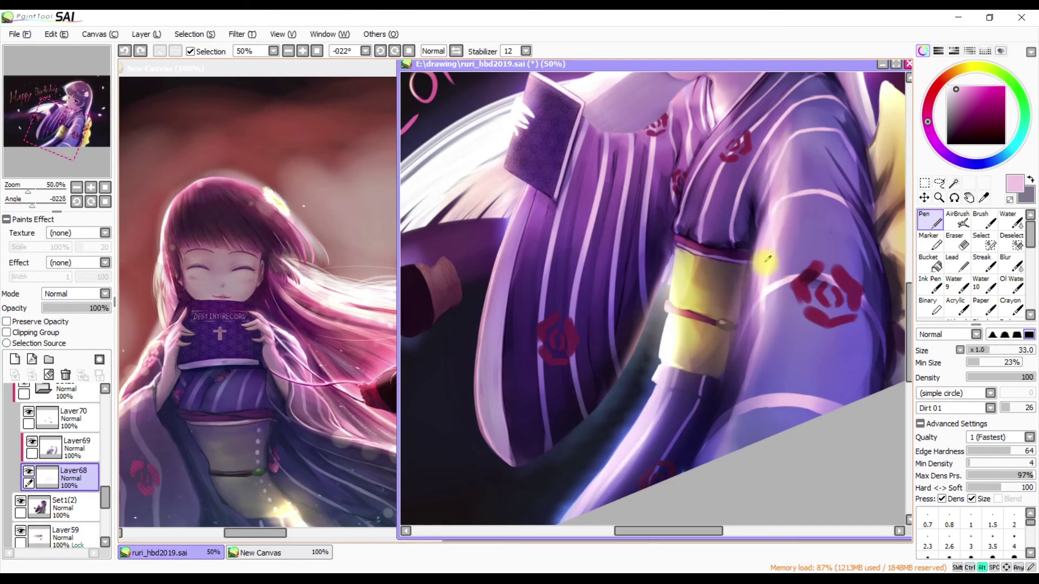
pyautogui.moveTo(748, 262); pyautogui.dragTo(737, 278)
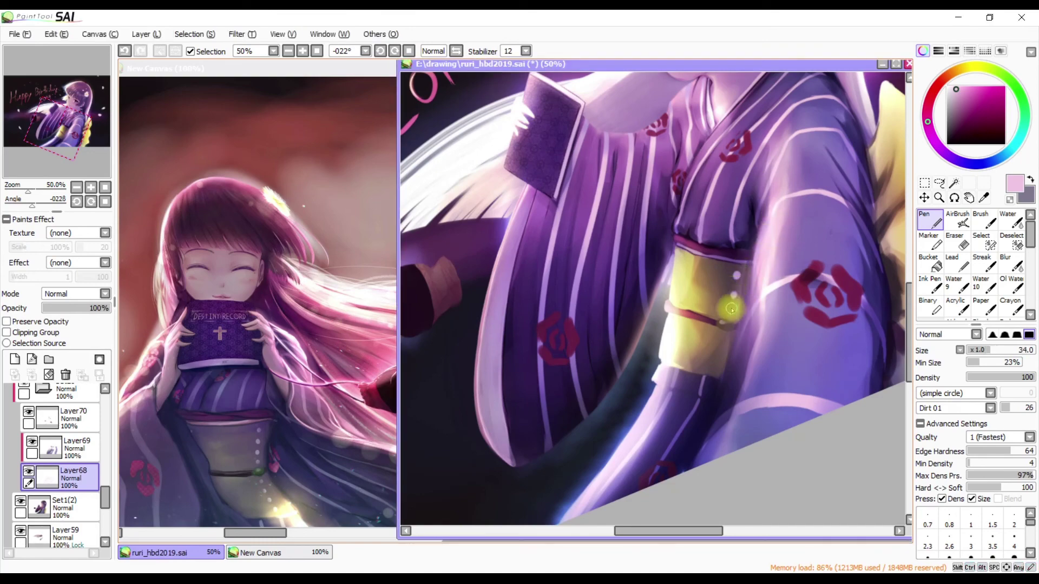
pyautogui.scroll(-1, 735, 341)
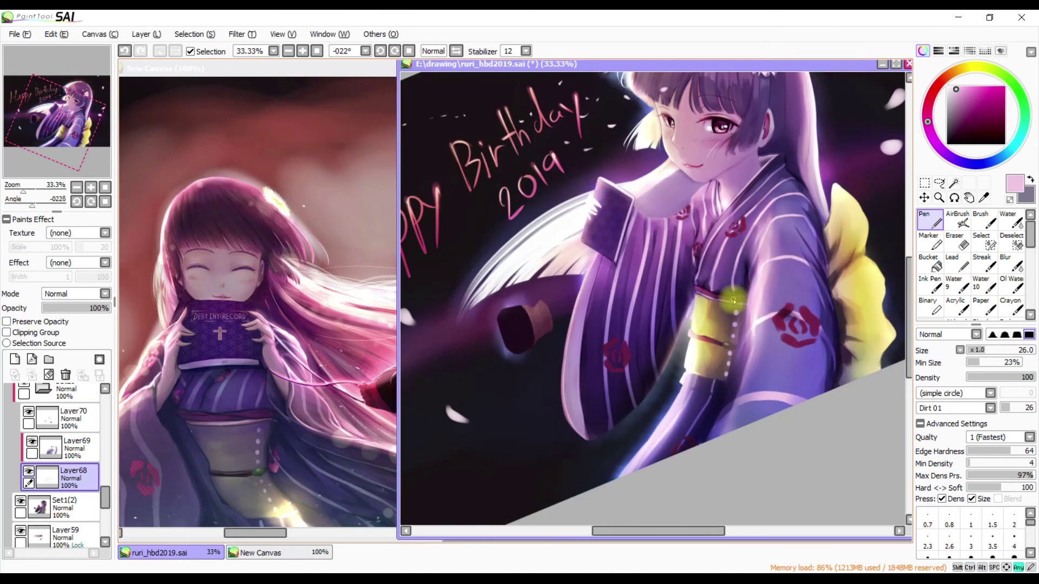
# Try to darken the details on Layer68 with dark purple, using the Pen at size 110 with Preserve Opacity on
pyautogui.press('b')
pyautogui.press('n')
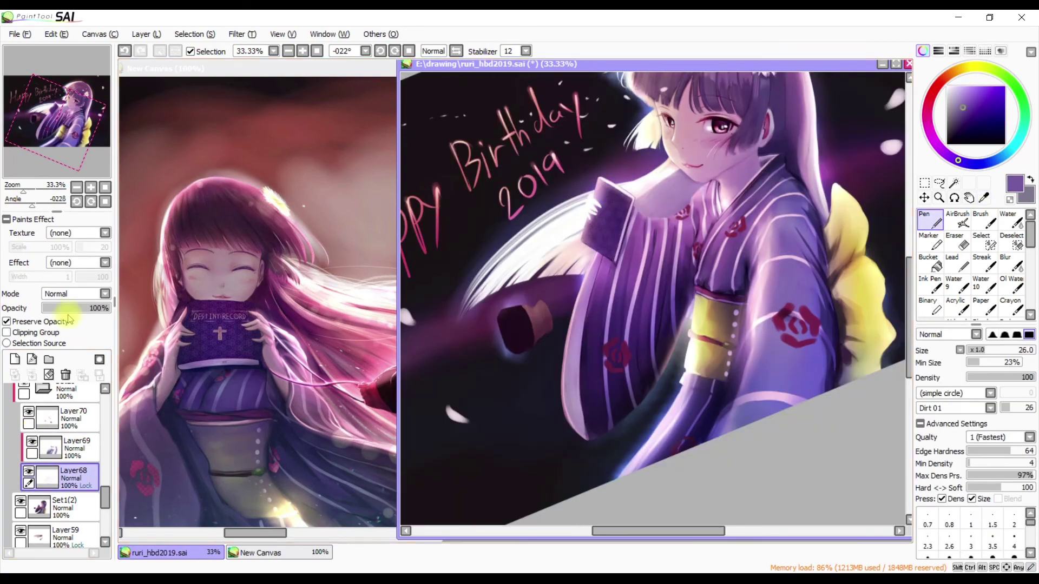
pyautogui.hotkey('ctrl', 'z')
pyautogui.hotkey('ctrl', 'alt', 'p')
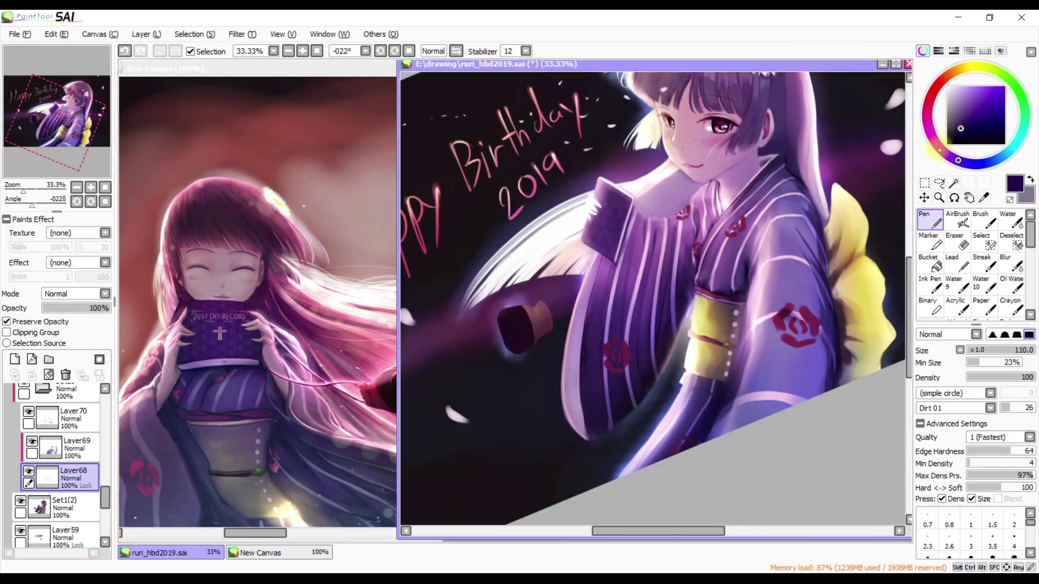
pyautogui.hotkey('ctrl', 'z')
# Shade the obi and its dots on clipped Layer69 with sampled dark tones, using the Brush at size 95
pyautogui.keyDown('alt'); pyautogui.click(728, 393); pyautogui.keyUp('alt')
pyautogui.scroll(-3, 727, 394)
pyautogui.press('b')
pyautogui.scroll(1, 670, 325)
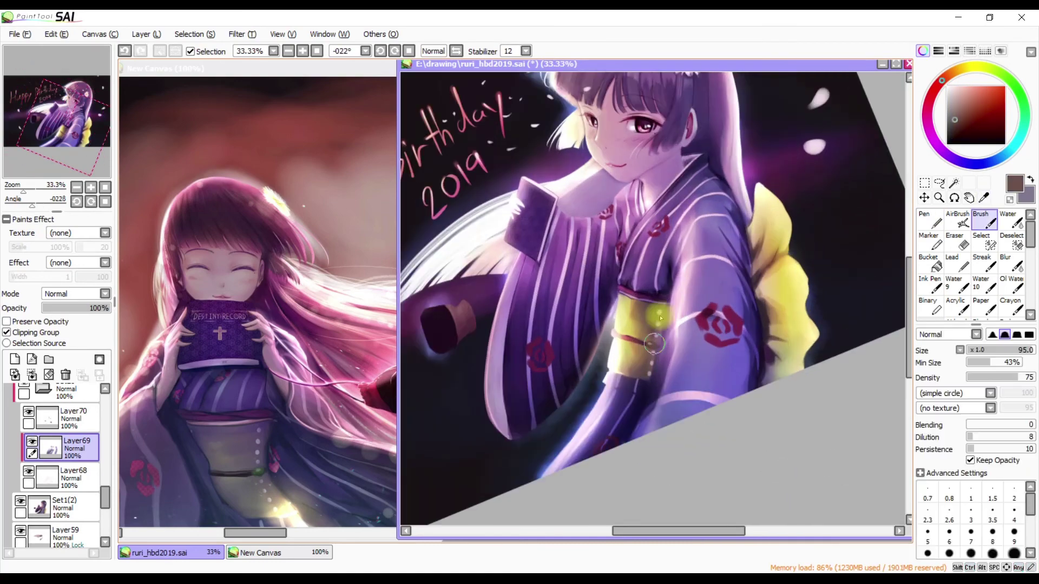
pyautogui.moveTo(670, 325); pyautogui.dragTo(666, 328)
pyautogui.keyDown('alt'); pyautogui.click(649, 361); pyautogui.keyUp('alt')
pyautogui.moveTo(785, 325)
pyautogui.mouseDown()
pyautogui.moveTo(819, 326)
pyautogui.moveTo(810, 324)
pyautogui.mouseUp()
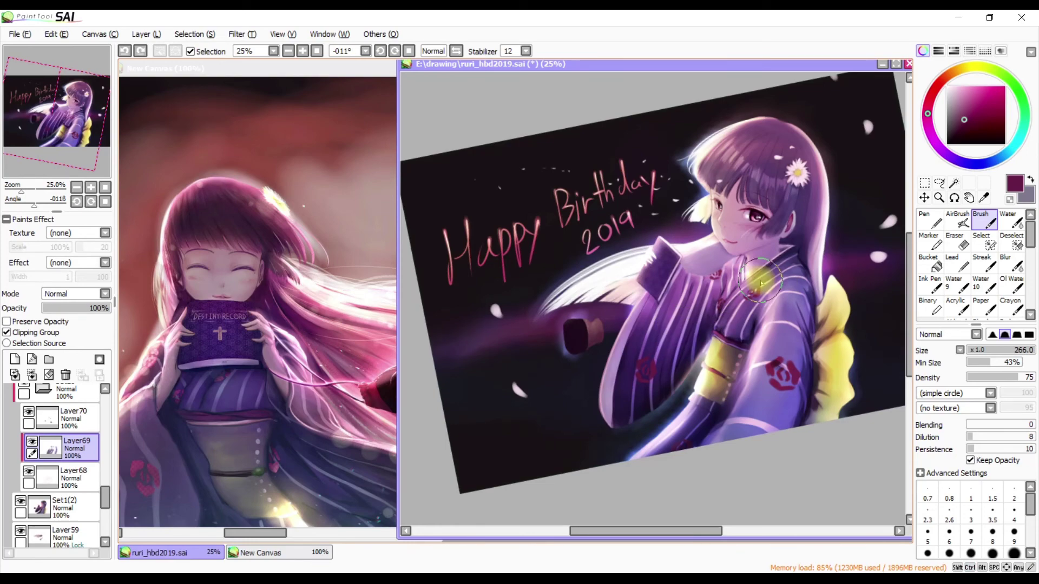
# Draw a thin pale strand arching over the flowing hair on Luminosity layer Layer48 with the Pen at size 10
pyautogui.keyDown('ctrl'); pyautogui.click(761, 283); pyautogui.keyUp('ctrl')
pyautogui.press('n')
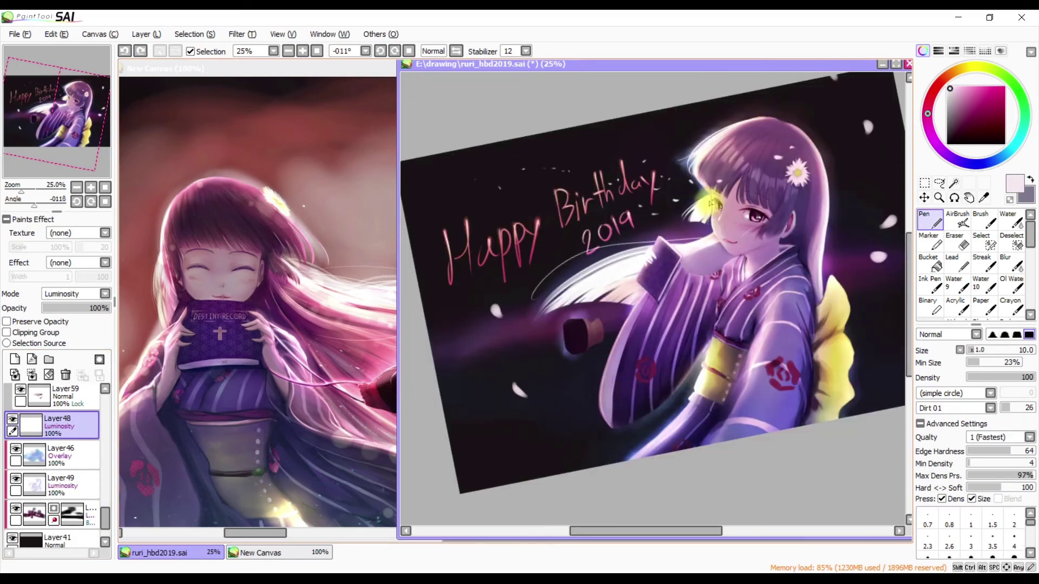
pyautogui.press('h')
pyautogui.press('h')
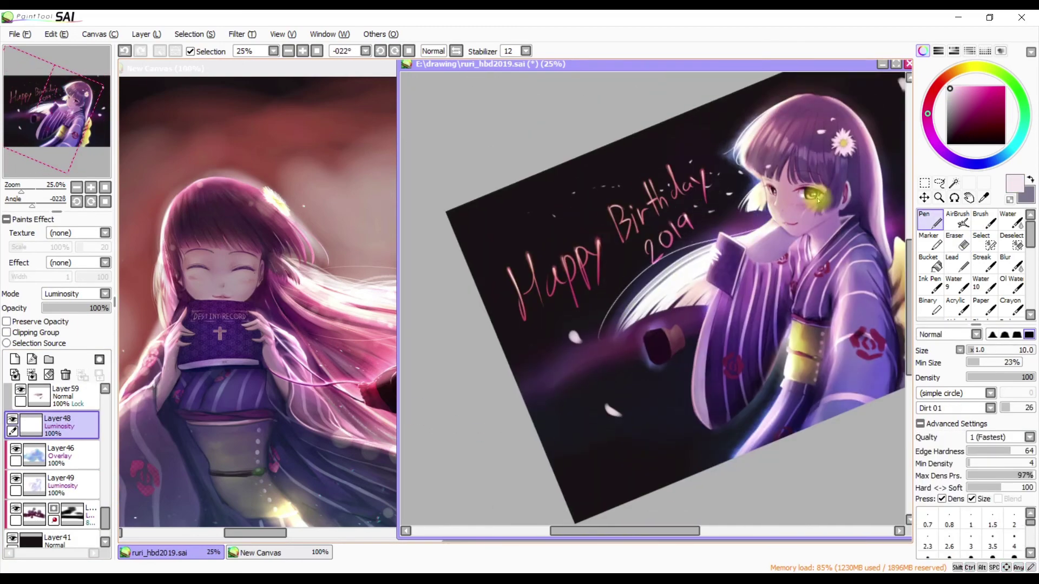
pyautogui.keyDown('ctrl'); pyautogui.click(795, 216); pyautogui.keyUp('ctrl')
pyautogui.keyDown('ctrl'); pyautogui.click(764, 225); pyautogui.keyUp('ctrl')
# Draw another long pale strand along the outer edge of the flowing hair and compare the drawing with and without it
pyautogui.moveTo(574, 287); pyautogui.dragTo(731, 212)
pyautogui.press('h')
pyautogui.press('h')
pyautogui.hotkey('ctrl', 'z')
pyautogui.press('h')
pyautogui.press('h')
pyautogui.hotkey('ctrl', 'y')
pyautogui.press('h')
pyautogui.press('h')
pyautogui.press('h')
pyautogui.press('h')
pyautogui.press('h')
pyautogui.press('h')
# Try one more pale strand beside the flowing hair on Layer48, checking it in the mirrored view
pyautogui.moveTo(703, 272)
pyautogui.mouseDown()
pyautogui.moveTo(677, 233)
pyautogui.moveTo(619, 359)
pyautogui.moveTo(690, 236)
pyautogui.moveTo(584, 301)
pyautogui.moveTo(583, 341)
pyautogui.mouseUp()
pyautogui.hotkey('ctrl', 'z')
pyautogui.hotkey('ctrl', 'y')
pyautogui.hotkey('ctrl', 'z')
pyautogui.press('h')
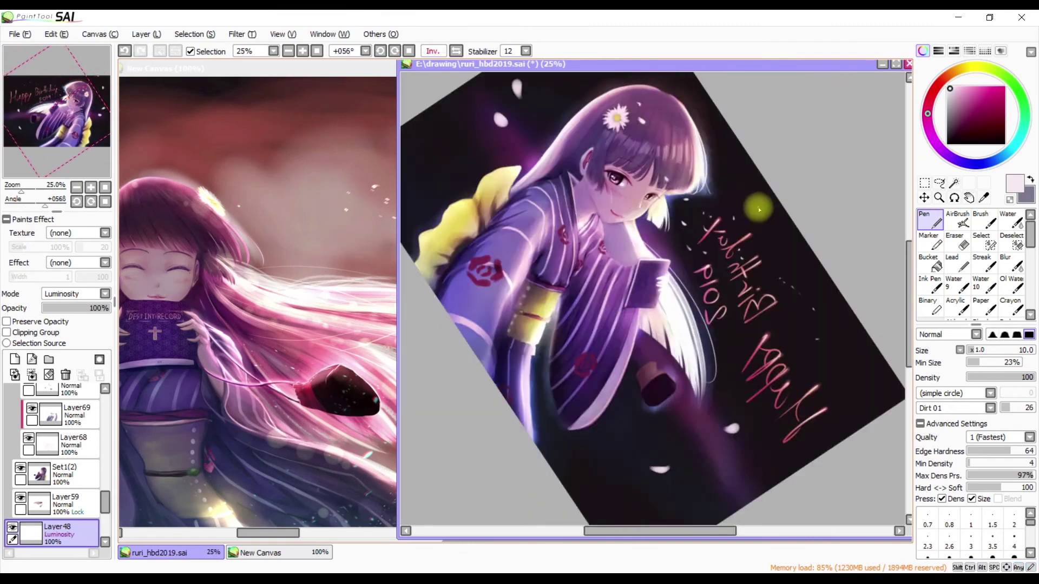
pyautogui.press('h')
pyautogui.press('h')
pyautogui.press('h')
pyautogui.hotkey('ctrl', 't')
pyautogui.press('Escape')
pyautogui.hotkey('ctrl', 't')
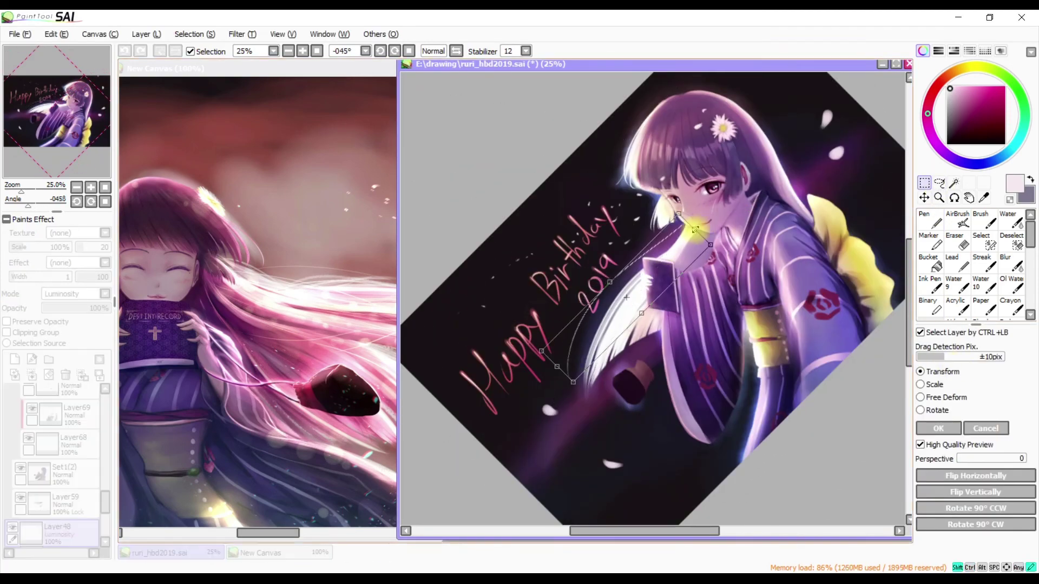
pyautogui.press('Escape')
# Trim the new strands around the flowing hair with the Eraser at size 60 and check them mirrored
pyautogui.press('h')
pyautogui.press('h')
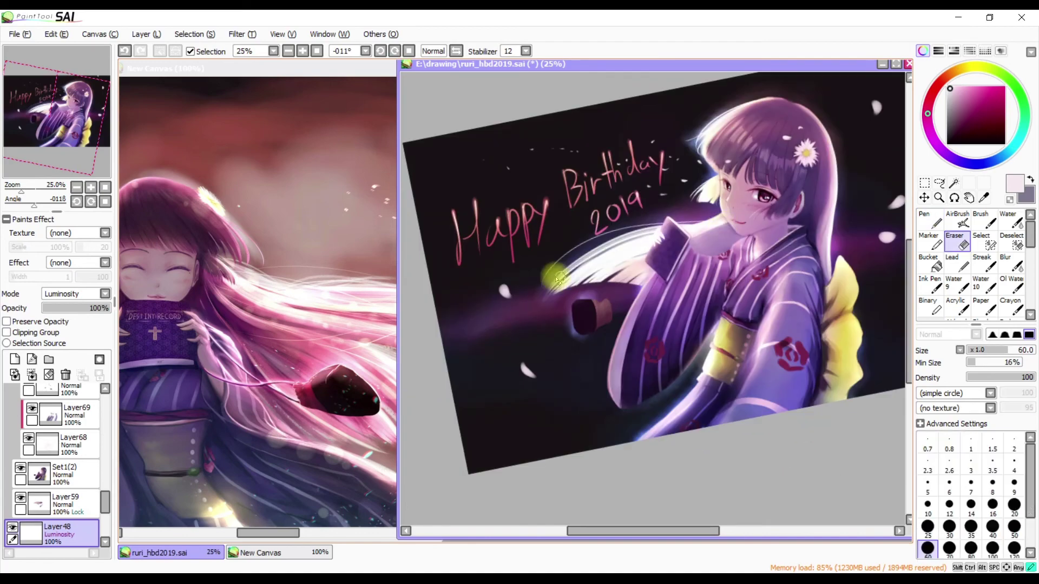
pyautogui.press('h')
pyautogui.press('h')
pyautogui.press('h')
pyautogui.press('h')
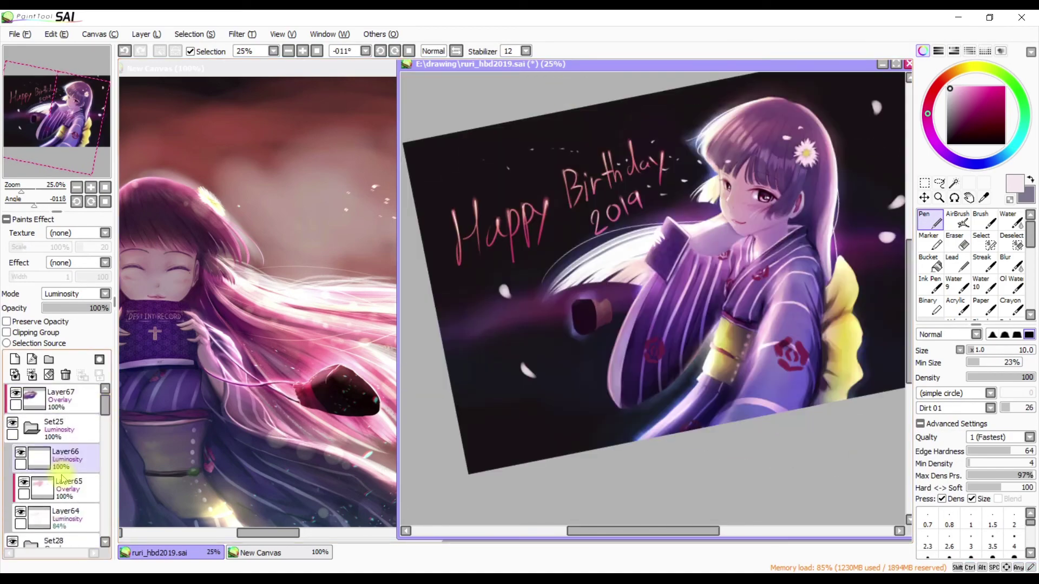
# Group Layer63 in a new folder, add a Normal layer above it and draw a thin pale strand curving down across the kimono
pyautogui.keyDown('ctrl'); pyautogui.keyDown('shift'); pyautogui.click(787, 245); pyautogui.keyUp('shift'); pyautogui.keyUp('ctrl')
pyautogui.press('h')
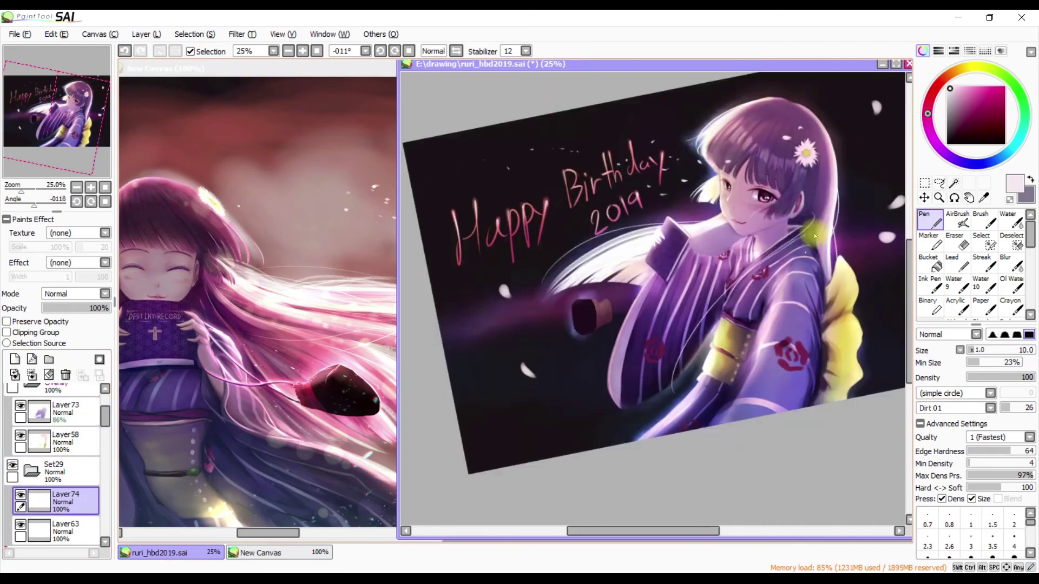
pyautogui.press('h')
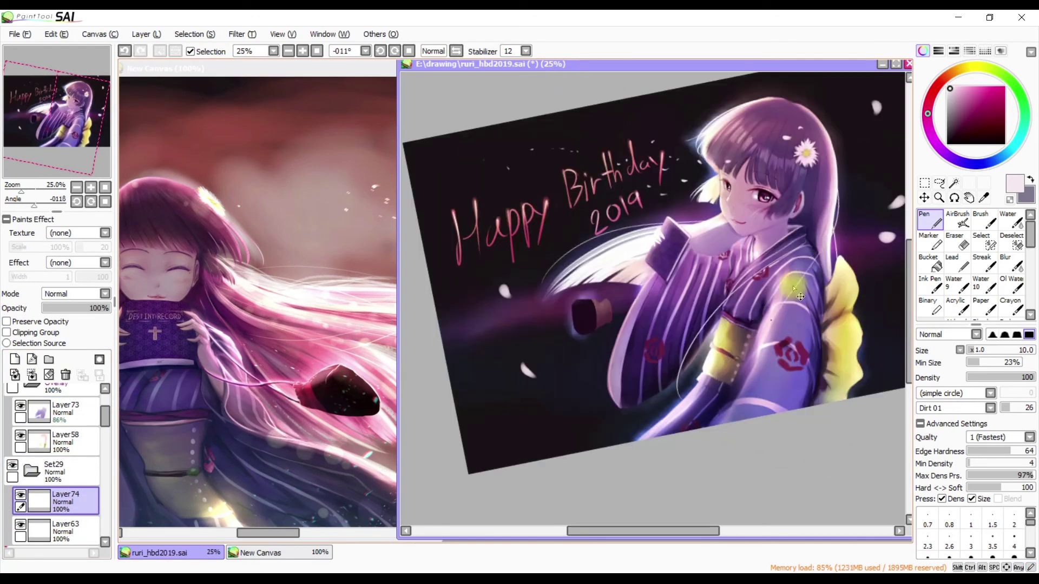
pyautogui.press('Home')
pyautogui.press('h')
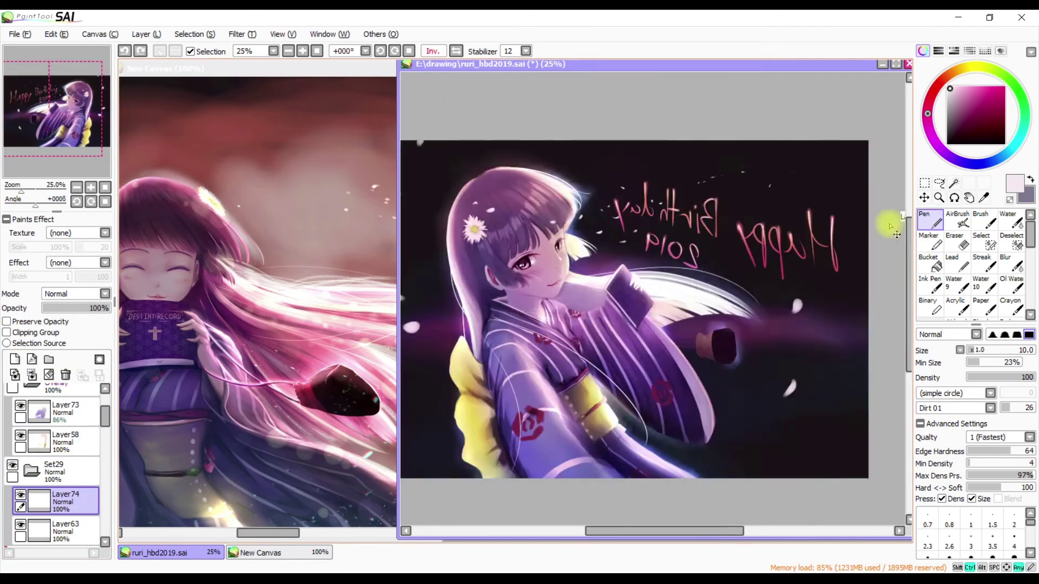
# Add thin pale strands over the shoulder and beside the long back hair with the Pen at size 10
pyautogui.press('h')
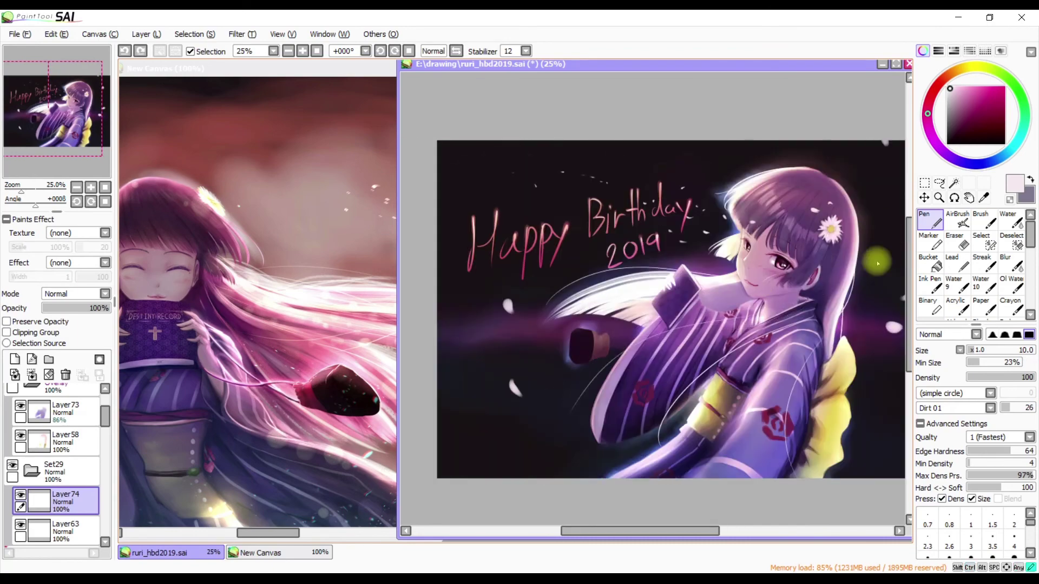
pyautogui.press('h')
pyautogui.scroll(1, 866, 255)
pyautogui.press('h')
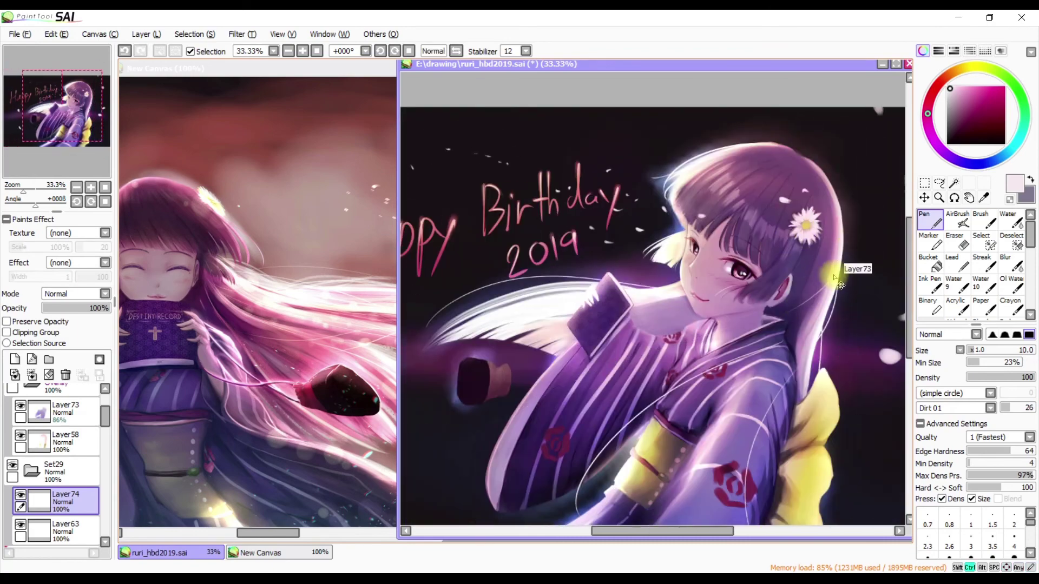
pyautogui.scroll(-1, 757, 309)
# Draw a long thin strand sweeping from the collar across the book and up toward the Birthday lettering
pyautogui.moveTo(758, 308); pyautogui.dragTo(650, 332)
pyautogui.press('h')
pyautogui.press('h')
pyautogui.press('h')
pyautogui.press('h')
pyautogui.press('h')
pyautogui.press('h')
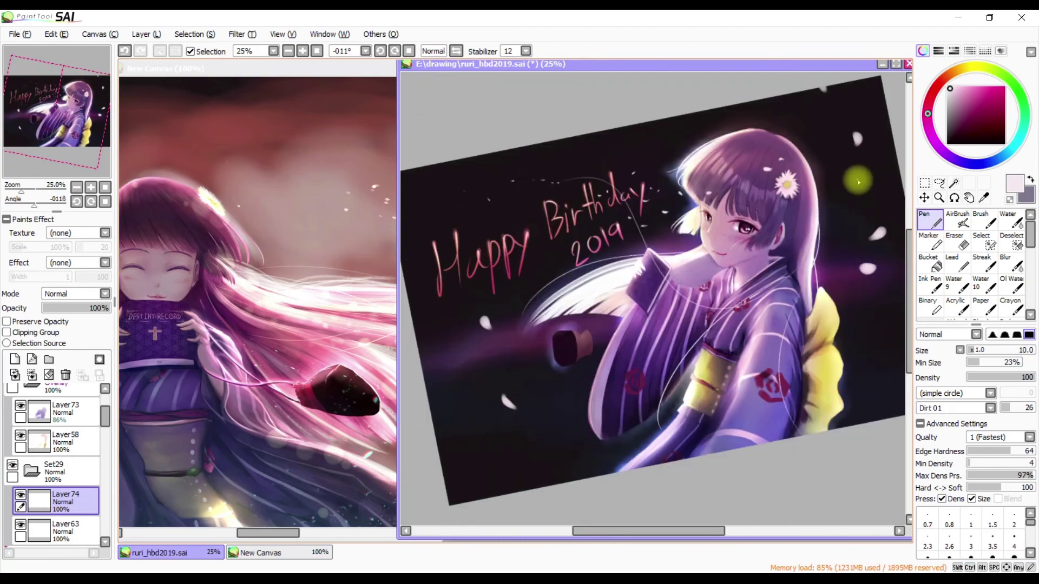
# Clean up and soften the strands on Layer74 with the Eraser at size 183 and density 50, and save the illustration
pyautogui.press('Home')
pyautogui.press('h')
pyautogui.scroll(1, 858, 183)
pyautogui.press('h')
pyautogui.scroll(1, 784, 325)
pyautogui.press('e')
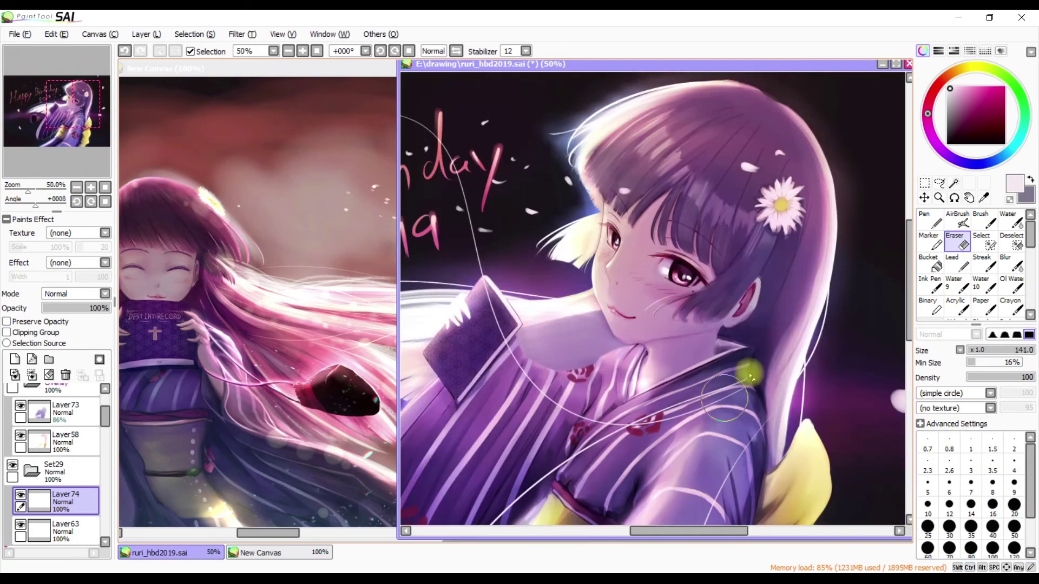
pyautogui.scroll(-1, 752, 390)
pyautogui.press('h')
pyautogui.press('h')
pyautogui.press('h')
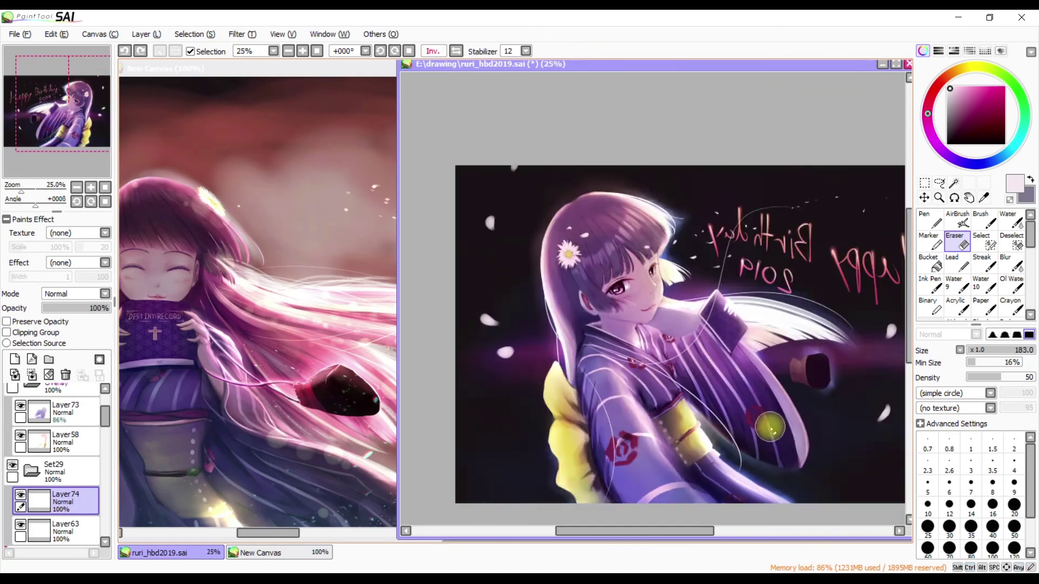
pyautogui.press('h')
pyautogui.press('Delete')
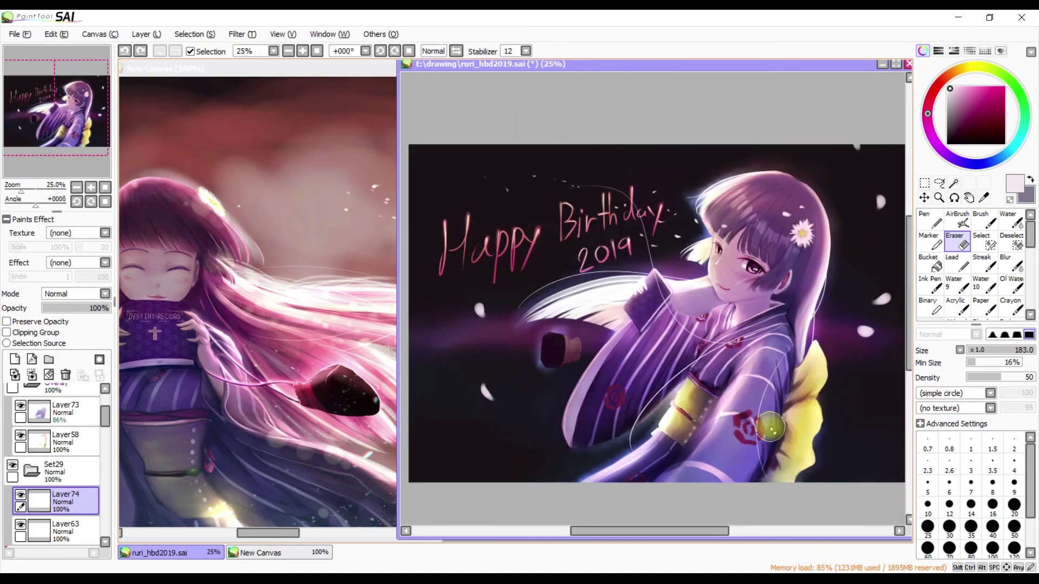
pyautogui.hotkey('ctrl', 's')
# Check the loose hair strands and overall composition in mirrored and normal view
pyautogui.press('h')
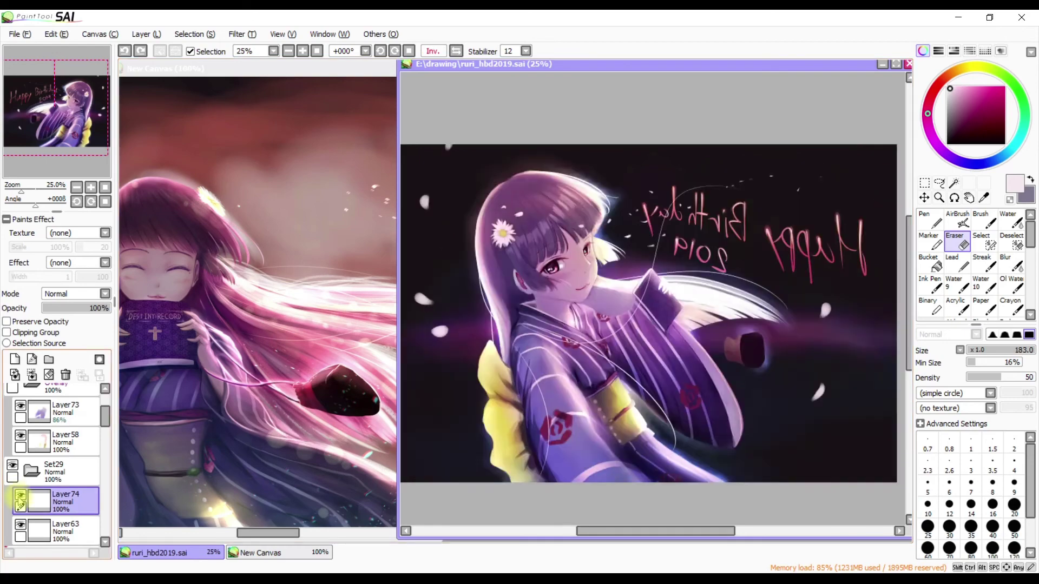
pyautogui.press('h')
pyautogui.press('n')
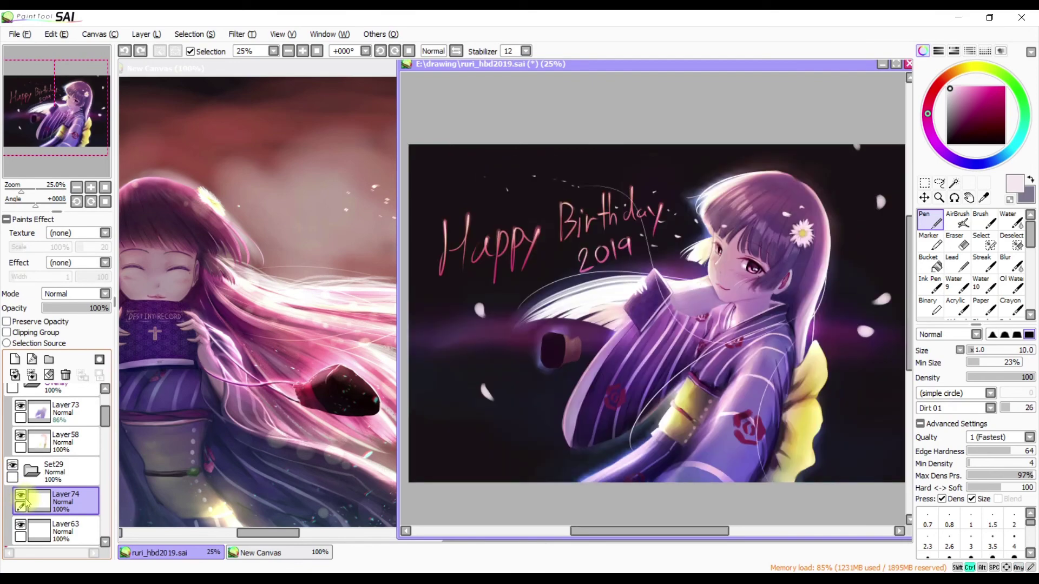
pyautogui.press('e')
pyautogui.scroll(1, 757, 299)
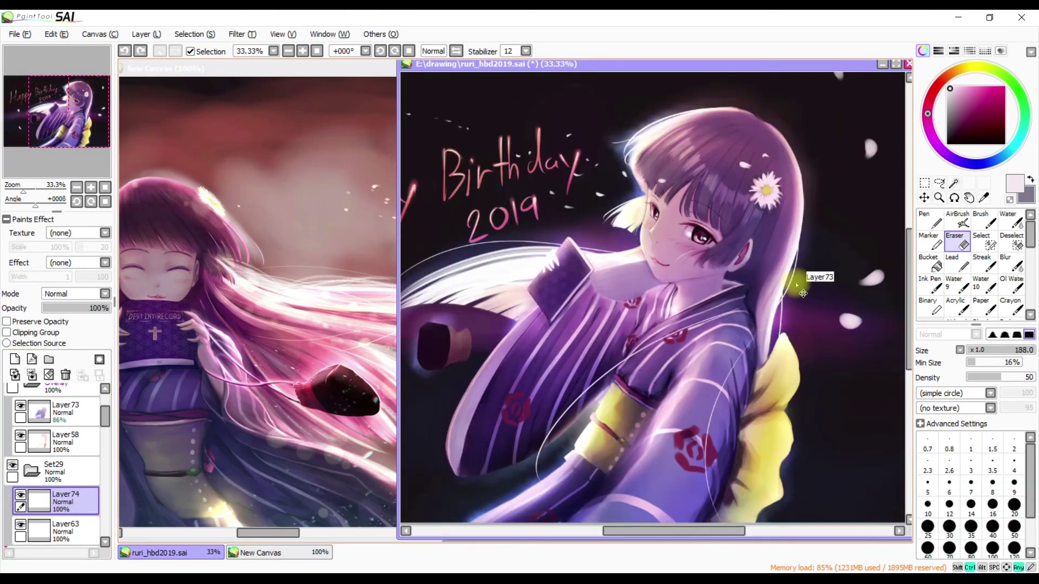
pyautogui.scroll(-1, 765, 290)
pyautogui.press('h')
pyautogui.press('h')
pyautogui.scroll(1, 726, 323)
# Recolor the upper part of the pouch crimson on the Set1(2) layer with preserved opacity, using the Pen at size 110
pyautogui.keyDown('ctrl'); pyautogui.keyDown('shift'); pyautogui.click(649, 284); pyautogui.keyUp('shift'); pyautogui.keyUp('ctrl')
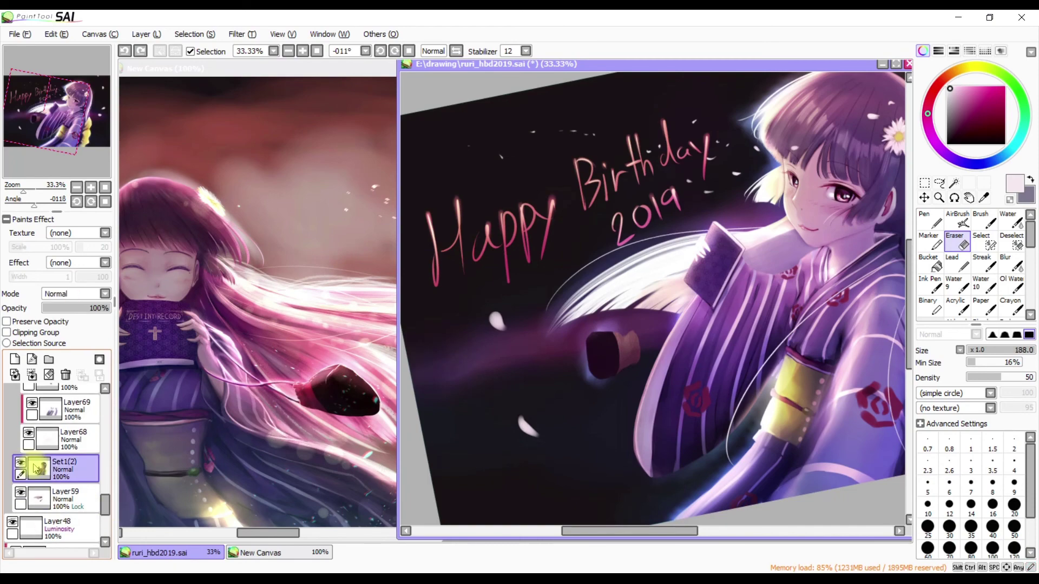
pyautogui.press('n')
pyautogui.moveTo(649, 284); pyautogui.dragTo(624, 357)
pyautogui.press('h')
pyautogui.press('h')
pyautogui.moveTo(632, 338); pyautogui.dragTo(628, 373)
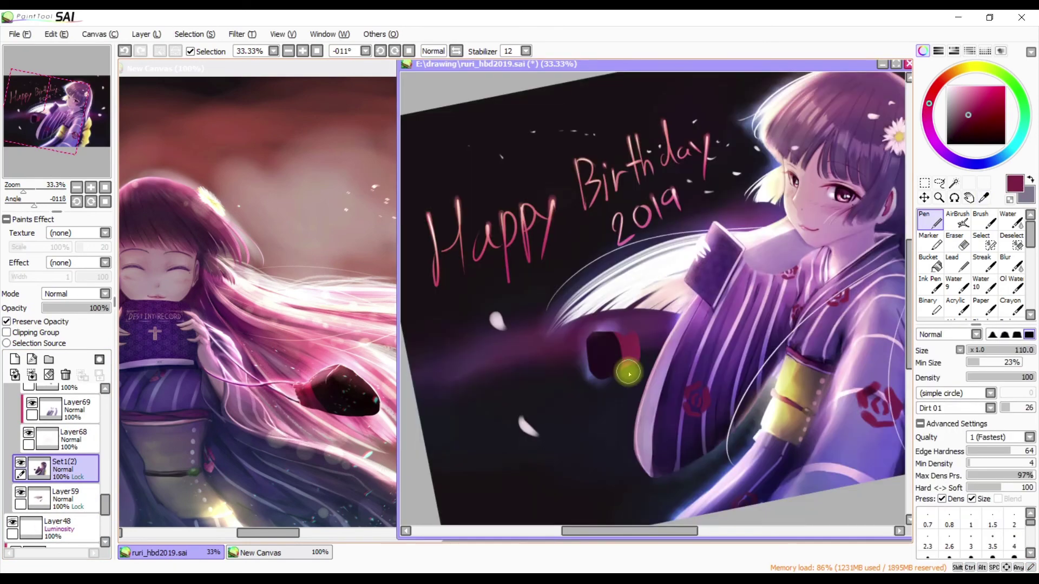
pyautogui.hscroll(2, 633, 357)
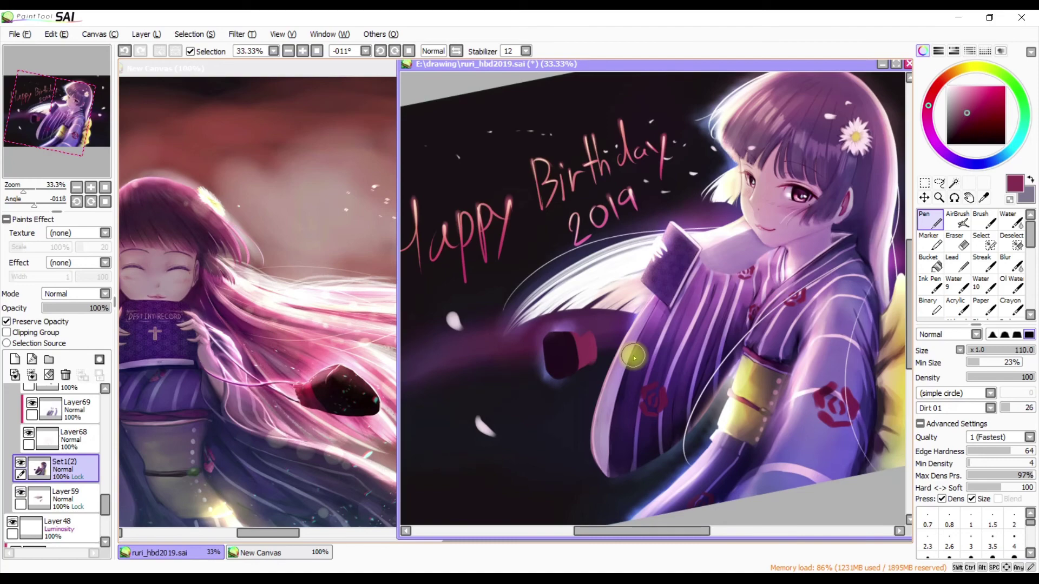
# Lasso the pouch, separate it from Set1(2) onto its own layer and group both layers in a new folder
pyautogui.moveTo(574, 323); pyautogui.dragTo(595, 374)
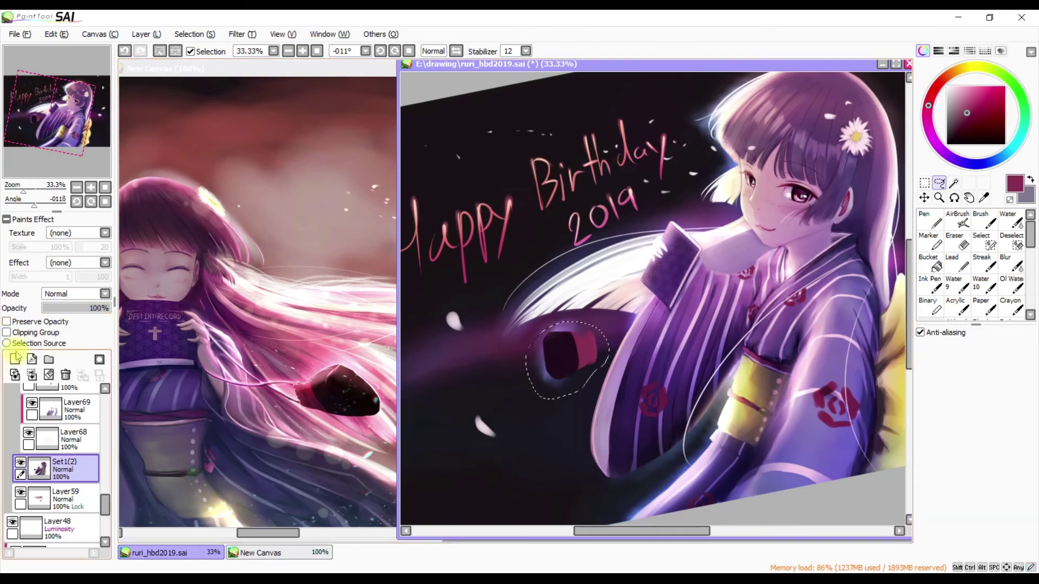
pyautogui.click(15, 359)
pyautogui.click(6, 333)
pyautogui.click(49, 360)
pyautogui.click(57, 491)
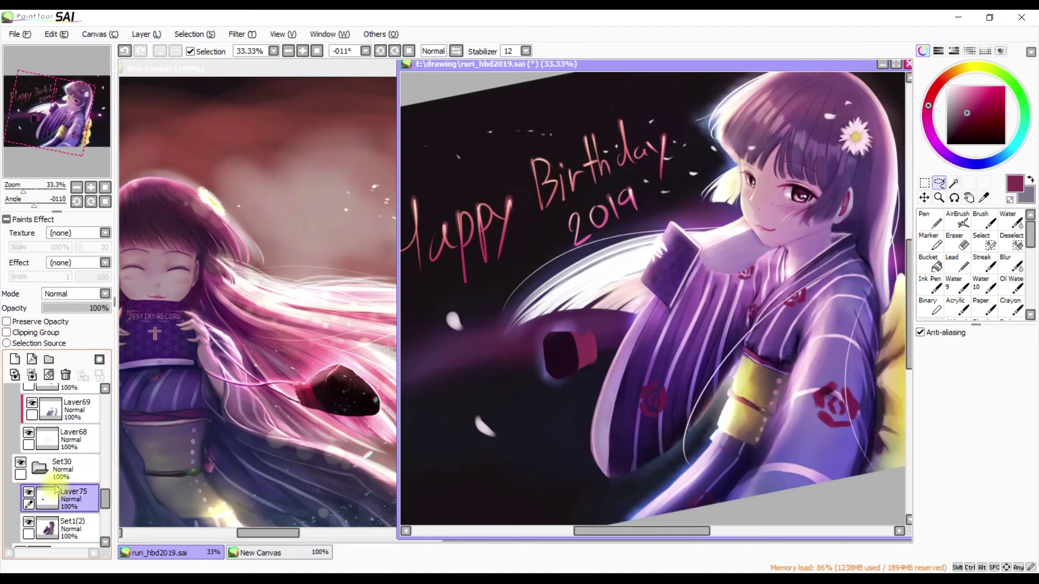
# Try drawing thin dark cords from the pouch toward the book with the Pen at sizes 20 and 14
pyautogui.press('n')
pyautogui.keyDown('alt'); pyautogui.click(568, 343); pyautogui.keyUp('alt')
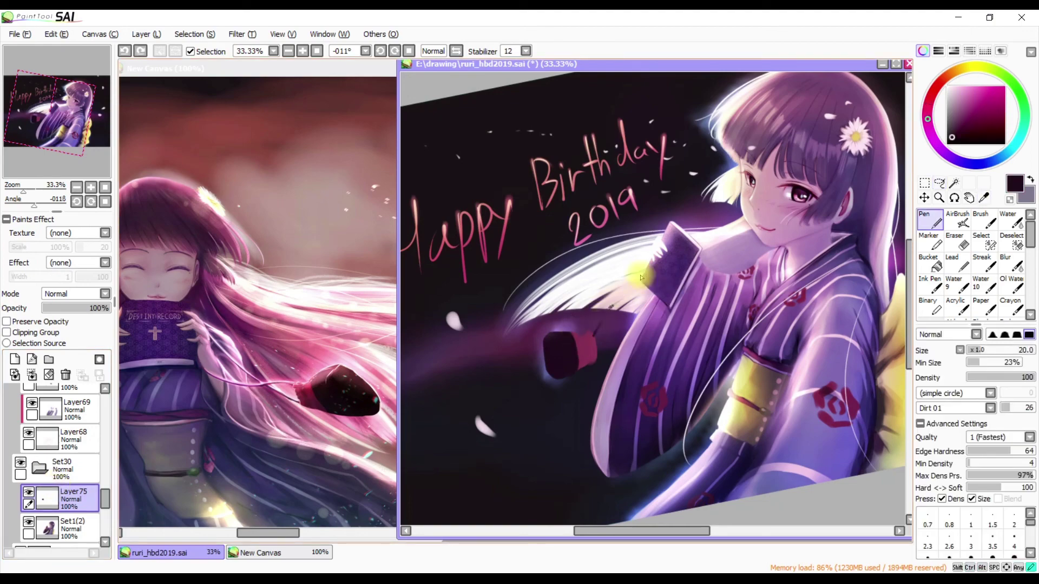
pyautogui.hotkey('ctrl', 'y')
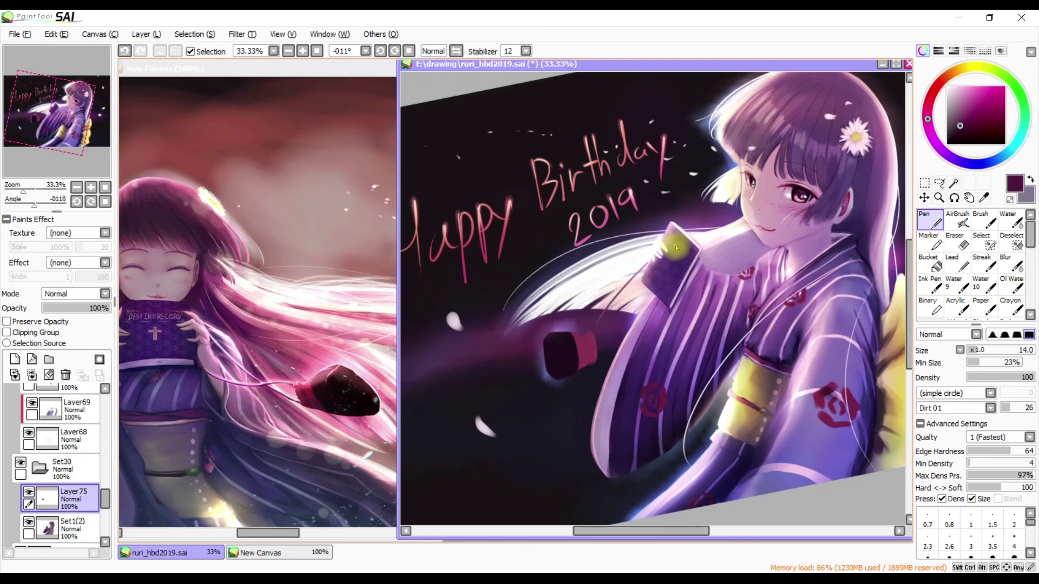
# Transform the pouch on Layer75, rotating it and moving it up closer to the book
pyautogui.hotkey('ctrl', 't')
pyautogui.press('Delete')
pyautogui.press('h')
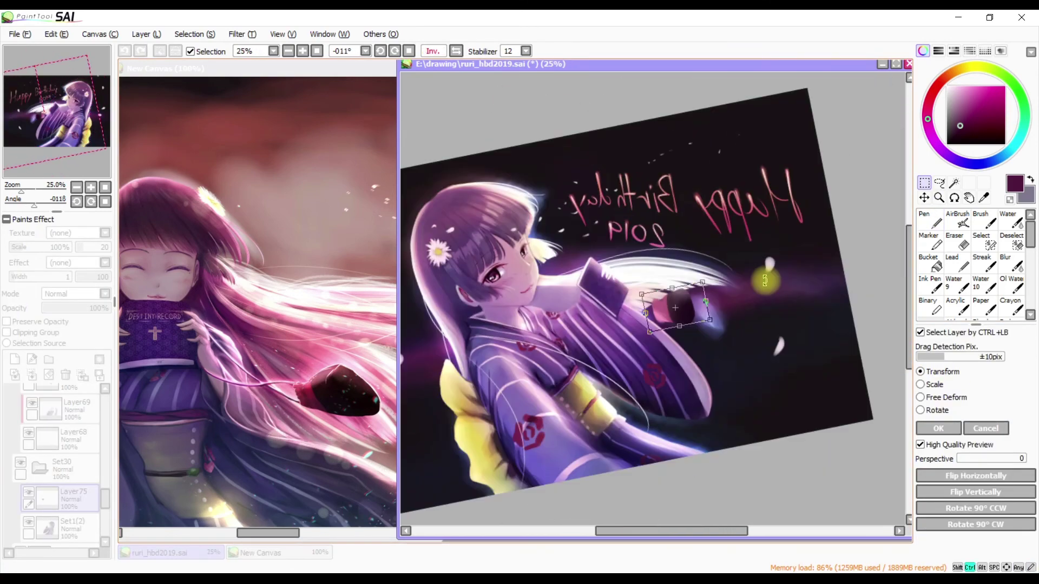
pyautogui.press('h')
pyautogui.press('End')
pyautogui.scroll(-1, 764, 280)
pyautogui.moveTo(595, 307); pyautogui.dragTo(634, 303)
pyautogui.press('h')
pyautogui.press('h')
pyautogui.scroll(1, 650, 303)
pyautogui.press('Return')
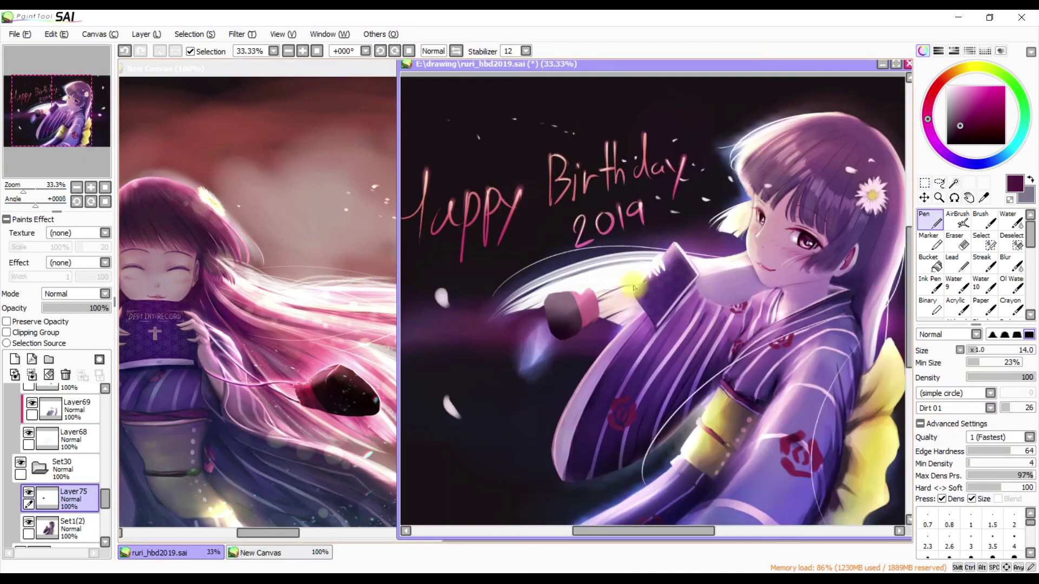
# Move Layer75 below Set1(2) and draw thin dark cords between the pouch and the book with the Pen at size 14
pyautogui.press('h')
pyautogui.press('h')
pyautogui.press('h')
pyautogui.hotkey('ctrl', '[')
pyautogui.press('h')
pyautogui.press('h')
pyautogui.press('h')
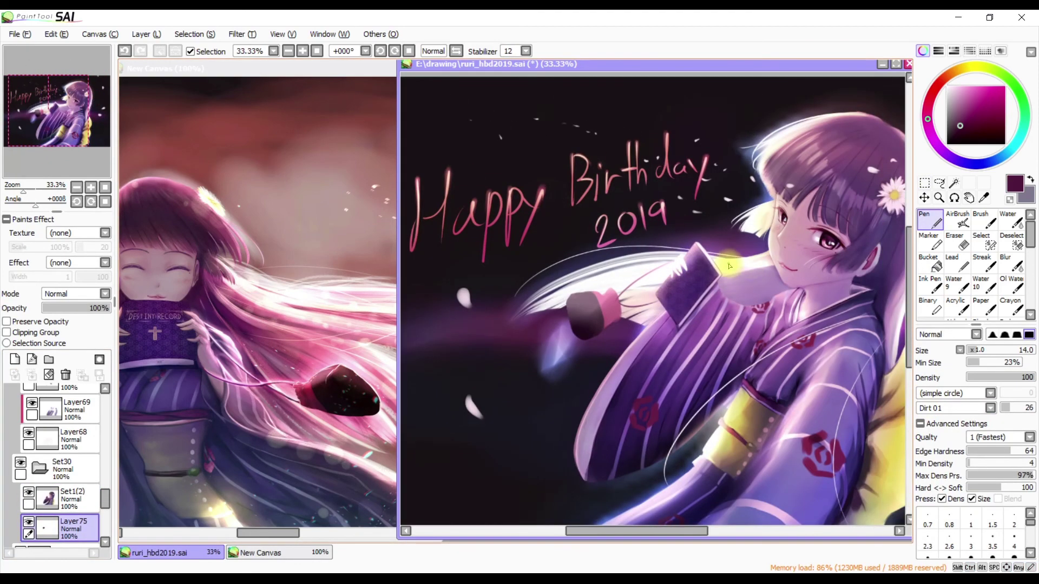
pyautogui.hscroll(1, 729, 266)
pyautogui.press('h')
pyautogui.press('h')
pyautogui.press('h')
pyautogui.press('h')
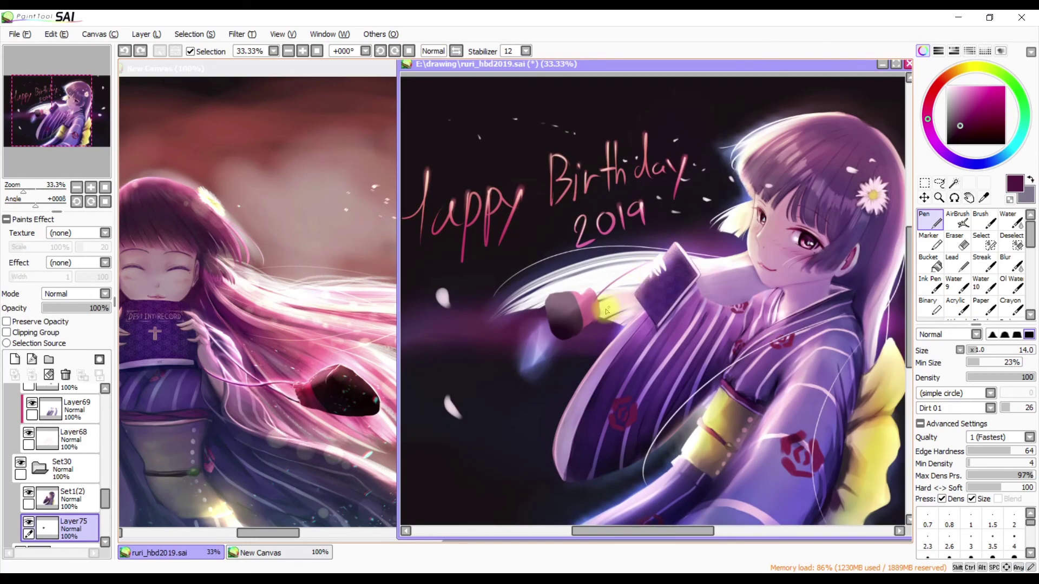
# Hide the Luminosity layers Layer47 and Layer51 to expose the base colors of the pouch and book
pyautogui.scroll(3, 661, 267)
pyautogui.press('h')
pyautogui.click(12, 425)
pyautogui.click(12, 423)
pyautogui.scroll(-3, 54, 460)
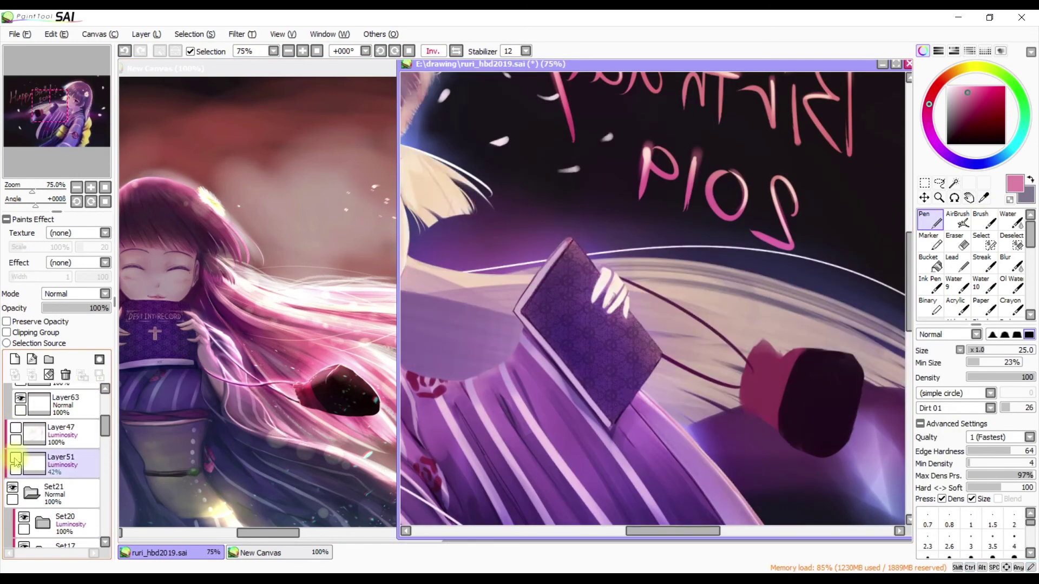
# Clean up the pouch area on the Set1(2) layer with the Eraser at size 39 and density 100
pyautogui.click(48, 534)
pyautogui.press('h')
pyautogui.press('h')
pyautogui.press('e')
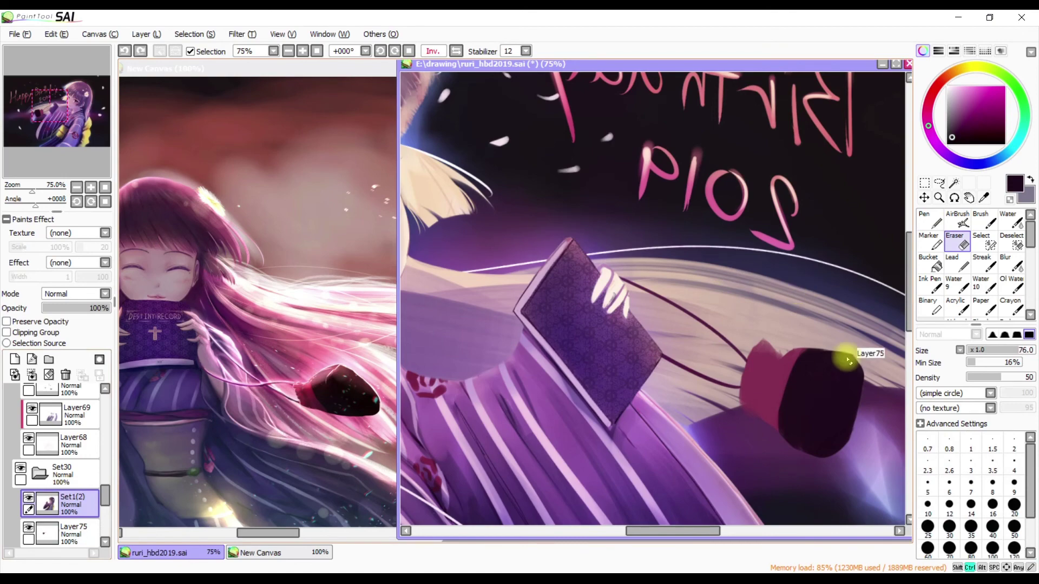
pyautogui.moveTo(845, 373); pyautogui.dragTo(807, 372)
pyautogui.moveTo(785, 425); pyautogui.dragTo(784, 426)
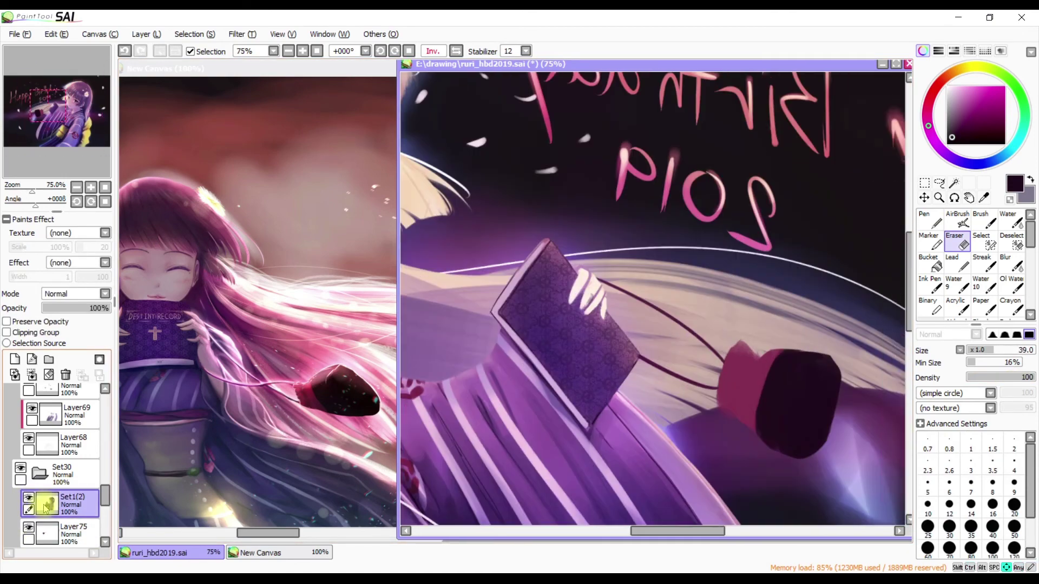
# Touch up the fingers on the book in pale cream with the Pen at size 19 and erase the Layer62 texture over them
pyautogui.press('n')
pyautogui.keyDown('alt'); pyautogui.click(718, 239); pyautogui.keyUp('alt')
pyautogui.click(30, 445)
pyautogui.scroll(-3, 30, 445)
pyautogui.click(60, 476)
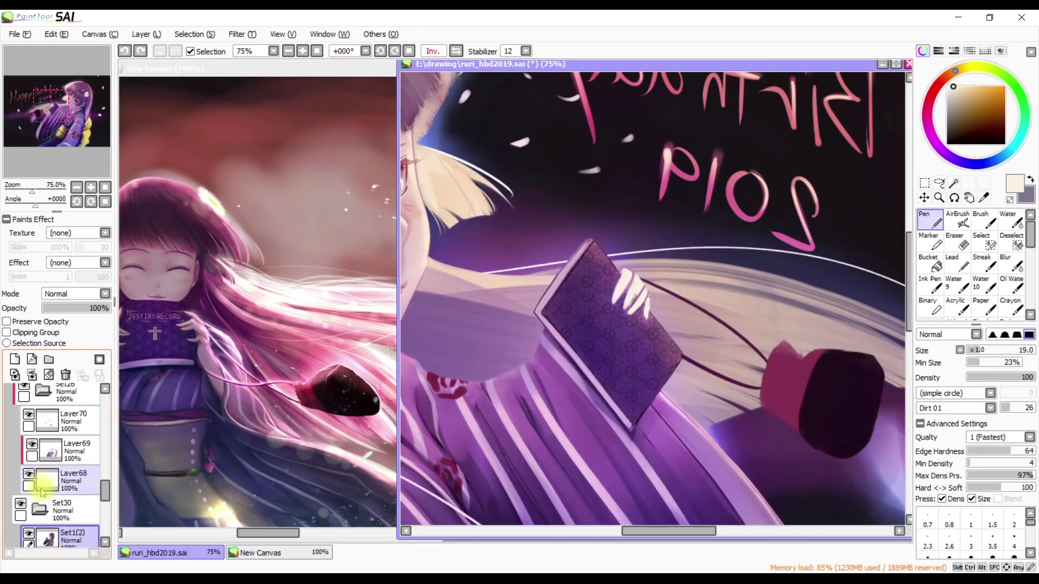
pyautogui.scroll(5, 60, 460)
pyautogui.click(59, 426)
pyautogui.press('e')
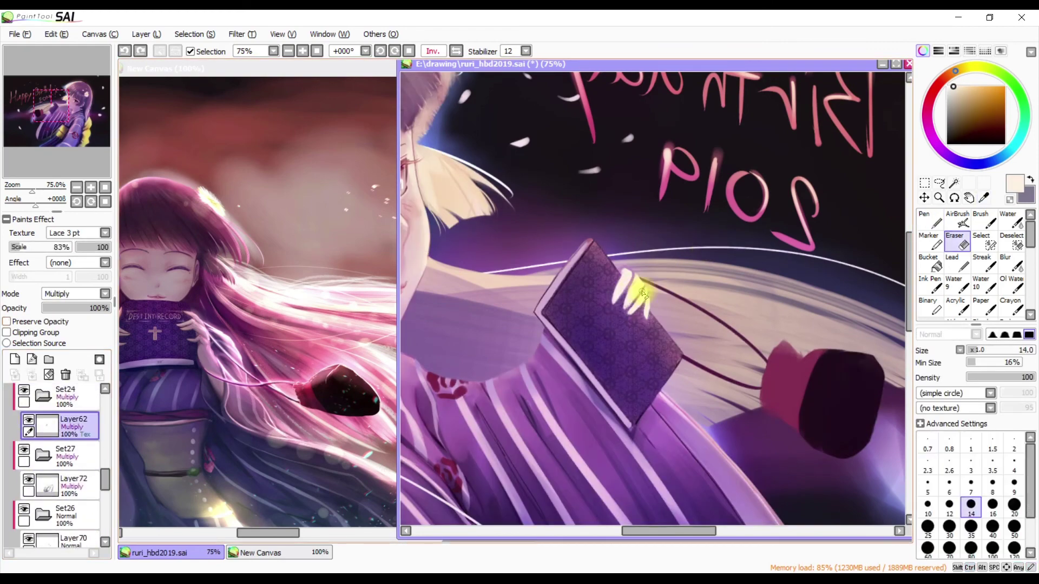
# Trim the edges of the fingers on Set1(2) with the Eraser at size 6 and density 100
pyautogui.scroll(2, 677, 281)
pyautogui.scroll(-5, 104, 487)
pyautogui.click(65, 499)
pyautogui.click(927, 484)
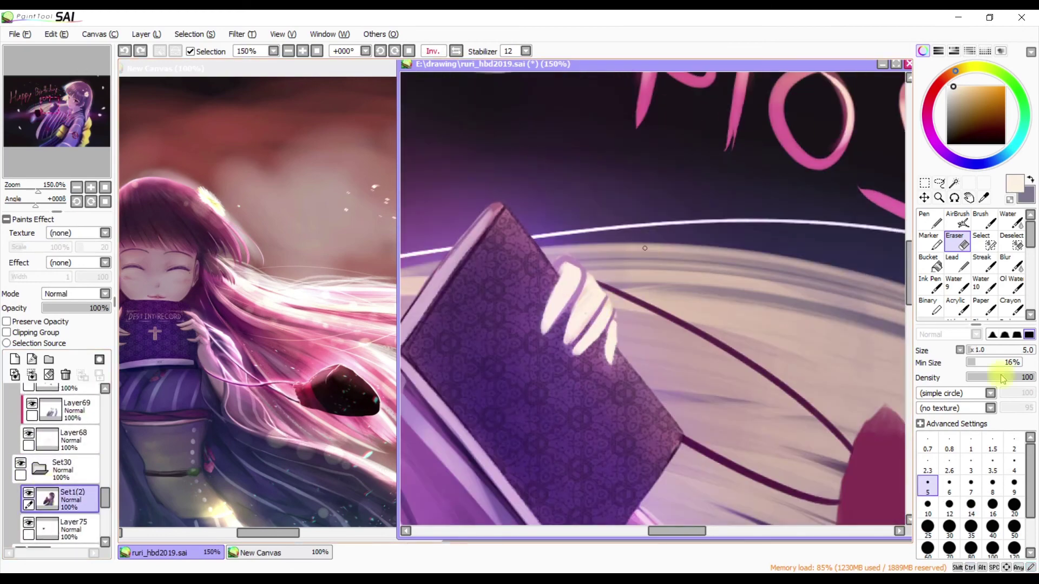
pyautogui.scroll(-3, 617, 309)
pyautogui.press(']')
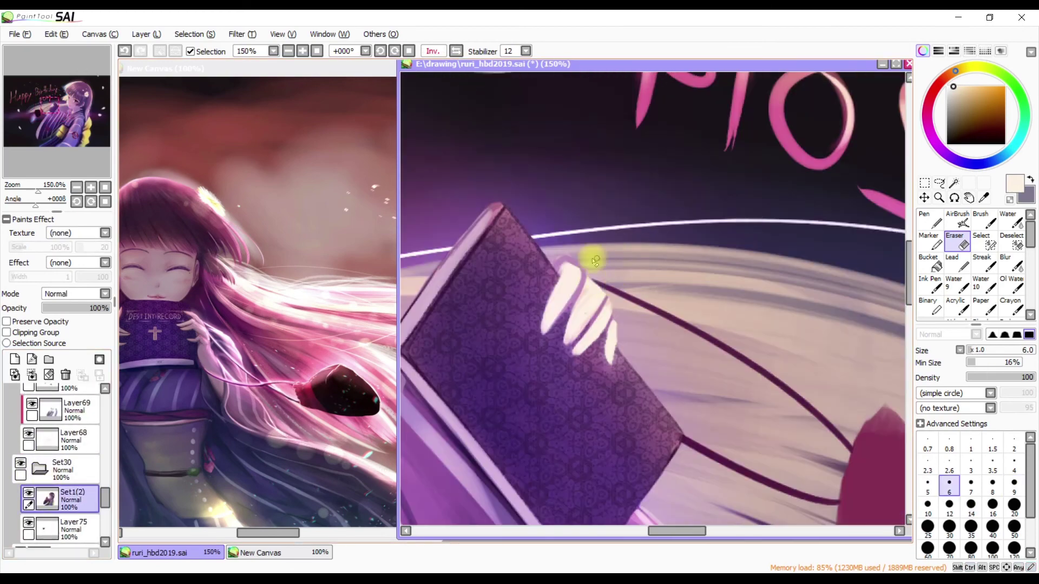
pyautogui.hscroll(2, 597, 214)
# Show Layer47 and Layer51 again and erase the Layer47 glow over the pouch with the Eraser at size 180 and density 49
pyautogui.scroll(-5, 65, 460)
pyautogui.click(81, 438)
pyautogui.press('h')
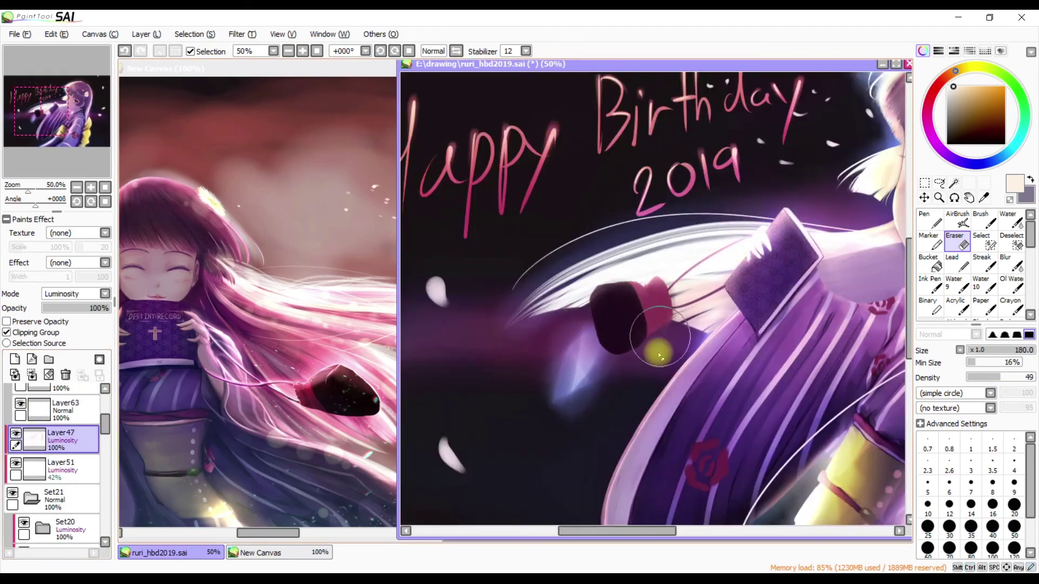
pyautogui.scroll(-1, 630, 310)
# Lasso the leftover blue glow below the pouch on Layer49 and remove it
pyautogui.moveTo(105, 425); pyautogui.dragTo(107, 513)
pyautogui.moveTo(480, 385)
pyautogui.mouseDown()
pyautogui.moveTo(494, 355)
pyautogui.moveTo(470, 366)
pyautogui.mouseUp()
pyautogui.hotkey('ctrl', 'd')
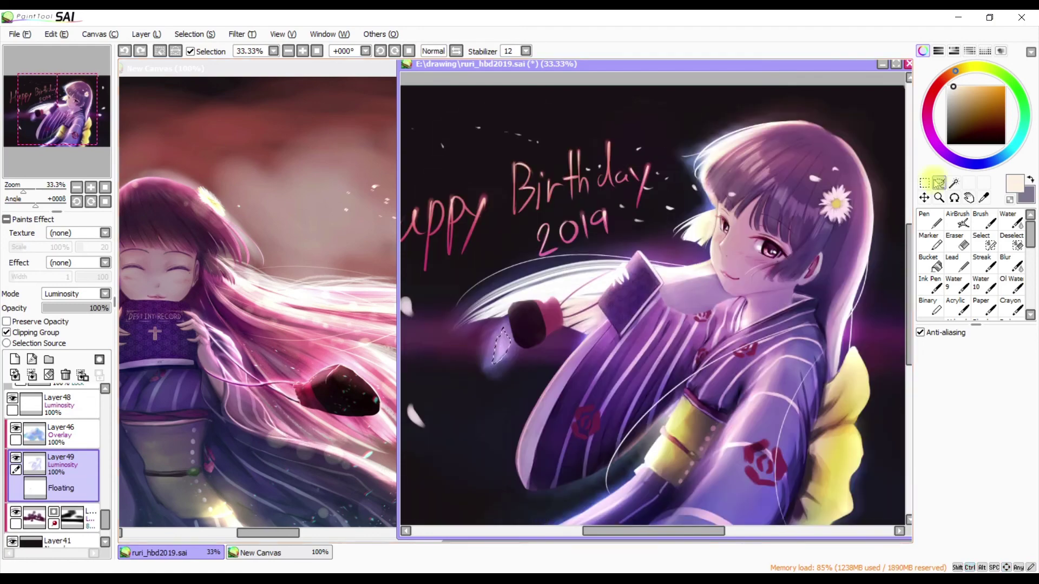
pyautogui.press('e')
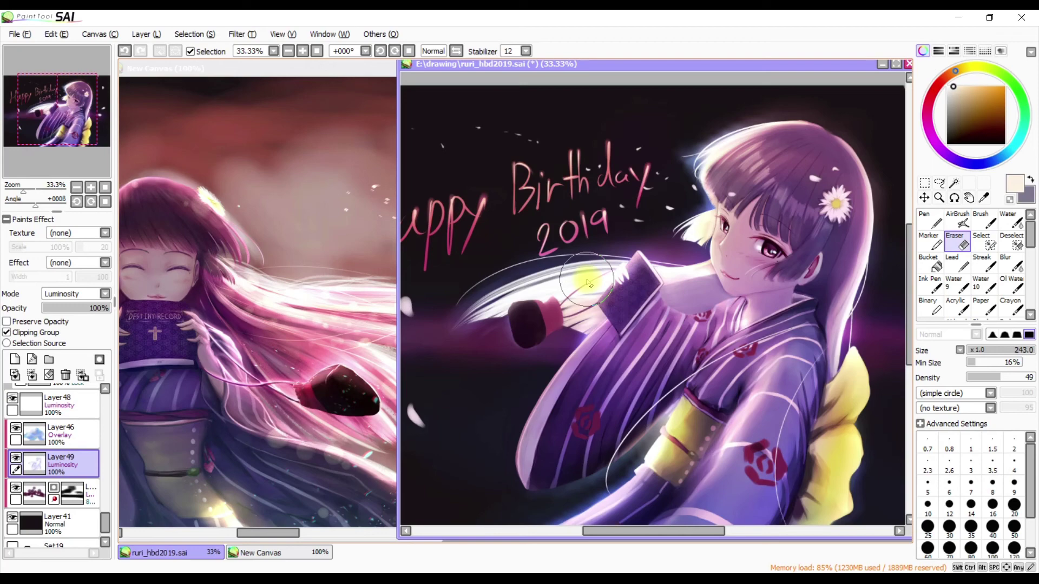
# Reshape the dark body of the pouch on Layer75 with the Pen at size 23
pyautogui.keyDown('ctrl'); pyautogui.keyDown('shift'); pyautogui.click(588, 282); pyautogui.keyUp('shift'); pyautogui.keyUp('ctrl')
pyautogui.press('n')
pyautogui.scroll(3, 595, 351)
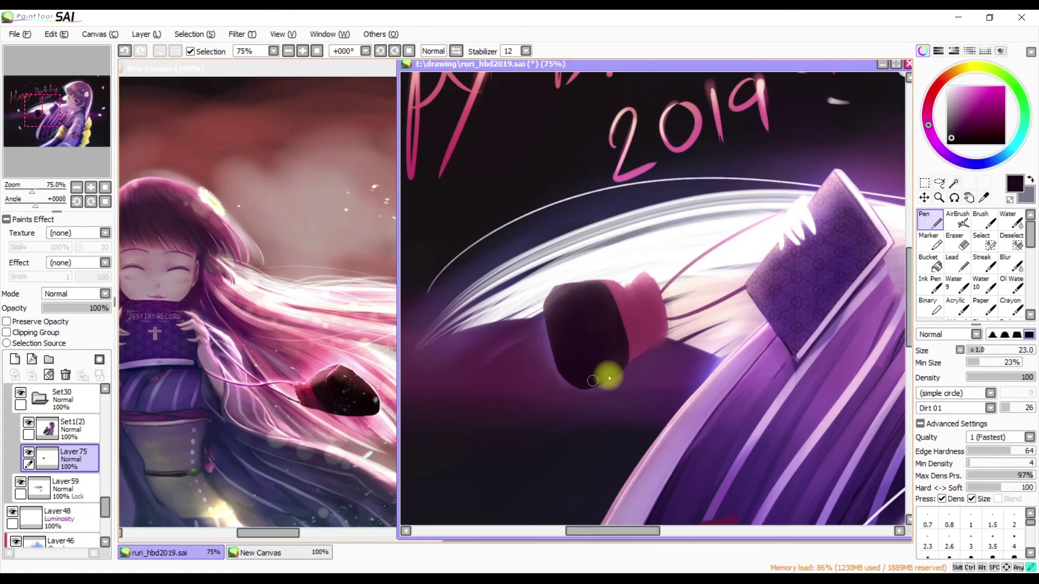
pyautogui.press('Delete')
pyautogui.press('Delete')
pyautogui.press('Delete')
pyautogui.press('Delete')
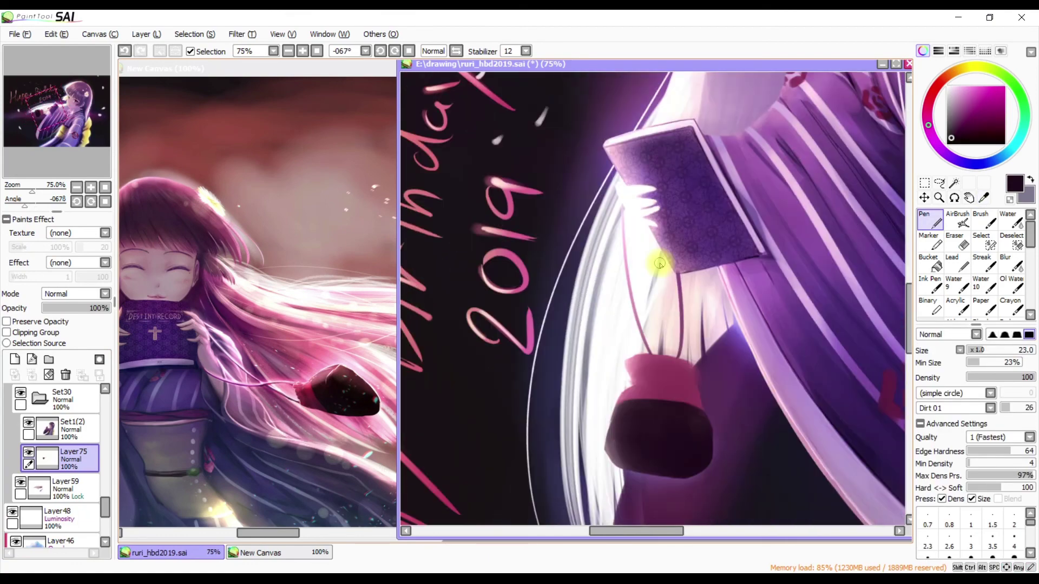
# Sample the crimson and reshape the neck of the pouch with the Pen at size 33
pyautogui.keyDown('alt'); pyautogui.click(689, 359); pyautogui.keyUp('alt')
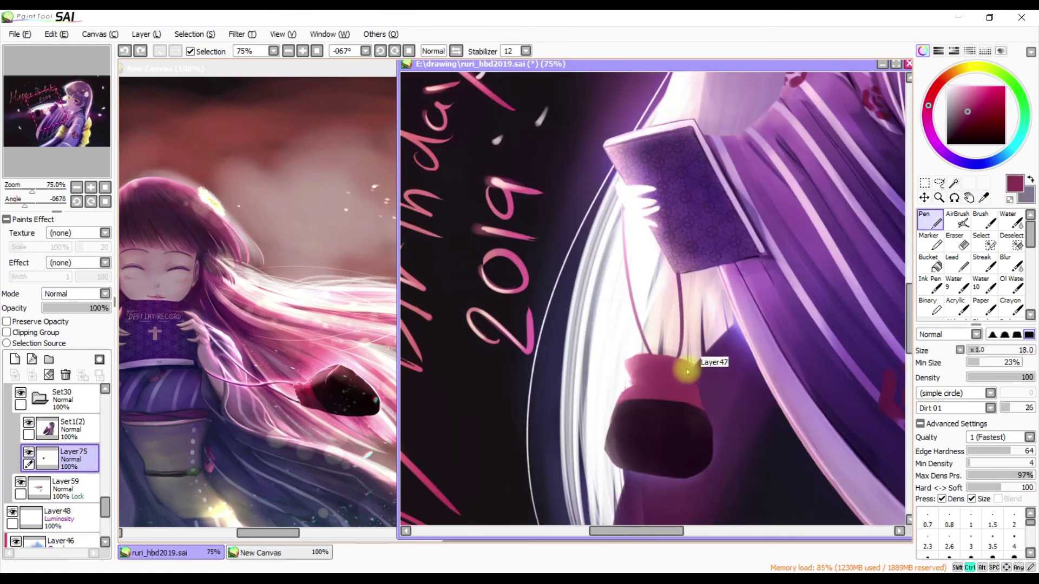
pyautogui.press('l')
pyautogui.moveTo(717, 403)
pyautogui.mouseDown()
pyautogui.moveTo(596, 438)
pyautogui.moveTo(719, 366)
pyautogui.mouseUp()
pyautogui.keyDown('ctrl'); pyautogui.click(719, 365); pyautogui.keyUp('ctrl')
pyautogui.press('End')
pyautogui.press('End')
pyautogui.press('End')
pyautogui.hotkey('ctrl', 'd')
pyautogui.press('n')
pyautogui.press('h')
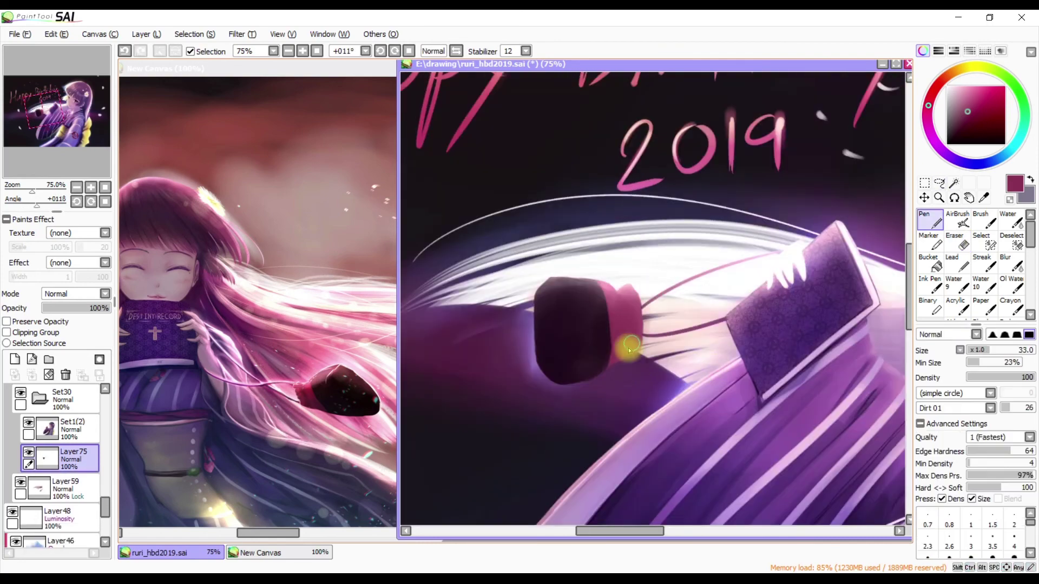
# Refine the pouch's gathered neck and dark details with the Pen at size 9
pyautogui.press('Delete')
pyautogui.press('Delete')
pyautogui.press('Delete')
pyautogui.press('Delete')
pyautogui.press('End')
pyautogui.press('End')
pyautogui.press('End')
pyautogui.press('End')
pyautogui.press('End')
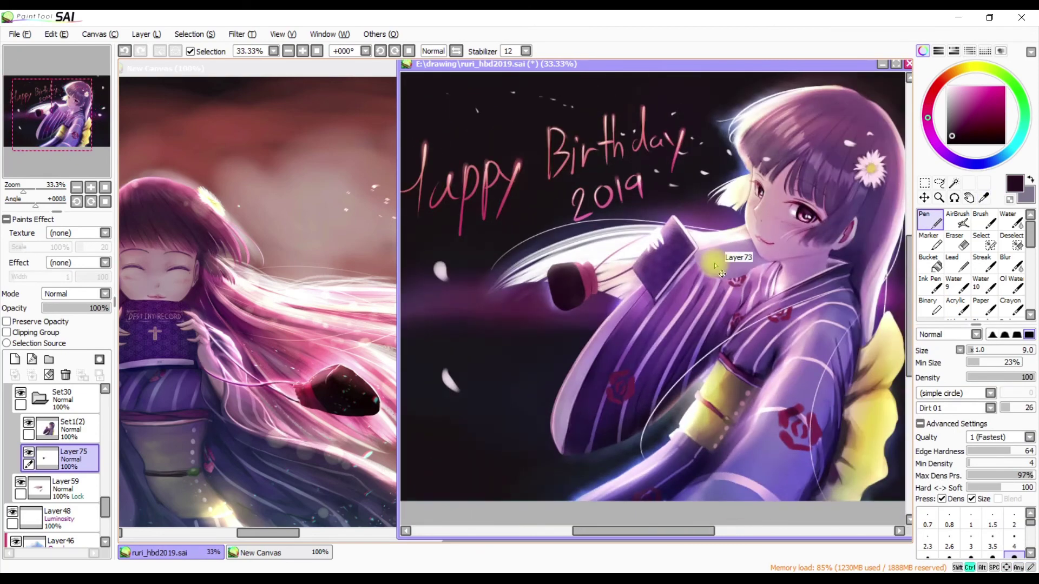
# Add a clipped Multiply layer above Layer75 and shade the pouch in crimson with the Pen at sizes 38 and 78
pyautogui.moveTo(639, 351); pyautogui.dragTo(589, 320)
pyautogui.keyDown('alt'); pyautogui.click(590, 320); pyautogui.keyUp('alt')
pyautogui.click(15, 374)
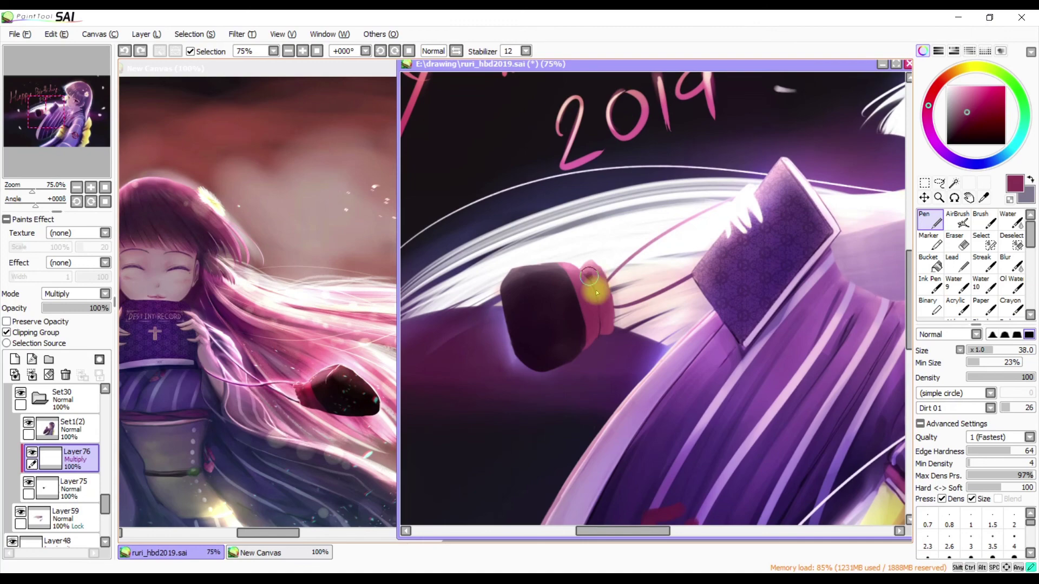
pyautogui.press('h')
pyautogui.press('h')
pyautogui.moveTo(602, 301); pyautogui.dragTo(610, 259)
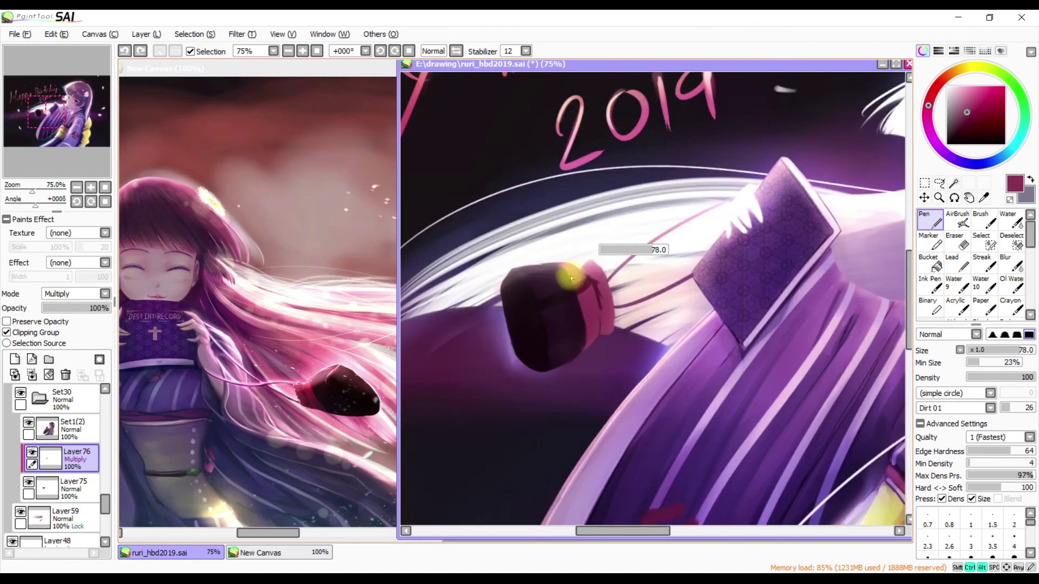
pyautogui.press('h')
pyautogui.press('h')
pyautogui.press('e')
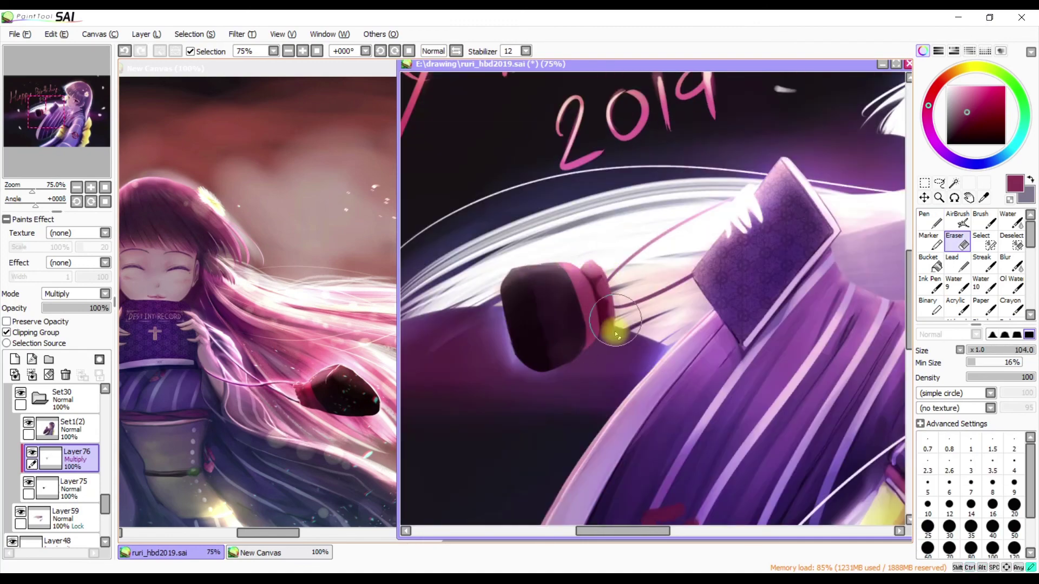
# Deepen the shading around the pouch's neck on Layer76 with the Pen at size 21
pyautogui.press('n')
pyautogui.scroll(-2, 607, 278)
pyautogui.press('h')
pyautogui.press('h')
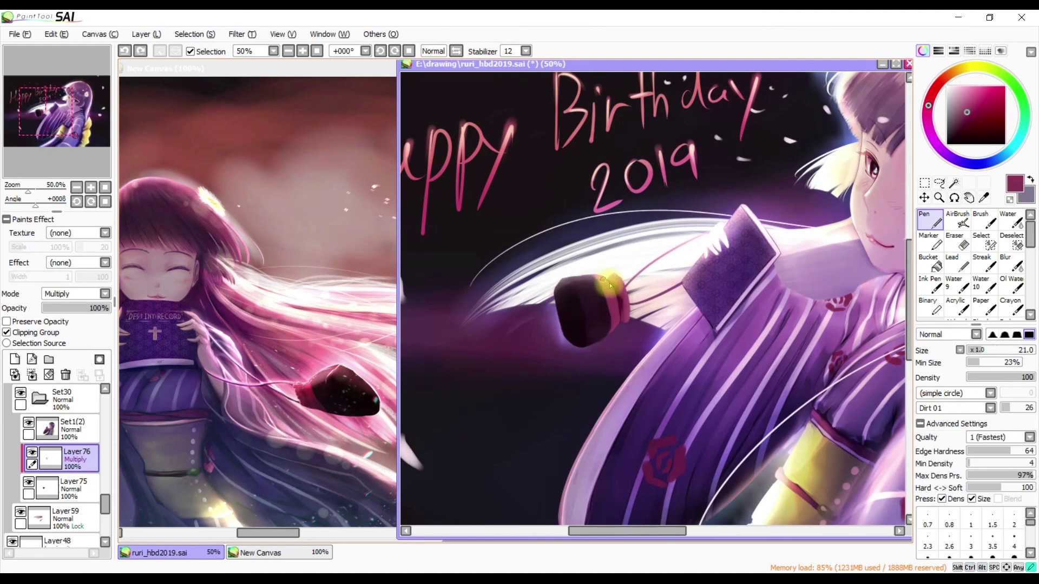
pyautogui.press('h')
pyautogui.press('h')
# Paint gathered folds on the pouch's neck and carve its frilled rim on Layer75 with the Eraser at size 17
pyautogui.press('[')
pyautogui.press('[')
pyautogui.scroll(2, 631, 301)
pyautogui.moveTo(631, 302); pyautogui.dragTo(618, 348)
pyautogui.press('e')
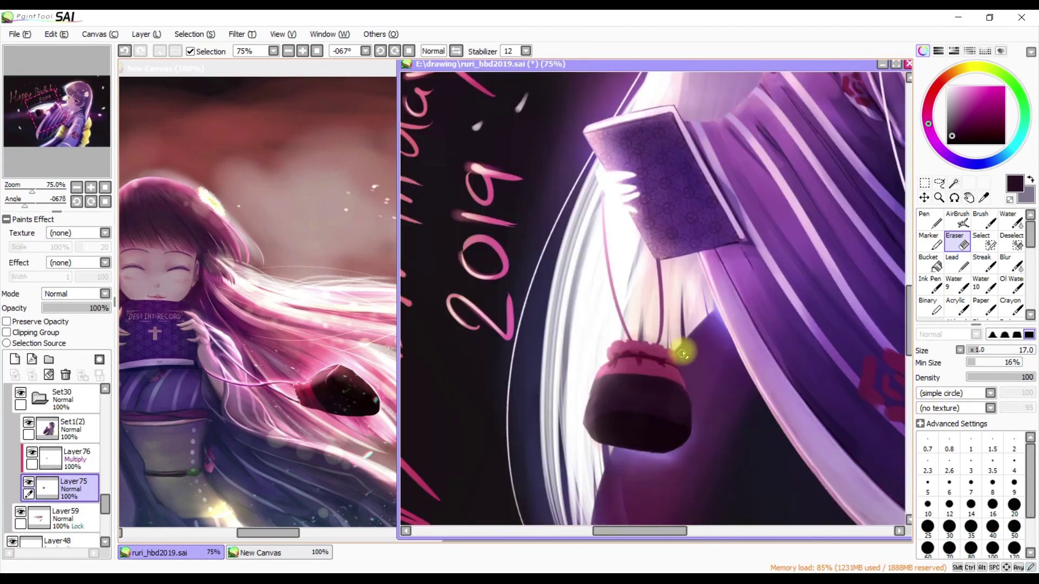
pyautogui.press('End')
pyautogui.press('End')
pyautogui.press('End')
# Add another clipped Multiply layer above Layer76 and shade the pouch in blue-violet with the Brush at size 232
pyautogui.scroll(-2, 623, 379)
pyautogui.hotkey('ctrl', 'shift', 'n')
pyautogui.press('b')
pyautogui.moveTo(645, 386); pyautogui.dragTo(701, 341)
pyautogui.keyDown('alt'); pyautogui.click(603, 376); pyautogui.keyUp('alt')
pyautogui.press('Home')
pyautogui.scroll(3, 715, 293)
pyautogui.hscroll(-3, 709, 287)
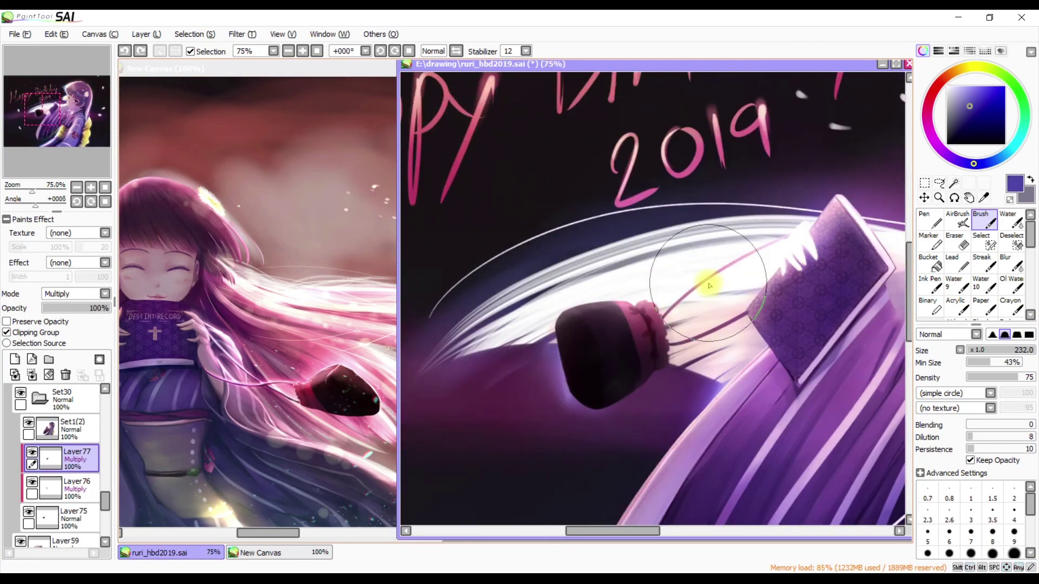
# Clean up the pouch's neck shading on Layer76 with the Eraser at size 35 and merge the Multiply shading layers down
pyautogui.keyDown('ctrl'); pyautogui.click(687, 292); pyautogui.keyUp('ctrl')
pyautogui.press('e')
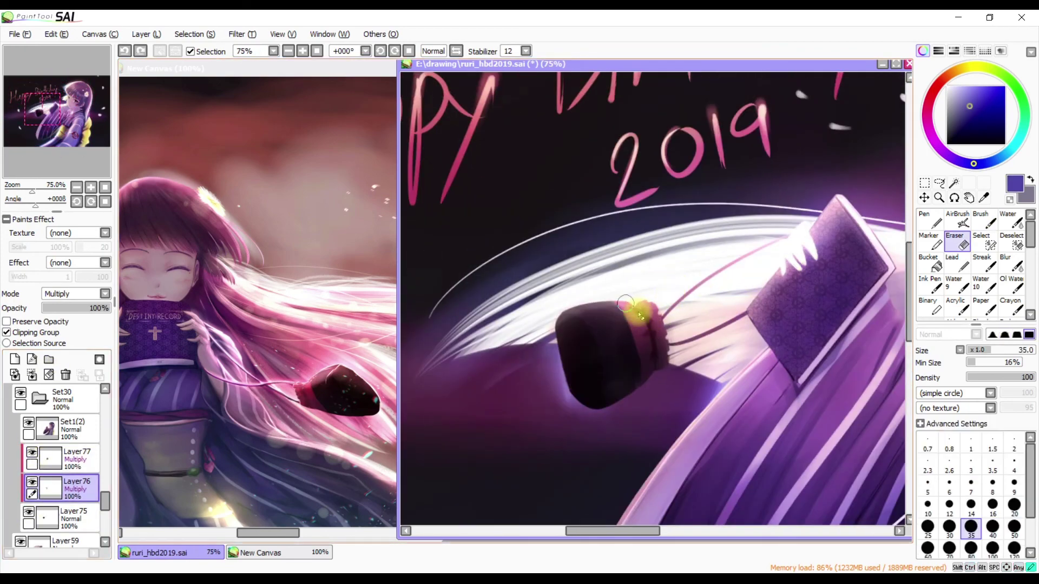
pyautogui.click(34, 368)
# Add an Overlay layer clipped to Layer75 and brush a pink glow over the pouch at size 172
pyautogui.hotkey('ctrl', '-')
pyautogui.click(82, 294)
pyautogui.click(58, 336)
pyautogui.press('b')
pyautogui.scroll(-1, 579, 334)
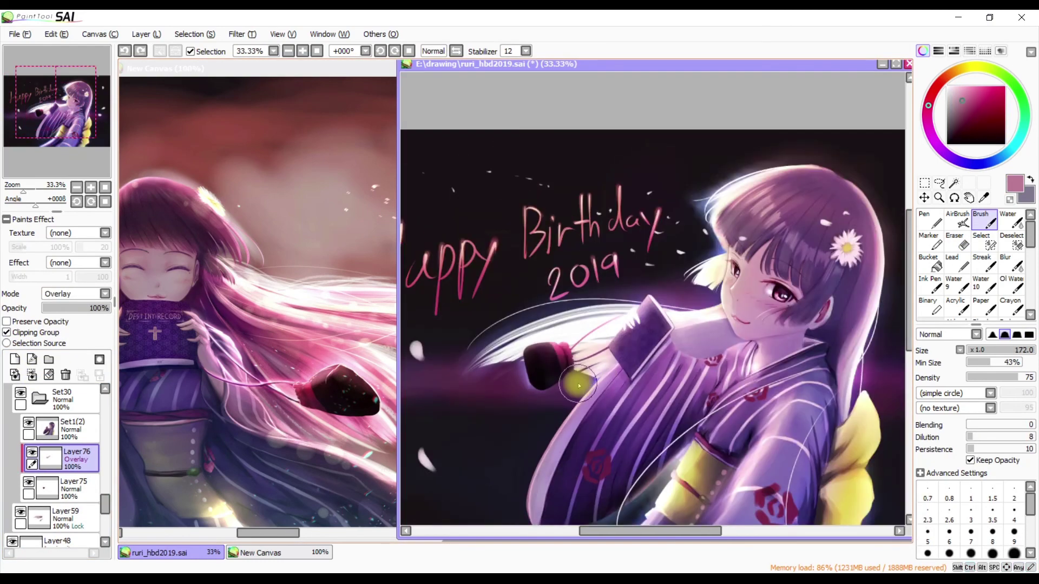
pyautogui.keyDown('alt'); pyautogui.click(579, 333); pyautogui.keyUp('alt')
pyautogui.press('h')
pyautogui.press('h')
pyautogui.moveTo(579, 334)
pyautogui.mouseDown()
pyautogui.moveTo(618, 302)
pyautogui.moveTo(617, 227)
pyautogui.mouseUp()
pyautogui.click(65, 374)
pyautogui.moveTo(649, 270); pyautogui.dragTo(584, 254)
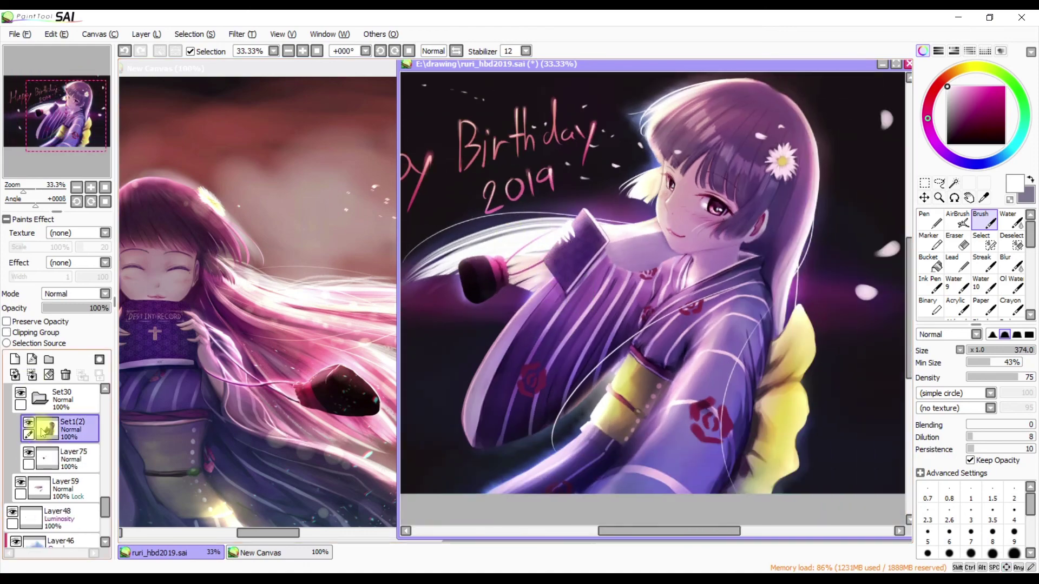
pyautogui.press('e')
pyautogui.hotkey('ctrl', 'z')
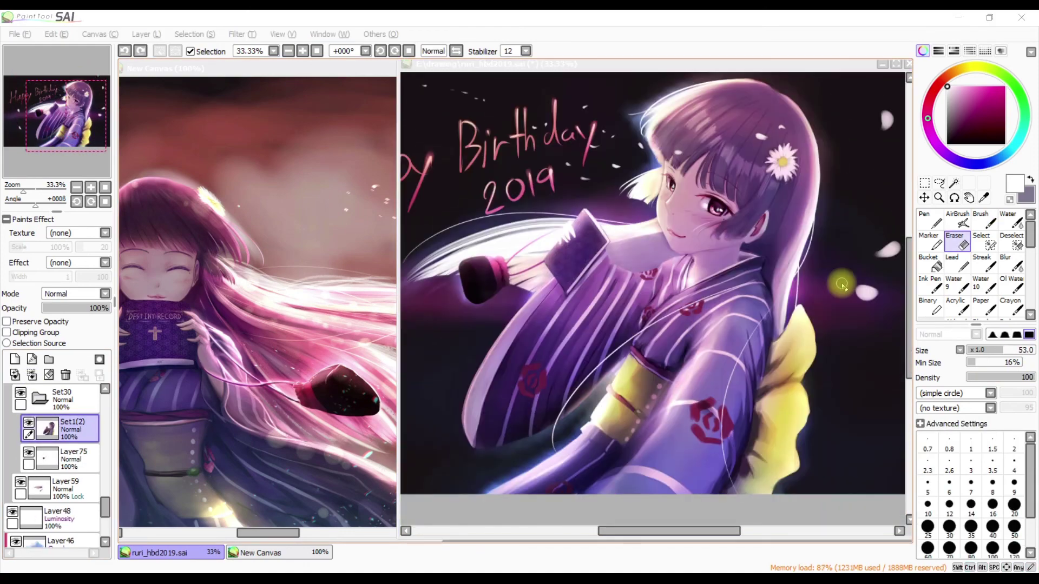
# Lighten the Multiply shading on Layer72 in Set27 with the Eraser at sizes 349 and 500, density 58
pyautogui.scroll(3, 54, 459)
pyautogui.click(73, 449)
pyautogui.press('h')
pyautogui.scroll(-1, 817, 342)
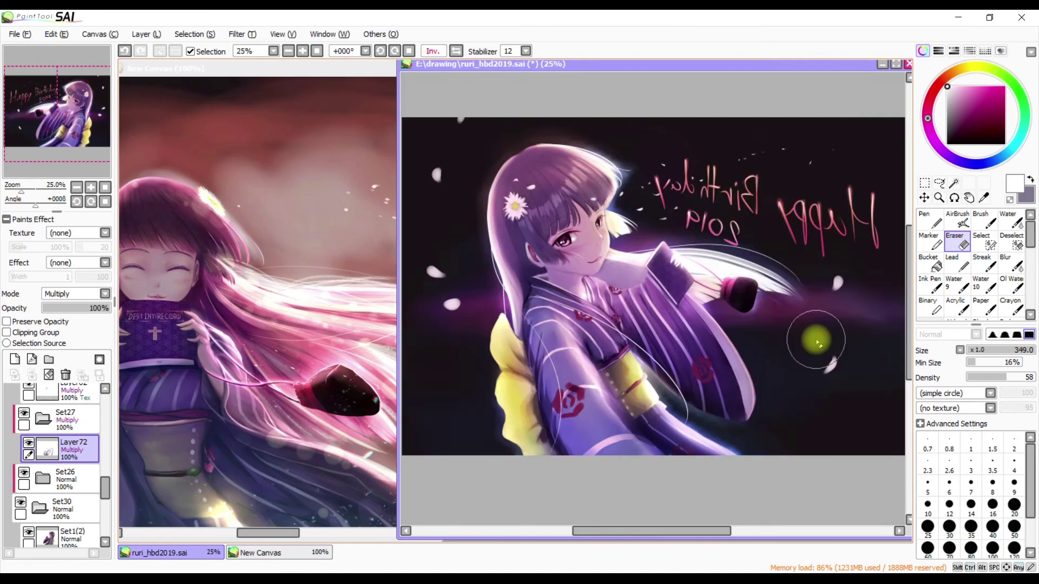
pyautogui.press('h')
pyautogui.moveTo(817, 342); pyautogui.dragTo(768, 303)
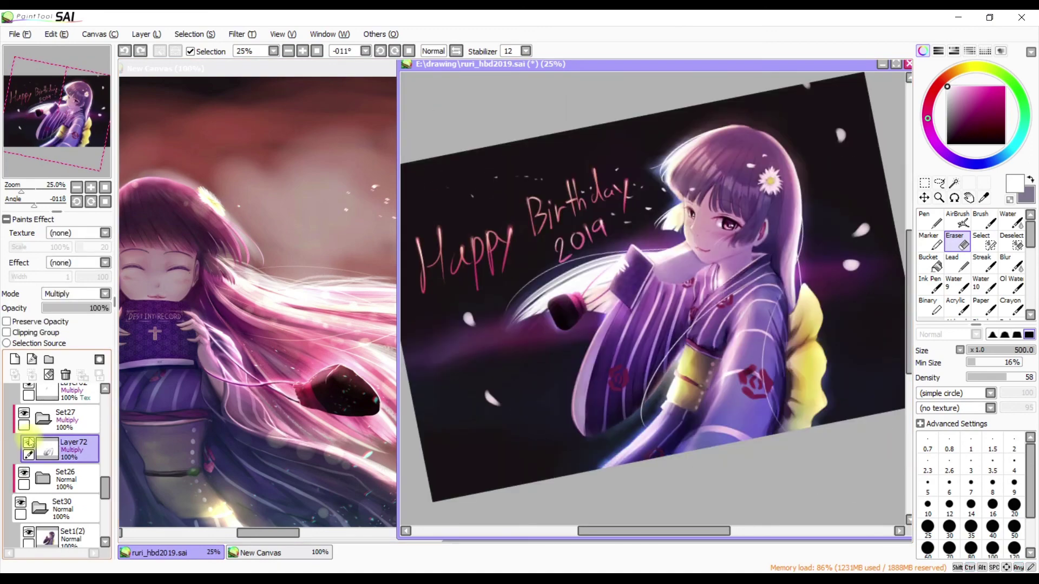
# Add a clipped layer above Layer72 in Set27 and paint purple and blue-violet over the kimono with the Brush at size 500
pyautogui.click(14, 358)
pyautogui.click(7, 333)
pyautogui.click(982, 219)
pyautogui.press('h')
pyautogui.press('h')
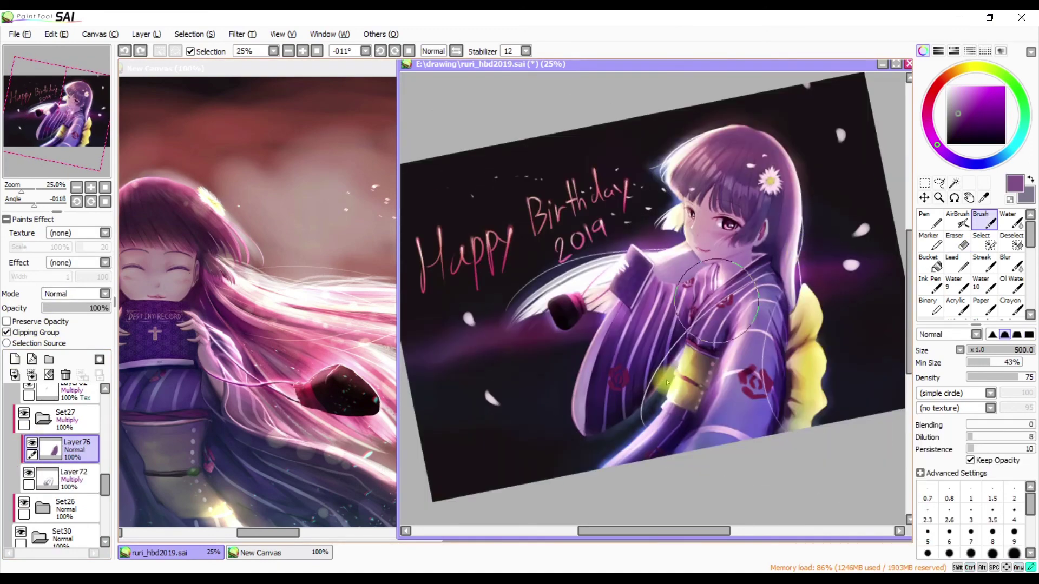
pyautogui.press('h')
pyautogui.press('h')
pyautogui.keyDown('alt'); pyautogui.click(703, 393); pyautogui.keyUp('alt')
pyautogui.press('h')
pyautogui.press('h')
pyautogui.hotkey('alt', 'Tab')
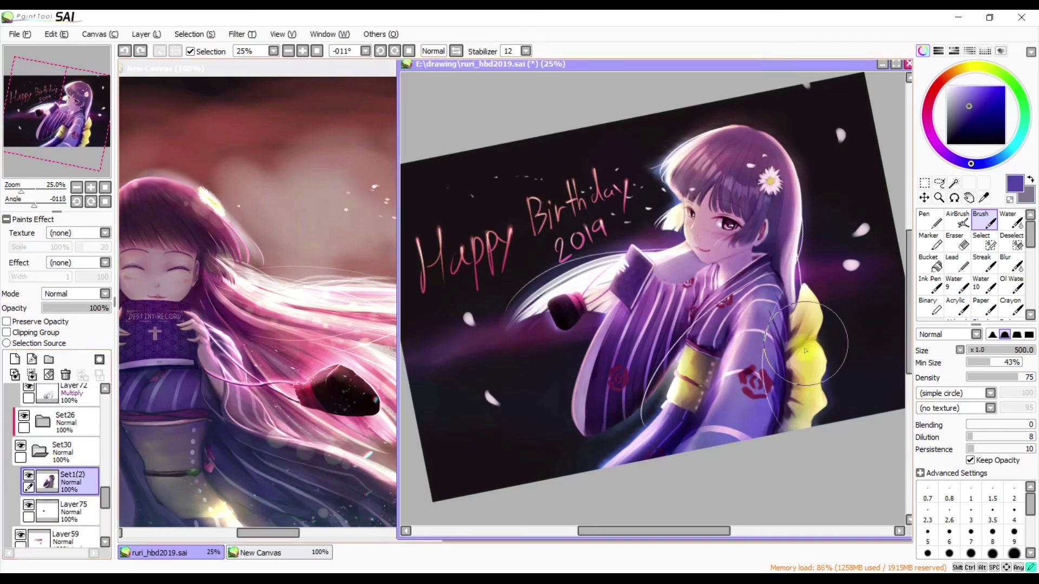
# Add a clipped Multiply layer above Set1(2) and shade the yellow bow's folds in brown with the Pen at size 24, softening with the Eraser
pyautogui.press('h')
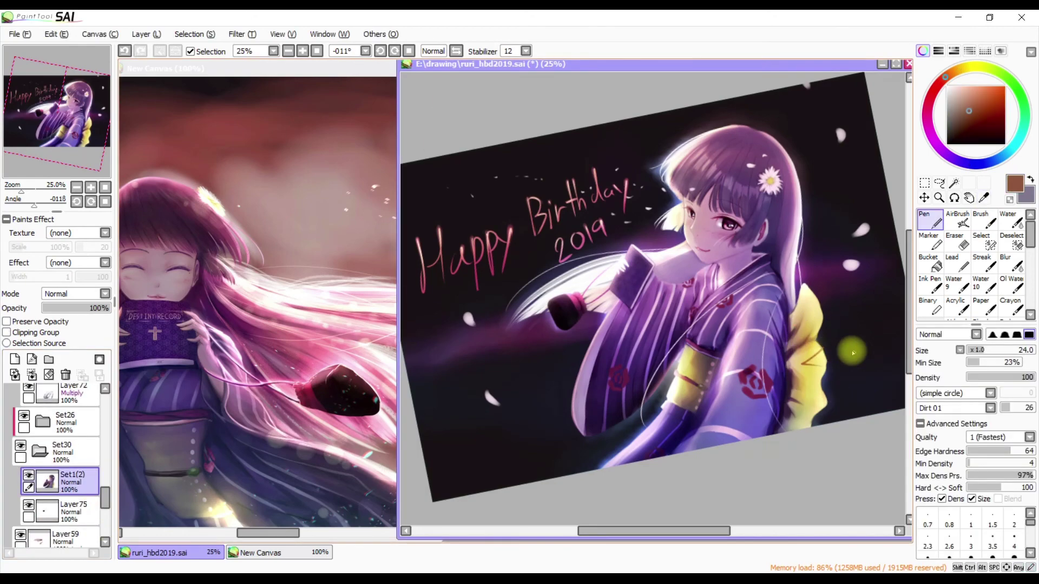
pyautogui.press('h')
pyautogui.moveTo(794, 370); pyautogui.dragTo(821, 305)
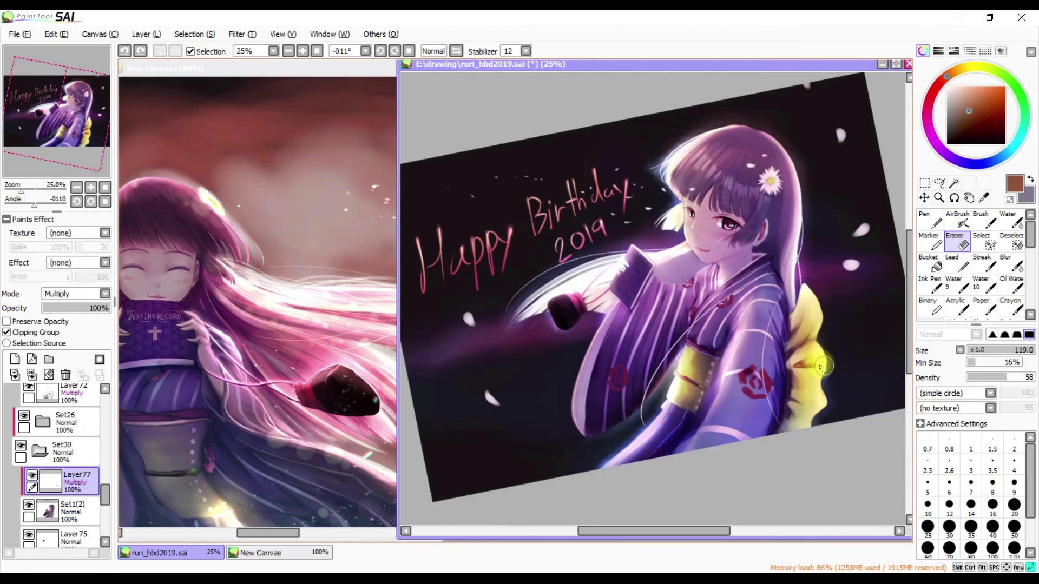
pyautogui.press('b')
pyautogui.press('n')
pyautogui.press('b')
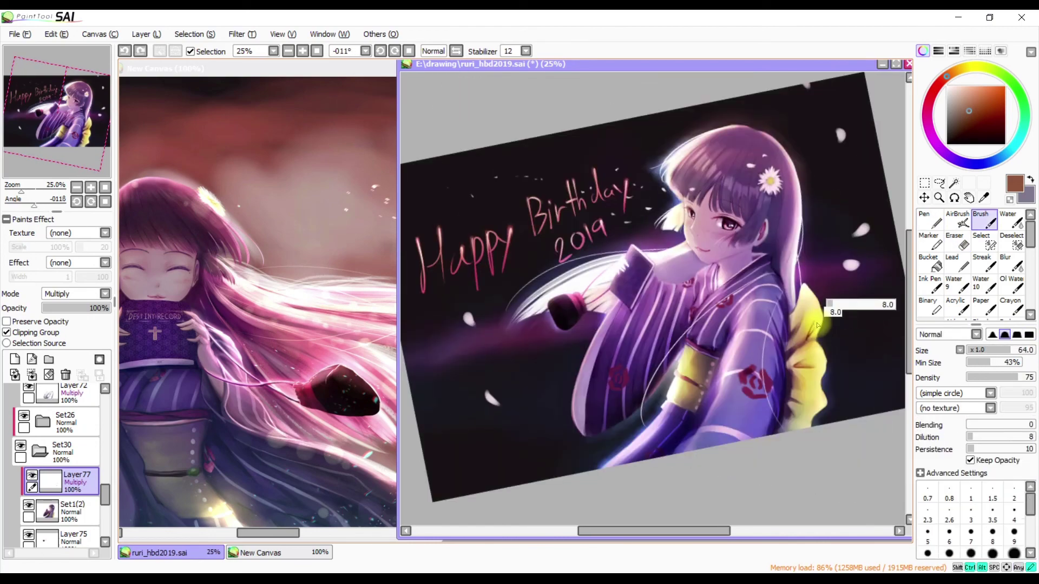
# Deepen the brown folds of the yellow bow on Layer77 with the Brush at size 38
pyautogui.press('h')
pyautogui.press('n')
pyautogui.press('h')
pyautogui.press('b')
pyautogui.press('h')
pyautogui.press('h')
pyautogui.press('h')
pyautogui.press('h')
pyautogui.moveTo(742, 321); pyautogui.dragTo(743, 243)
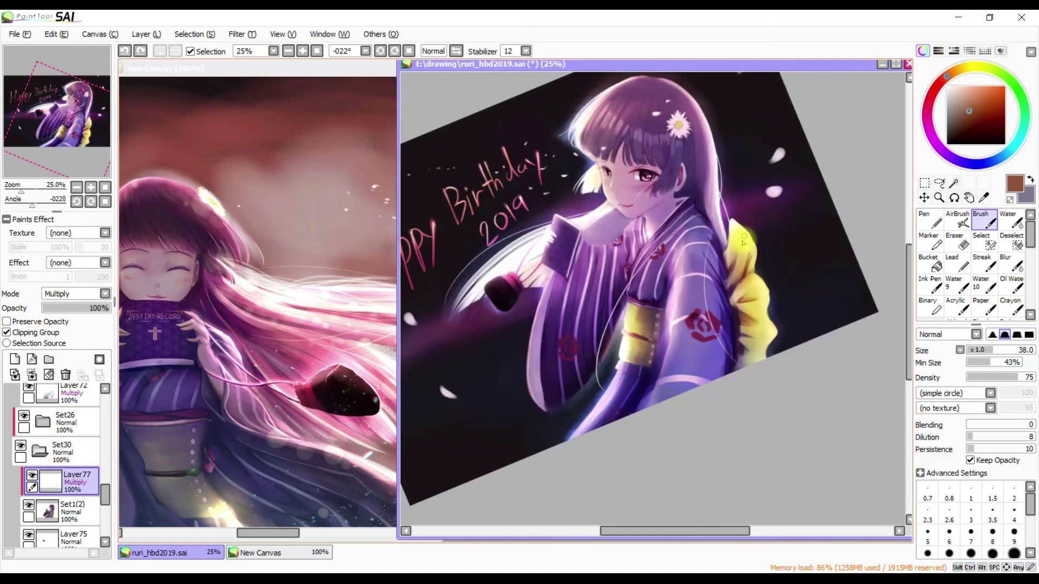
# Shade the bow in blue-violet on Layer77 with the Brush at size 376 and soften it with the Eraser at size 365
pyautogui.press('h')
pyautogui.press('h')
pyautogui.keyDown('alt'); pyautogui.click(748, 272); pyautogui.keyUp('alt')
pyautogui.press('h')
pyautogui.press('h')
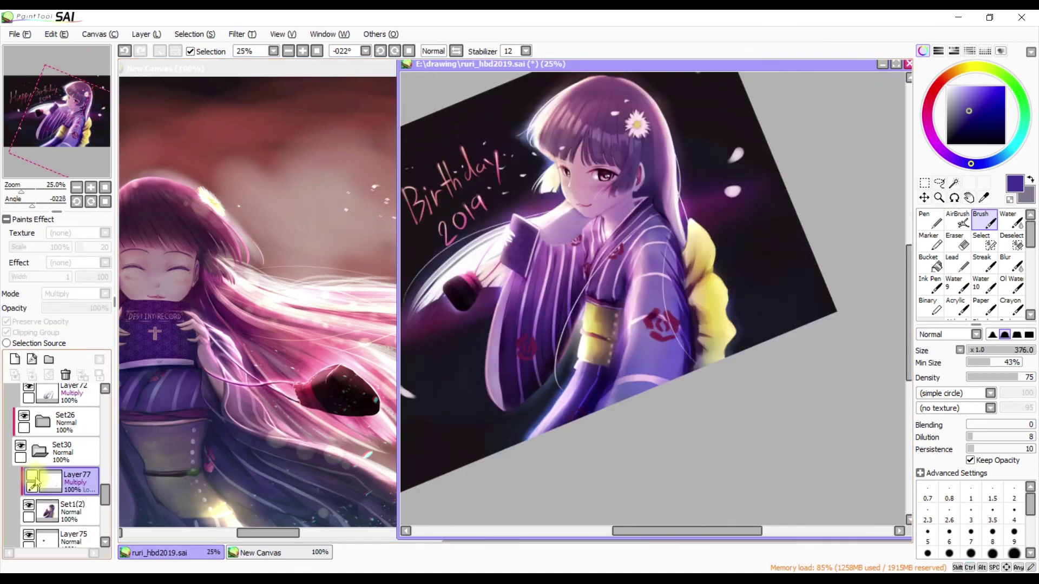
pyautogui.press('e')
pyautogui.press('Home')
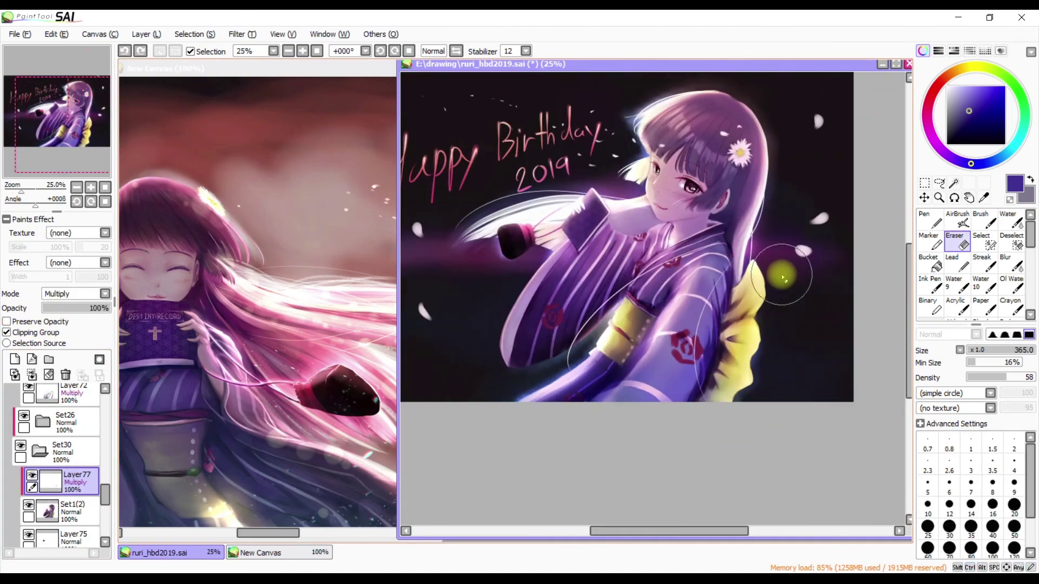
# Blend the yellow fabric around the bow's central folds with the Water tool at size 29
pyautogui.scroll(1, 782, 279)
pyautogui.press('Delete')
pyautogui.press('Delete')
pyautogui.press('Delete')
pyautogui.moveTo(798, 255); pyautogui.dragTo(892, 252)
pyautogui.hotkey('ctrl', 'z')
pyautogui.press('pagedown')
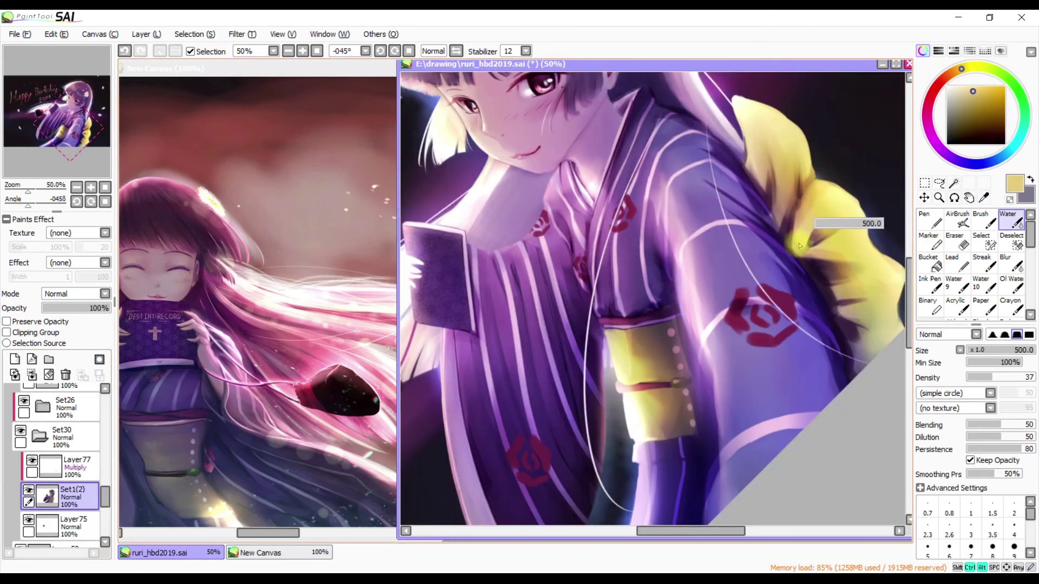
pyautogui.keyDown('alt'); pyautogui.click(801, 248); pyautogui.keyUp('alt')
pyautogui.hotkey('ctrl', 'alt', 'g')
pyautogui.press('[')
pyautogui.press('[')
pyautogui.press('[')
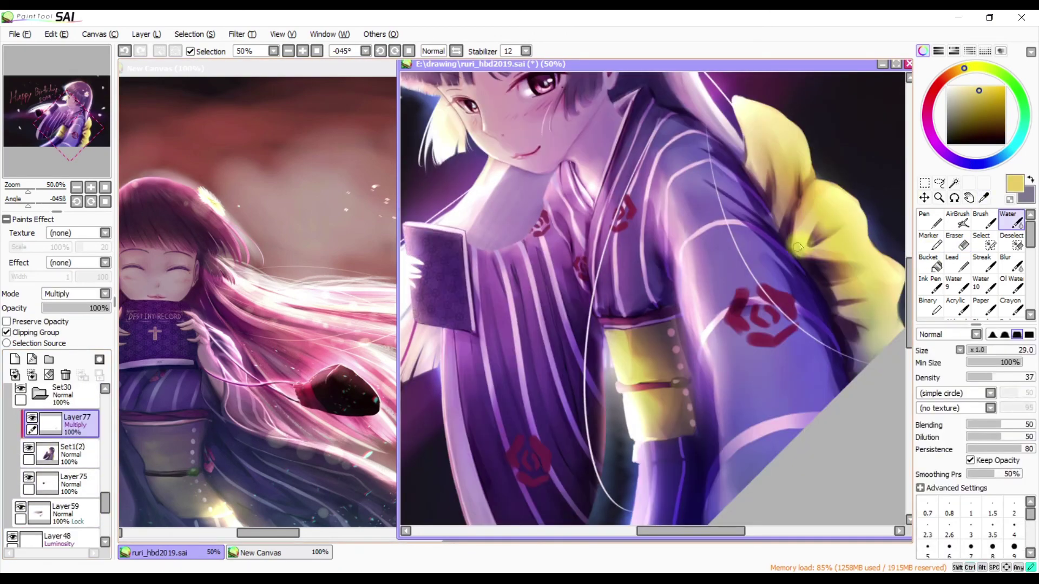
# Repaint the bow's folds in yellow with the Pen at size 39 and check the Set27 shading folder
pyautogui.press('n')
pyautogui.keyDown('ctrl'); pyautogui.click(757, 477); pyautogui.keyUp('ctrl')
pyautogui.moveTo(105, 452); pyautogui.dragTo(106, 493)
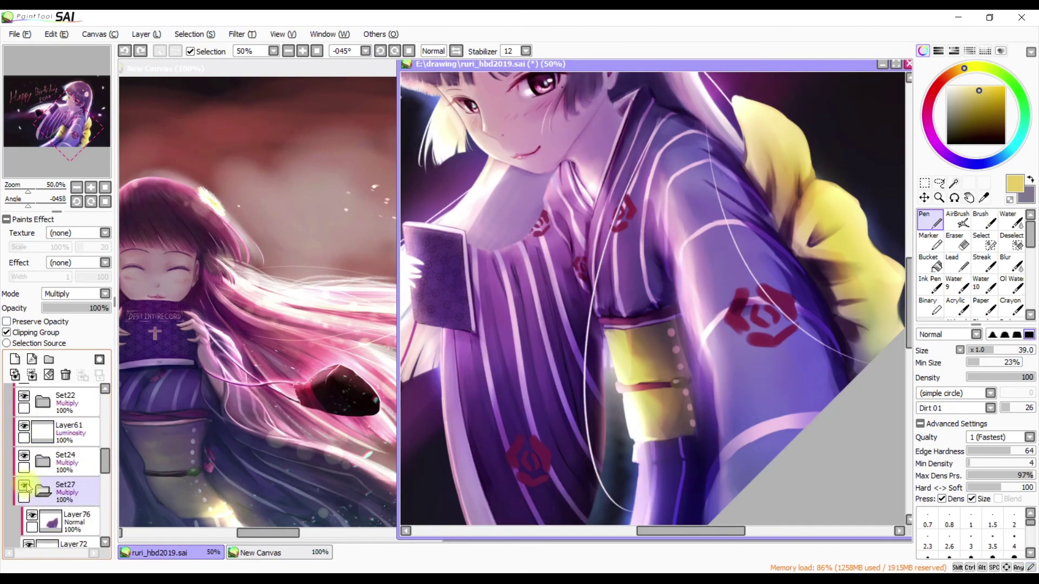
pyautogui.click(62, 399)
pyautogui.click(48, 459)
# Paint light yellow highlights on the bow on Set1(2) with the Brush at size 41
pyautogui.keyDown('alt'); pyautogui.click(806, 178); pyautogui.keyUp('alt')
pyautogui.press('b')
pyautogui.press('h')
pyautogui.press('h')
pyautogui.moveTo(806, 178); pyautogui.dragTo(828, 178)
pyautogui.scroll(-2, 650, 271)
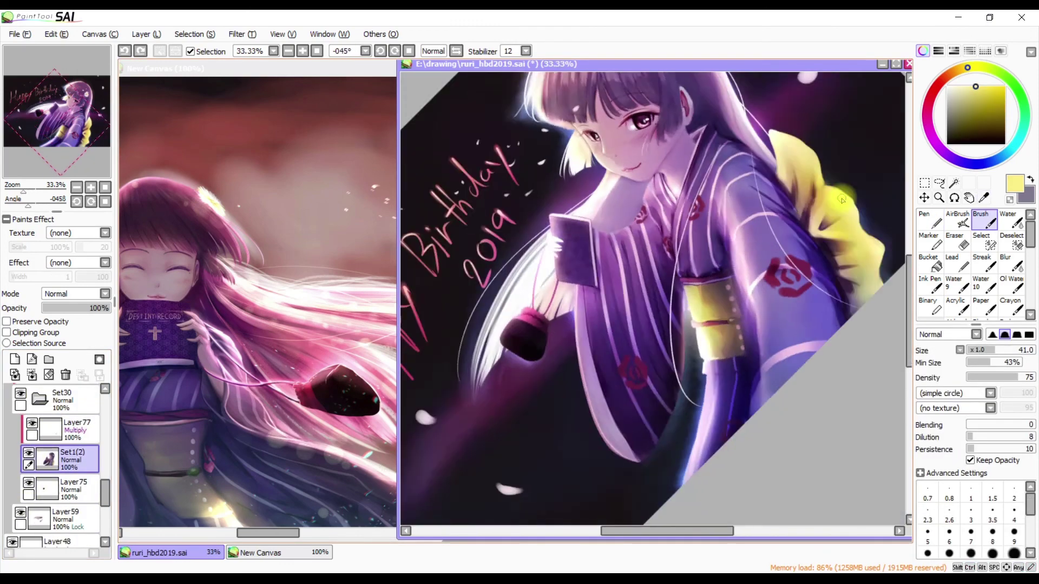
# Add a Luminosity layer below Layer48 and brush a pale yellow glow around the bow at size 194
pyautogui.scroll(10, 54, 460)
pyautogui.click(38, 412)
pyautogui.scroll(-10, 54, 433)
pyautogui.click(60, 449)
pyautogui.press('w')
pyautogui.click(91, 294)
pyautogui.click(61, 347)
pyautogui.moveTo(730, 292); pyautogui.dragTo(765, 290)
pyautogui.press('h')
pyautogui.press('h')
pyautogui.press('b')
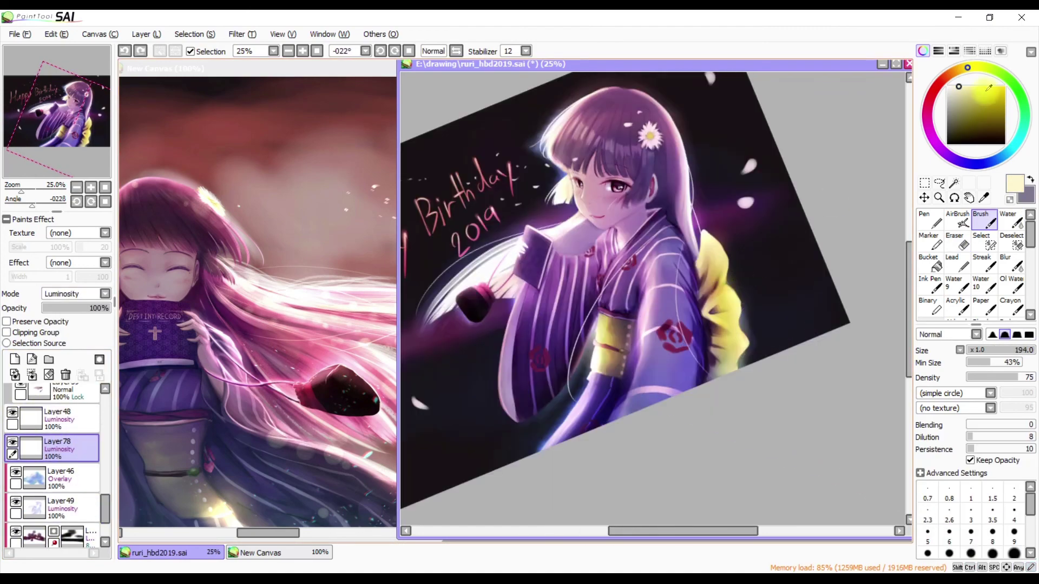
# Refine the yellow glow around the bow and obi on Layer78, softening it with the Eraser at size 226
pyautogui.press('h')
pyautogui.scroll(1, 636, 199)
pyautogui.press('e')
pyautogui.press('h')
pyautogui.scroll(-1, 583, 350)
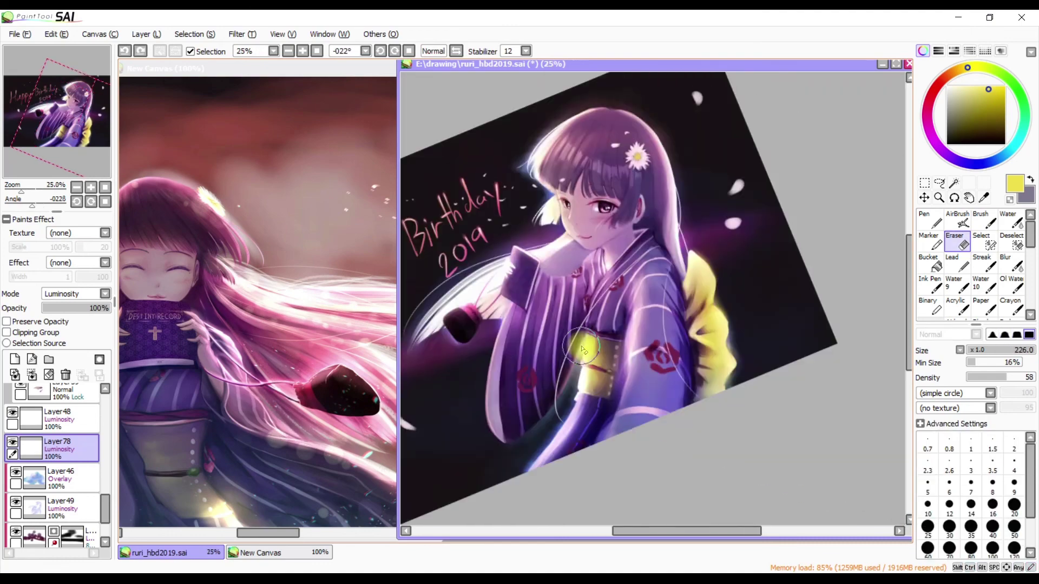
# Paint purple shadow on the sleeve along the book's edge on Set1(2) with the Pen at size 31
pyautogui.scroll(4, 583, 351)
pyautogui.scroll(2, 60, 476)
pyautogui.click(62, 489)
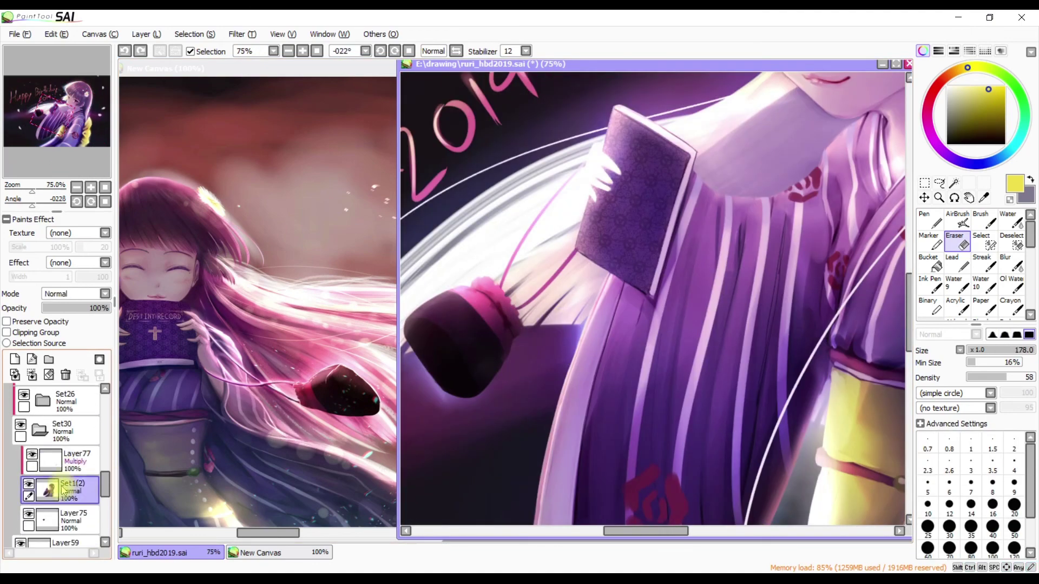
pyautogui.press('n')
pyautogui.scroll(2, 44, 432)
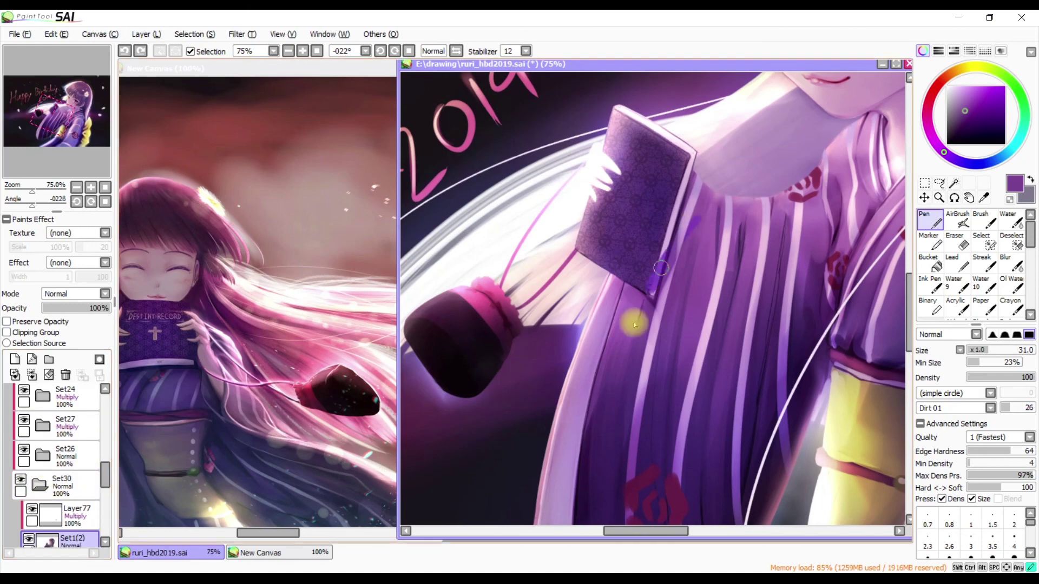
# Erase the Multiply shading on Layer72 around the fingers holding the book with the Eraser at size 61
pyautogui.click(42, 417)
pyautogui.click(64, 476)
pyautogui.press('e')
pyautogui.press('Home')
pyautogui.scroll(-3, 653, 345)
pyautogui.scroll(4, 652, 345)
pyautogui.press('Delete')
pyautogui.press('Delete')
pyautogui.press('Delete')
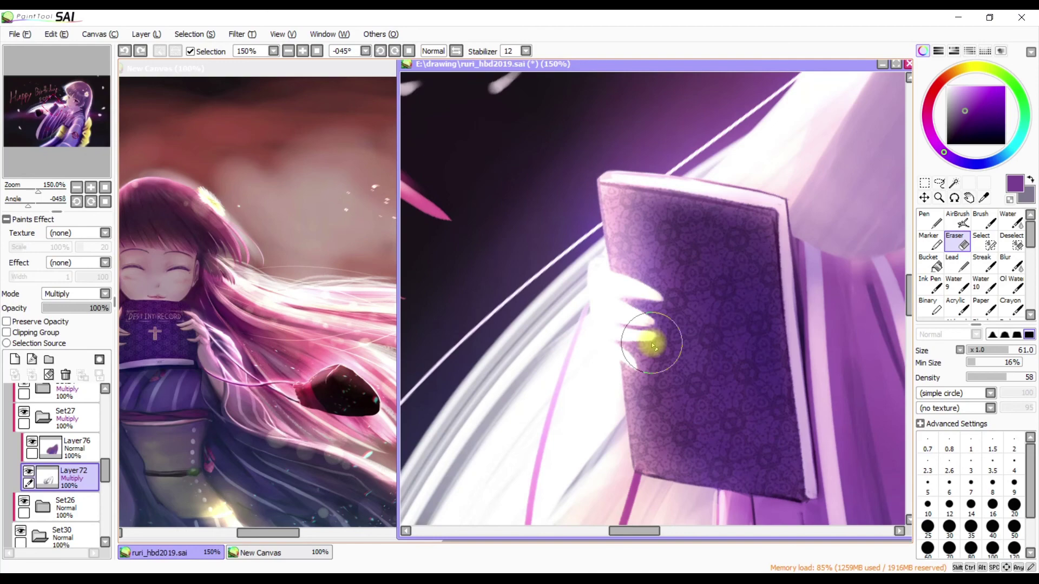
# Try to group the clipped Set24 folder with Set1(2) inside a new Set31 folder
pyautogui.scroll(2, 54, 460)
pyautogui.click(60, 406)
pyautogui.click(7, 332)
pyautogui.moveTo(59, 406); pyautogui.dragTo(81, 427)
pyautogui.hotkey('ctrl', '-')
pyautogui.hotkey('ctrl', '-')
pyautogui.hotkey('ctrl', '-')
pyautogui.hotkey('ctrl', '-')
pyautogui.hotkey('ctrl', 'z')
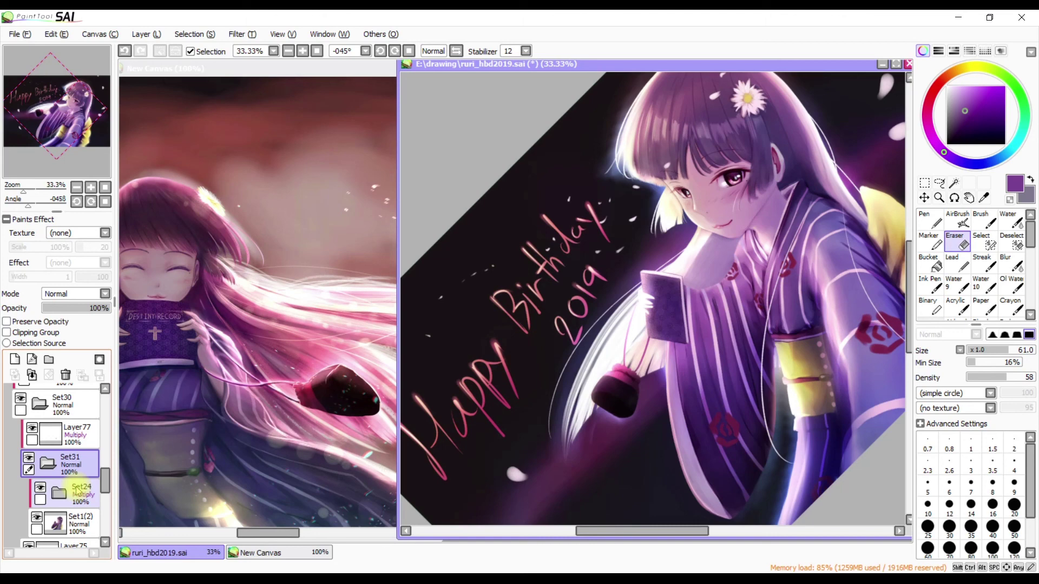
pyautogui.hotkey('ctrl', '+')
pyautogui.click(78, 491)
pyautogui.scroll(-1, 77, 476)
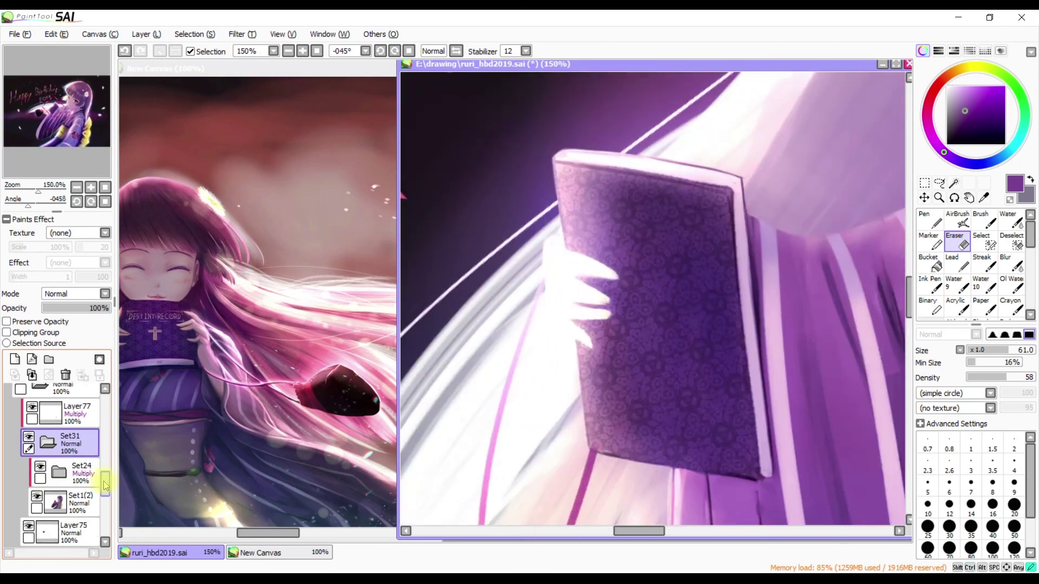
# Add Layer79 inside a Set31 folder below Layer61 and choose a gold colour while consulting the reference canvas's book
pyautogui.moveTo(82, 427); pyautogui.dragTo(79, 473)
pyautogui.click(83, 464)
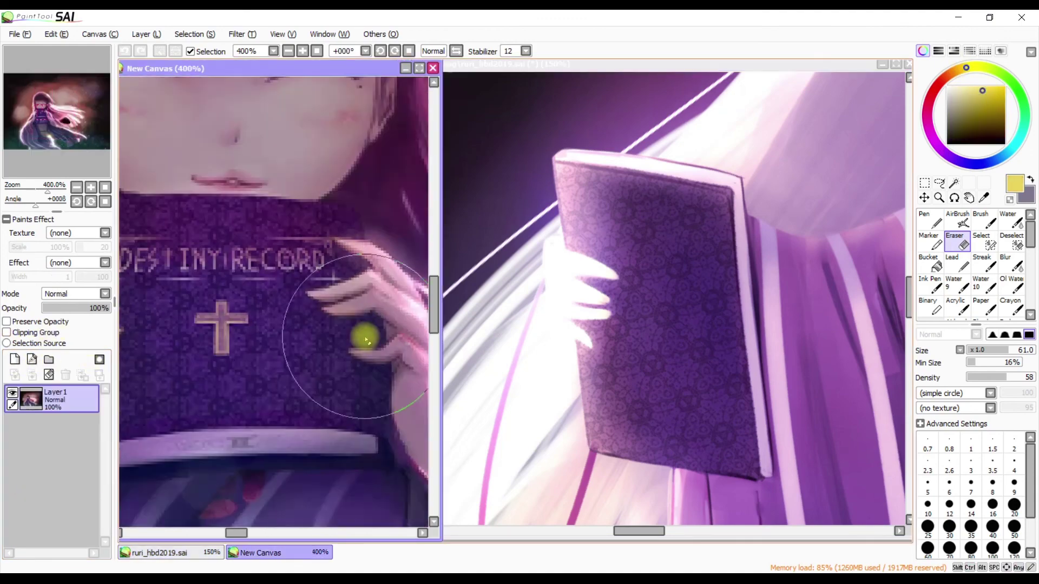
pyautogui.scroll(2, 360, 336)
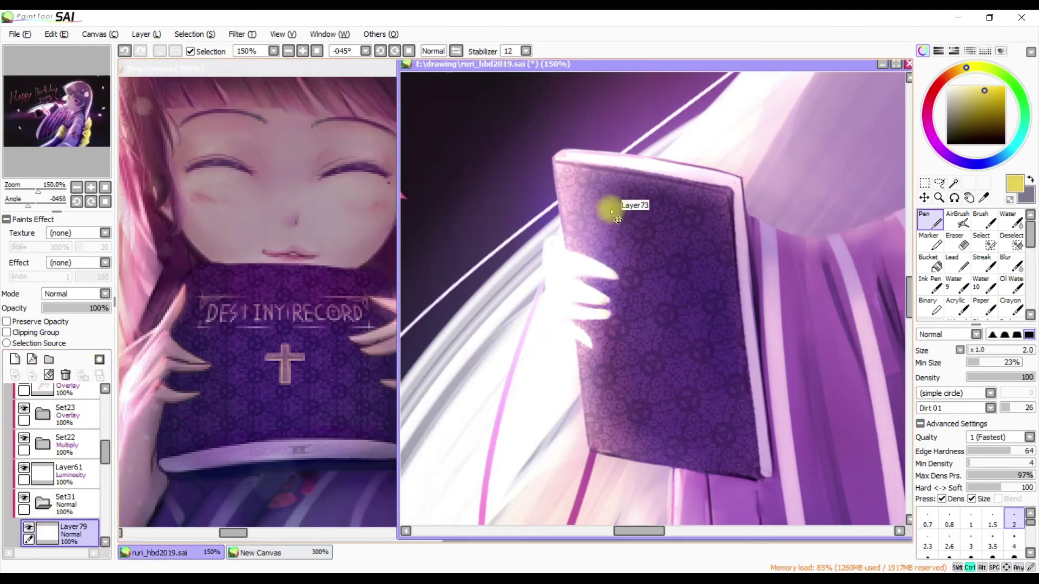
# Draw gold guide lines over the book cover on Layer79 with the Pen at size 3, one lengthwise and two crosswise
pyautogui.press('Delete')
pyautogui.press('Delete')
pyautogui.press('Delete')
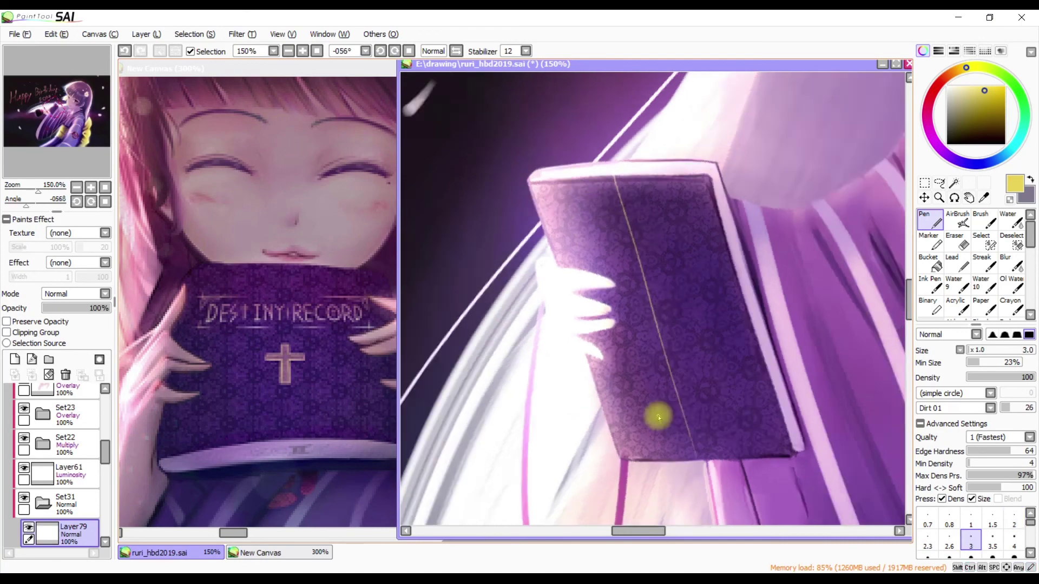
pyautogui.press('End')
pyautogui.press('Delete')
pyautogui.press('End')
pyautogui.press('Delete')
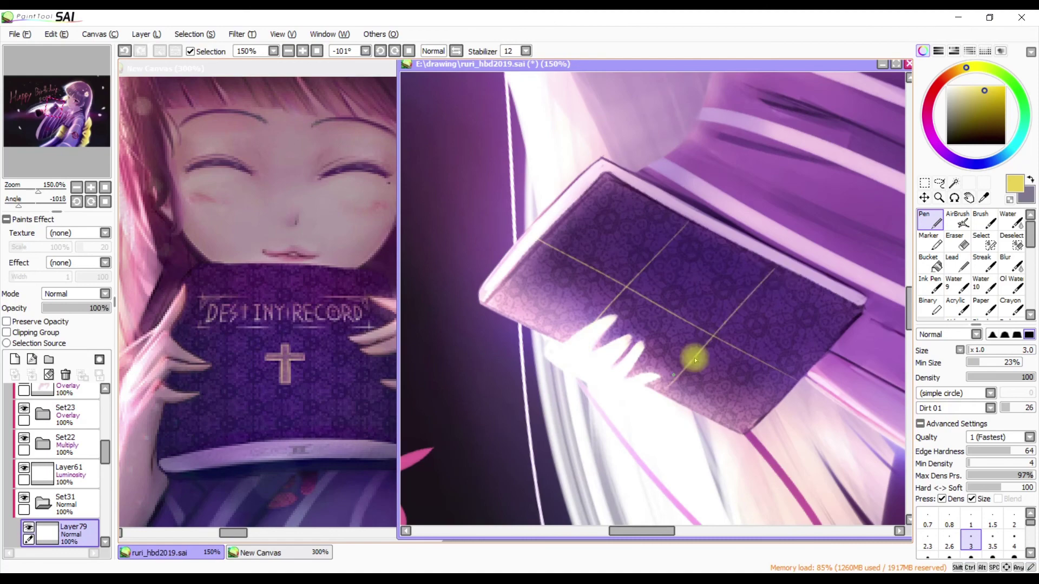
# Redraw the lower crosswise guide line on the book cover at a corrected slant
pyautogui.press('End')
pyautogui.press('Delete')
pyautogui.press('Delete')
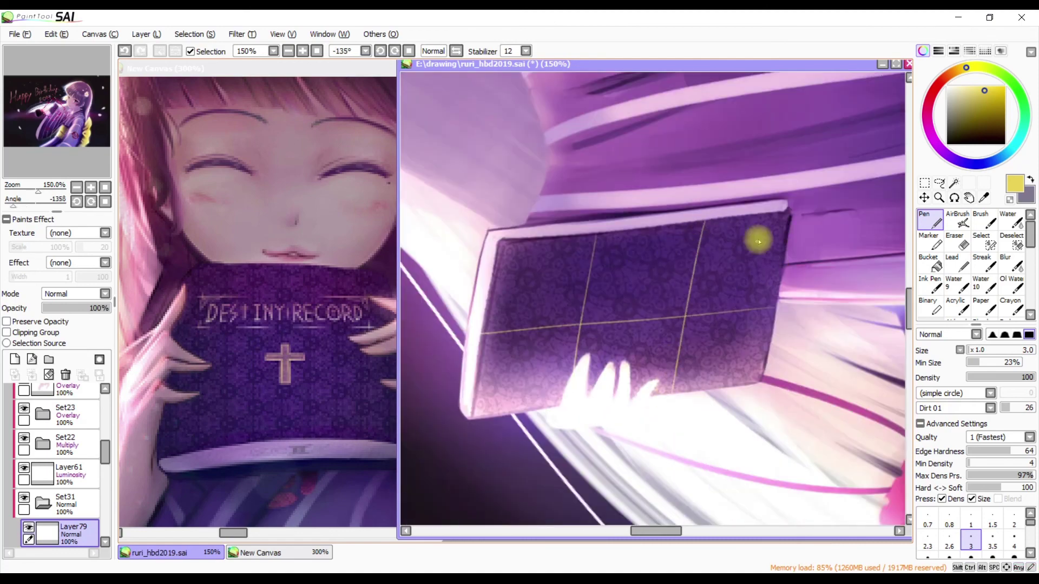
pyautogui.moveTo(701, 223); pyautogui.dragTo(667, 365)
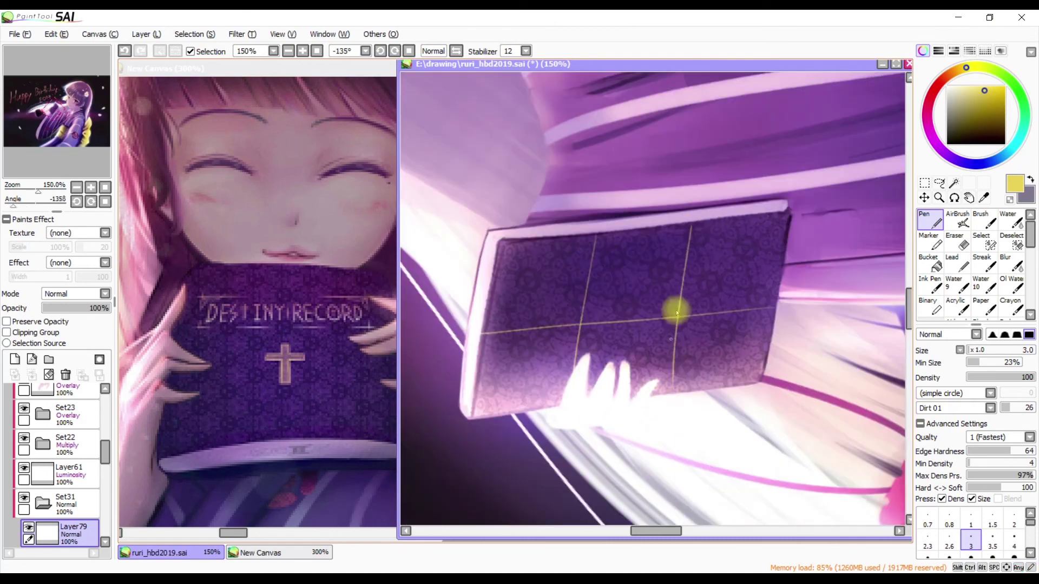
pyautogui.moveTo(689, 239); pyautogui.dragTo(747, 290)
# Add Layer80 and letter the title in gold along the book cover's upper guide line, undoing and redrawing misplaced letters
pyautogui.press('pageup')
pyautogui.click(14, 359)
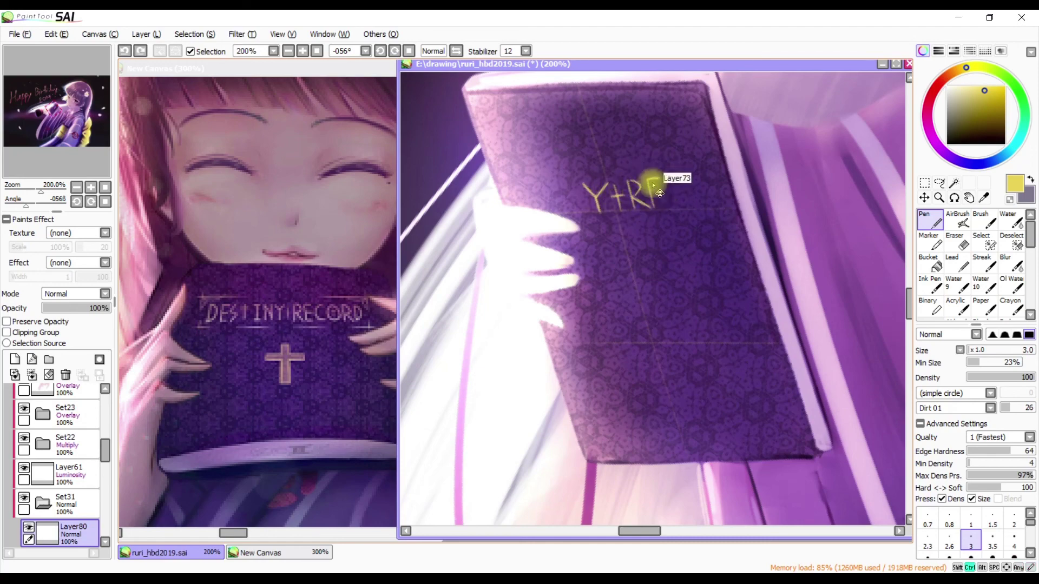
pyautogui.hotkey('ctrl', 'z')
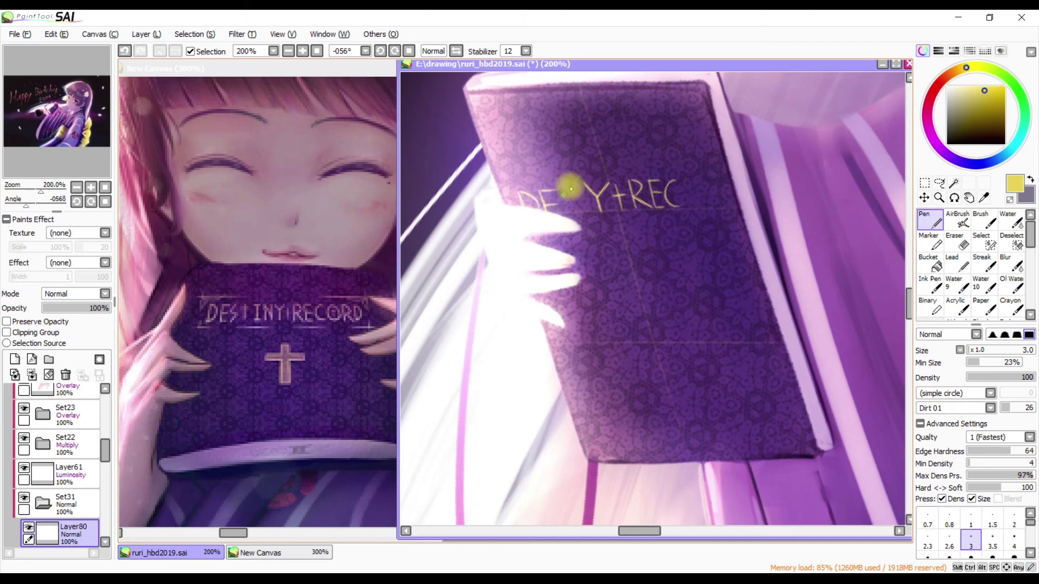
pyautogui.hotkey('ctrl', 'z')
pyautogui.hotkey('ctrl', 'z')
pyautogui.hotkey('ctrl', 'z')
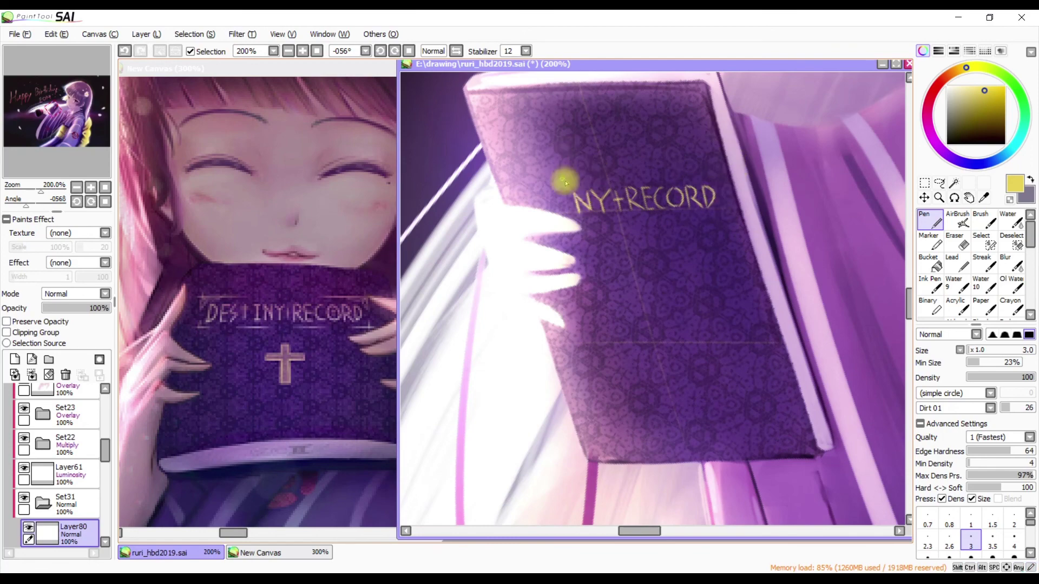
# Complete the title as DESTINY+RECORD on Layer80 and shift the lettering to fit the width of the cover
pyautogui.press('ctrl')
pyautogui.press('ctrl')
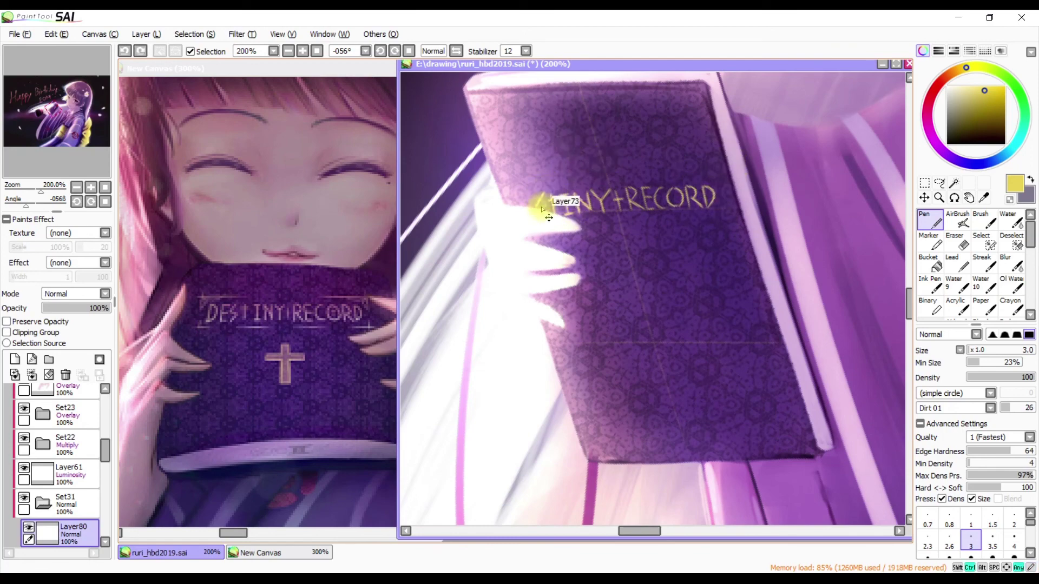
pyautogui.hotkey('ctrl', 't')
pyautogui.moveTo(654, 197); pyautogui.dragTo(672, 200)
pyautogui.press('Return')
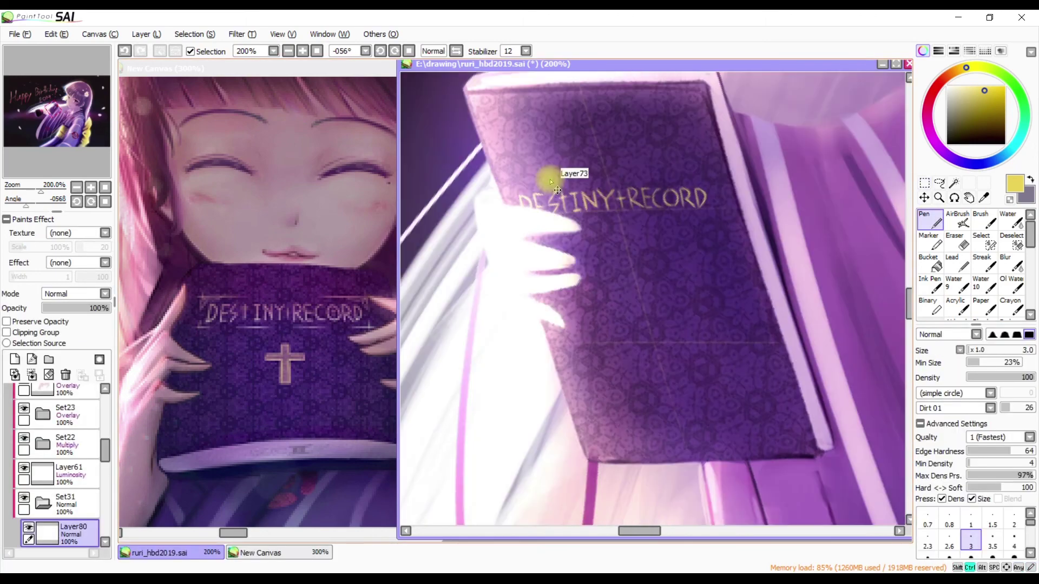
# Draw gold frame lines around the DESTINY+RECORD title and an outlined cross where the lower guide lines meet
pyautogui.moveTo(557, 190); pyautogui.dragTo(636, 188)
pyautogui.moveTo(674, 117)
pyautogui.mouseDown()
pyautogui.moveTo(698, 151)
pyautogui.moveTo(591, 260)
pyautogui.moveTo(598, 204)
pyautogui.moveTo(783, 156)
pyautogui.moveTo(533, 264)
pyautogui.moveTo(707, 260)
pyautogui.moveTo(707, 339)
pyautogui.moveTo(730, 352)
pyautogui.mouseUp()
pyautogui.press('End')
pyautogui.moveTo(749, 221)
pyautogui.mouseDown()
pyautogui.moveTo(662, 226)
pyautogui.moveTo(691, 70)
pyautogui.mouseUp()
pyautogui.press('a')
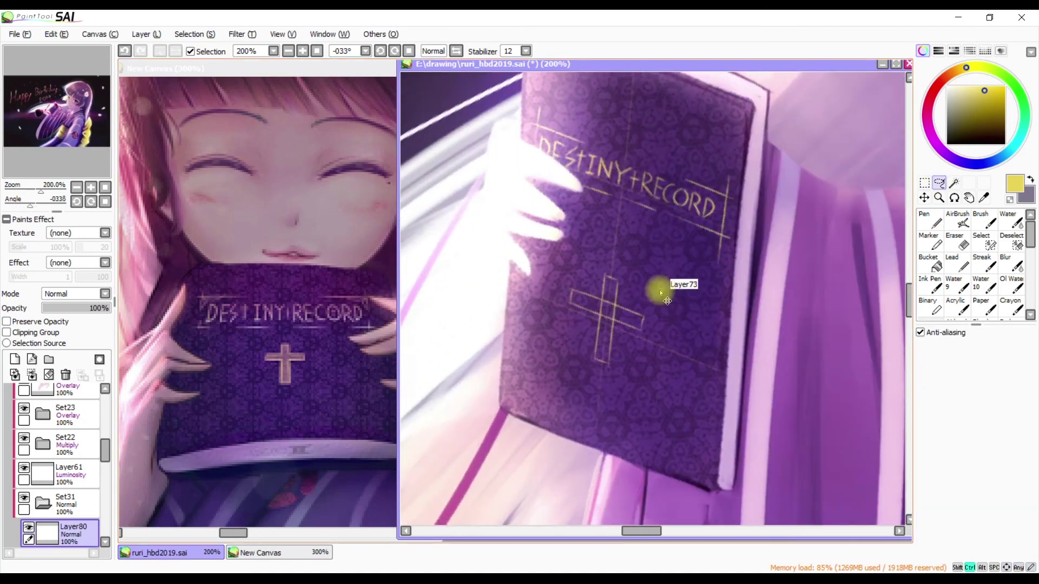
# Erase the overlapping inner lines of the cross and tidy the line ends around the title with the Eraser
pyautogui.press('e')
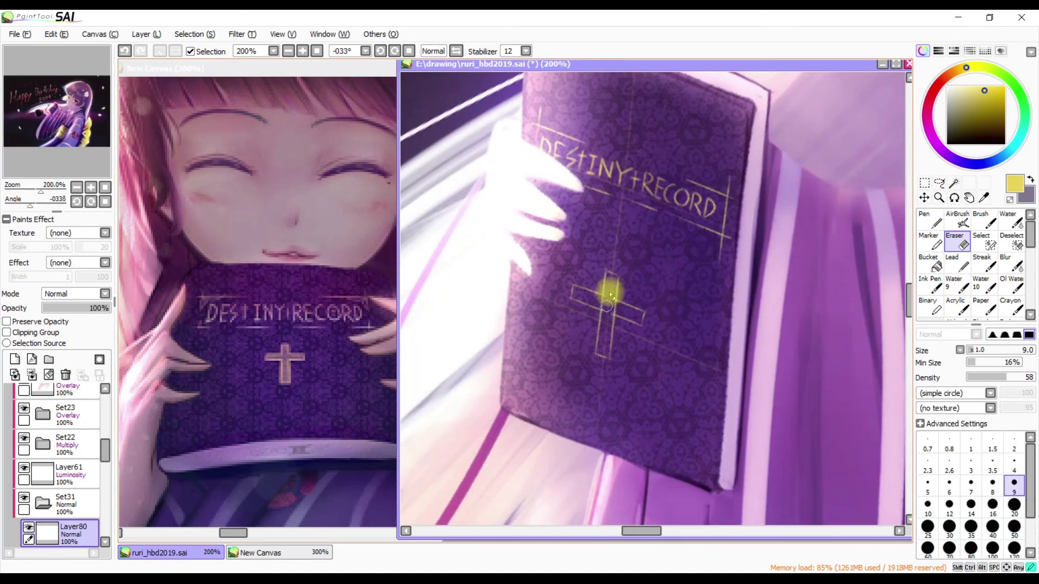
pyautogui.moveTo(616, 299); pyautogui.dragTo(670, 357)
pyautogui.moveTo(565, 239); pyautogui.dragTo(597, 204)
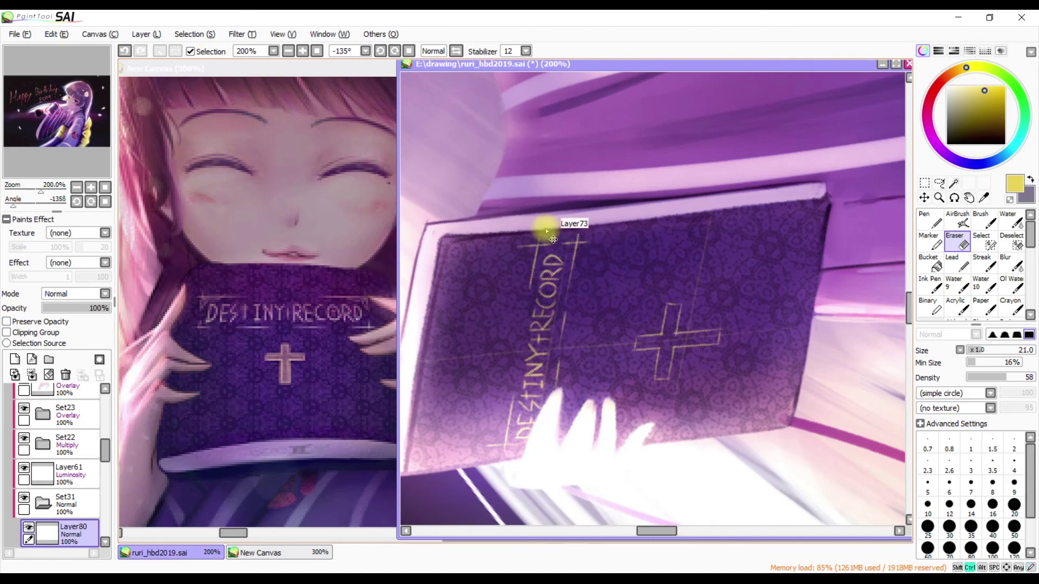
pyautogui.press('[')
pyautogui.press('[')
pyautogui.moveTo(575, 277)
pyautogui.mouseDown()
pyautogui.moveTo(575, 220)
pyautogui.moveTo(580, 232)
pyautogui.mouseUp()
# Hide the Layer79 guide lines and draw a gold border along the book cover's edges on Layer80 with the Pen, up to size 4
pyautogui.press('n')
pyautogui.scroll(-1, 643, 245)
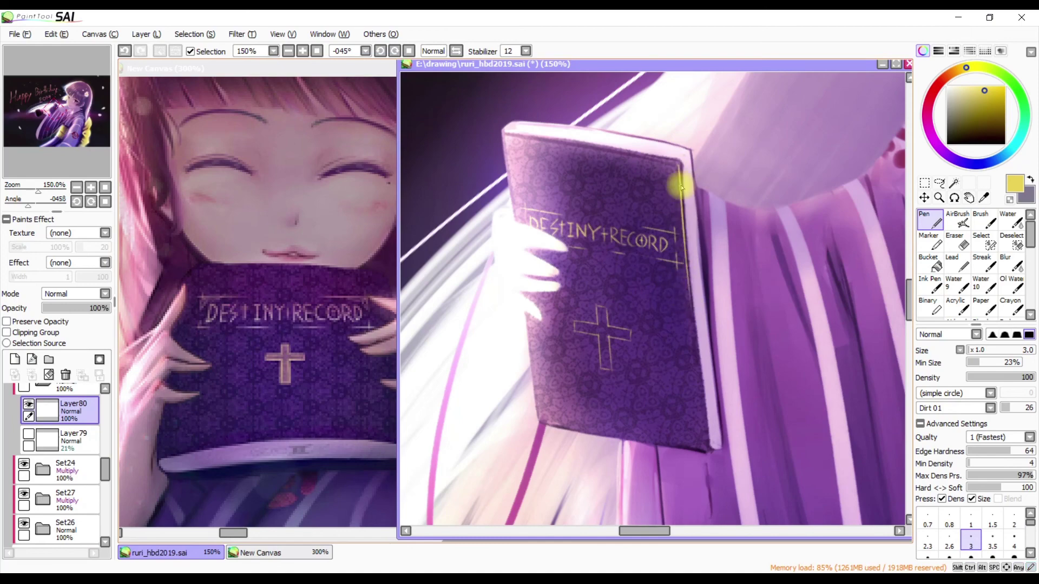
pyautogui.scroll(1, 681, 188)
pyautogui.moveTo(687, 173); pyautogui.dragTo(709, 202)
pyautogui.press(']')
pyautogui.moveTo(578, 341); pyautogui.dragTo(728, 193)
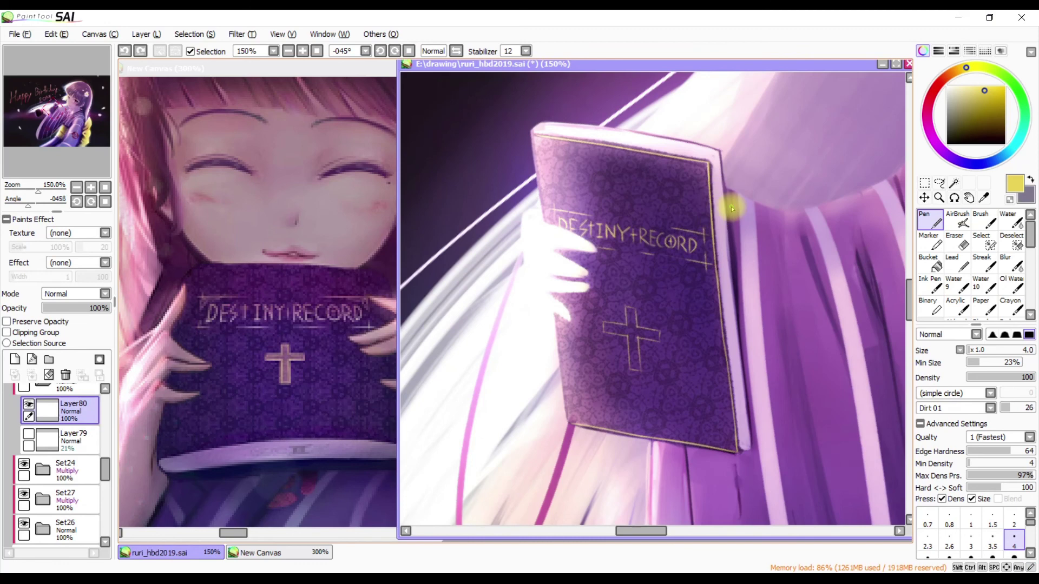
# Open the Set24 folder to reach Layer62, and redraw the gold cross smaller on Layer80 with the Pen at size 3
pyautogui.click(43, 470)
pyautogui.click(71, 492)
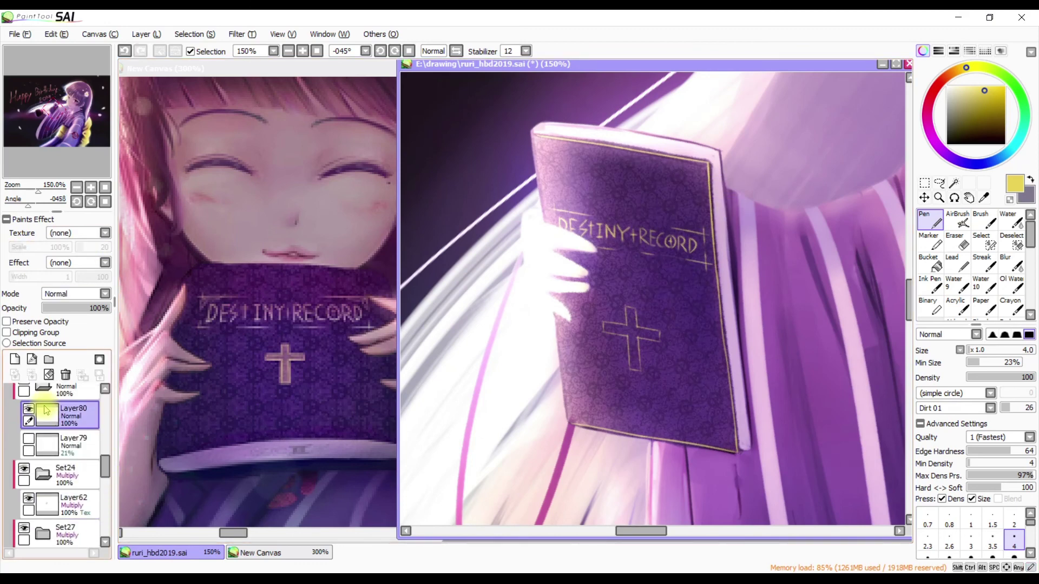
pyautogui.press('n')
pyautogui.moveTo(657, 343)
pyautogui.mouseDown()
pyautogui.moveTo(672, 269)
pyautogui.moveTo(665, 303)
pyautogui.moveTo(728, 271)
pyautogui.moveTo(641, 293)
pyautogui.mouseUp()
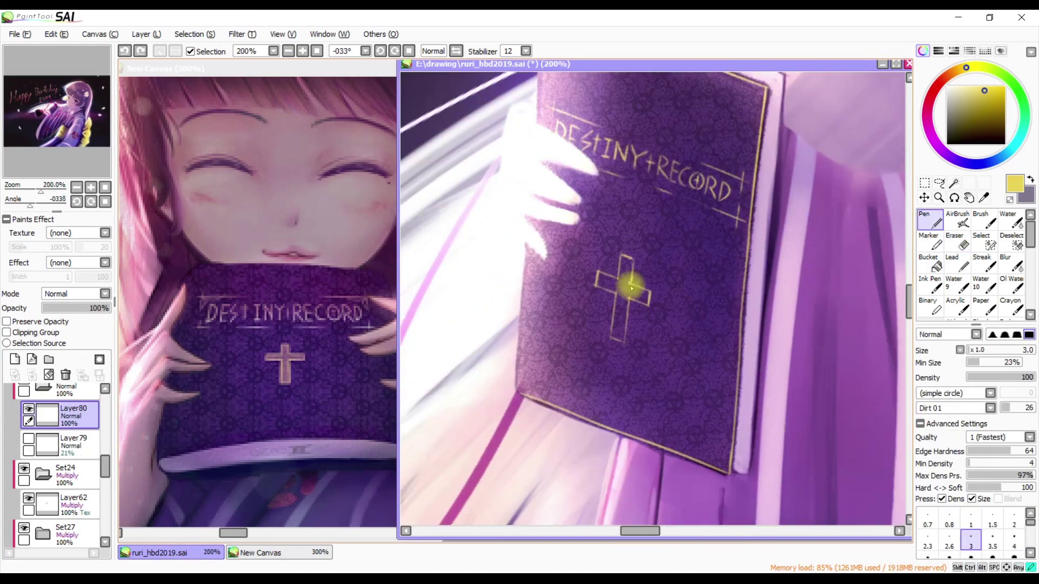
pyautogui.moveTo(627, 342); pyautogui.dragTo(476, 371)
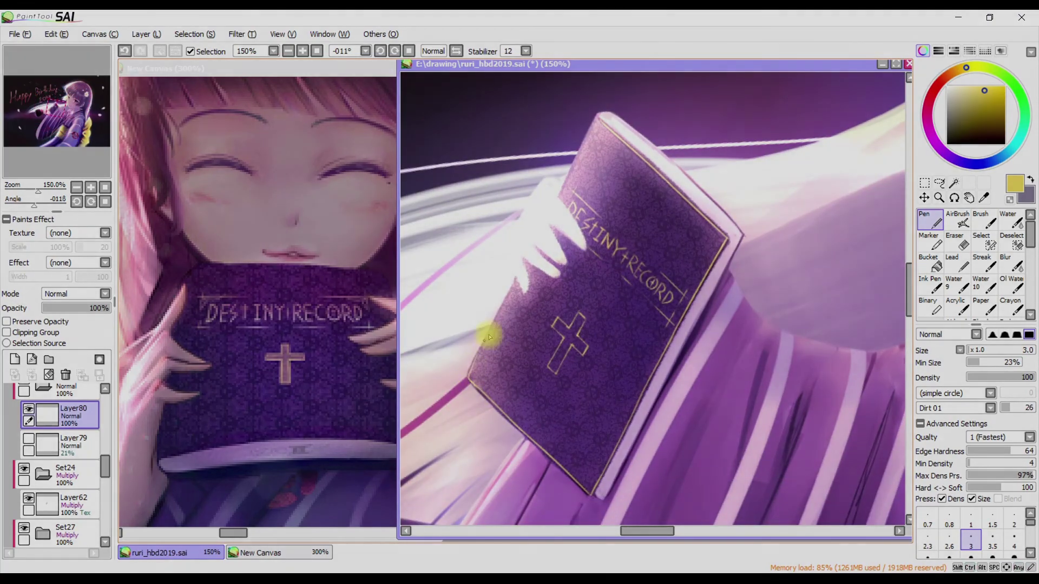